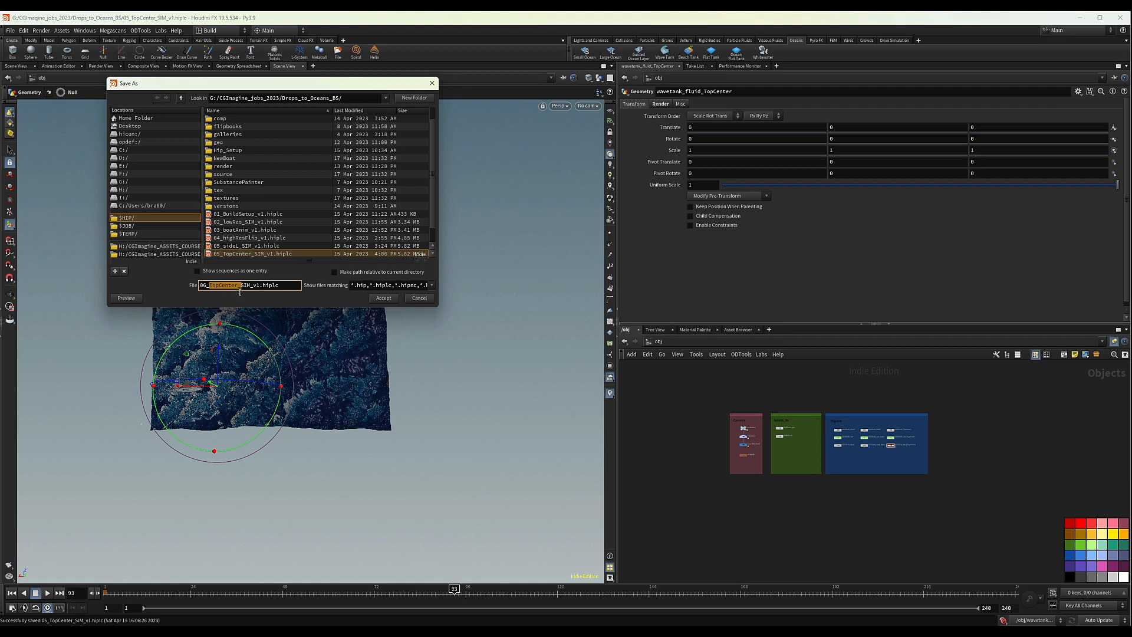
Step: Save the scene as a new file named 06_SurfaceWW_SIM_v1.hiplc in the project folder
type("SurfaceW")
type("Wa")
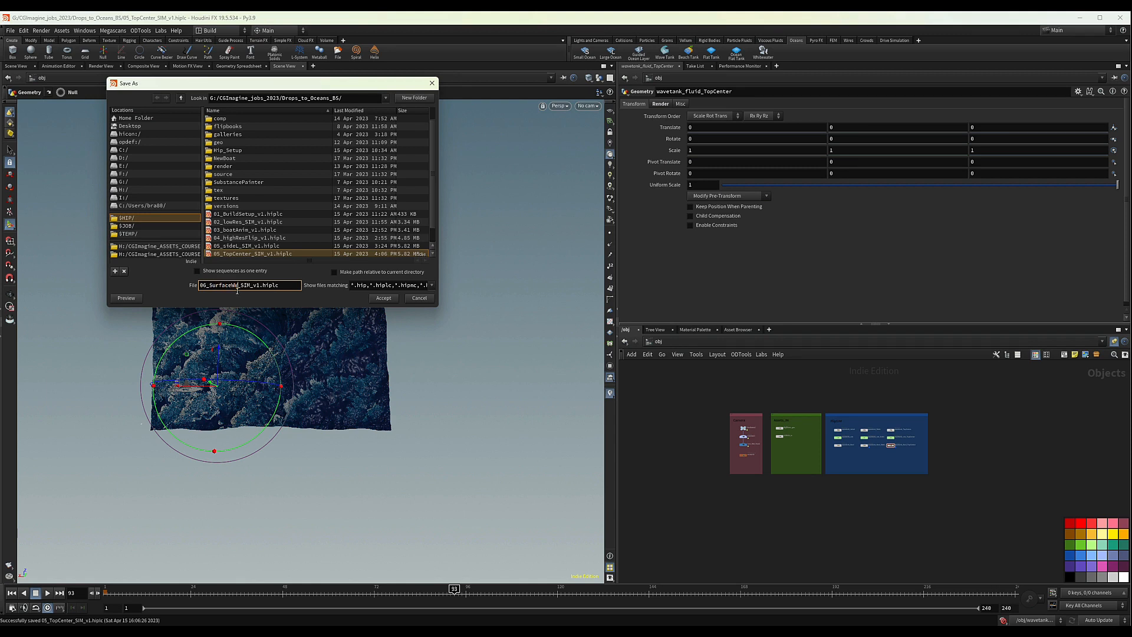
left_click(383, 297)
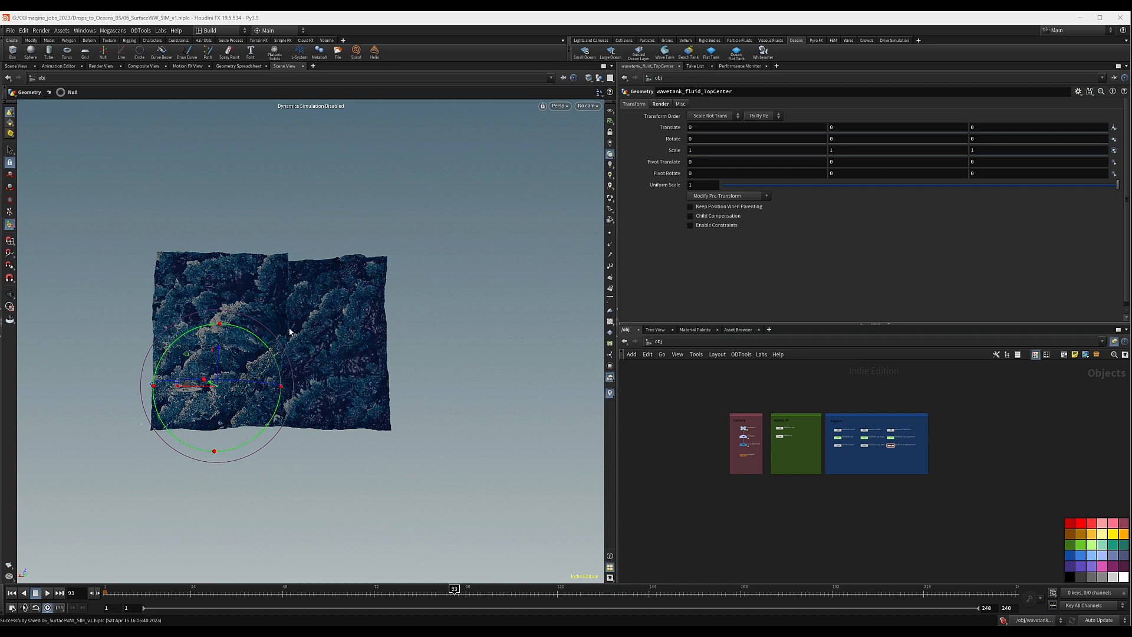
Step: Examine the ocean surface around the sailboat from a low perspective angle and check the existing network boxes
left_click_drag(346, 382, 430, 287, "alt")
right_click_drag(222, 412, 291, 447, "alt")
middle_click_drag(292, 447, 430, 423)
right_click_drag(429, 423, 306, 412, "alt")
left_click_drag(307, 413, 218, 504, "alt")
scroll(891, 435, "down", 2)
middle_click_drag(943, 436, 843, 436)
scroll(822, 431, "up", 4)
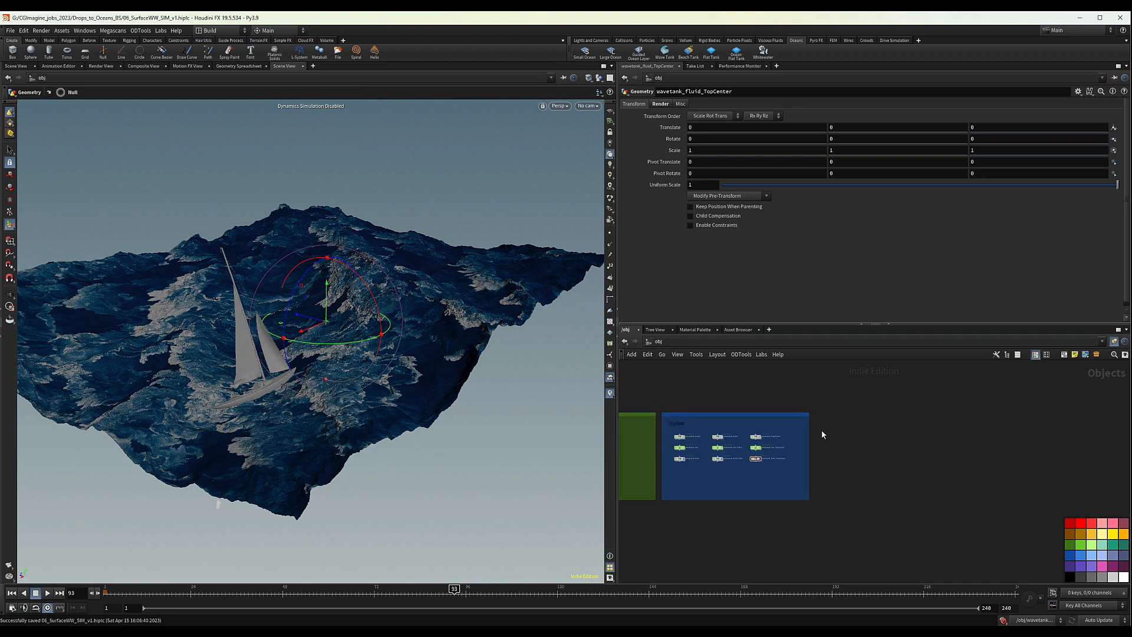
Step: Create a purple network box beside the blue FlipSIM box and title it "WW SIM"
middle_click_drag(773, 448, 915, 437)
scroll(884, 431, "down", 2)
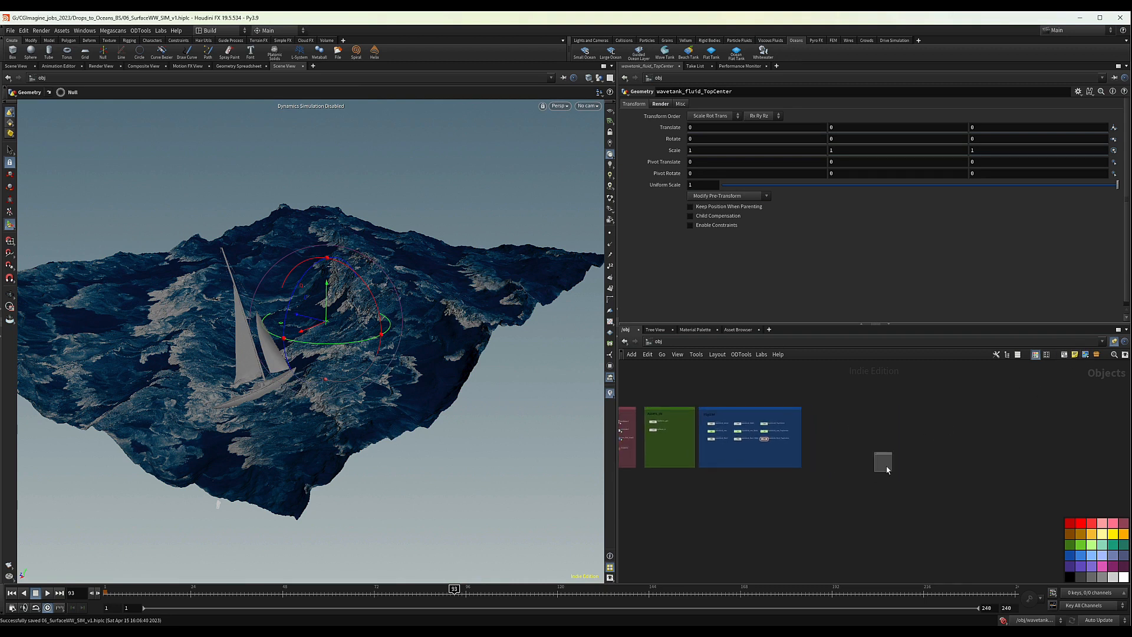
scroll(884, 465, "up", 2)
scroll(884, 465, "up", 3)
double_click(936, 426)
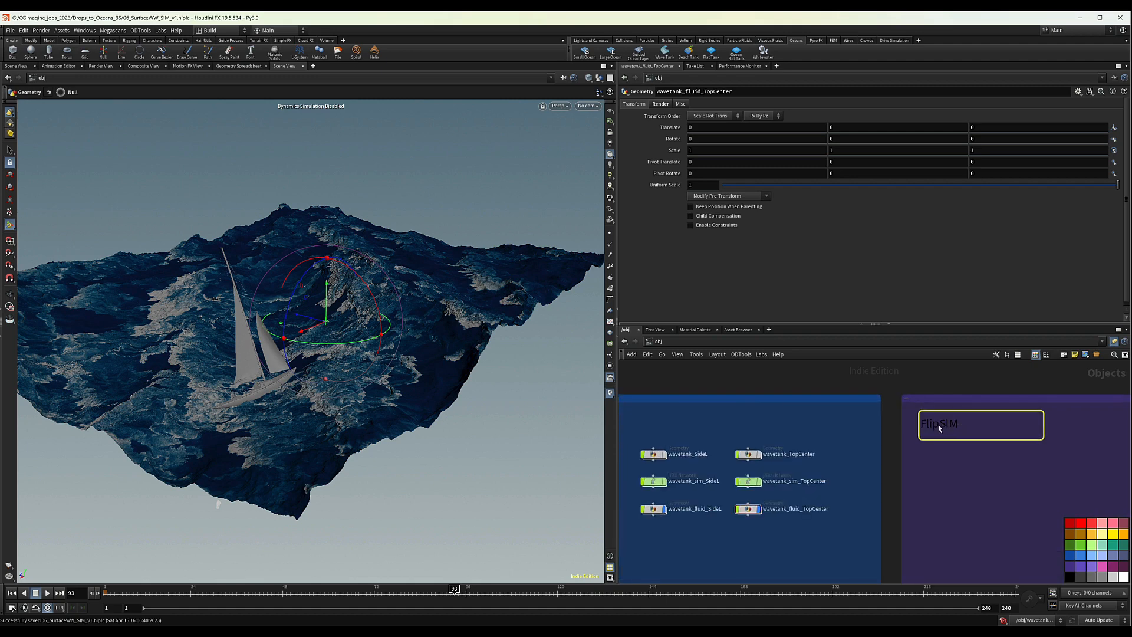
type("WWSIM")
key("Left")
key("Left")
key("Left")
key("Return")
scroll(843, 436, "down", 2)
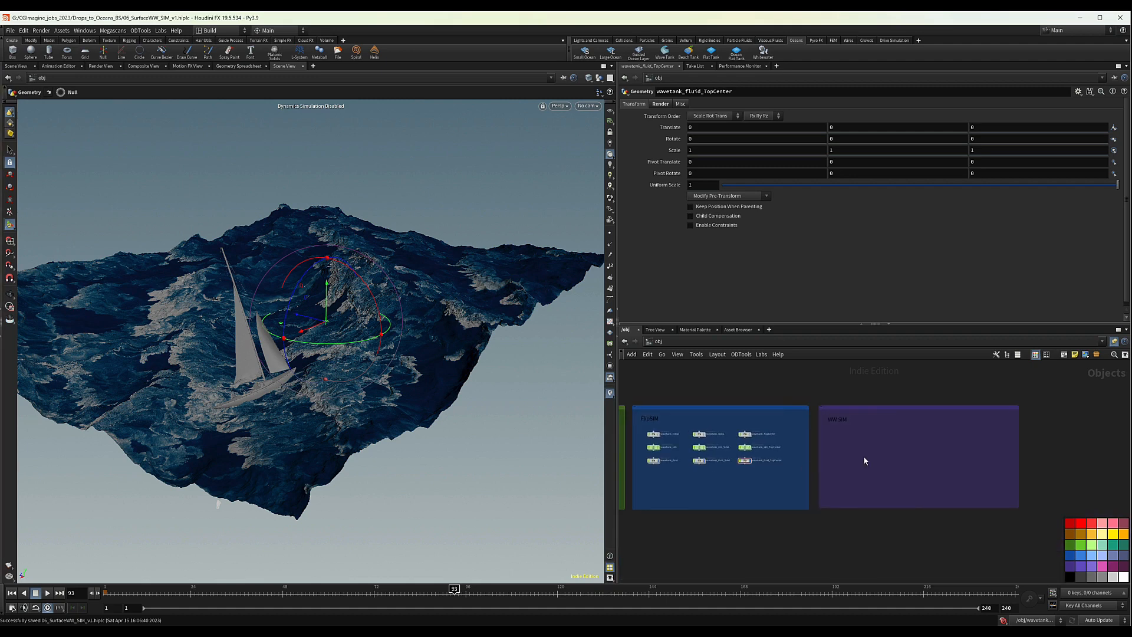
Step: Add a Geometry object inside the WW SIM network box and name it FG_WW_SIM
key("Tab")
key("Escape")
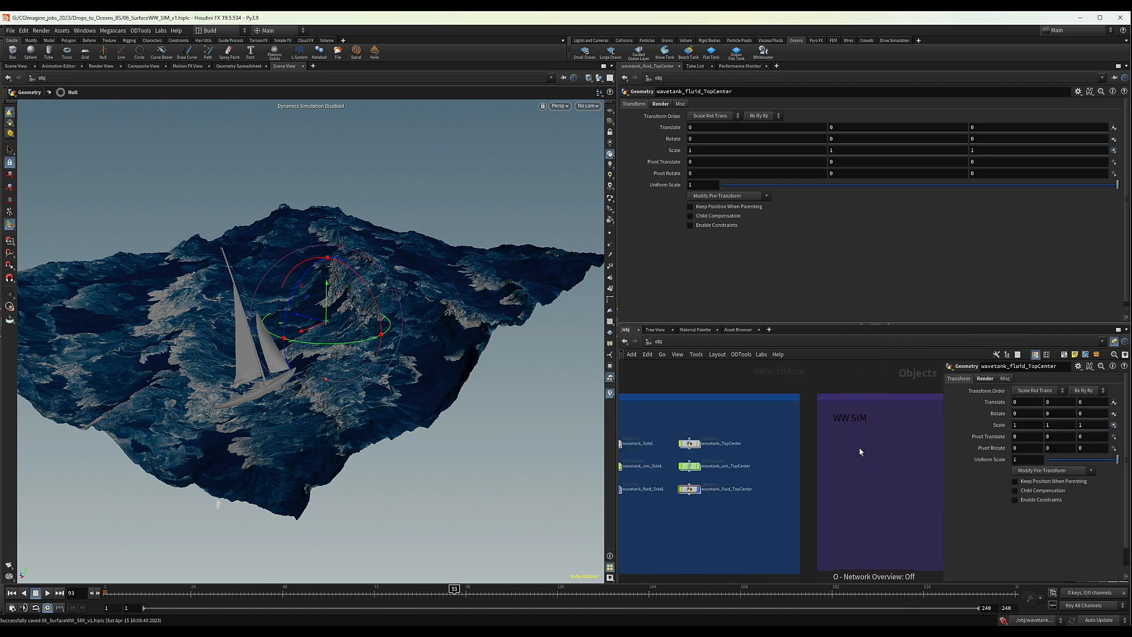
key("Tab")
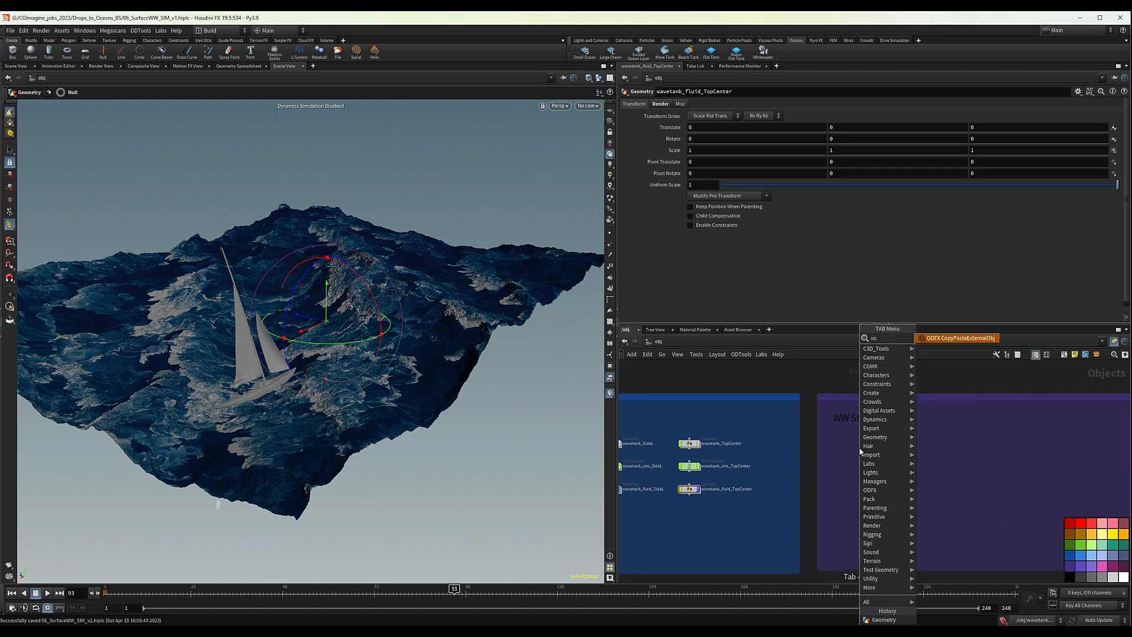
type("geo")
key("Return")
left_click(851, 430)
double_click(913, 433)
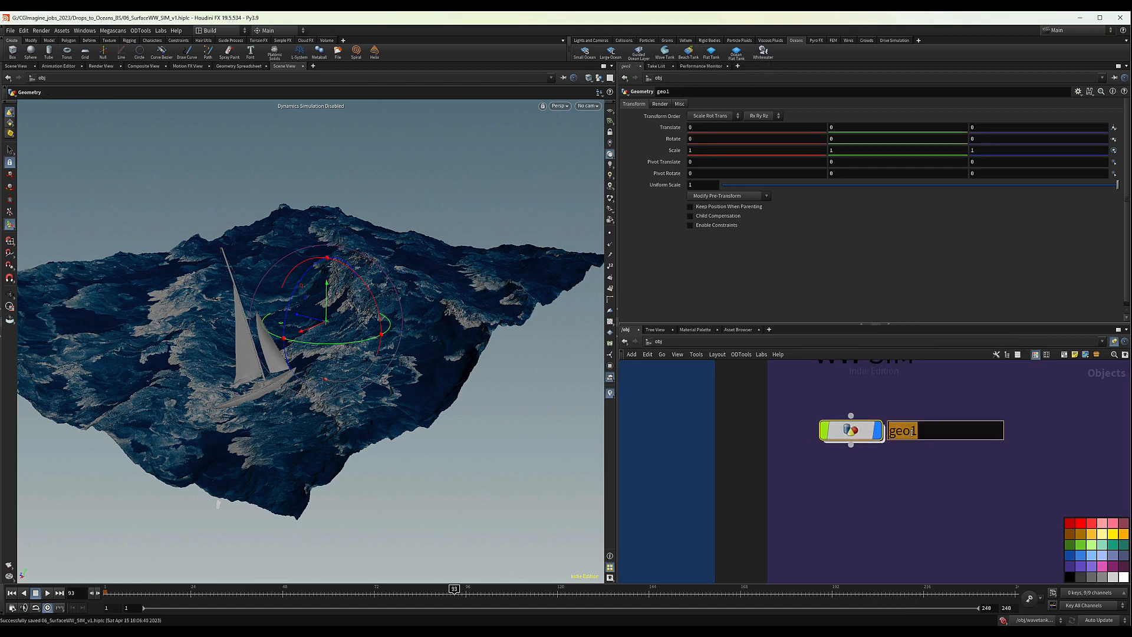
type("FG_WW_SIM")
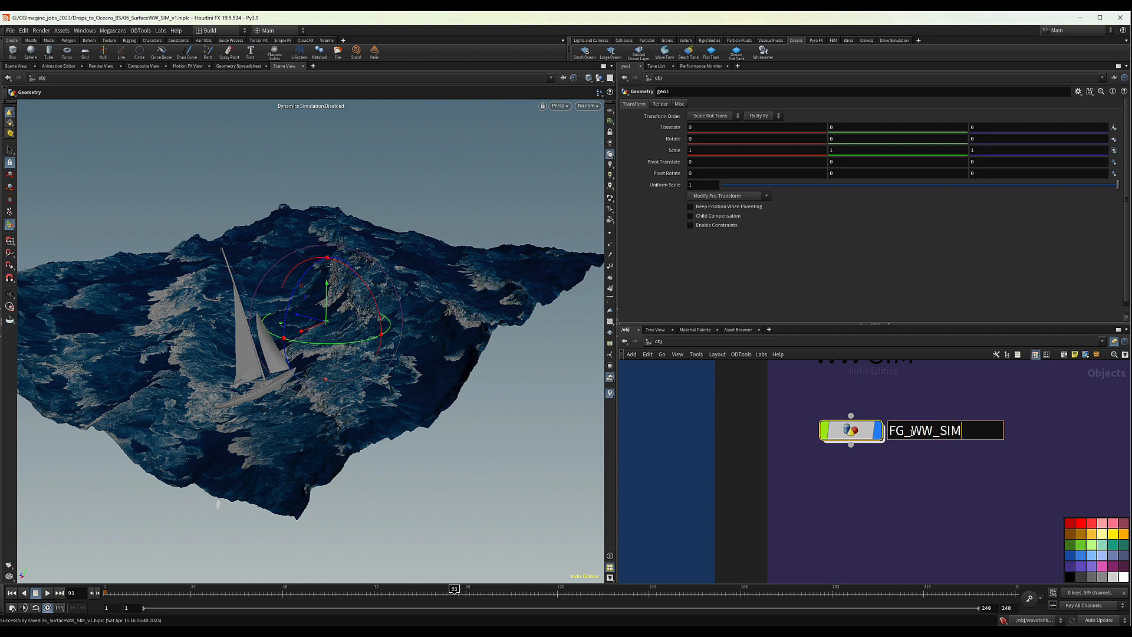
key("Return")
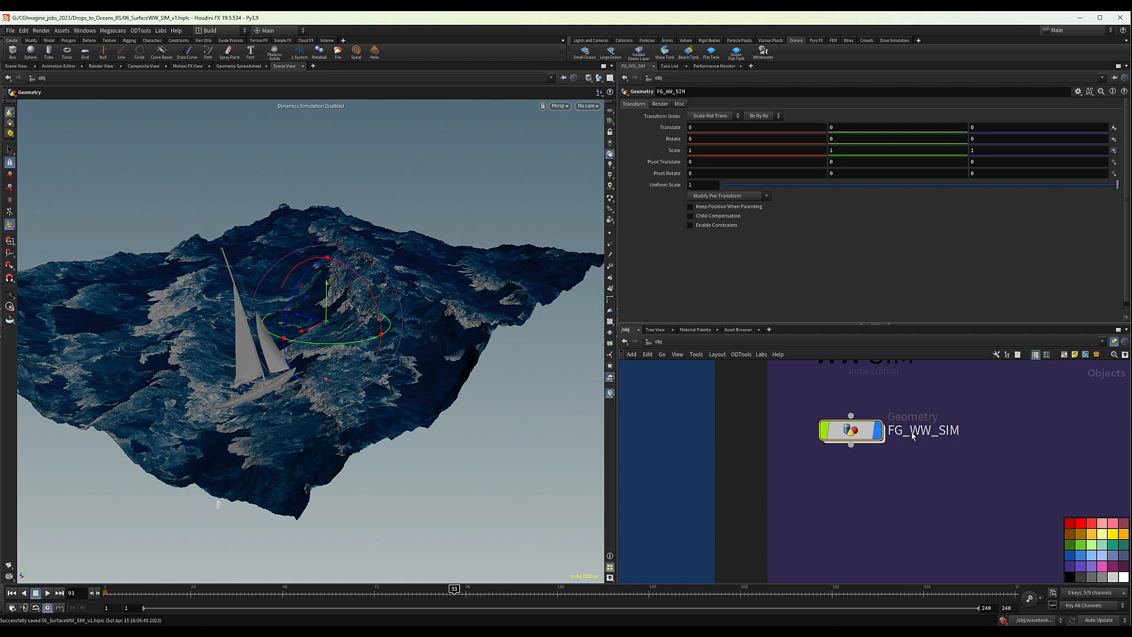
Step: Colour the FG_WW_SIM node light green and enter its geometry network
left_click(1091, 547)
scroll(861, 492, "down", 3)
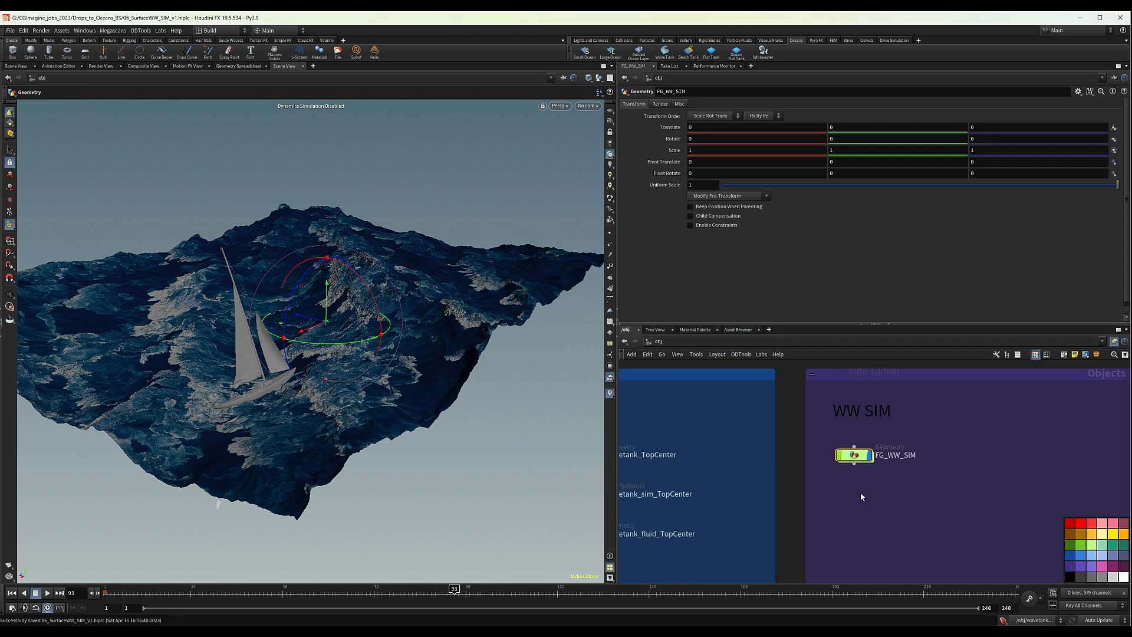
double_click(858, 456)
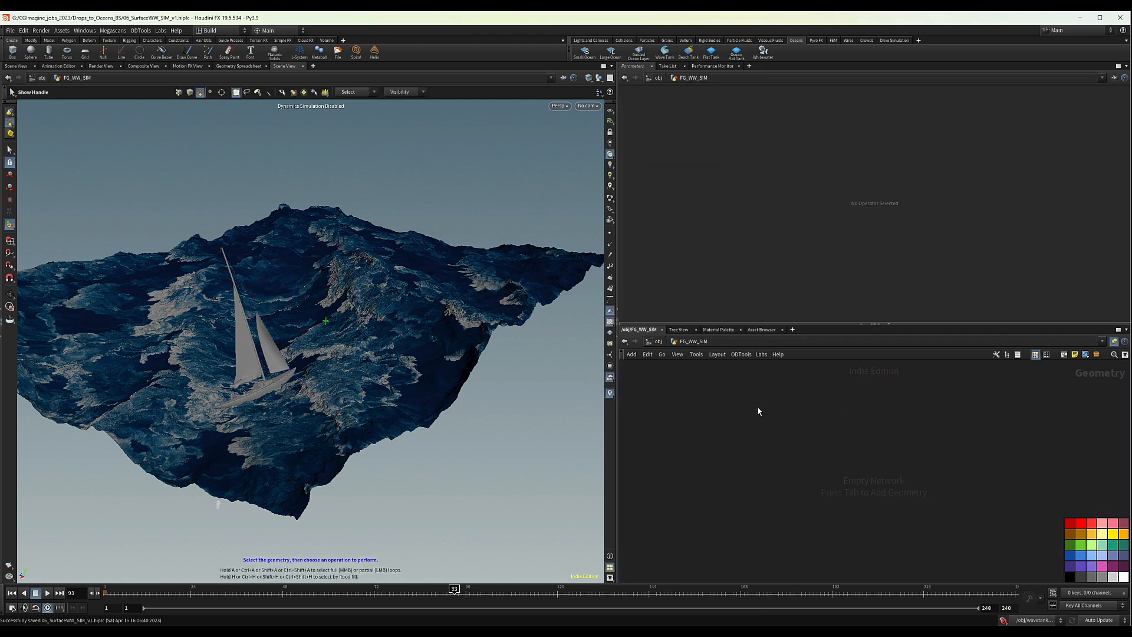
Step: Add an Object Merge node and set its Object 1 source to /obj/wavetank_fluid/OUT_COMPRESS
key("Tab")
type("object")
key("Return")
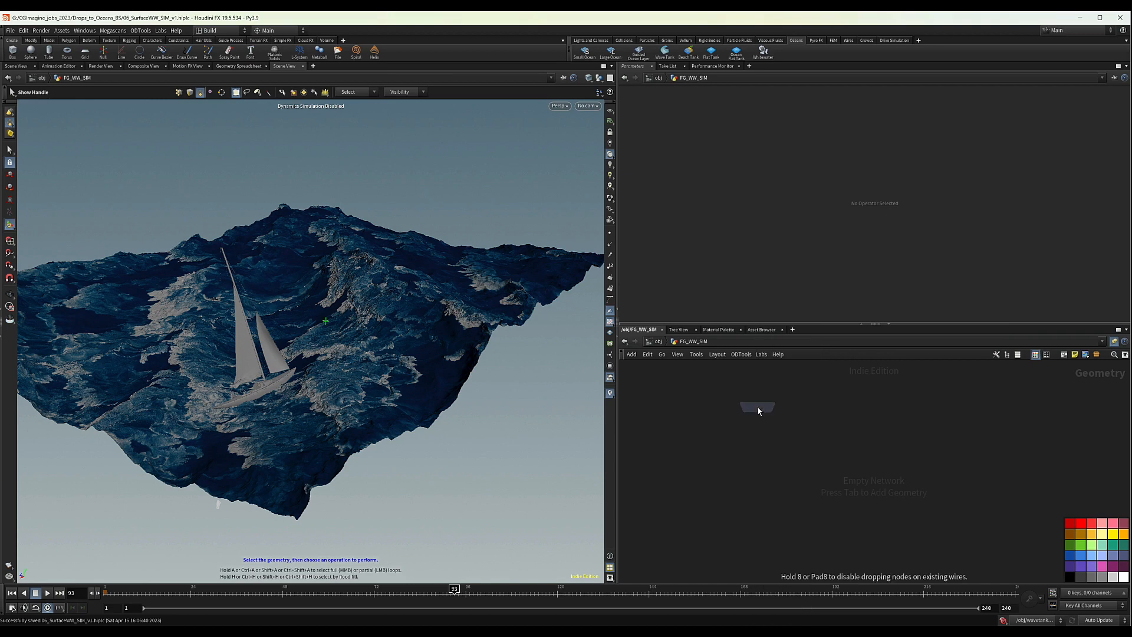
left_click(759, 411)
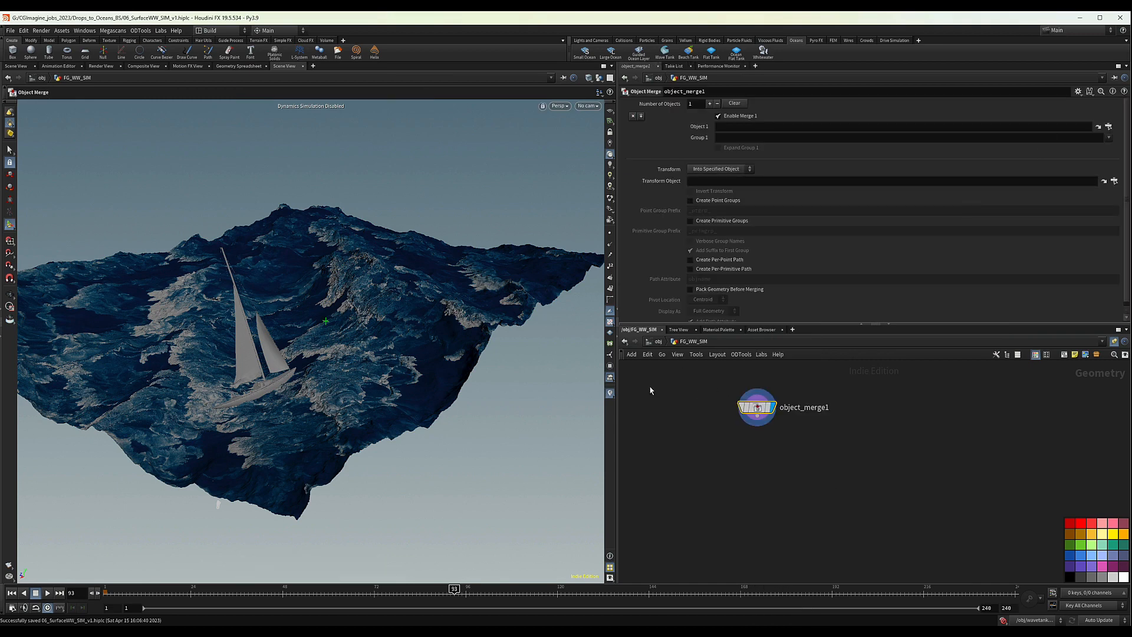
left_click(1108, 127)
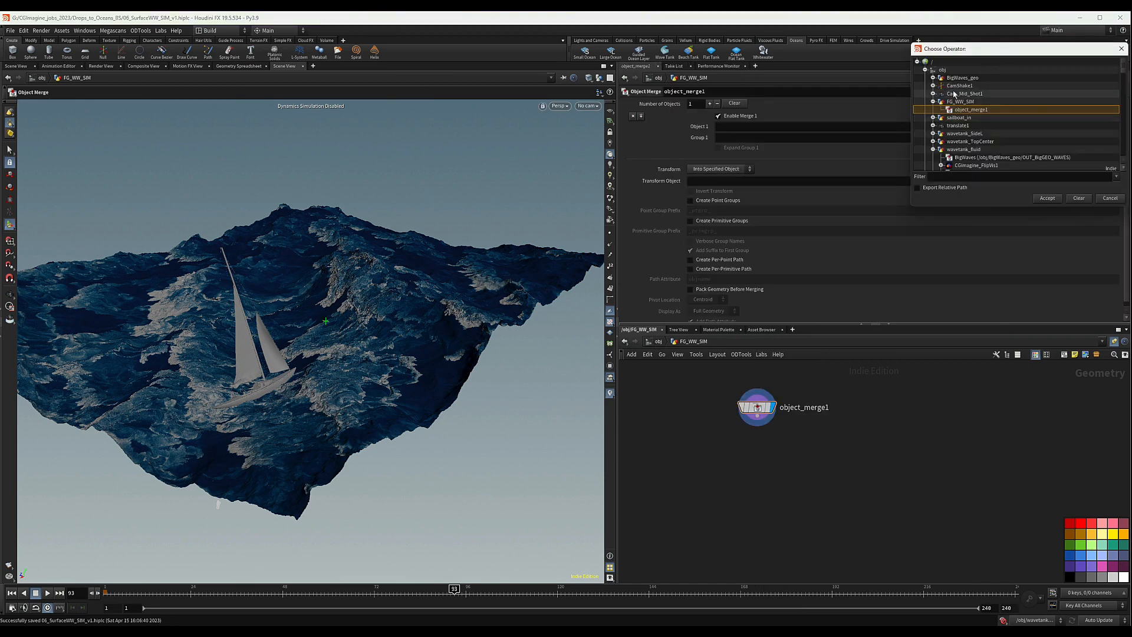
scroll(973, 100, "down", 1)
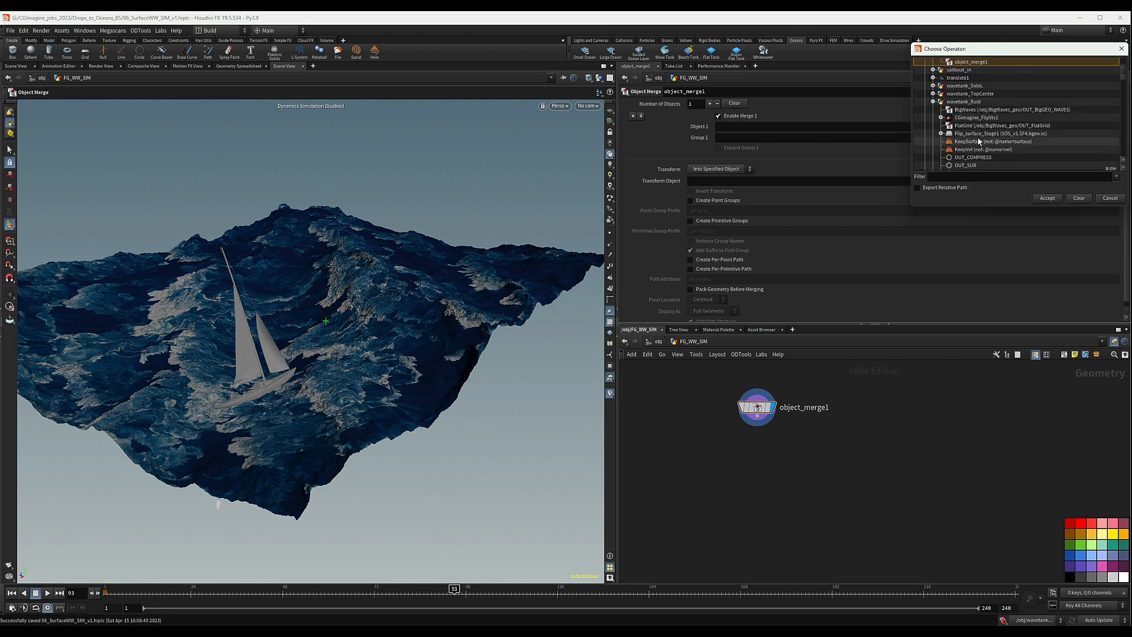
scroll(946, 142, "down", 1)
double_click(956, 158)
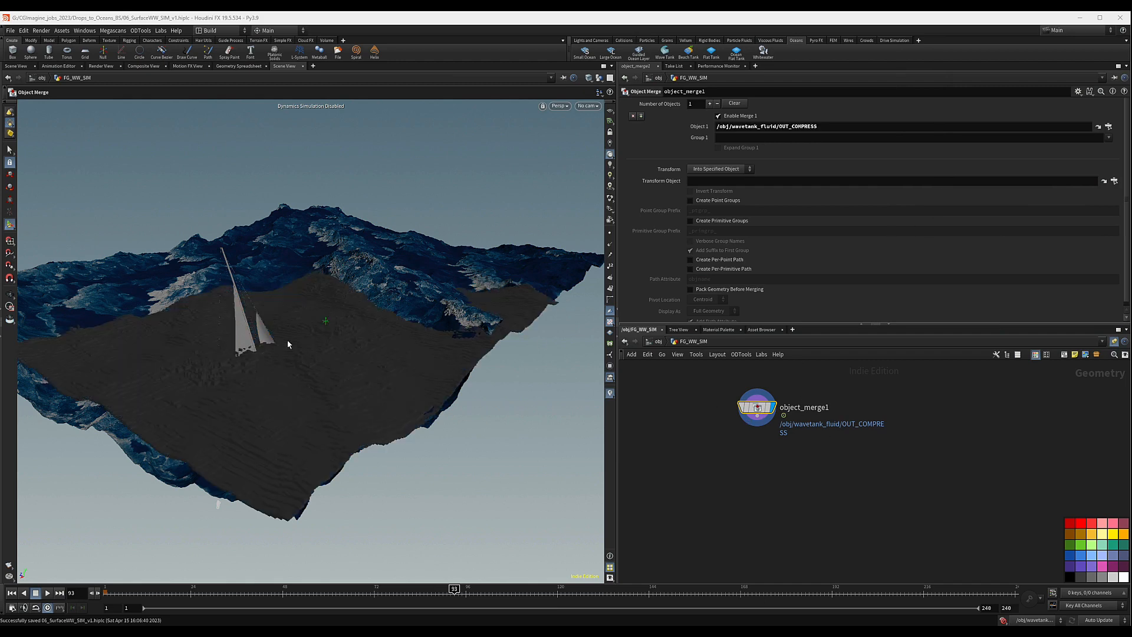
Step: Hide all other objects in the viewport so only the merged fluid geometry is displayed
key("Escape")
left_click_drag(288, 340, 375, 349)
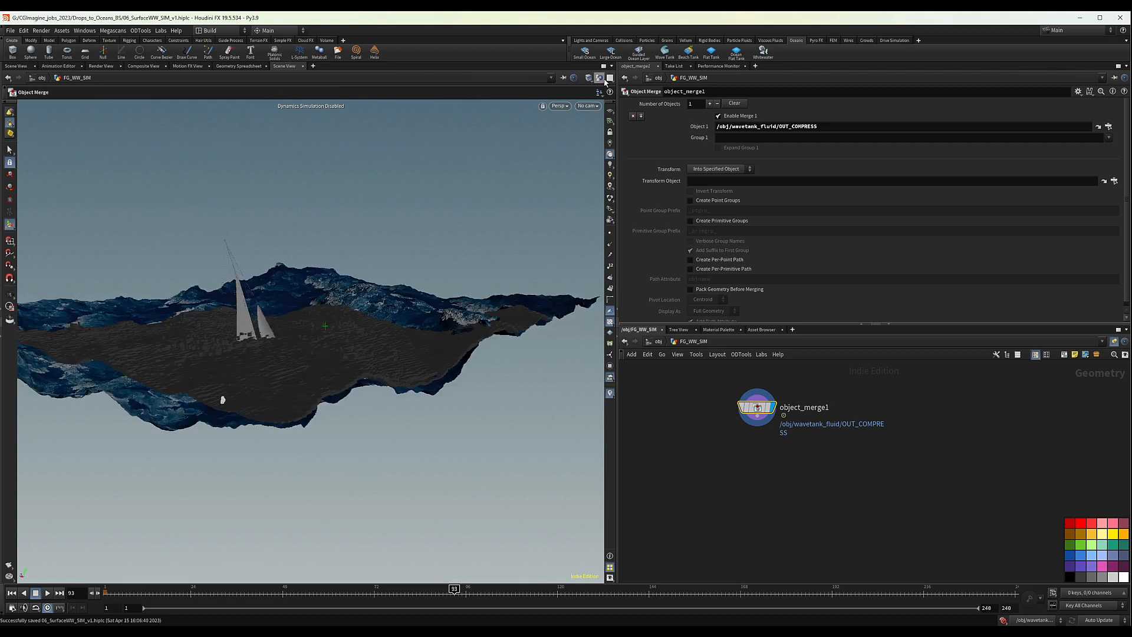
left_click(600, 79)
left_click(603, 107)
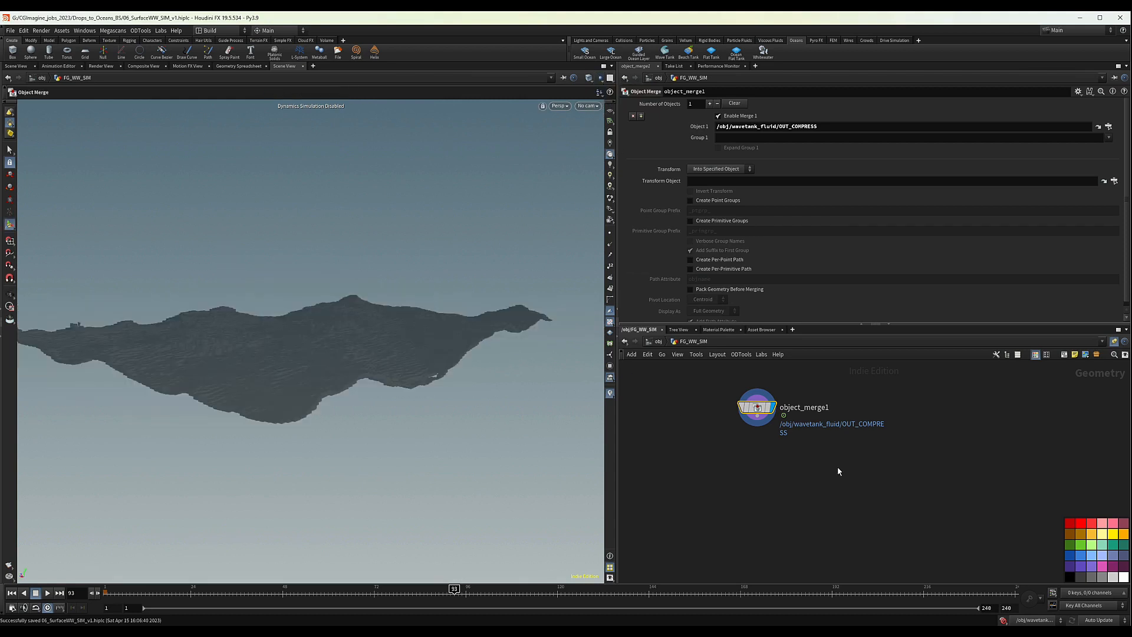
Step: Add a Blast node fed by the Object Merge node and place it below and to its right
left_click_drag(702, 458, 798, 385)
middle_click_drag(753, 455, 762, 469)
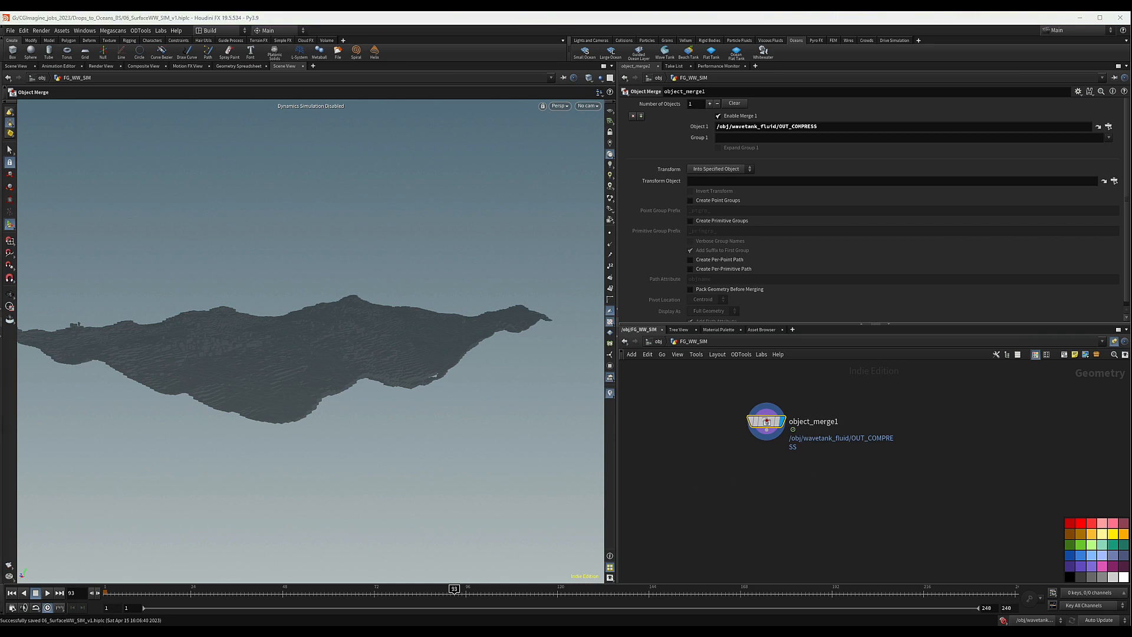
scroll(865, 419, "up", 2)
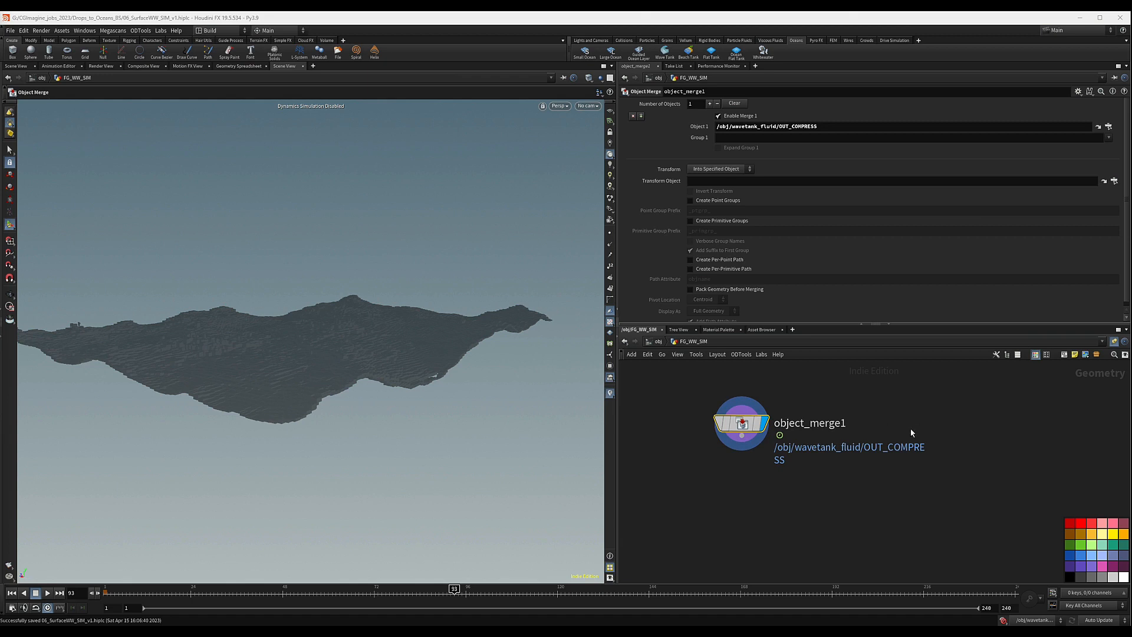
scroll(889, 432, "up", 1)
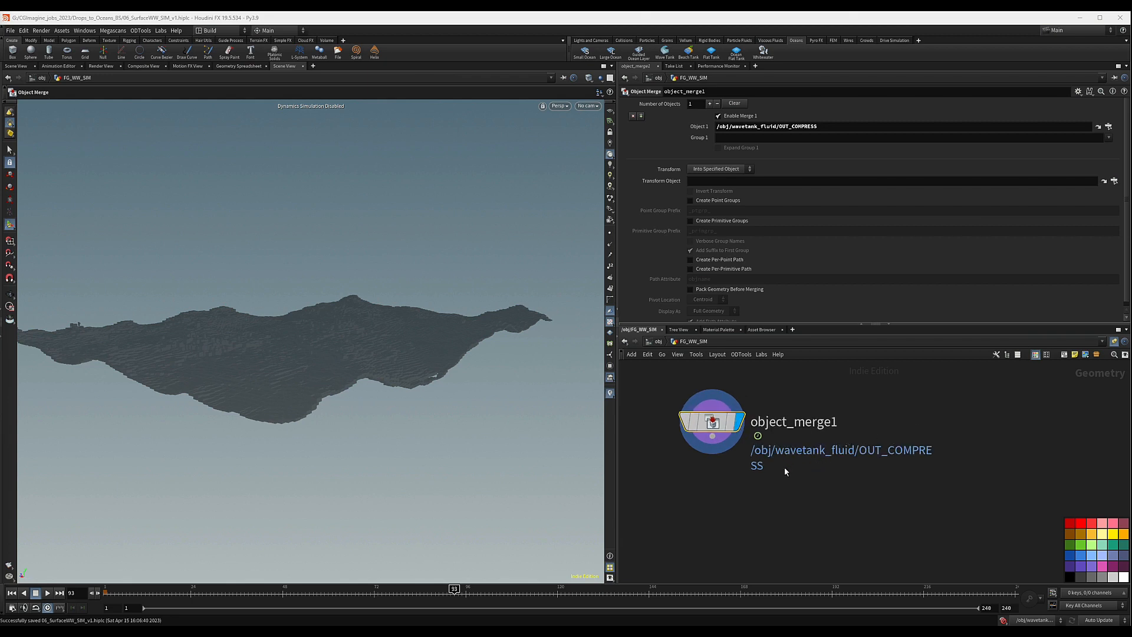
scroll(727, 462, "down", 2)
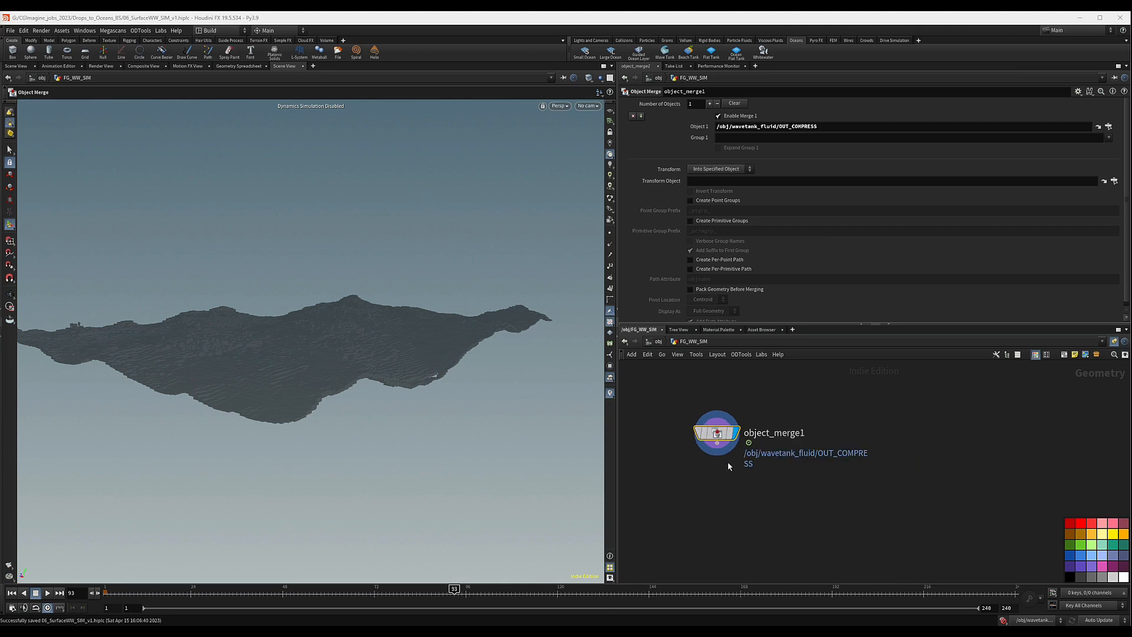
middle_click_drag(727, 461, 773, 482)
left_click(767, 456)
key("Tab")
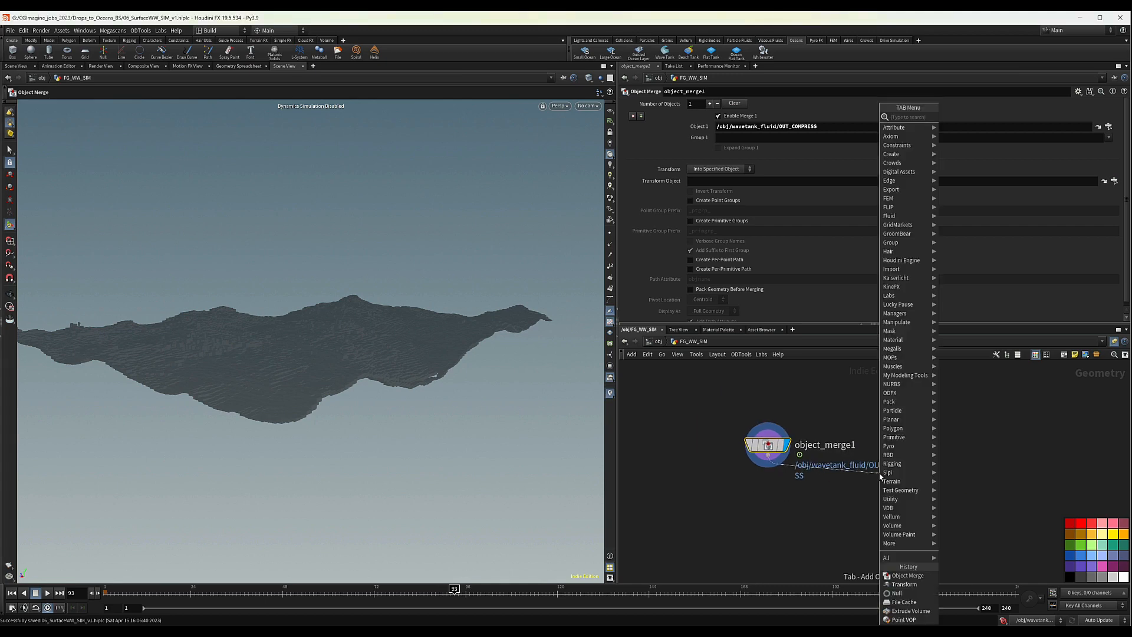
type("bla")
key("Return")
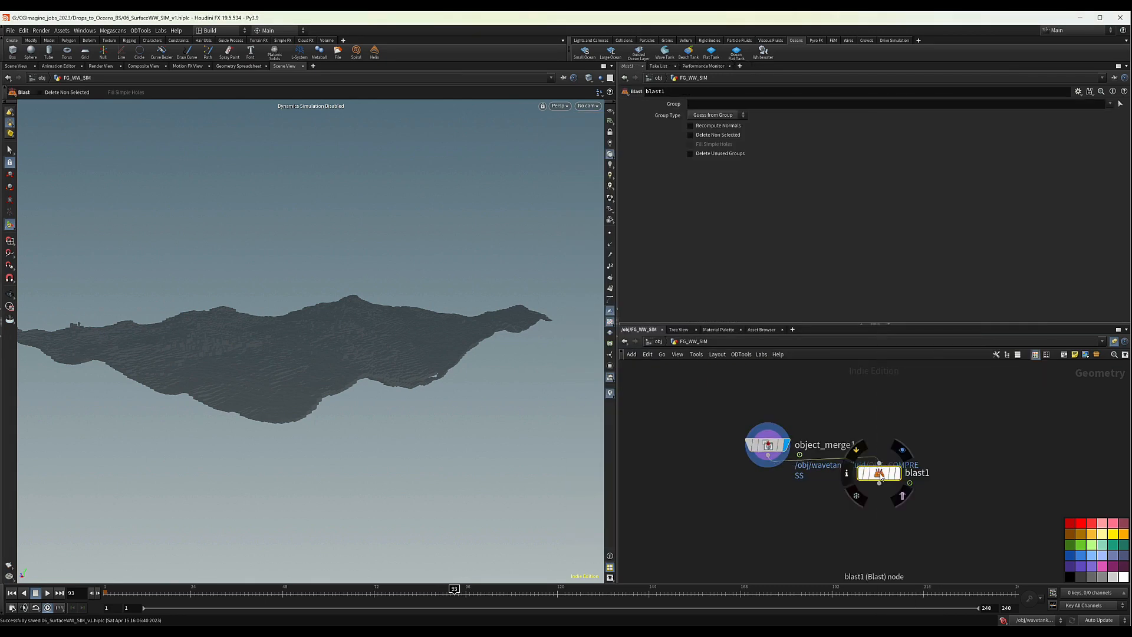
left_click(884, 478)
left_click(1107, 104)
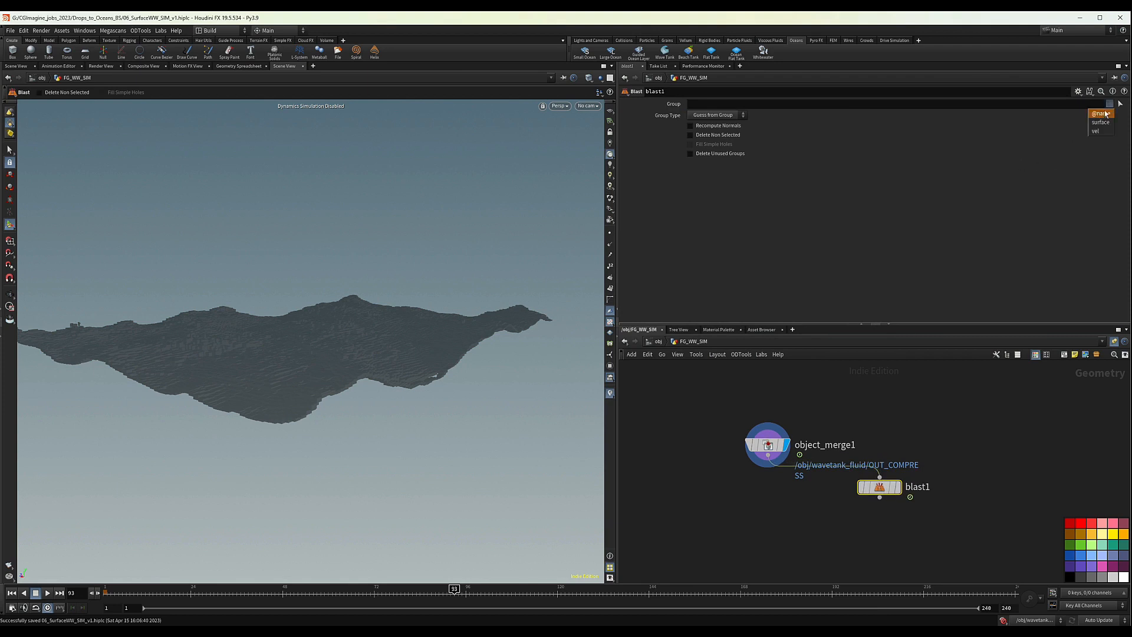
left_click(1100, 123)
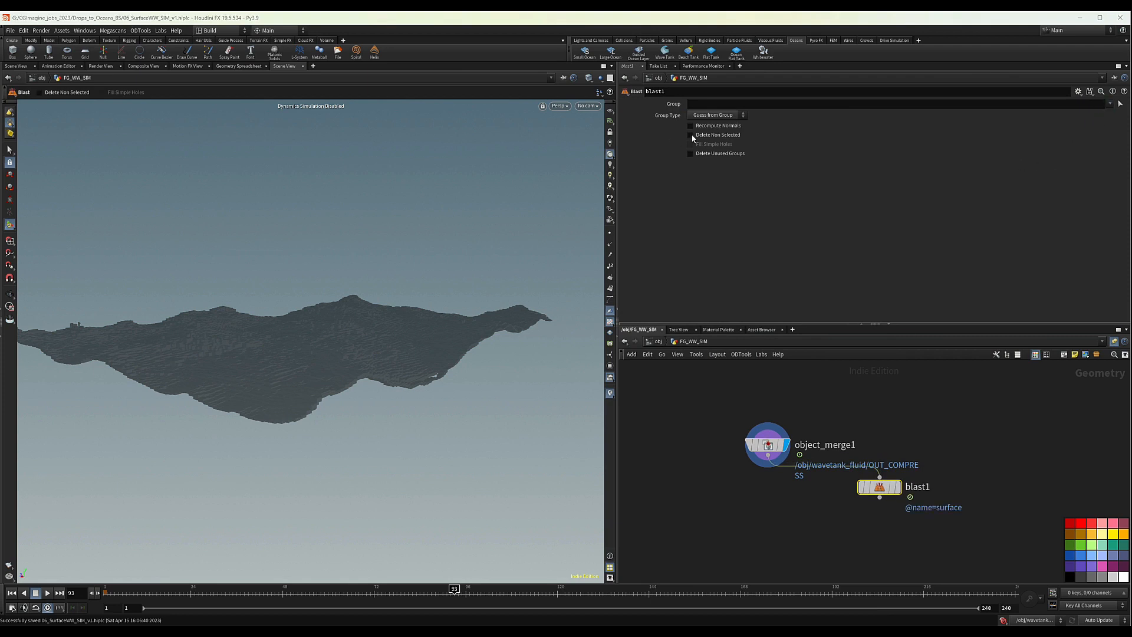
left_click(691, 136)
left_click(1120, 105)
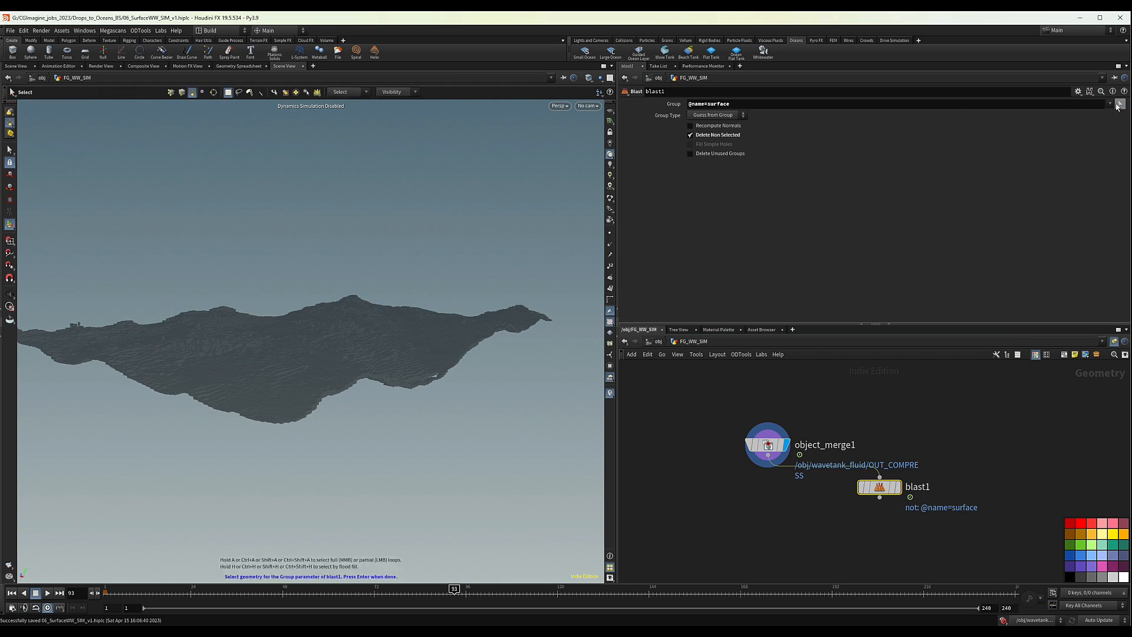
left_click(1110, 103)
left_click(1100, 132)
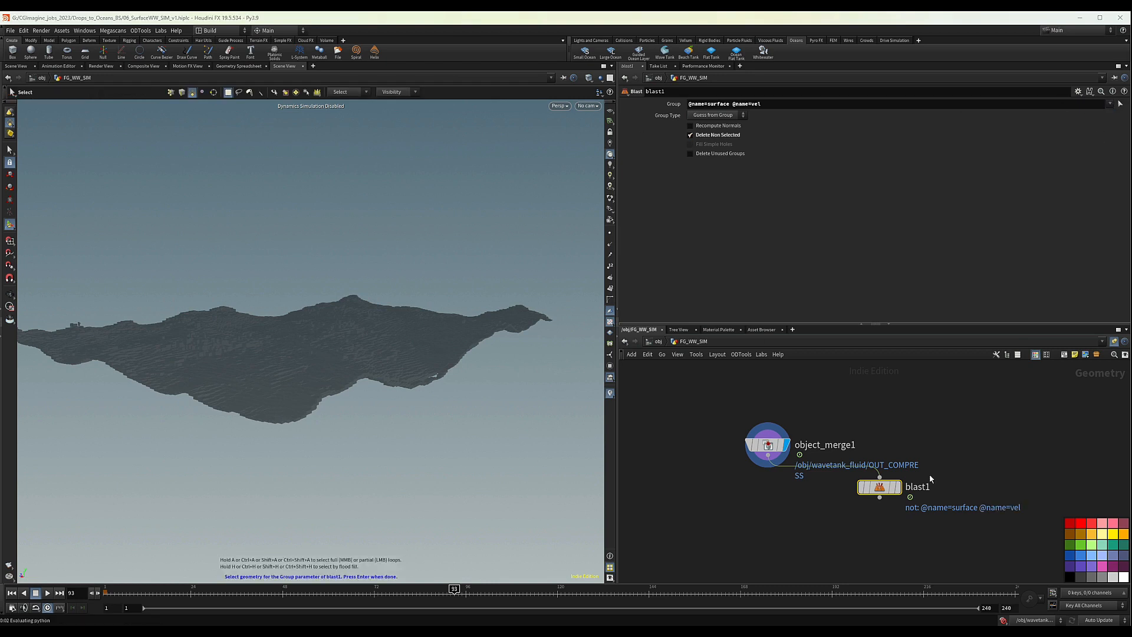
Step: Add a Null node below the Blast node and name it OUT_Volumes
key("Tab")
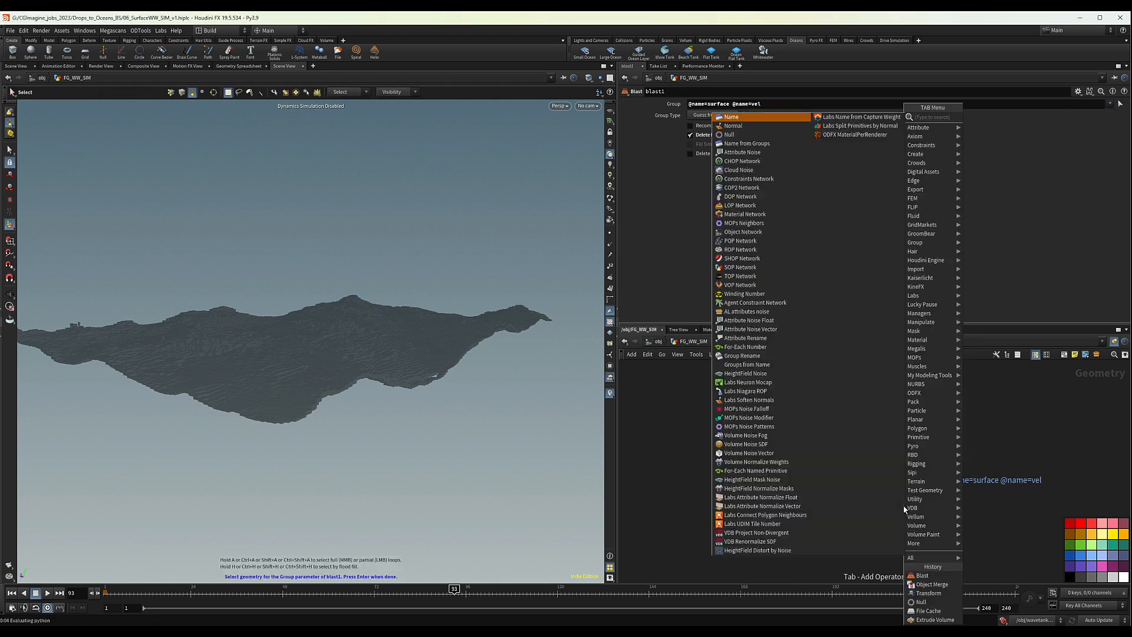
type("null")
key("Return")
double_click(933, 507)
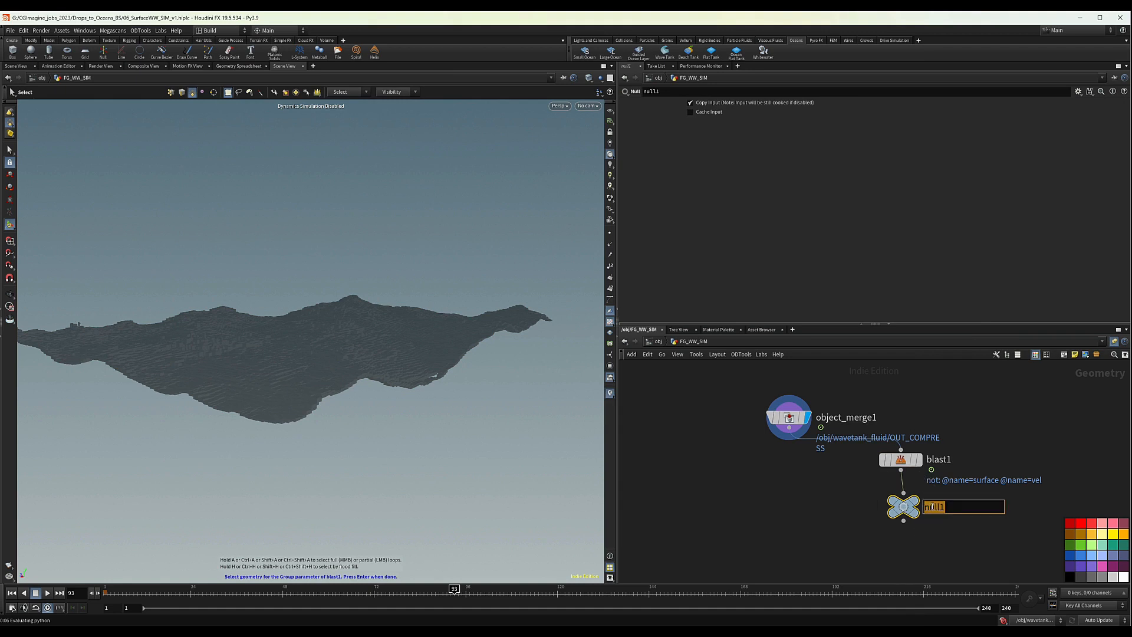
type("OUT_Volumes")
key("Return")
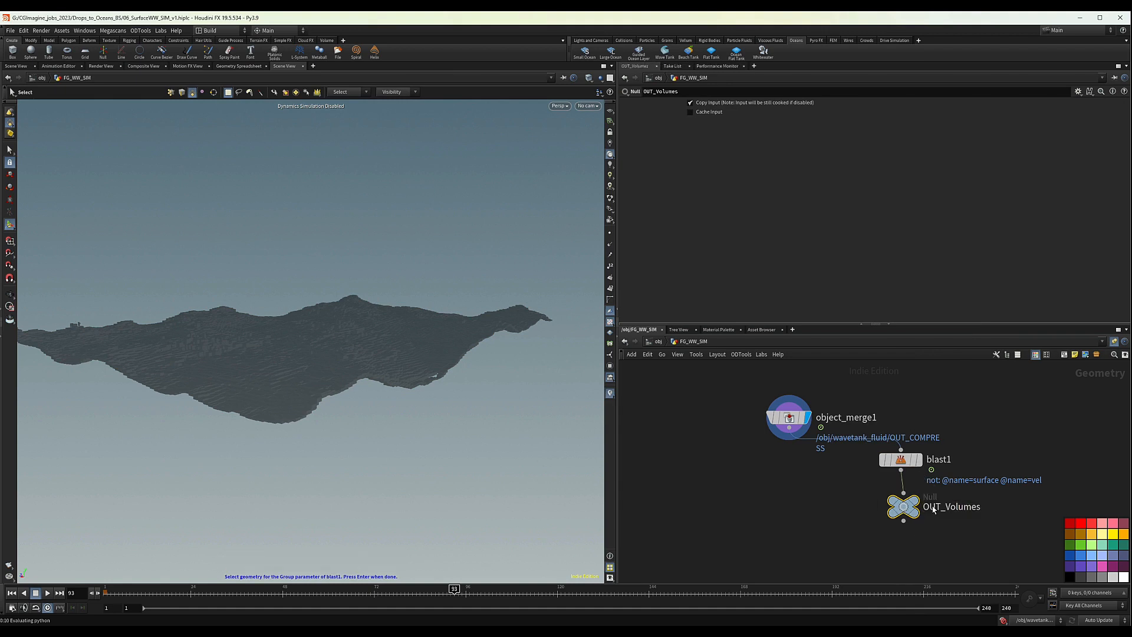
scroll(887, 522, "down", 3)
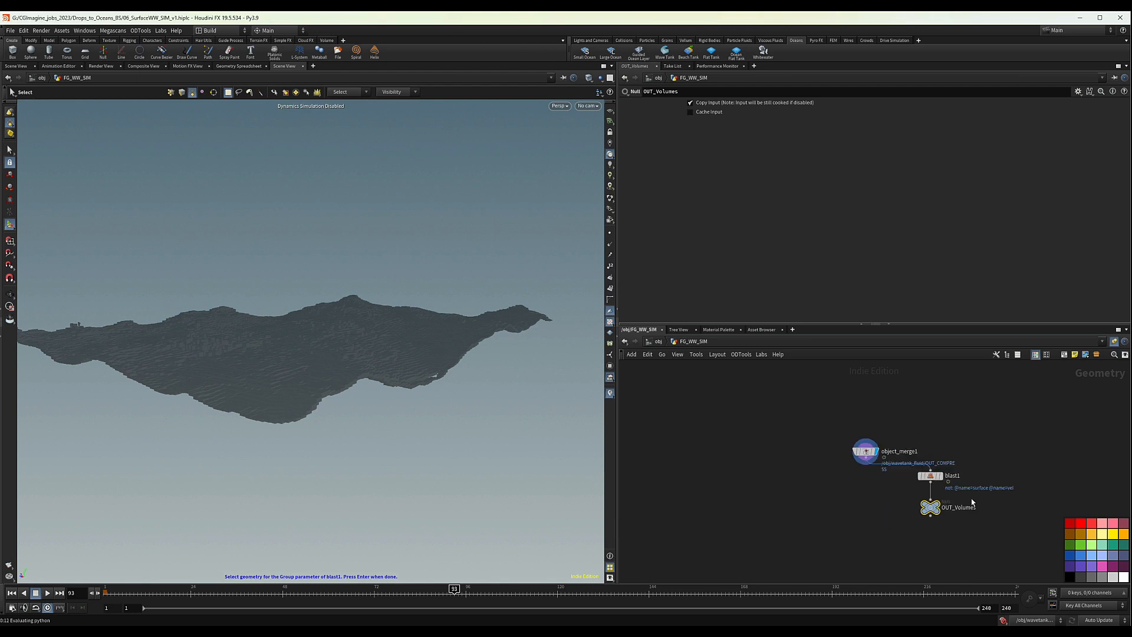
middle_click_drag(957, 510, 836, 508)
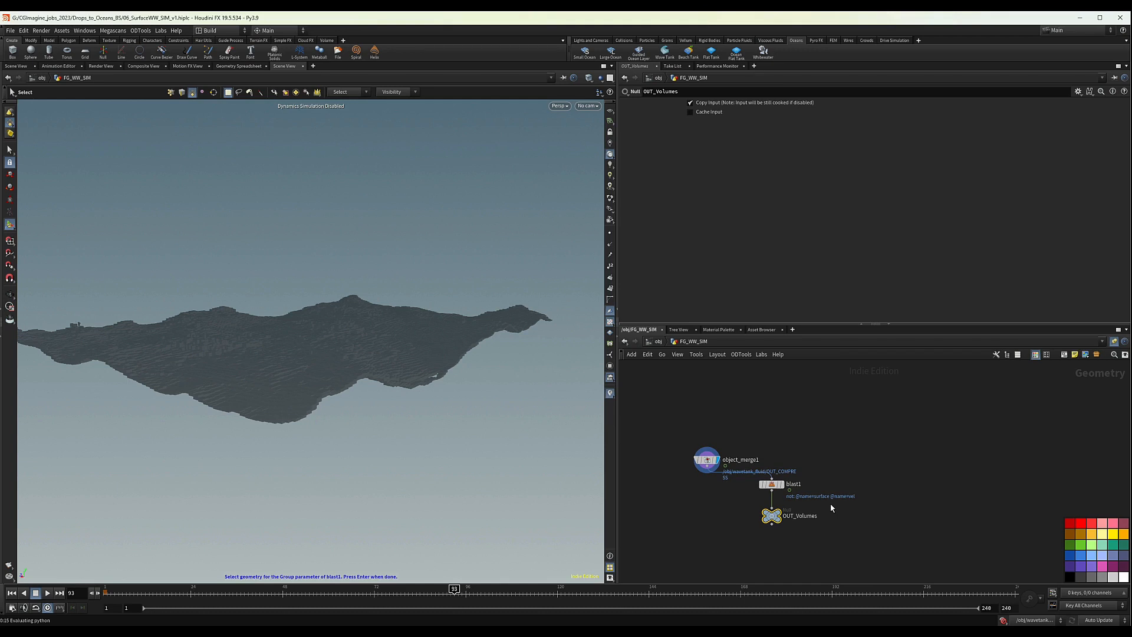
Step: Duplicate the Blast node, place the copy to its lower right, and feed the copy from the first Blast's output
scroll(830, 508, "up", 1)
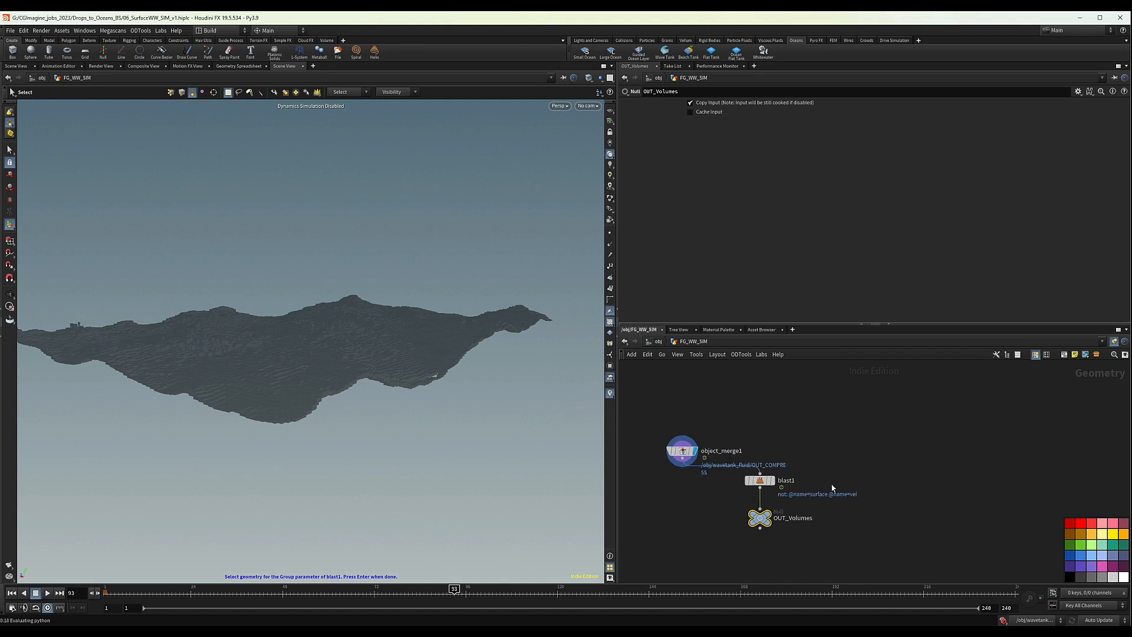
left_click_drag(760, 481, 882, 490, "alt")
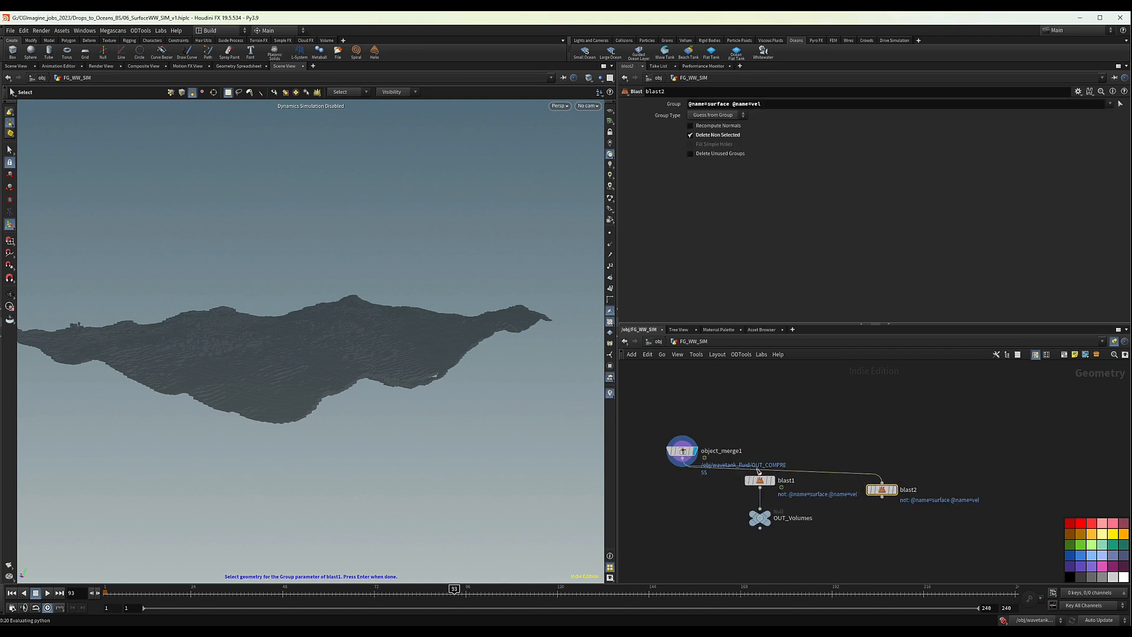
left_click_drag(790, 471, 759, 487)
left_click_drag(882, 490, 894, 503)
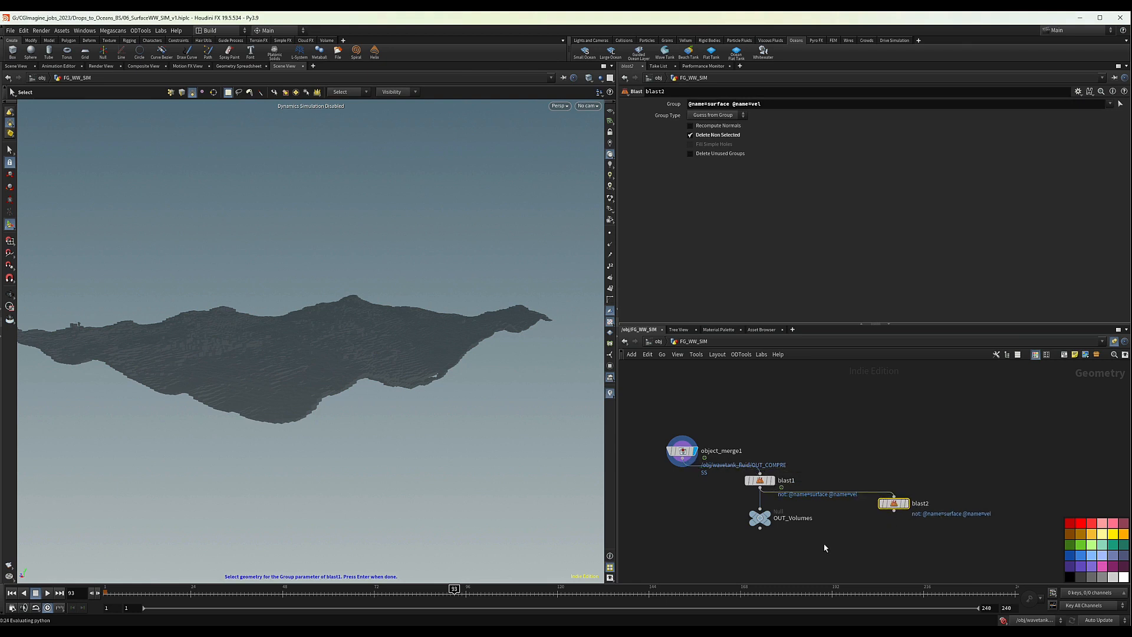
Step: Duplicate the OUT_Volumes null below the second Blast node, connected to it, and rename the copy OUT_Surface
left_click_drag(760, 518, 967, 540, "alt")
left_click(943, 543)
left_click(928, 546)
type("Sur")
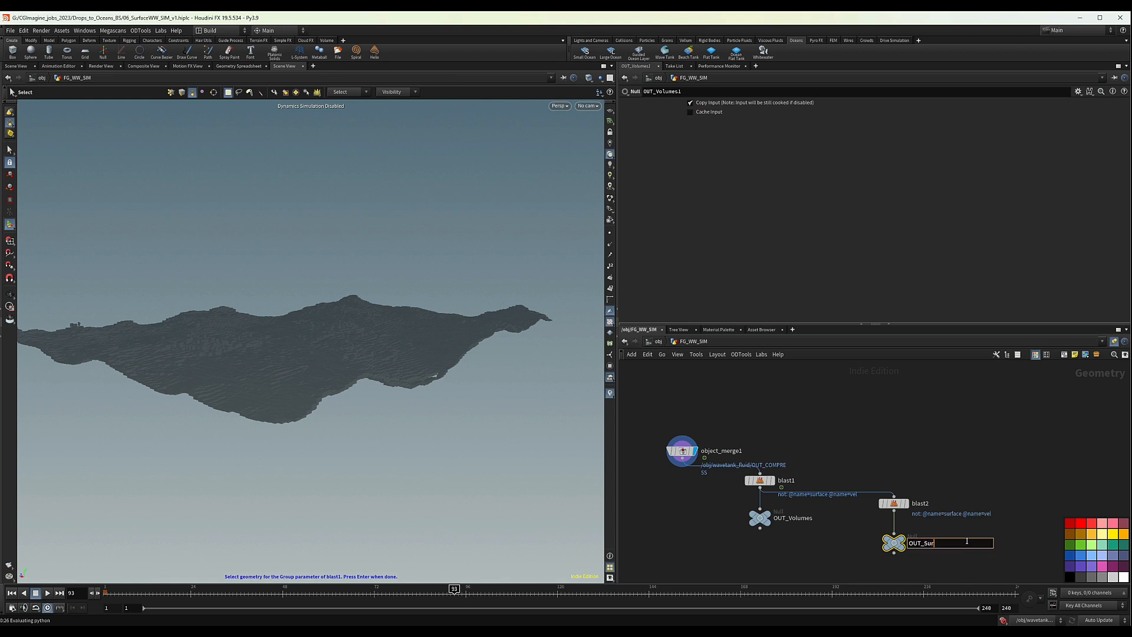
type("face")
key("Return")
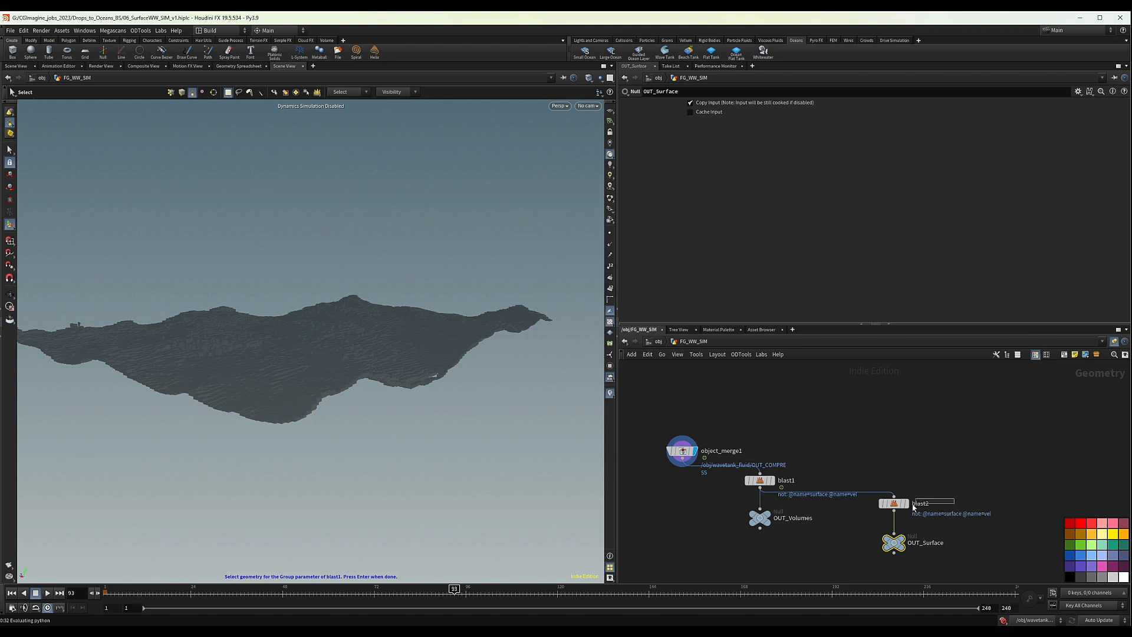
left_click(907, 503)
left_click_drag(764, 104, 730, 105)
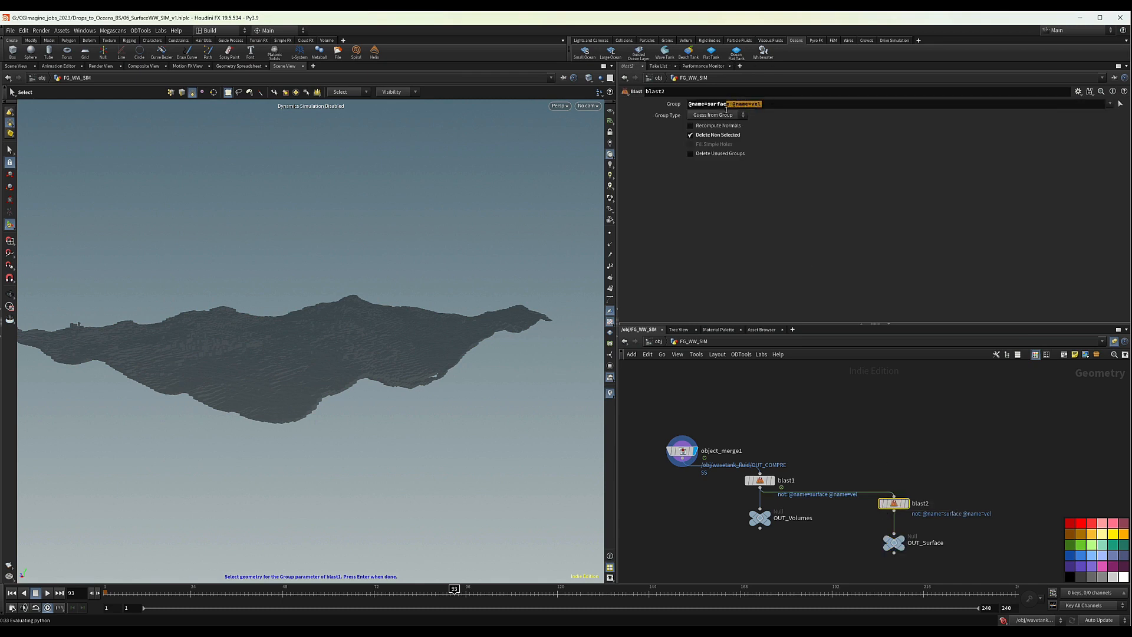
key("BackSpace")
middle_click(893, 508)
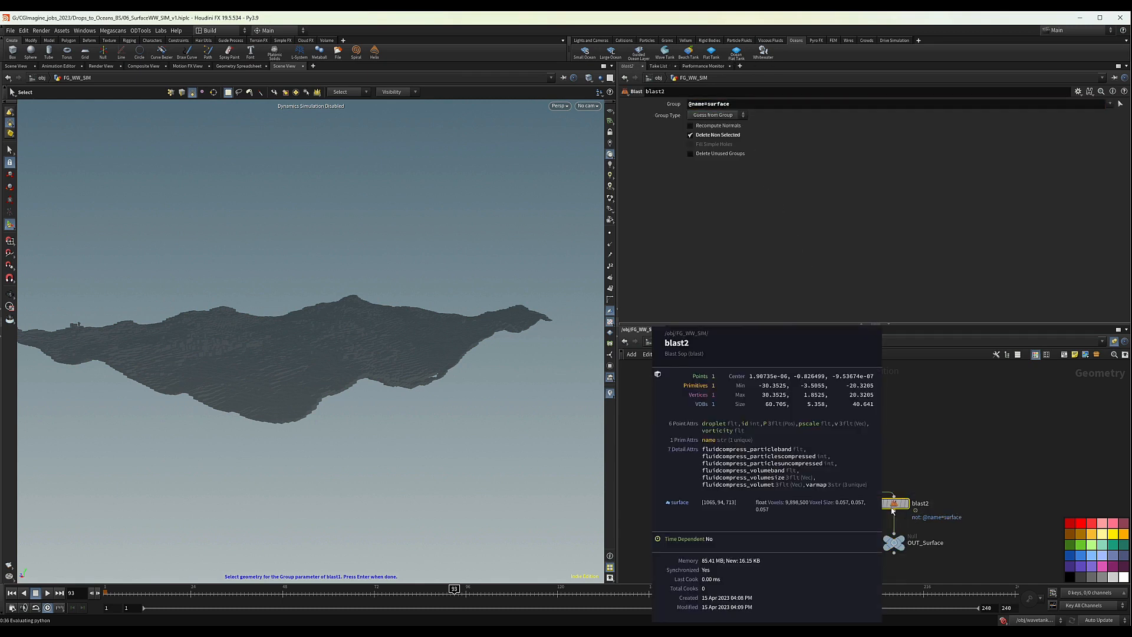
Step: Add a Whitewater Source node below the Object Merge node and connect the merged fluid to its first input
key("h")
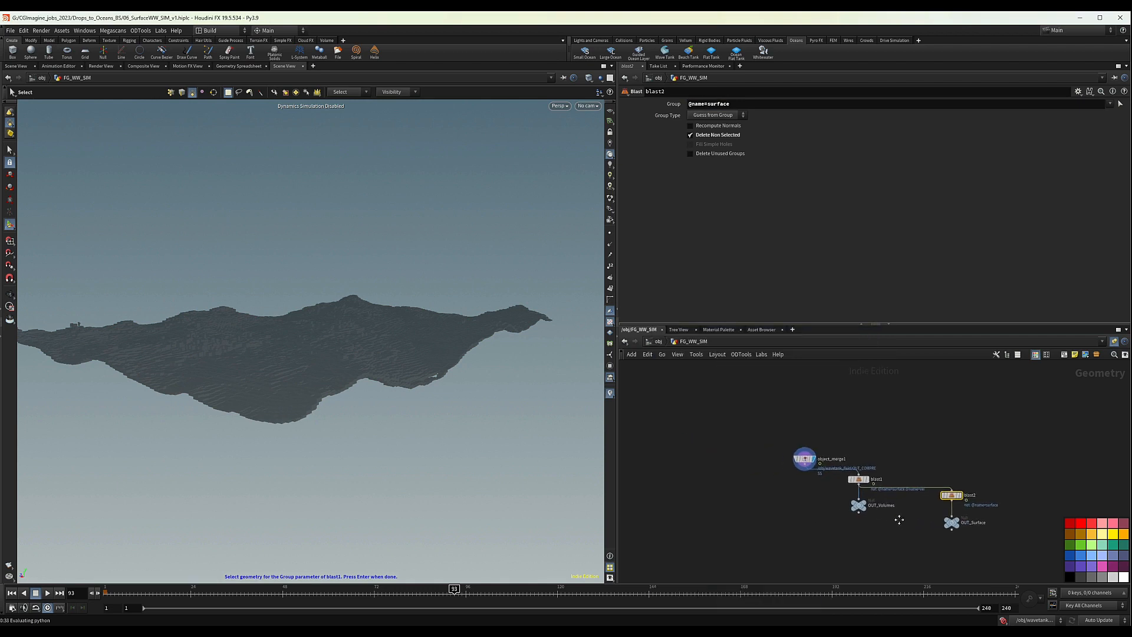
scroll(816, 501, "up", 3)
key("Tab")
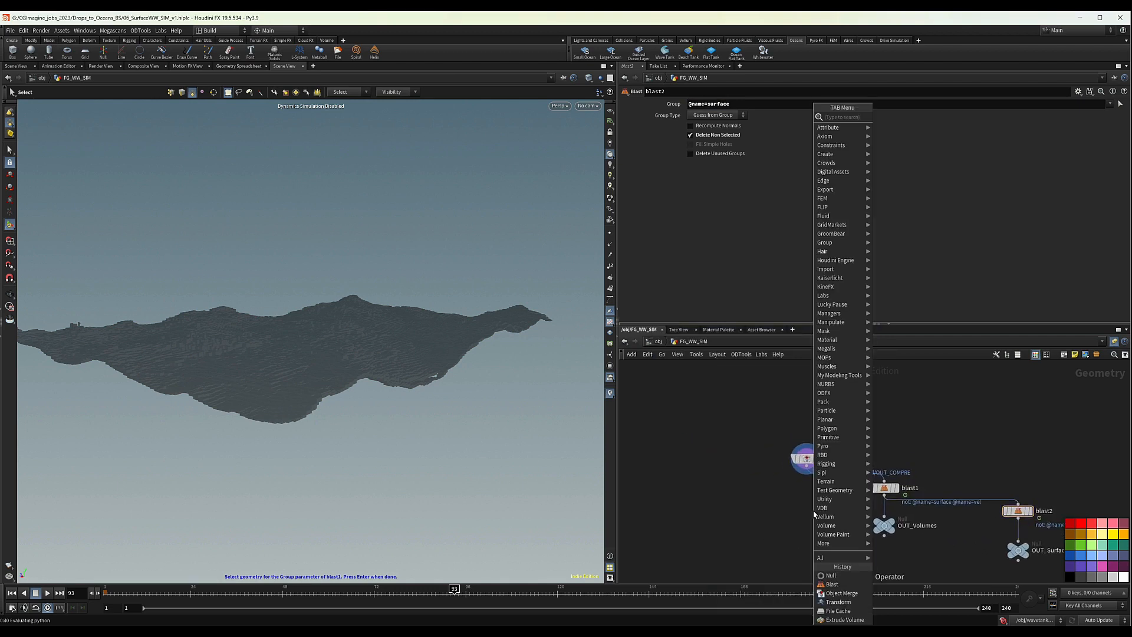
type("whit")
key("Return")
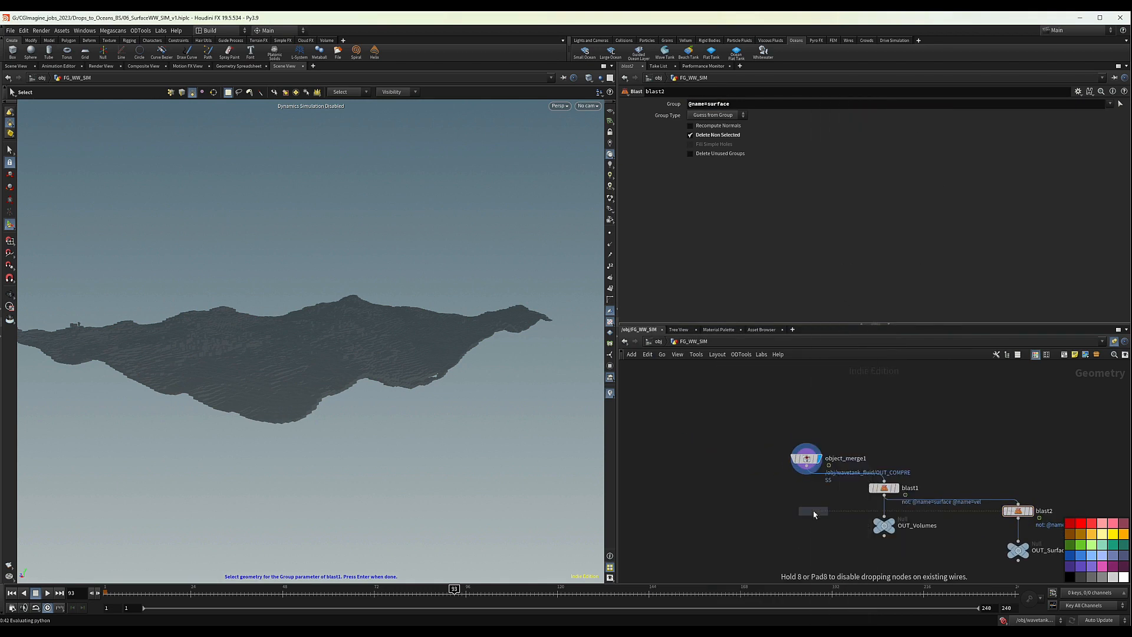
left_click(814, 514)
scroll(812, 490, "up", 3)
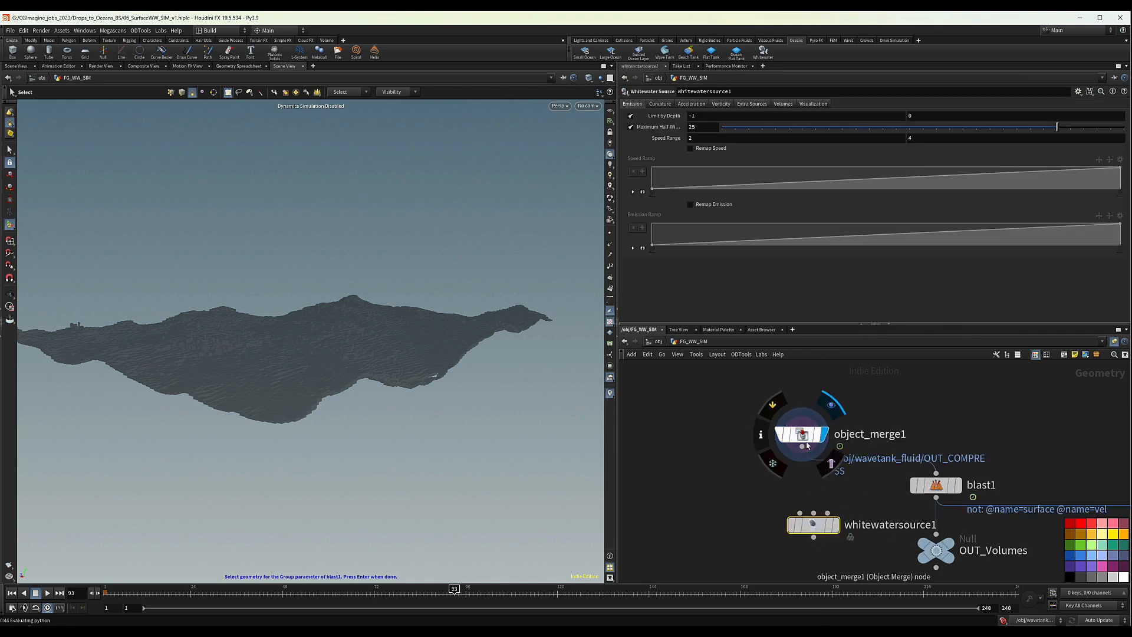
left_click_drag(802, 450, 799, 513)
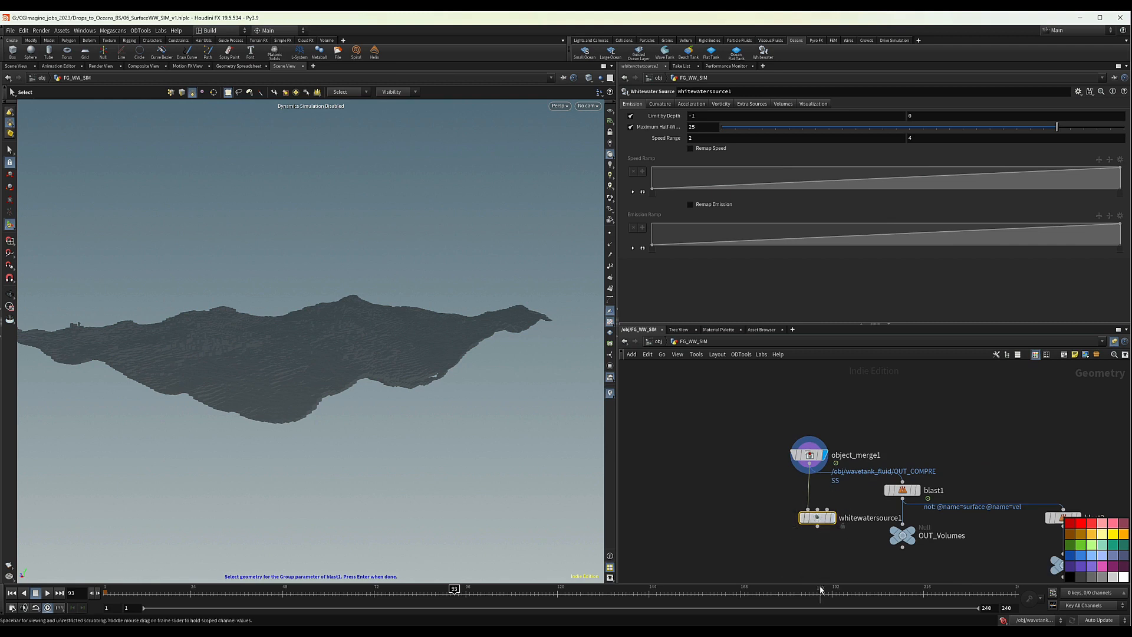
scroll(839, 471, "down", 2)
left_click_drag(840, 453, 839, 488)
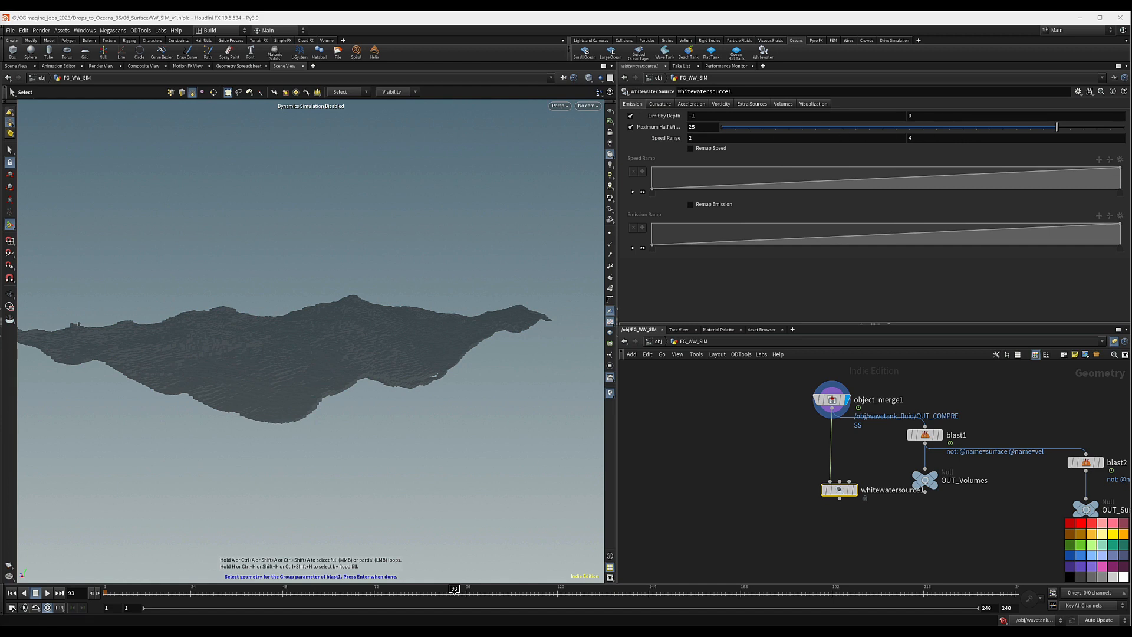
Step: Disable Emit from Curvature and Emit from Acceleration on the Whitewater Source node
left_click(665, 104)
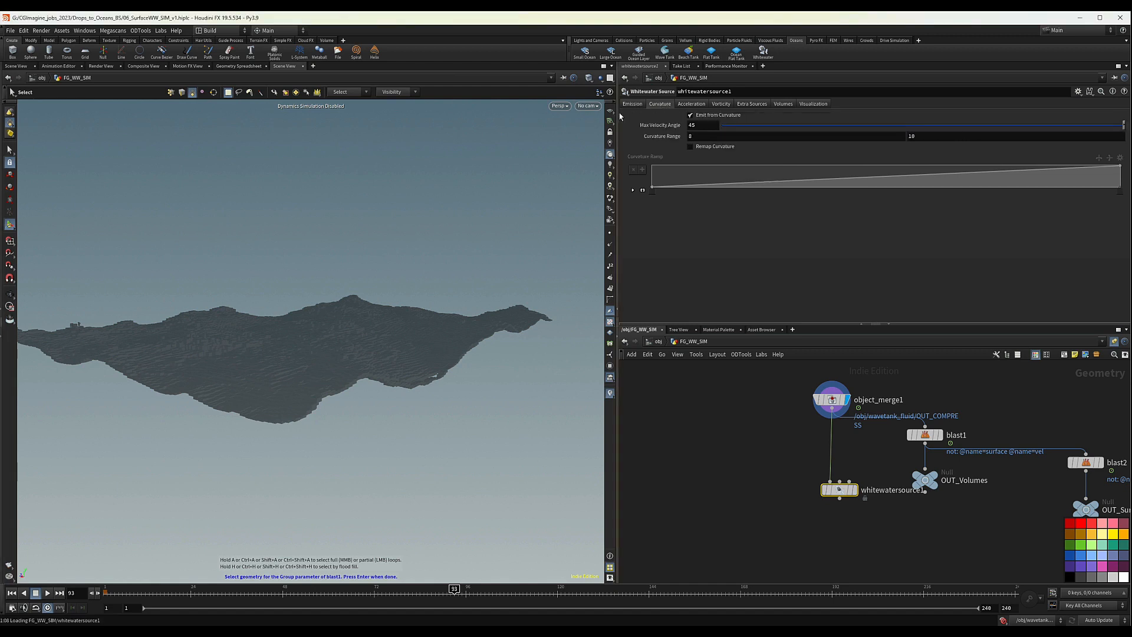
left_click(693, 116)
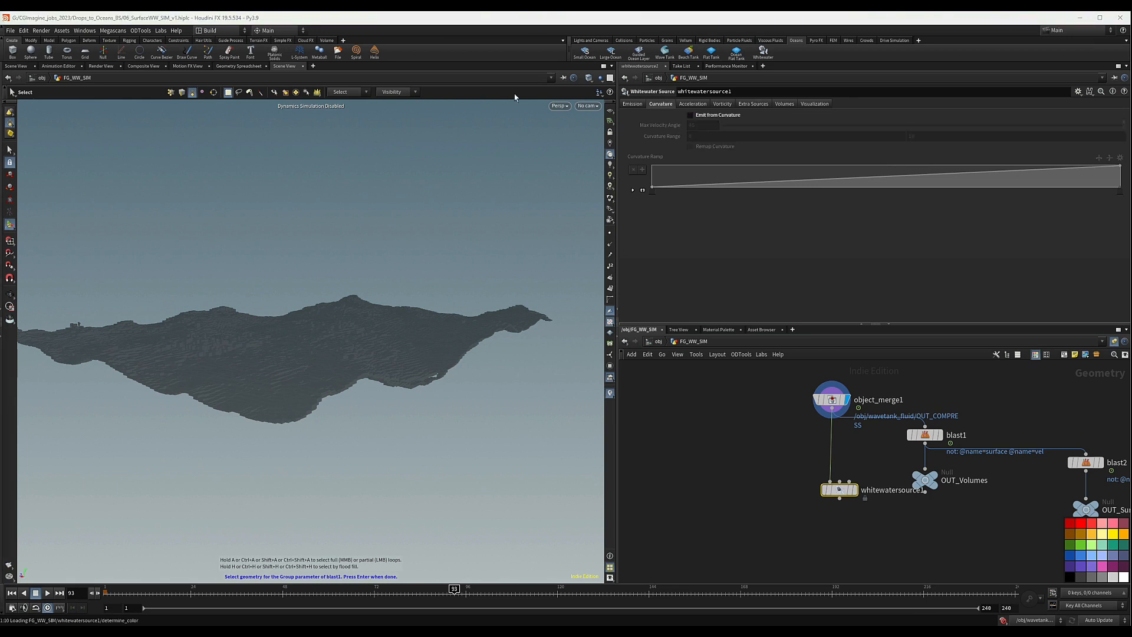
left_click(685, 106)
left_click(692, 115)
Step: Set the Whitewater Source node's Vorticity Range to 12 and 30
left_click(729, 106)
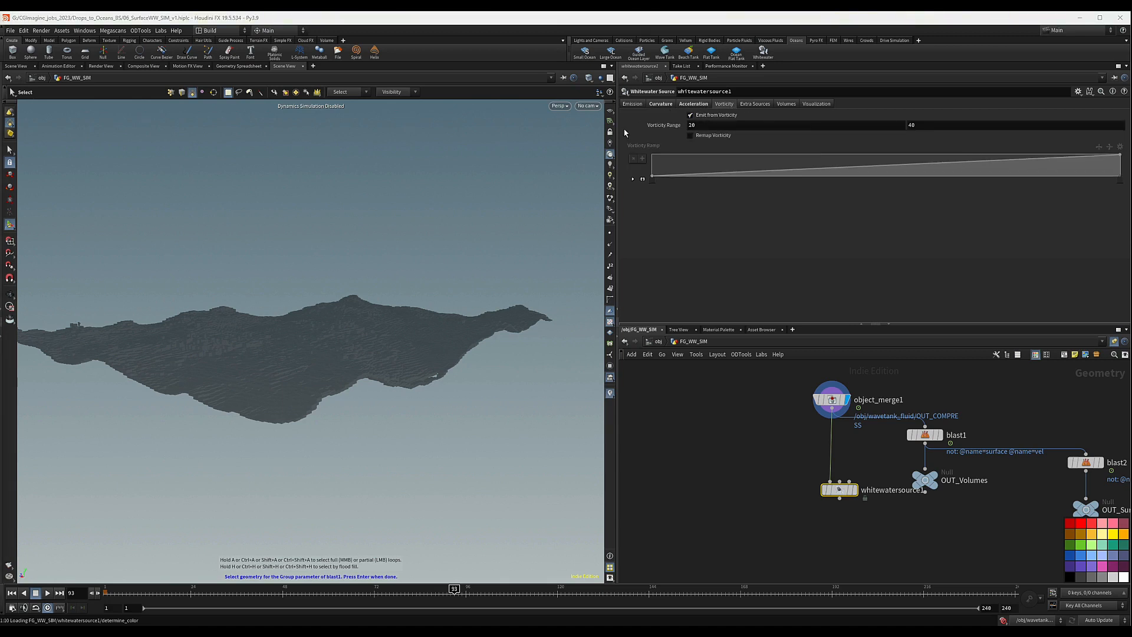
left_click(700, 122)
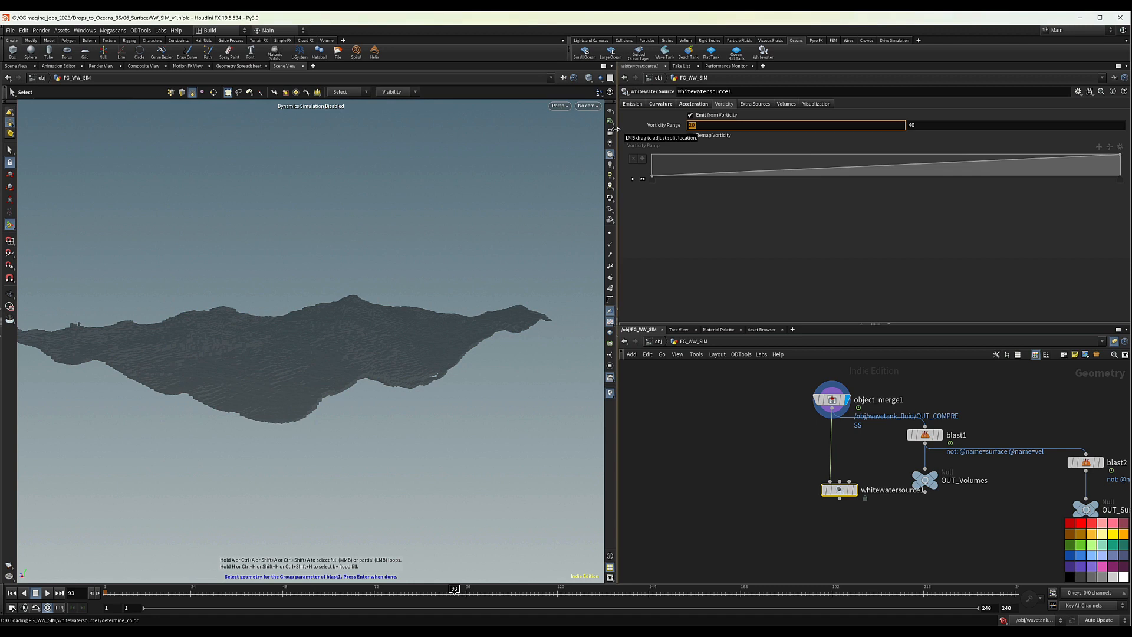
type("125")
key("Tab")
type("30")
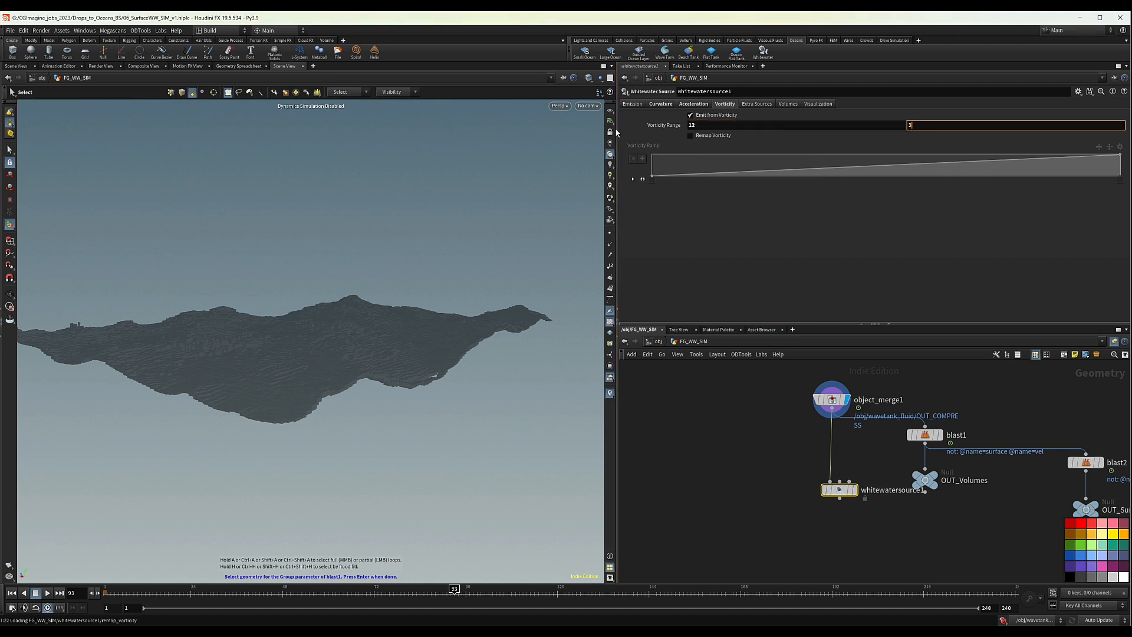
key("Return")
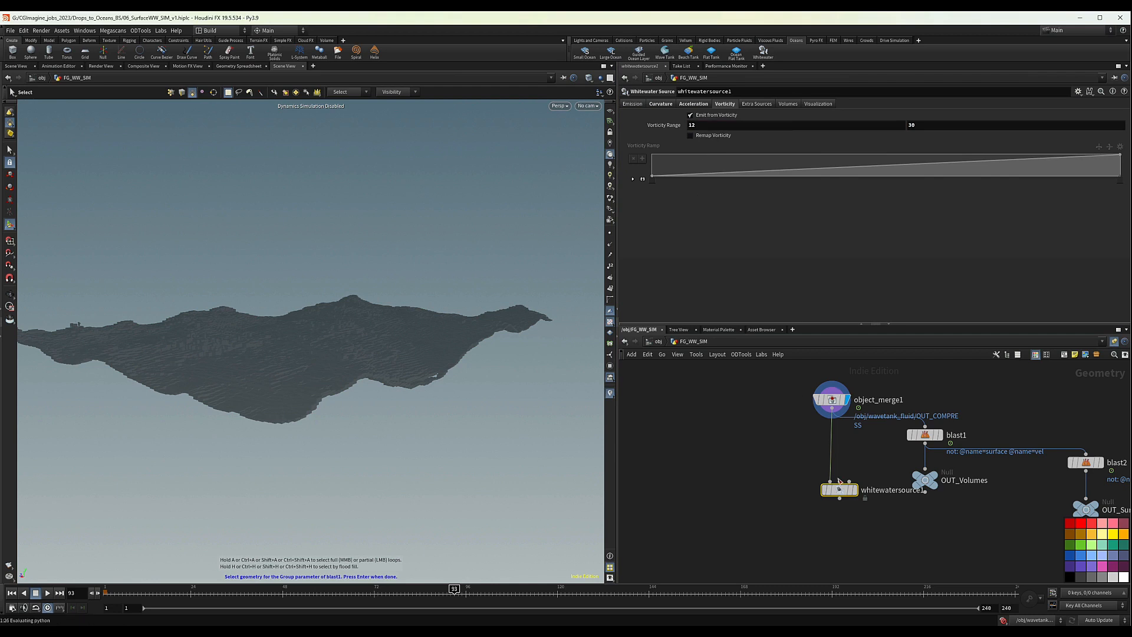
Step: Display the Whitewater Source node's output in the viewport and view the emission from a low angle
scroll(853, 495, "up", 2)
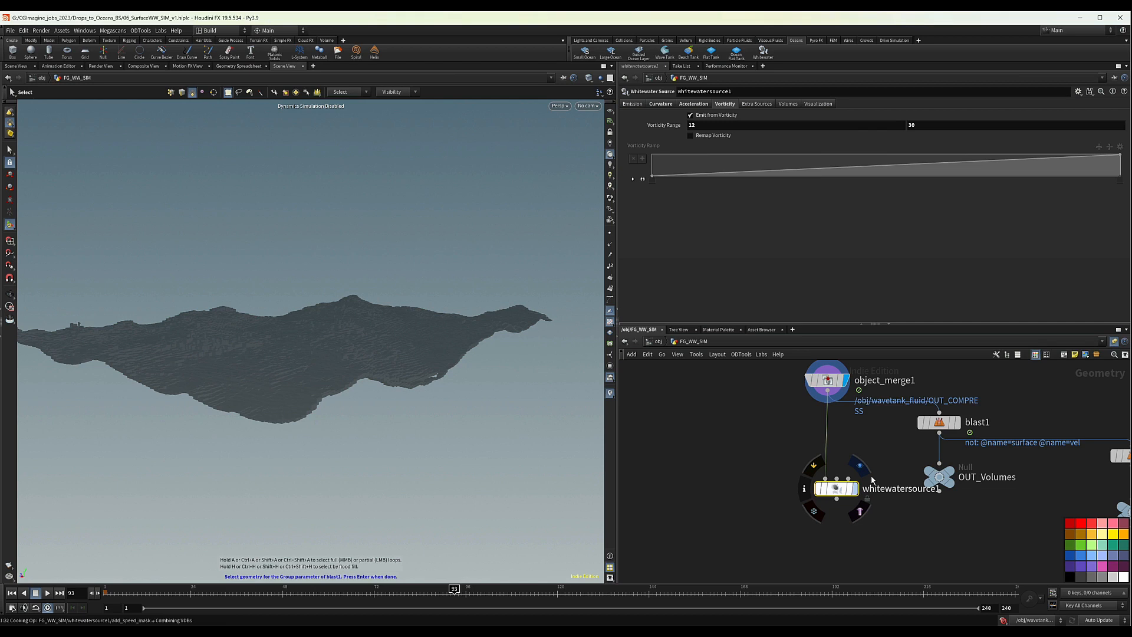
left_click_drag(320, 326, 276, 347, "alt")
left_click(849, 488)
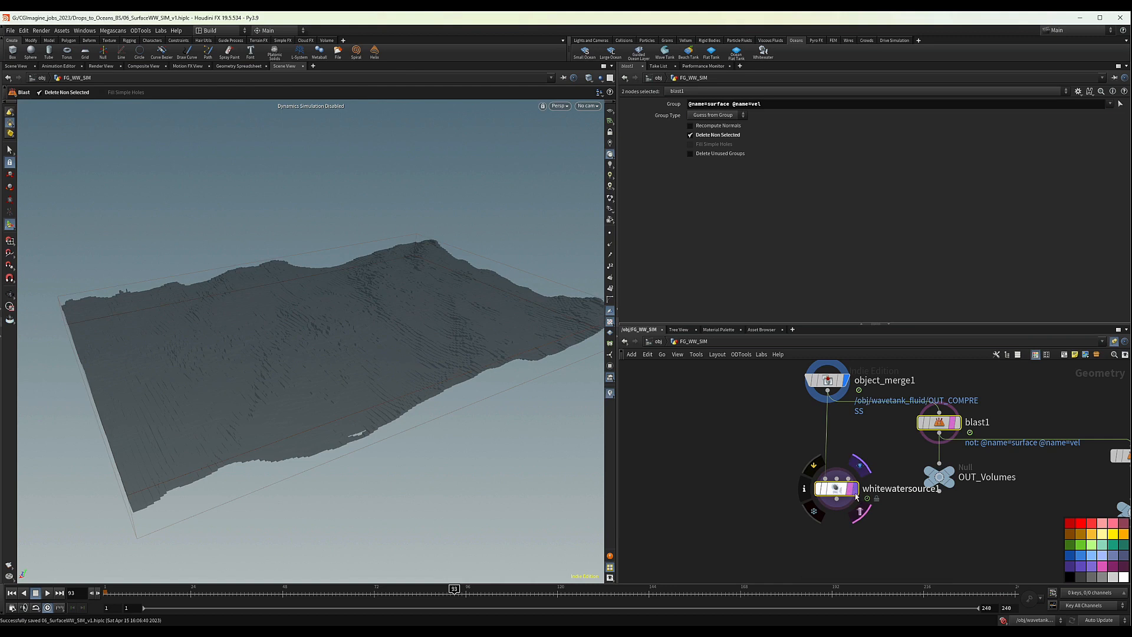
left_click(855, 493)
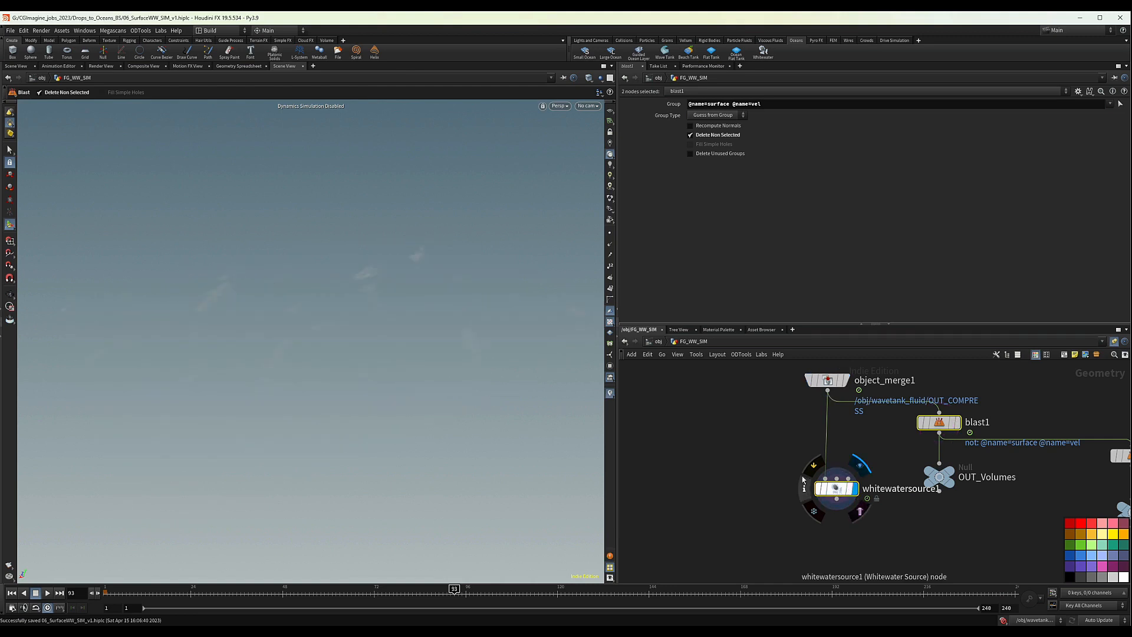
left_click_drag(268, 276, 275, 252, "alt")
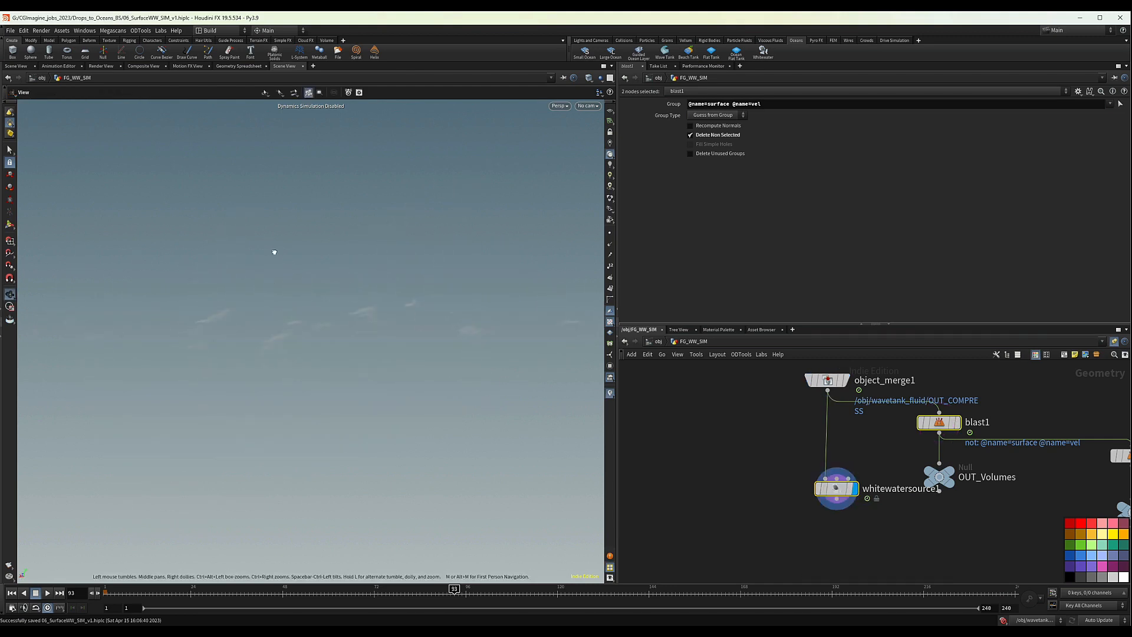
Step: Set the viewport background Color Scheme to Dark and view the whitewater emission from above
key("d")
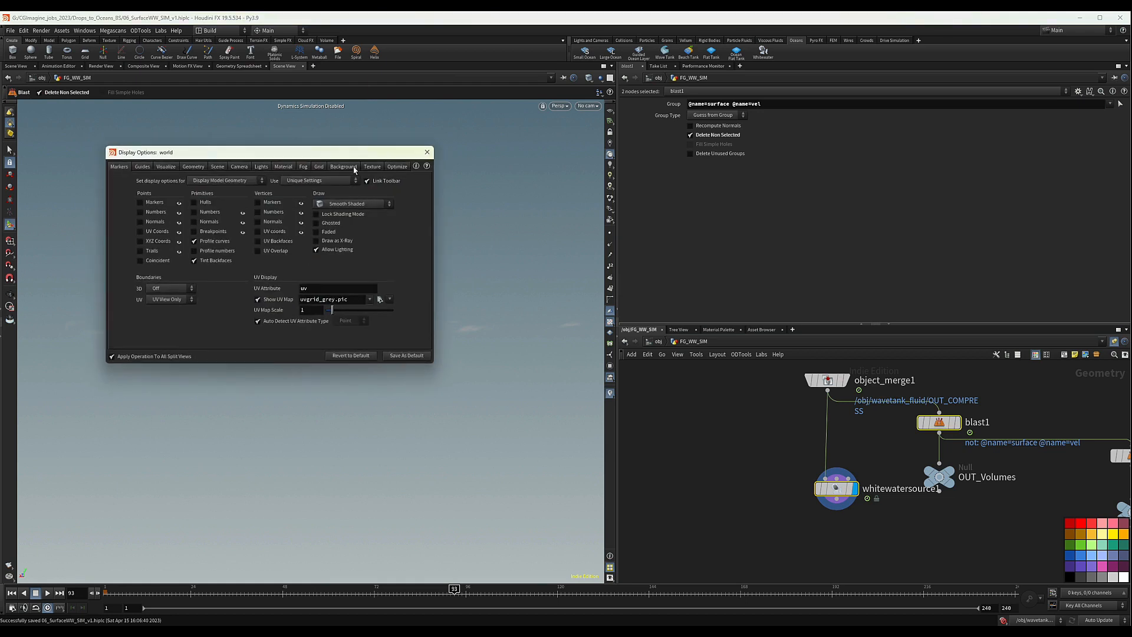
left_click(354, 168)
left_click(175, 181)
left_click(174, 209)
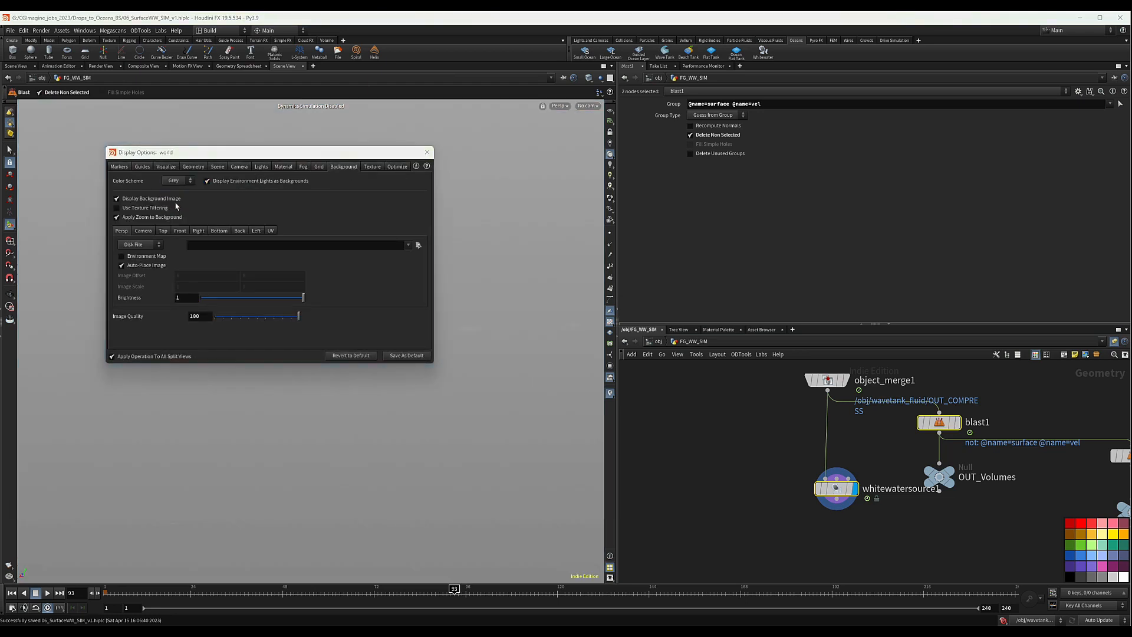
left_click(178, 180)
left_click(172, 198)
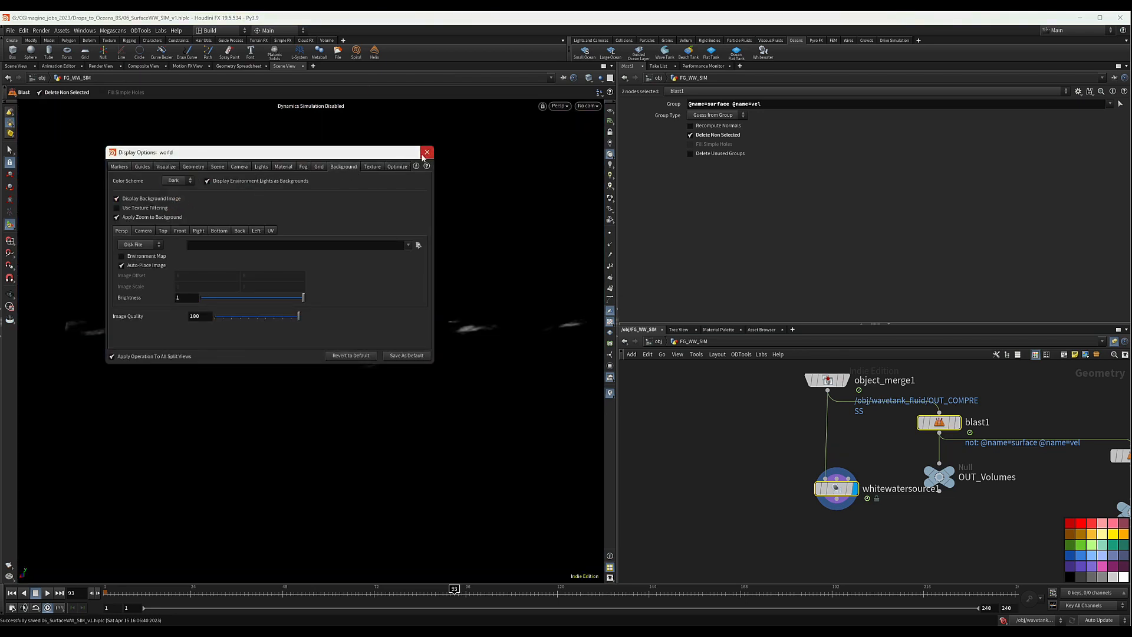
left_click(427, 152)
key("Escape")
left_click_drag(318, 298, 395, 349)
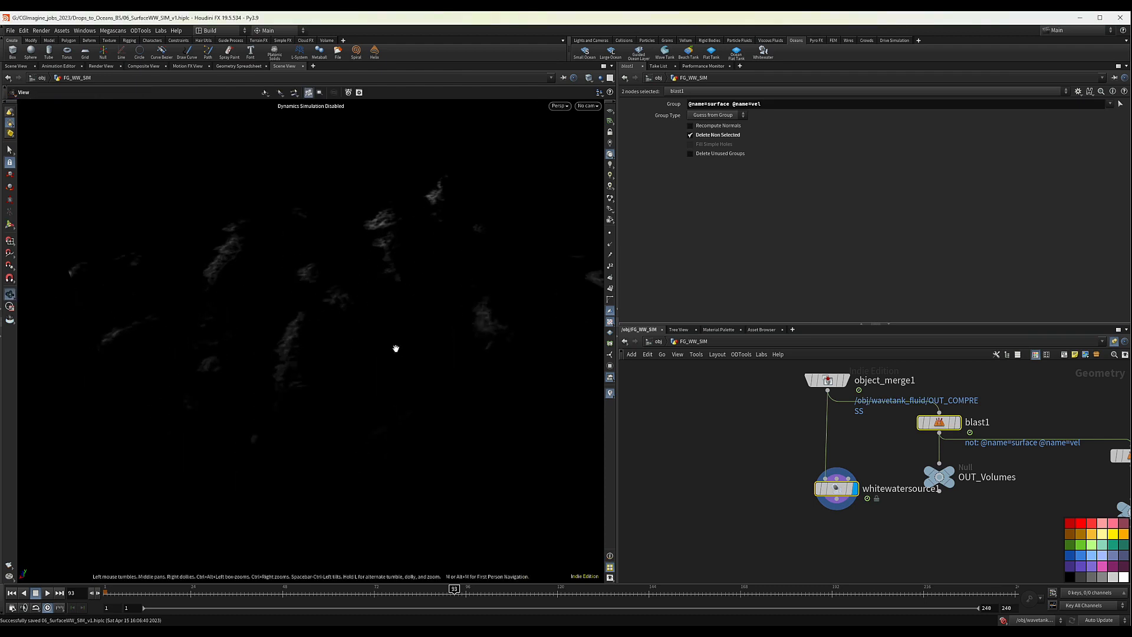
key("Return")
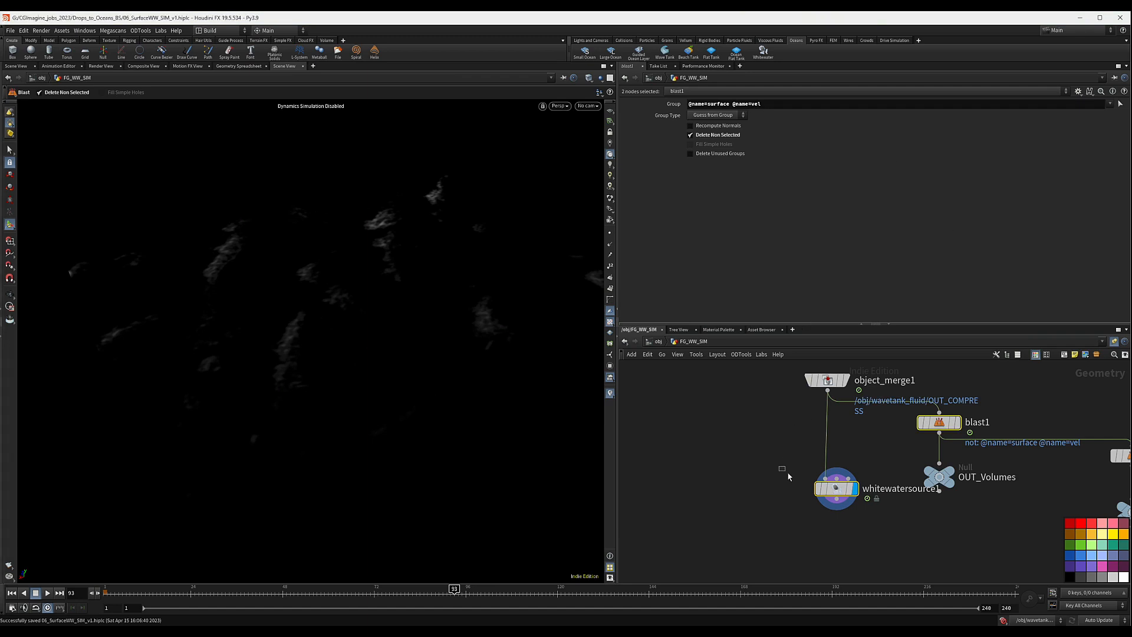
Step: Set the Whitewater Source node's Voxel Size to 0.03 and view the emission up close
left_click(836, 488)
left_click(779, 105)
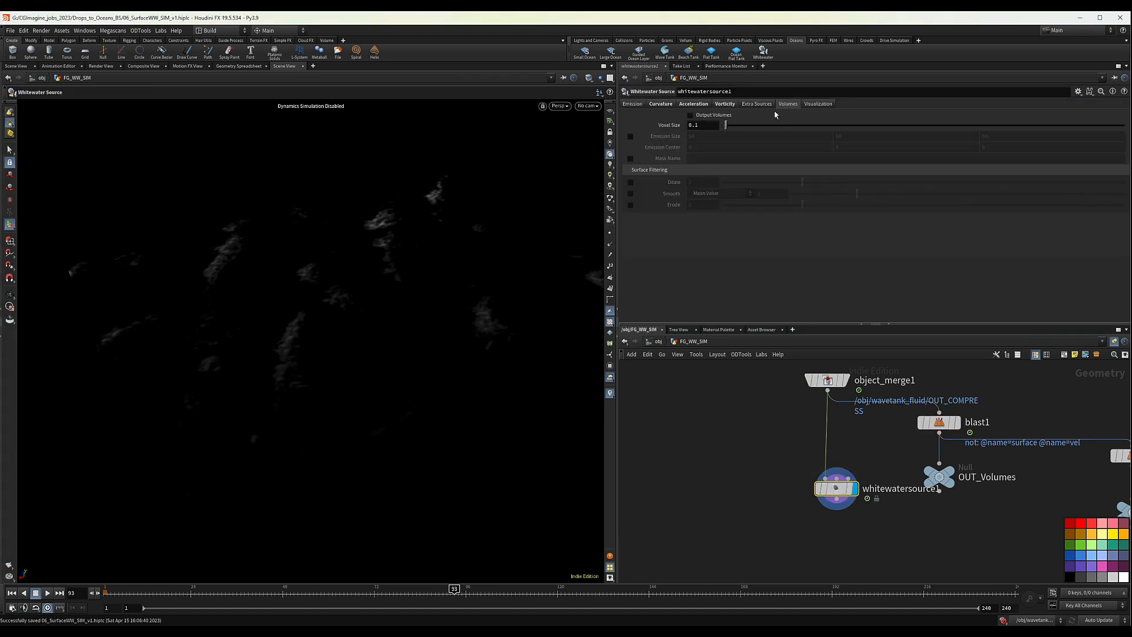
double_click(696, 125)
type("03")
key("Return")
key("Escape")
left_click_drag(306, 280, 462, 299)
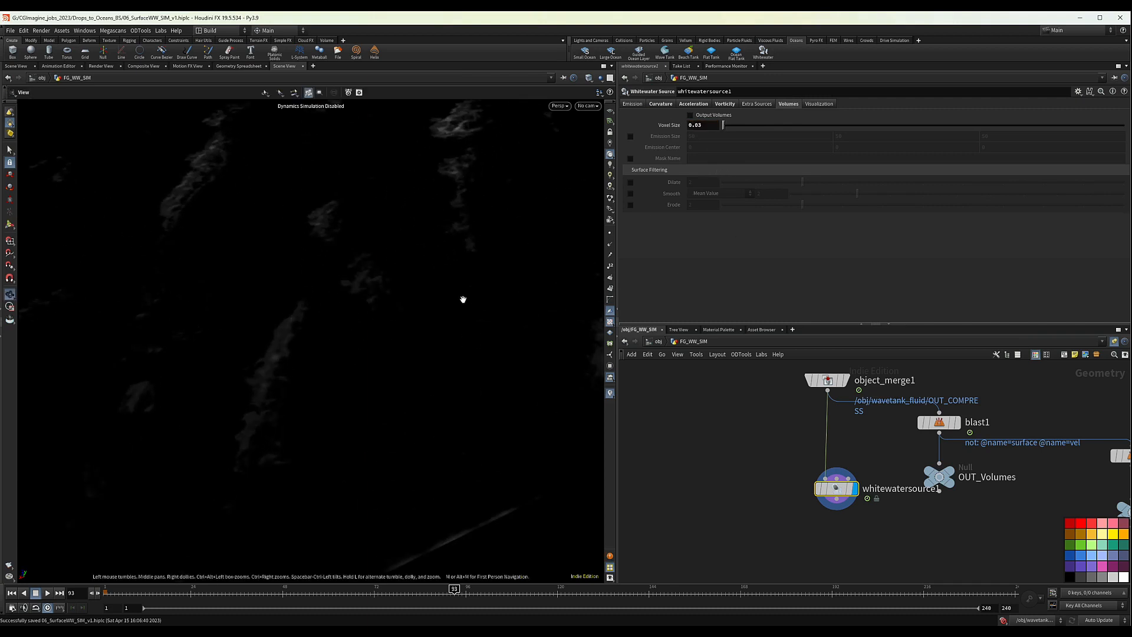
key("Return")
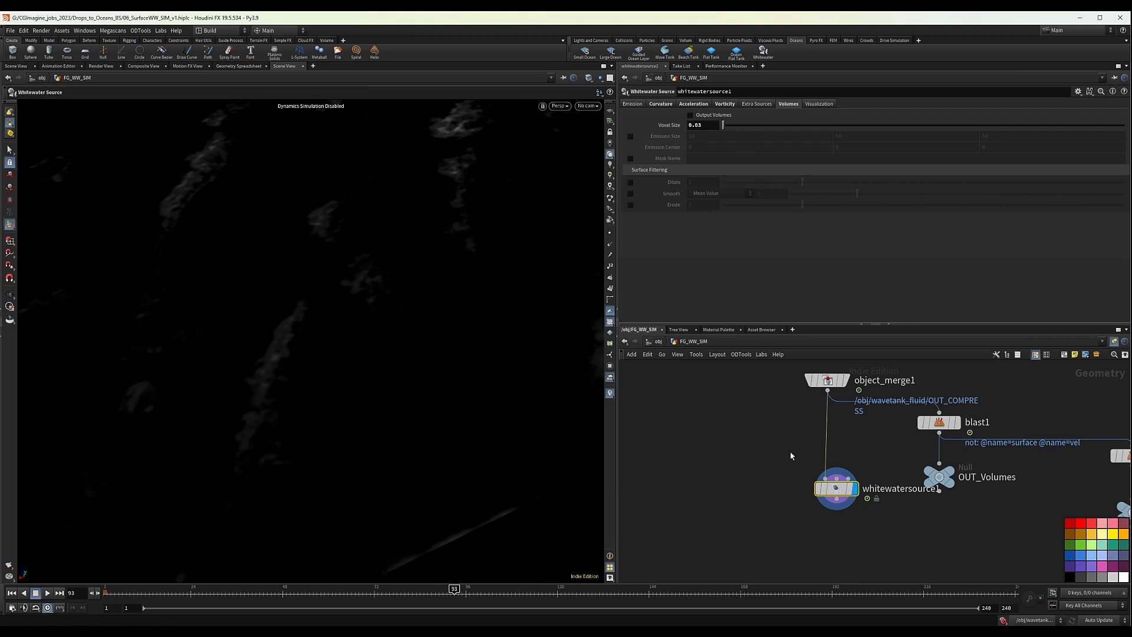
Step: Examine the Whitewater Source node's information, its refined emission volume and the layout of the node network
left_click_drag(837, 490, 835, 479)
middle_click(836, 483)
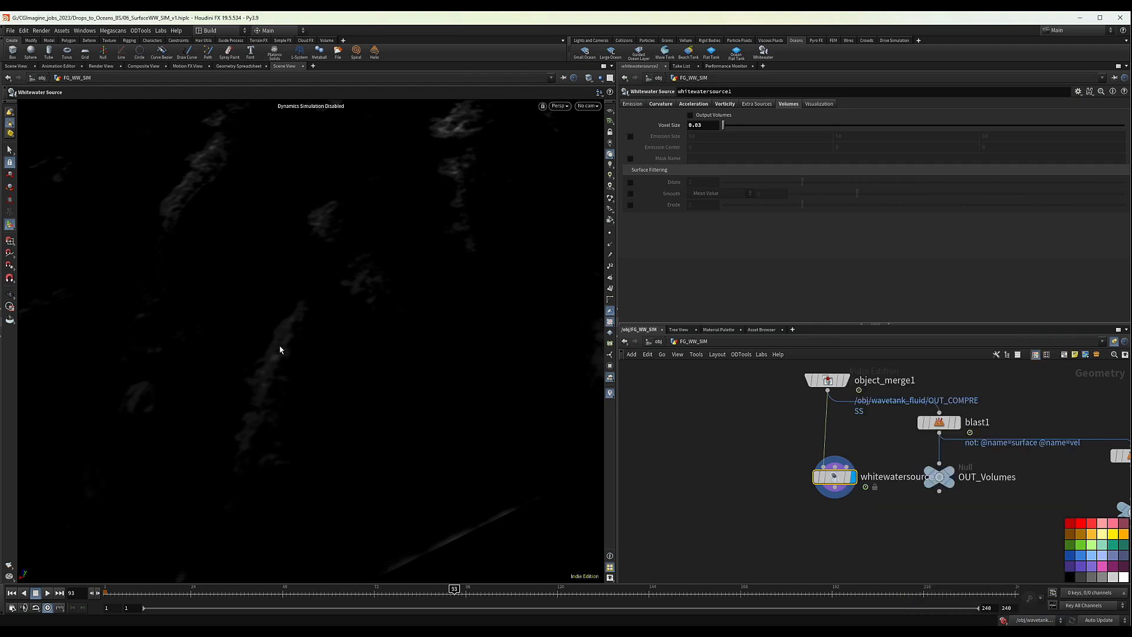
left_click_drag(193, 172, 214, 164, "alt")
left_click_drag(304, 154, 493, 238, "alt")
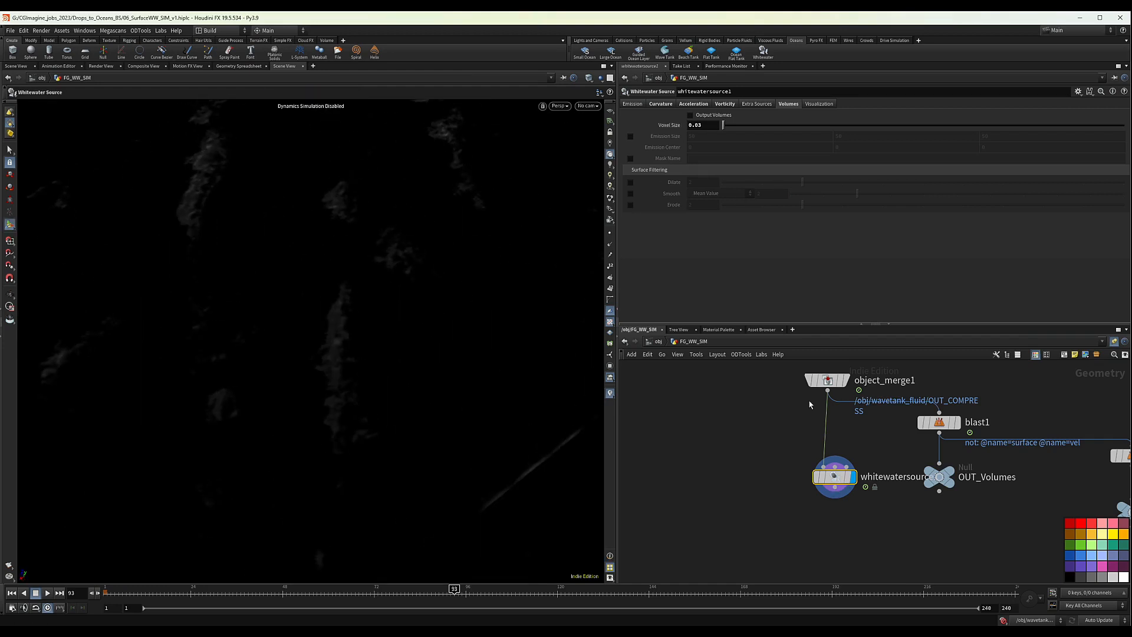
scroll(828, 481, "down", 3)
middle_click_drag(906, 541, 857, 526)
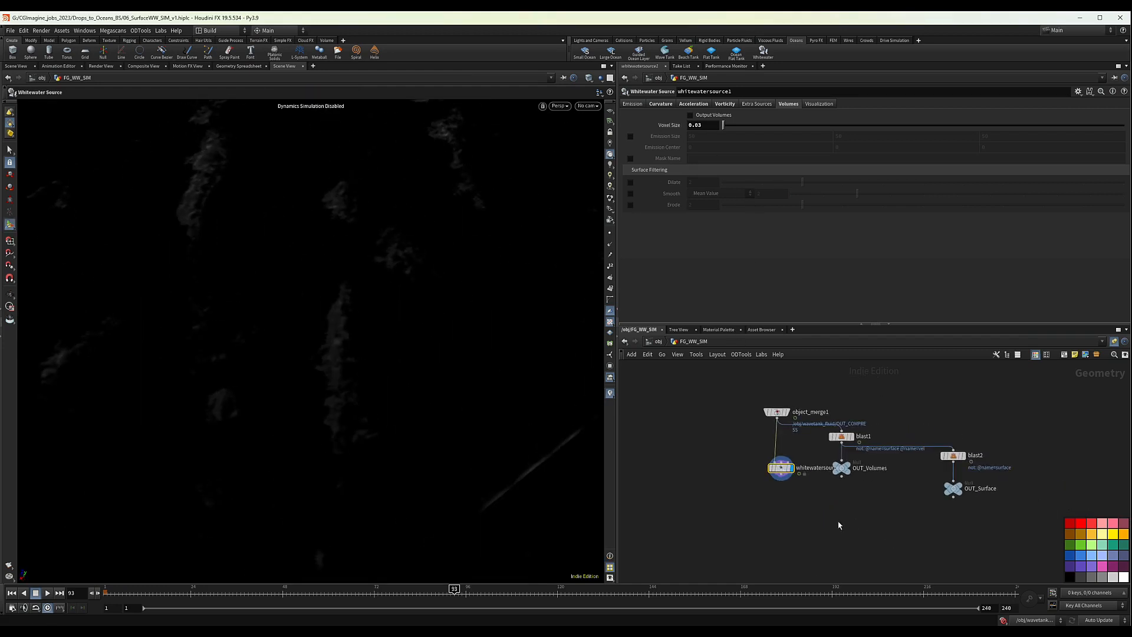
scroll(810, 507, "up", 3)
scroll(808, 507, "down", 2)
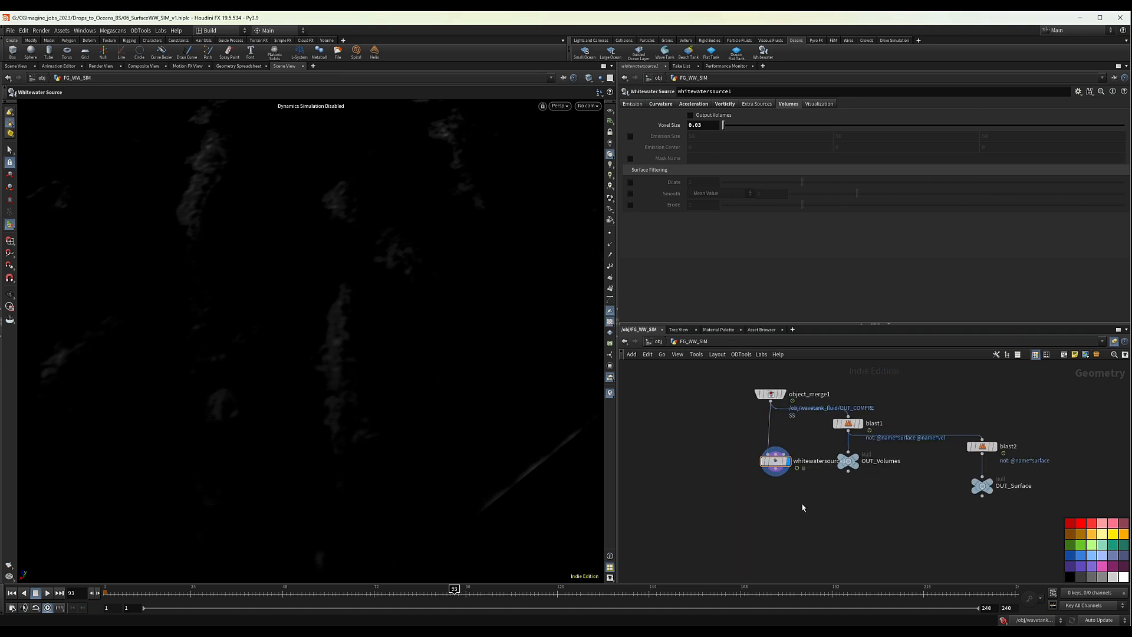
Step: Add a File Cache node below the Whitewater Source and connect it to the source's output
key("Tab")
type("file")
key("Down")
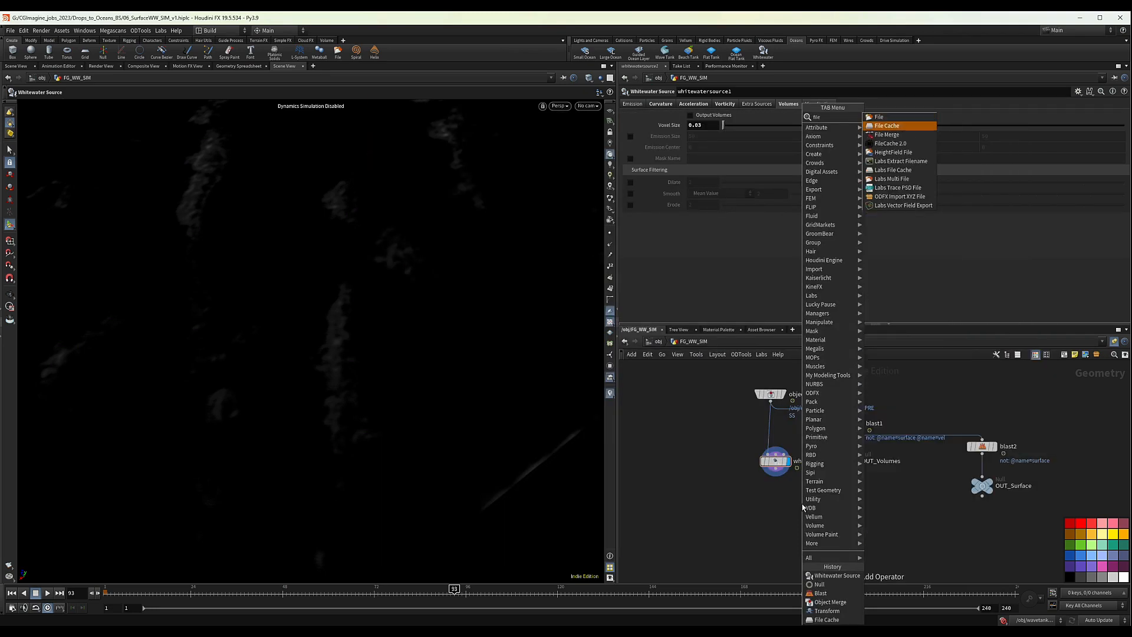
key("Return")
left_click(783, 503)
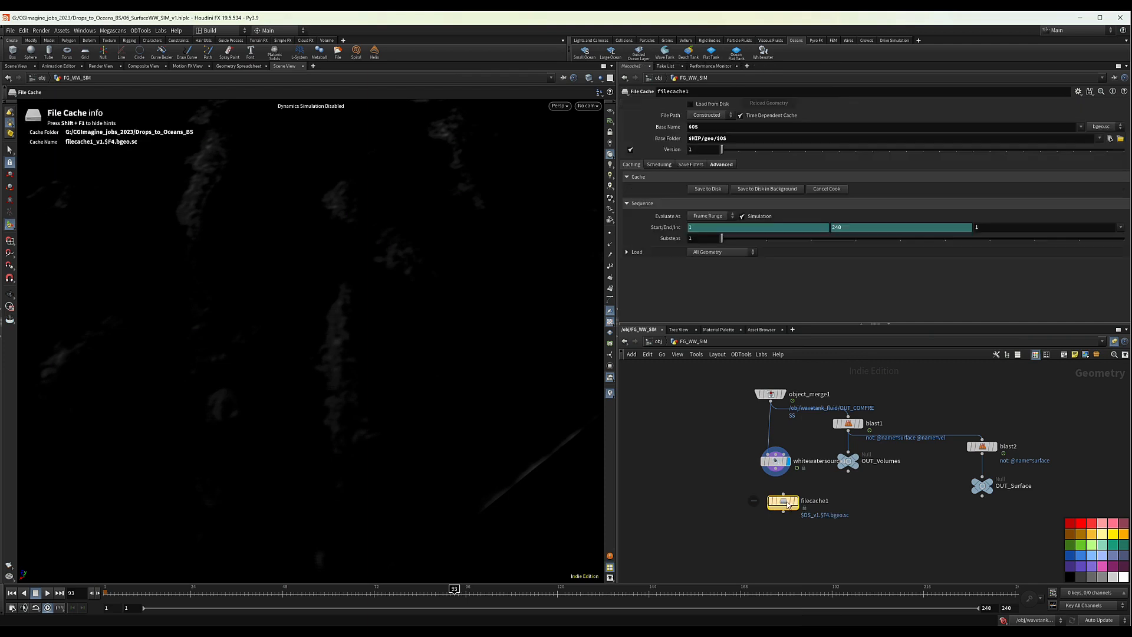
mouse_move(787, 501)
left_mouse_down()
mouse_move(777, 489)
mouse_move(776, 513)
left_mouse_up()
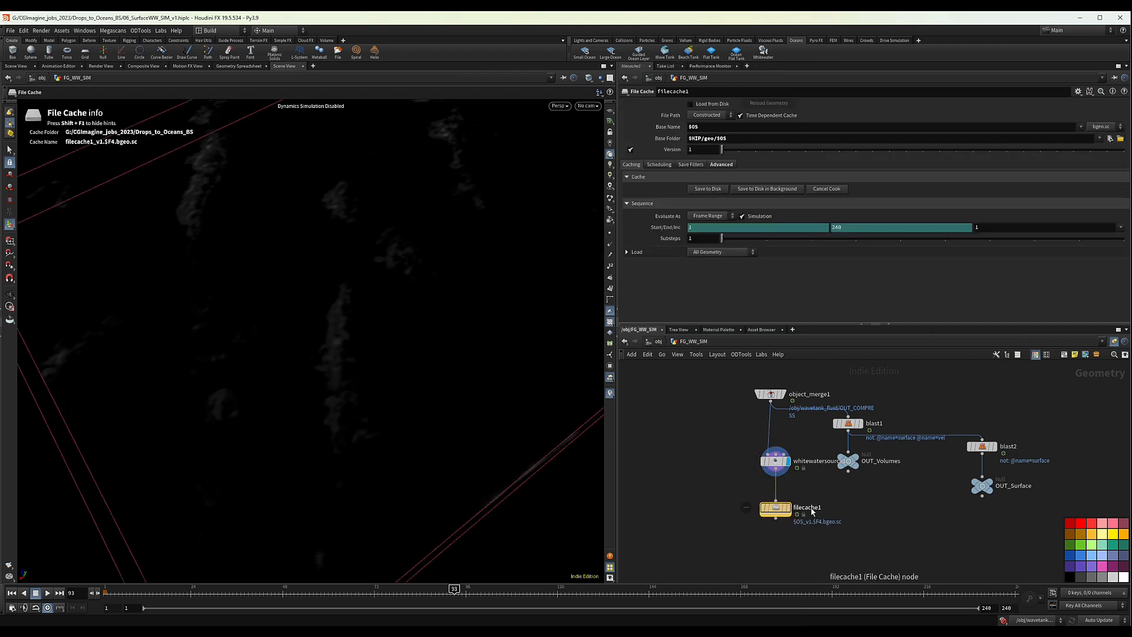
Step: Rename the File Cache node as WW_SOURCE_FG_Surface
double_click(811, 508)
type("W")
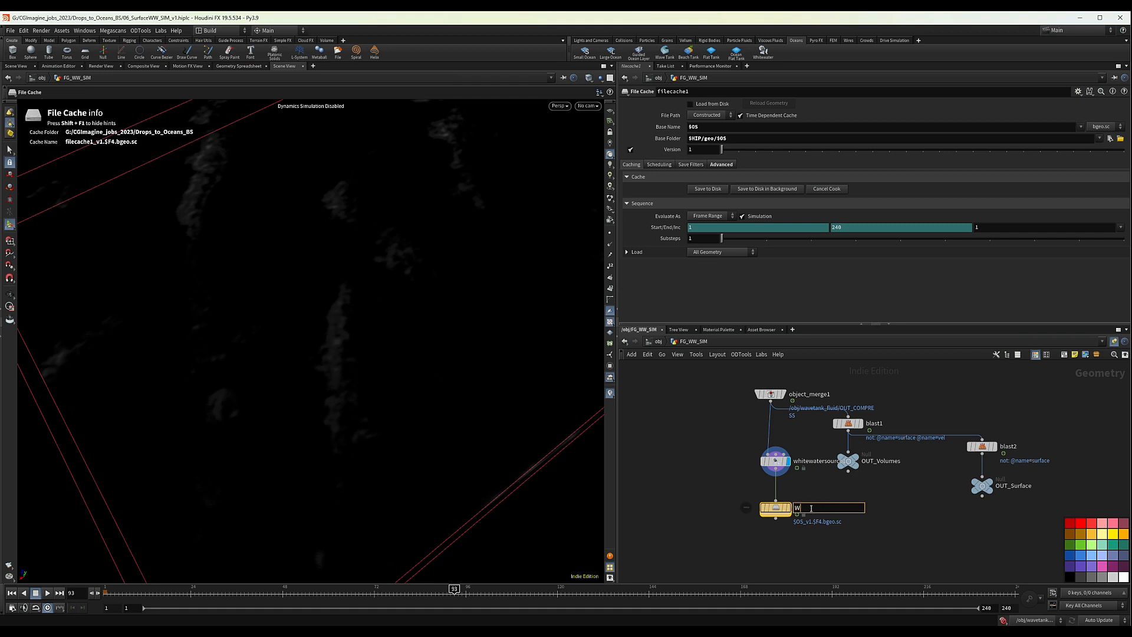
type("W_$OURCE_FG_SU")
key("BackSpace")
type("urface")
key("Return")
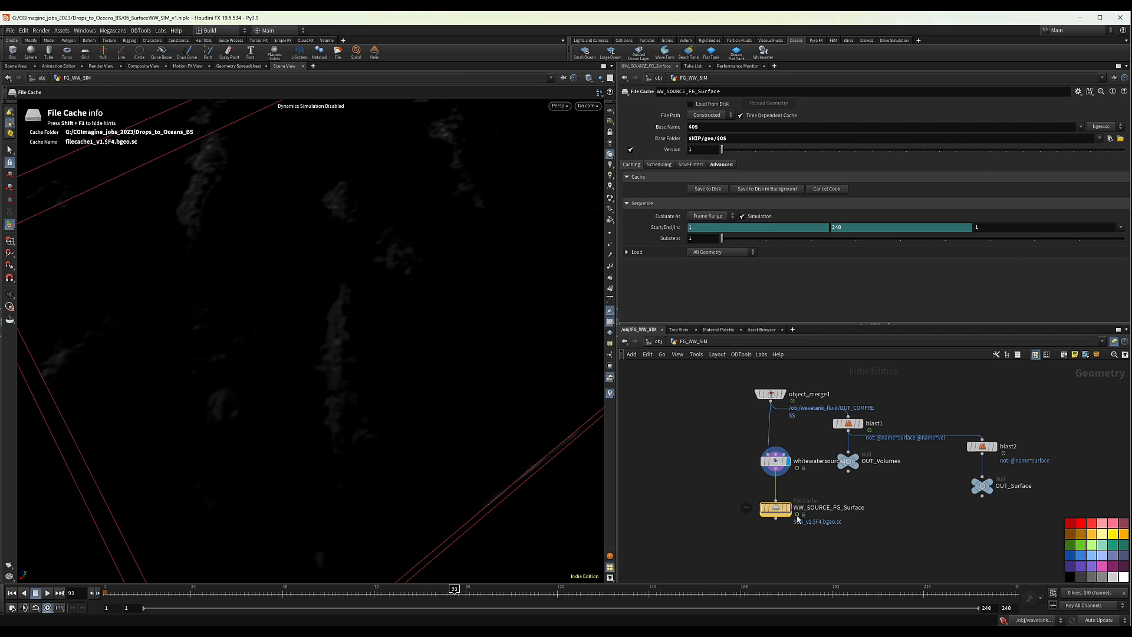
Step: Duplicate the OUT_Volumes null below the WW_SOURCE_FG_Surface cache, connect it to the cache and name it OUT_EMIT
scroll(851, 542, "down", 2)
middle_click_drag(884, 552, 842, 486)
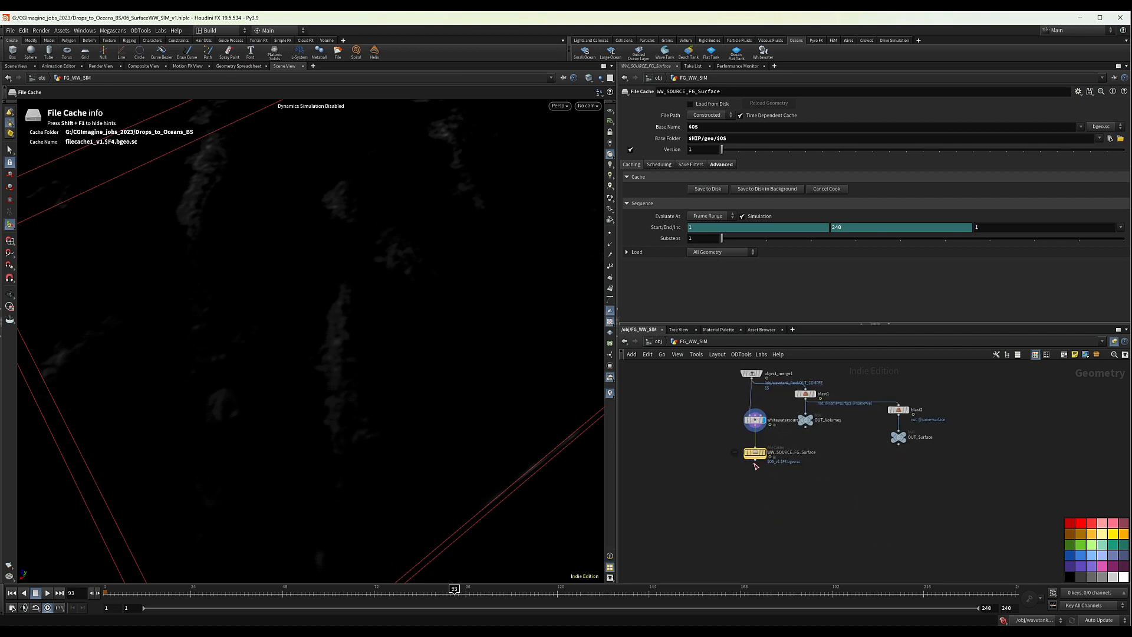
left_click_drag(807, 422, 756, 489, "alt")
left_click_drag(755, 459, 754, 482)
scroll(754, 467, "up", 2)
left_click(793, 498)
left_click_drag(815, 498, 785, 500)
type("EMIT")
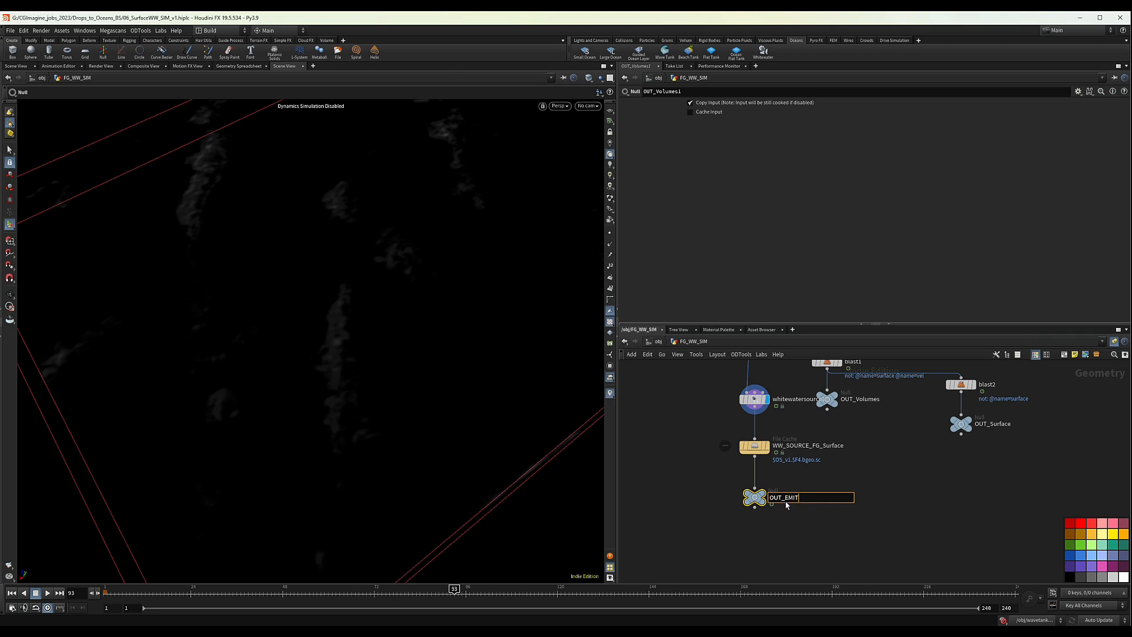
key("Return")
Step: Add a DOP Network below OUT_EMIT and name it FG_Surface_WW_SIM
scroll(788, 502, "down", 3)
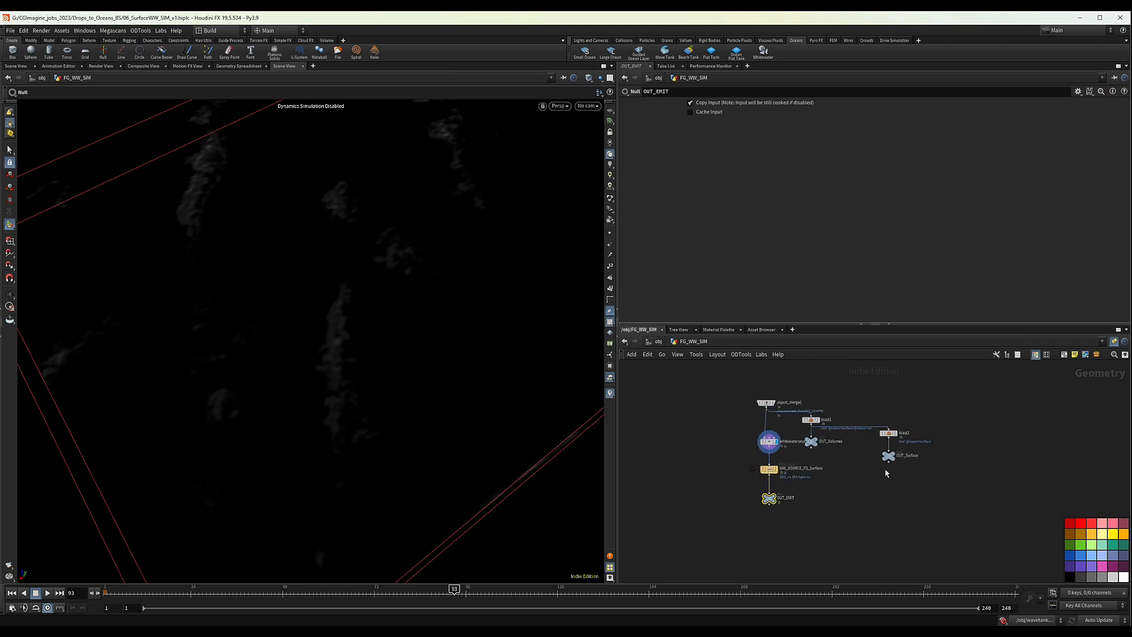
scroll(795, 498, "up", 4)
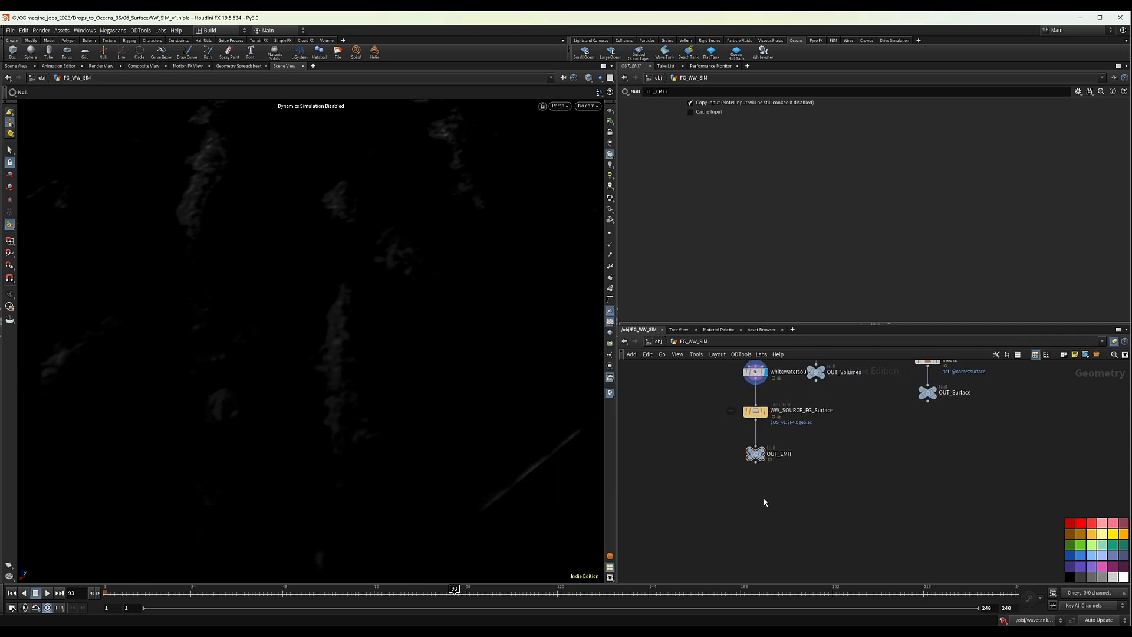
key("Tab")
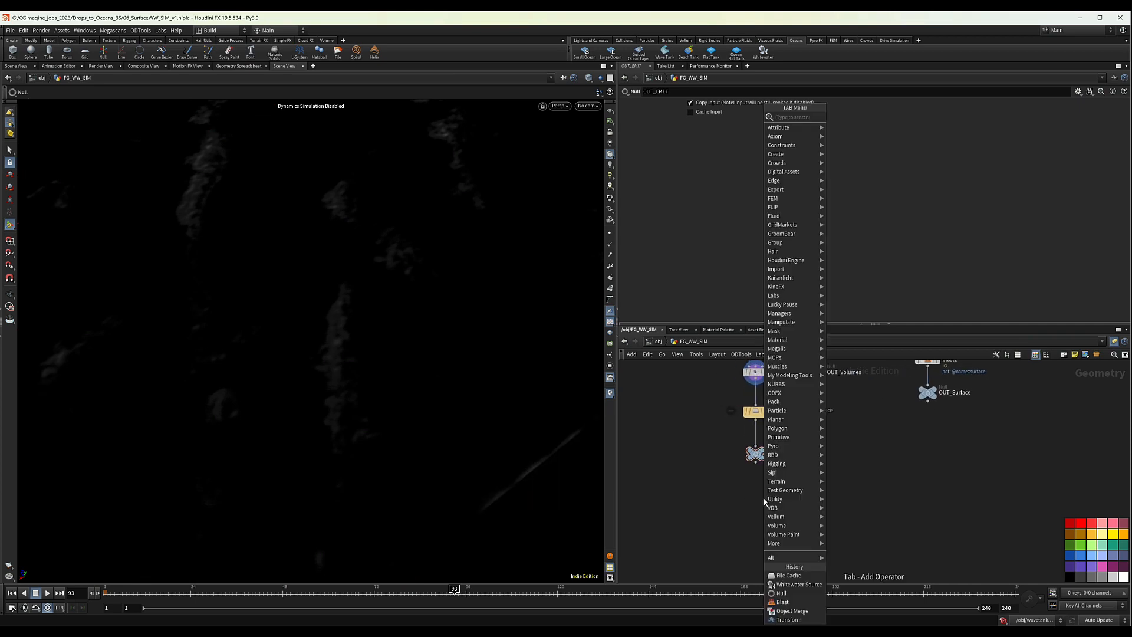
type("dop")
key("Return")
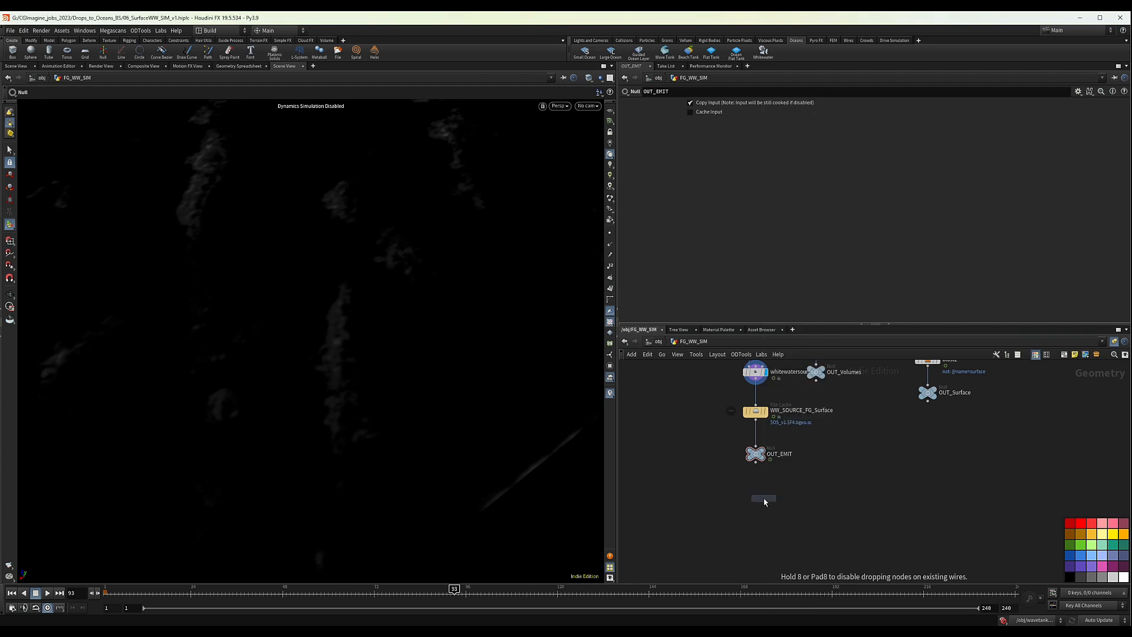
left_click(760, 486)
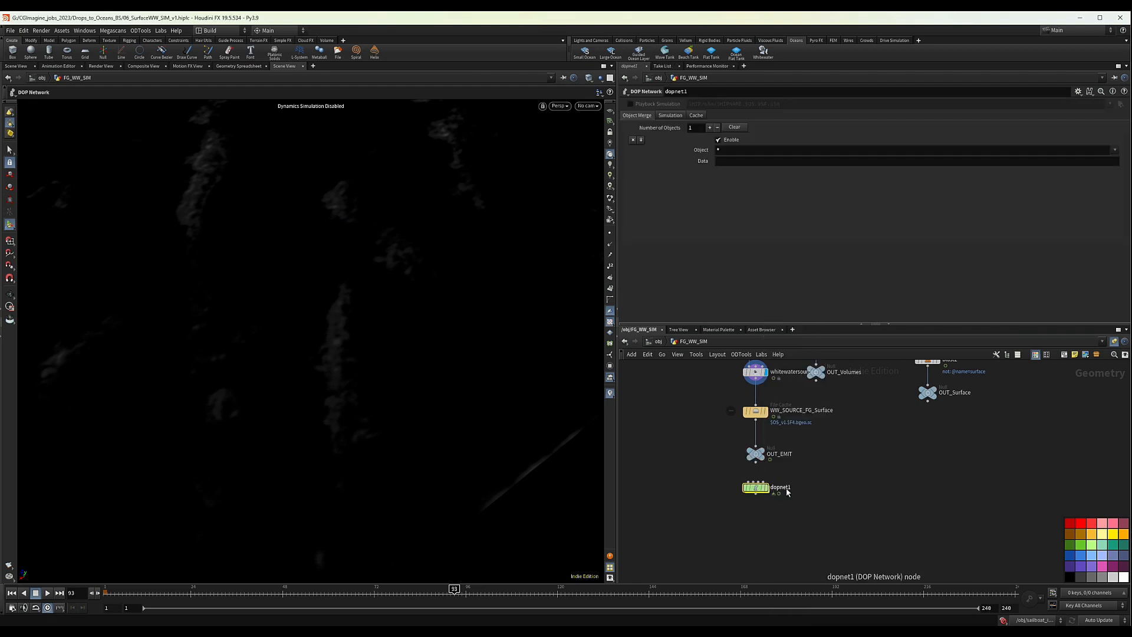
double_click(784, 487)
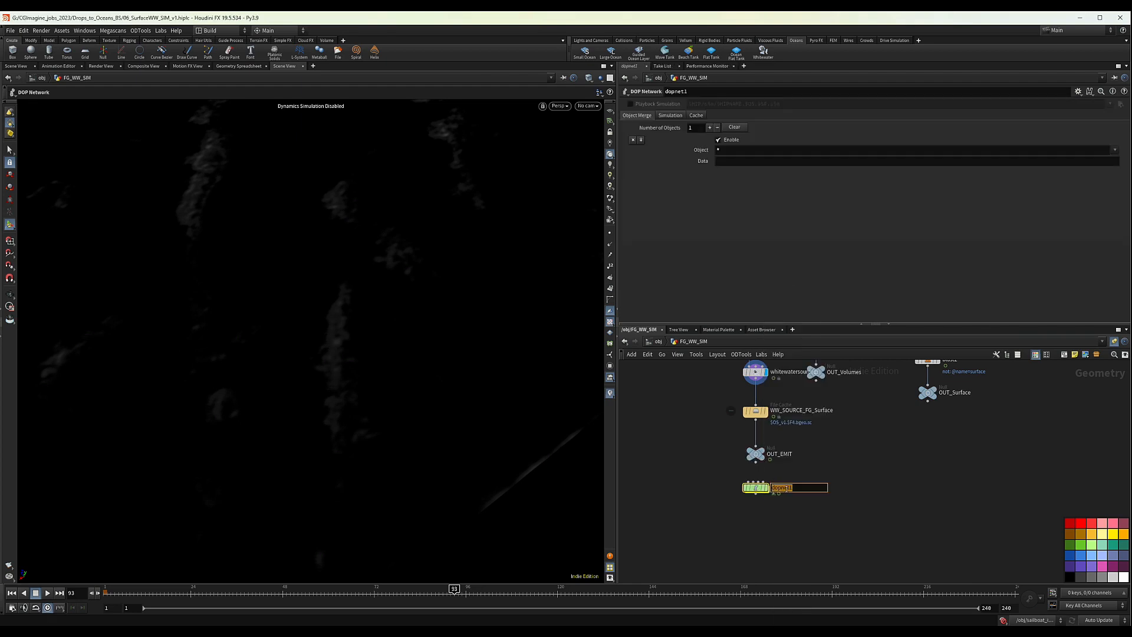
type("FG_Surface_WW_SIM")
key("Return")
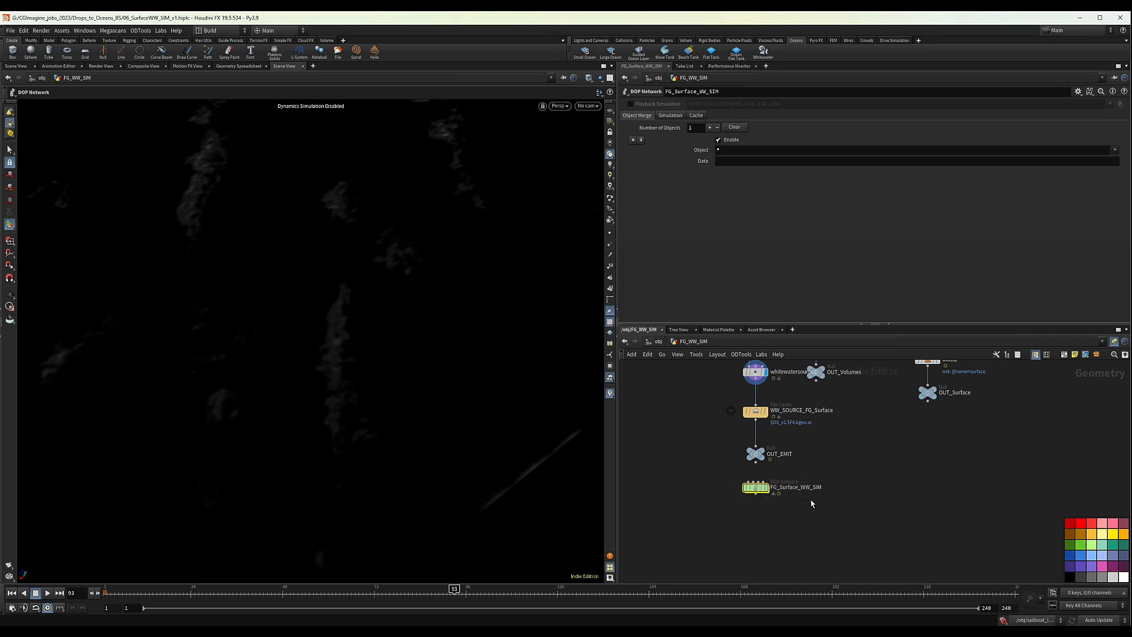
Step: Examine the FG_Surface_WW_SIM network's simulation settings, its place in the node layout and the whitewater emission from another angle
left_click(670, 115)
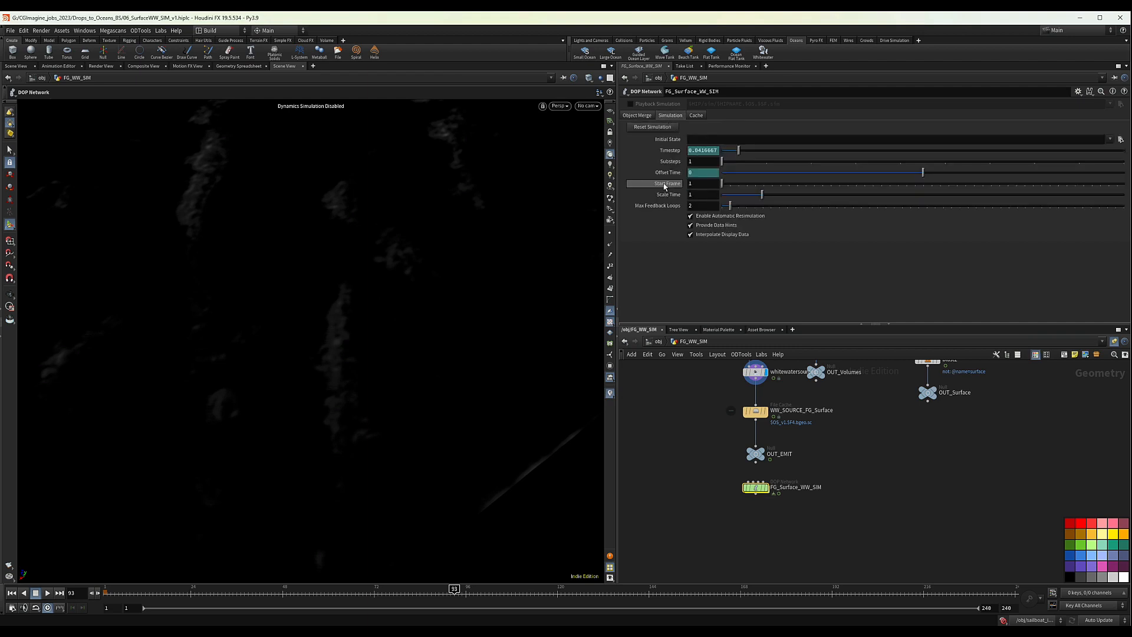
scroll(731, 500, "down", 2)
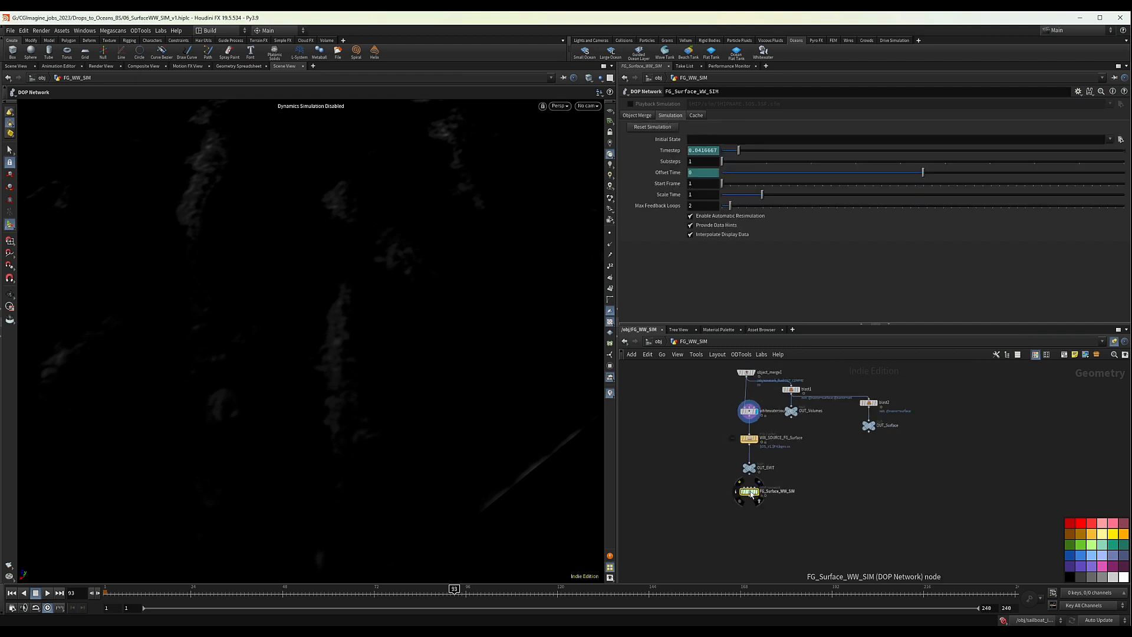
scroll(754, 506, "up", 3)
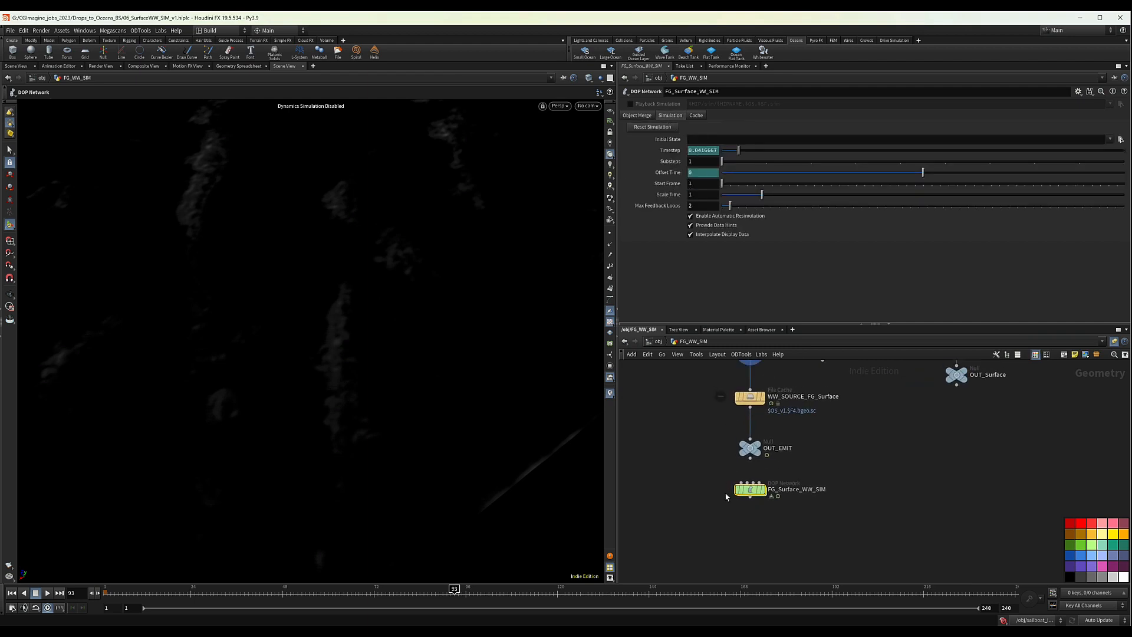
scroll(809, 475, "down", 2)
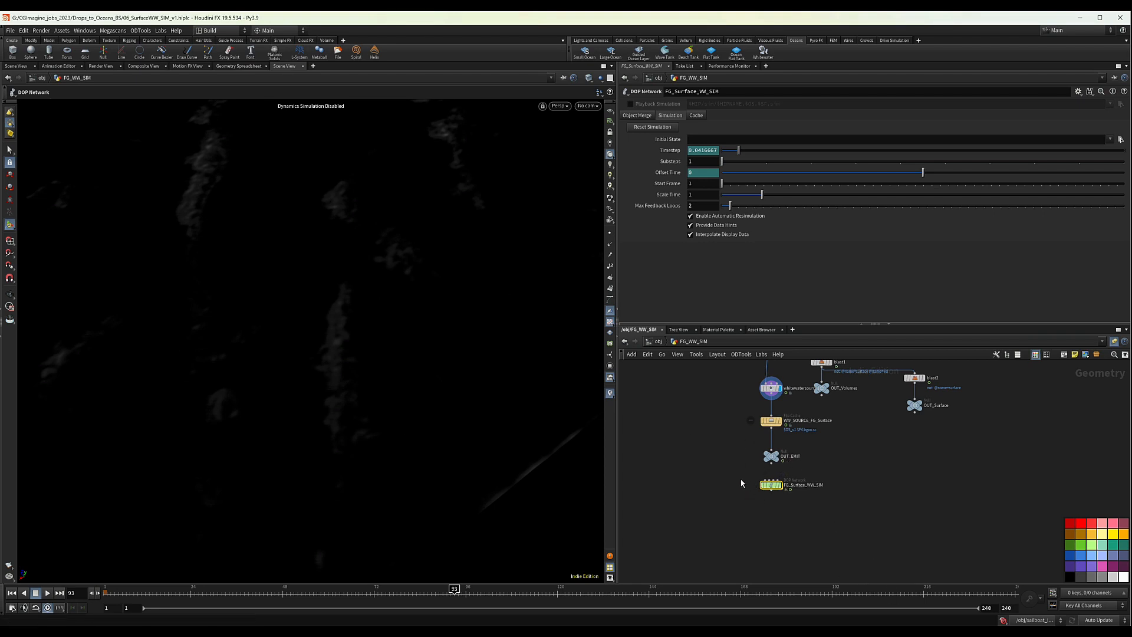
key("Escape")
mouse_move(387, 331)
left_mouse_down()
mouse_move(220, 346)
mouse_move(387, 344)
mouse_move(347, 311)
mouse_move(399, 316)
left_mouse_up()
right_click_drag(399, 316, 472, 354, "alt")
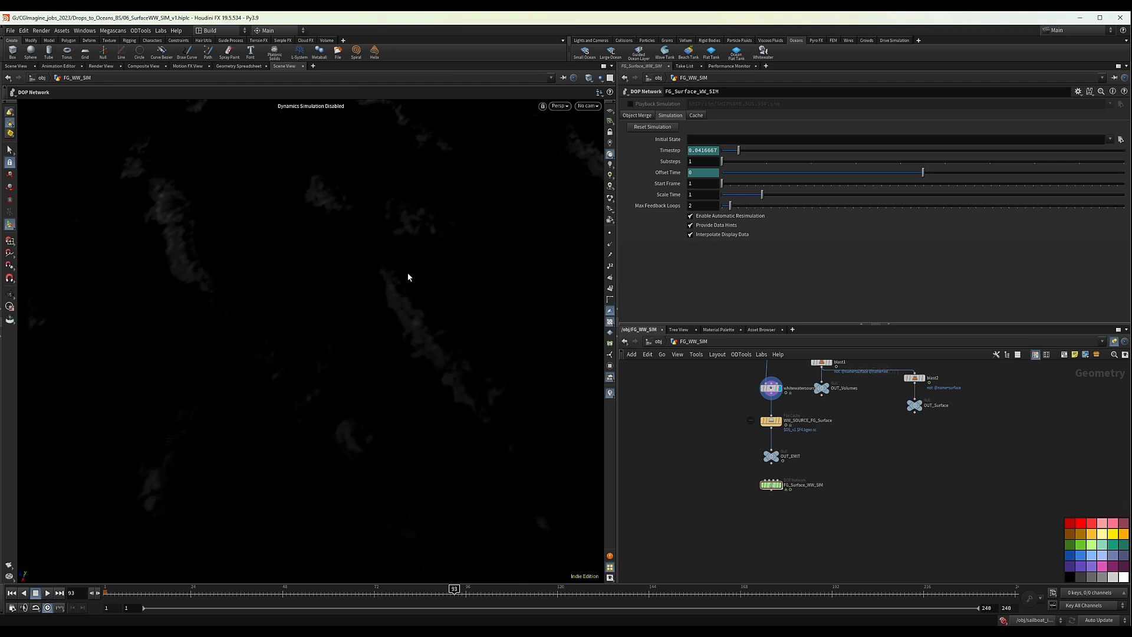
Step: Move both blast nodes with their OUT_Volumes and OUT_Surface nulls farther away from the Whitewater Source chain
middle_click_drag(705, 401, 708, 467)
scroll(709, 468, "down", 2)
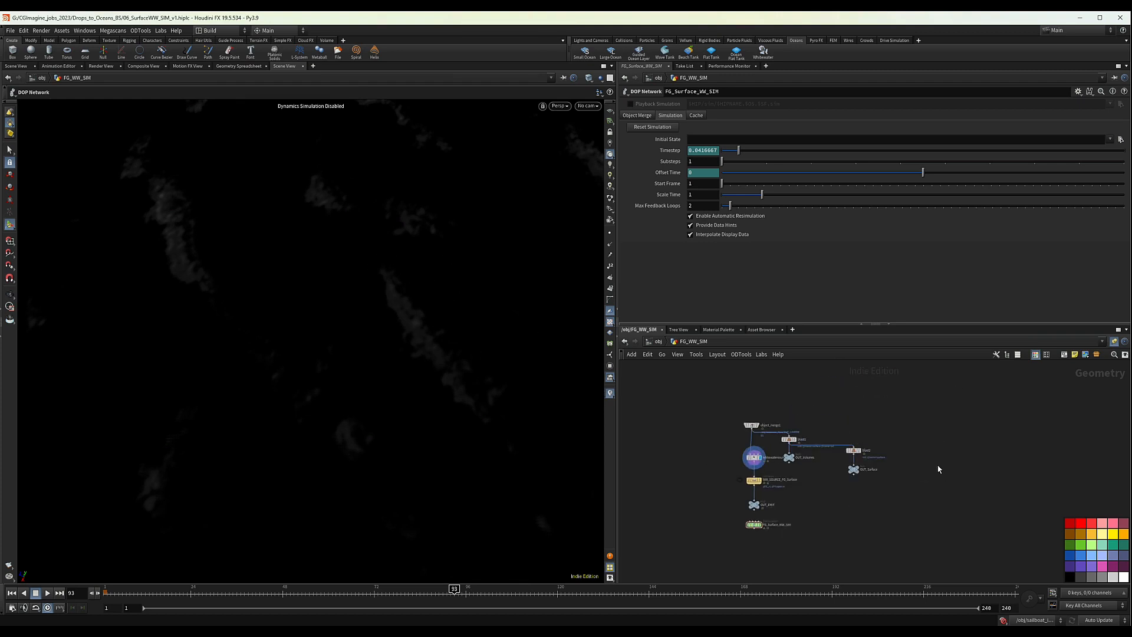
left_click_drag(929, 441, 940, 474)
left_click_drag(905, 416, 782, 484)
left_click_drag(788, 440, 896, 438)
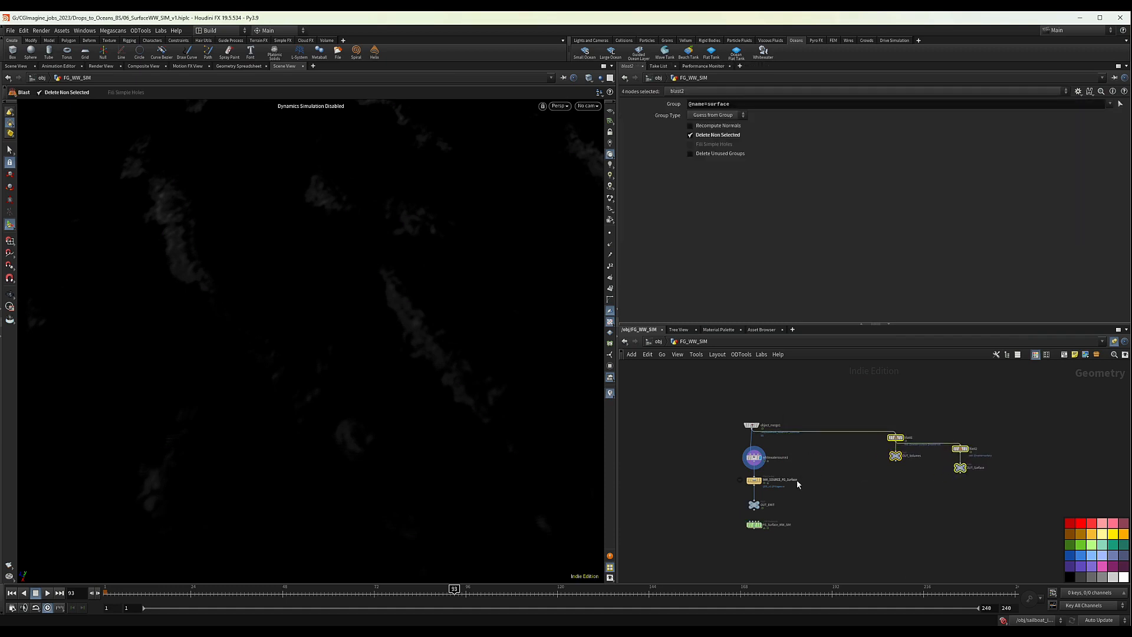
Step: Set the maximum Speed Range of the whitewatersource1 node's emission to 3
scroll(812, 474, "down", 1)
middle_click_drag(811, 474, 781, 485)
scroll(765, 480, "up", 3)
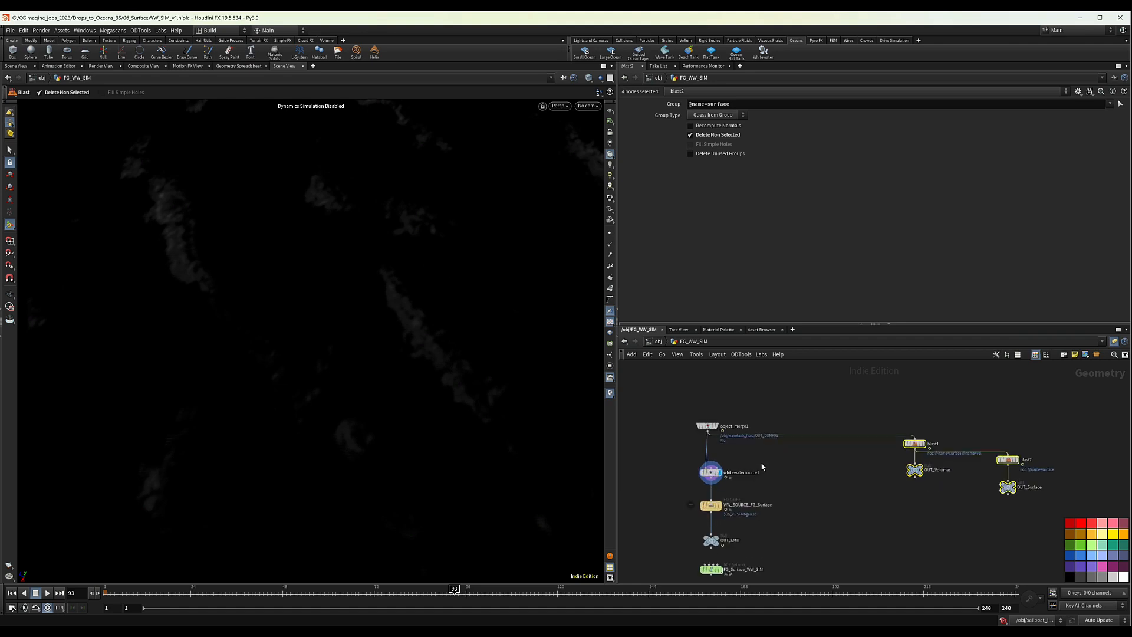
left_click_drag(760, 460, 689, 487)
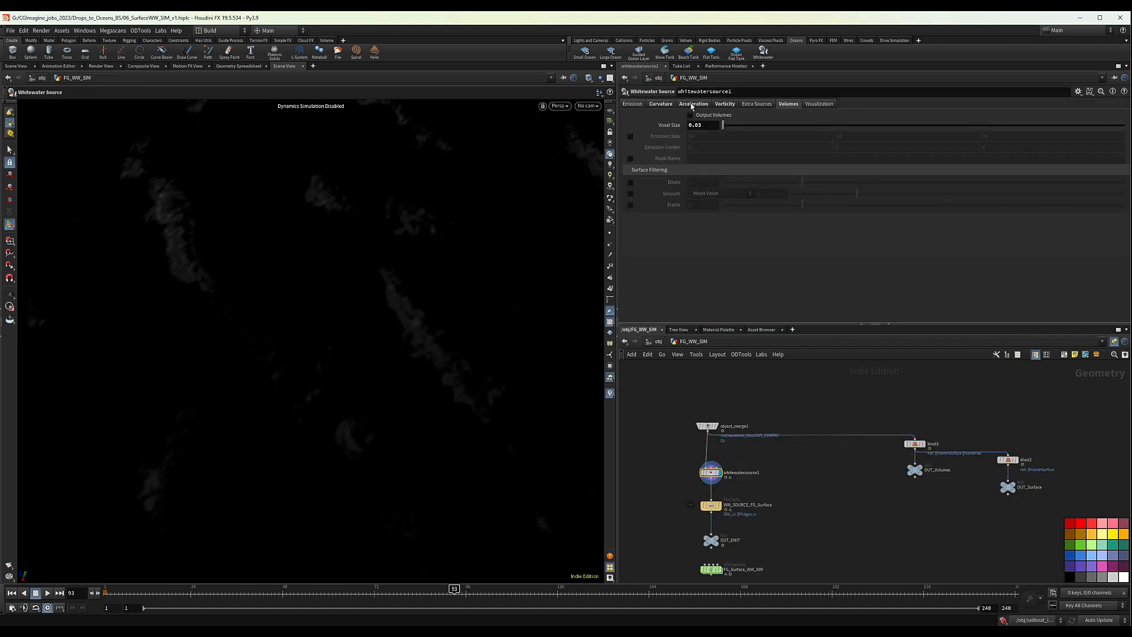
left_click(725, 104)
middle_click_drag(767, 478, 765, 444)
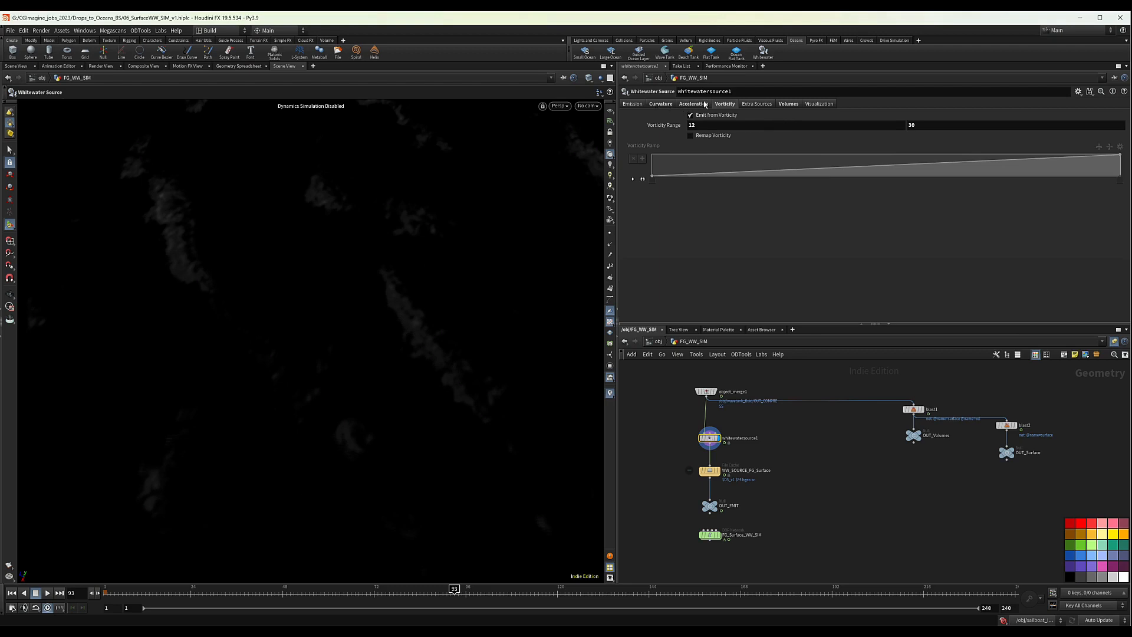
left_click(632, 104)
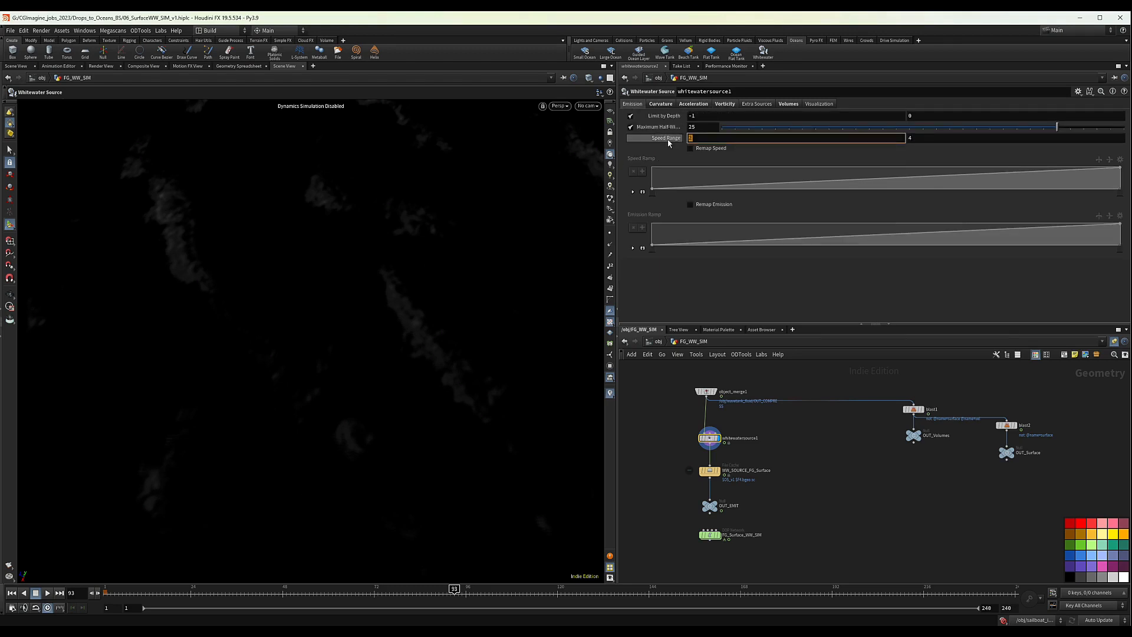
double_click(909, 138)
type("3")
key("Return")
Step: Duplicate the Whitewater Source node beside the original and set the copy's emission Speed Range to 3 and 5
left_click_drag(710, 438, 755, 437, "alt")
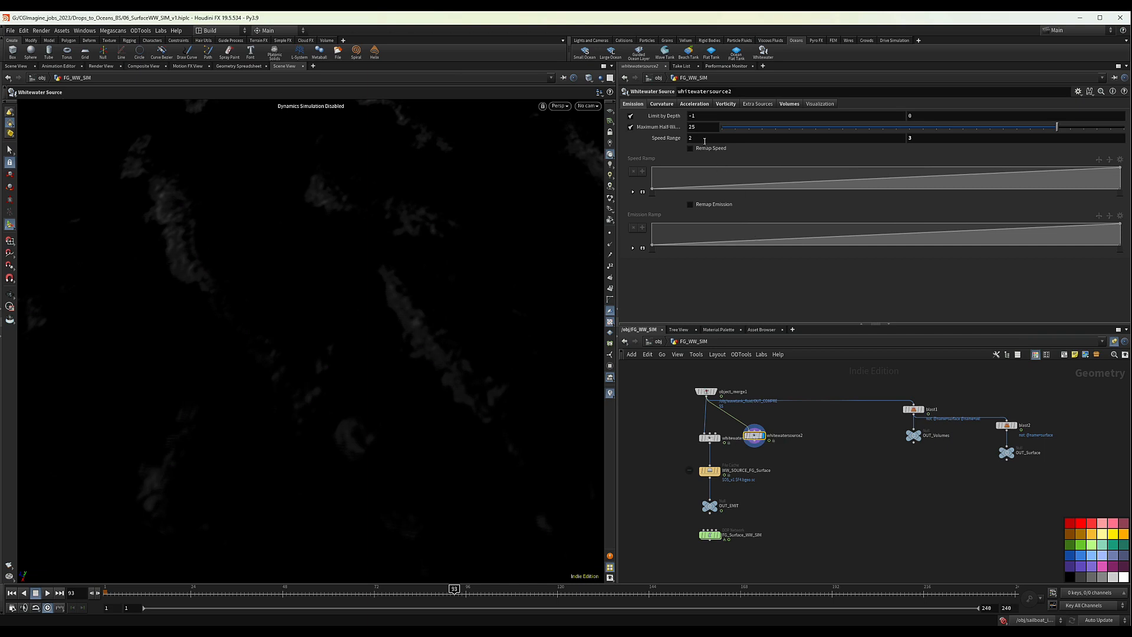
left_click_drag(701, 140, 661, 145)
type("3")
key("Tab")
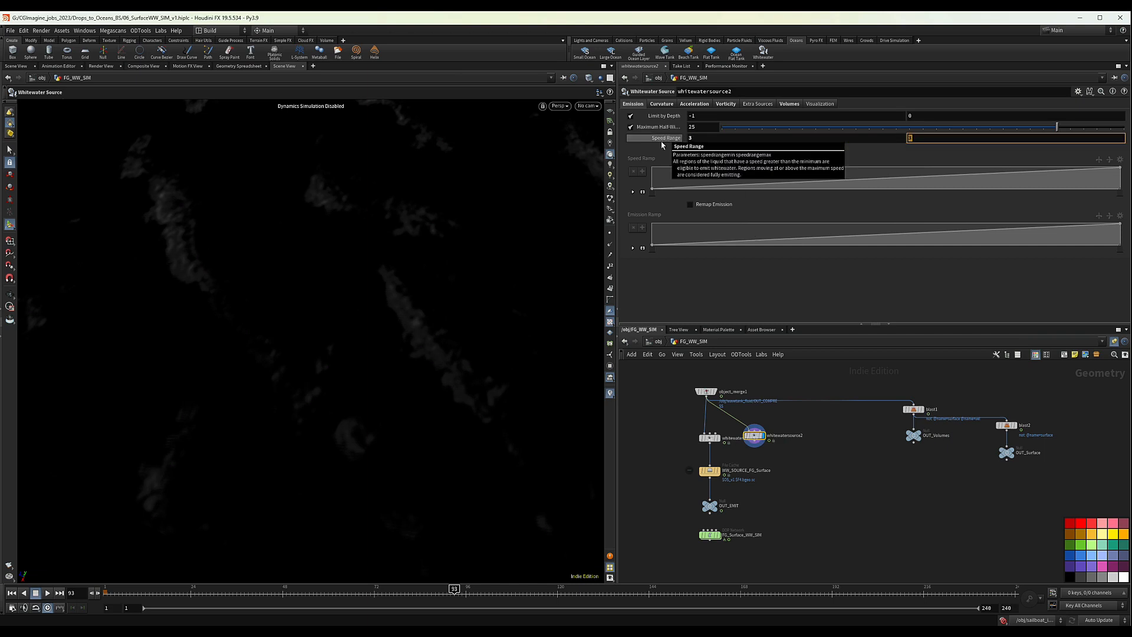
type("5")
key("Return")
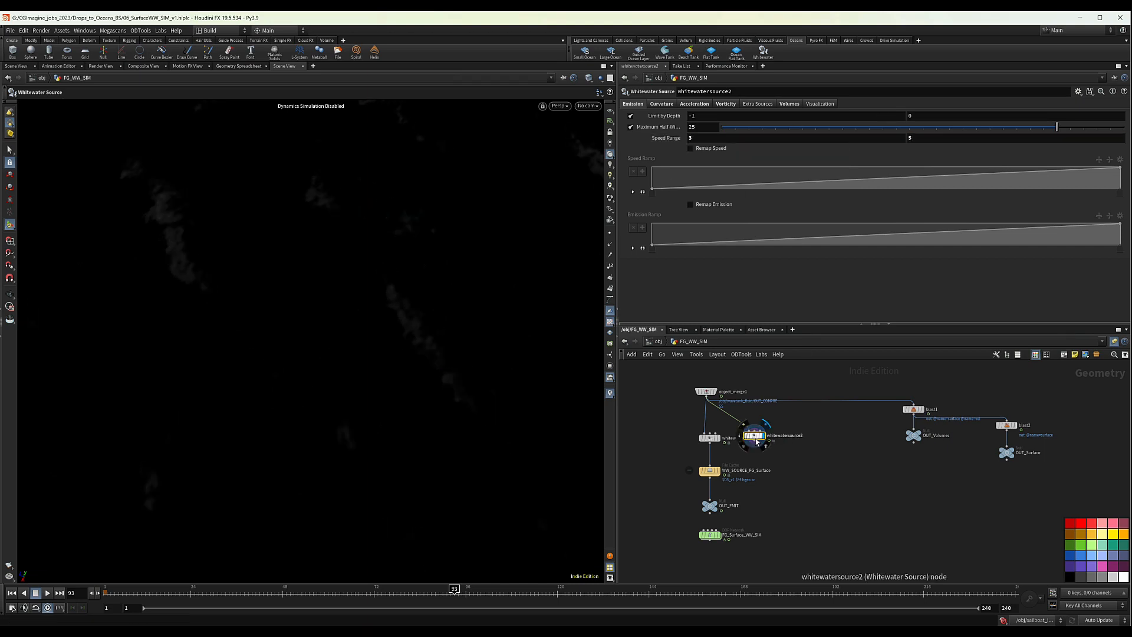
left_click_drag(754, 436, 760, 436)
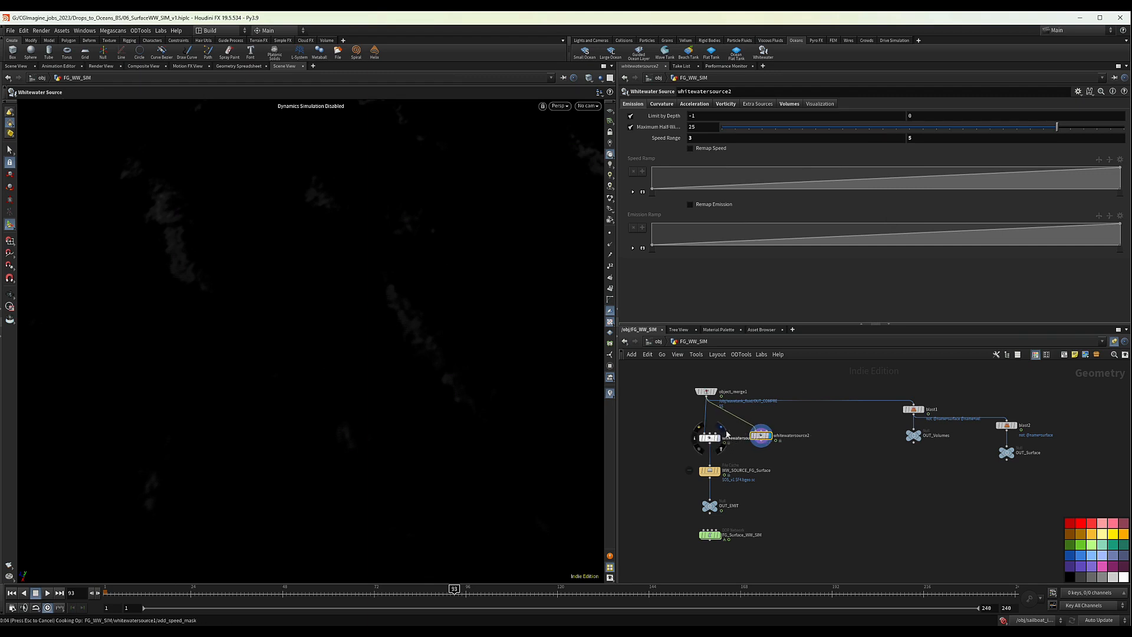
Step: Compare the emission of the original and duplicated Whitewater Source nodes by displaying each, and view the original's vorticity settings
left_click(729, 437)
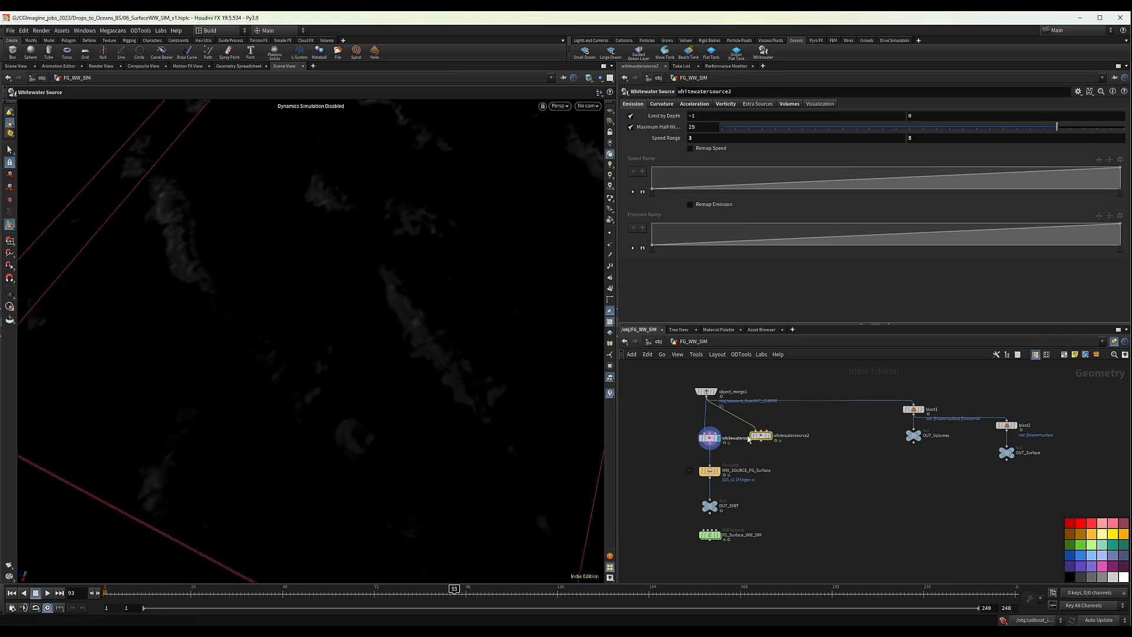
left_click_drag(760, 437, 757, 442)
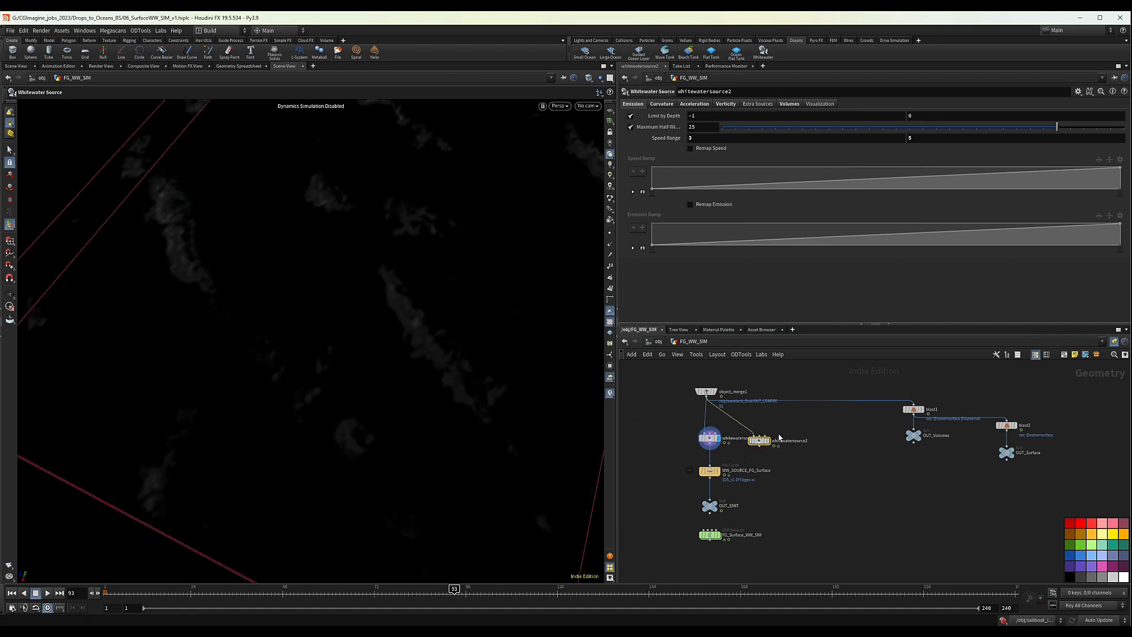
left_click(767, 438)
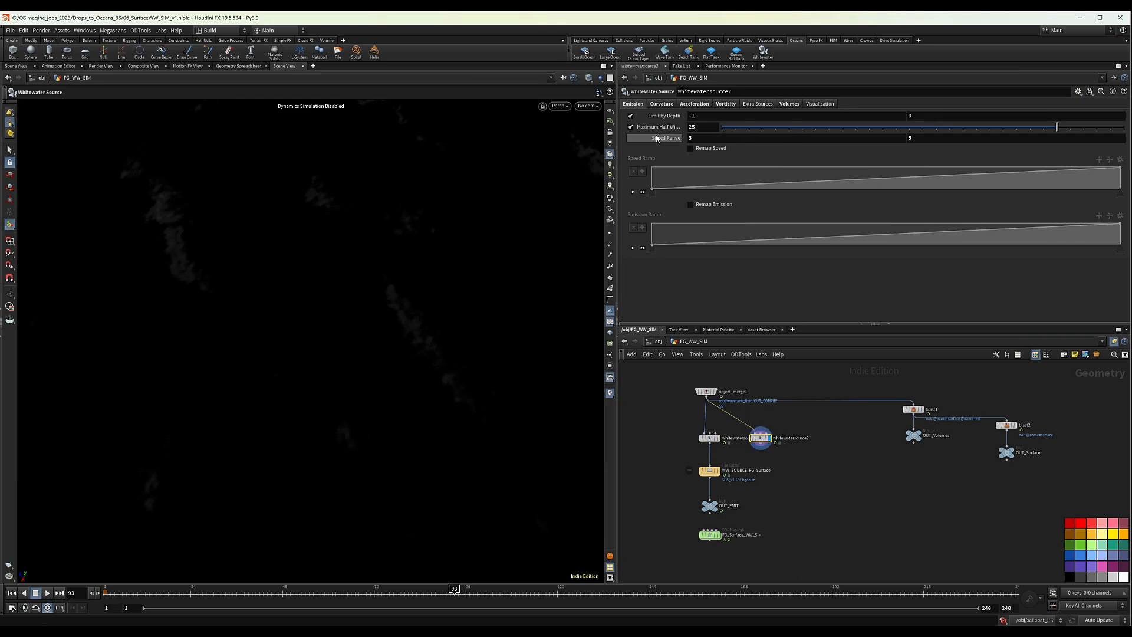
left_click(710, 438)
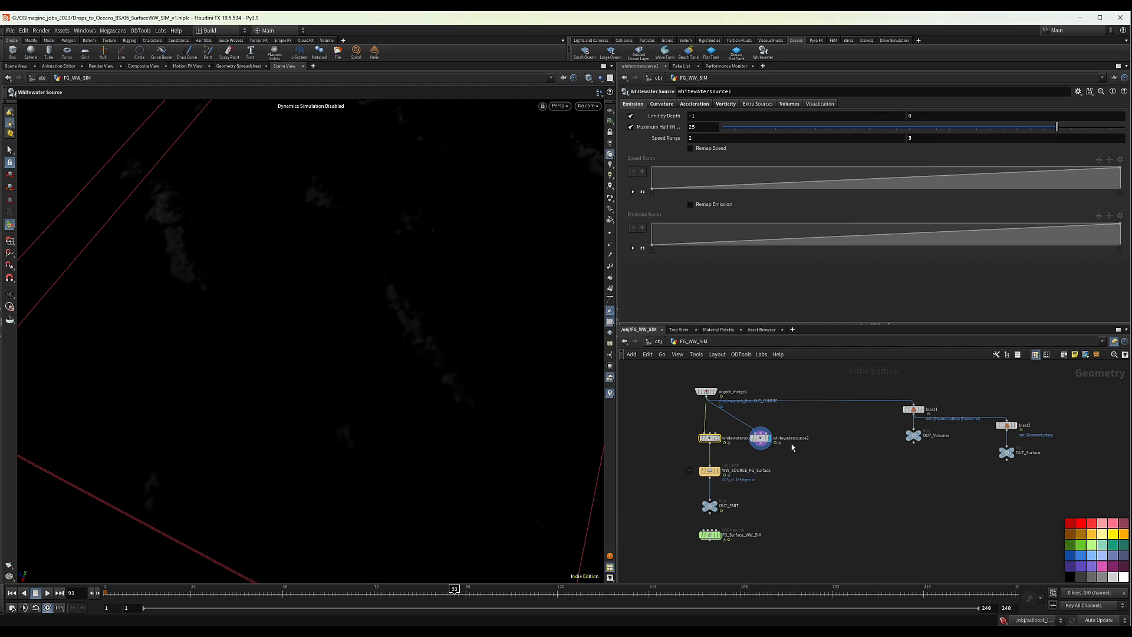
left_click(717, 438)
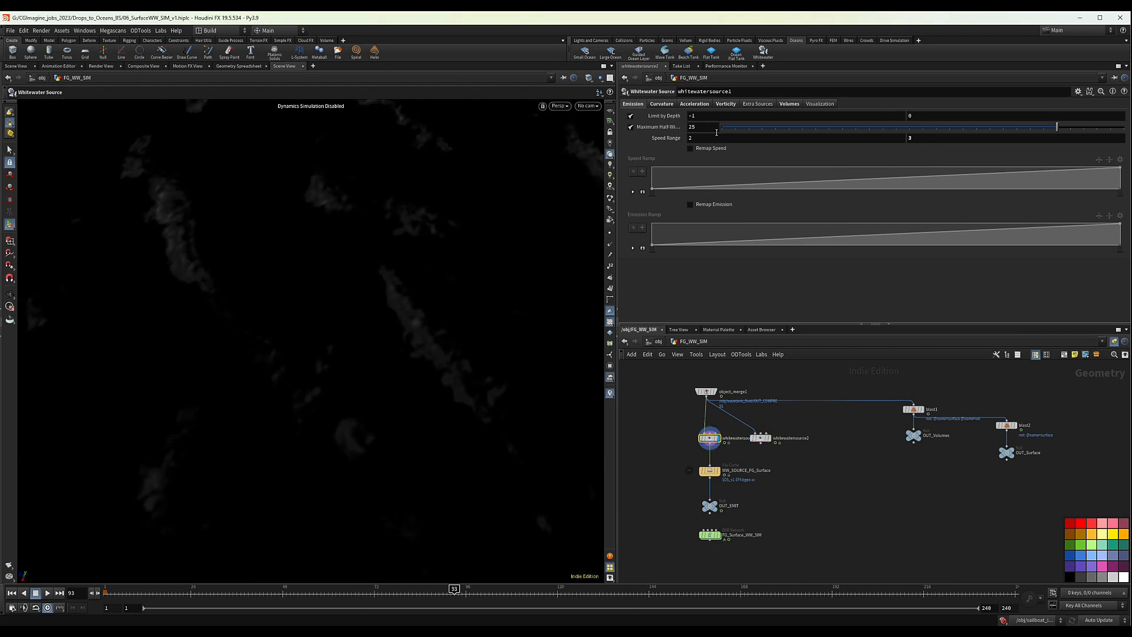
left_click(726, 103)
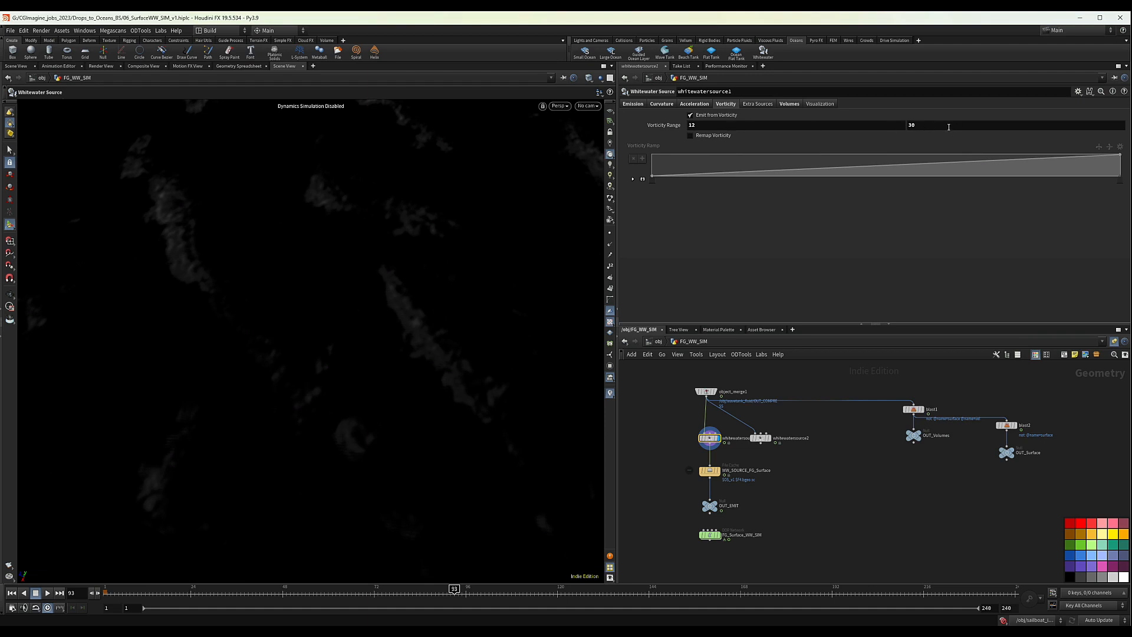
Step: Set the maximum Vorticity Range of the whitewatersource1 node to 18
left_click(935, 127)
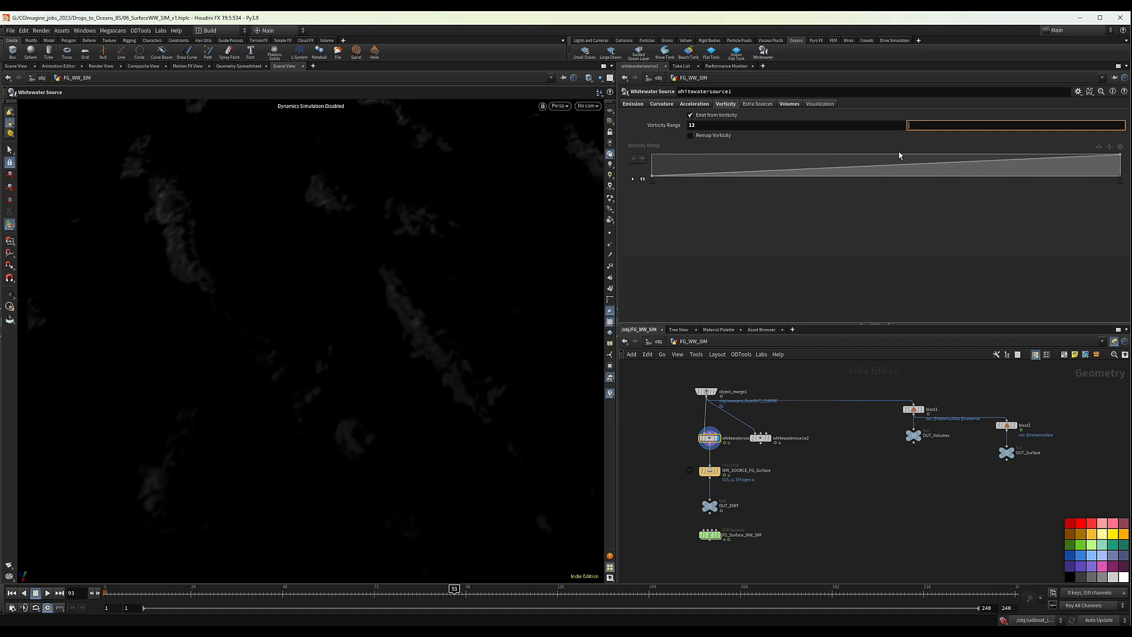
type("18")
key("Return")
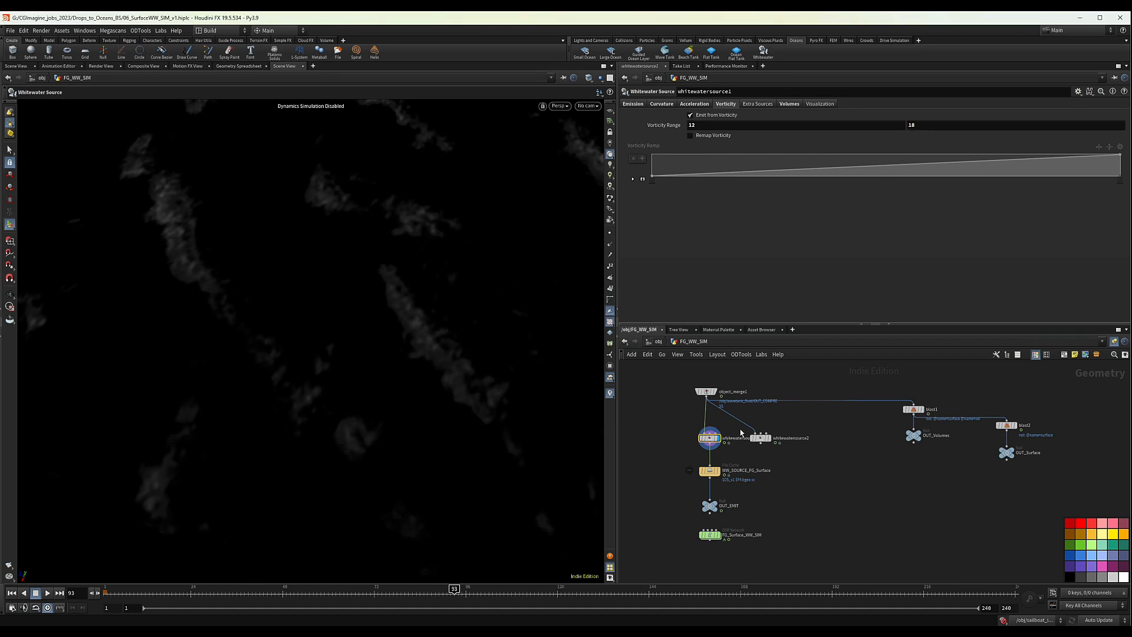
Step: Set the Vorticity Range of the duplicated whitewatersource2 node to 18 and 35
left_click_drag(789, 419, 745, 449)
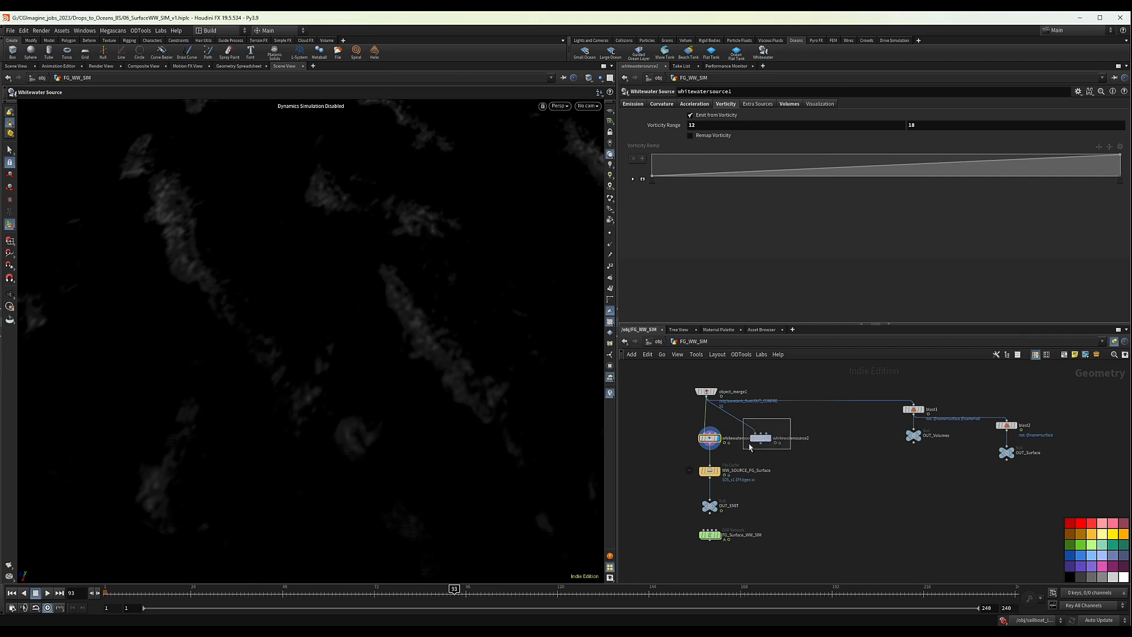
left_click(725, 104)
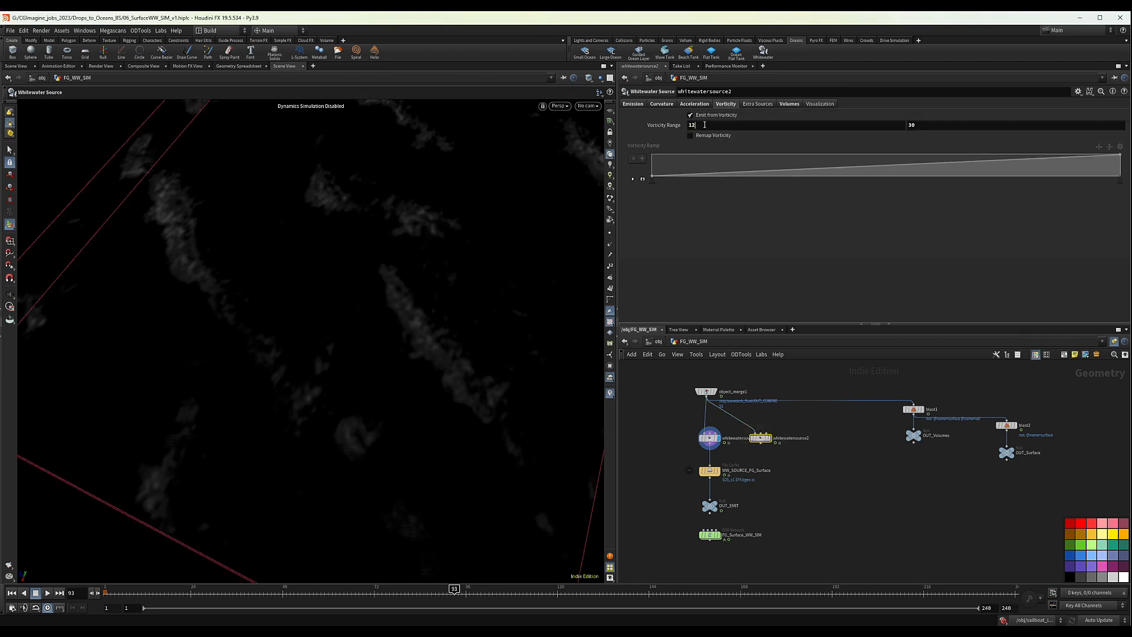
left_click(704, 125)
type("18")
key("Tab")
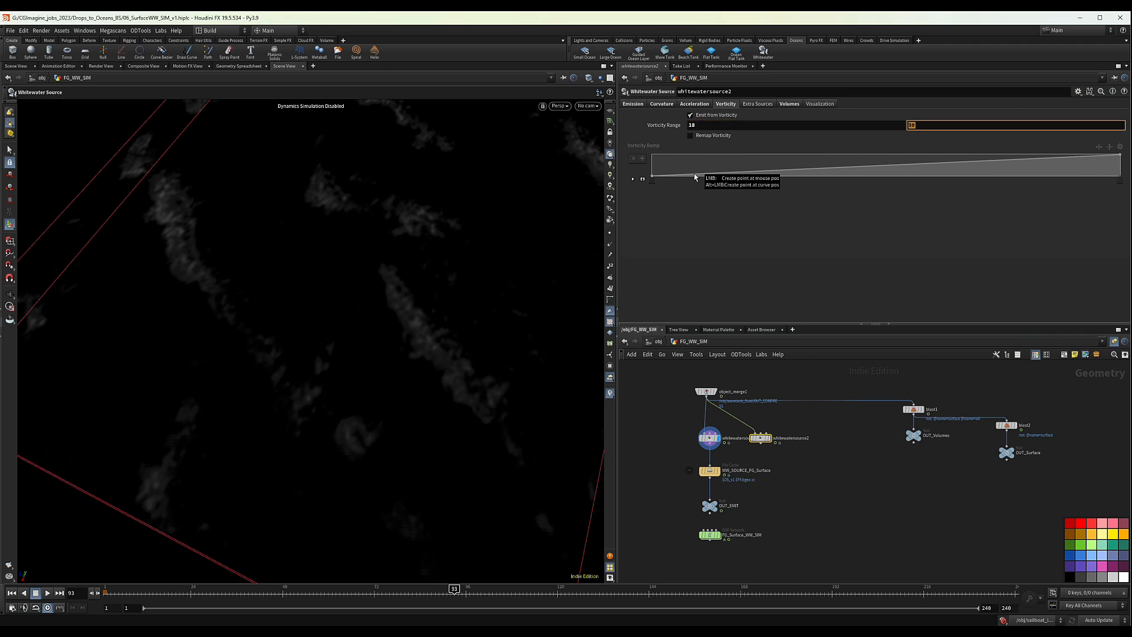
key("Return")
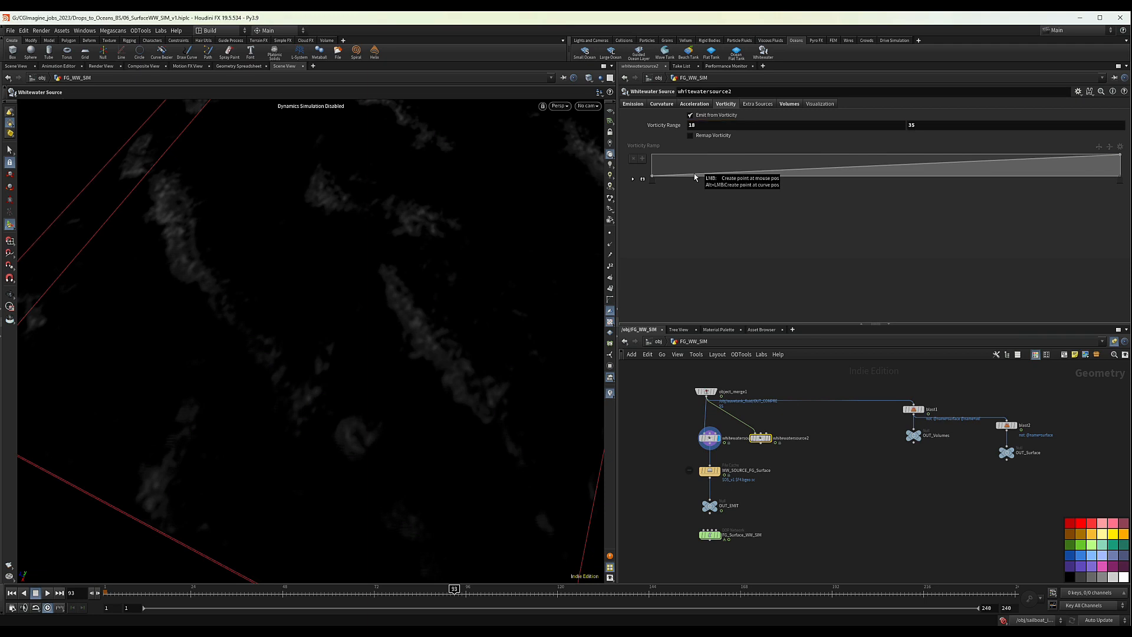
Step: Display the whitewatersource2 duplicate, delete it, and return the display to whitewatersource1
left_click(768, 438)
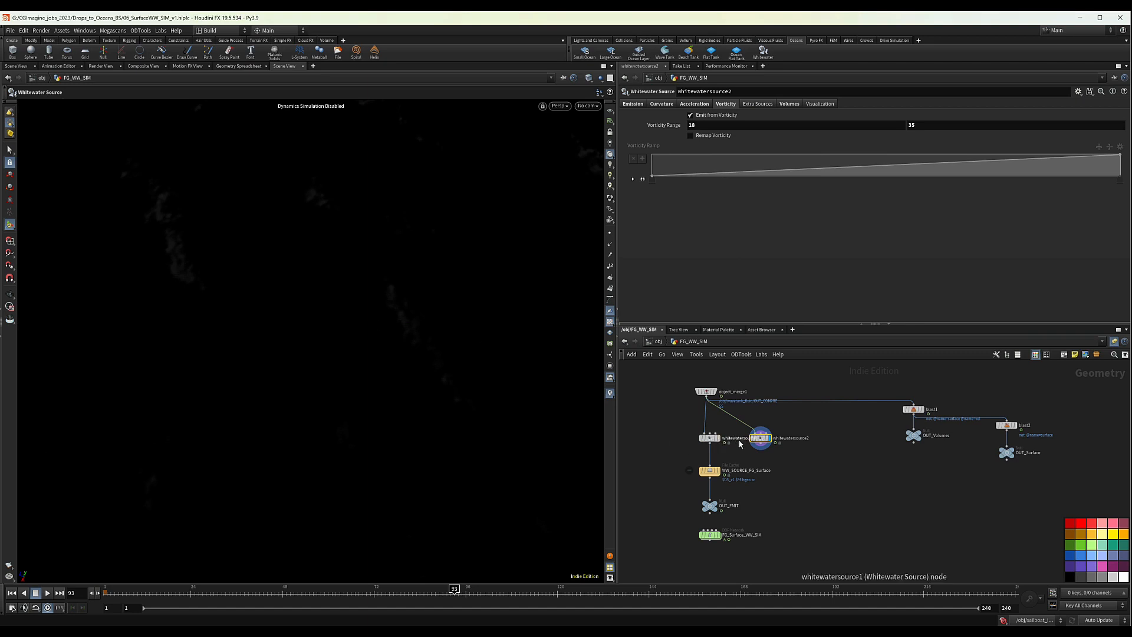
key("Delete")
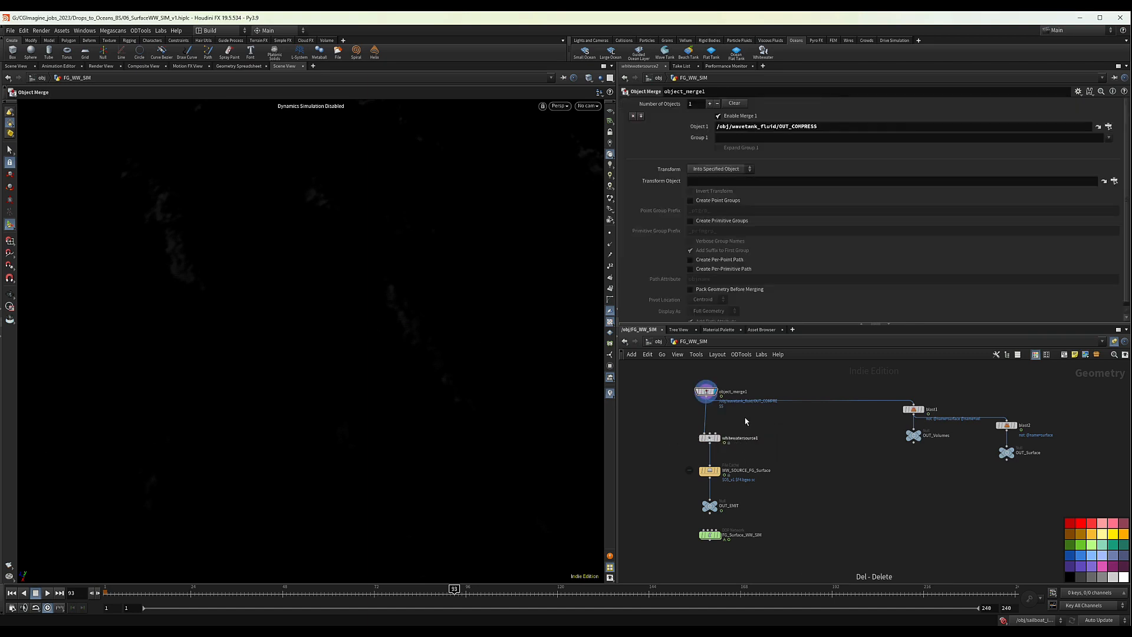
left_click(710, 438)
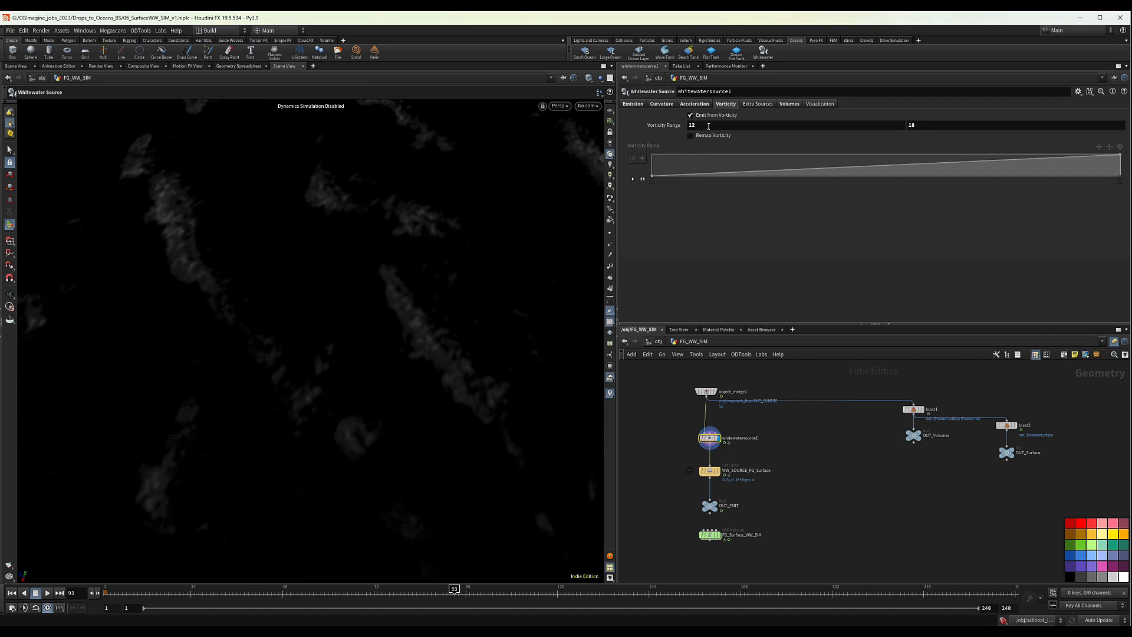
Step: Set whitewatersource1's maximum Vorticity Range to 30 and its maximum emission Speed Range to 4
left_click(922, 127)
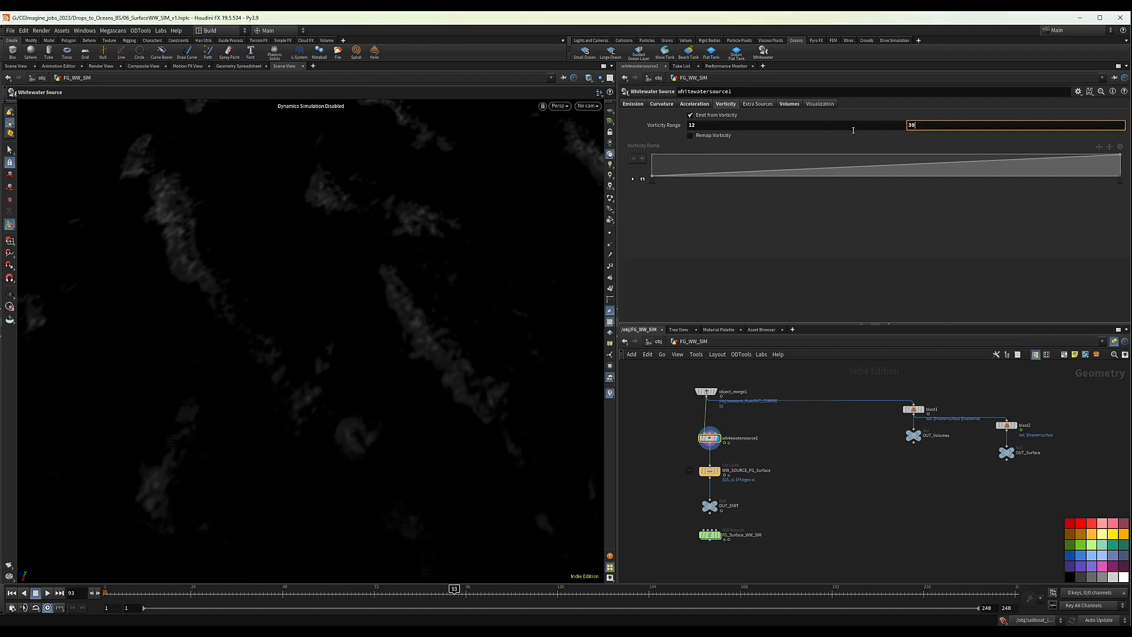
type("30")
key("Return")
left_click(632, 103)
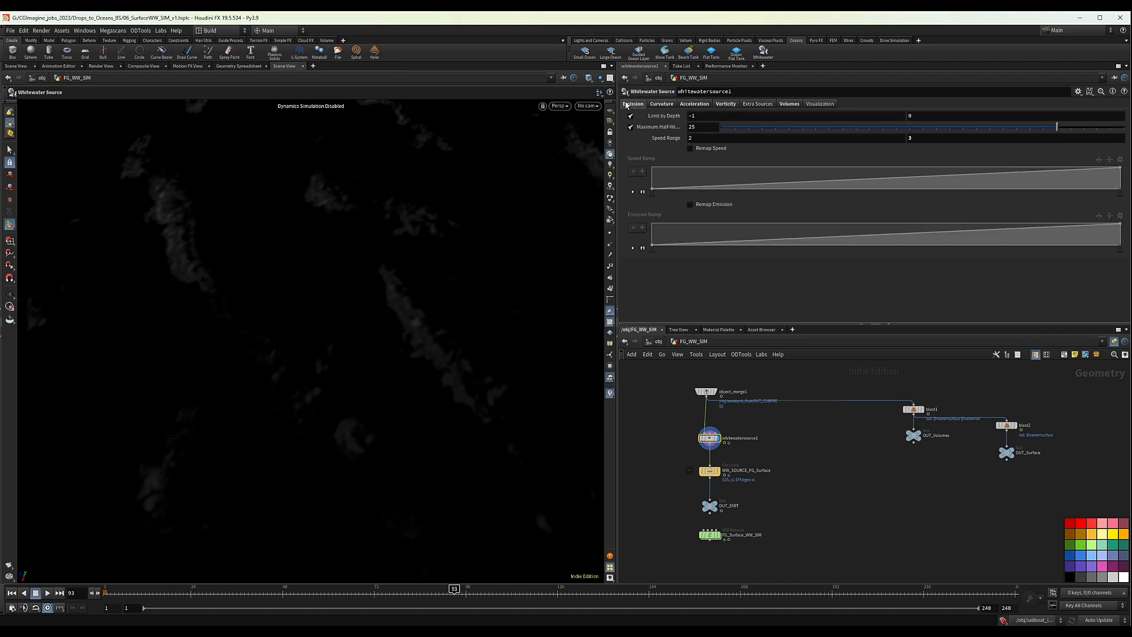
left_click(924, 138)
key("Return")
Step: Enter the FG_Surface_WW_SIM DOP network and add a Whitewater Object node above the output
scroll(859, 498, "down", 2)
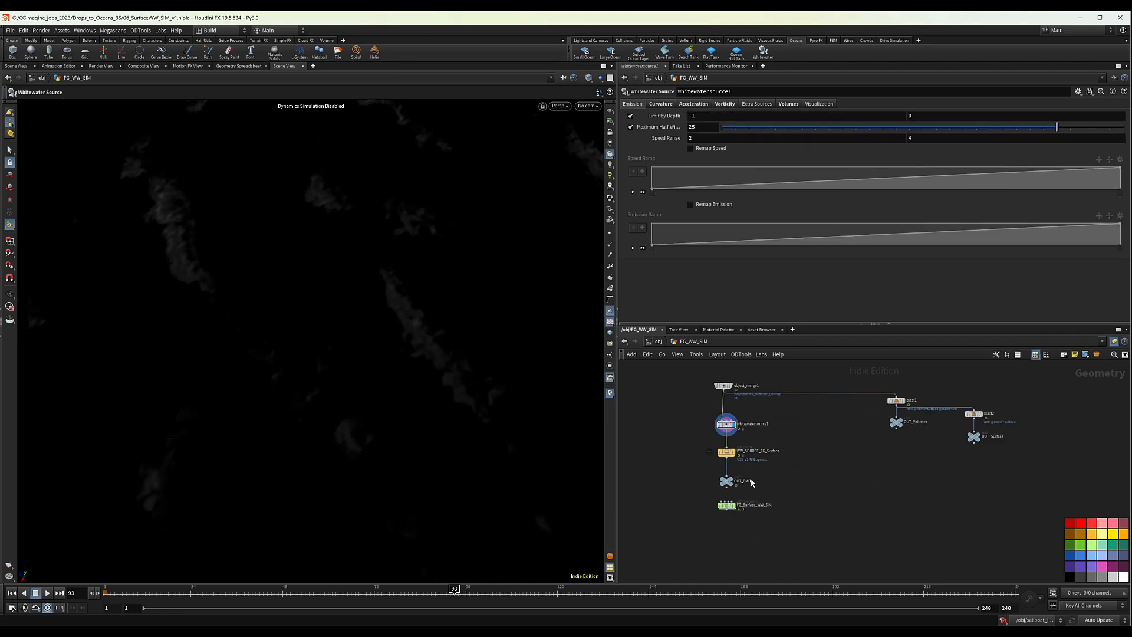
scroll(748, 483, "up", 3)
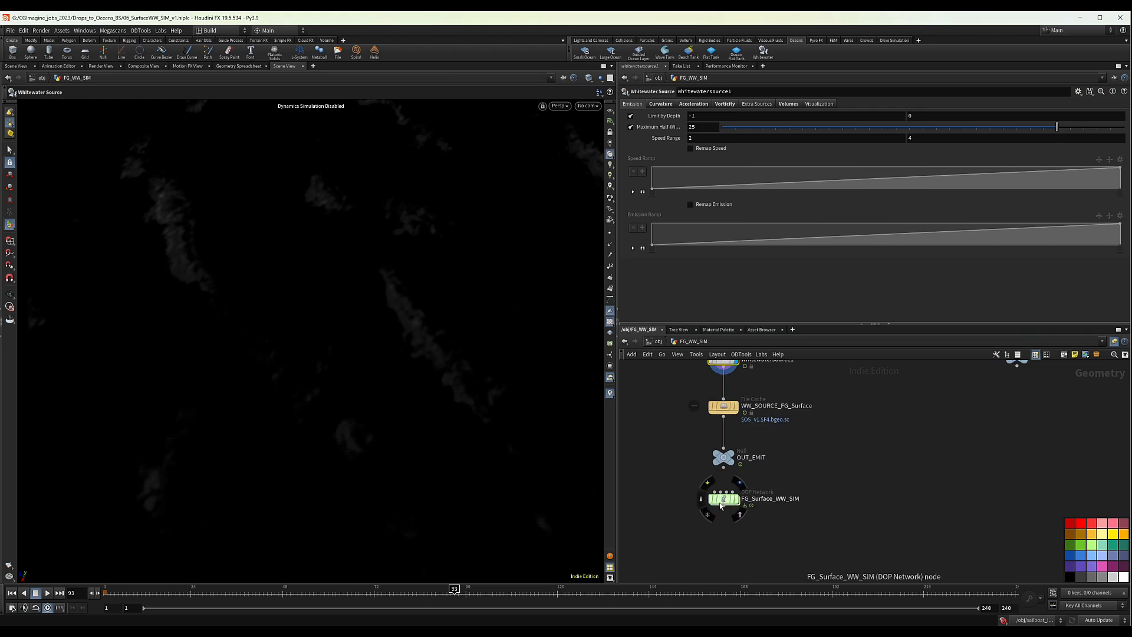
mouse_move(790, 507)
mouse_move(727, 503)
double_click(726, 502)
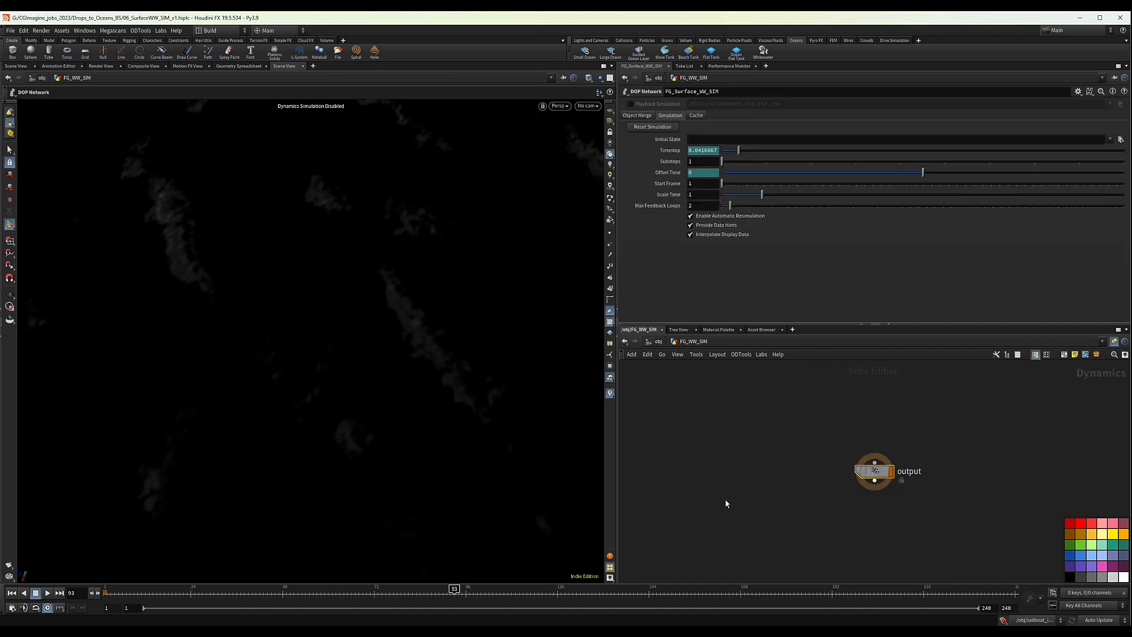
key("Tab")
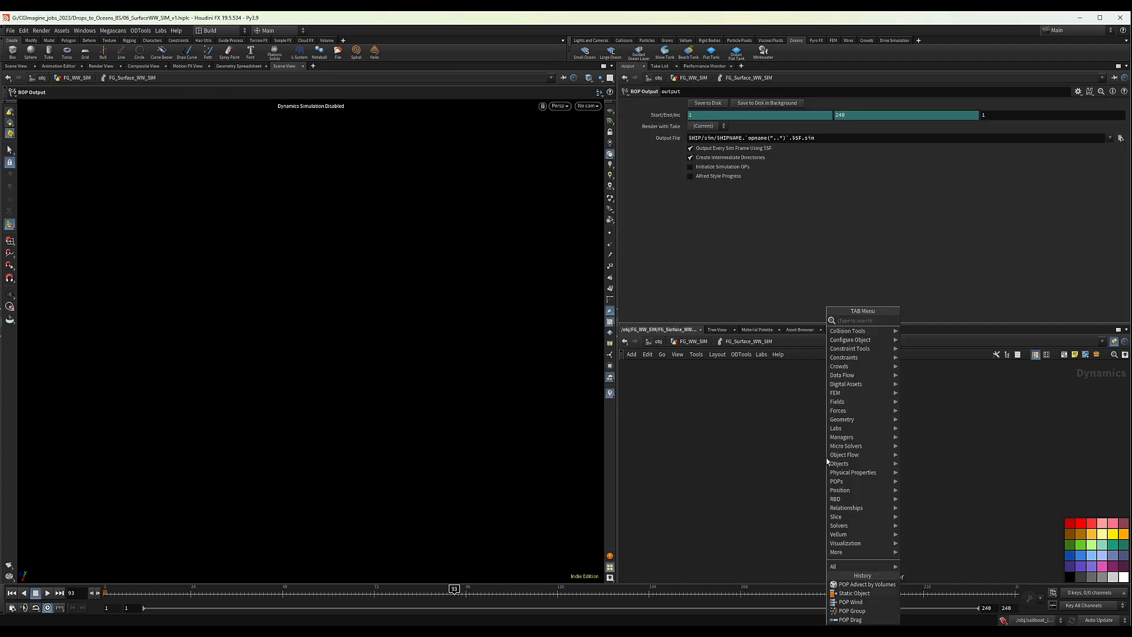
type("white")
key("Return")
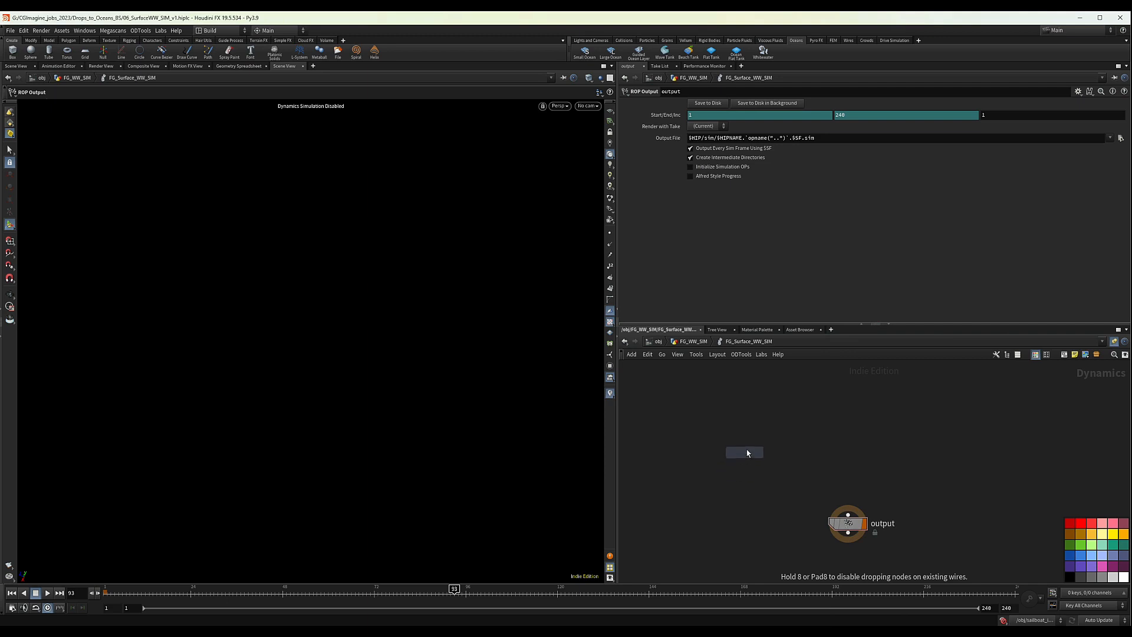
left_click(768, 405)
Step: Add a Whitewater Solver feeding the output node and wire the Whitewater Object into the solver's first input
key("Tab")
type("whit")
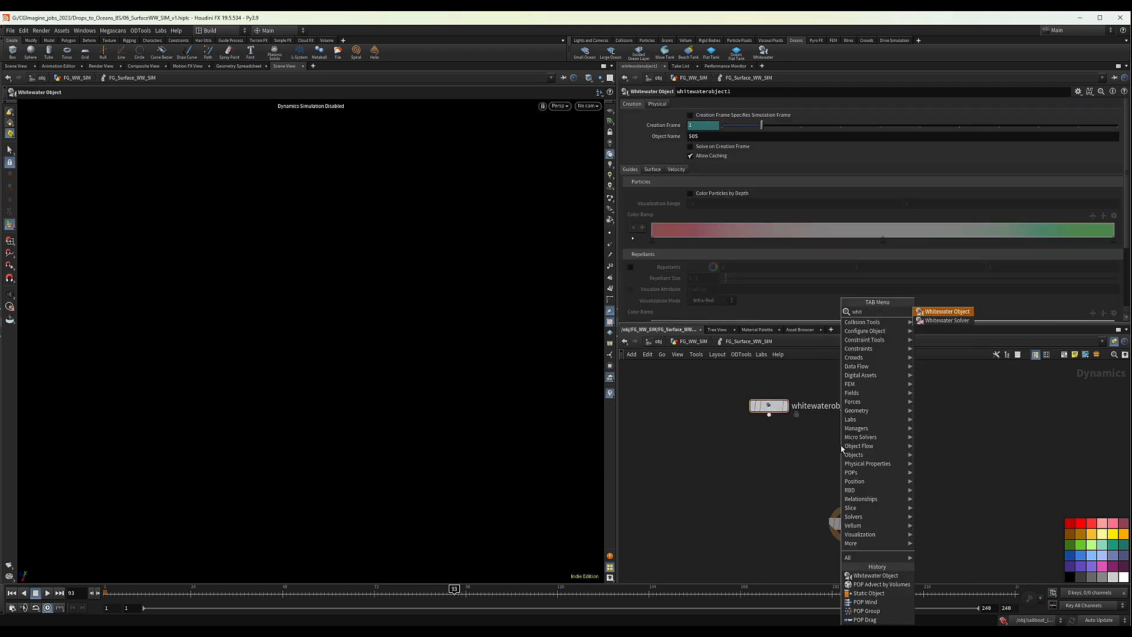
key("Down")
key("Return")
left_click(847, 451)
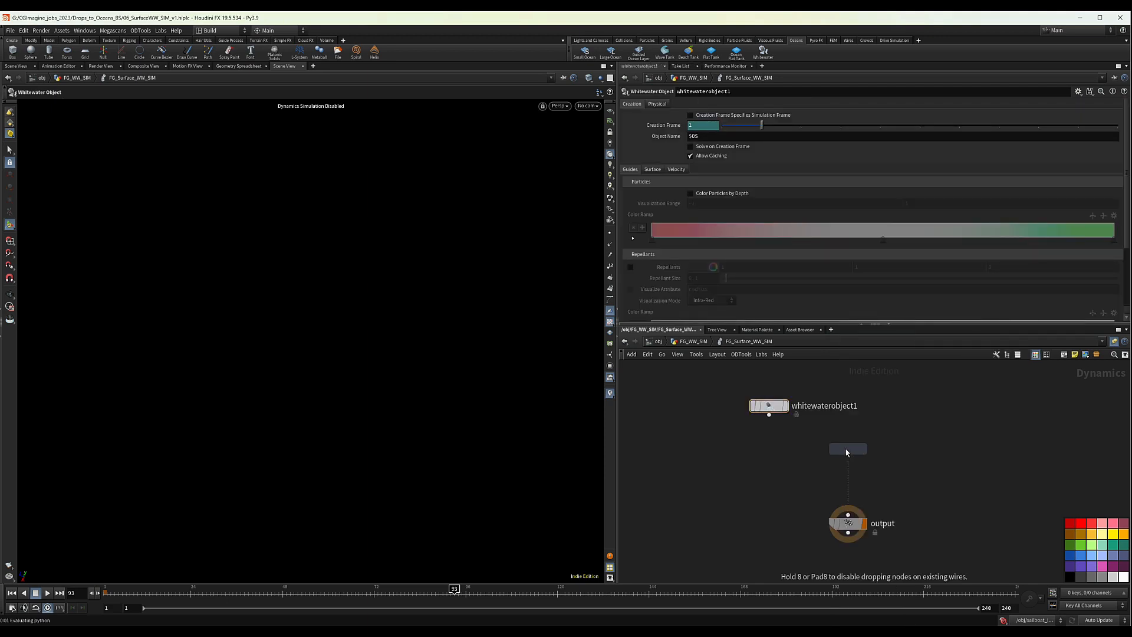
left_click_drag(768, 415, 847, 513)
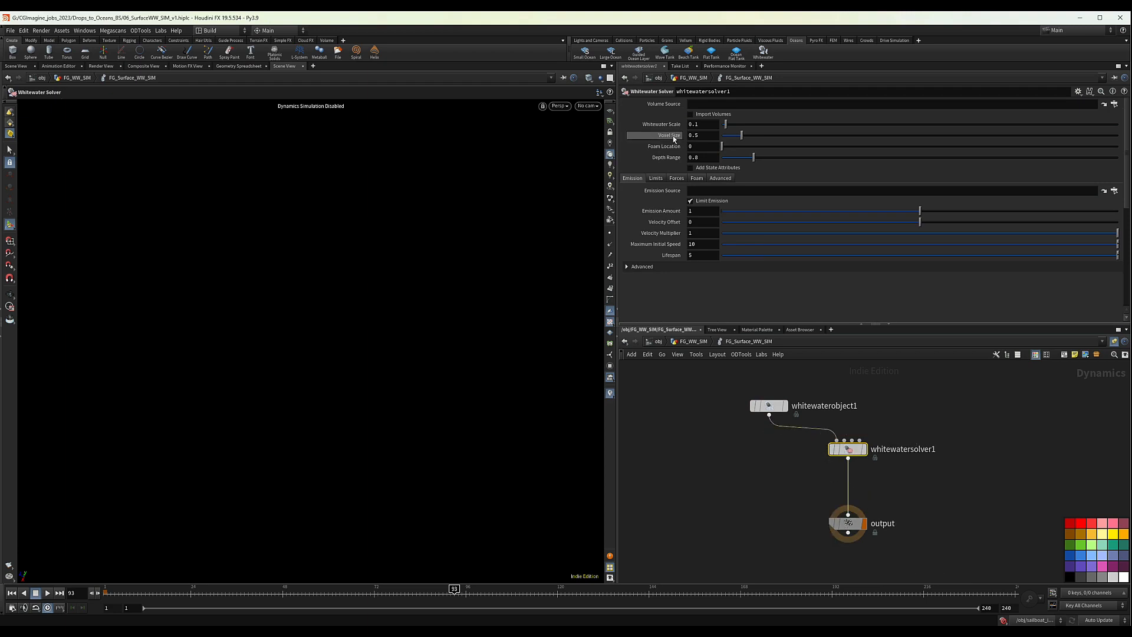
Step: Move the Whitewater Object node farther from the solver and enable Add State Attributes on the Whitewater Solver
left_click(678, 178)
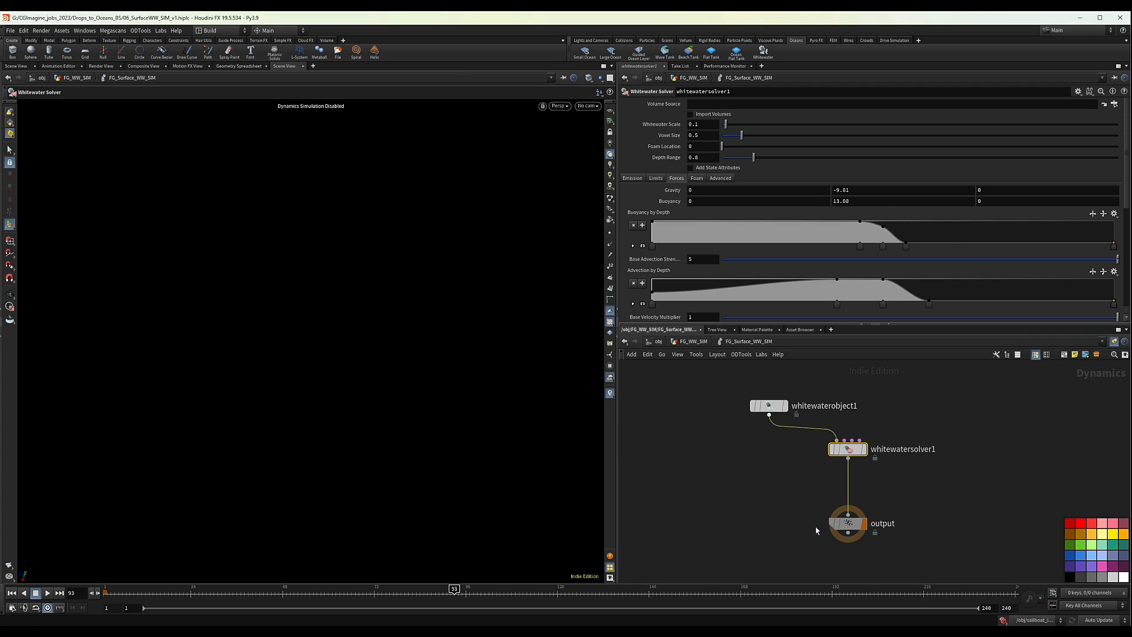
left_click(631, 178)
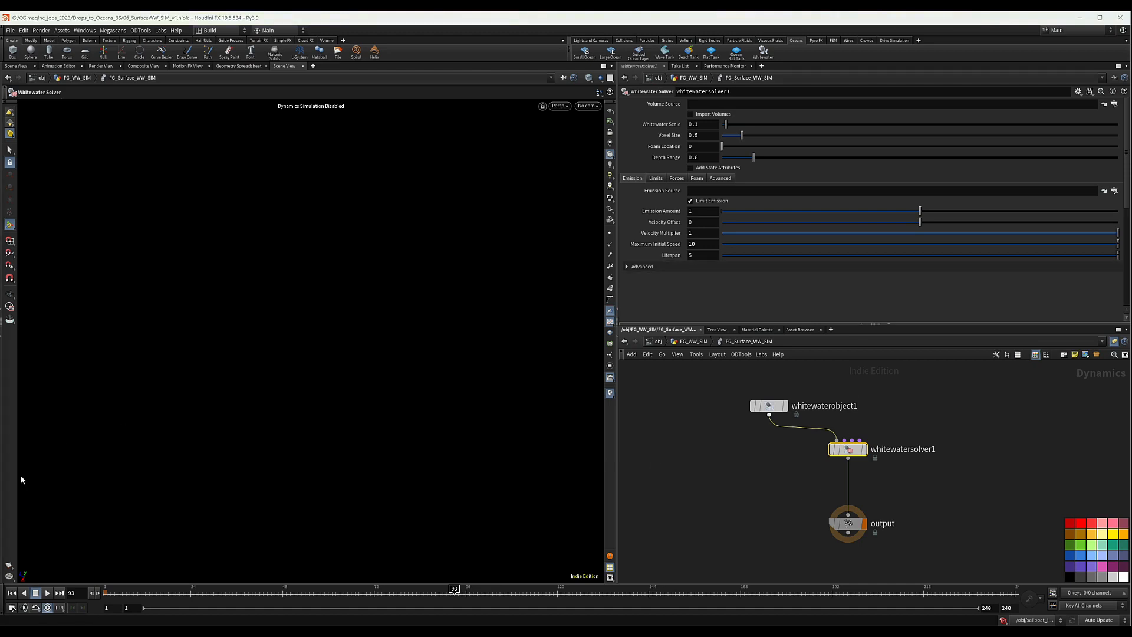
scroll(794, 490, "down", 3)
scroll(792, 507, "up", 3)
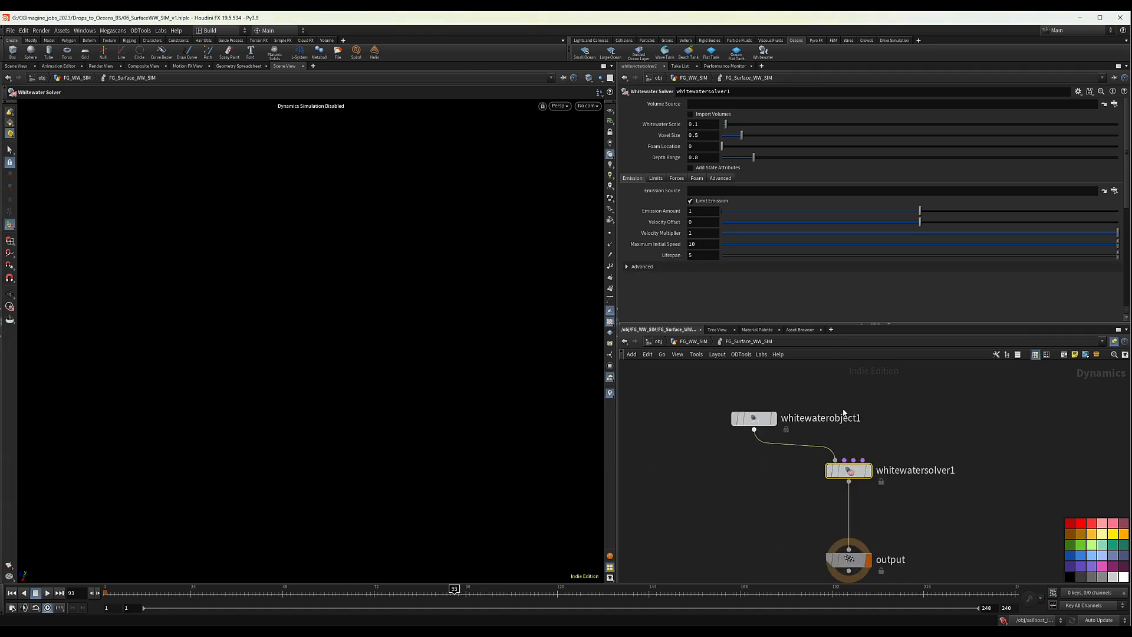
middle_click_drag(843, 378, 834, 451)
left_click_drag(747, 489, 680, 475)
scroll(834, 450, "down", 2)
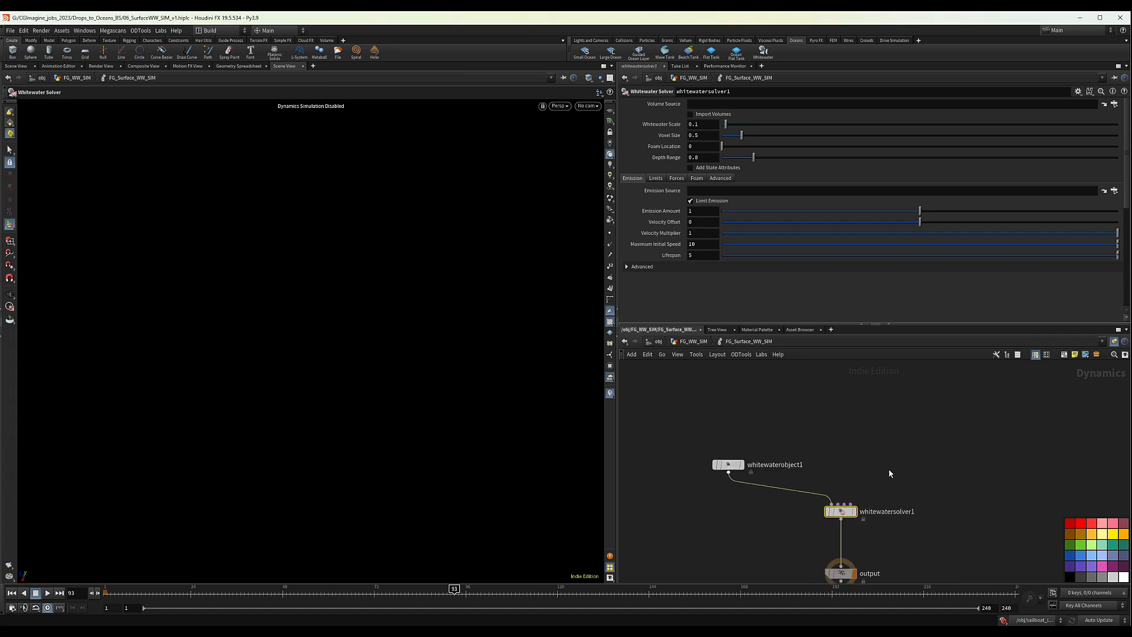
left_click(691, 168)
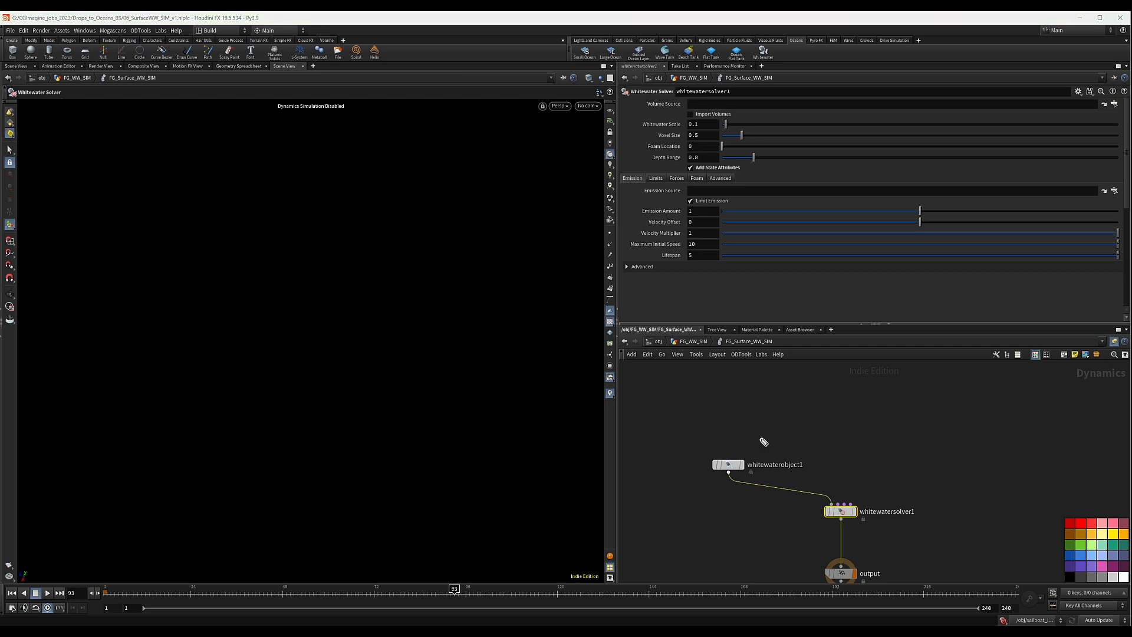
mouse_move(107, 339)
left_mouse_down()
mouse_move(452, 343)
mouse_move(283, 337)
mouse_move(299, 337)
left_mouse_up()
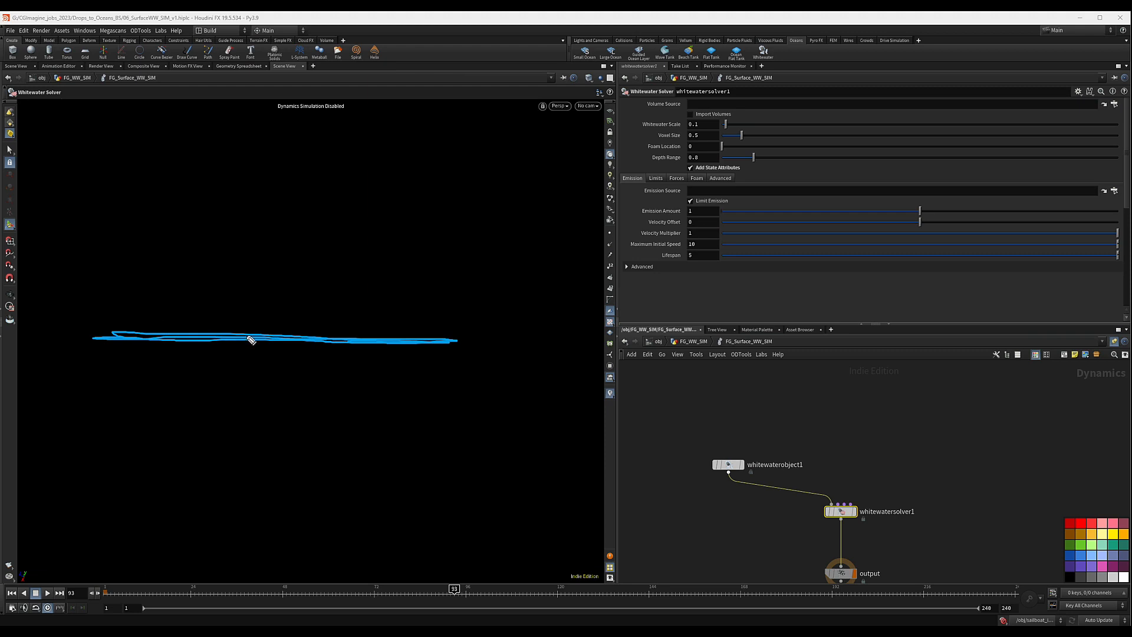
mouse_move(246, 336)
left_mouse_down()
mouse_move(272, 337)
mouse_move(182, 337)
mouse_move(357, 344)
left_mouse_up()
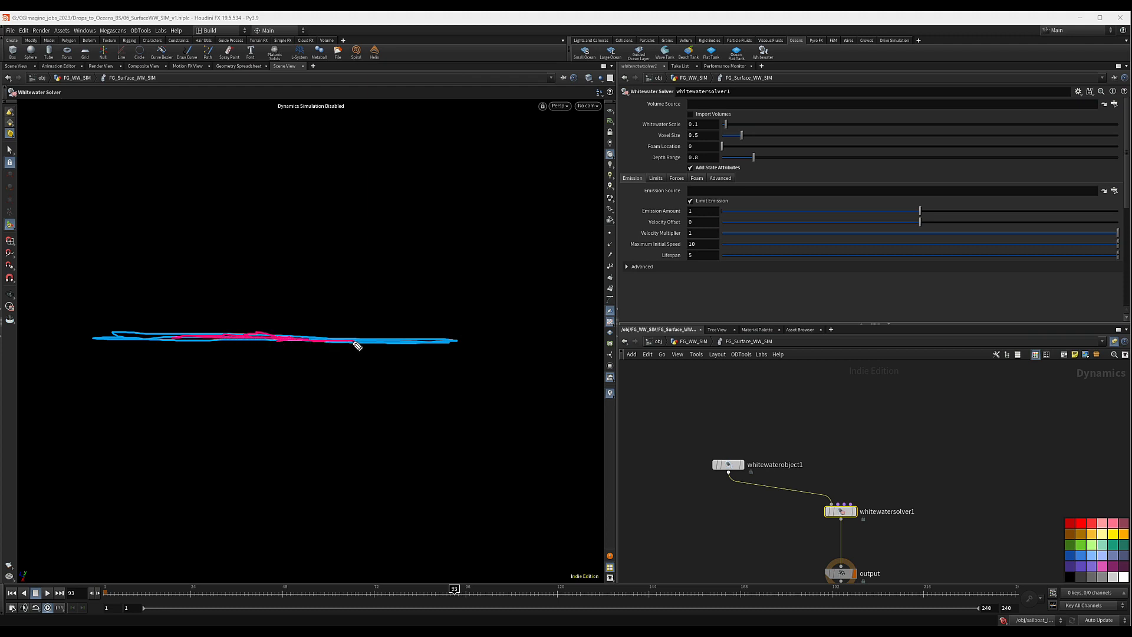
mouse_move(394, 307)
left_mouse_down()
mouse_move(389, 322)
mouse_move(432, 320)
left_mouse_up()
left_click(209, 352)
left_click(241, 353)
left_click(252, 354)
left_click(252, 368)
left_click(286, 361)
left_click_drag(286, 355, 273, 356)
left_click_drag(267, 365, 226, 367)
mouse_move(220, 367)
left_mouse_down()
mouse_move(197, 363)
mouse_move(237, 347)
left_mouse_up()
left_click(195, 359)
left_click(197, 352)
left_click(250, 348)
left_click(245, 358)
left_click(263, 358)
left_click(280, 350)
left_click(279, 348)
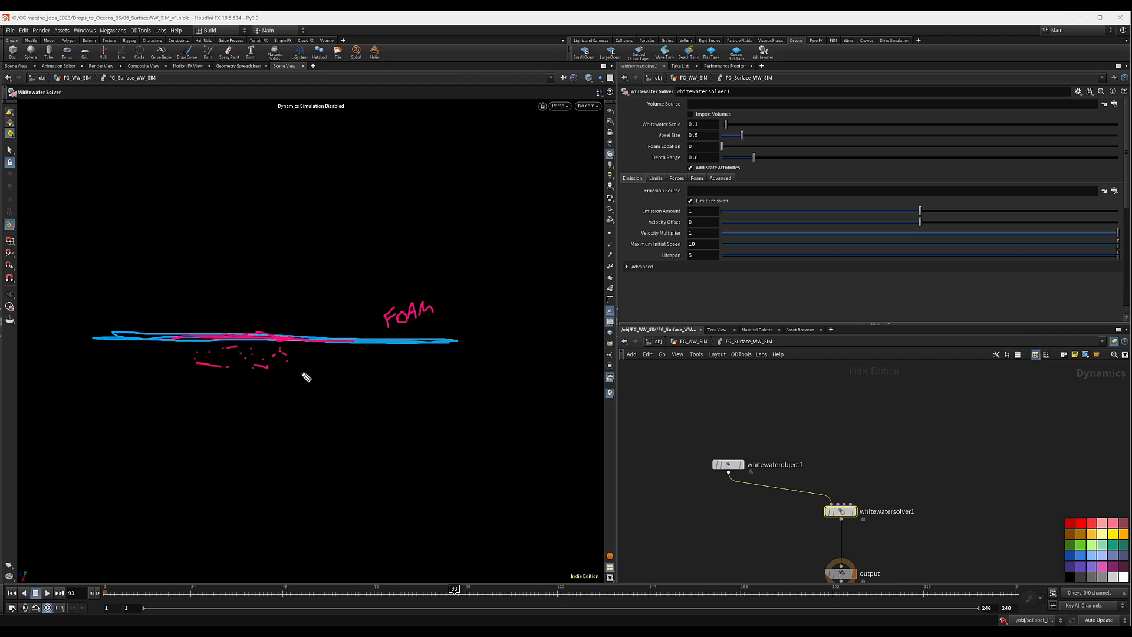
left_click_drag(316, 367, 338, 366)
mouse_move(329, 368)
left_mouse_down()
mouse_move(330, 384)
mouse_move(451, 378)
left_mouse_up()
left_click(202, 304)
left_click(196, 256)
left_click_drag(196, 287, 224, 247)
left_click_drag(250, 253, 252, 255)
left_click(264, 248)
left_click(265, 243)
mouse_move(317, 242)
left_mouse_down()
mouse_move(294, 266)
mouse_move(328, 268)
mouse_move(331, 255)
mouse_move(345, 269)
left_mouse_up()
mouse_move(346, 246)
left_mouse_down()
mouse_move(371, 271)
mouse_move(386, 246)
mouse_move(376, 274)
left_mouse_up()
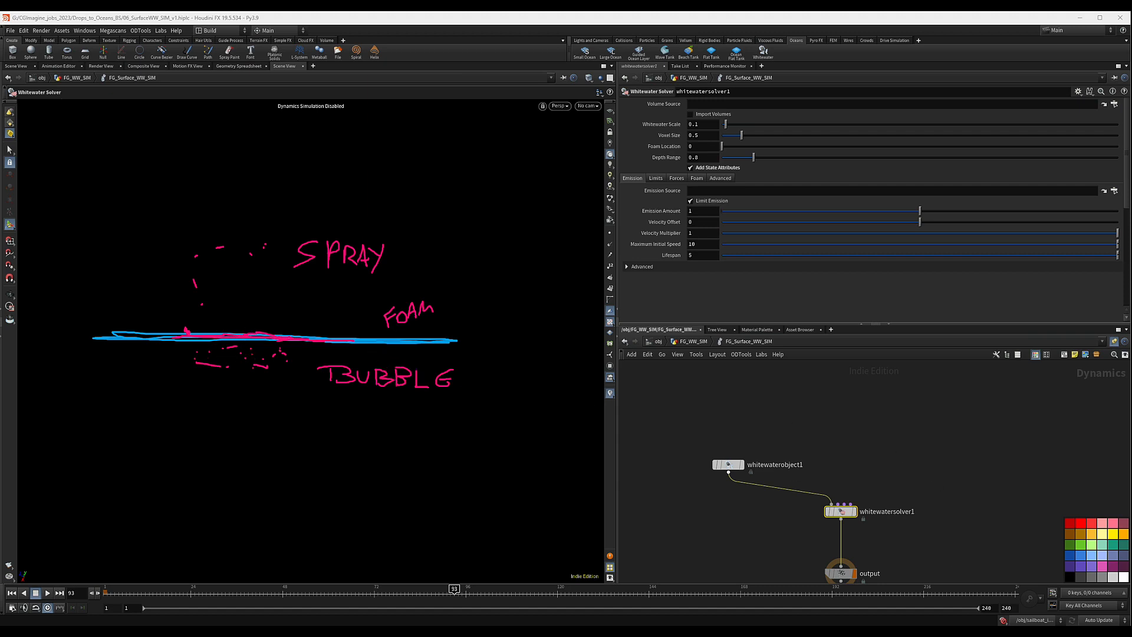
key("Escape")
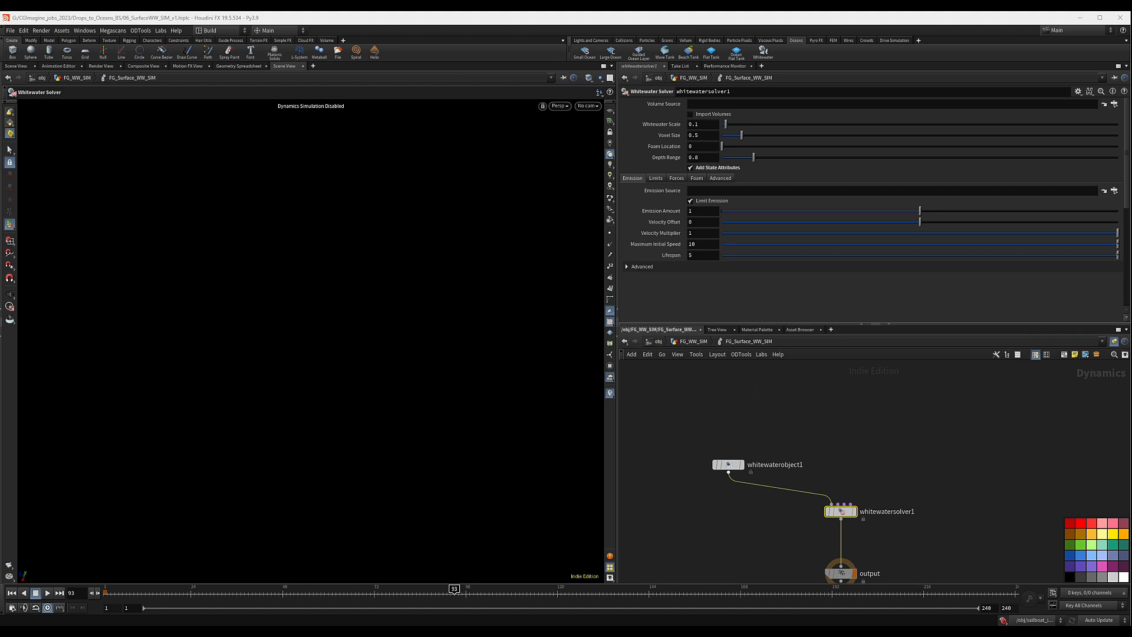
Step: Set the Whitewater Solver's Whitewater Scale to 0.04 and its Voxel Size to 0.08
double_click(697, 124)
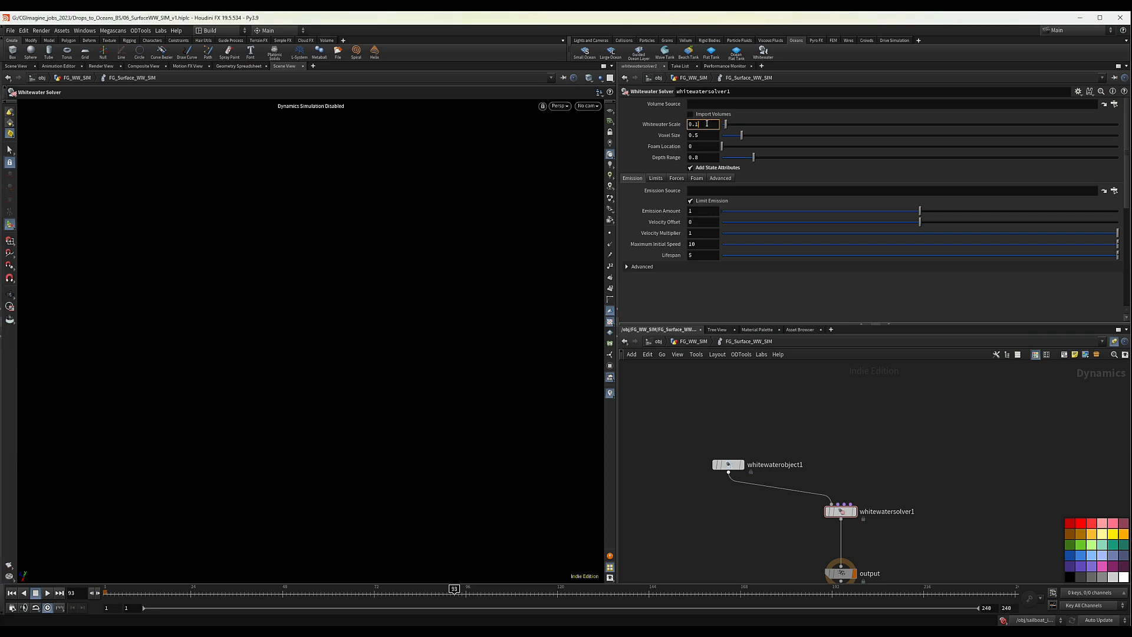
type("02")
key("Return")
left_click(701, 124)
mouse_move(675, 127)
key("BackSpace")
left_click_drag(709, 124, 681, 123)
double_click(698, 136)
type("08")
key("Return")
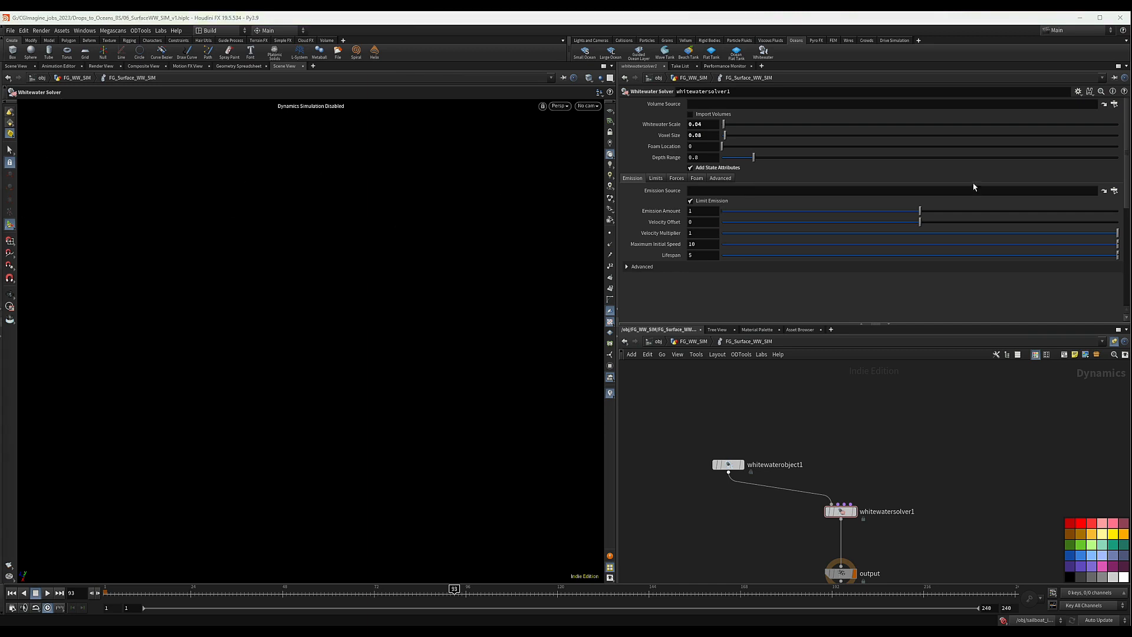
Step: Set the Whitewater Solver's Emission Amount to .25 and its Lifespan to 3
double_click(694, 212)
type(".25")
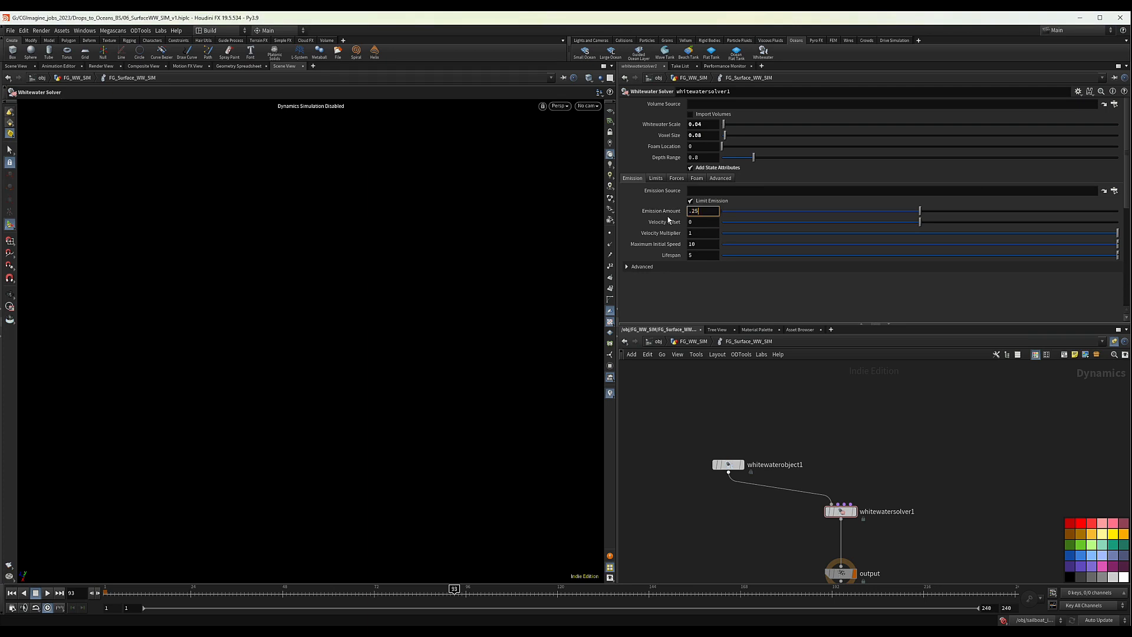
key("Return")
double_click(705, 210)
left_click(707, 215)
key("Tab")
key("Tab")
key("Tab")
key("Tab")
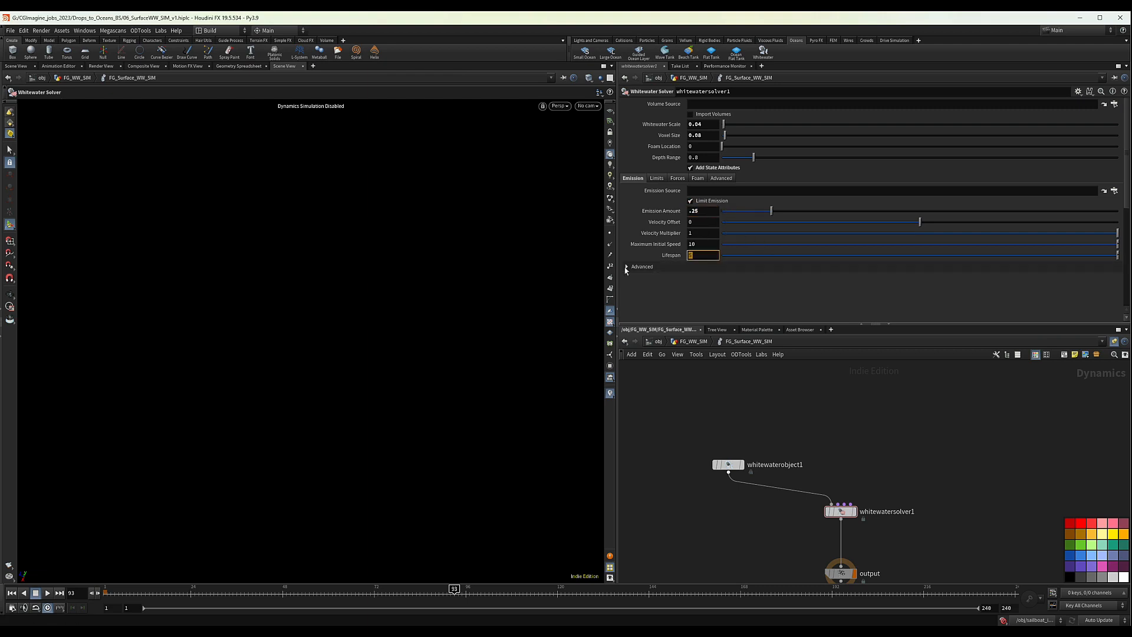
type("3")
key("Return")
Step: In the Whitewater Solver's advanced emission settings, set the Seed to about 1.98 and the Bubbles aging rate to 50
left_click(627, 267)
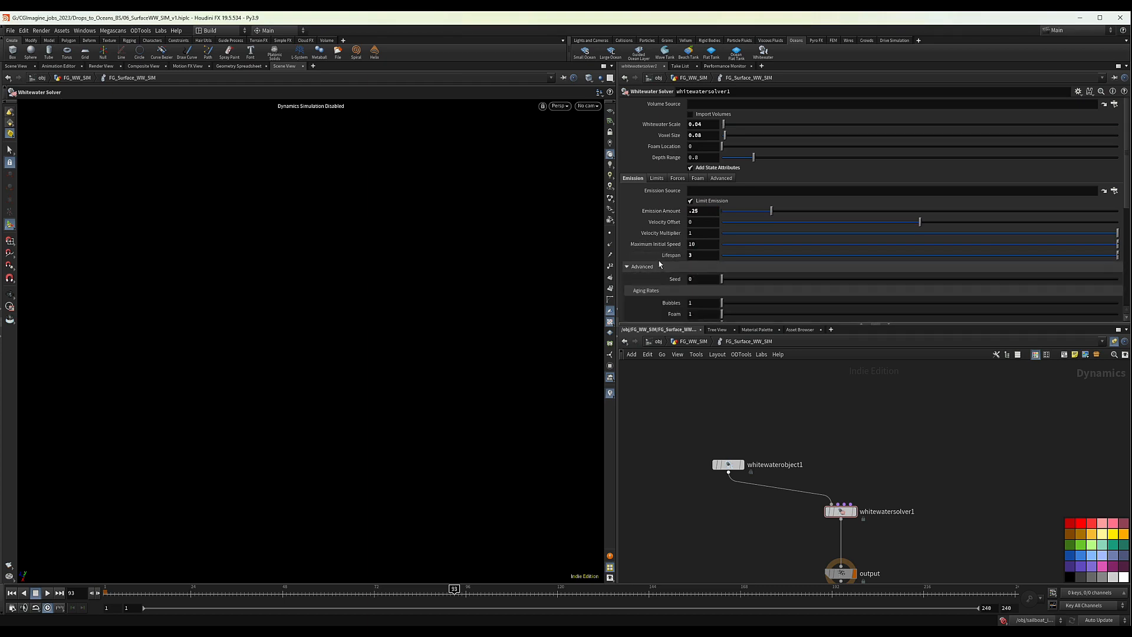
scroll(660, 271, "down", 1)
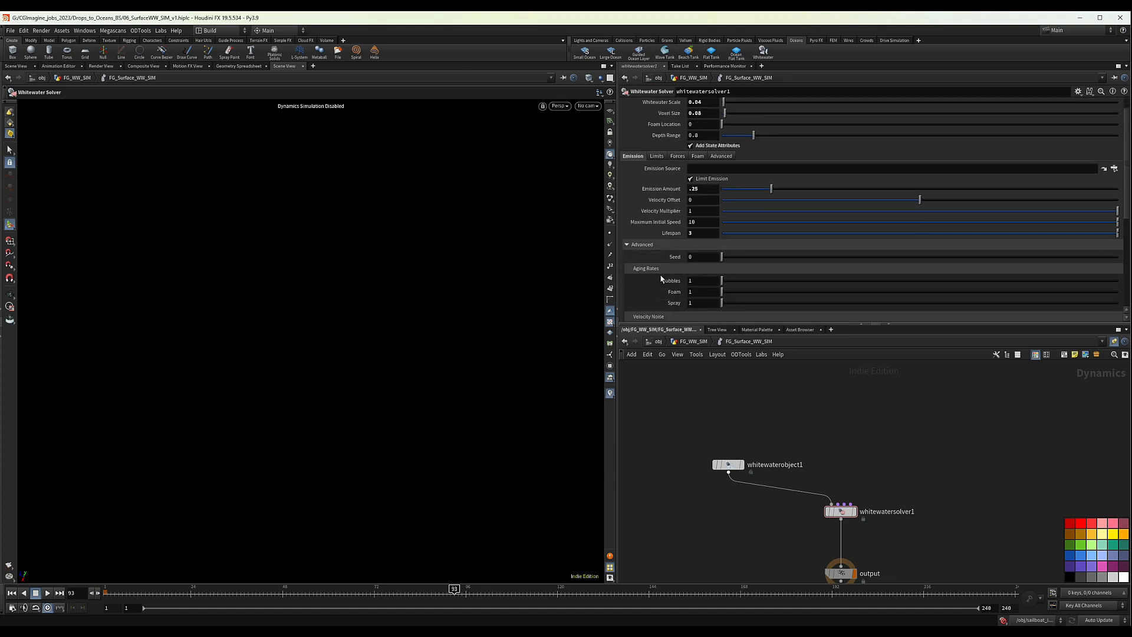
scroll(660, 279, "down", 1)
scroll(667, 248, "down", 1)
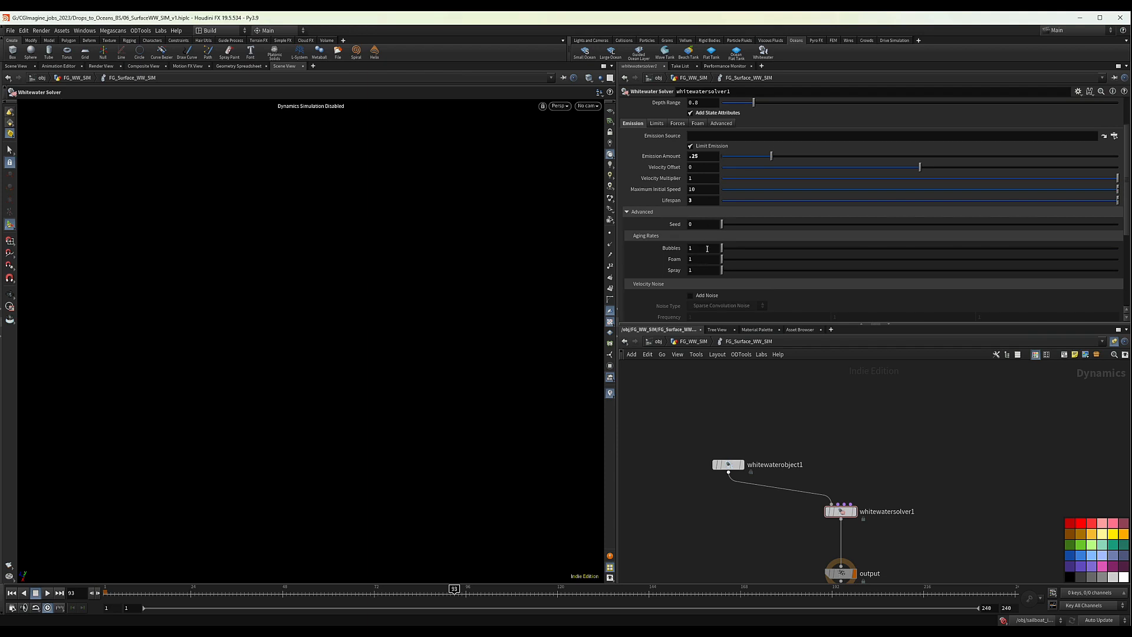
left_click(707, 249)
left_click_drag(721, 228, 800, 227)
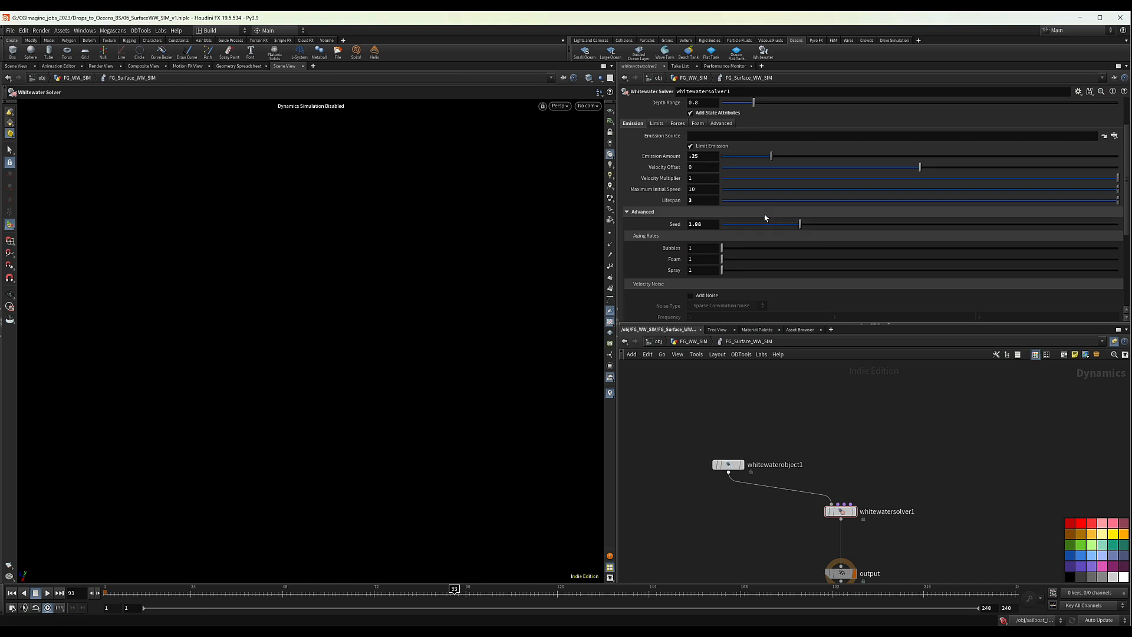
left_click(714, 248)
type("5")
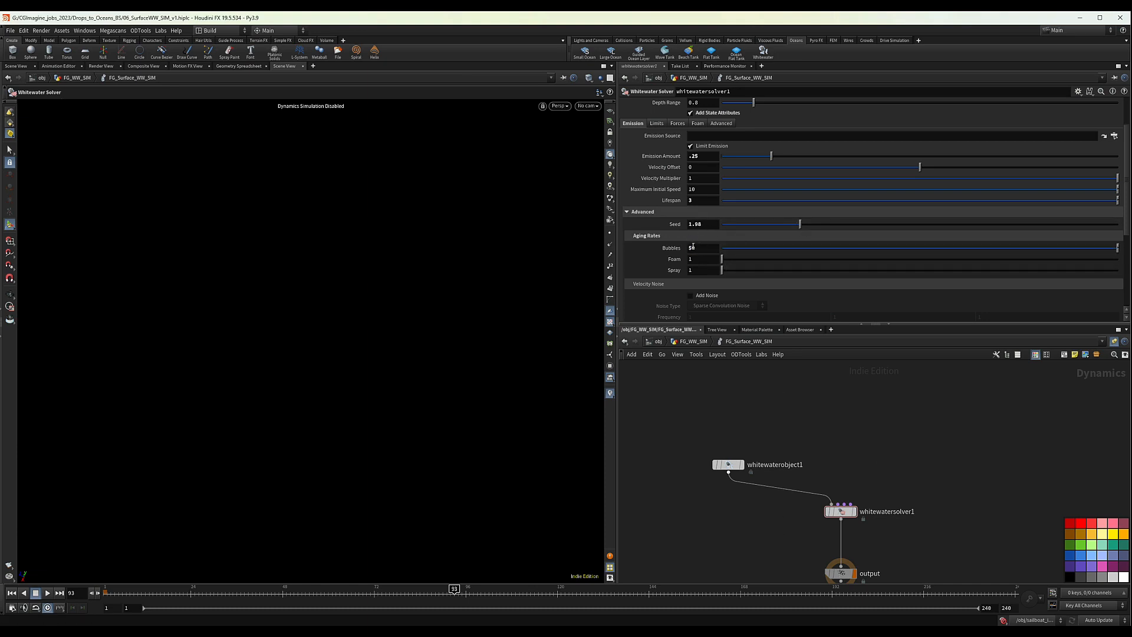
type("0")
key("Return")
Step: Add velocity noise to the solver's emission with a Frequency of 4, 4, 4 and an Amplitude of 0.15
scroll(689, 246, "down", 1)
scroll(687, 254, "down", 1)
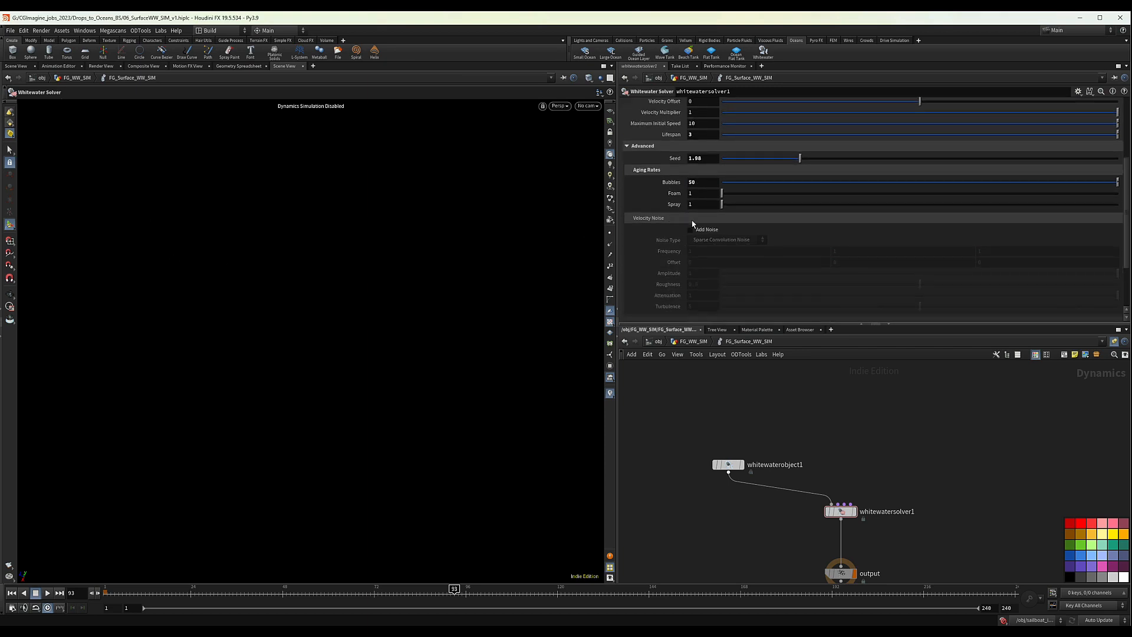
left_click(691, 229)
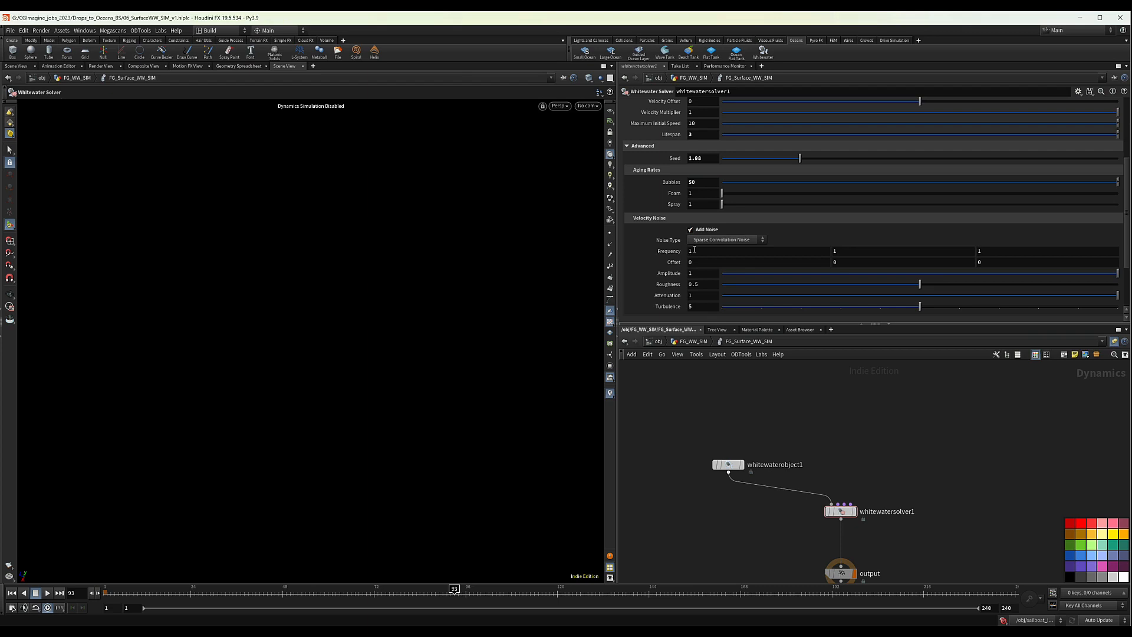
left_click_drag(717, 251, 591, 254)
type("4")
key("Tab")
type("4")
key("Tab")
type("4")
key("Return")
left_click_drag(693, 274, 623, 277)
type("0.15")
key("Return")
Step: Nudge the Whitewater Object node slightly, then return to the object level and set the scene's update mode to Manual
scroll(734, 261, "up", 5)
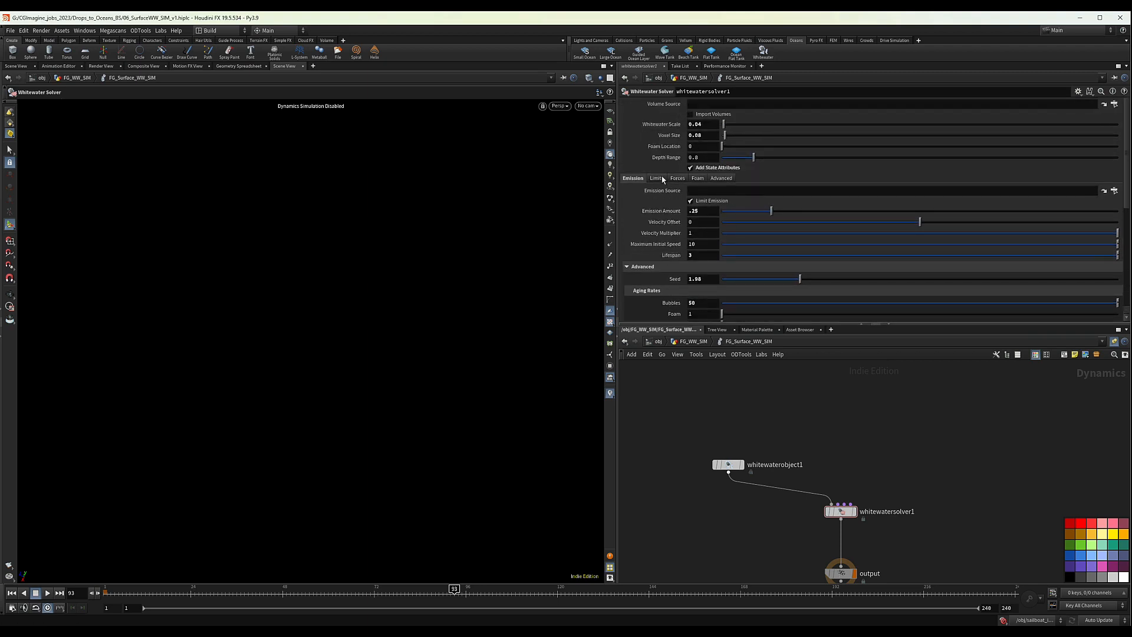
left_click(652, 177)
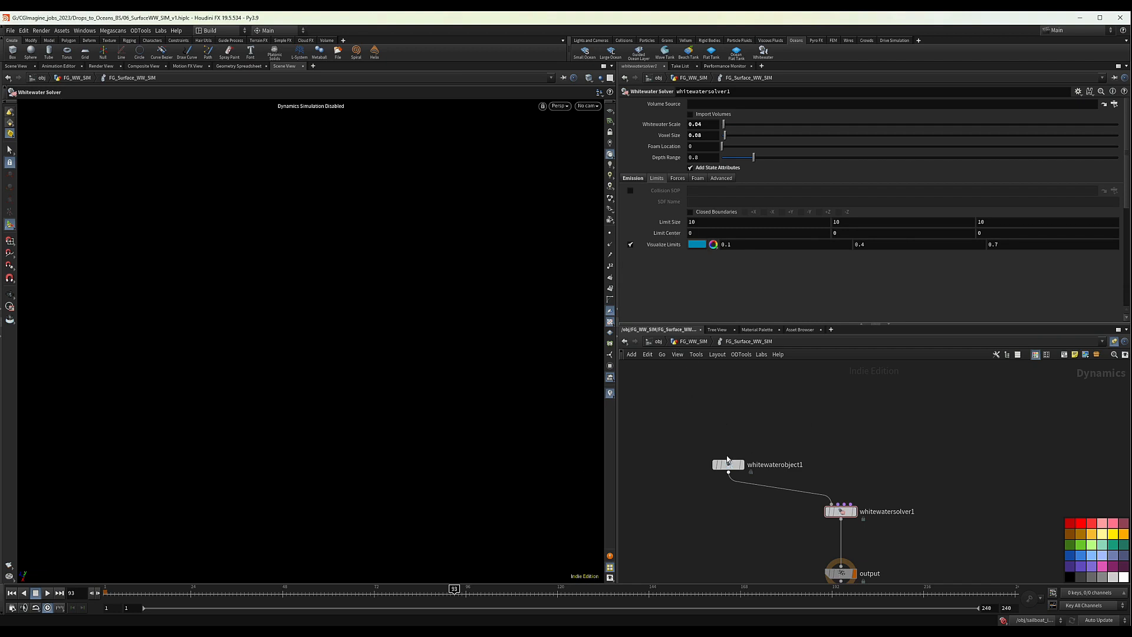
left_click_drag(728, 464, 729, 469)
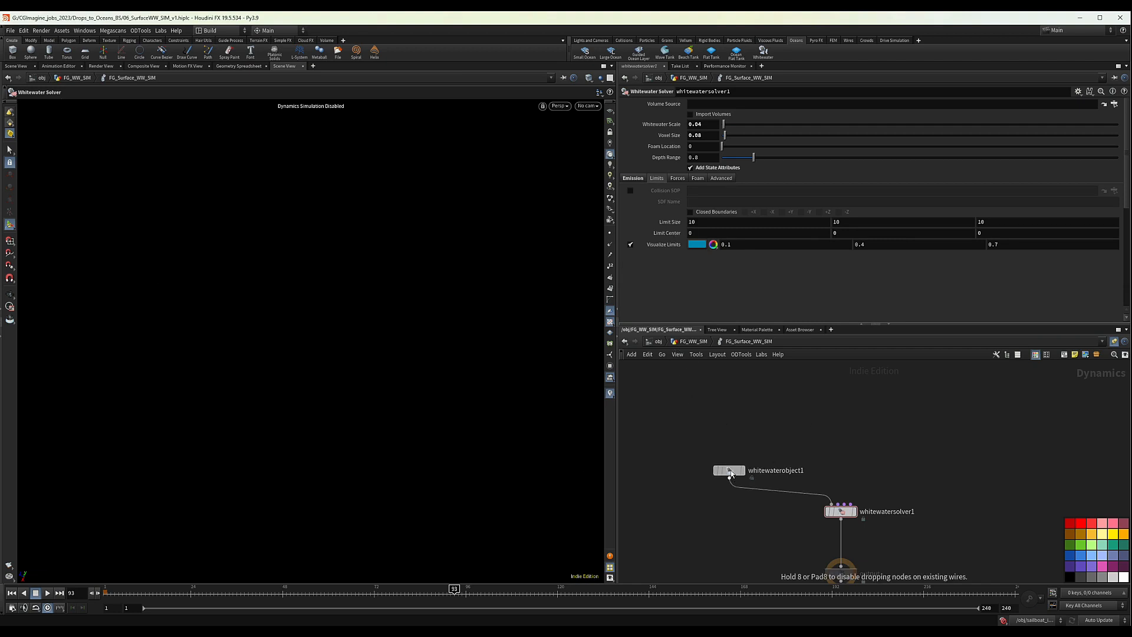
left_click(657, 344)
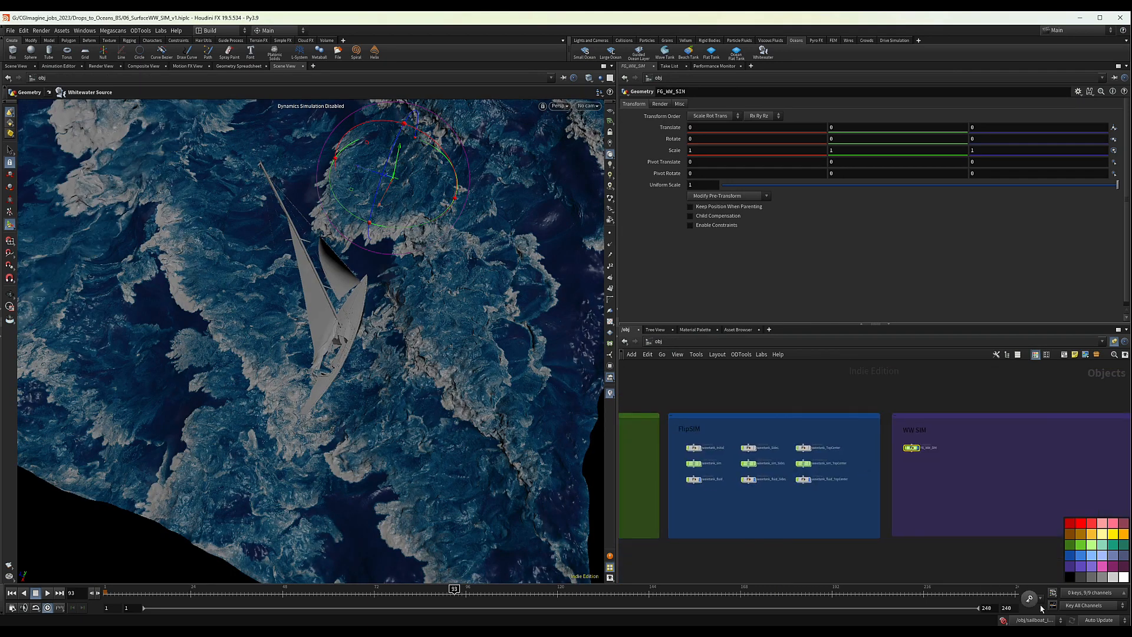
left_click(1100, 623)
left_click(1099, 617)
Step: Copy the Size parameter of the wavetank Ocean Source inside the wavetank_initial object
scroll(702, 460, "up", 6)
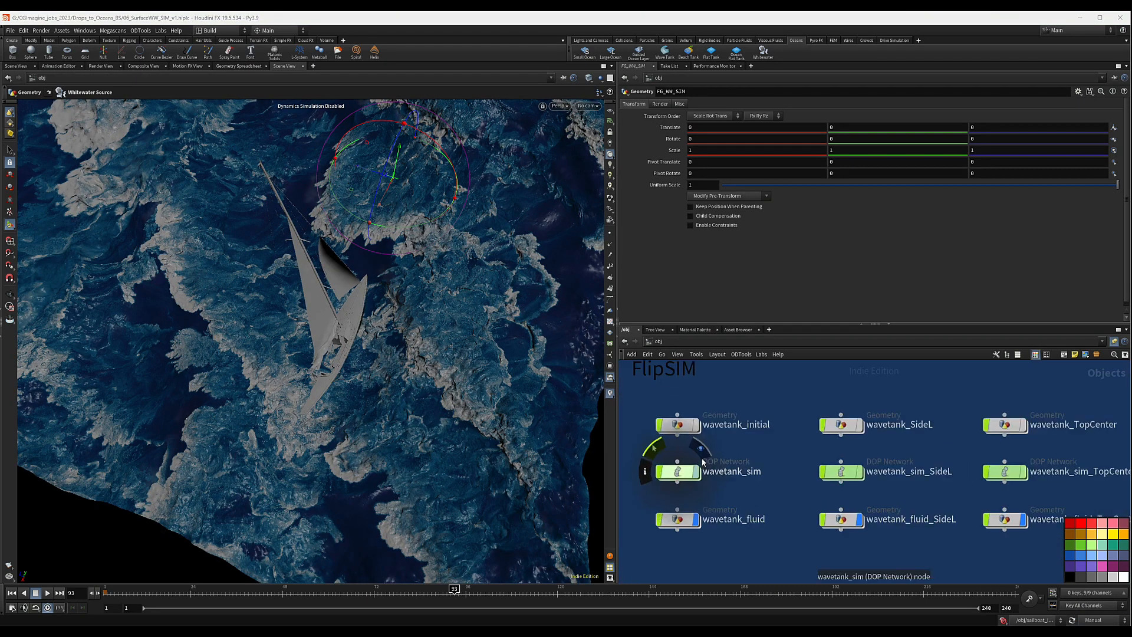
scroll(725, 494, "down", 2)
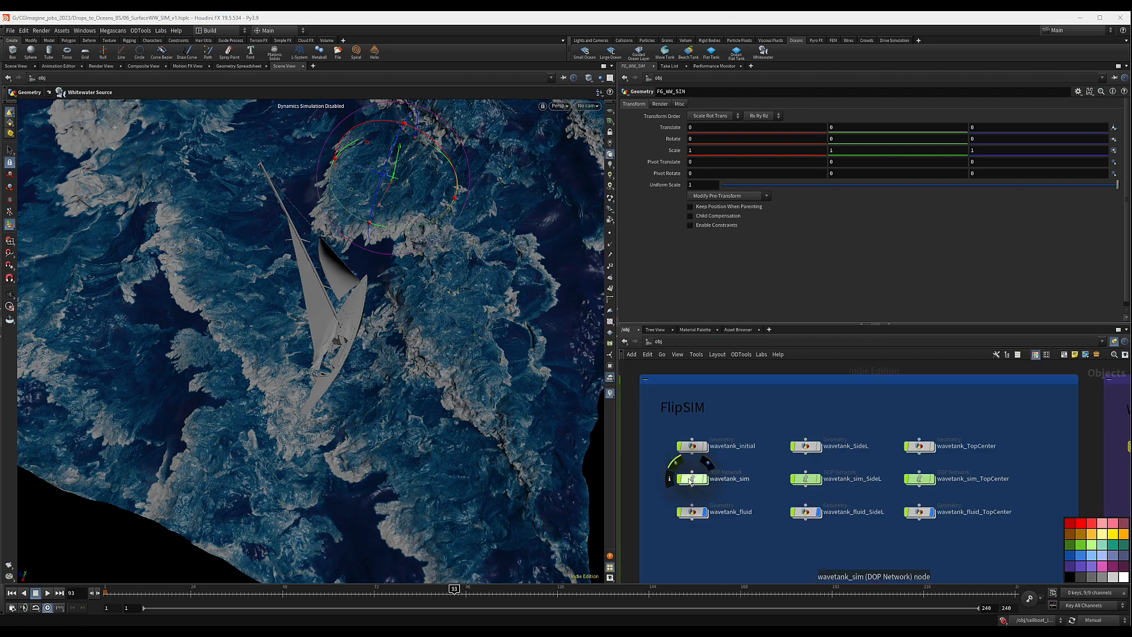
double_click(692, 446)
left_click(723, 427)
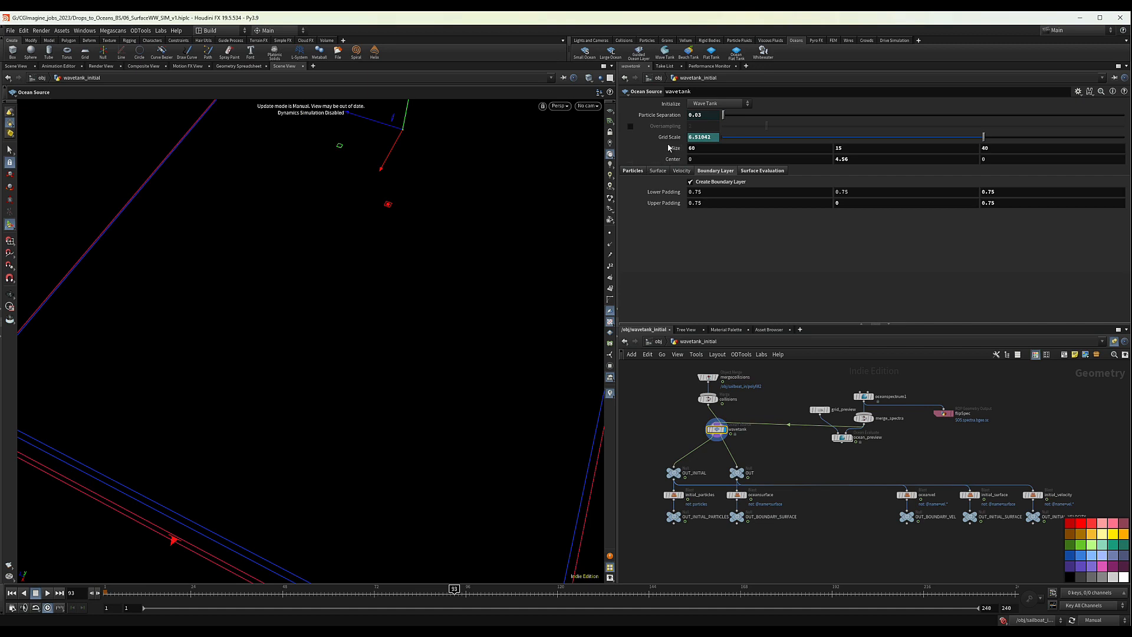
right_click(667, 150)
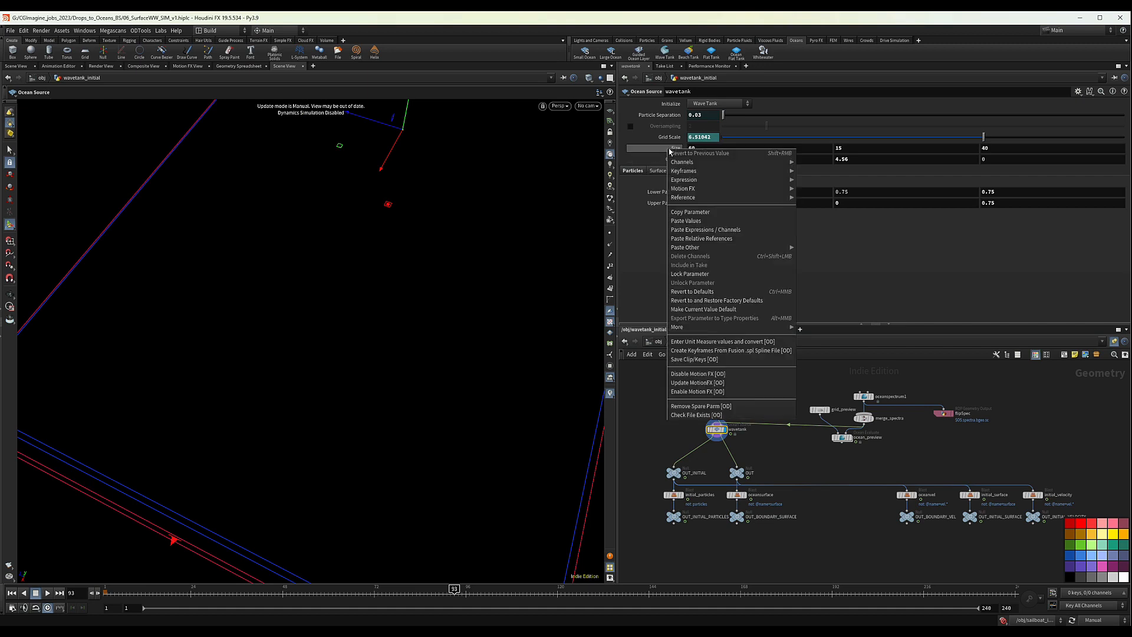
left_click(687, 212)
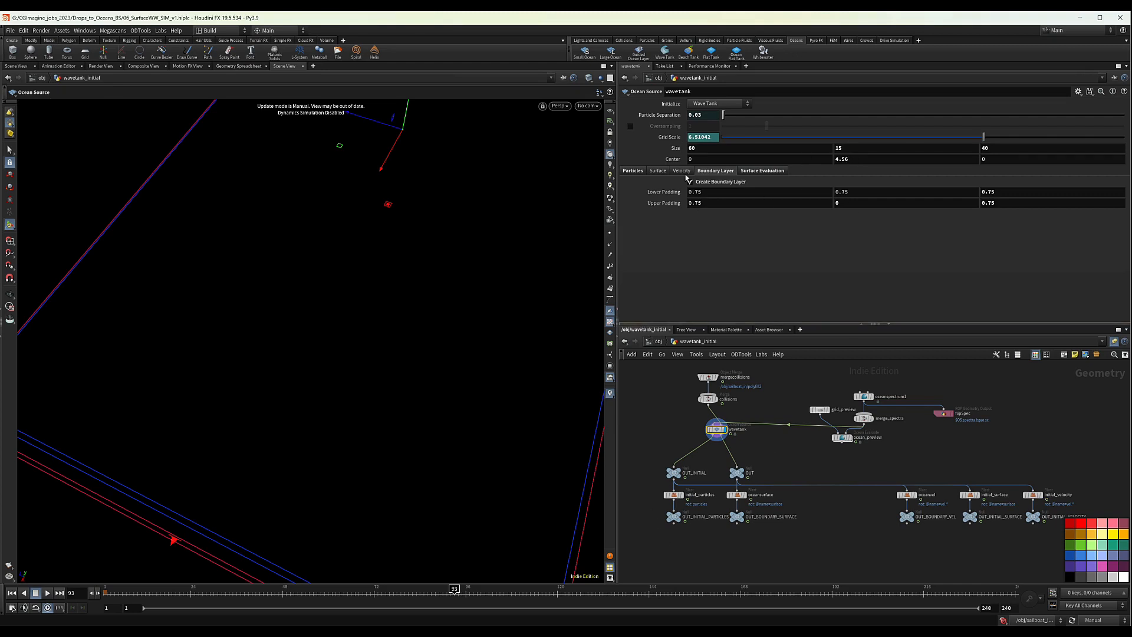
Step: Go back into FG_Surface_WW_SIM and paste the copied size as relative references into the Whitewater Solver's Limit Size
left_click(657, 342)
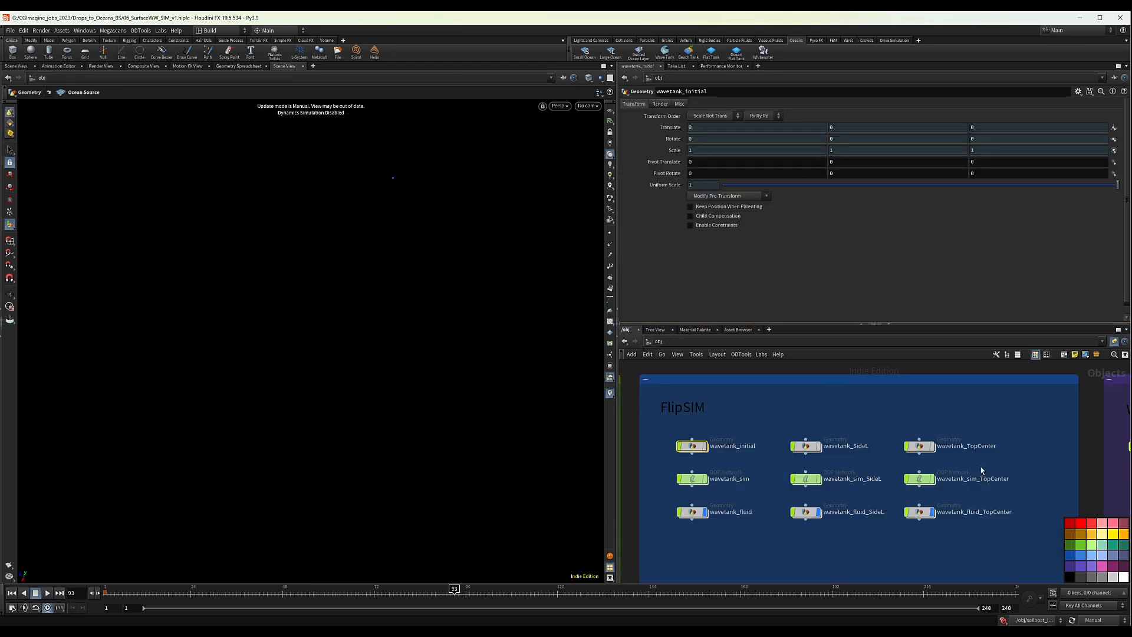
scroll(981, 469, "down", 2)
middle_click_drag(1010, 447, 851, 433)
double_click(955, 442)
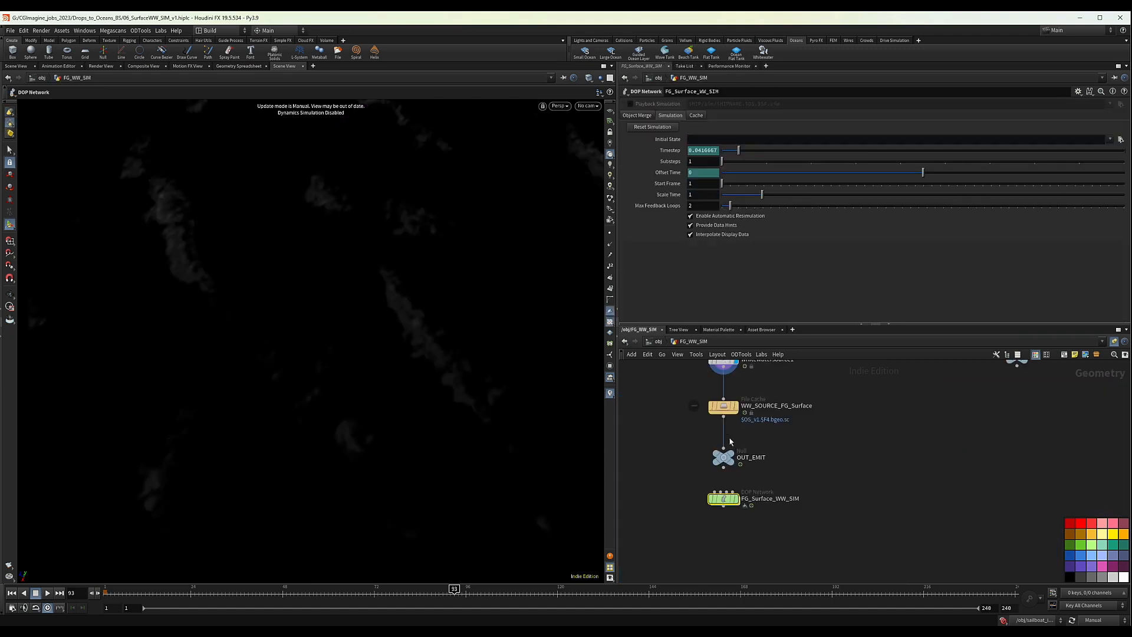
double_click(723, 498)
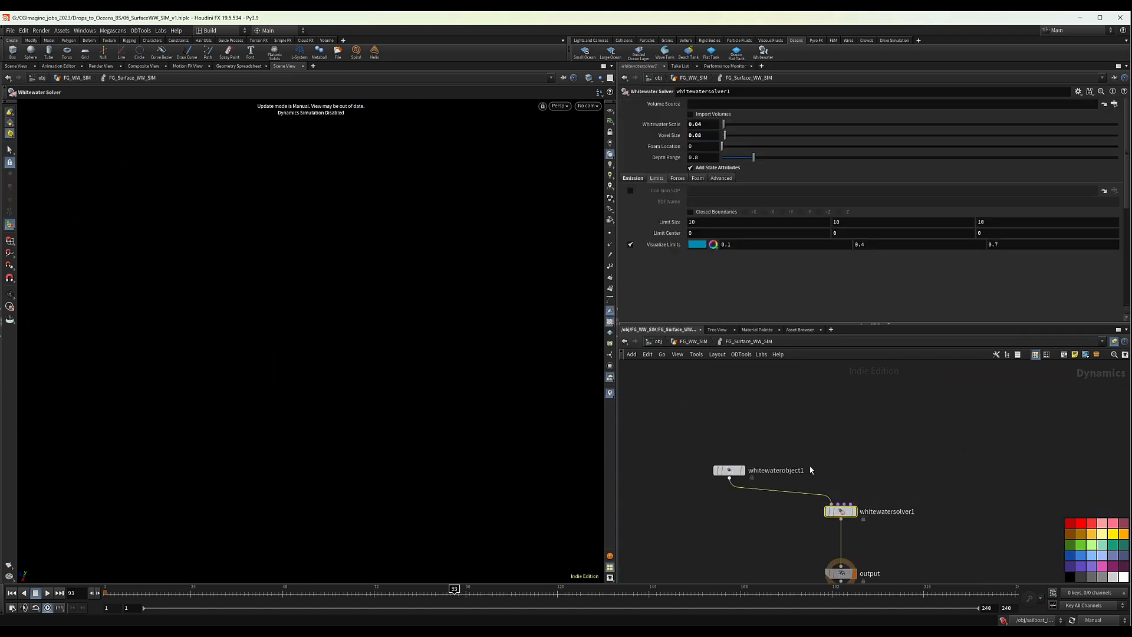
right_click(669, 222)
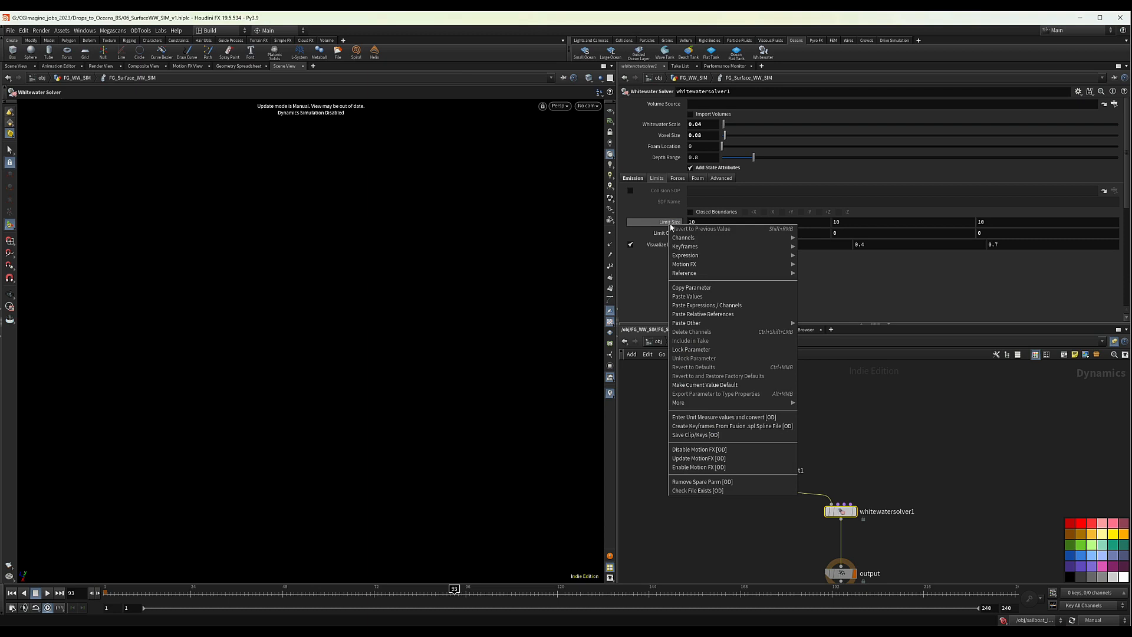
left_click(705, 315)
left_click(705, 314)
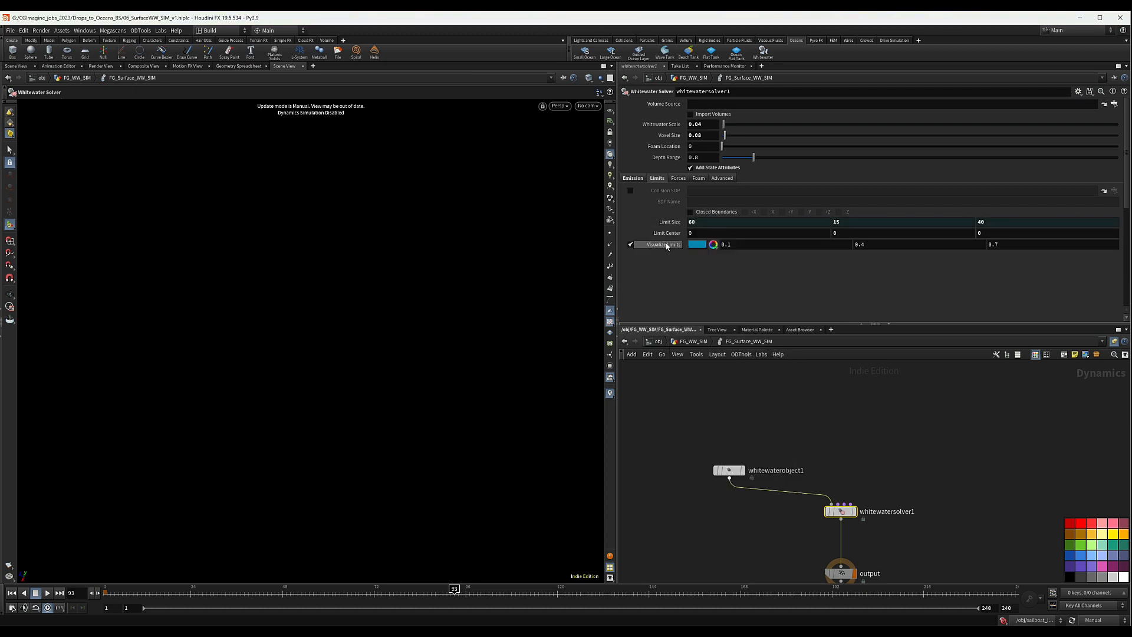
Step: Set the Y value of the Whitewater Solver's Limit Center to 4.95
left_click_drag(851, 237, 808, 237)
type("4")
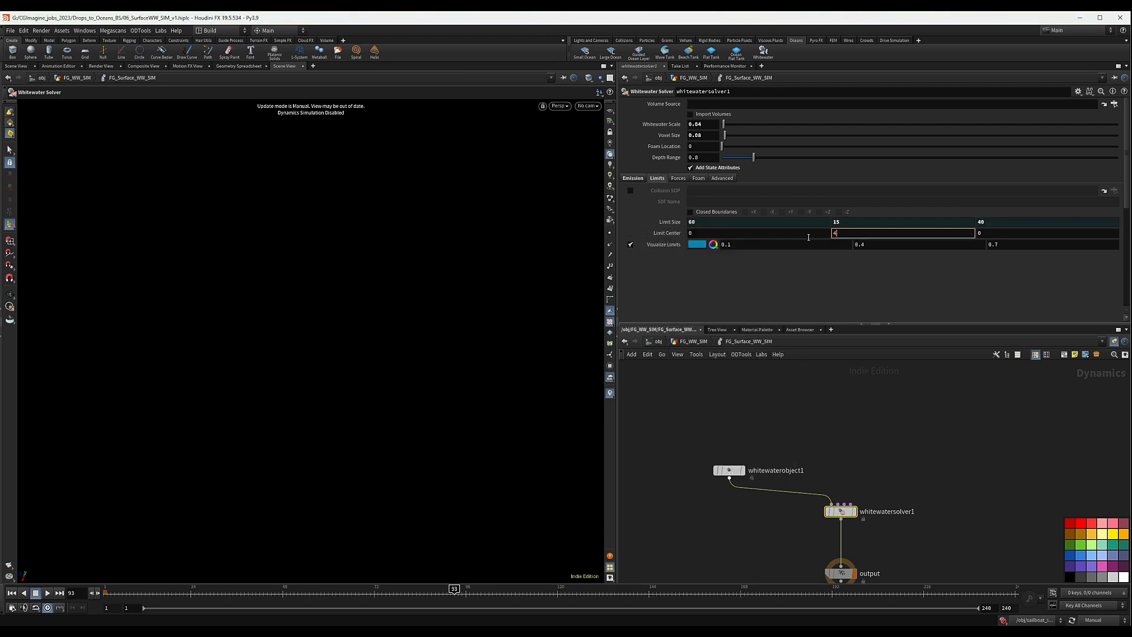
type(".95")
key("Return")
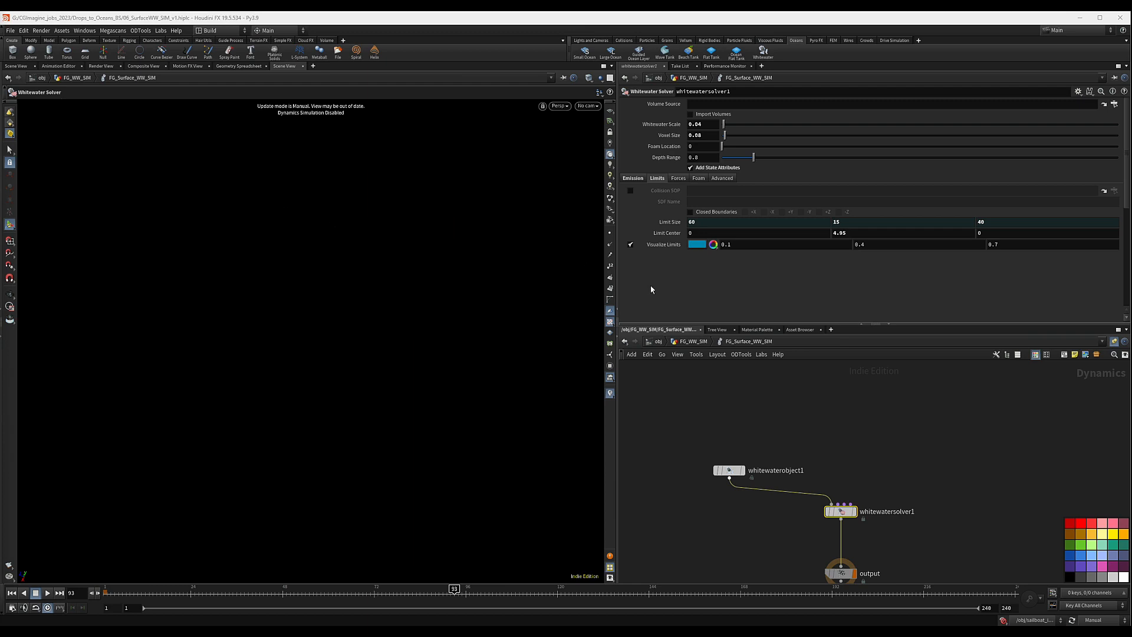
Step: Set the Base Advection Strength in the Whitewater Solver's forces to 8
left_click(675, 178)
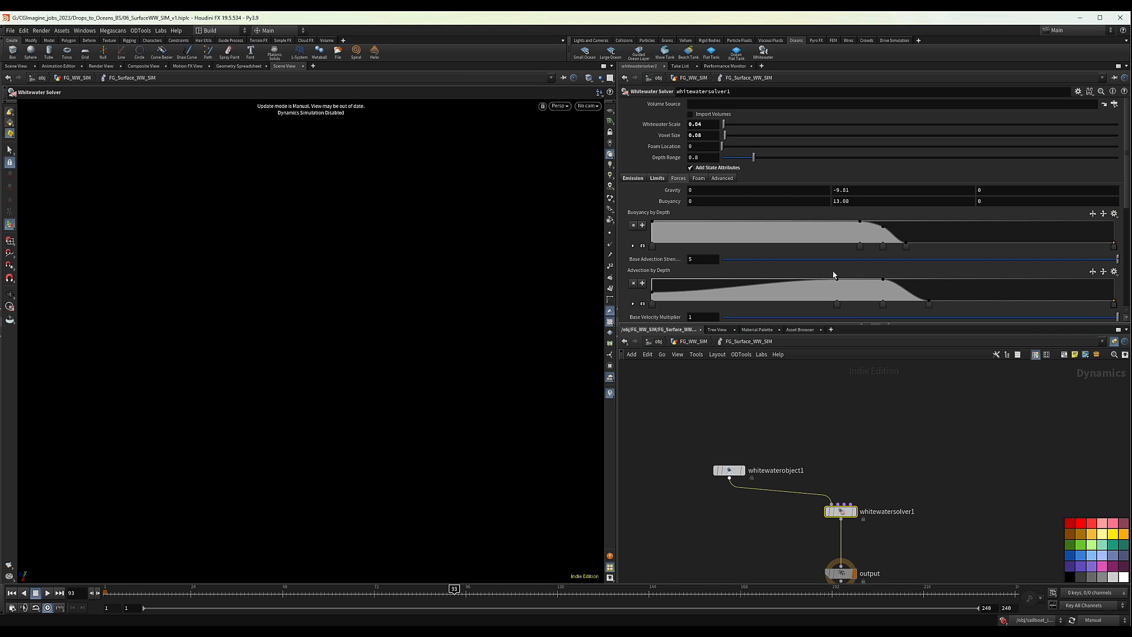
left_click(701, 260)
key("Return")
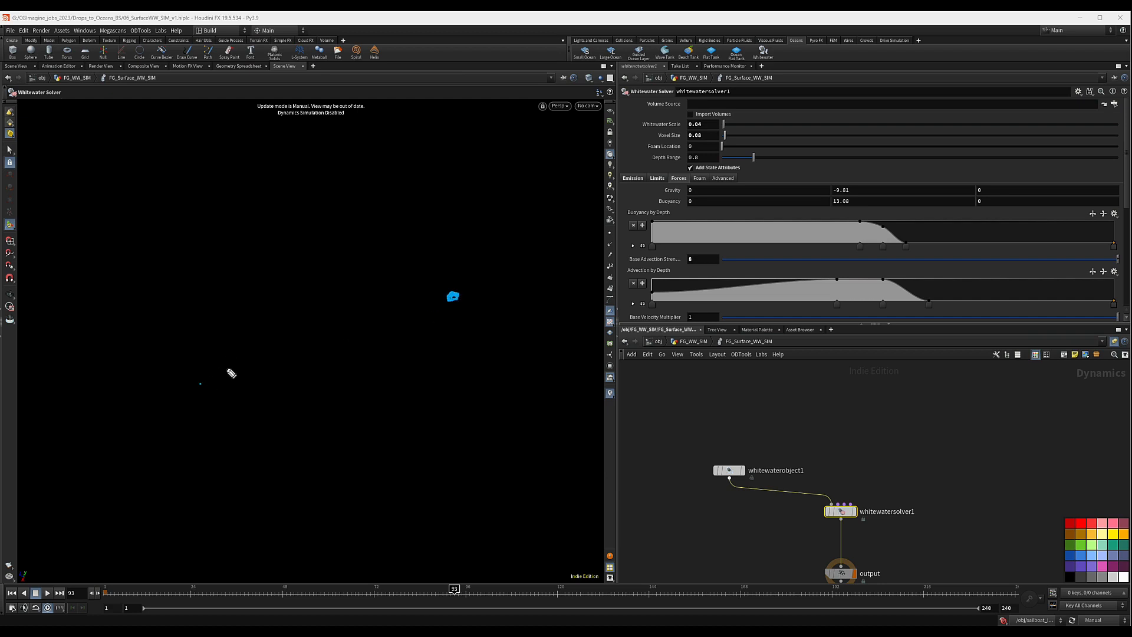
mouse_move(200, 383)
left_mouse_down()
mouse_move(388, 367)
mouse_move(530, 383)
mouse_move(517, 369)
mouse_move(392, 364)
mouse_move(423, 358)
mouse_move(463, 372)
left_mouse_up()
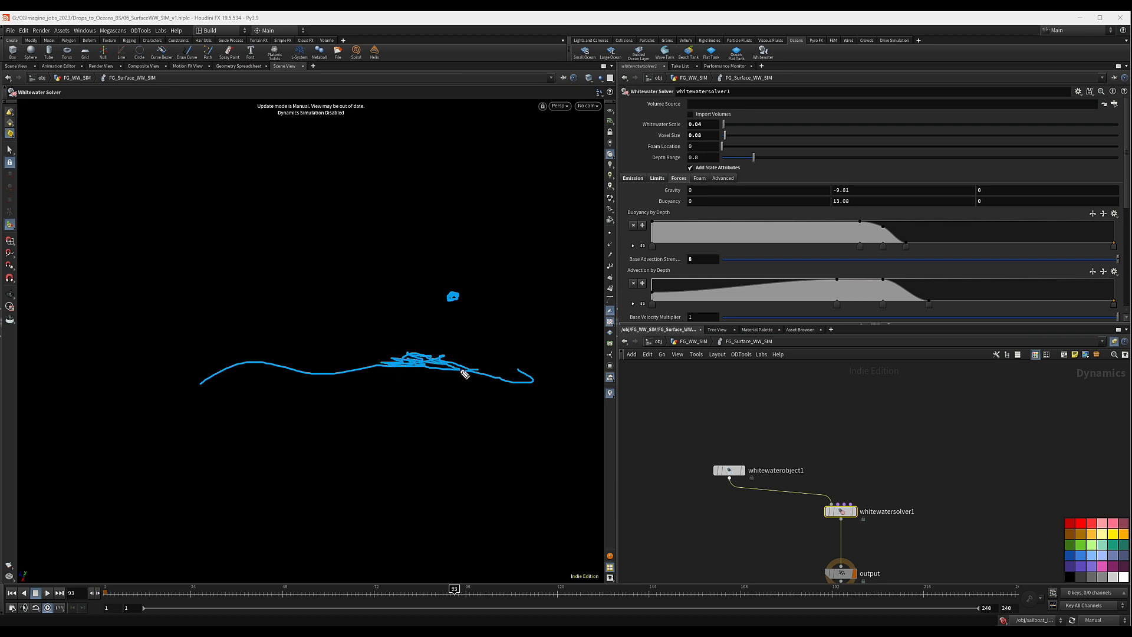
left_click_drag(455, 303, 451, 300)
mouse_move(291, 239)
left_mouse_down()
mouse_move(342, 228)
mouse_move(350, 250)
mouse_move(329, 255)
left_mouse_up()
key("Escape")
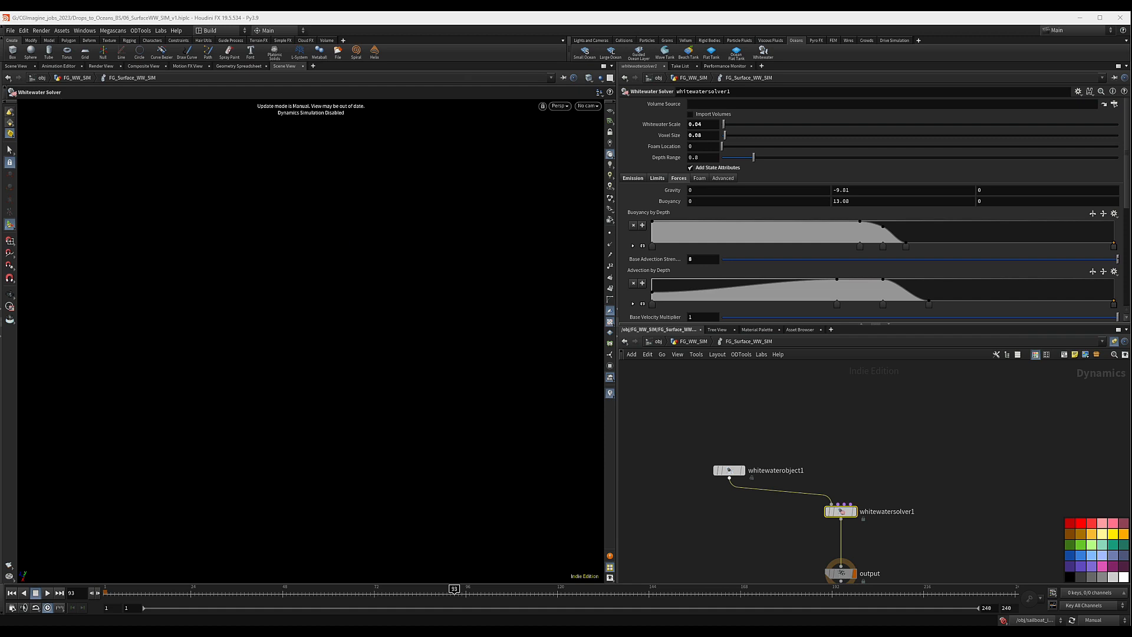
Step: In the solver's foam clumping settings, set the Constraint Stiffness to 3 and enable Variable Stiffness
left_click(699, 178)
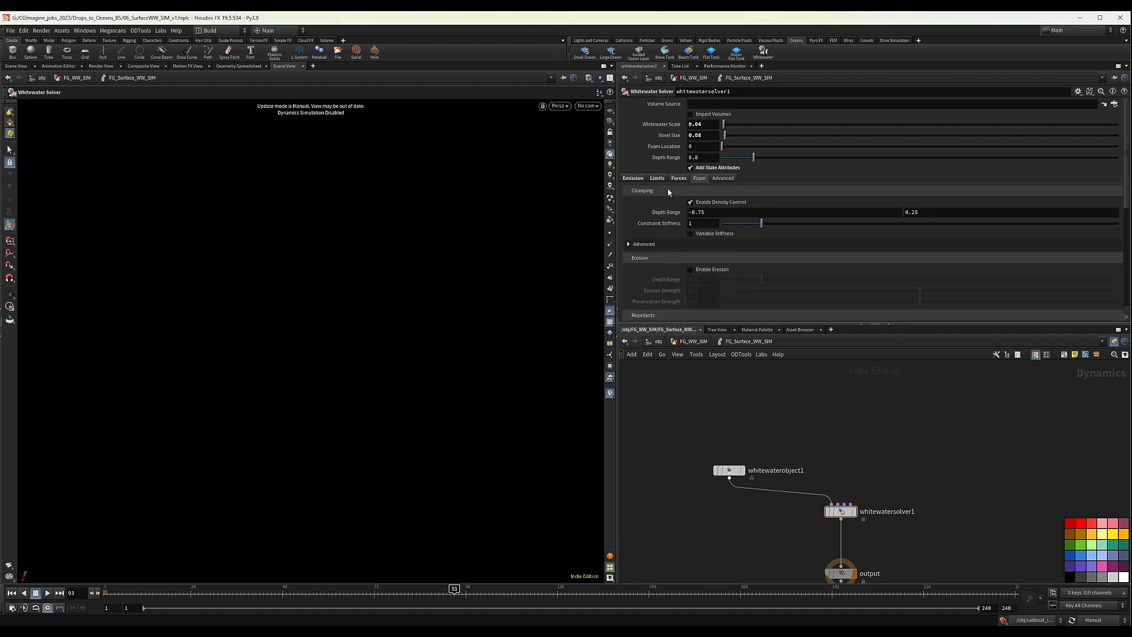
scroll(669, 195, "down", 2)
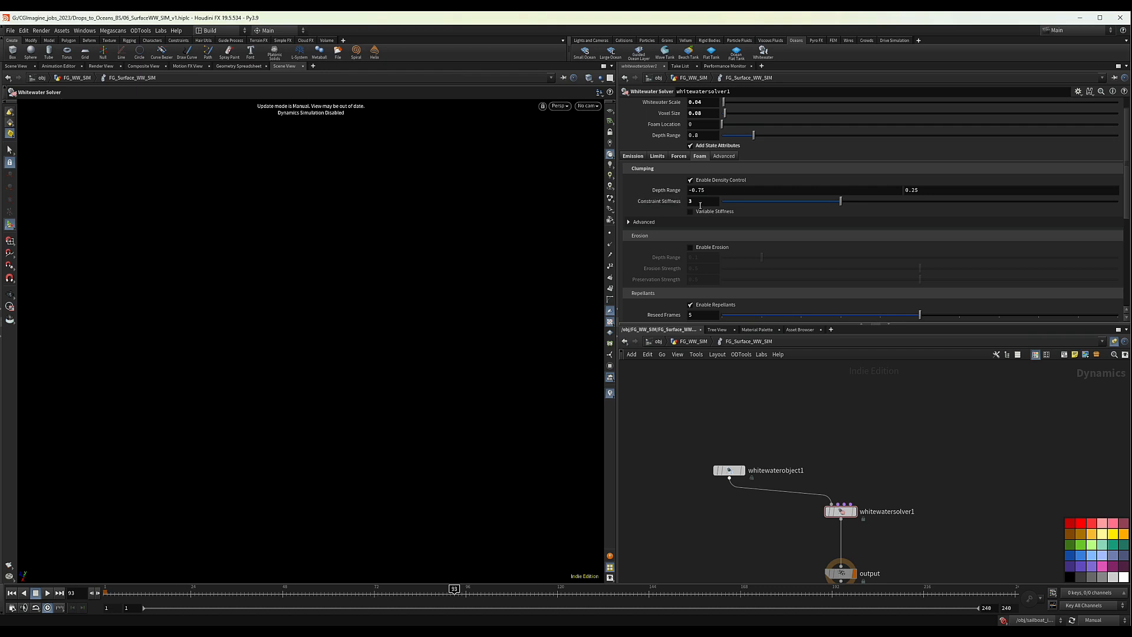
left_click(691, 211)
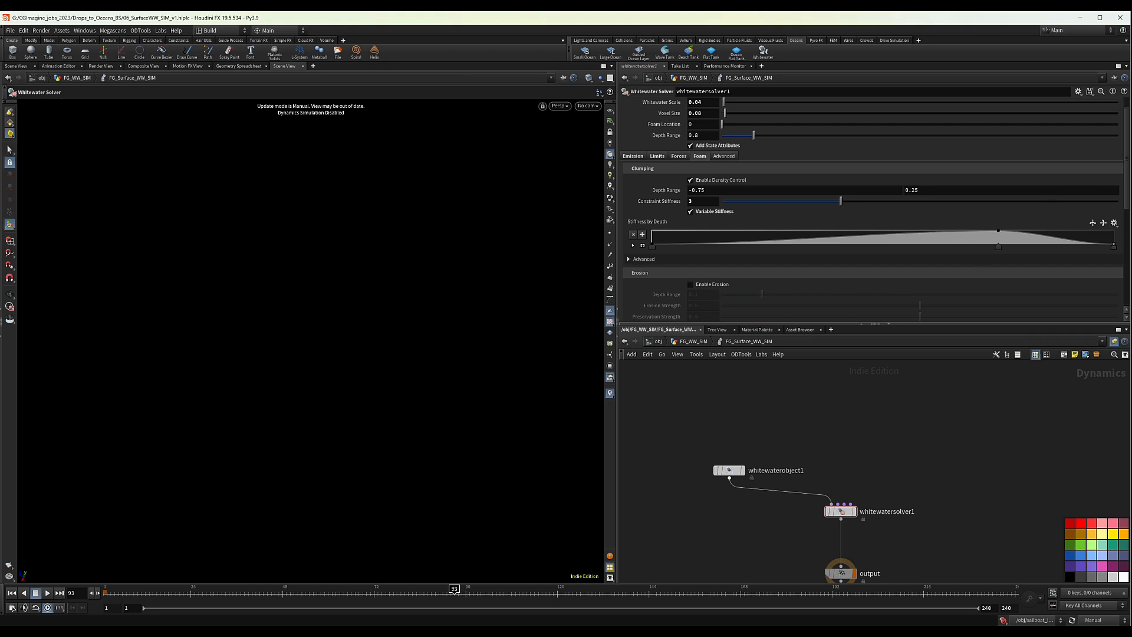
Step: Enable foam Erosion with an Erosion Strength of 0.25 and a Preservation Strength of 0.7
scroll(684, 254, "down", 2)
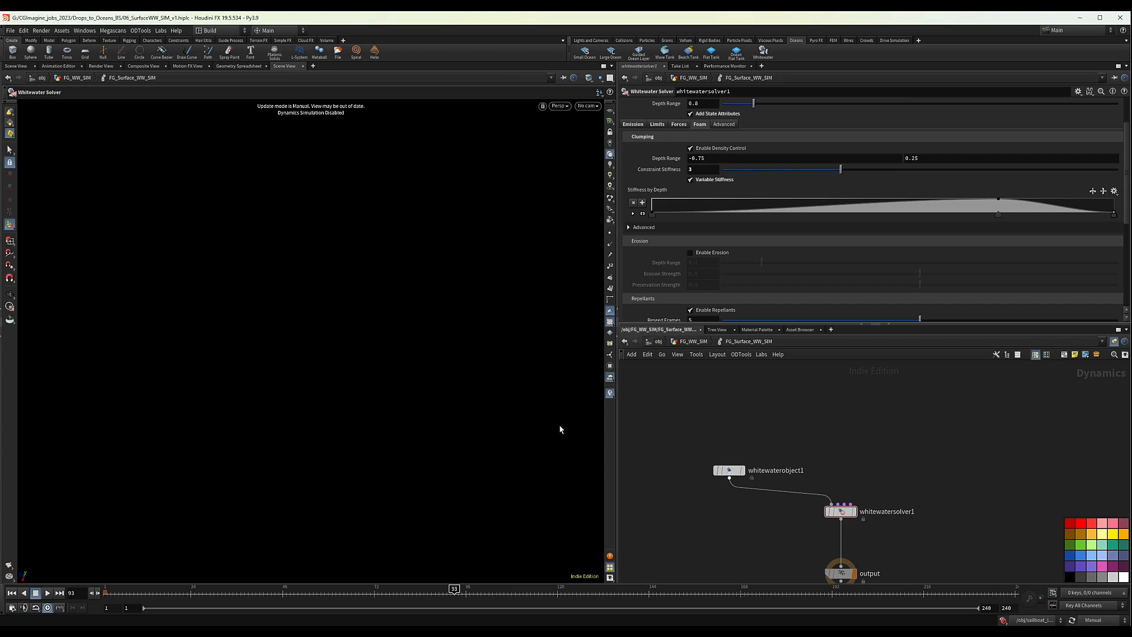
left_click(691, 253)
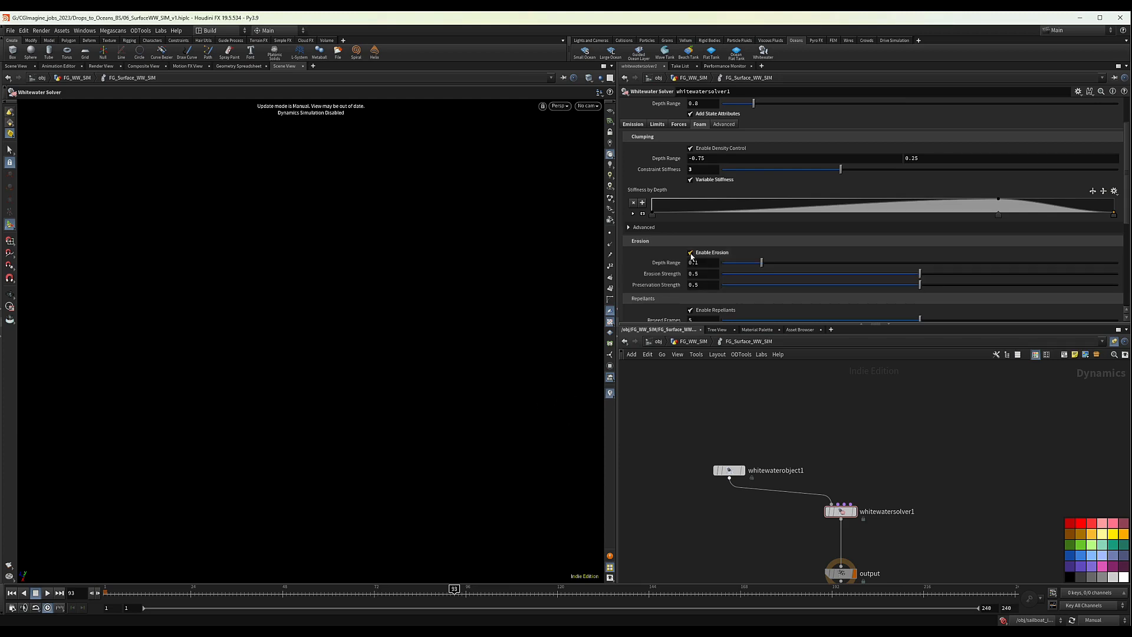
left_click_drag(699, 275, 694, 276)
key("Return")
left_click_drag(704, 289, 695, 285)
key("Return")
scroll(730, 254, "down", 3)
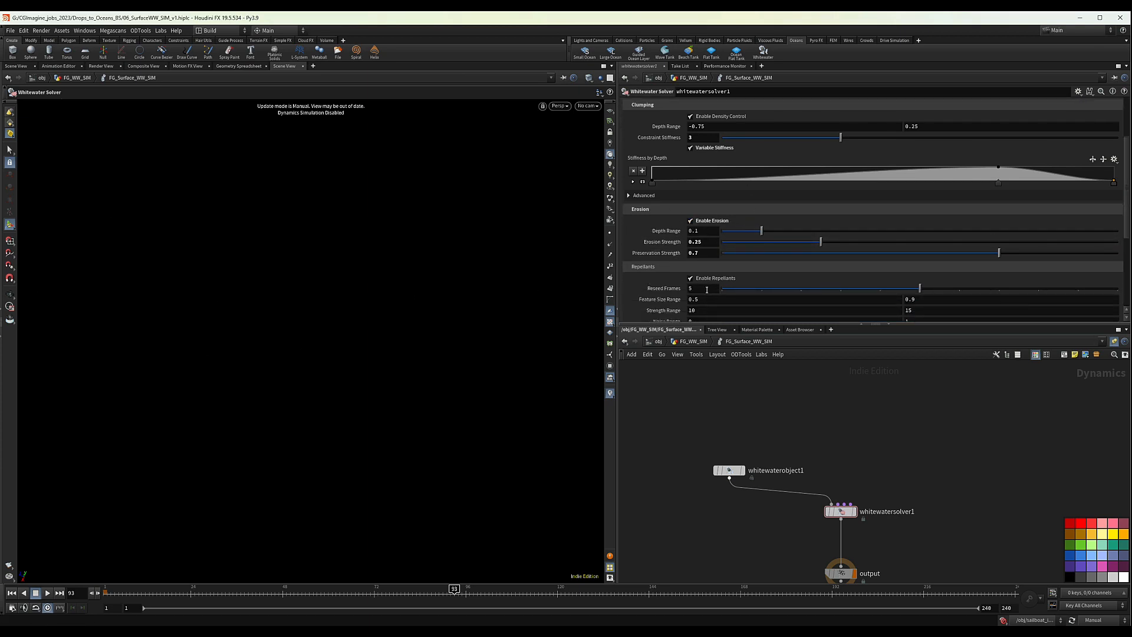
scroll(693, 207, "down", 2)
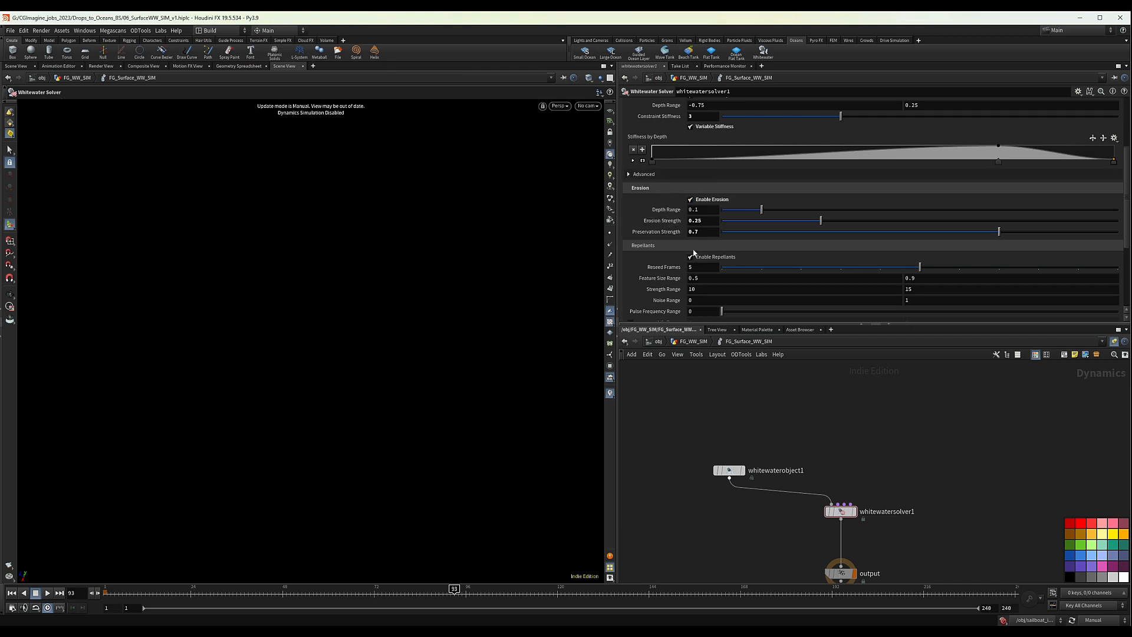
scroll(661, 280, "down", 2)
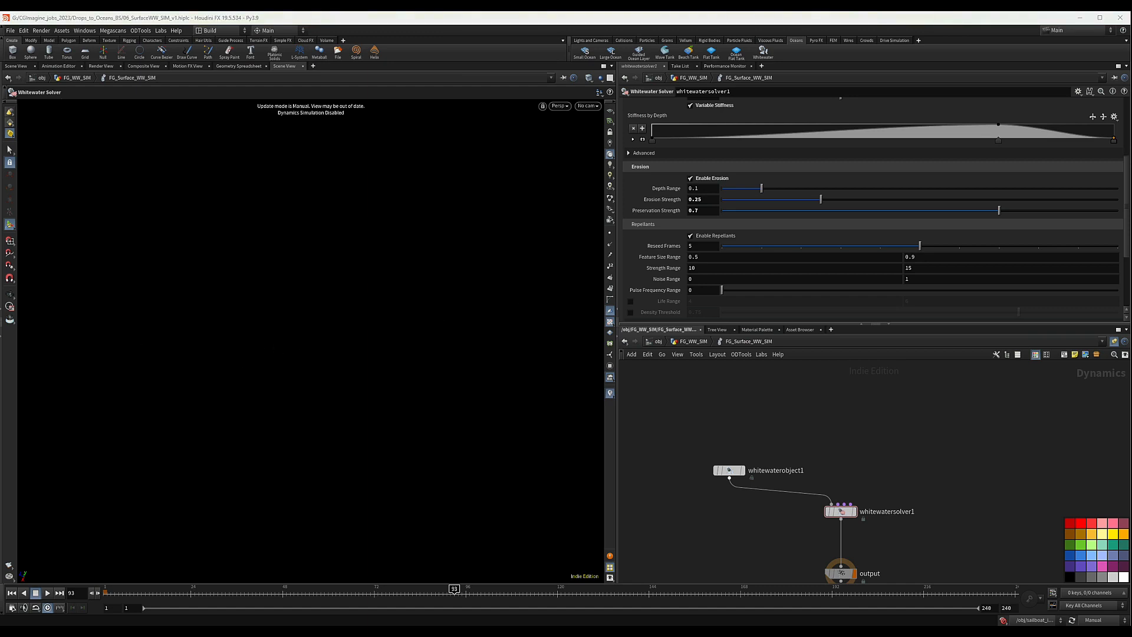
mouse_move(263, 321)
left_mouse_down()
mouse_move(233, 341)
mouse_move(267, 329)
mouse_move(286, 304)
mouse_move(301, 316)
mouse_move(277, 328)
mouse_move(257, 289)
mouse_move(236, 321)
mouse_move(196, 285)
mouse_move(217, 321)
mouse_move(225, 277)
mouse_move(223, 292)
mouse_move(214, 284)
mouse_move(234, 318)
mouse_move(231, 292)
mouse_move(259, 287)
mouse_move(268, 308)
mouse_move(246, 312)
mouse_move(241, 291)
mouse_move(277, 314)
mouse_move(267, 313)
mouse_move(287, 304)
mouse_move(300, 323)
mouse_move(252, 332)
mouse_move(251, 303)
left_mouse_up()
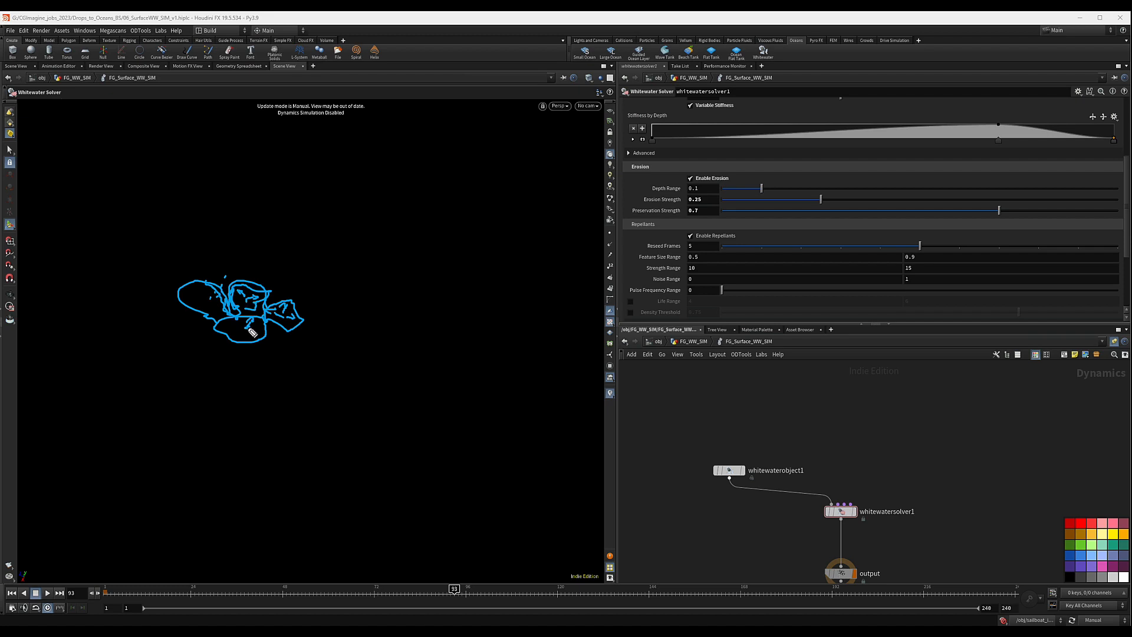
mouse_move(252, 333)
left_mouse_down()
mouse_move(242, 317)
mouse_move(262, 314)
mouse_move(246, 319)
mouse_move(267, 322)
mouse_move(233, 313)
mouse_move(267, 320)
left_mouse_up()
key("Escape")
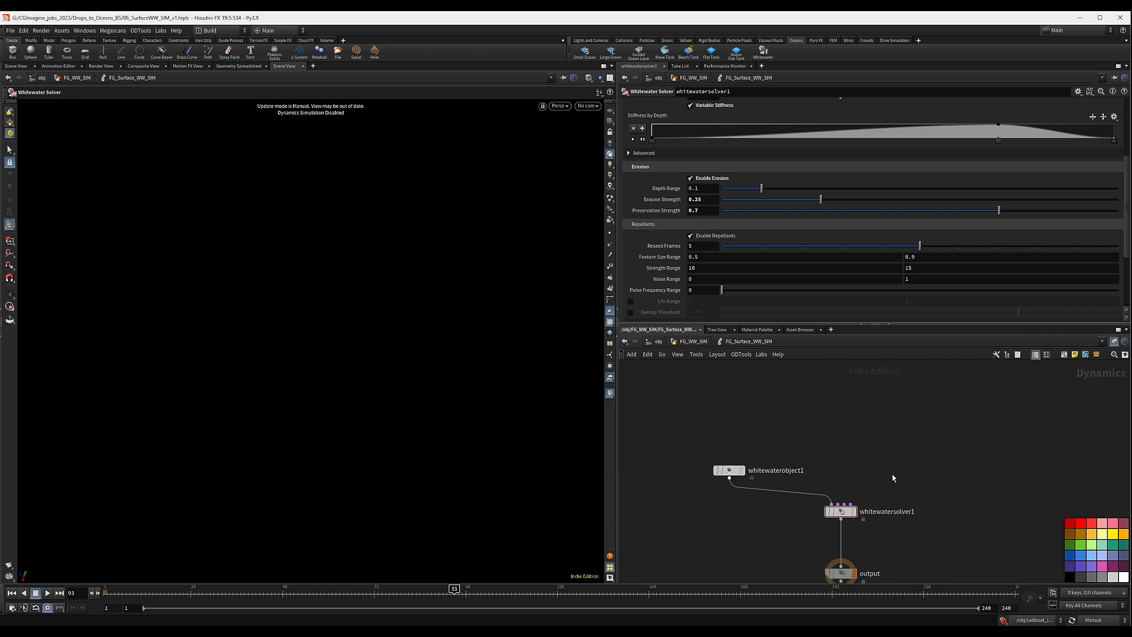
Step: In the Whitewater Solver's foam repellants settings, set the Feature Size Range to 0.1 and 0.6
left_click_drag(892, 474, 816, 533)
double_click(696, 257)
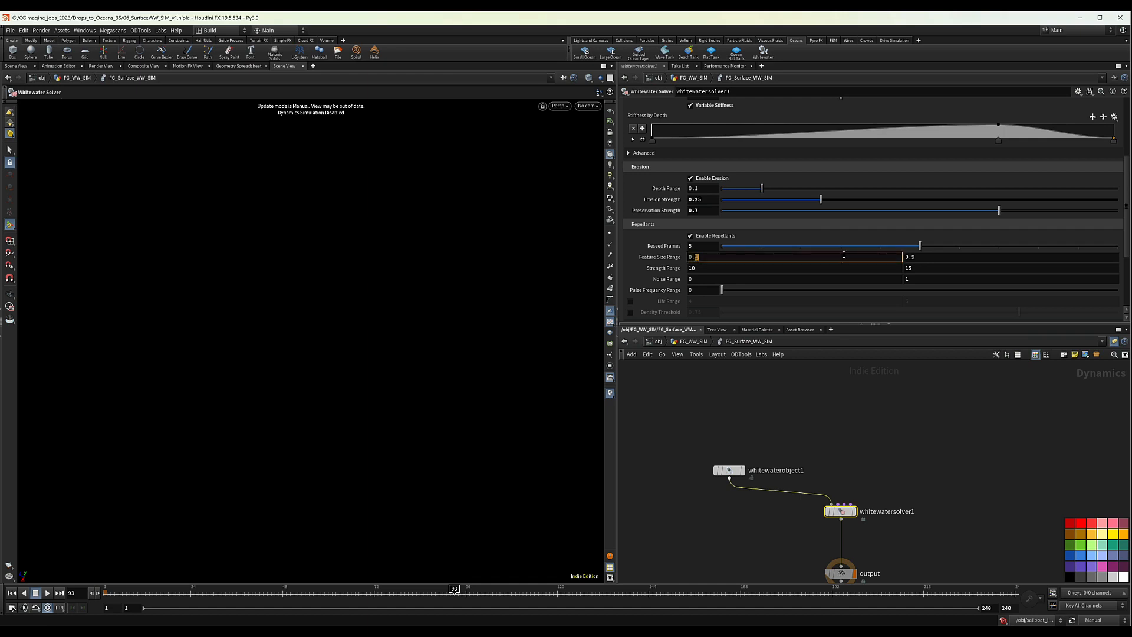
type("1")
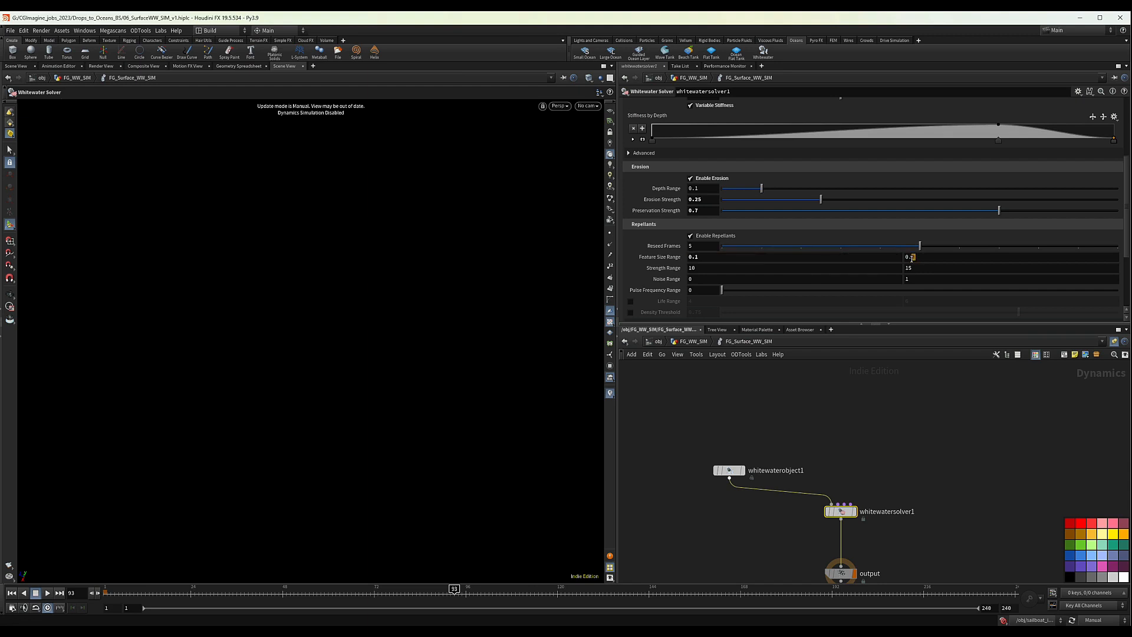
double_click(911, 257)
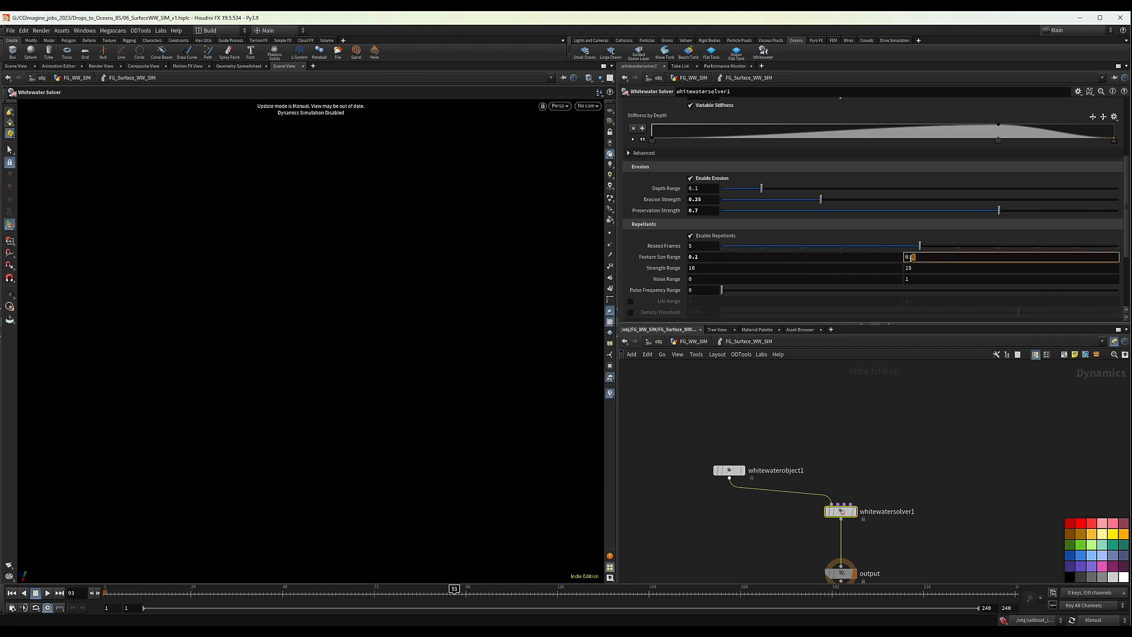
type("6")
key("Return")
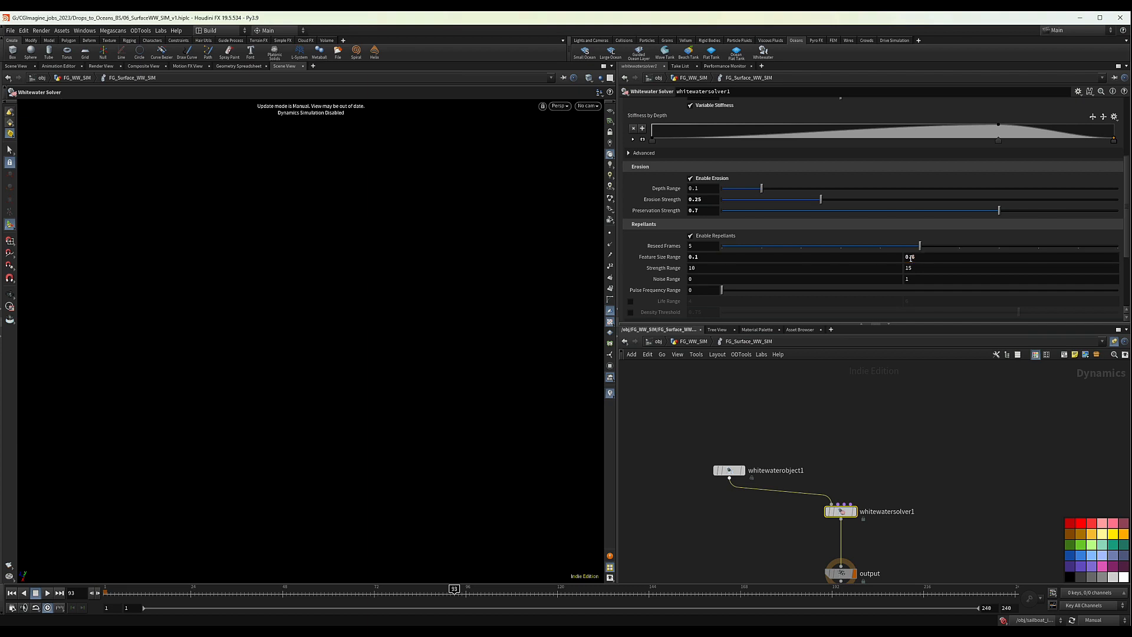
Step: Set the foam repellants' Strength Range to 7 and 14 and the minimum of the Noise Range to 0.3
double_click(710, 267)
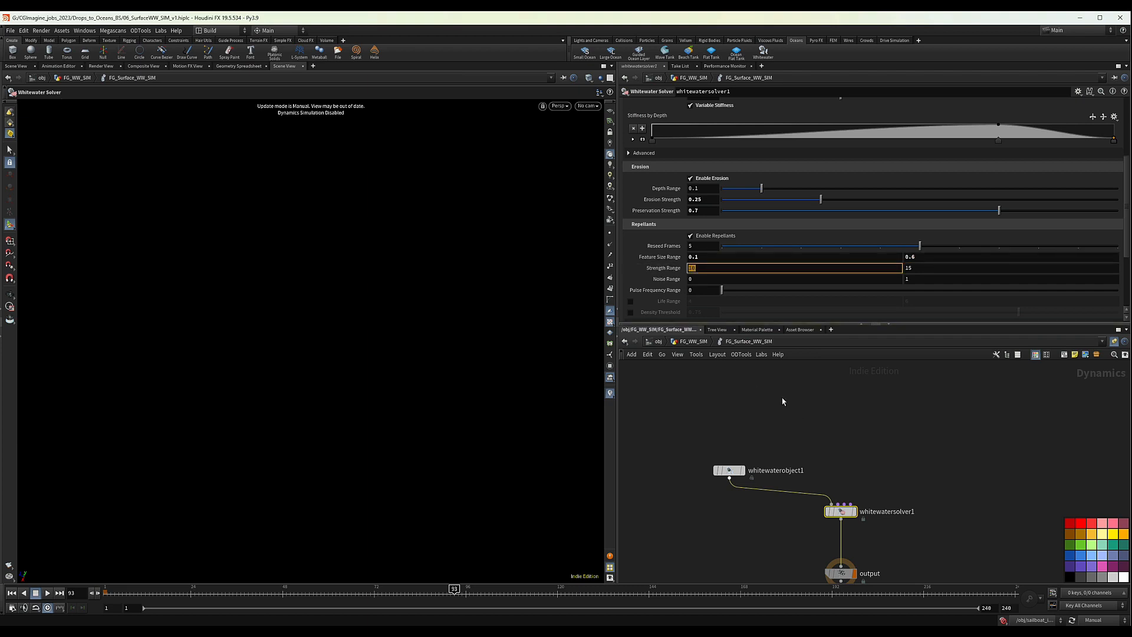
type("7")
key("Tab")
type("14")
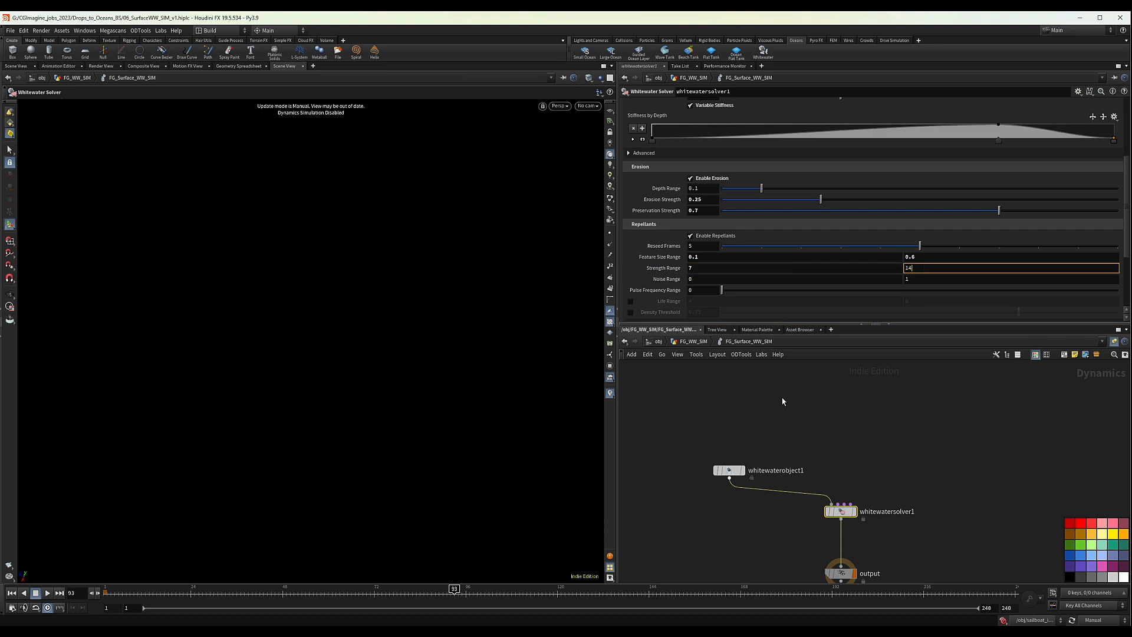
key("Return")
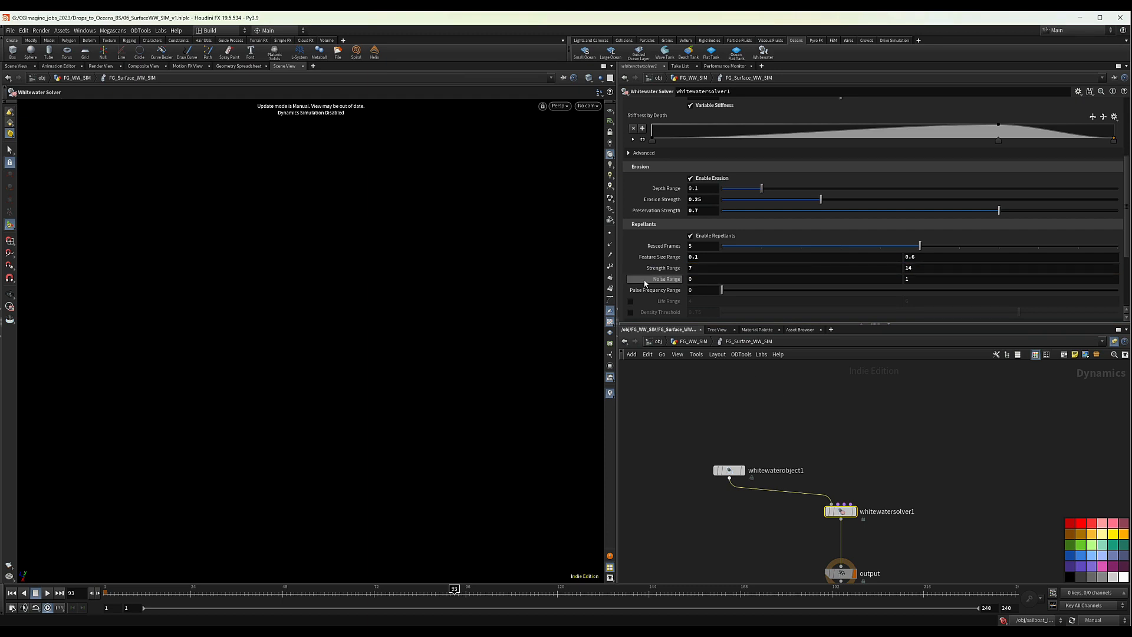
left_click(696, 278)
type(".3")
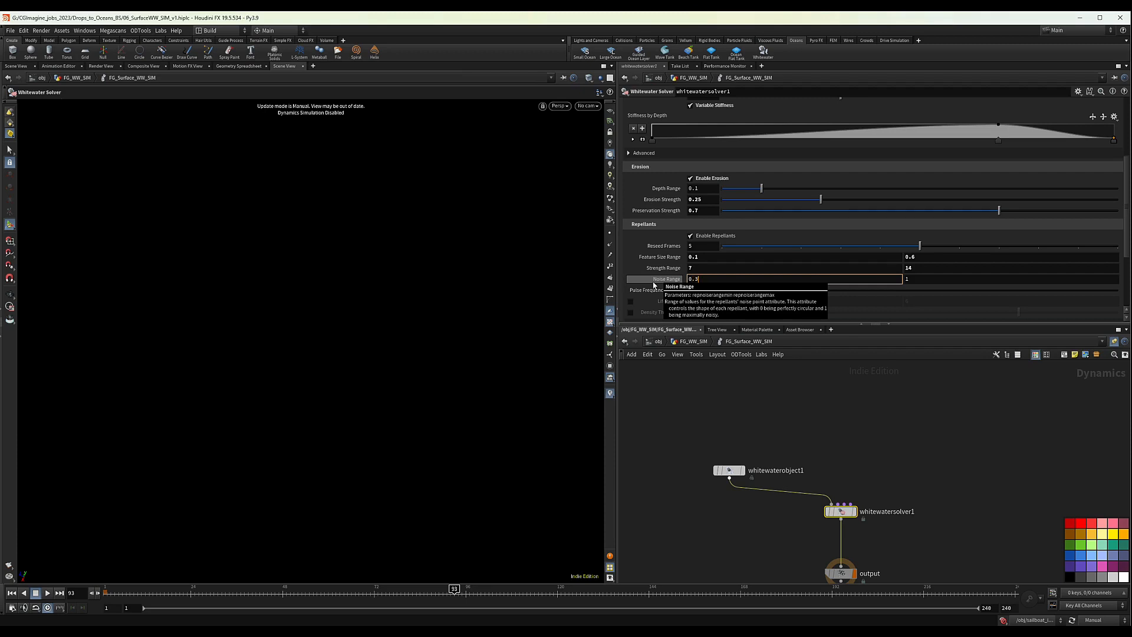
key("Return")
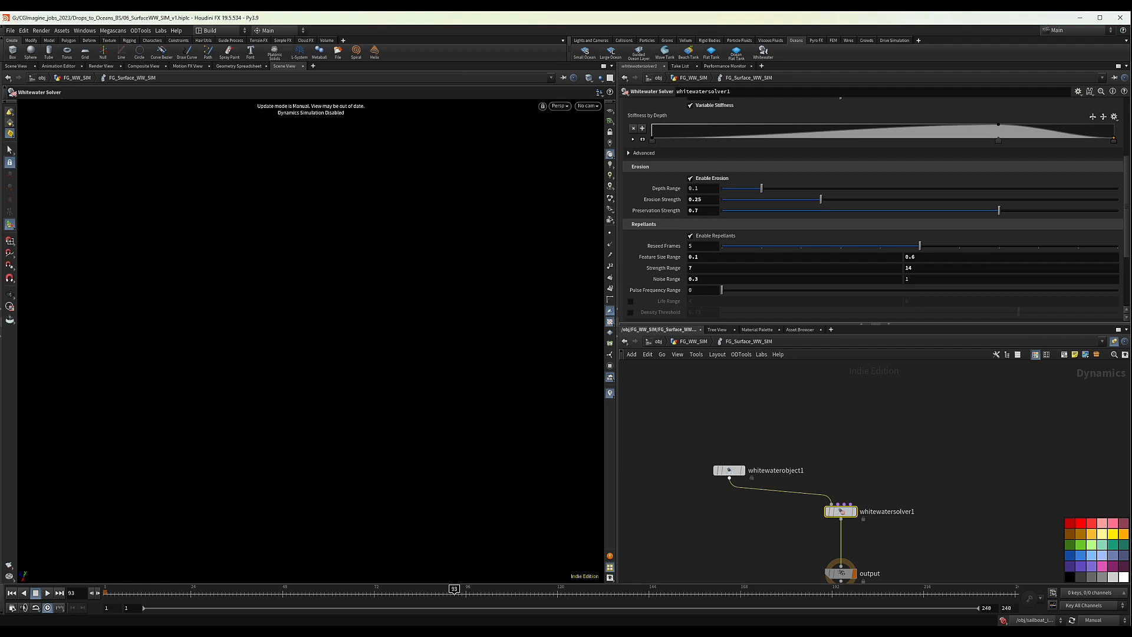
scroll(649, 223, "down", 3)
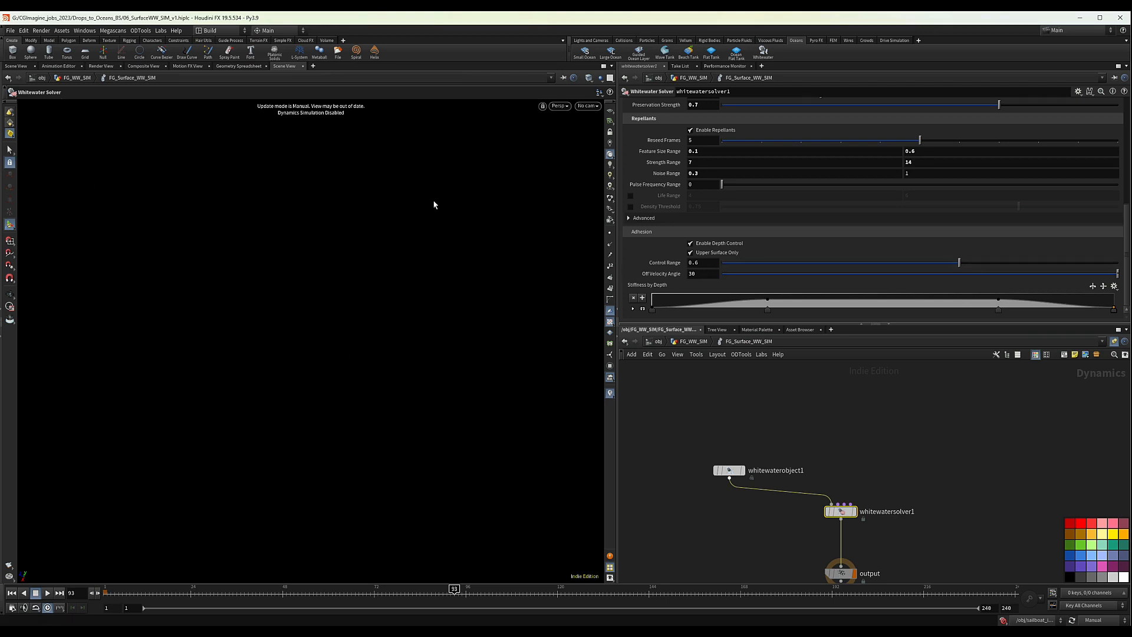
left_click(697, 263)
scroll(663, 210, "up", 4)
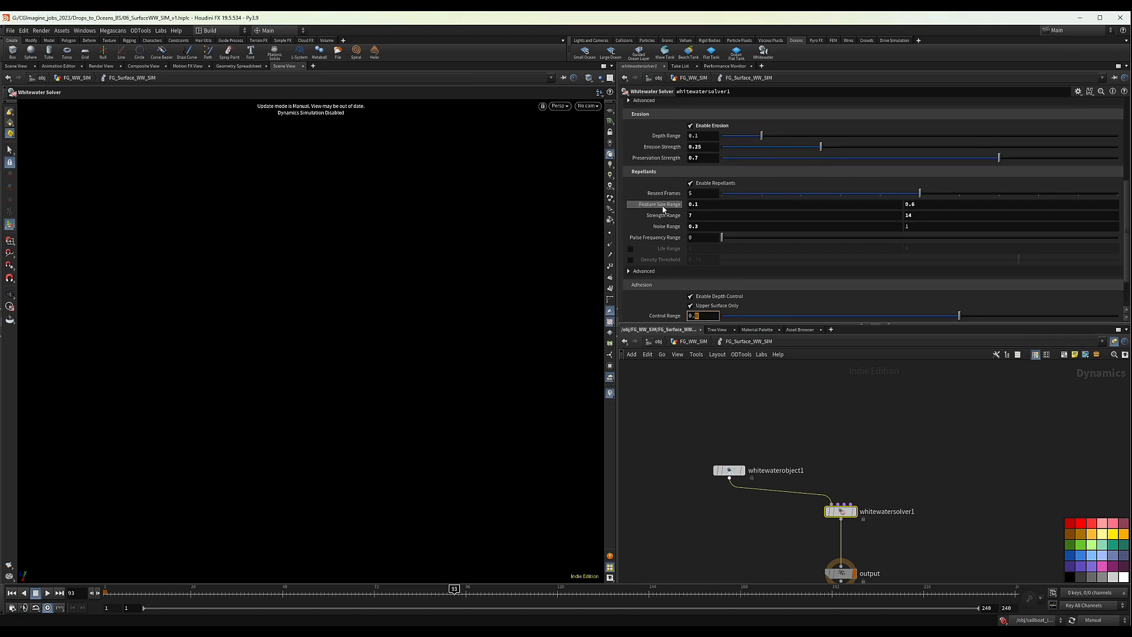
scroll(665, 210, "up", 3)
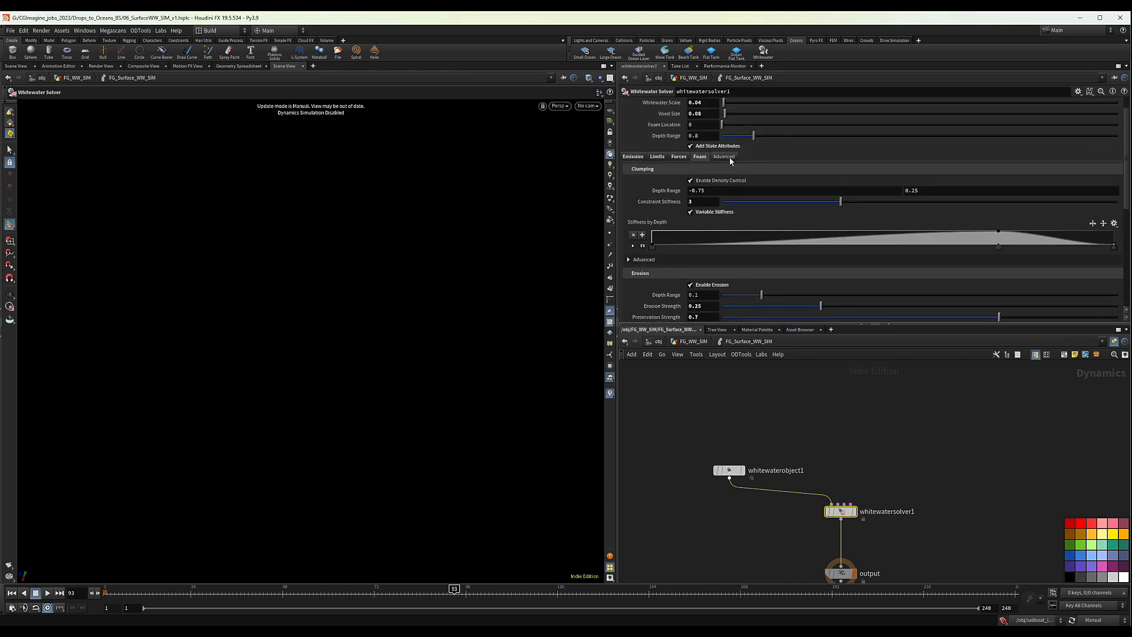
scroll(644, 162, "up", 1)
scroll(743, 144, "down", 1)
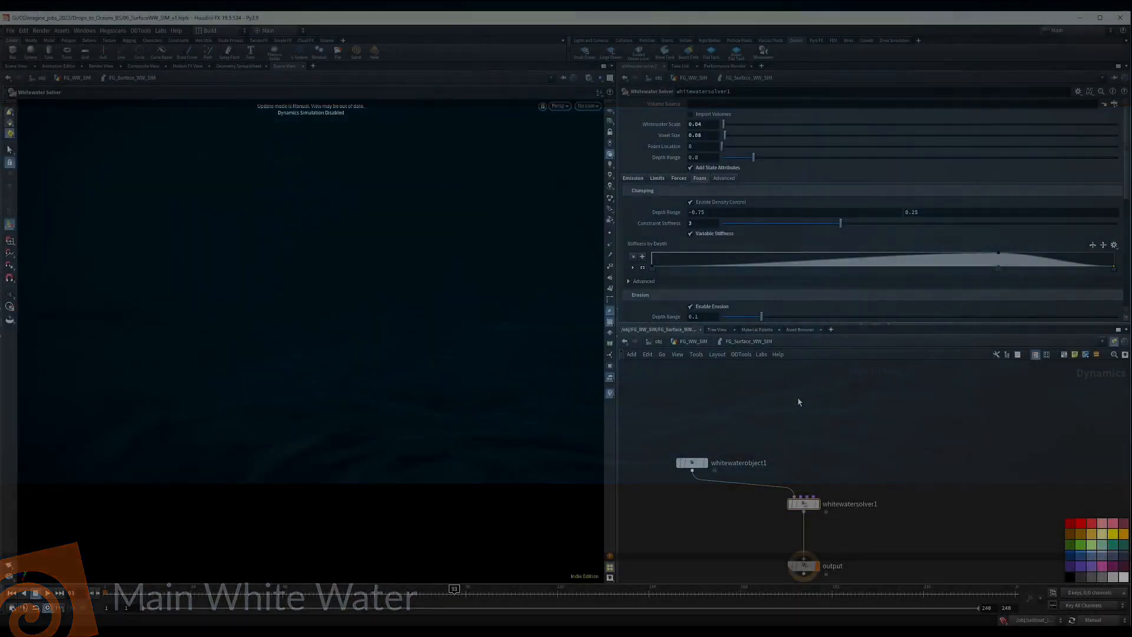
Step: Add a POP Drag node and connect it to the Whitewater Solver's Particle Forces input
key("Tab")
type("popd")
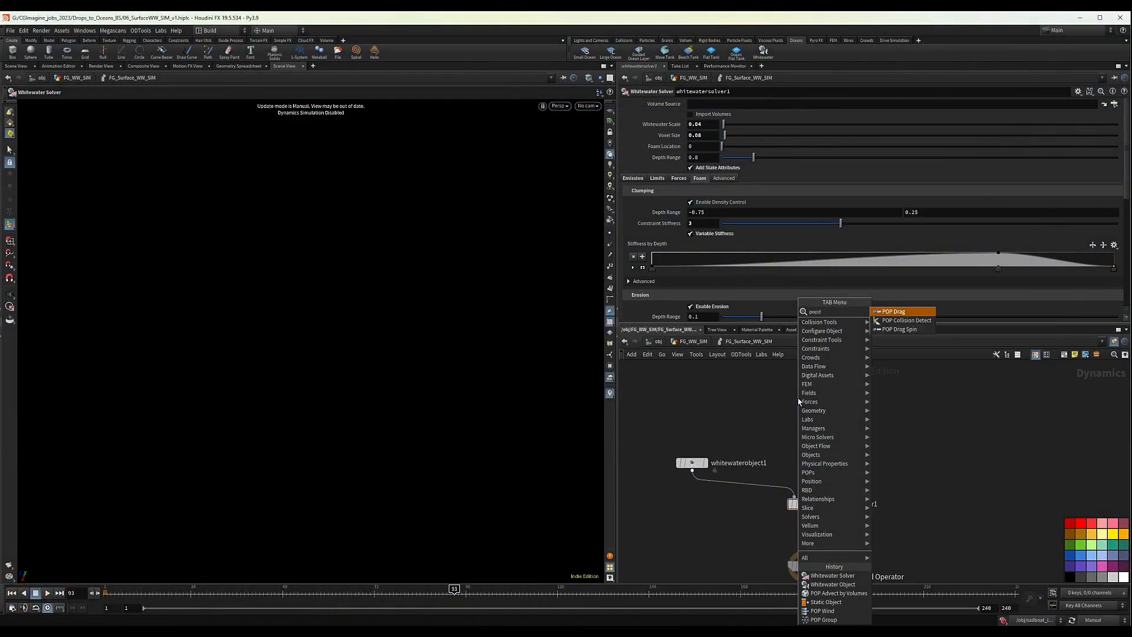
key("Return")
left_click(798, 397)
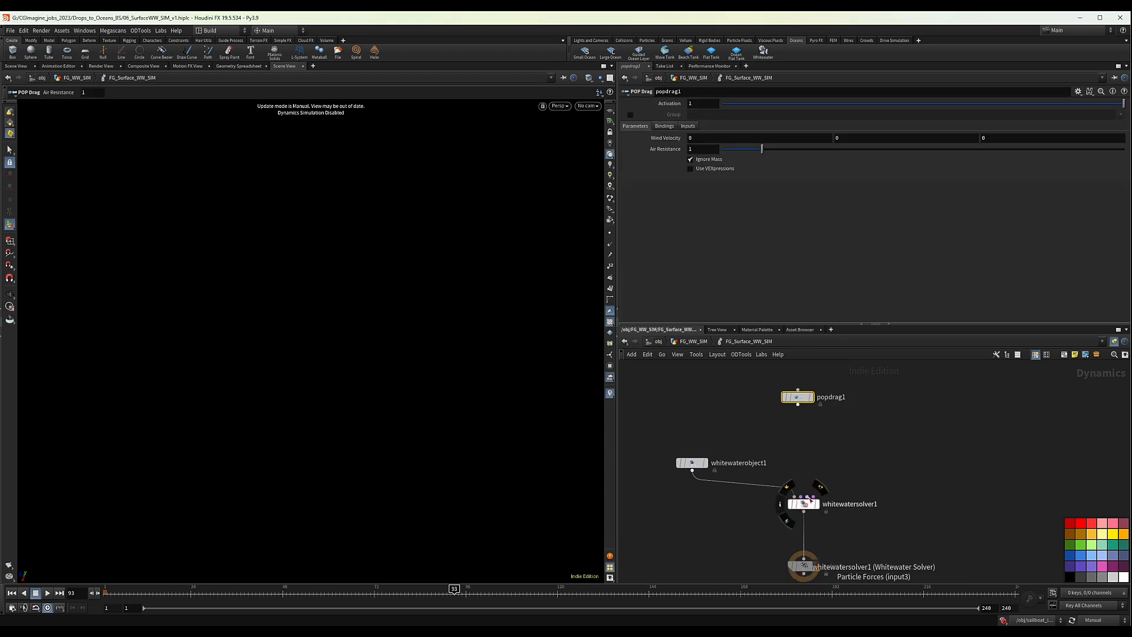
left_click_drag(809, 498, 798, 405)
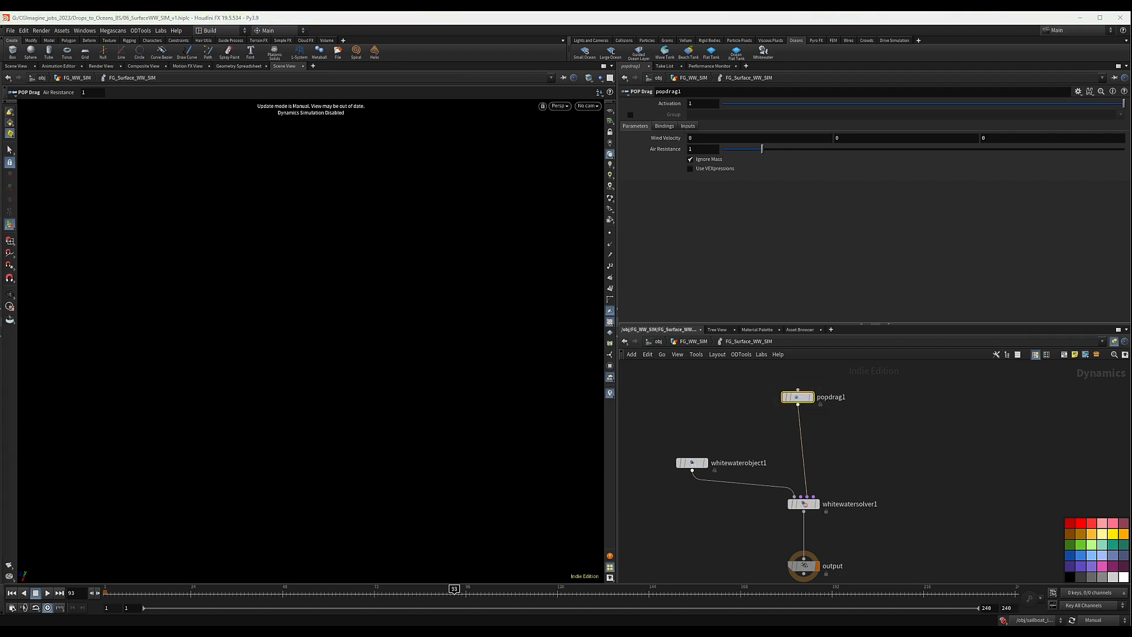
Step: Set the POP Drag node's Air Resistance to 0.01
left_click_drag(705, 148, 671, 152)
type("0.")
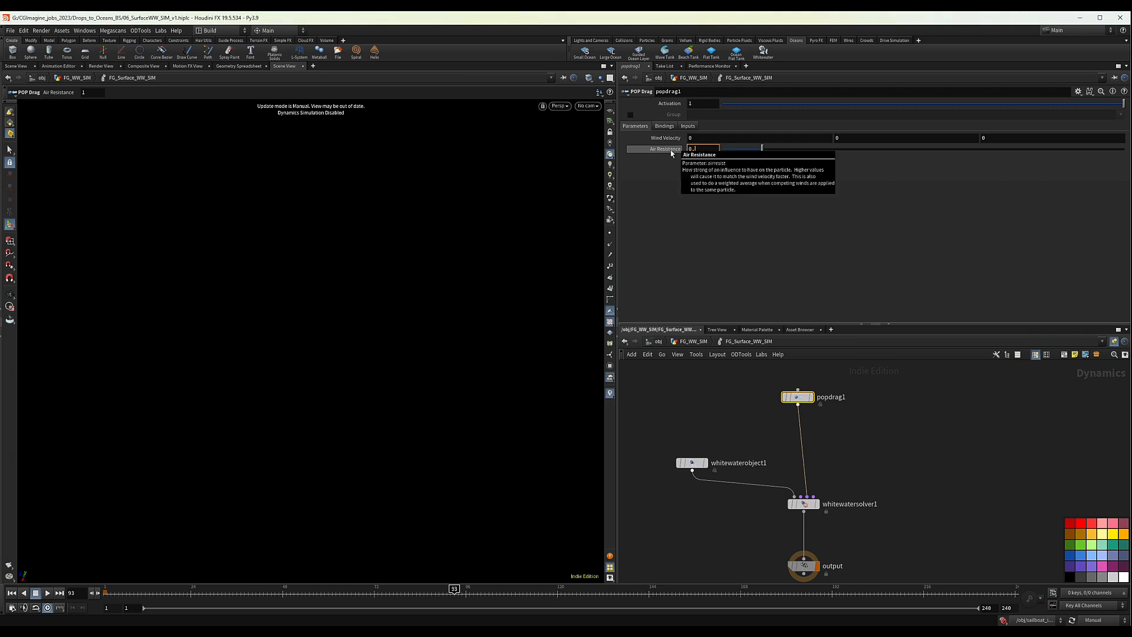
type("01")
key("Return")
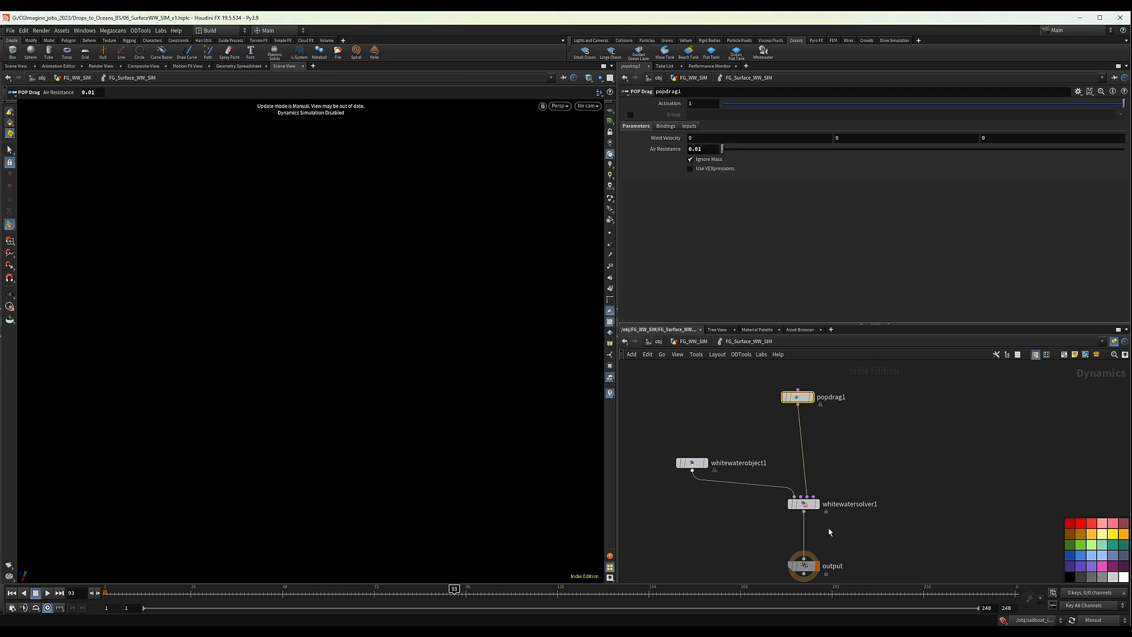
Step: Insert a POP Group node on the connection between popdrag1 and whitewatersolver1, raising popdrag1 slightly to make room
left_click_drag(798, 397, 799, 389)
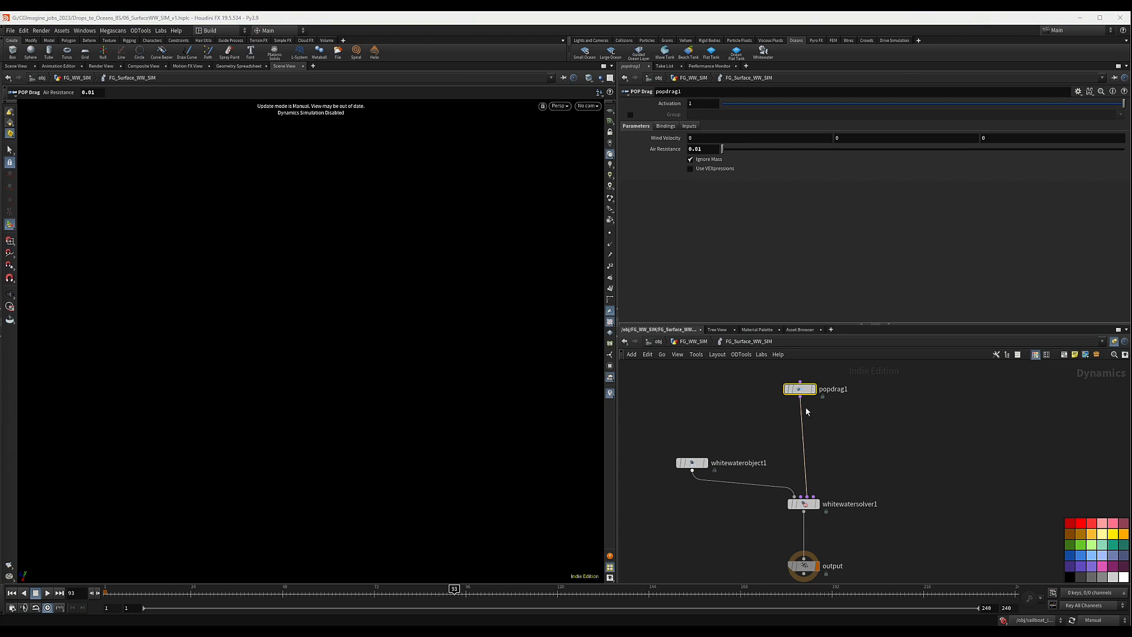
key("Tab")
type("grou")
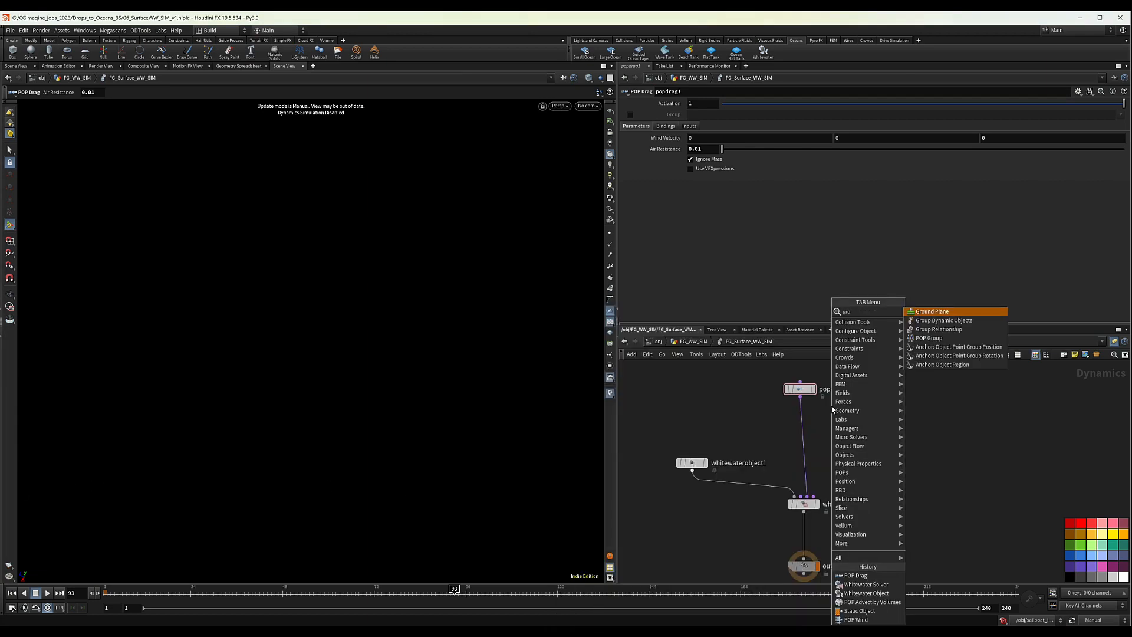
key("Down")
key("Down")
key("Down")
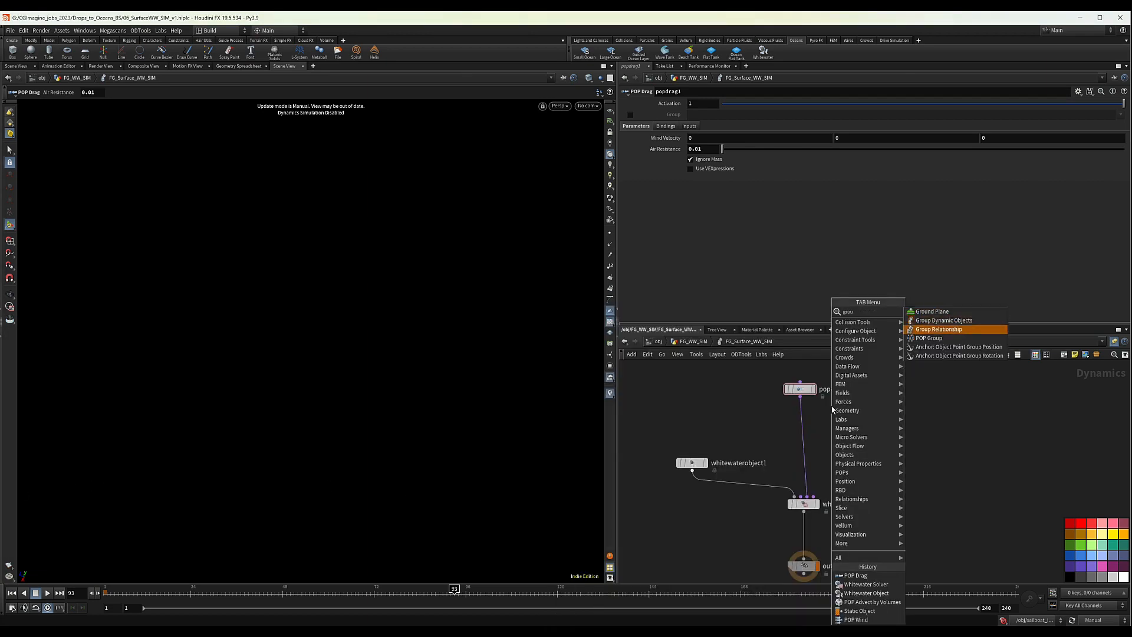
key("Return")
left_click(810, 415)
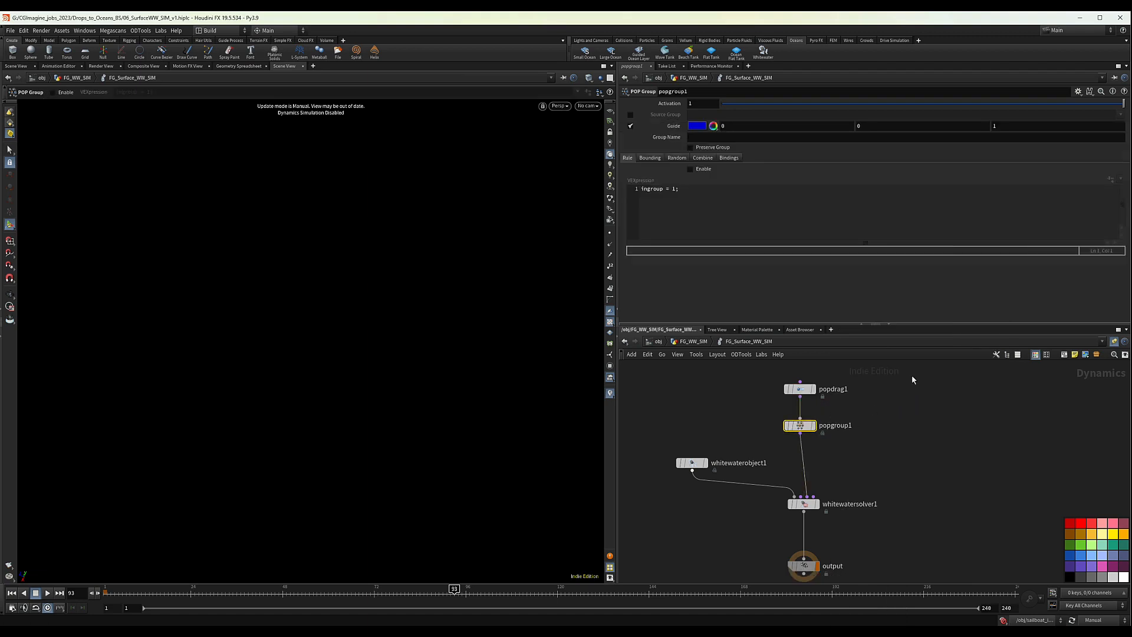
Step: Enable the Source Group on the POP Group node and enter Spray as its value
left_click(630, 115)
left_click(717, 116)
type("S")
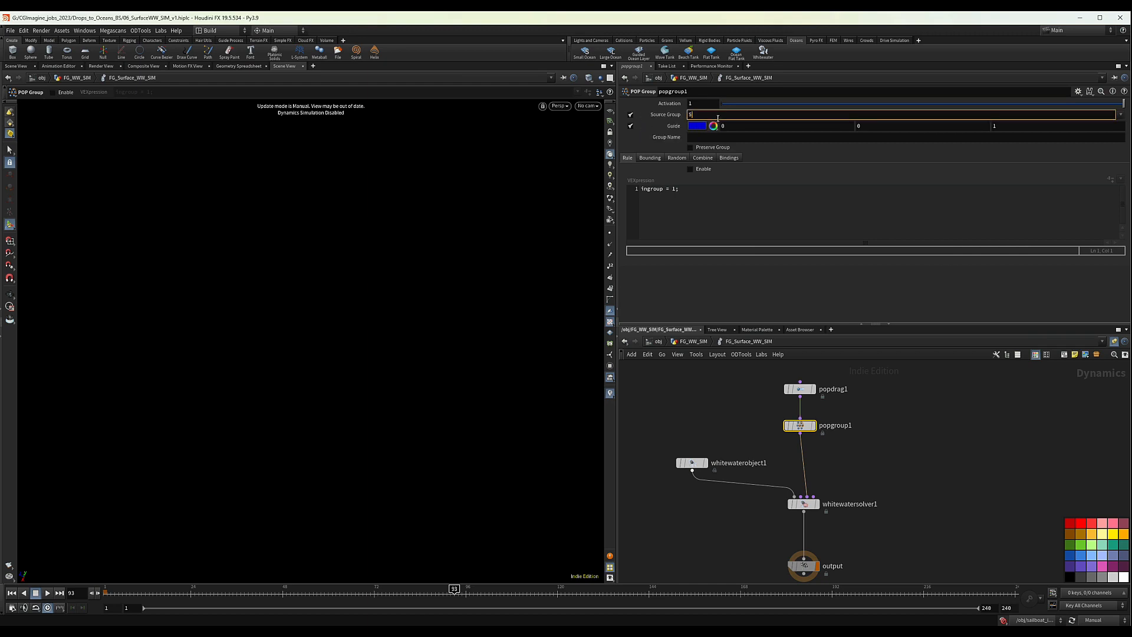
type("pray")
left_click(690, 148)
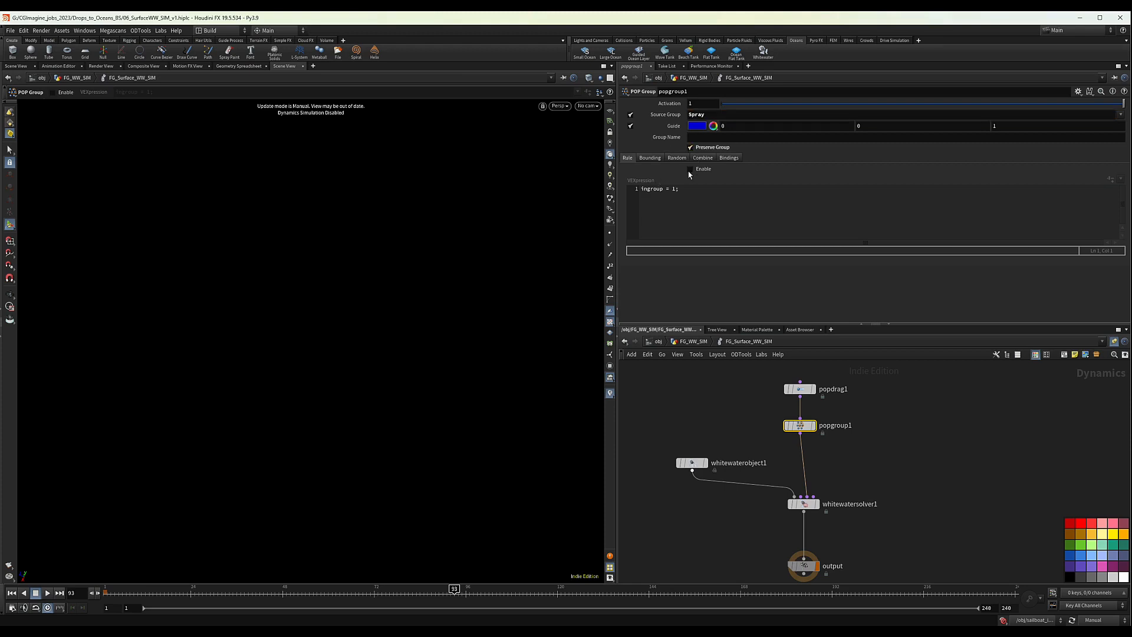
left_click(690, 169)
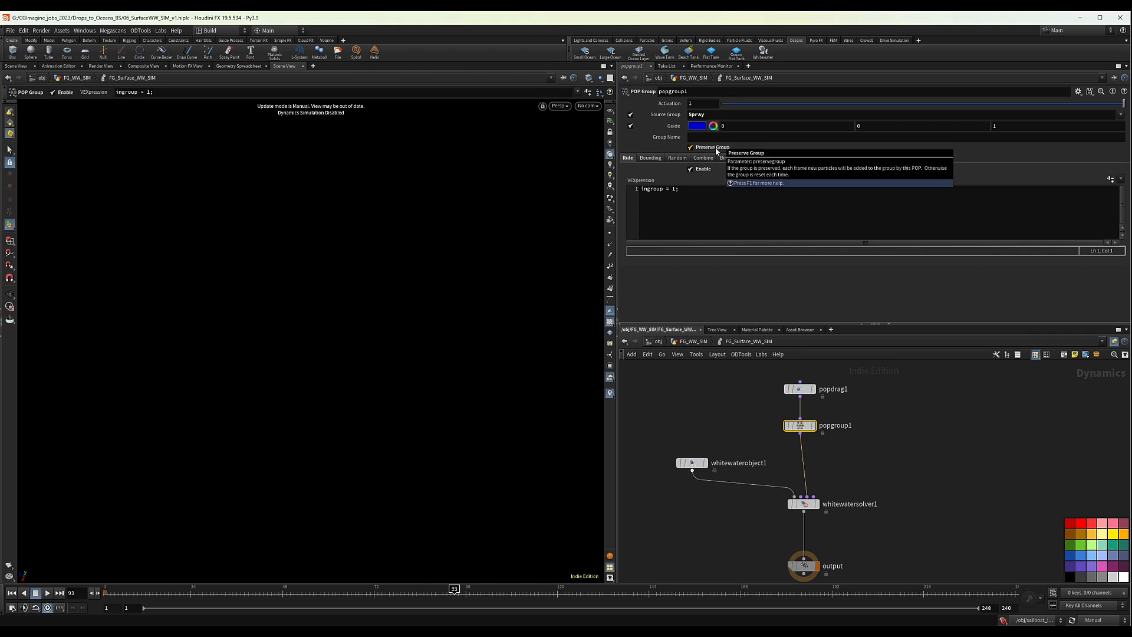
left_click(673, 188)
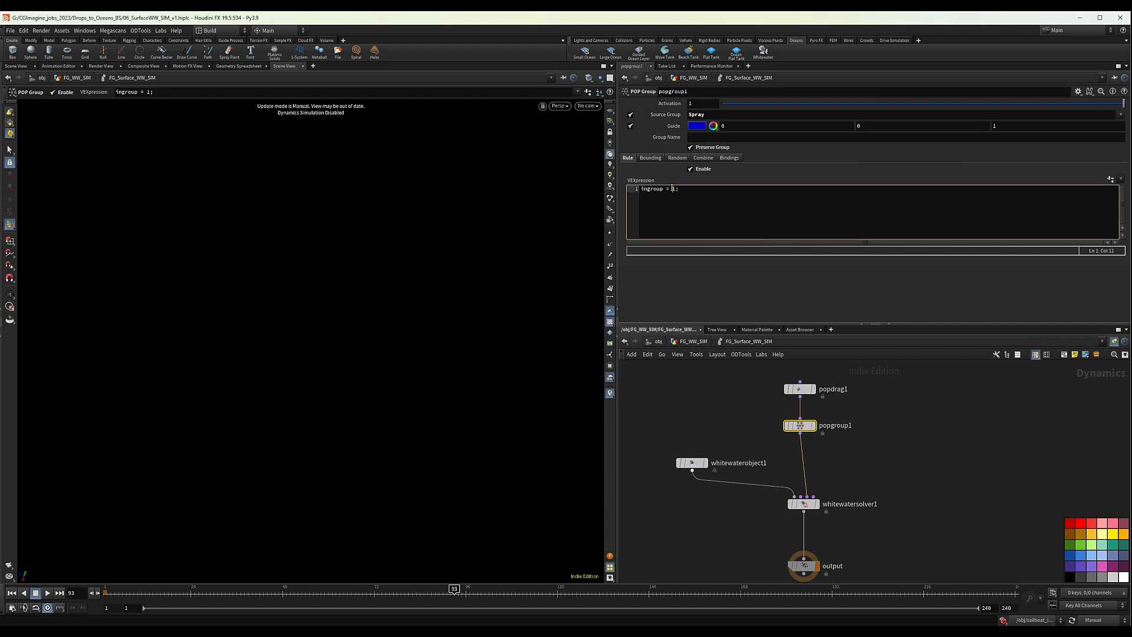
key("Delete")
type("@spray>0.2;")
left_click(702, 189)
key("Delete")
type("15")
Step: Set the POP Group's Group Name to Spray and disable its Source Group
left_click(702, 137)
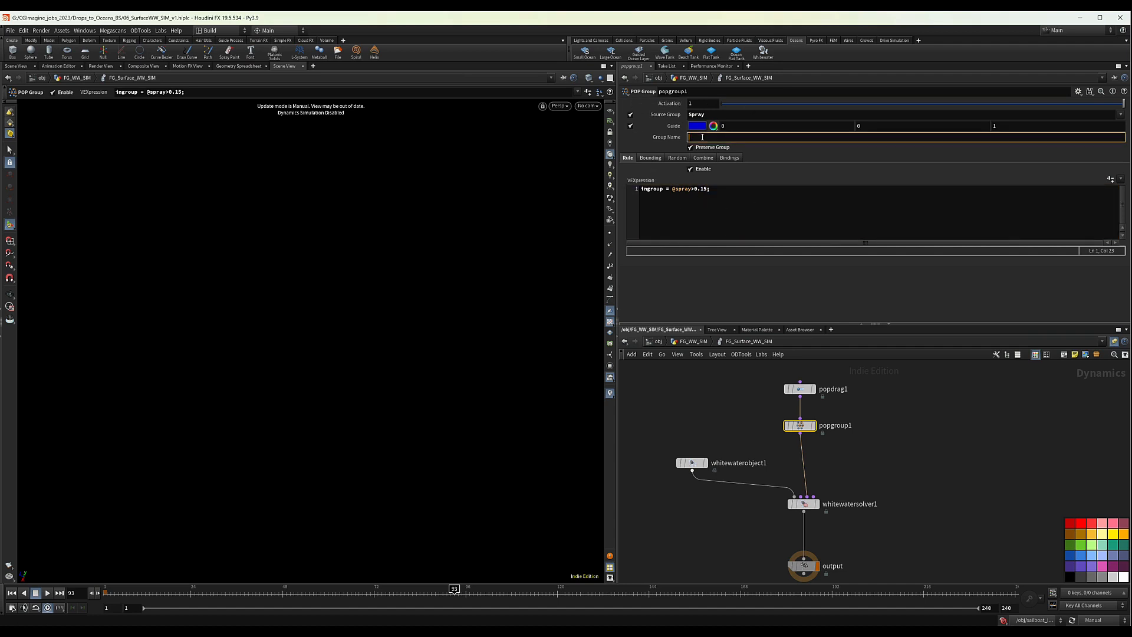
type("Spray")
key("Return")
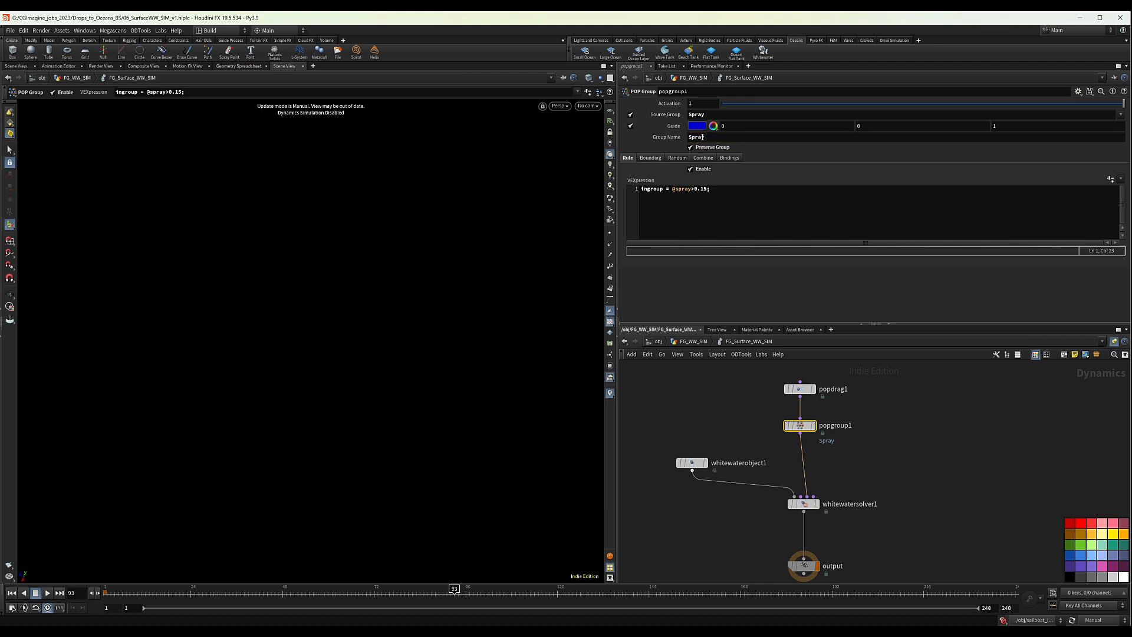
left_click(630, 115)
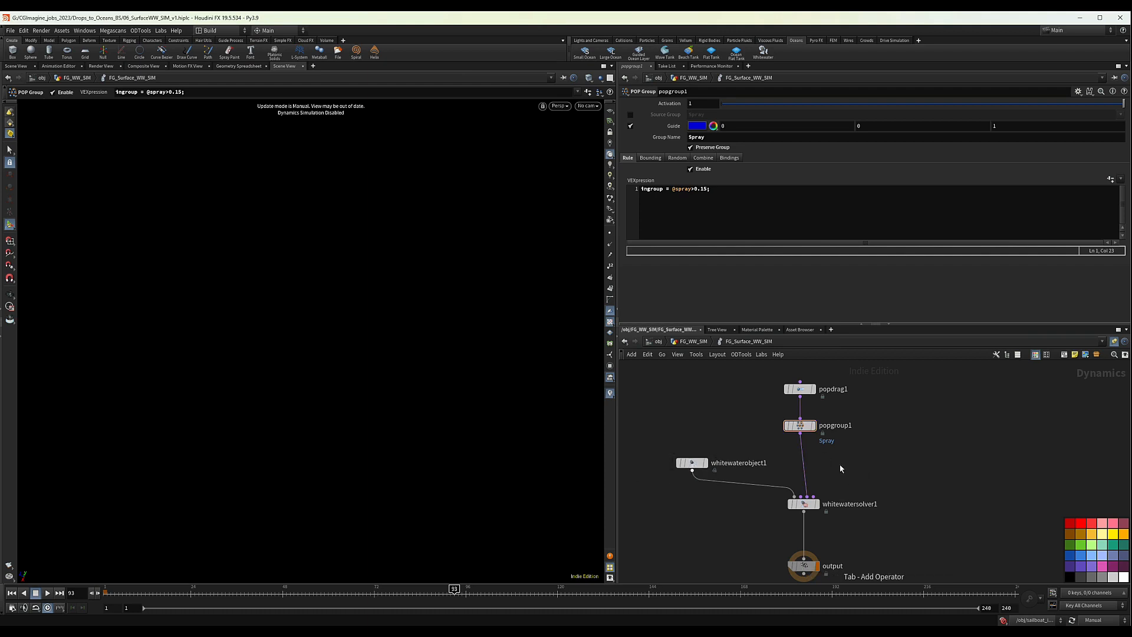
Step: Insert a POP Wind node on the connection between popgroup1 and whitewatersolver1
key("Tab")
type("popw")
key("Return")
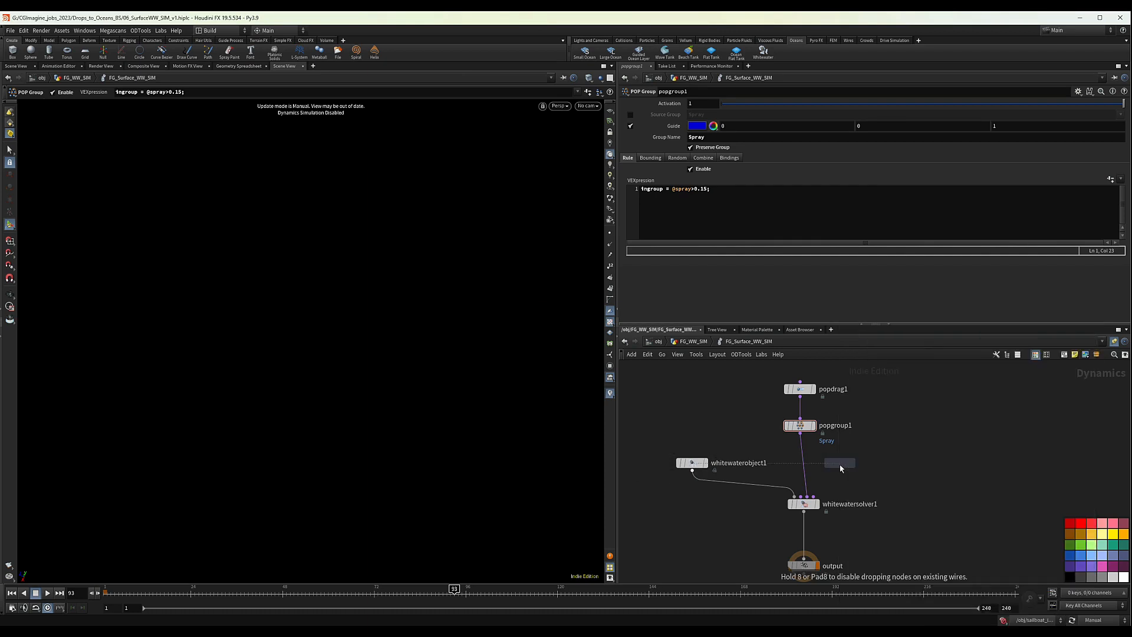
left_click(803, 456)
Step: Copy the Group Name Spray from popgroup1 and enter it as the Group of popwind1
left_click(800, 425)
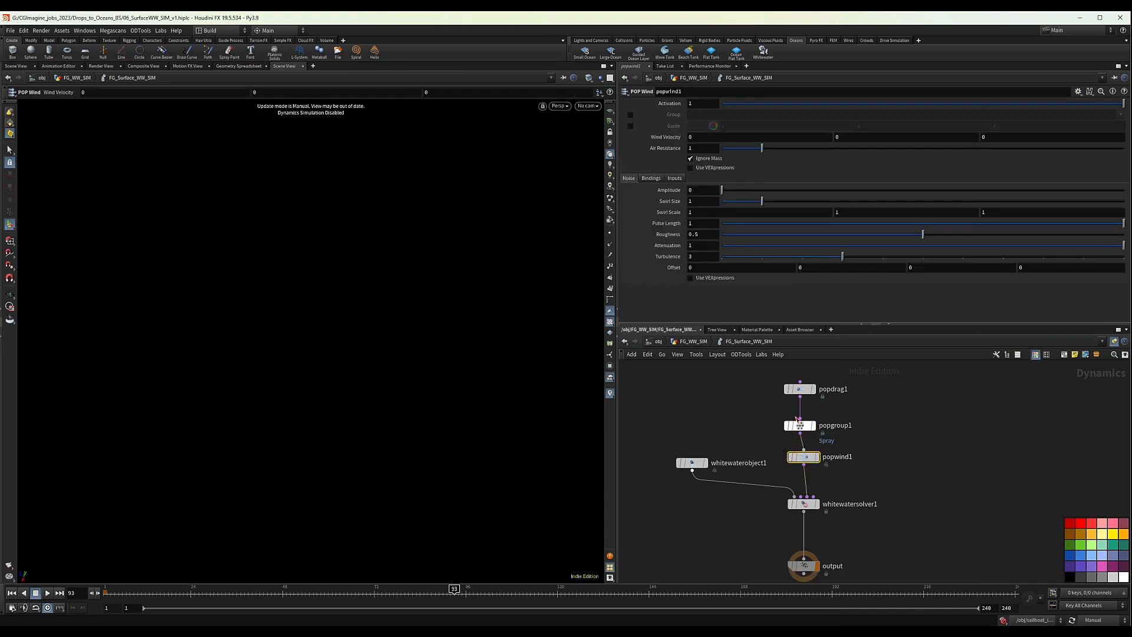
double_click(725, 137)
key("ctrl+c")
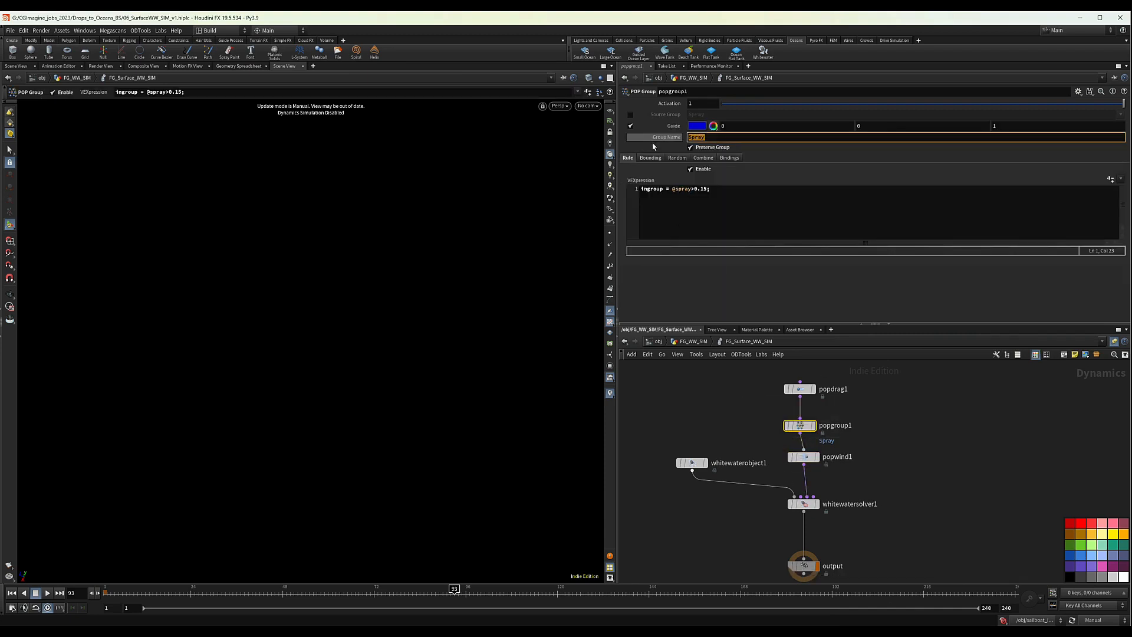
left_click(849, 455)
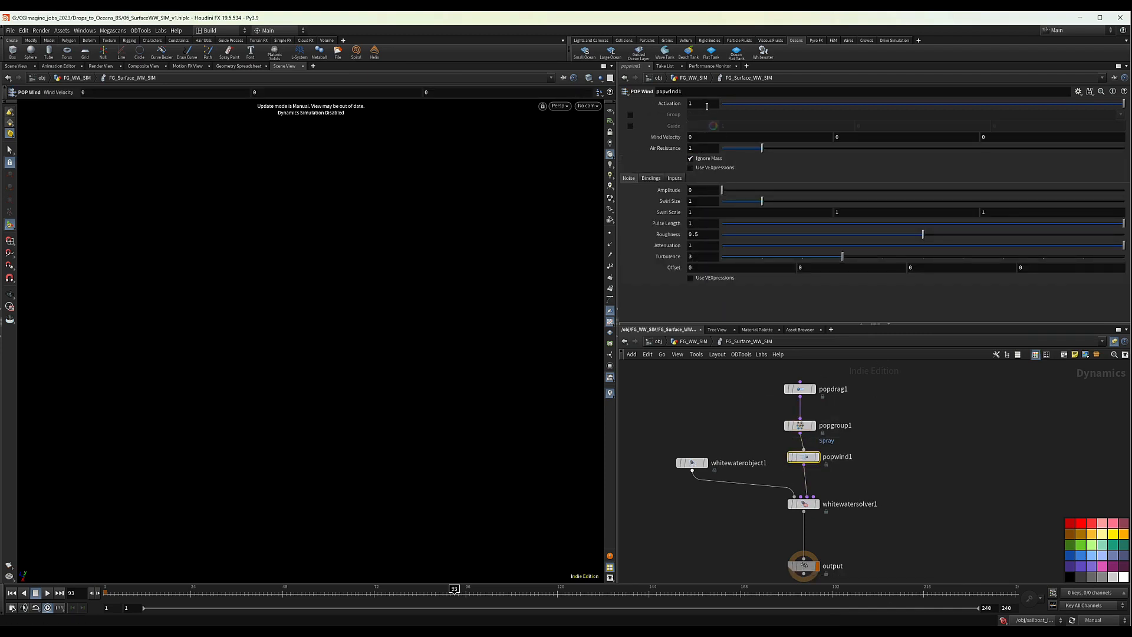
left_click(729, 115)
key("ctrl+v")
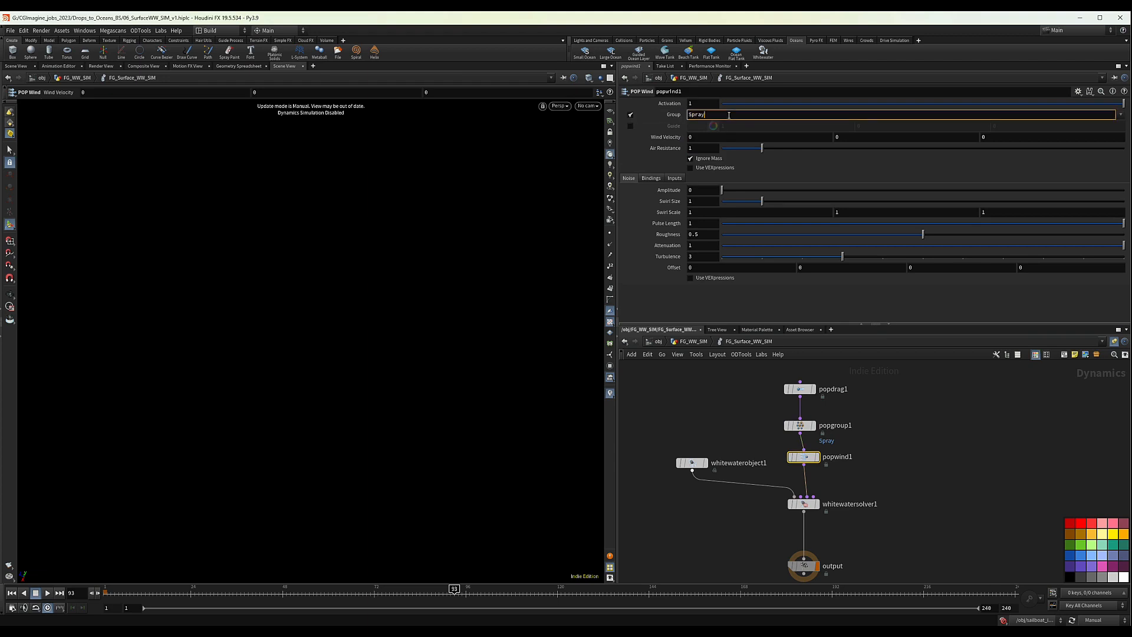
left_click(975, 470)
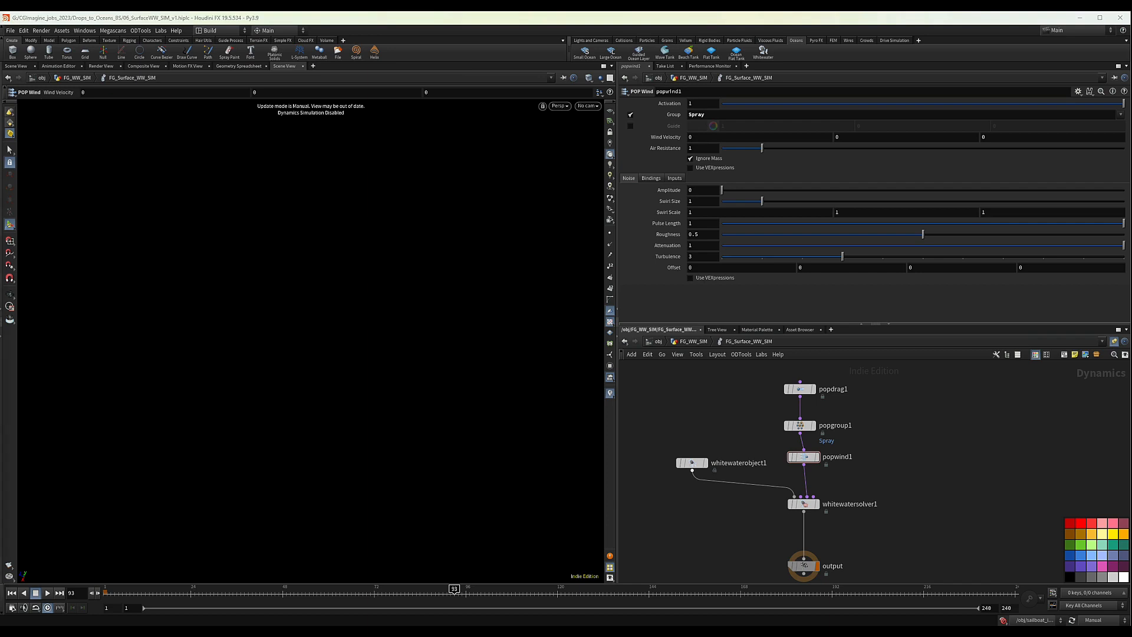
Step: Set the POP Wind's Wind Velocity to 6, 0.5, 3
left_click(709, 137)
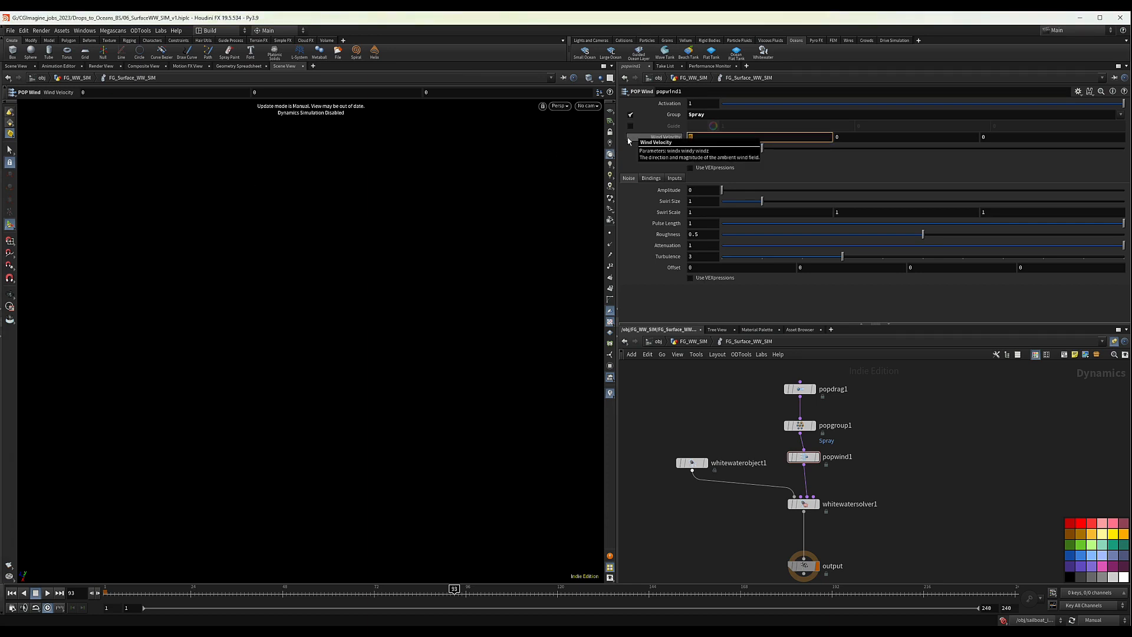
type("6")
key("Tab")
type("0.5")
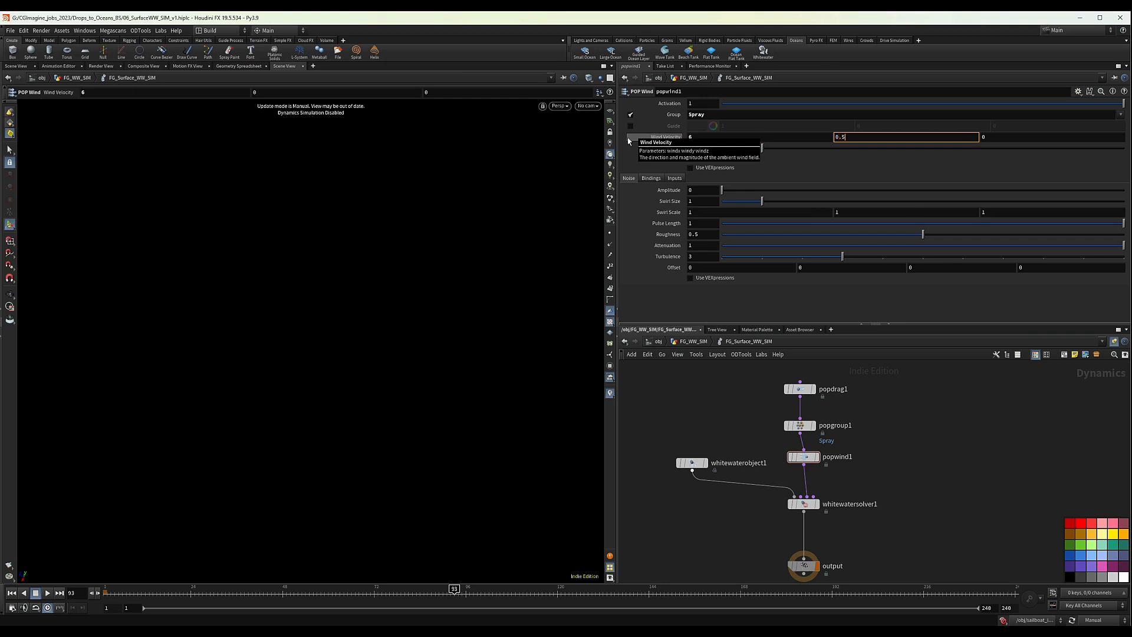
key("Tab")
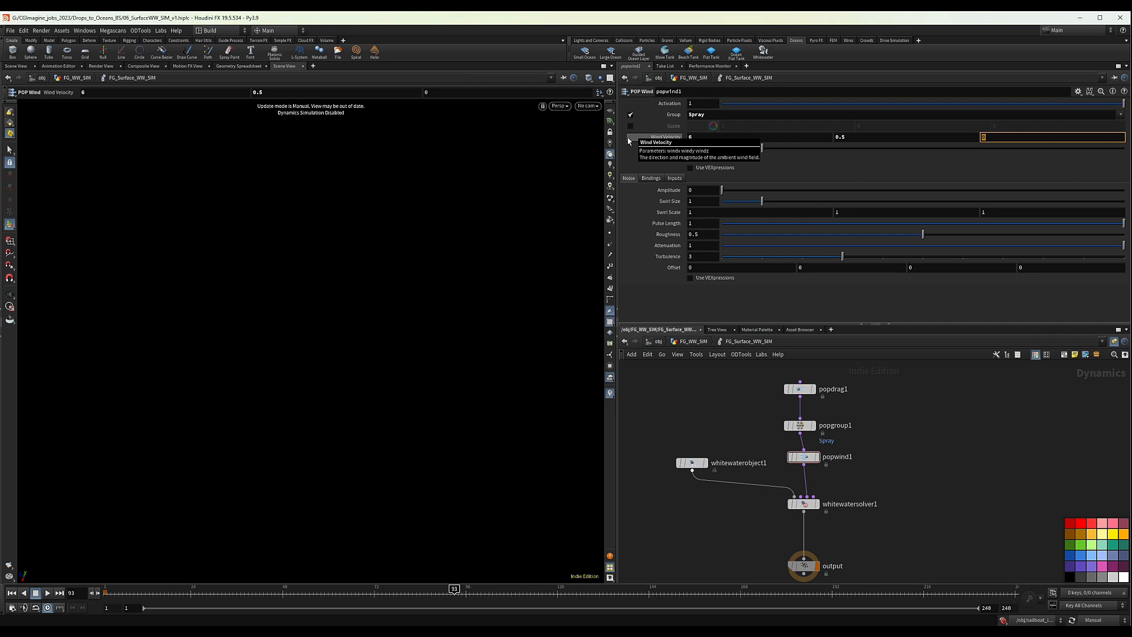
type("3")
key("Return")
Step: Set the POP Wind's noise Amplitude to 1.5 and Swirl Size to 3.5
left_click(649, 191)
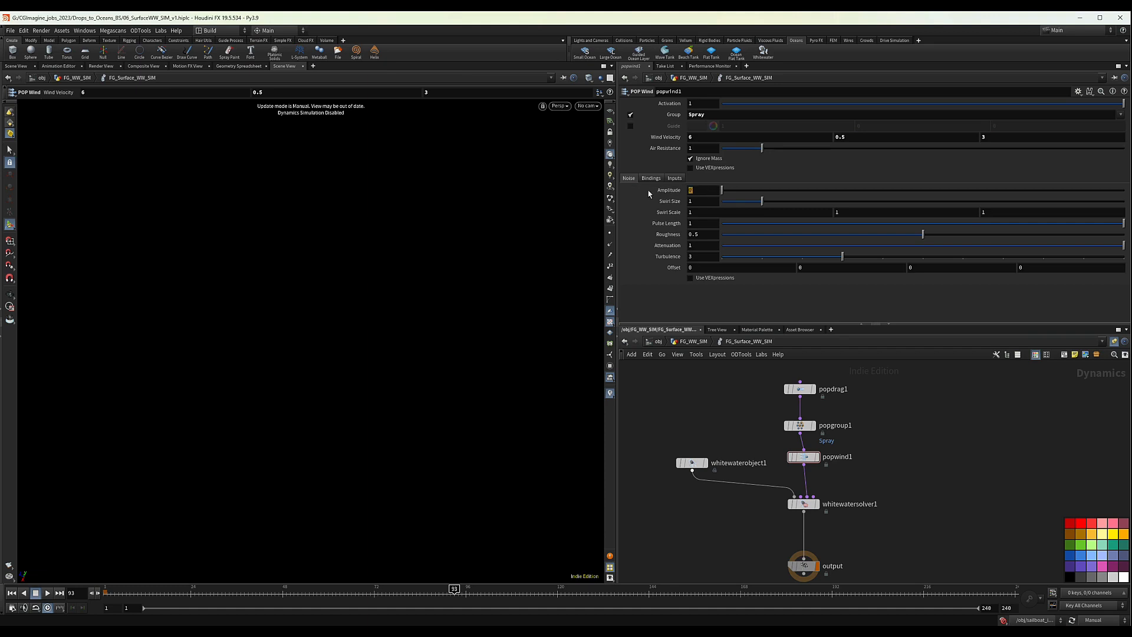
type("1.5")
key("Return")
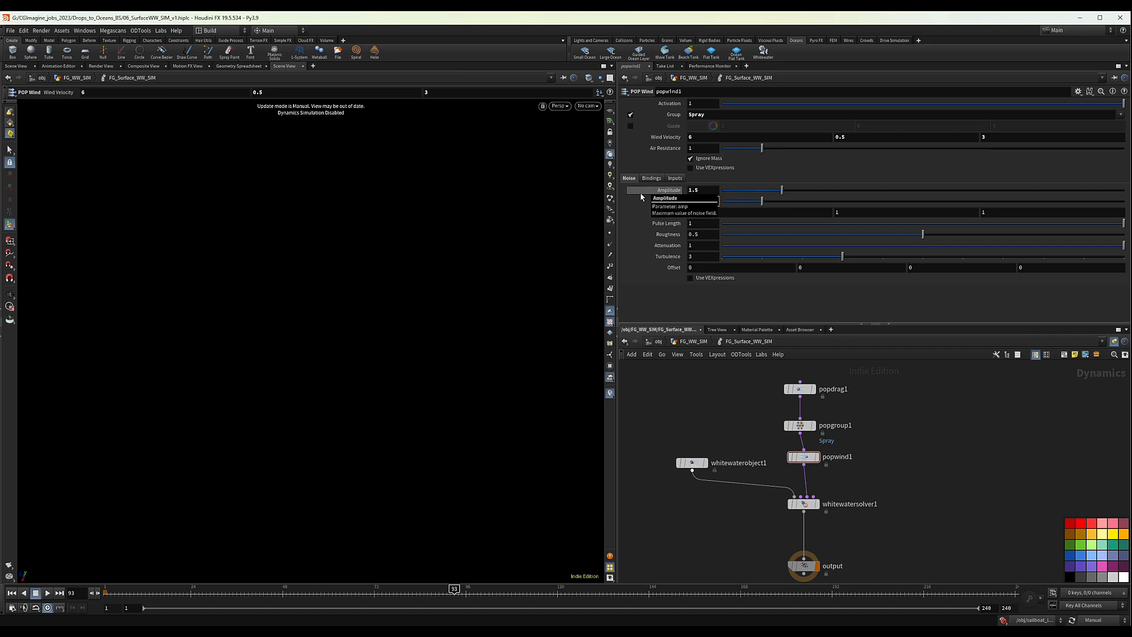
type("3.5")
key("Return")
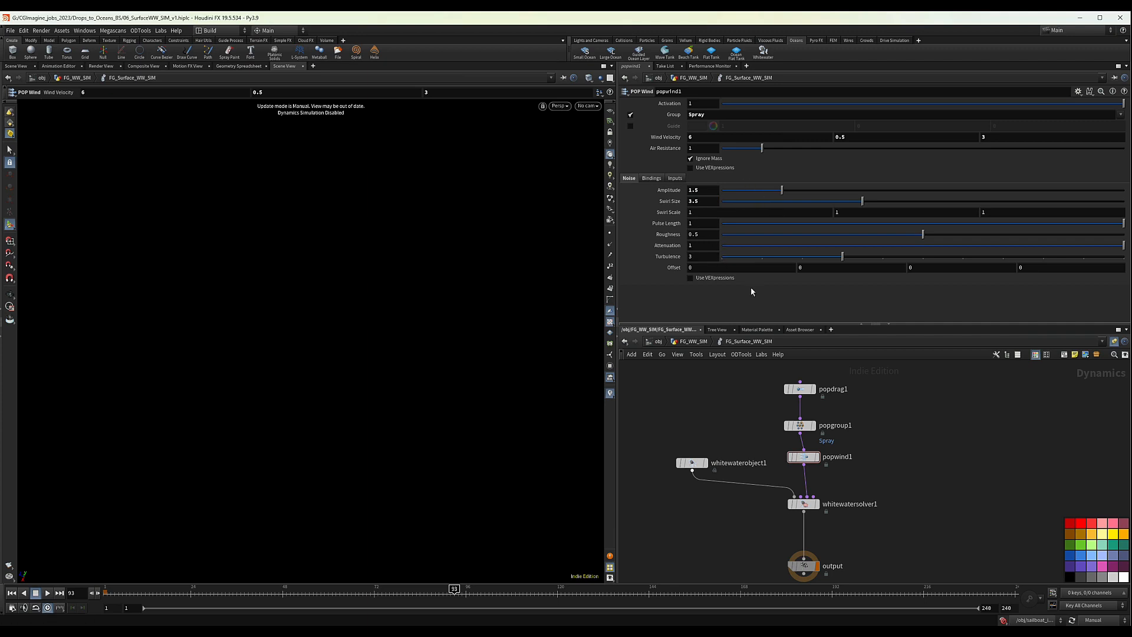
Step: Point the Whitewater Solver's Volume Source to ../../OUT_Volumes/
scroll(887, 489, "down", 3)
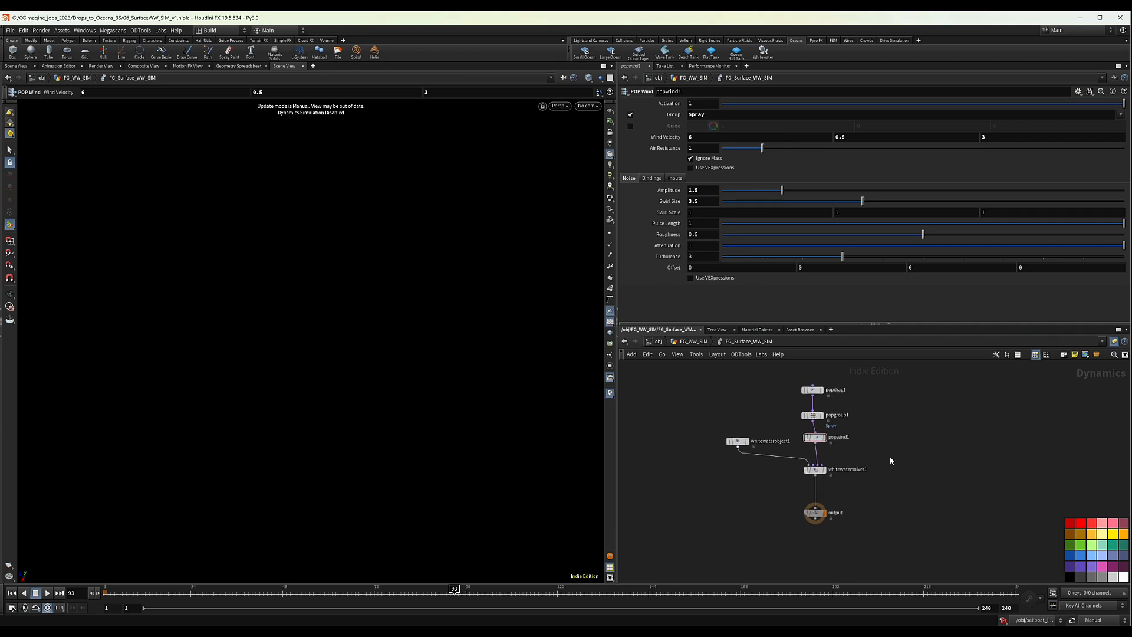
left_click(814, 469)
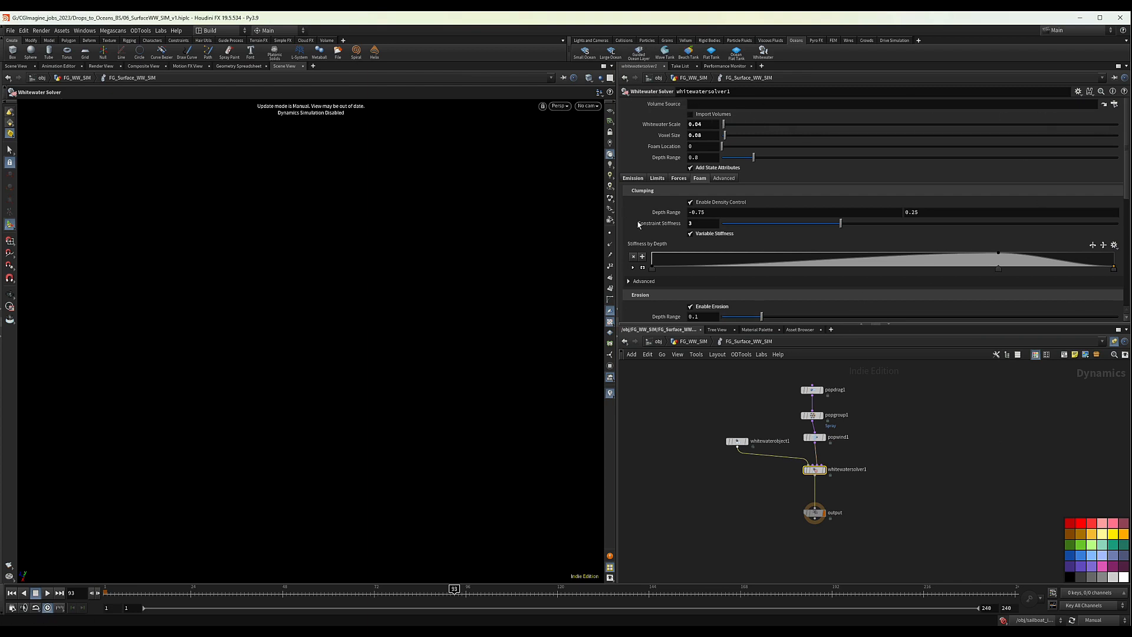
left_click(633, 178)
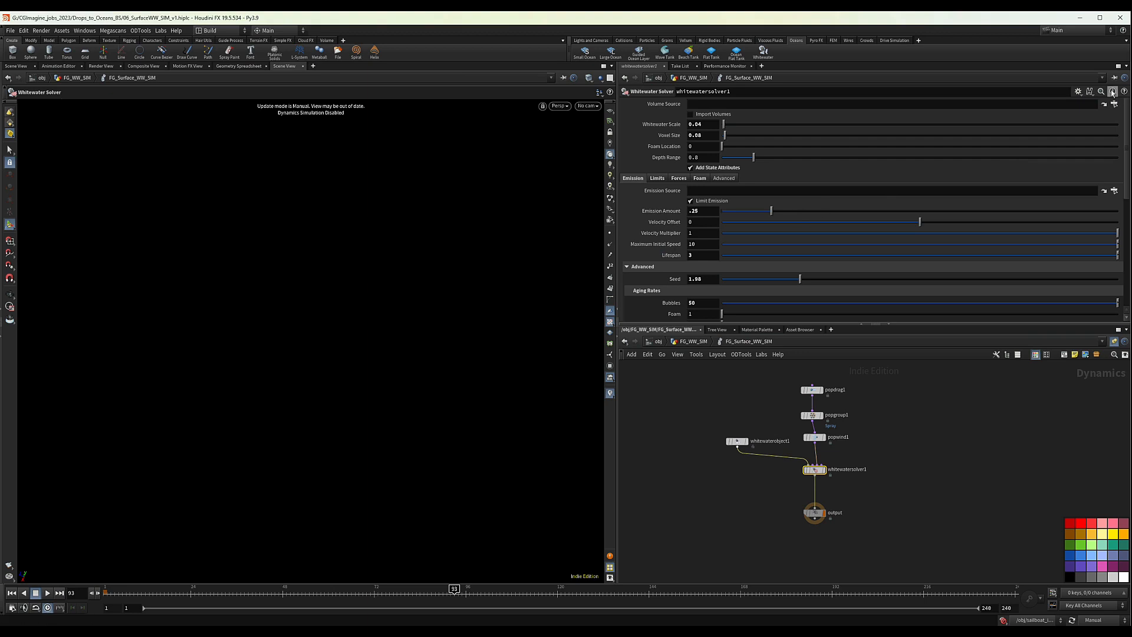
left_click(901, 103)
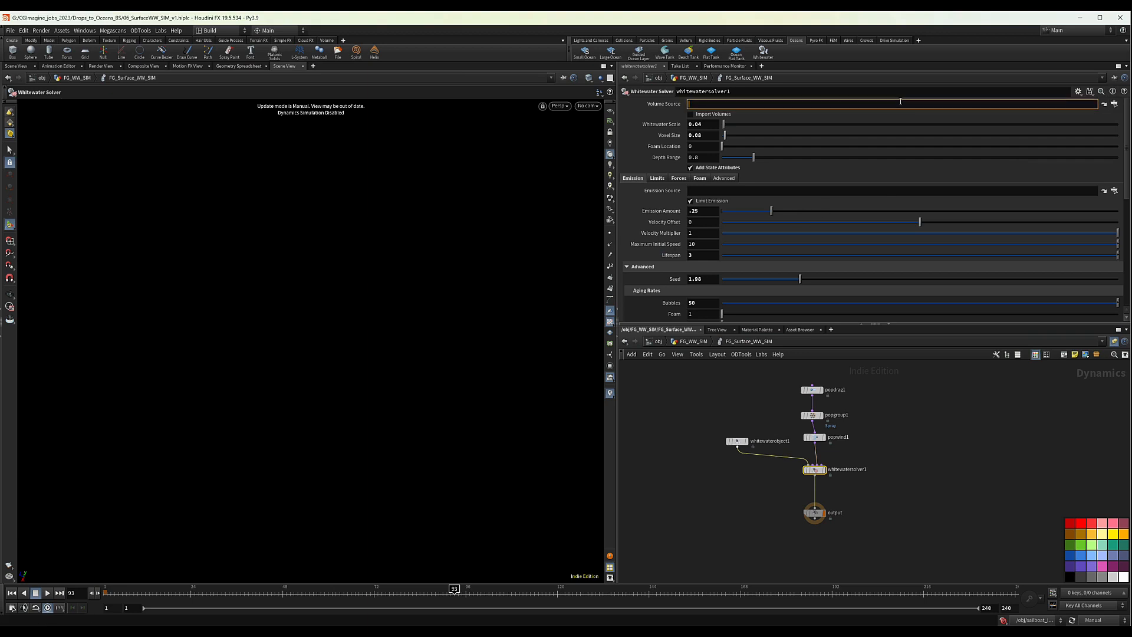
type("..")
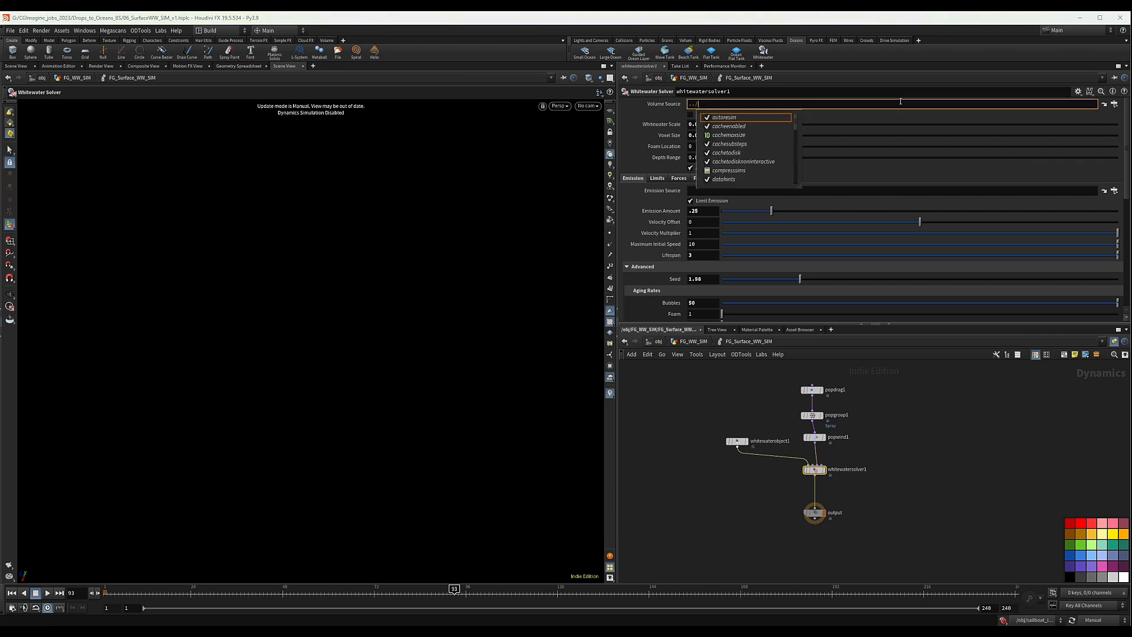
type("/../")
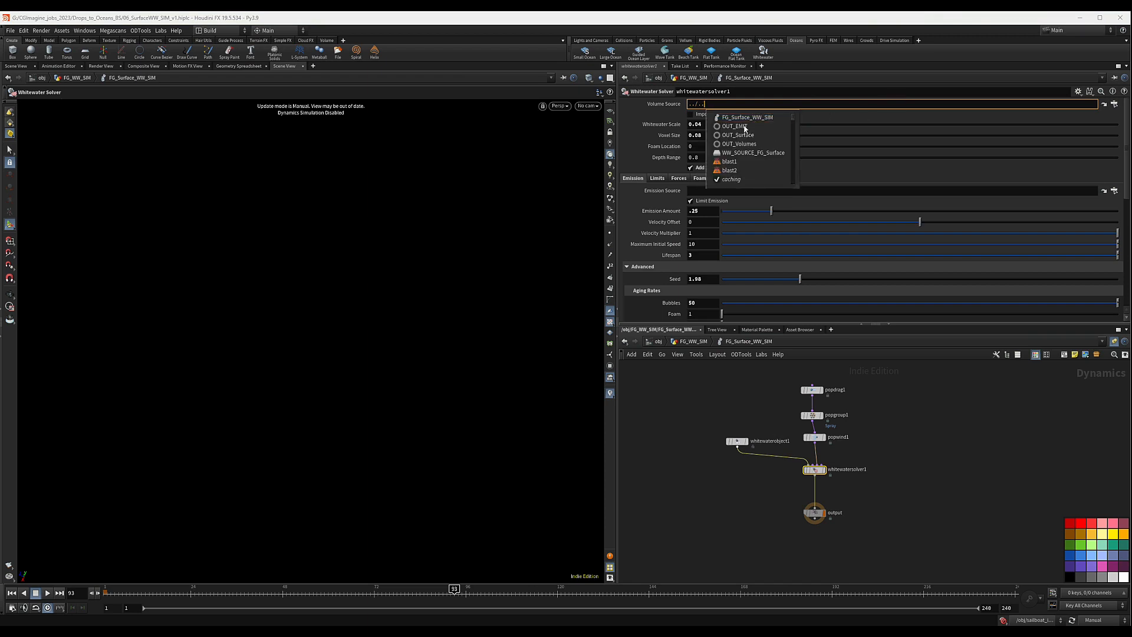
key("BackSpace")
key("BackSpace")
key("BackSpace")
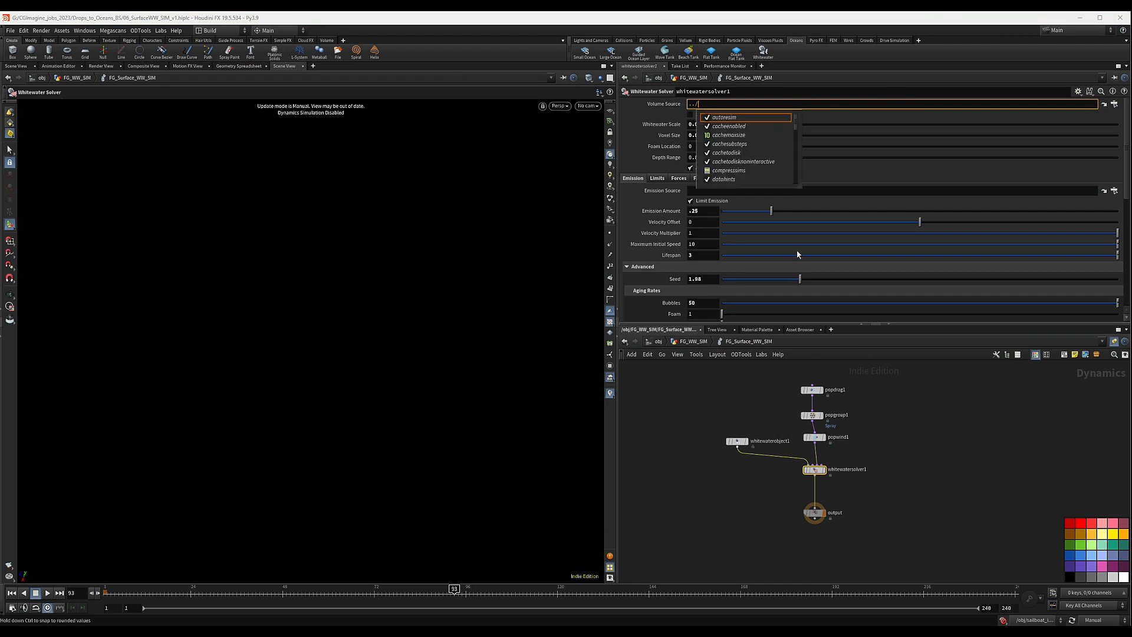
type("../")
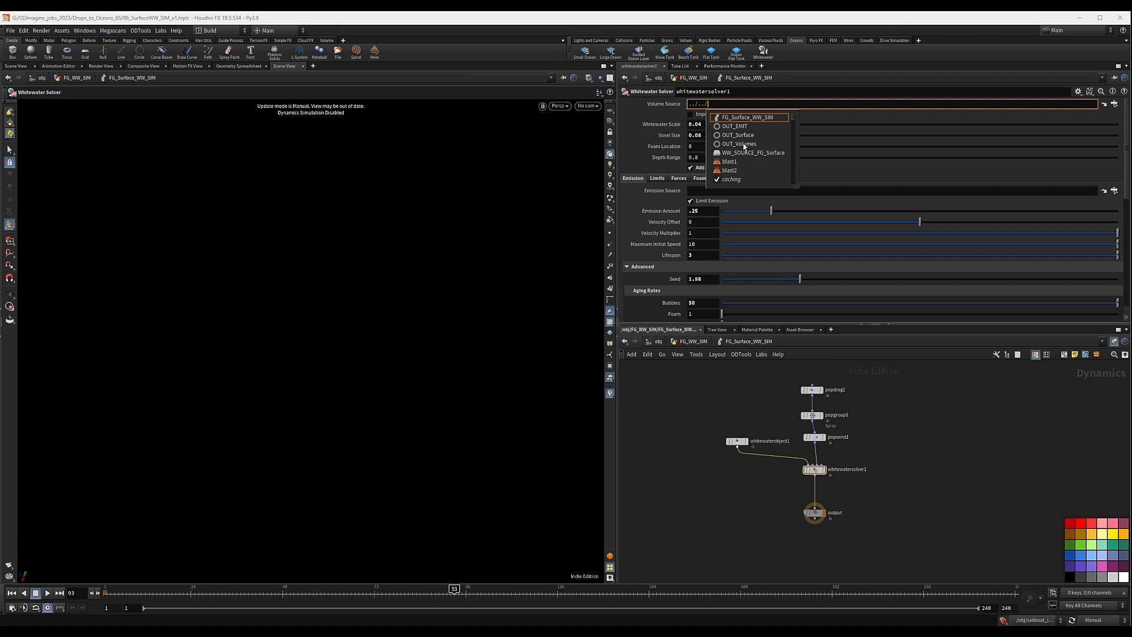
left_click(742, 144)
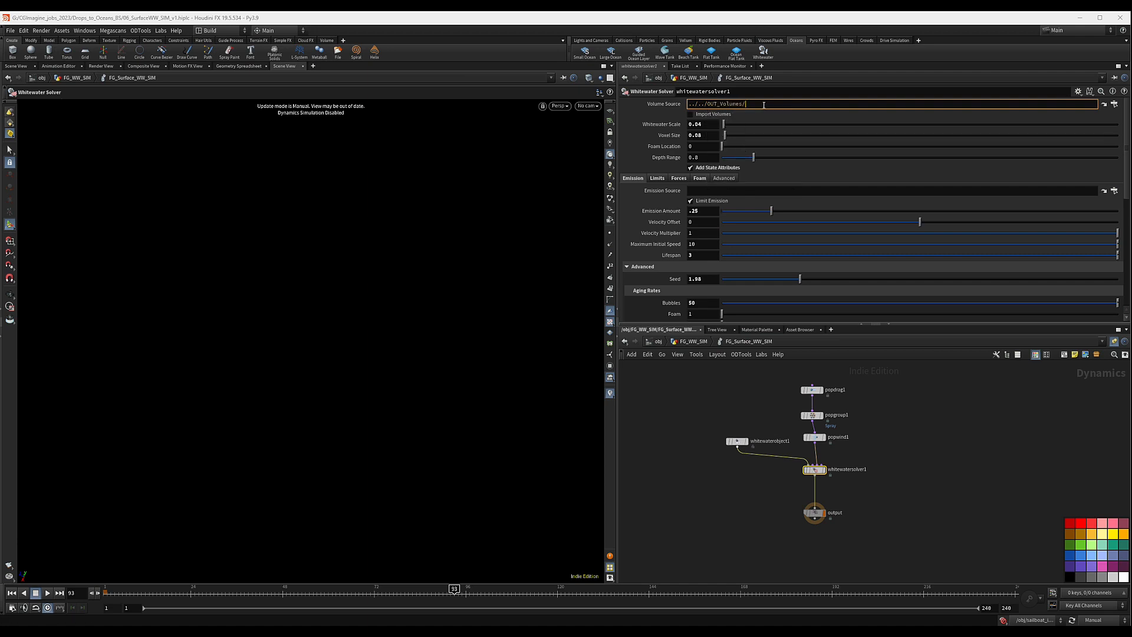
Step: Point the Whitewater Solver's Emission Source to ../../OUT_EMIT/, reusing the relative path from the Volume Source
left_click_drag(709, 103, 688, 104)
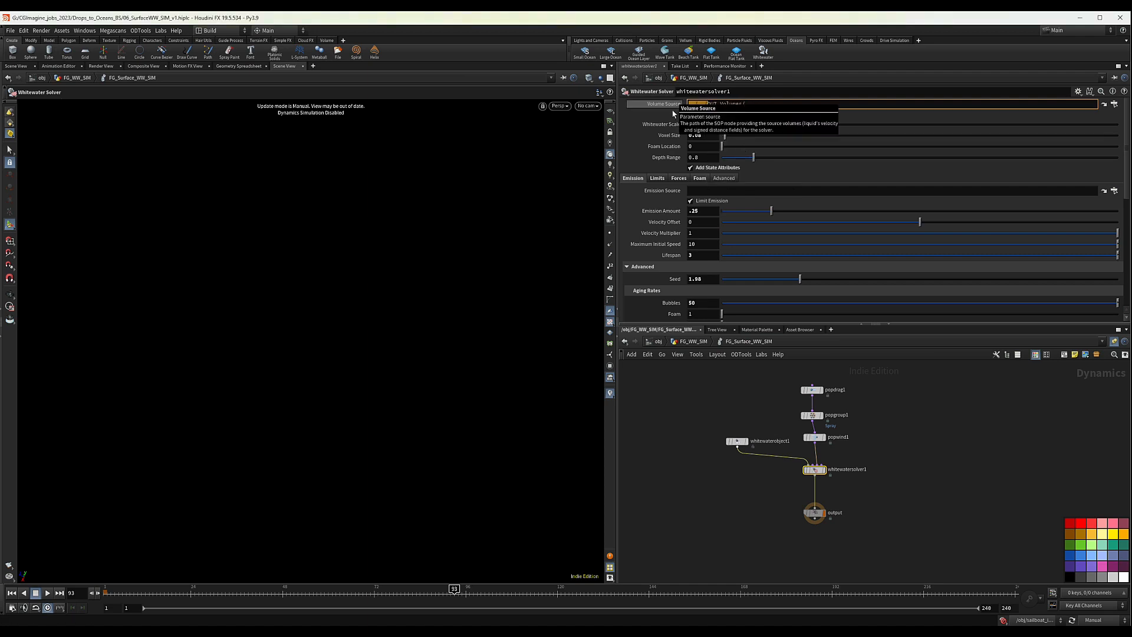
left_click(704, 191)
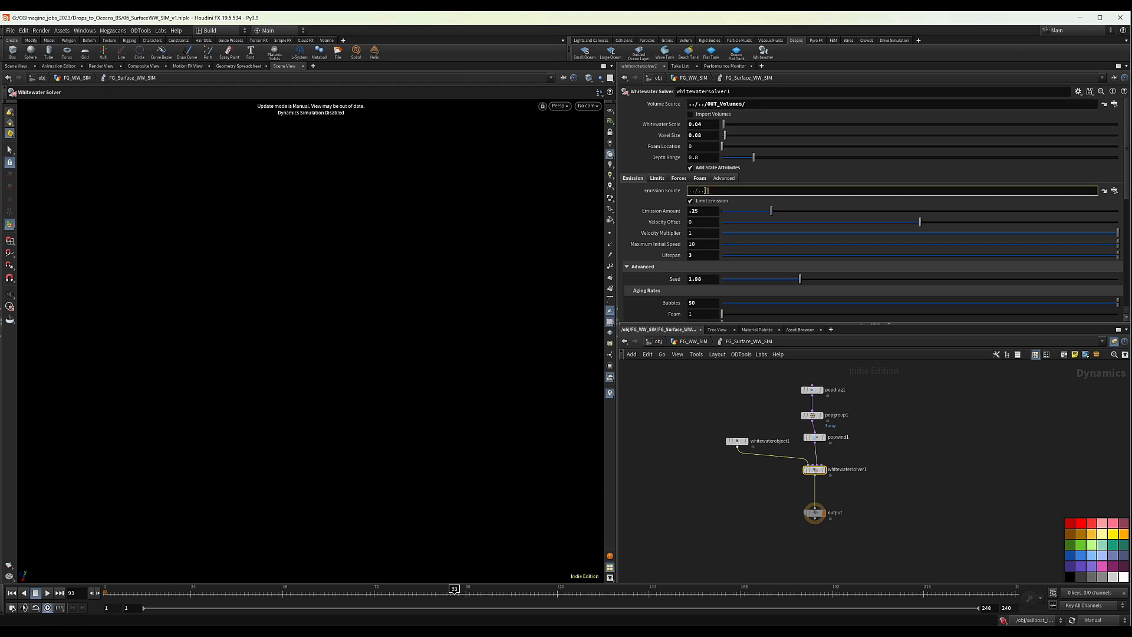
type("OU")
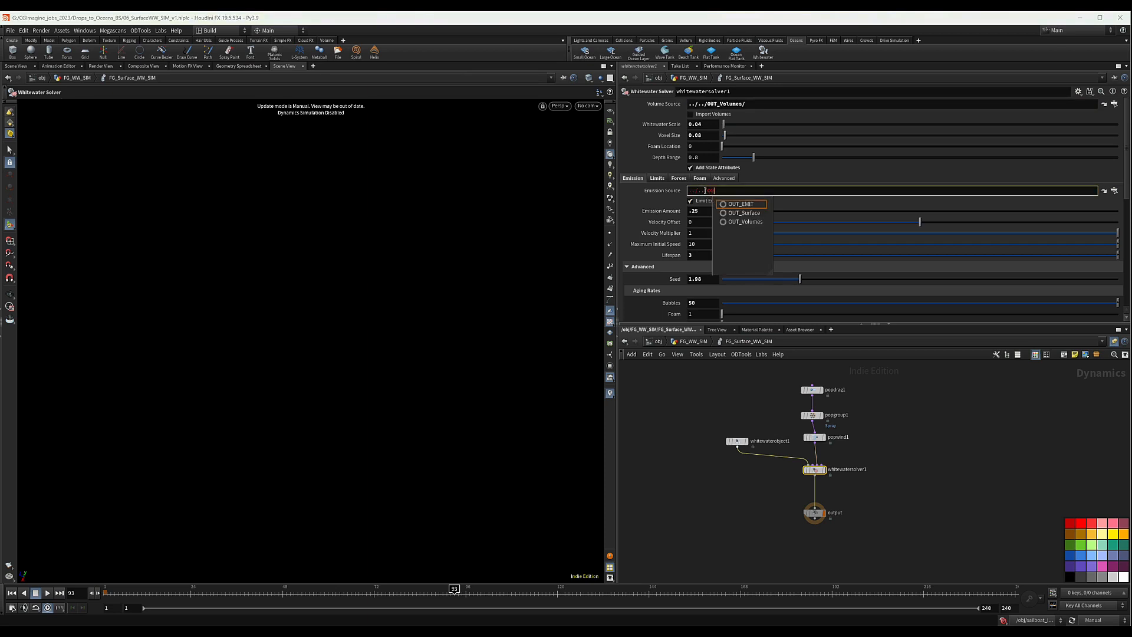
key("Down")
key("Return")
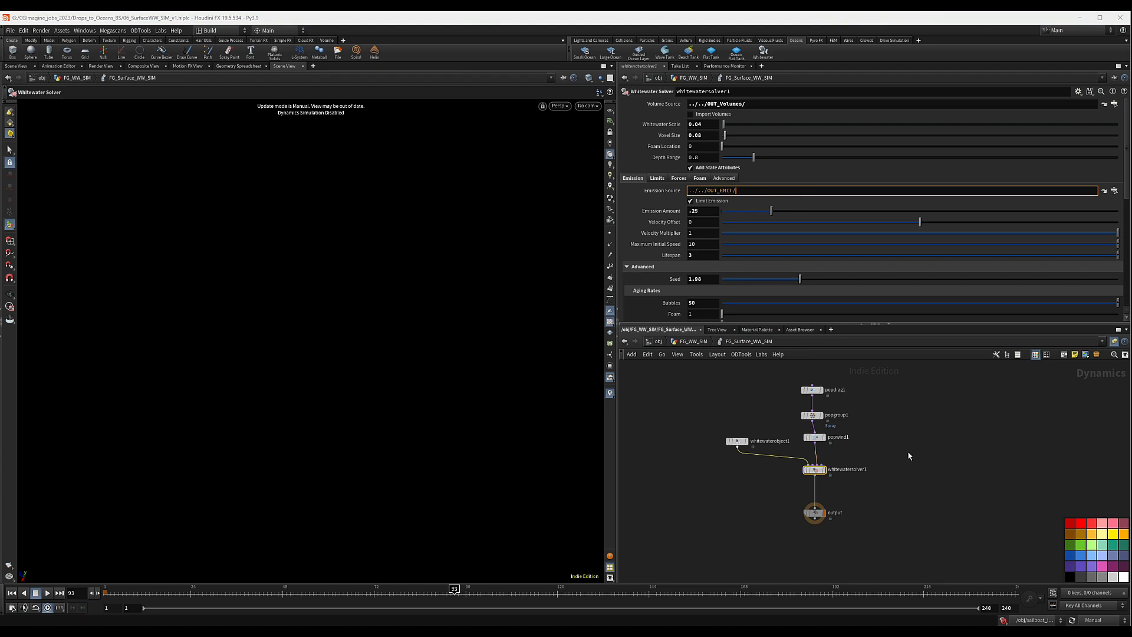
Step: Return to the FG_WW_SIM network, duplicate the FG_Surface_WW_SIM DOP network beside the original and space the two nodes apart
left_click(691, 342)
scroll(873, 463, "down", 3)
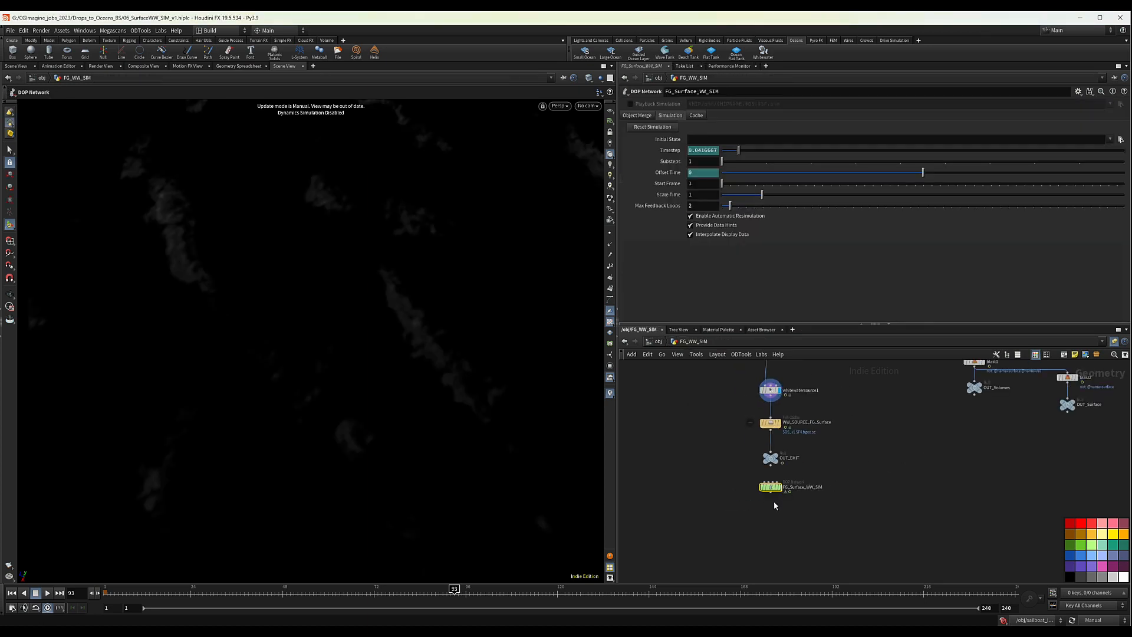
scroll(809, 483, "up", 5)
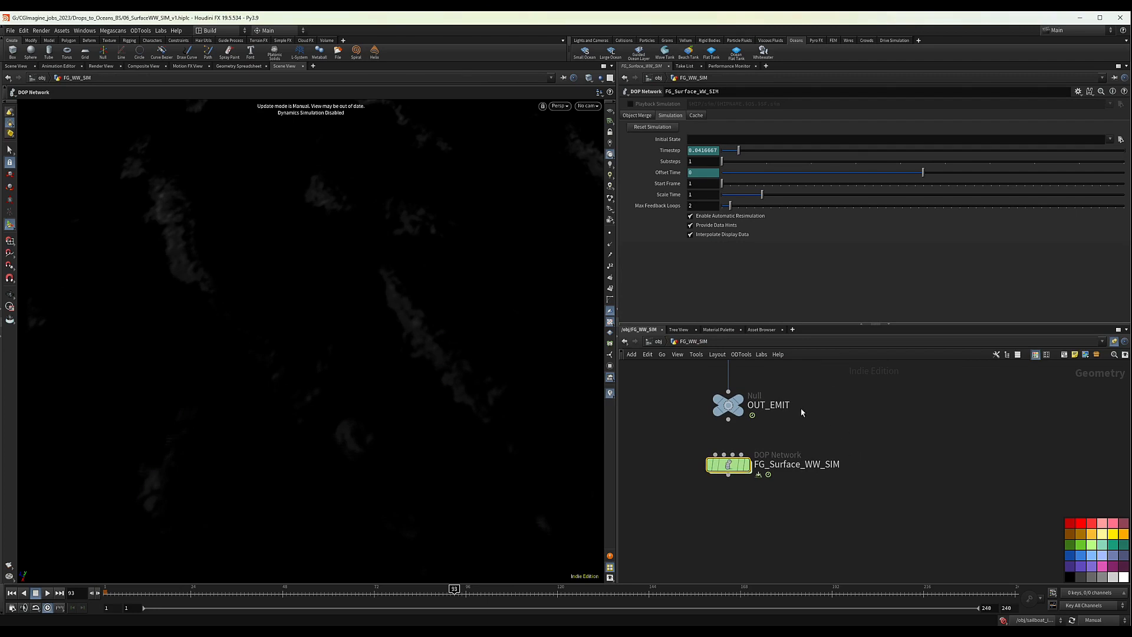
key("Escape")
left_click_drag(363, 303, 412, 320)
left_click(734, 466)
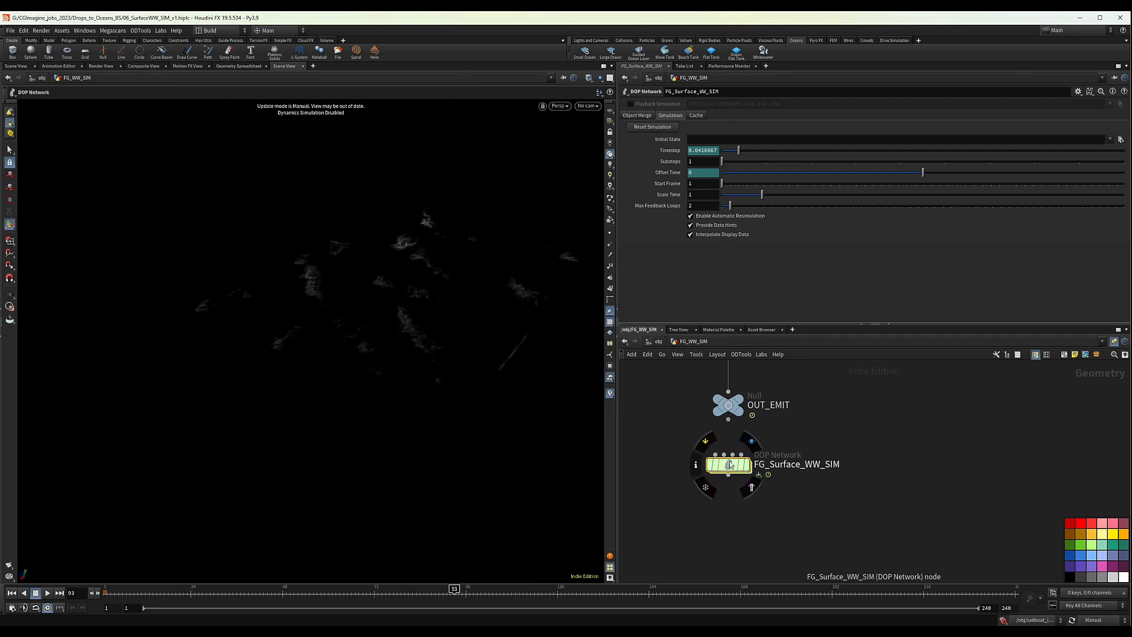
left_click_drag(768, 460, 865, 461, "alt")
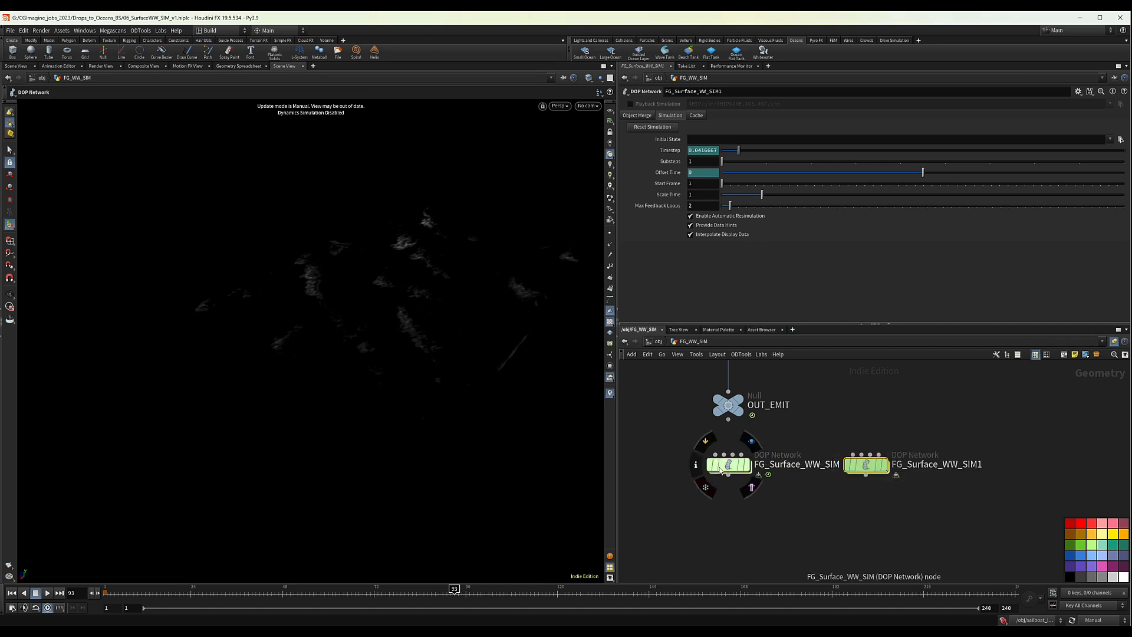
left_click_drag(722, 466, 713, 466)
left_click_drag(866, 464, 873, 465)
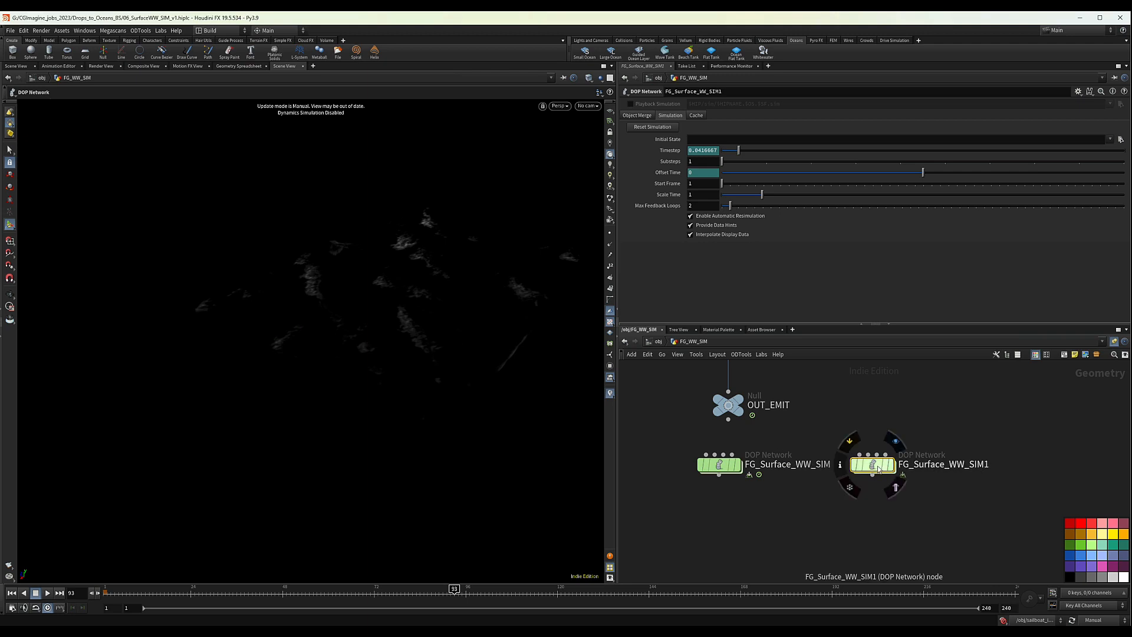
Step: Inside the duplicated FG_Surface_WW_SIM1 network, set the Whitewater Solver's emission Seed to 6.31 and return to FG_WW_SIM
double_click(878, 463)
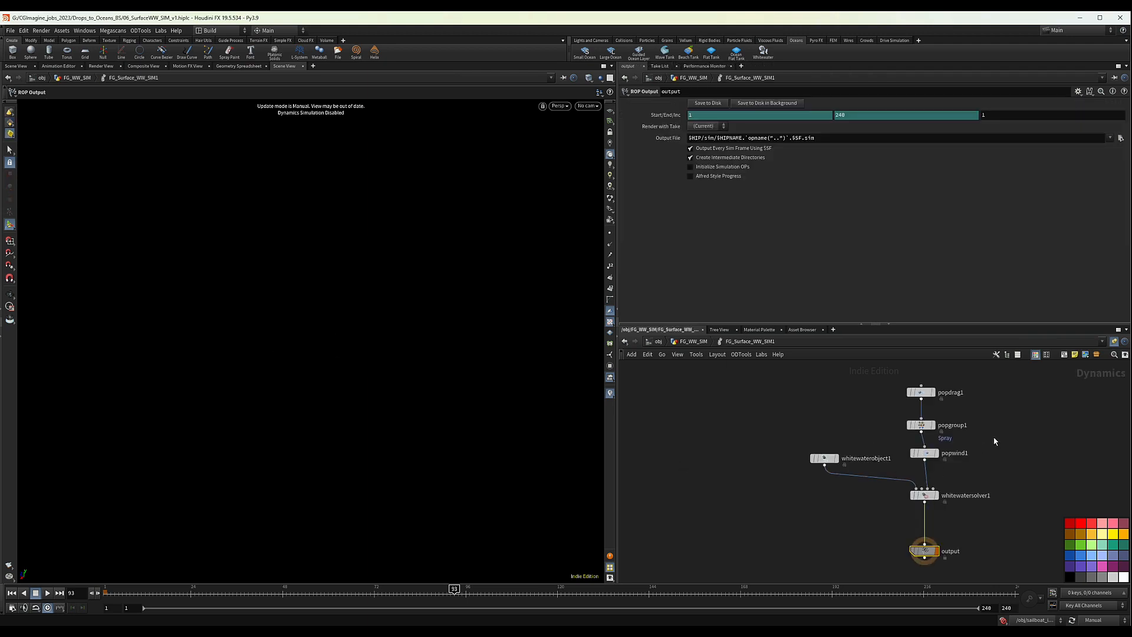
left_click(900, 488)
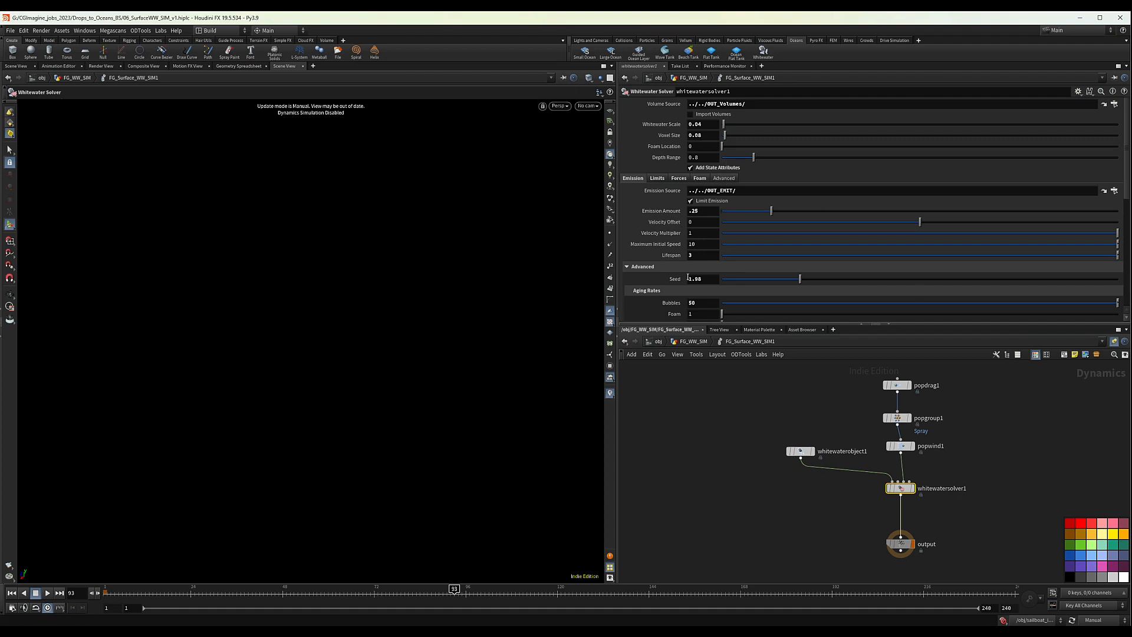
left_click_drag(907, 278, 983, 279)
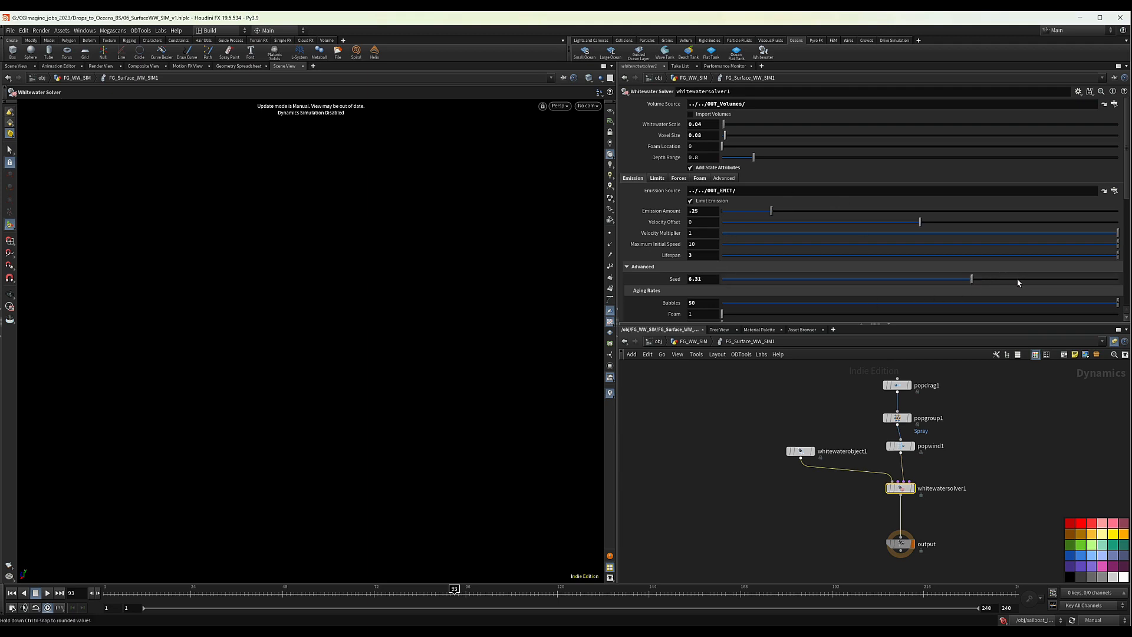
left_click_drag(984, 279, 1017, 279)
left_click_drag(1018, 281, 1024, 280)
left_click(692, 343)
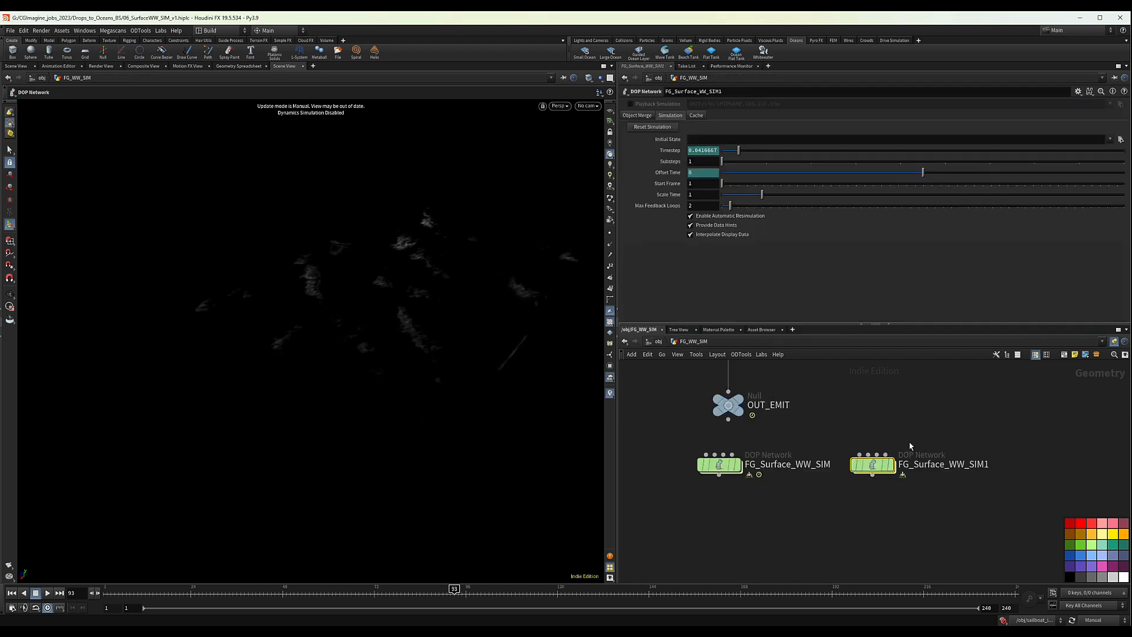
scroll(869, 426, "down", 3)
middle_click_drag(795, 364, 798, 438)
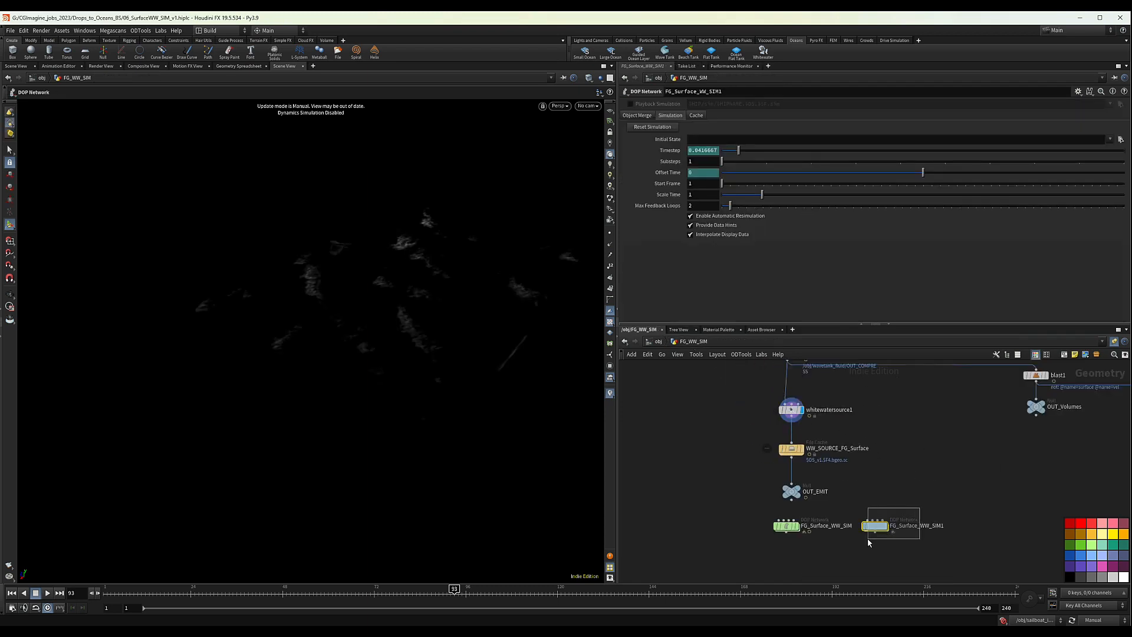
Step: Shift the two FG_Surface DOP networks together slightly, keeping them beneath OUT_EMIT, and clear the selection
middle_click_drag(988, 429, 913, 433)
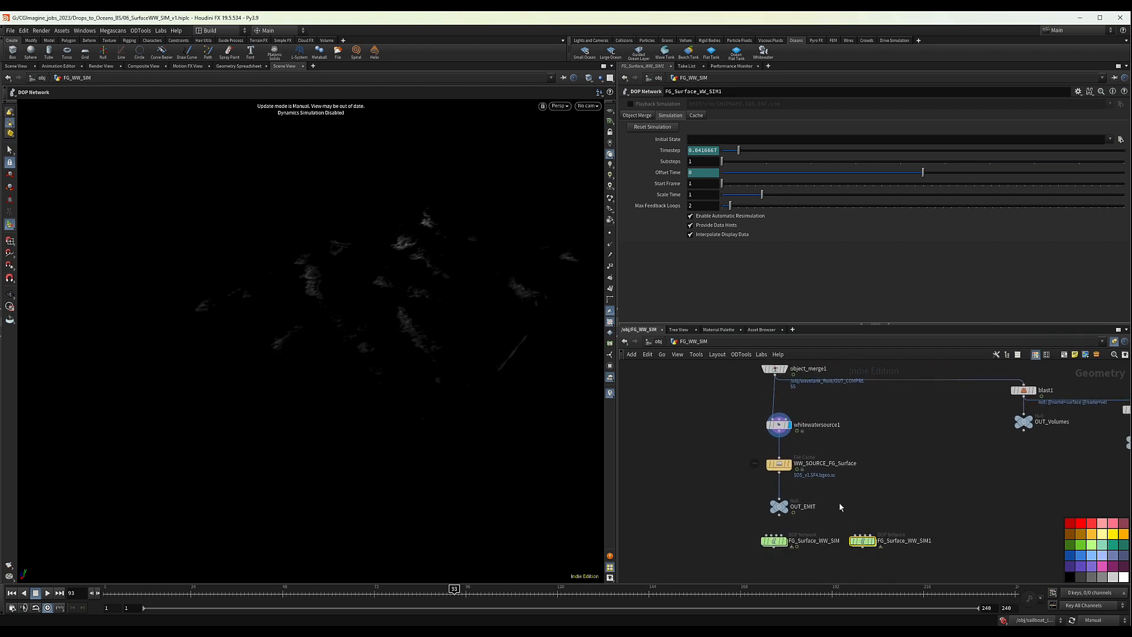
middle_click_drag(874, 513, 857, 514)
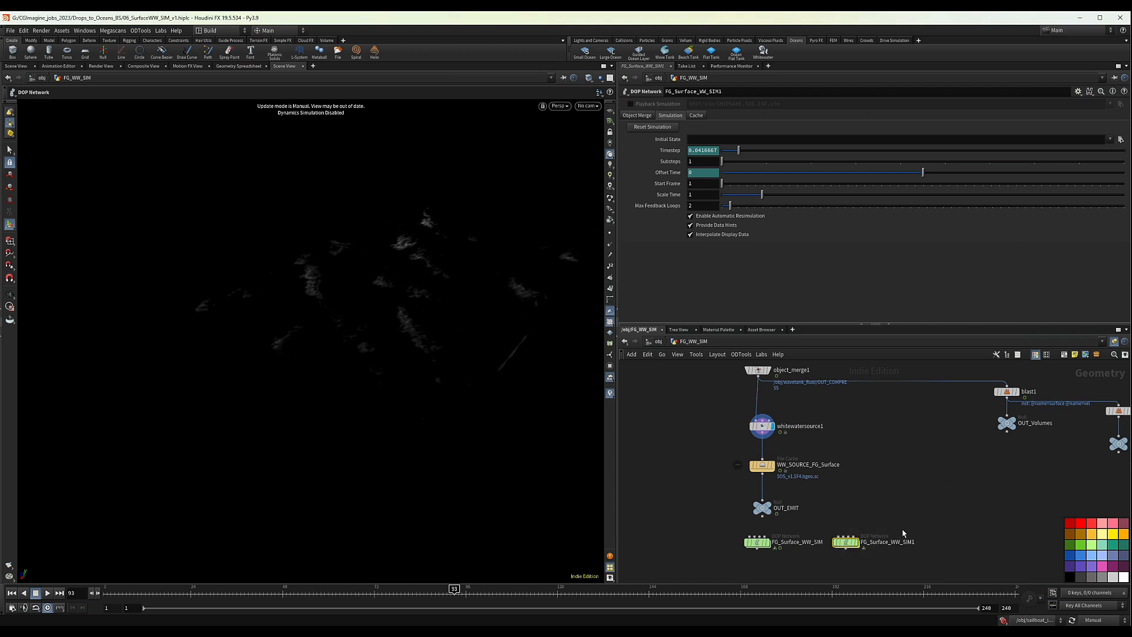
mouse_move(867, 547)
middle_click_drag(881, 500, 825, 488)
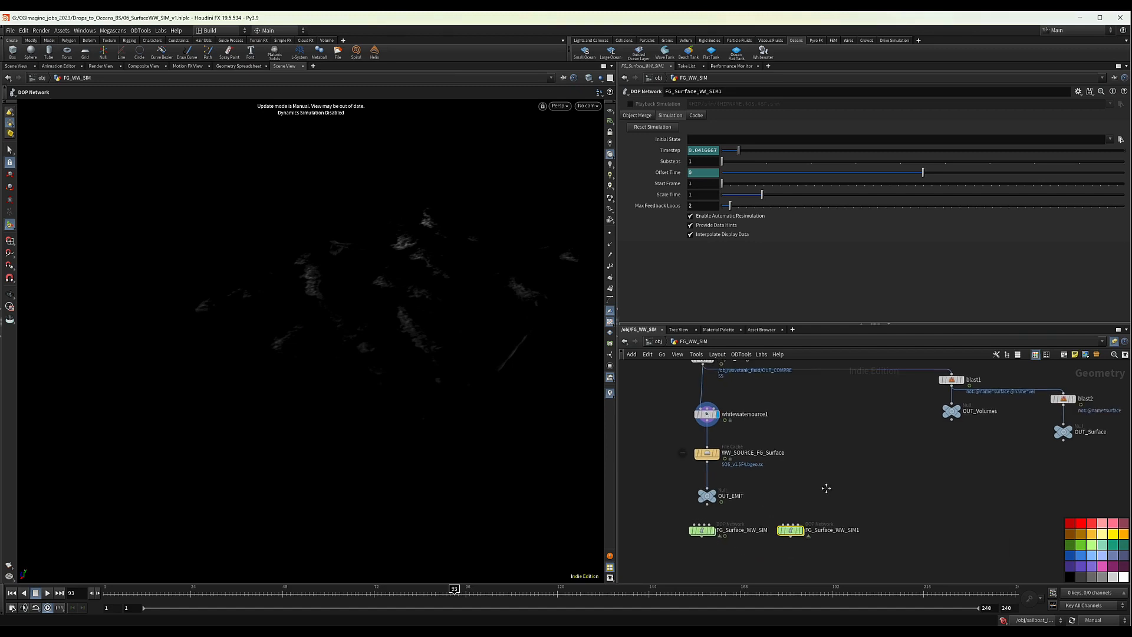
left_click_drag(864, 511, 679, 553)
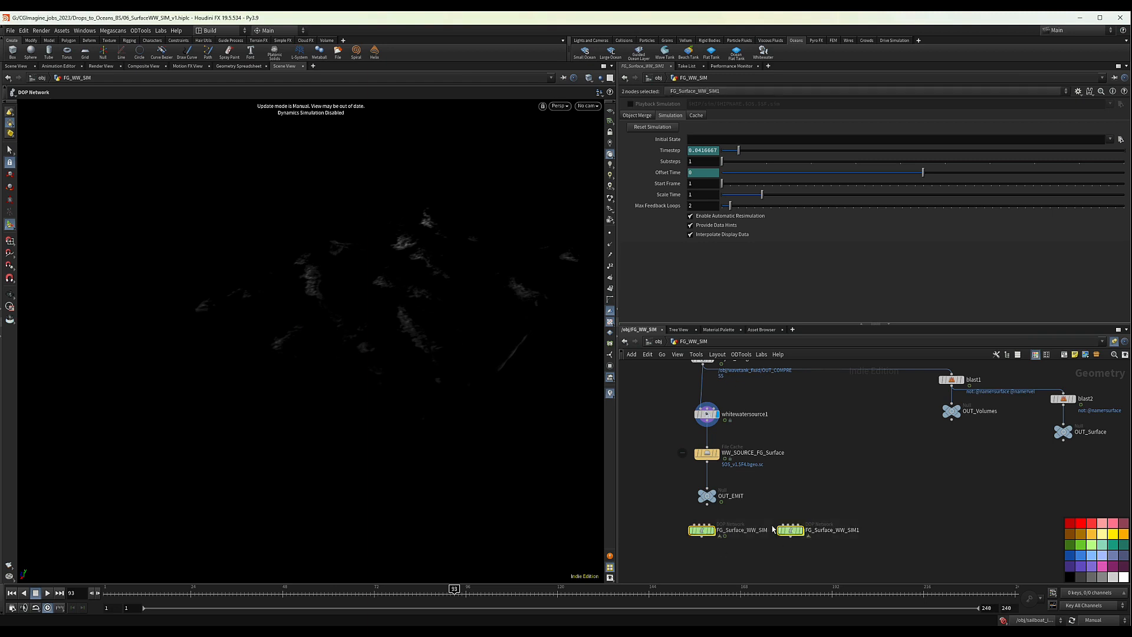
left_click_drag(790, 531, 797, 532)
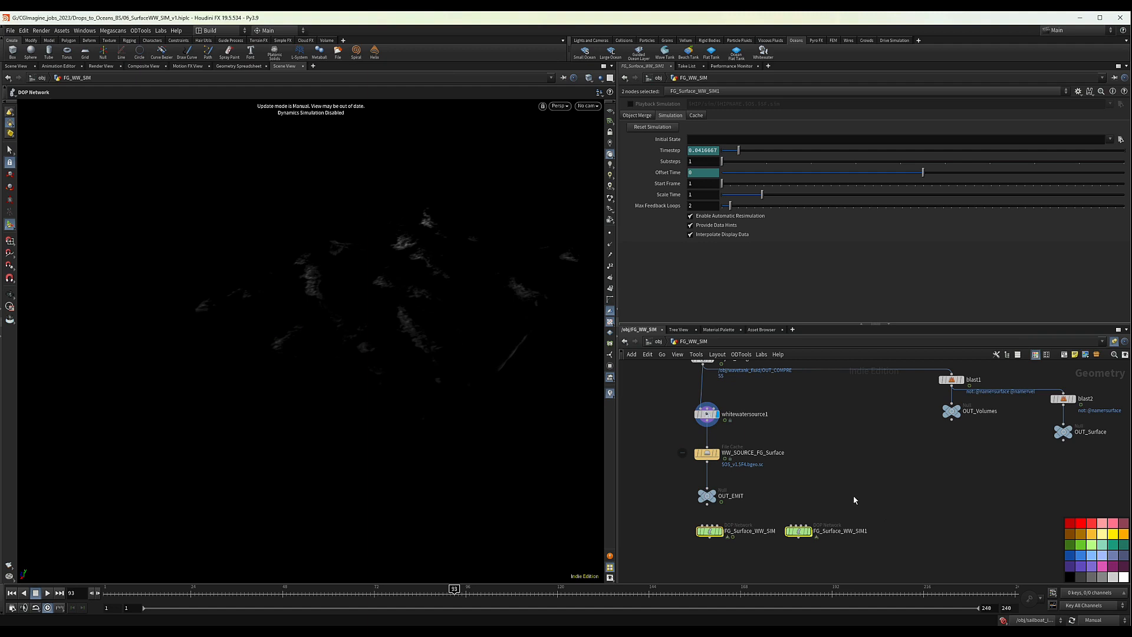
left_click_drag(803, 530, 804, 532)
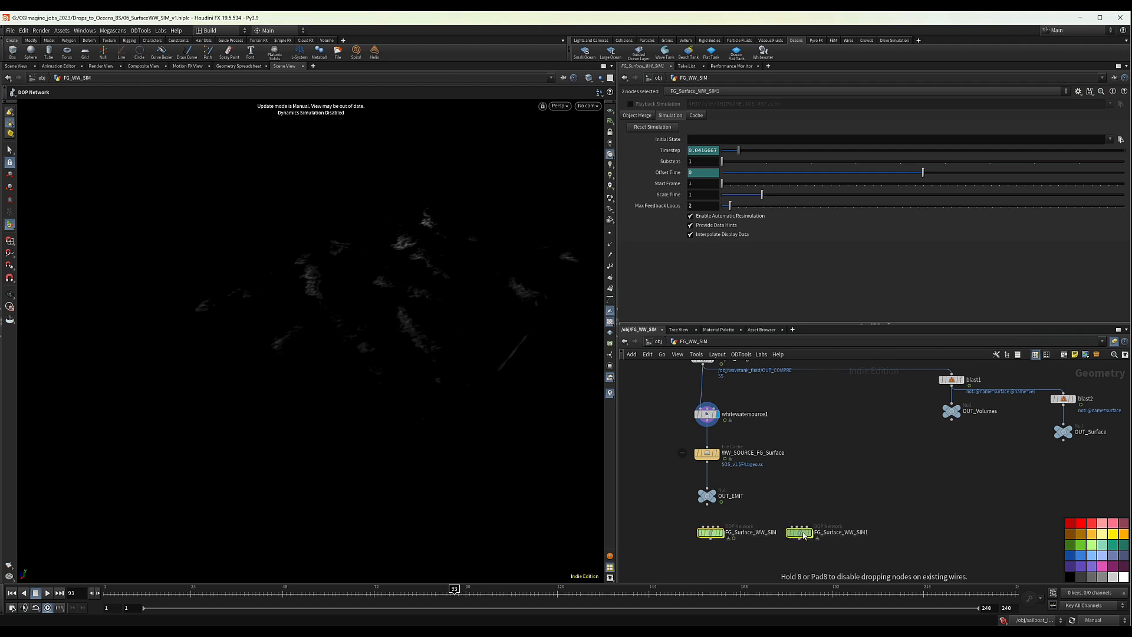
left_click(852, 505)
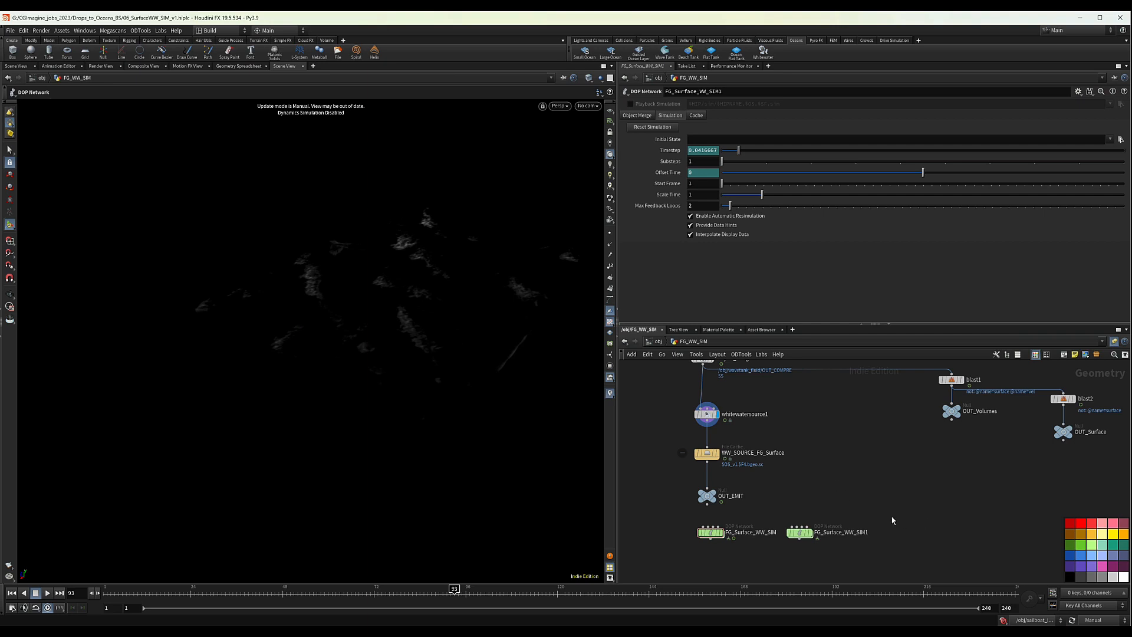
Step: Examine the POP Drag and POP Group settings inside the duplicated FG_Surface_WW_SIM1 network
scroll(802, 552, "up", 4)
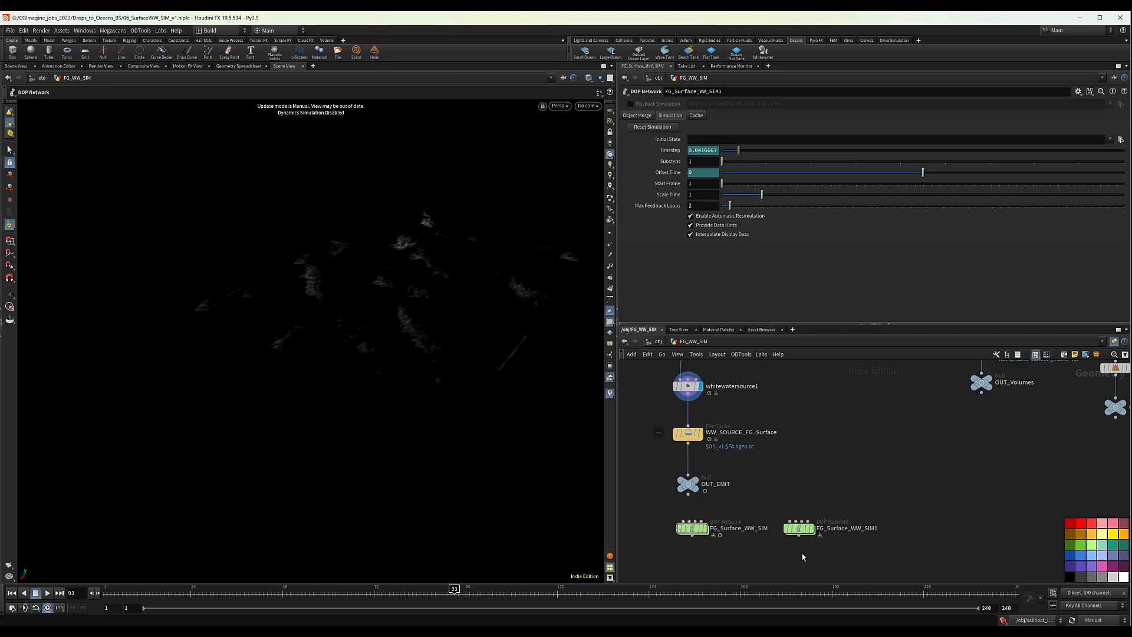
double_click(797, 519)
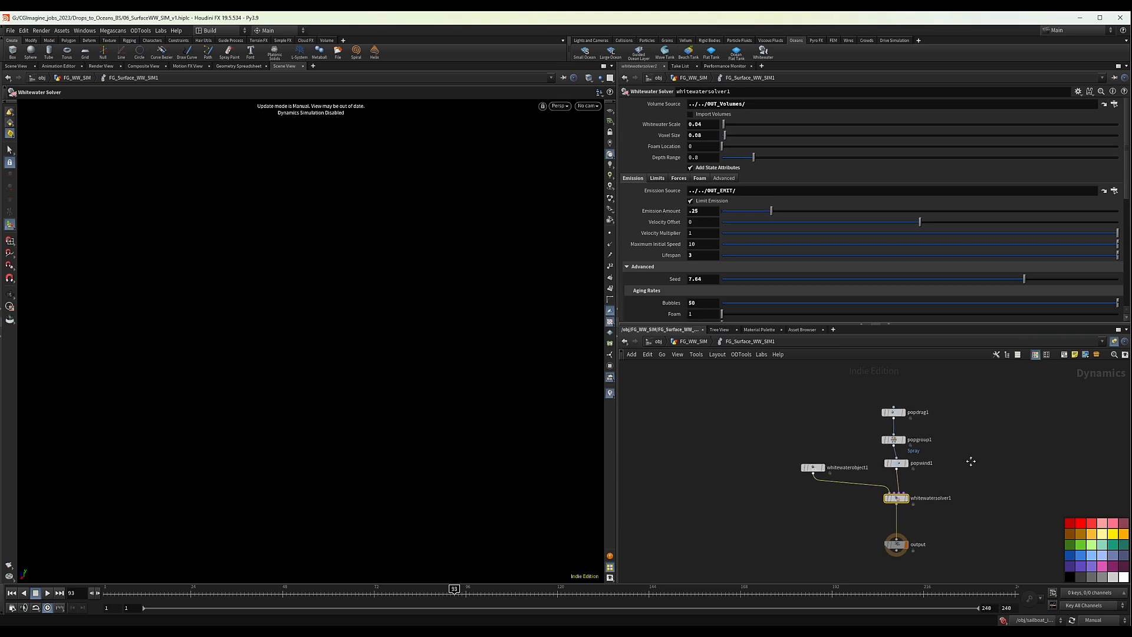
scroll(919, 474, "up", 5)
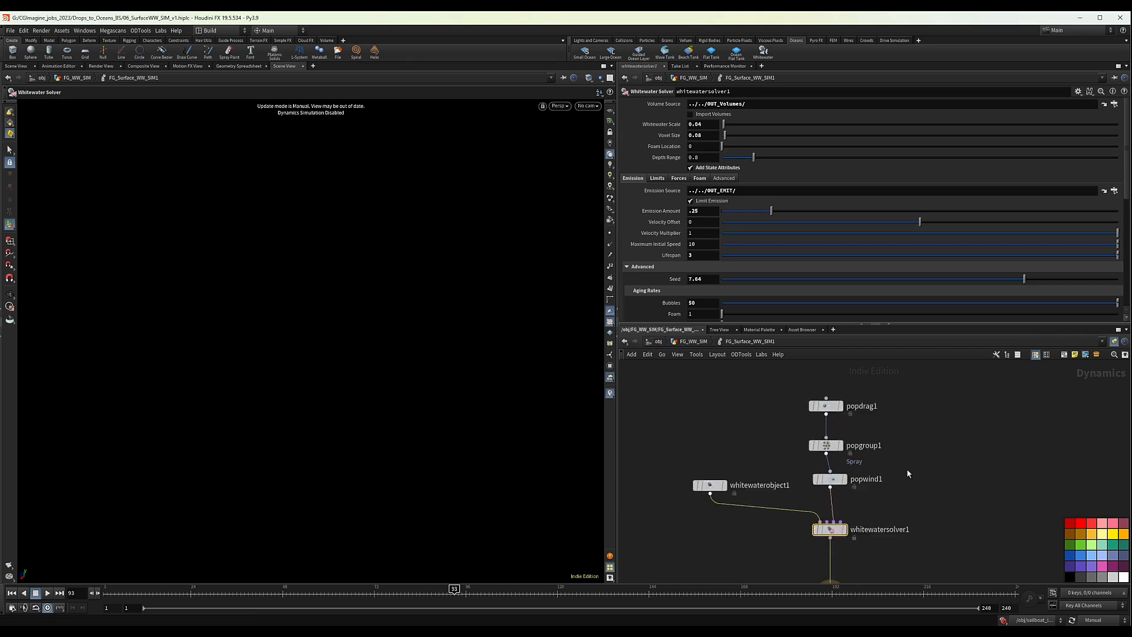
left_click(790, 377)
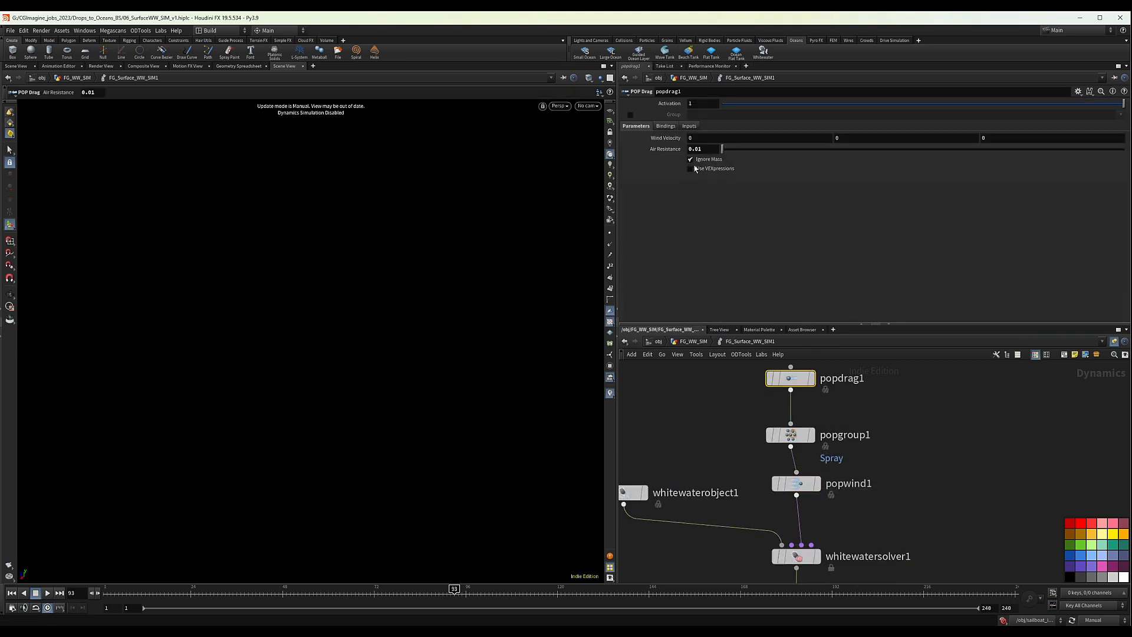
left_click(790, 434)
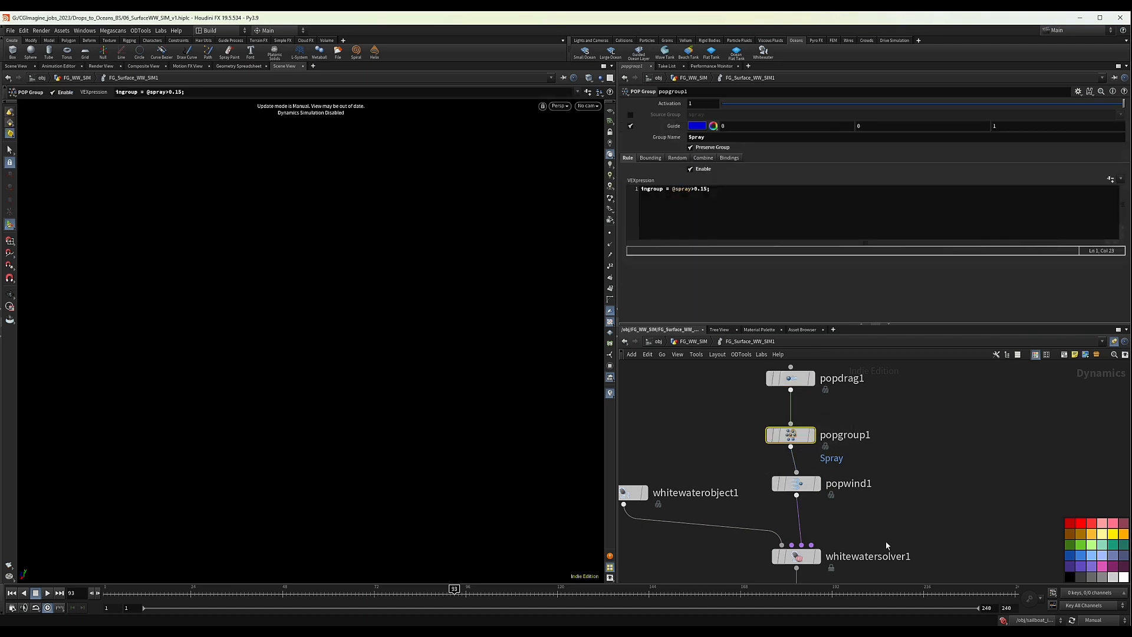
middle_click_drag(718, 458, 768, 470)
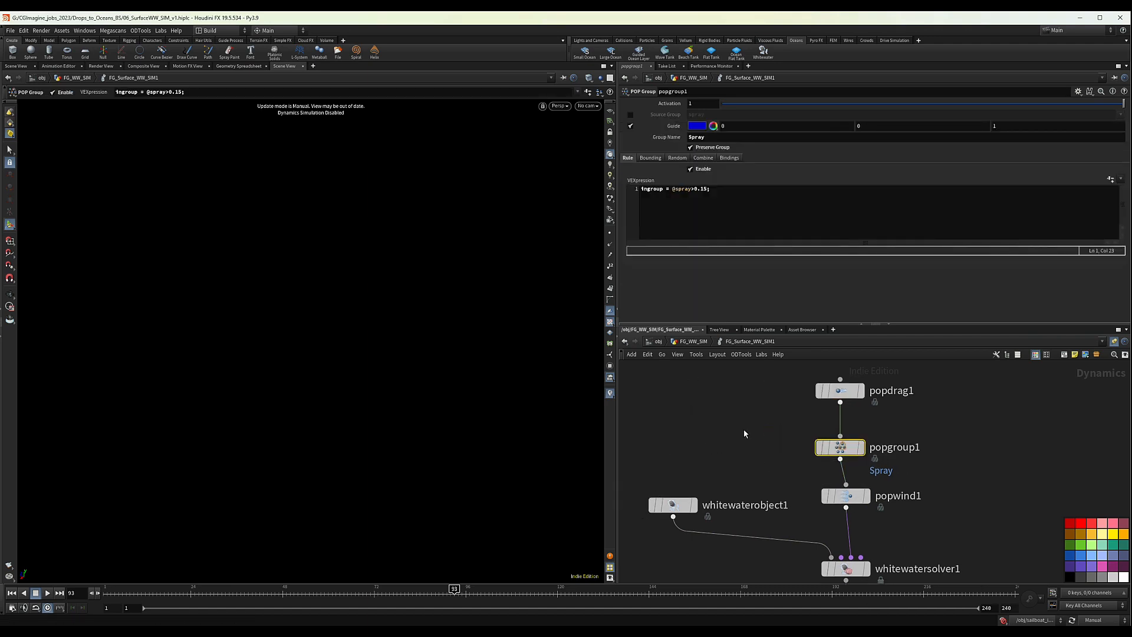
left_click_drag(701, 472, 628, 537)
Step: Return to FG_WW_SIM and delete the duplicated FG_Surface_WW_SIM1 DOP network
left_click(691, 343)
left_click_drag(762, 473, 891, 552)
key("Delete")
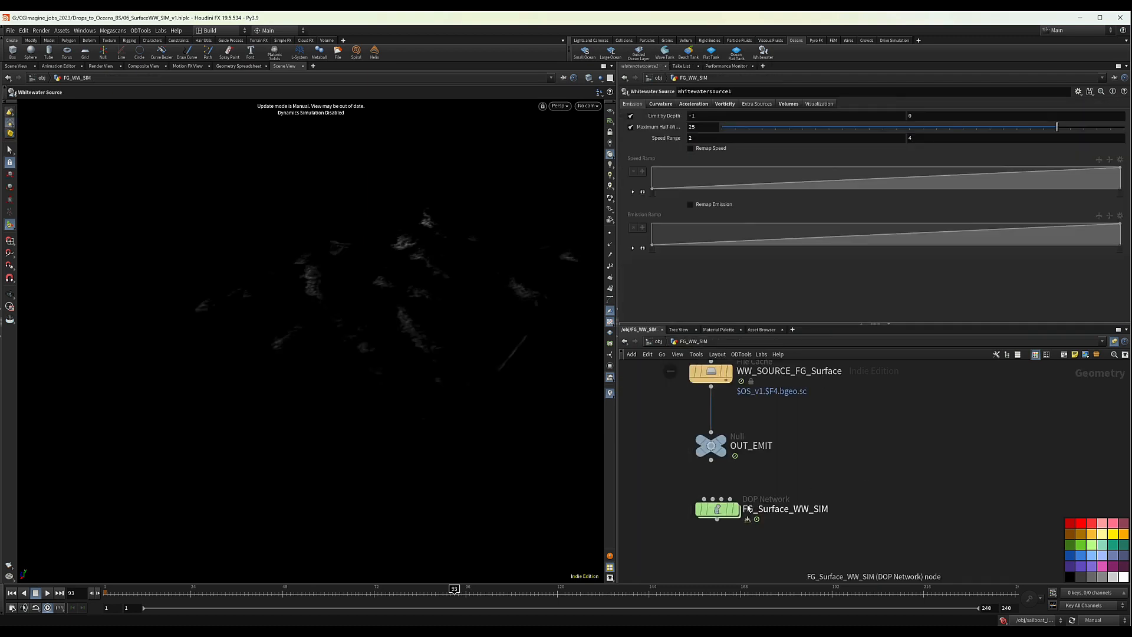
Step: Inside the original FG_Surface_WW_SIM network, set the Whitewater Solver's Emission Amount to 1
left_click(712, 517)
key("i")
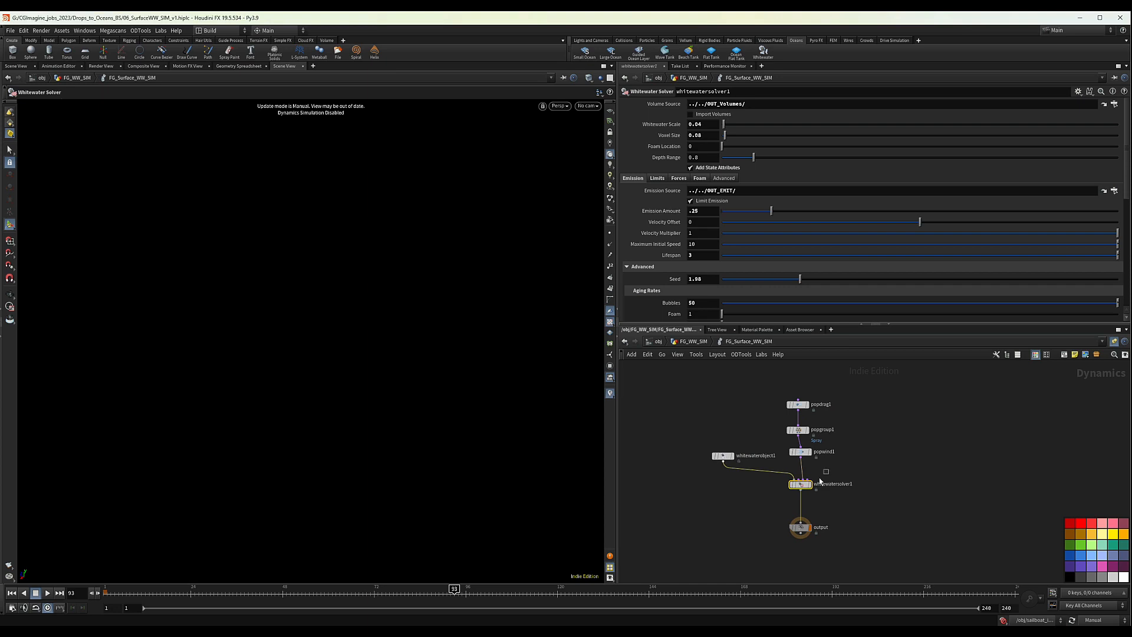
left_click(703, 210)
type("1")
key("Return")
Step: Set the Whitewater Solver's Whitewater Scale to 0.02 and Voxel Size to 0.04, then return to FG_WW_SIM
left_click(698, 124)
type("0.02")
key("Return")
left_click(700, 135)
type("0.04")
key("Return")
left_click(696, 343)
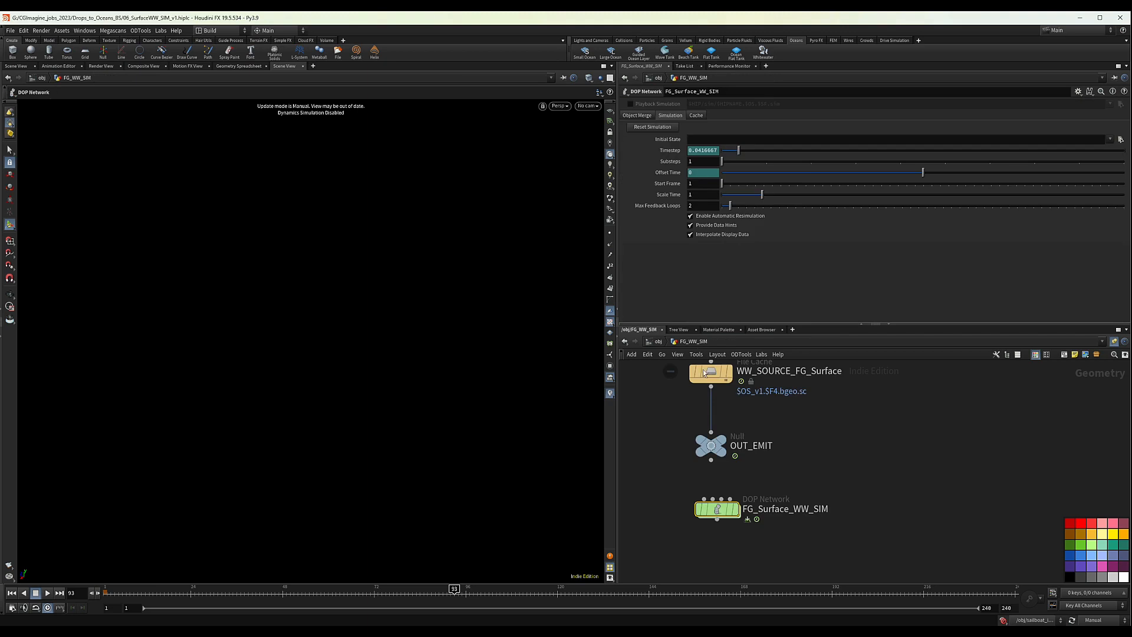
Step: Add a DOP I/O setup below the FG_Surface_WW_SIM DOP network
key("Escape")
left_click_drag(348, 275, 353, 309)
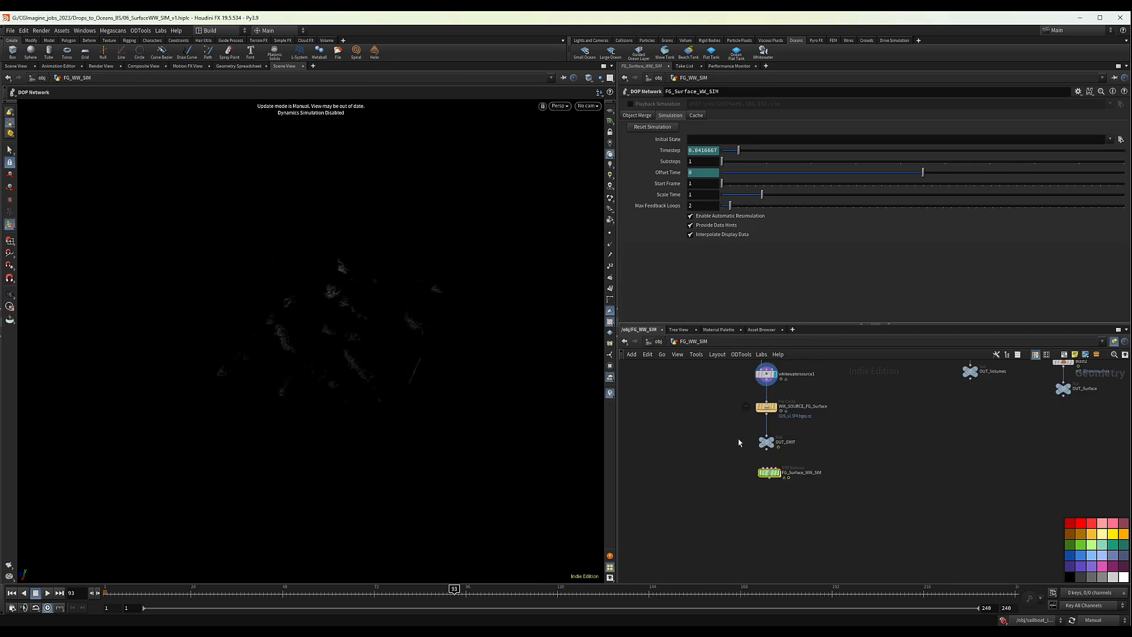
scroll(774, 480, "down", 5)
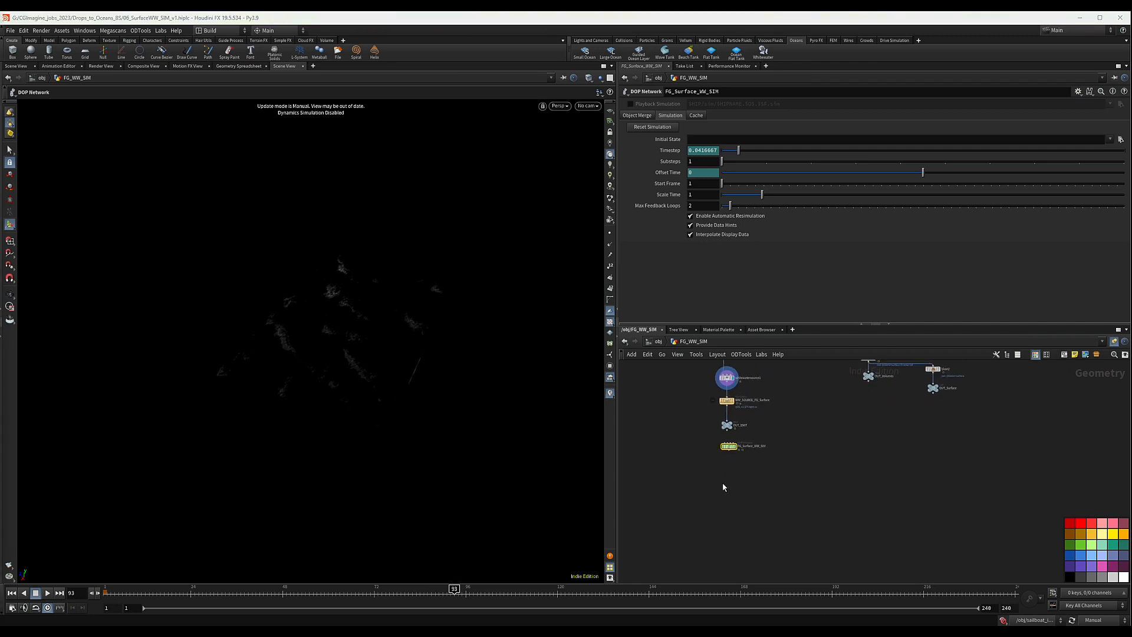
key("Tab")
type("d")
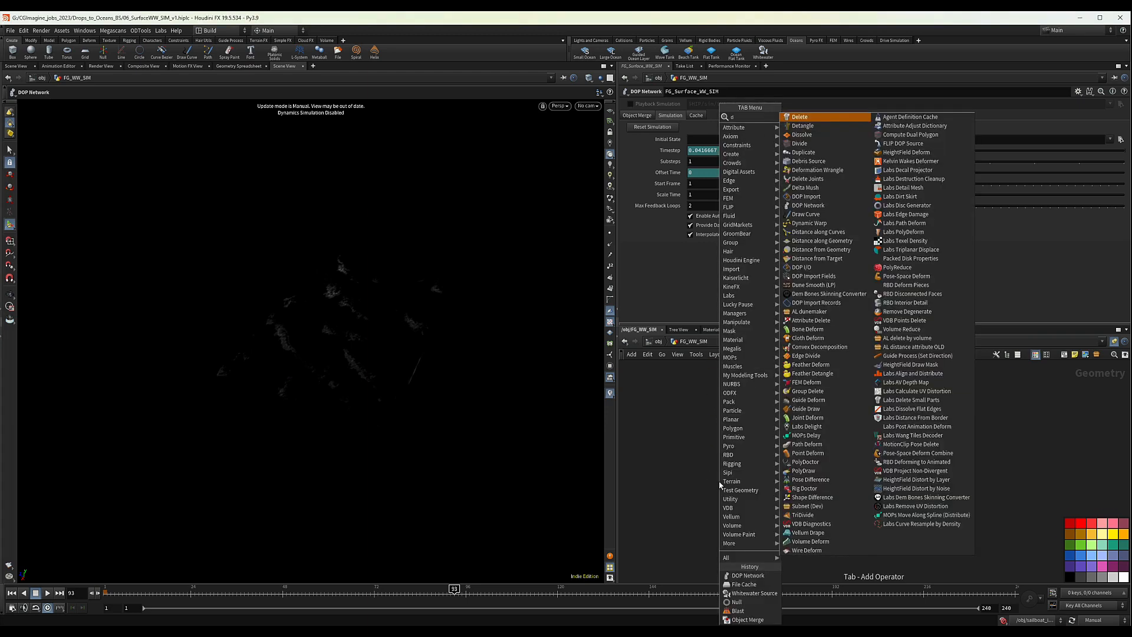
type("op")
key("Down")
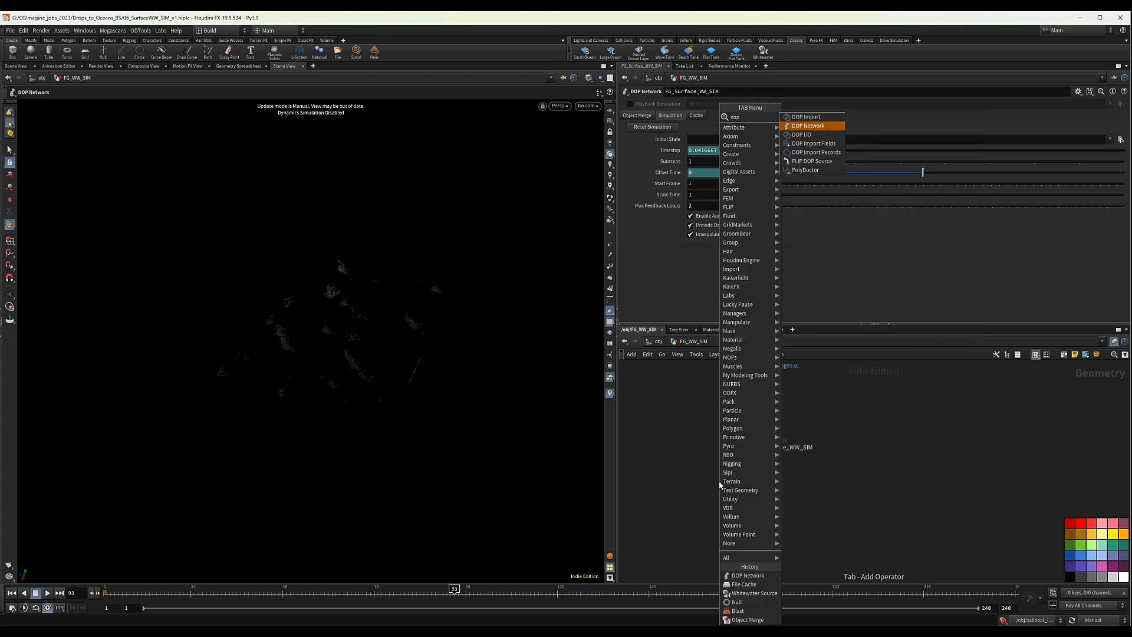
key("Return")
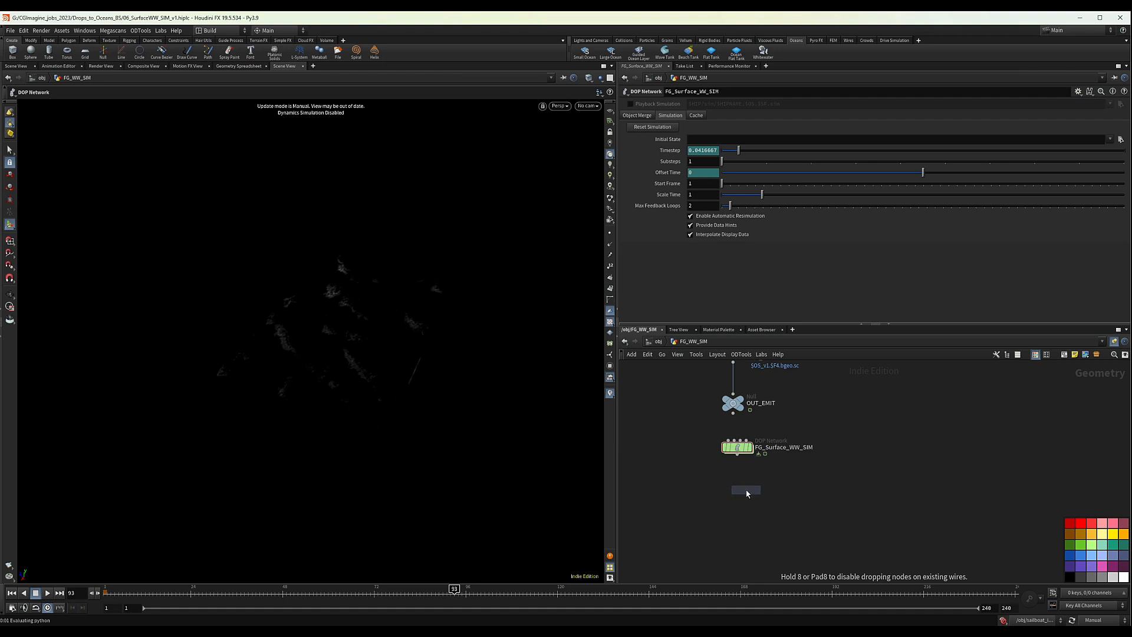
left_click(737, 490)
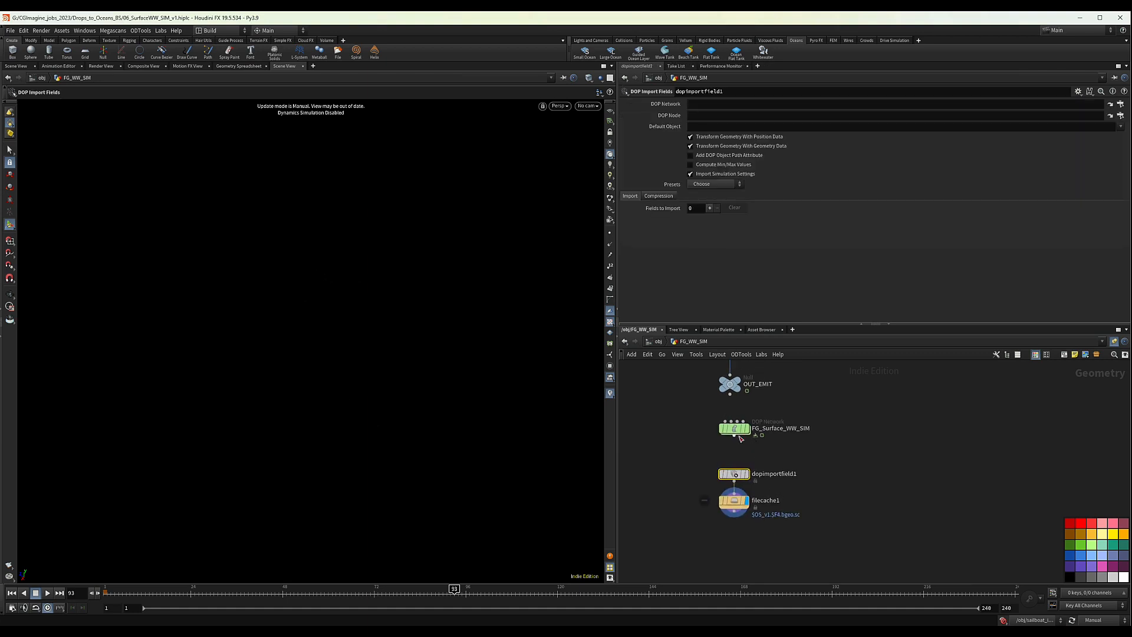
Step: Point the DOP Import Fields node to ../FG_Surface_WW_SIM and its whitewaterobject1/ node, and apply the Particles preset
left_click_drag(738, 429, 715, 102)
left_click_drag(734, 428, 714, 116)
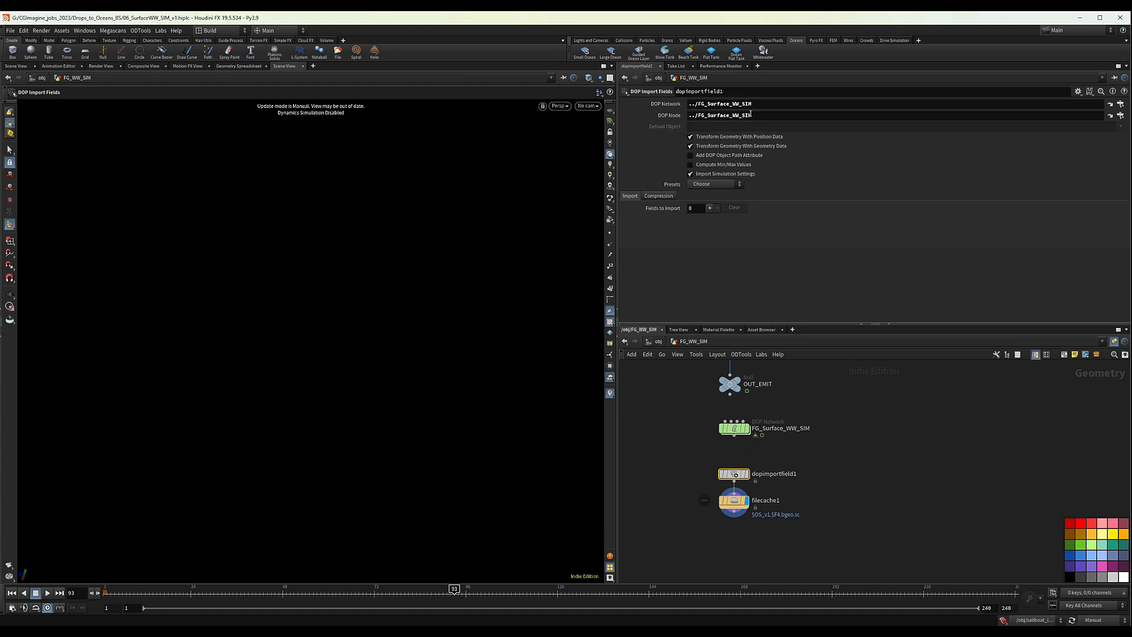
type("/")
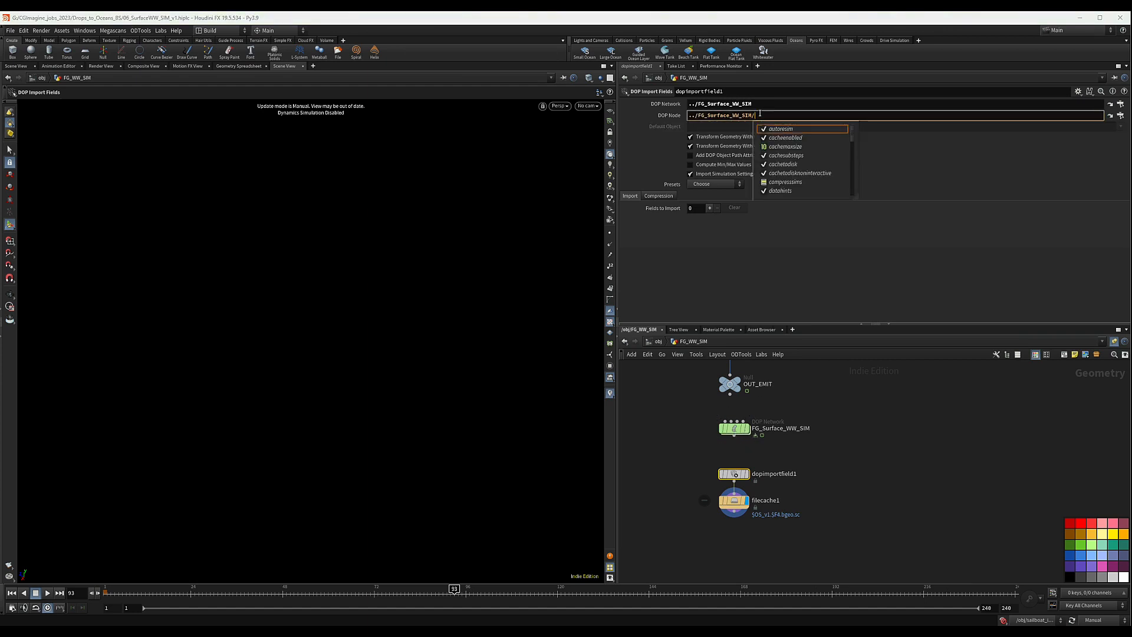
type("whitewaterobject1/")
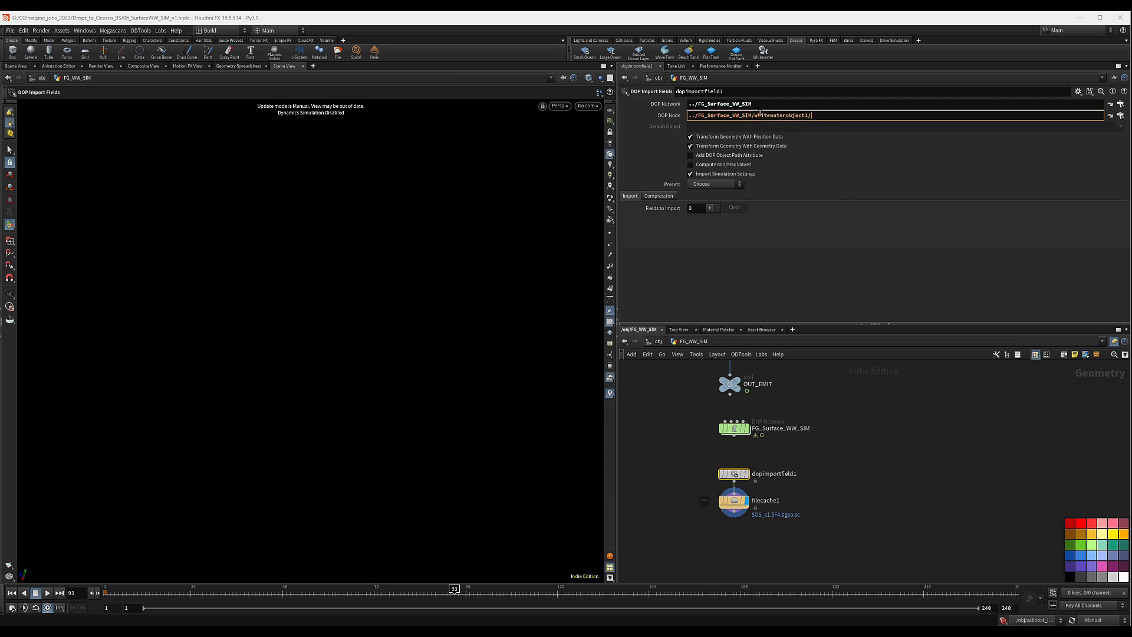
left_click(706, 187)
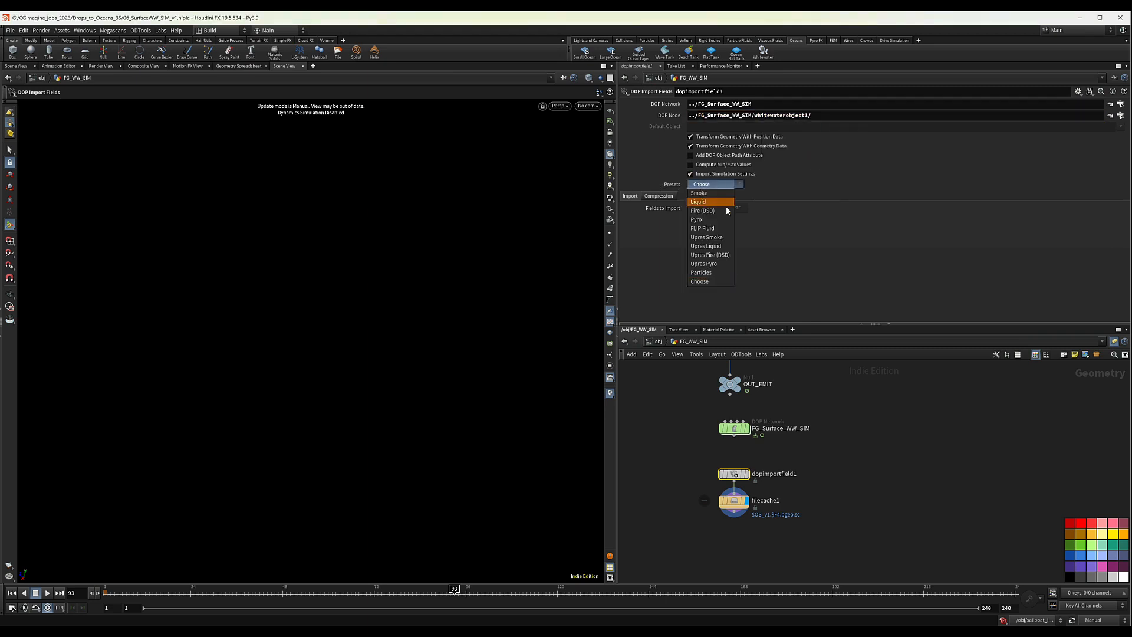
left_click(710, 272)
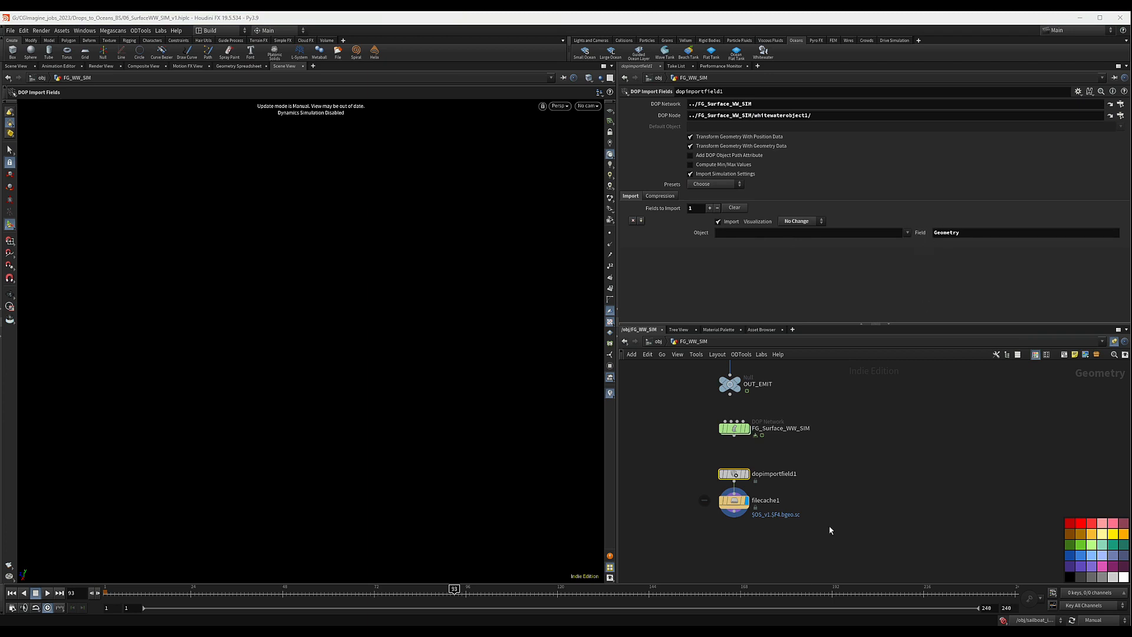
Step: Lower the file cache and insert an Attribute Delete with Delete Non Selected enabled between it and dopimportfield1
middle_click_drag(818, 527, 823, 491)
left_click_drag(739, 460, 739, 555)
left_click(747, 508)
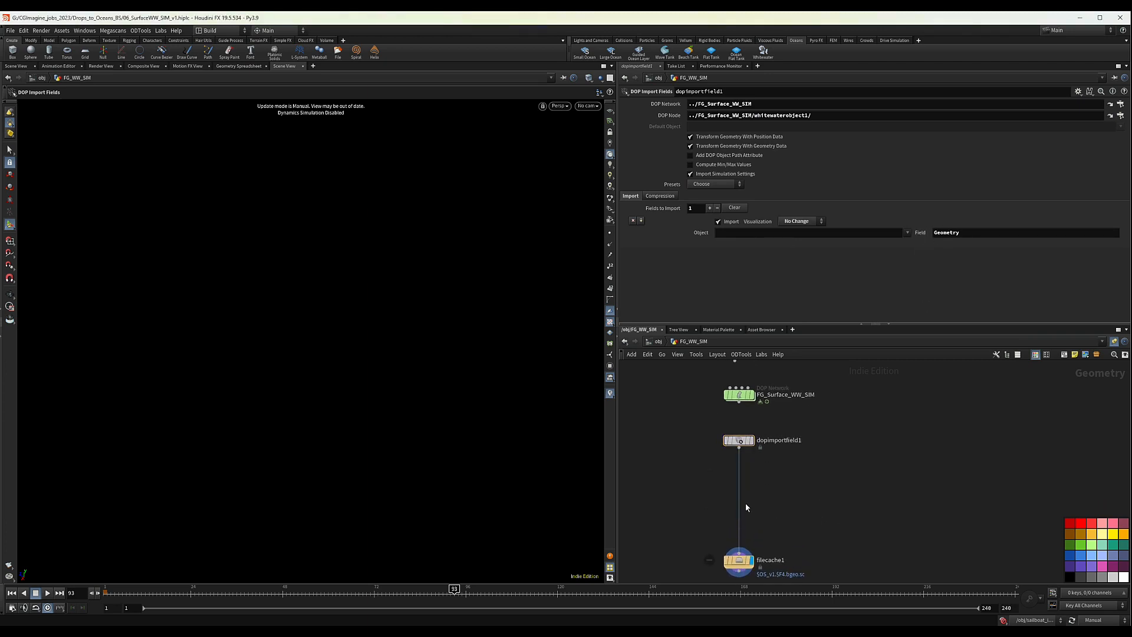
scroll(747, 508, "up", 1)
key("Tab")
type("attr")
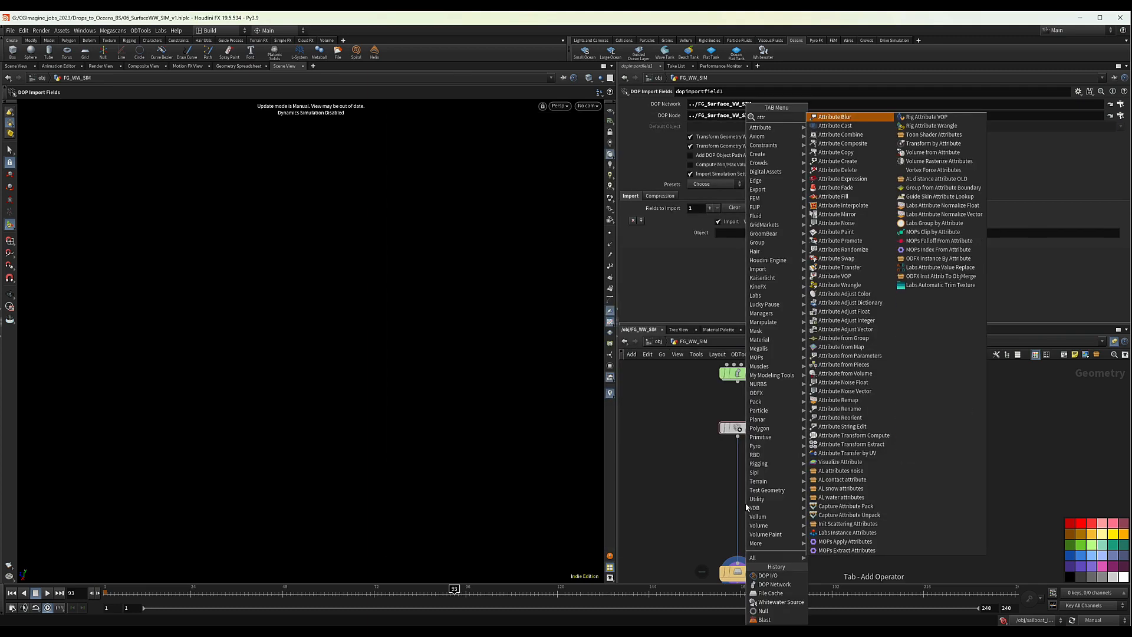
type("i del")
key("Return")
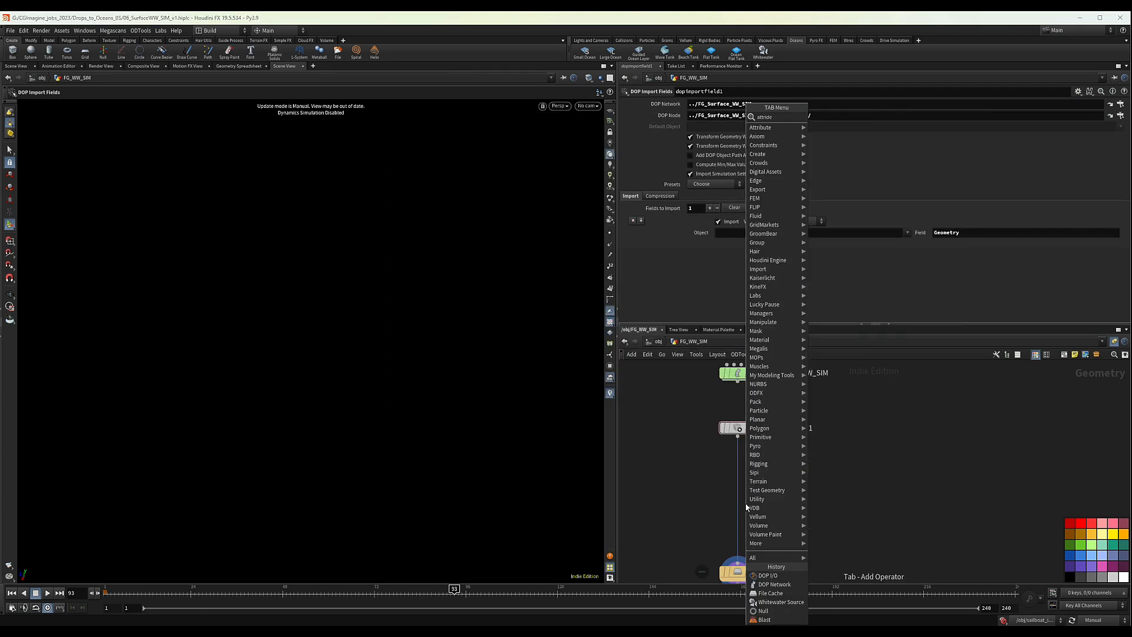
left_click(731, 472)
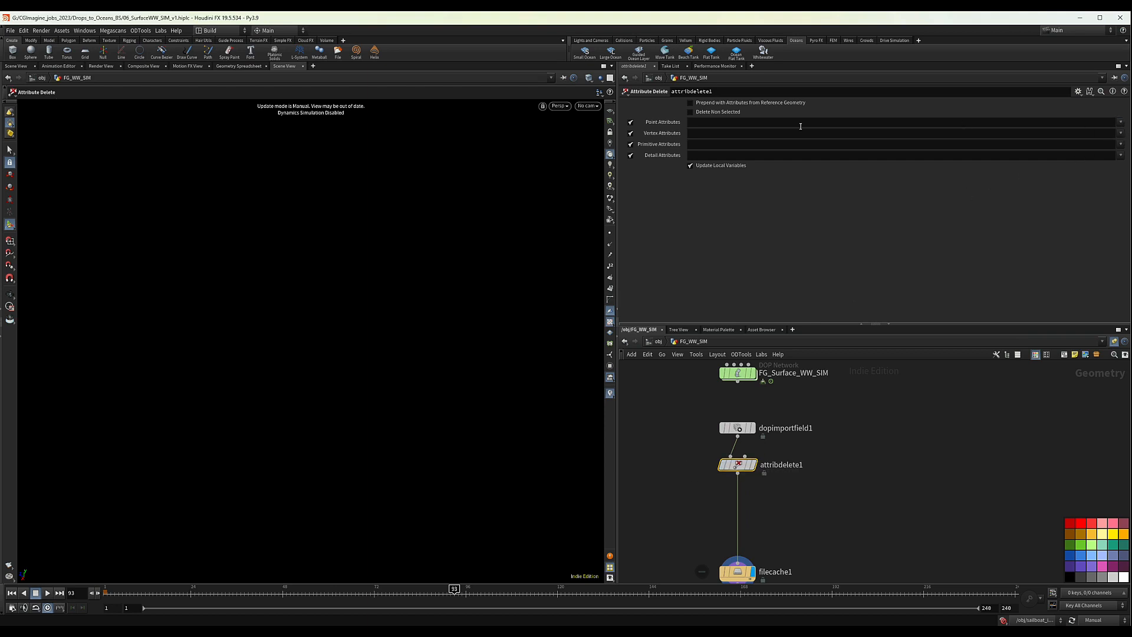
left_click(711, 122)
left_click(708, 112)
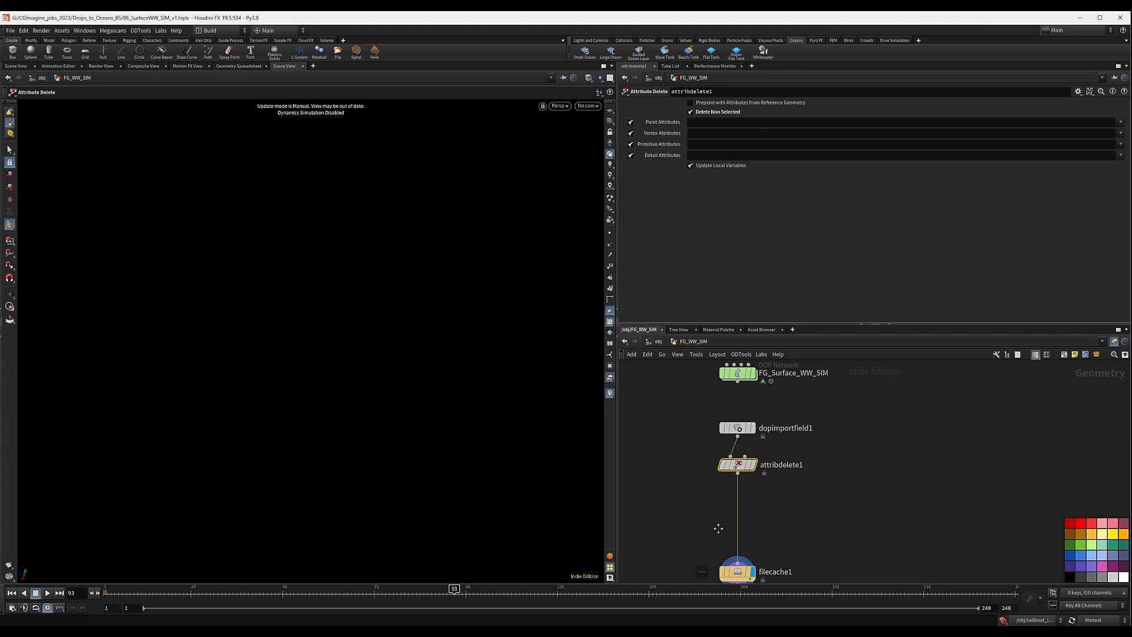
Step: Return the timeline to frame 1 and make FG_WW_SIM's simulation the current one
middle_click_drag(718, 529, 729, 495)
left_click(13, 594)
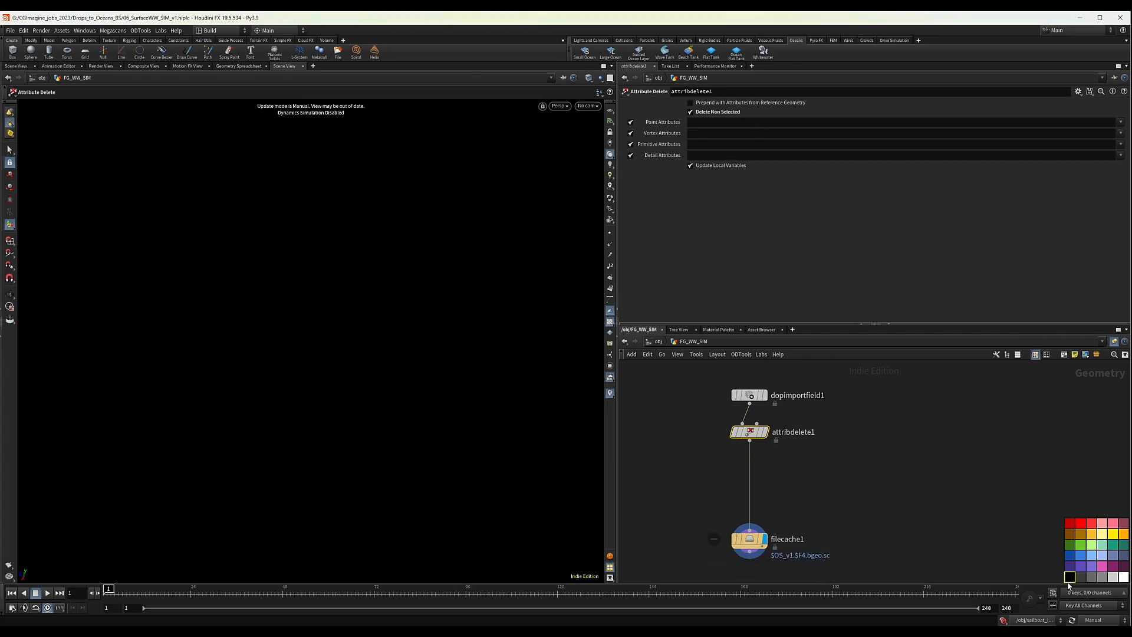
scroll(998, 568, "down", 2)
middle_click_drag(998, 568, 991, 558)
left_click(1003, 620)
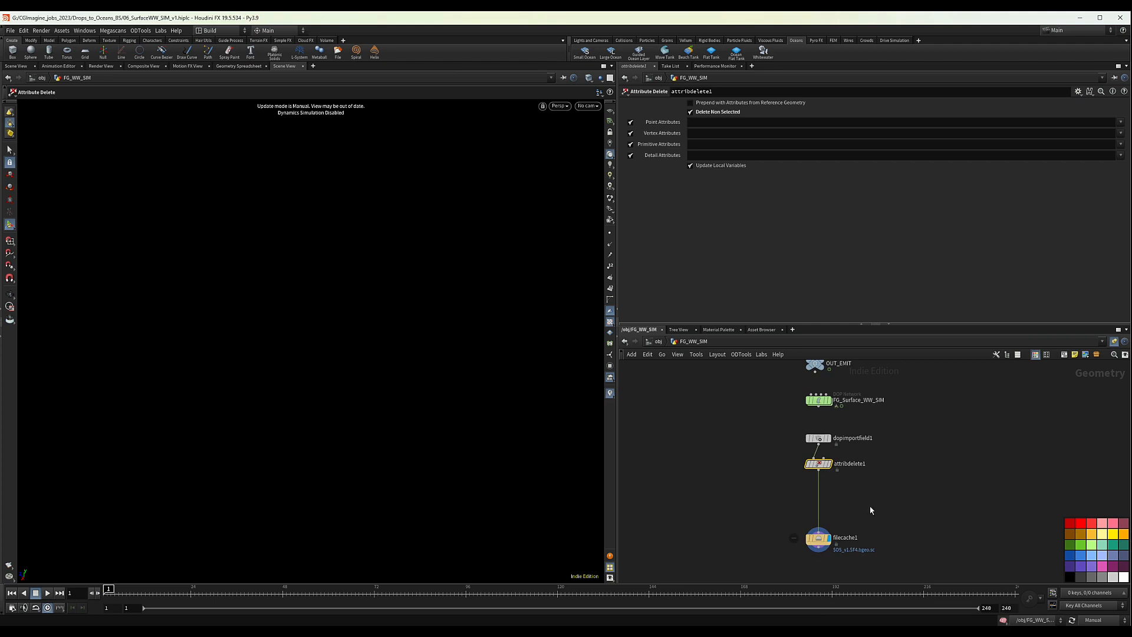
middle_click_drag(872, 508, 872, 531)
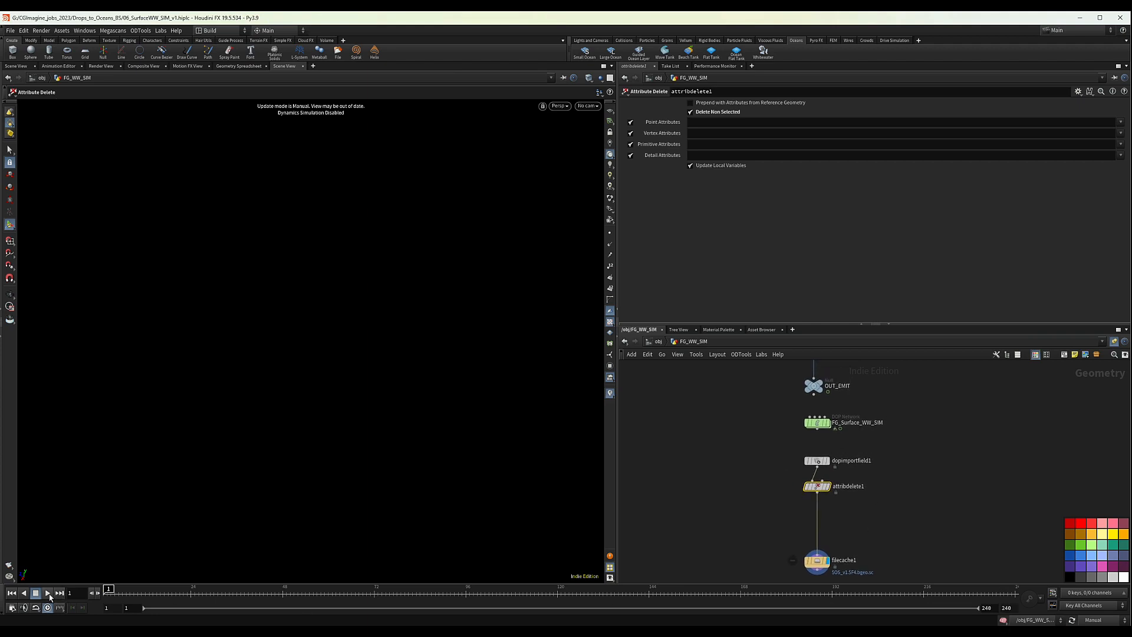
Step: Switch the update mode to Auto Update and advance the timeline to frame 2
left_click(1108, 620)
left_click(1096, 592)
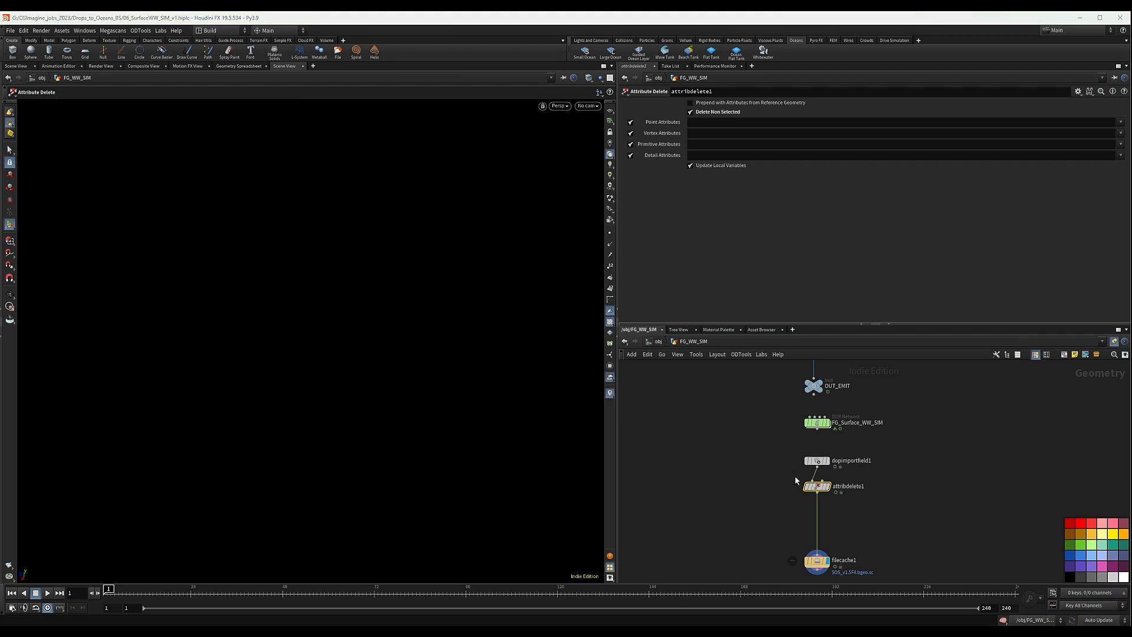
left_click(97, 592)
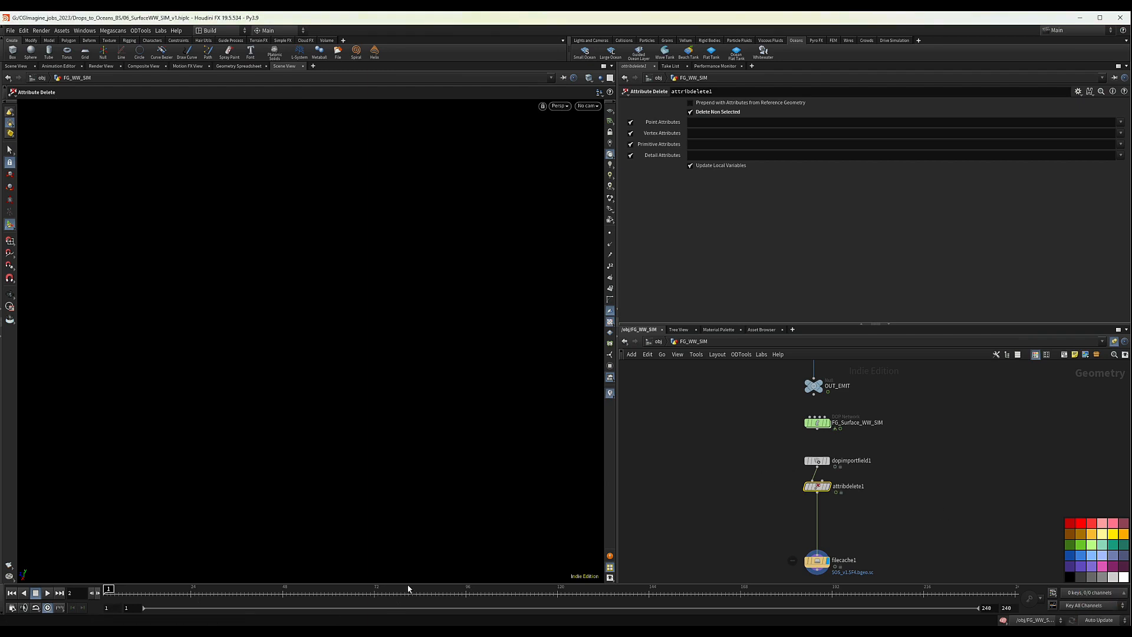
Step: Set attribdelete1 to keep the v, age, bubble, depth and foam point attributes
left_click(1120, 122)
left_click(1102, 141)
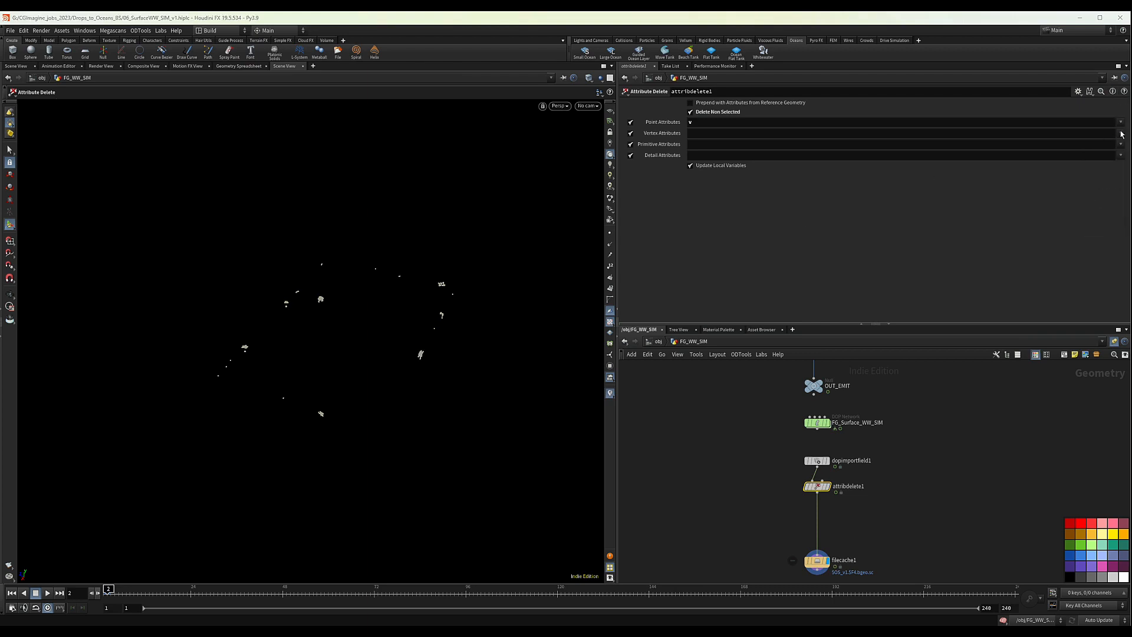
left_click(1120, 122)
left_click(1096, 150)
left_click(1120, 122)
left_click(1094, 158)
left_click(1120, 122)
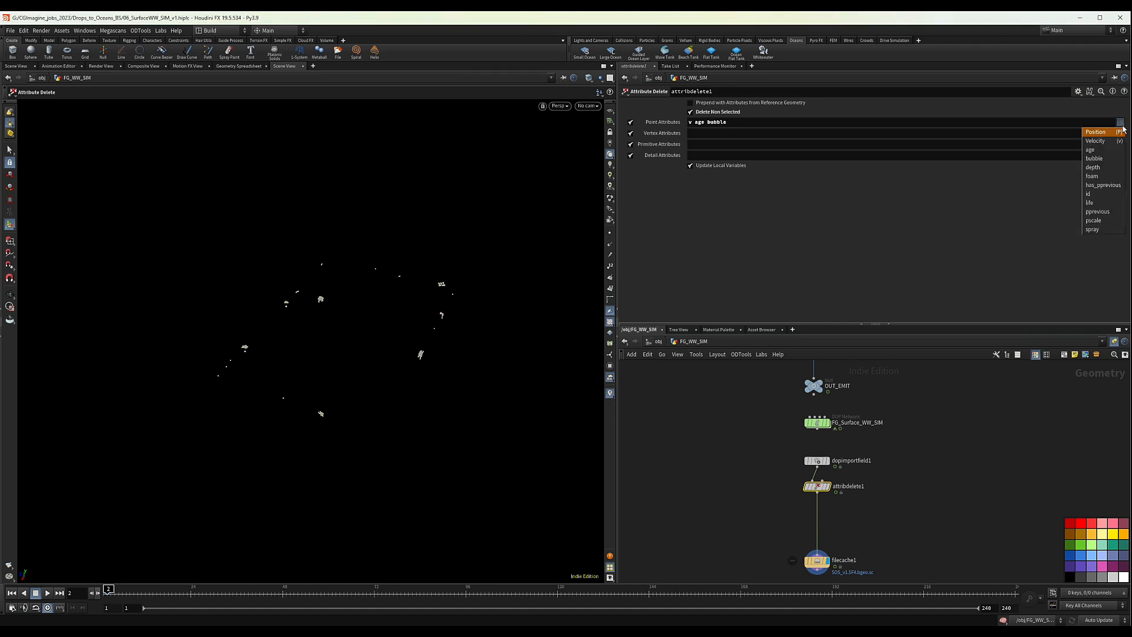
left_click(1107, 170)
left_click(1120, 122)
left_click(1102, 176)
Step: Add id, life, pscale and spray to the point attributes kept by attribdelete1
left_click(1120, 122)
left_click(1090, 193)
left_click(1120, 122)
left_click(1097, 204)
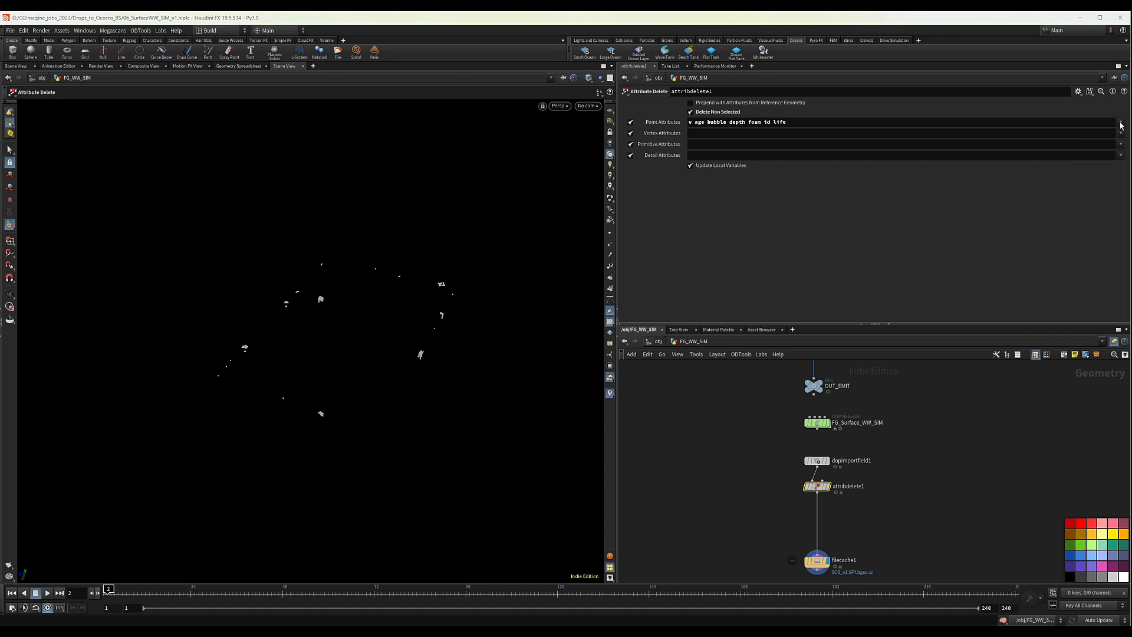
left_click(1120, 122)
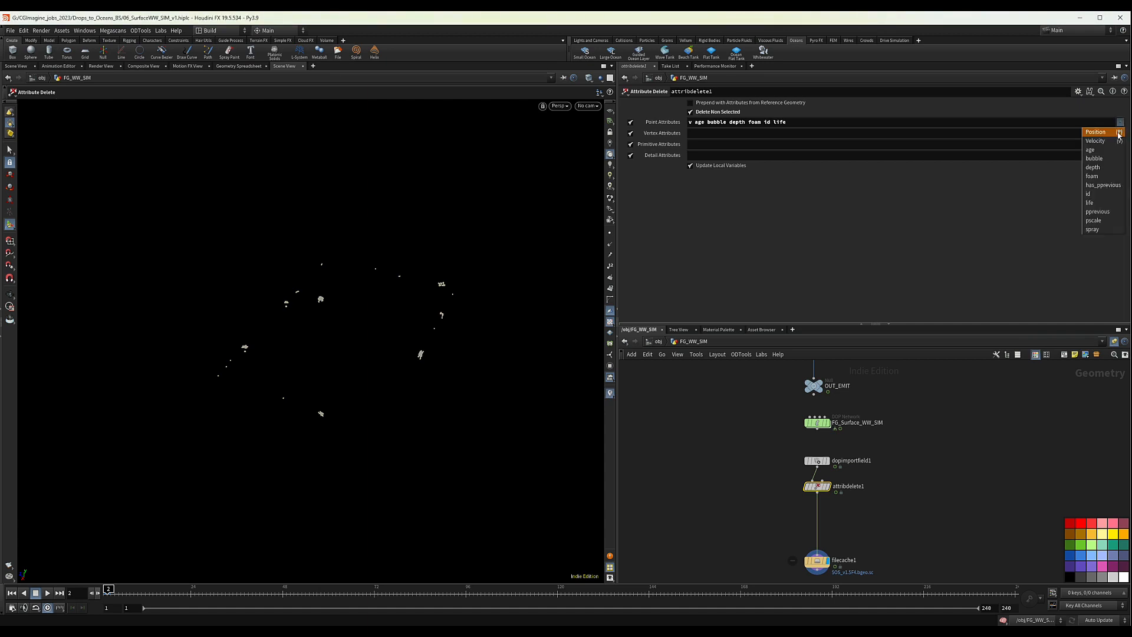
left_click(1102, 221)
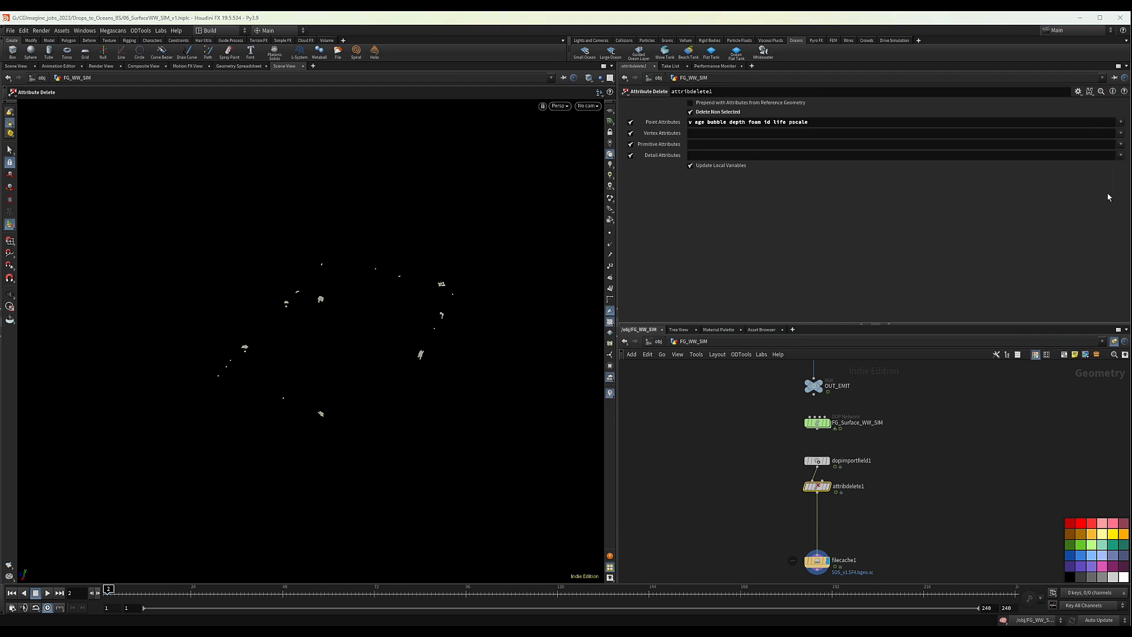
left_click(1120, 122)
left_click(1098, 230)
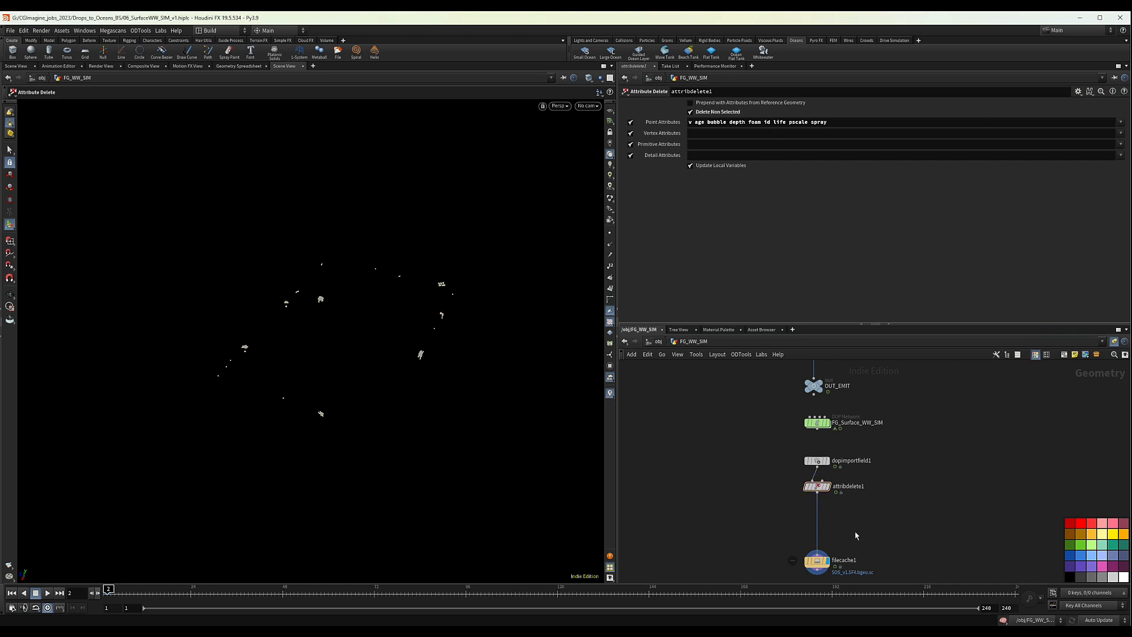
Step: Insert a Group Delete between attribdelete1 and filecache1 and set its Group Names to *
key("Tab")
type("grou")
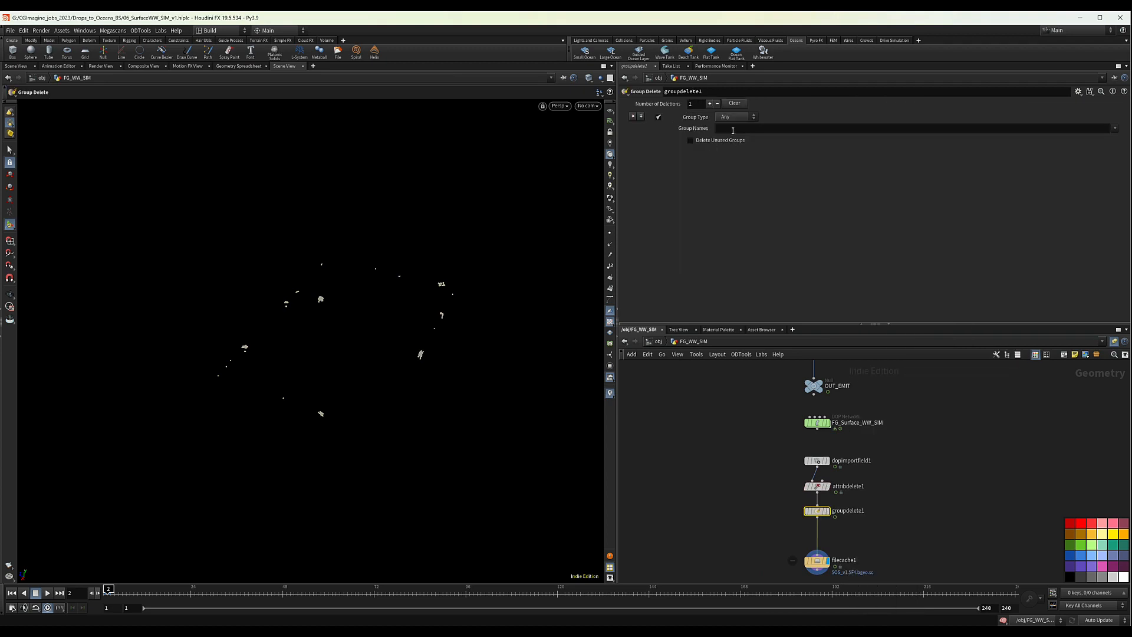
left_click(733, 130)
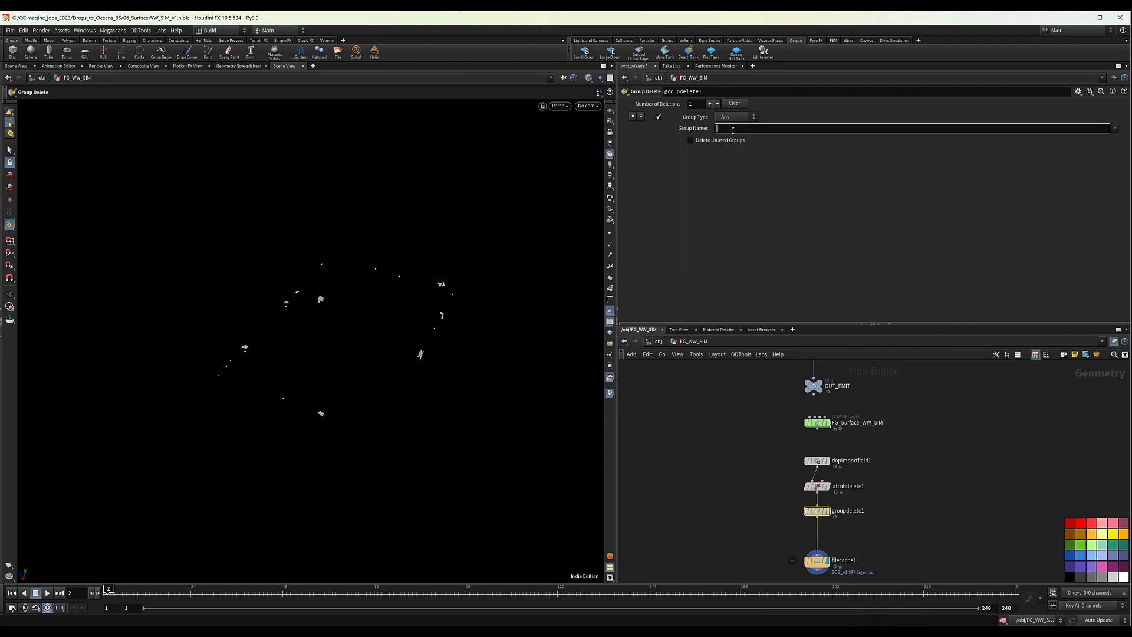
type("*")
key("Return")
Step: Rename the filecache1 node at the end of the chain as WW_SIM_FG_Surface
scroll(851, 512, "down", 3)
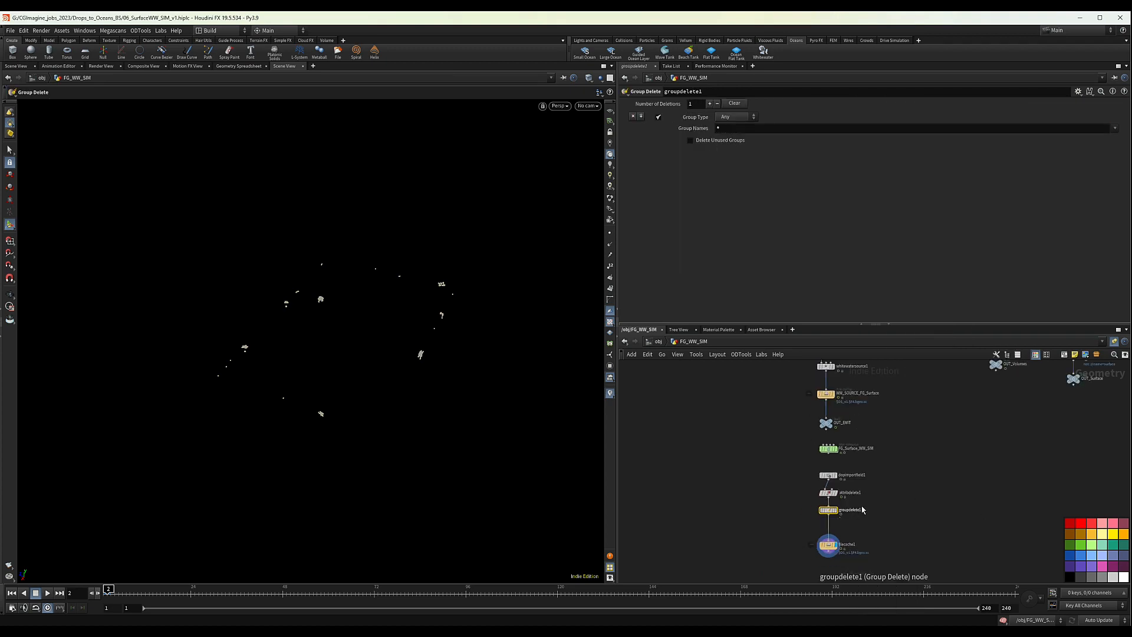
middle_click_drag(898, 511, 792, 492)
left_click(857, 496)
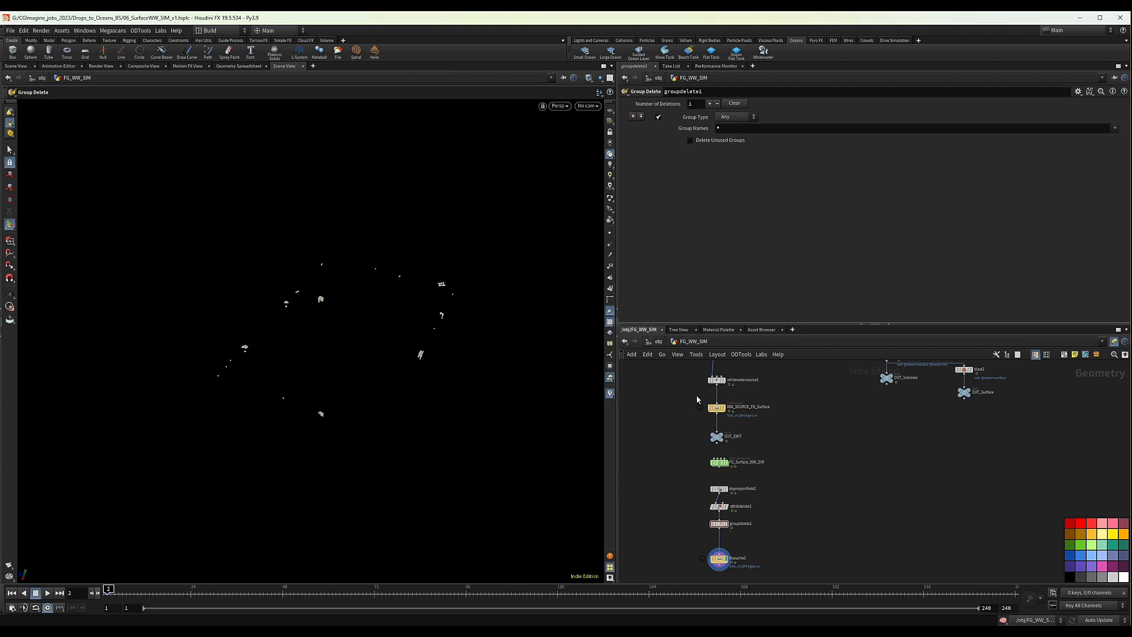
left_click_drag(682, 396, 744, 426)
left_click_drag(682, 552, 765, 575)
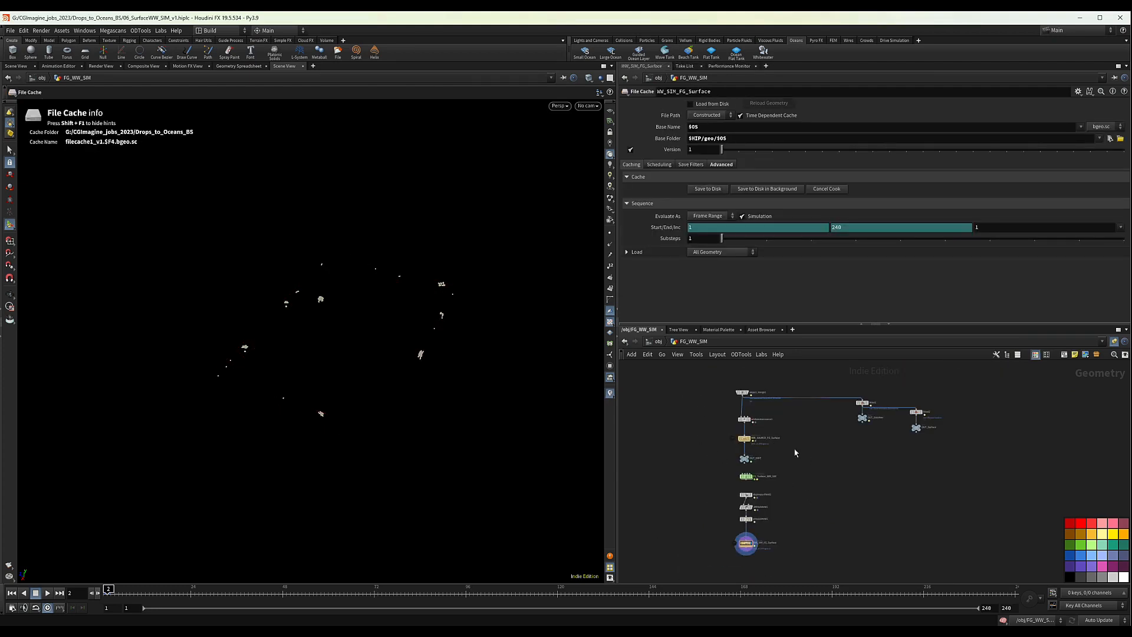
middle_click_drag(831, 469, 826, 491)
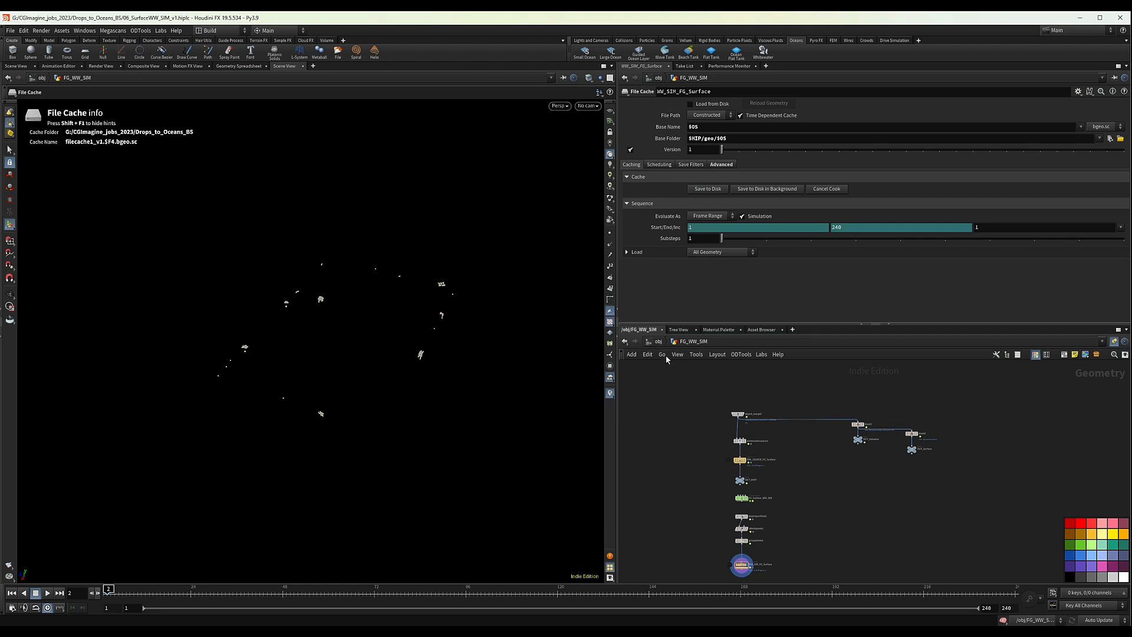
Step: Switch to the DUO desktop and open FG_WW_SIM in the first network view
left_click(227, 31)
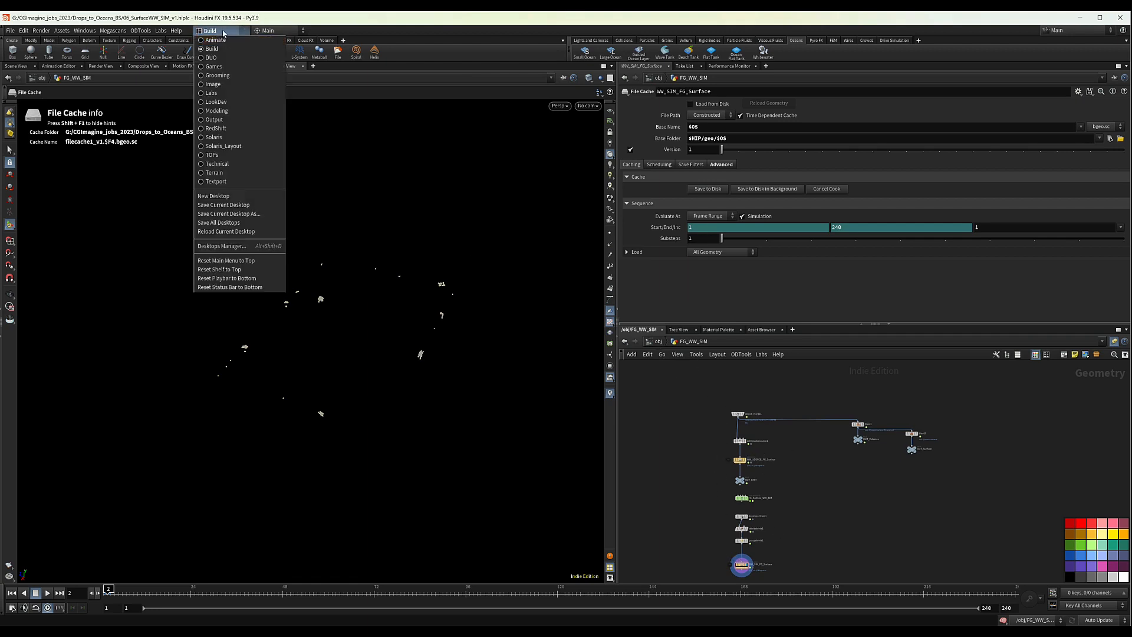
left_click(218, 59)
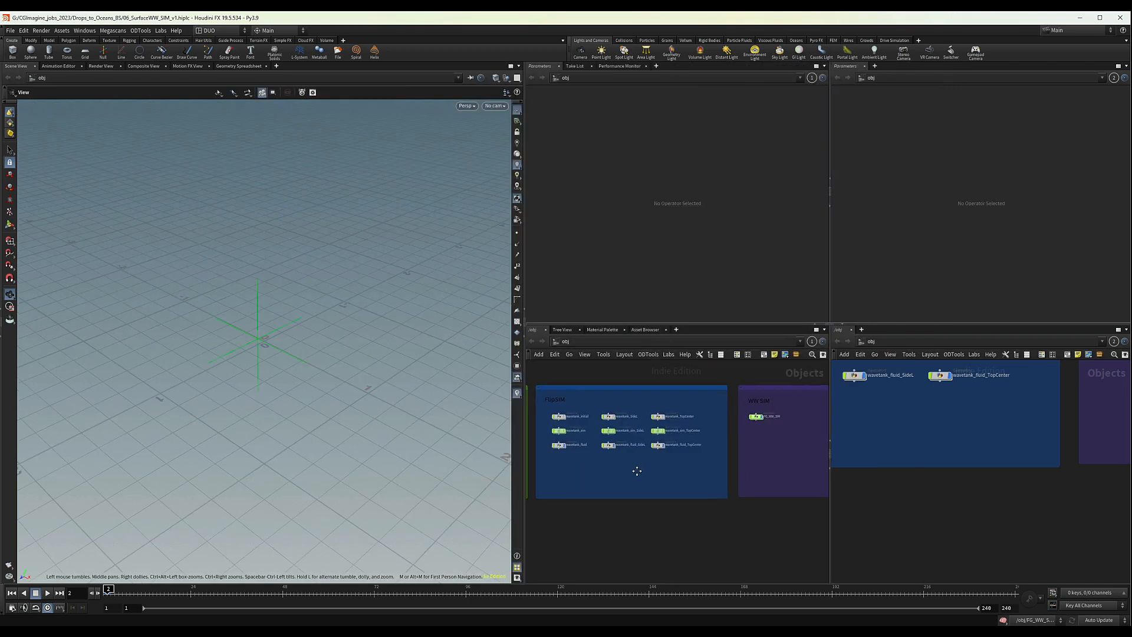
middle_click_drag(637, 471, 486, 462)
scroll(610, 414, "up", 4)
double_click(594, 404)
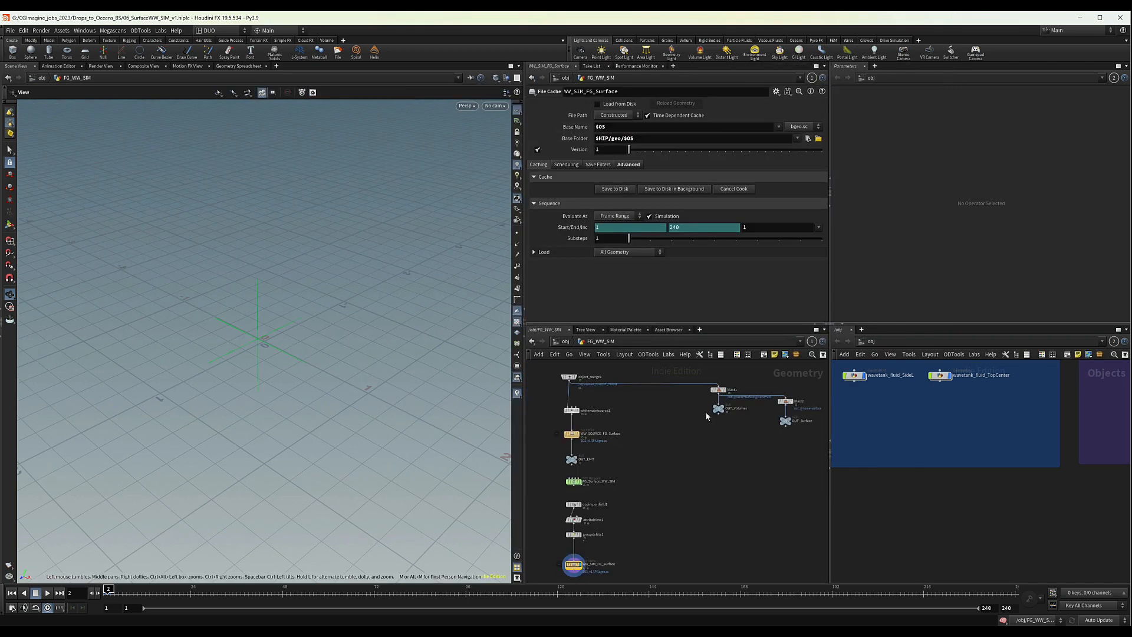
scroll(914, 461, "down", 3)
Step: Add a TOP network at object level in the second network view, inside the WW SIM box, and colour it red
middle_click_drag(903, 446, 878, 449)
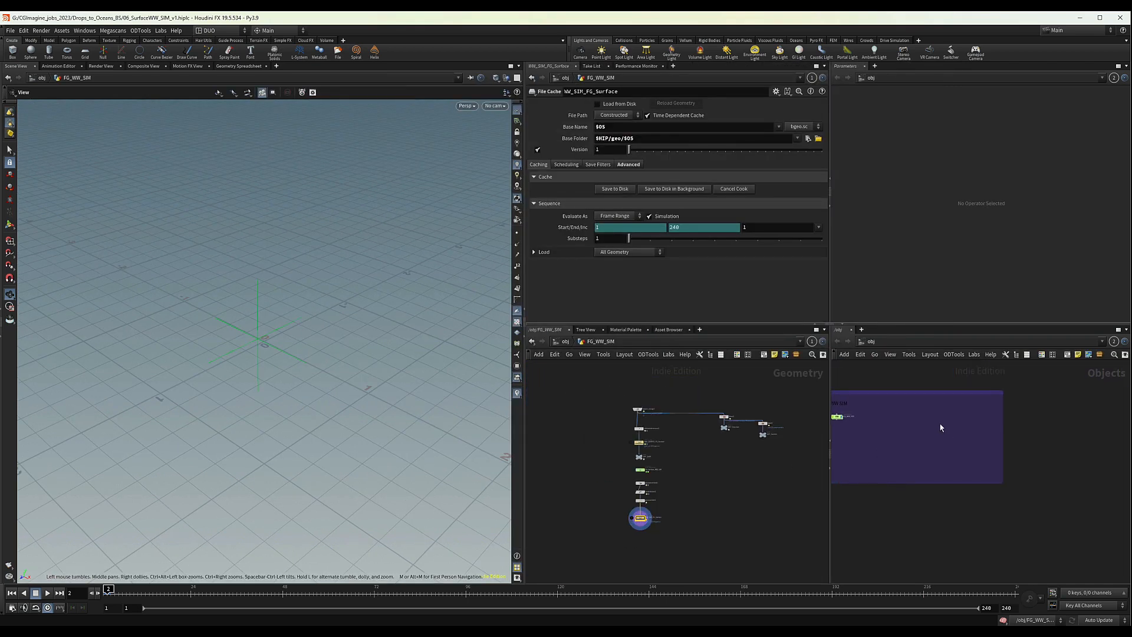
middle_click_drag(947, 415, 1016, 418)
key("Tab")
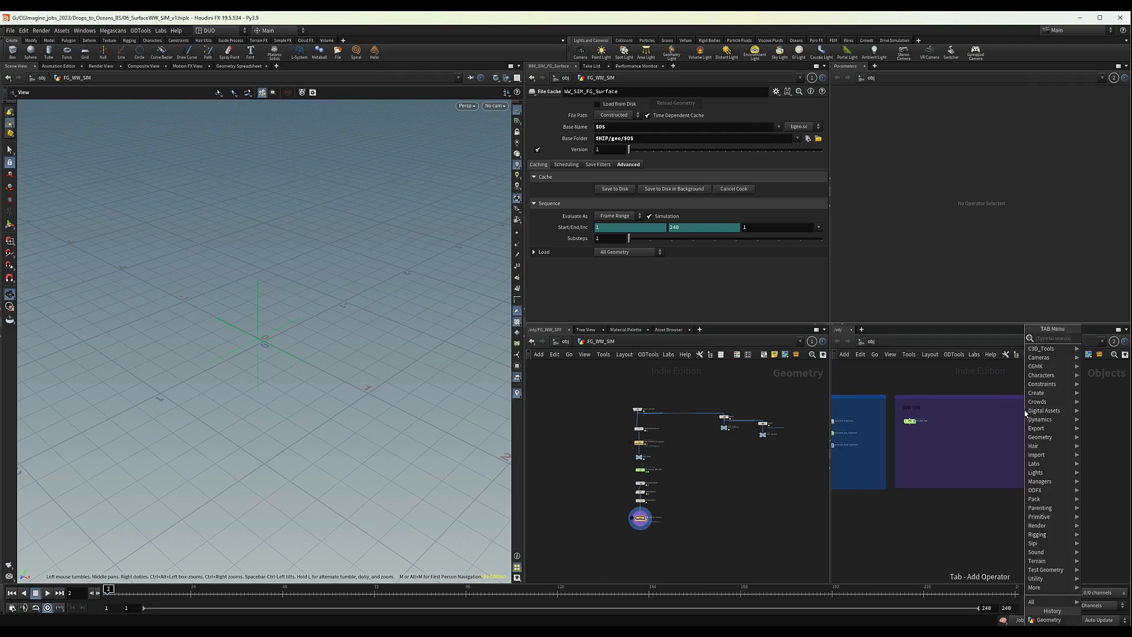
type("top")
key("Return")
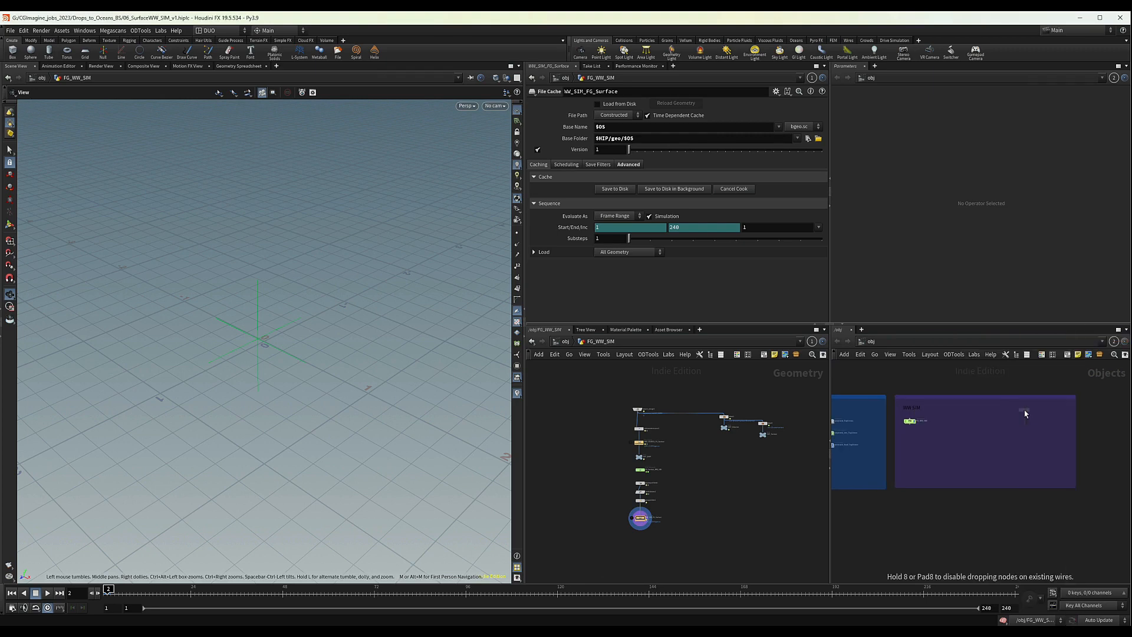
left_click(1024, 413)
key("c")
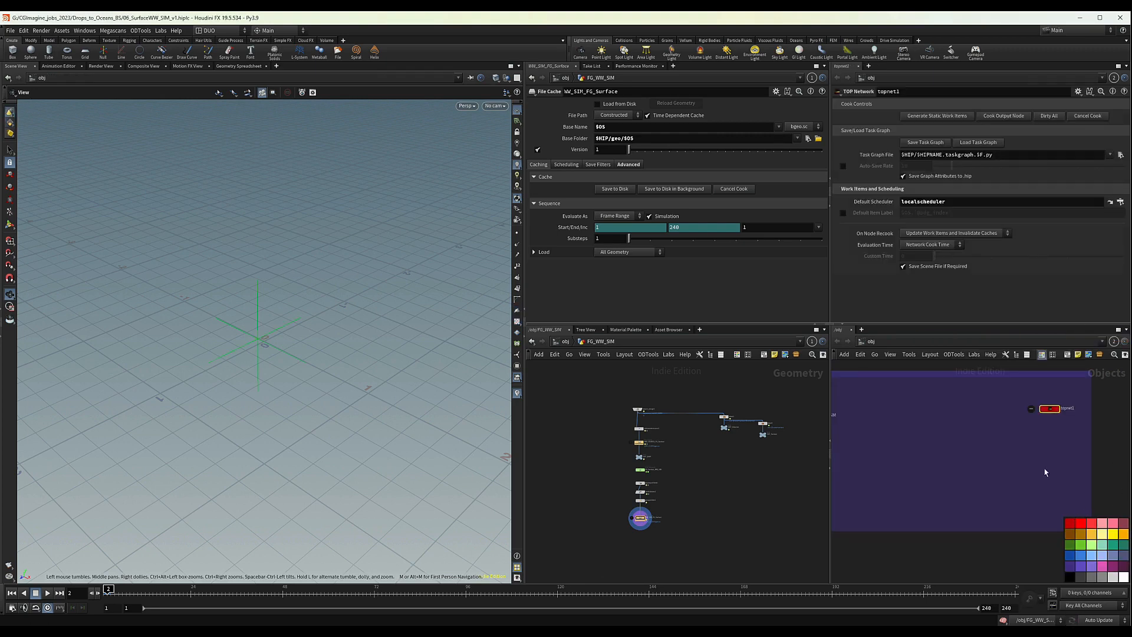
scroll(1042, 441, "down", 1)
middle_click_drag(1042, 441, 981, 452)
scroll(981, 432, "up", 3)
left_click_drag(982, 433, 980, 425)
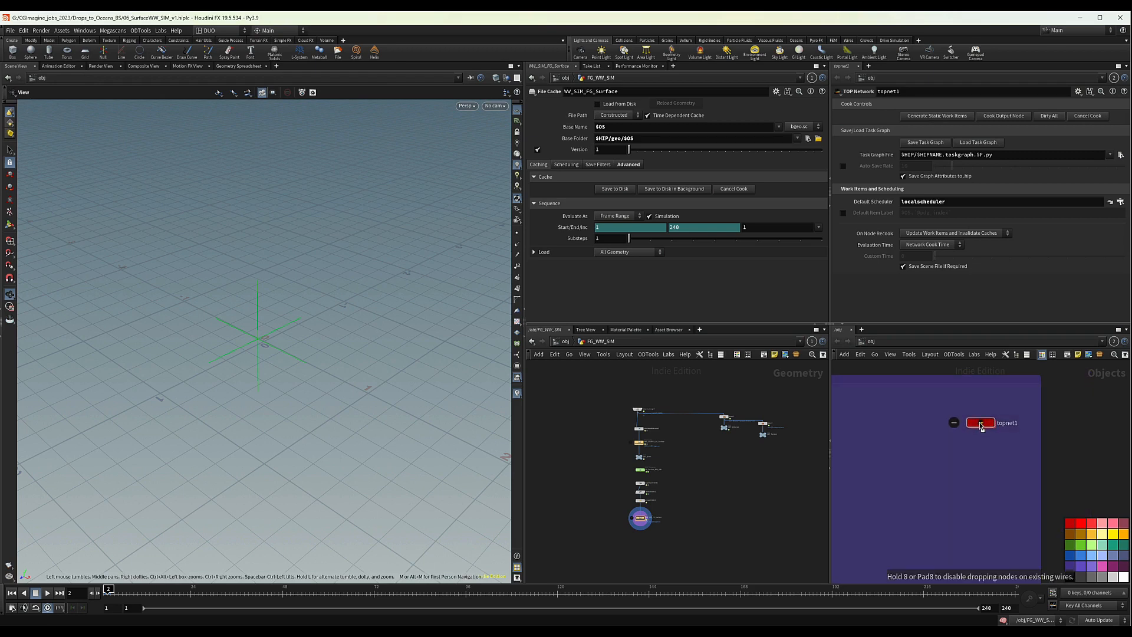
Step: Open the TOP network and add a ROP Fetch node below its local scheduler
double_click(981, 426)
key("Tab")
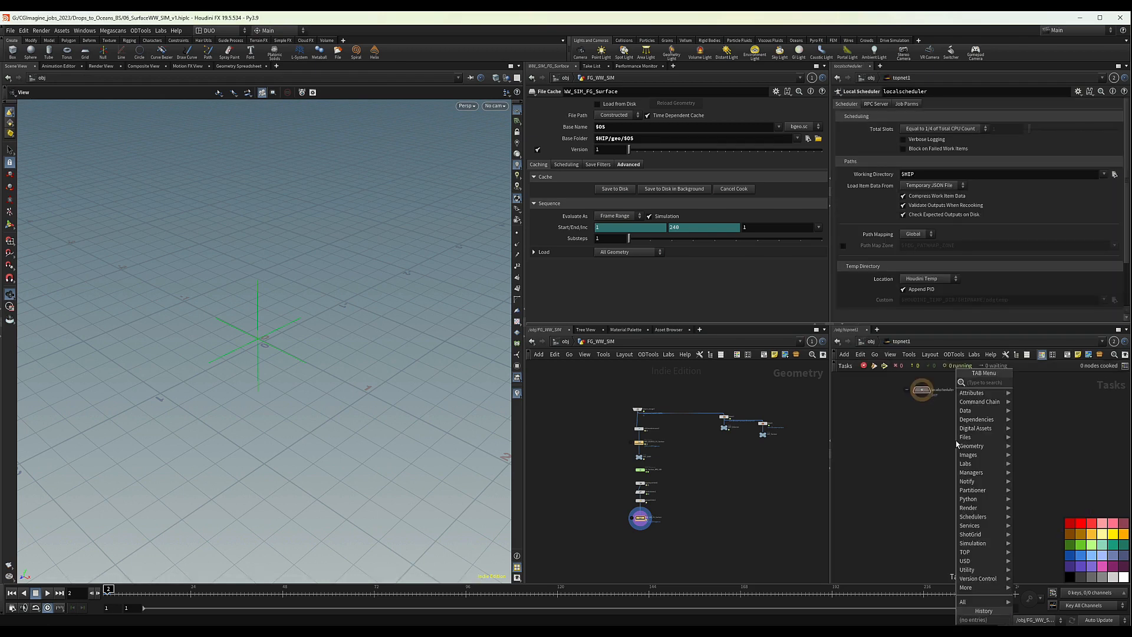
type("rop")
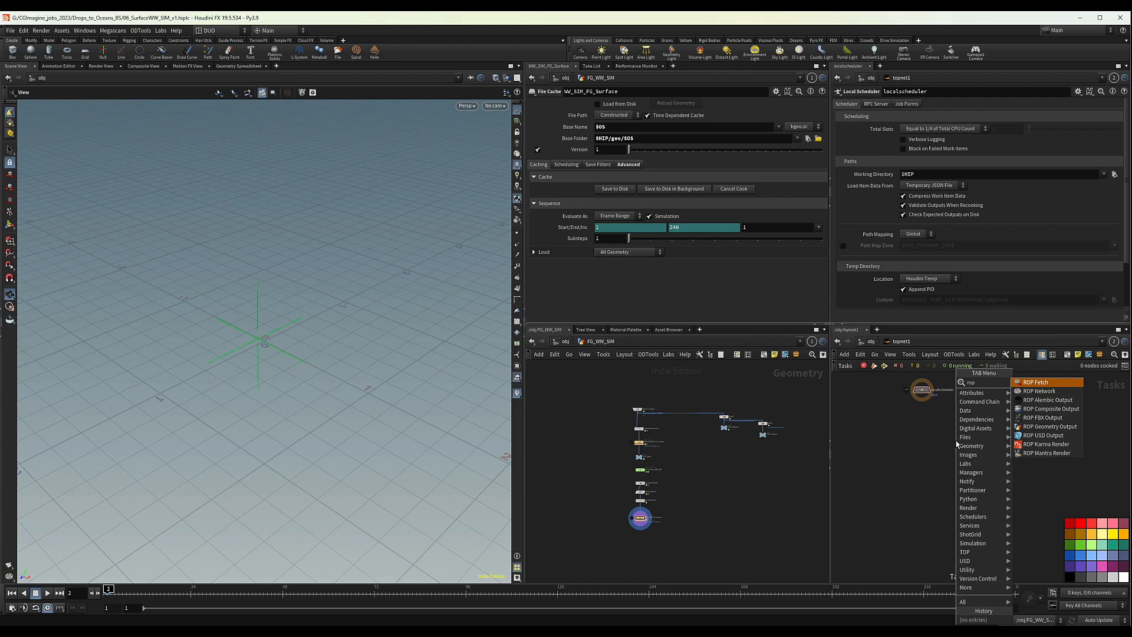
key("Return")
left_click(902, 433)
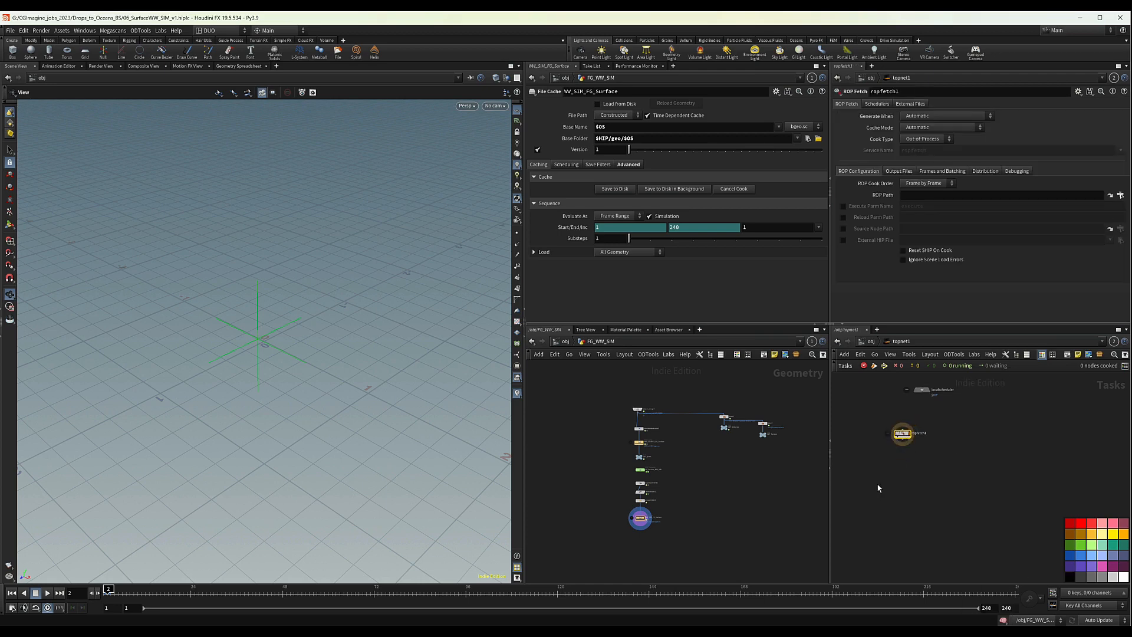
Step: Rename the ROP Fetch as WW_SOURCE_FG_Surface by copying the name of the source file cache
scroll(921, 434, "up", 4)
scroll(646, 438, "up", 3)
left_click(664, 446)
key("ctrl+c")
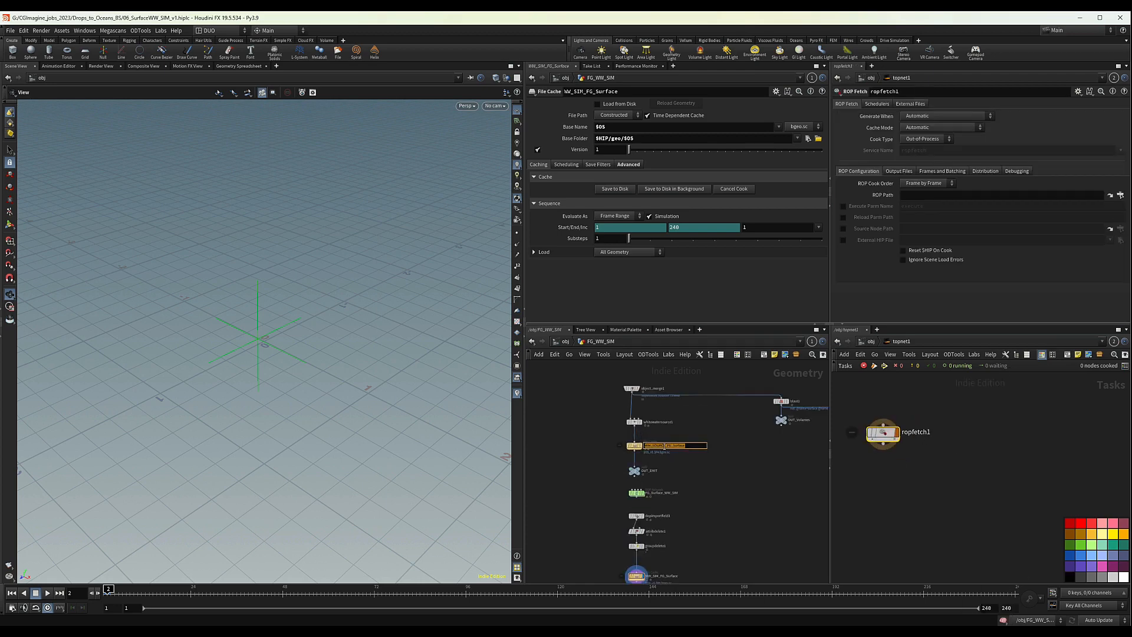
left_click(906, 432)
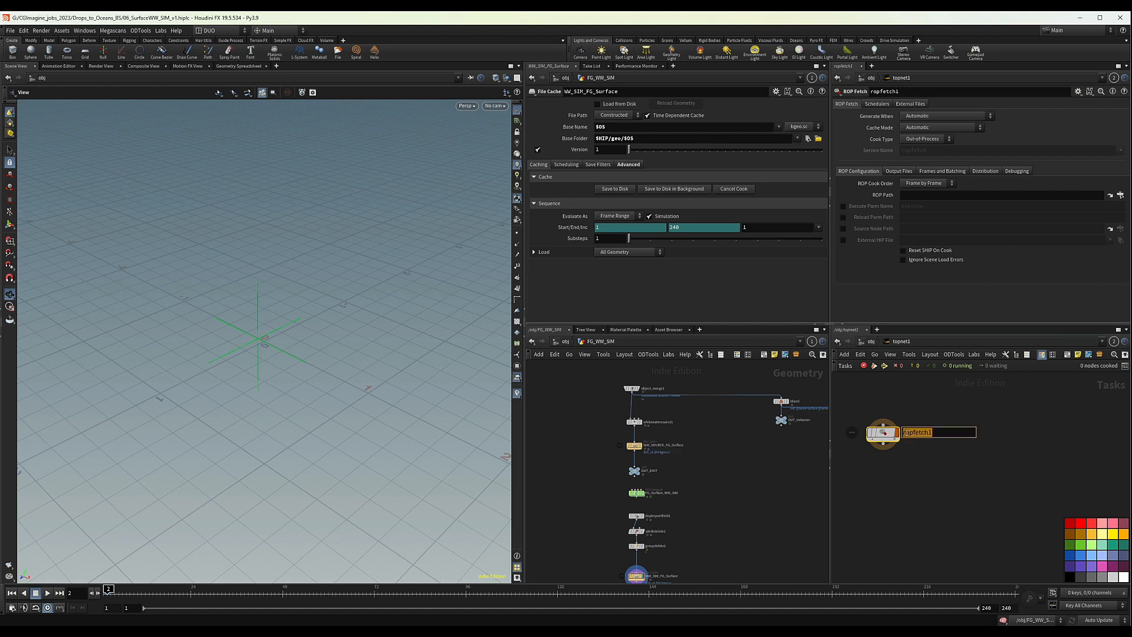
key("ctrl+v")
key("Return")
left_click_drag(884, 434, 926, 431)
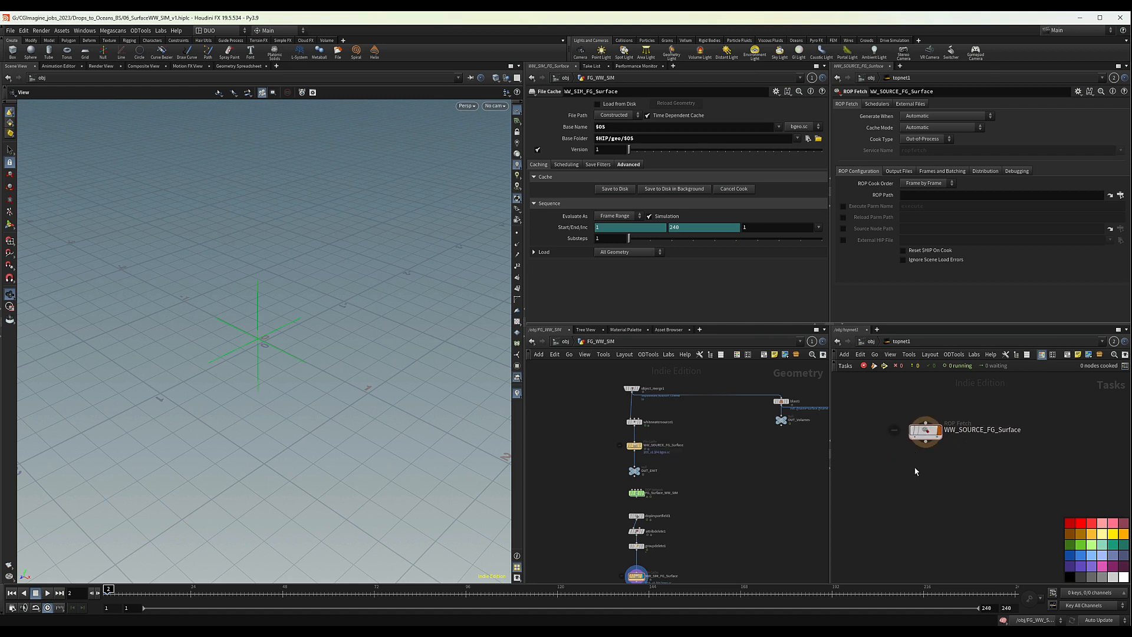
Step: Add a Wait for All node below WW_SOURCE_FG_Surface and wire the fetch's output into it
key("Tab")
type("wa")
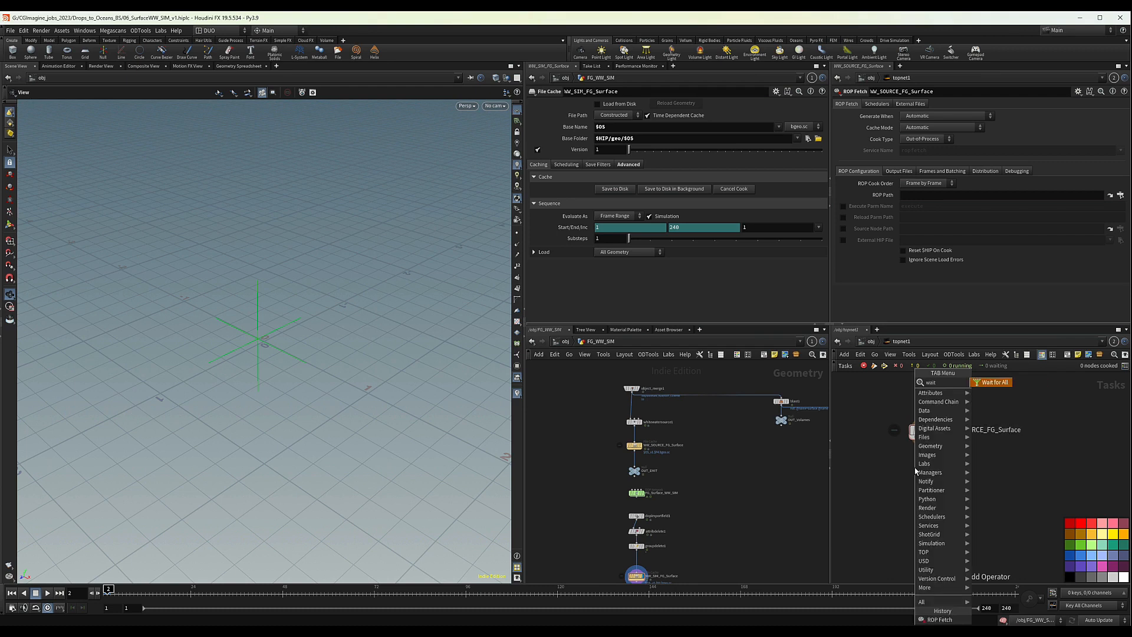
key("Return")
left_click(925, 475)
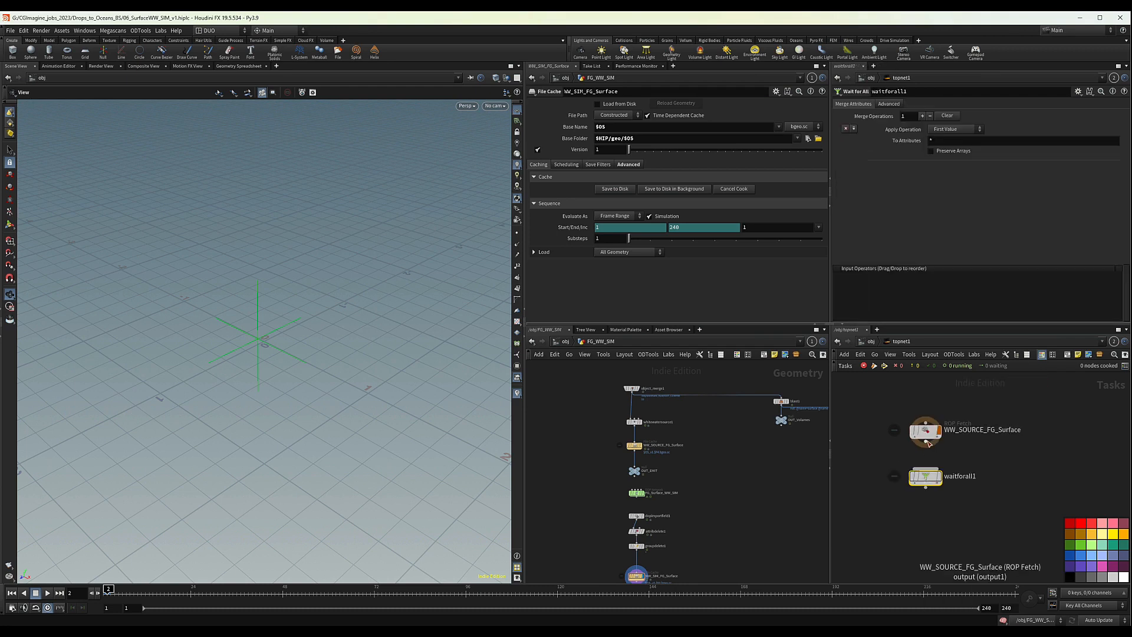
left_click_drag(928, 442, 928, 473)
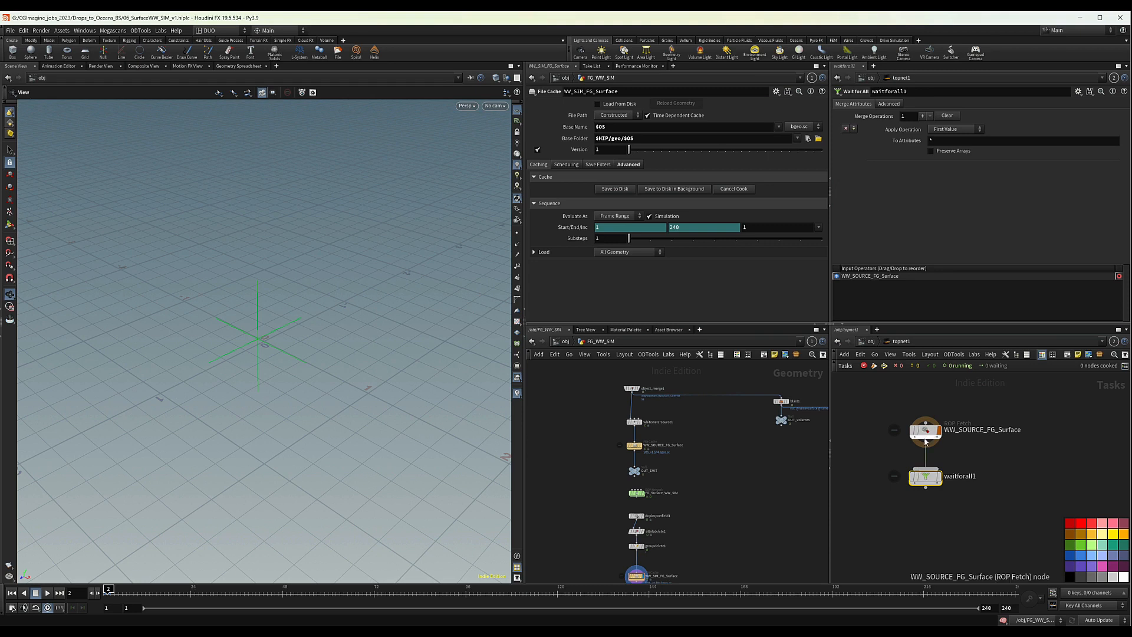
mouse_move(926, 430)
left_mouse_down()
mouse_move(918, 424)
mouse_move(931, 430)
left_mouse_up()
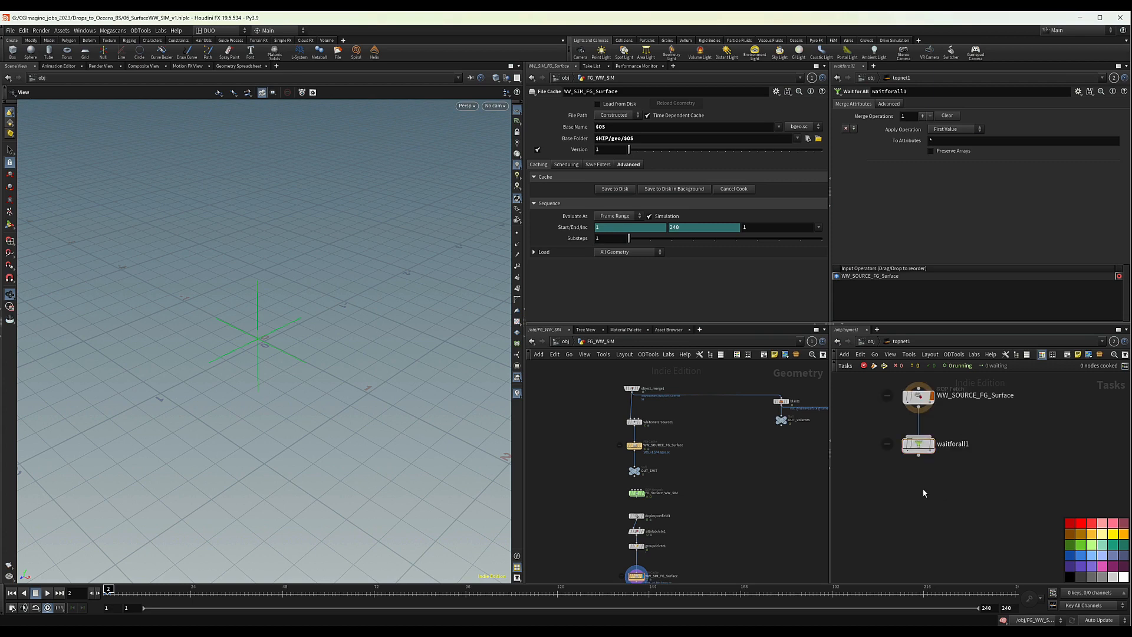
Step: Add a second ROP Fetch below the Wait for All node and connect the two
key("Tab")
type("rop")
key("Return")
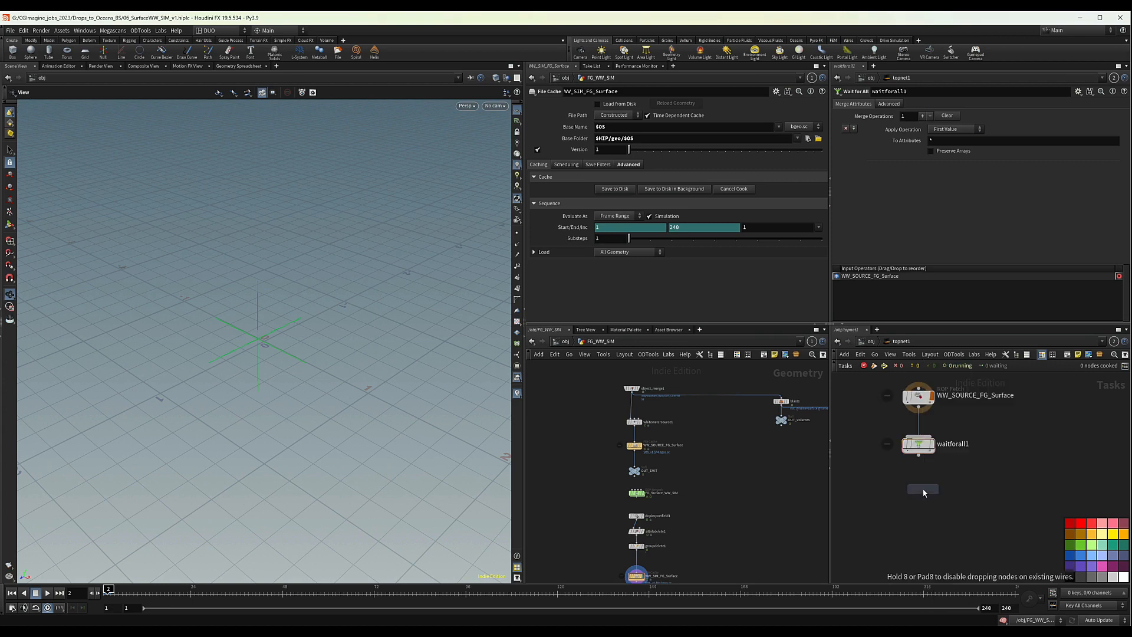
left_click(919, 495)
left_click_drag(918, 455, 918, 494)
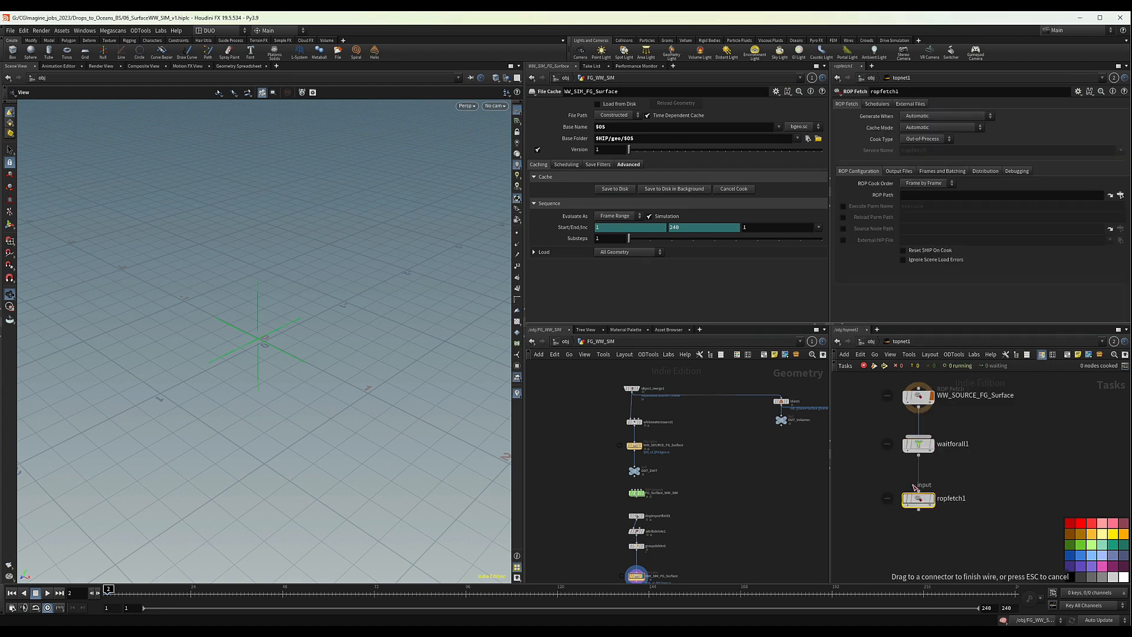
middle_click_drag(653, 577, 649, 558)
mouse_move(632, 557)
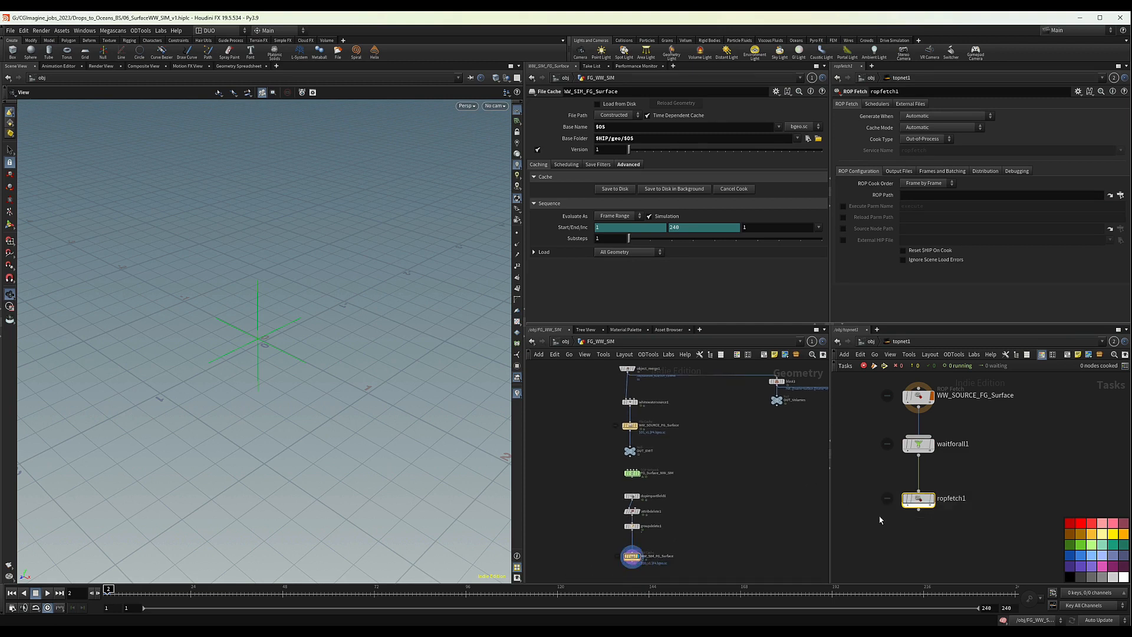
Step: Rename the second ROP Fetch as WW_SIM_FG_Surface by copying the name of the simulation file cache
double_click(664, 555)
key("ctrl+c")
double_click(952, 499)
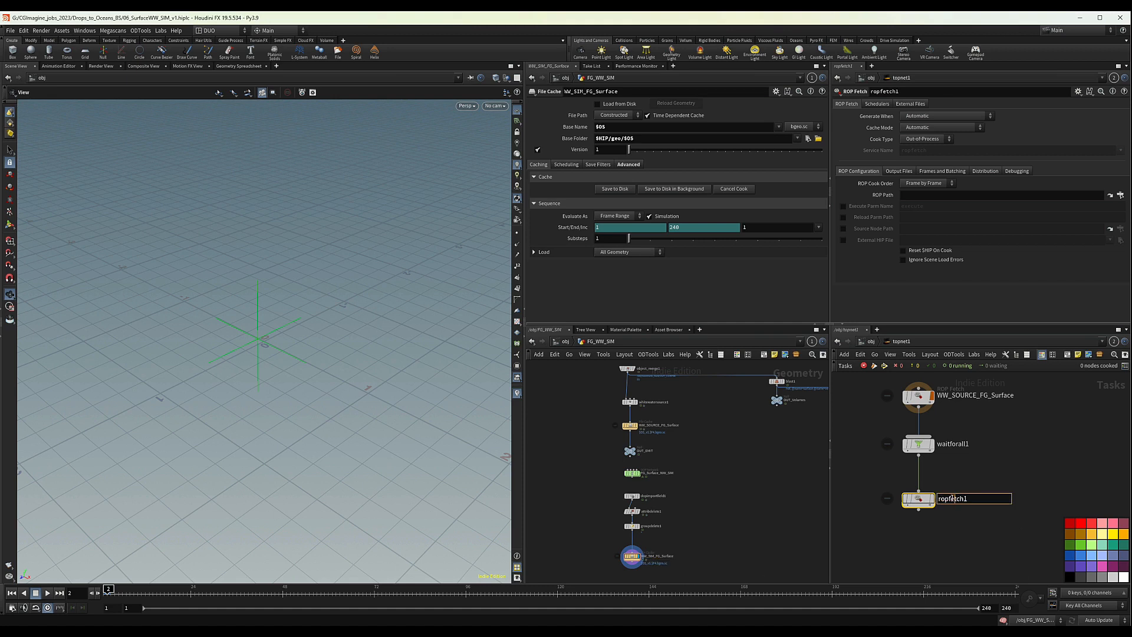
key("ctrl+v")
key("Return")
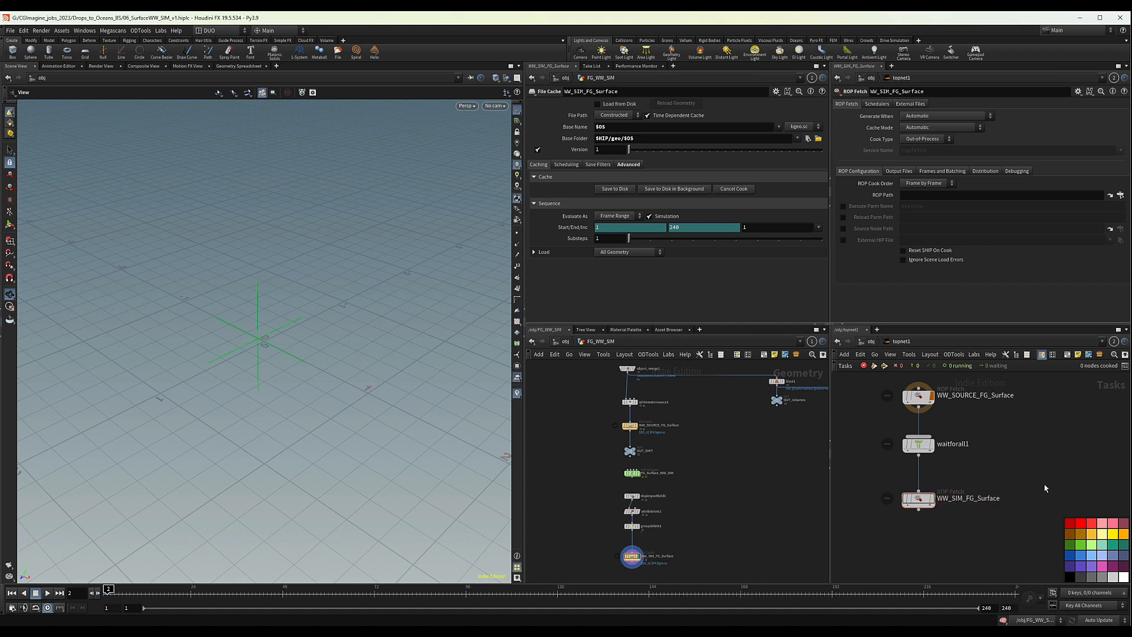
left_click_drag(859, 481, 1025, 538)
Step: Point the WW_SOURCE_FG_Surface fetch's ROP Path to the matching source file cache and evaluate it using Frame Range
middle_click_drag(980, 474, 990, 510)
left_click(930, 432)
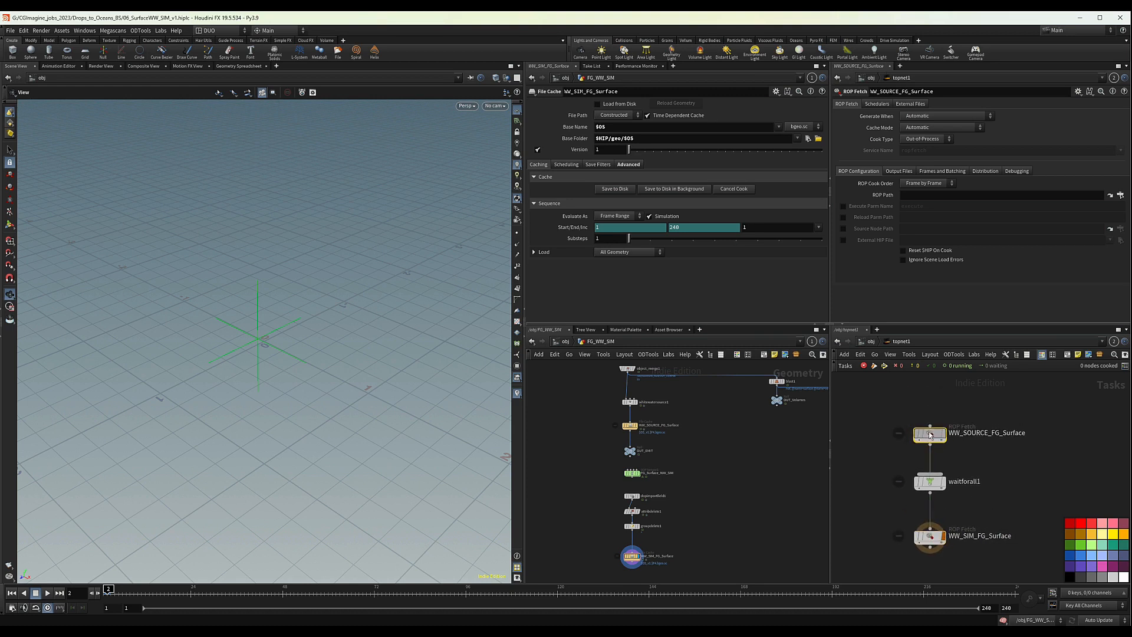
left_click_drag(630, 425, 917, 194)
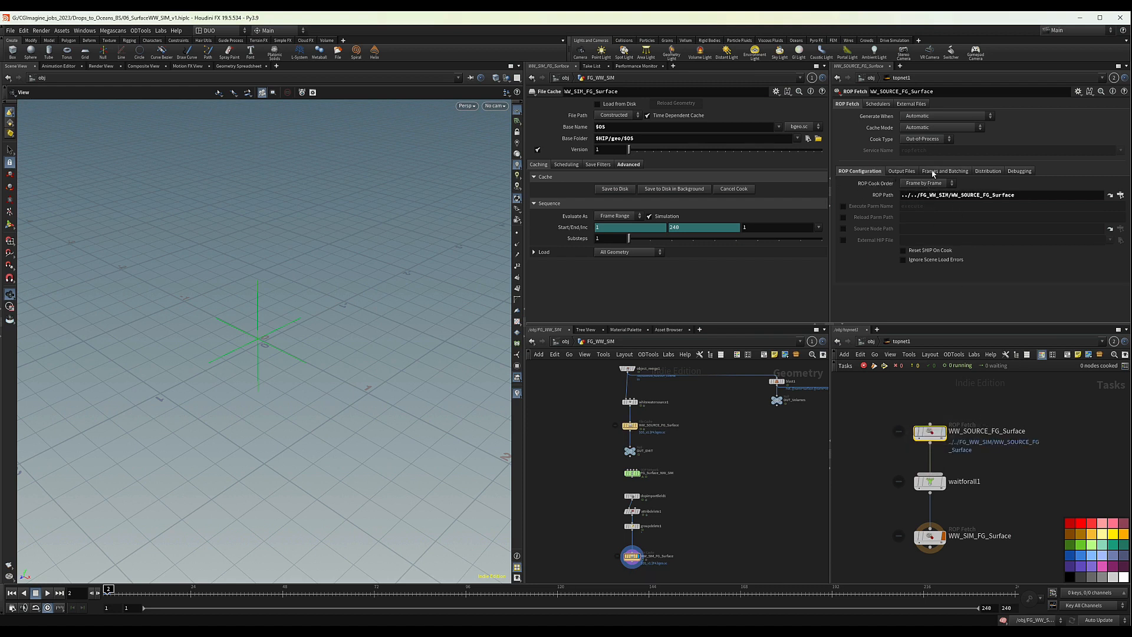
left_click(933, 172)
left_click(923, 182)
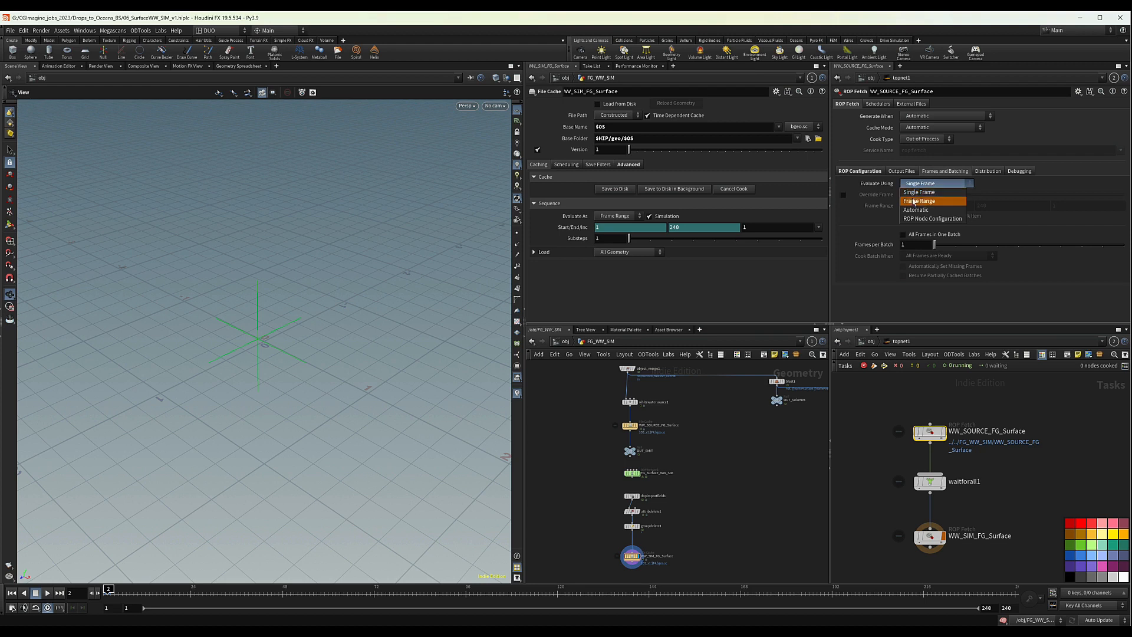
left_click(923, 202)
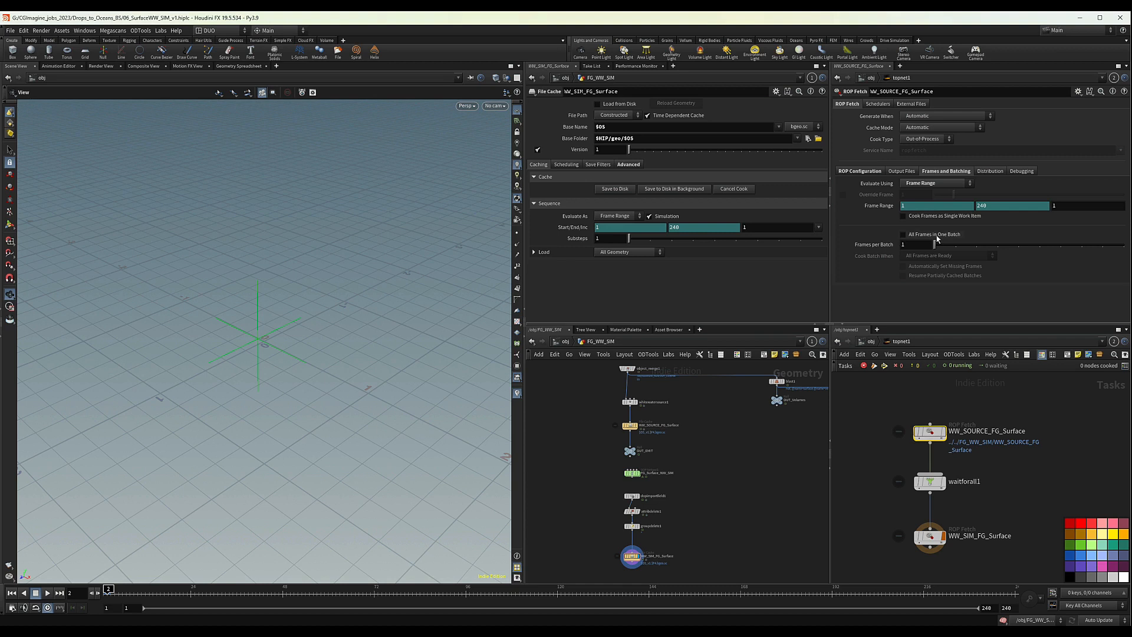
Step: Set the WW_SIM_FG_Surface fetch's ROP Path to the WW_SIM_FG_Surface file cache in FG_WW_SIM
middle_click_drag(972, 503, 966, 463)
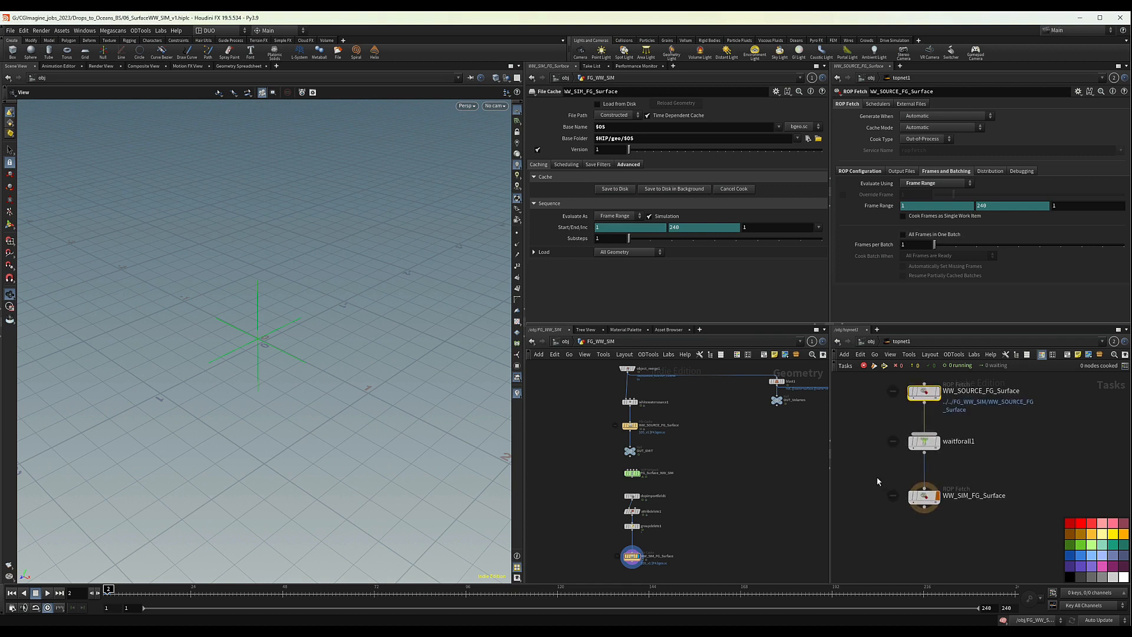
left_click_drag(863, 474, 1016, 539)
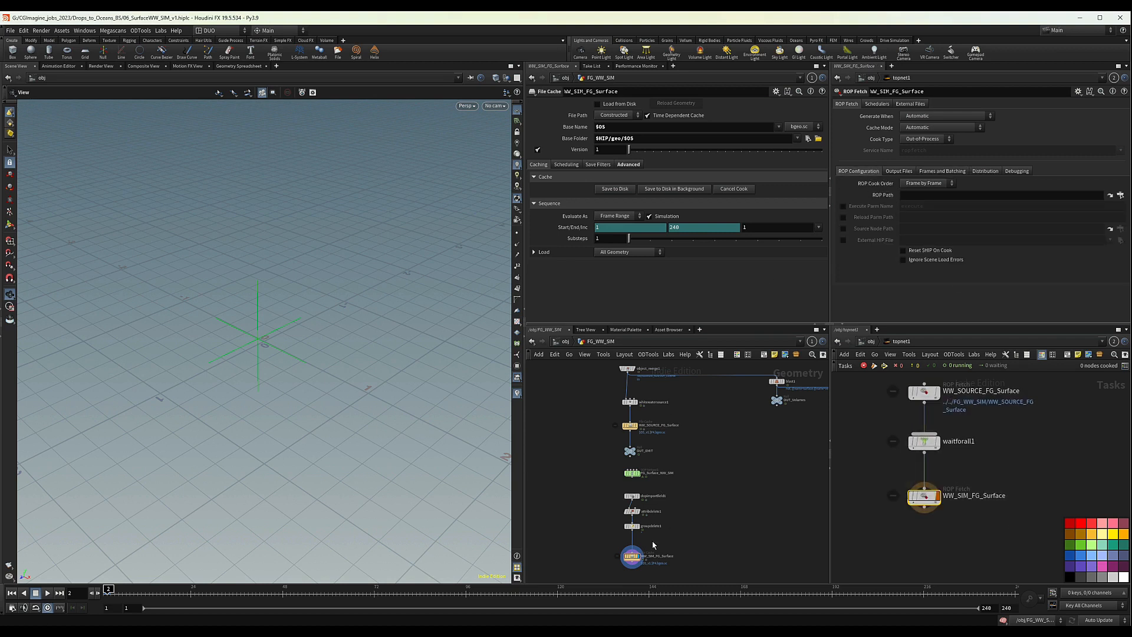
left_click_drag(631, 555, 923, 205)
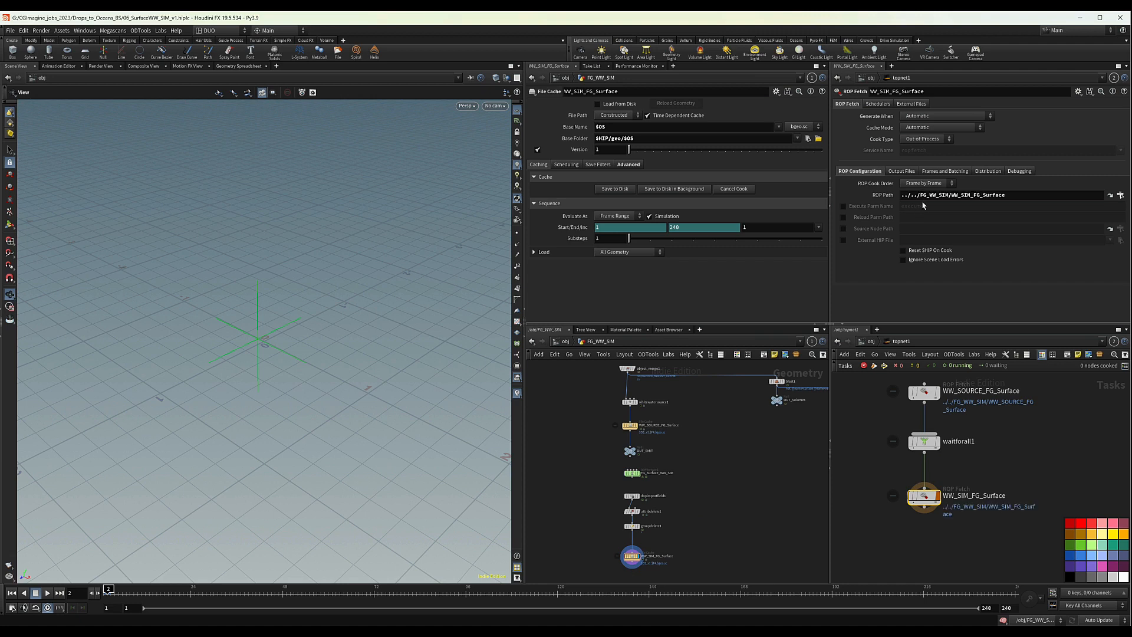
Step: Evaluate the WW_SIM_FG_Surface fetch using Frame Range and enable All Frames in One Batch
left_click(944, 171)
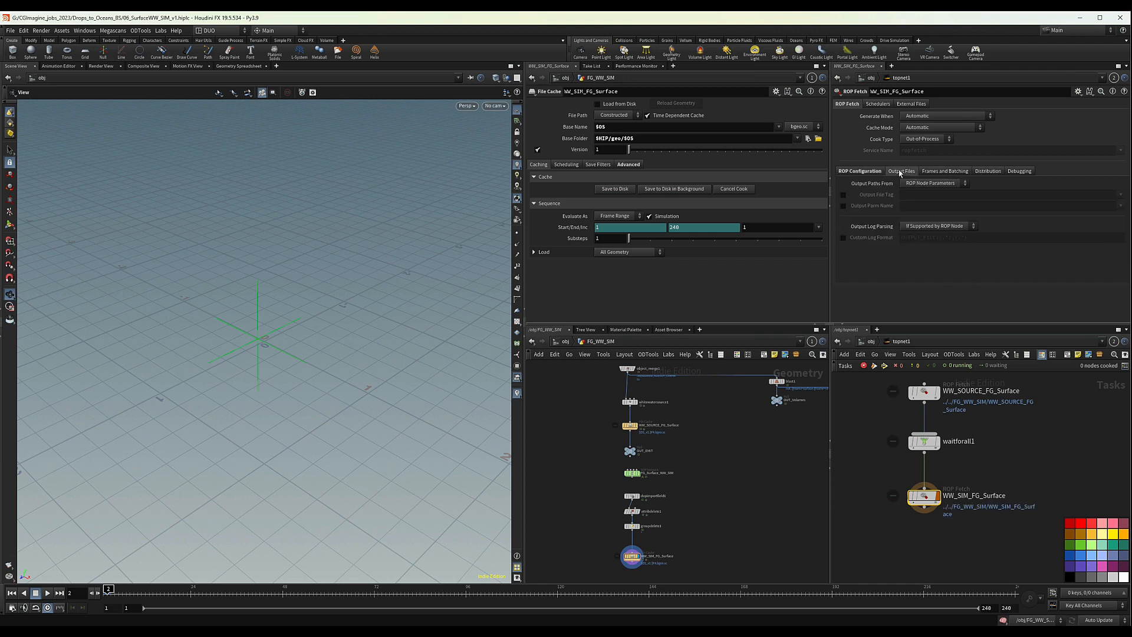
left_click(931, 184)
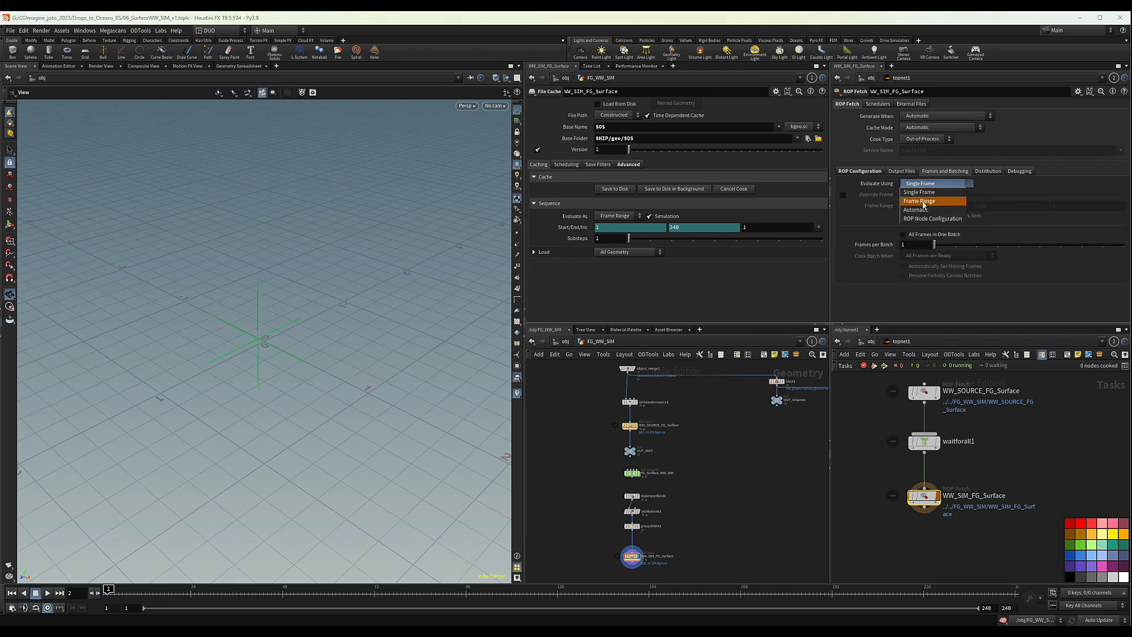
left_click(920, 201)
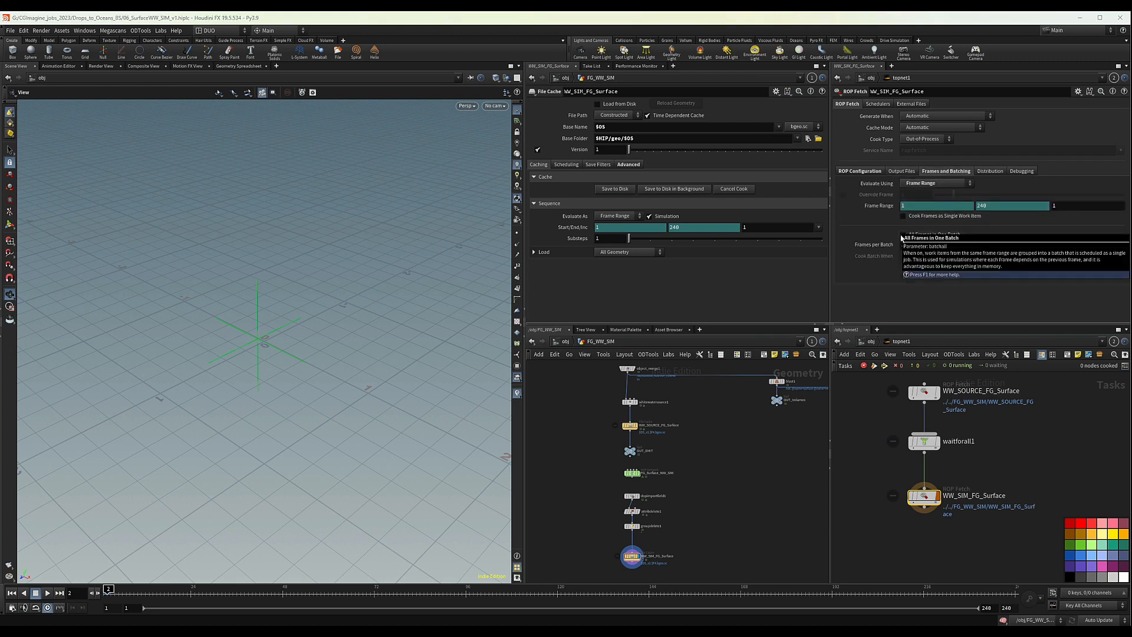
left_click(902, 235)
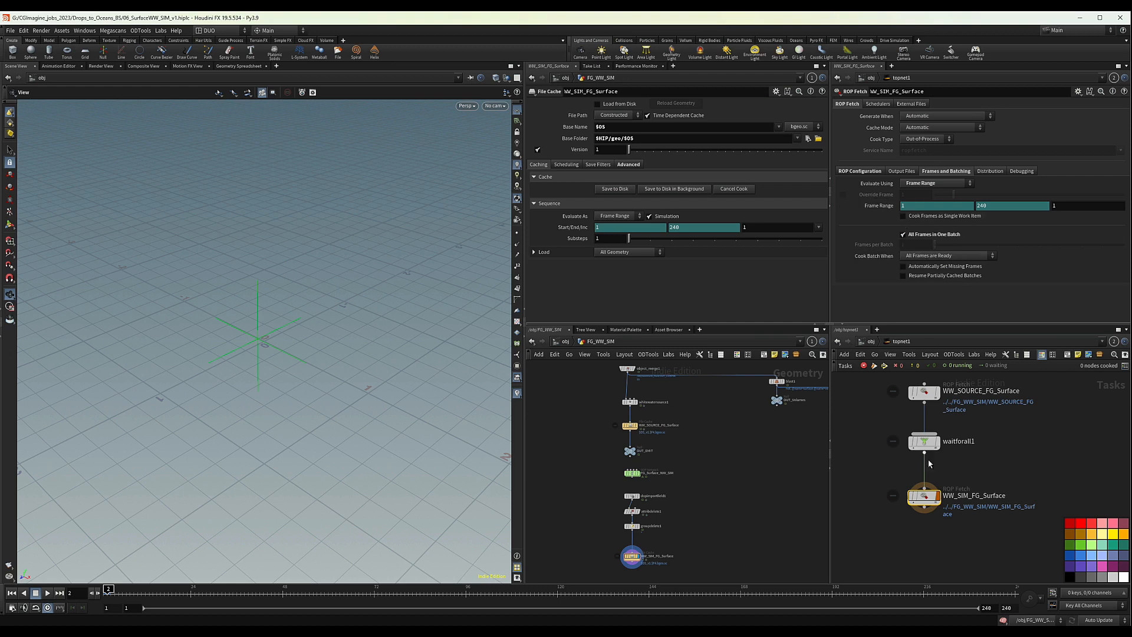
mouse_move(920, 497)
scroll(1011, 431, "down", 3)
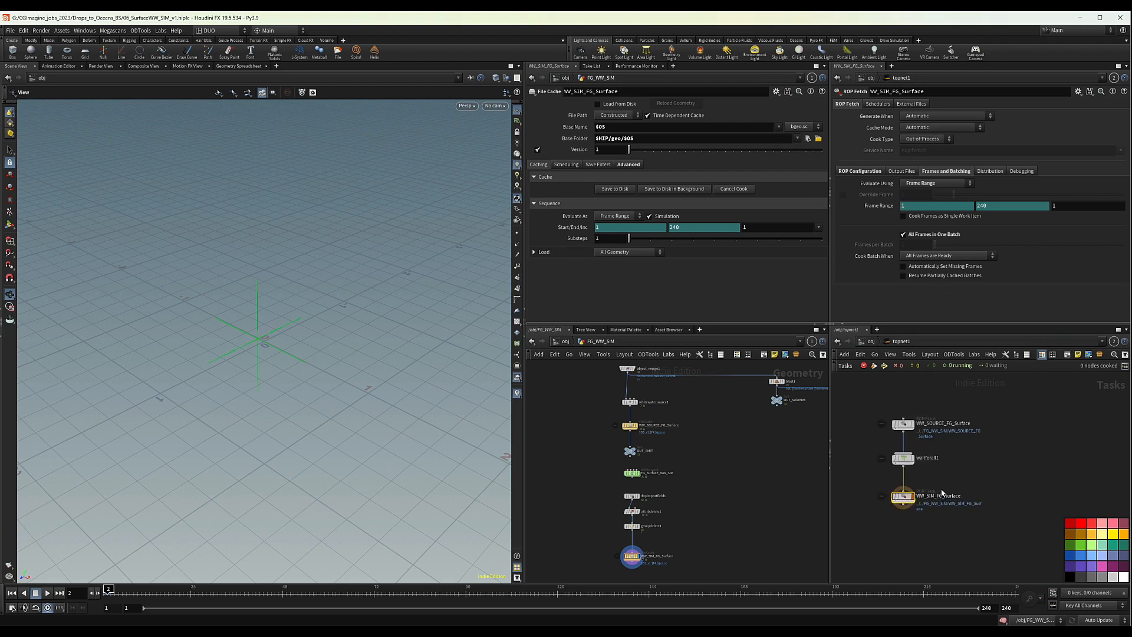
left_click(929, 129)
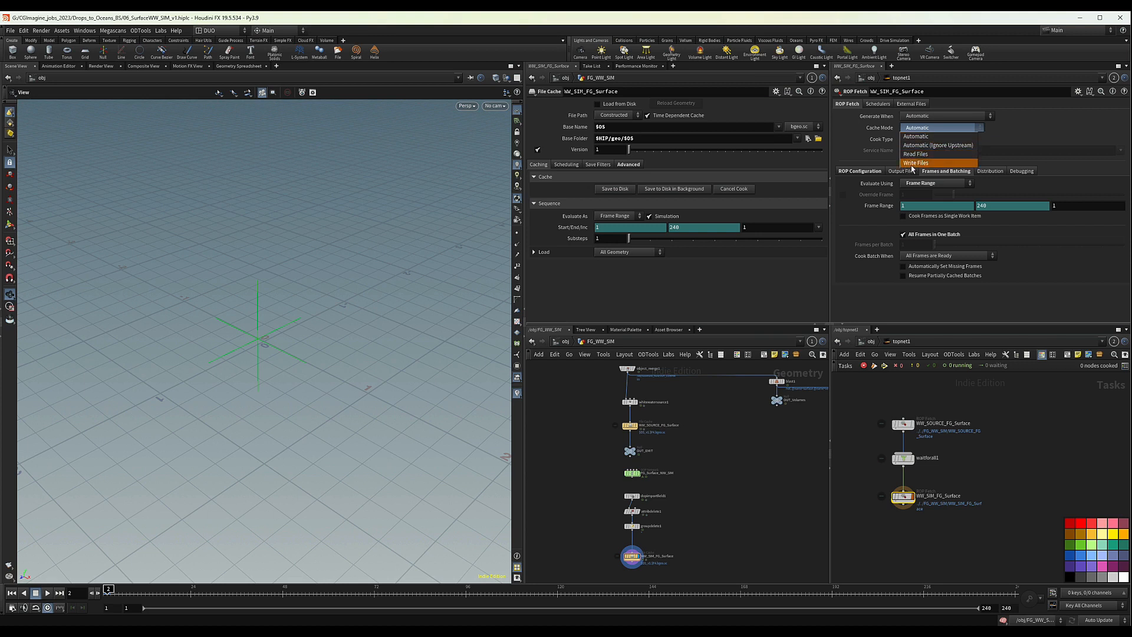
left_click(939, 126)
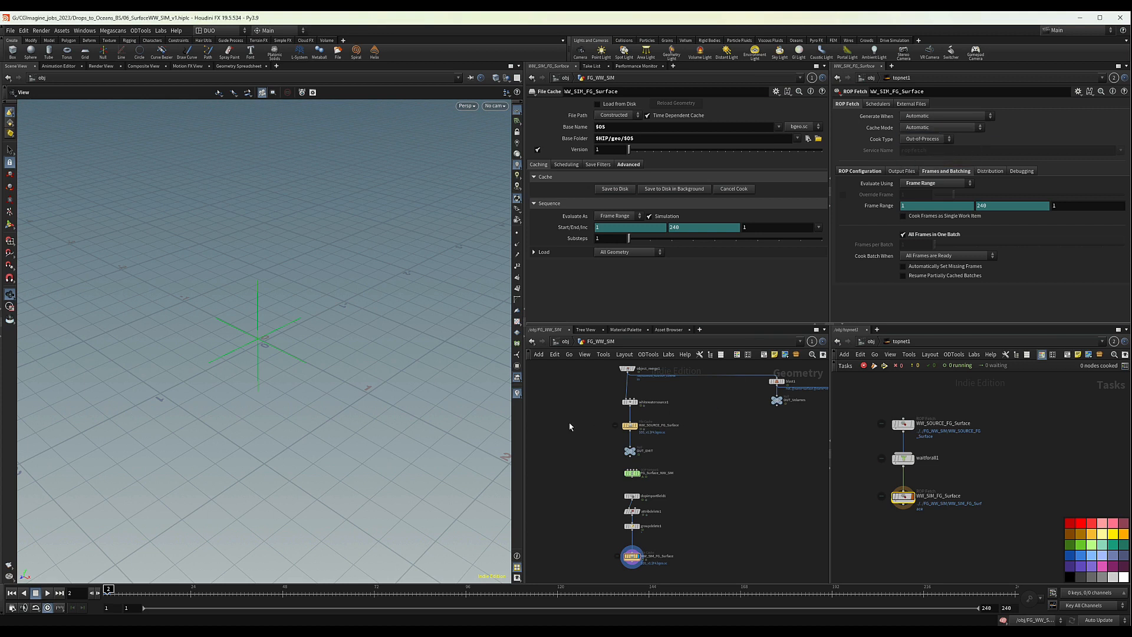
left_click(629, 425)
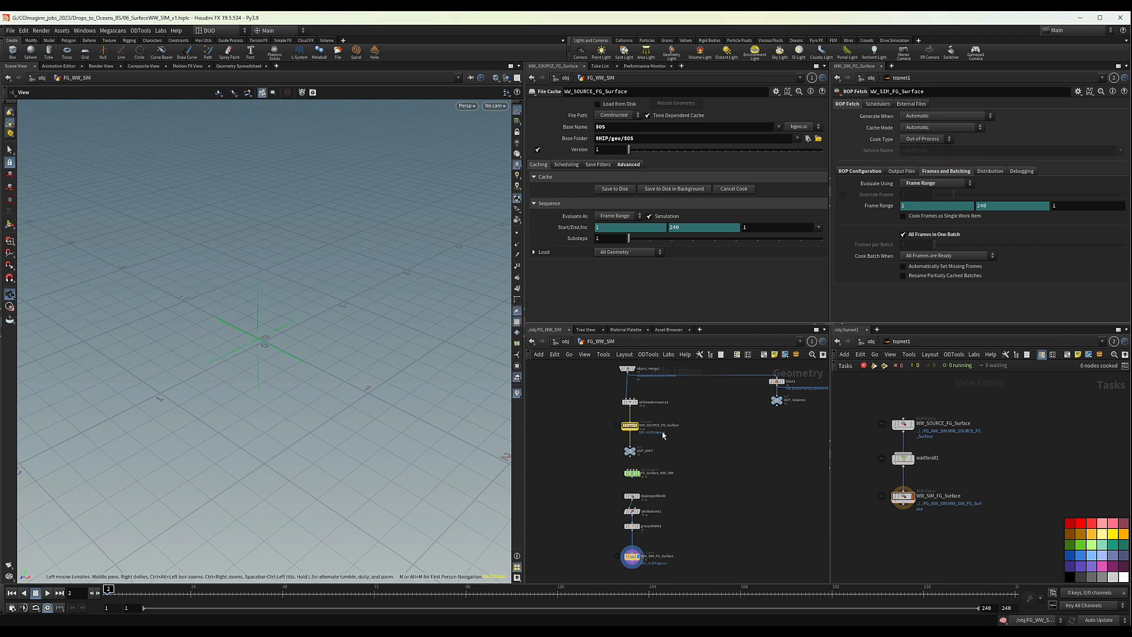
left_click(903, 496)
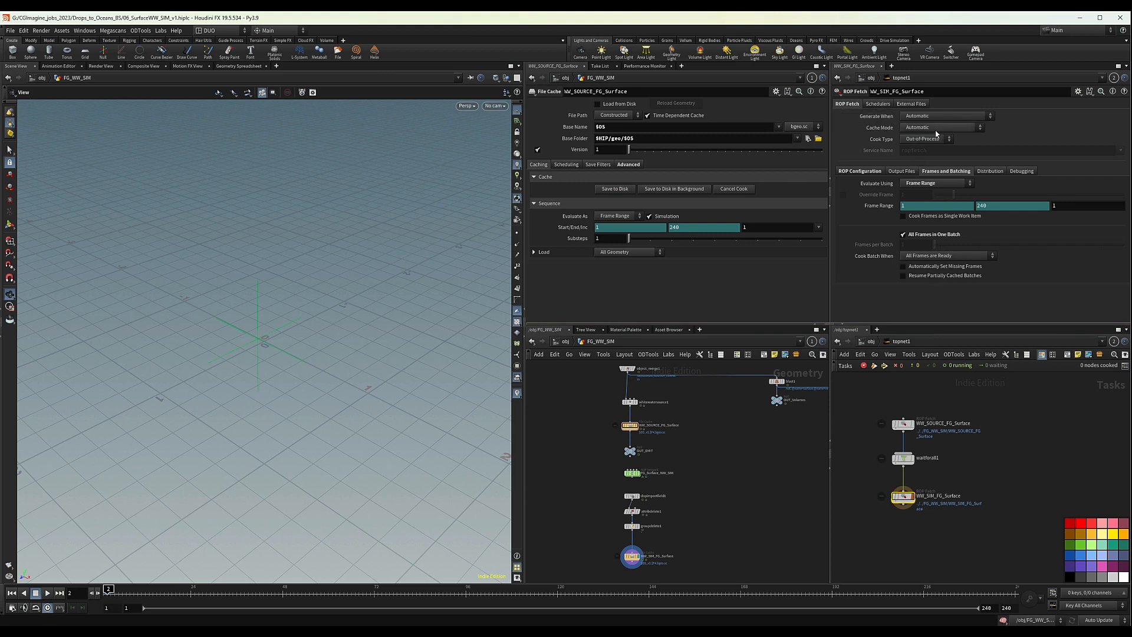
Step: Generate the work items for WW_SIM_FG_Surface and its upstream nodes, saving the scene file before continuing
left_click_drag(927, 484, 872, 515)
left_click_drag(906, 440, 906, 429)
right_click(902, 496)
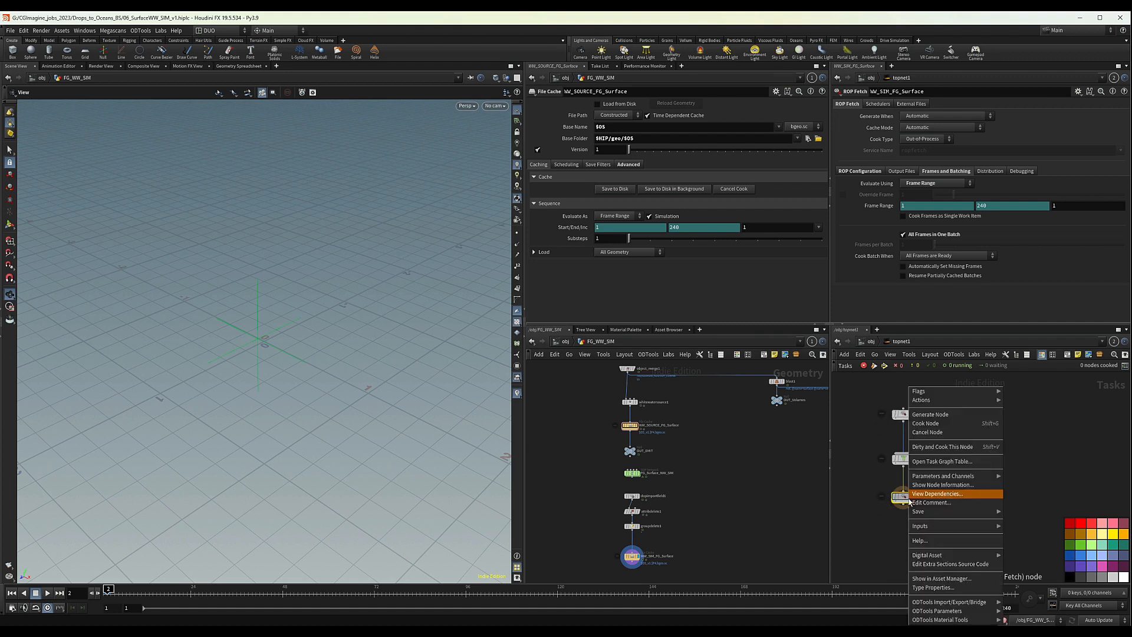
left_click(923, 430)
left_click(970, 379)
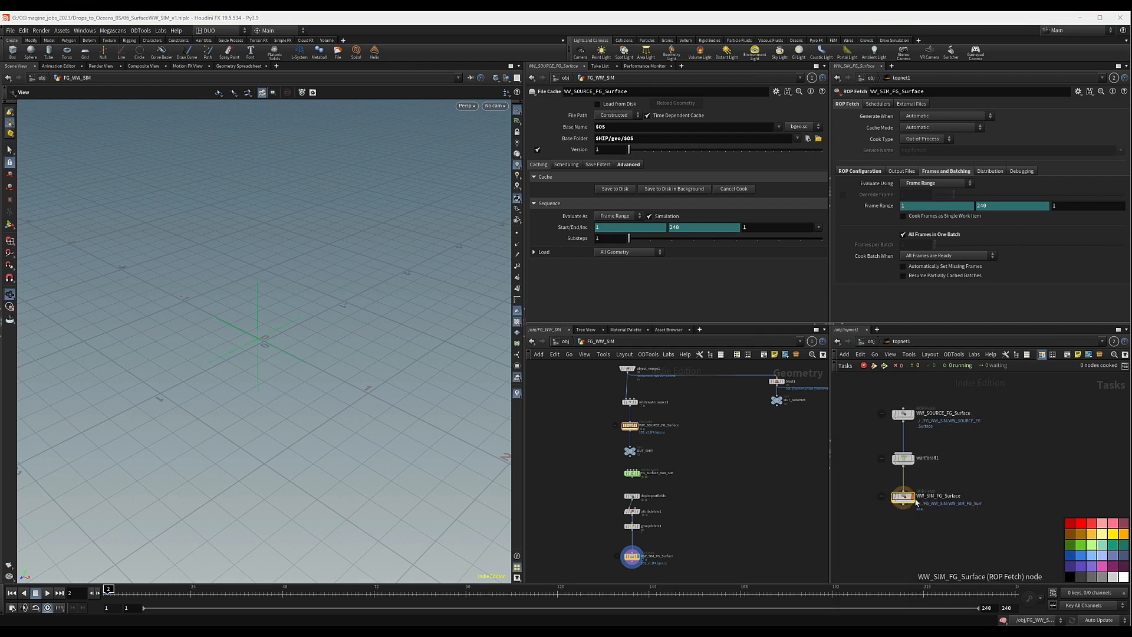
right_click(901, 494)
left_click(938, 422)
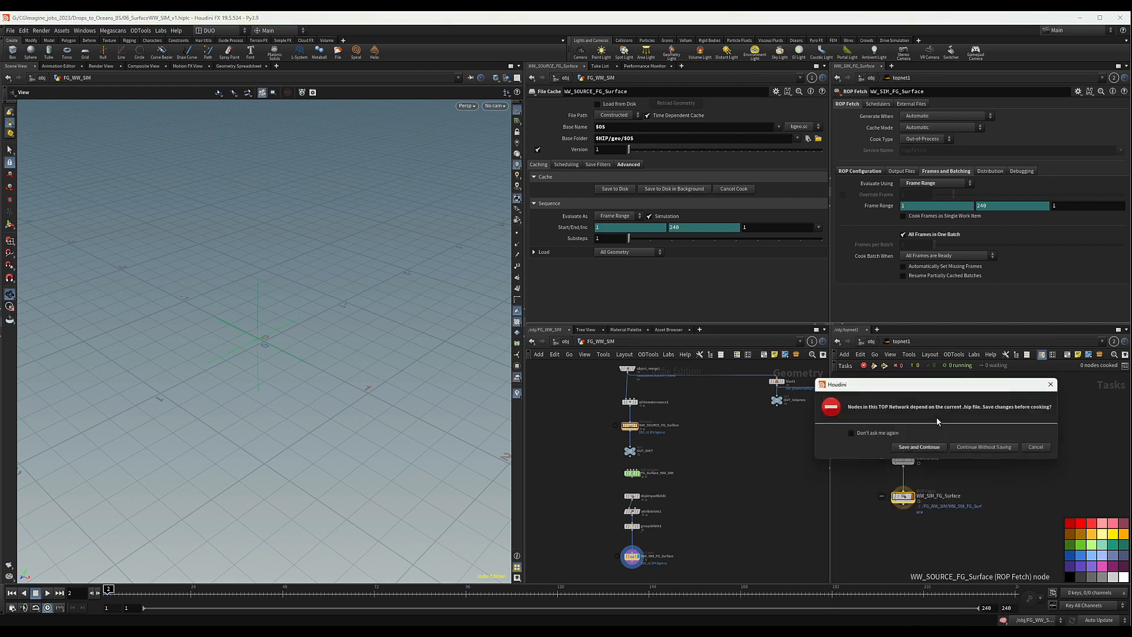
left_click(928, 447)
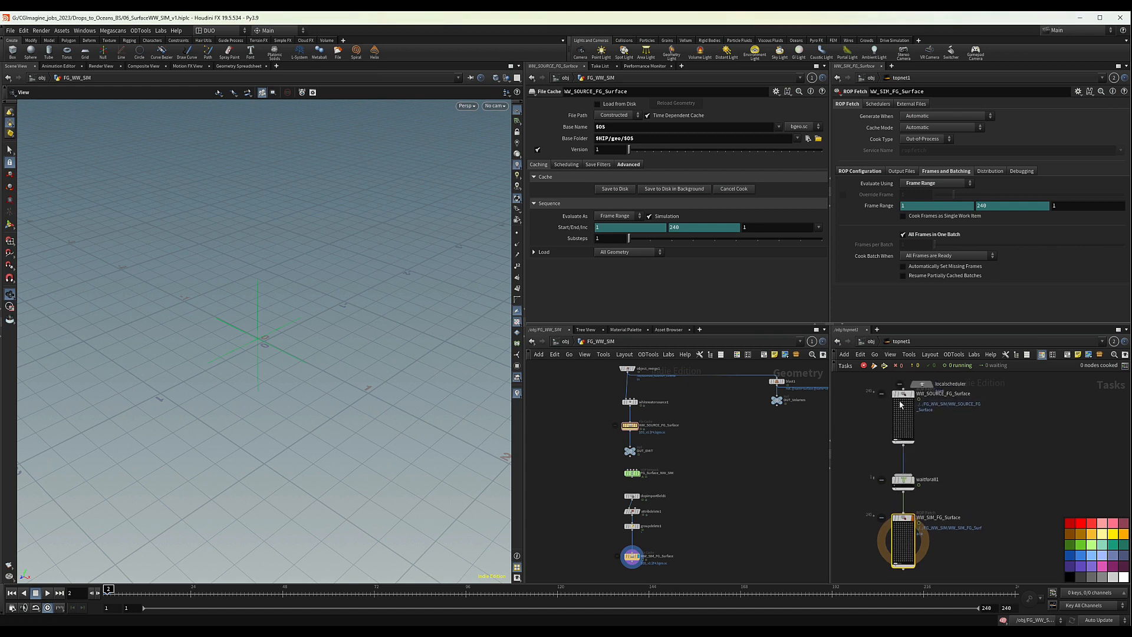
Step: Move the WW_SOURCE_FG_Surface task node closer to waitforall1 and cook the WW_SIM_FG_Surface node in topnet1
left_click_drag(904, 397, 910, 407)
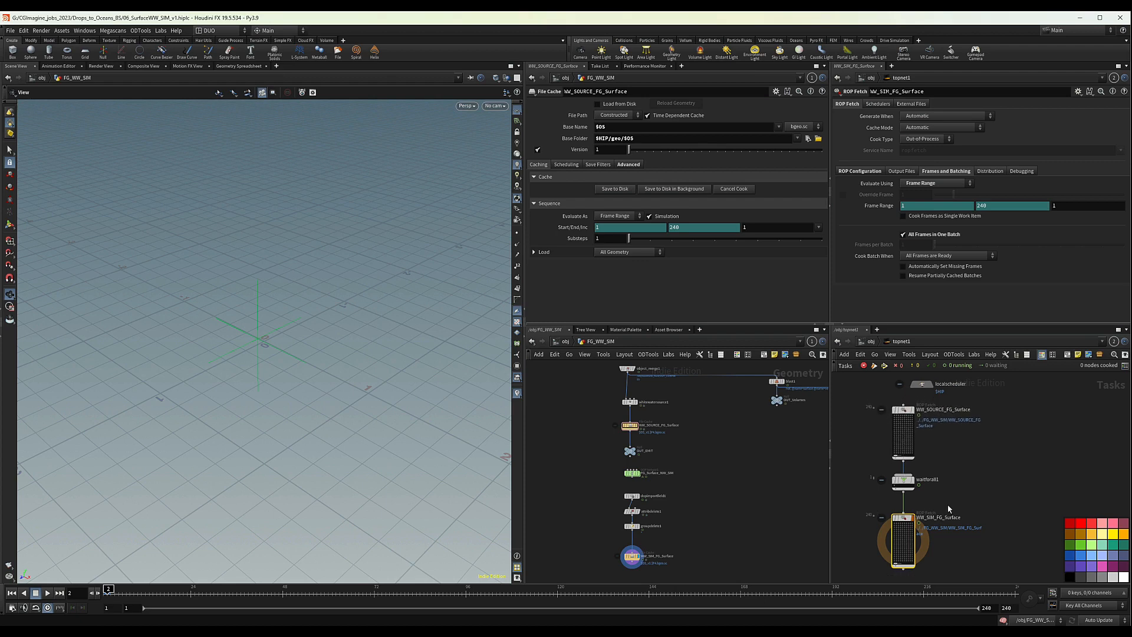
scroll(949, 477, "down", 3)
scroll(949, 478, "up", 5)
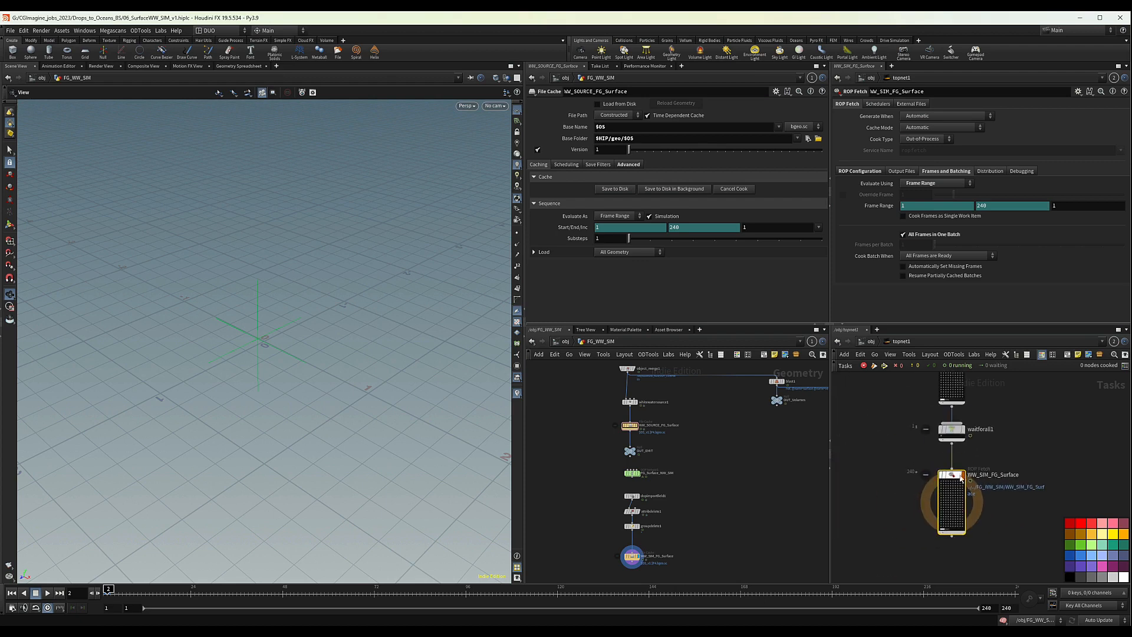
right_click(951, 478)
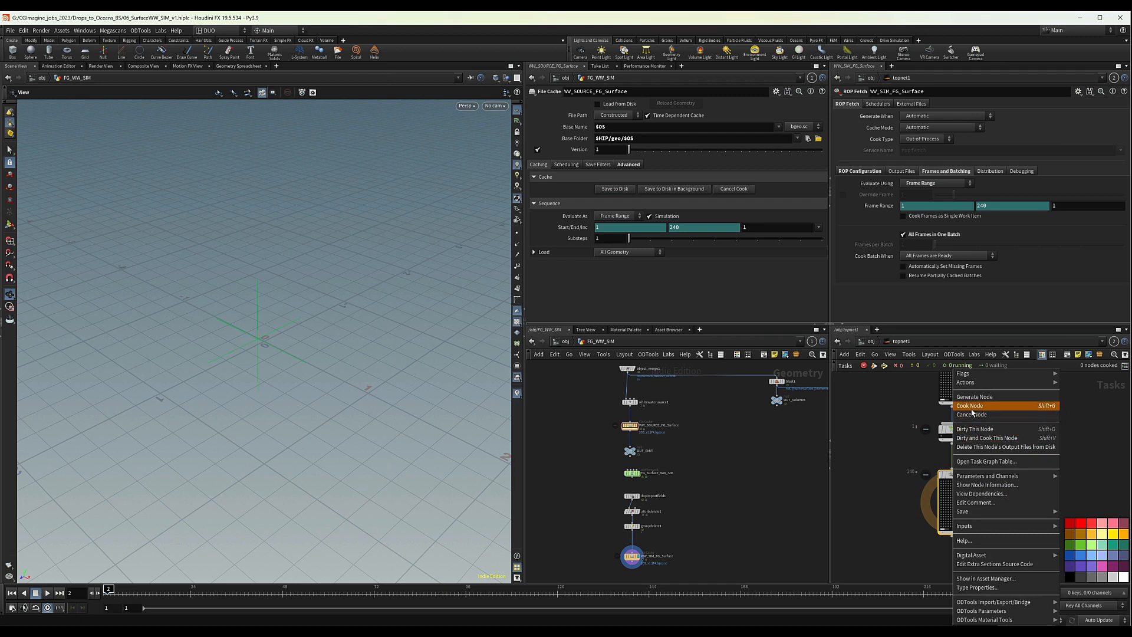
left_click(971, 407)
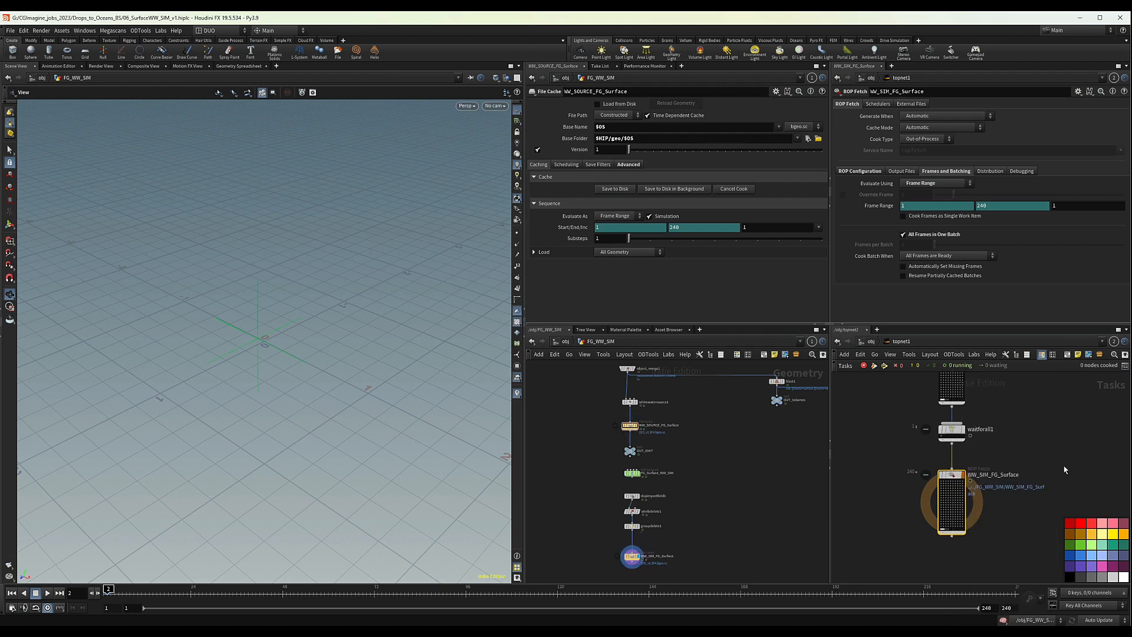
key("h")
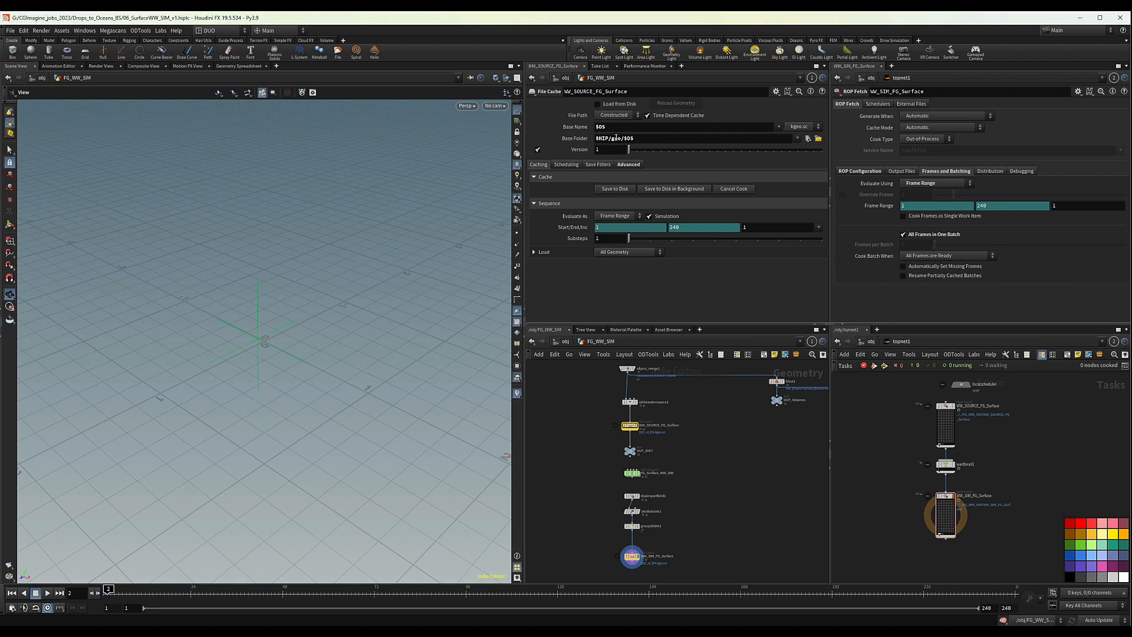
Step: Set the base folder of the WW_SOURCE_FG_Surface file cache to $CACHE/$OS
left_click_drag(622, 138, 588, 140)
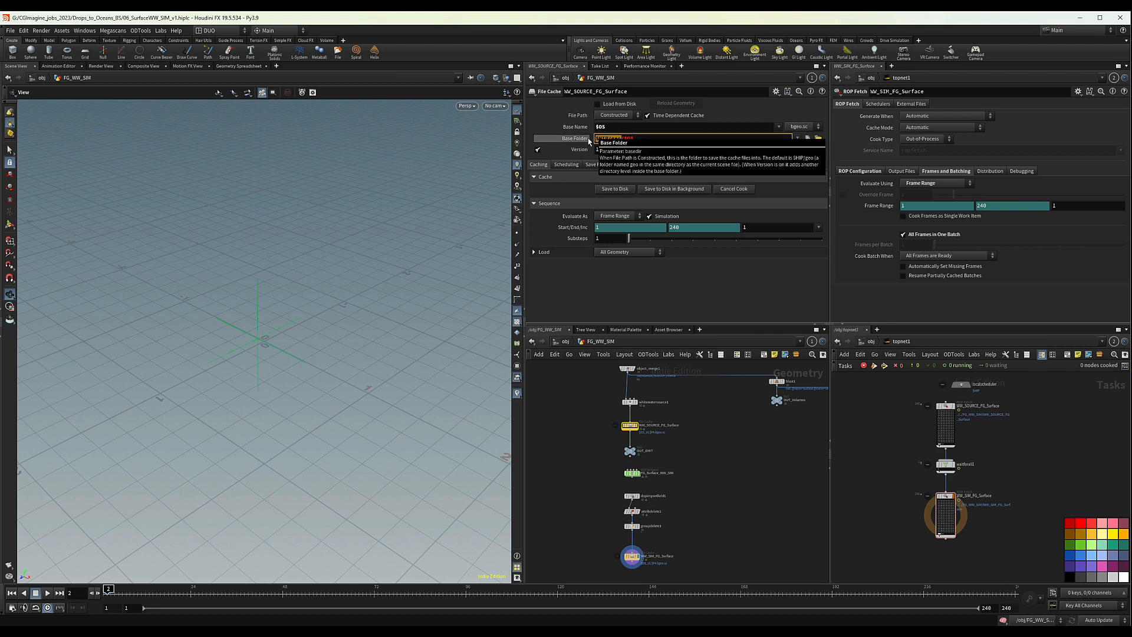
type("$CACHE")
type("/")
key("Return")
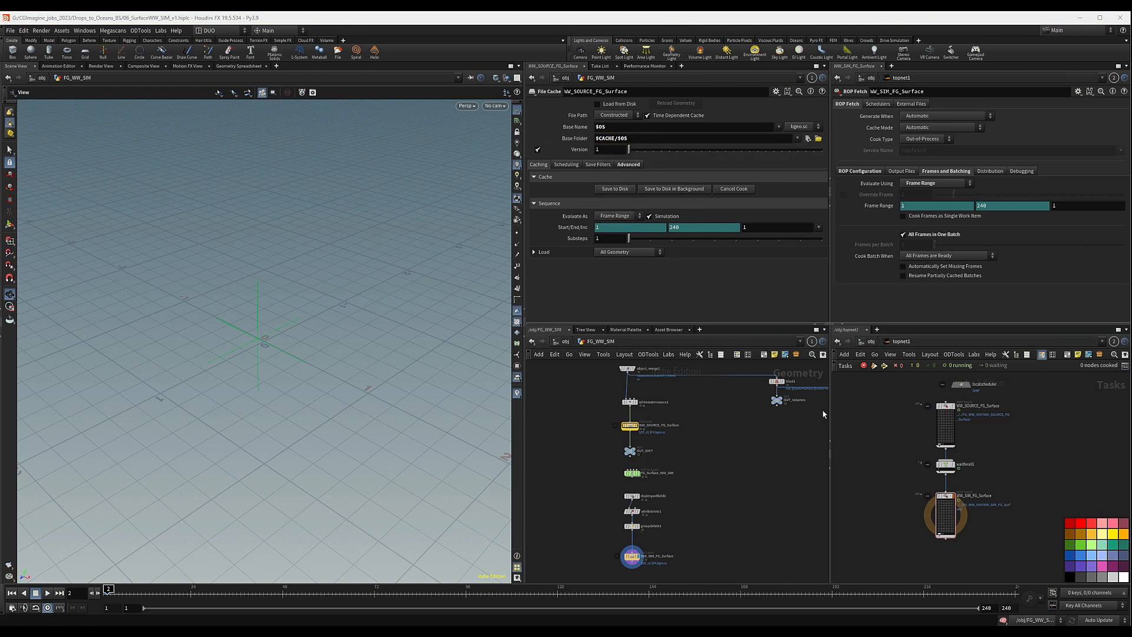
Step: Set the base folder of the WW_SIM_FG_Surface file cache to $CACHE/$OS
left_click(630, 555)
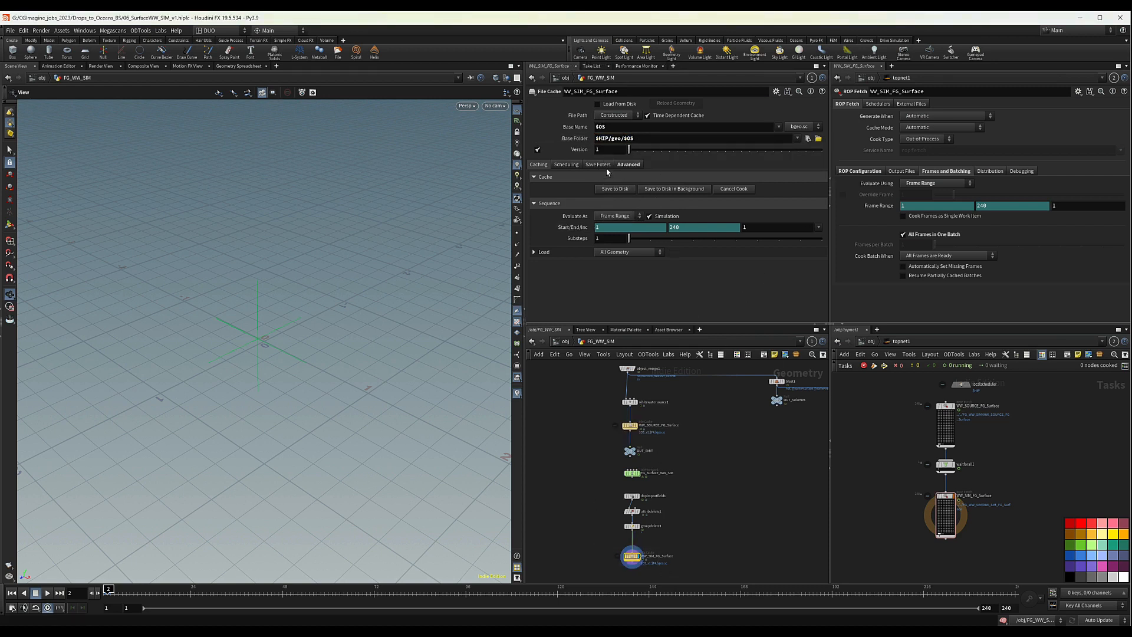
left_click_drag(621, 138, 597, 140)
type("$CACHE")
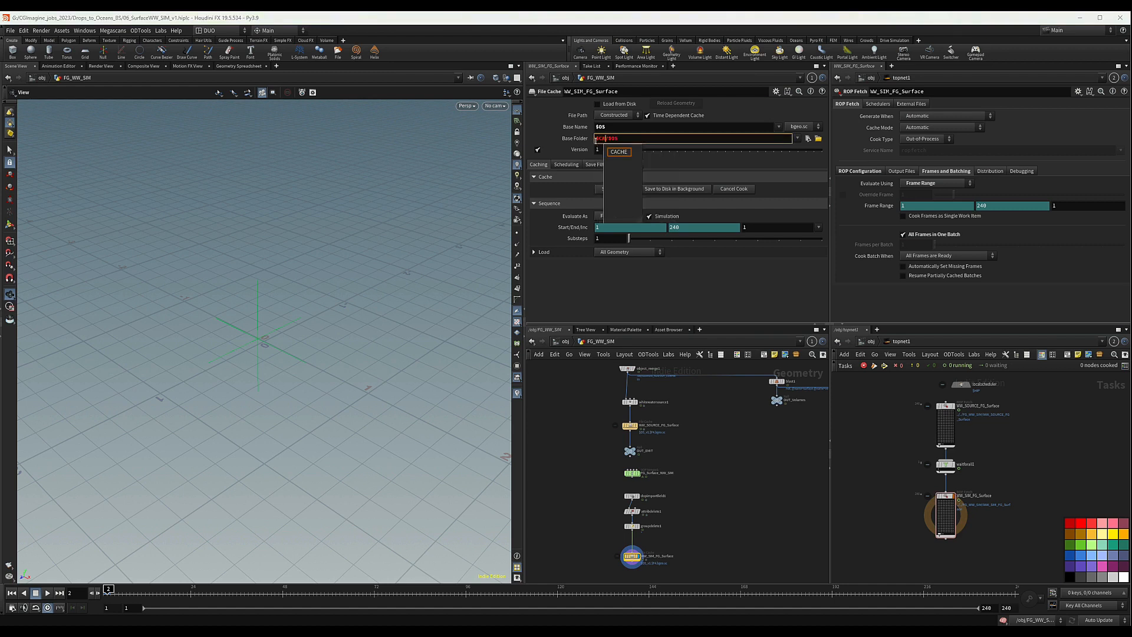
key("Return")
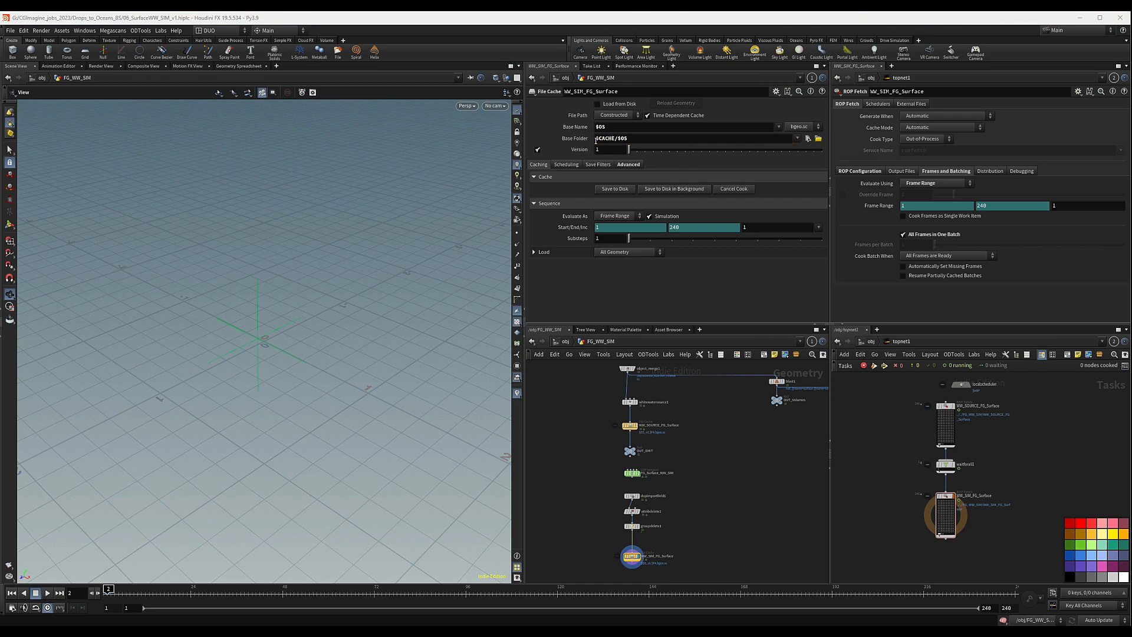
Step: Inspect the cached WW_SOURCE_FG_Surface emission points in the viewport, scrubbing the timeline to frame 115
left_click(716, 520)
right_click_drag(269, 470, 277, 563)
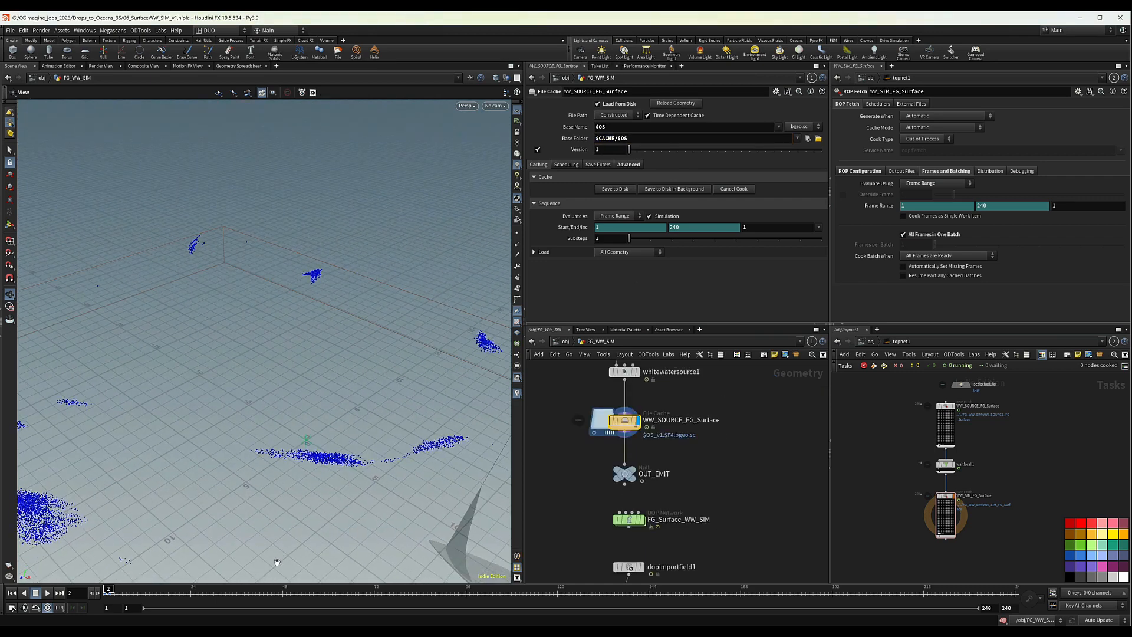
left_click_drag(274, 593, 577, 585)
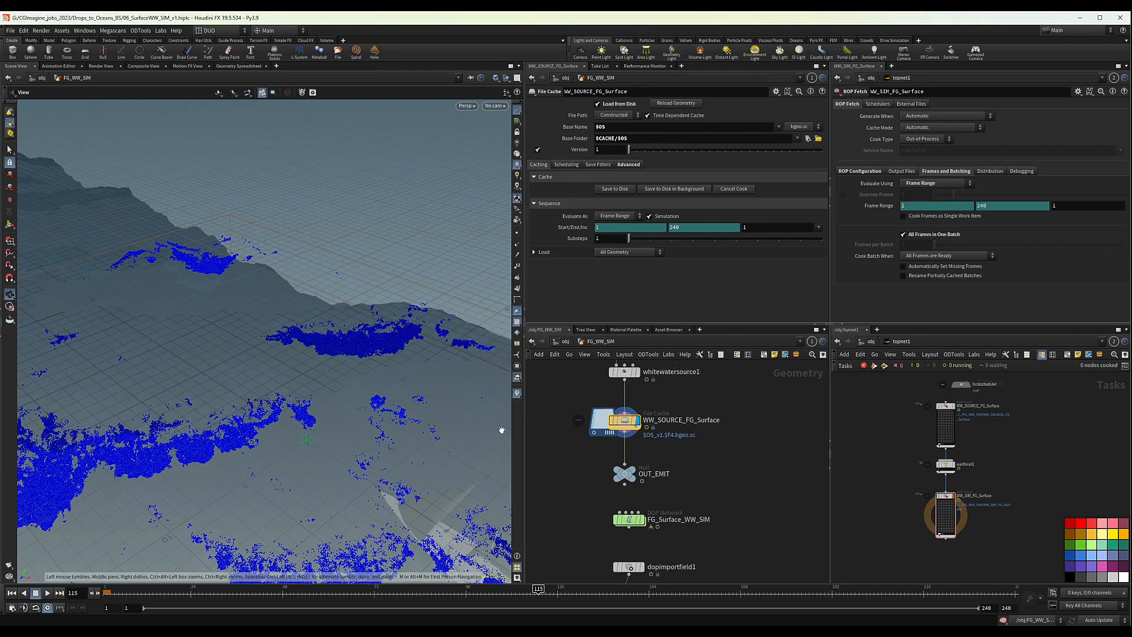
Step: Display the WW_SIM_FG_Surface file cache, cancel the simulation cook, and enable Load from Disk on it
scroll(758, 517, "down", 3)
middle_click_drag(758, 522, 699, 451)
middle_click_drag(702, 557, 703, 447)
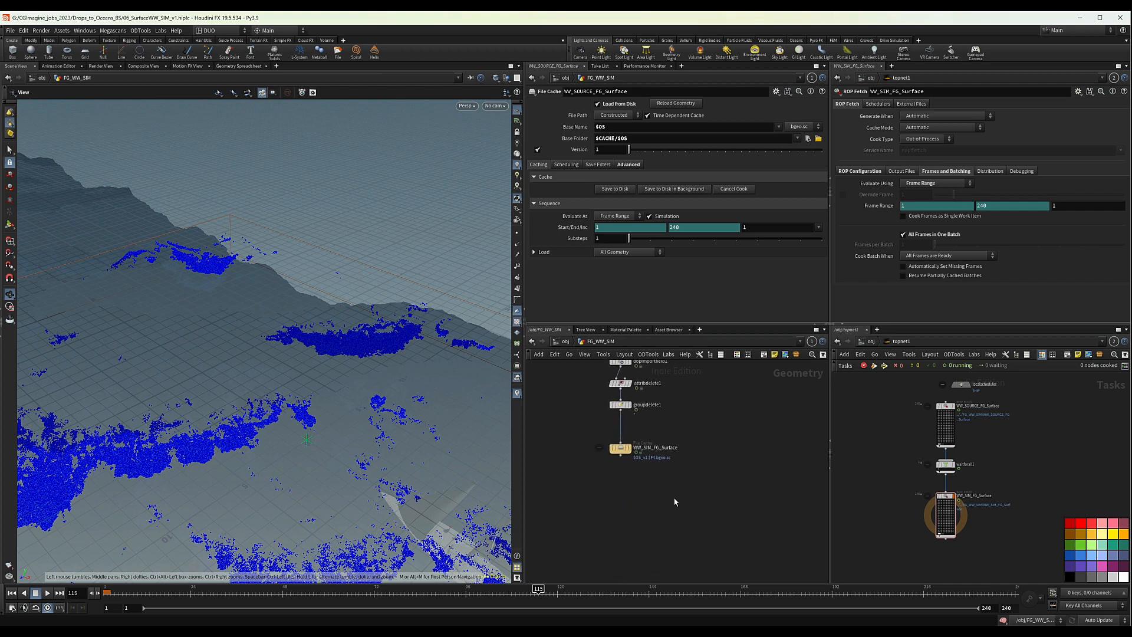
left_click(630, 448)
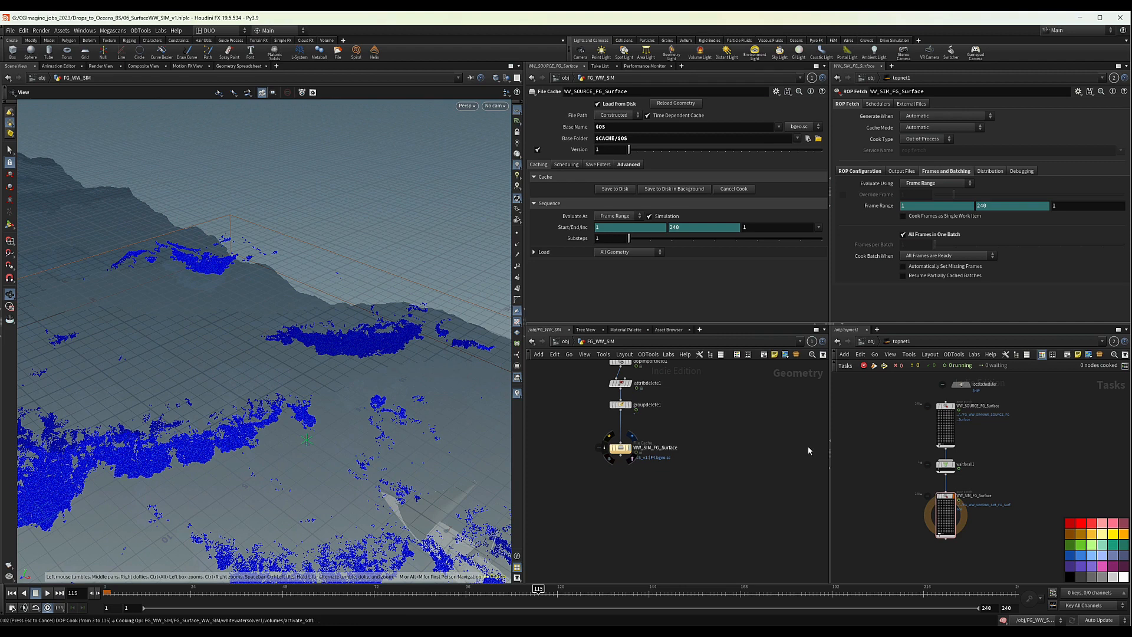
key("Escape")
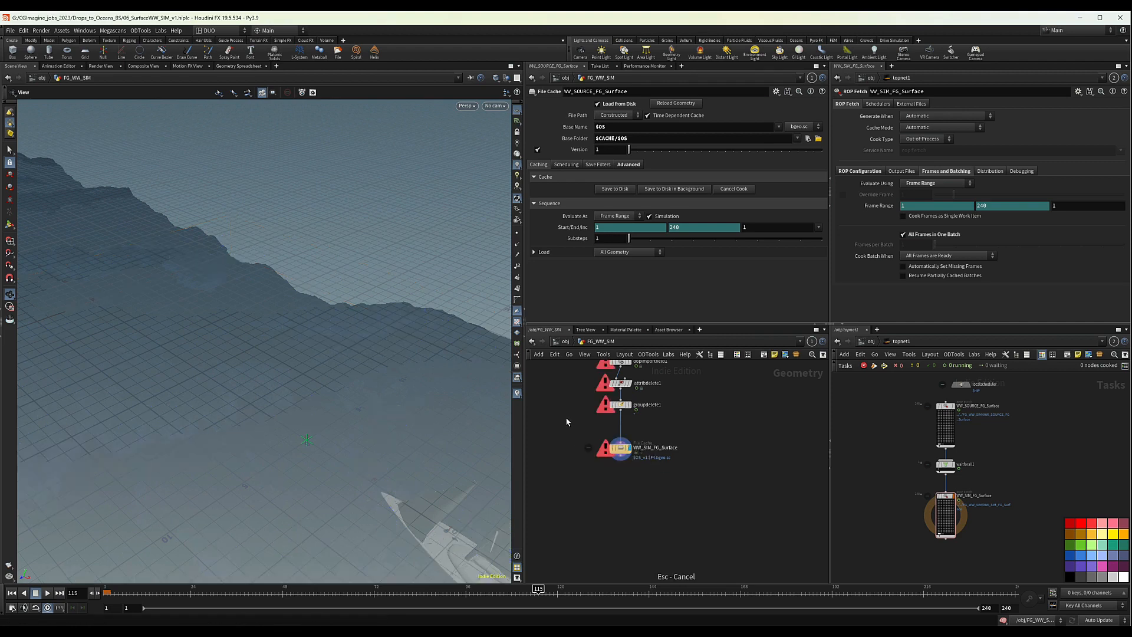
left_click(622, 449)
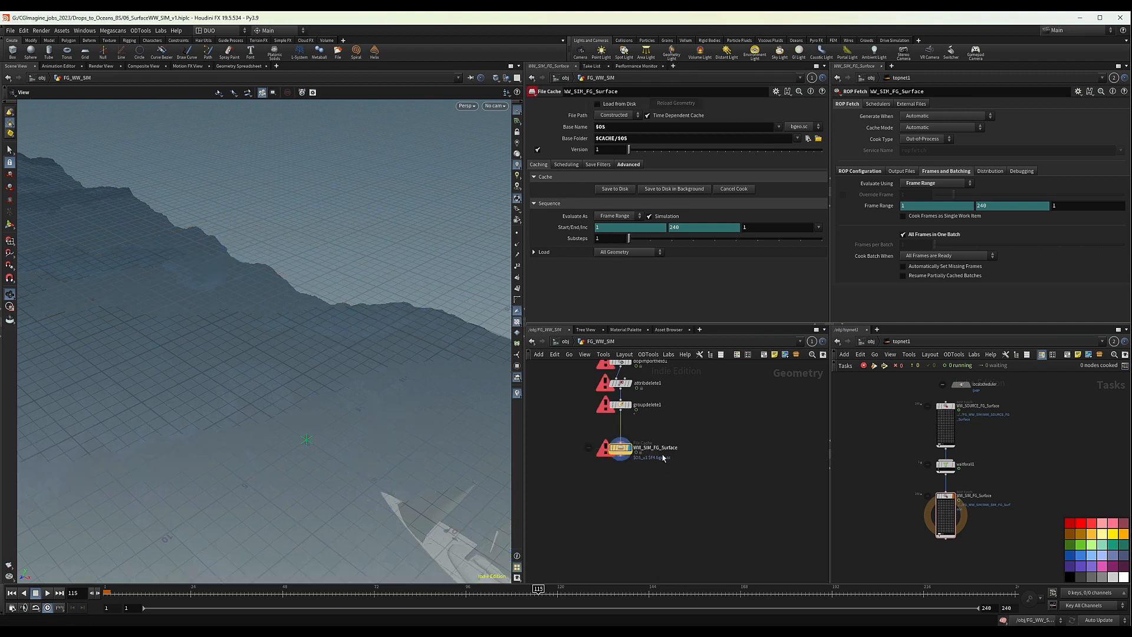
left_click(599, 104)
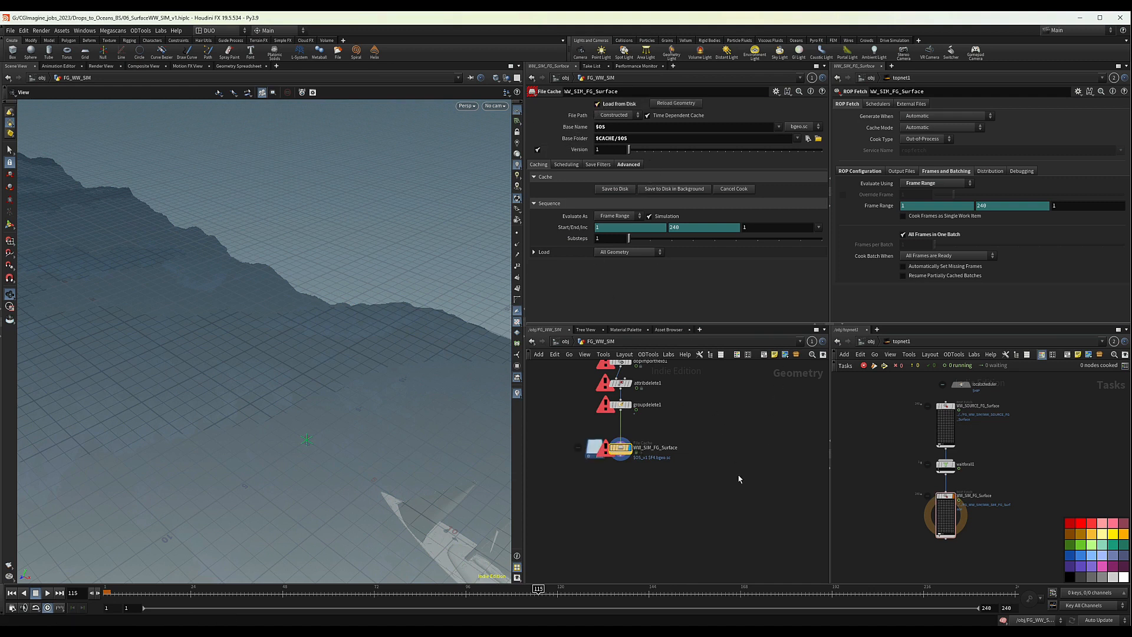
Step: Review the WW_SOURCE_FG_Surface and WW_SIM_FG_Surface file cache settings in the FG_WW_SIM network
middle_click_drag(725, 405, 703, 504)
scroll(705, 478, "up", 2)
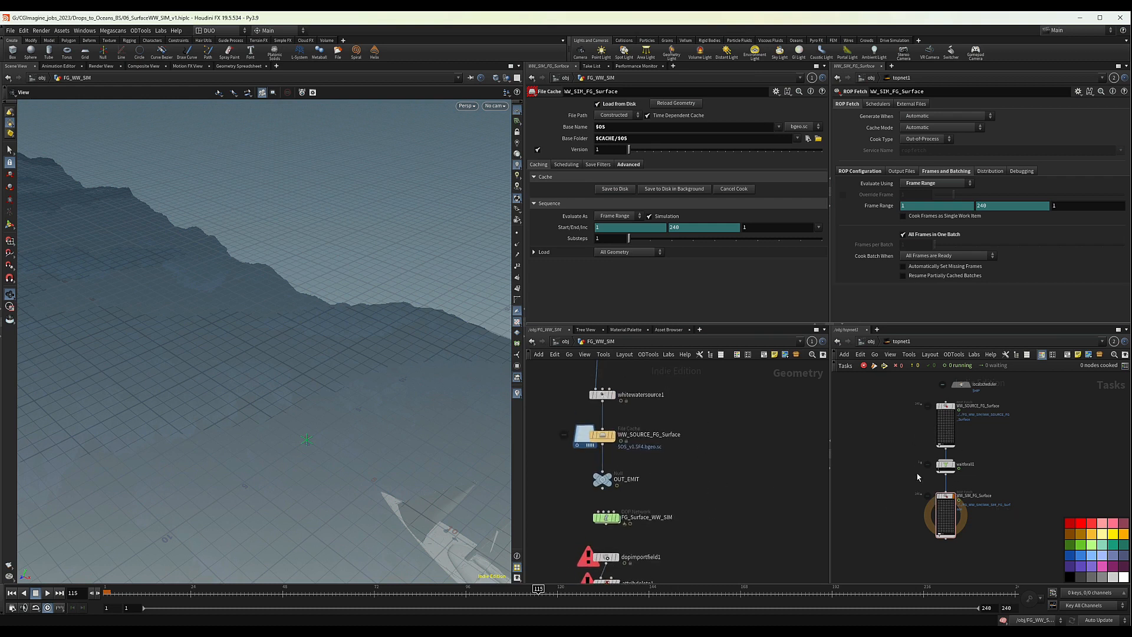
middle_click_drag(660, 433, 663, 462)
left_click(606, 465)
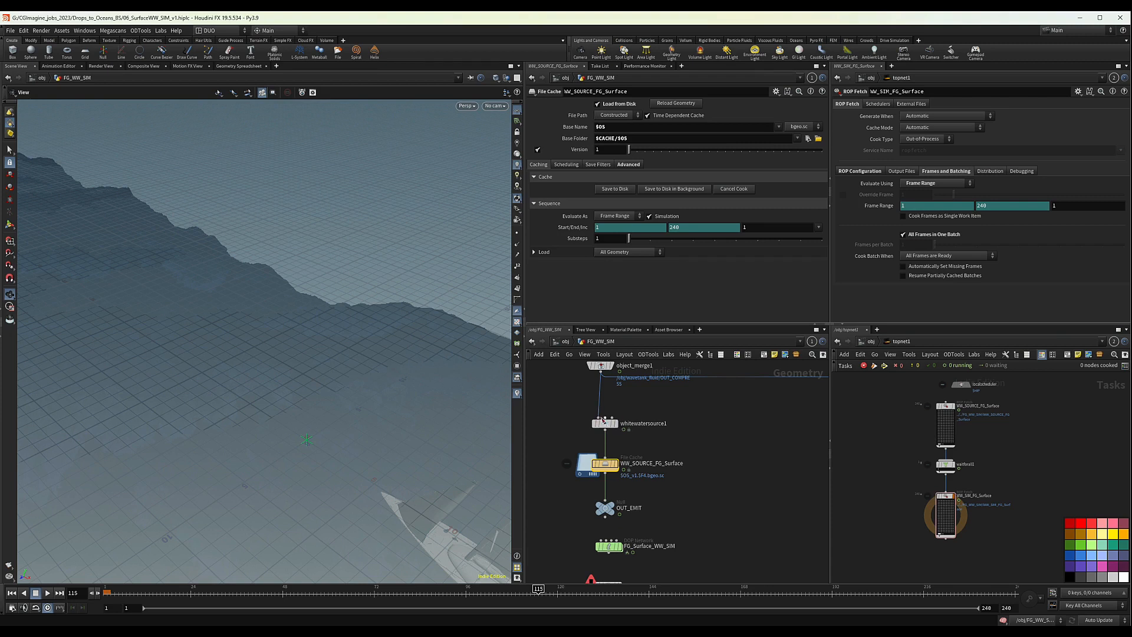
scroll(719, 472, "down", 5)
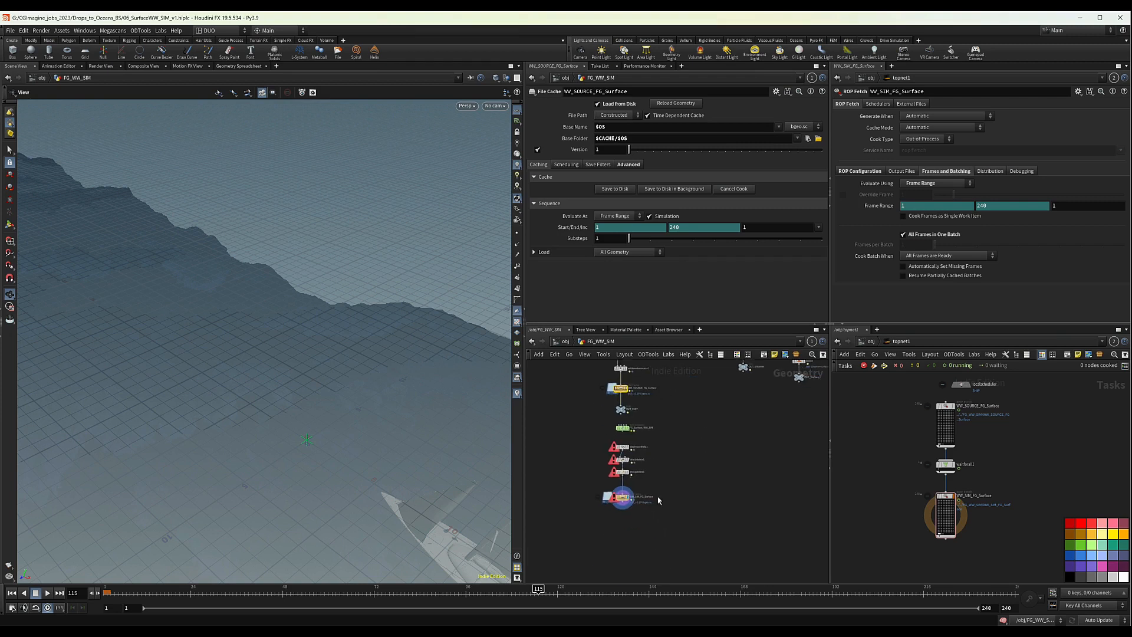
left_click(599, 479)
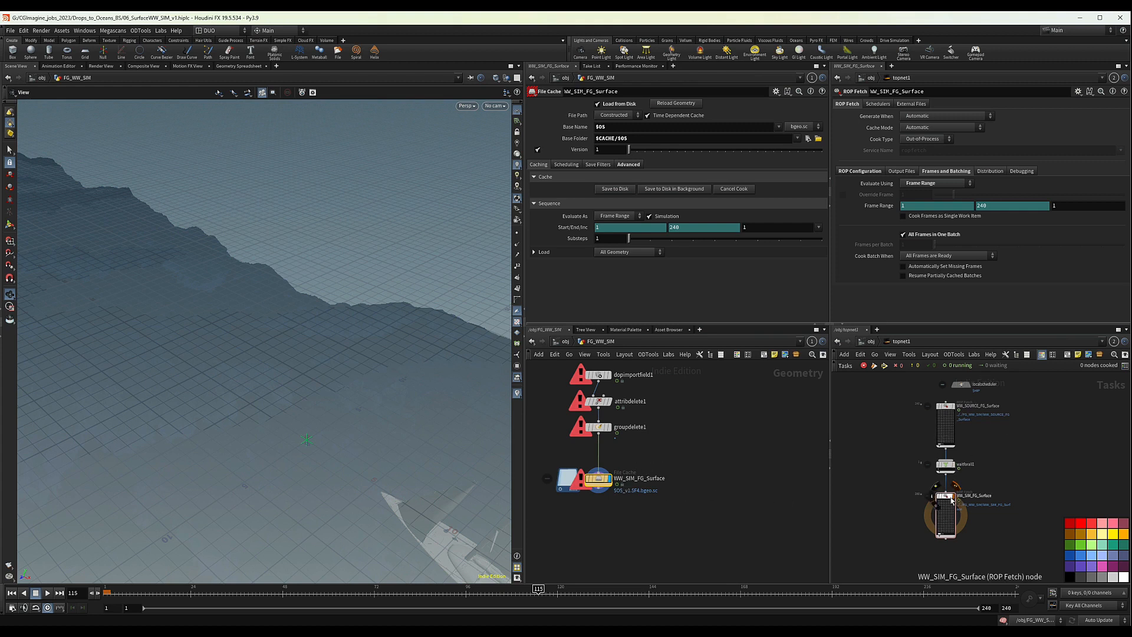
Step: Duplicate the WW_SIM_FG_Surface ROP Fetch node in topnet1 and place the copy below the original
left_click_drag(952, 496, 995, 509)
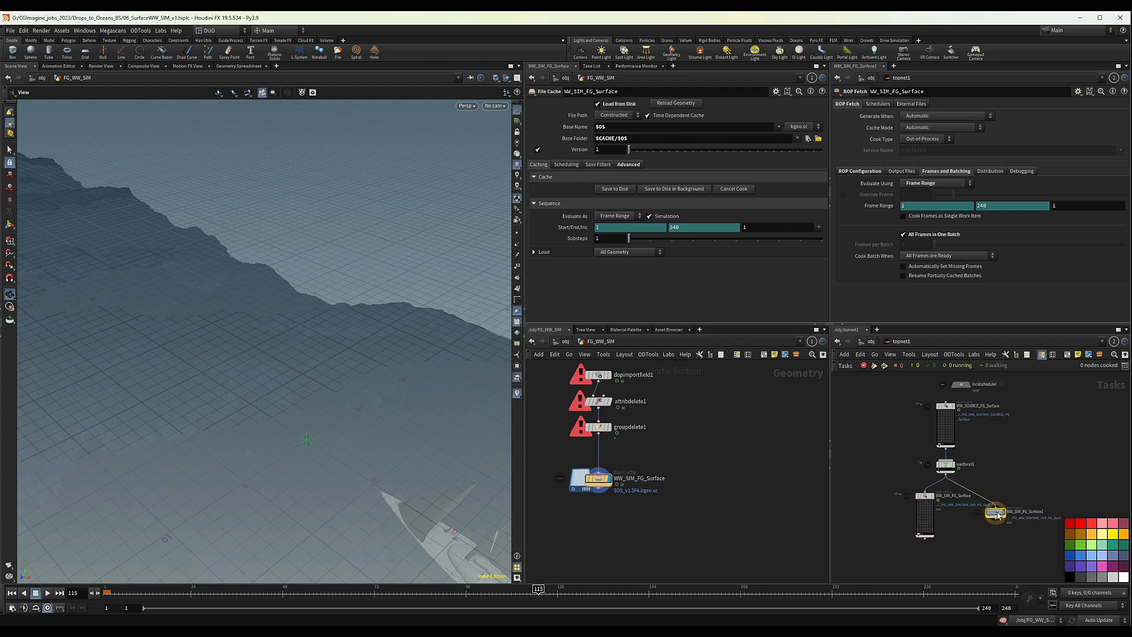
middle_click_drag(1001, 514, 980, 514)
left_click_drag(980, 514, 980, 502)
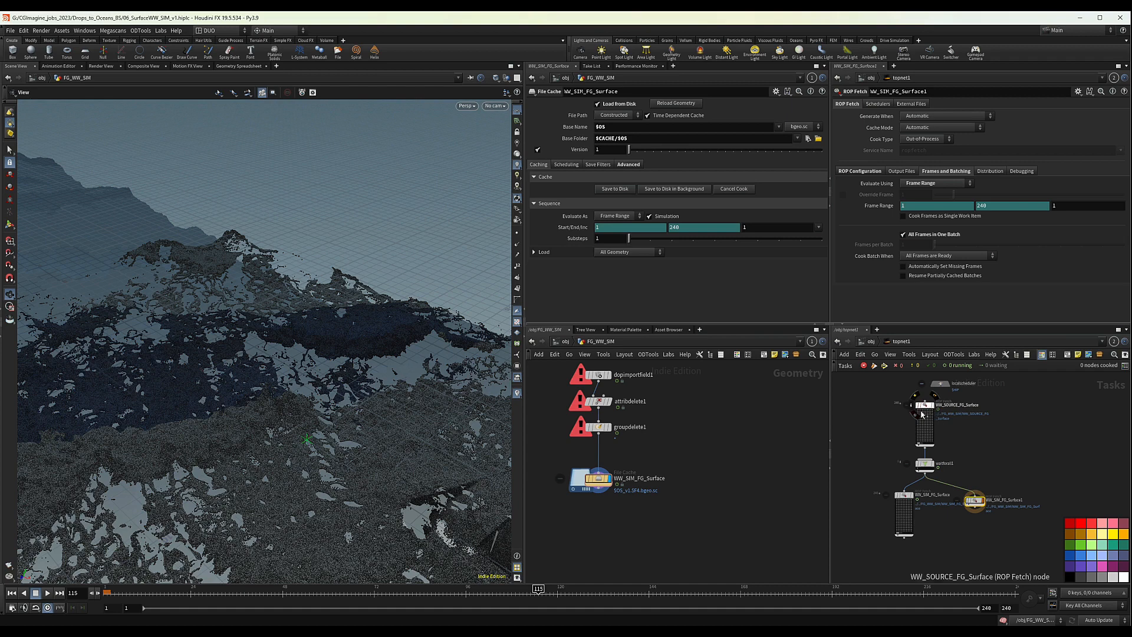
middle_click_drag(704, 409, 698, 505)
scroll(675, 485, "down", 2)
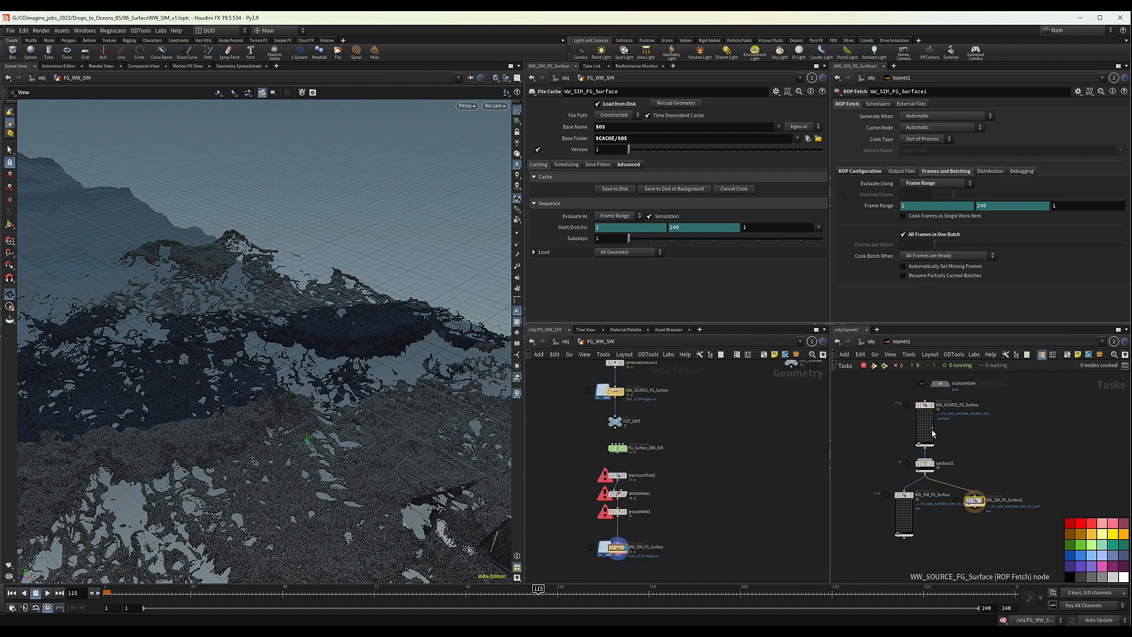
mouse_move(928, 467)
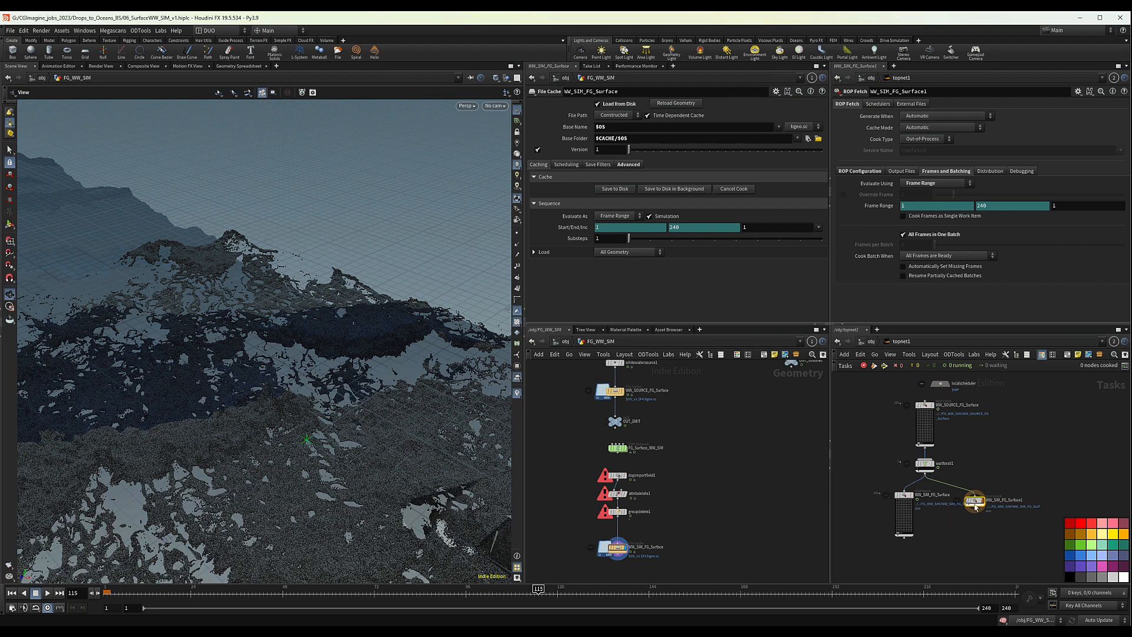
left_click_drag(967, 505, 930, 558)
middle_click_drag(931, 558, 944, 520)
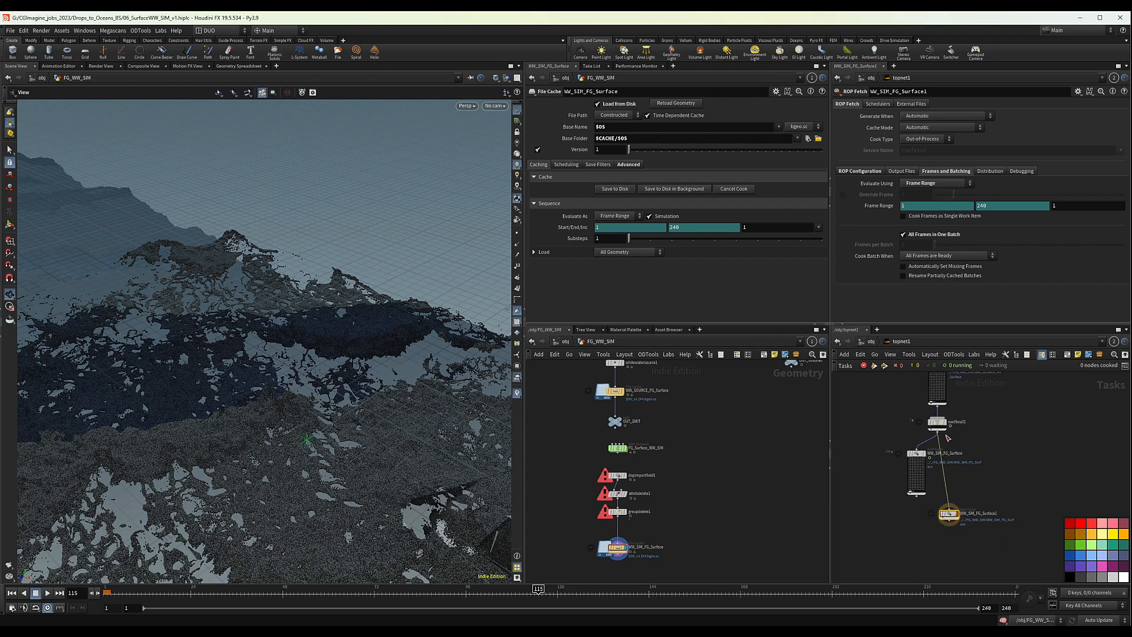
Step: Paste a second Wait for All node and wire it between WW_SIM_FG_Surface and its duplicate ROP Fetch
key("ctrl+v")
scroll(941, 518, "up", 3)
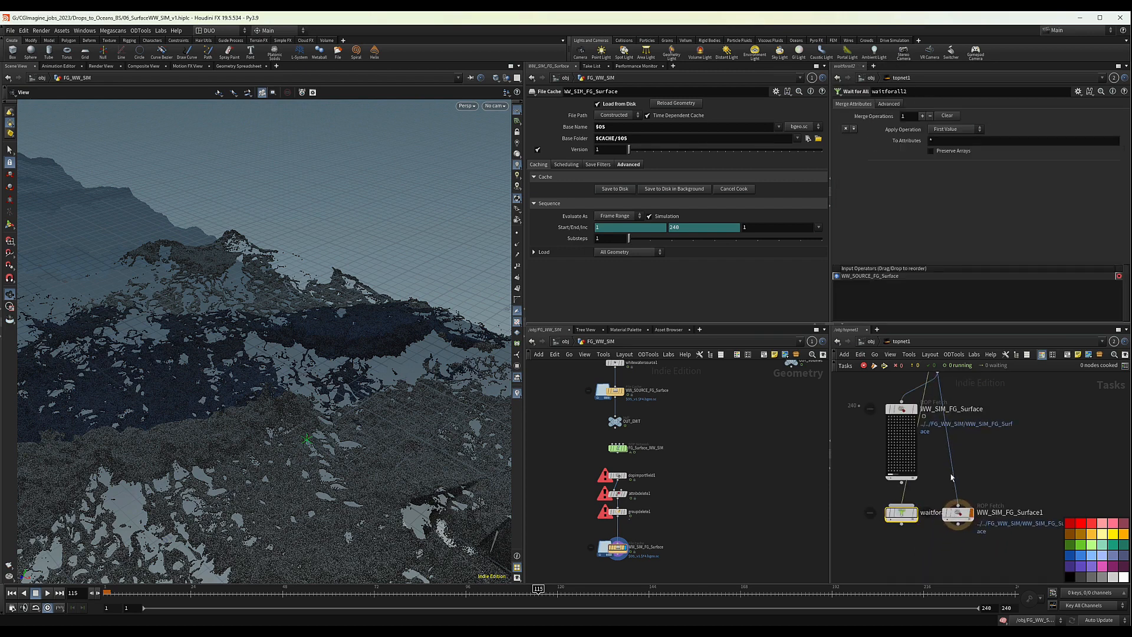
left_click_drag(902, 482, 940, 545)
key("y")
middle_click_drag(959, 557, 970, 488)
left_click_drag(970, 488, 929, 498)
scroll(908, 507, "down", 3)
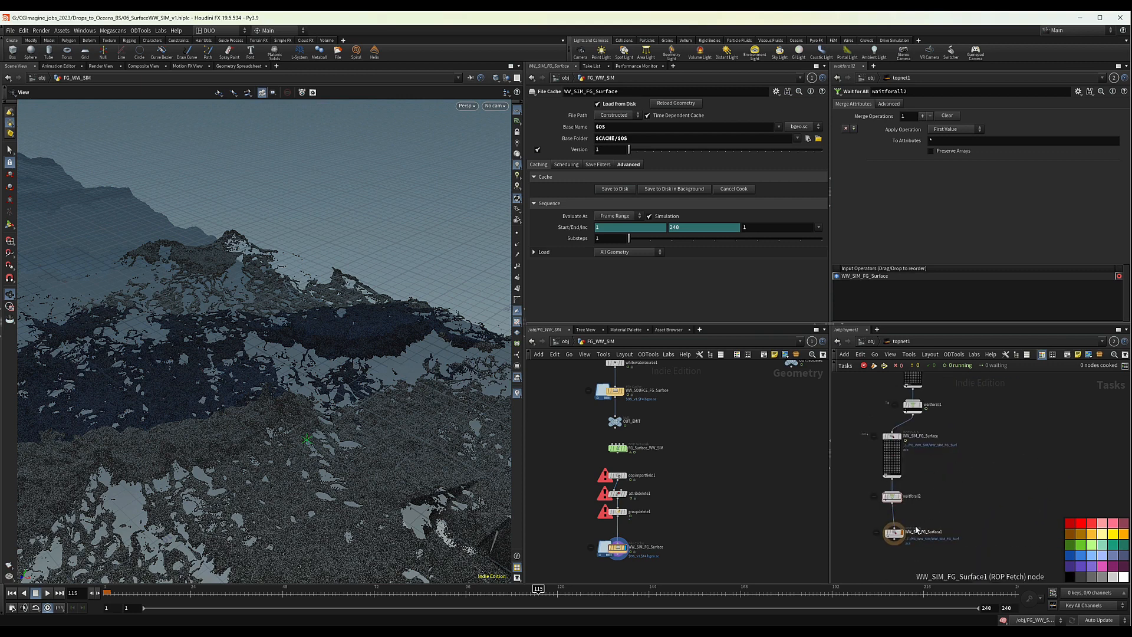
Step: Duplicate the simulation chain from the FG_Surface_WW_SIM DOP network down to the WW_SIM_FG_Surface file cache
left_click(894, 533)
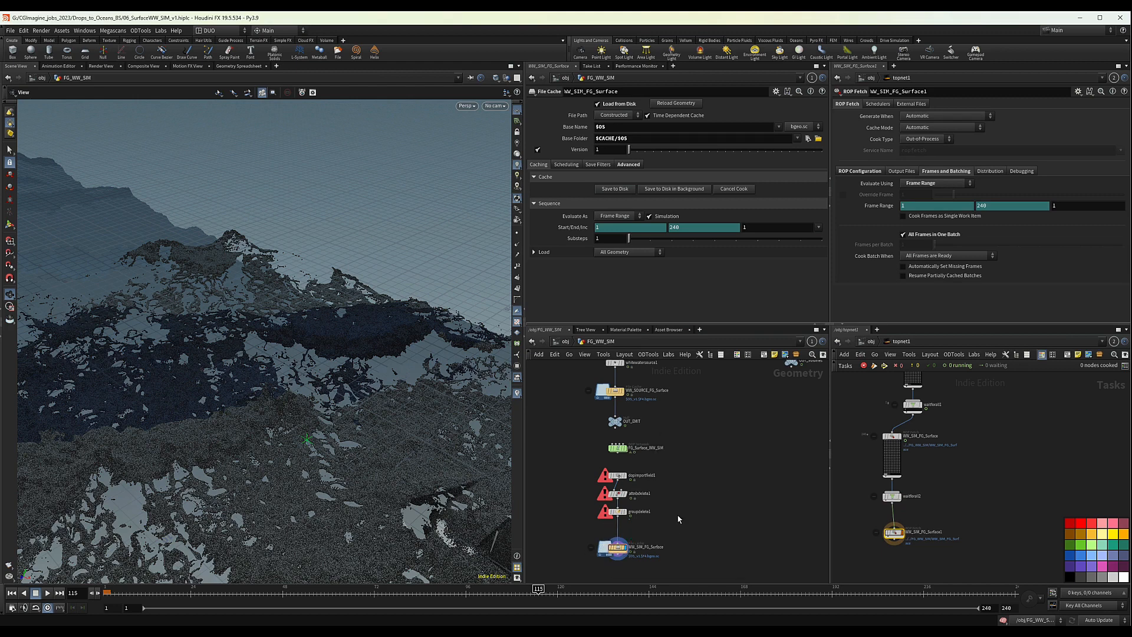
left_click_drag(687, 565, 585, 434)
key("ctrl+c")
key("ctrl+v")
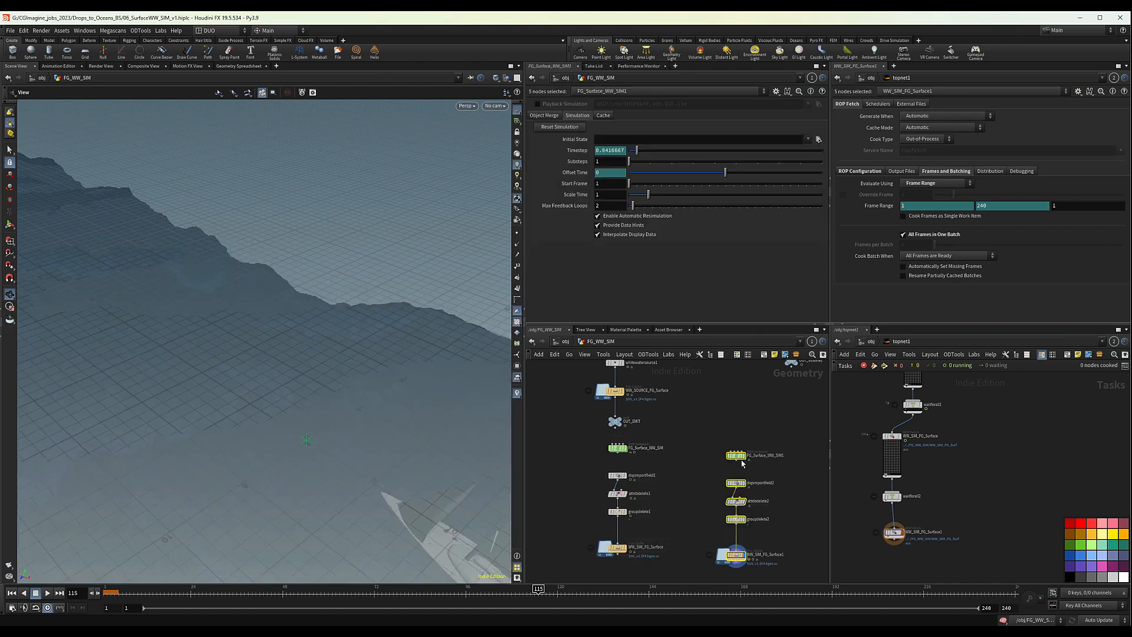
Step: Point the duplicate ROP Fetch's ROP Path to the copied file cache, ../../FG_WW_SIM/WW_SIM_FG_Surface1
left_click(735, 555)
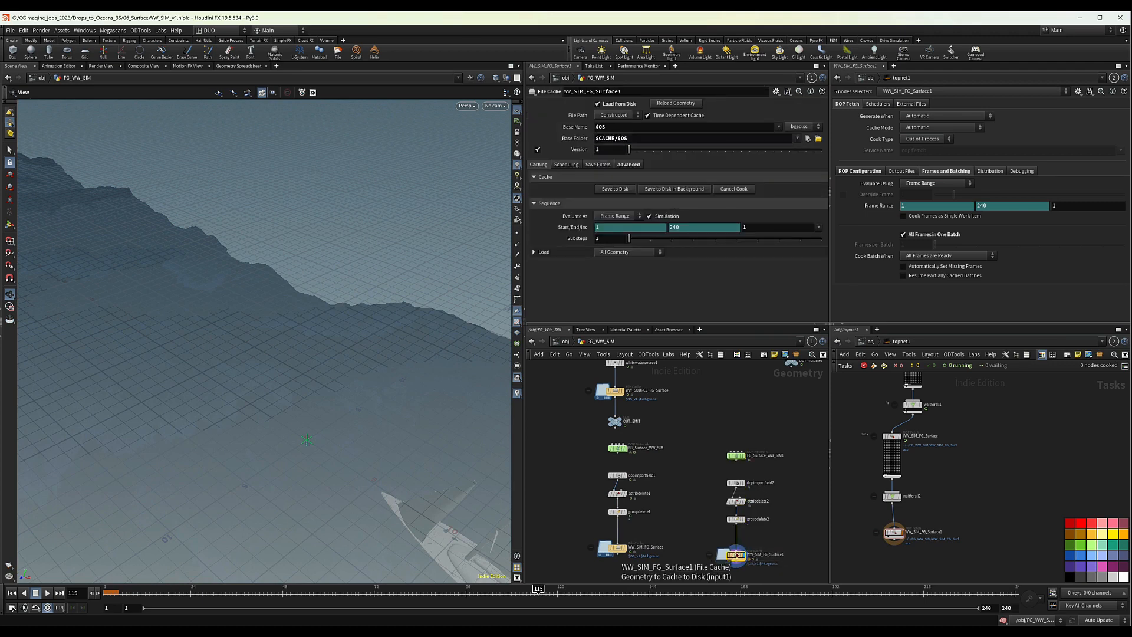
left_click(894, 530)
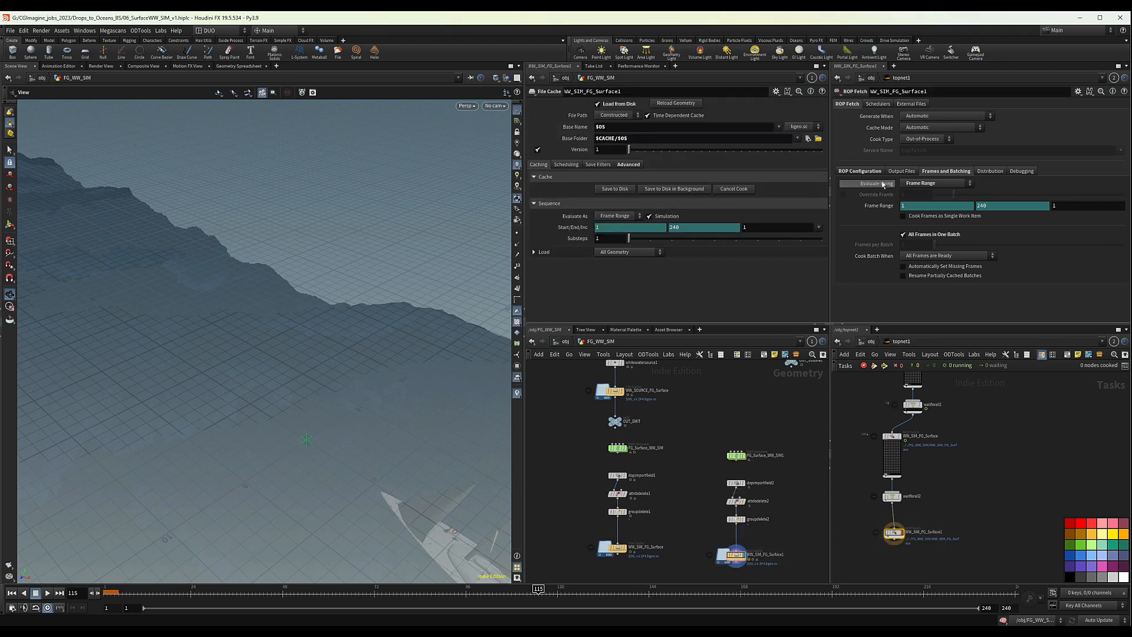
left_click(860, 171)
left_click_drag(759, 567, 934, 197)
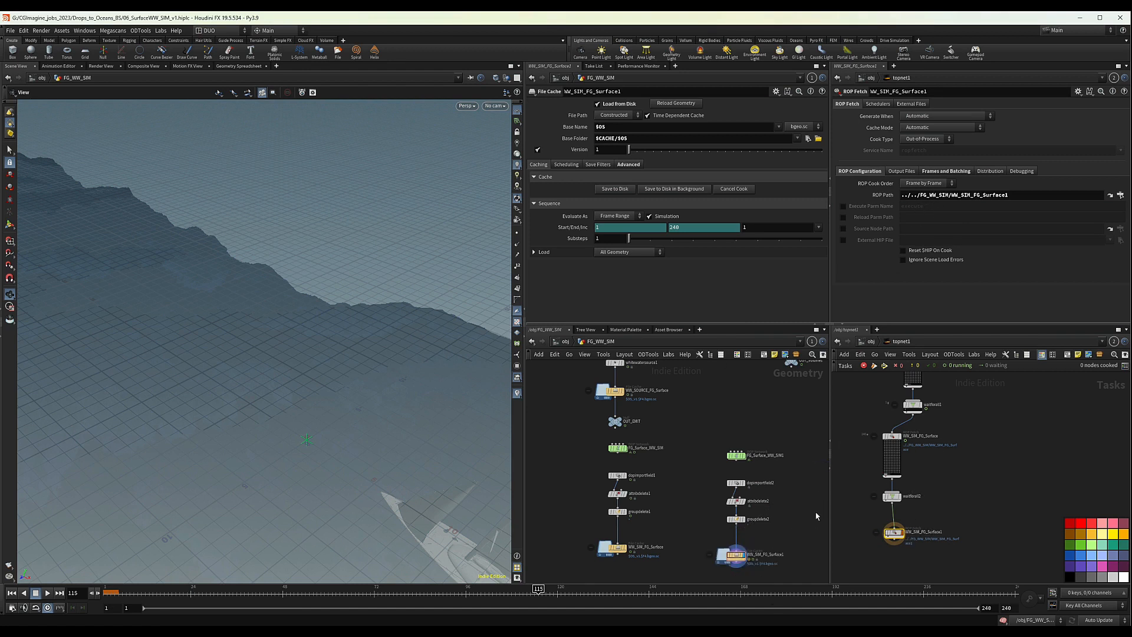
Step: Move the five copied simulation nodes next to the original simulation chain
scroll(697, 501, "down", 3)
left_click_drag(769, 451, 724, 541)
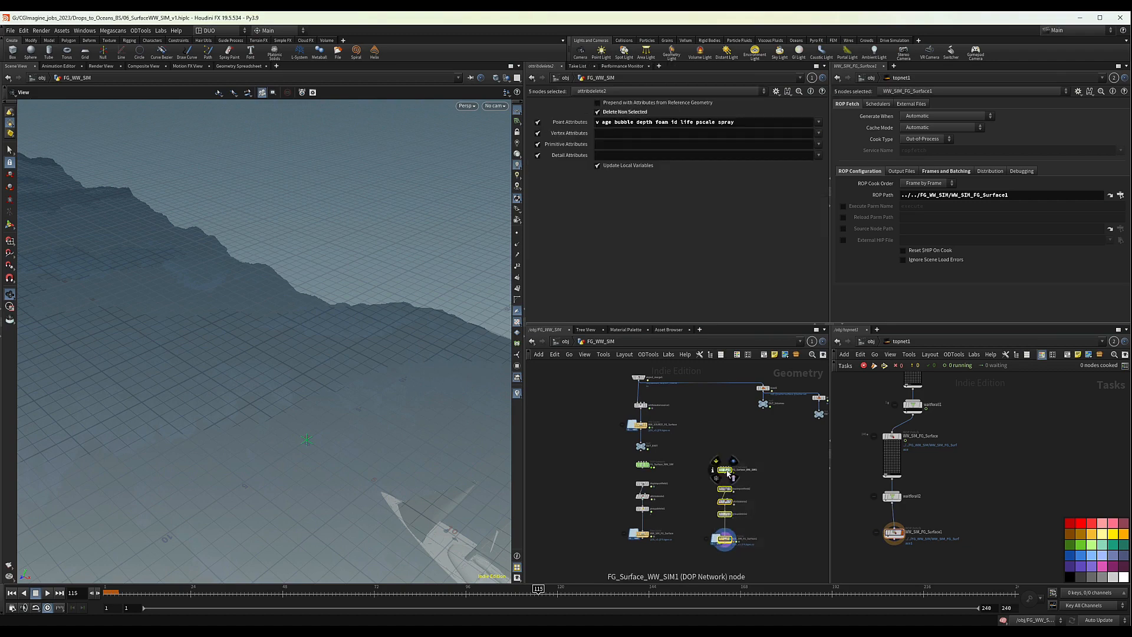
left_click_drag(728, 473, 688, 469)
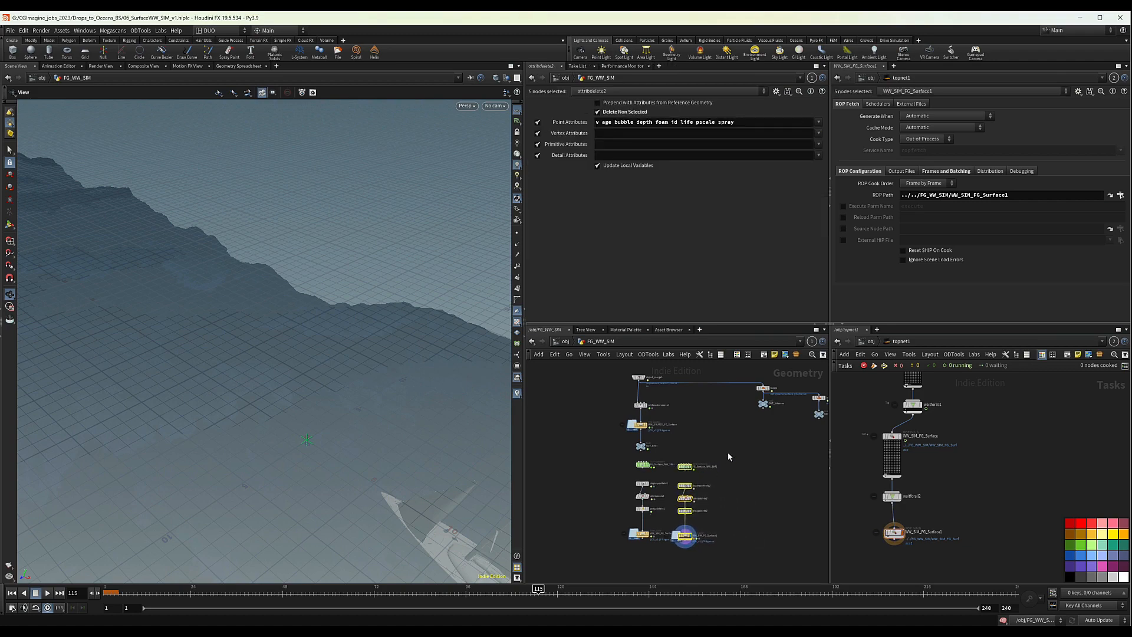
Step: Delete the five copied simulation nodes and select the original WW_SIM_FG_Surface file cache
left_click_drag(706, 427, 677, 543)
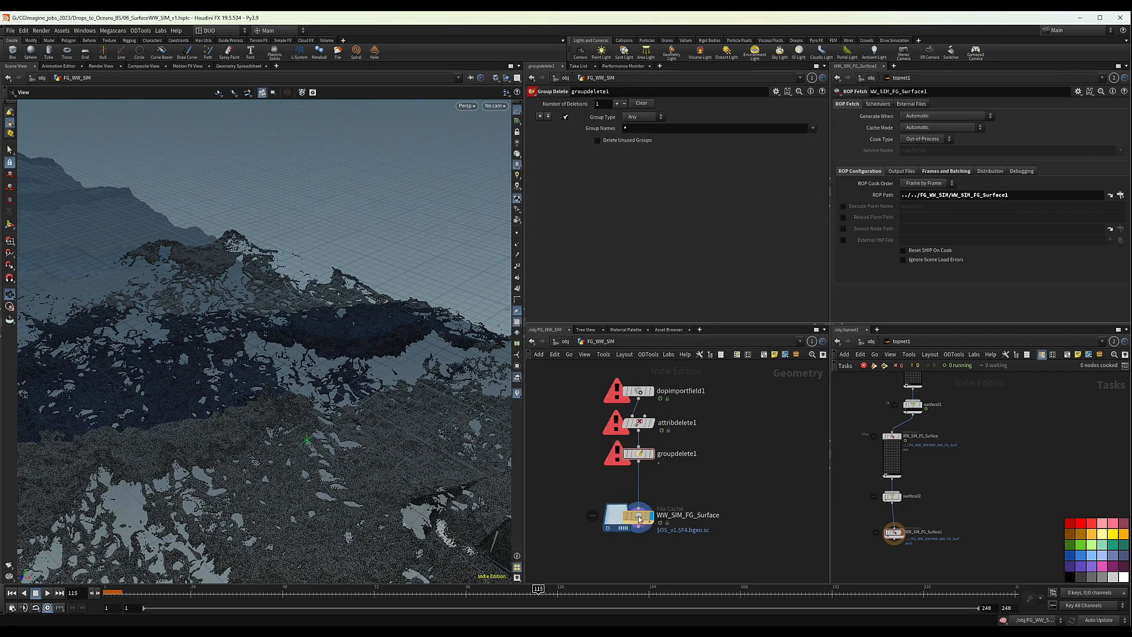
left_click(638, 519)
Step: Examine the cached foreground whitewater particles up close and from several angles
left_click_drag(361, 435, 349, 462)
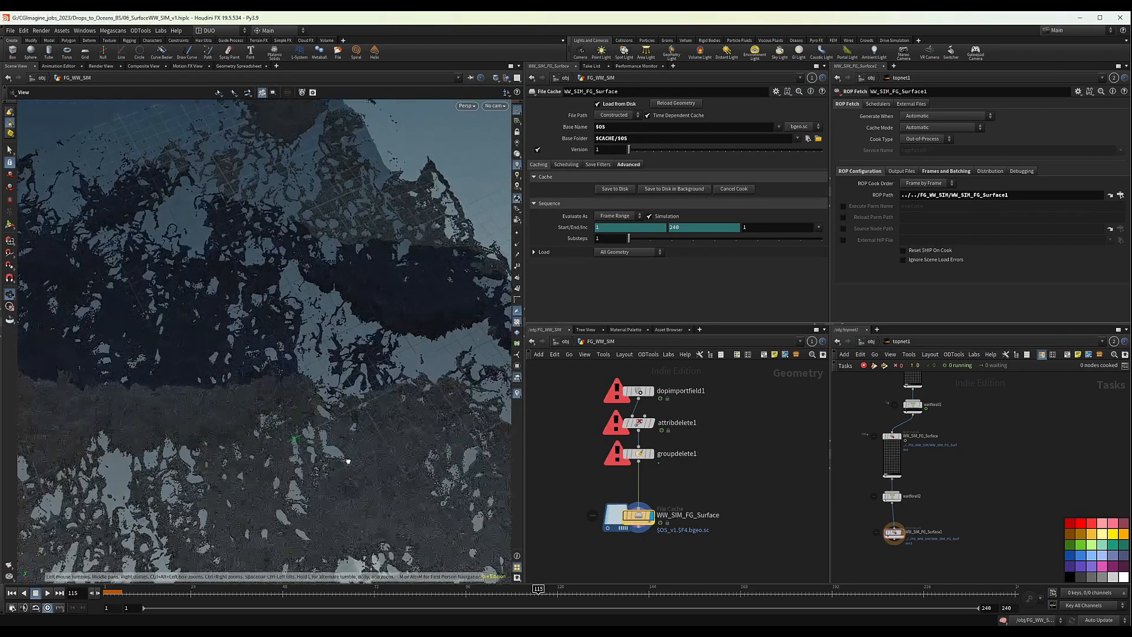
right_click_drag(348, 462, 205, 336)
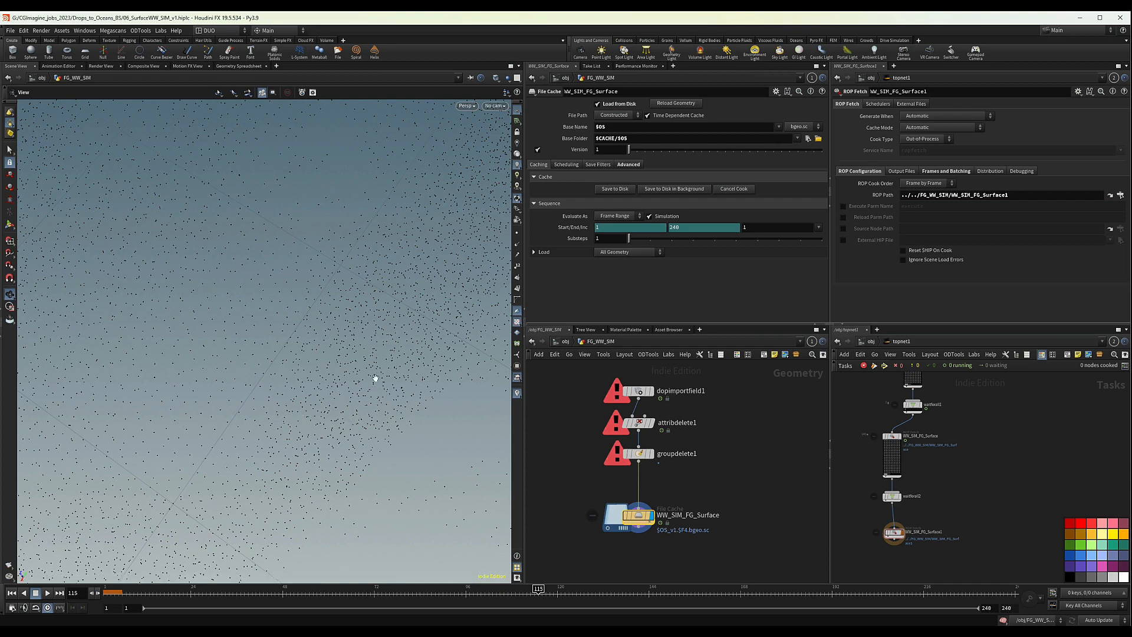
left_click_drag(363, 293, 354, 329)
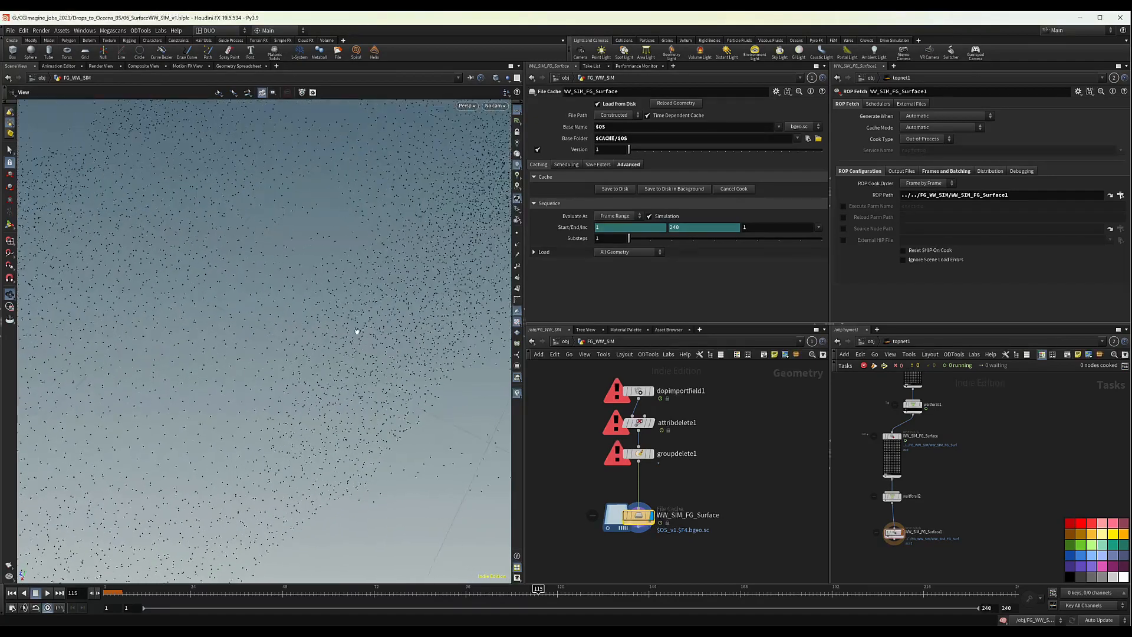
left_click_drag(157, 363, 176, 333)
right_click_drag(177, 333, 278, 265)
left_click_drag(277, 265, 351, 227)
scroll(720, 441, "down", 3)
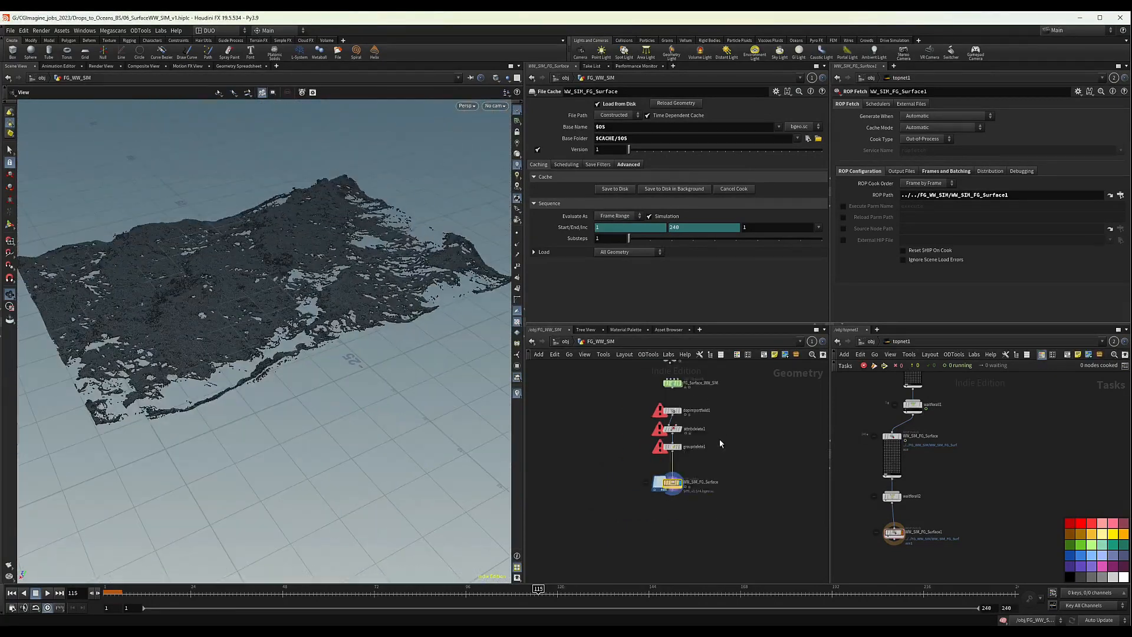
Step: Examine the coverage of the whole cached whitewater patch from above and from a lower angle
middle_click_drag(749, 467, 666, 453)
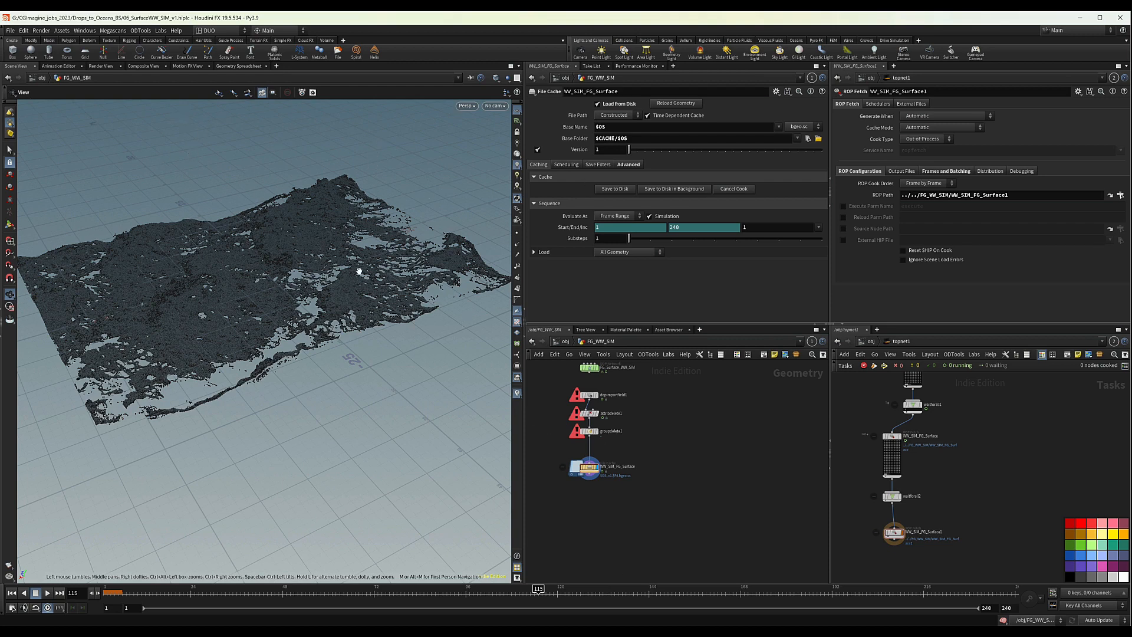
left_click_drag(264, 303, 306, 269)
scroll(270, 327, "up", 4)
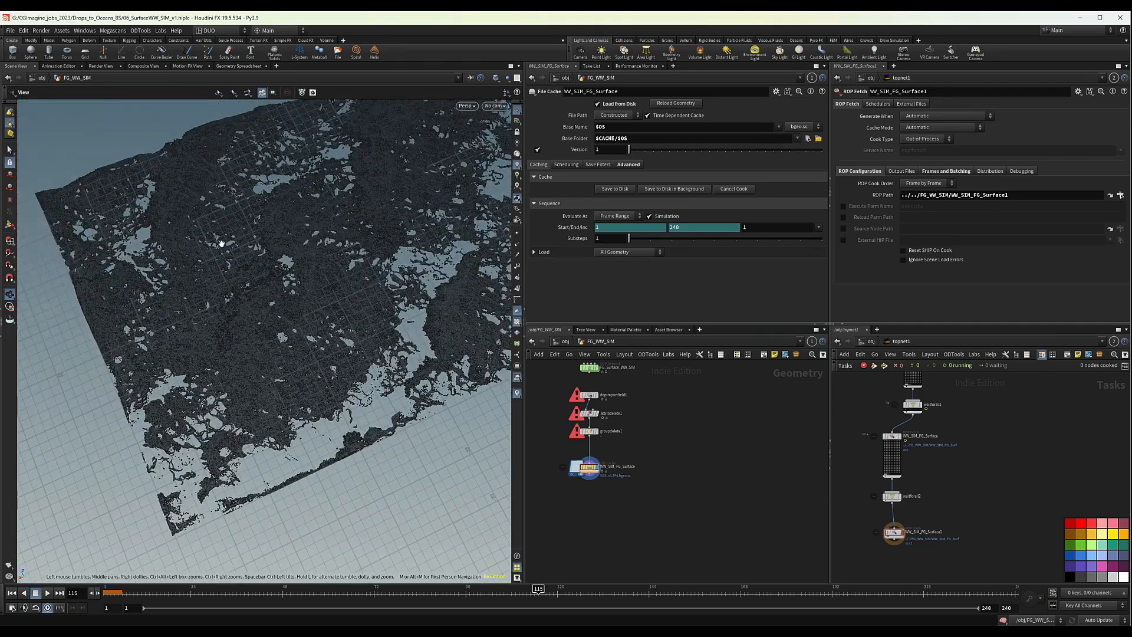
left_click_drag(224, 243, 285, 245)
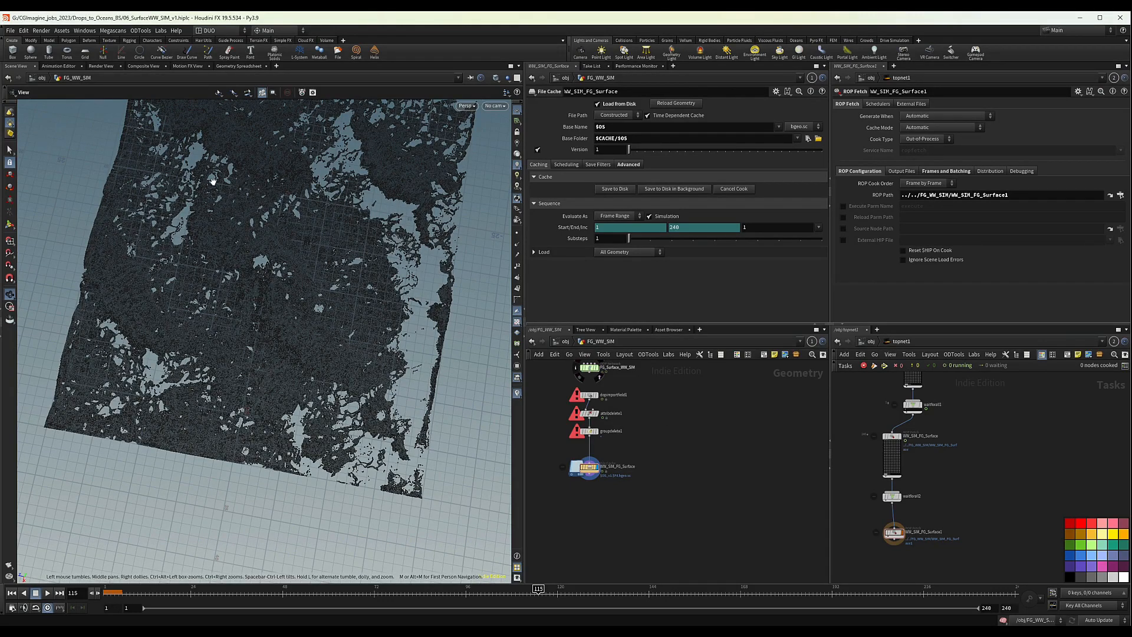
middle_click_drag(221, 174, 248, 200)
right_click_drag(227, 155, 73, 167)
middle_click_drag(226, 135, 224, 198)
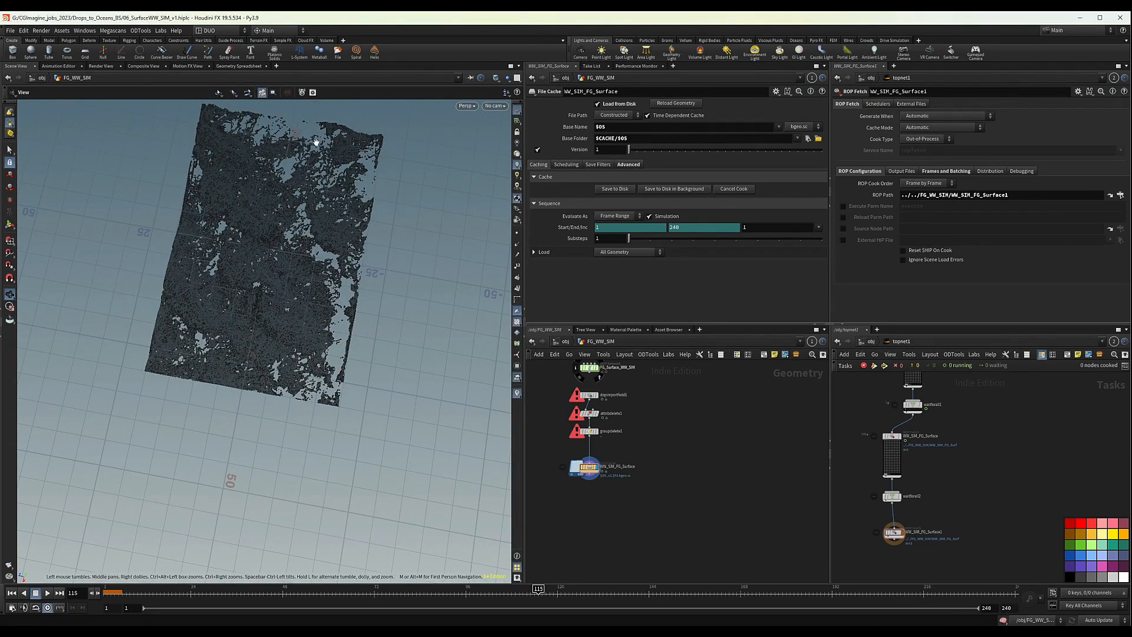
middle_click_drag(316, 142, 212, 180)
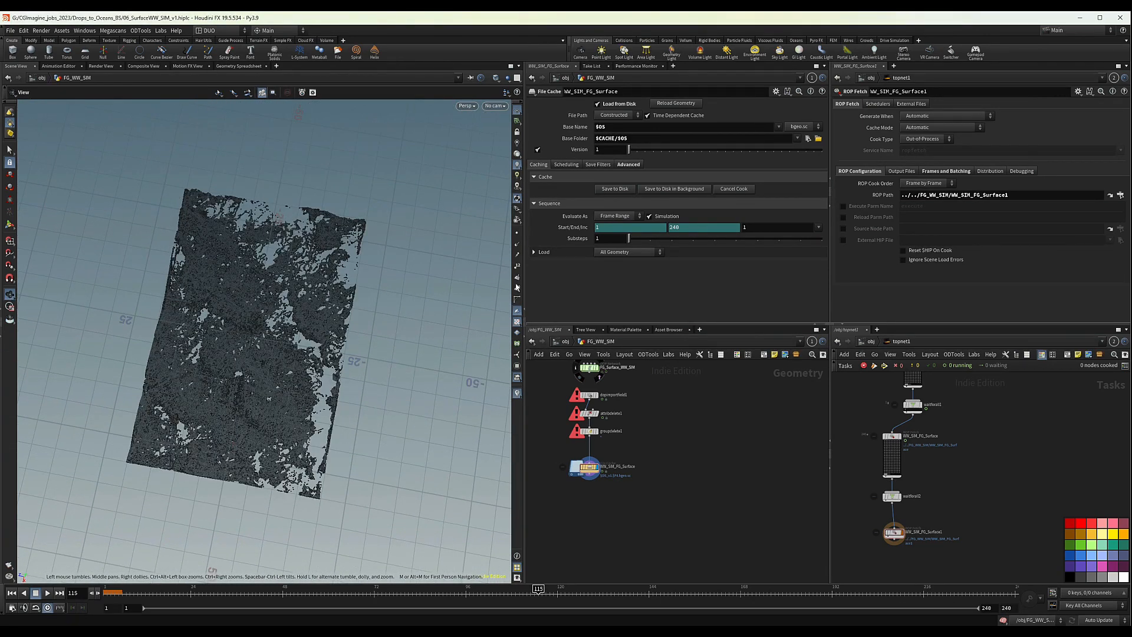
scroll(659, 469, "down", 2)
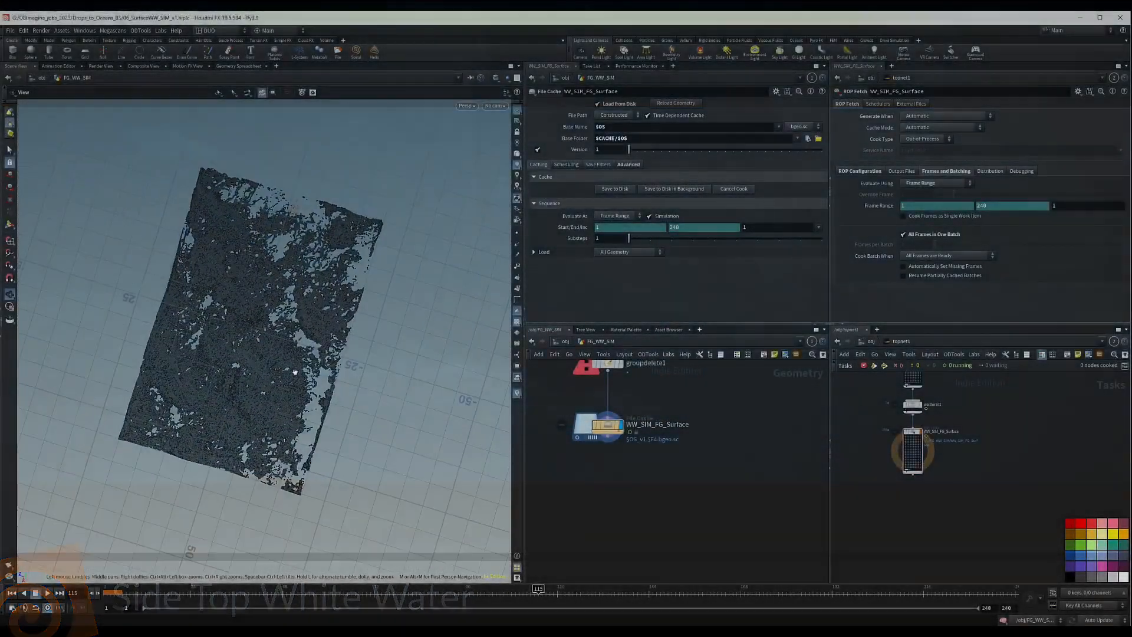
left_click_drag(295, 372, 300, 287)
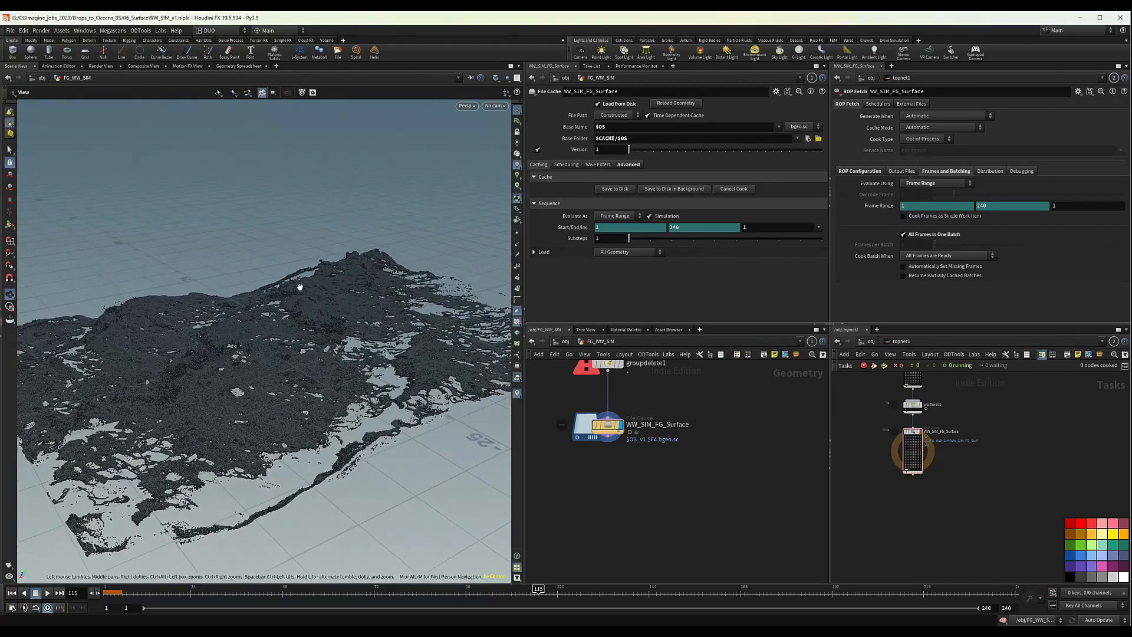
right_click_drag(329, 362, 272, 369)
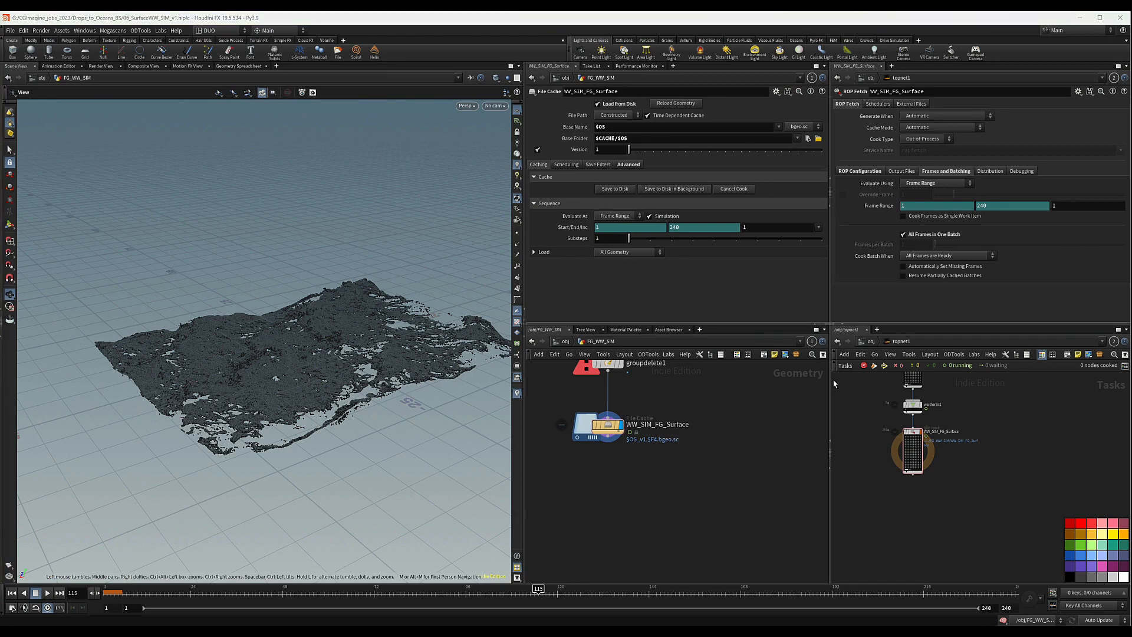
Step: Go up from topnet1 to the object level and open the wavetank_fluid network in the FlipSIM group
left_click(870, 341)
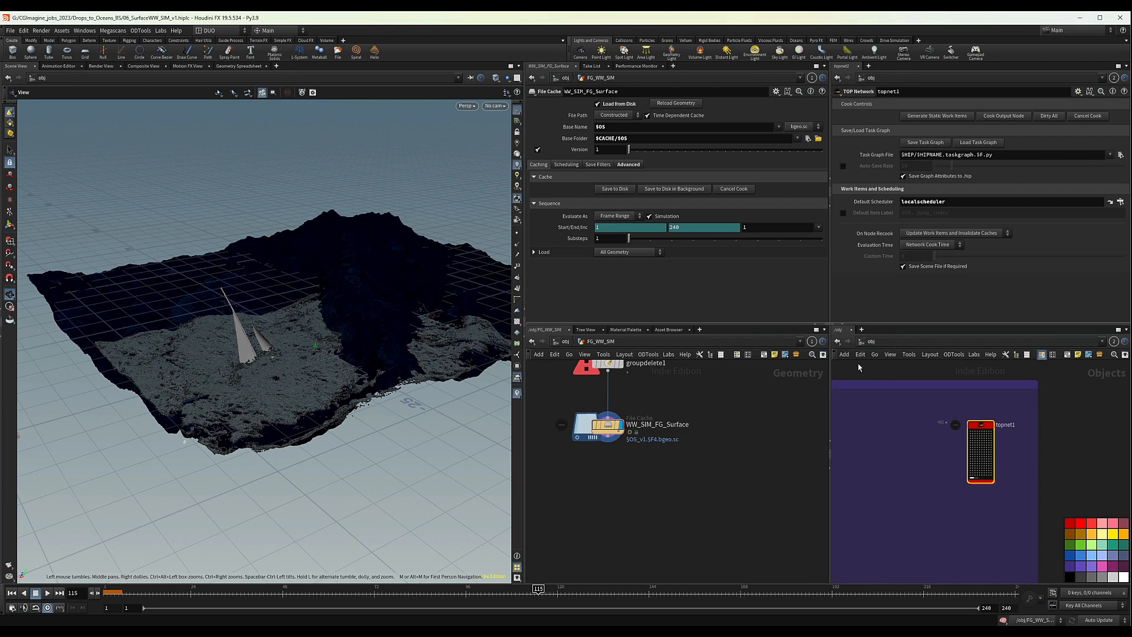
scroll(892, 455, "down", 2)
middle_click_drag(892, 454, 1102, 470)
scroll(1086, 478, "down", 1)
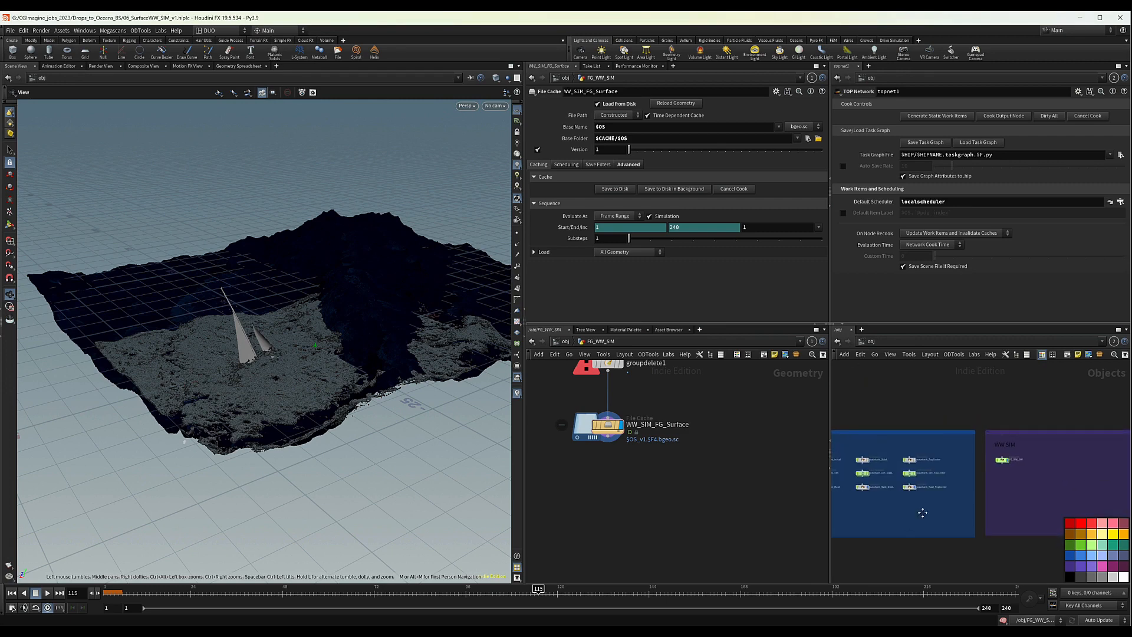
scroll(922, 512, "up", 1)
middle_click_drag(922, 513, 1014, 507)
scroll(913, 482, "up", 2)
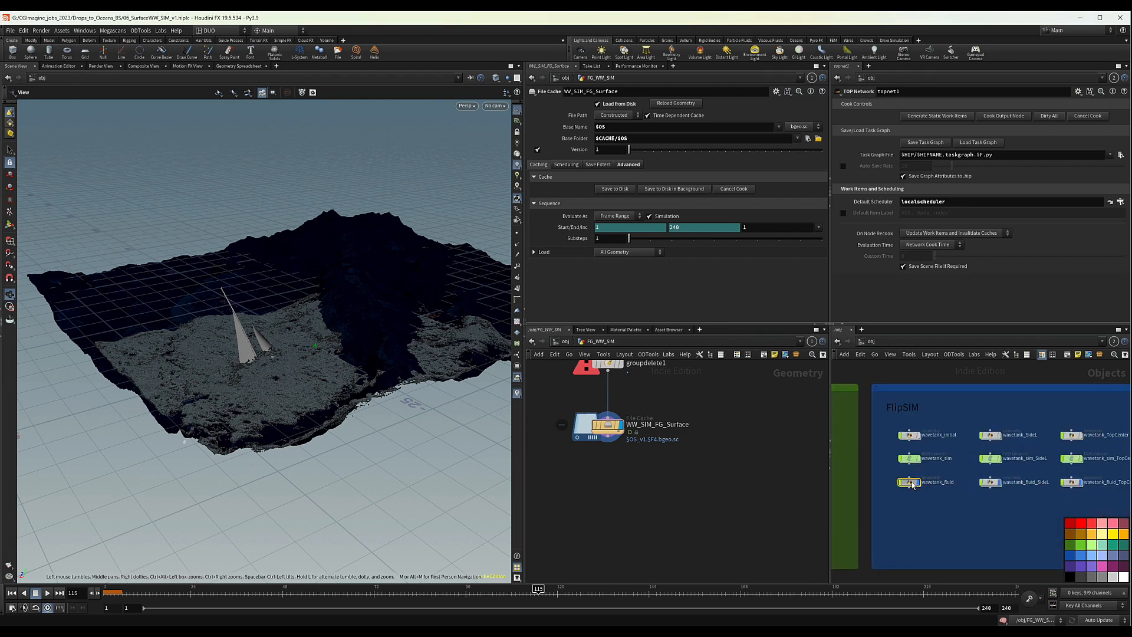
double_click(913, 483)
Step: Copy the wavetank_fluid deformation nodes from setEdge to pointdeform1, including timeshift2 and the FlatGrid and BigWaves object merges
scroll(893, 464, "down", 2)
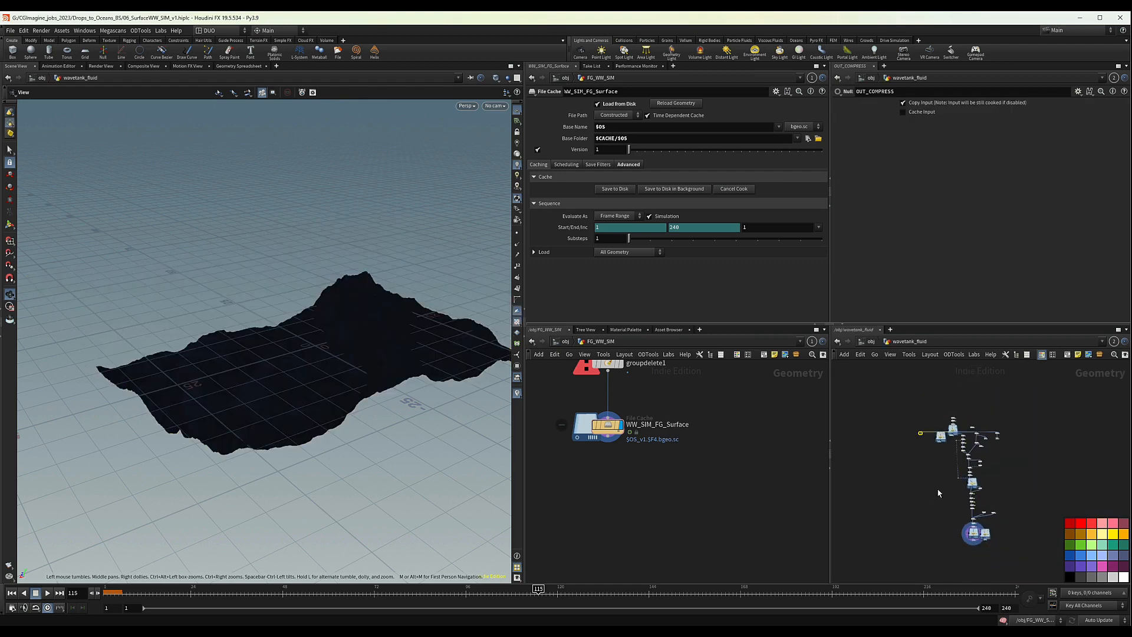
scroll(891, 463, "up", 3)
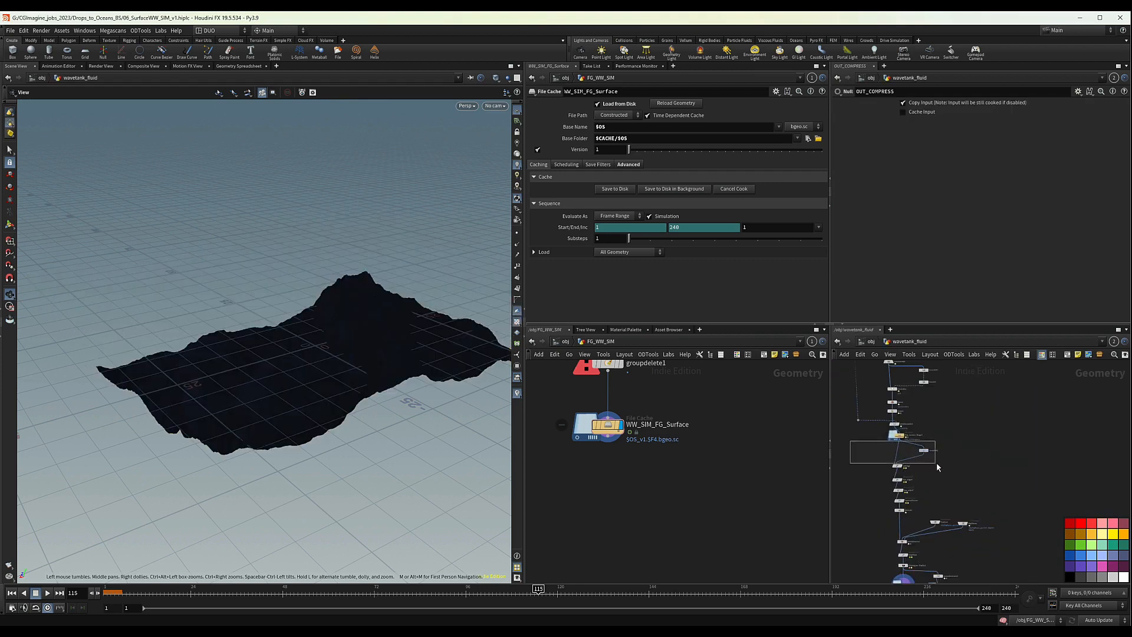
scroll(896, 460, "up", 2)
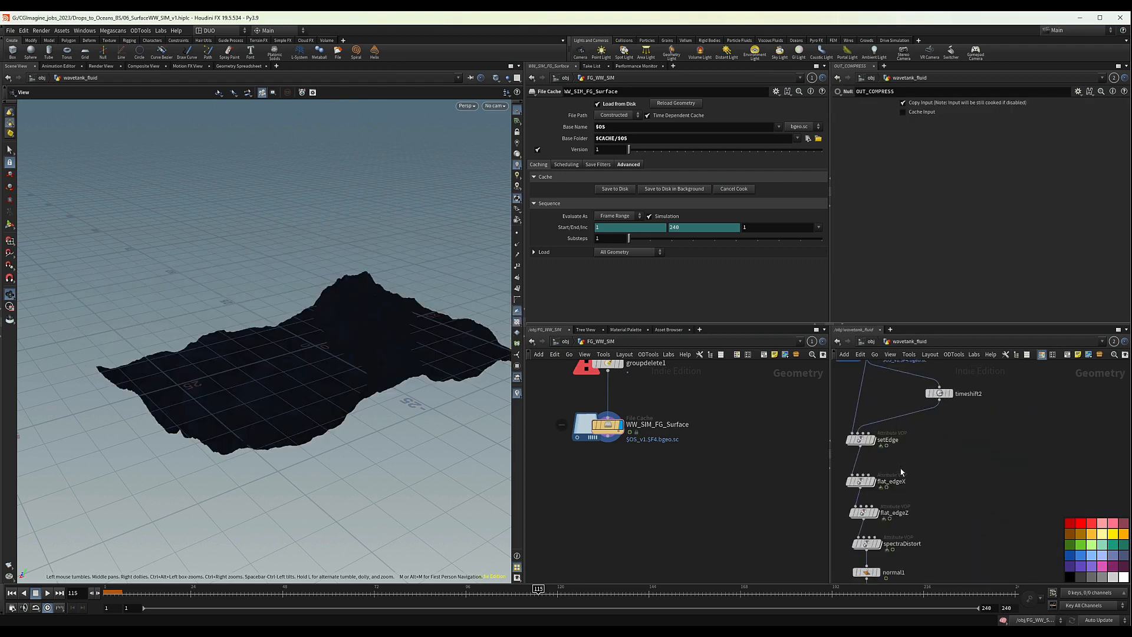
left_click_drag(963, 434, 864, 552)
scroll(864, 551, "up", 4)
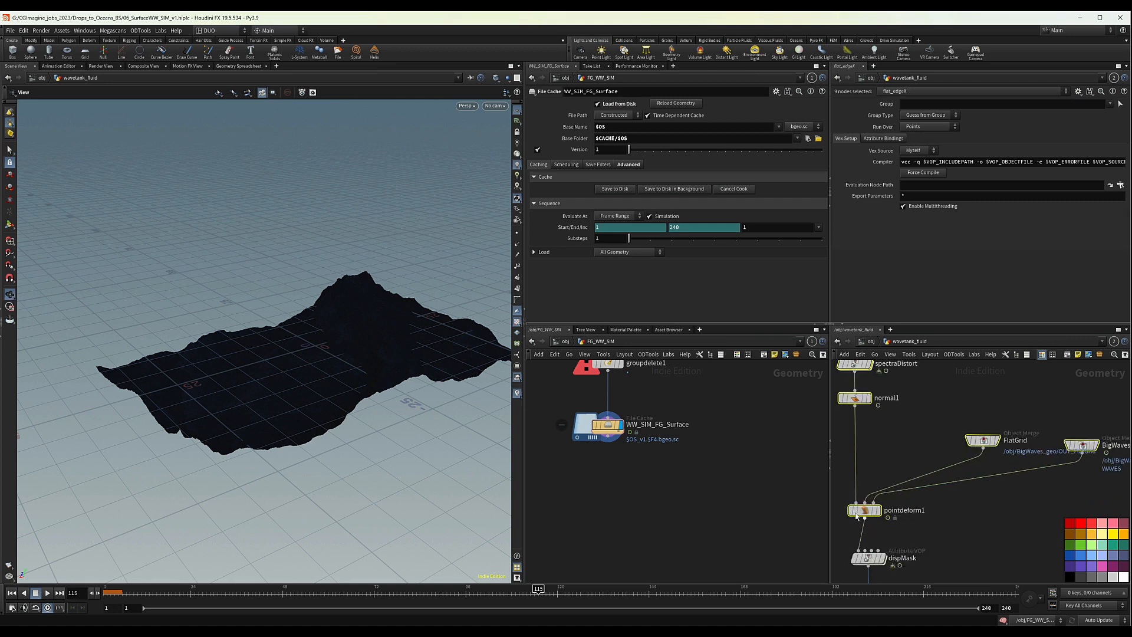
middle_click_drag(883, 524, 938, 473)
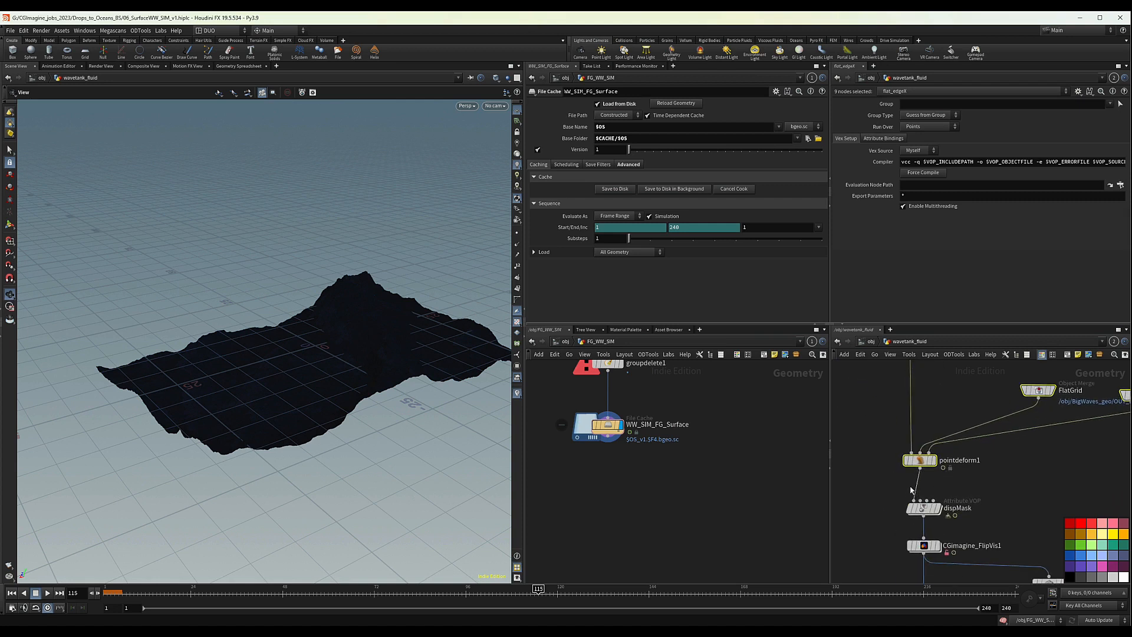
scroll(1010, 471, "down", 3)
middle_click_drag(1035, 469, 996, 497)
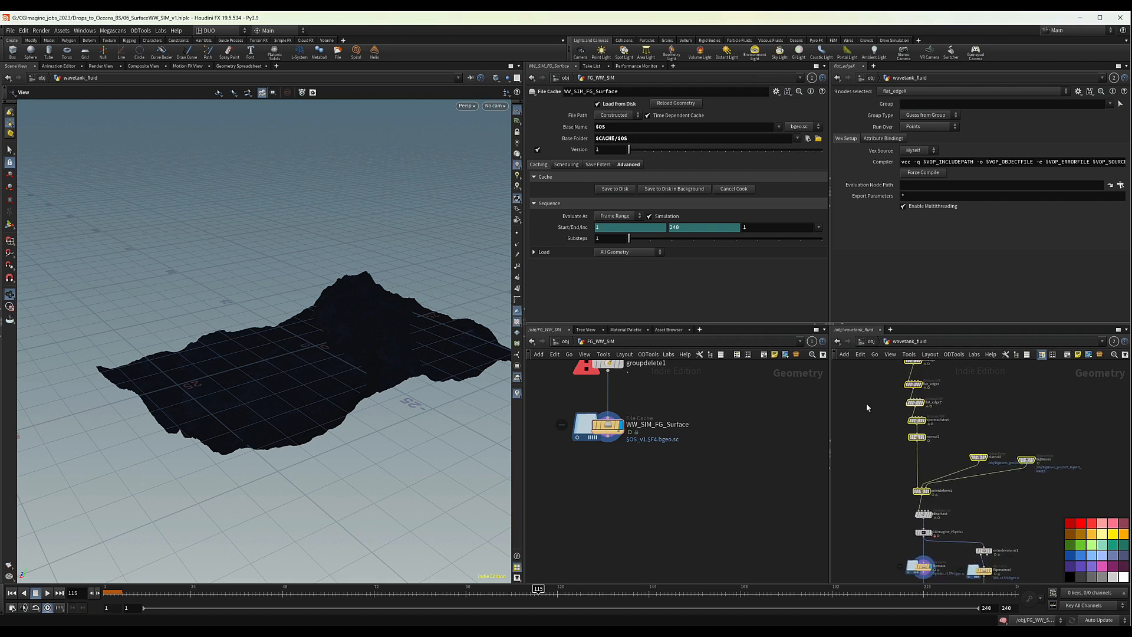
mouse_move(1048, 439)
middle_mouse_down()
mouse_move(1034, 453)
mouse_move(1036, 364)
mouse_move(1044, 449)
middle_mouse_up()
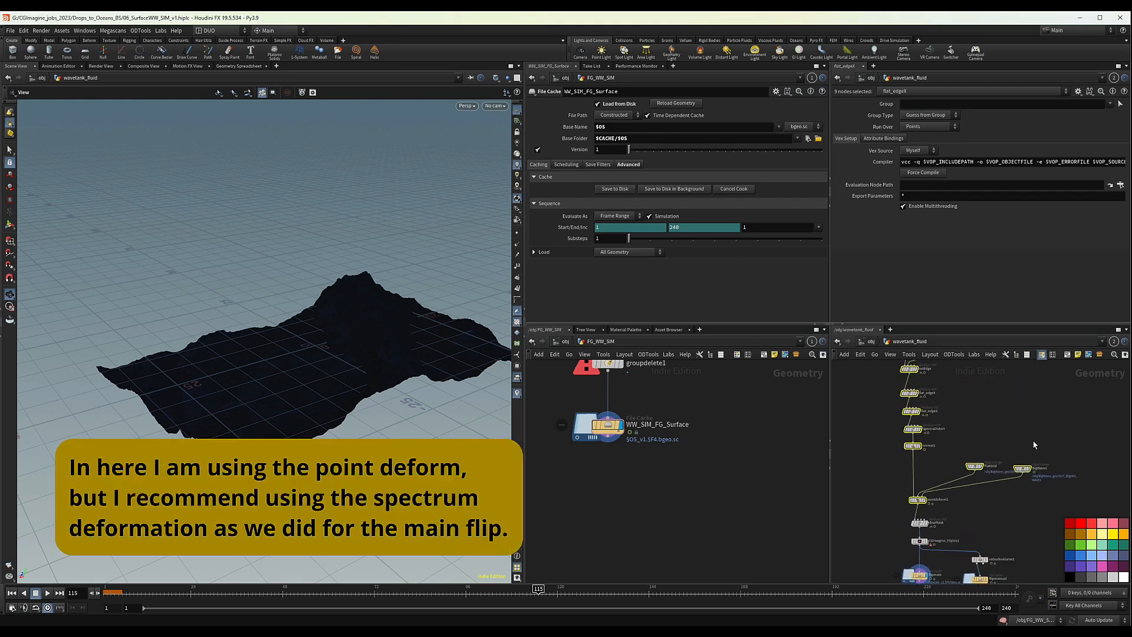
key("ctrl+c")
key("ctrl+c")
Step: Paste the deformation nodes into FG_WW_SIM, wire them after the WW_SIM_FG_Surface file cache and display pointdeform1
scroll(636, 469, "down", 5)
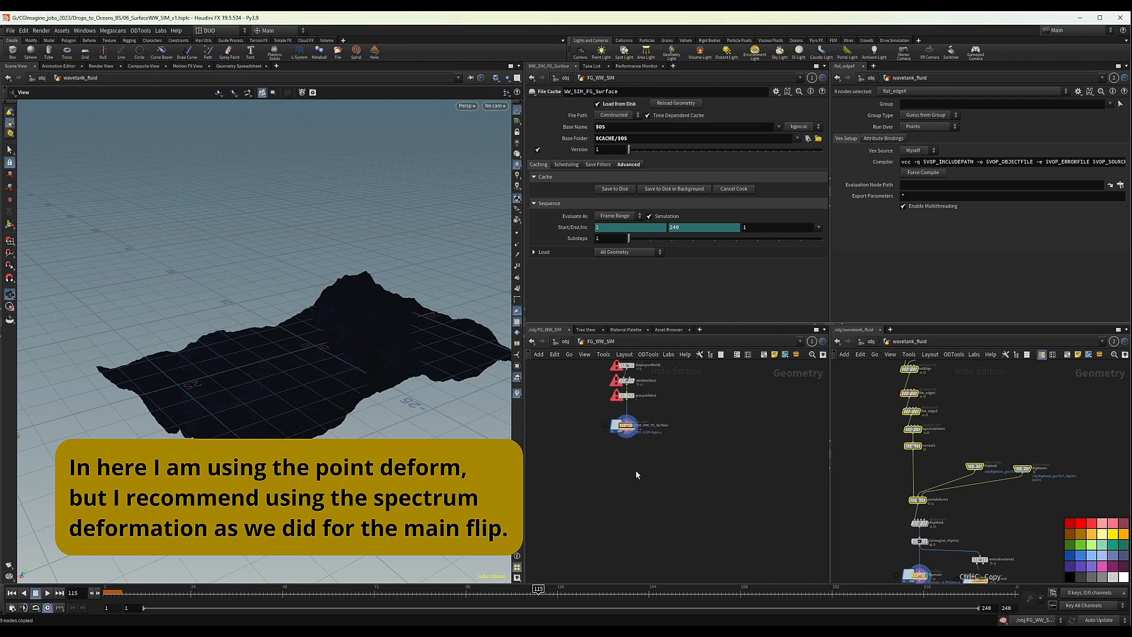
key("ctrl+v")
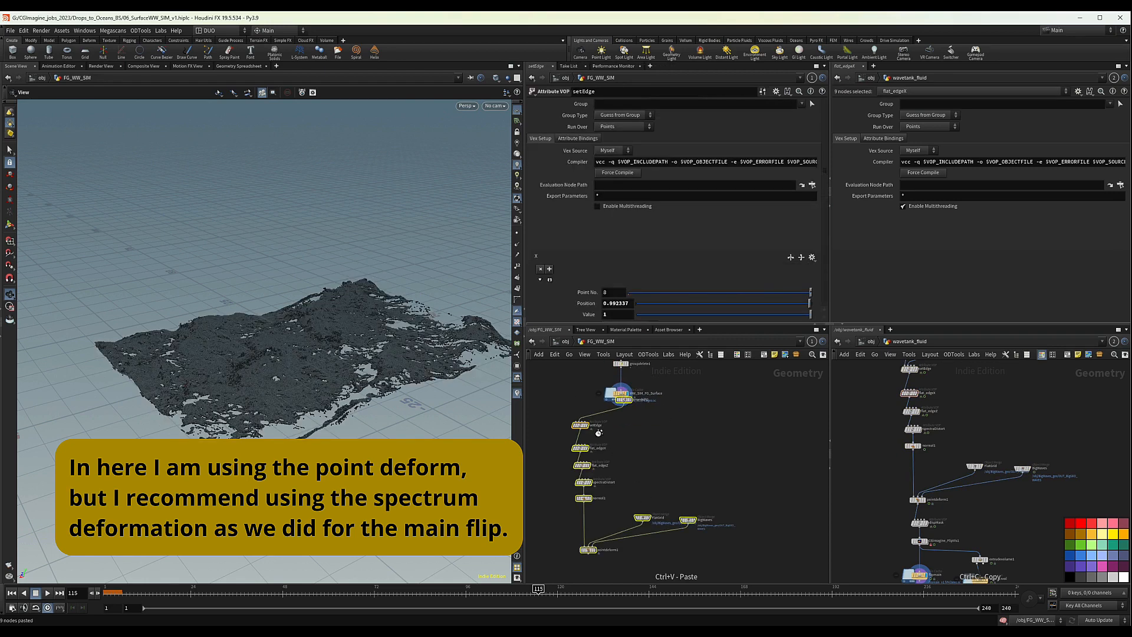
scroll(529, 465, "up", 5)
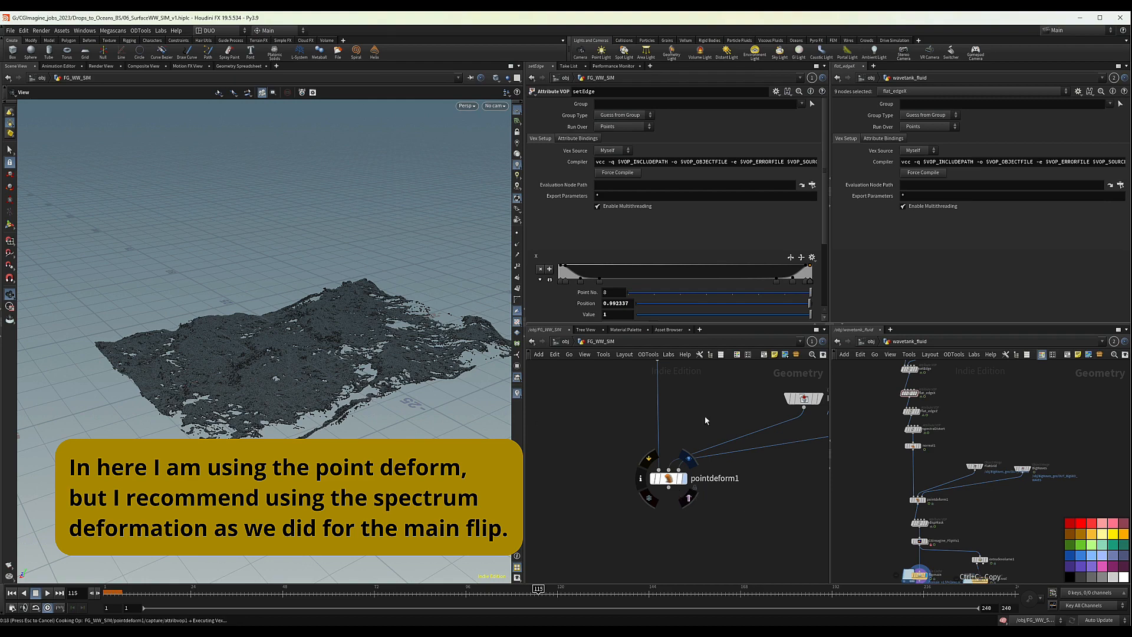
Step: Examine the point-deformed whitewater on its own and together with the ocean surface and boat
left_click_drag(306, 353, 412, 361)
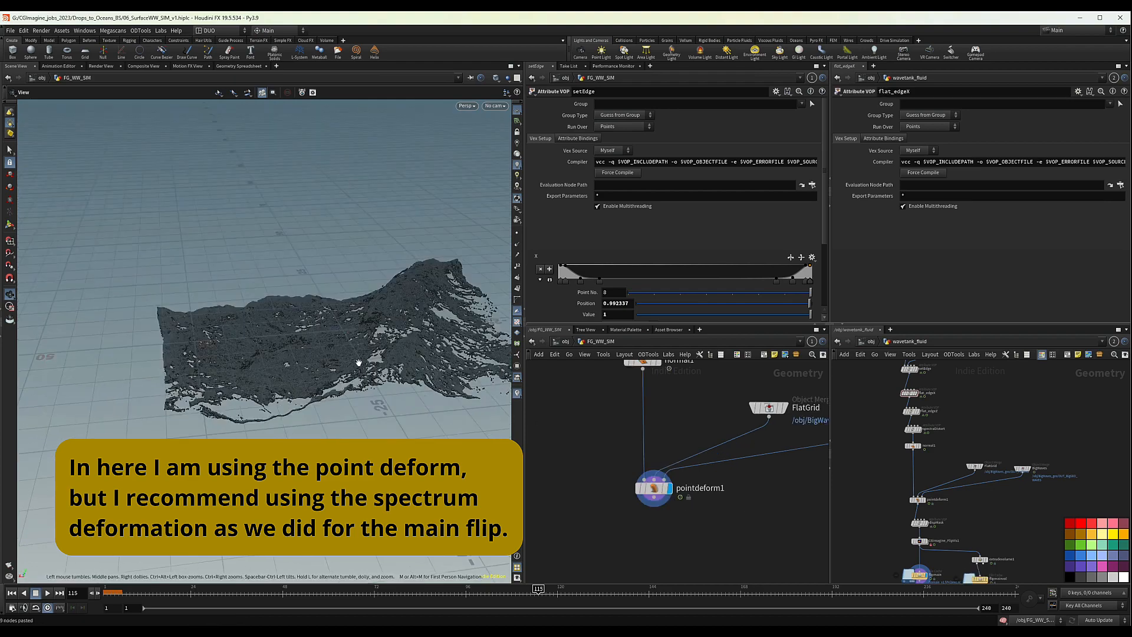
scroll(358, 342, "up", 6)
scroll(669, 445, "down", 3)
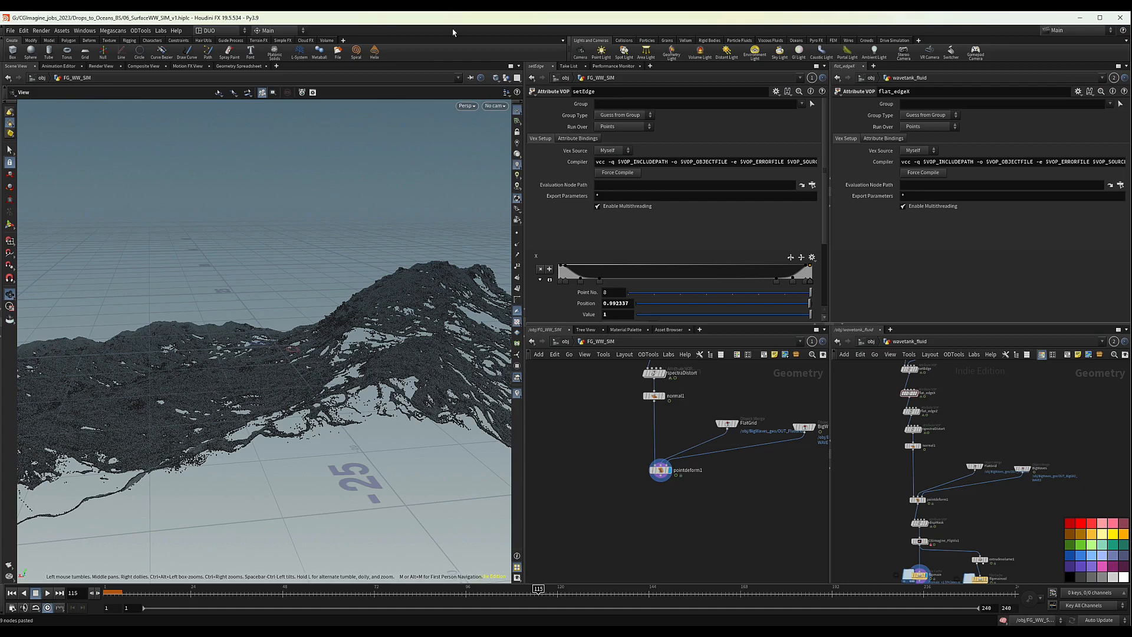
mouse_move(324, 374)
left_mouse_down()
mouse_move(353, 371)
mouse_move(224, 423)
mouse_move(331, 393)
mouse_move(296, 399)
left_mouse_up()
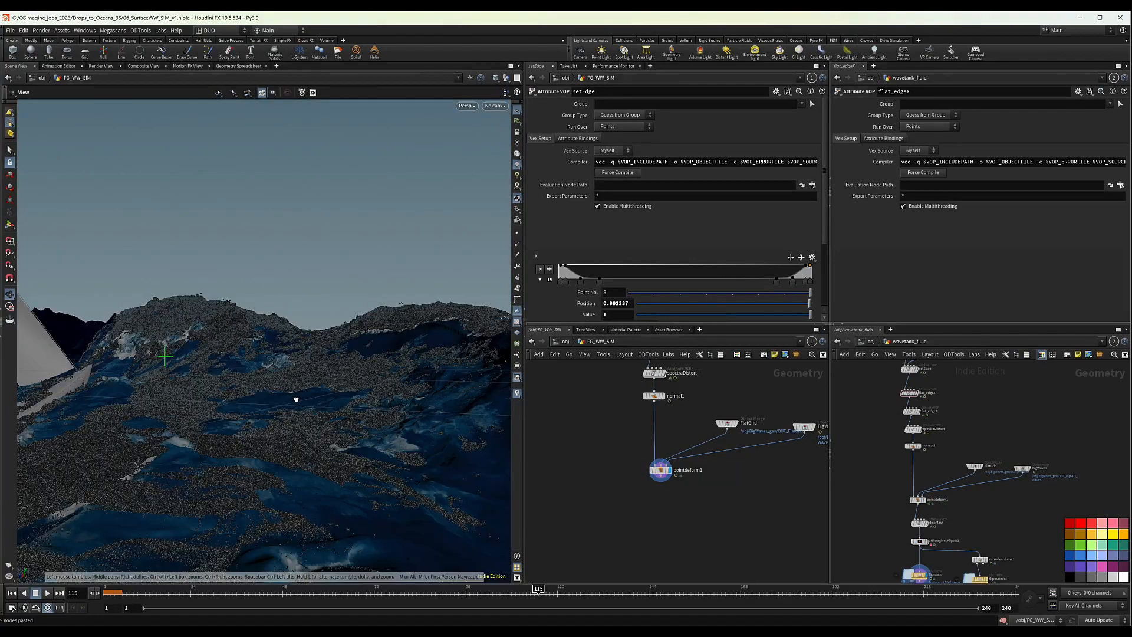
left_click_drag(324, 454, 435, 366)
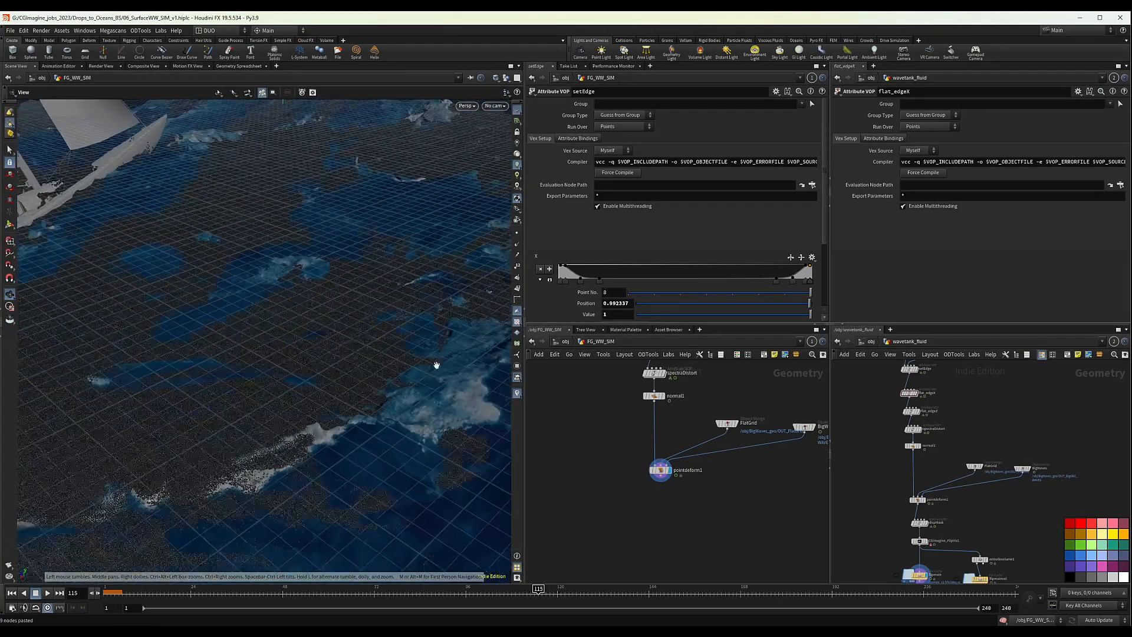
Step: Hide the viewport's reference grid and inspect the whitewater against the ocean surface from close, below and above
left_click(517, 110)
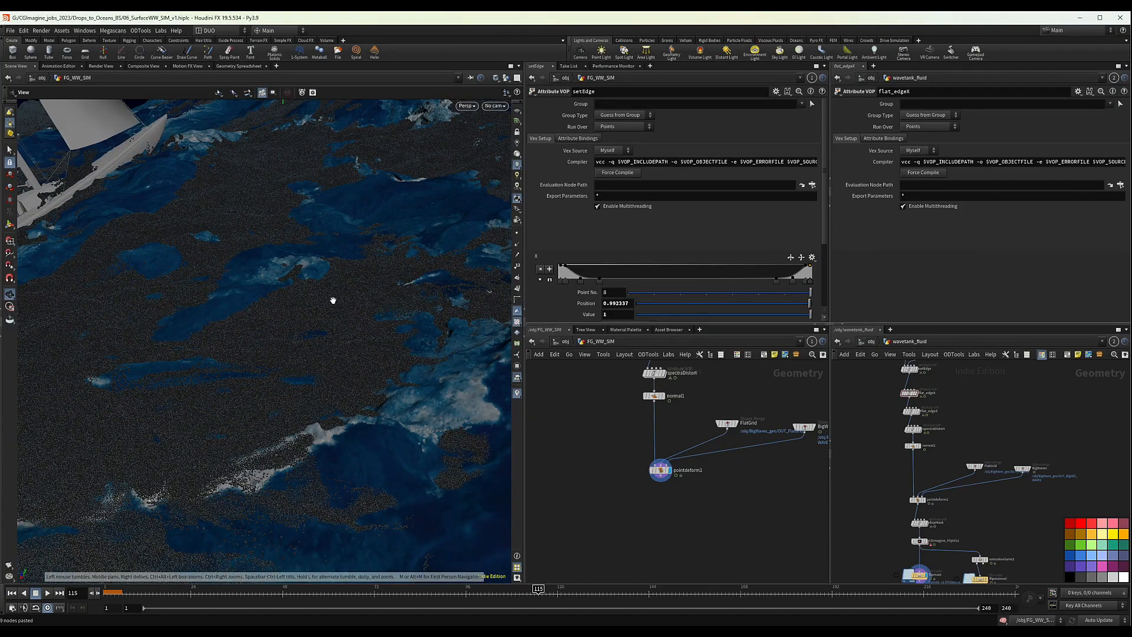
left_click_drag(333, 301, 394, 317)
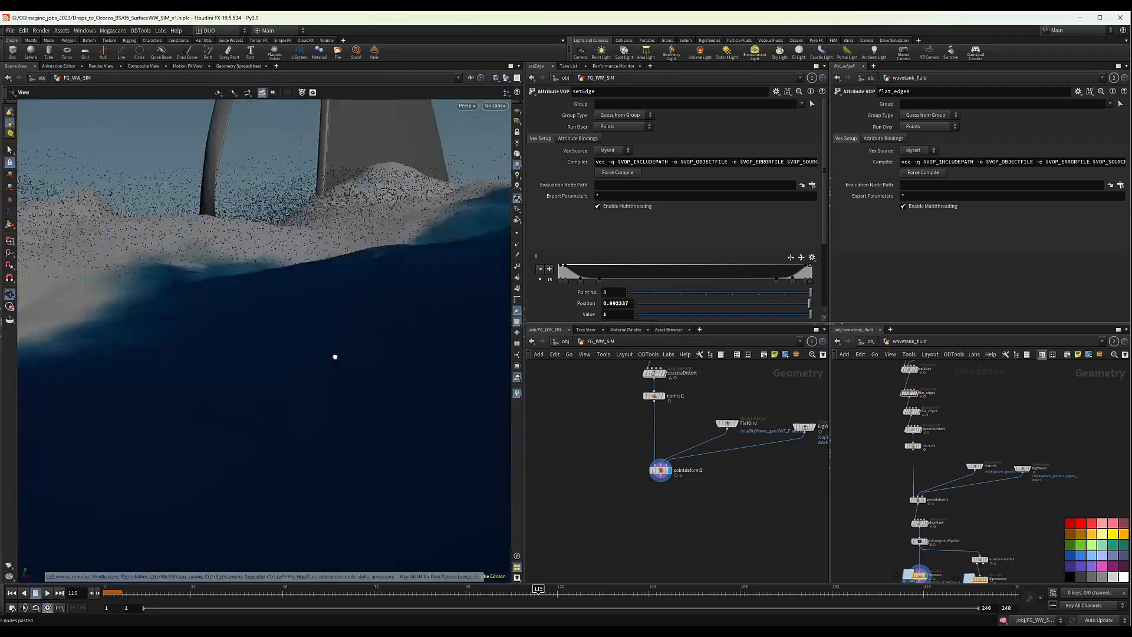
left_click_drag(335, 357, 490, 372)
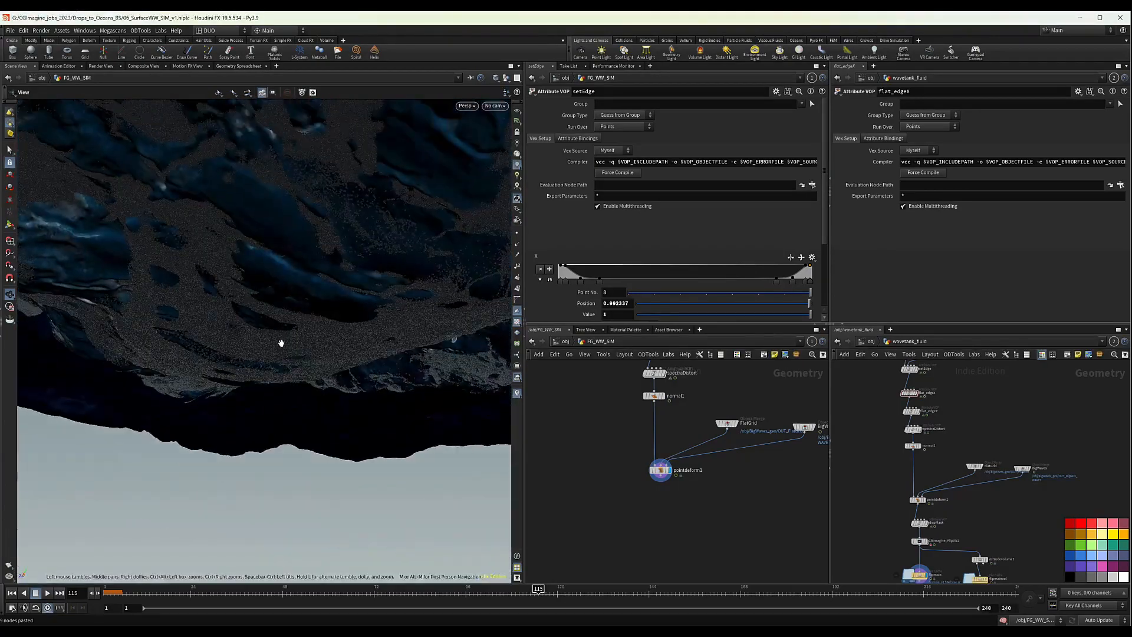
left_click_drag(332, 380, 366, 431)
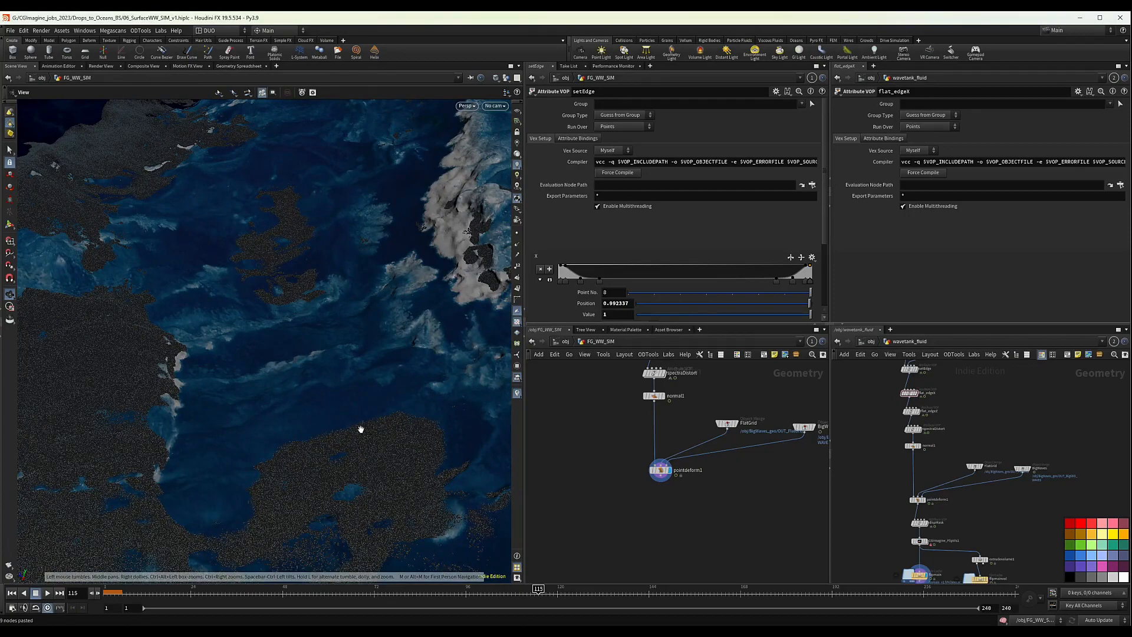
mouse_move(323, 458)
left_mouse_down()
mouse_move(240, 470)
mouse_move(236, 442)
mouse_move(339, 470)
left_mouse_up()
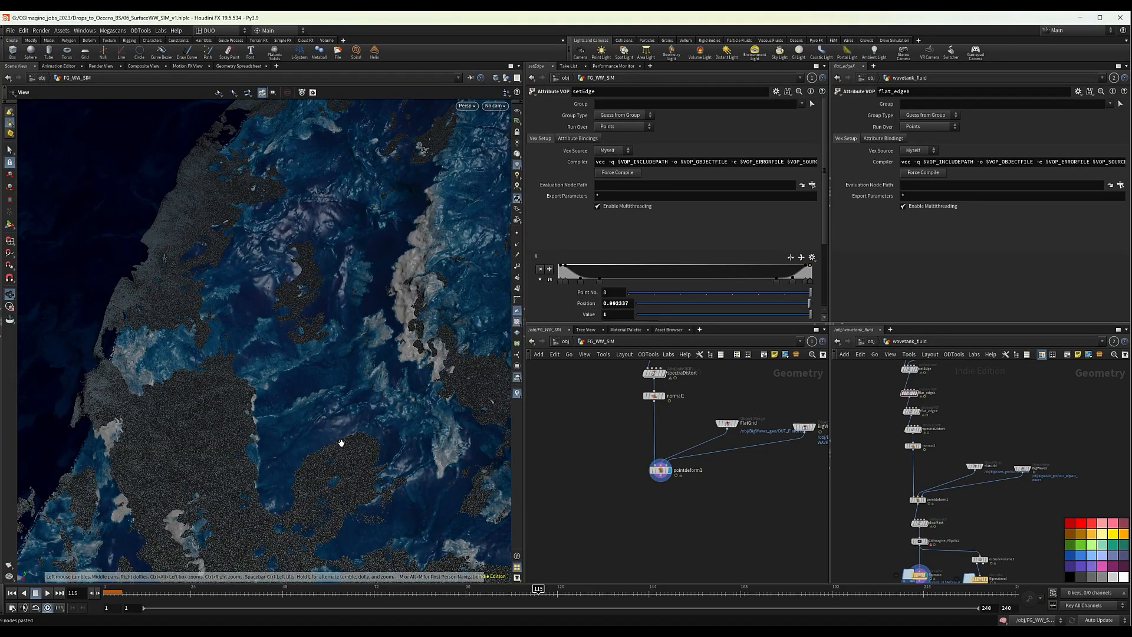
Step: Set the viewport shading to Smooth Wire Shaded and inspect the ocean surface's mesh close up beneath the whitewater
left_click_drag(303, 387, 409, 392)
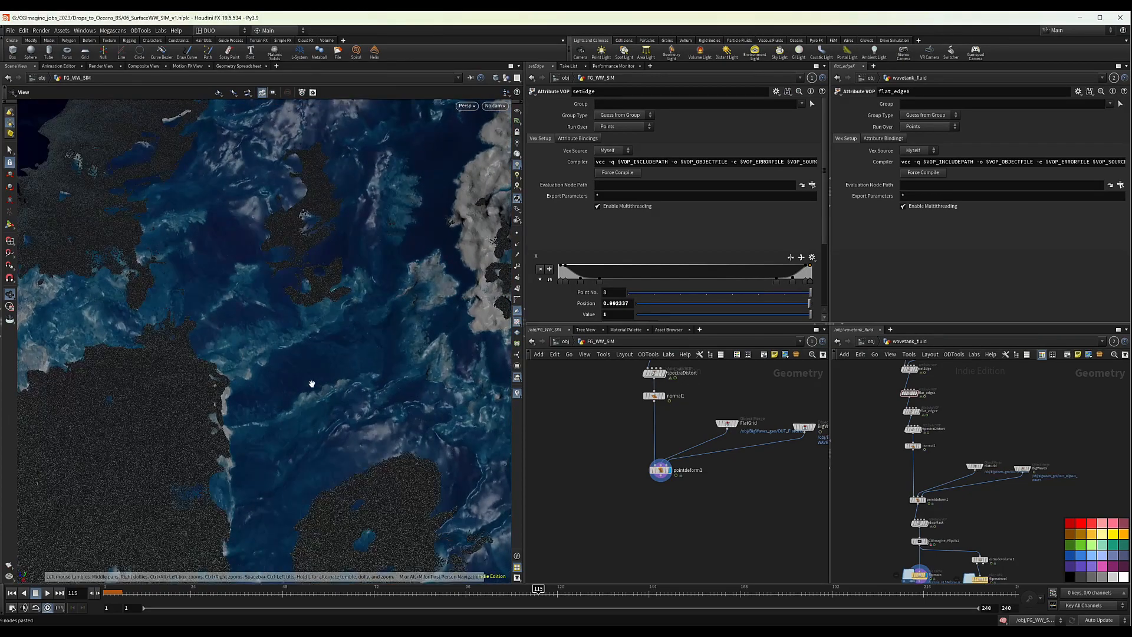
left_click_drag(285, 382, 249, 375)
left_click(497, 78)
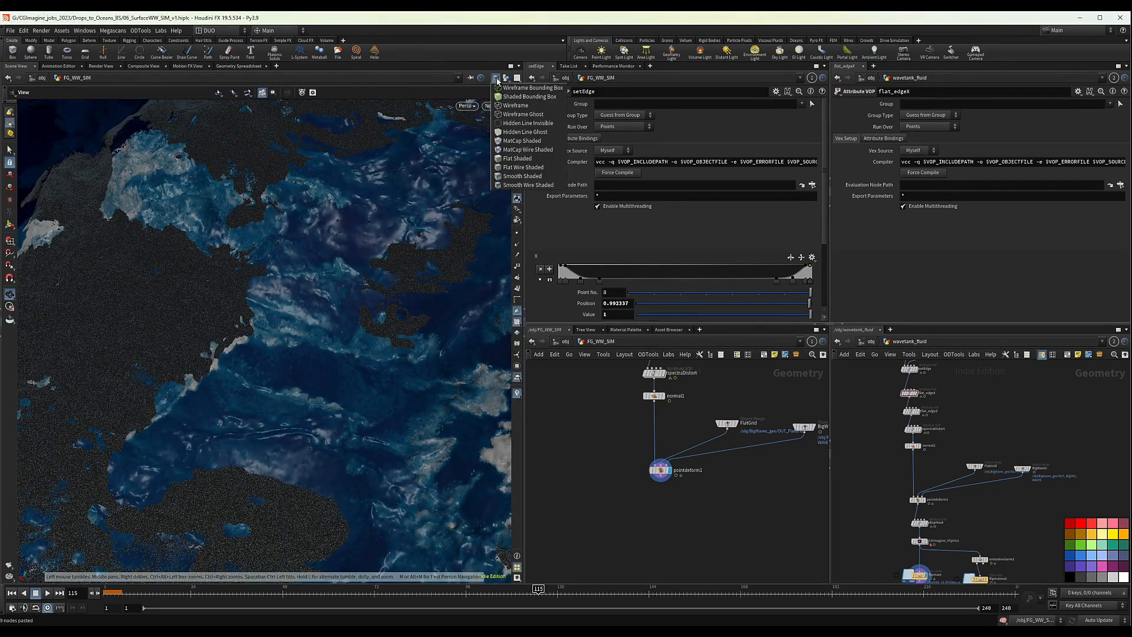
left_click(527, 171)
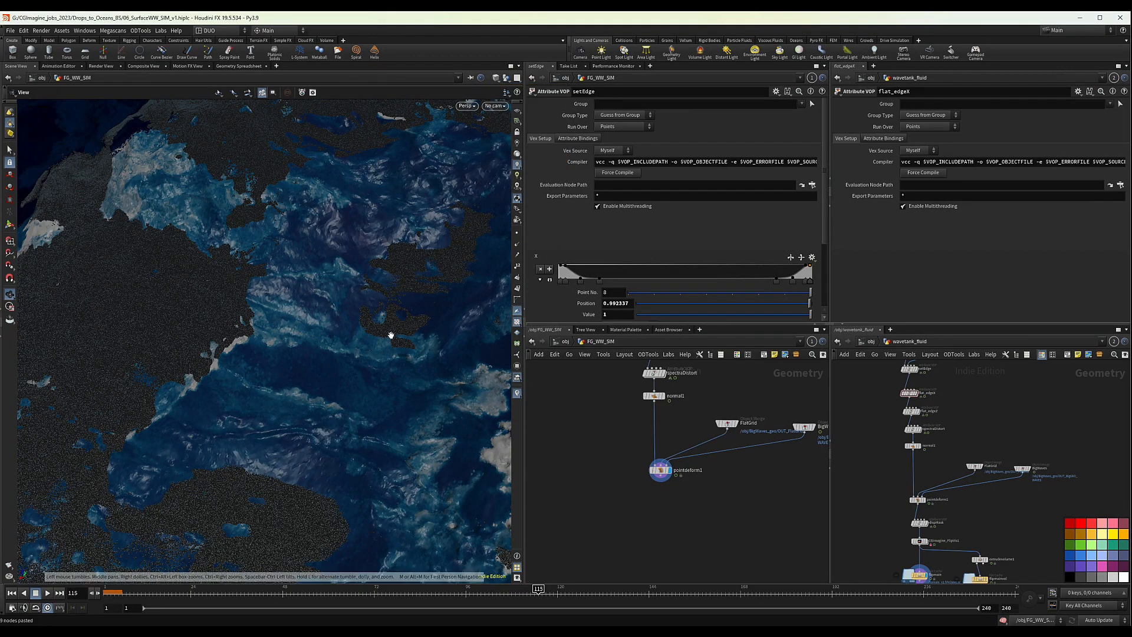
left_click_drag(316, 447, 307, 424)
left_click(497, 78)
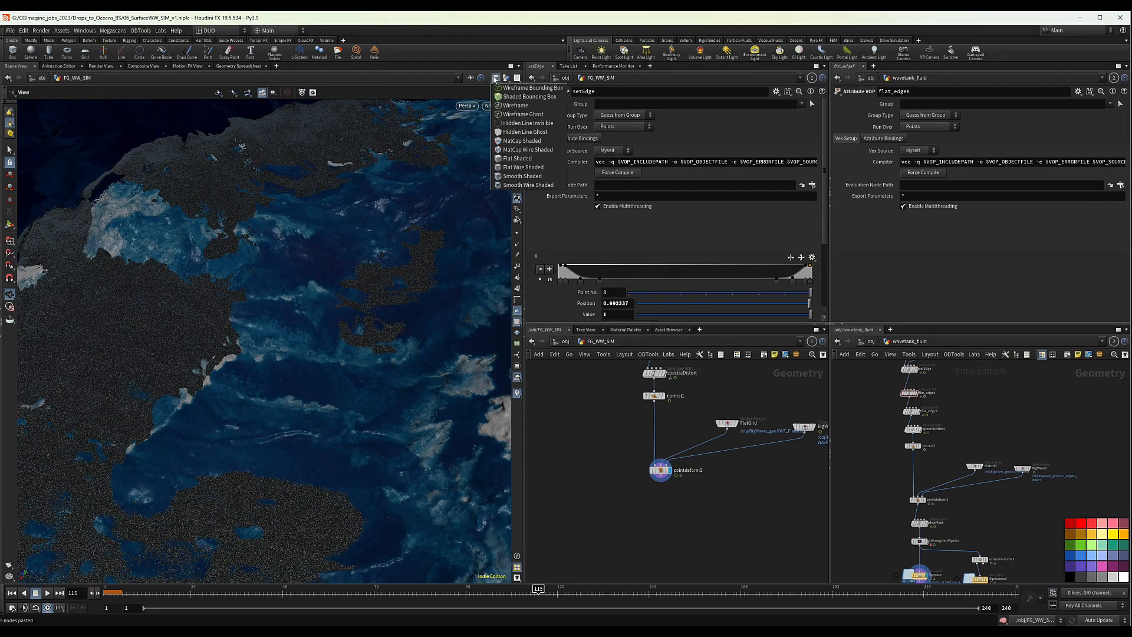
left_click(509, 183)
scroll(293, 450, "up", 10)
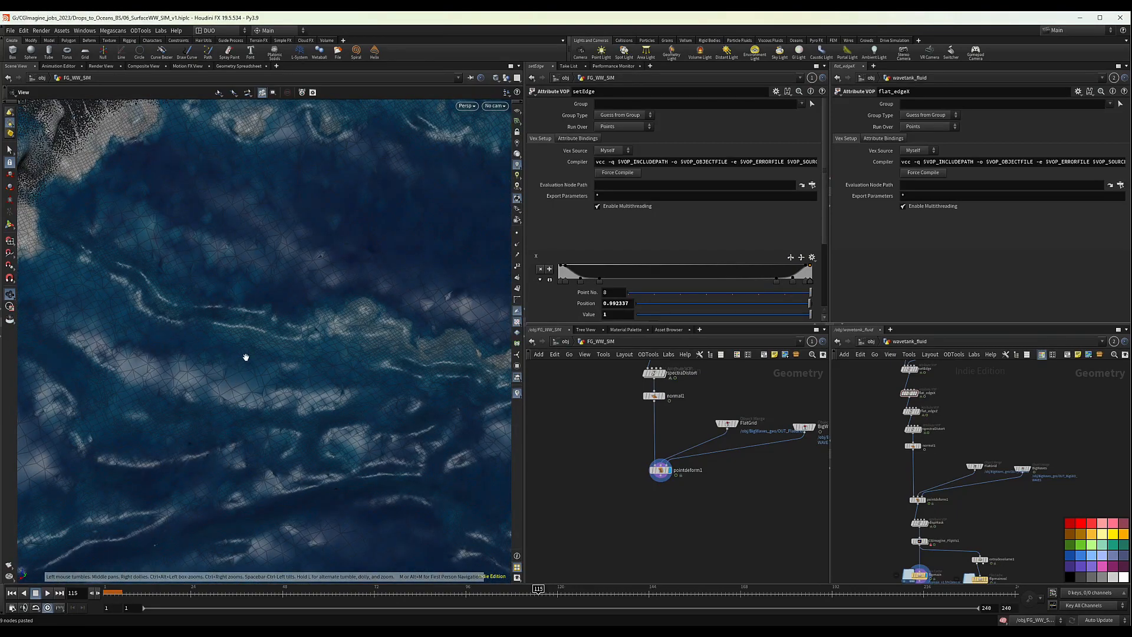
left_click_drag(246, 357, 316, 303)
Step: Examine the whitewater and ocean surface around the boat from a distance and from above
scroll(686, 482, "down", 2)
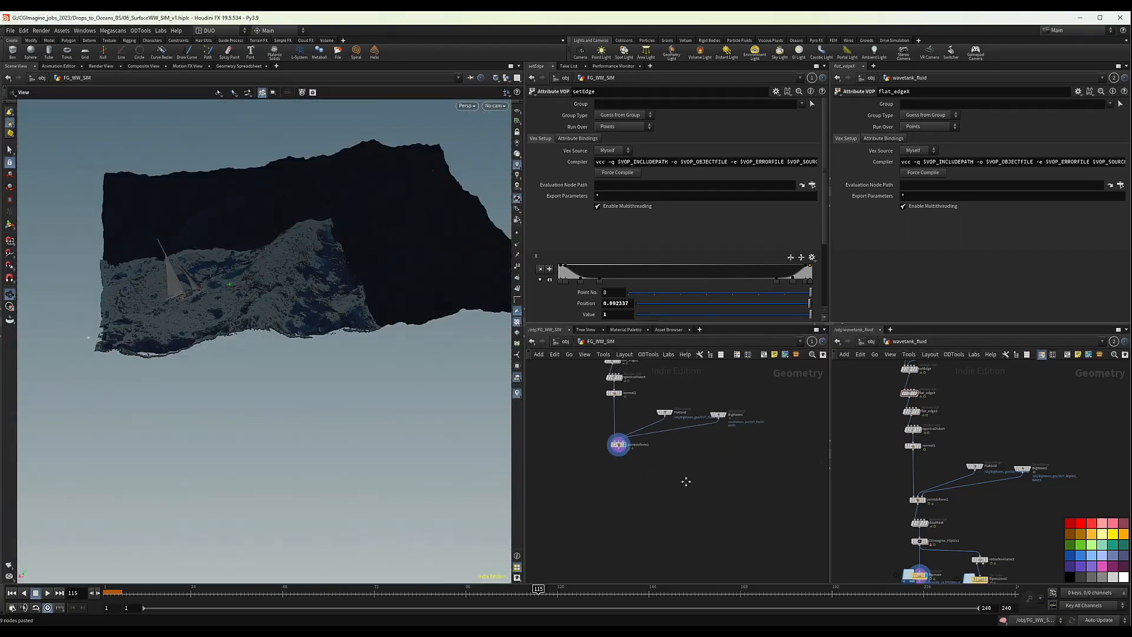
left_click_drag(228, 268, 290, 336)
right_click_drag(291, 336, 441, 320)
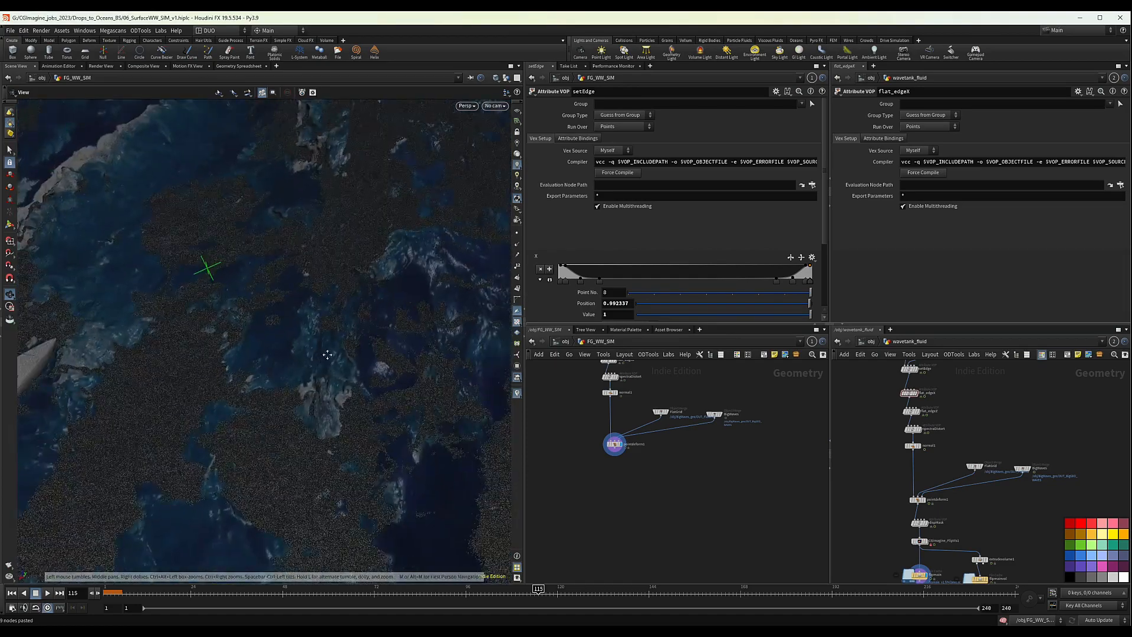
left_click_drag(327, 354, 296, 312)
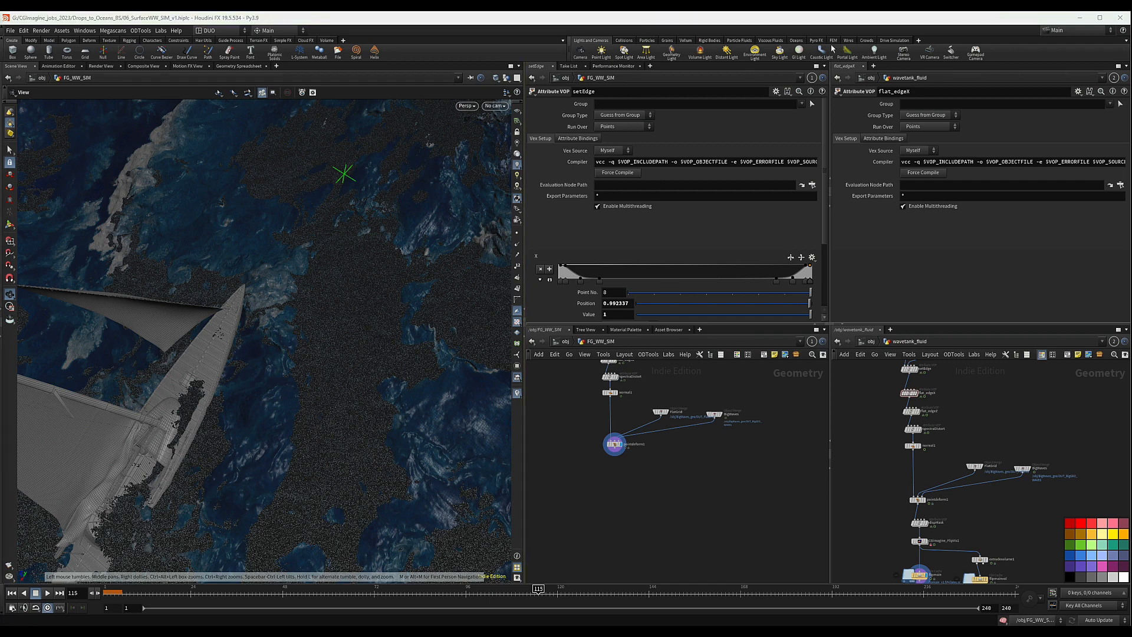
Step: Paste the attribwrangle1 node that sets density by age and depth into FG_WW_SIM and place it below pointdeform1
middle_click_drag(627, 512, 646, 494)
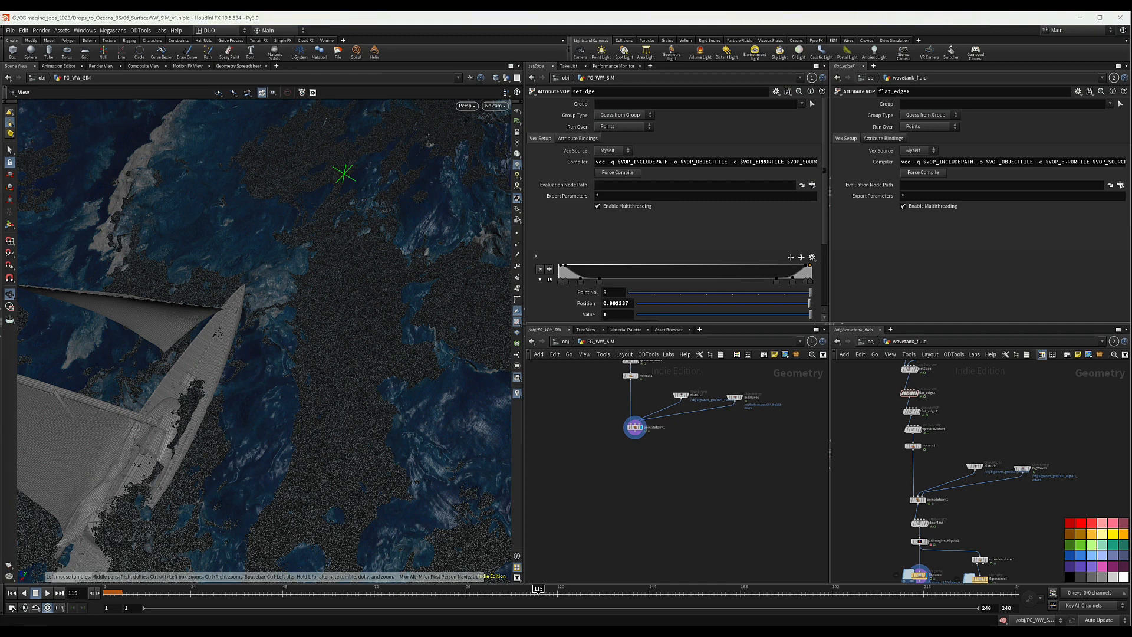
key("ctrl+v")
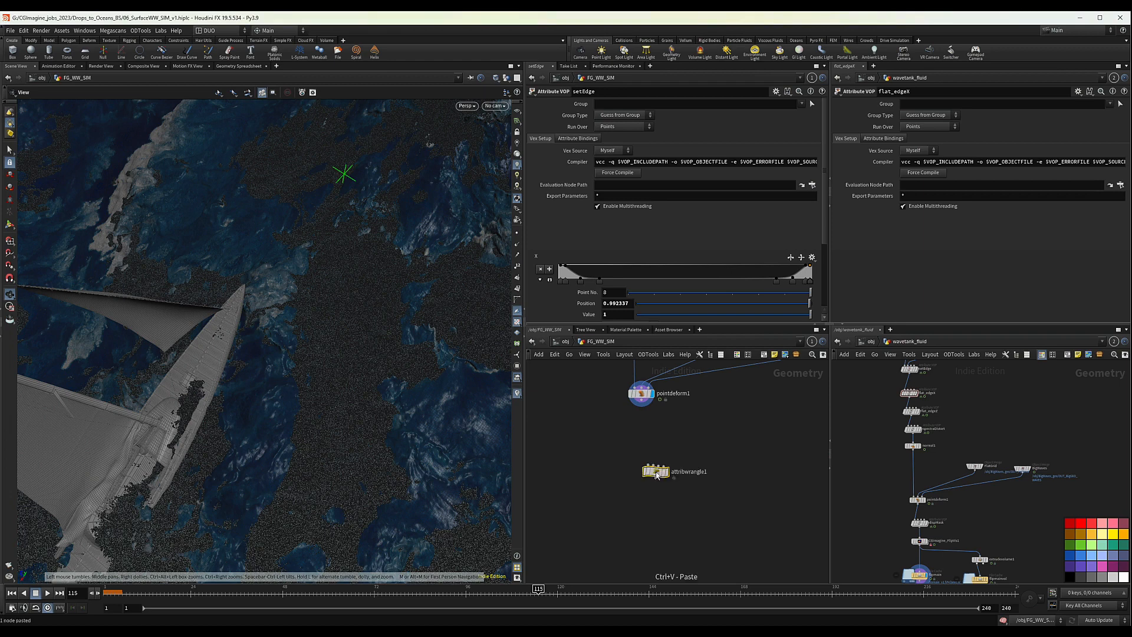
scroll(654, 469, "up", 2)
left_click_drag(653, 462, 635, 410)
middle_click_drag(681, 387, 682, 440)
left_click_drag(643, 485, 634, 485)
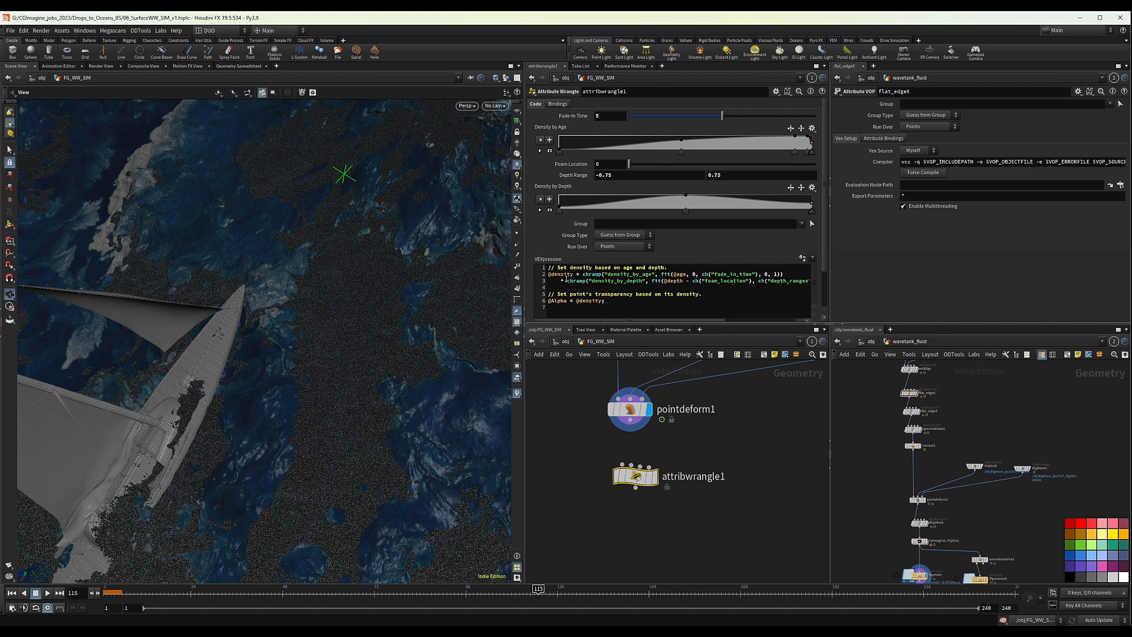
left_click_drag(636, 473, 637, 471)
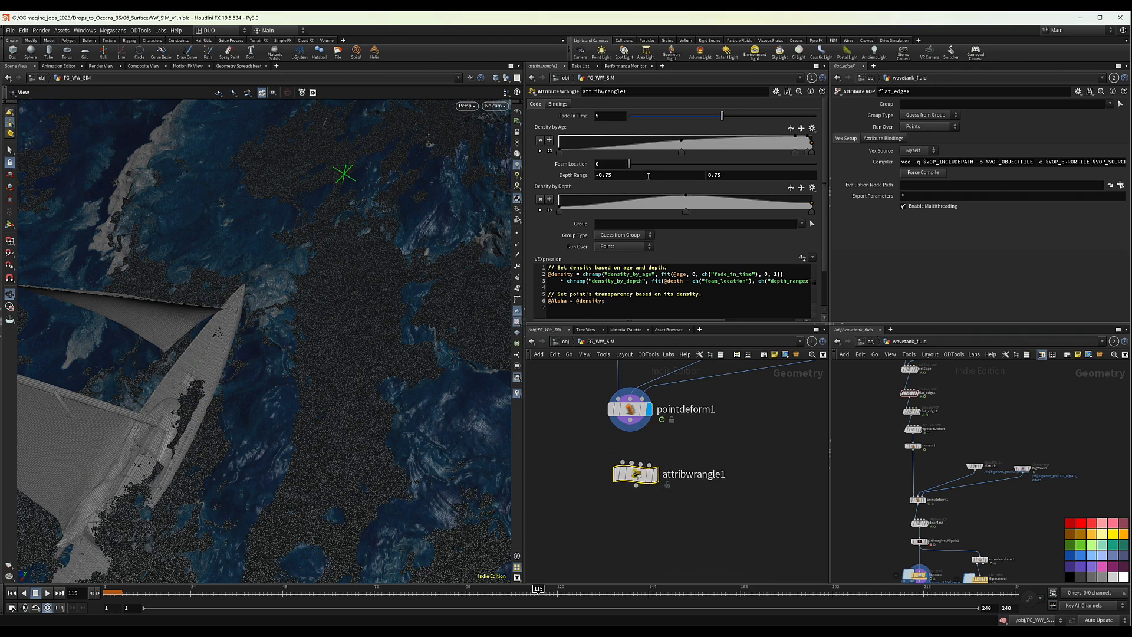
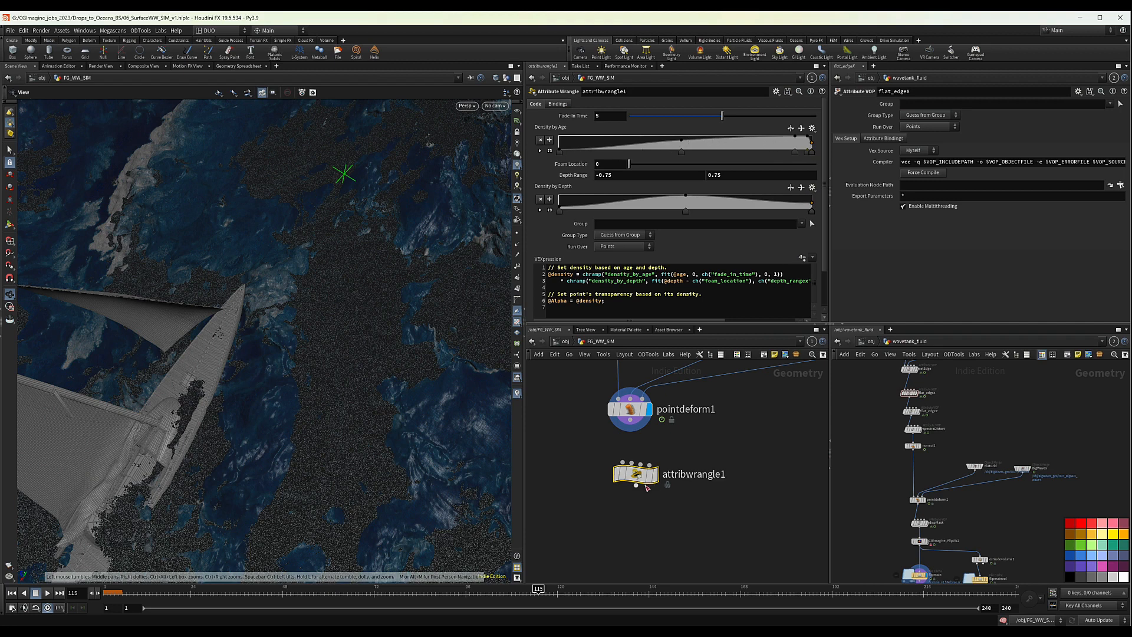
Step: Make room below pointdeform1 and add an Attribute Adjust Float node for pscale above attribwrangle1
mouse_move(634, 481)
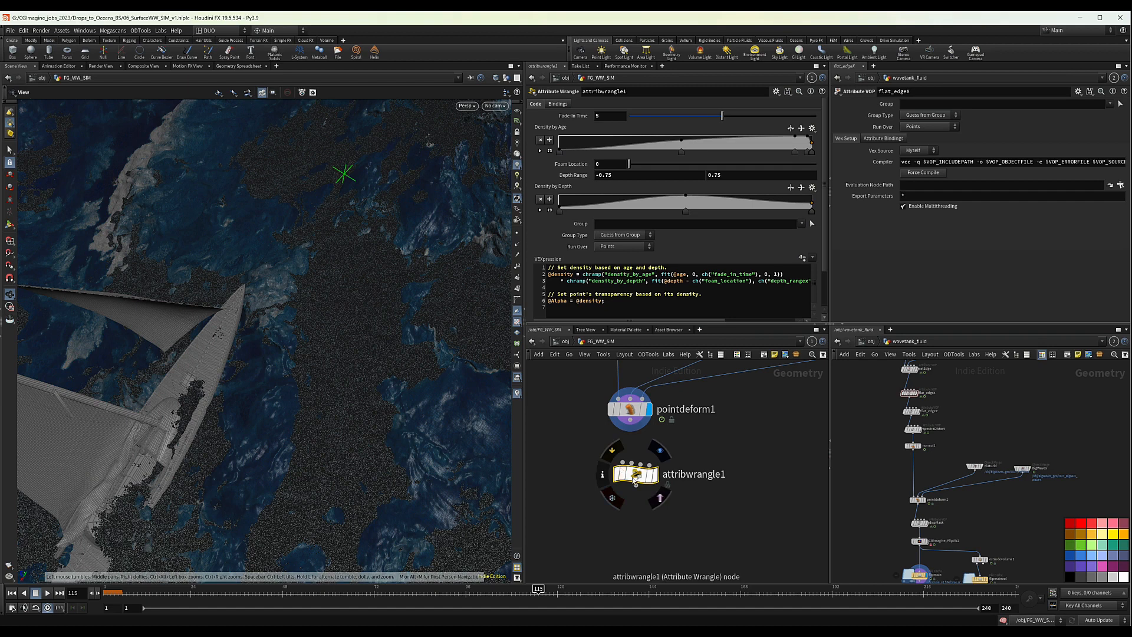
left_click_drag(634, 480, 633, 525)
key("Tab")
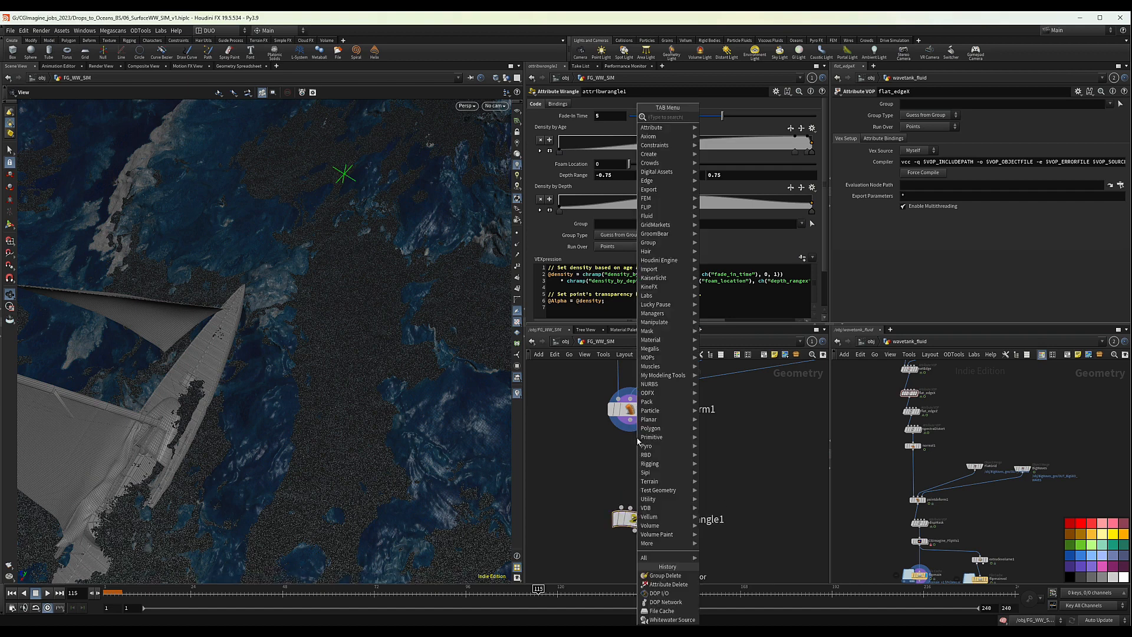
type("adjus")
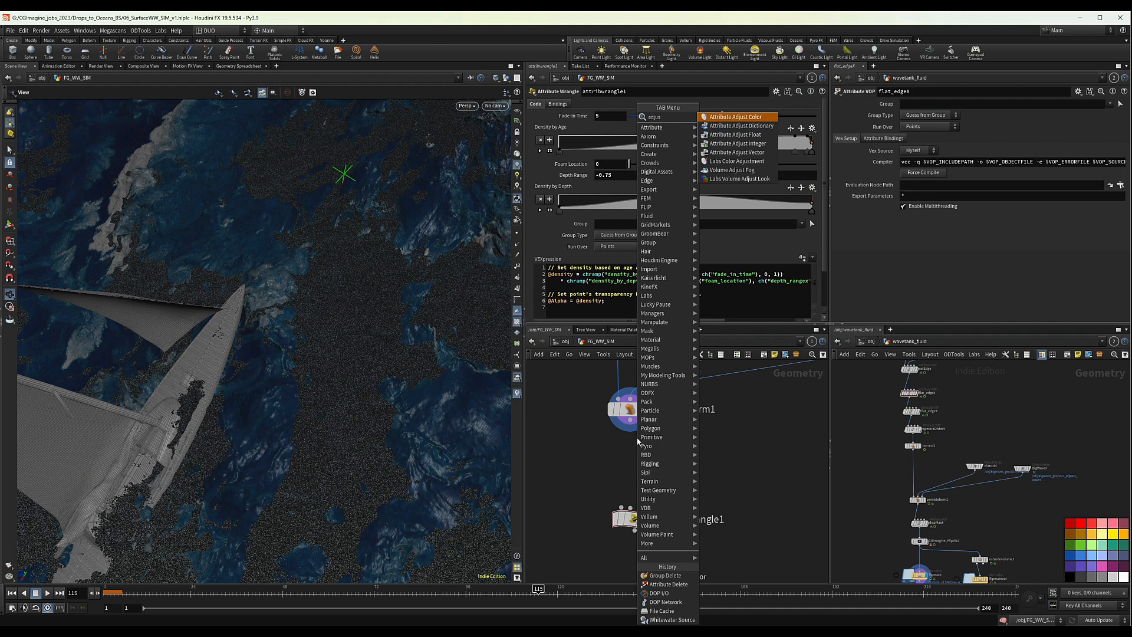
key("Down")
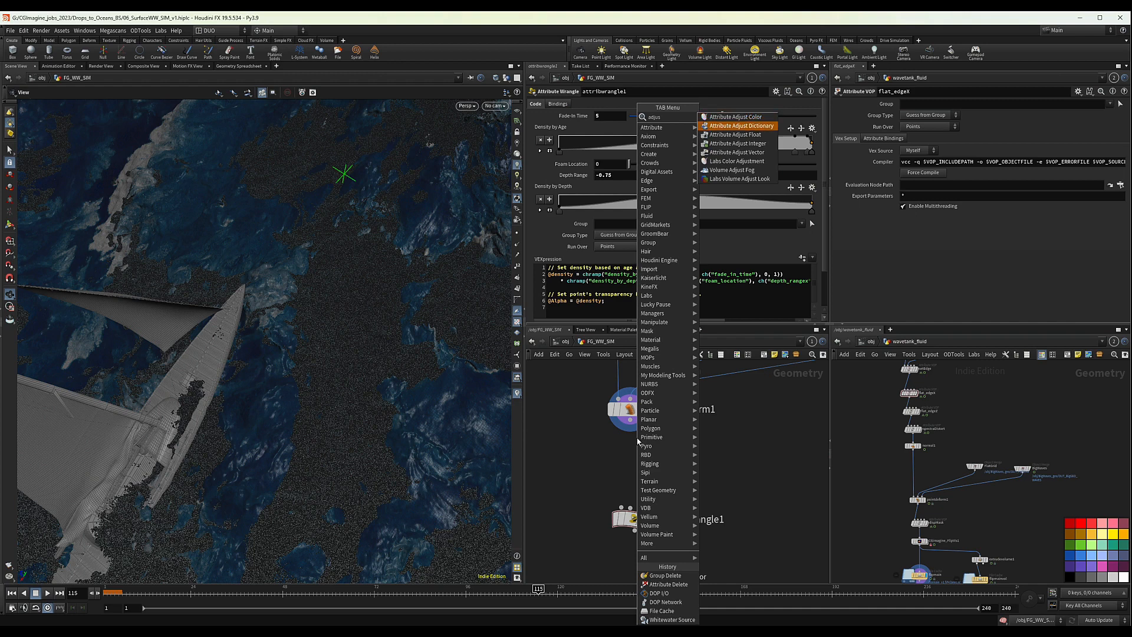
key("Down")
key("BackSpace")
key("BackSpace")
key("BackSpace")
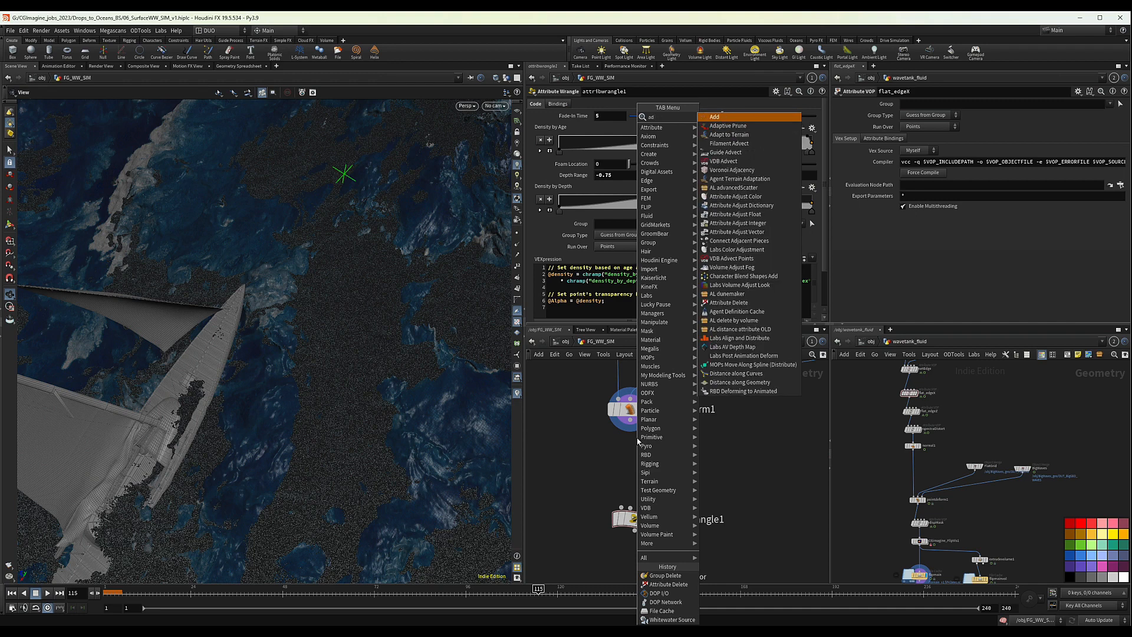
type("jus")
key("Down")
key("Down")
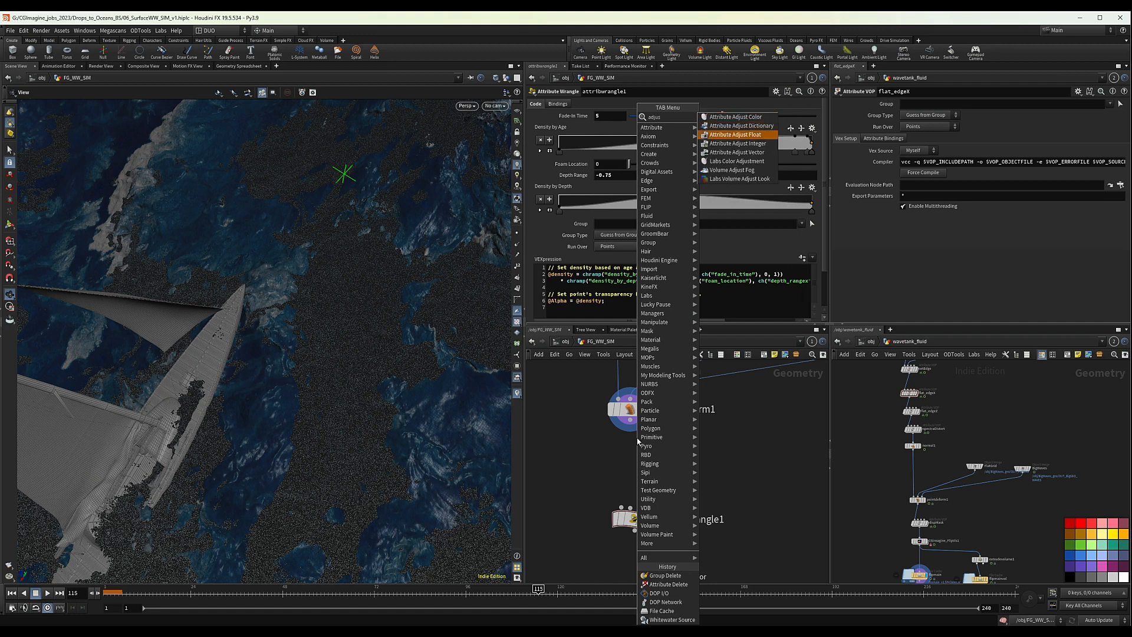
key("Return")
left_click(629, 463)
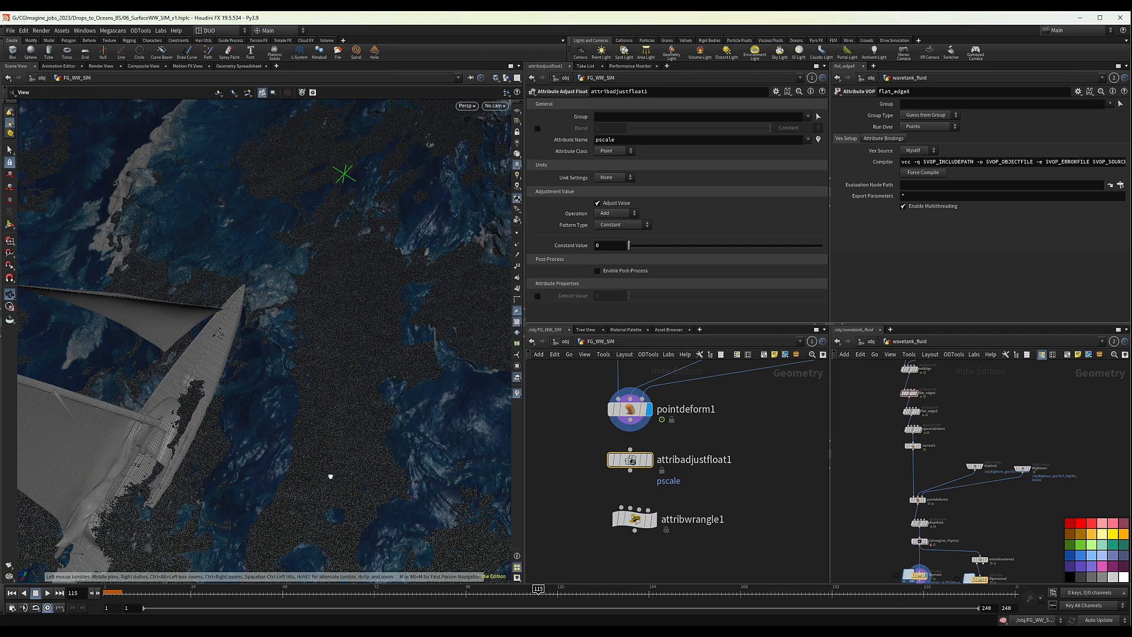
Step: View the scene through Cam_Mid_Shot1, hide the other objects and display the particles as discs
left_click_drag(330, 477, 248, 376)
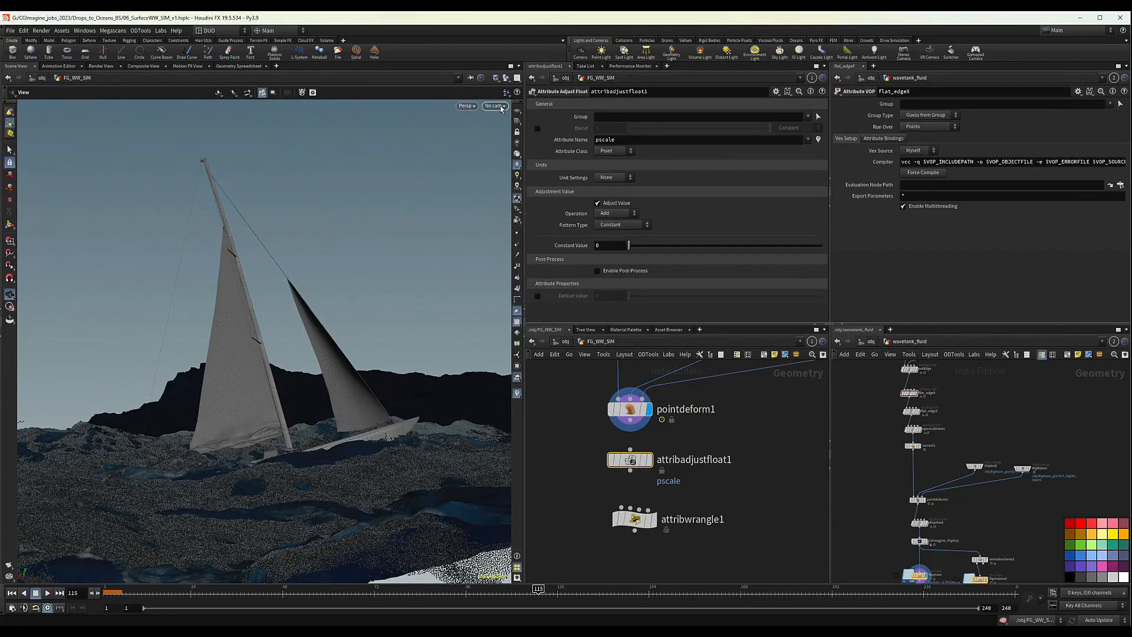
left_click(501, 108)
left_click(513, 147)
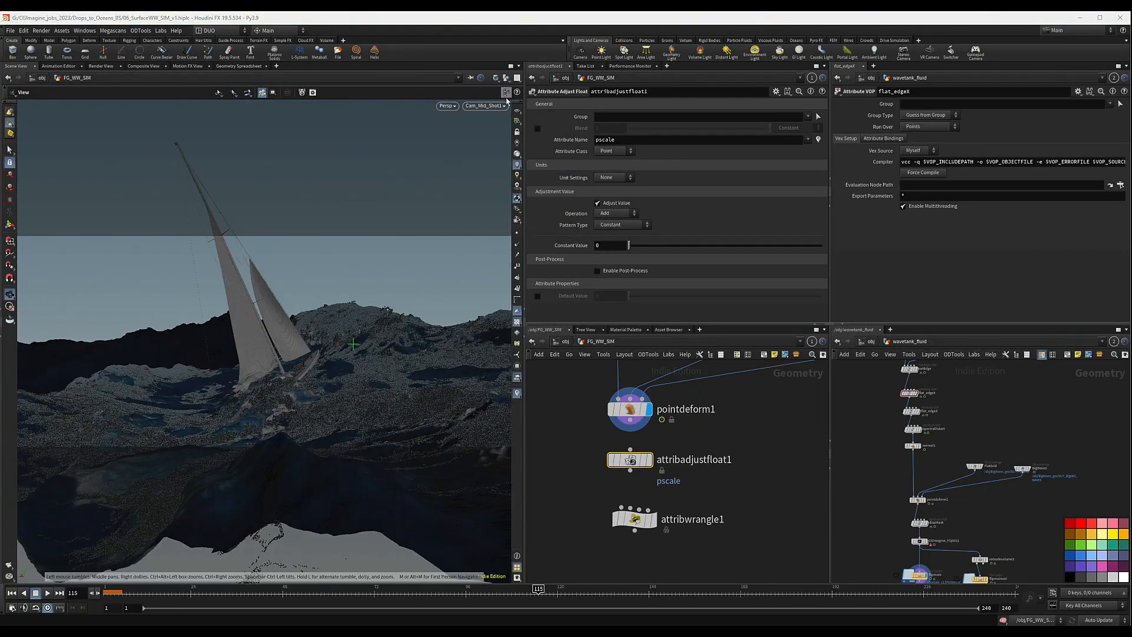
left_click(506, 78)
left_click(515, 107)
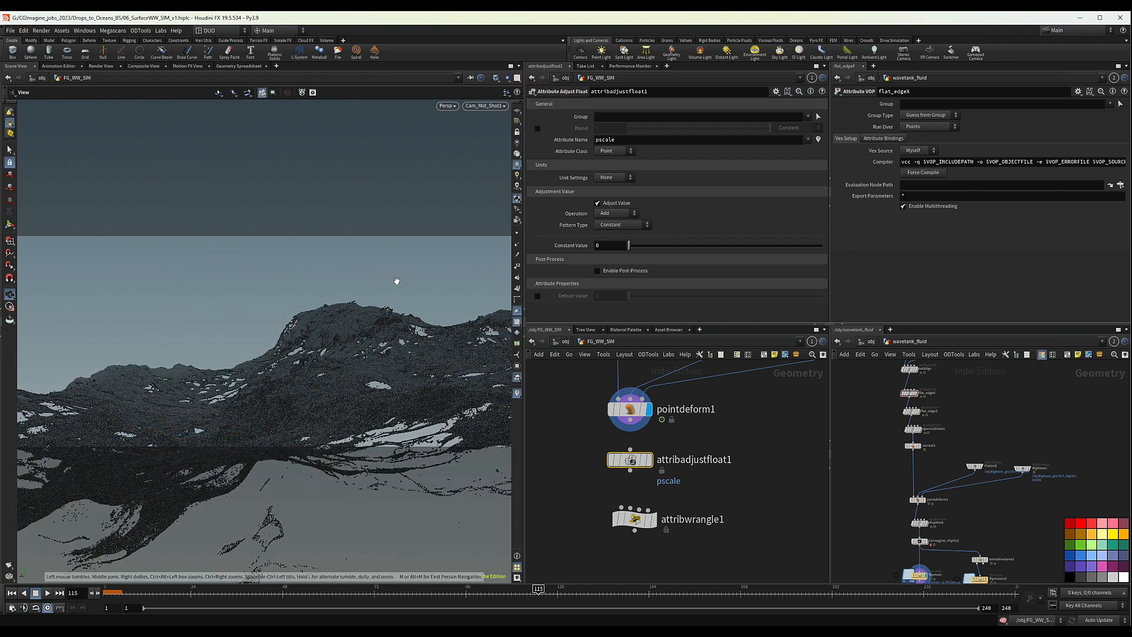
right_click(520, 200)
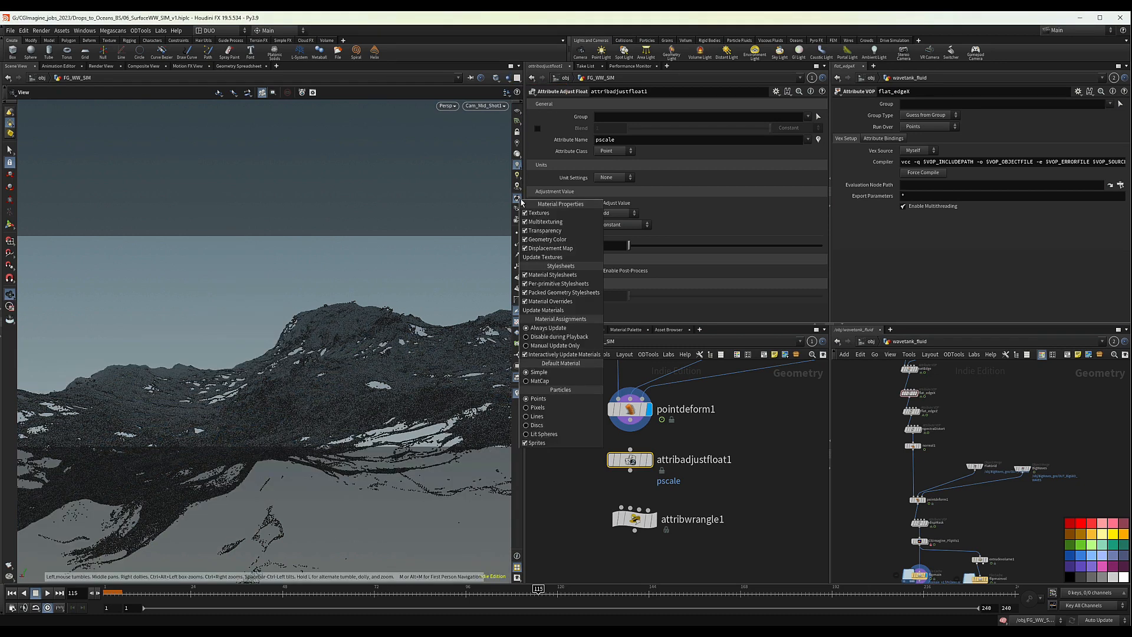
left_click(546, 428)
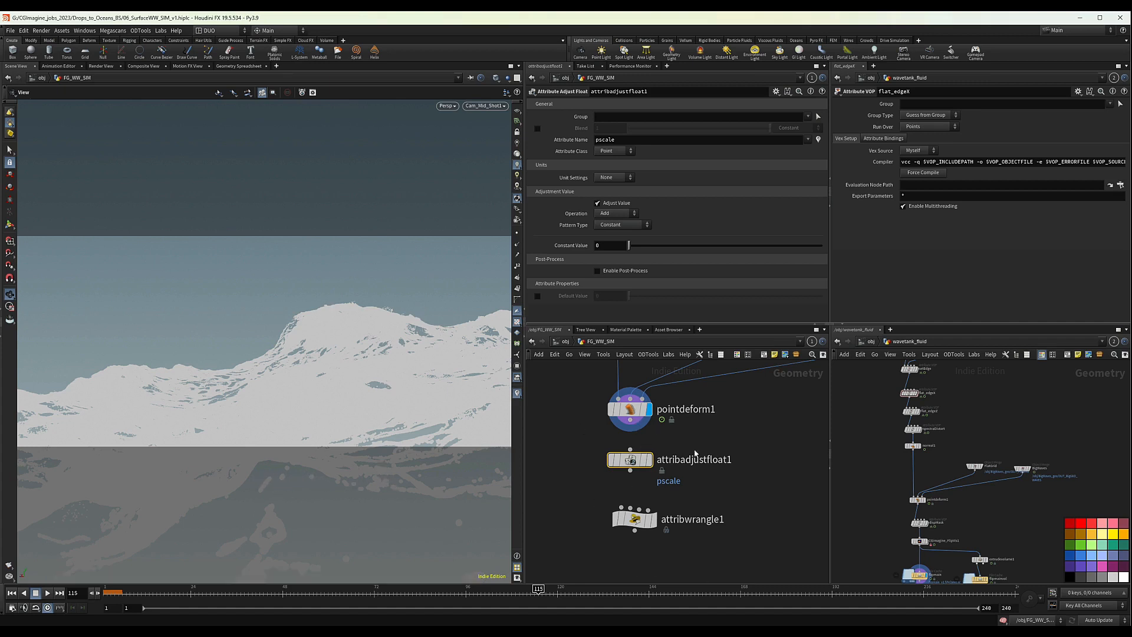
Step: Move attribadjustfloat1 aside, wire attribwrangle1 directly after pointdeform1 and display attribwrangle1
middle_click_drag(677, 506, 685, 497)
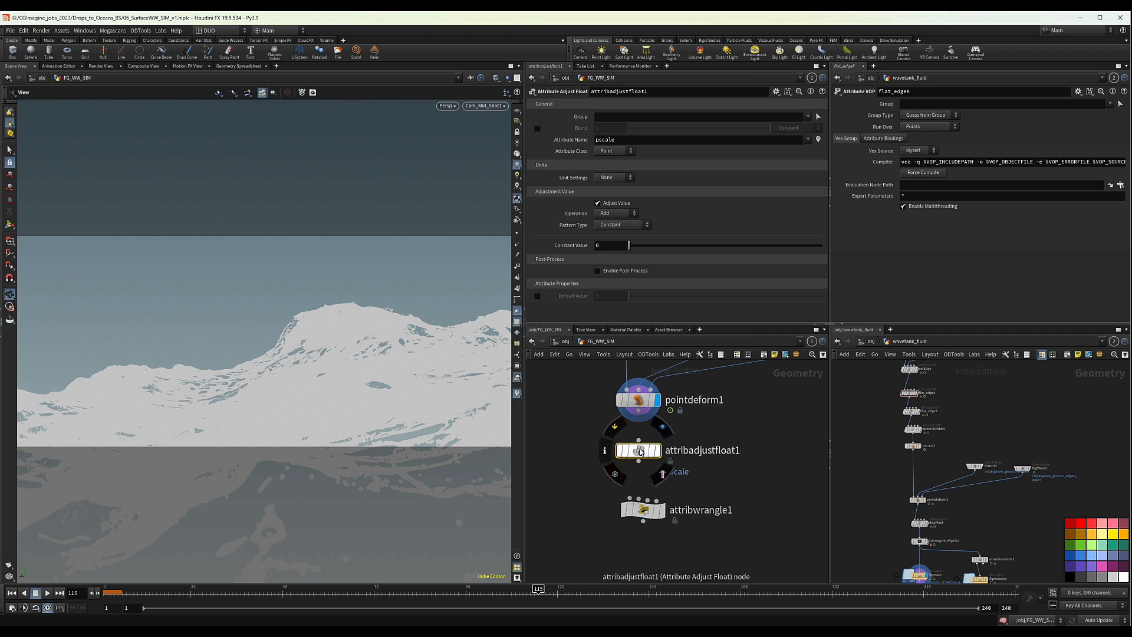
left_click_drag(639, 453, 569, 490)
left_click_drag(645, 514, 640, 462)
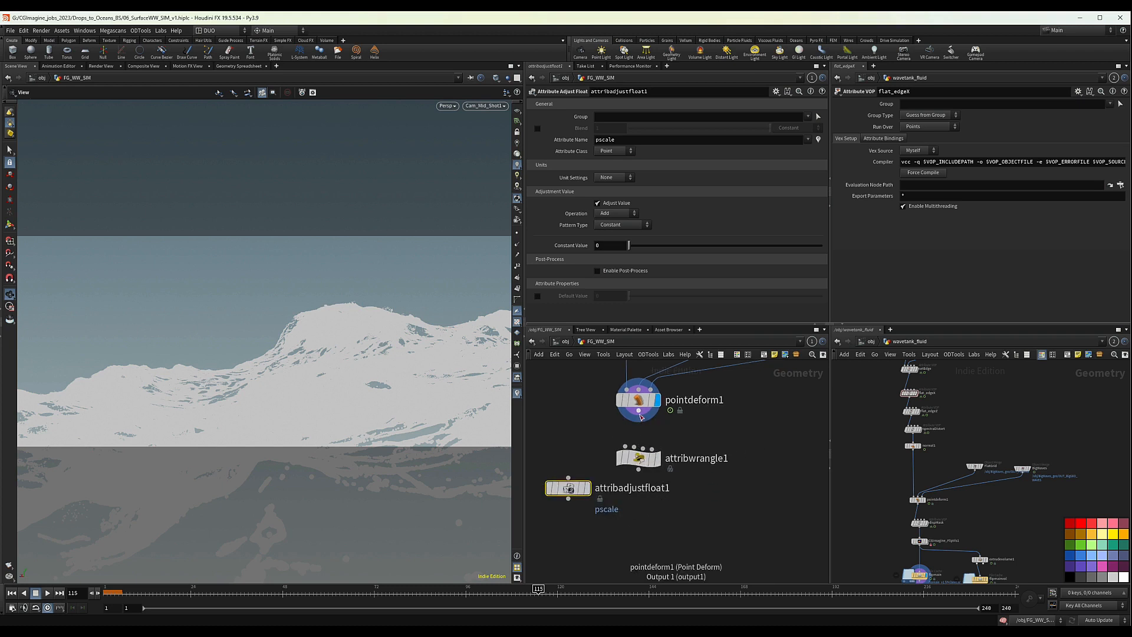
left_click_drag(638, 411, 625, 446)
left_click(657, 460)
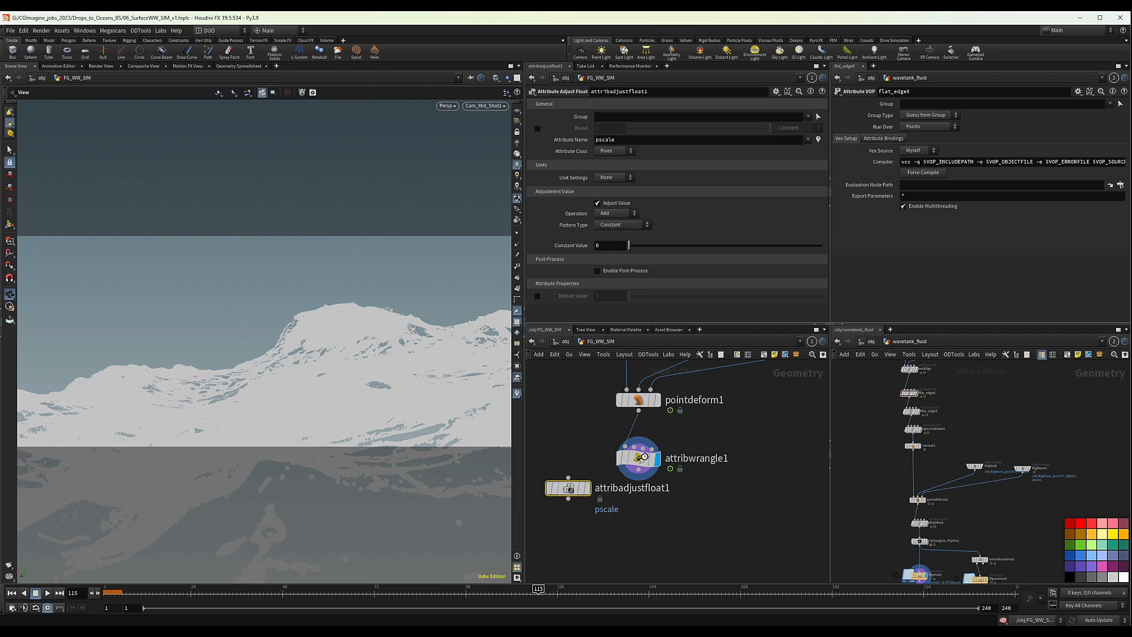
Step: Display the particles as points and look at the whitewater from outside the camera view
right_click(517, 198)
left_click(534, 397)
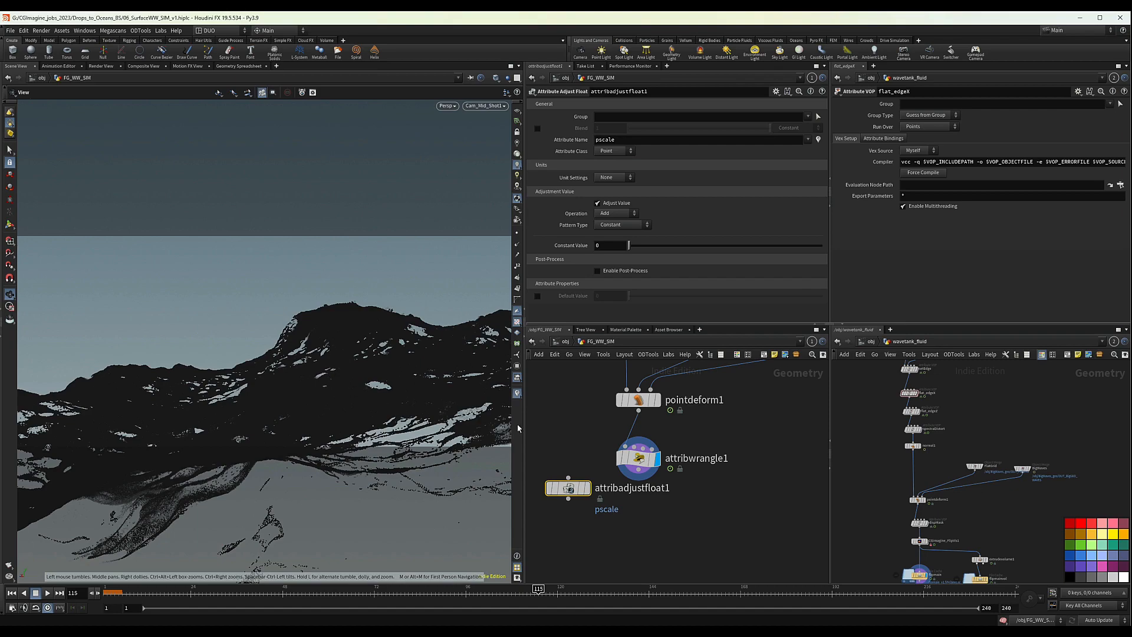
left_click_drag(284, 318, 321, 490)
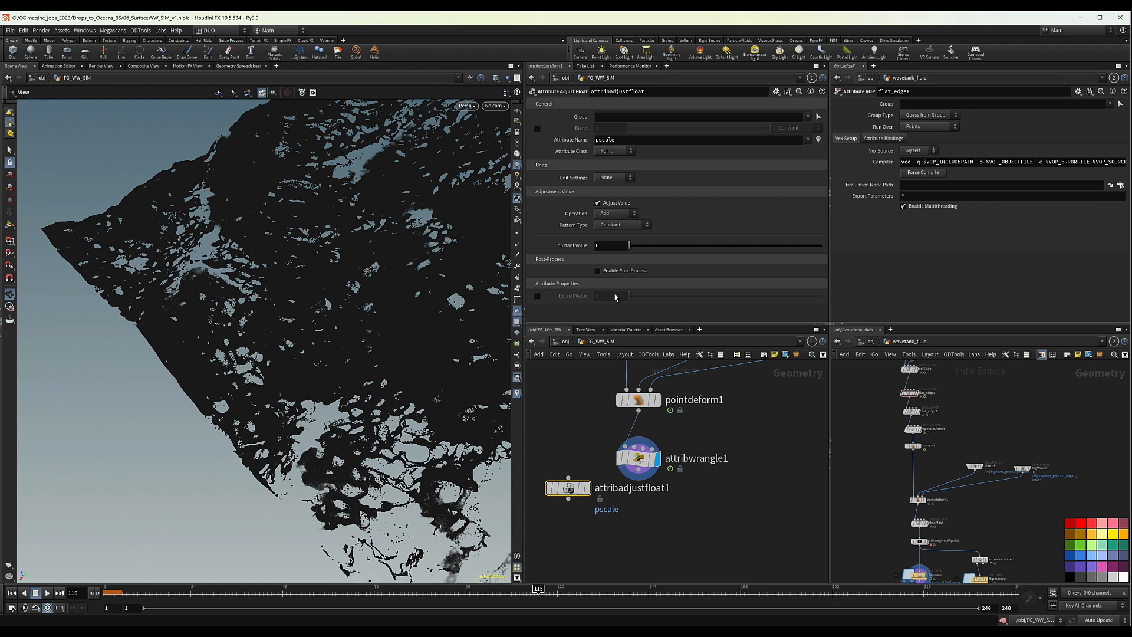
Step: Review attribwrangle1's density and Alpha expression and examine the transparency of the whitewater points up close
left_click(638, 458)
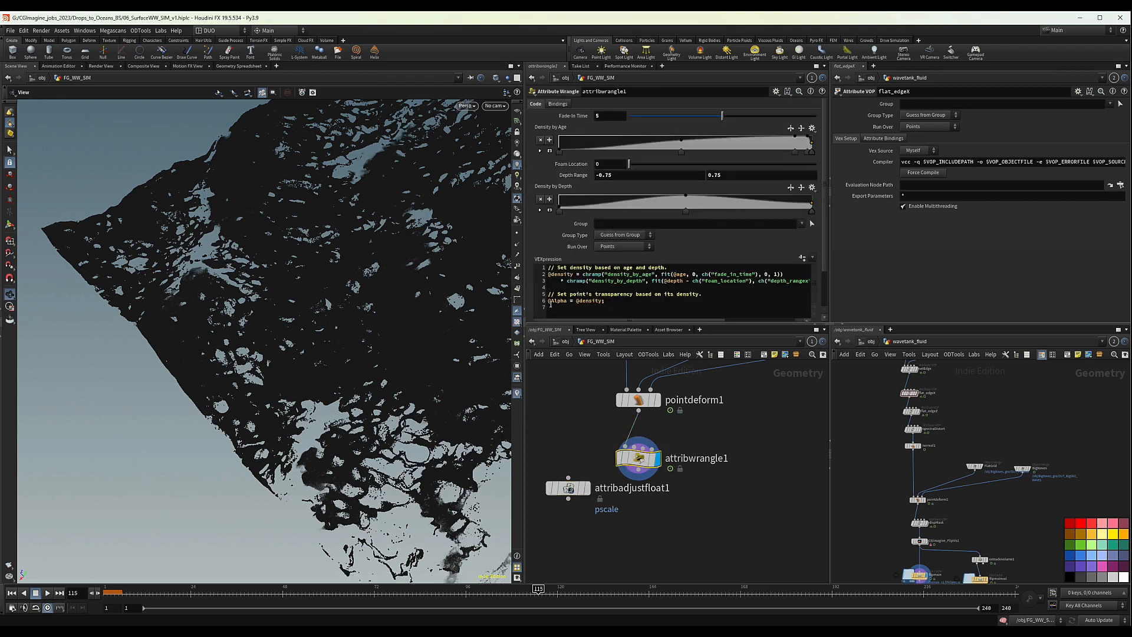
left_click_drag(547, 301, 577, 302)
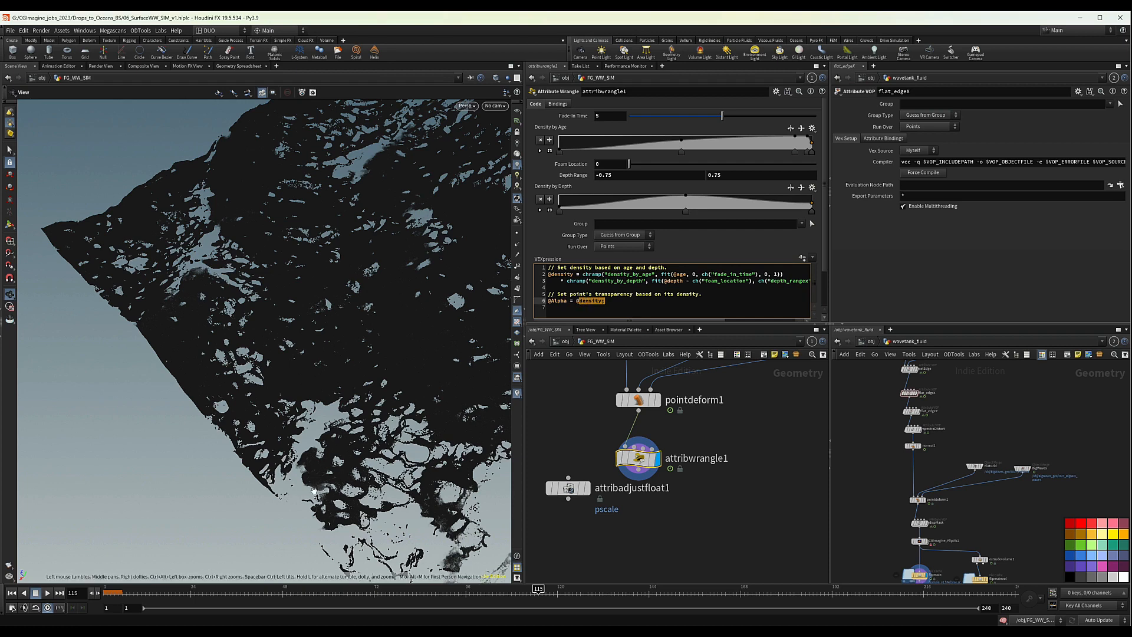
left_click_drag(380, 236, 322, 307)
right_click_drag(345, 252, 589, 213)
middle_click_drag(419, 250, 340, 269)
left_click_drag(340, 269, 389, 285)
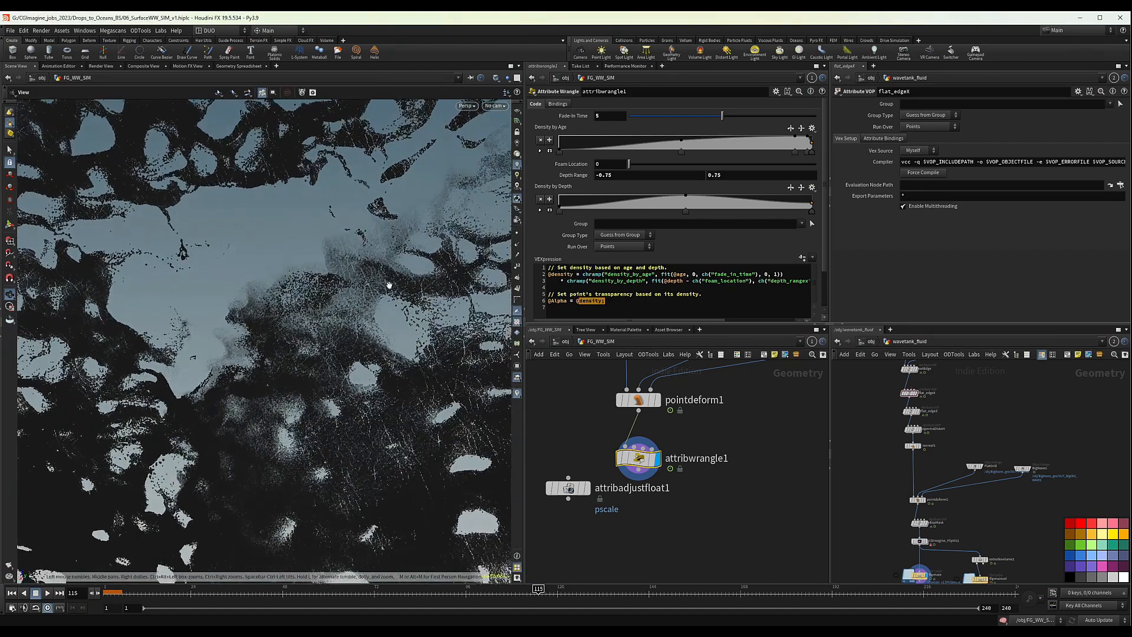
right_click_drag(387, 254, 238, 269)
left_click_drag(322, 273, 336, 239)
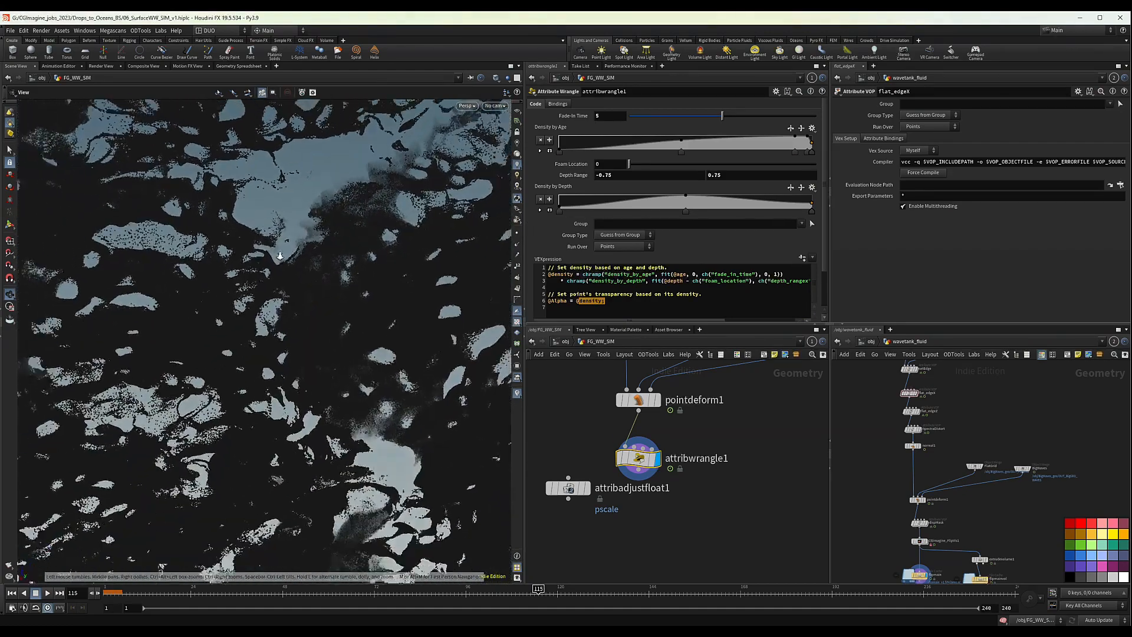
right_click_drag(413, 233, 493, 220)
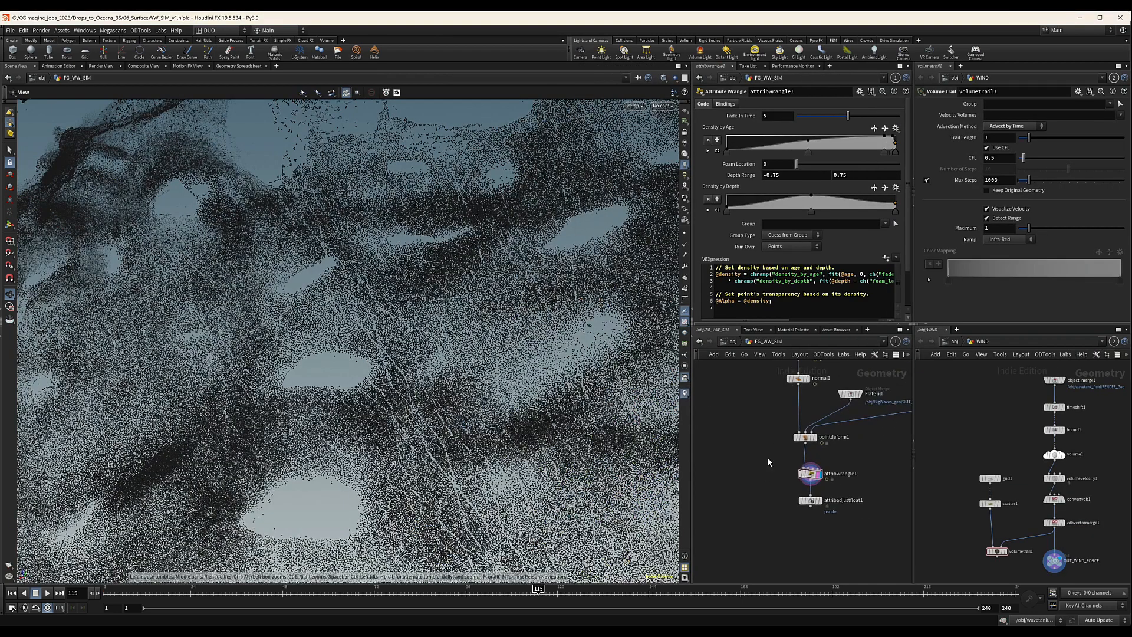
Step: Review pointdeform1's settings and copy the SpectrumDeform node from the wavetank_fluid network
left_click_drag(766, 442, 768, 442)
middle_click_drag(771, 443, 787, 449)
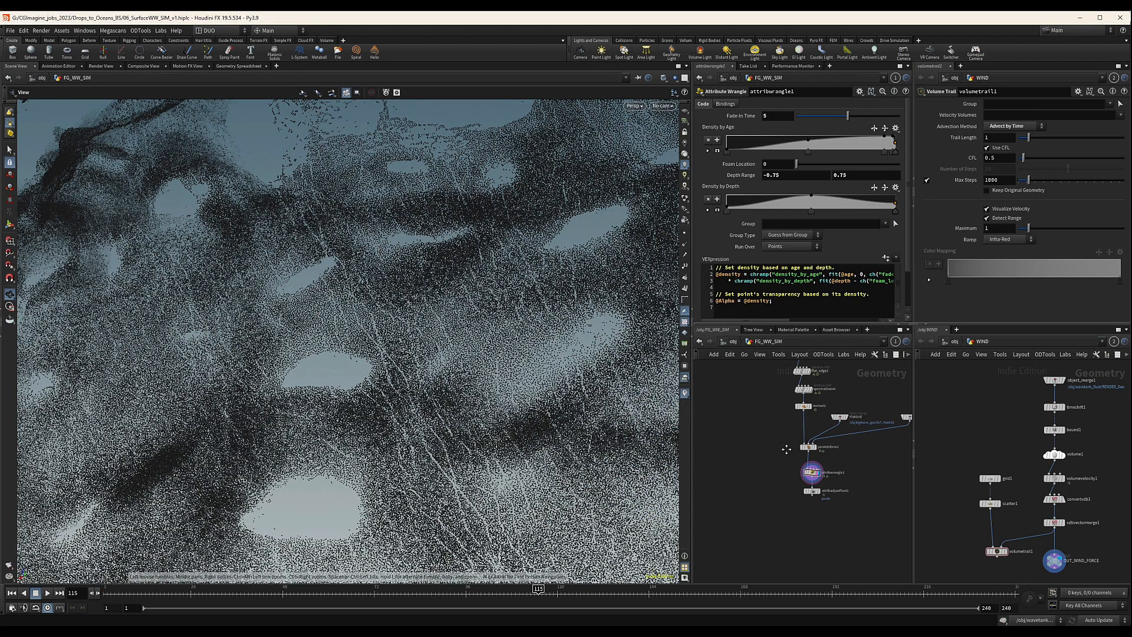
left_click_drag(776, 435, 822, 452)
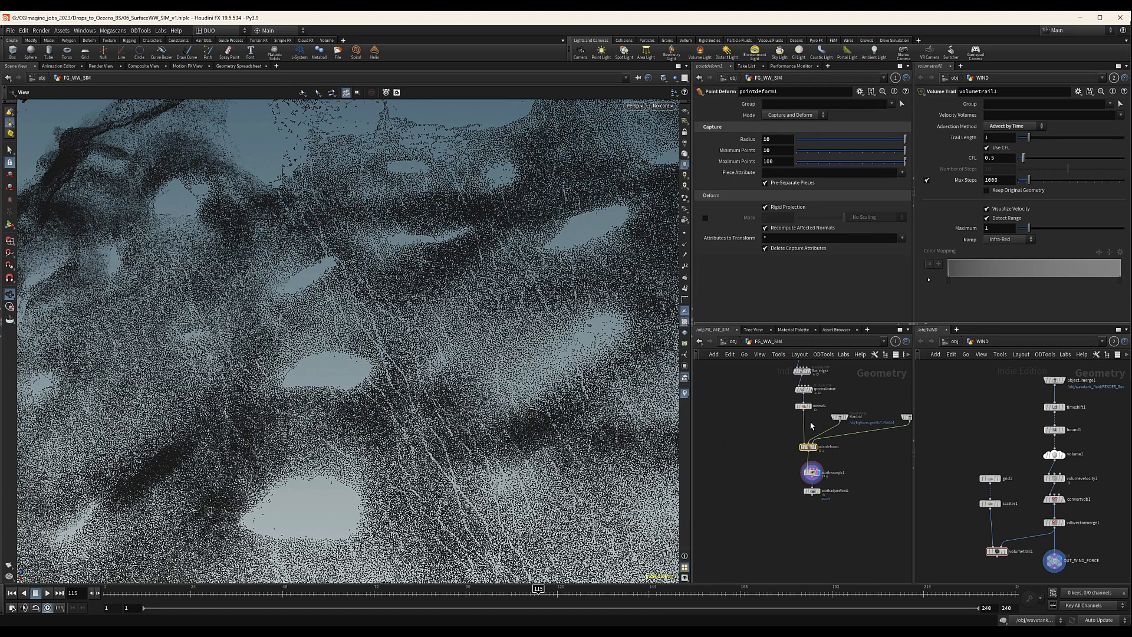
middle_click_drag(810, 426, 761, 427)
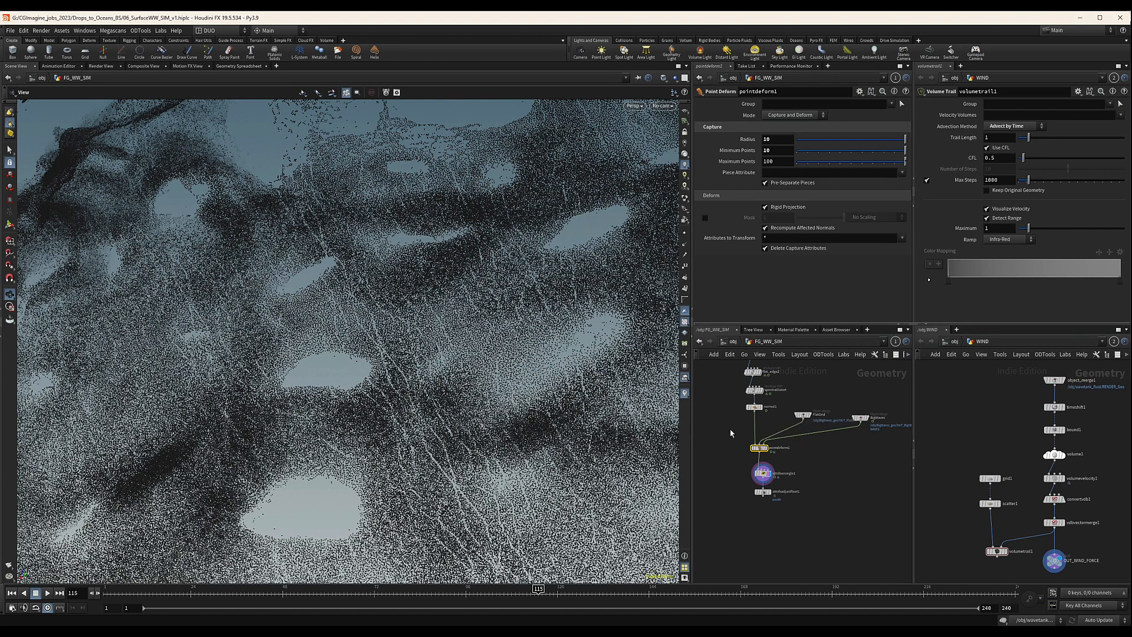
key("u")
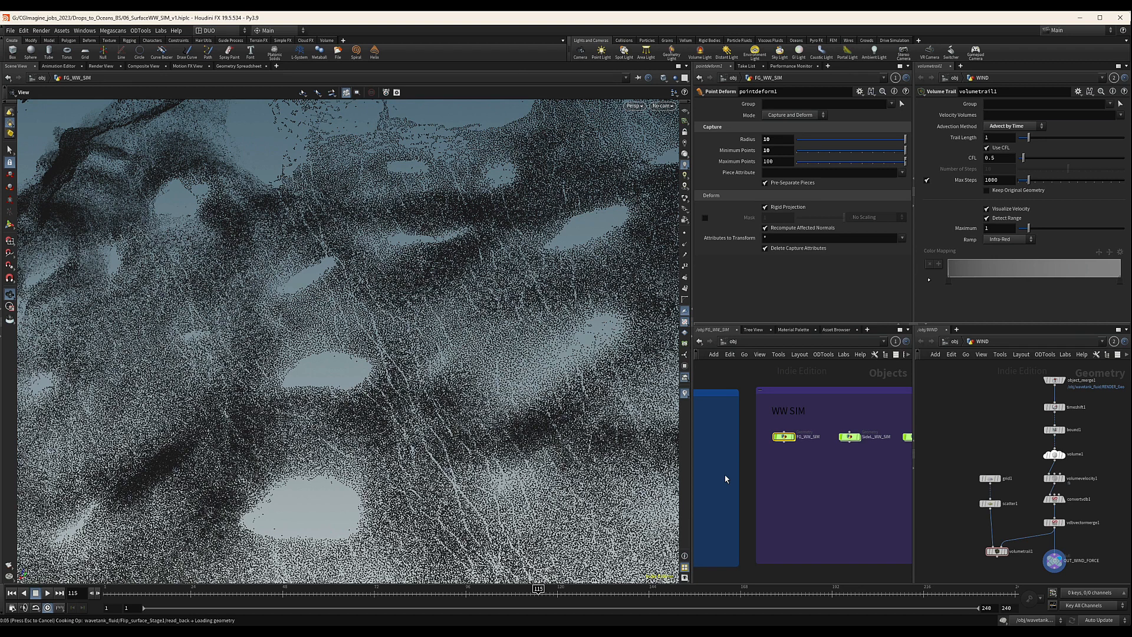
double_click(778, 475)
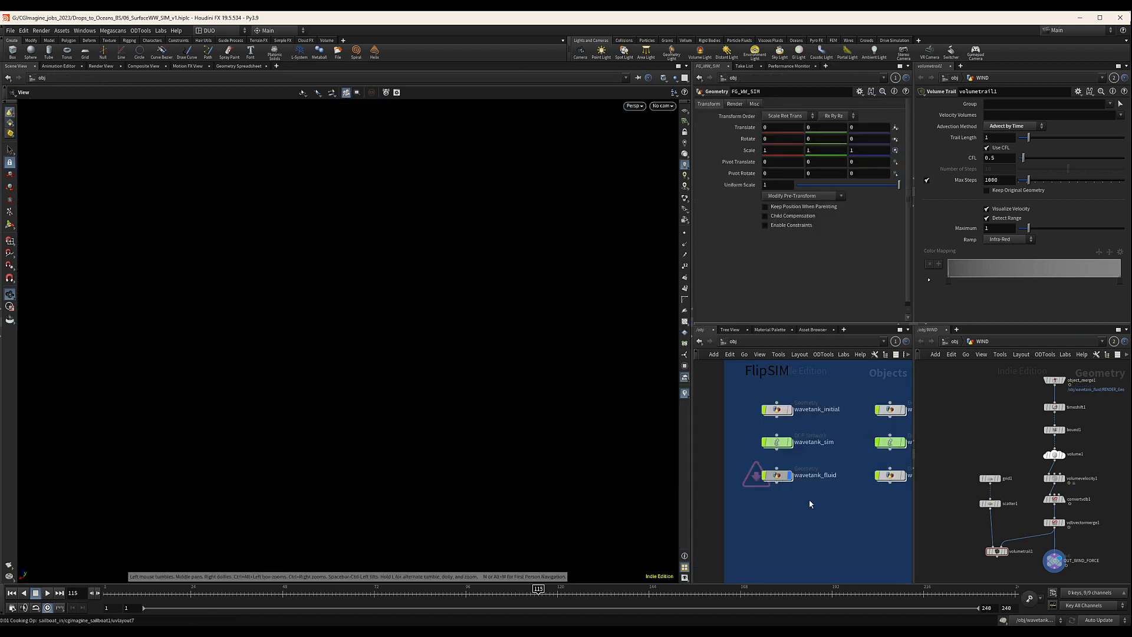
scroll(844, 490, "down", 3)
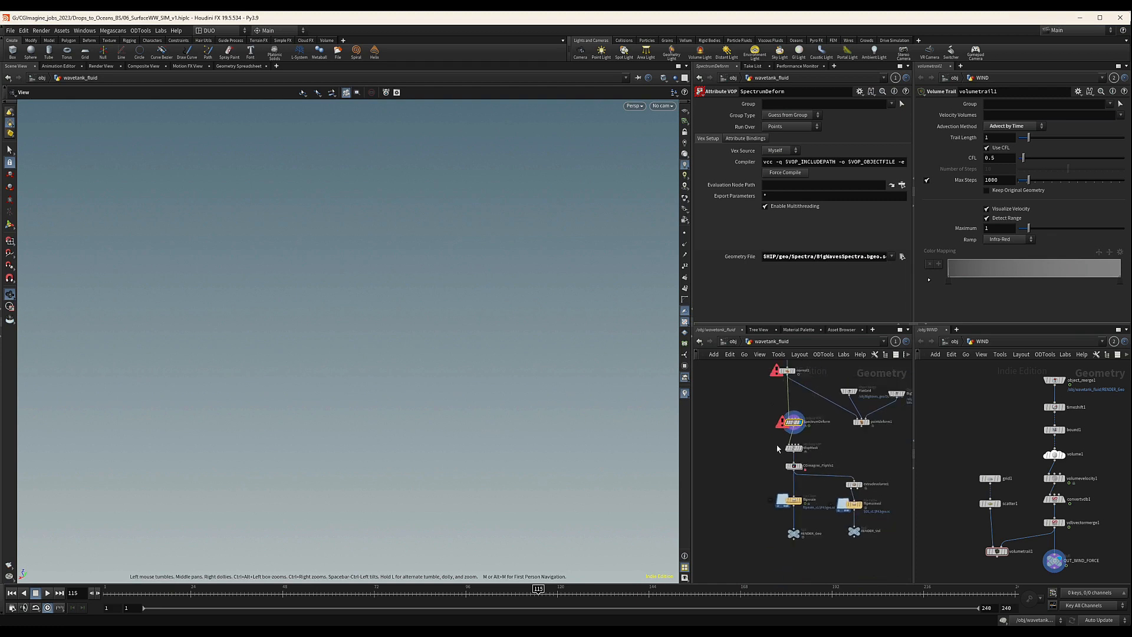
key("ctrl+c")
scroll(838, 424, "up", 4)
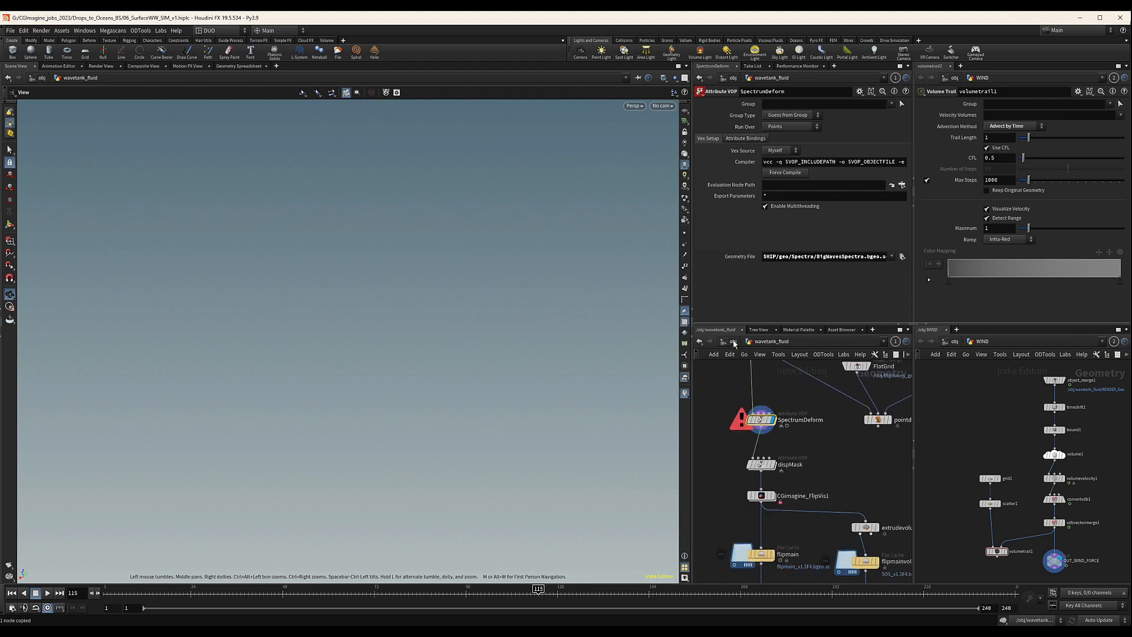
Step: Paste SpectrumDeform into the FG_WW_SIM network, fed by normal1 beside pointdeform1, and display it
left_click(734, 342)
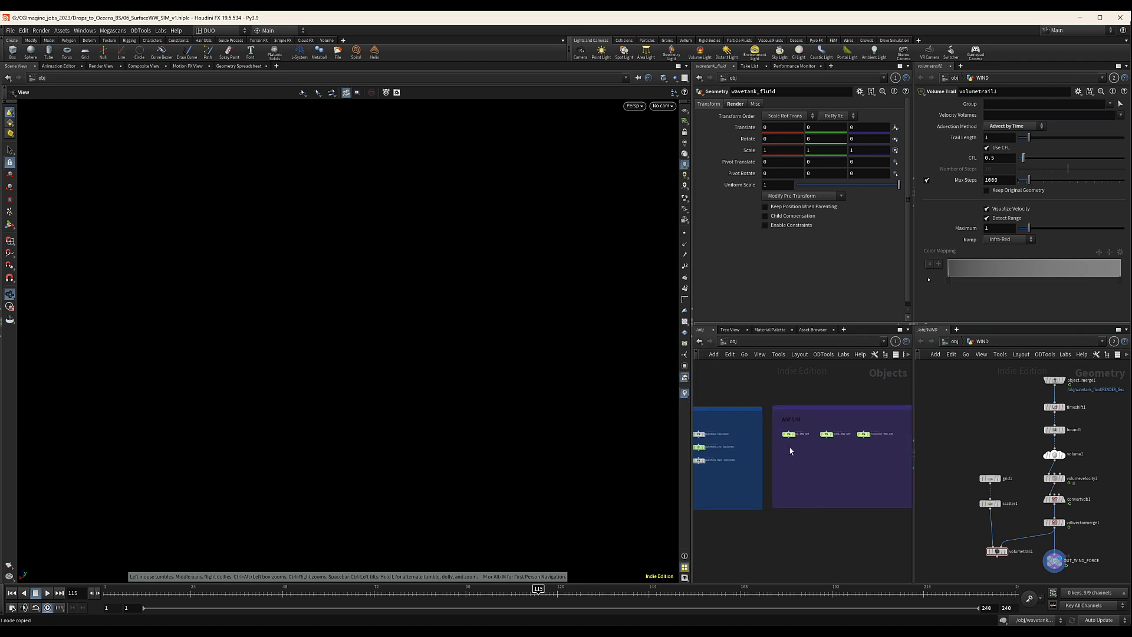
double_click(789, 434)
middle_click_drag(797, 475, 789, 475)
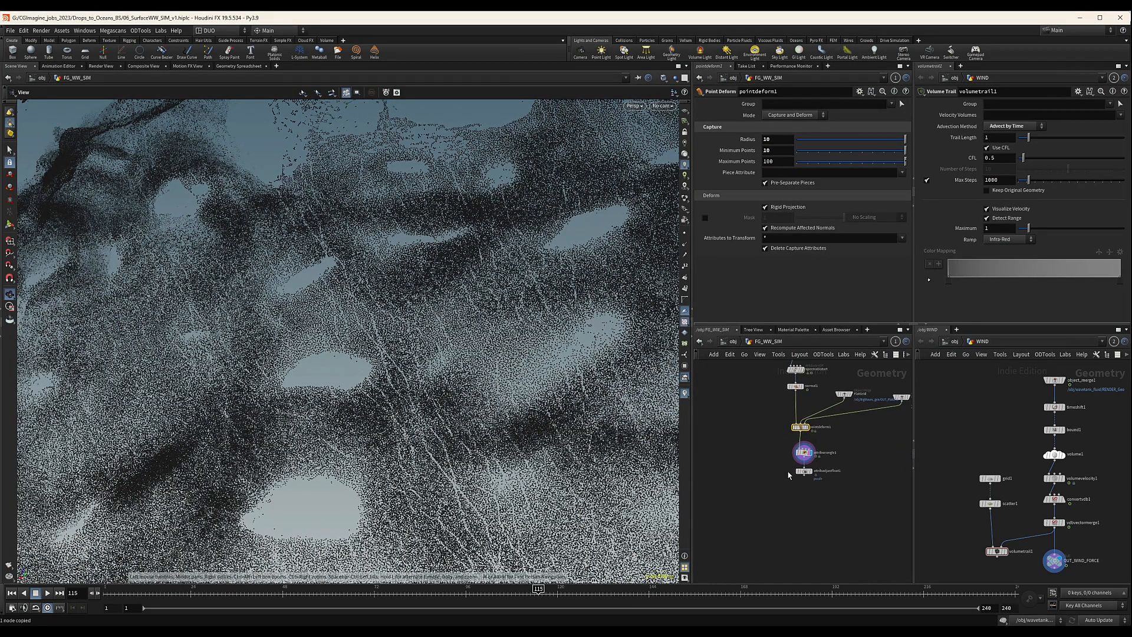
middle_click_drag(771, 437, 800, 447)
left_click(776, 429)
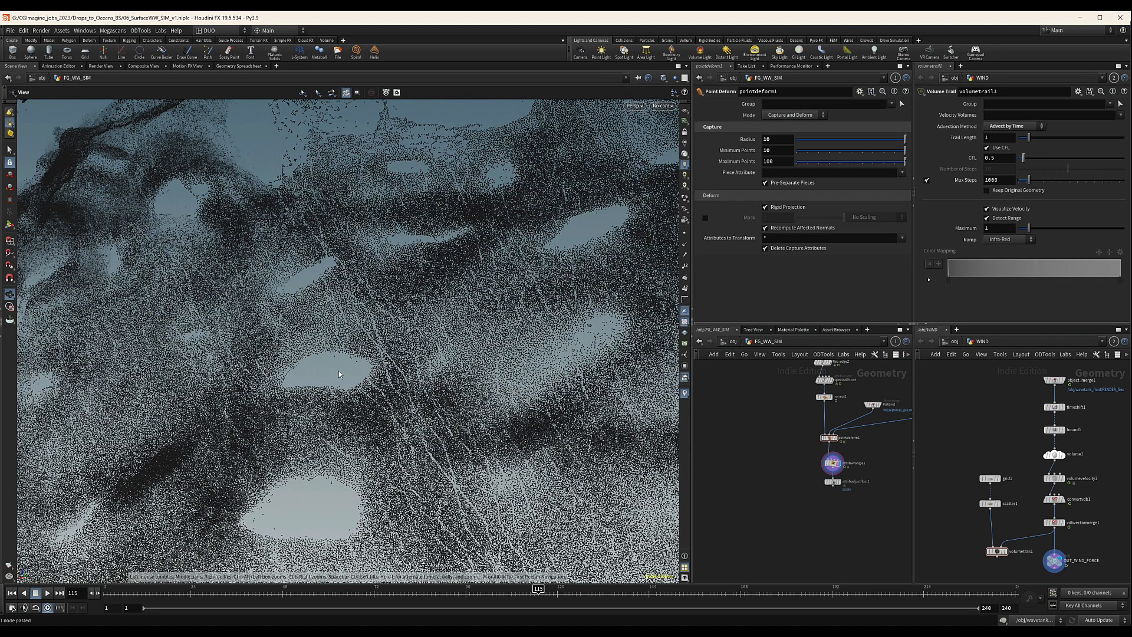
key("ctrl+v")
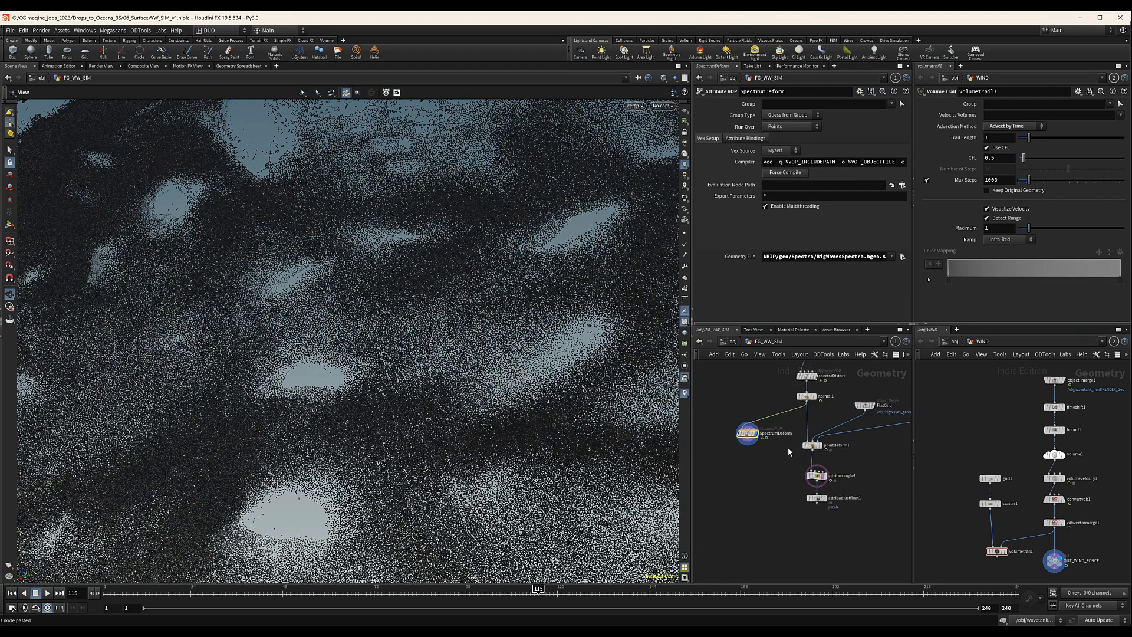
scroll(792, 436, "up", 3)
left_click_drag(733, 428, 756, 442)
middle_click_drag(757, 442, 767, 443)
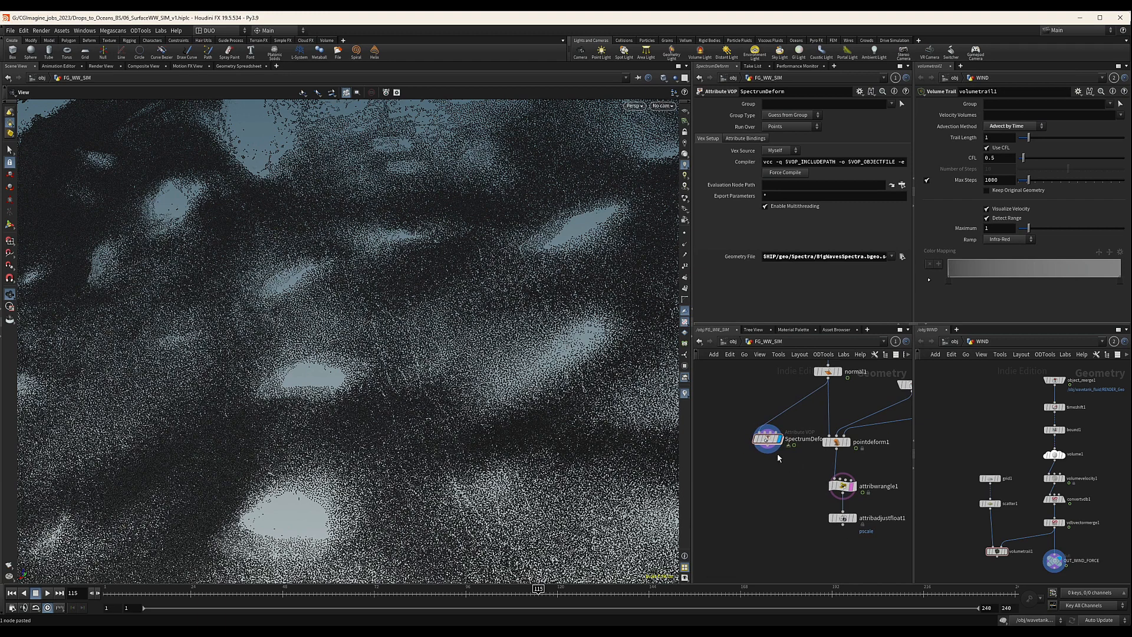
left_click_drag(767, 443, 768, 446)
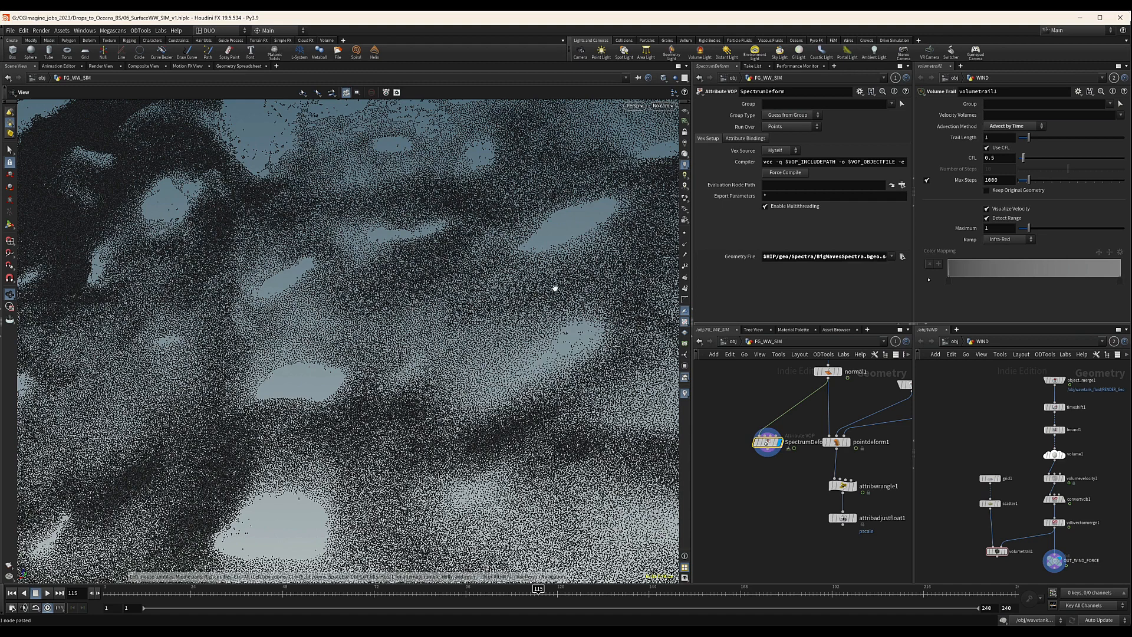
Step: Wire SpectrumDeform into attribwrangle1 in place of pointdeform1 and position it above the wrangle
middle_click_drag(800, 460, 811, 444)
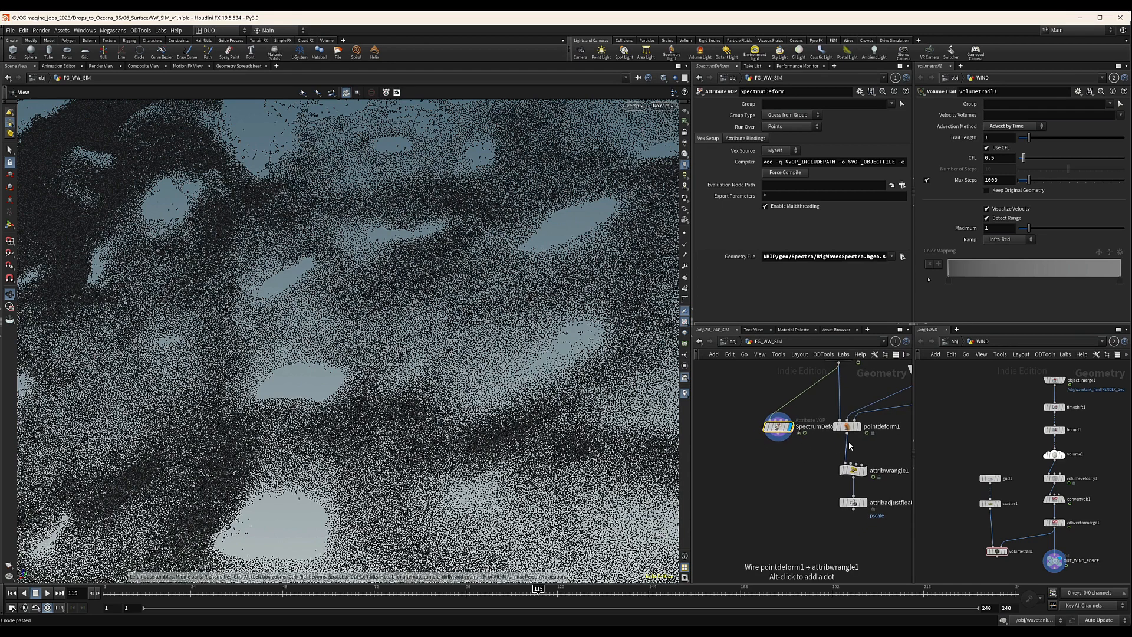
left_click_drag(845, 451, 788, 432)
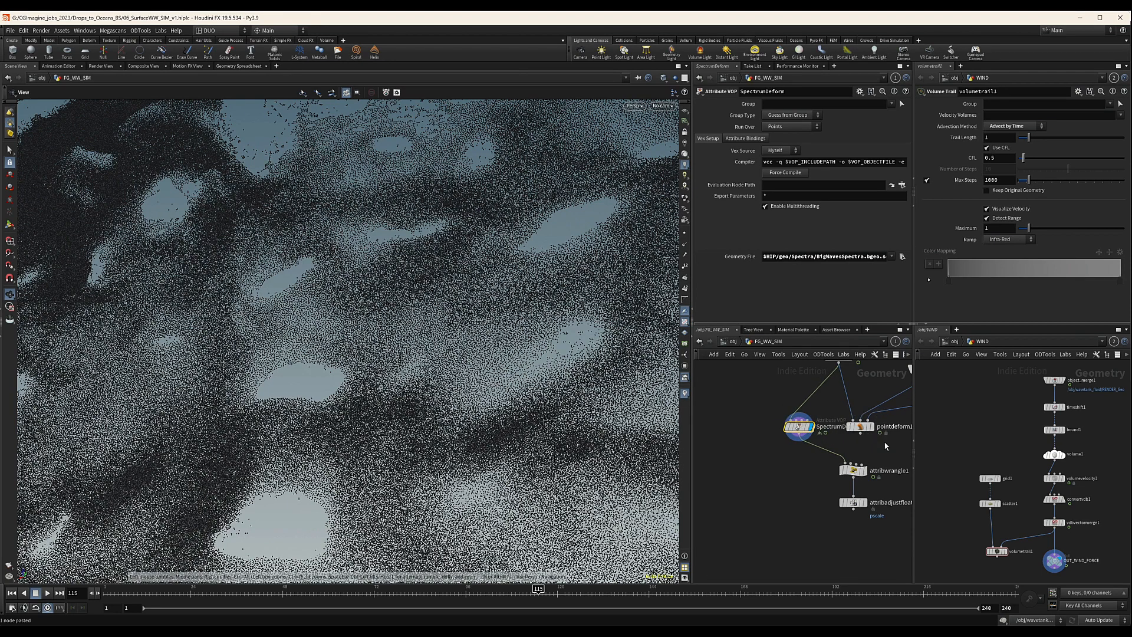
middle_click_drag(884, 445, 823, 462)
middle_click_drag(887, 403, 742, 416)
middle_click_drag(801, 446, 967, 443)
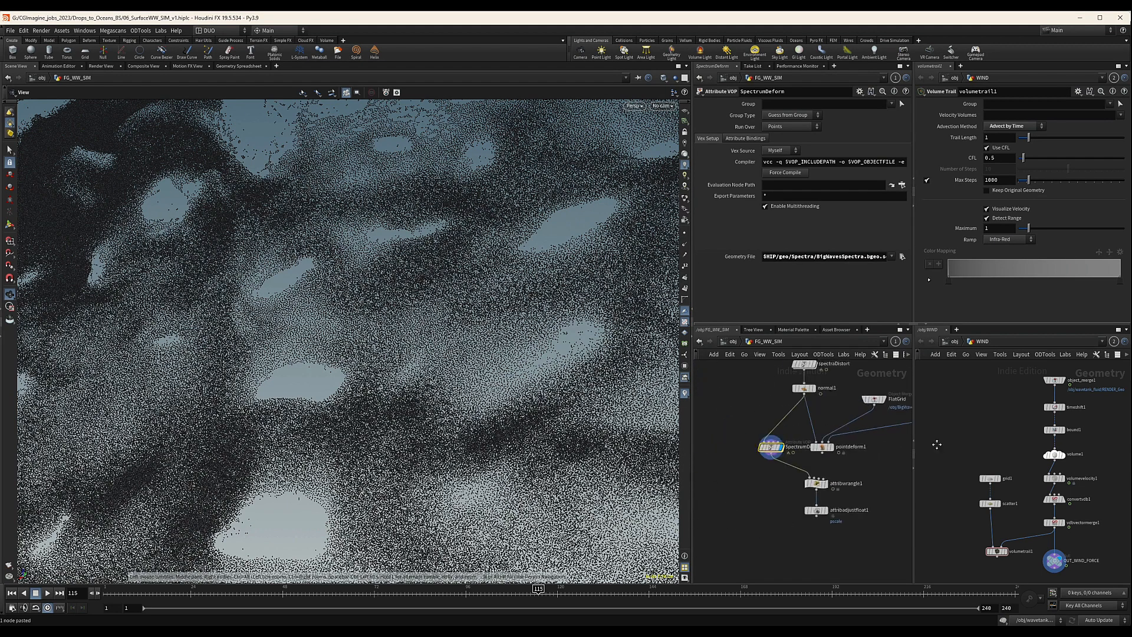
middle_click_drag(868, 484, 865, 476)
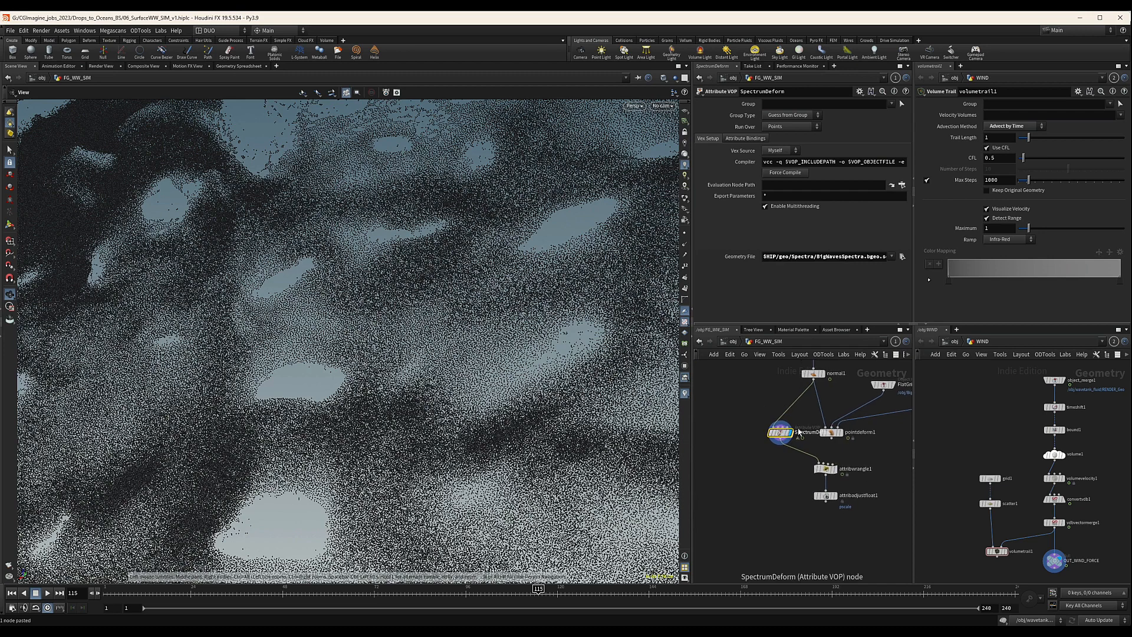
middle_click_drag(778, 438, 817, 445)
left_click_drag(817, 445, 787, 445)
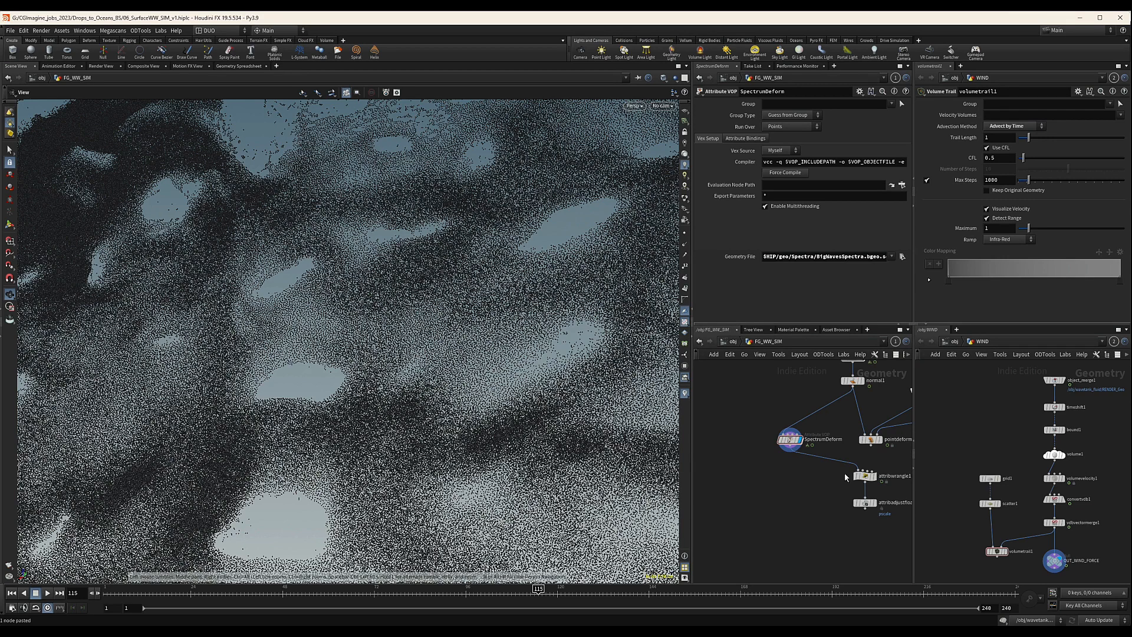
middle_click_drag(882, 397, 792, 391)
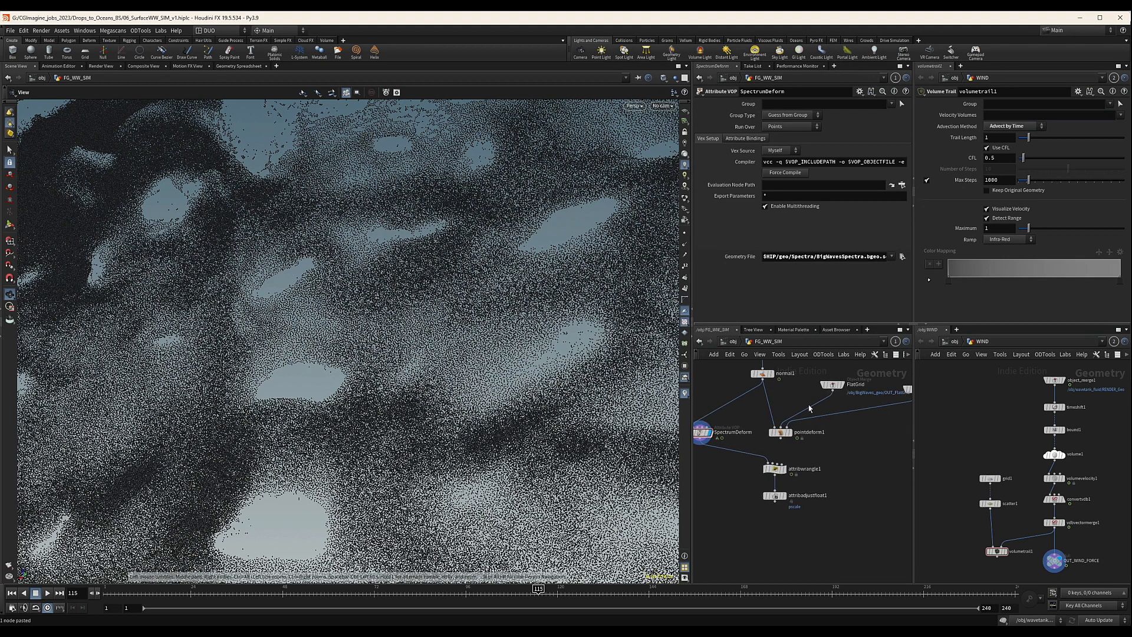
middle_click_drag(847, 444, 873, 435)
left_click_drag(728, 424, 799, 429)
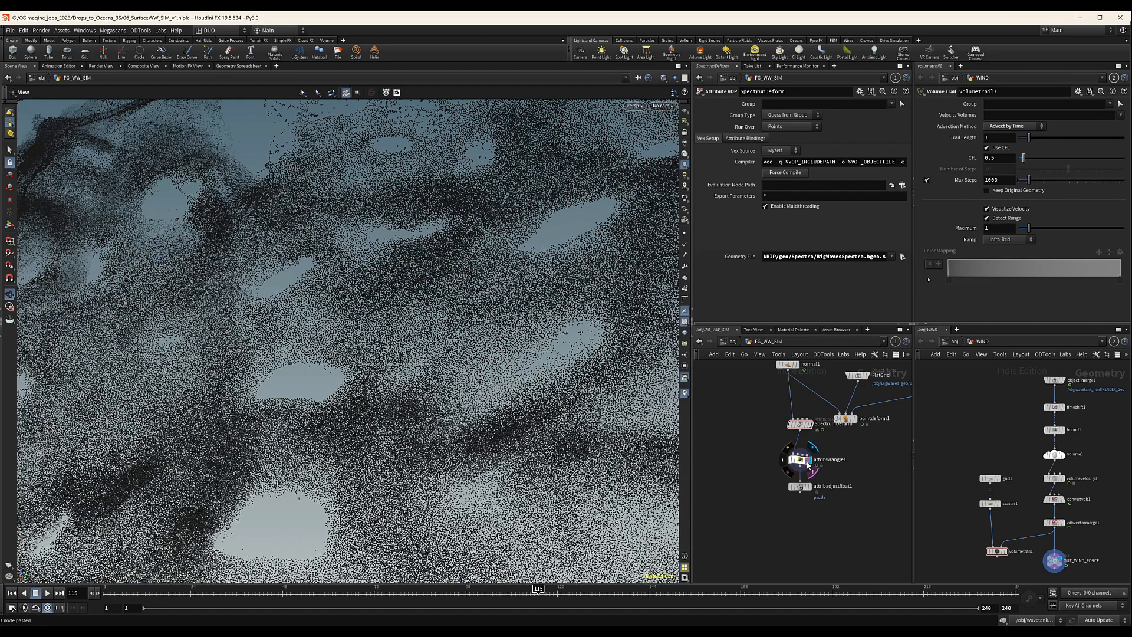
Step: Display attribwrangle1 and look at the whole spectrum-deformed whitewater from a distance
left_click(807, 462)
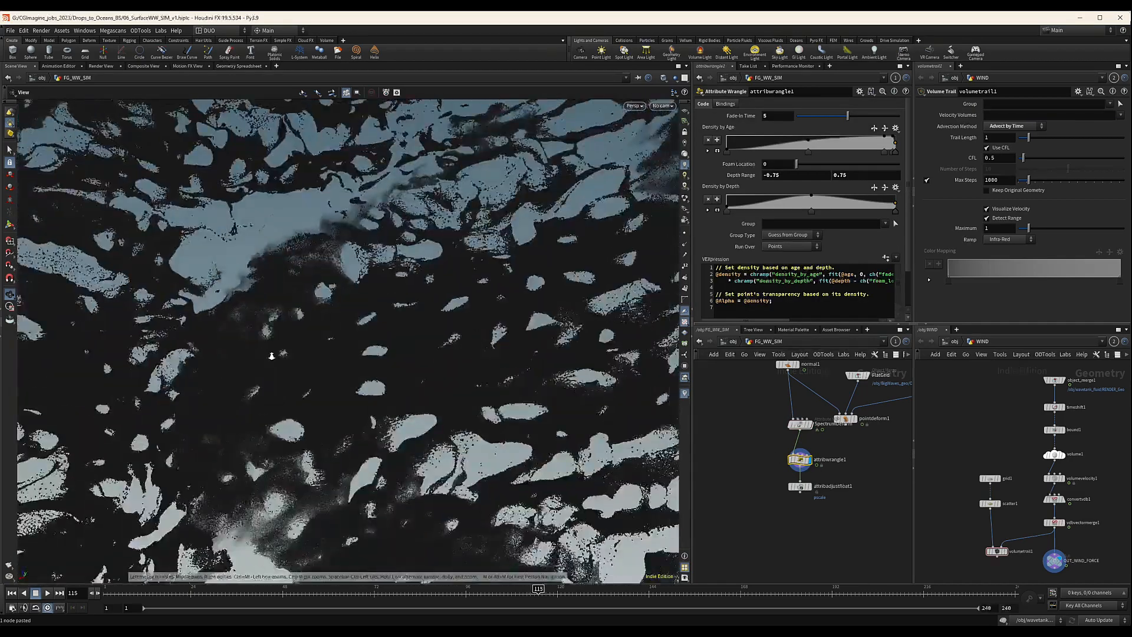
left_click_drag(271, 355, 502, 248)
left_click_drag(591, 299, 441, 364)
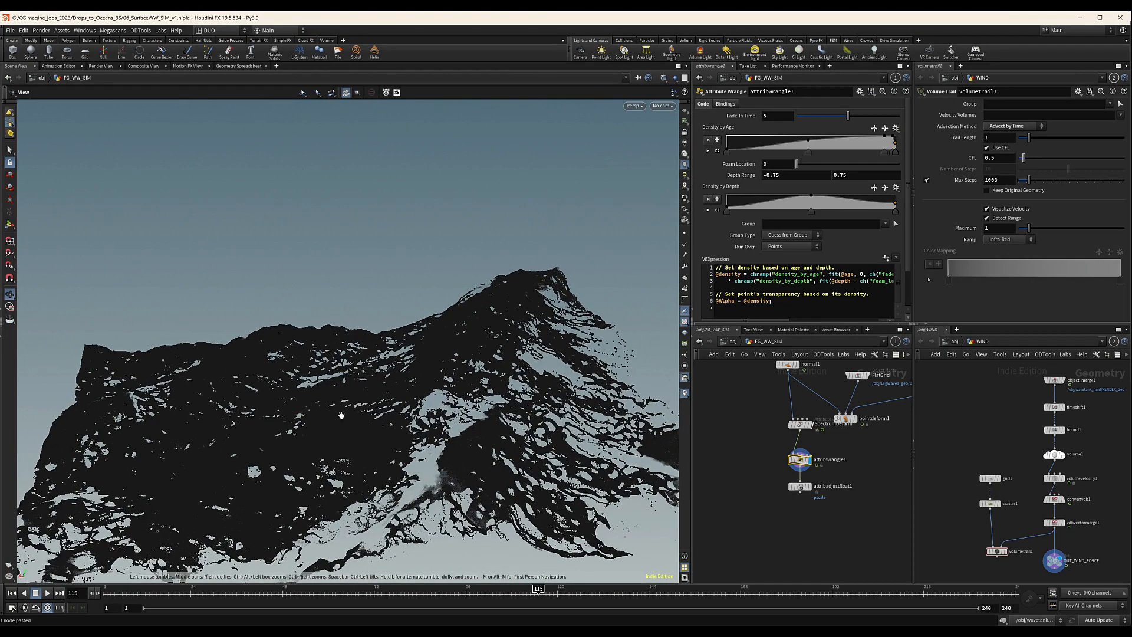
middle_click_drag(745, 445, 757, 444)
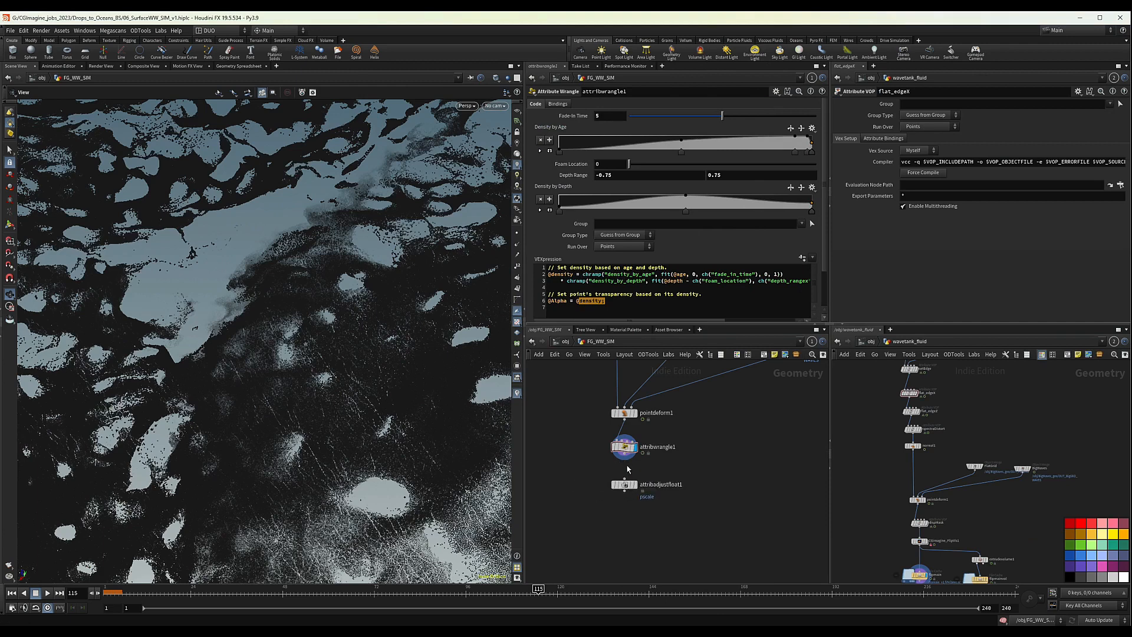
Step: Move attribadjustfloat1 down and add a Point VOP node wired after attribwrangle1
scroll(623, 449, "up", 3)
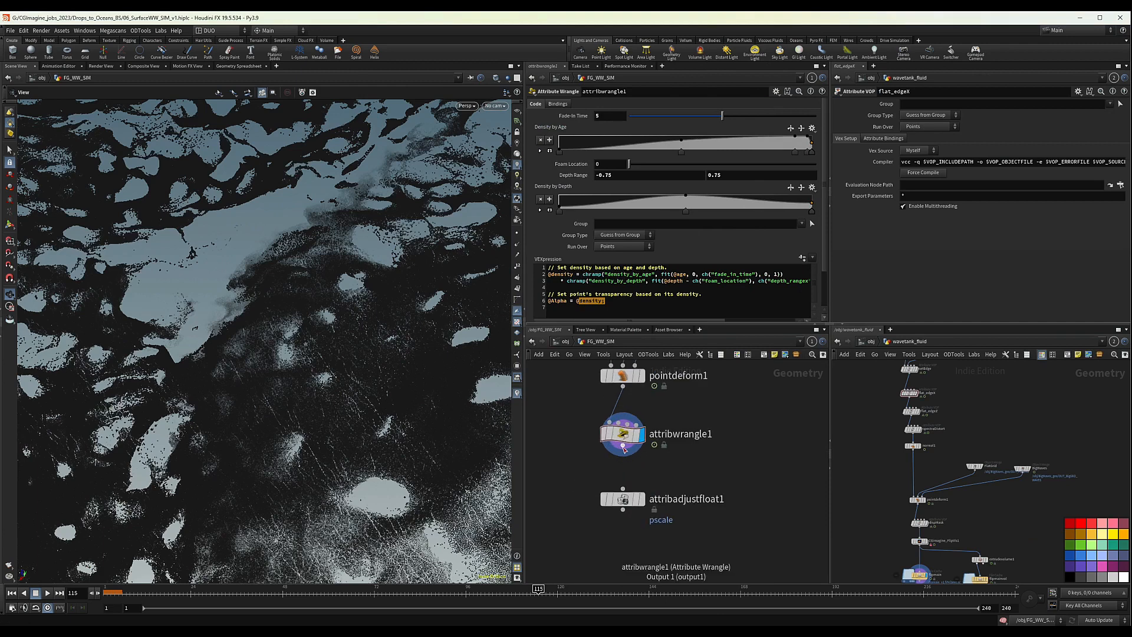
left_click(624, 449)
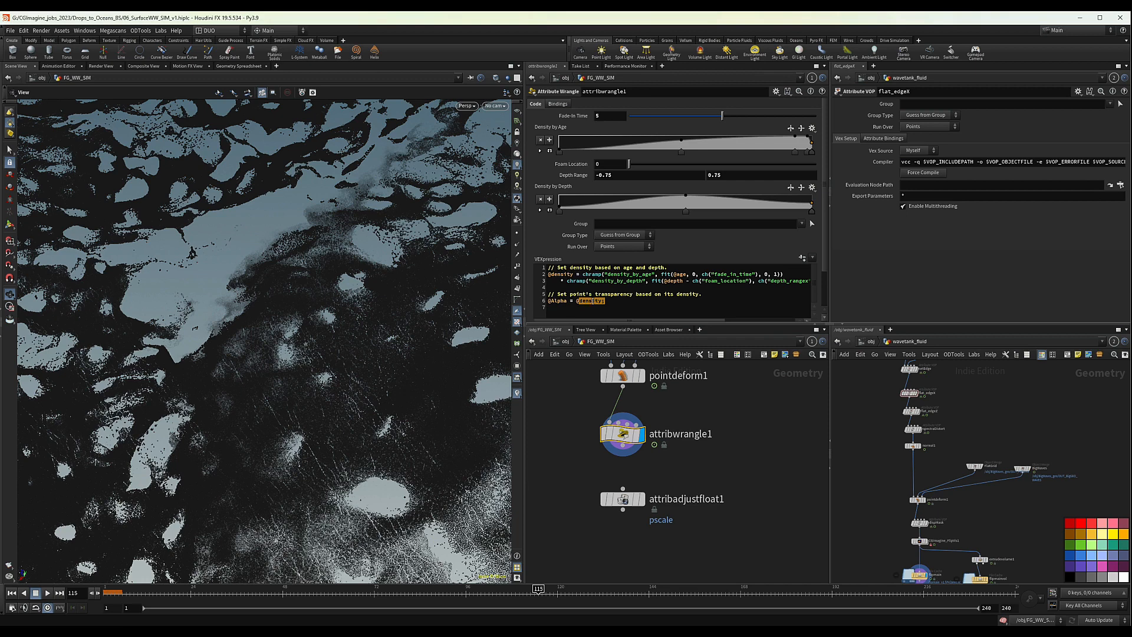
left_click_drag(622, 499, 623, 519)
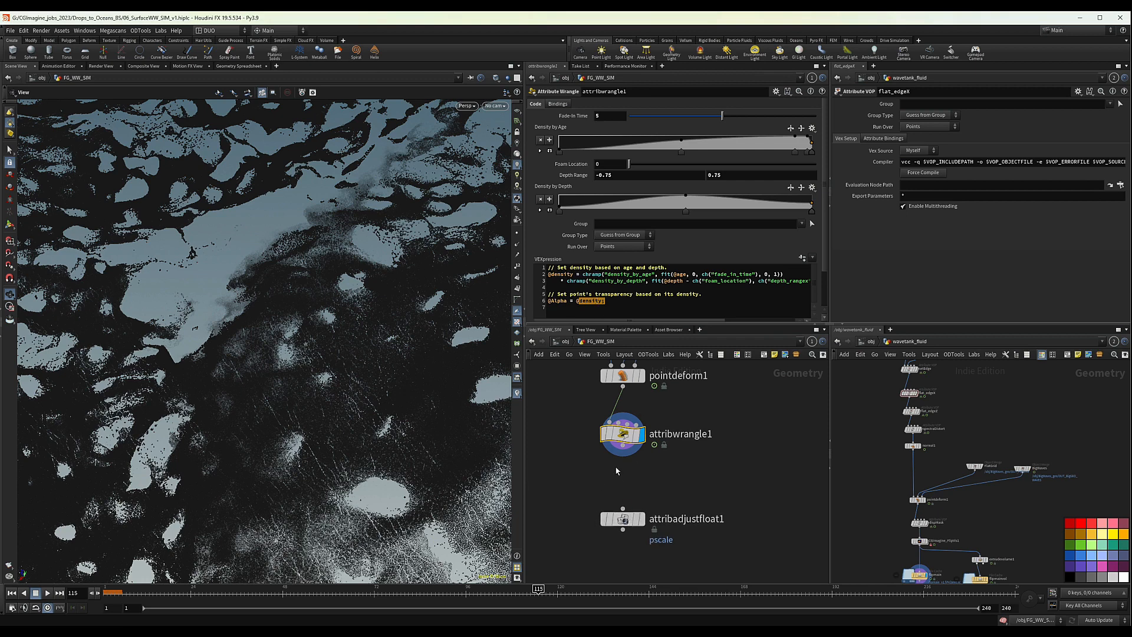
key("Tab")
type("poinvo")
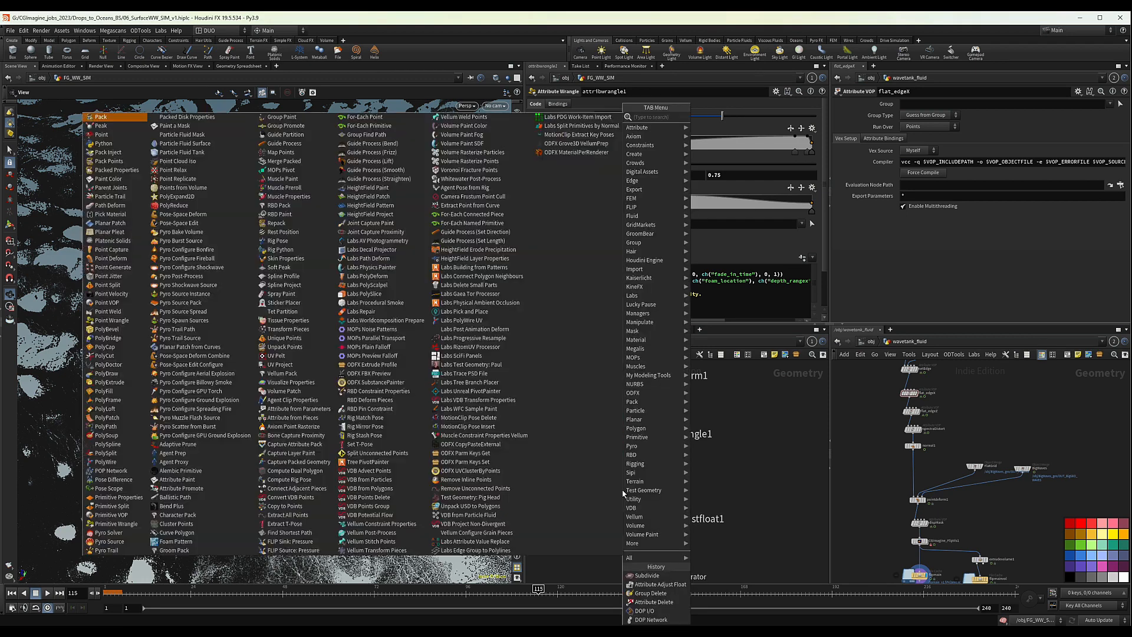
key("Return")
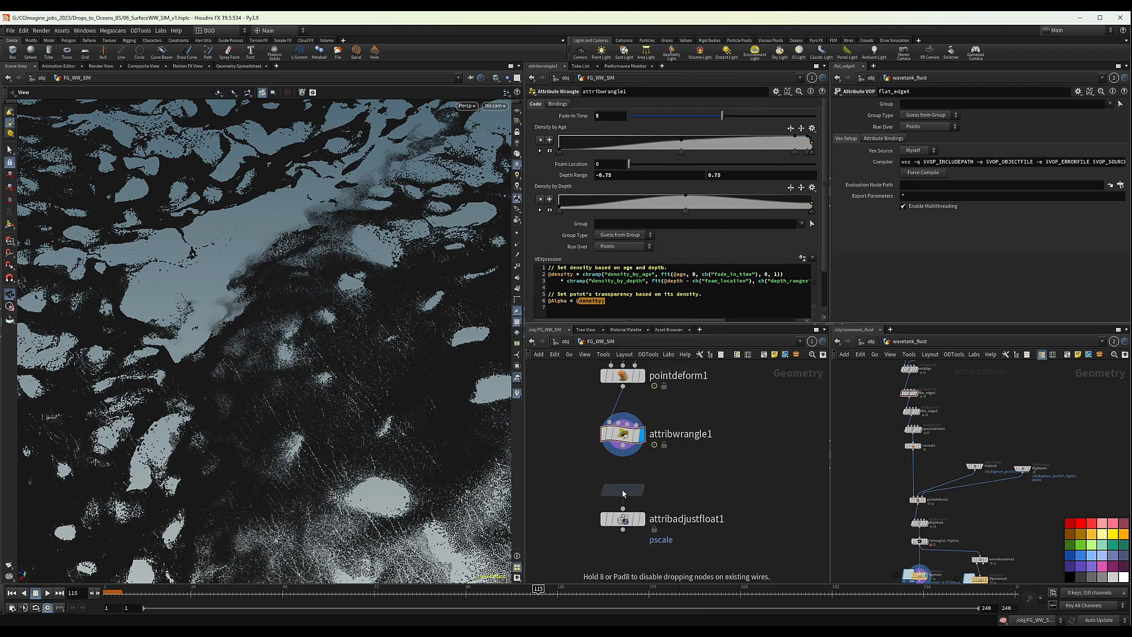
left_click(622, 492)
left_click_drag(625, 447, 626, 481)
Step: Rename the new Point VOP node as dynamicPscale
left_click(678, 481)
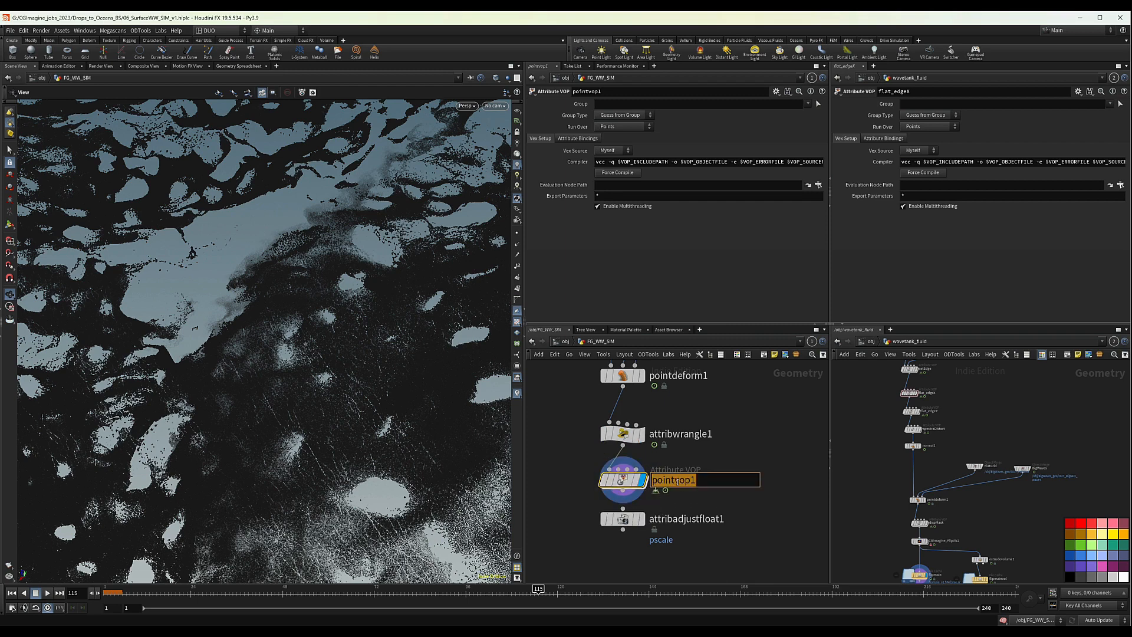
type("r")
type("dynam")
type("icPscale")
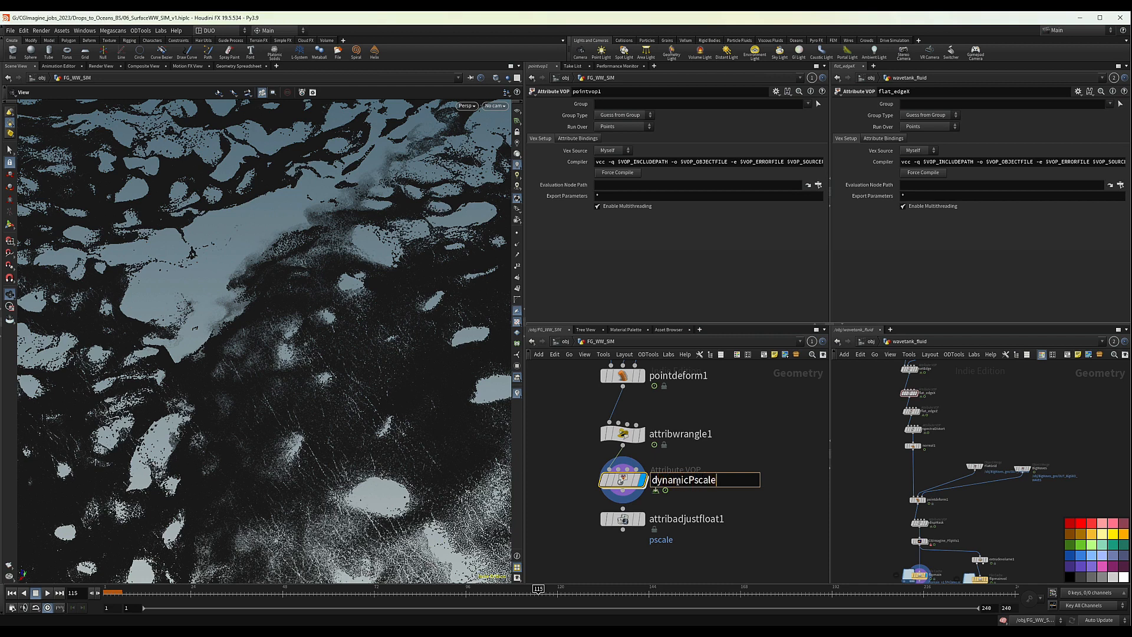
key("Return")
Step: Inside dynamicPscale, add a Bind node between the global inputs and the output and set its parameter name to density
double_click(620, 480)
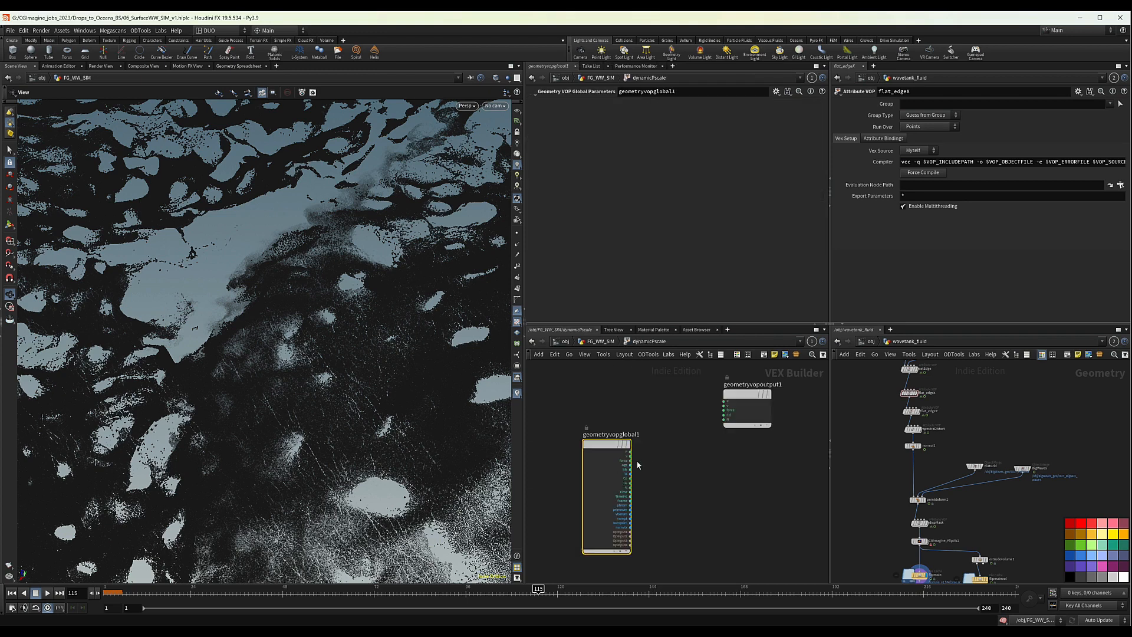
left_click_drag(620, 481, 597, 475)
key("Tab")
type("bind")
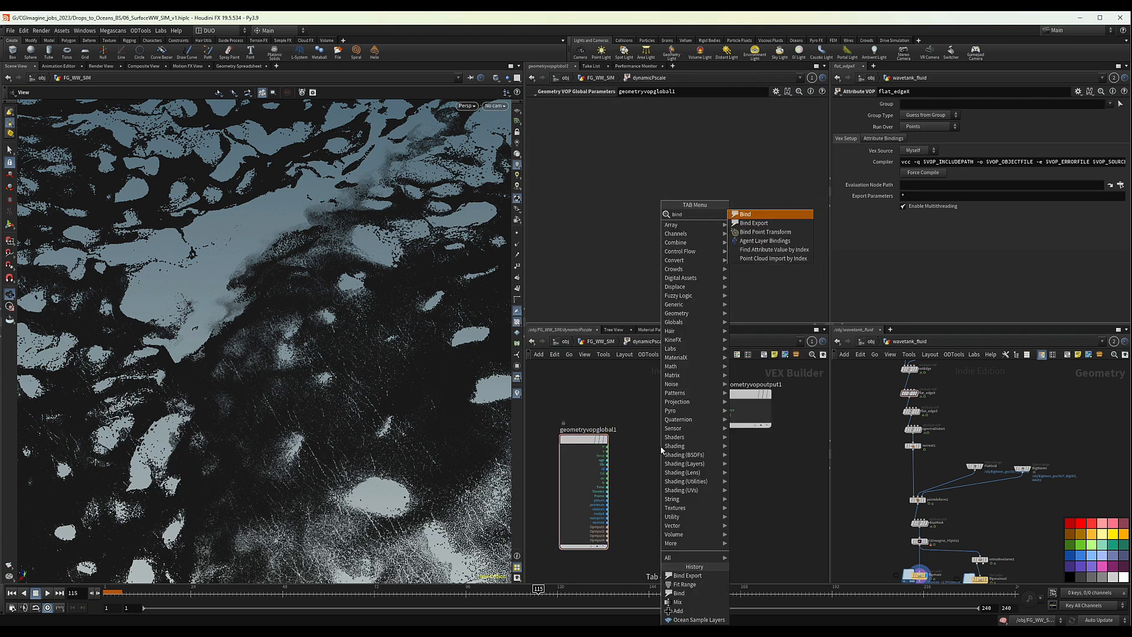
key("Return")
left_click(661, 450)
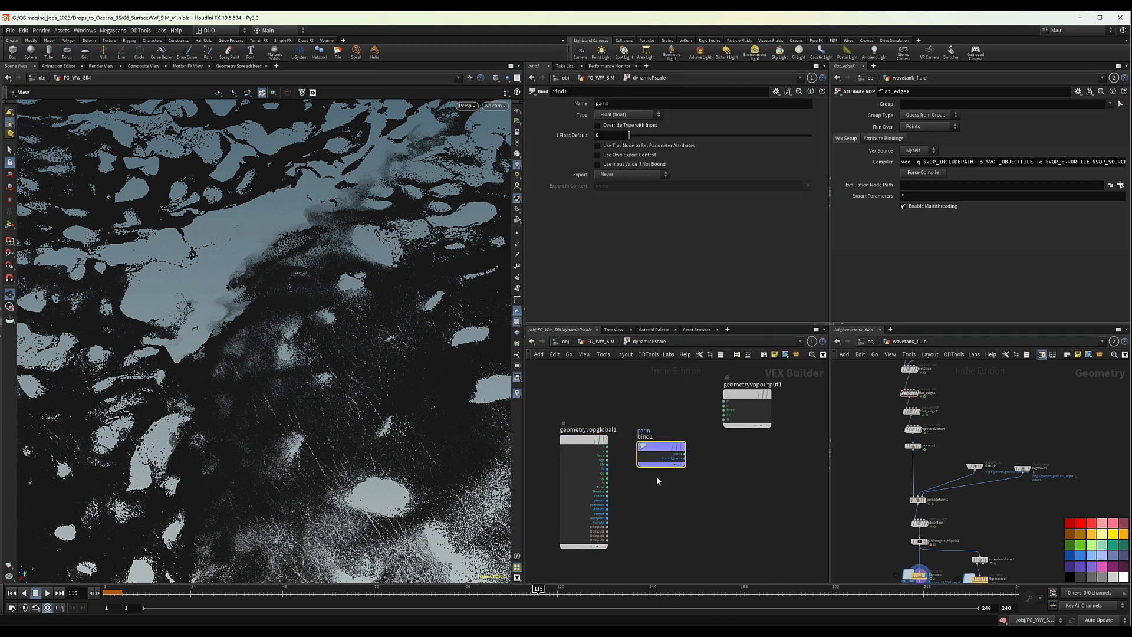
double_click(602, 103)
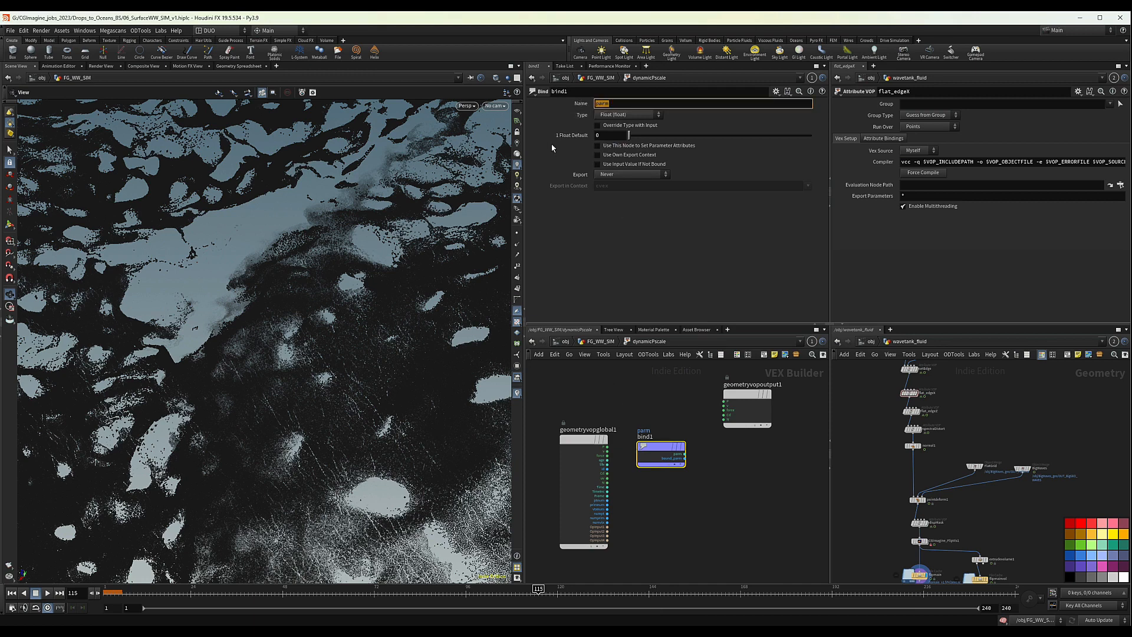
type("density")
key("Return")
scroll(731, 455, "down", 3)
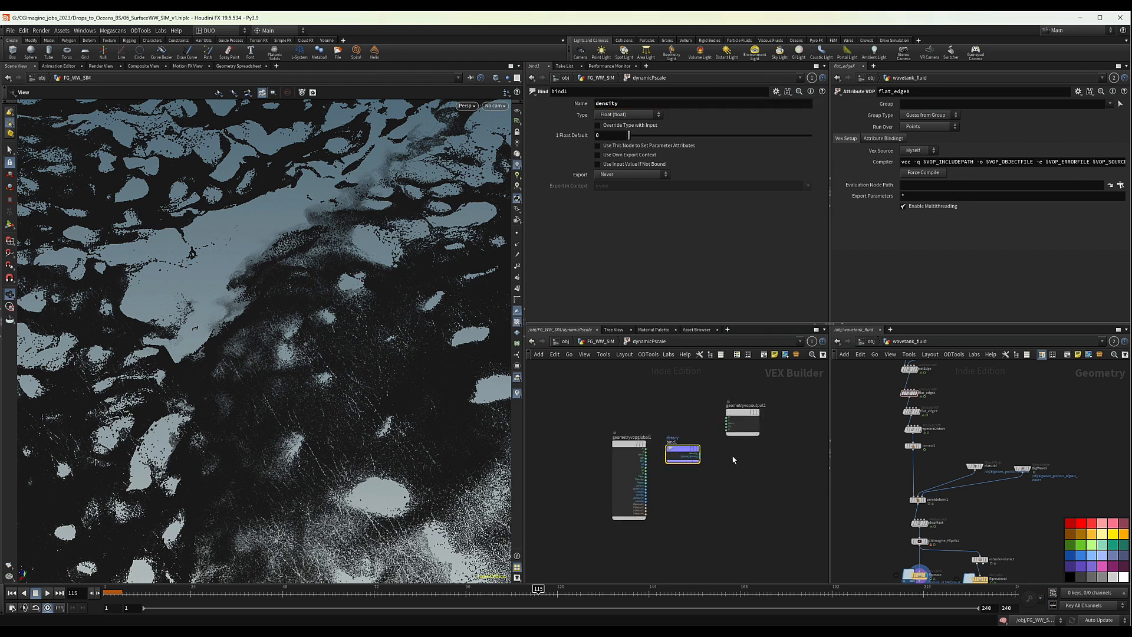
Step: Rearrange the nodes inside dynamicPscale and place an unconnected Bind Export node beyond the density Bind node
middle_click_drag(735, 459, 579, 465)
left_click_drag(584, 417, 642, 420)
middle_click_drag(615, 458, 731, 464)
scroll(732, 464, "up", 3)
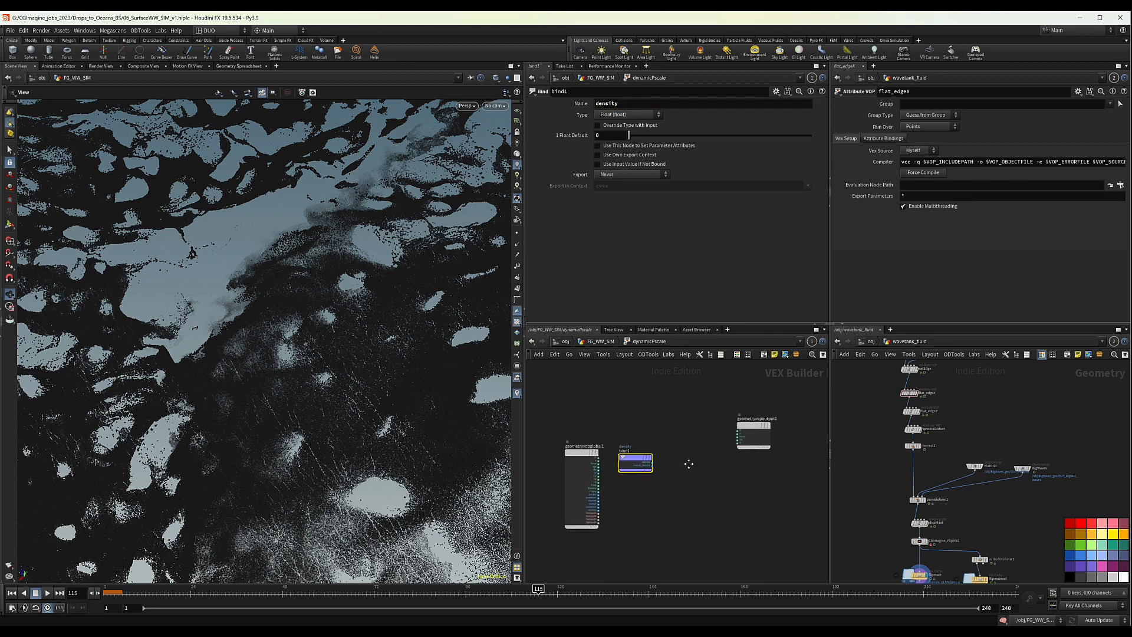
left_click(672, 462)
key("Tab")
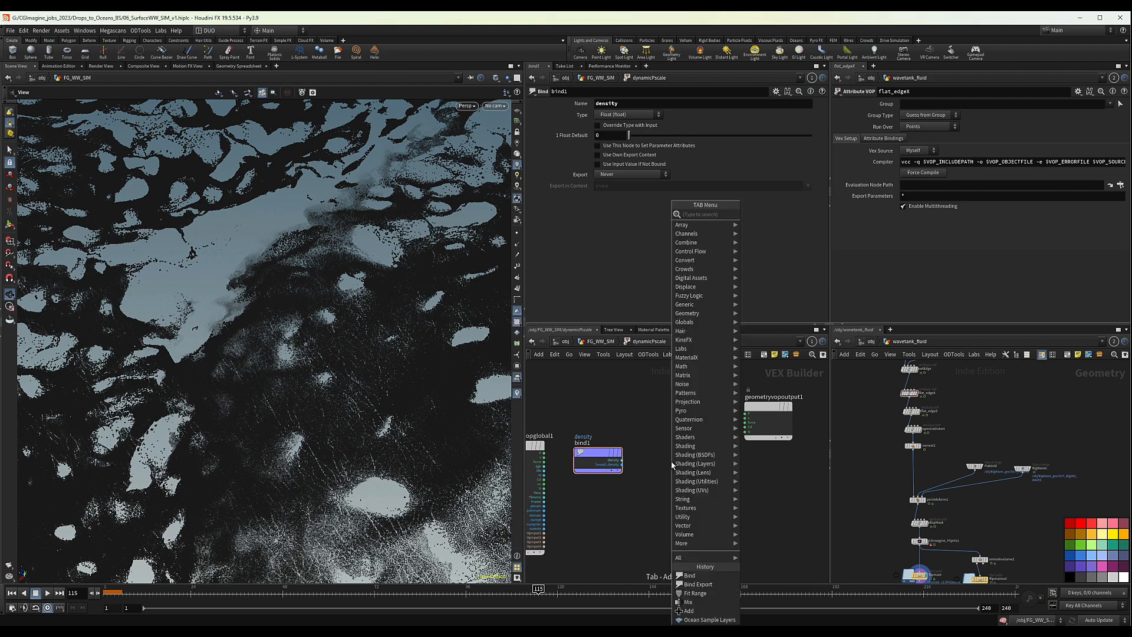
type("bui")
key("BackSpace")
key("BackSpace")
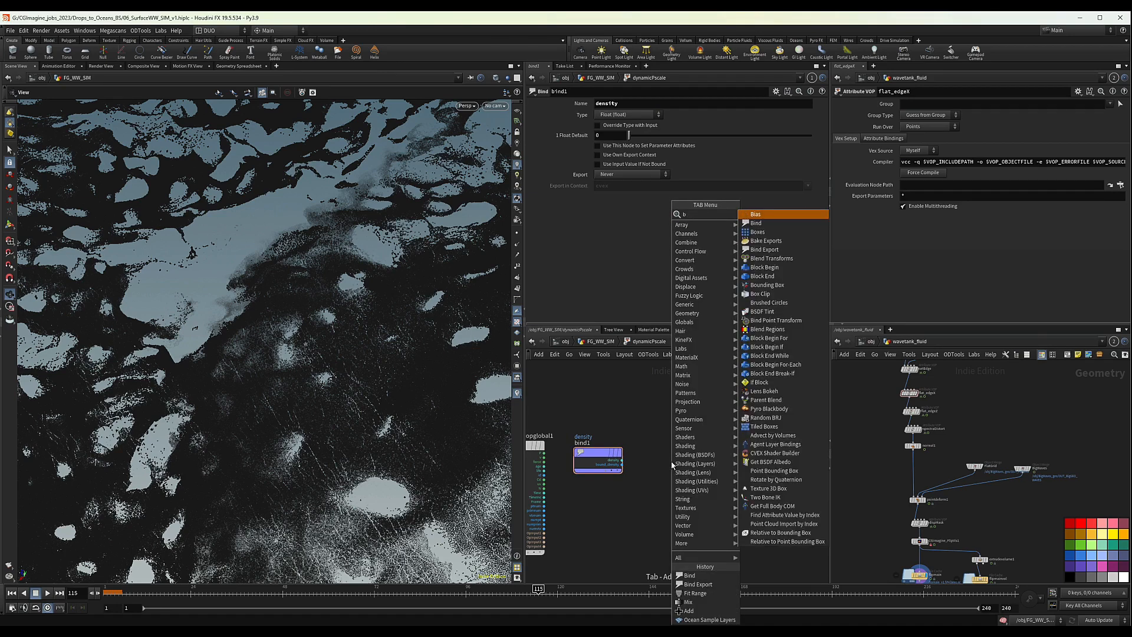
type("in")
key("Return")
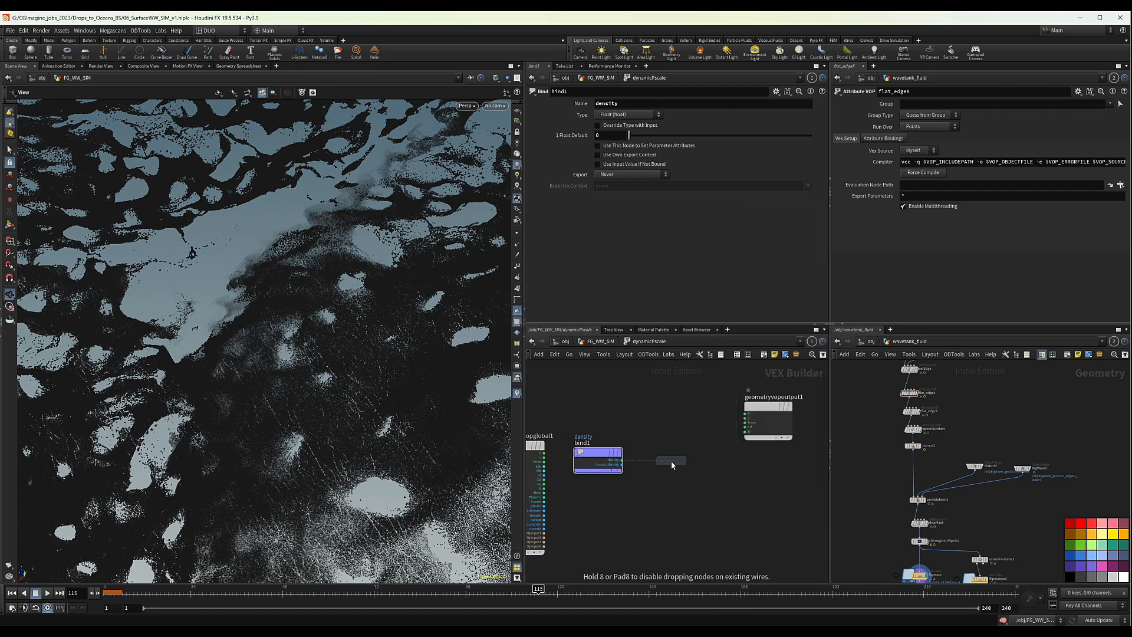
left_click(740, 531)
Step: Set the Bind Export node's parameter name to pscale
double_click(635, 104)
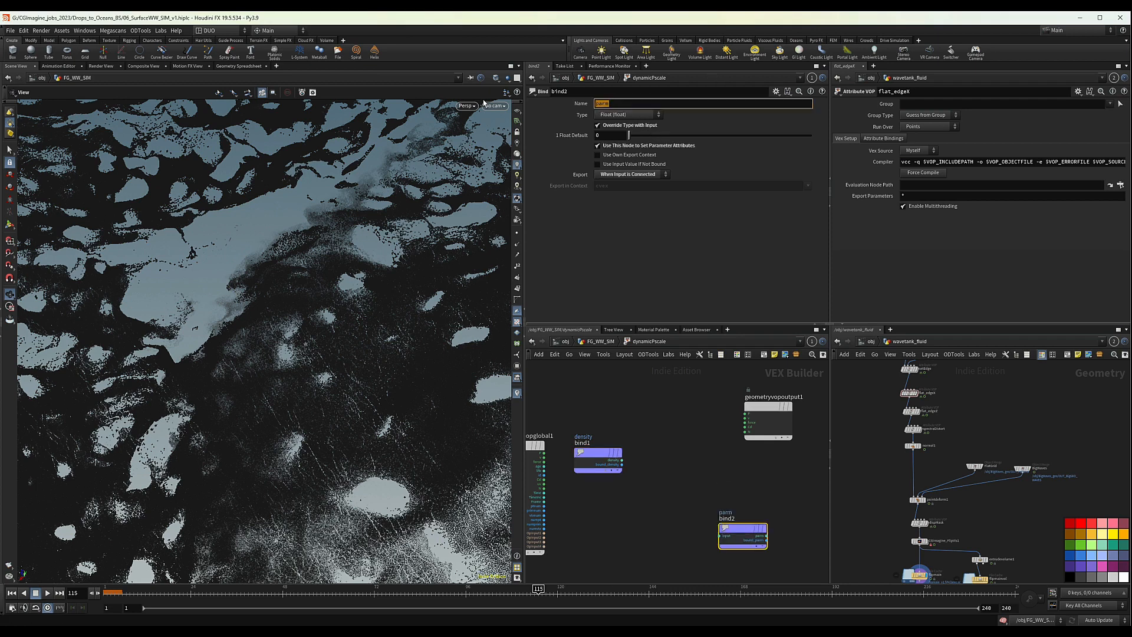
type("pscale")
key("Return")
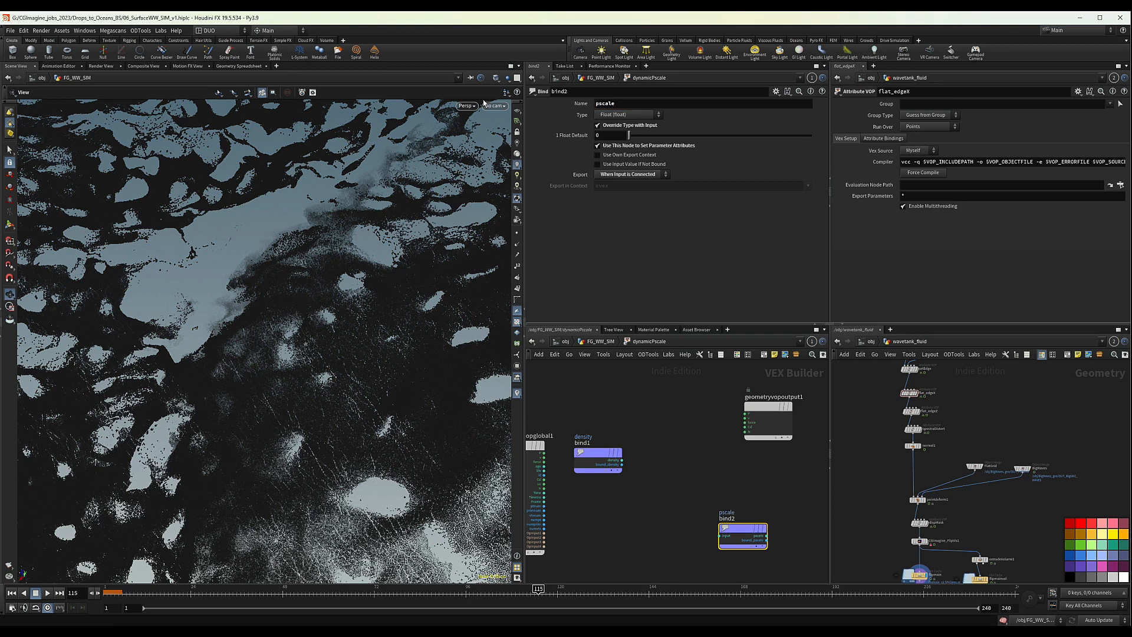
Step: Add a Fit Range node and feed the density output of the Bind node into its value input
key("Tab")
key("Caps_Lock")
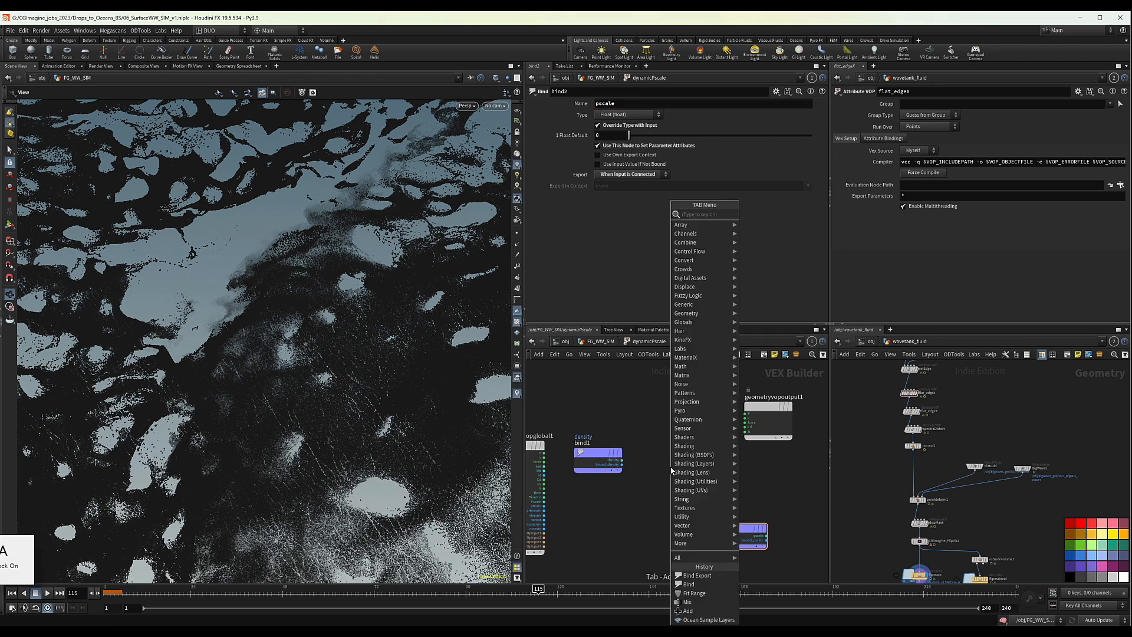
type("FIT")
key("Return")
left_click(670, 466)
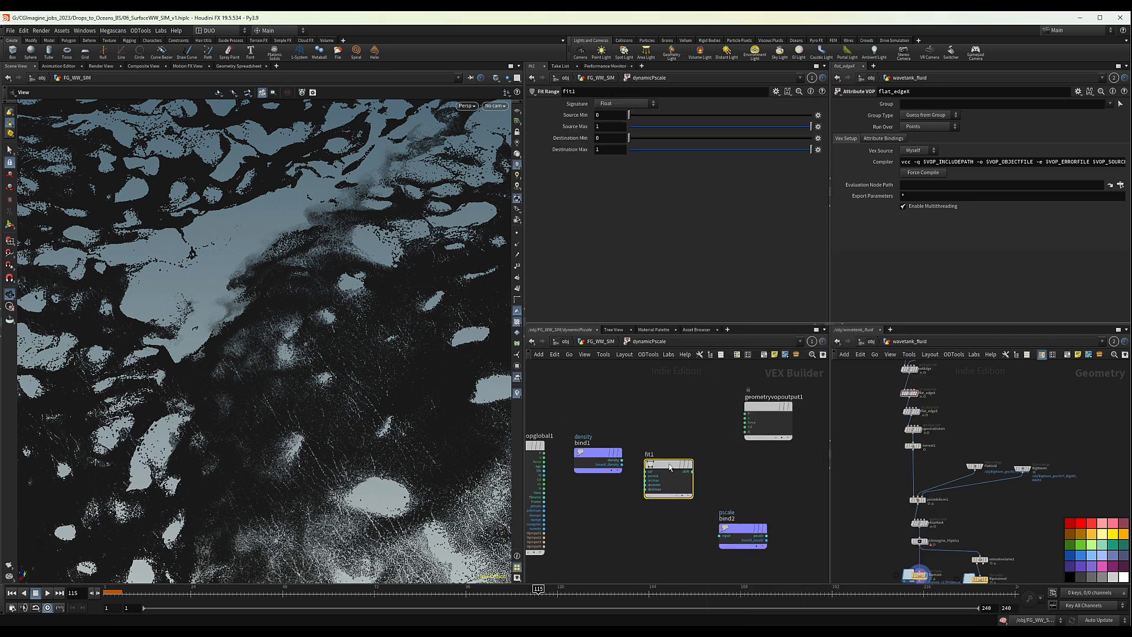
left_click(621, 460)
left_click(647, 471)
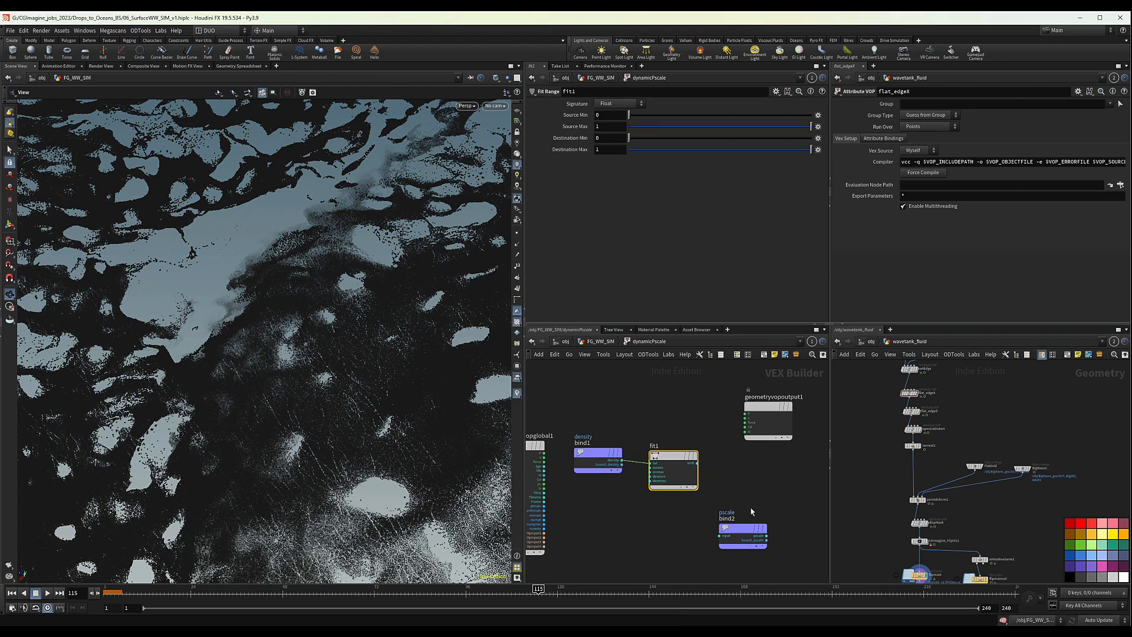
Step: Set the Fit Range node's destination minimum to 0.4
scroll(754, 503, "down", 2)
middle_click_drag(757, 498, 724, 484)
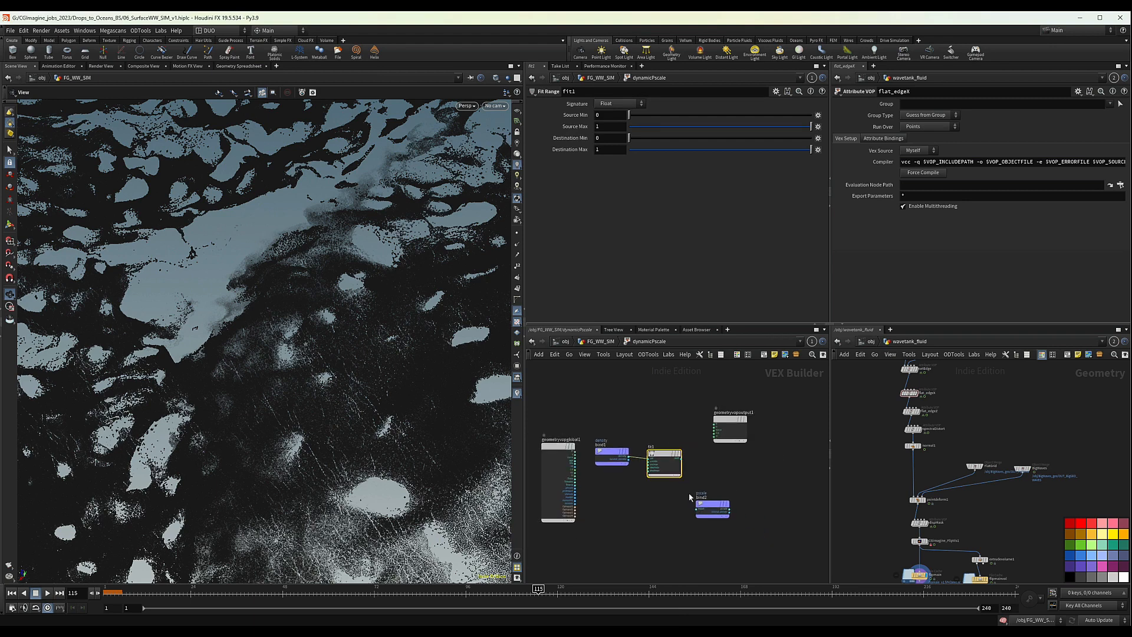
left_click(613, 141)
type("0.4")
key("Return")
left_click(603, 137)
middle_click_drag(652, 452, 592, 444)
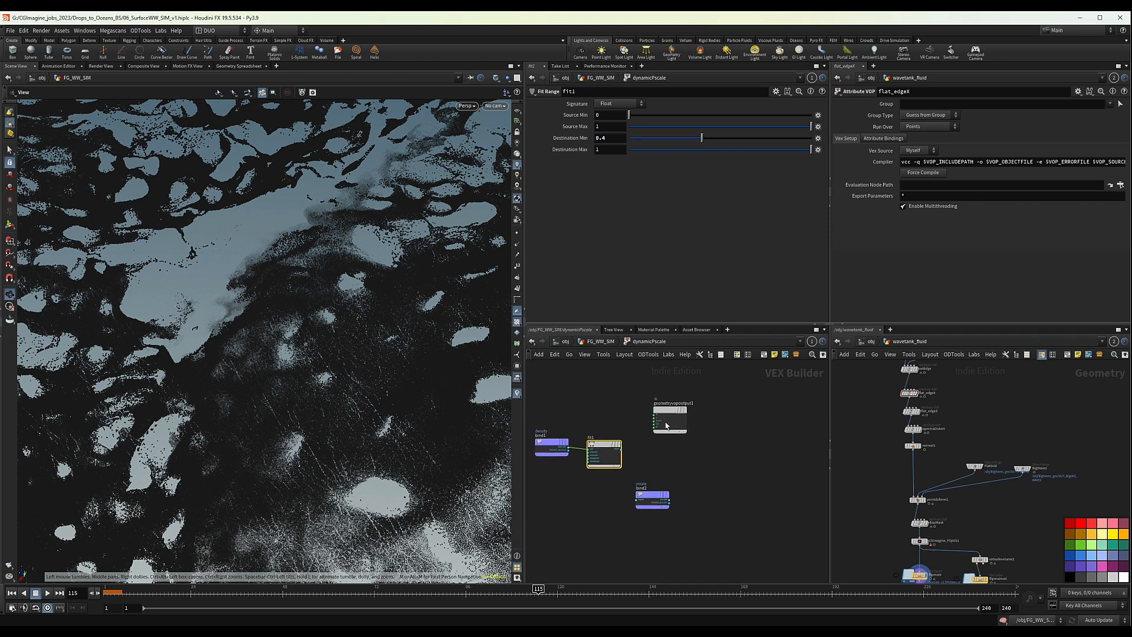
Step: Duplicate the pscale bind as an input node and place a Multiply node between the two pscale binds
left_click_drag(673, 412, 700, 408)
left_click_drag(653, 494, 558, 494)
left_click(611, 508)
key("Tab")
type("mult")
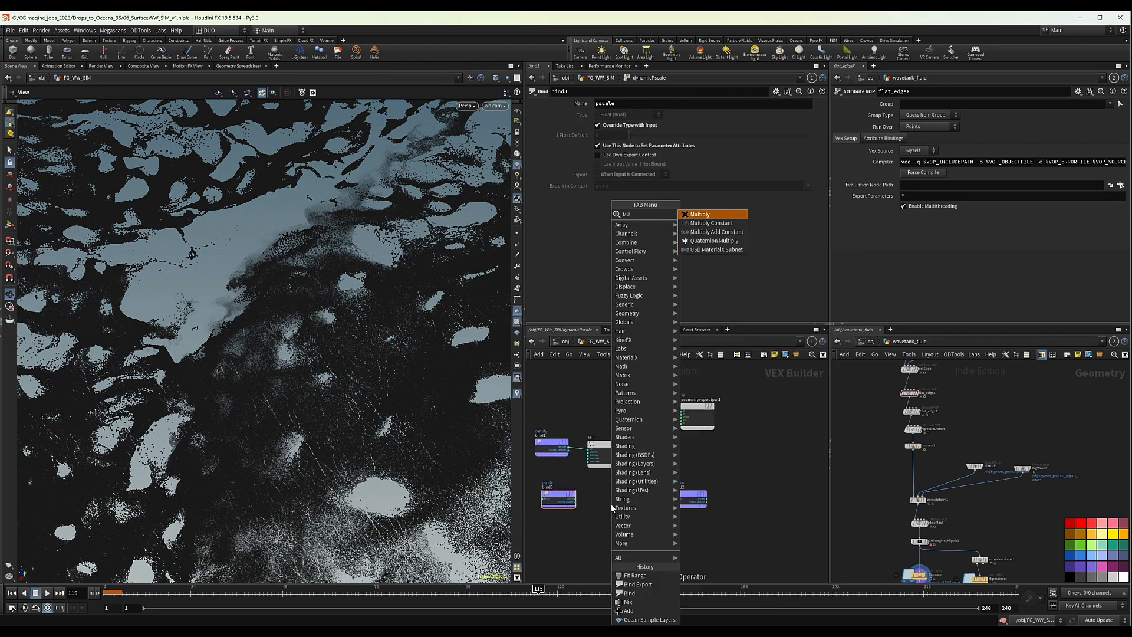
key("Return")
left_click(646, 492)
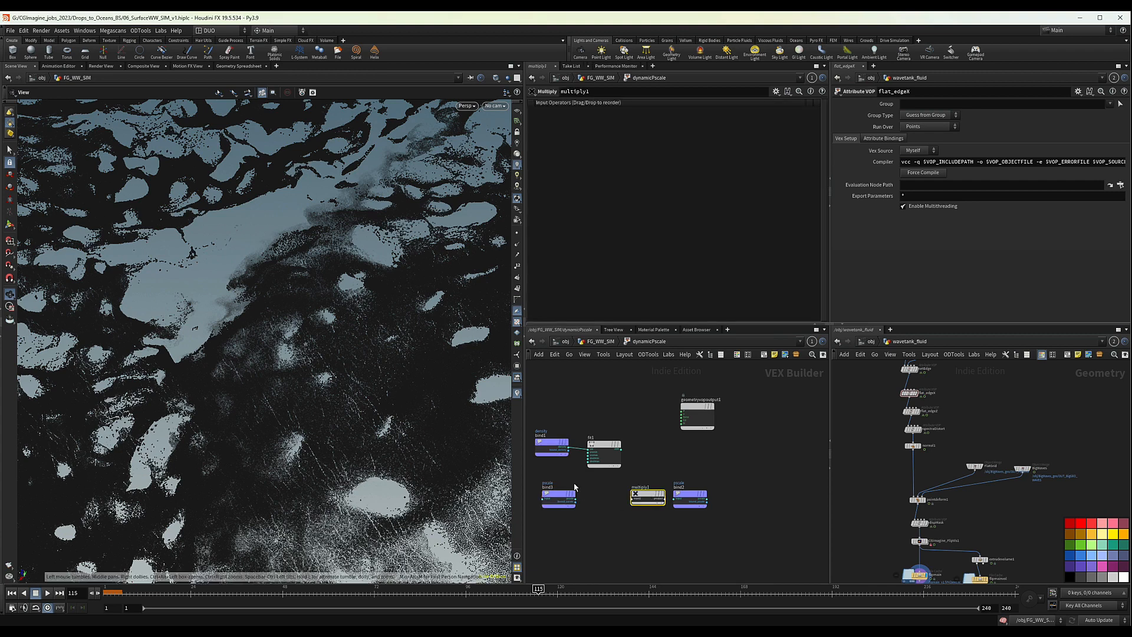
Step: Multiply the incoming pscale by the Fit Range output and wire the product into the pscale export
scroll(576, 502, "up", 2)
left_click_drag(575, 501, 658, 497)
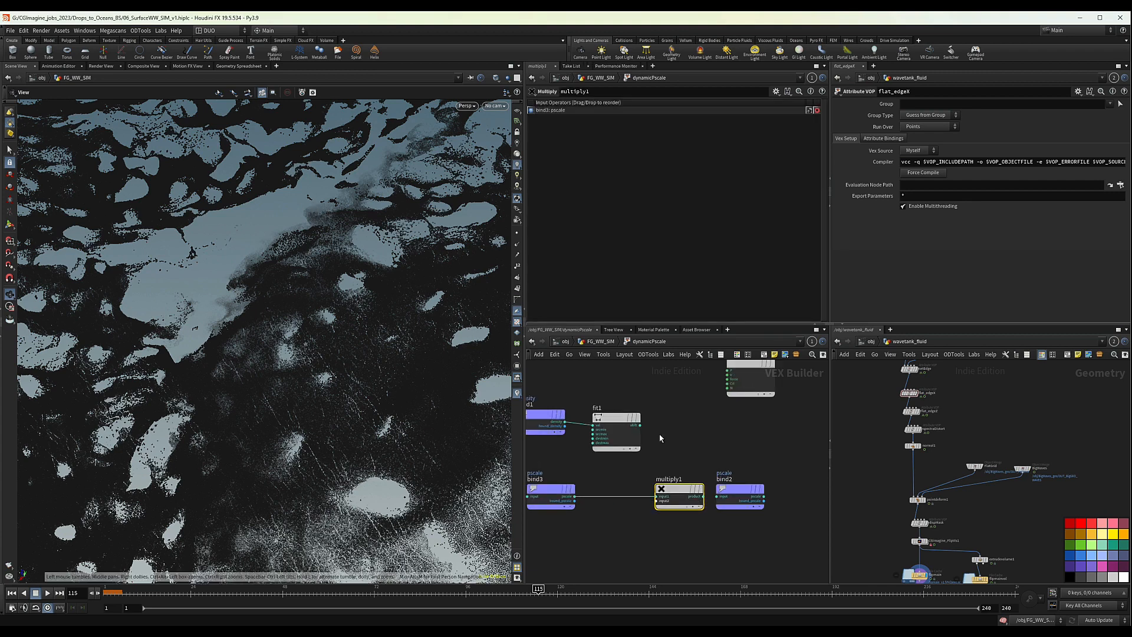
left_click_drag(733, 489, 765, 488)
left_click_drag(676, 489, 662, 489)
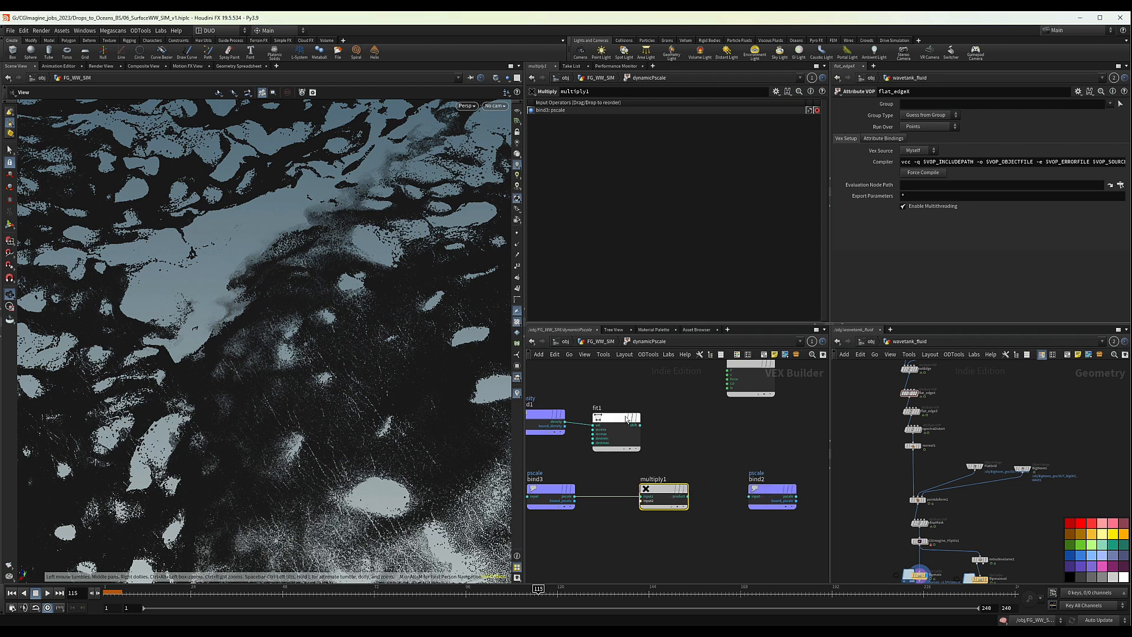
left_click_drag(639, 425, 751, 496)
scroll(758, 453, "down", 4)
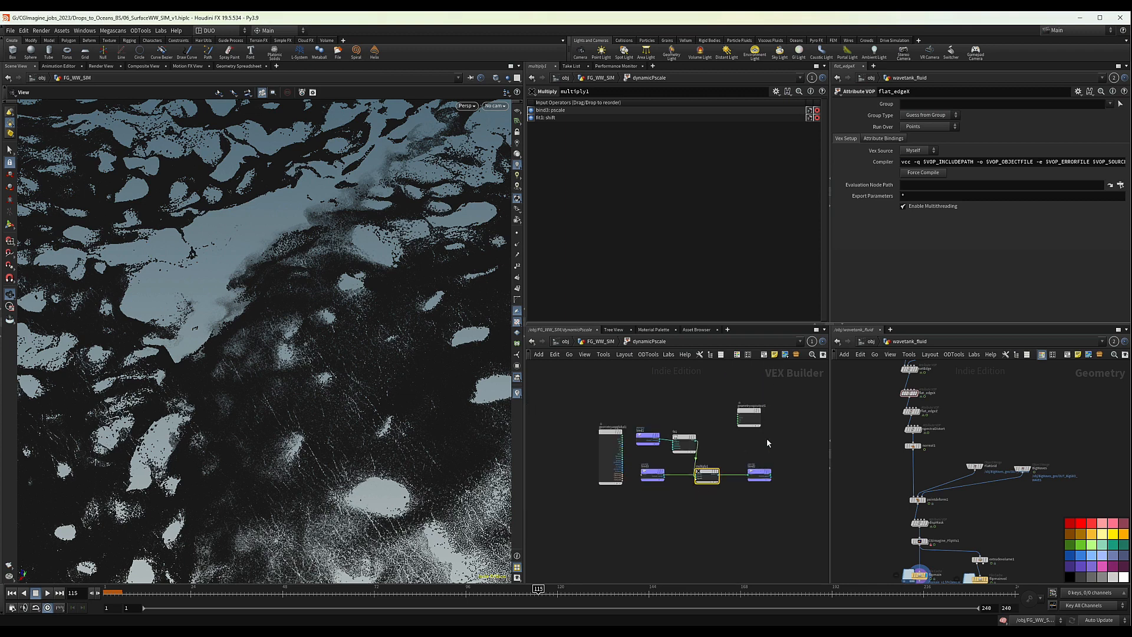
Step: Preview the whitewater particles as discs in the viewport, and change the particle display to Pixels
right_click(517, 200)
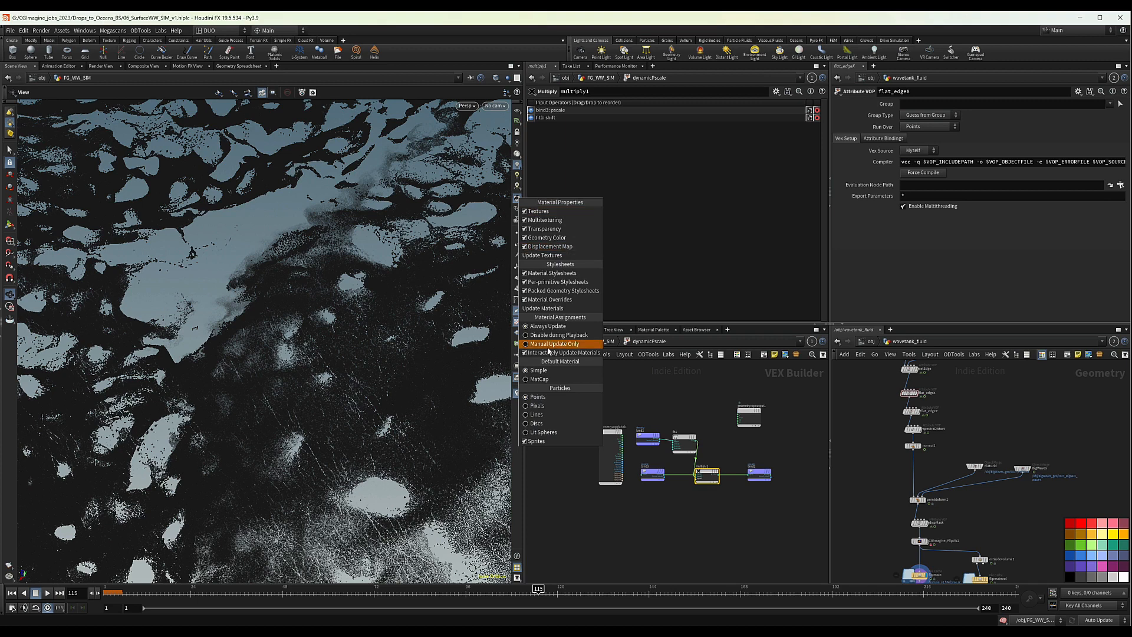
left_click(549, 423)
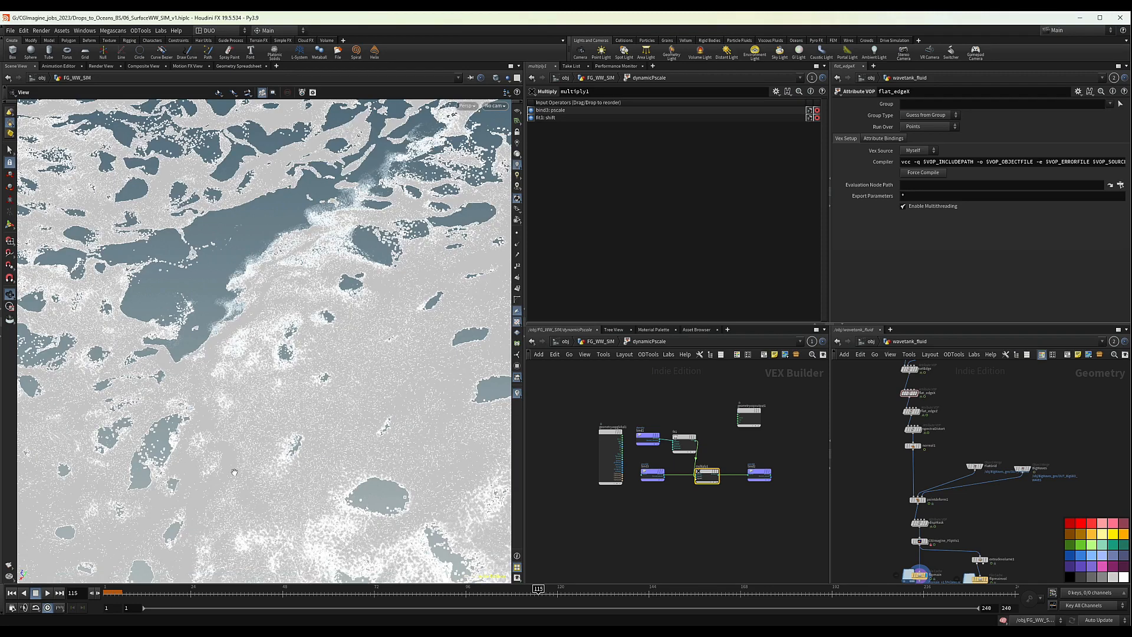
left_click(517, 199)
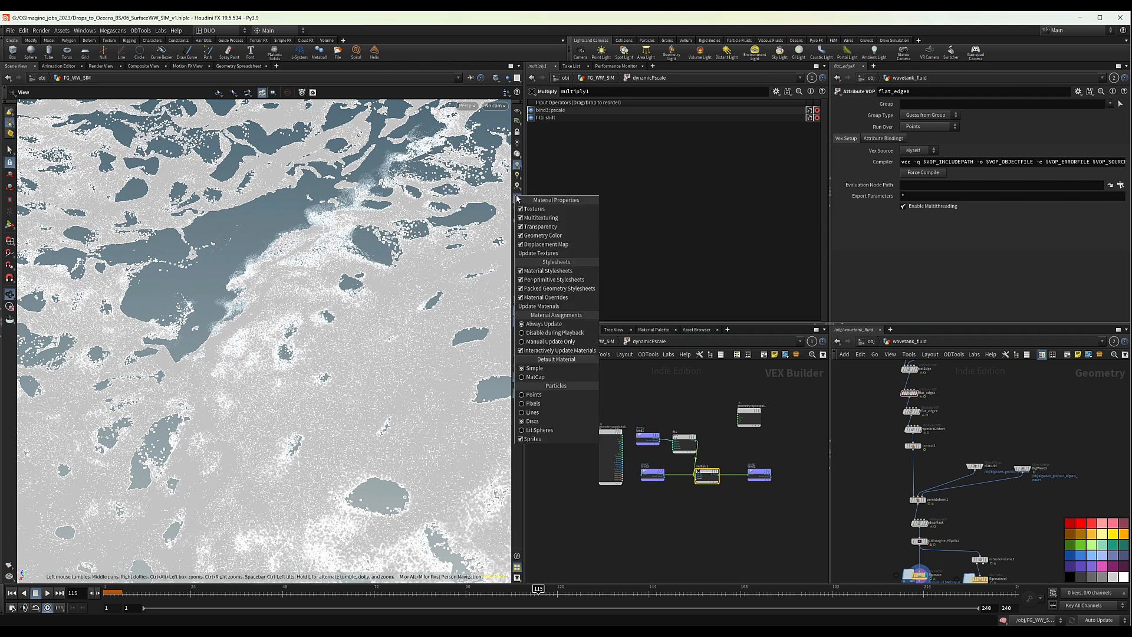
left_click(534, 404)
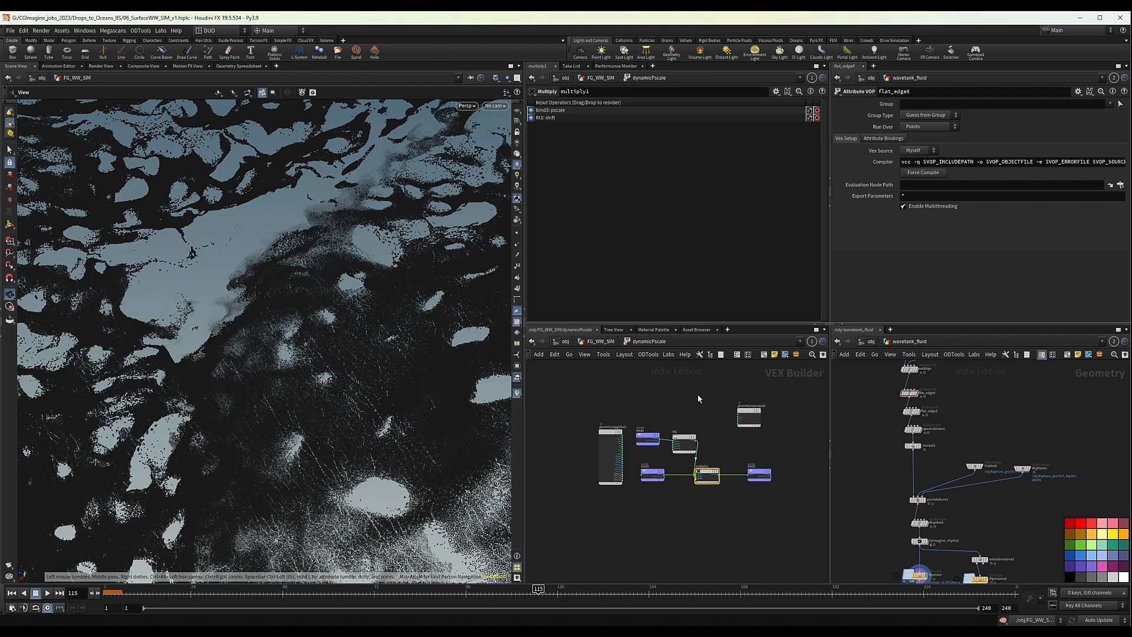
Step: Return to the FG_WW_SIM network, delete dynamicPscale and move attribadjustfloat1 up close beneath attribwrangle1
left_click(597, 341)
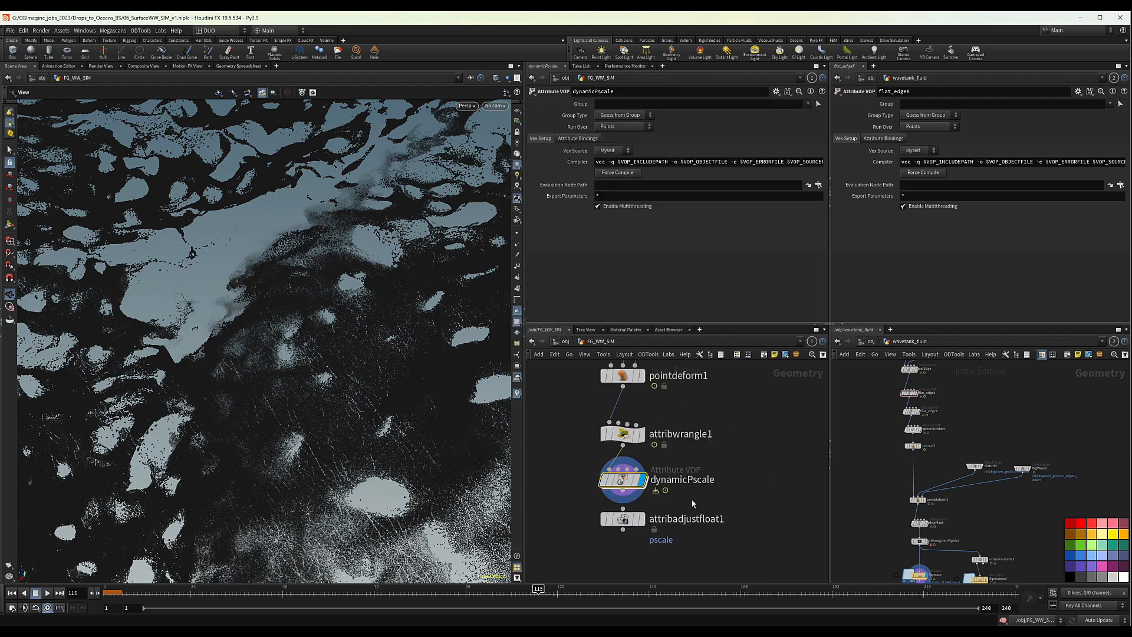
left_click(622, 434)
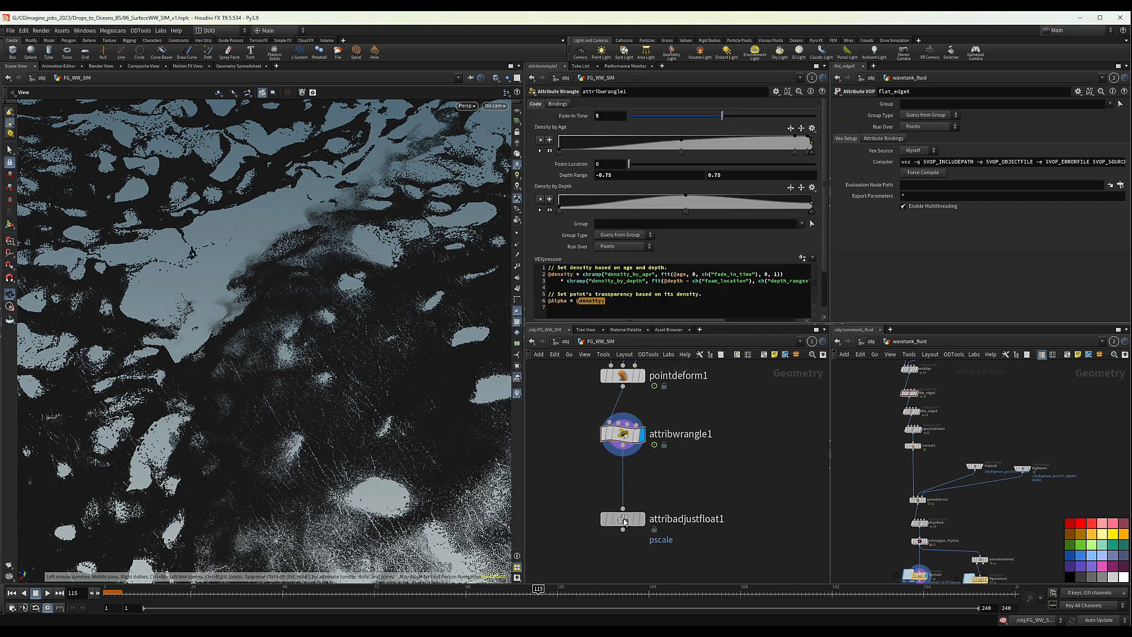
left_click_drag(624, 519, 625, 487)
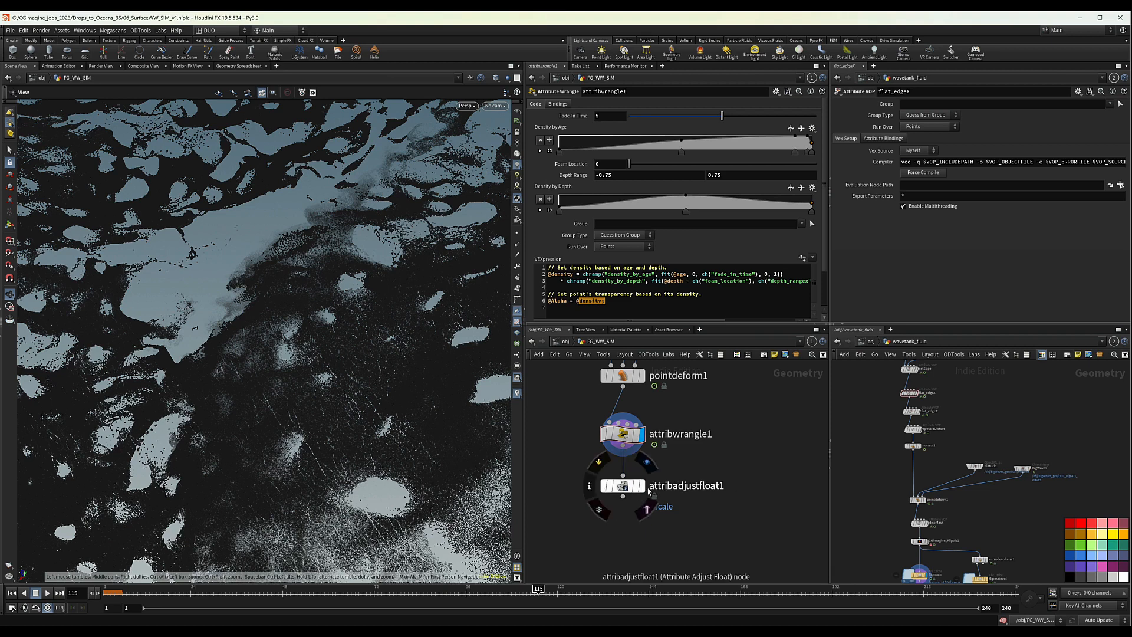
Step: Display attribadjustfloat1 and make it multiply pscale by a constant value of 0.25
left_click(624, 486)
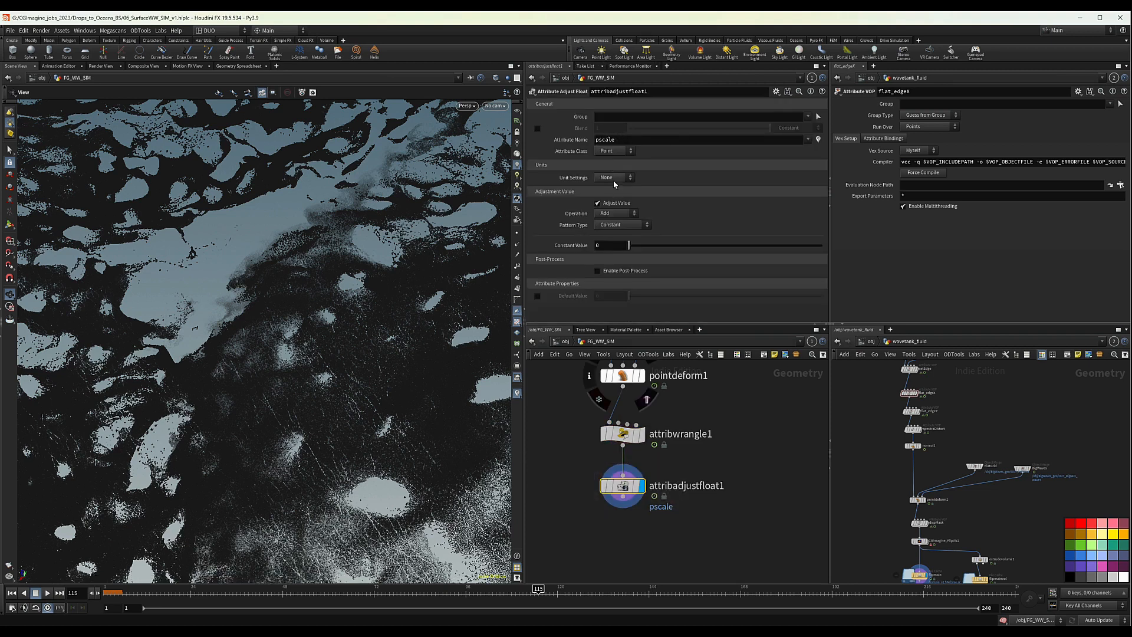
left_click(613, 213)
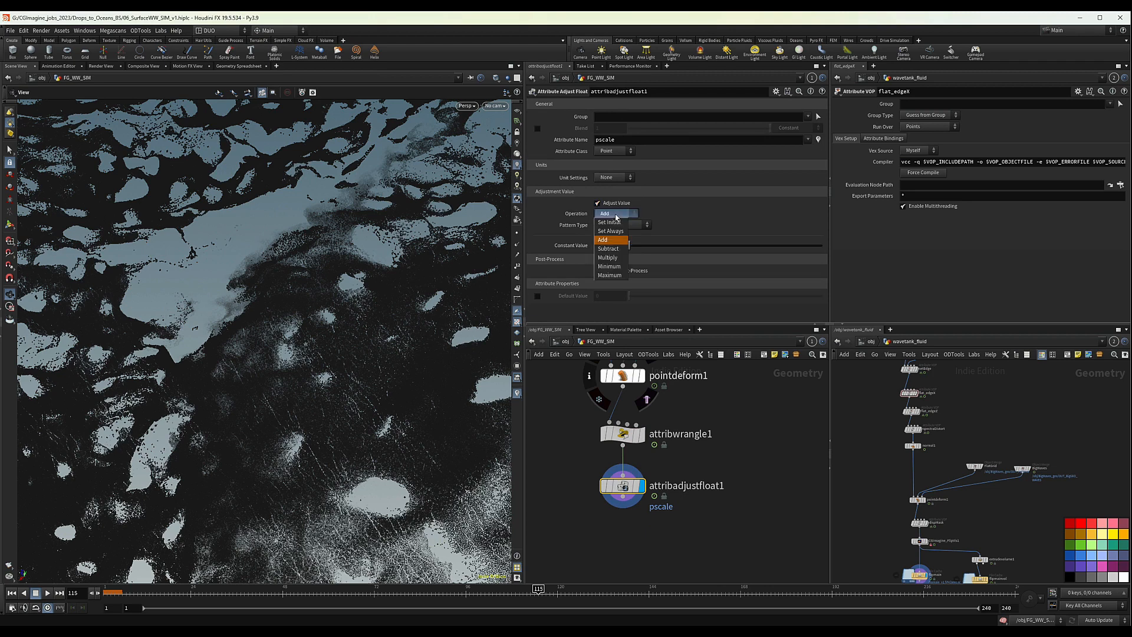
left_click(618, 258)
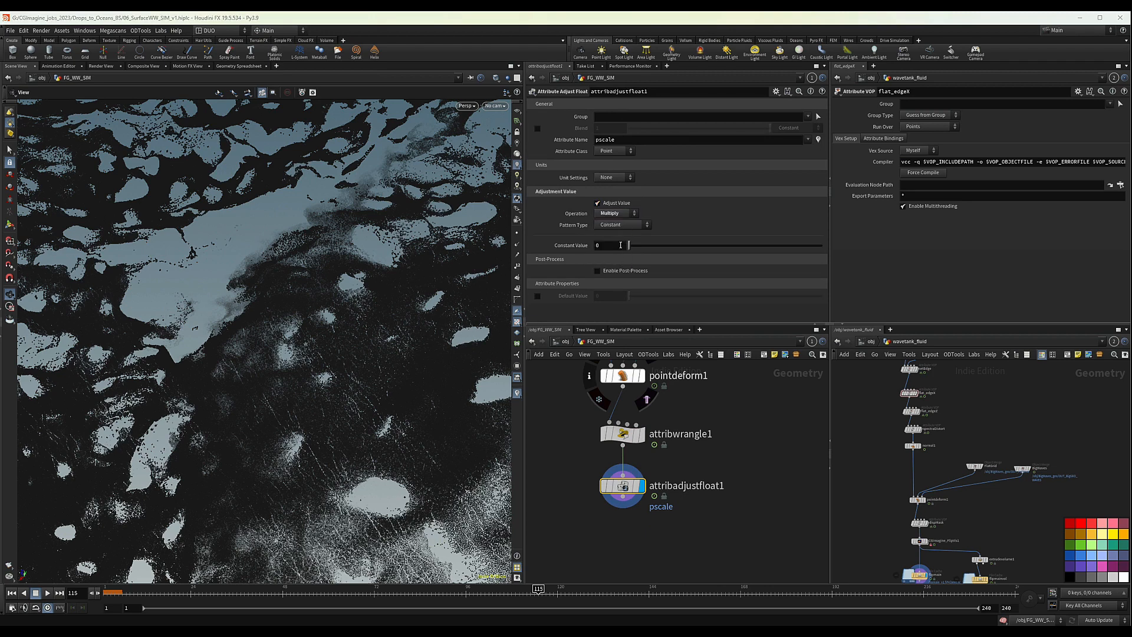
left_click(611, 245)
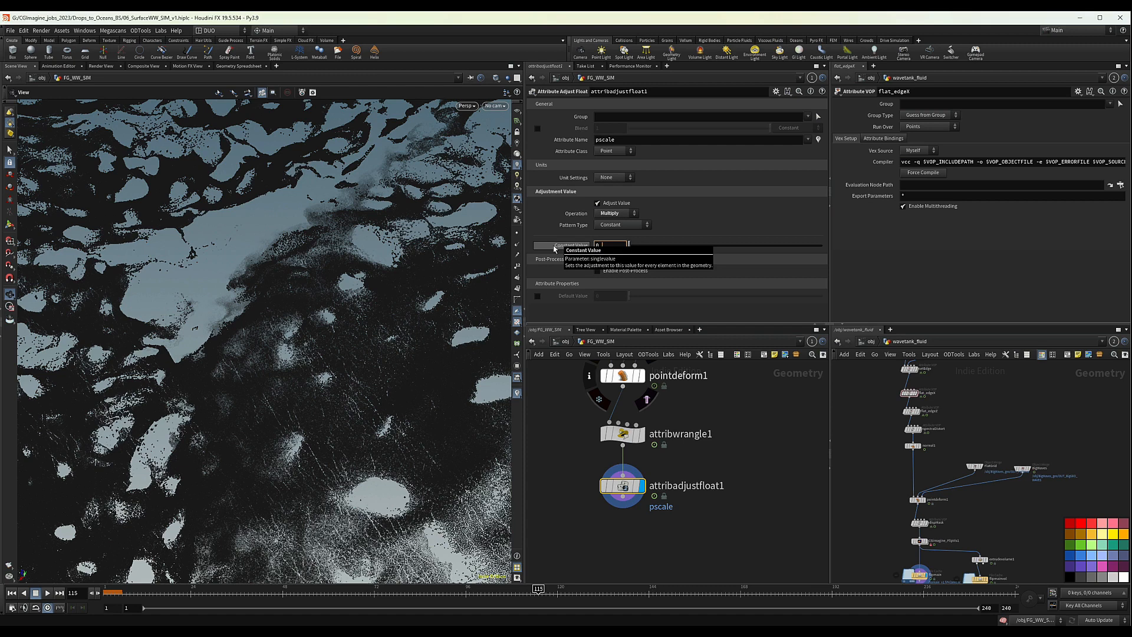
type(".25")
key("Return")
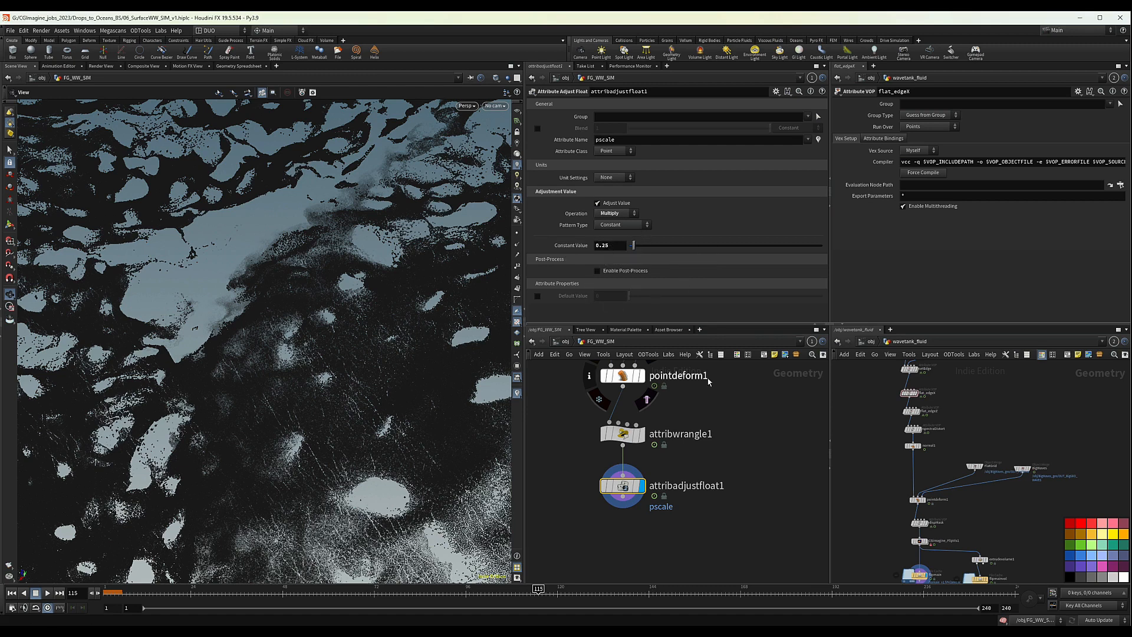
Step: Add a Null node wired after attribadjustfloat1
scroll(640, 495, "down", 3)
scroll(642, 501, "down", 2)
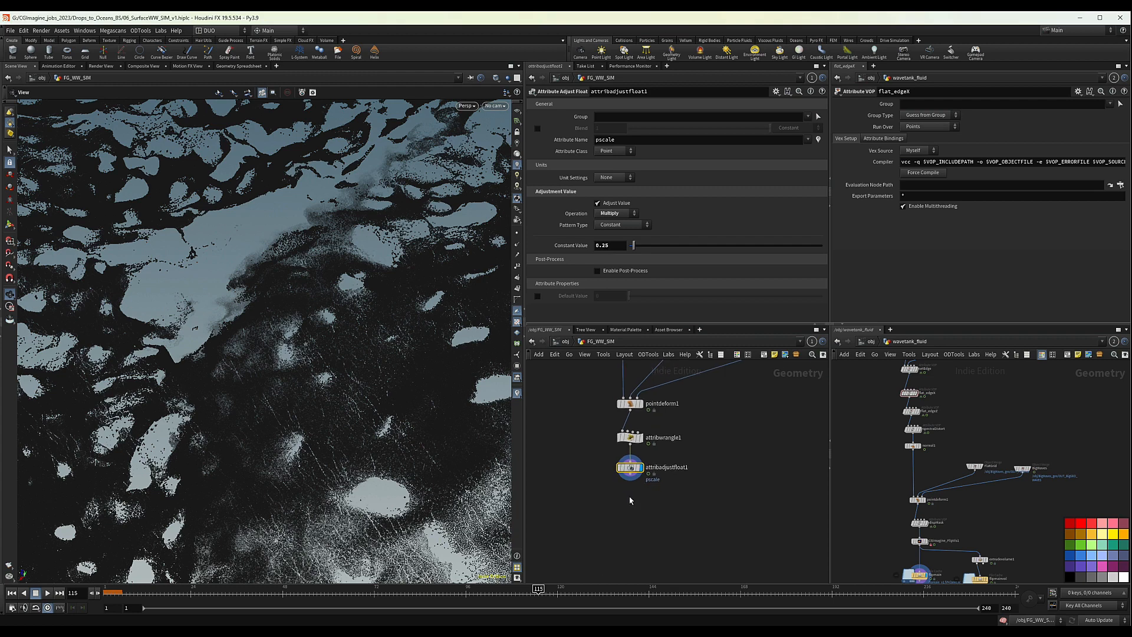
key("Tab")
type("nu")
key("Return")
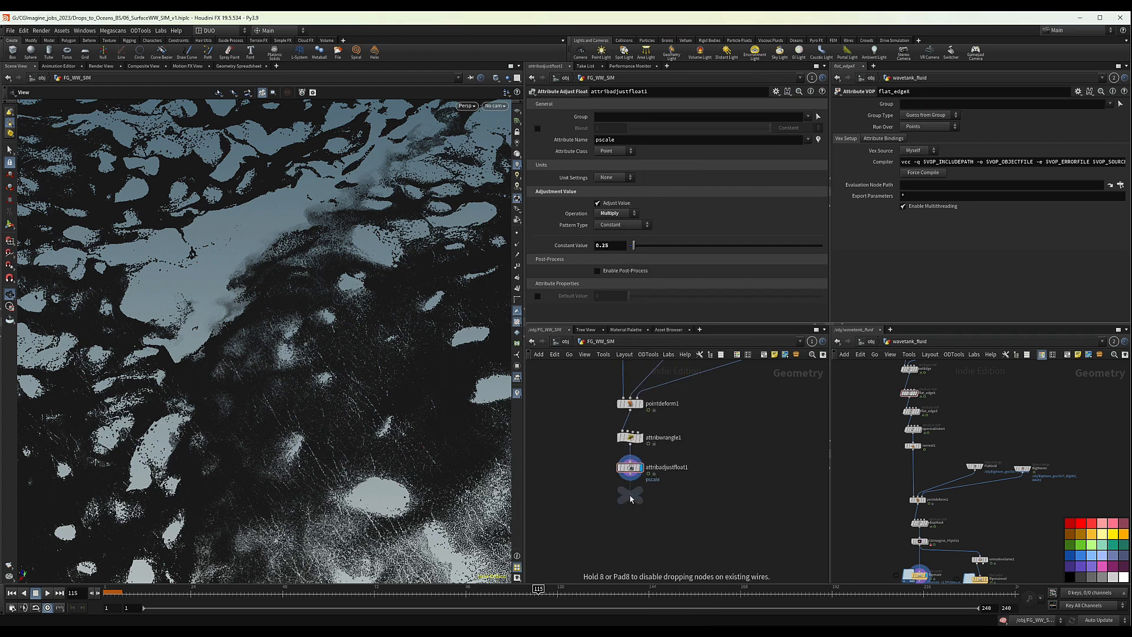
left_click(630, 507)
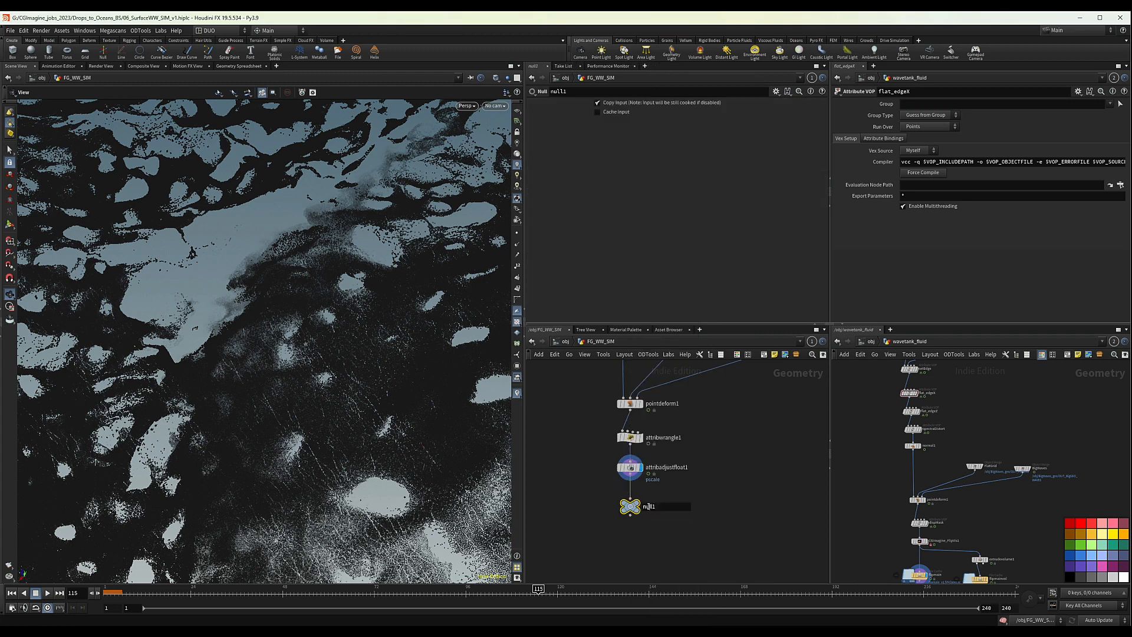
Step: Rename the new Null node as OUT_MAIN_WW_PTS
double_click(648, 506)
type("o")
key("BackSpace")
key("BackSpace")
key("Caps_Lock")
type("OUT")
type("_MAIN_WW_PTS")
key("Return")
Step: Move OUT_MAIN_WW_PTS out to the left of attribadjustfloat1 to free the space beneath it
scroll(652, 513, "down", 3)
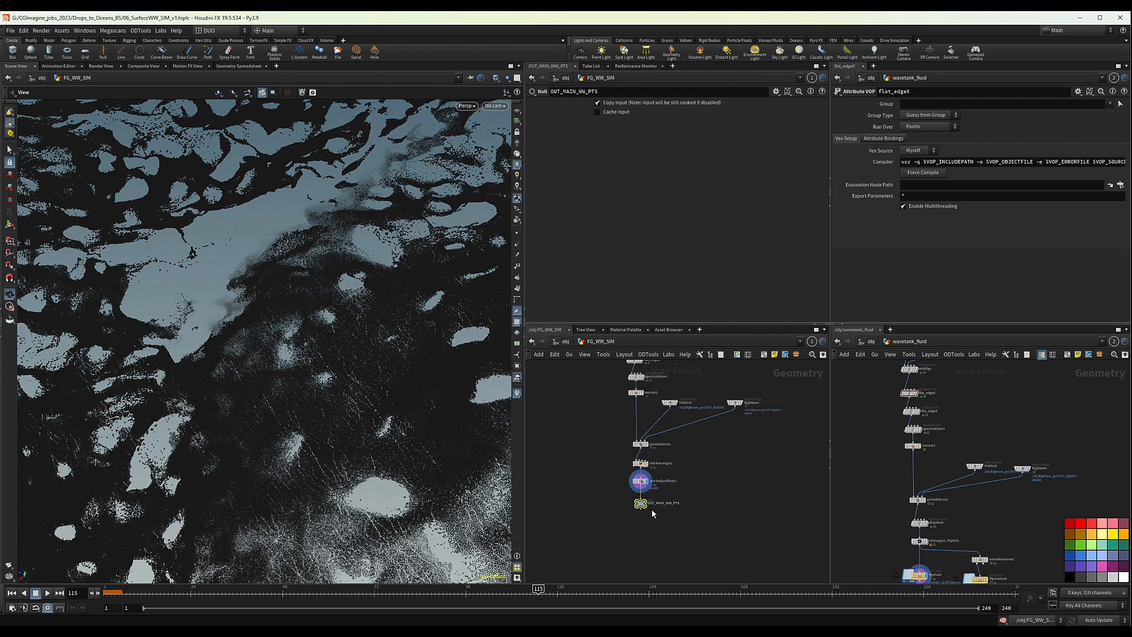
middle_click_drag(652, 512, 736, 538)
scroll(732, 535, "up", 4)
left_click_drag(727, 510, 626, 508)
scroll(751, 516, "down", 3)
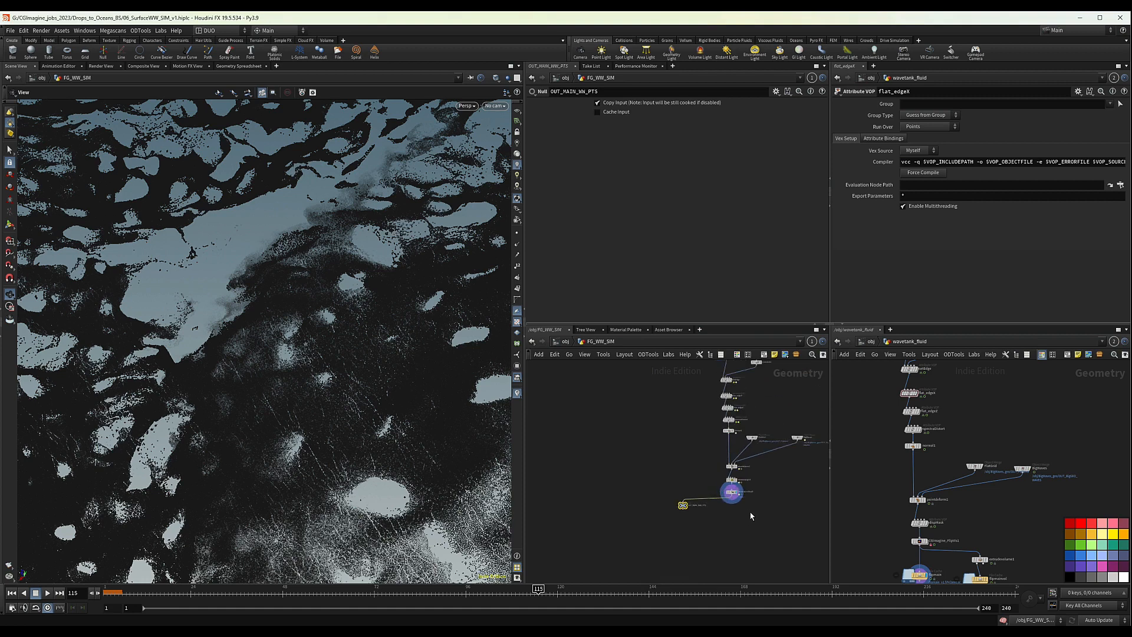
middle_click_drag(750, 516, 666, 512)
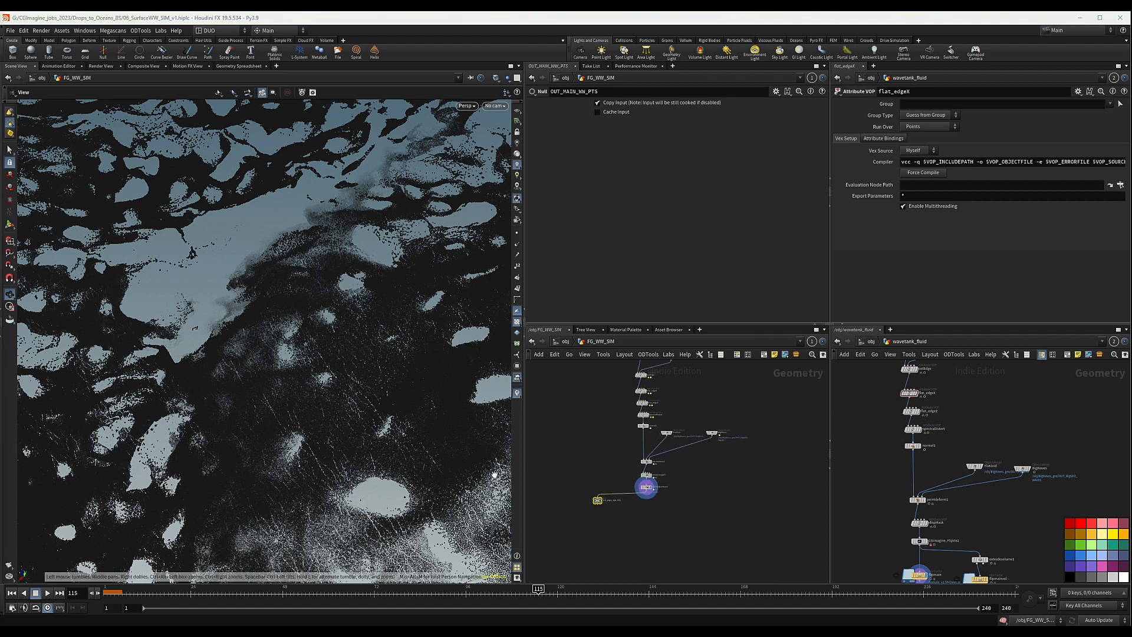
scroll(649, 504, "up", 3)
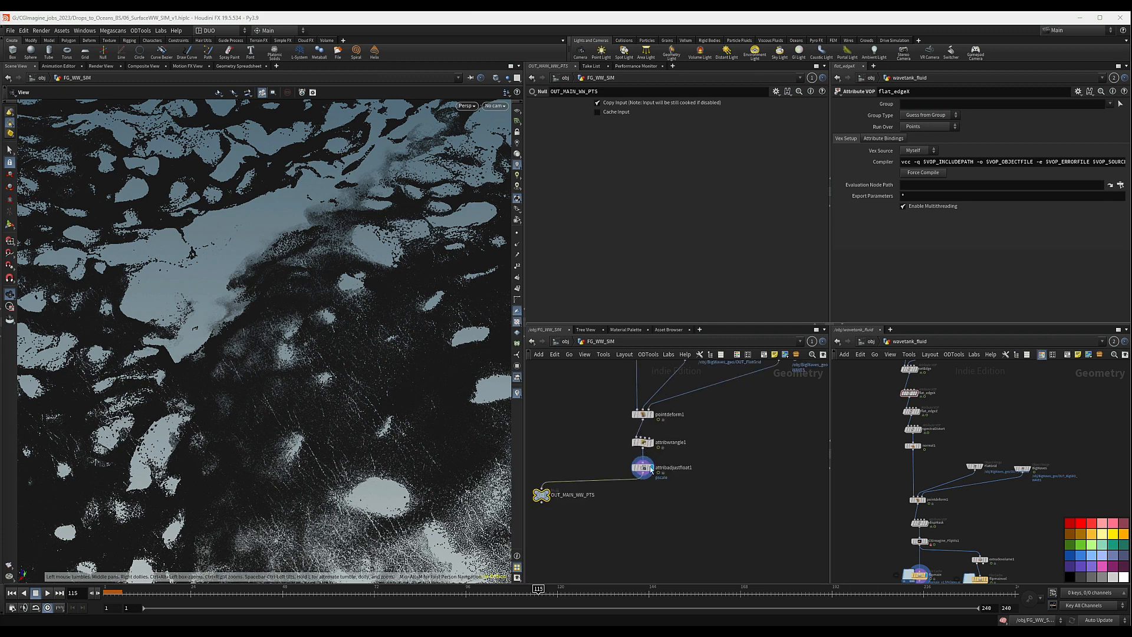
Step: Place a Volume Rasterize Attributes node in the network just beneath attribadjustfloat1
middle_click_drag(655, 486, 682, 500)
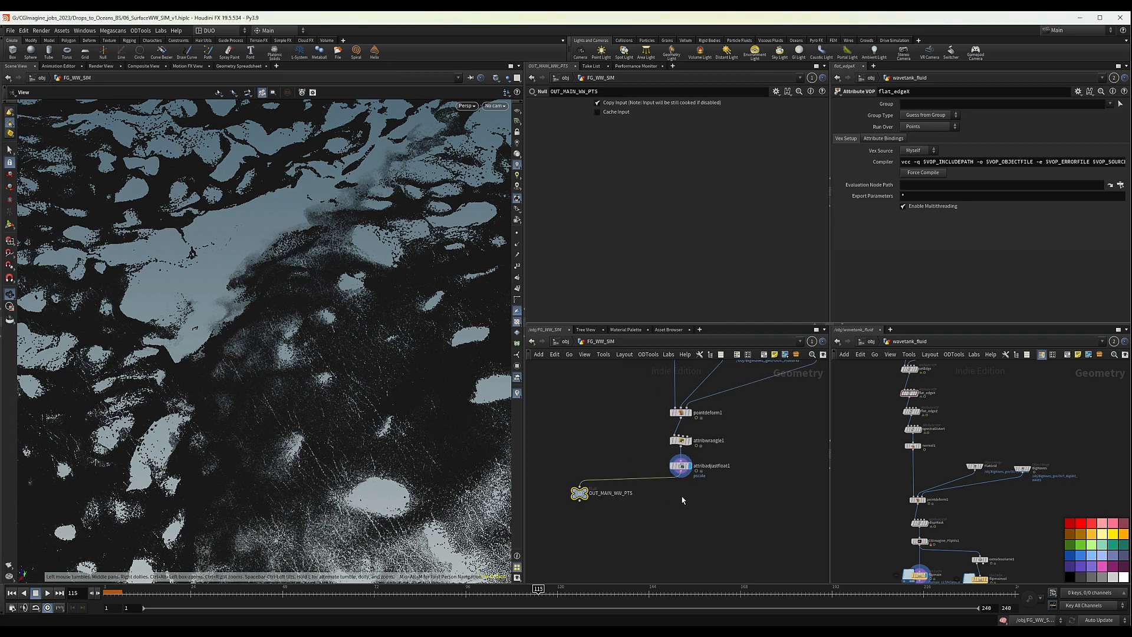
scroll(685, 494, "down", 2)
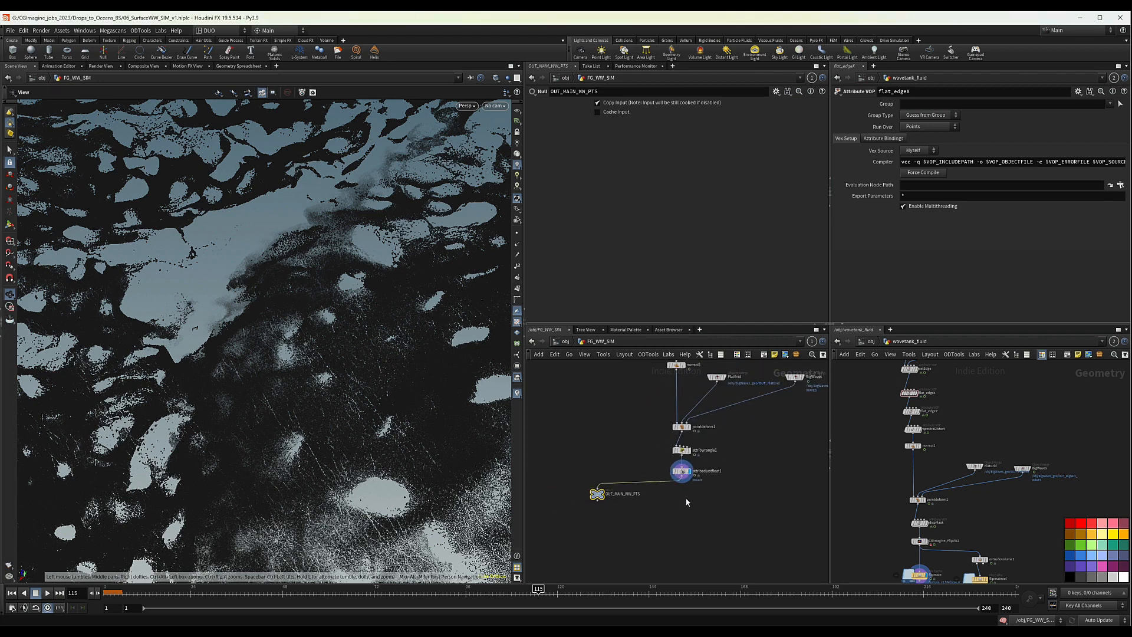
key("Tab")
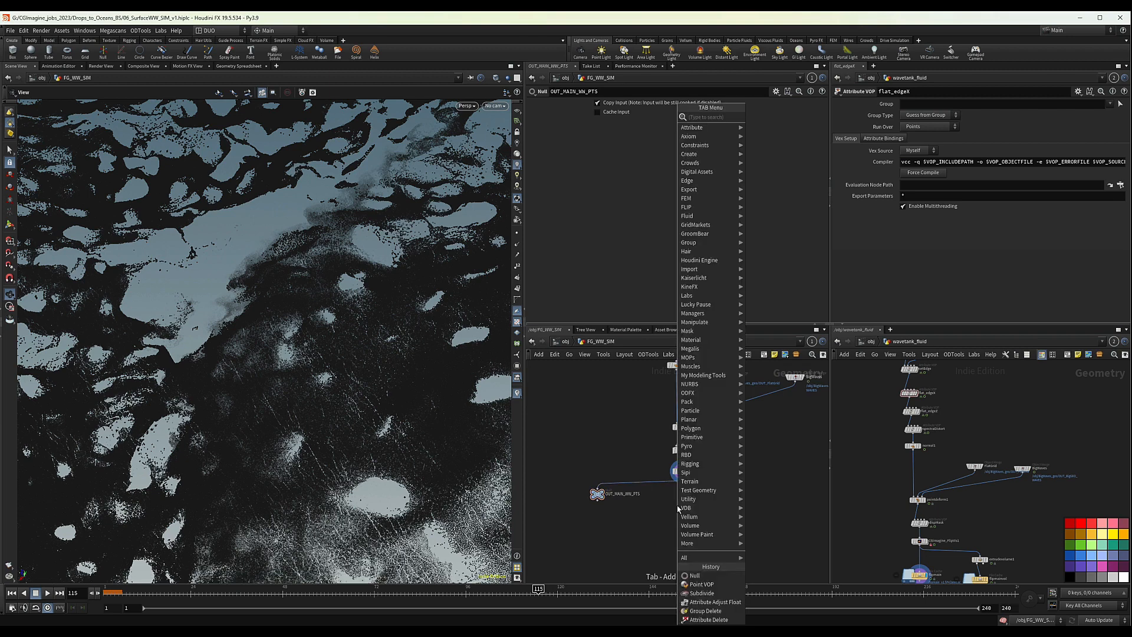
type("d")
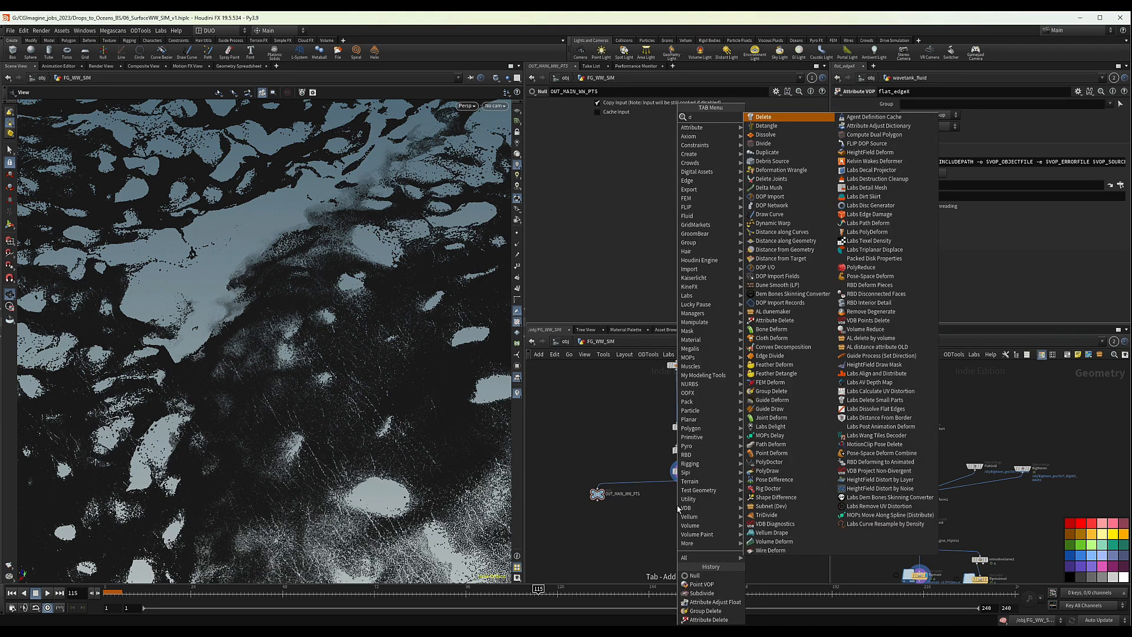
key("BackSpace")
type("rea")
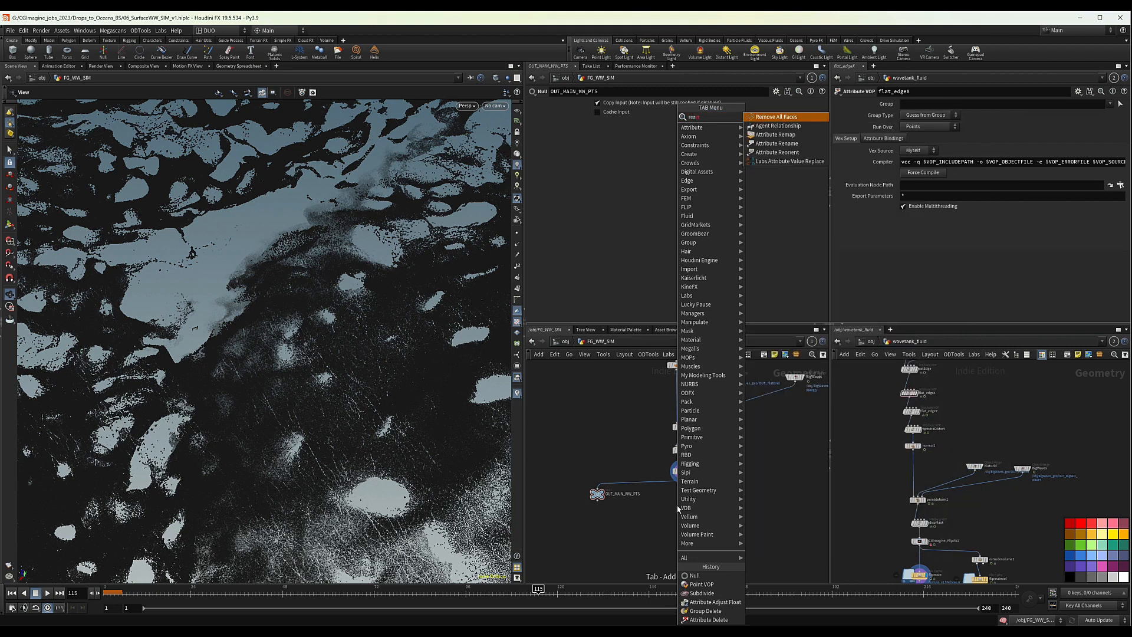
key("BackSpace")
key("BackSpace")
key("BackSpace")
type("v")
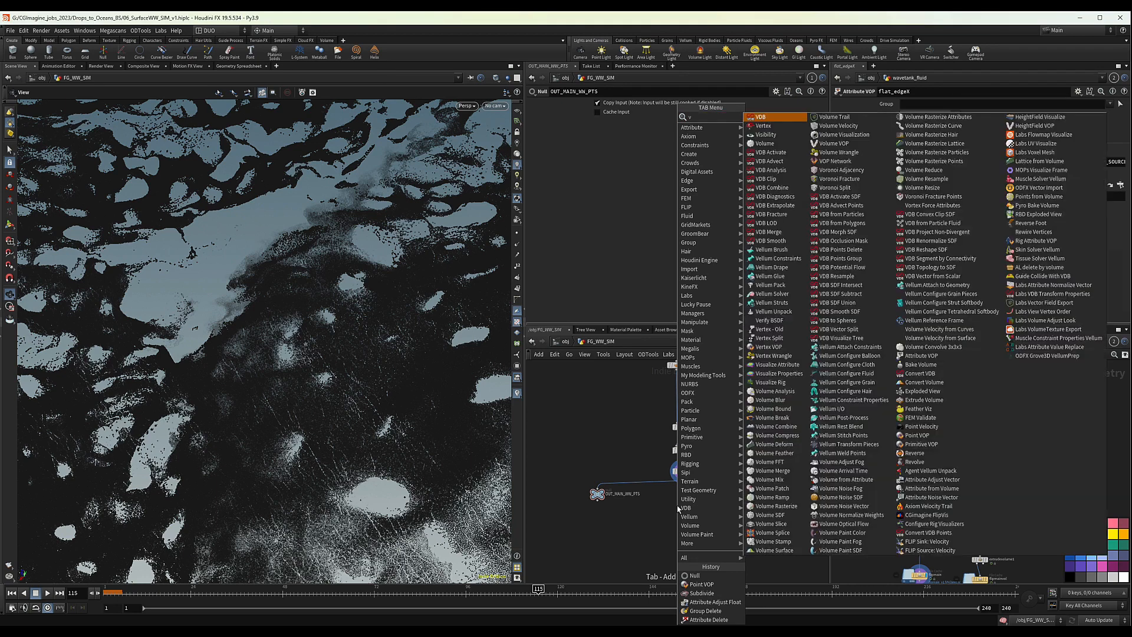
type("olras")
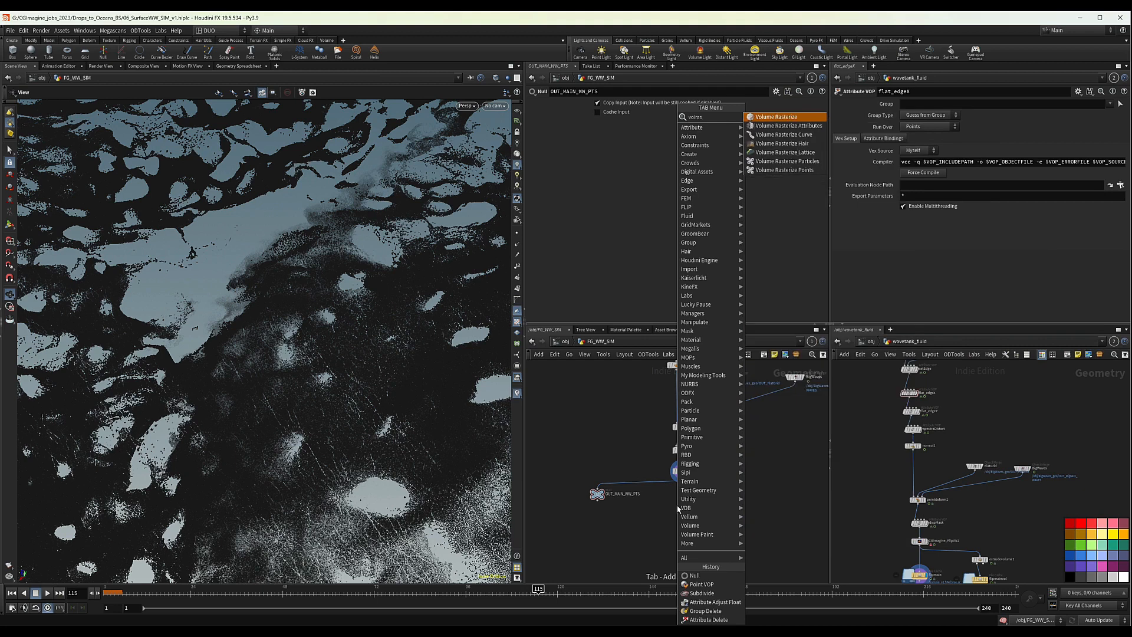
key("Down")
key("Return")
left_click(677, 504)
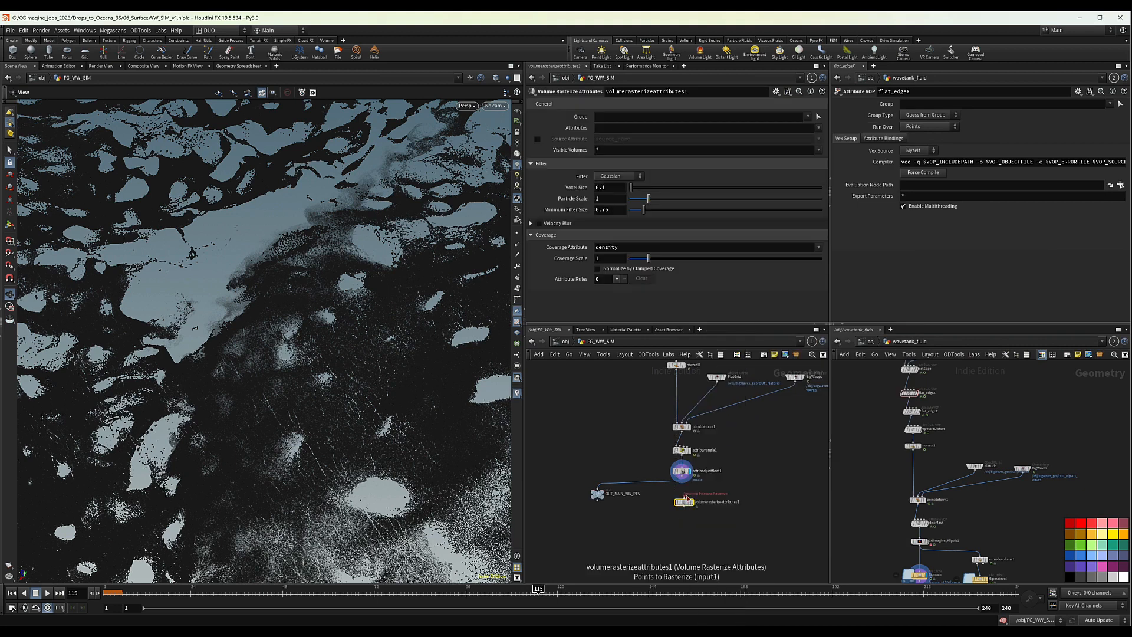
Step: Align the Volume Rasterize Attributes node under attribadjustfloat1, keep it wired to that node, and display its output
scroll(685, 496, "up", 4)
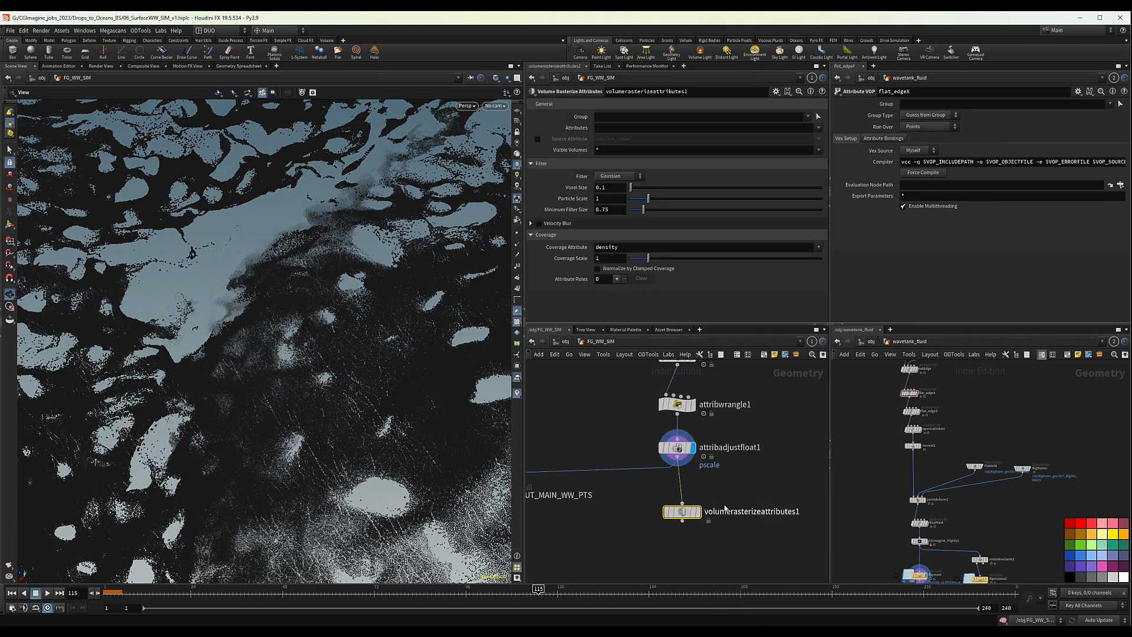
left_click_drag(683, 512, 626, 549)
left_click(692, 520)
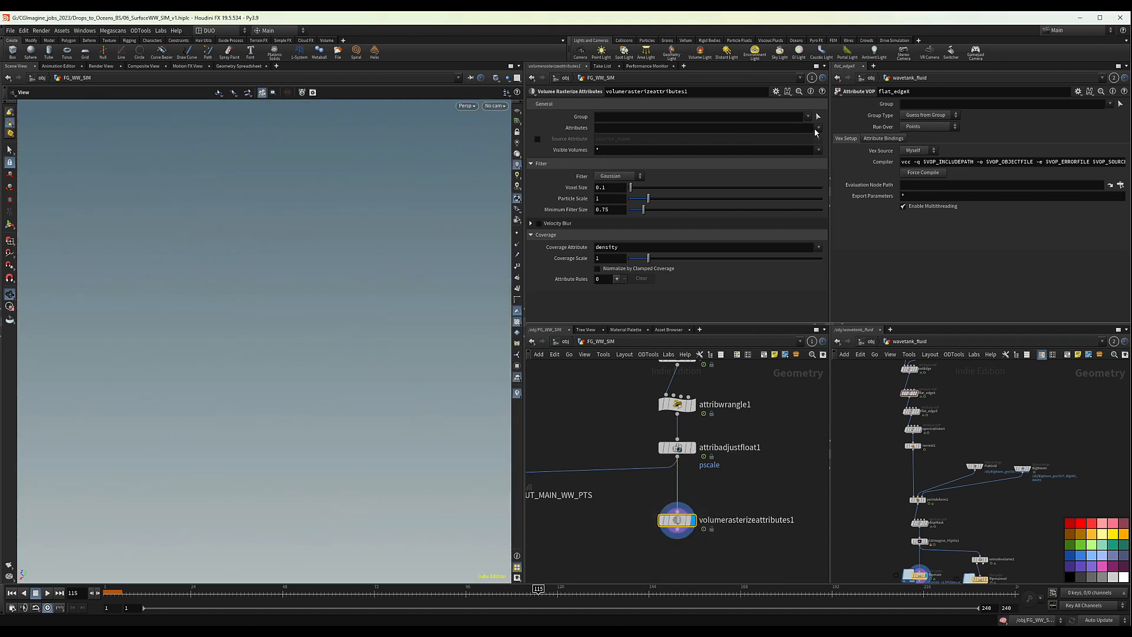
Step: Rasterize the density attribute with a voxel size of 0.008 and a particle scale of 1.2
left_click(818, 129)
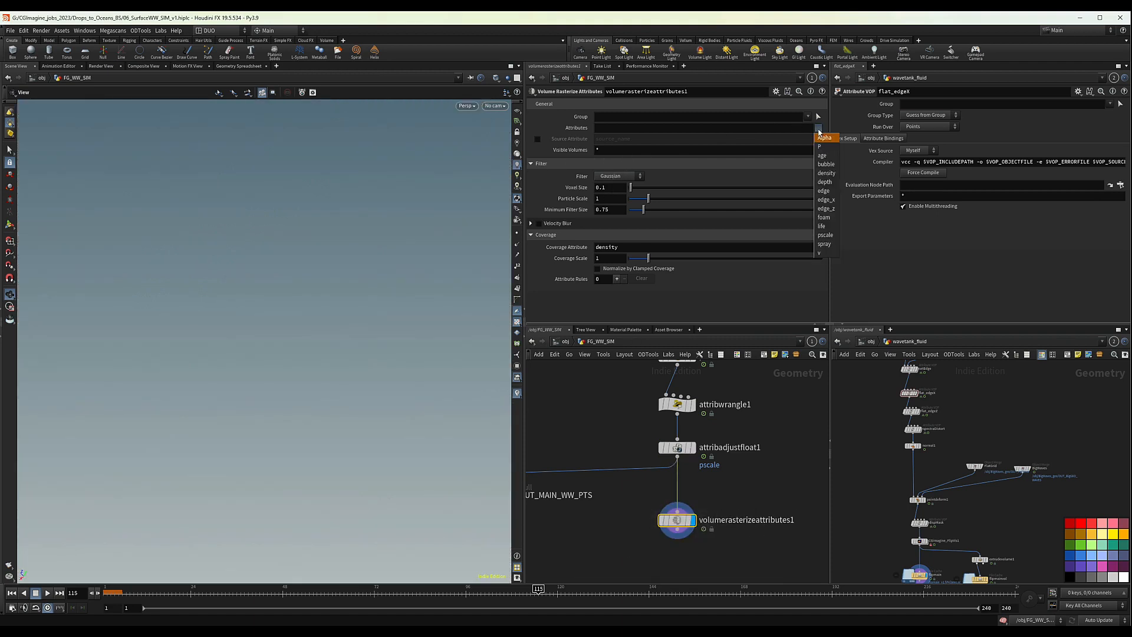
left_click(826, 172)
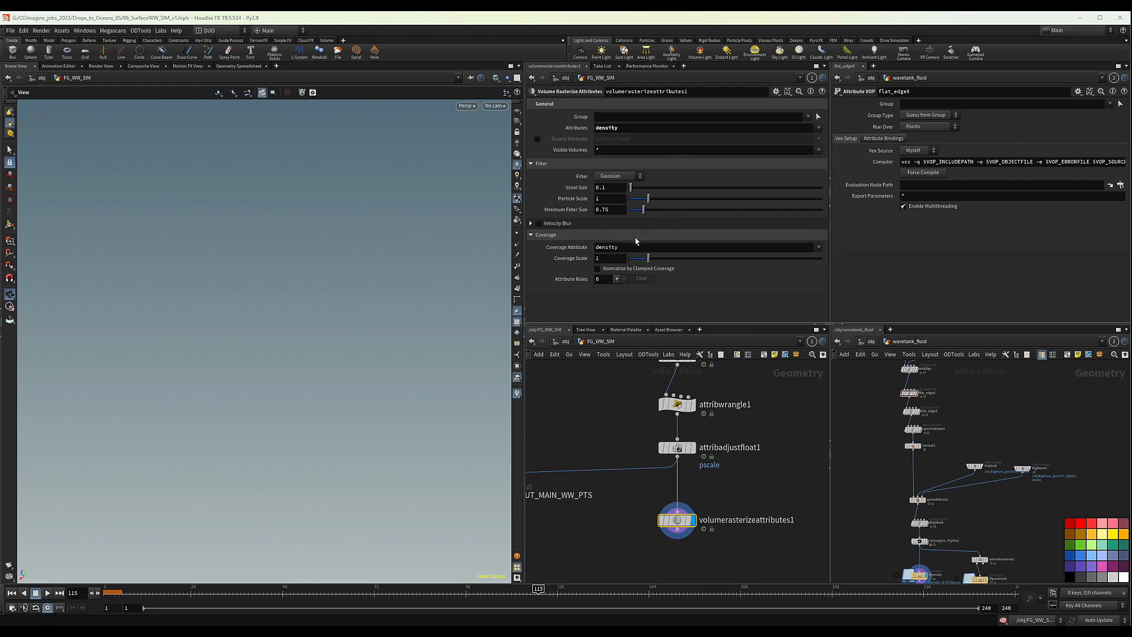
double_click(608, 187)
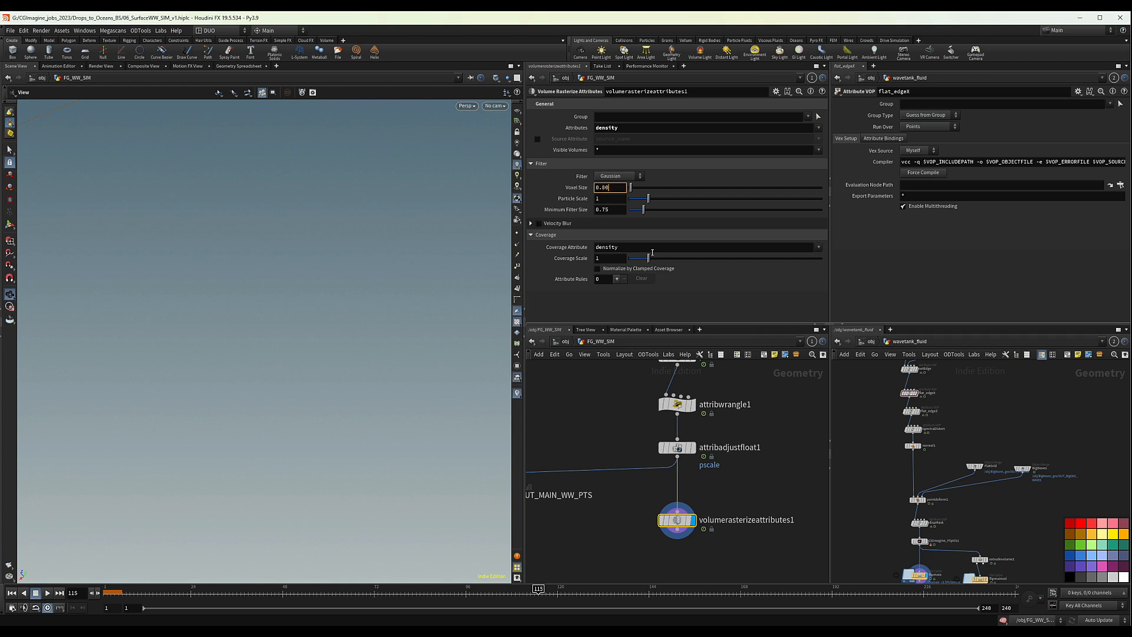
key("Return")
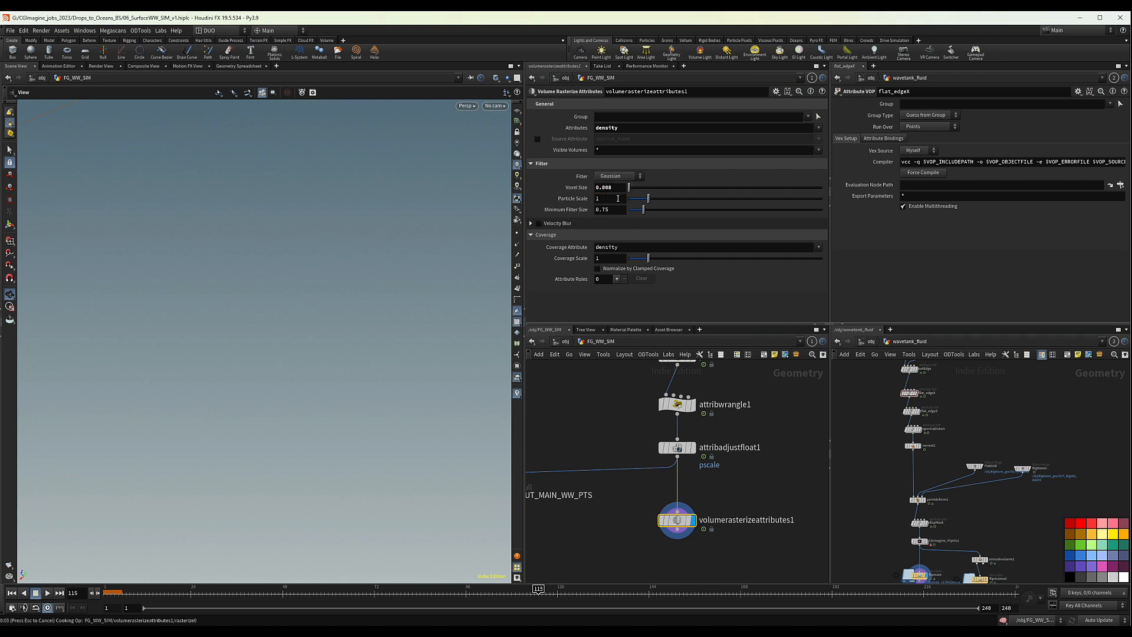
double_click(612, 198)
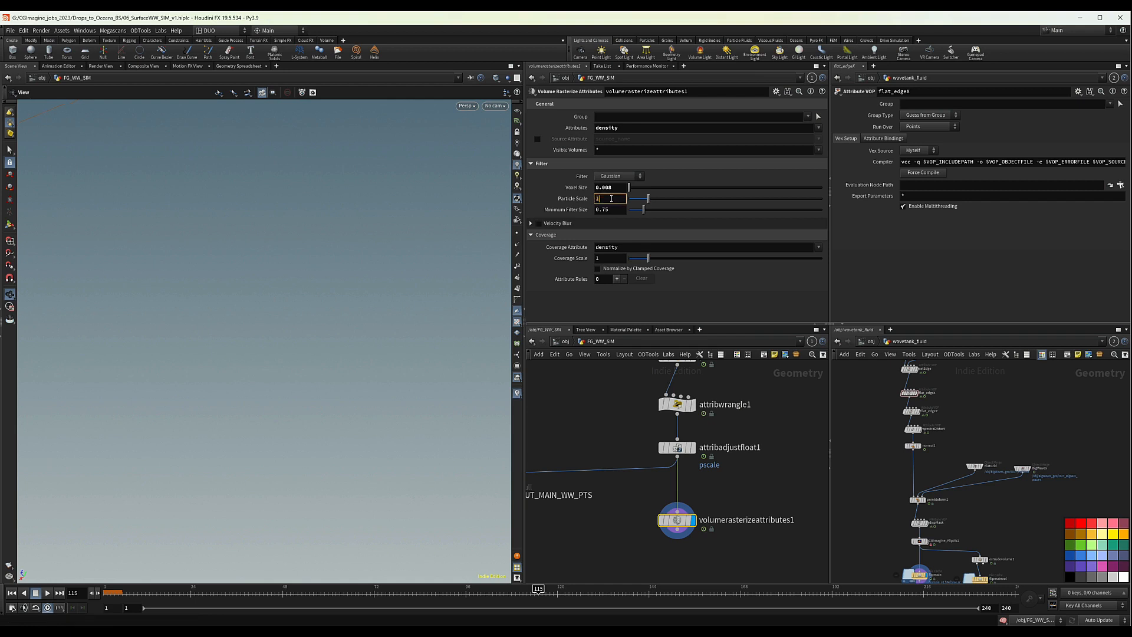
key("Return")
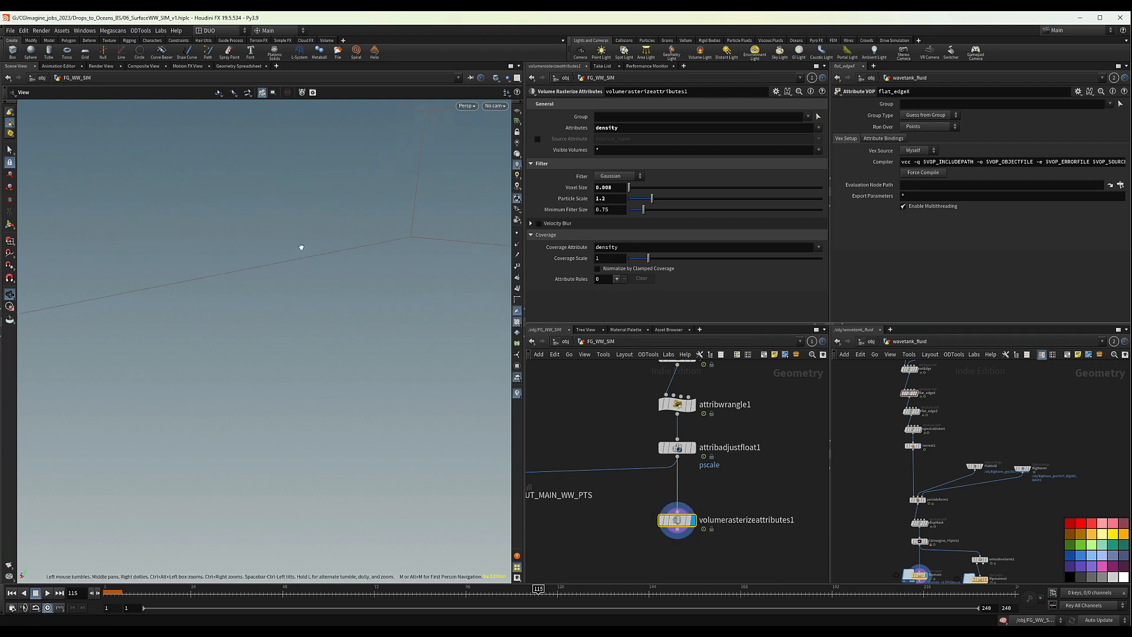
Step: Examine the rasterized whitewater density volume in the viewport from several angles
mouse_move(293, 263)
left_mouse_down()
mouse_move(298, 227)
mouse_move(236, 277)
mouse_move(93, 328)
mouse_move(295, 268)
mouse_move(279, 270)
left_mouse_up()
left_click_drag(292, 233, 320, 257)
left_click_drag(157, 265, 325, 343)
right_click_drag(325, 343, 324, 341)
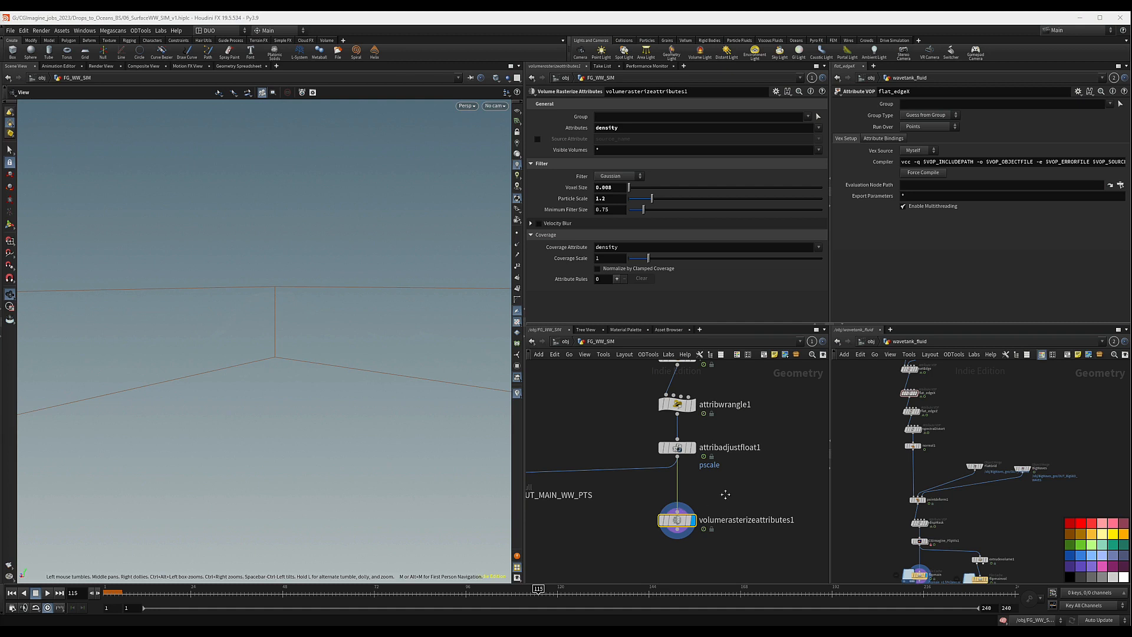
middle_click_drag(725, 495, 698, 424)
scroll(705, 467, "down", 1)
left_click_drag(658, 455, 659, 444)
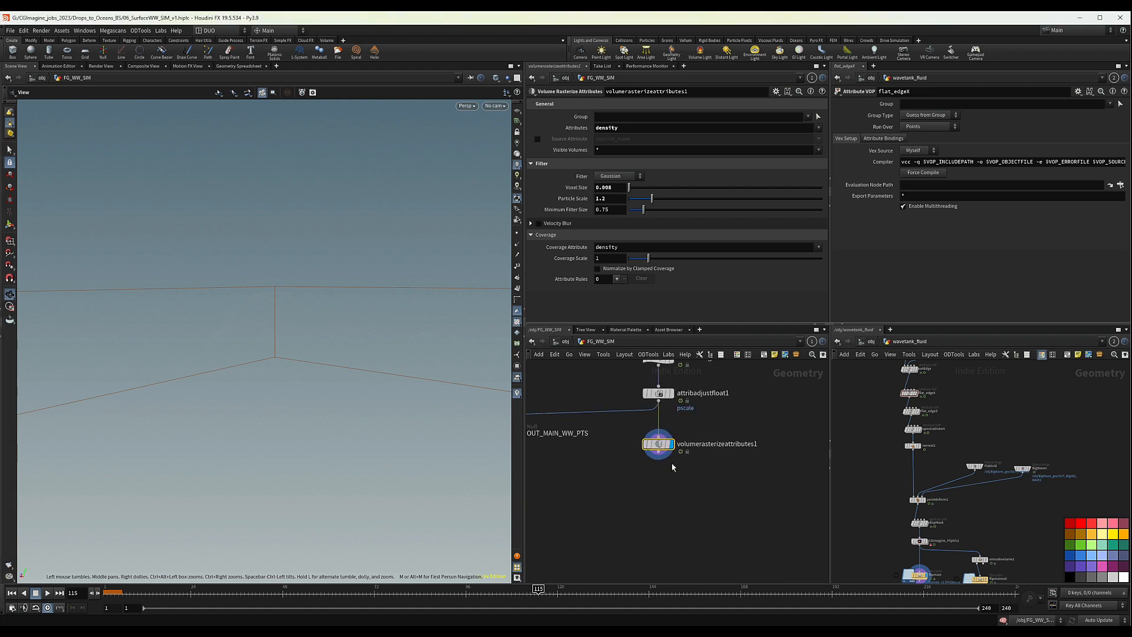
left_click_drag(290, 235, 329, 198)
left_click_drag(296, 283, 268, 271)
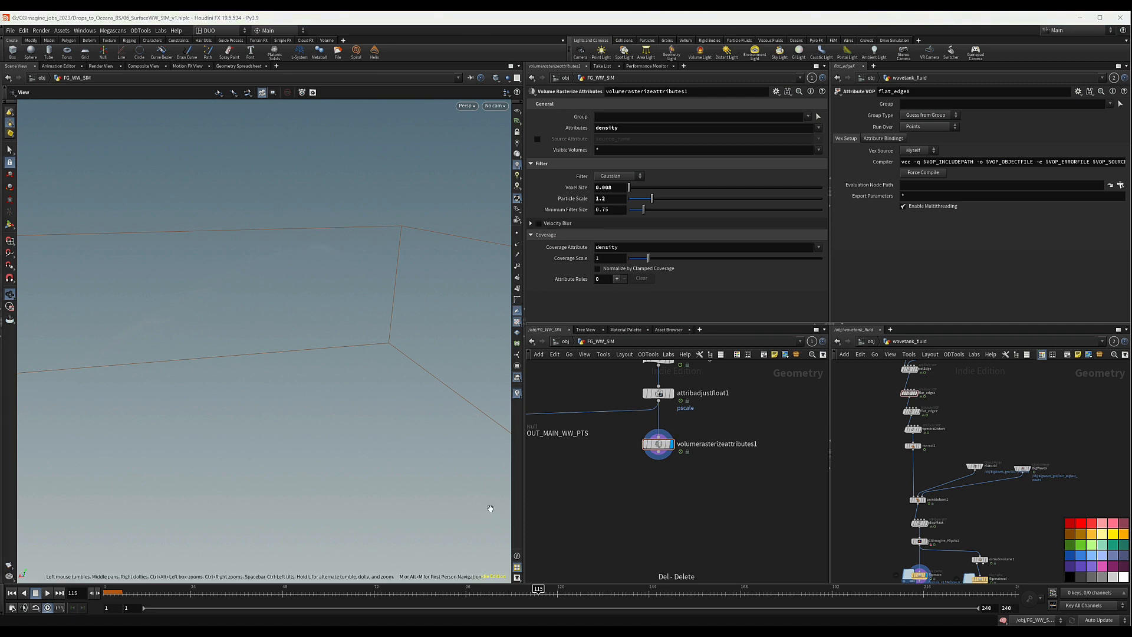
Step: Paste the copied VDB Combine and VDB Analysis nodes wired after volumerasterizeattributes1 and line them up beneath it
key("ctrl+v")
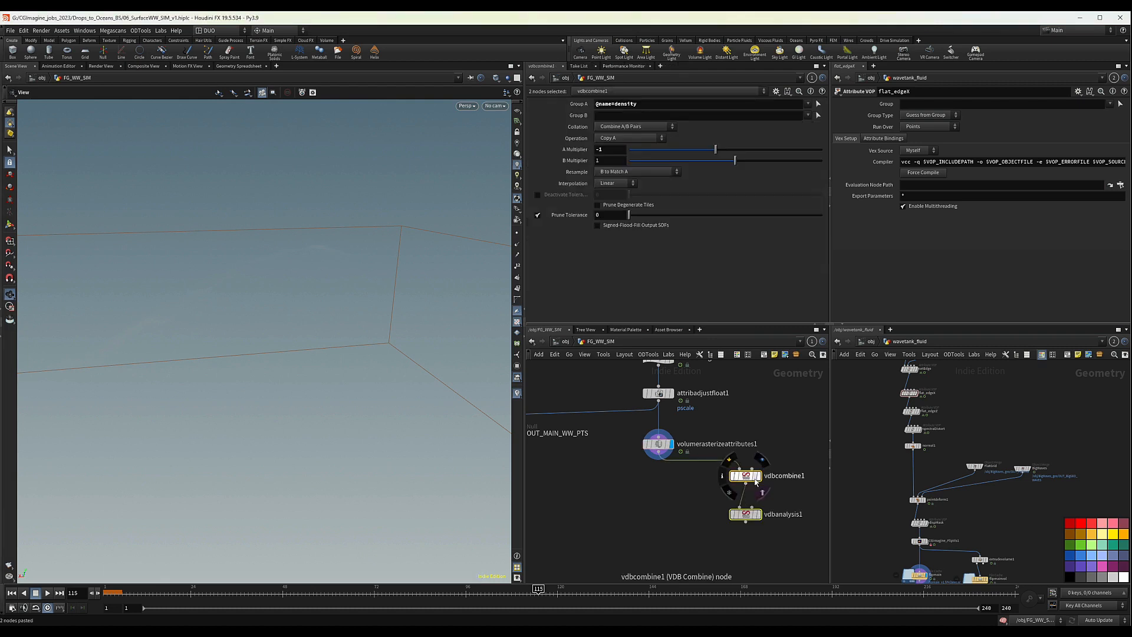
scroll(766, 455, "up", 2)
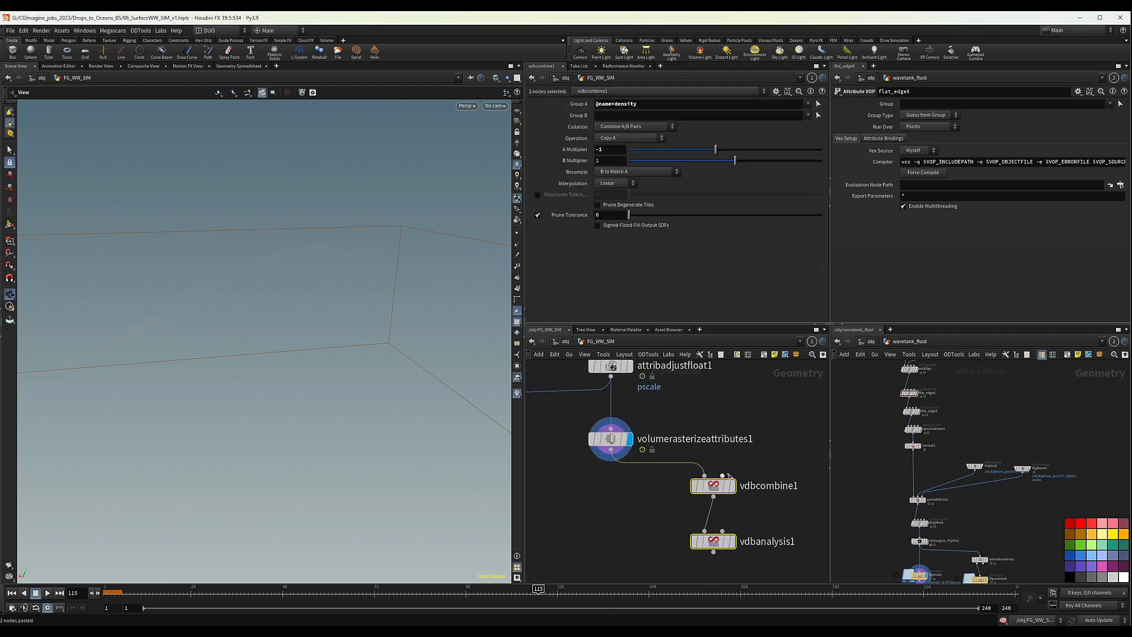
scroll(720, 476, "down", 3)
mouse_move(756, 479)
middle_mouse_down()
mouse_move(771, 473)
mouse_move(761, 472)
middle_mouse_up()
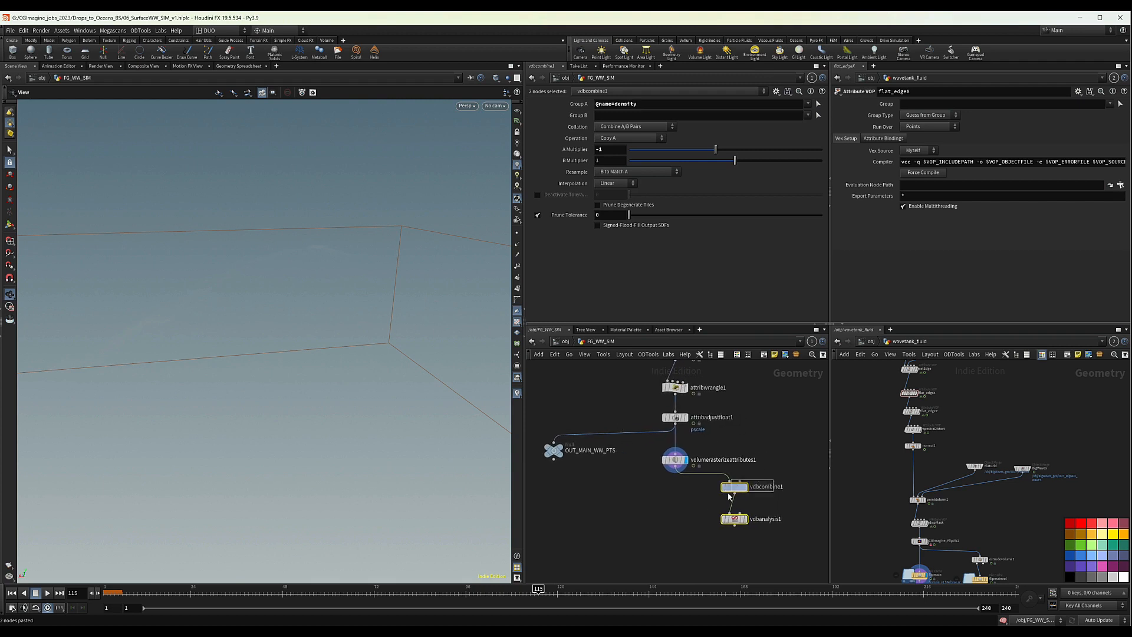
left_click_drag(735, 485, 727, 521)
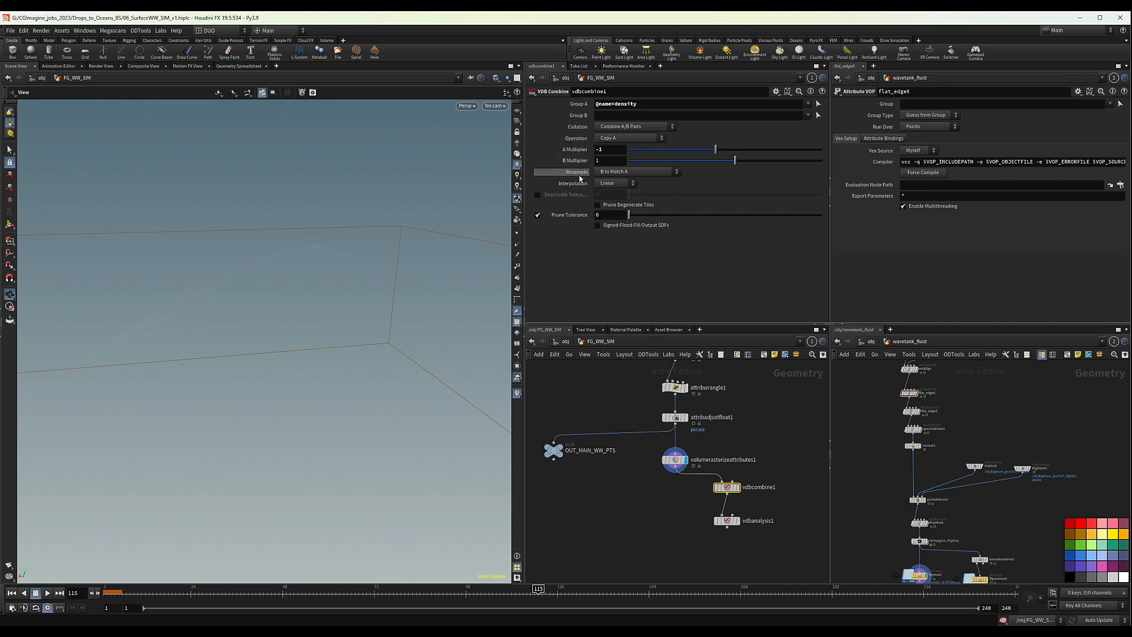
left_click_drag(762, 508, 729, 520)
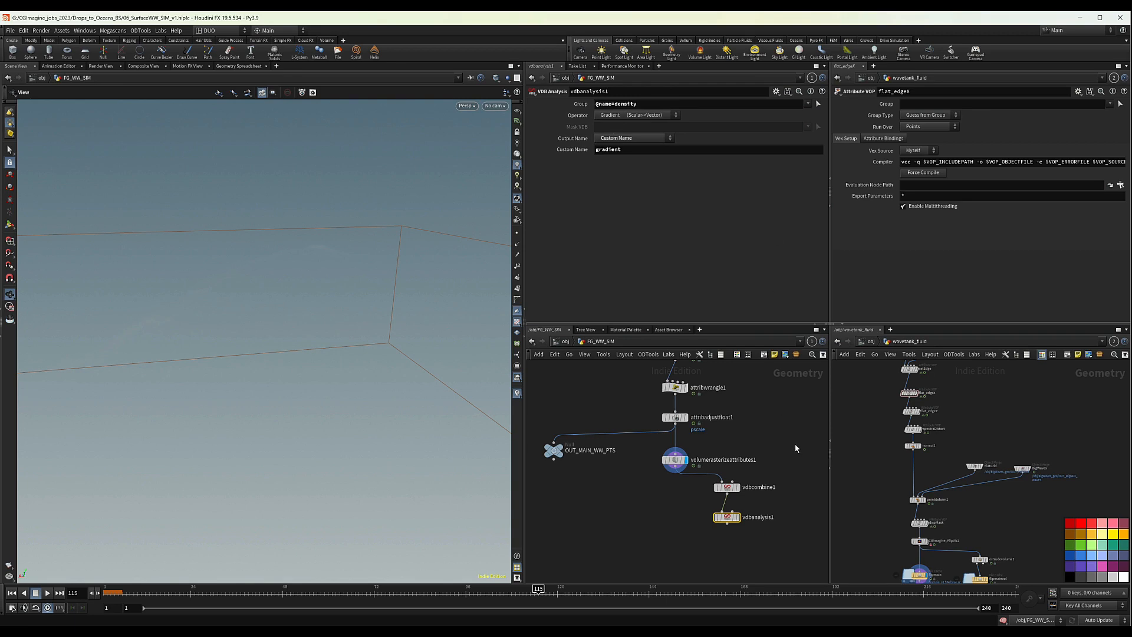
Step: Add a Merge node that combines the outputs of volumerasterizeattributes1 and vdbanalysis1
middle_click_drag(655, 540, 665, 525)
left_click(715, 529)
key("Tab")
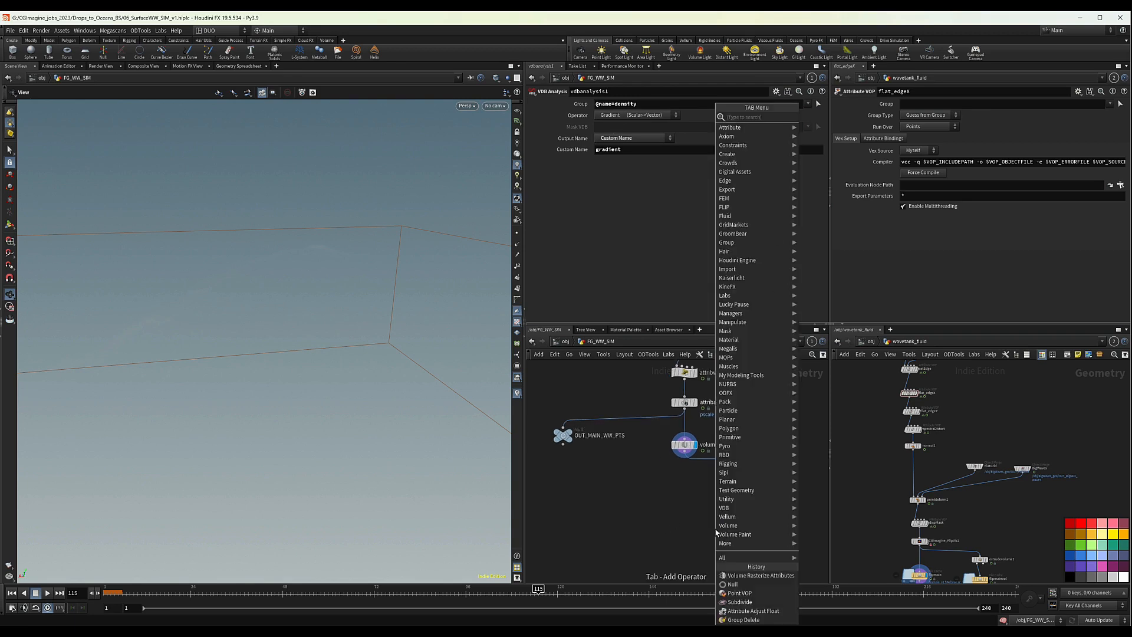
type("mer")
key("Return")
left_click(713, 533)
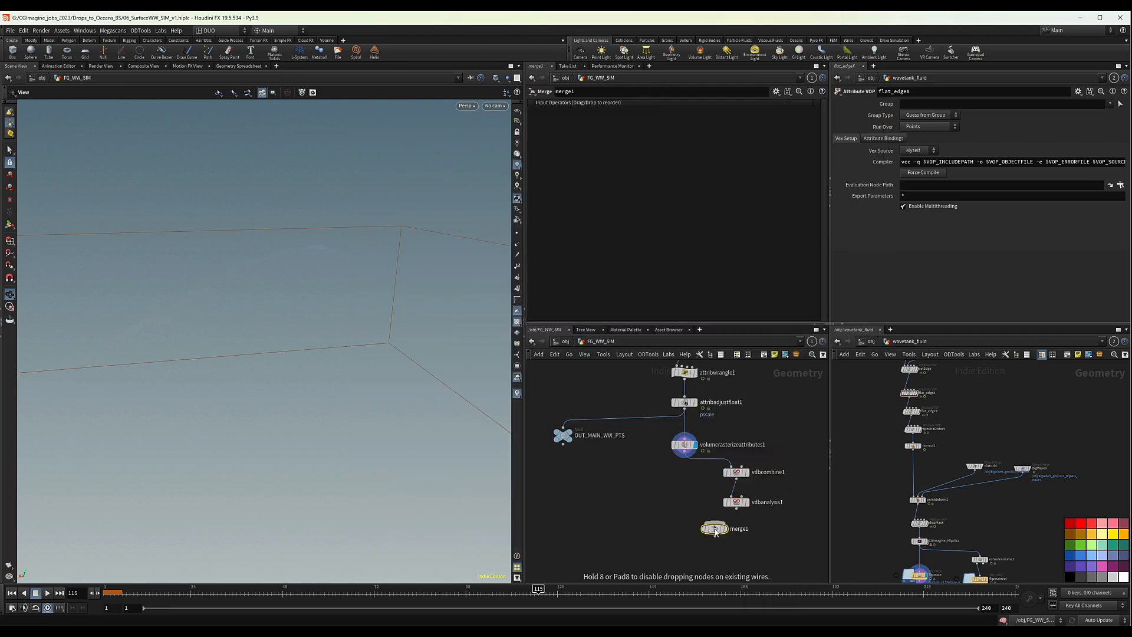
left_click_drag(686, 451, 704, 525)
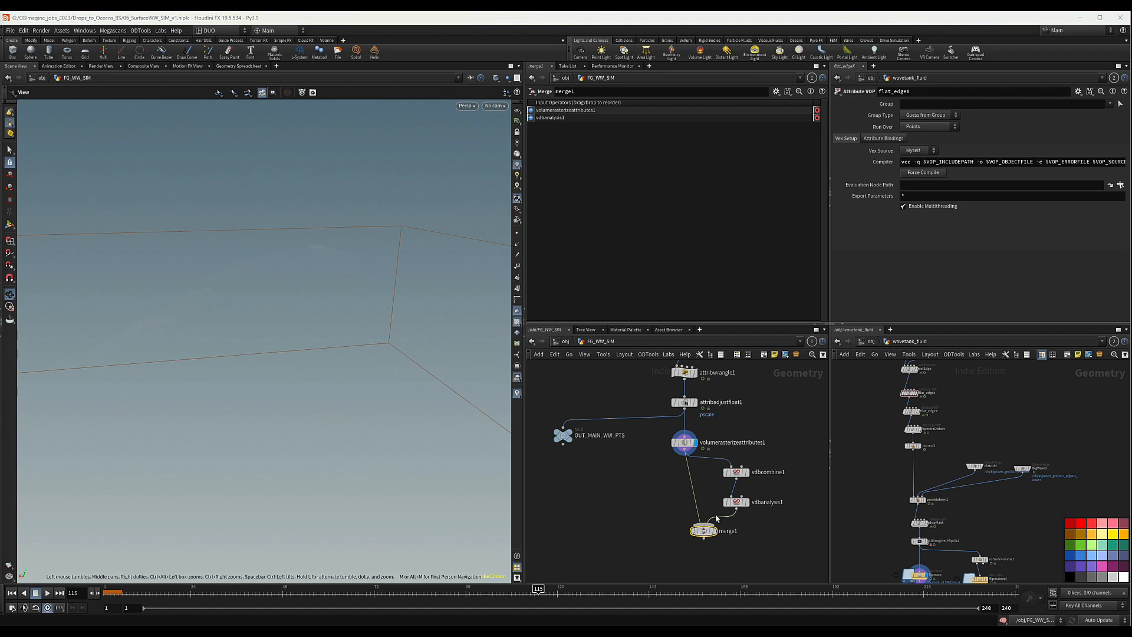
Step: Paste the OUT_WW_Surface_VOL Null below merge1, wire it to the merge output, and straighten the merge node's position
middle_click_drag(771, 547, 711, 489)
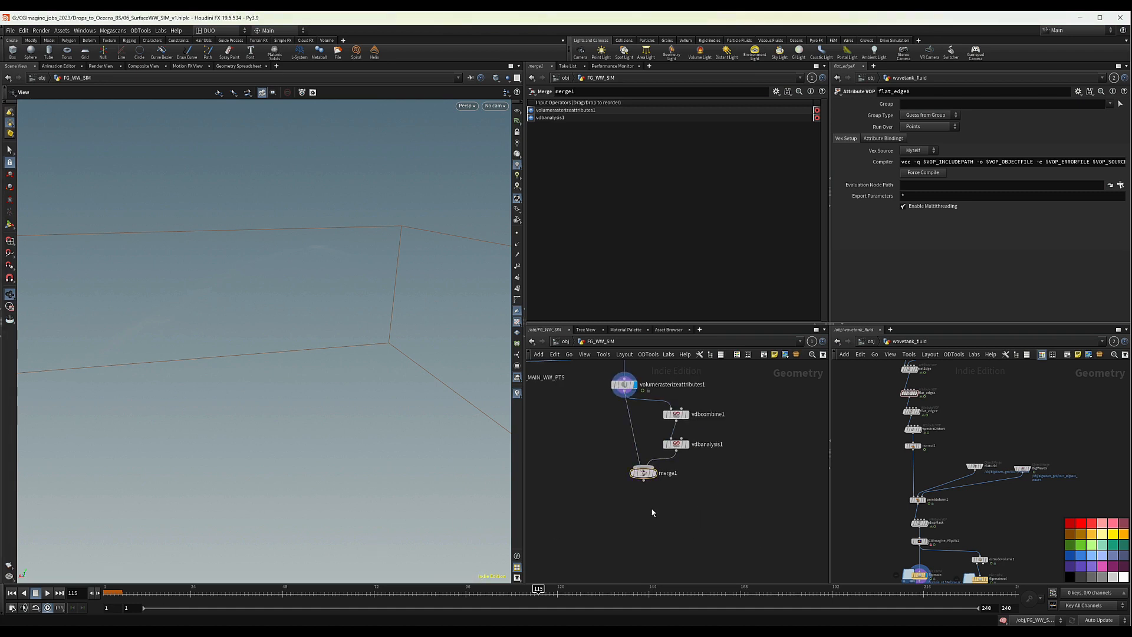
key("ctrl+v")
scroll(652, 506, "up", 3)
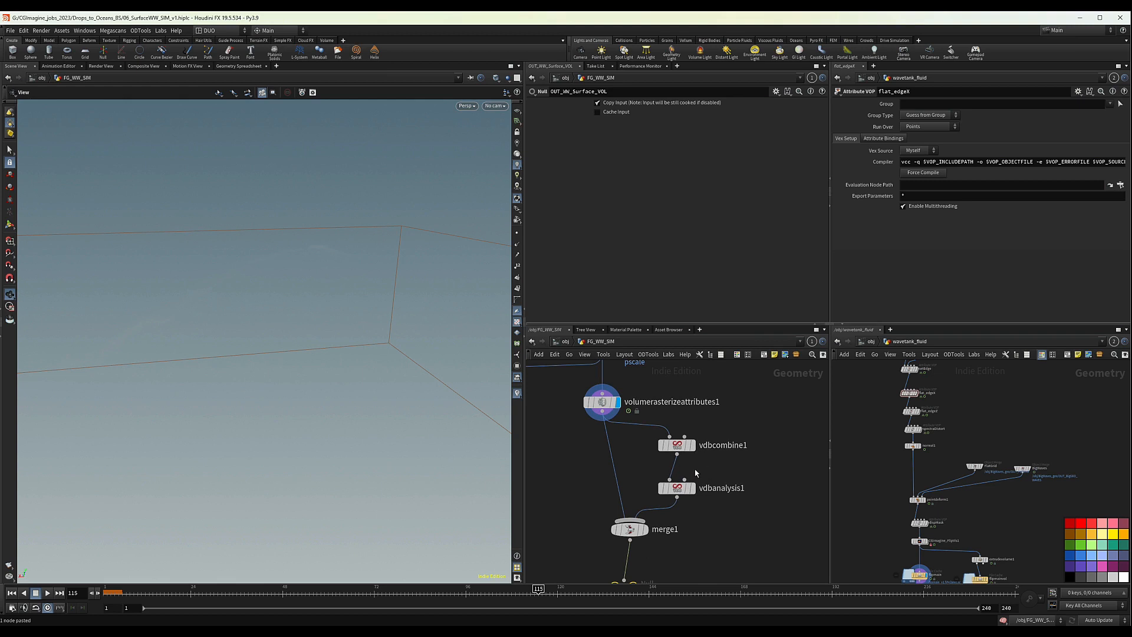
middle_click_drag(639, 486, 698, 474)
left_click_drag(685, 518, 670, 511)
Step: Review the VDB Combine node's settings and how the gradient branch feeds the merged volume output
middle_click_drag(762, 420, 757, 436)
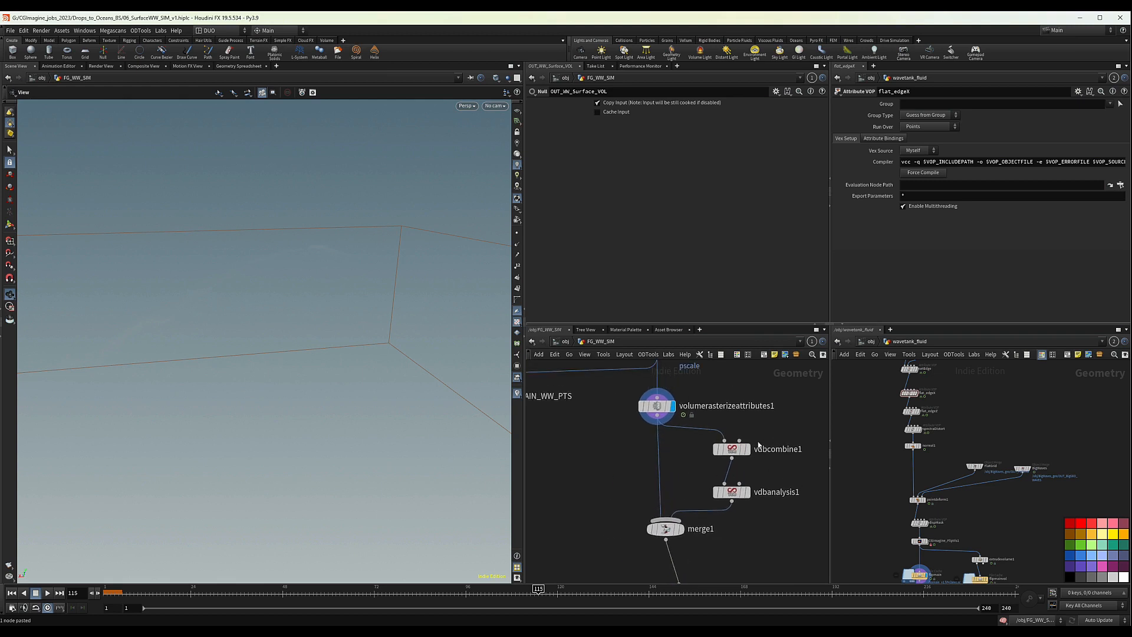
scroll(758, 445, "down", 2)
scroll(743, 454, "up", 4)
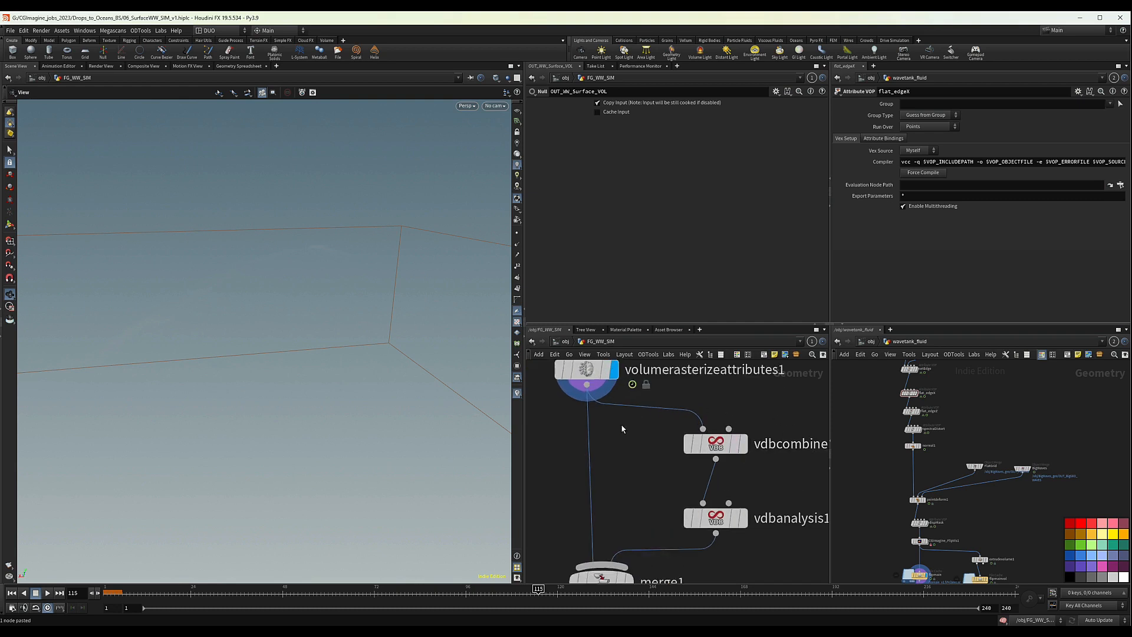
left_click(715, 444)
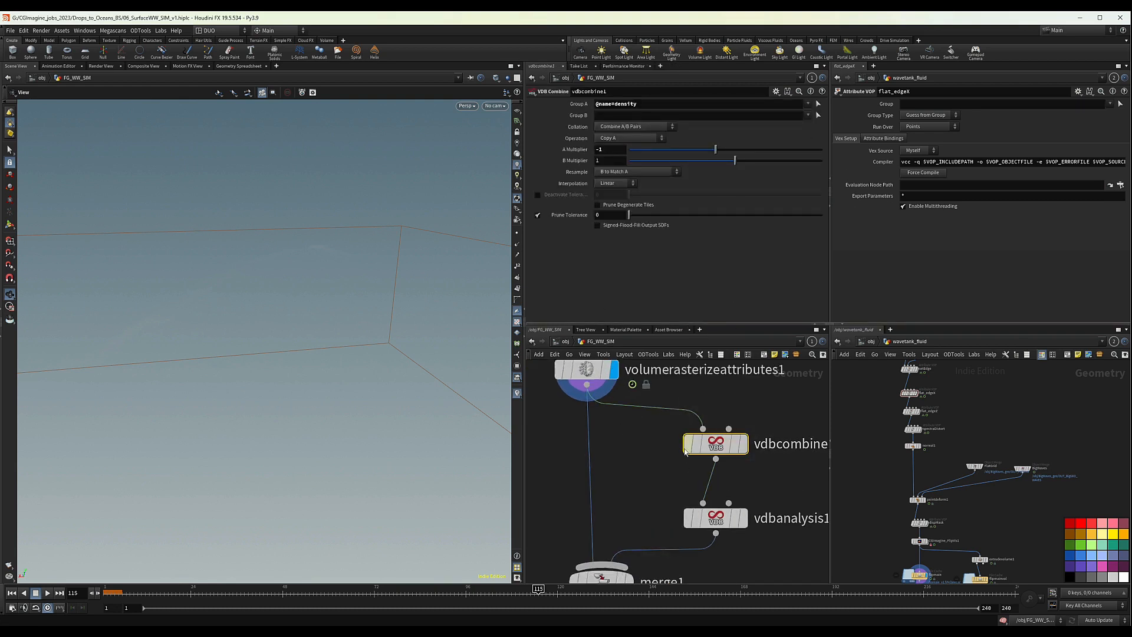
scroll(713, 394, "down", 2)
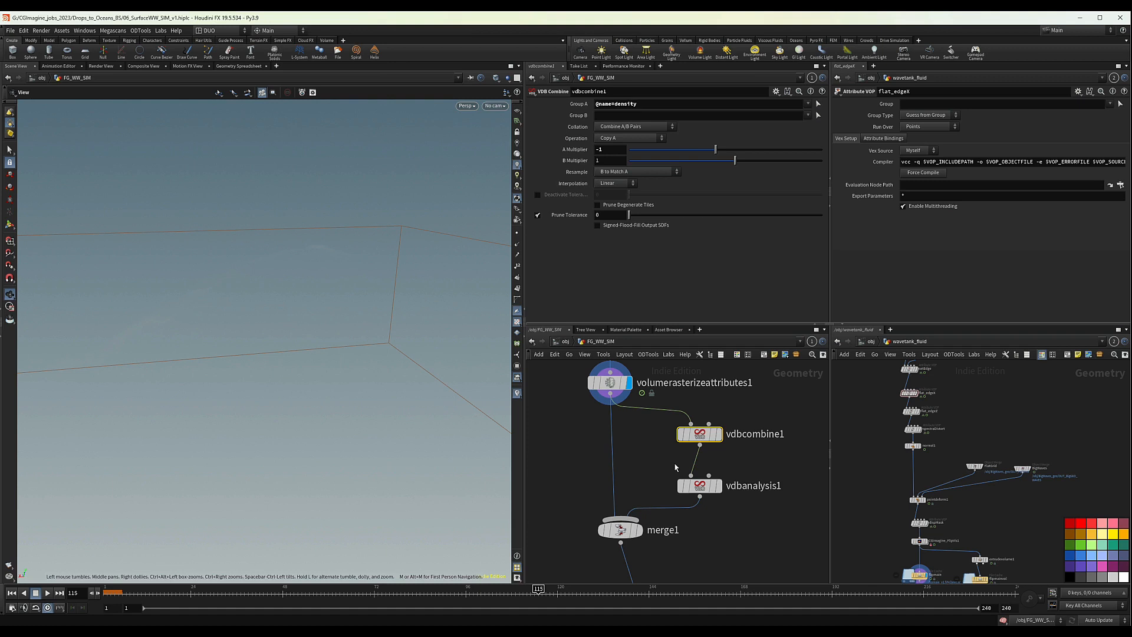
scroll(675, 467, "down", 2)
middle_click_drag(675, 467, 677, 437)
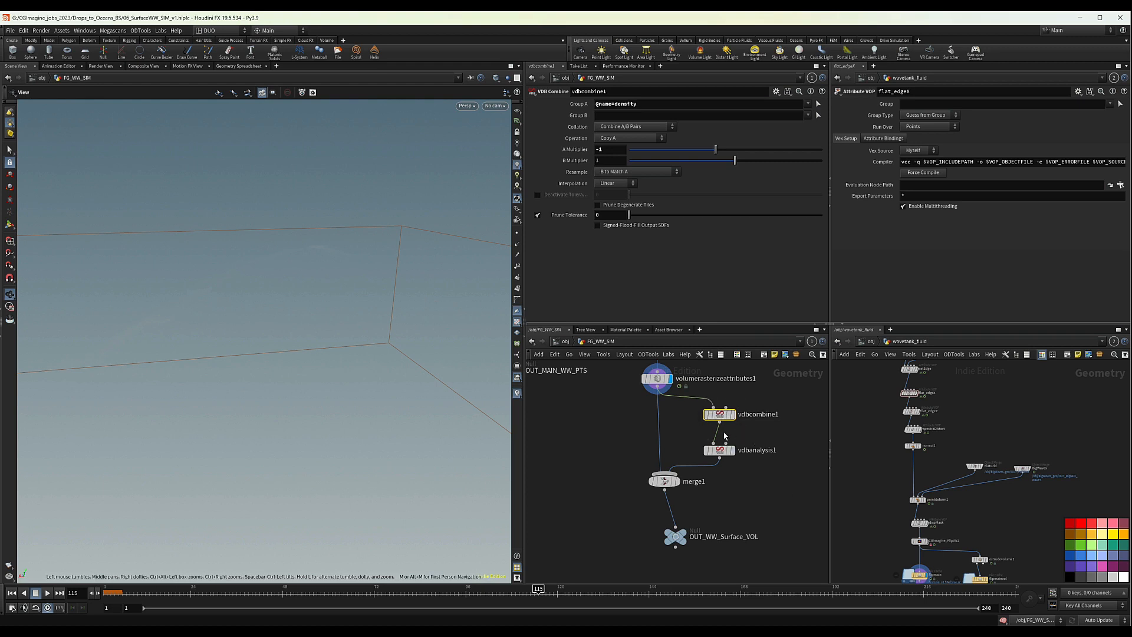
middle_click_drag(756, 484, 772, 462)
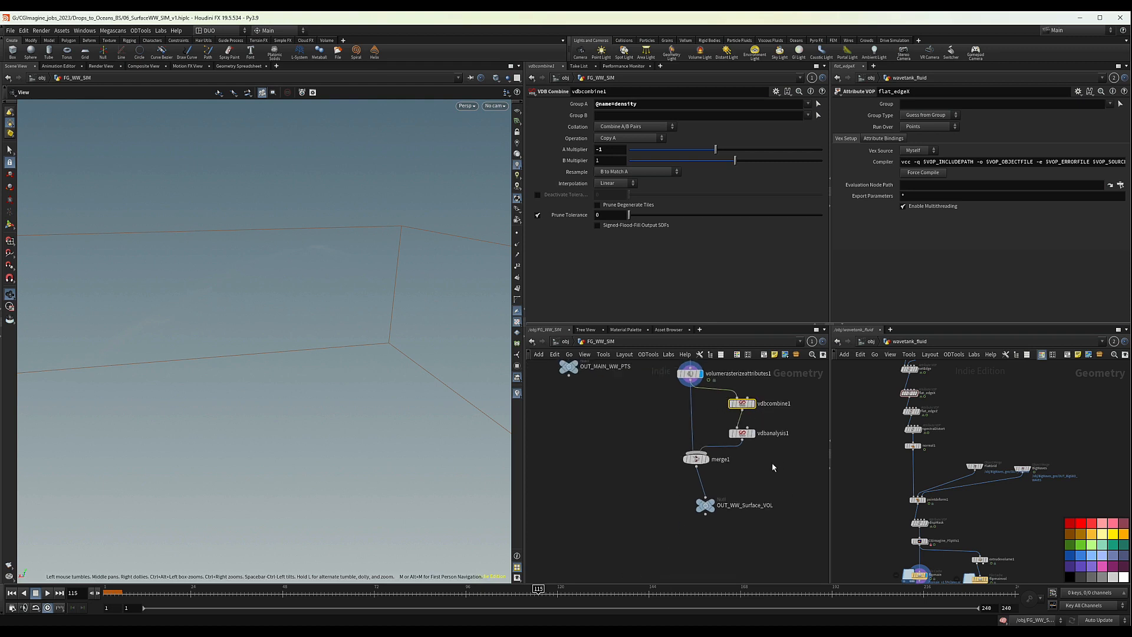
Step: Line up the OUT_WW_Surface_VOL Null beneath merge1 and display the OUT_MAIN_WW_PTS output
left_click_drag(705, 504, 700, 501)
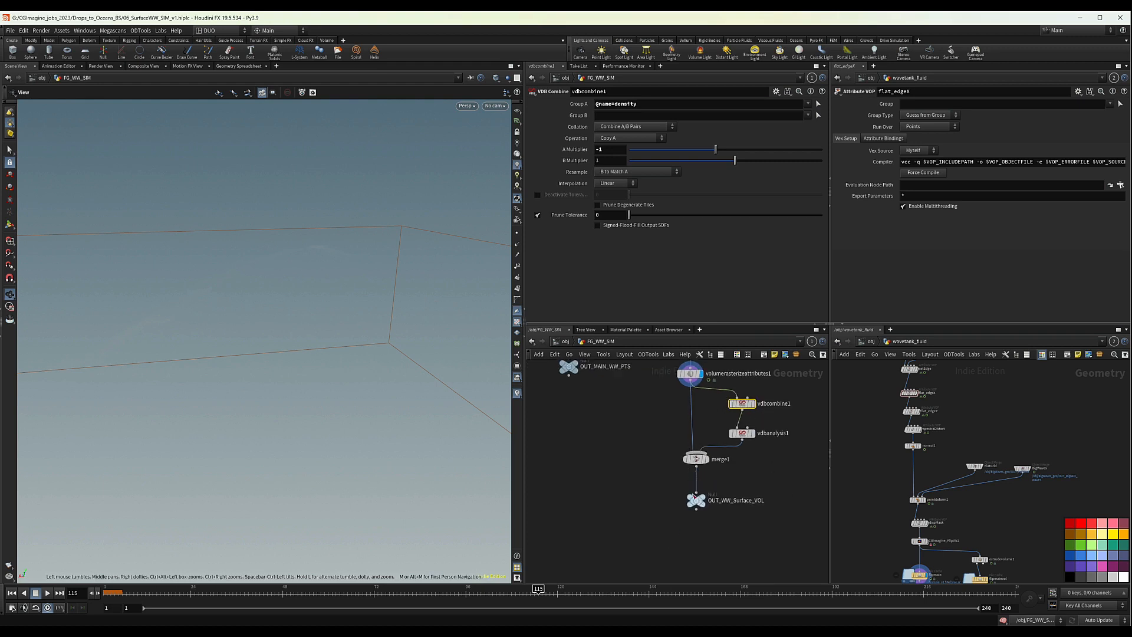
middle_click_drag(700, 501, 719, 561)
left_click(588, 426)
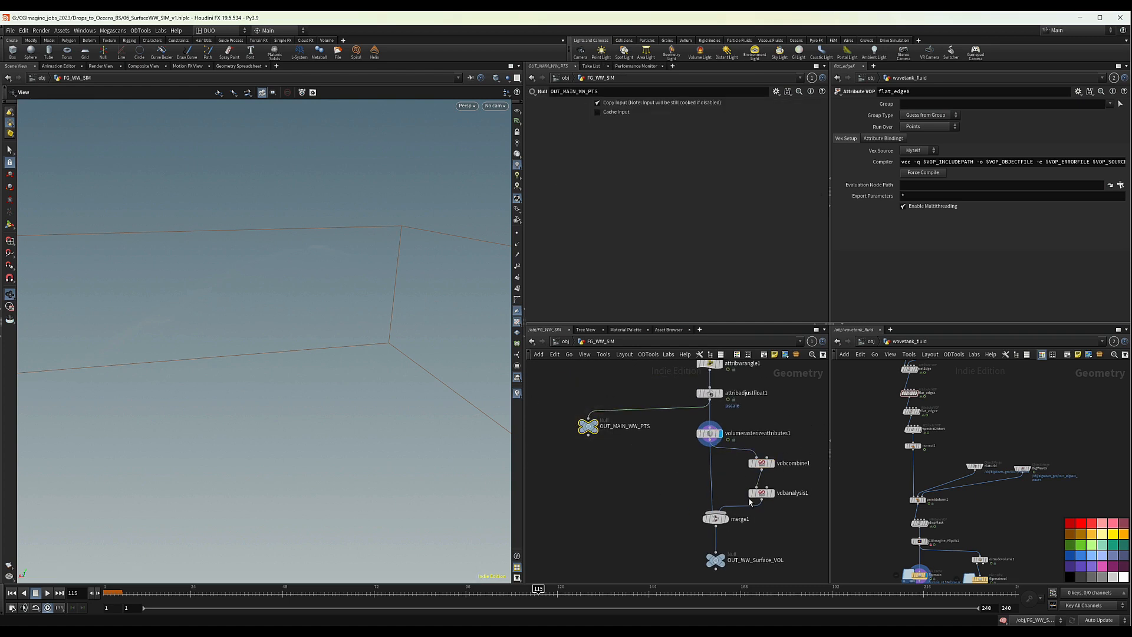
middle_click_drag(782, 534, 746, 510)
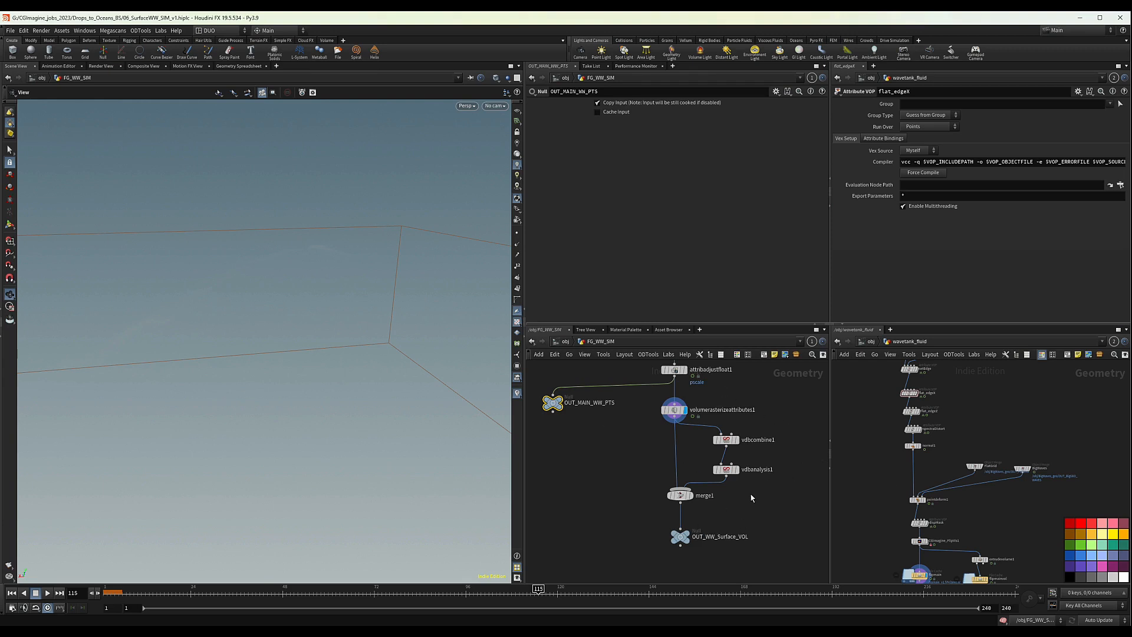
scroll(751, 499, "down", 5)
middle_click_drag(788, 480, 662, 515)
Step: Examine the deformed foreground whitewater points from several angles and distances
left_click_drag(371, 303, 319, 306)
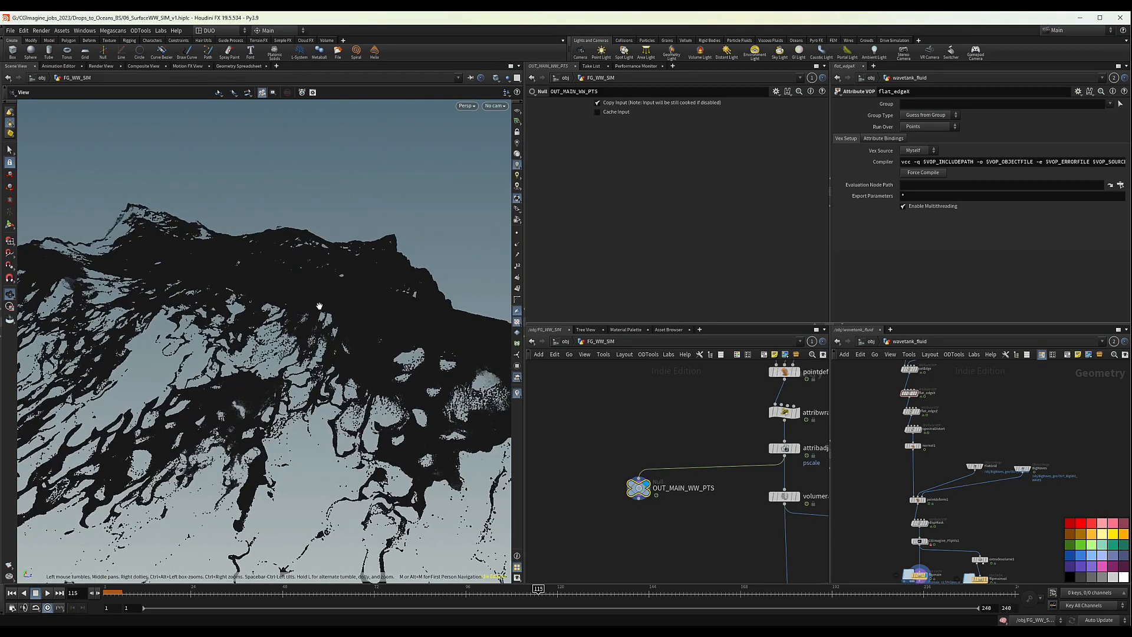
right_click_drag(319, 306, 111, 326)
left_click_drag(280, 299, 200, 377)
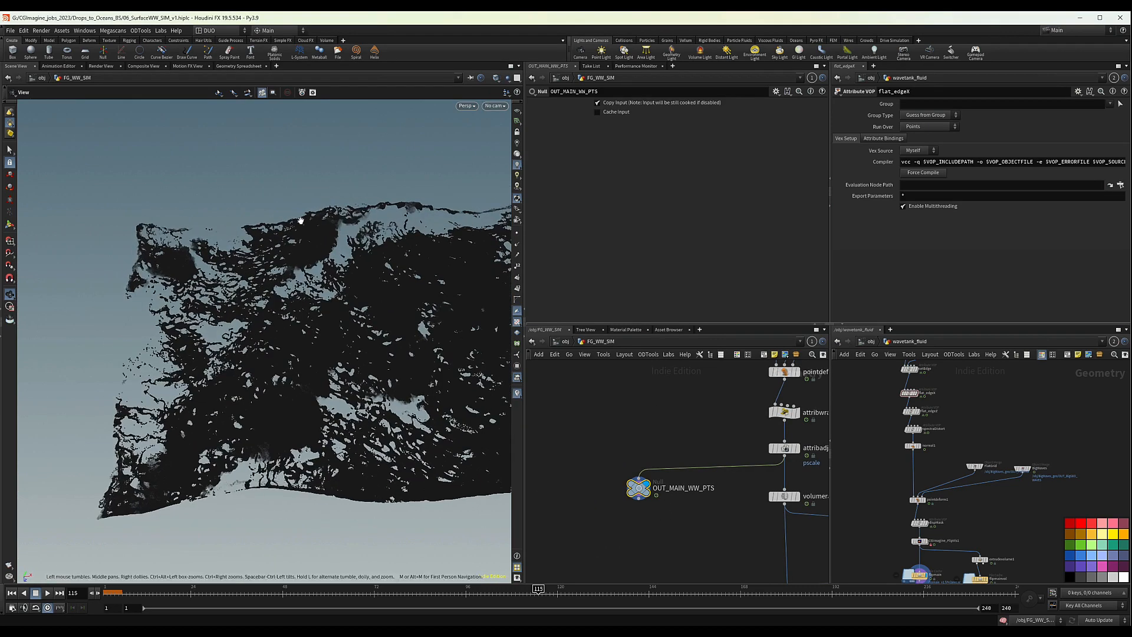
left_click_drag(384, 206, 314, 131)
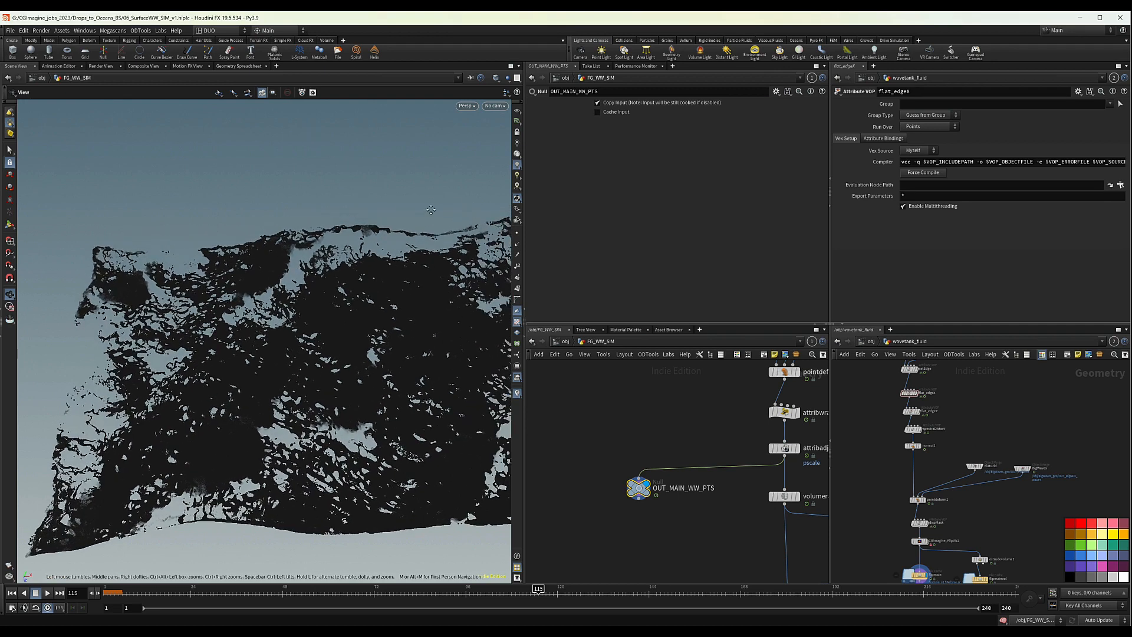
left_click_drag(431, 209, 253, 189)
left_click_drag(411, 304, 667, 316)
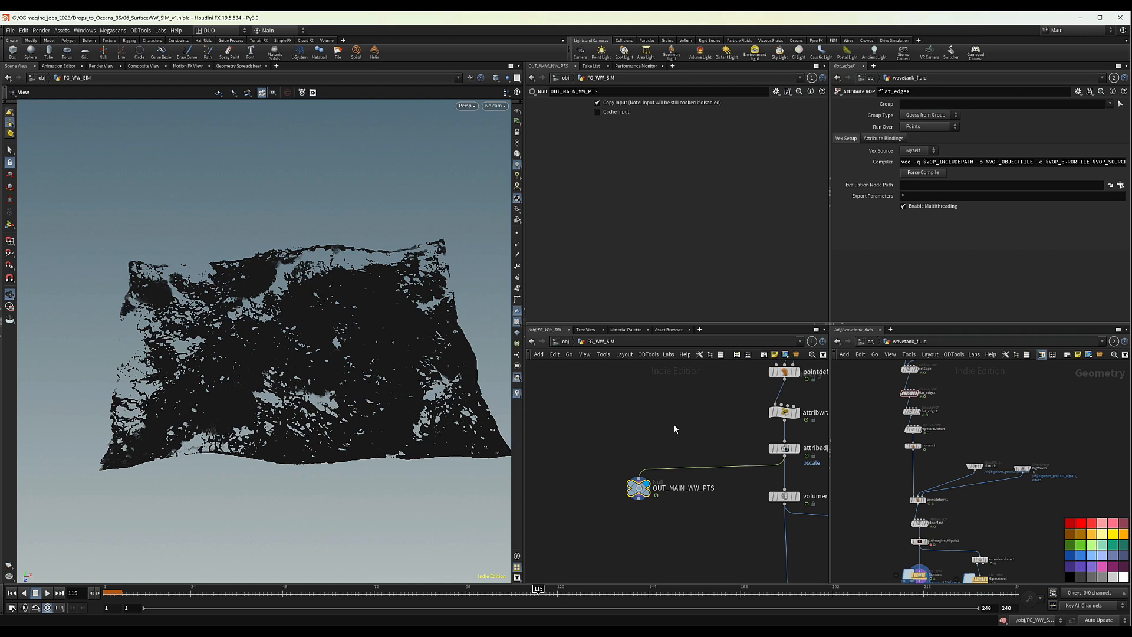
middle_click_drag(648, 430, 603, 441)
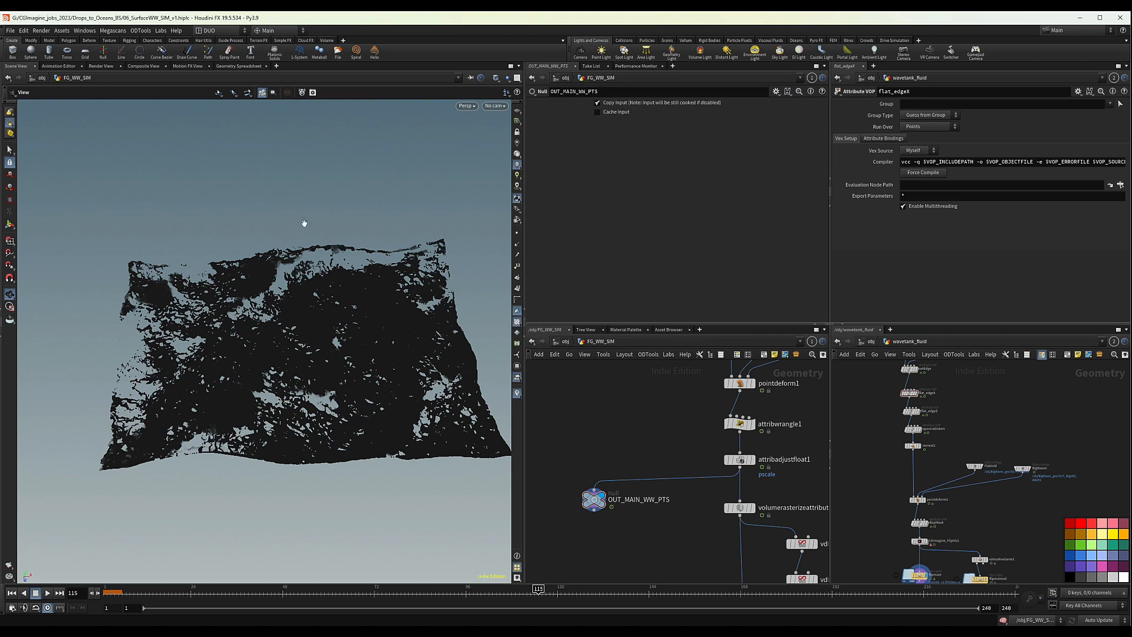
scroll(746, 462, "down", 5)
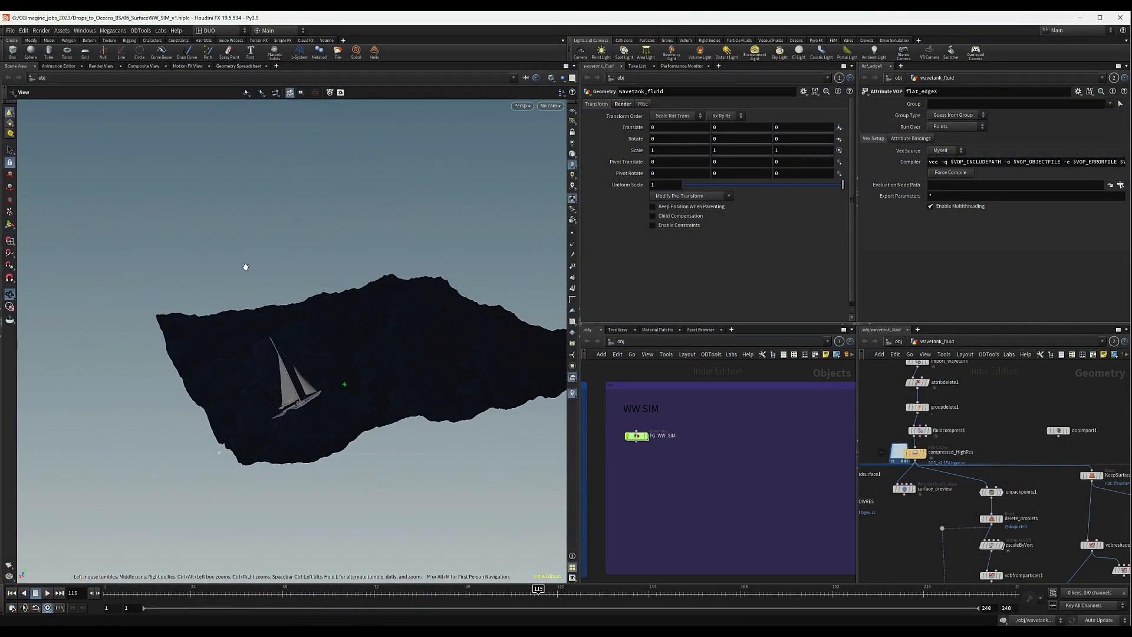
Step: Duplicate the FG_WW_SIM geometry object in the WW SIM box and rename the copy as SideL_WW_SIM
left_click_drag(636, 437, 708, 436, "alt")
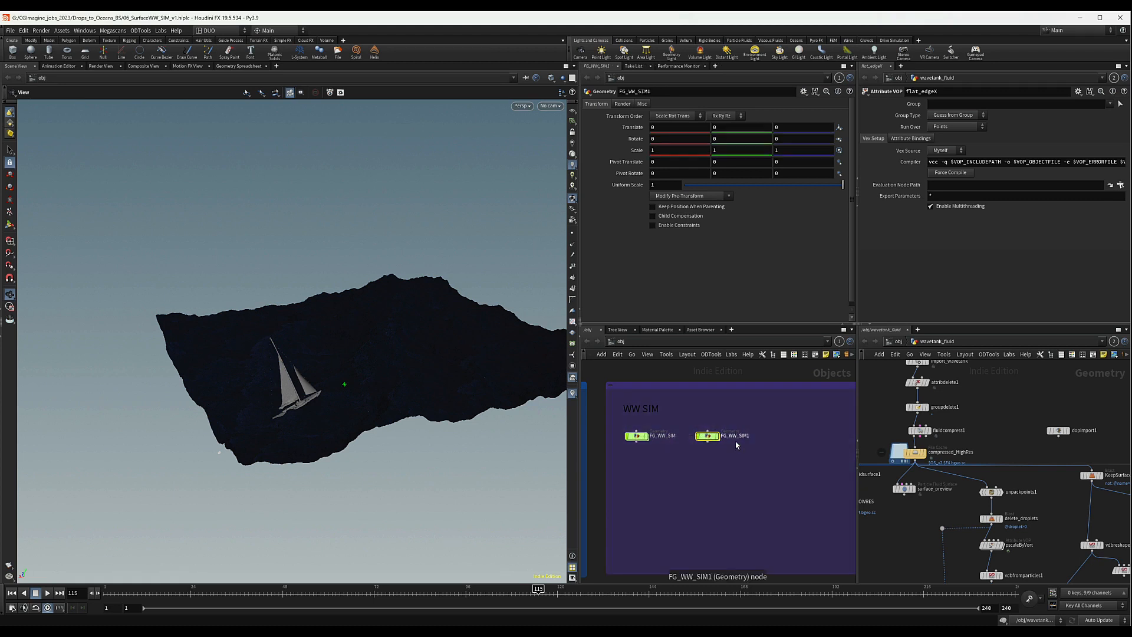
scroll(736, 445, "up", 3)
double_click(736, 435)
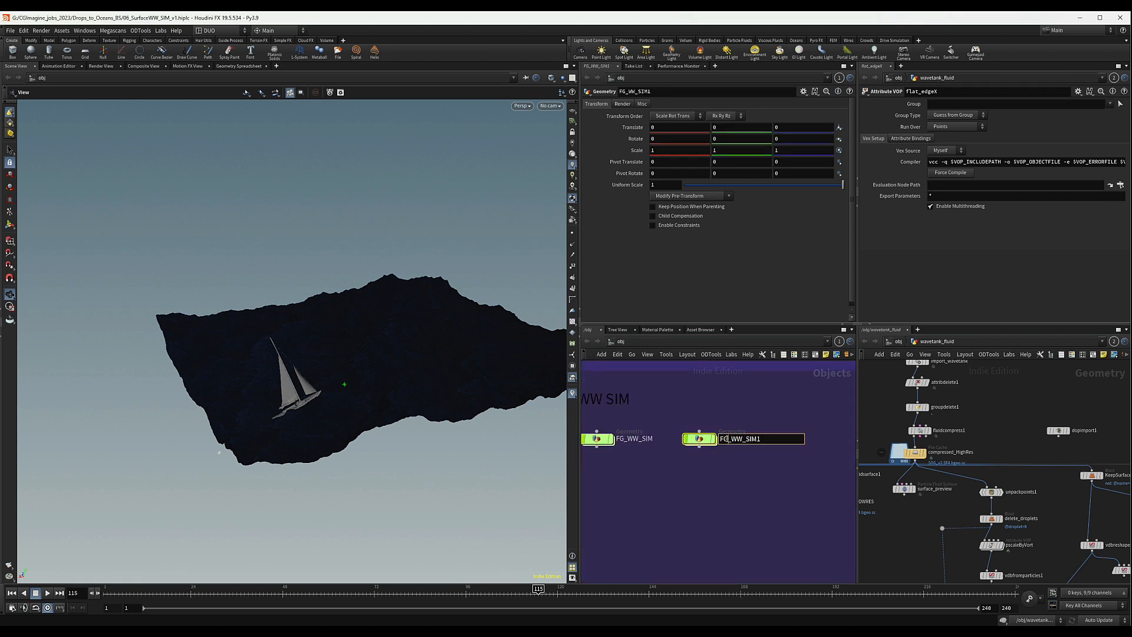
left_click_drag(727, 439, 704, 440)
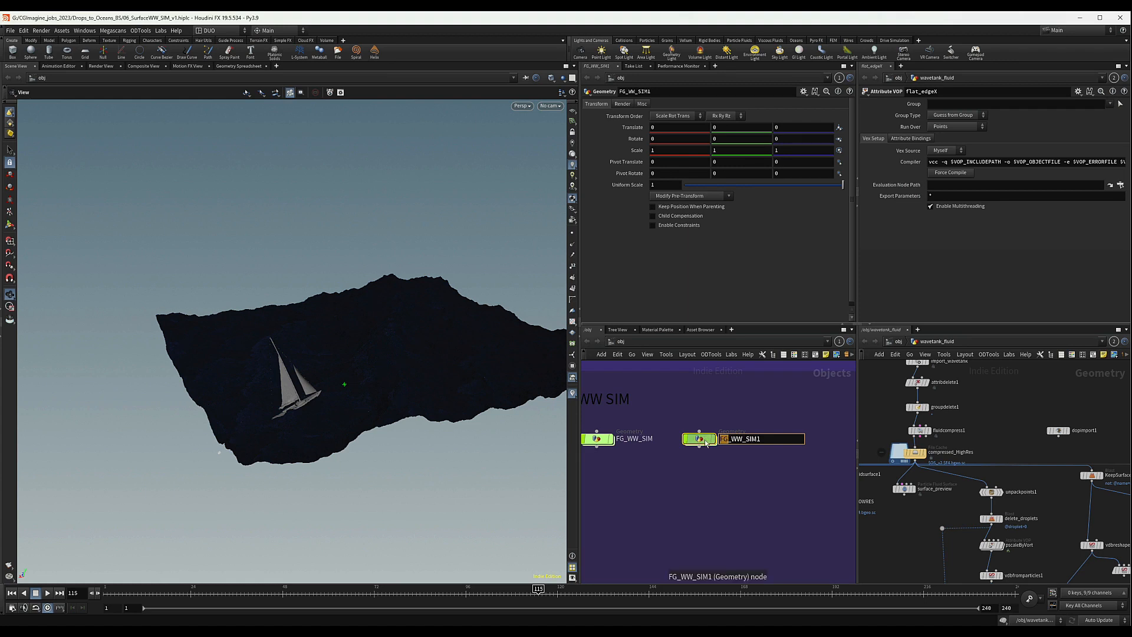
type("Side")
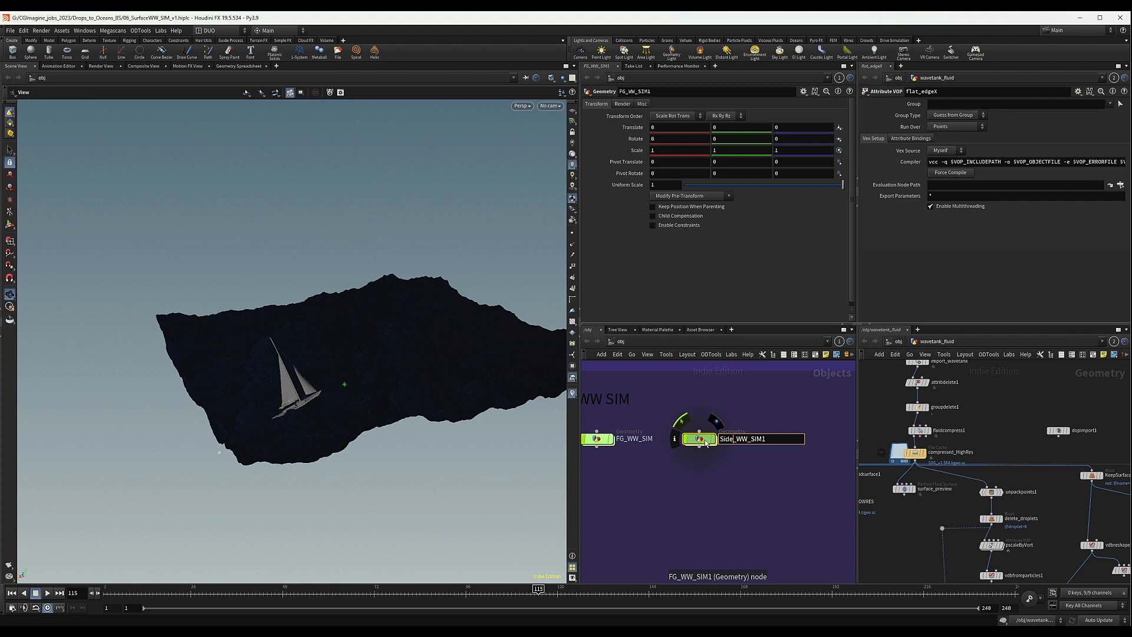
type("L")
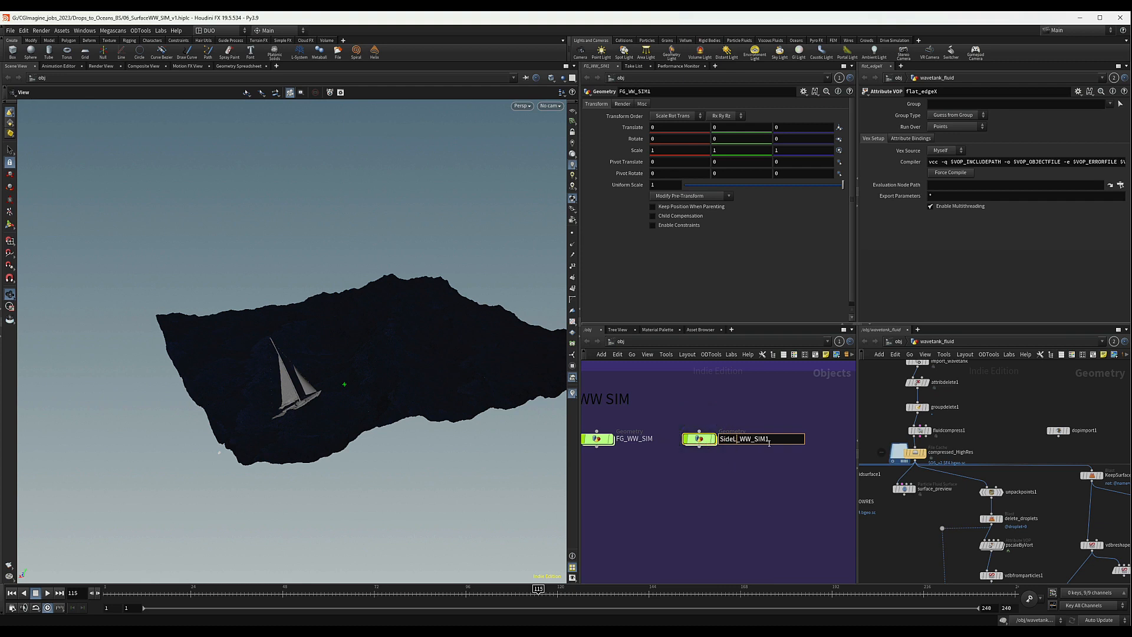
key("Return")
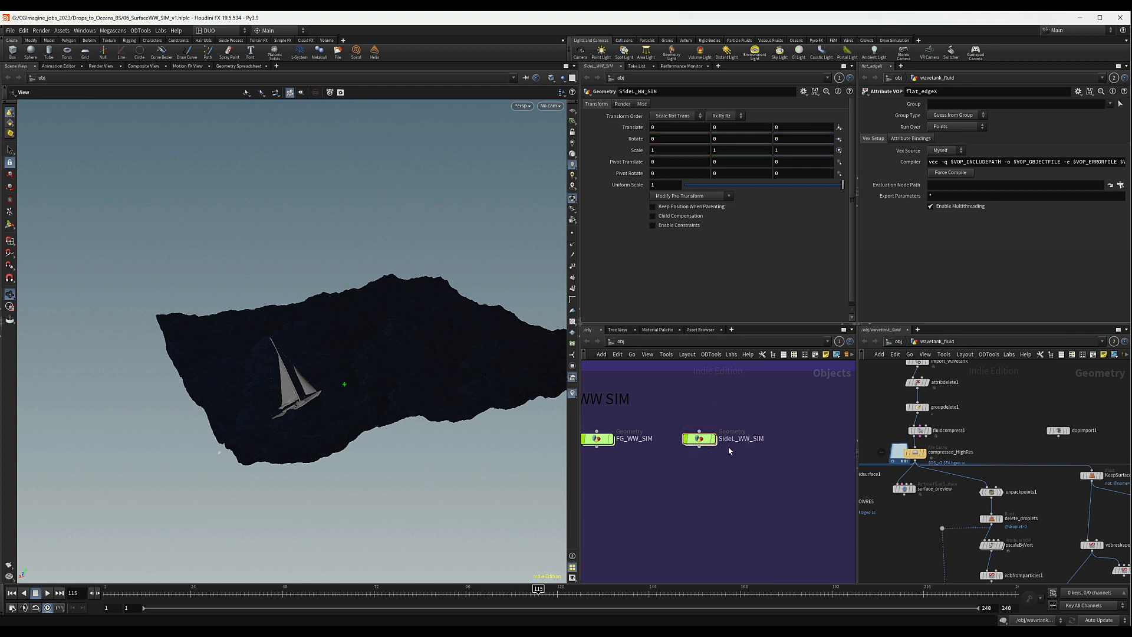
Step: Inside SideL_WW_SIM, point object_merge1 to ../../wavetank_fluid_SideL/OUT_COMPRESS and display its result
double_click(699, 438)
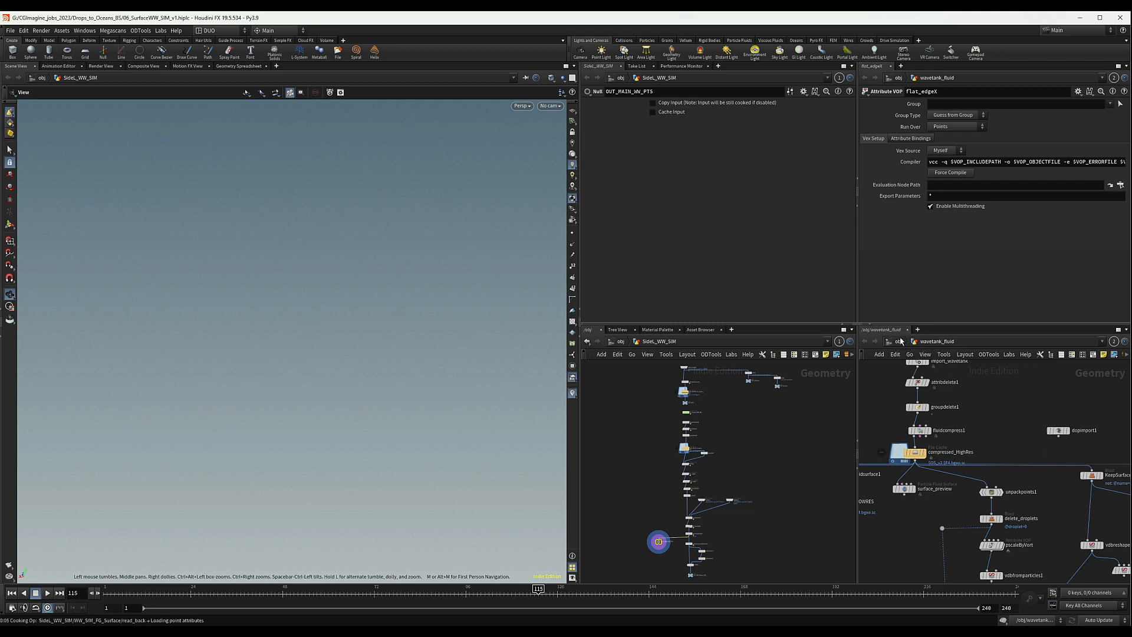
left_click(898, 341)
middle_click_drag(891, 517, 964, 513)
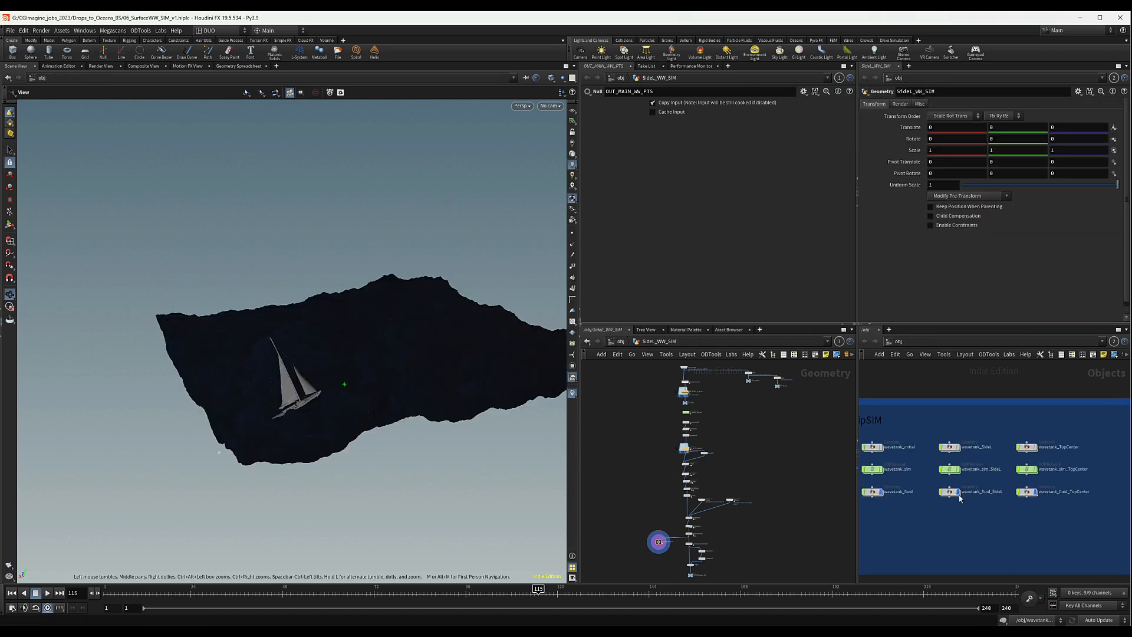
scroll(954, 494, "up", 1)
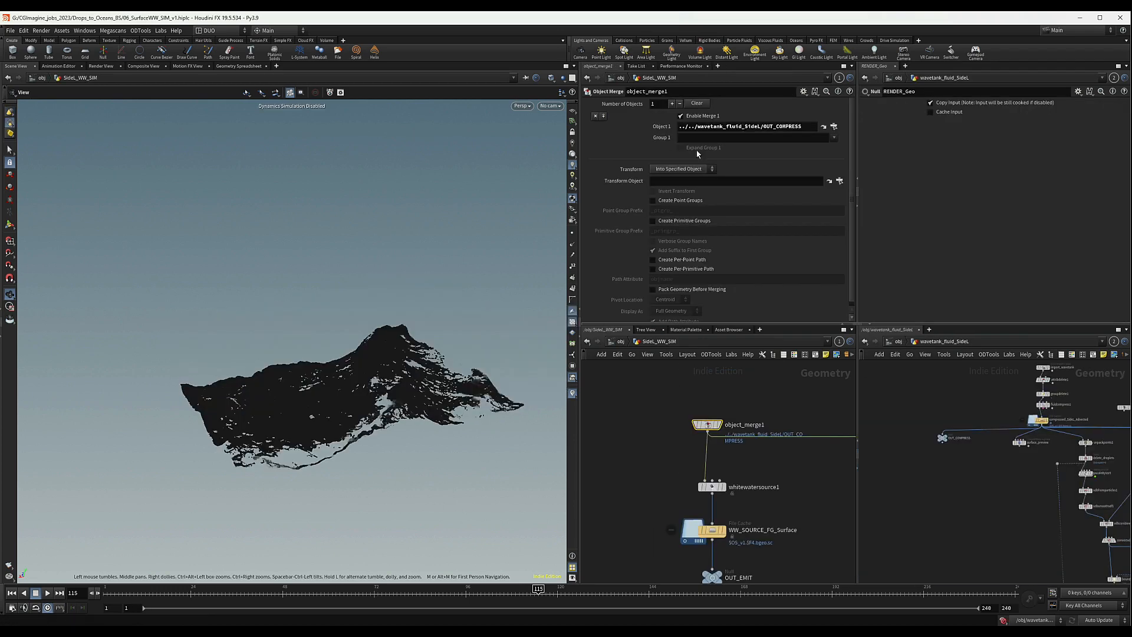
scroll(726, 436, "up", 4)
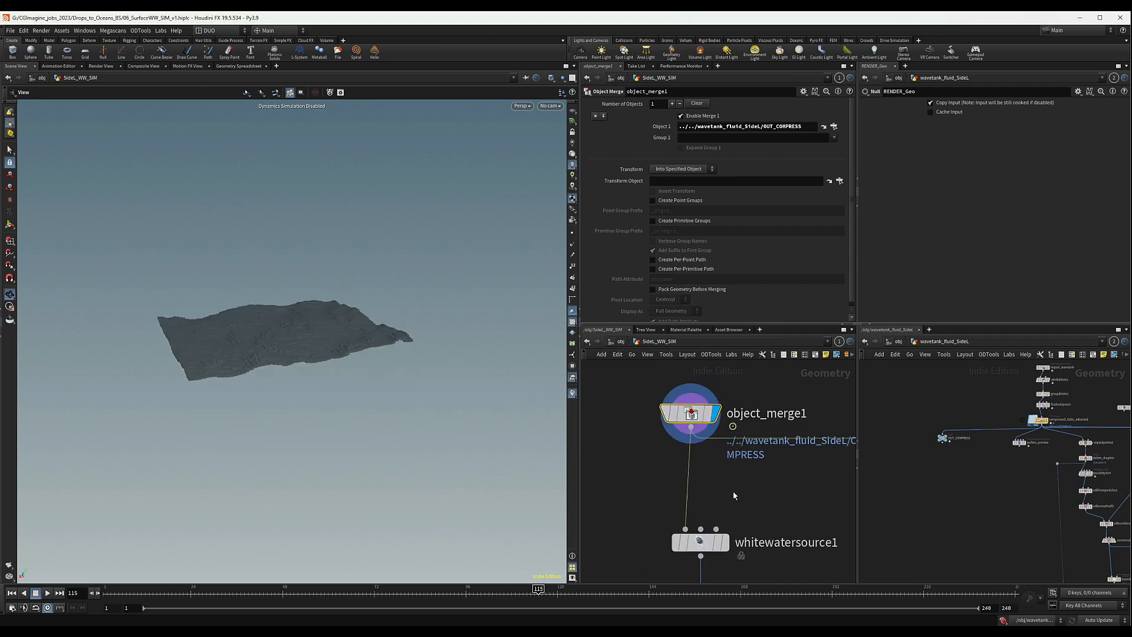
middle_click_drag(733, 494, 689, 418)
Step: Review whitewatersource1's emission, vorticity and volume settings, including the voxel size
left_click(730, 466)
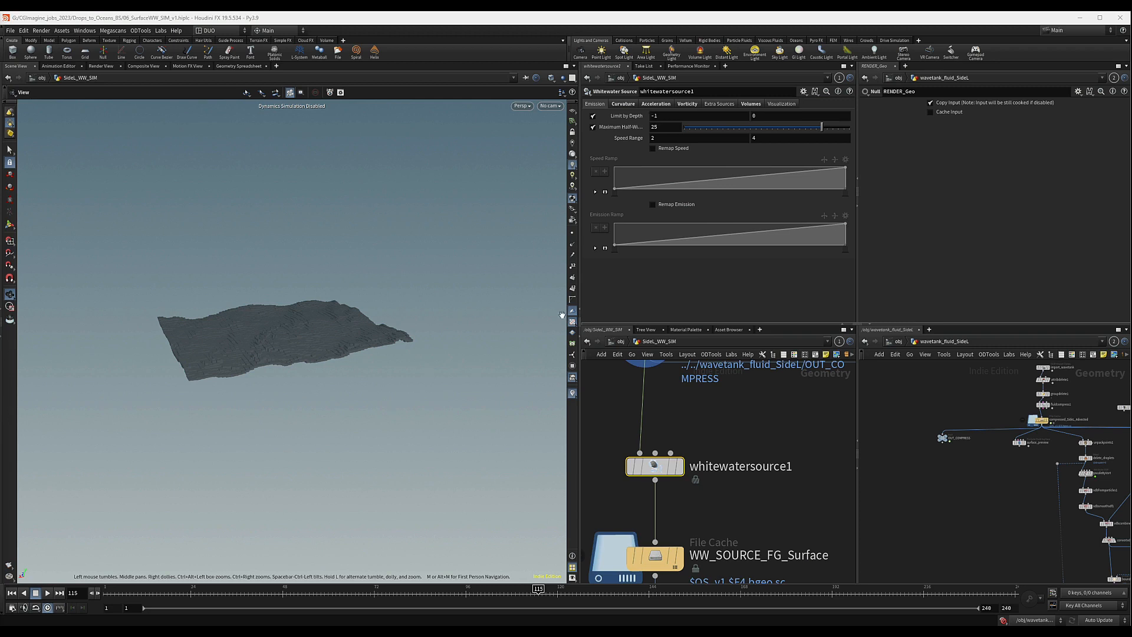
left_click(687, 104)
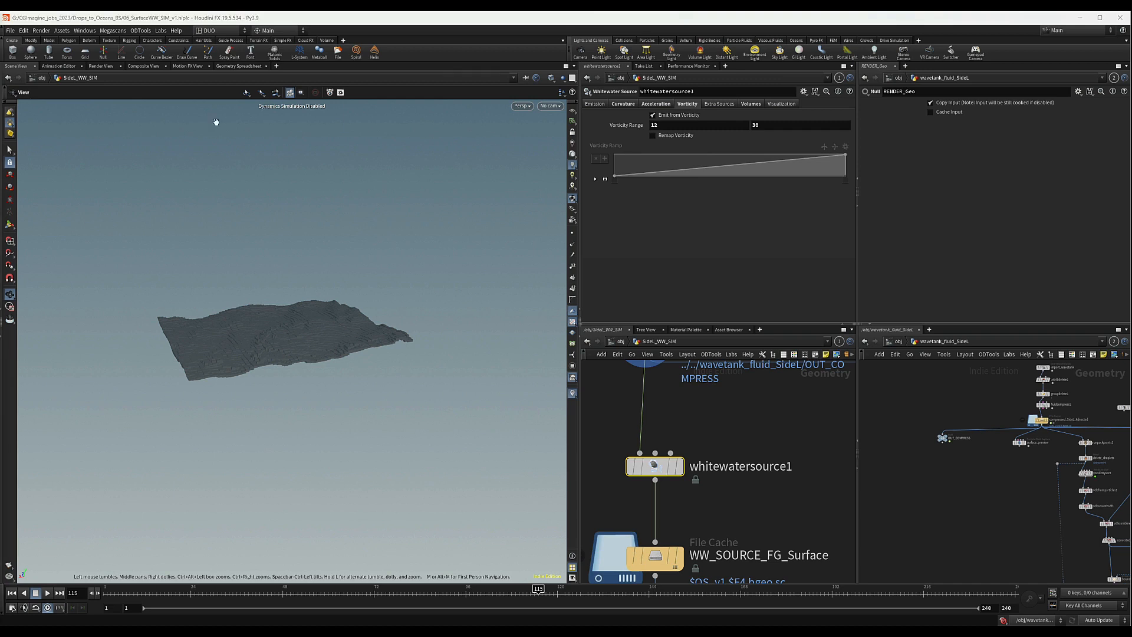
left_click(750, 104)
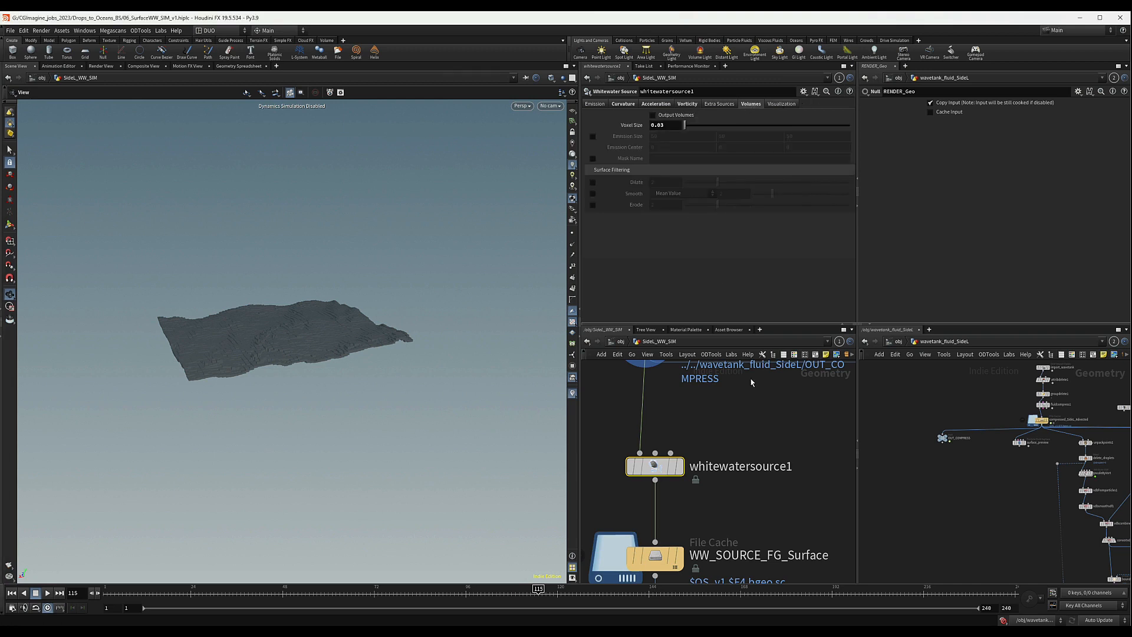
scroll(751, 382, "down", 3)
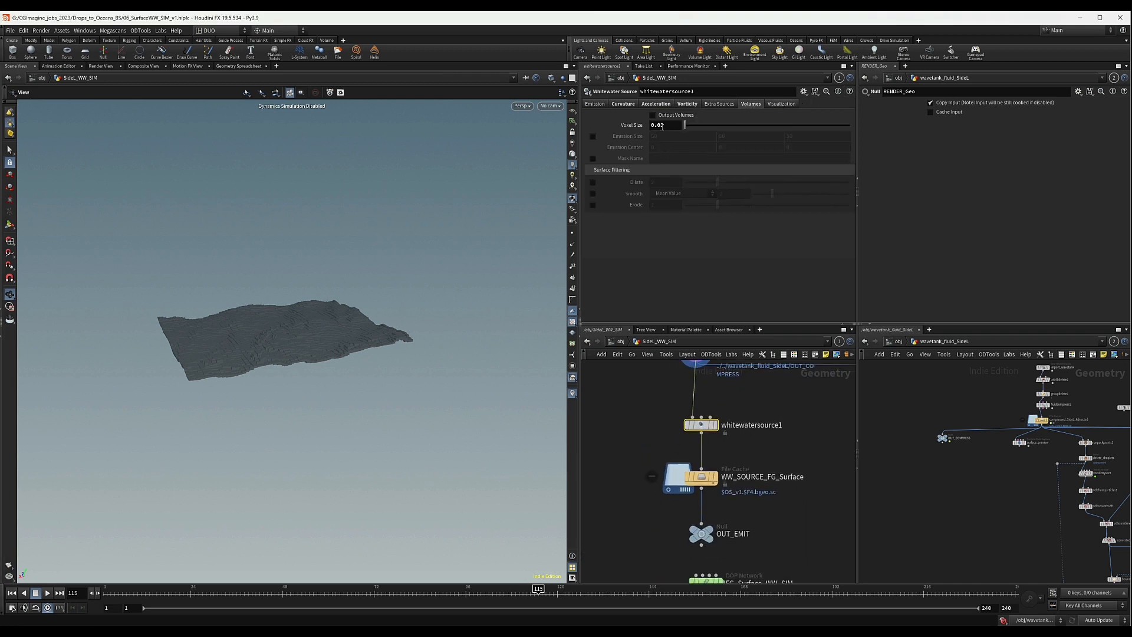
left_click_drag(660, 126, 671, 127)
left_click(797, 453)
Step: Rename the WW_SOURCE_FG_Surface file cache as WW_Source_SideL_Surface
scroll(798, 458, "up", 3)
left_click_drag(739, 442, 598, 503)
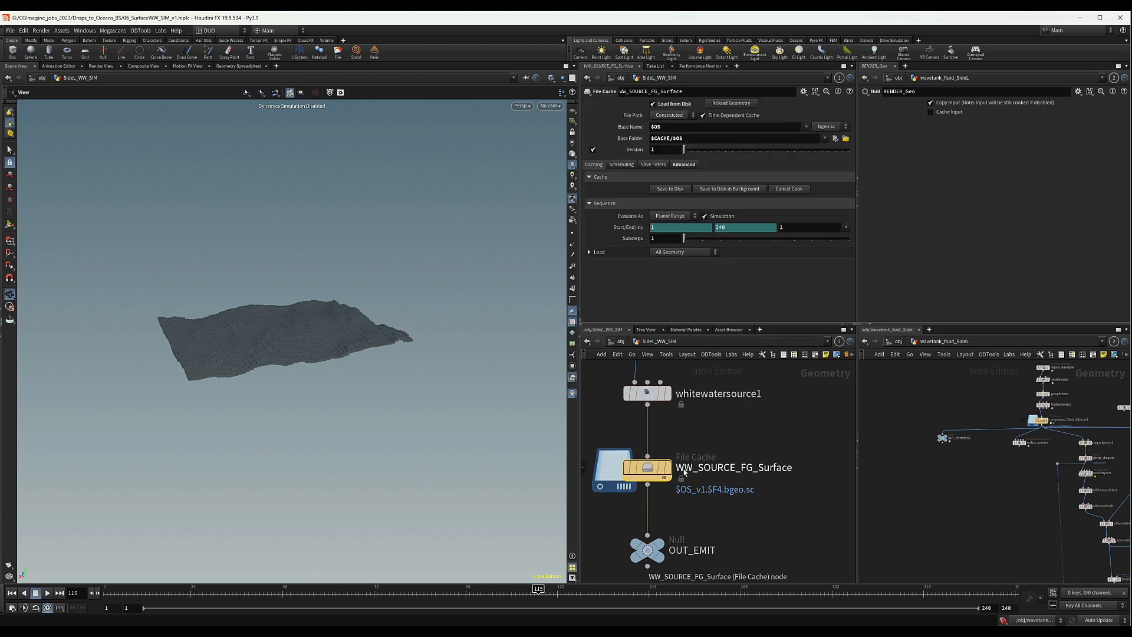
double_click(720, 466)
type("WW_Source_SideL_Surface")
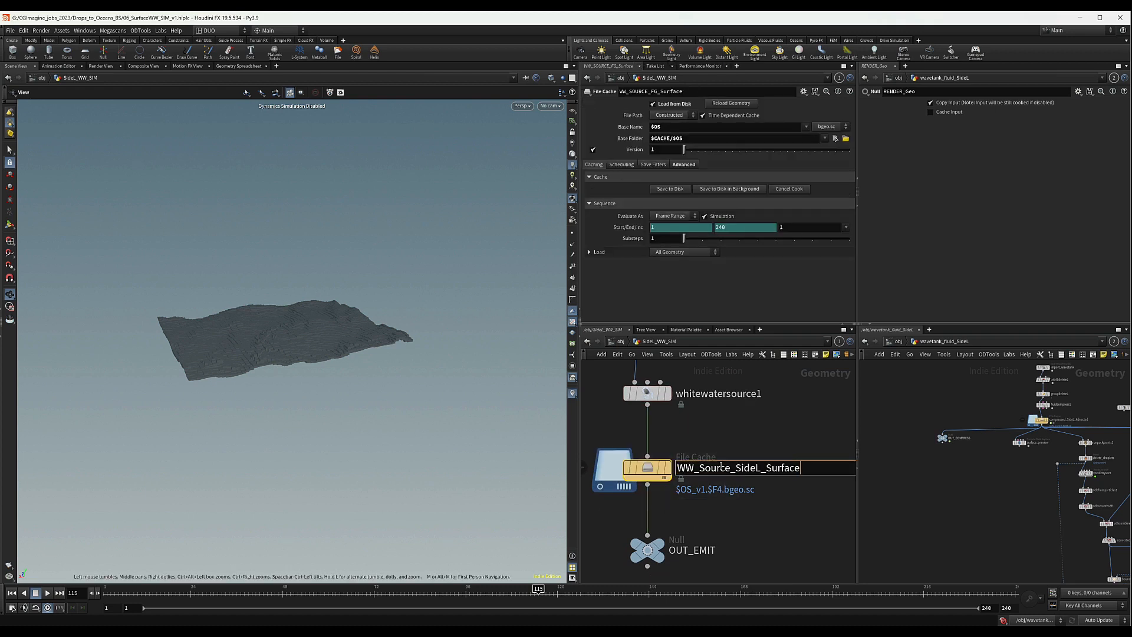
key("Return")
scroll(669, 492, "down", 3)
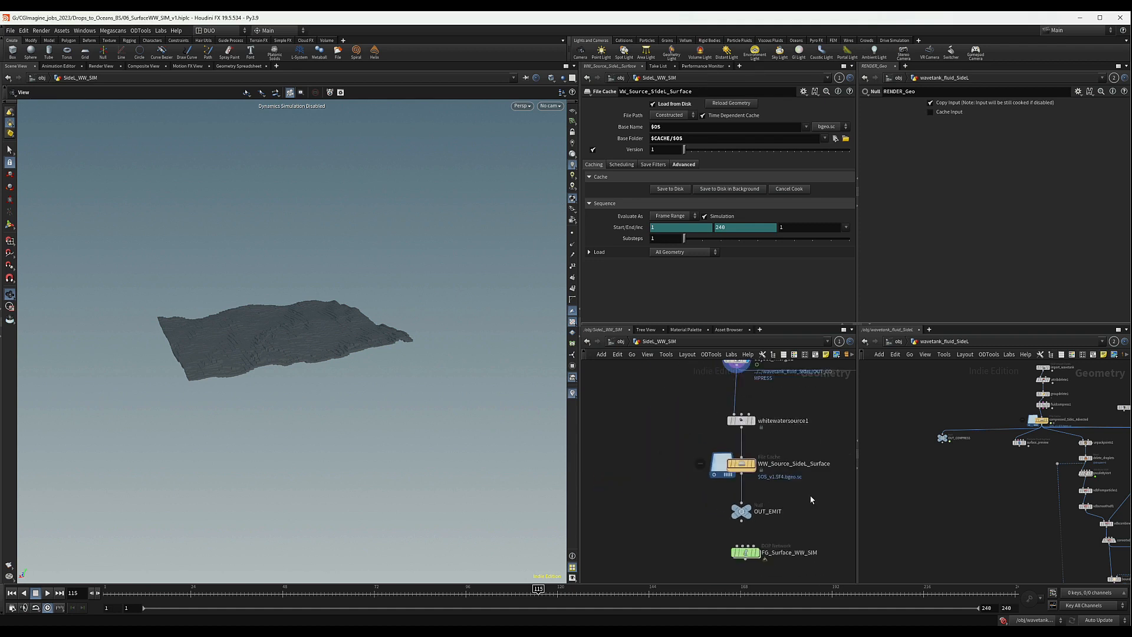
Step: Rename the FG_Surface_WW_SIM DOP network as SideL_Surface_WW_SIM
scroll(729, 464, "down", 2)
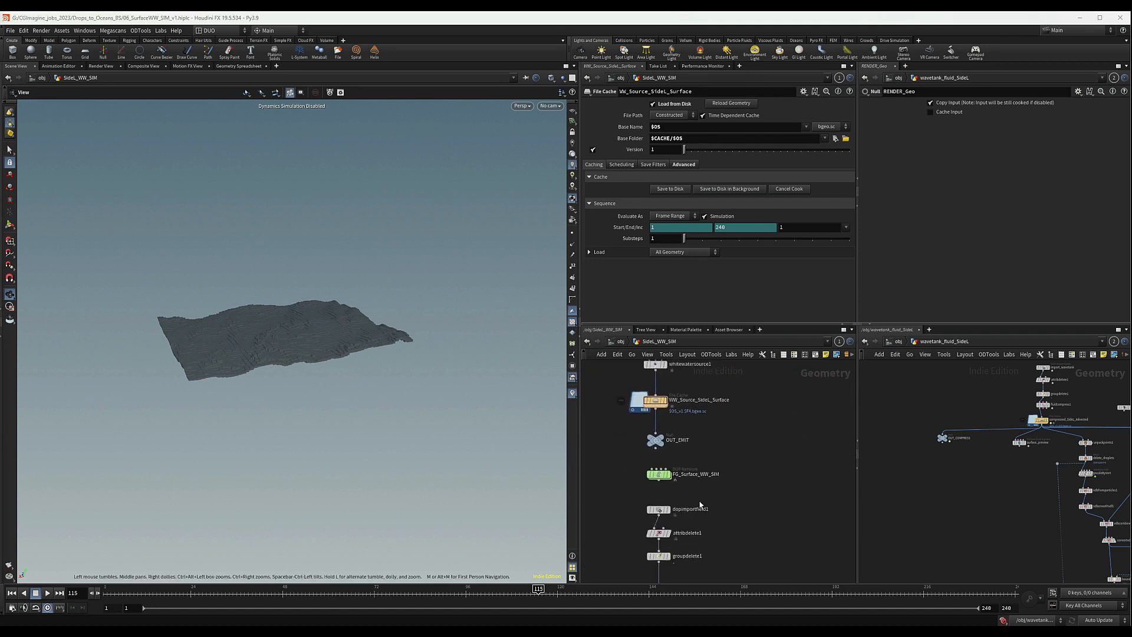
scroll(700, 505, "up", 3)
double_click(702, 466)
left_click_drag(665, 467, 645, 469)
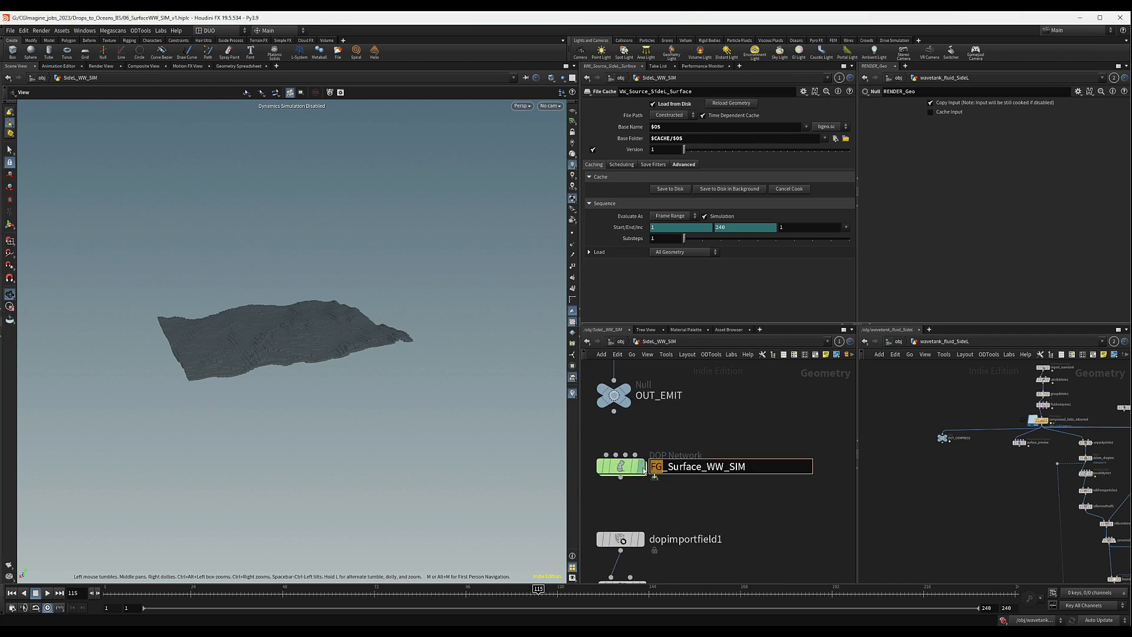
type("SideL")
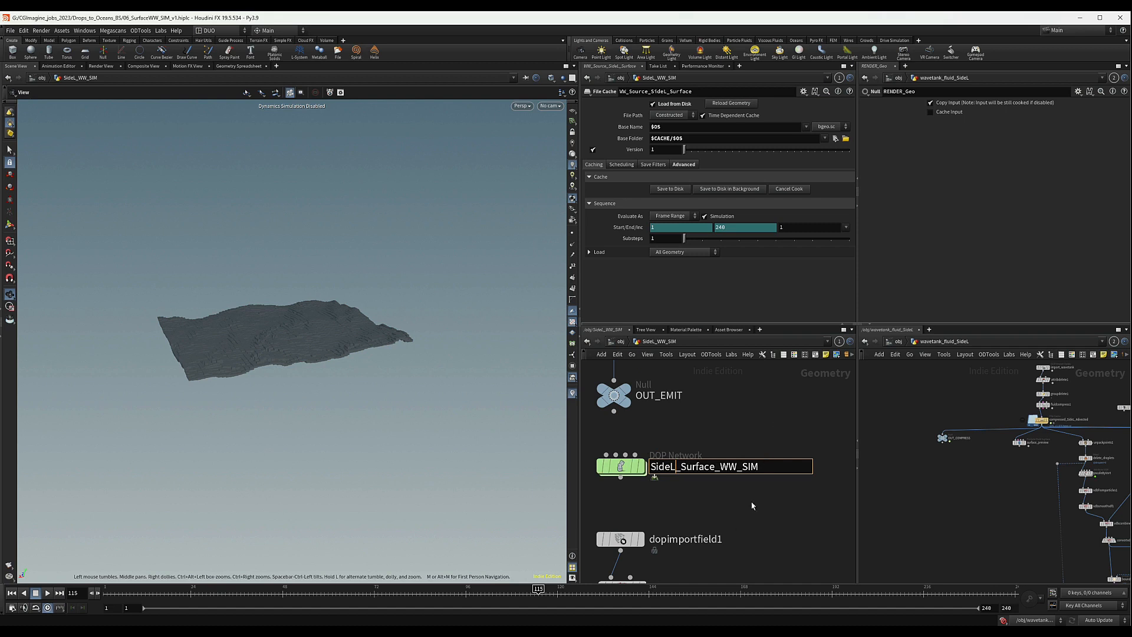
key("Return")
scroll(684, 443, "down", 5)
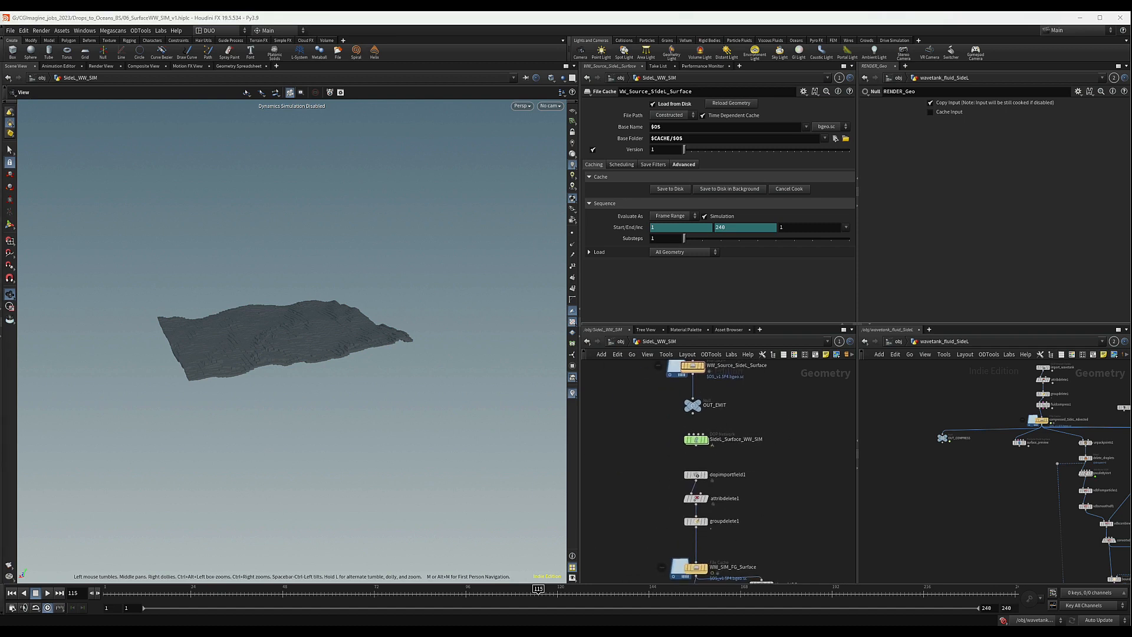
Step: In the SideL_Surface_WW_SIM network, set whitewatersolver1's Whitewater Scale to 0.05 and Voxel Size to 0.1
double_click(695, 443)
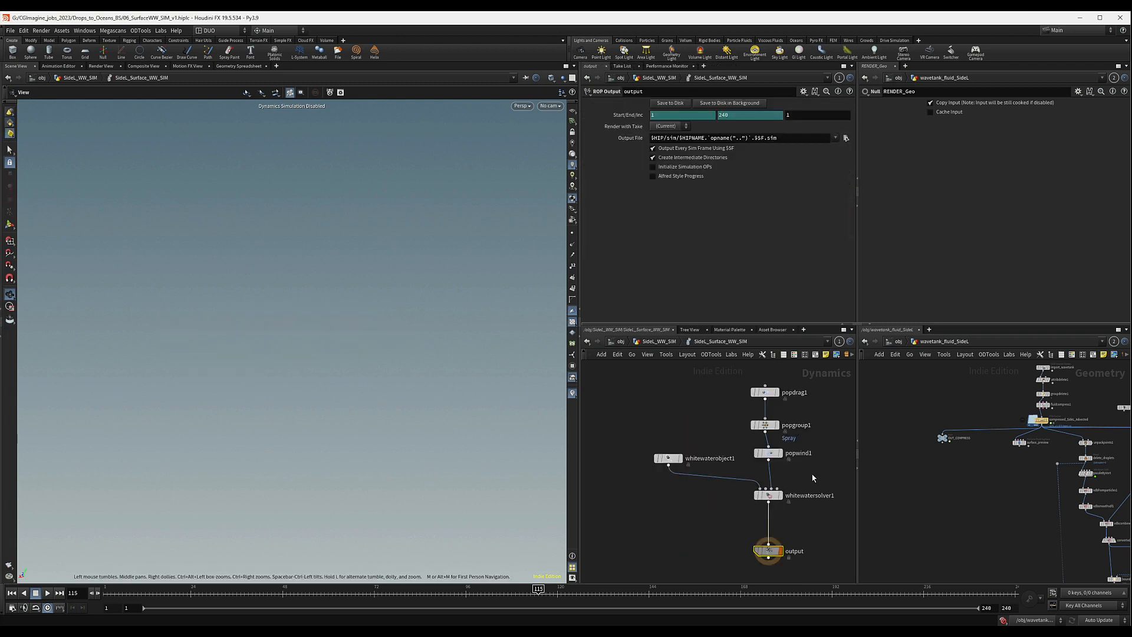
left_click(768, 495)
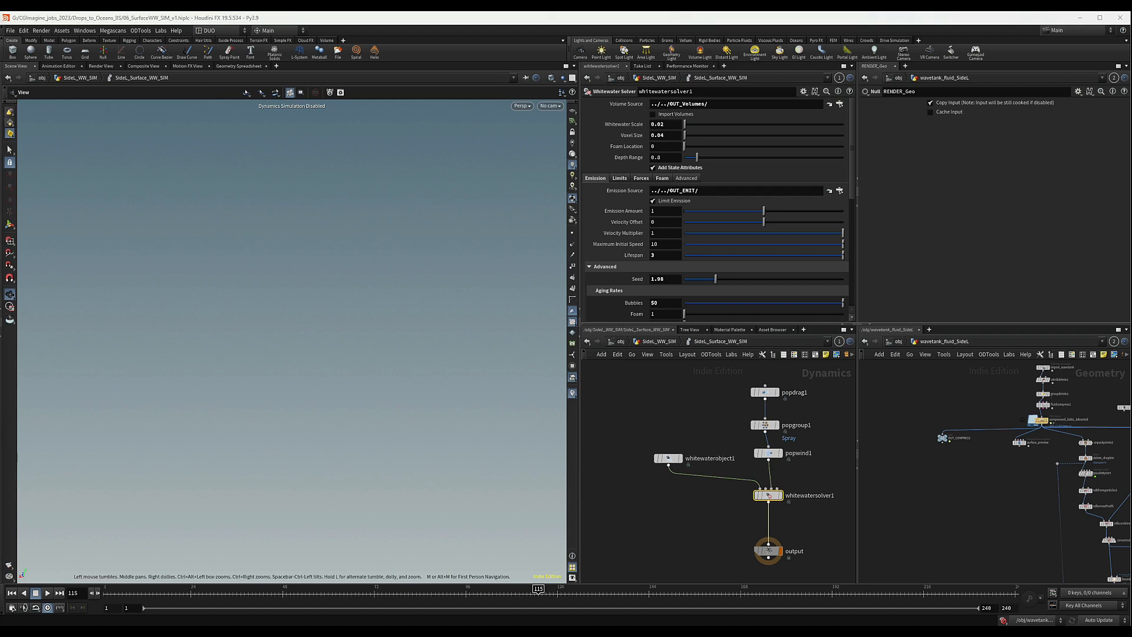
left_click(673, 124)
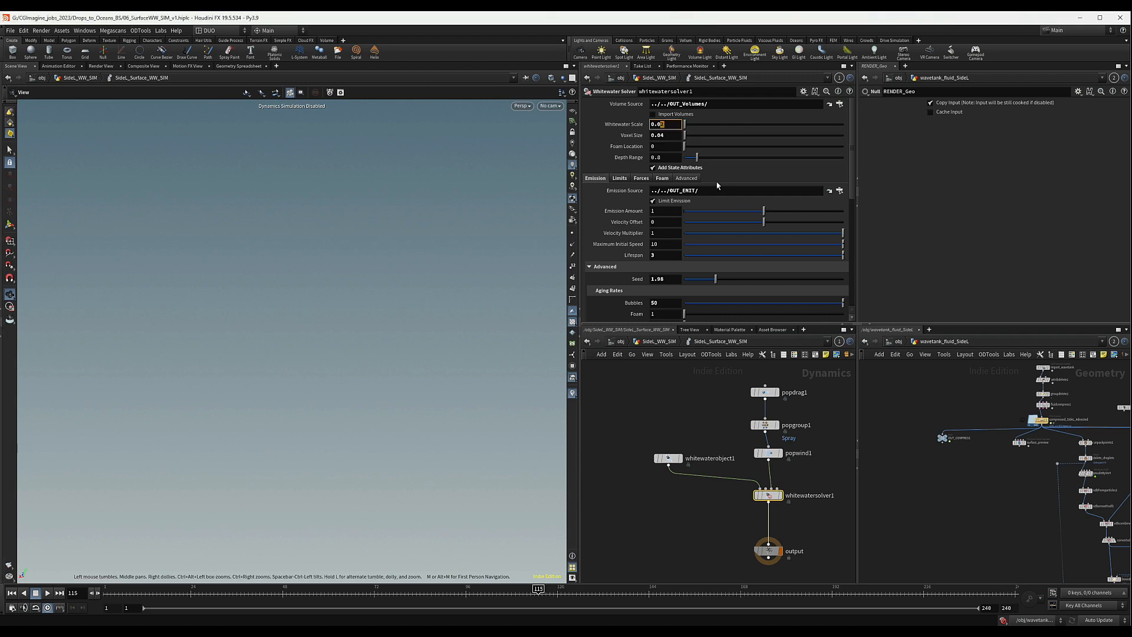
key("Return")
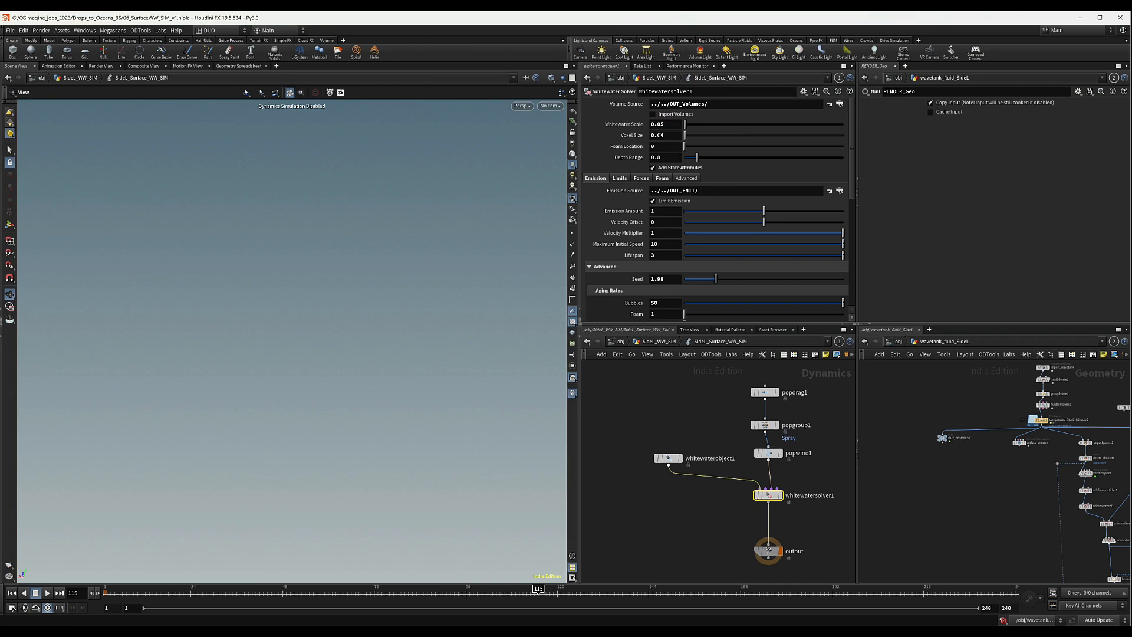
double_click(659, 135)
type("1")
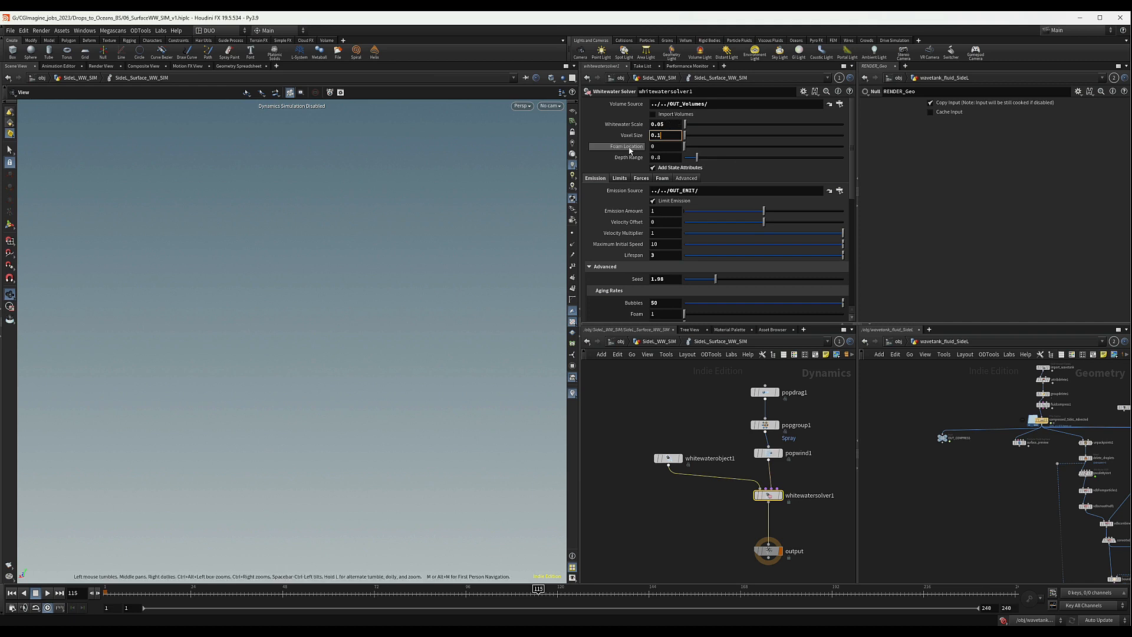
Step: Set whitewatersolver1's Foam Location to 0.01
key("Tab")
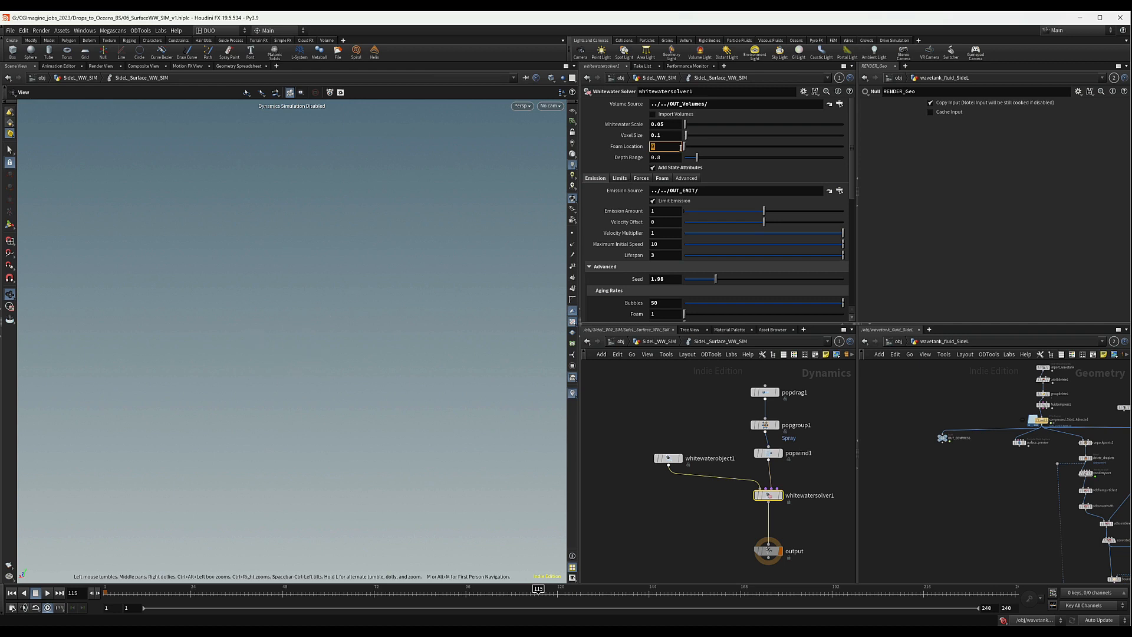
left_click_drag(666, 146, 648, 146)
type("0.01")
key("Return")
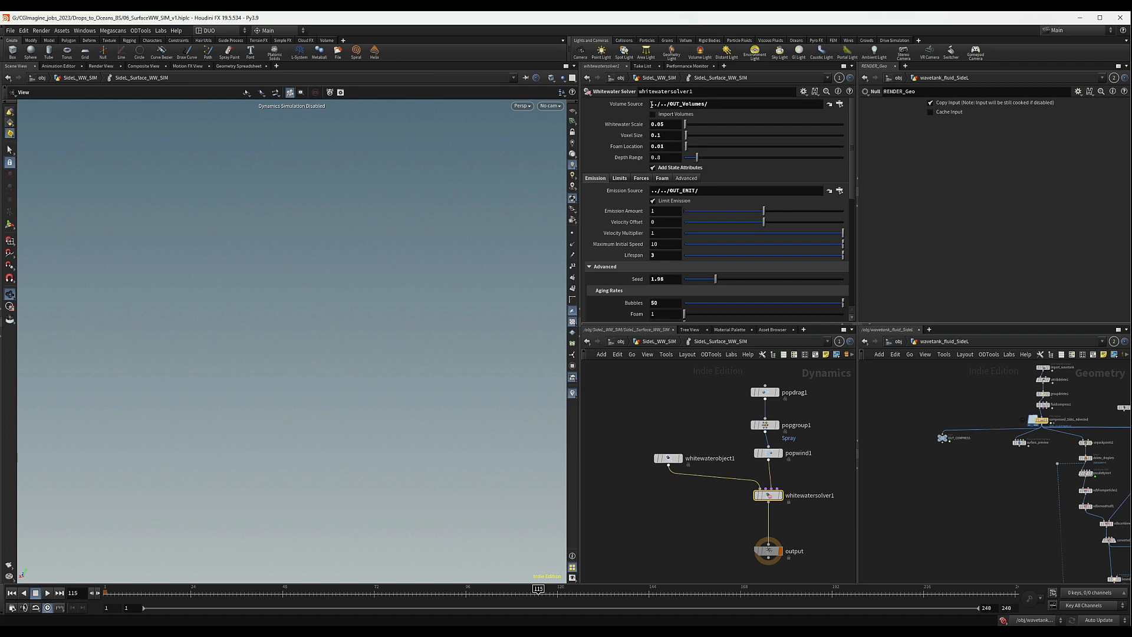
Step: Check the solver's Volume Source path against the OUT_Volumes null in the SideL_WW_SIM network, and return to the SideL_Surface_WW_SIM network
left_click_drag(652, 104, 667, 104)
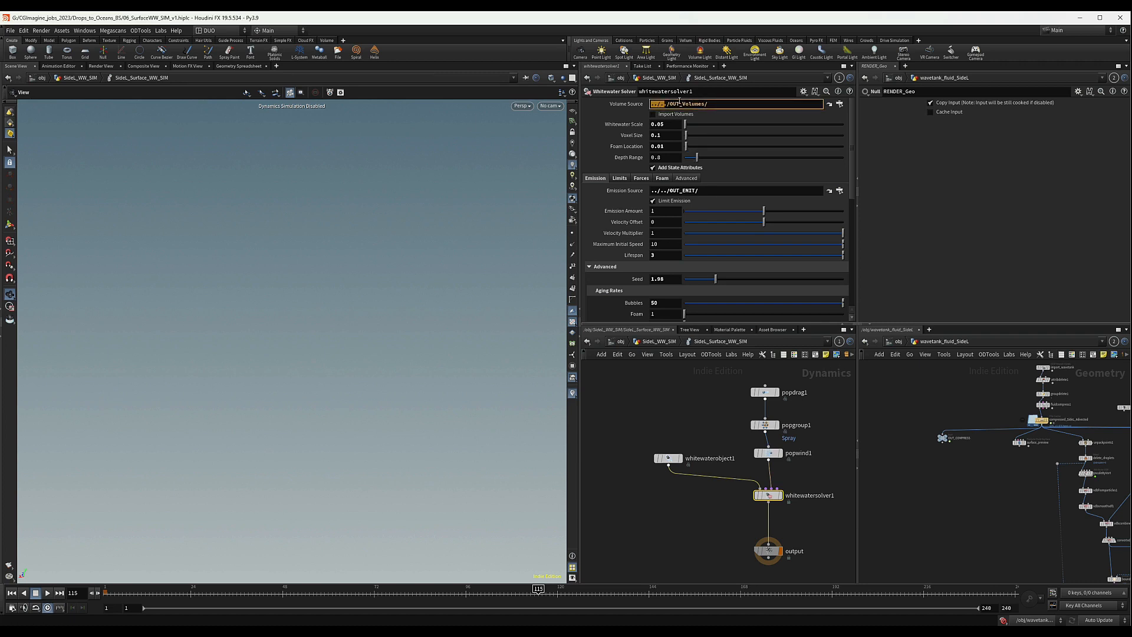
left_click(657, 341)
middle_click_drag(775, 454, 688, 483)
scroll(689, 482, "down", 1)
scroll(763, 458, "up", 7)
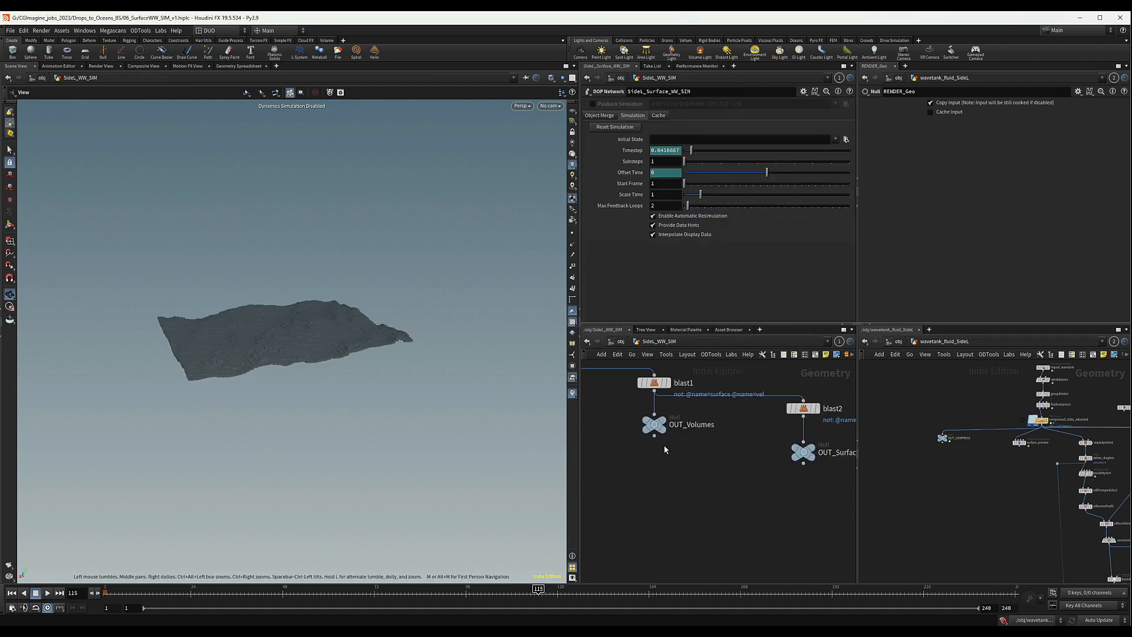
scroll(675, 453, "down", 2)
key("h")
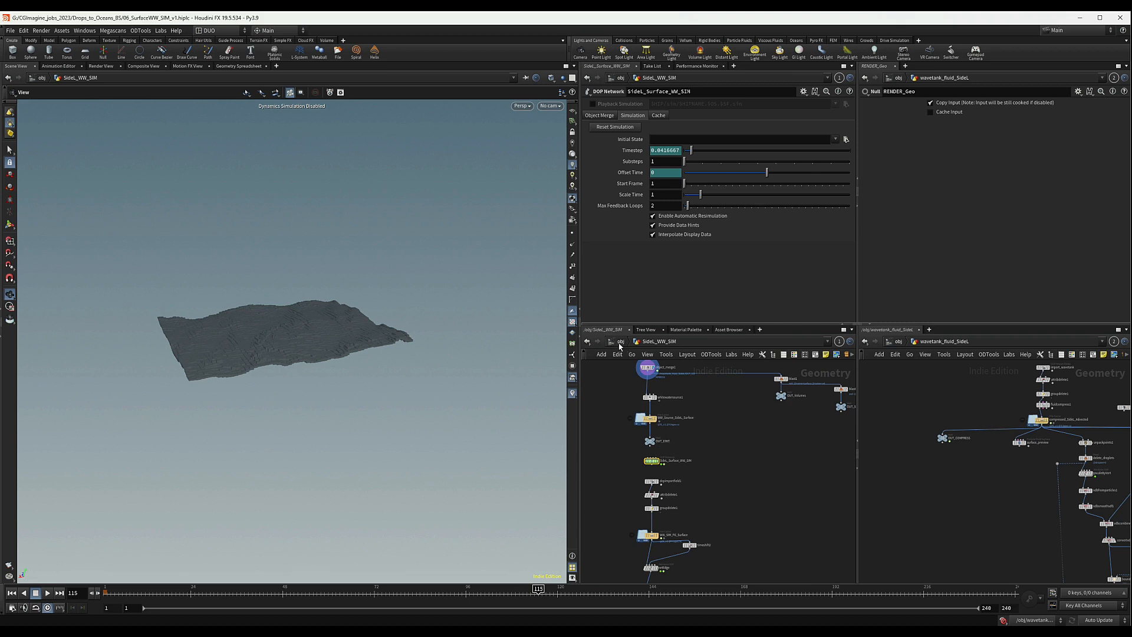
double_click(651, 461)
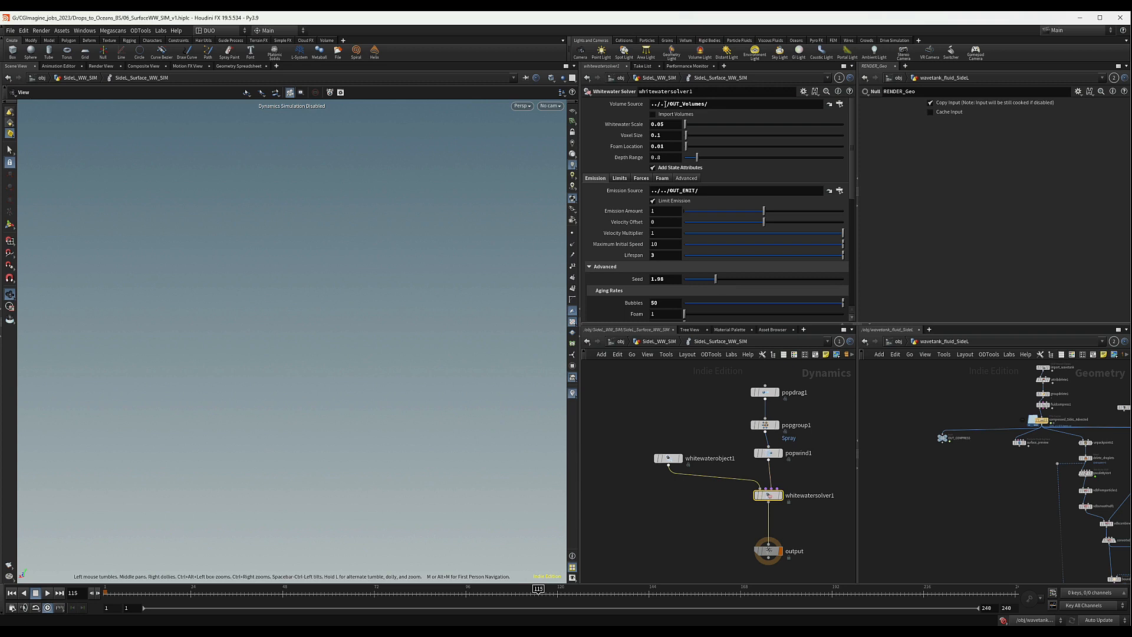
Step: Set whitewatersolver1's Emission Source to the absolute path /obj/SideL_WW_SIM/OUT_EMIT
left_click(840, 190)
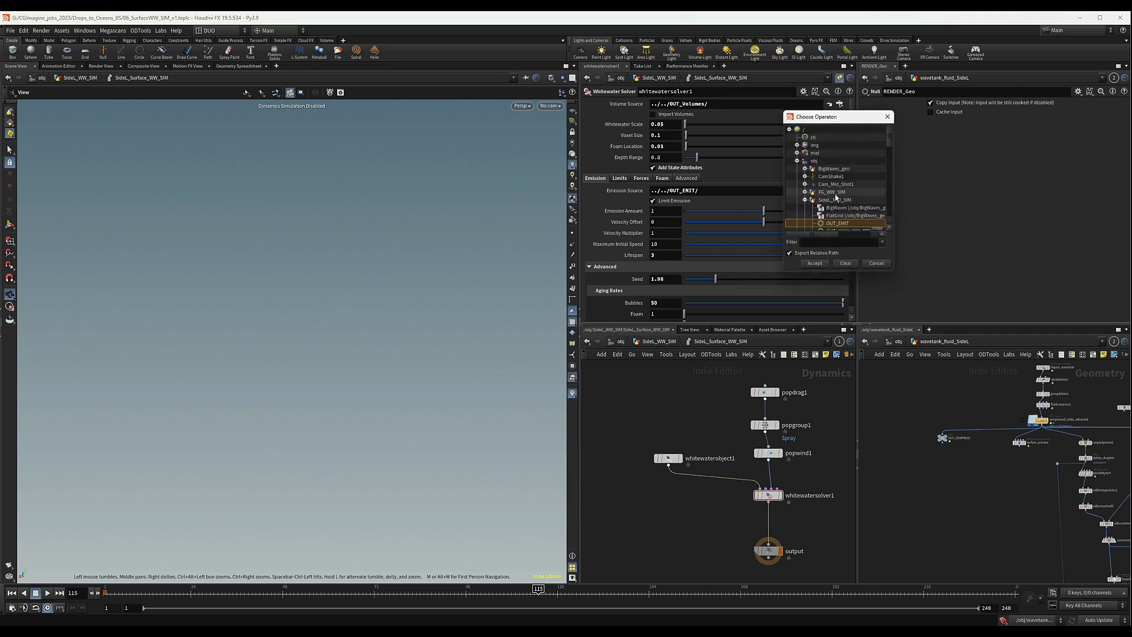
left_click(814, 265)
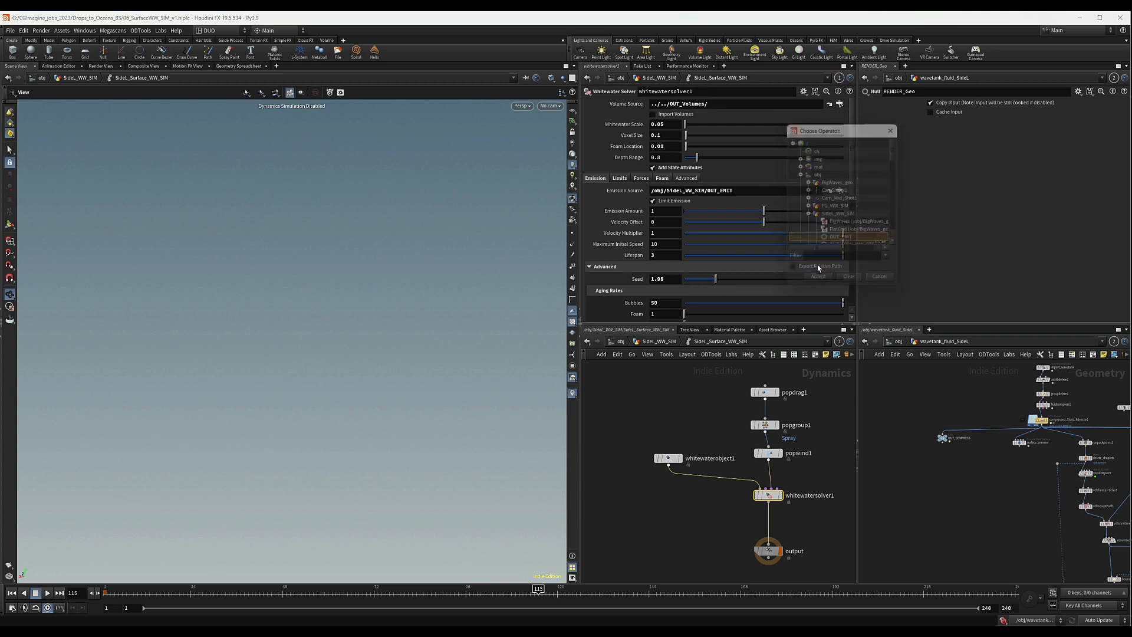
left_click_drag(651, 191, 665, 190)
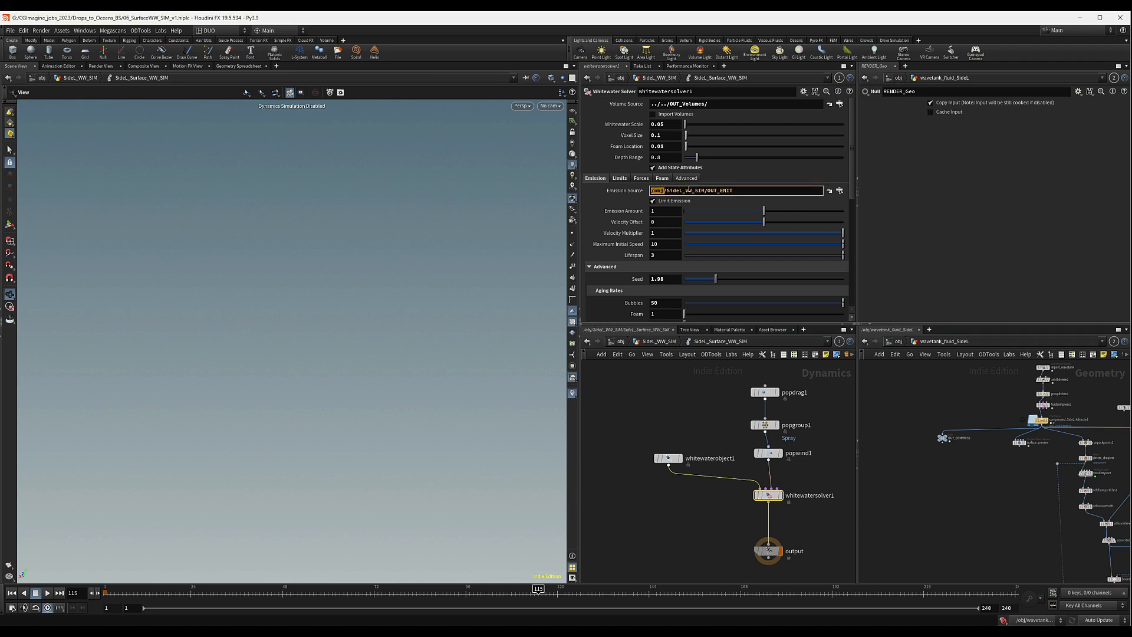
left_click_drag(667, 191, 705, 196)
double_click(658, 190)
left_click(669, 191)
left_click_drag(745, 190, 649, 191)
Step: Choose OUT_EMIT in SideL_WW_SIM as the solver's Emission Source with the relative path ../../OUT_EMIT
left_click(839, 191)
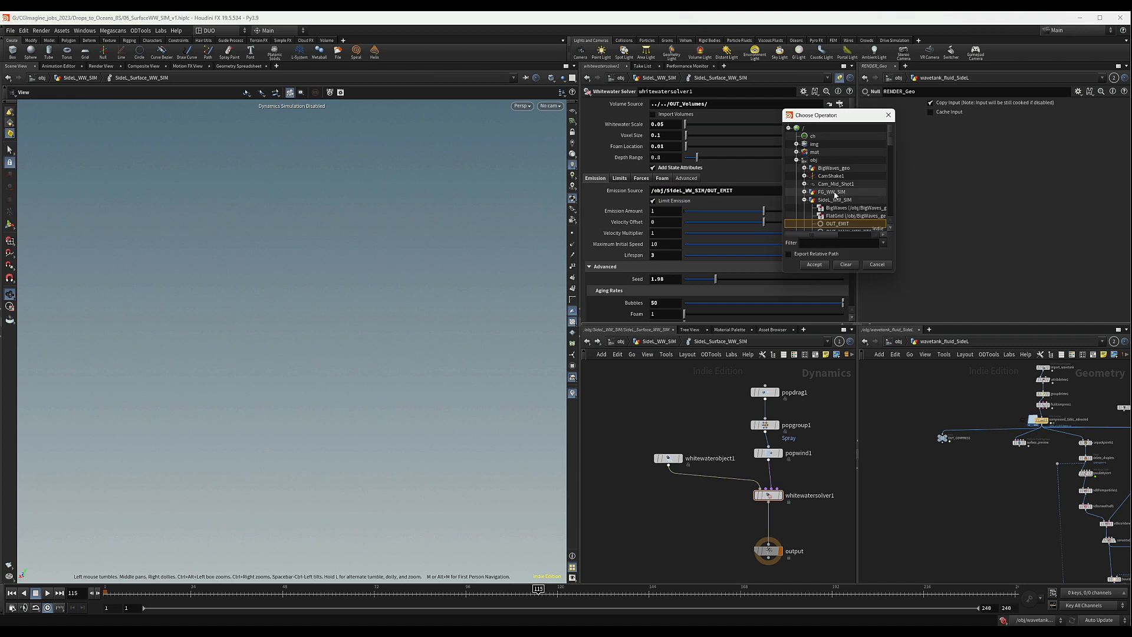
left_click(814, 262)
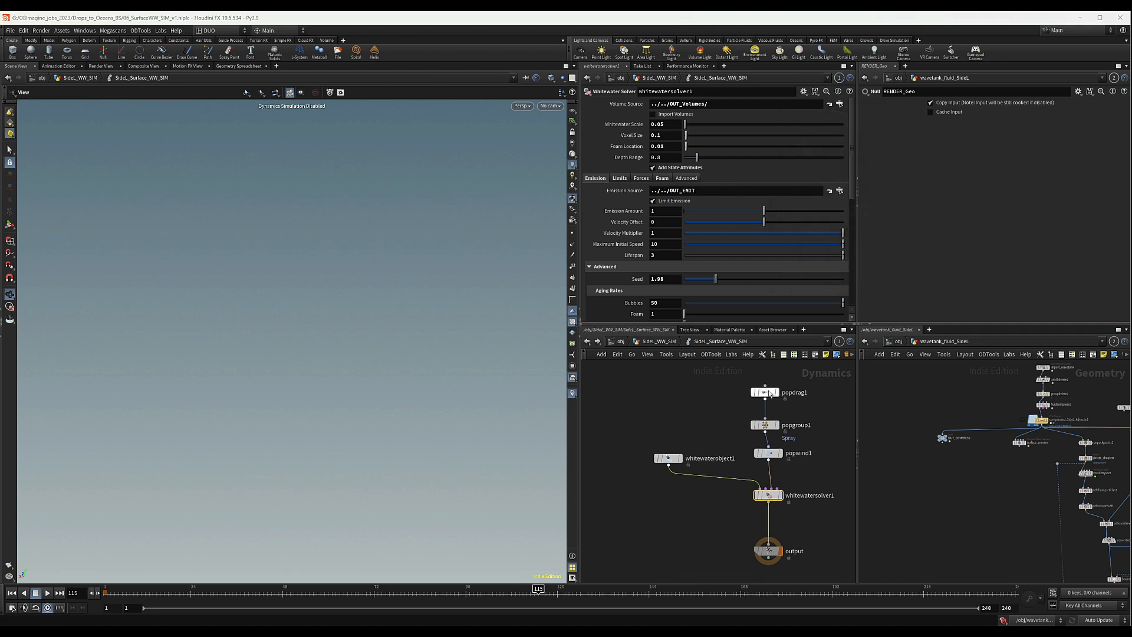
double_click(673, 190)
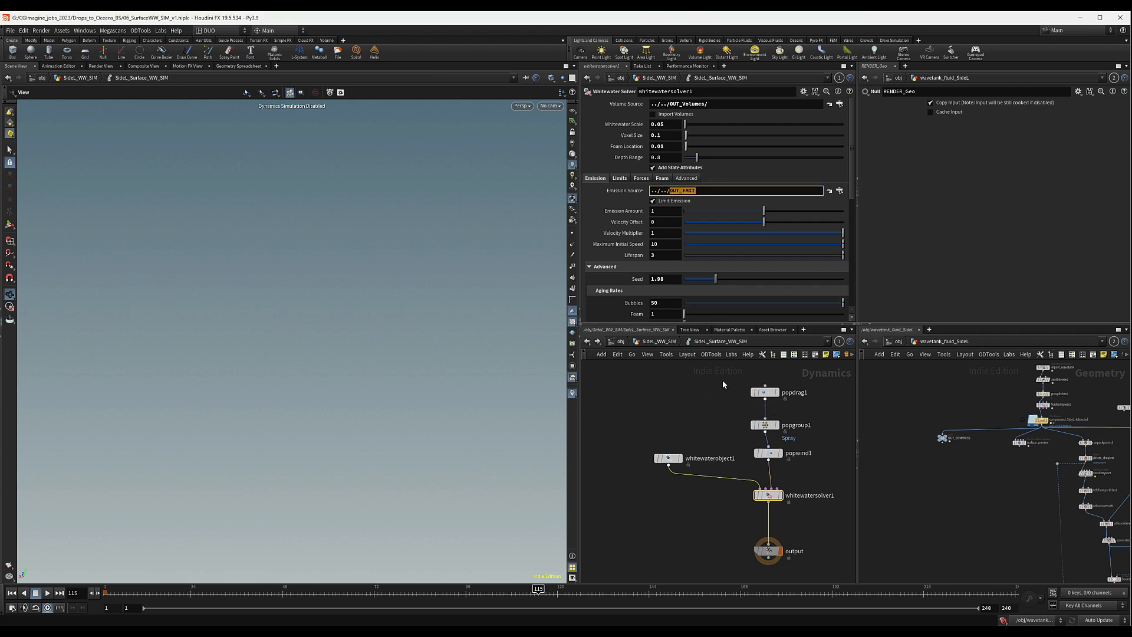
left_click(725, 412)
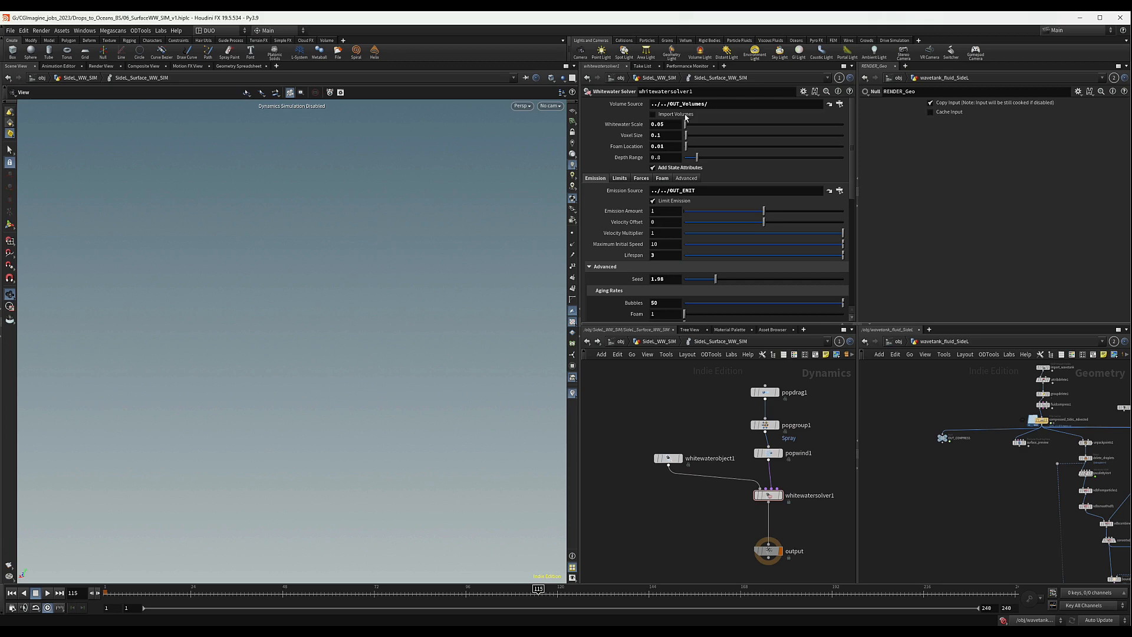
double_click(687, 190)
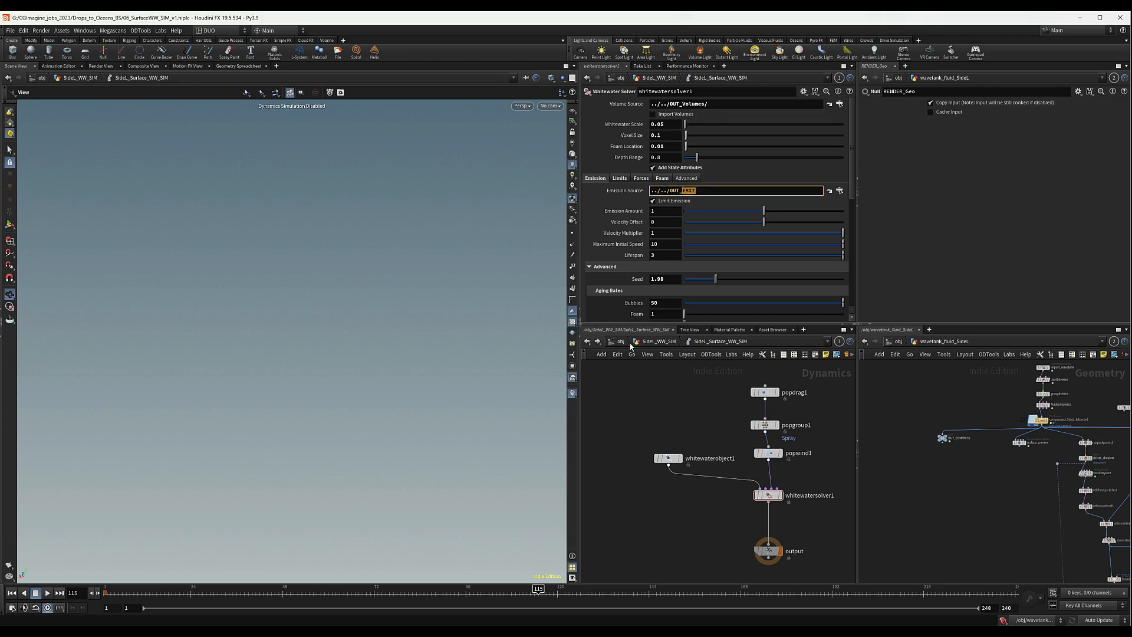
left_click(666, 211)
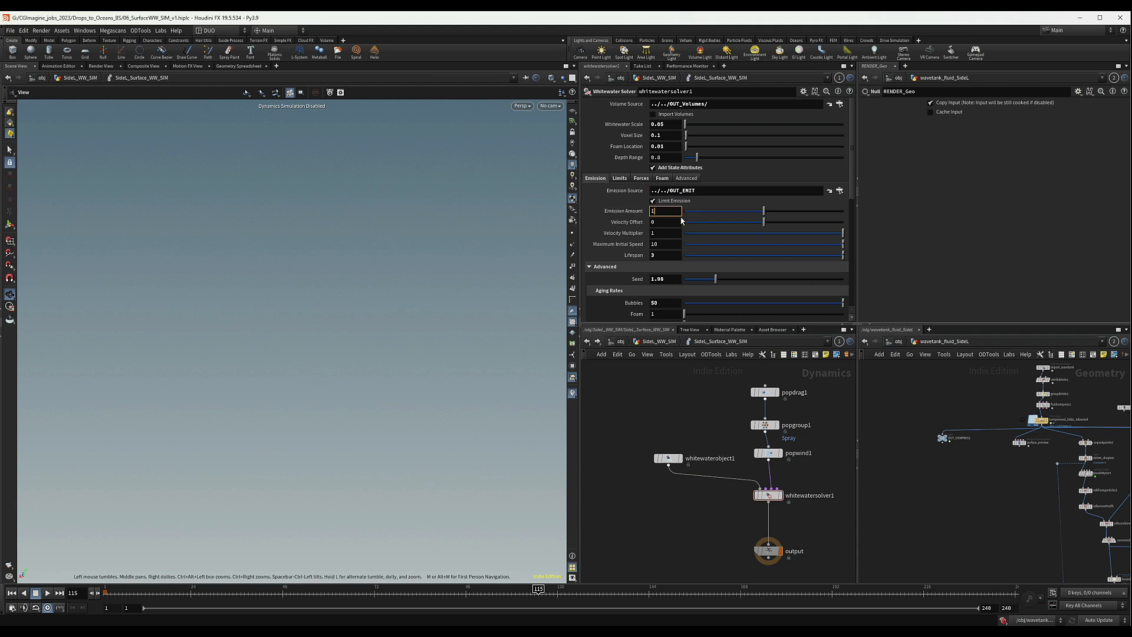
Step: In the solver's advanced emission settings, set the Bubbles aging rate to 100 and the Seed to 4.85
scroll(707, 201, "down", 1)
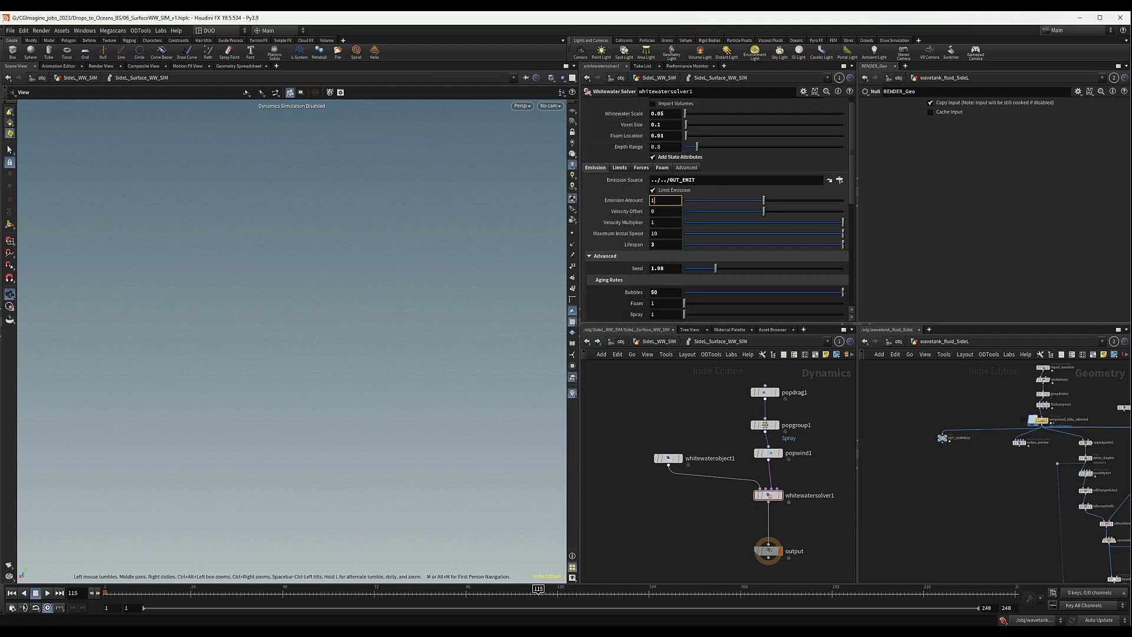
left_click_drag(659, 292, 577, 287)
type("1")
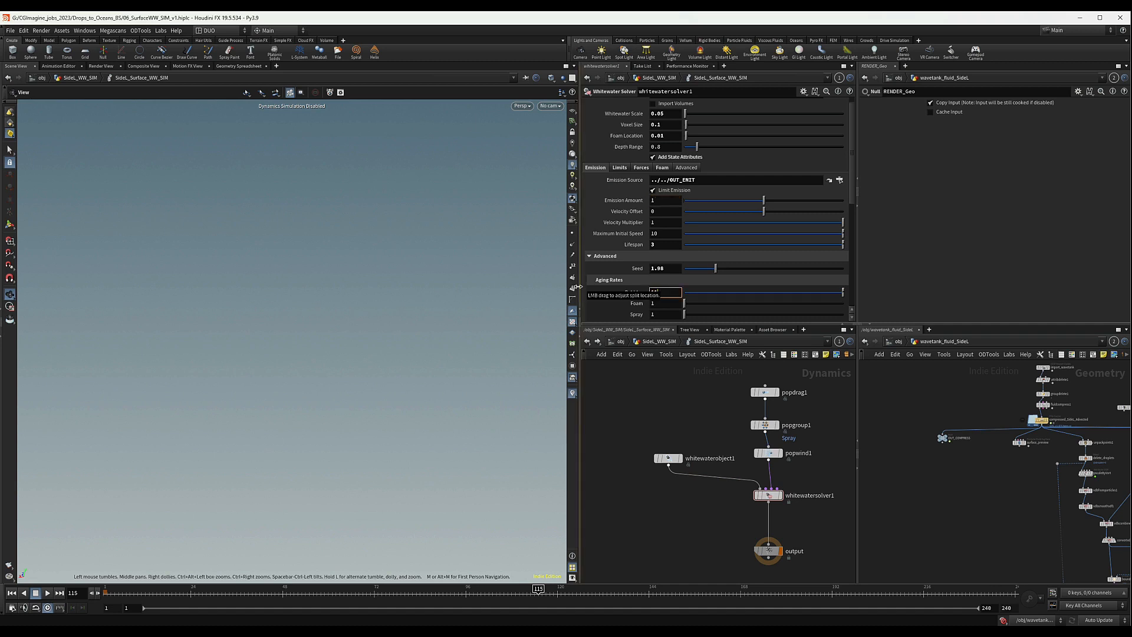
type("00")
key("Return")
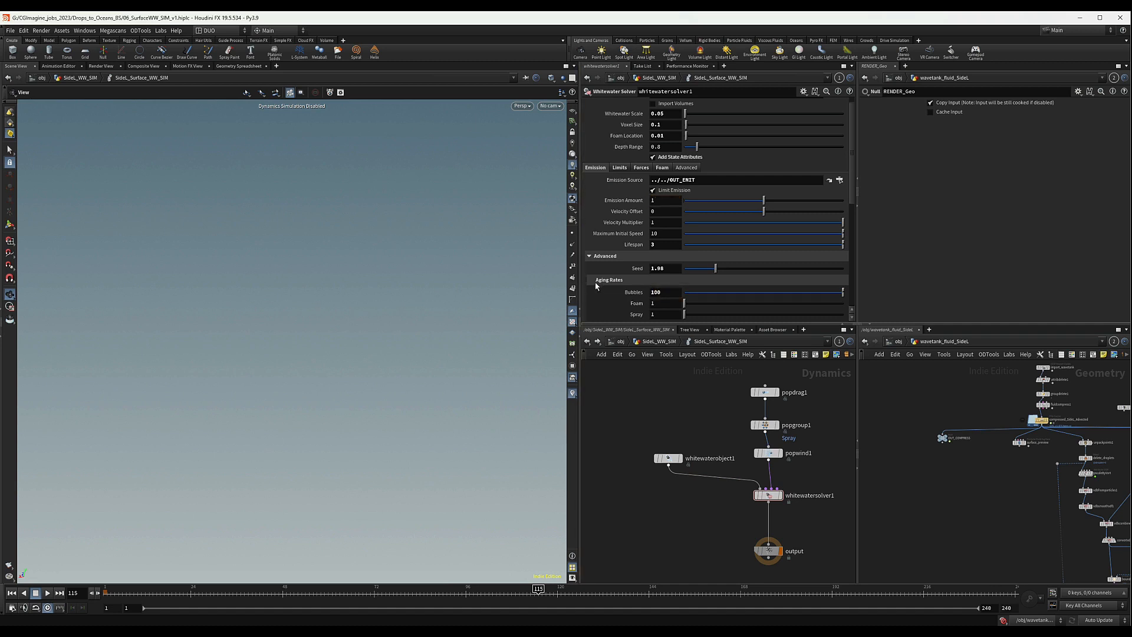
scroll(617, 277, "down", 1)
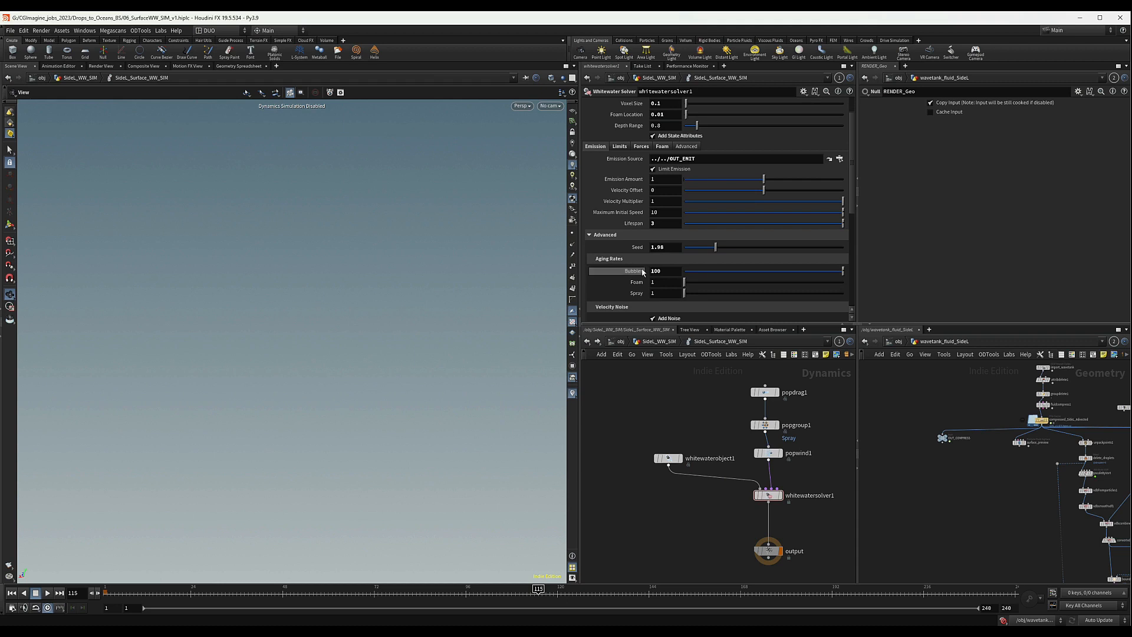
left_click(668, 273)
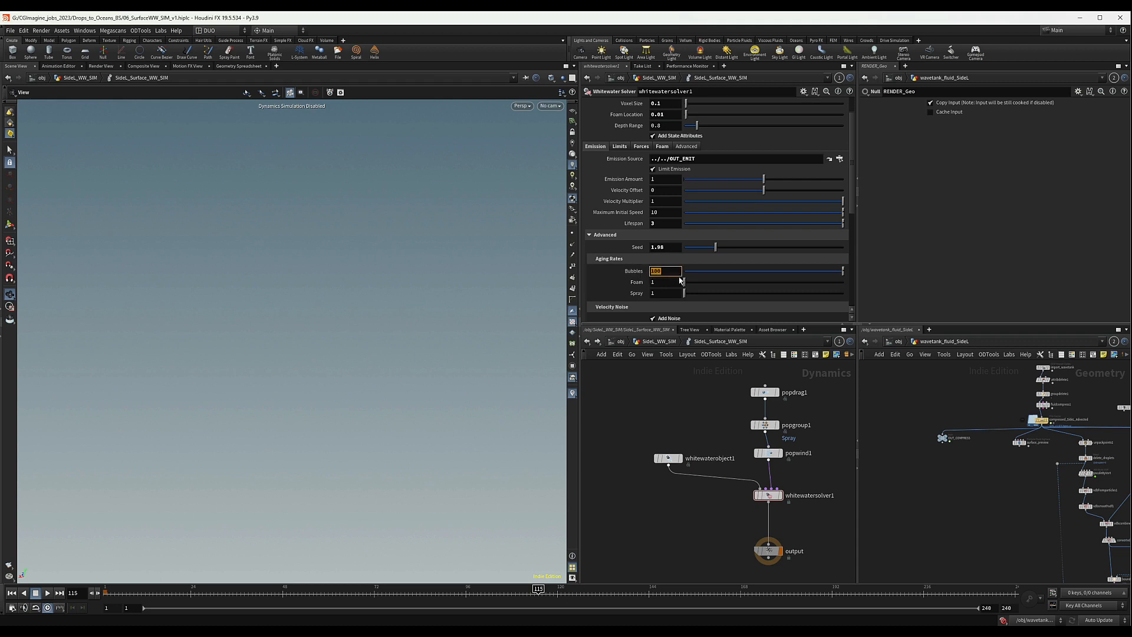
left_click(666, 273)
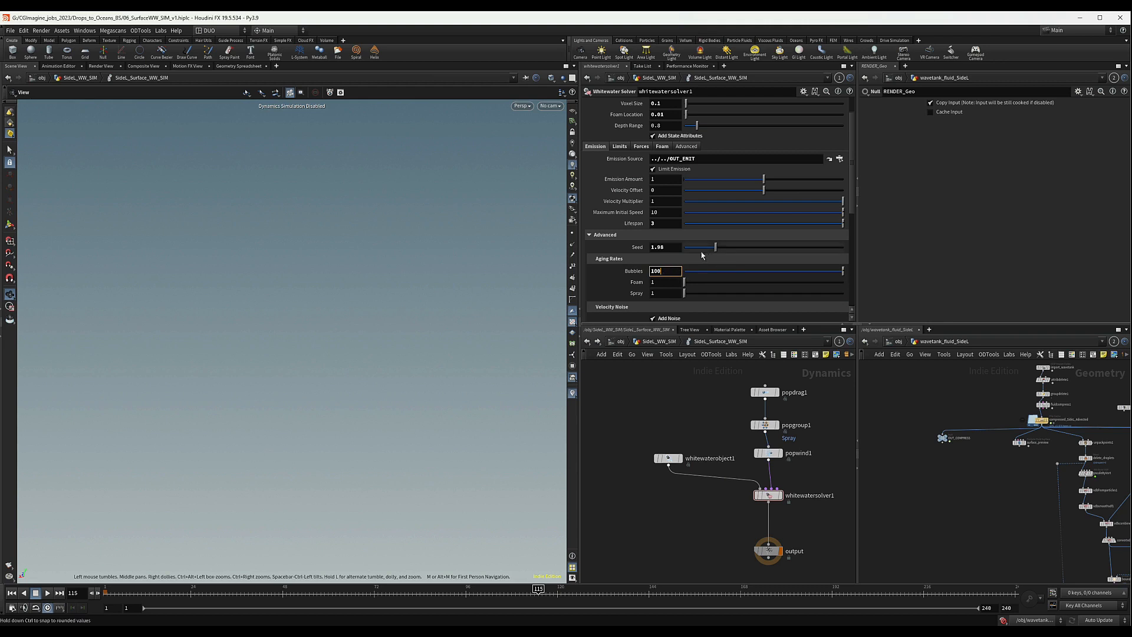
left_click(761, 247)
scroll(788, 290, "down", 2)
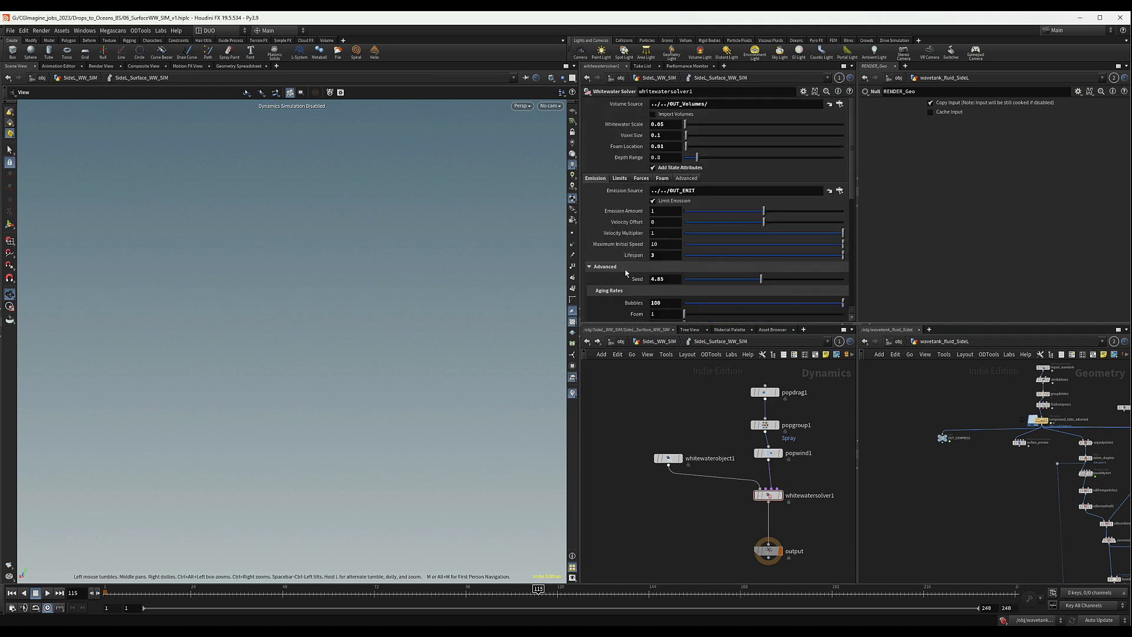
scroll(630, 285, "up", 3)
Step: Link the solver's Limit Size to the Size of the wavetank node in wavetank_SideL with a relative channel reference
left_click(619, 178)
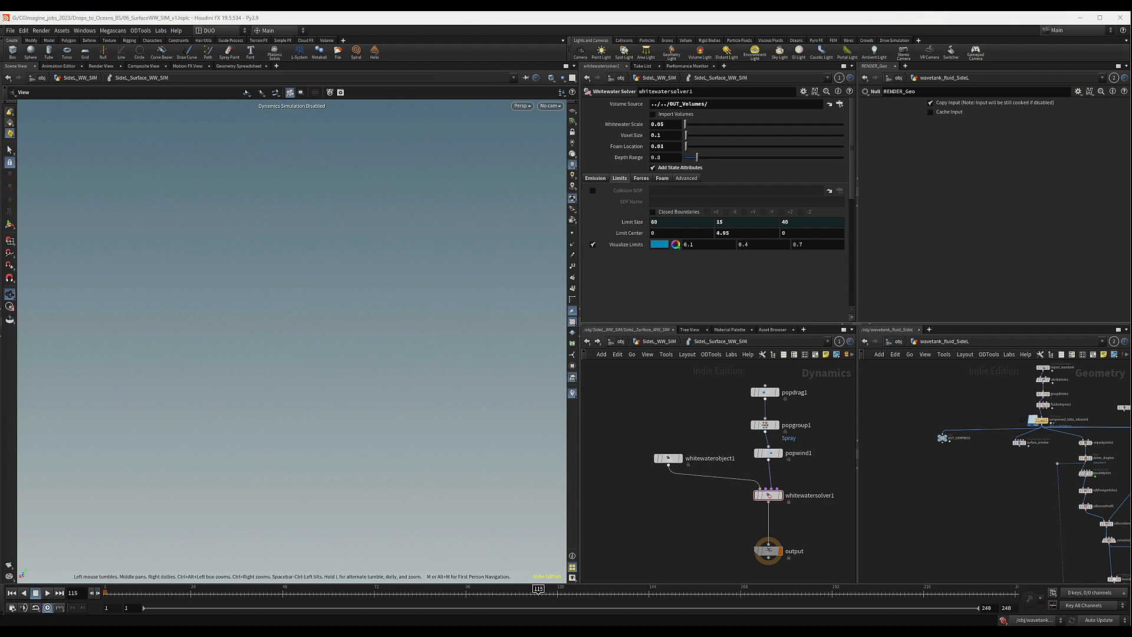
key("u")
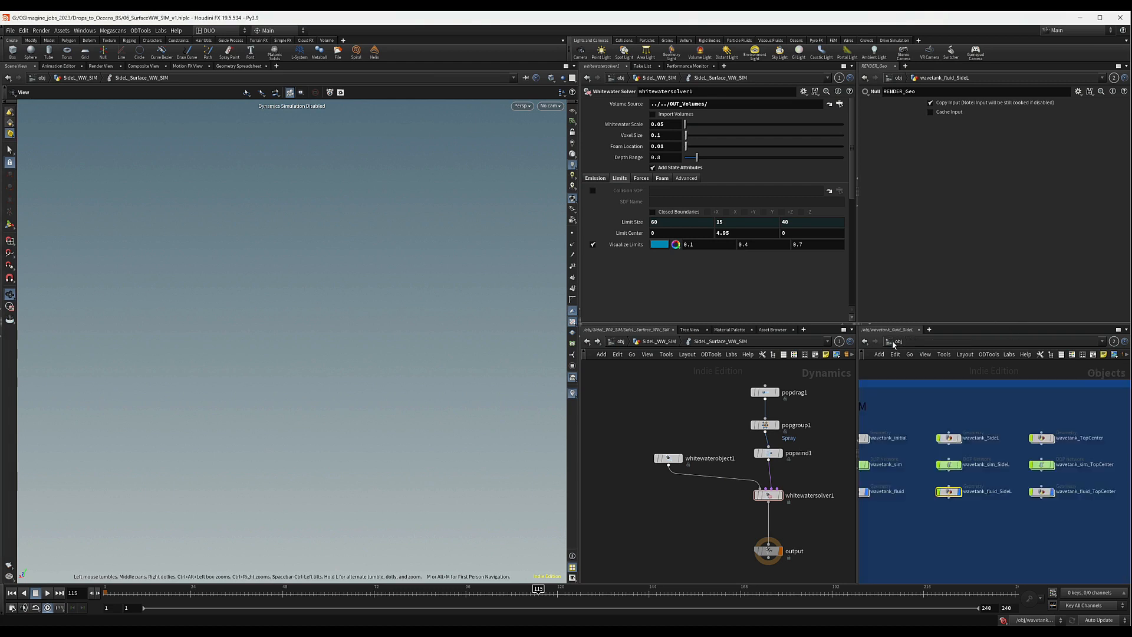
double_click(949, 439)
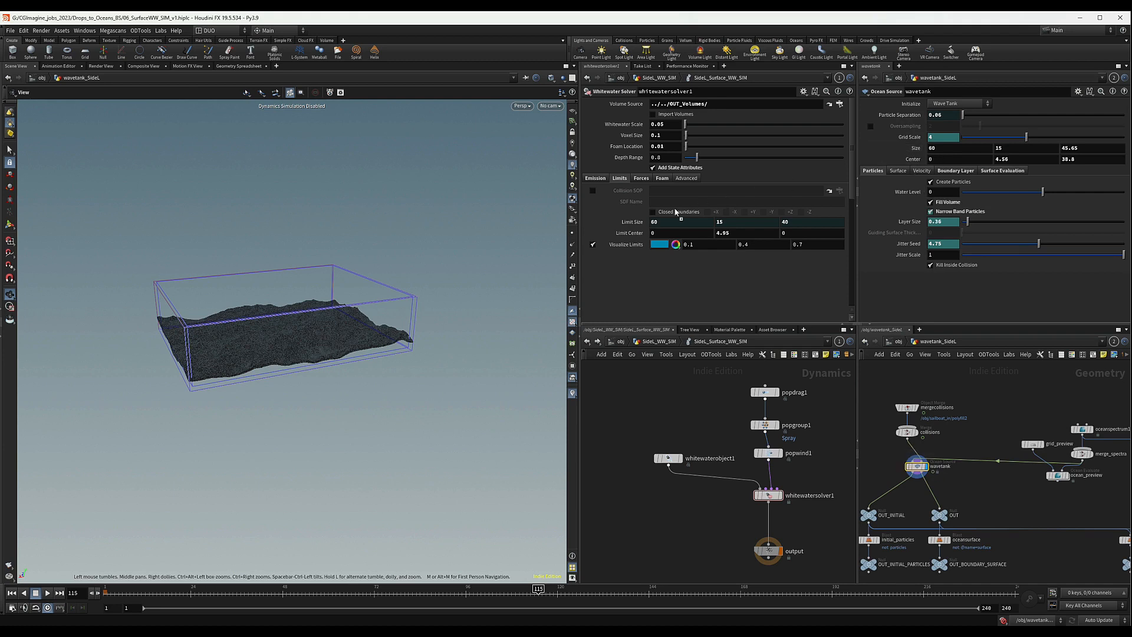
right_click(634, 223)
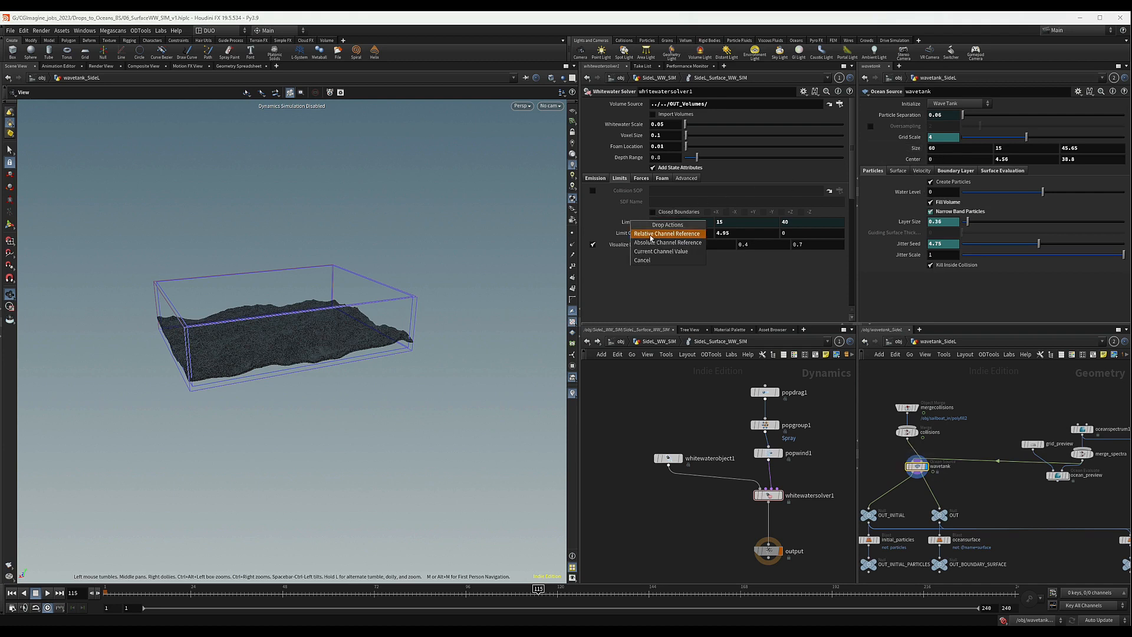
left_click(636, 226)
left_click(635, 223)
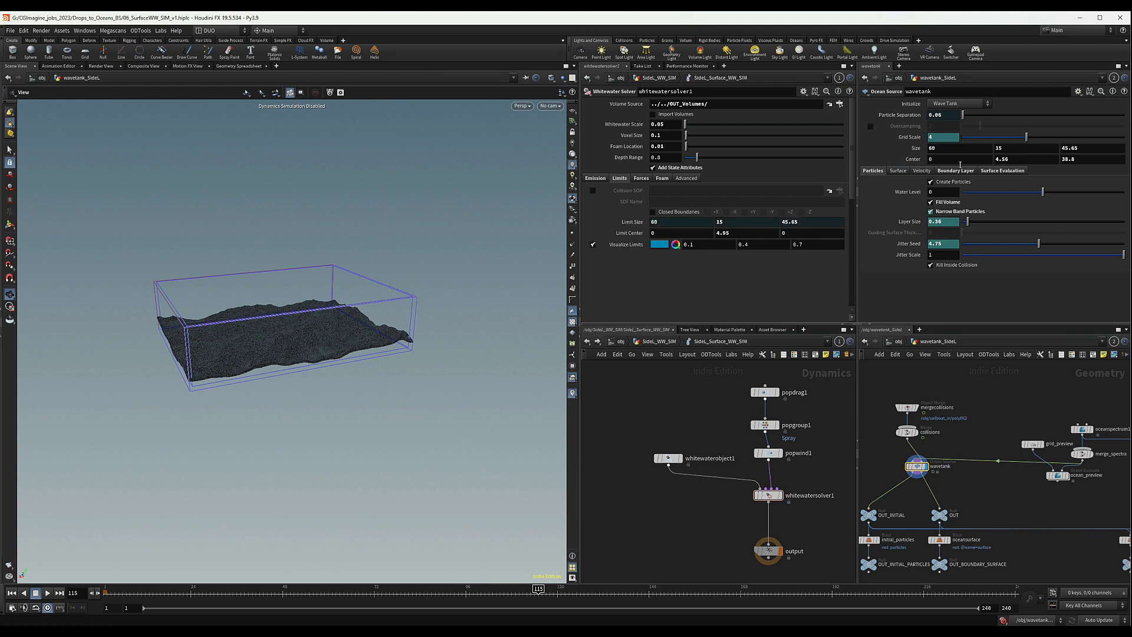
Step: Link the Z component of the solver's Limit Center to the wavetank's Center Z as a relative reference
right_click(1077, 159)
left_click(1029, 223)
right_click(796, 235)
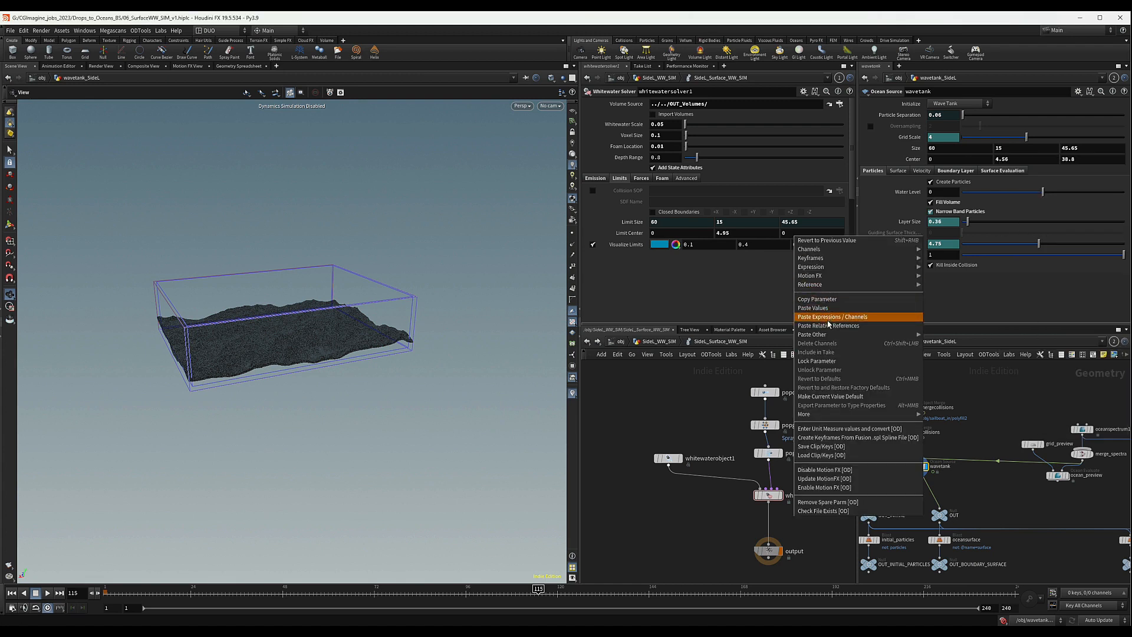
left_click(829, 326)
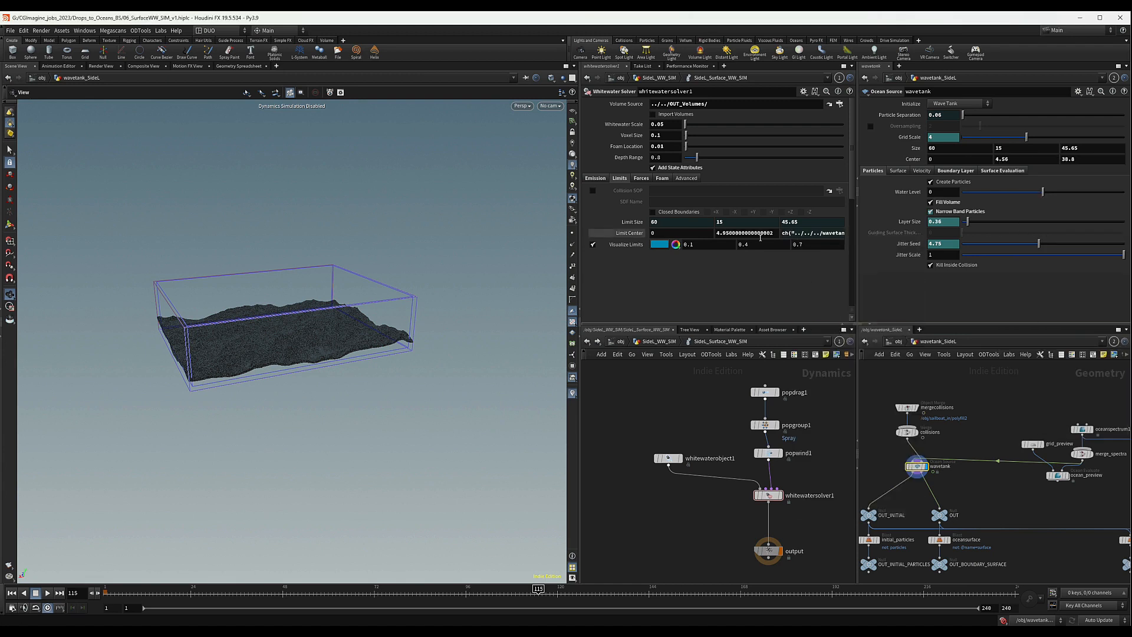
left_click(627, 235)
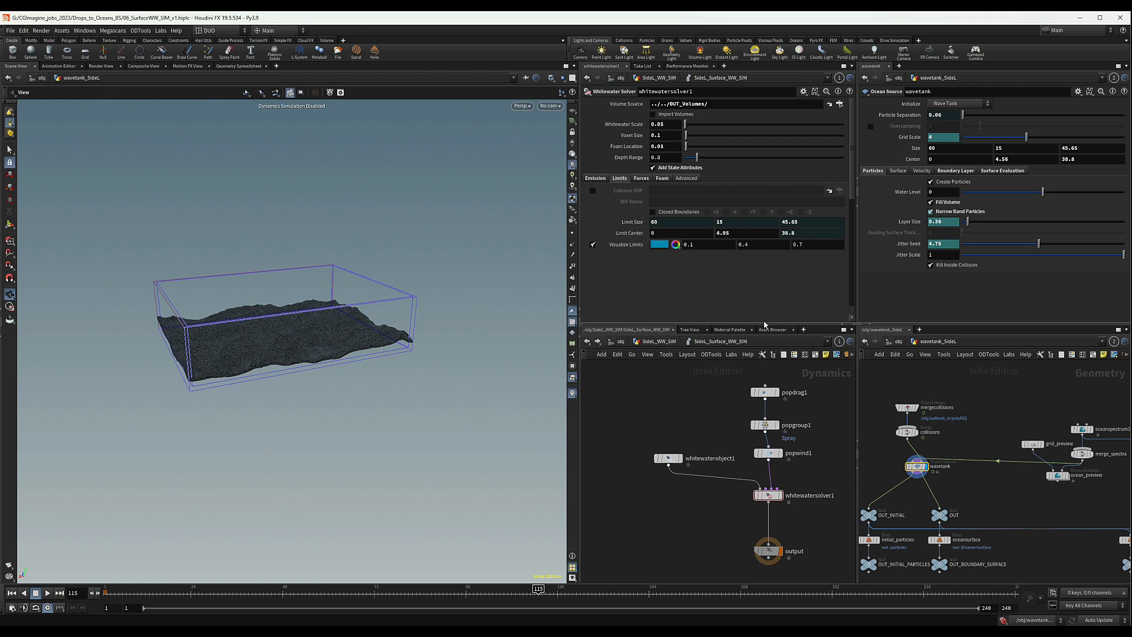
Step: Review whitewatersolver1's force settings and its foam clumping, erosion, repellant and adhesion settings
scroll(836, 484, "down", 1)
middle_click_drag(827, 478, 760, 477)
left_click_drag(760, 478, 693, 505)
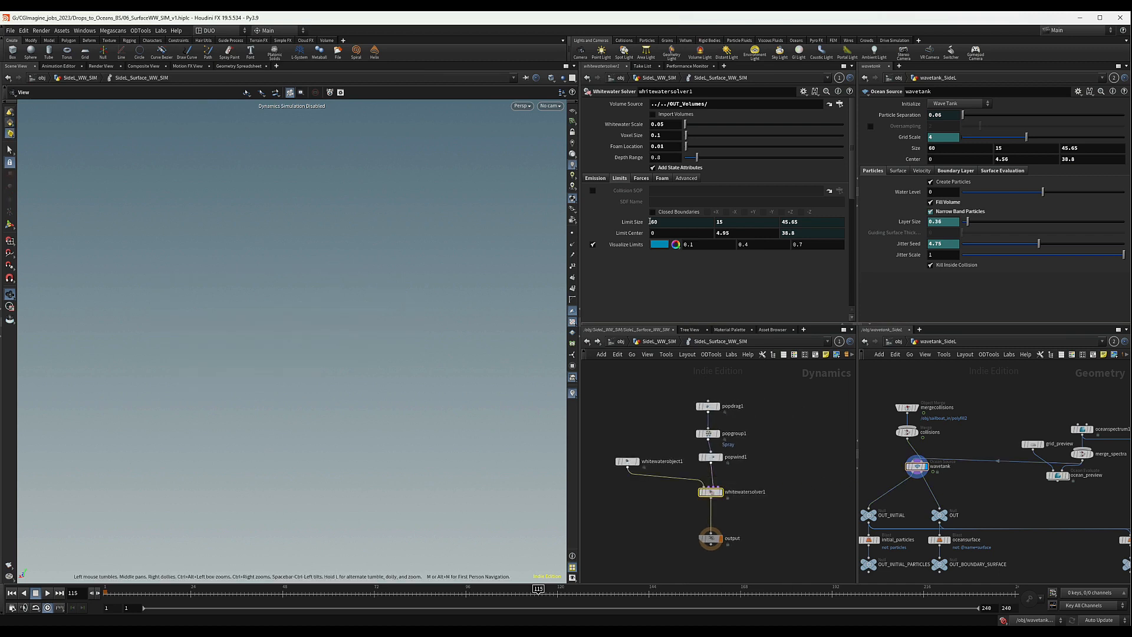
left_click(642, 178)
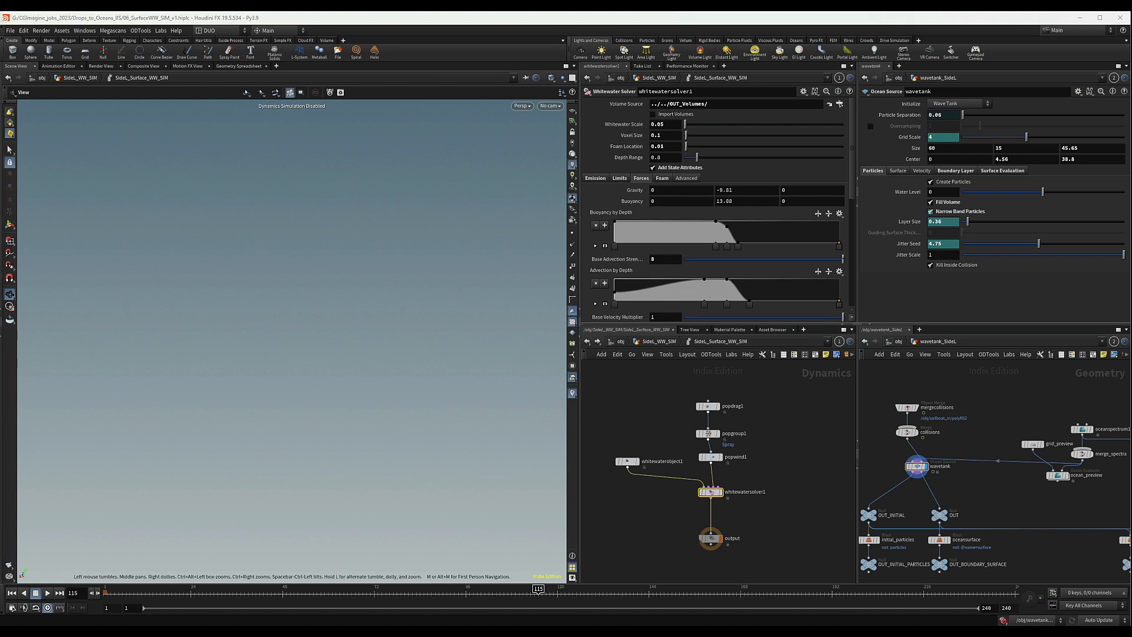
left_click(662, 178)
scroll(685, 280, "down", 2)
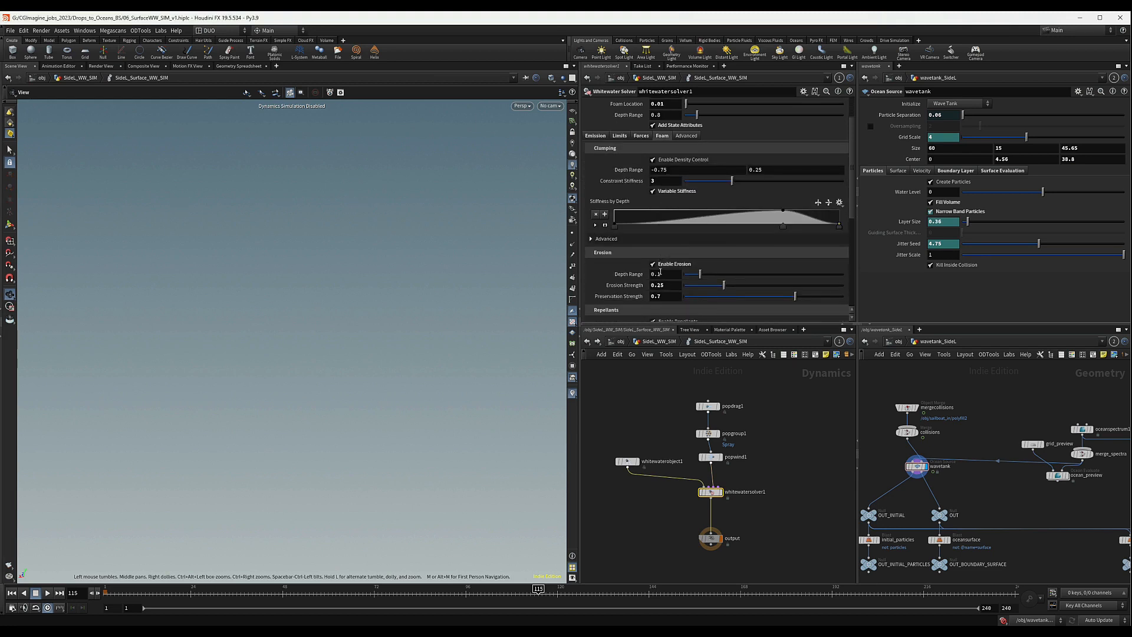
scroll(686, 280, "down", 4)
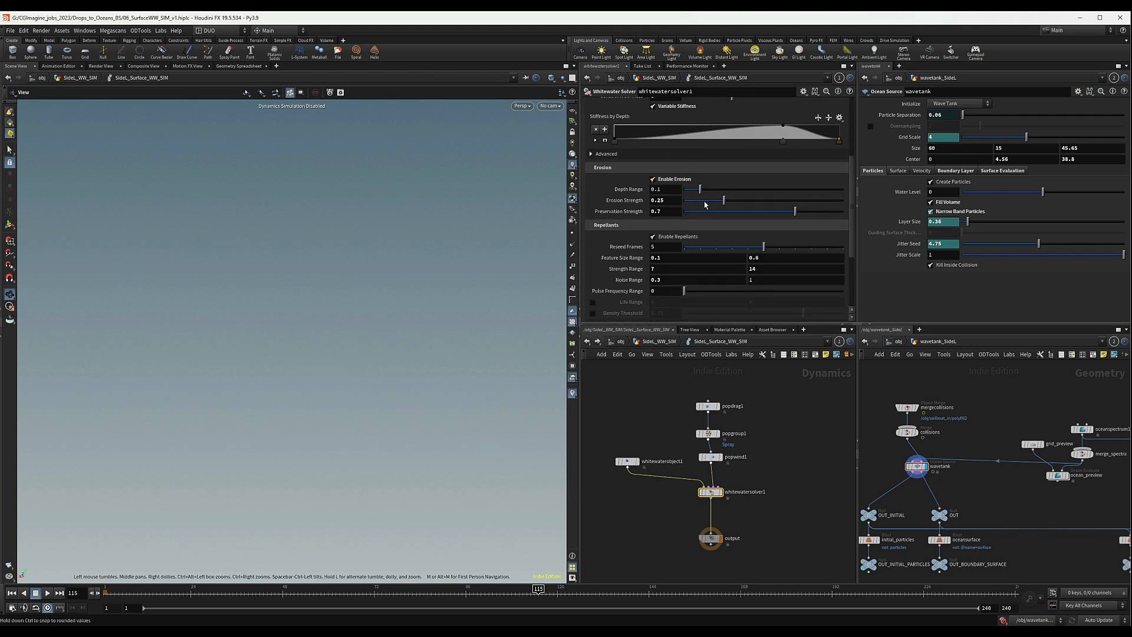
scroll(704, 214, "down", 5)
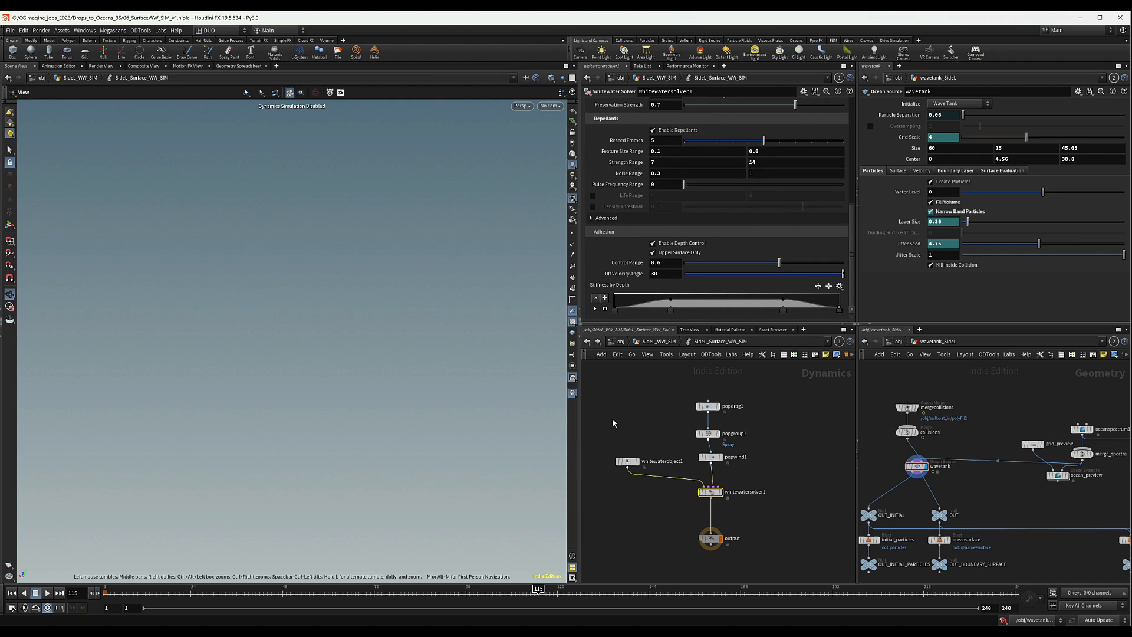
Step: Leave the DOP network, check dopimportfield1's settings, and rename the WW_SIM_FG_Surface file cache to WW_SIM_SideL_Surface
middle_click_drag(778, 495, 798, 491)
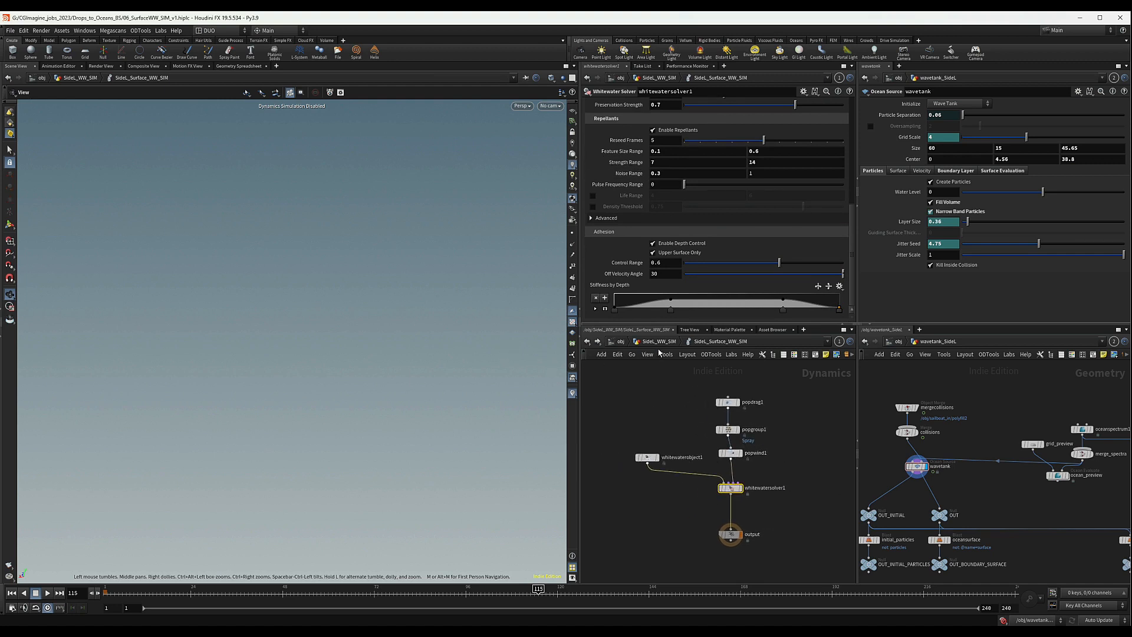
left_click(658, 341)
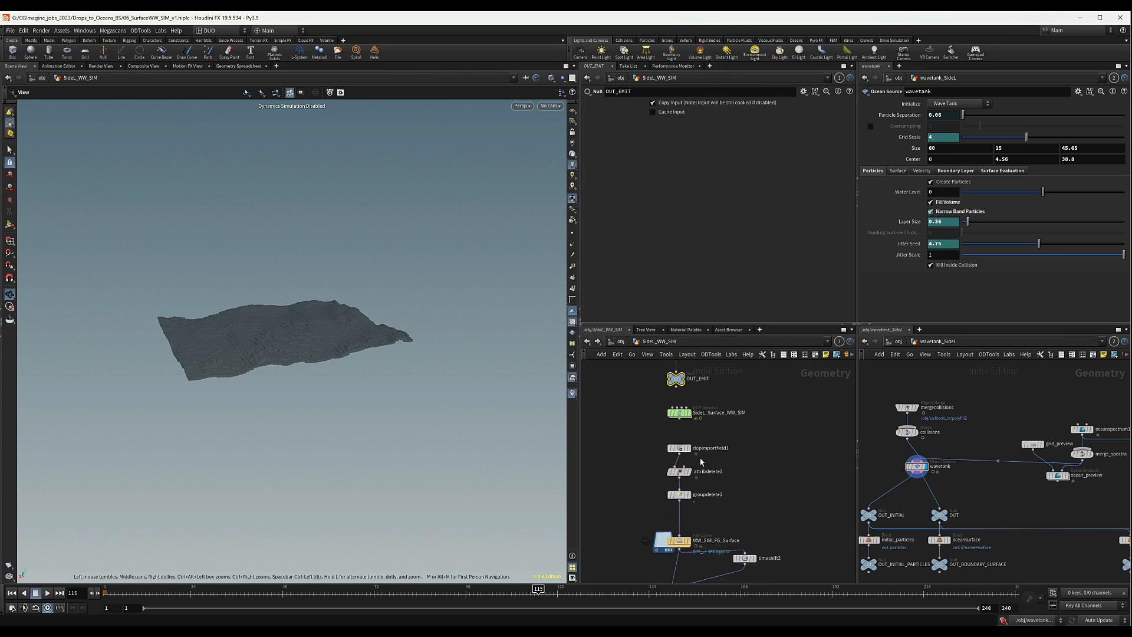
left_click(679, 448)
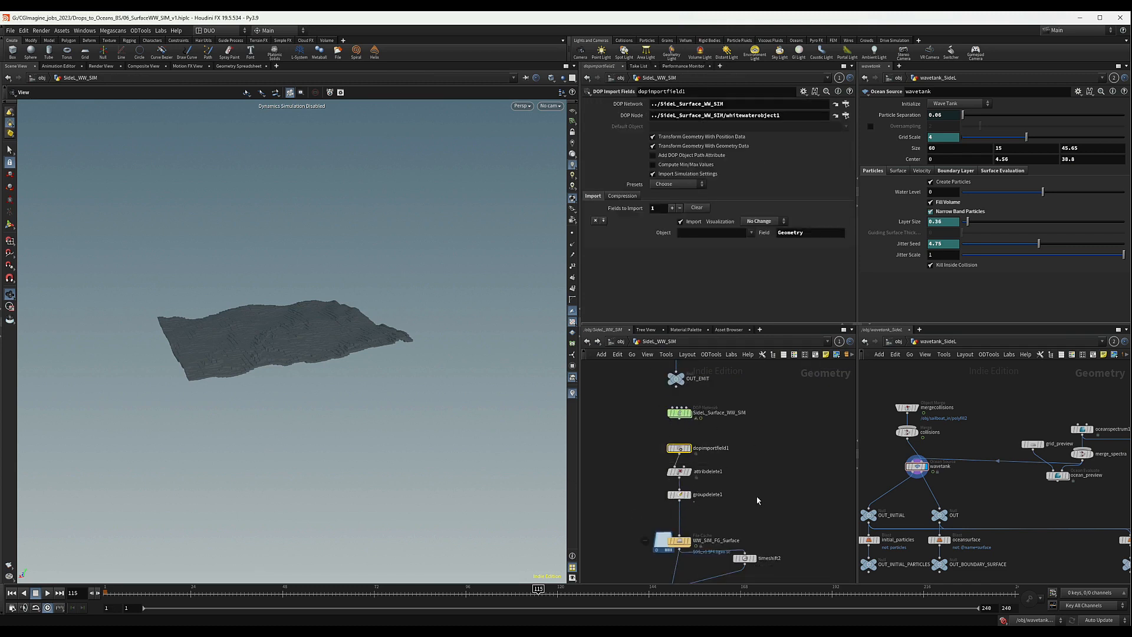
scroll(758, 500, "up", 3)
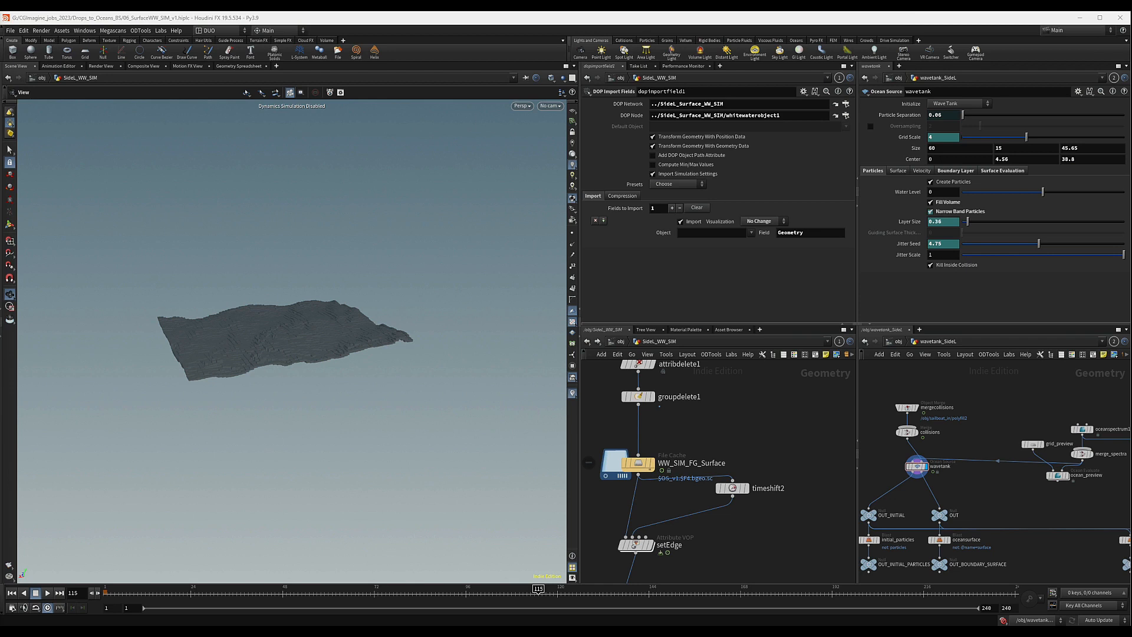
double_click(675, 464)
type("WW_SIM_SideL_Surface")
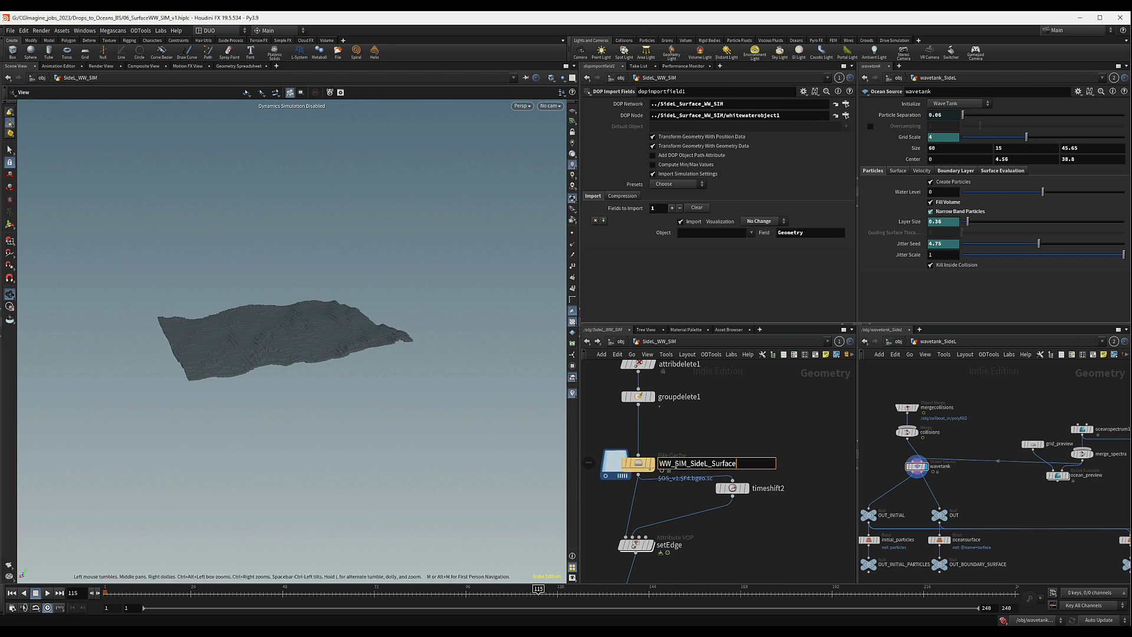
key("Return")
Step: Review the nodes below the whitewater cache and open the wavetank_fluid_SideL geometry in the second network editor
scroll(766, 436, "down", 5)
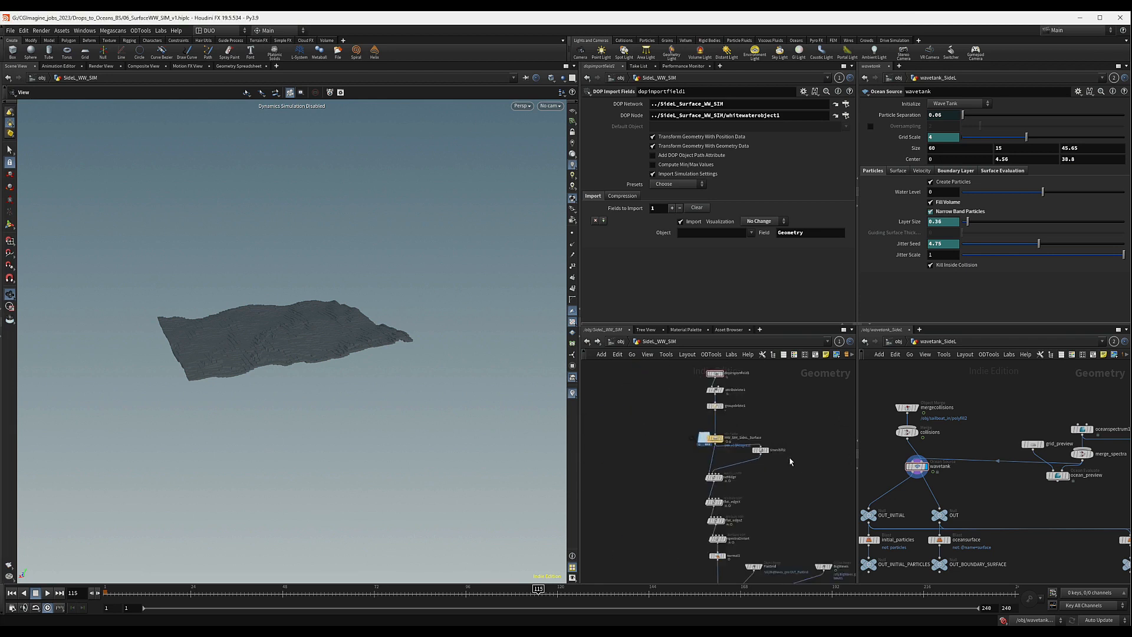
middle_click_drag(763, 557, 750, 455)
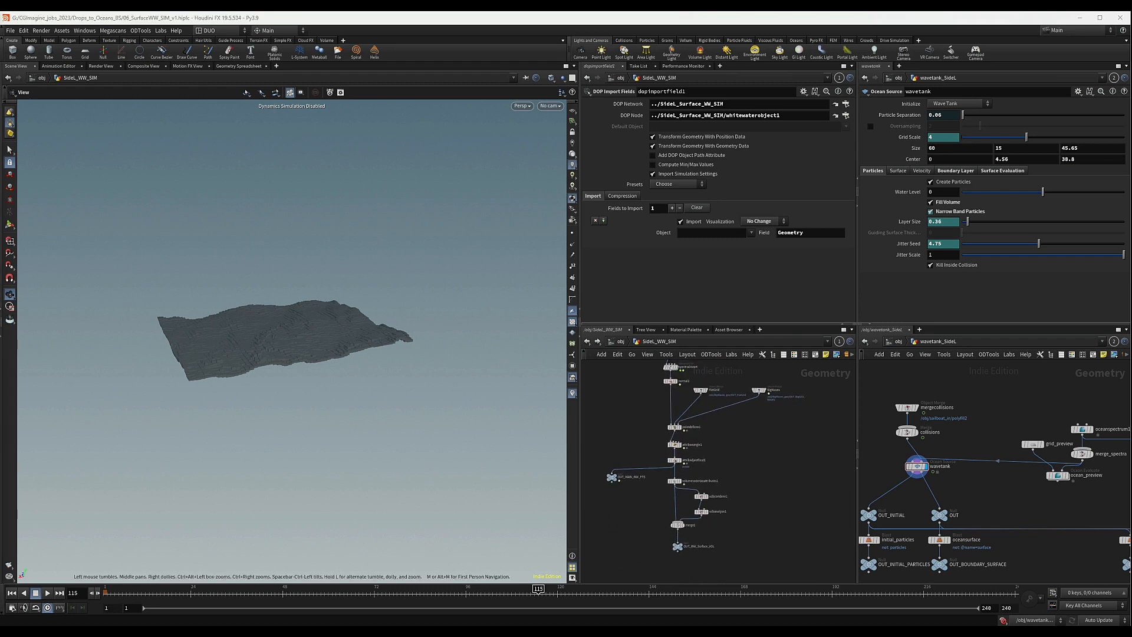
middle_click_drag(725, 438, 754, 461)
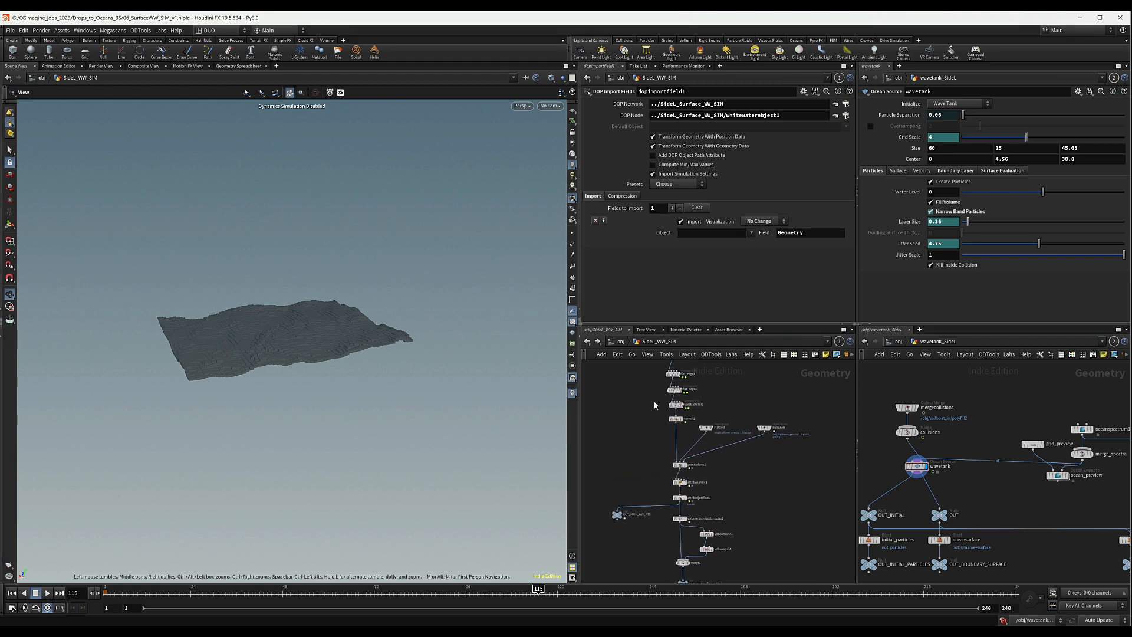
middle_click_drag(628, 400, 636, 469)
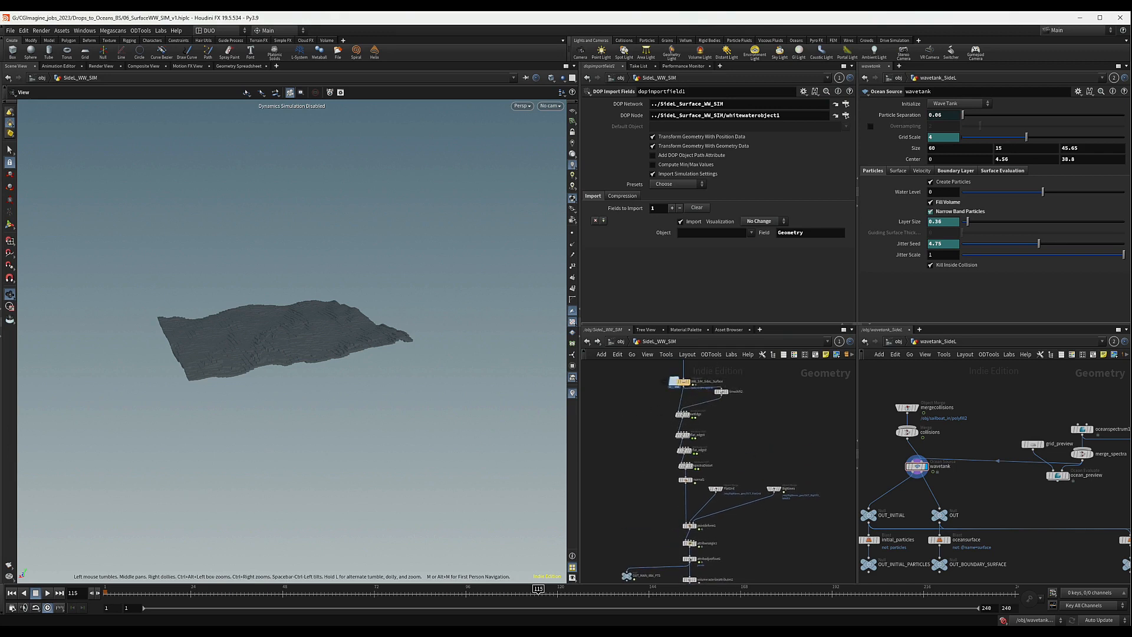
left_click(897, 342)
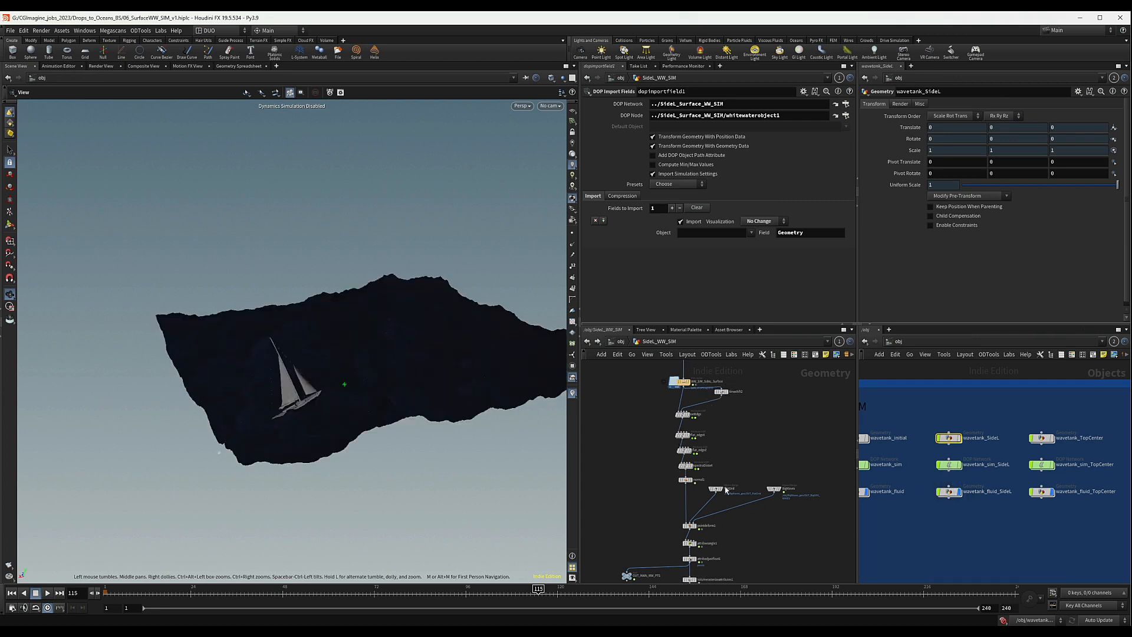
scroll(740, 469, "down", 2)
middle_click_drag(741, 469, 708, 420)
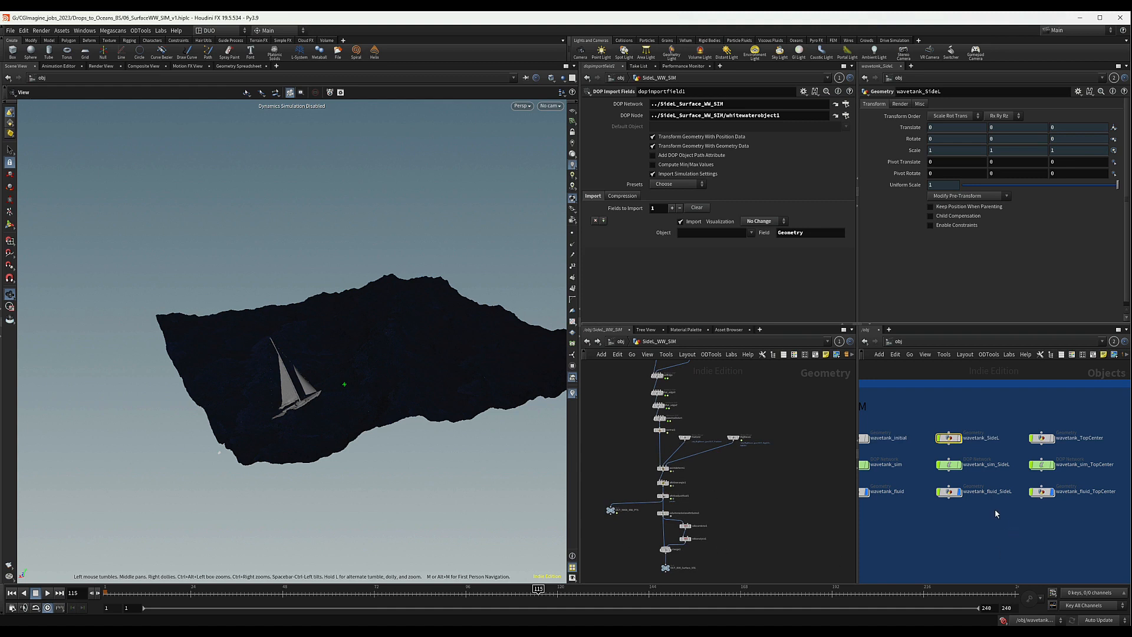
middle_click_drag(924, 524, 934, 527)
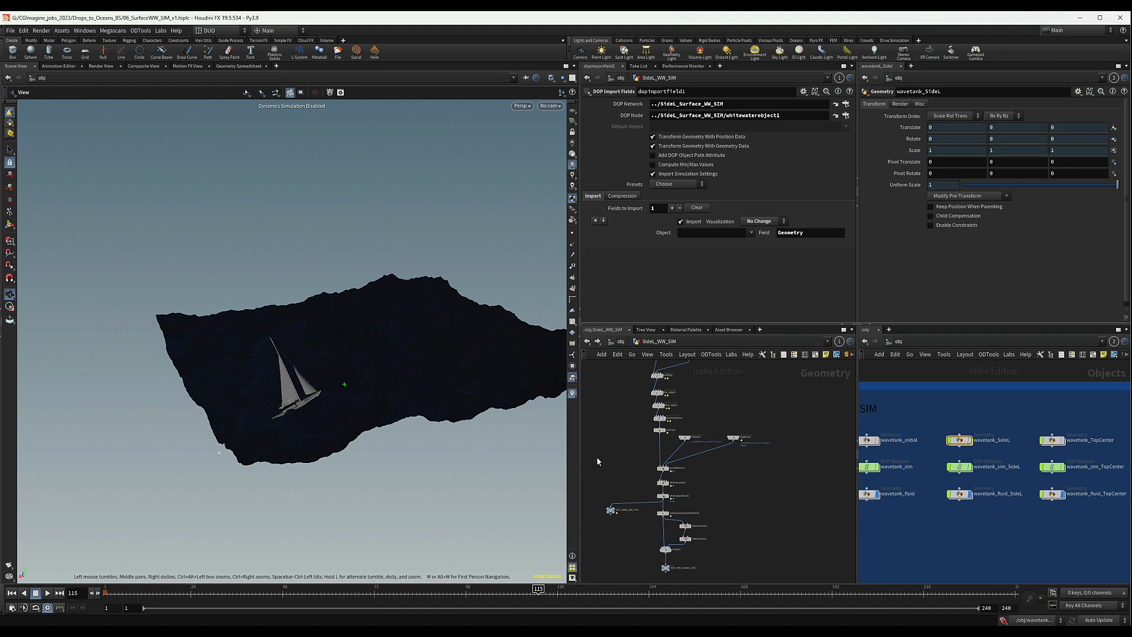
middle_click_drag(598, 462, 603, 484)
double_click(946, 494)
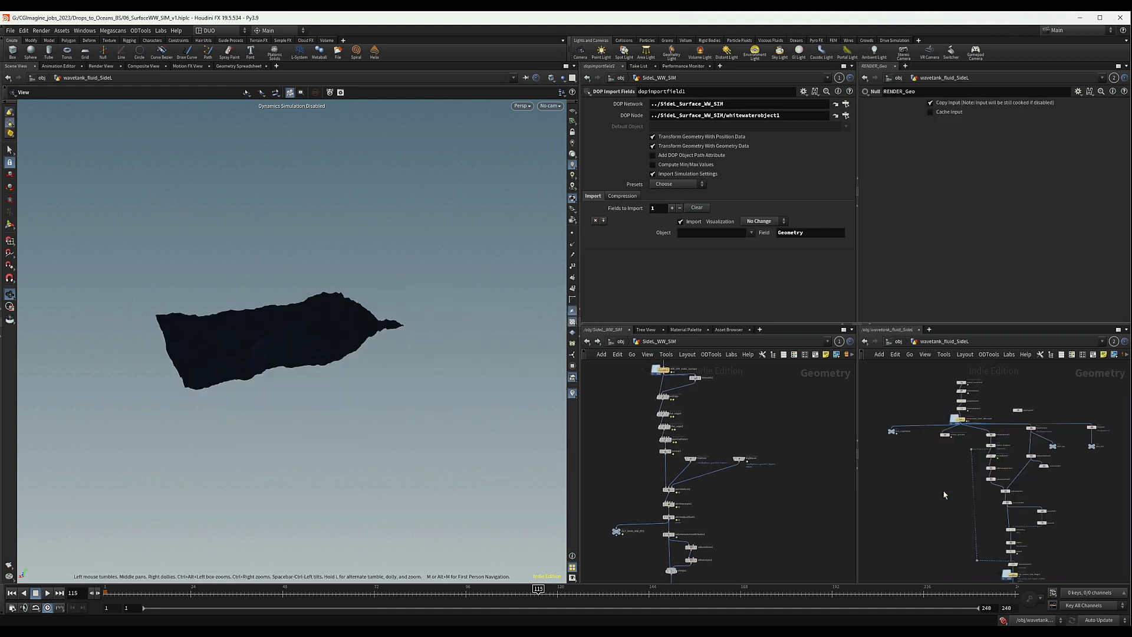
Step: In wavetank_fluid_SideL, copy the deformation chain from transform1 through pointdeform1, including timeshift, normal1, FlatGrid and BigWaves
scroll(941, 470, "down", 3)
middle_click_drag(933, 474, 845, 468)
middle_click_drag(877, 511, 994, 432)
scroll(933, 471, "up", 7)
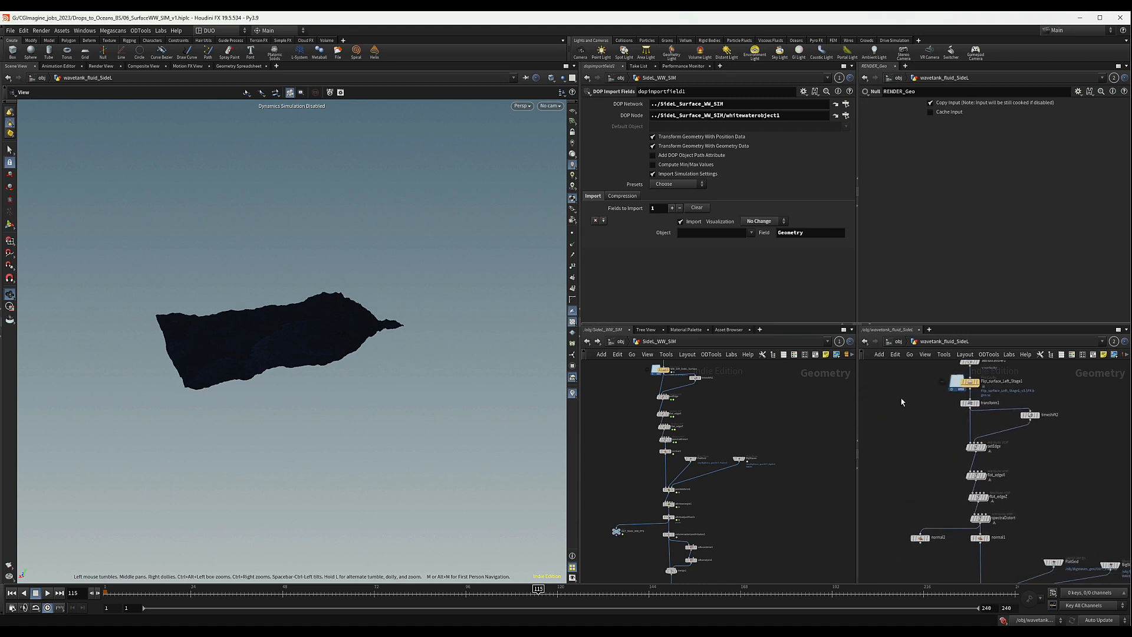
left_click_drag(901, 399, 1075, 524)
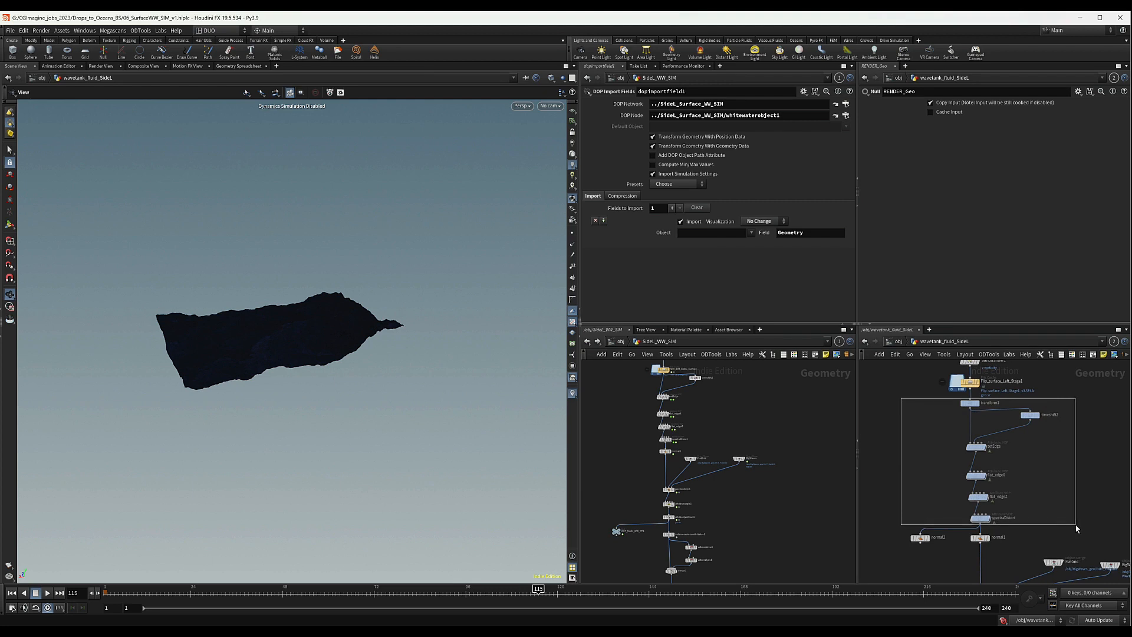
left_click_drag(1075, 525, 1076, 525)
scroll(665, 512, "up", 2)
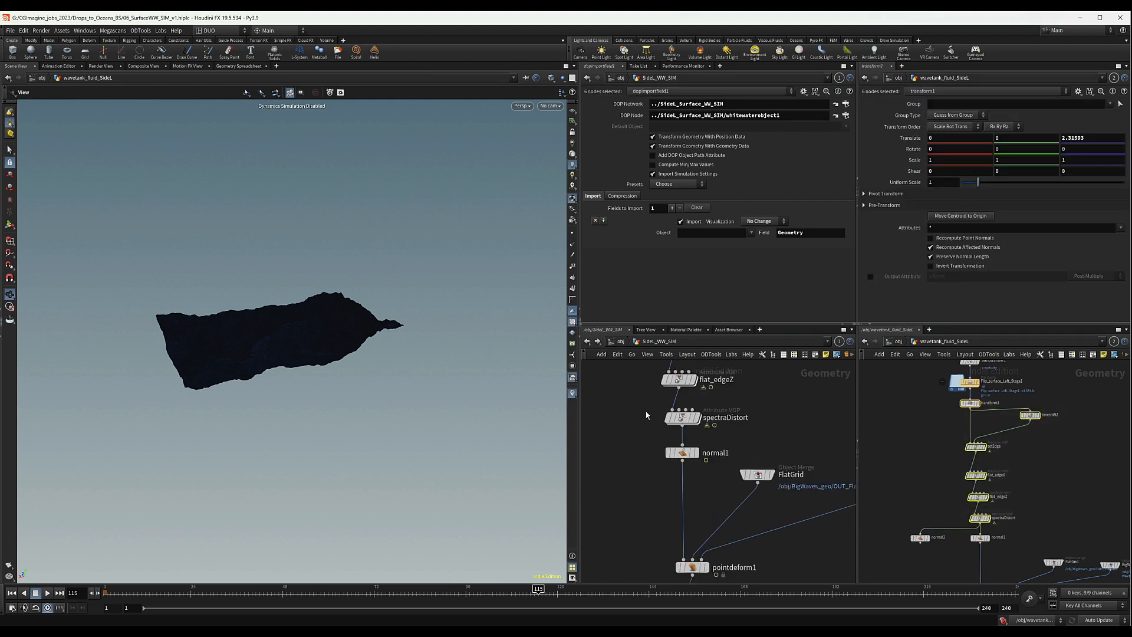
scroll(645, 424, "down", 3)
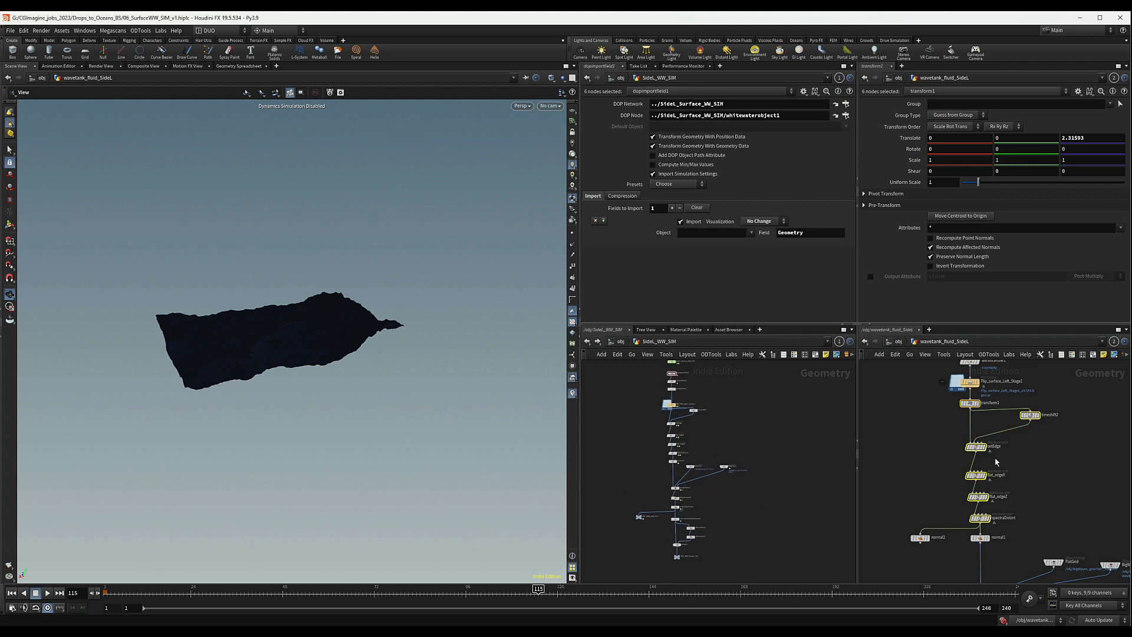
middle_click_drag(1033, 491, 1019, 445)
scroll(1014, 404, "down", 2)
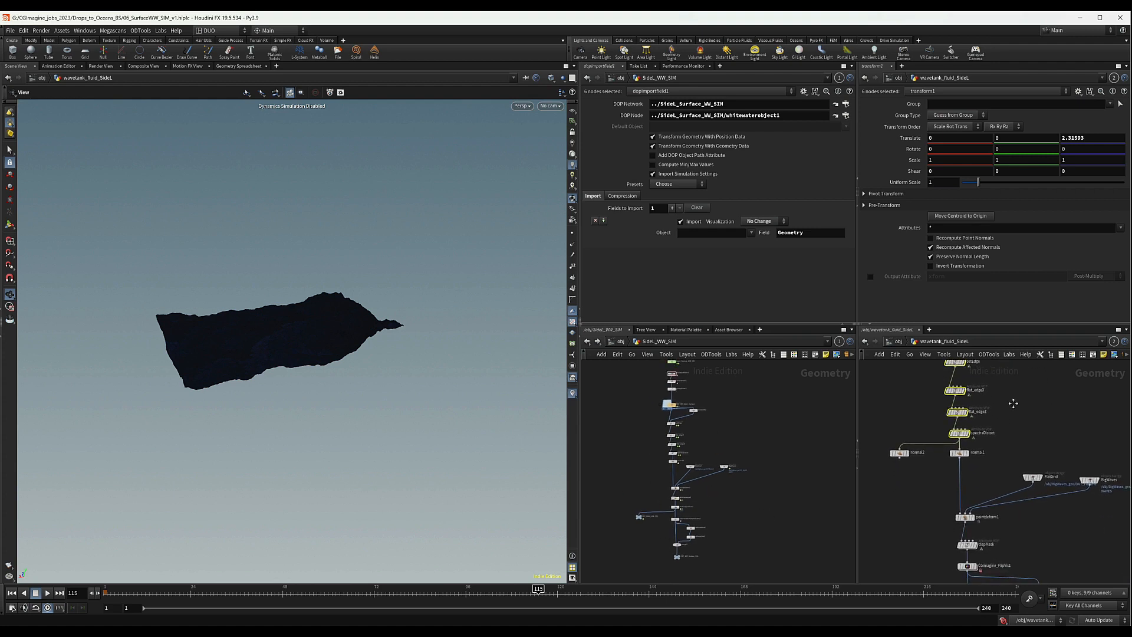
middle_click_drag(1016, 533, 984, 521)
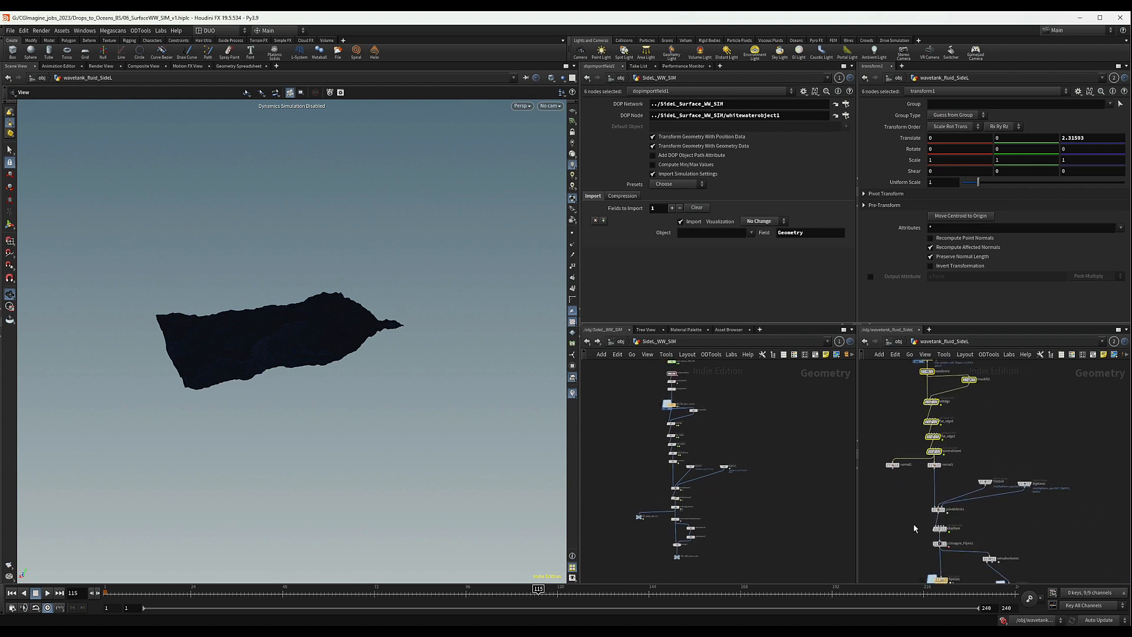
left_click_drag(917, 511, 1085, 373)
scroll(921, 472, "down", 2)
scroll(921, 472, "up", 3)
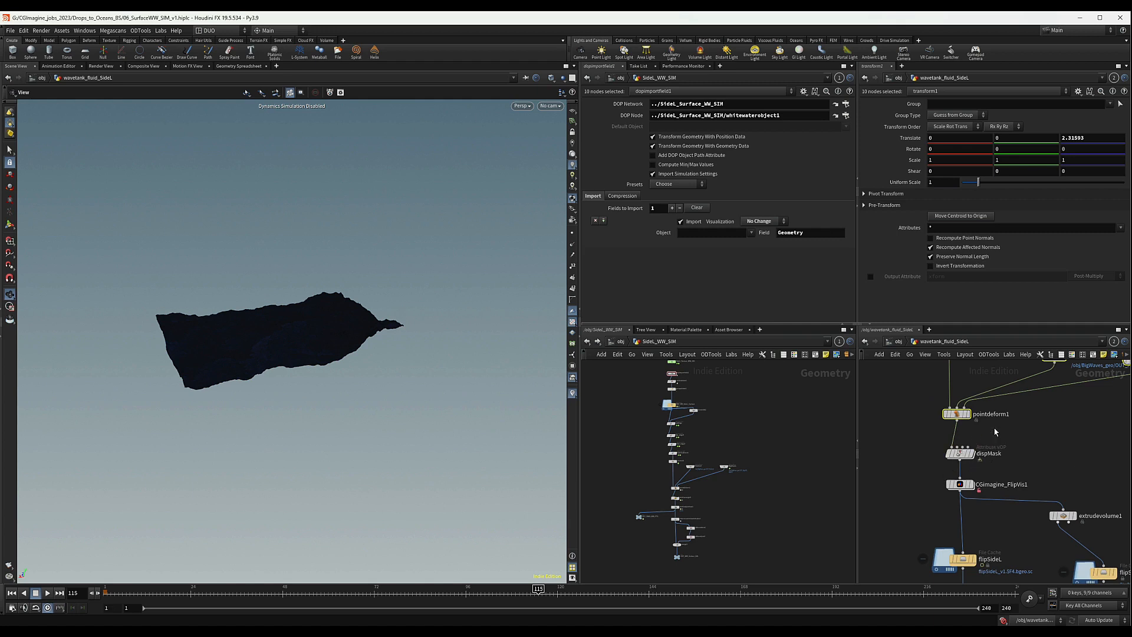
middle_click_drag(1011, 430, 962, 480)
key("ctrl+c")
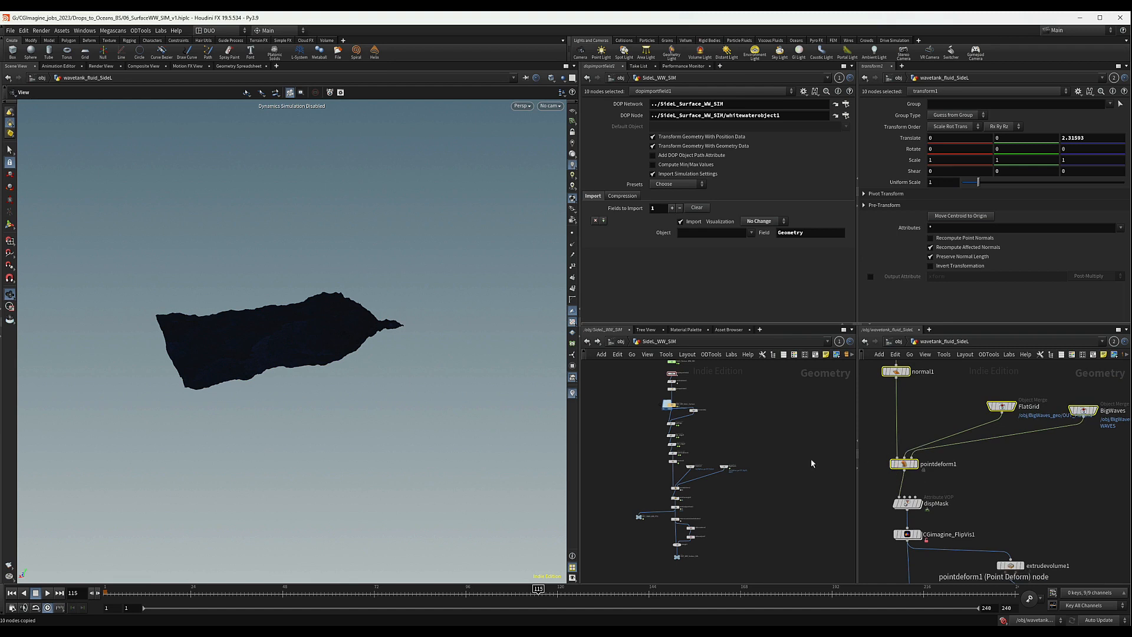
Step: In SideL_WW_SIM, replace the old deformation nodes from timeshift2 through pointdeform1 with the copied wavetank_fluid_SideL chain
scroll(678, 407, "up", 8)
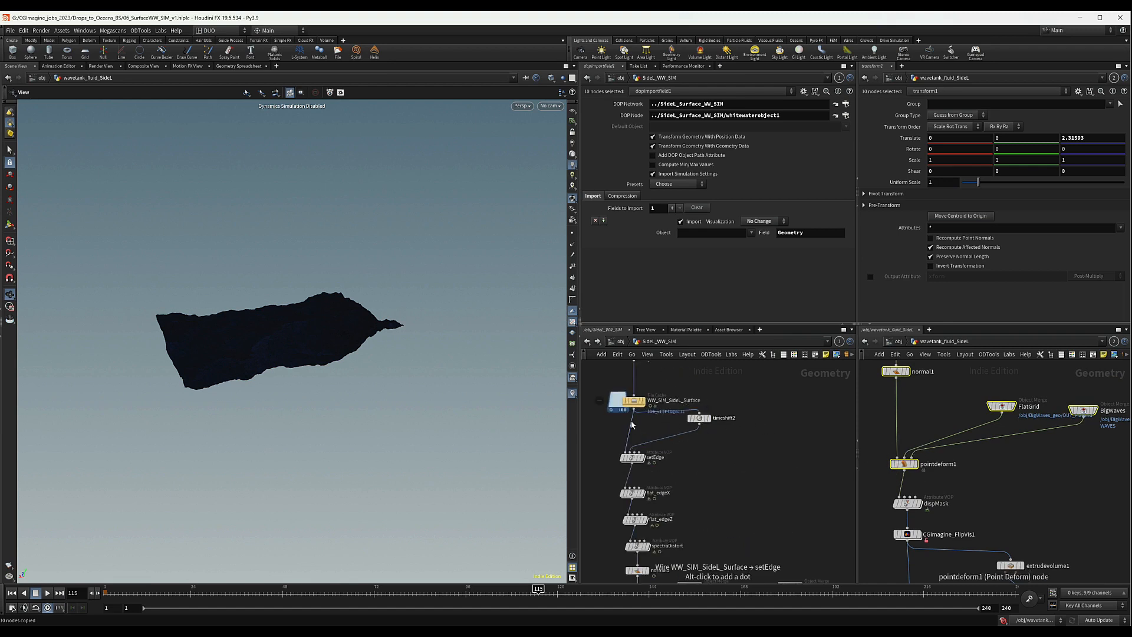
middle_click_drag(632, 424, 684, 473)
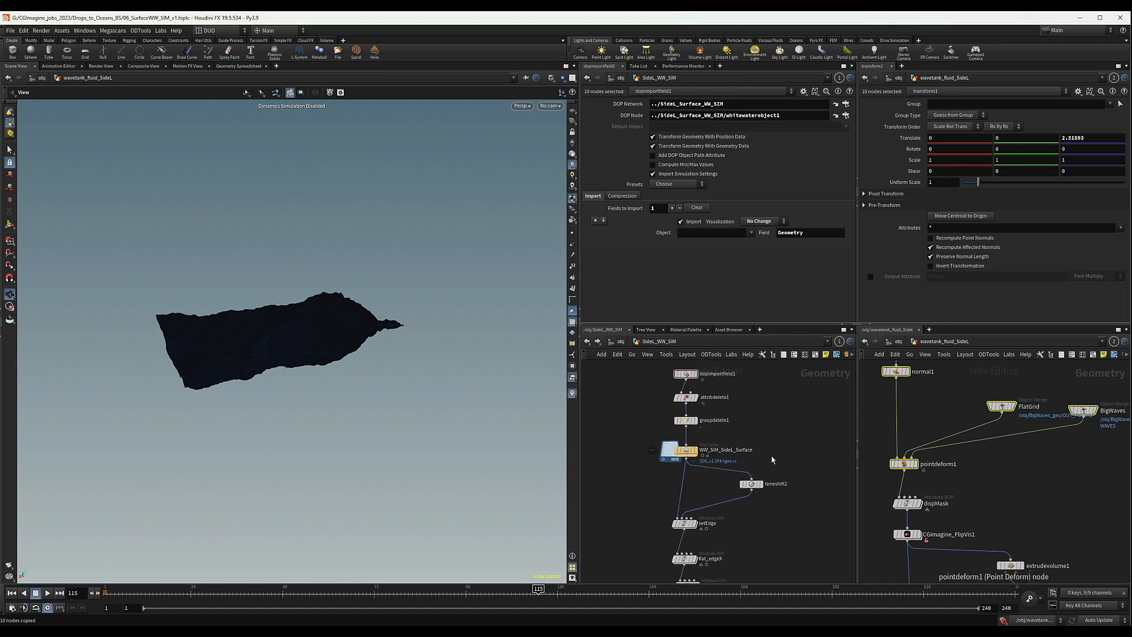
scroll(752, 434, "down", 5)
left_click_drag(664, 419, 817, 544)
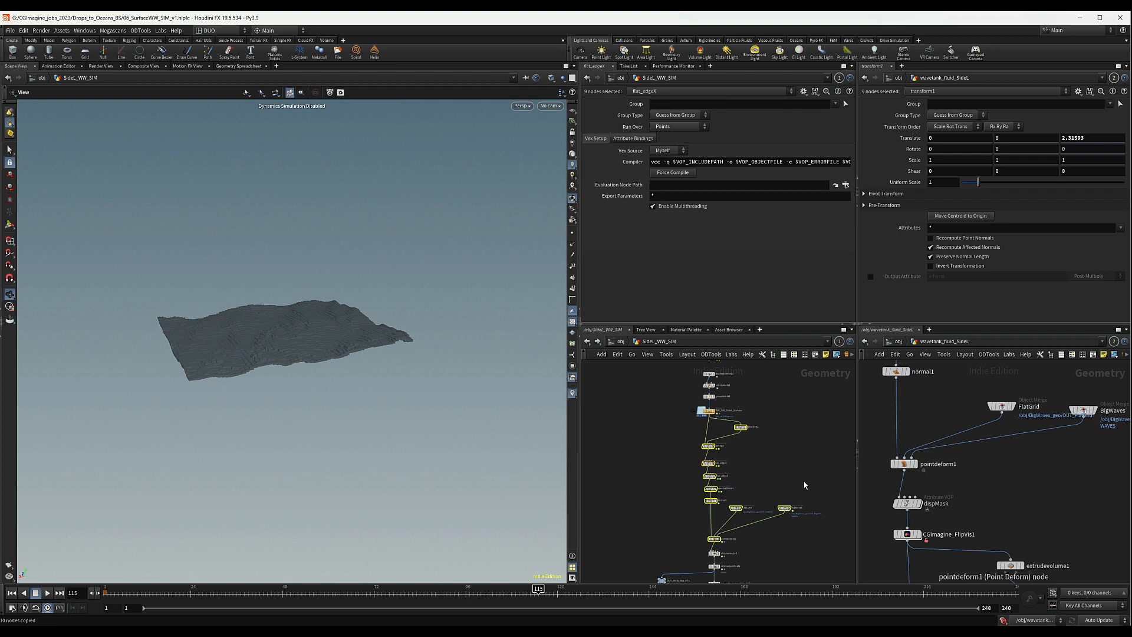
key("Delete")
key("ctrl+v")
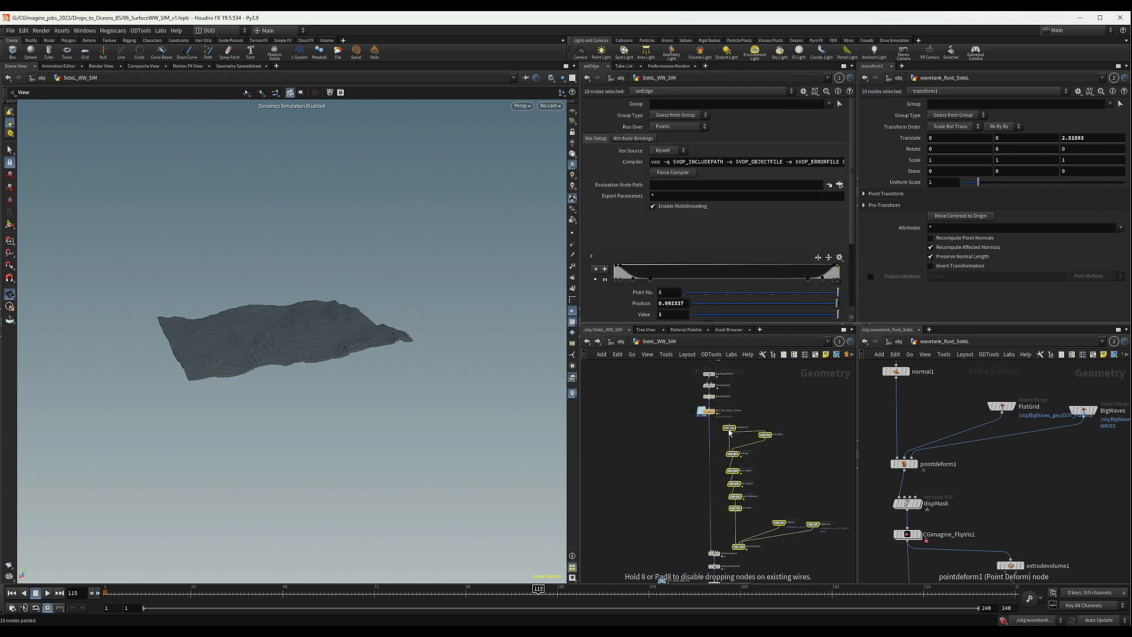
left_click(731, 431)
left_click_drag(731, 432, 711, 429)
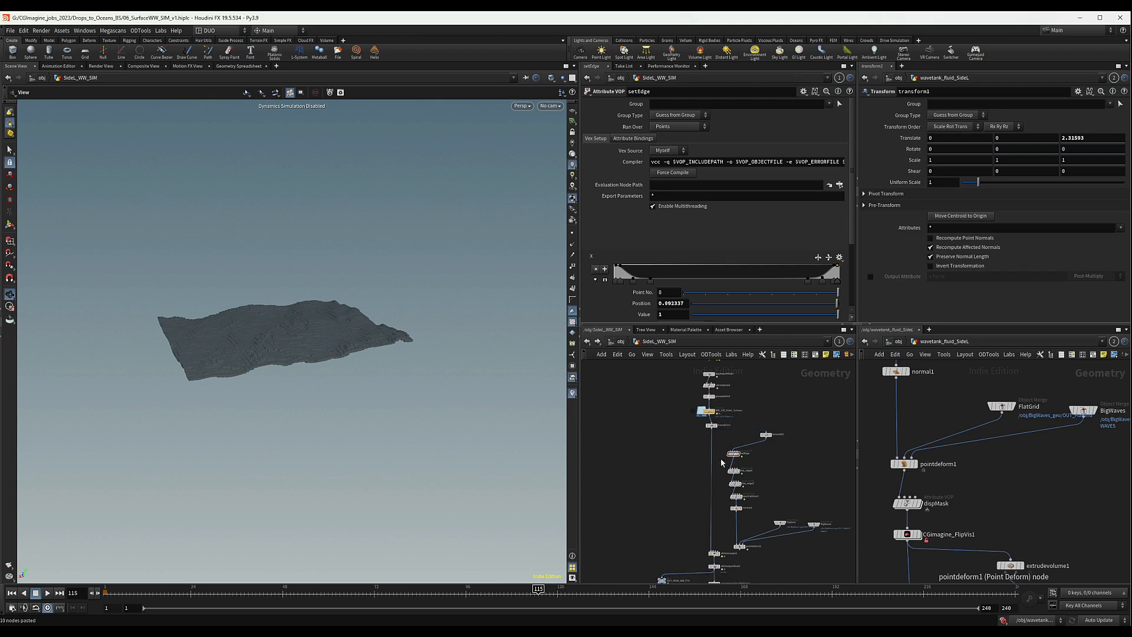
key("ctrl+z")
Step: Wire the pasted chain in, connecting WW_SIM_SideL_Surface to transform1 and pointdeform1 to attribwrangle1
left_click_drag(799, 415, 728, 543)
left_click(814, 524, "shift")
left_click(729, 441)
scroll(729, 440, "up", 2)
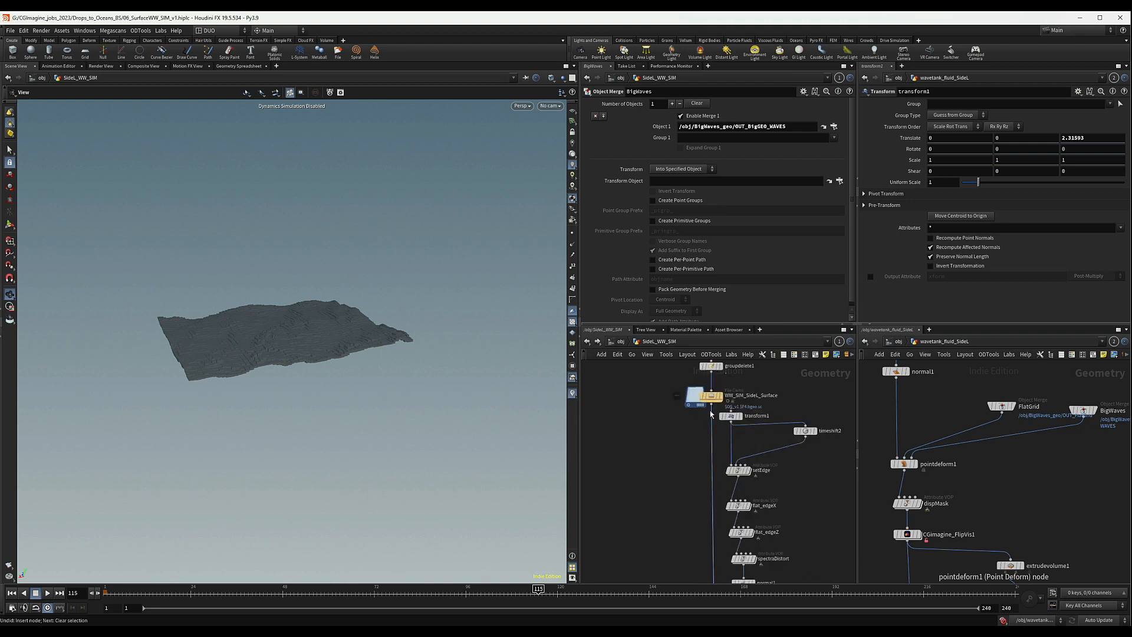
scroll(710, 430, "up", 3)
scroll(664, 383, "down", 3)
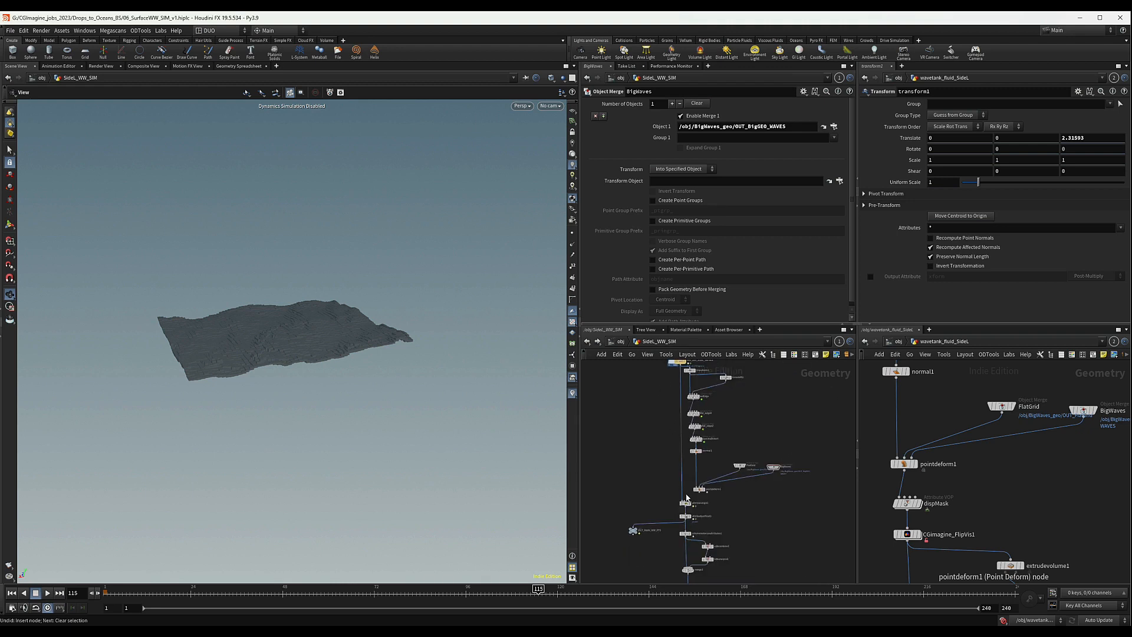
scroll(703, 501, "up", 3)
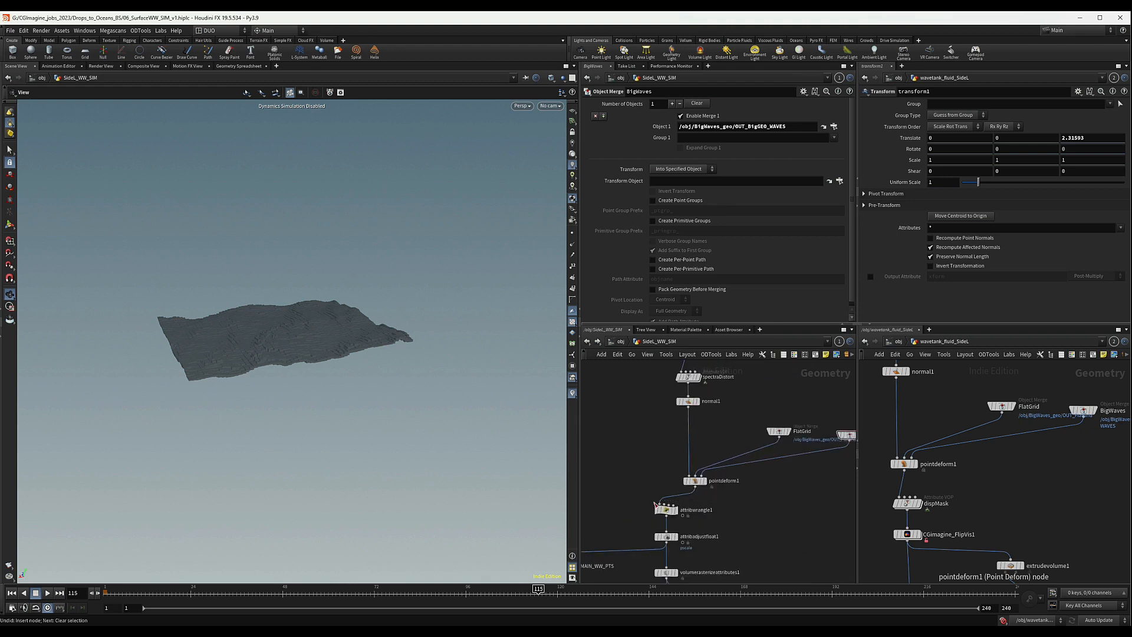
Step: Delete the normal1 node between spectraDistort and pointdeform1
middle_click_drag(663, 426, 663, 464)
left_click_drag(657, 431, 724, 457)
key("Delete")
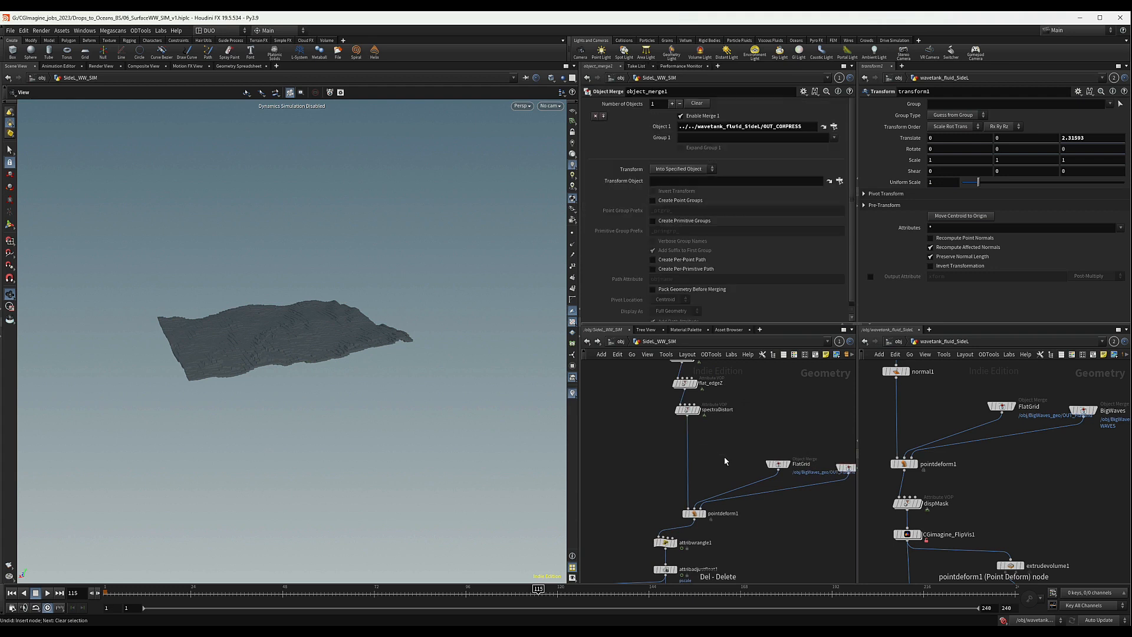
Step: Move the pasted nodes from transform1 through pointdeform1 into line with the main node column
scroll(713, 455, "down", 4)
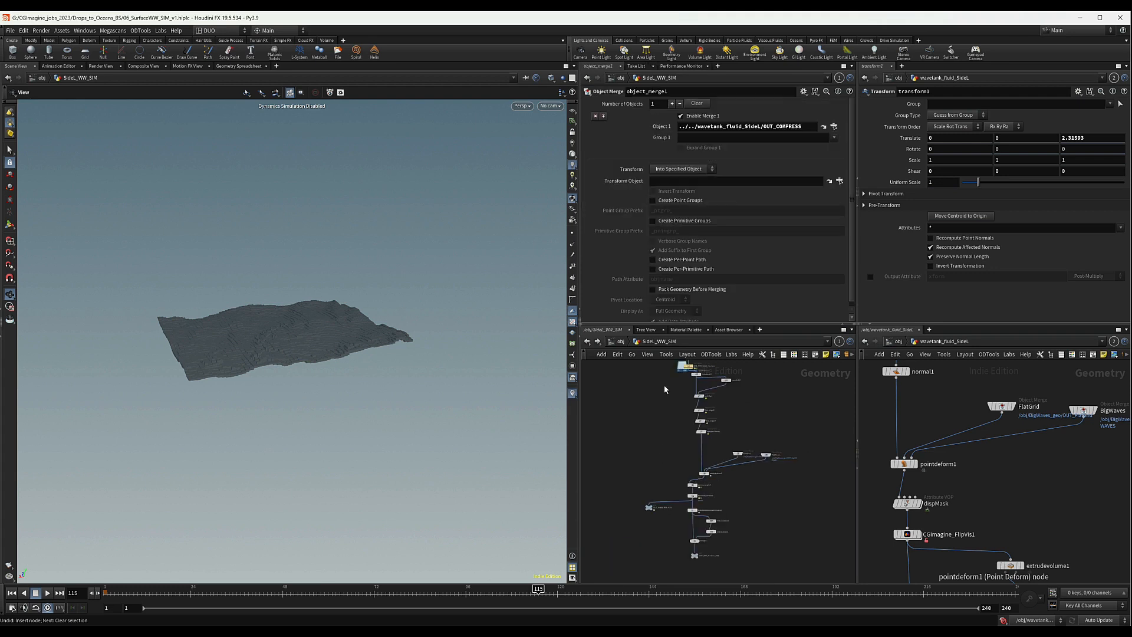
left_click_drag(678, 377, 797, 486)
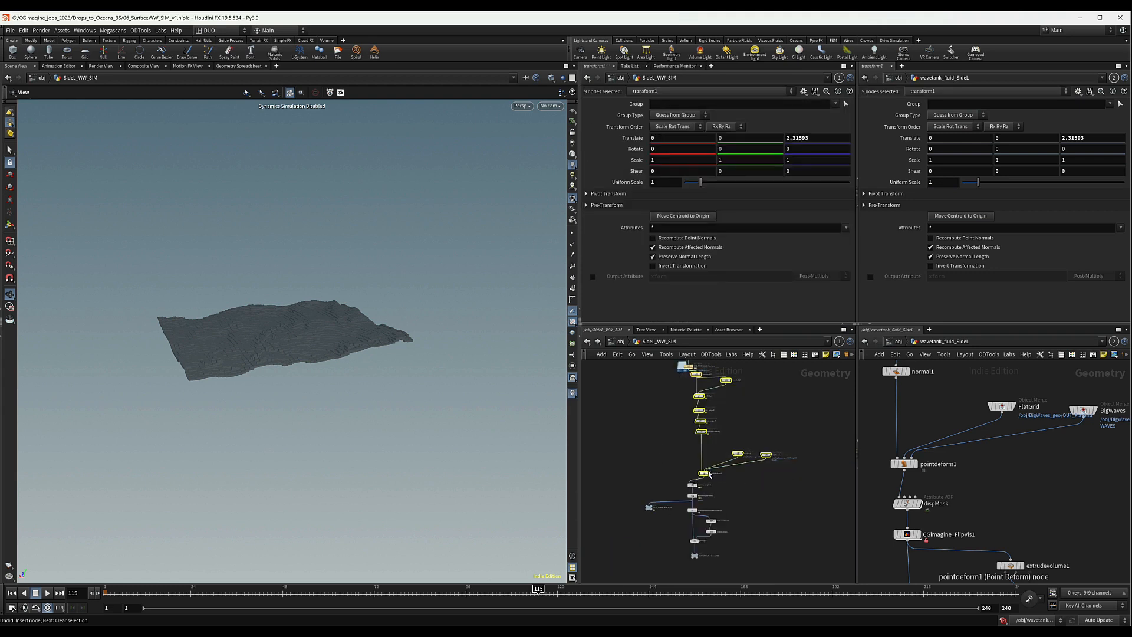
left_click_drag(706, 474, 690, 465)
left_click(784, 415)
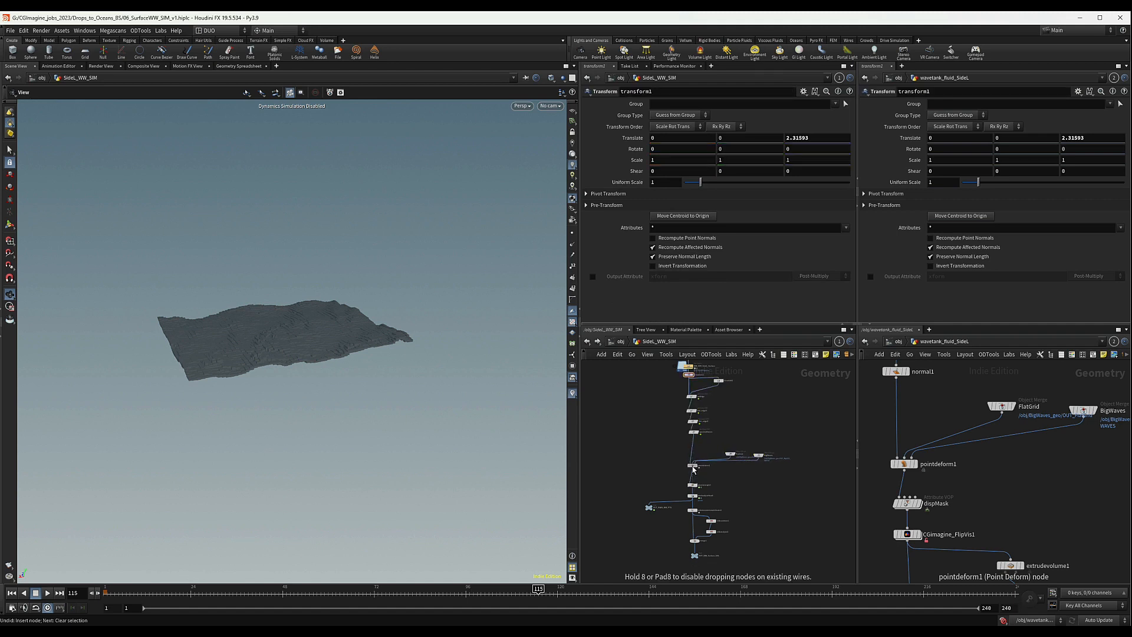
Step: Return to the object-level network containing the WW SIM group
middle_click_drag(742, 424, 618, 368)
scroll(751, 462, "down", 2)
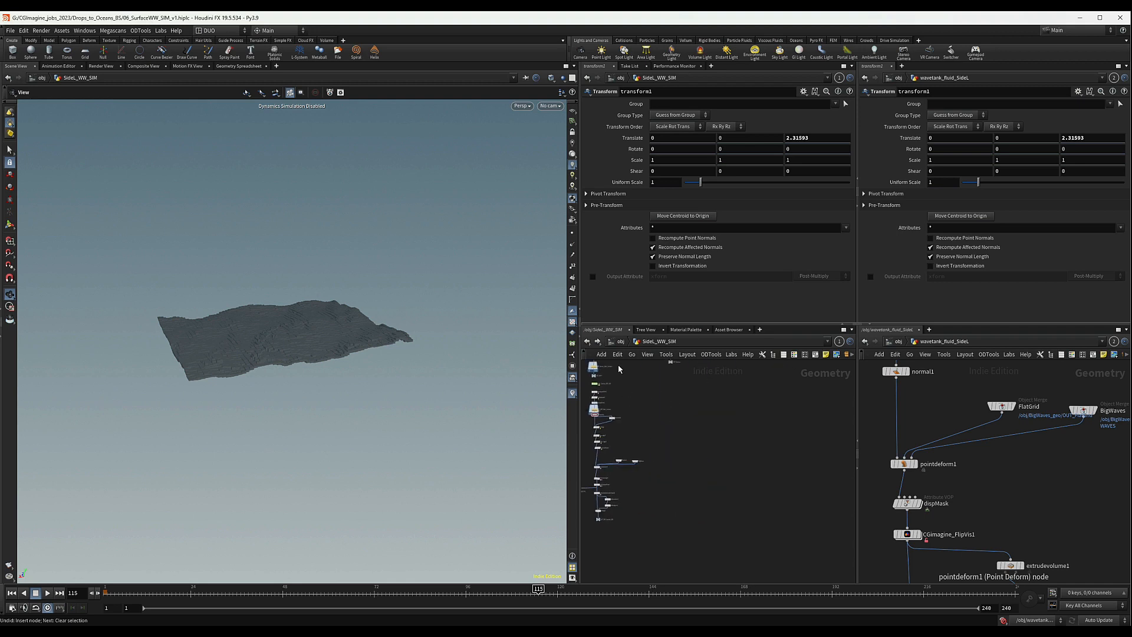
left_click(621, 342)
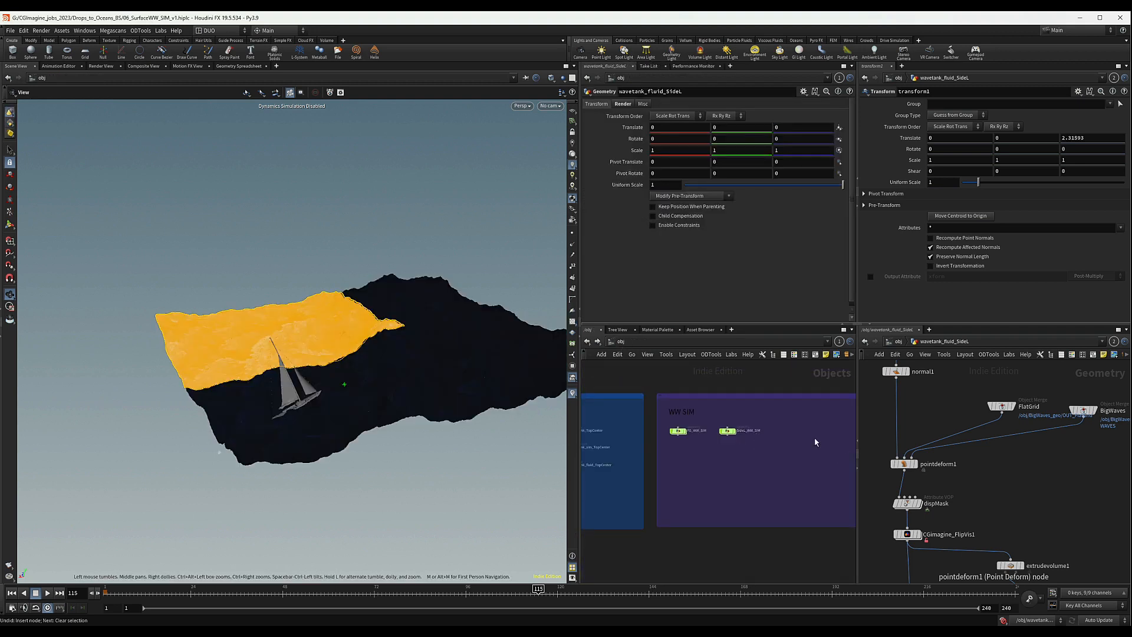
Step: Duplicate the SideL_WW_SIM geometry object inside the WW SIM group
middle_click_drag(815, 438, 761, 440)
scroll(726, 430, "up", 4)
scroll(750, 432, "down", 3)
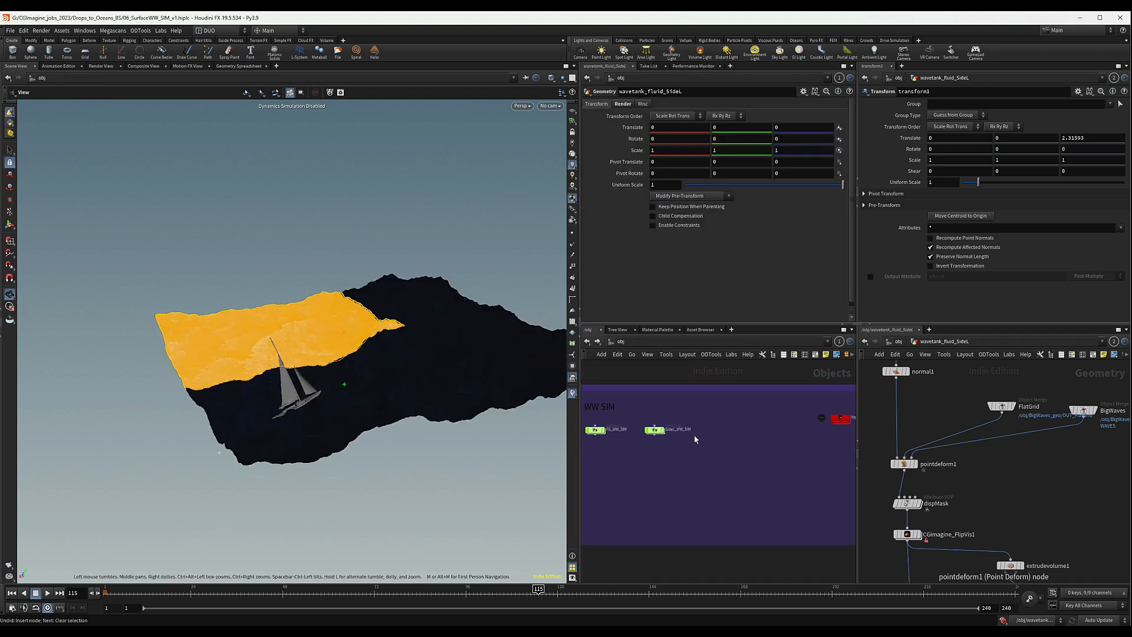
scroll(677, 437, "up", 3)
left_click_drag(634, 423, 762, 425, "alt")
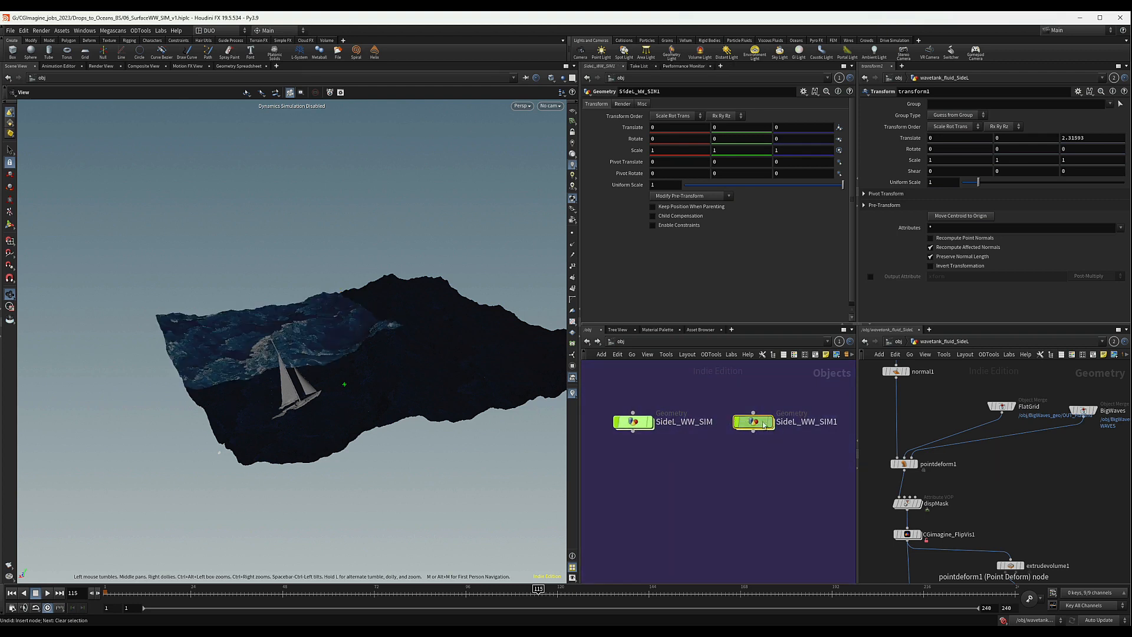
Step: Rename the duplicated whitewater geometry object as TopCenter_WW_SIM
double_click(795, 422)
left_click_drag(798, 423, 775, 422)
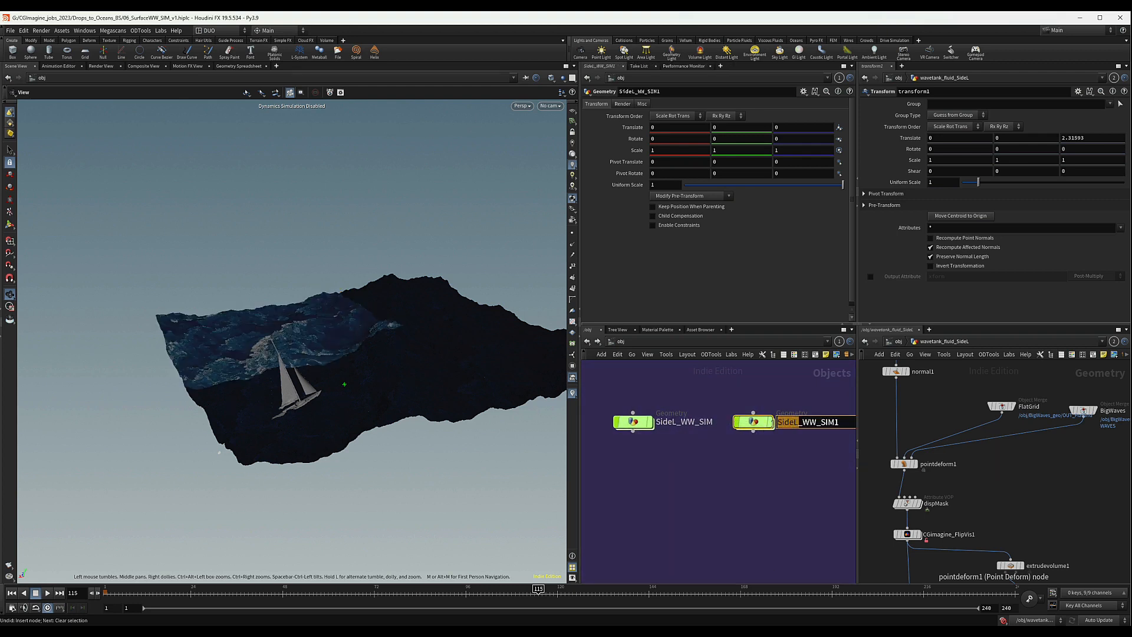
type("TopCenter")
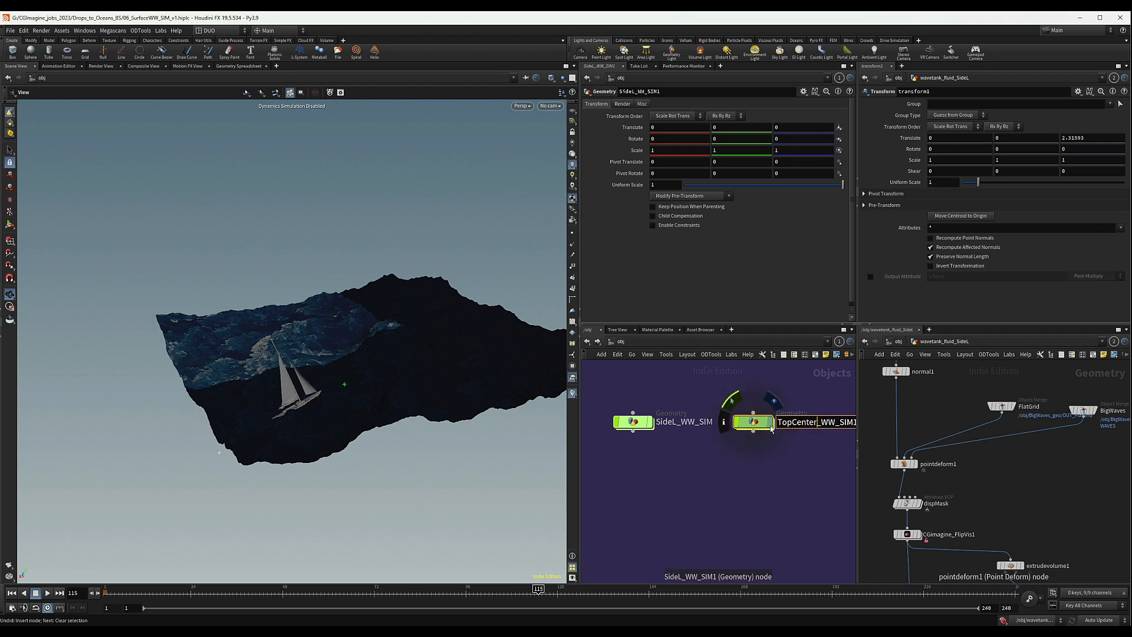
left_click(854, 422)
key("BackSpace")
key("Return")
Step: Inside TopCenter_WW_SIM, point object_merge1 to ../../wavetank_fluid_TopCenter/OUT_COMPRESS, with the wavetank_fluid_TopCenter network open alongside
double_click(753, 422)
left_click(897, 342)
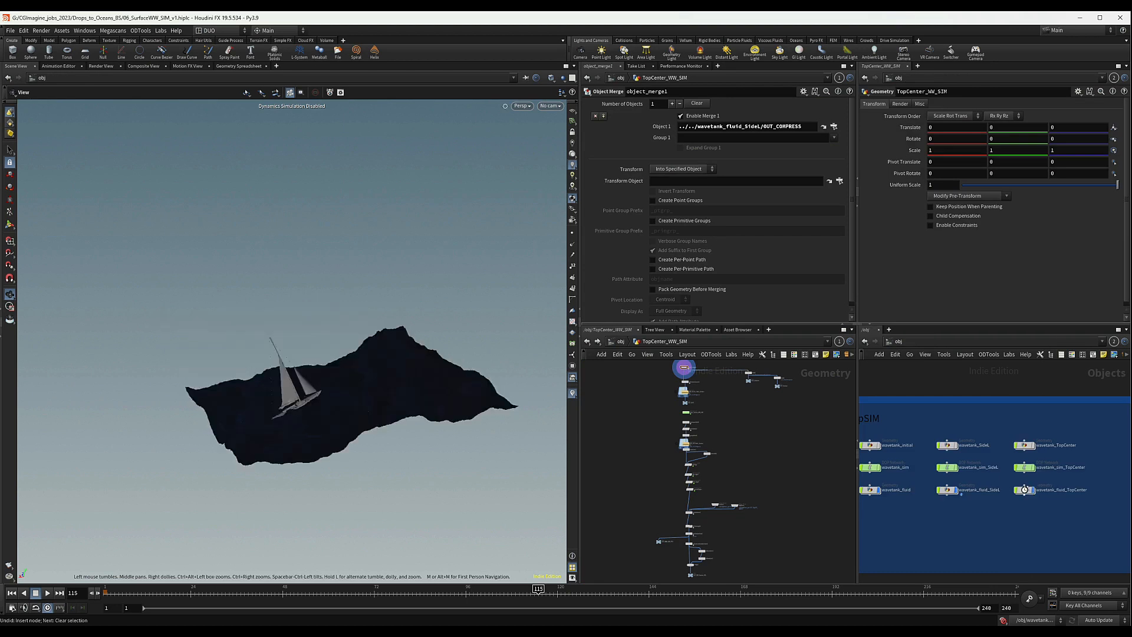
double_click(1024, 489)
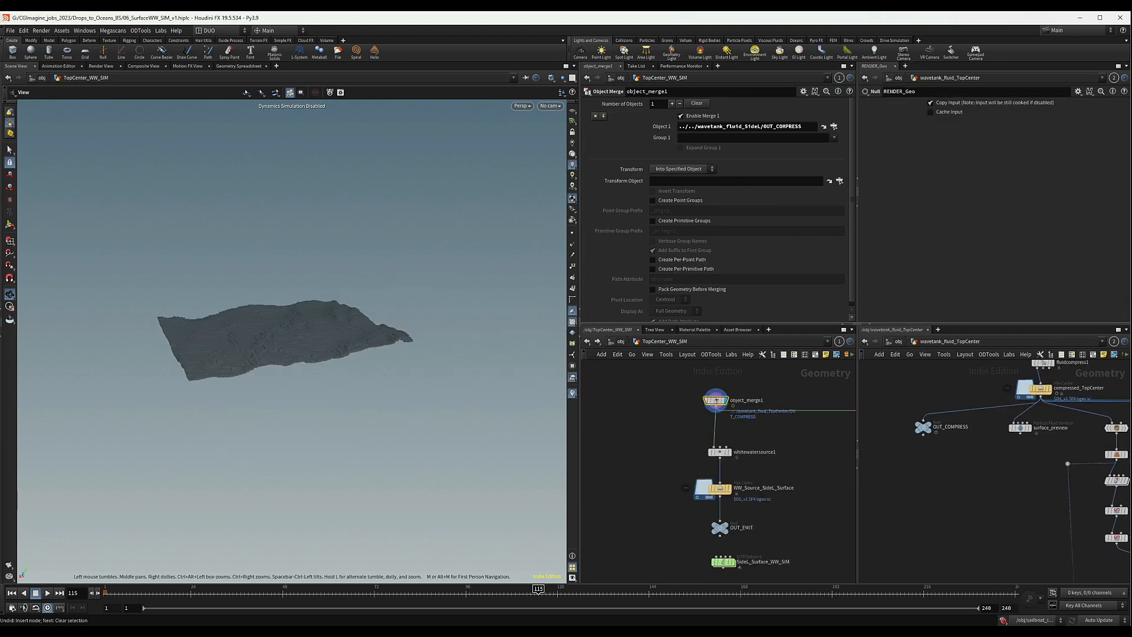
middle_click_drag(764, 476, 704, 447)
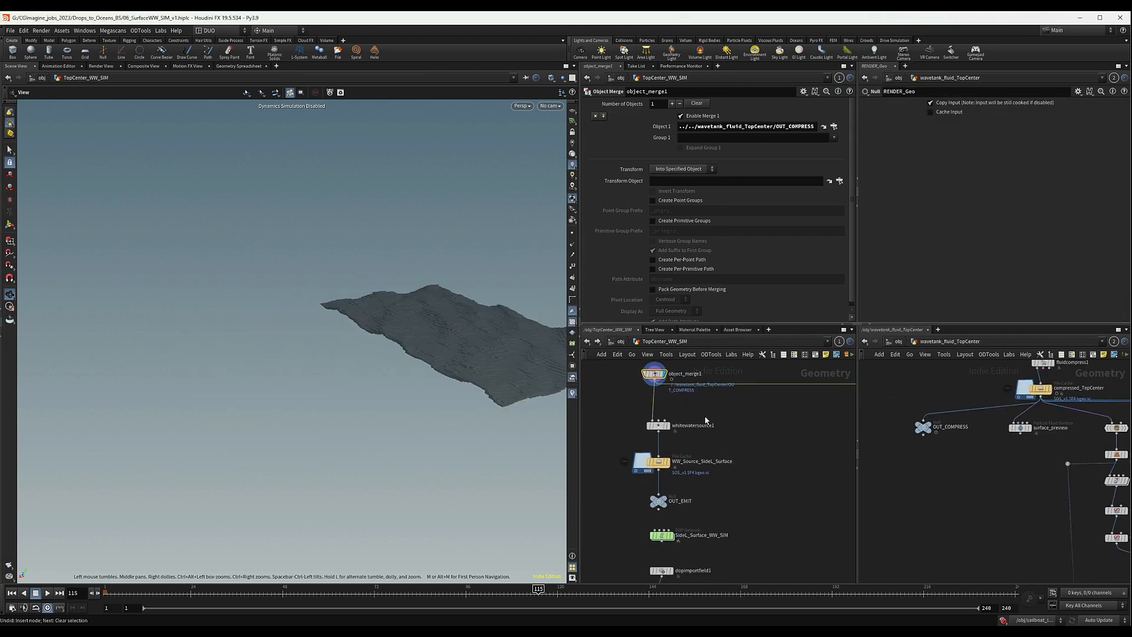
Step: Check the vorticity emission settings of whitewatersource1 and rename the source file cache as WW_Source_TopCenter_Surface
left_click_drag(702, 408, 611, 442)
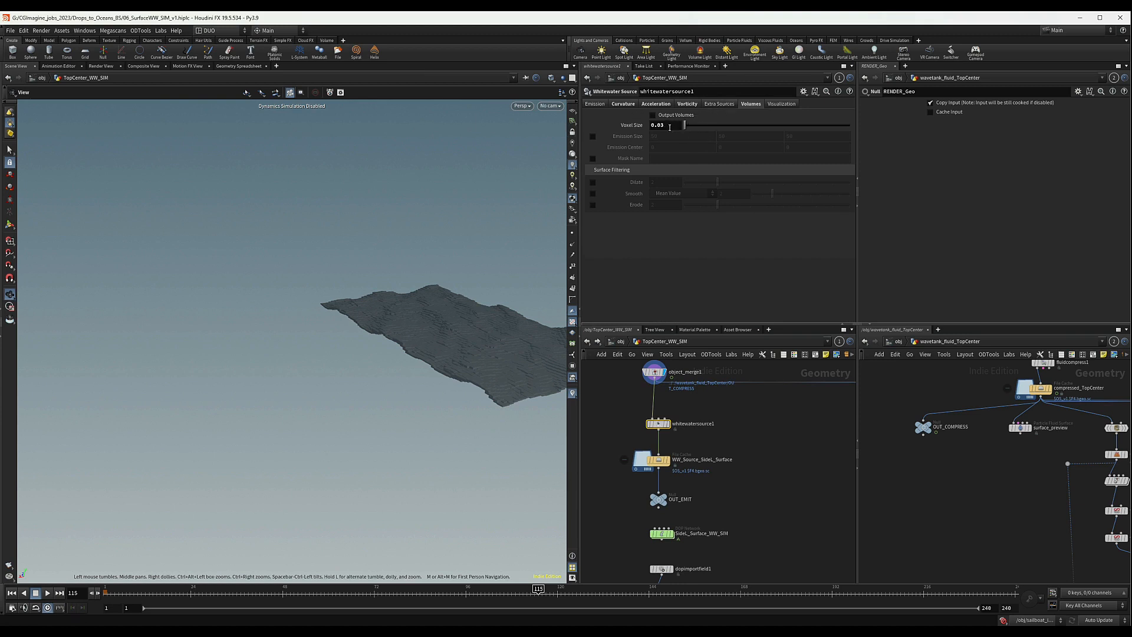
left_click(689, 103)
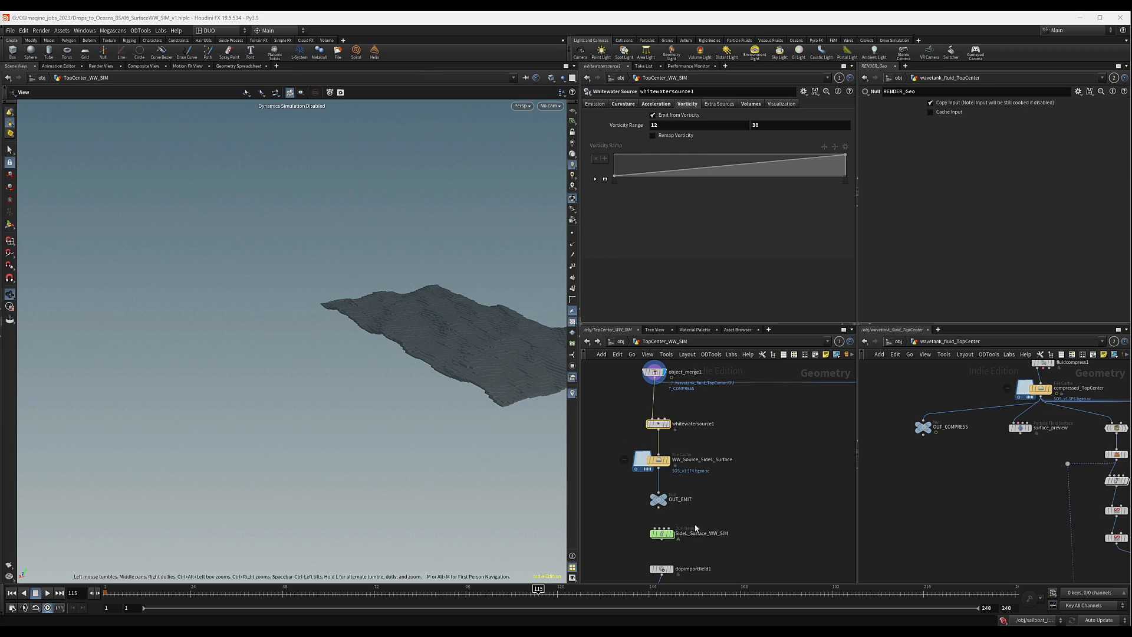
middle_click_drag(729, 485, 738, 463)
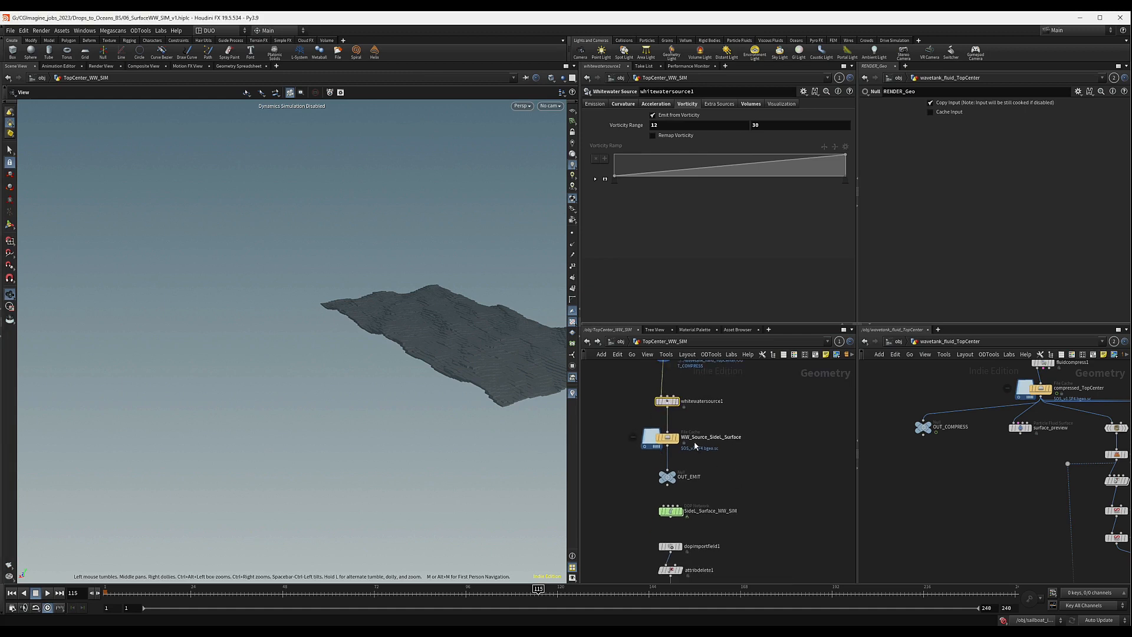
scroll(695, 446, "up", 3)
double_click(723, 434)
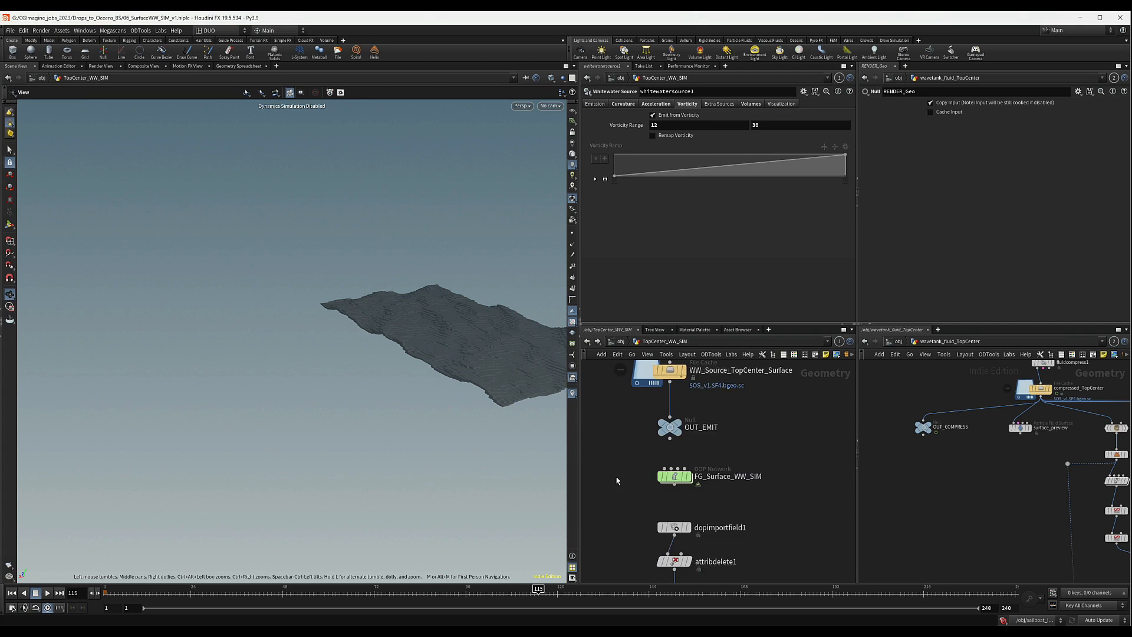
Step: Undo the mistaken FG name on the DOP network and rename it as TopCenter_Surface_WW_SIM
key("ctrl+z")
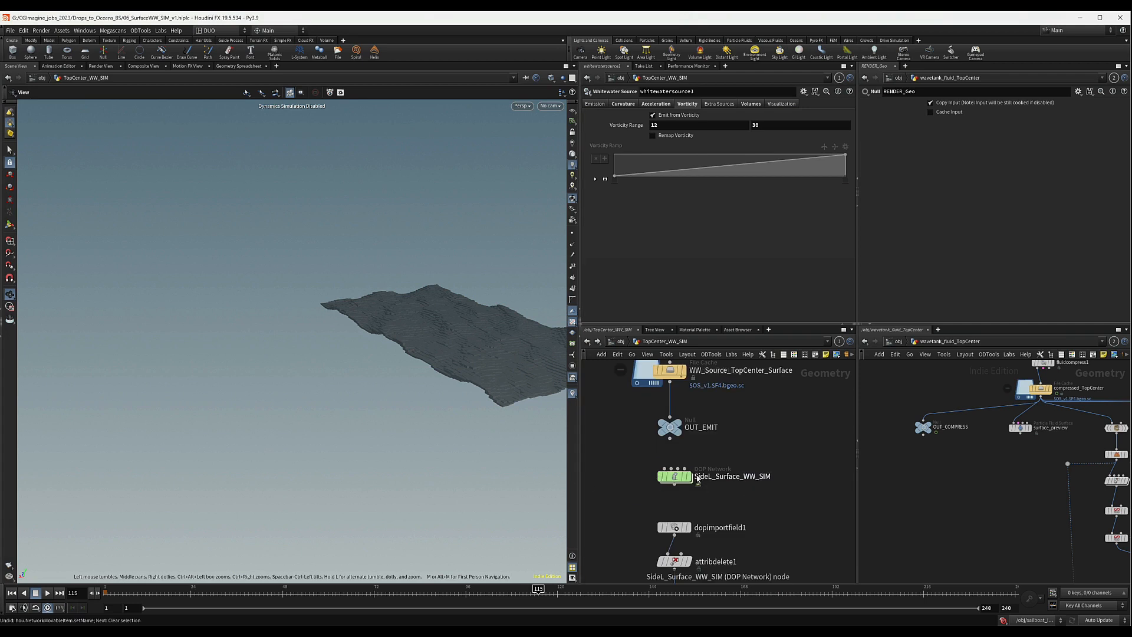
left_click(713, 476)
left_click_drag(714, 476, 695, 477)
type("TopCenter")
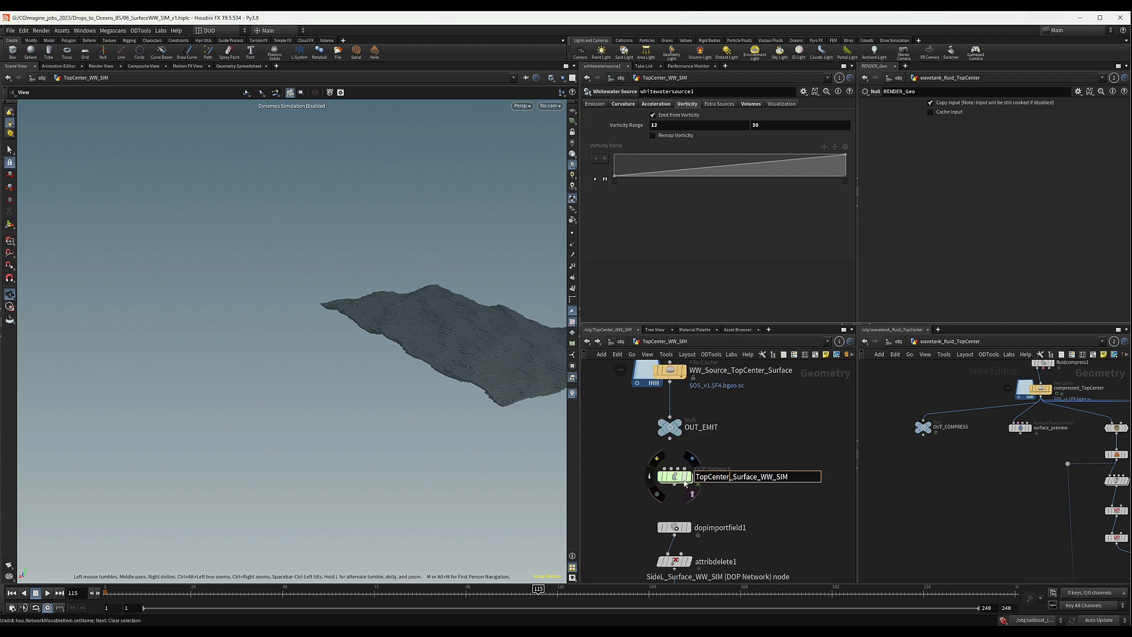
key("Return")
Step: Open the TopCenter_Surface_WW_SIM DOP network to access its whitewater solver nodes
scroll(767, 463, "down", 4)
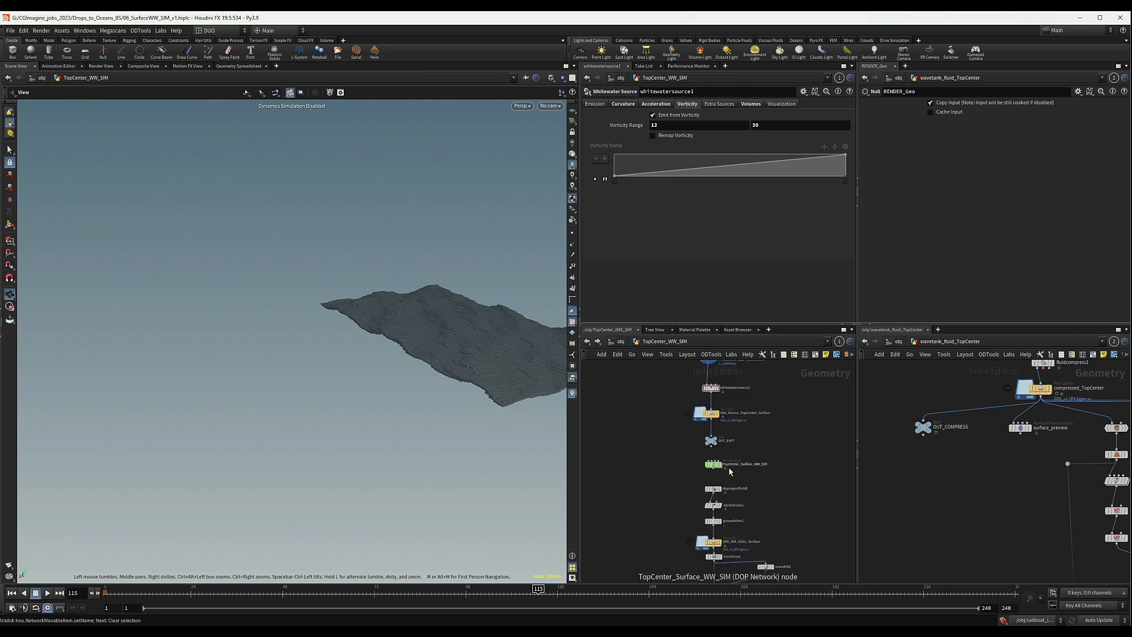
scroll(704, 467, "up", 4)
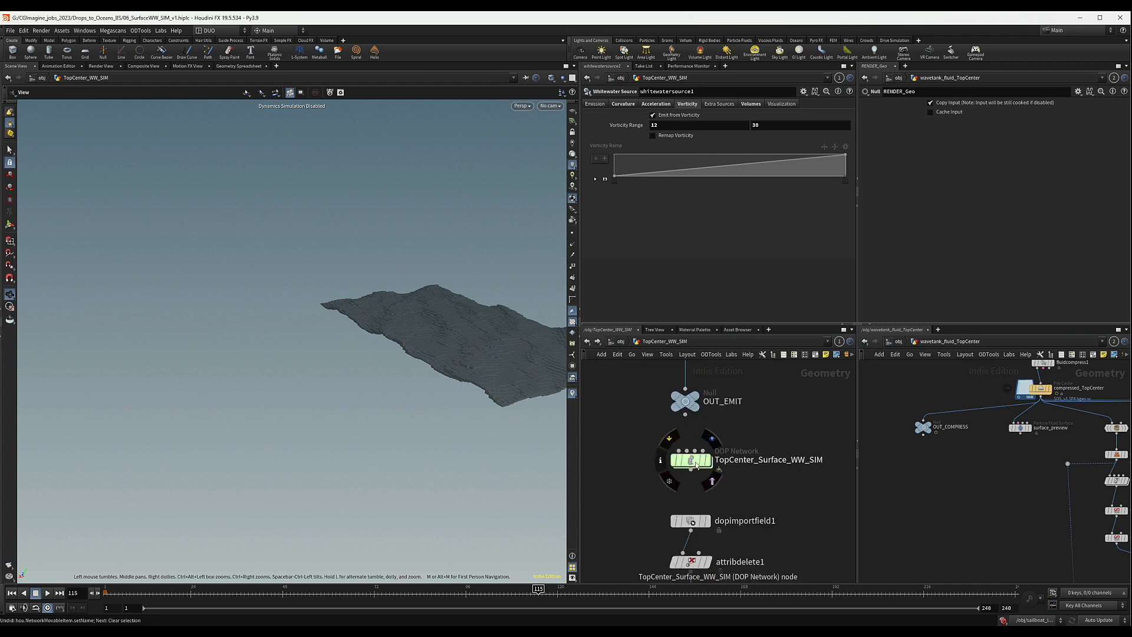
double_click(696, 465)
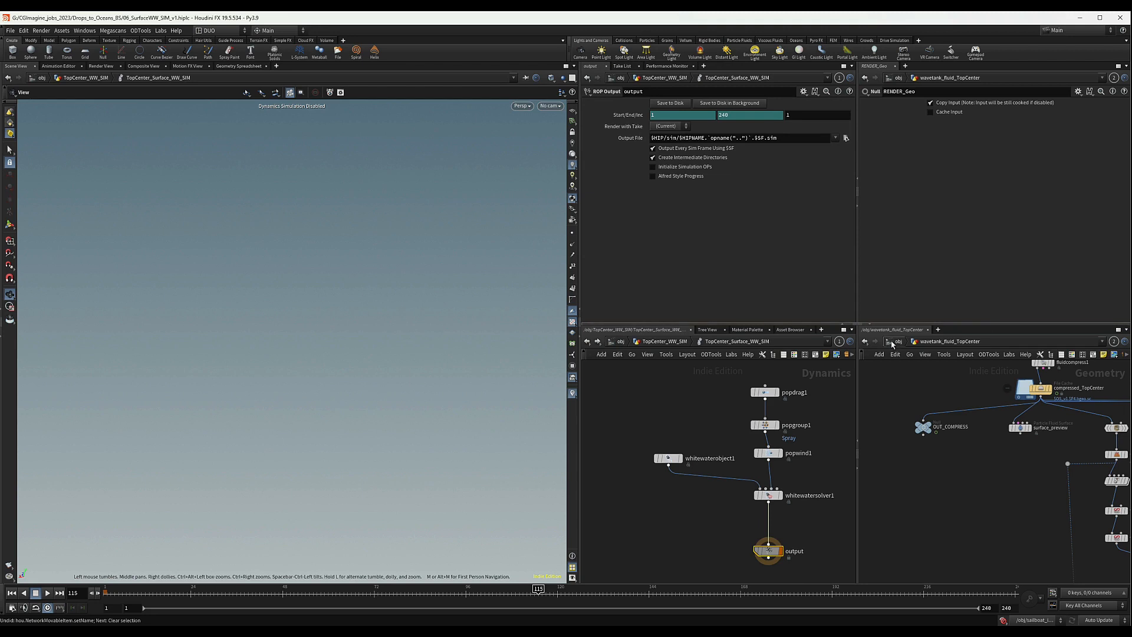
Step: Open the wavetank_TopCenter object's network to access the wavetank ocean source parameters
left_click(898, 341)
left_click(1020, 446)
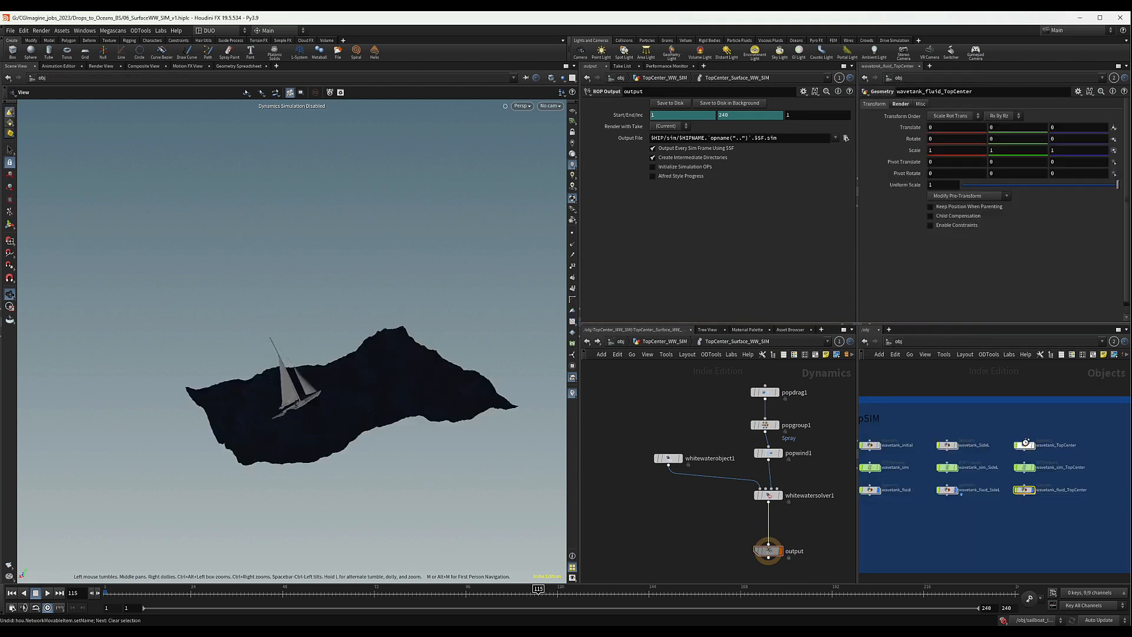
double_click(1023, 446)
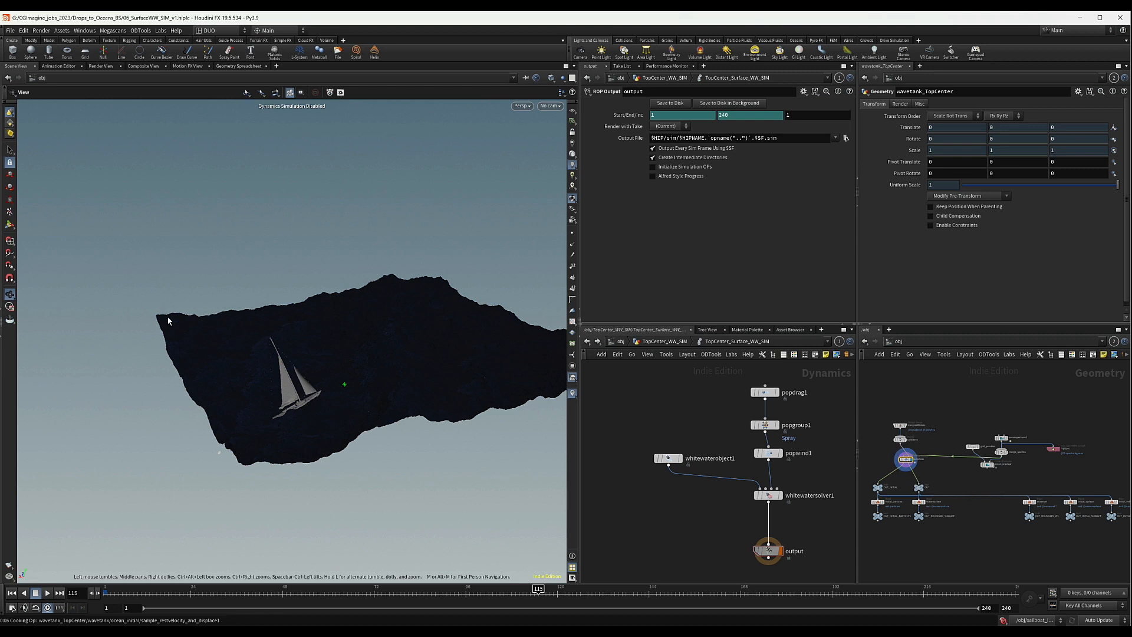
middle_click_drag(897, 474, 934, 475)
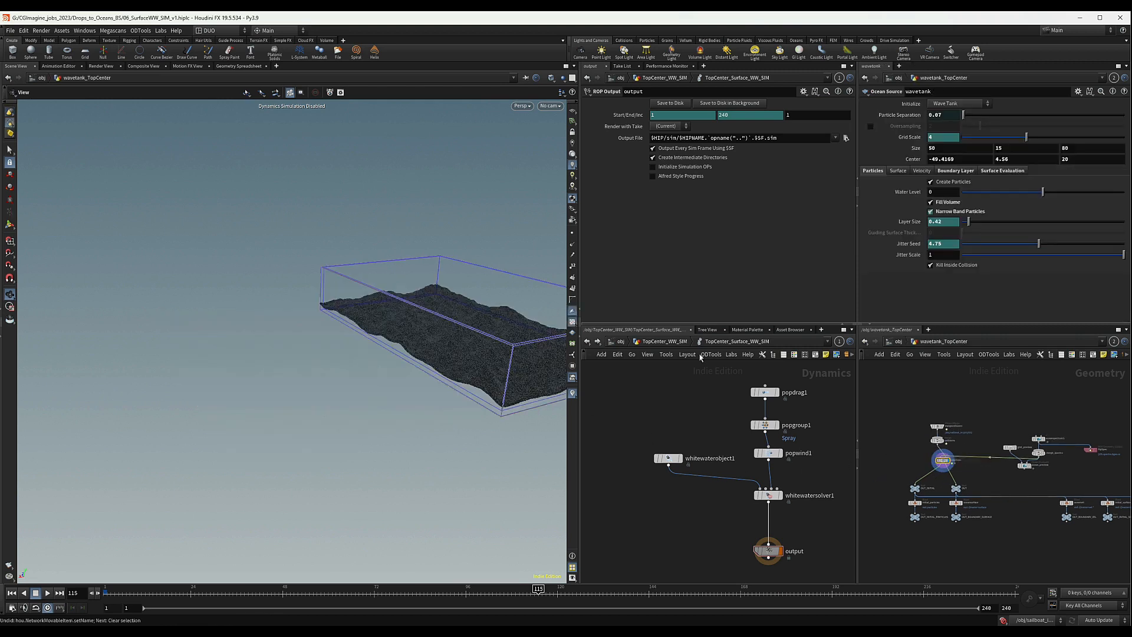
middle_click_drag(436, 296, 403, 289)
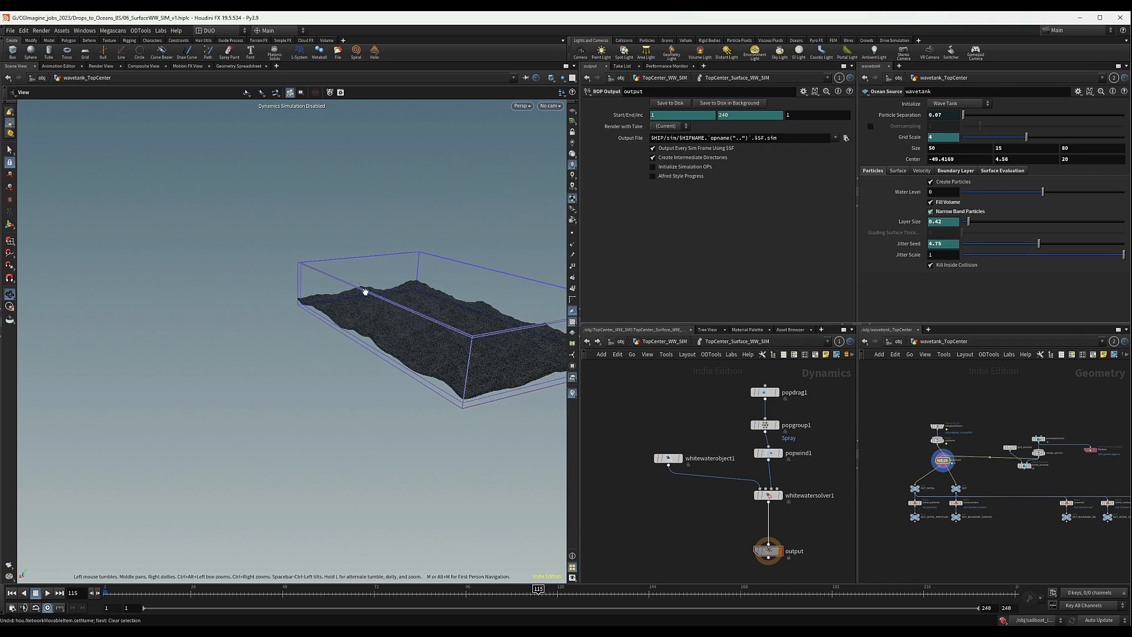
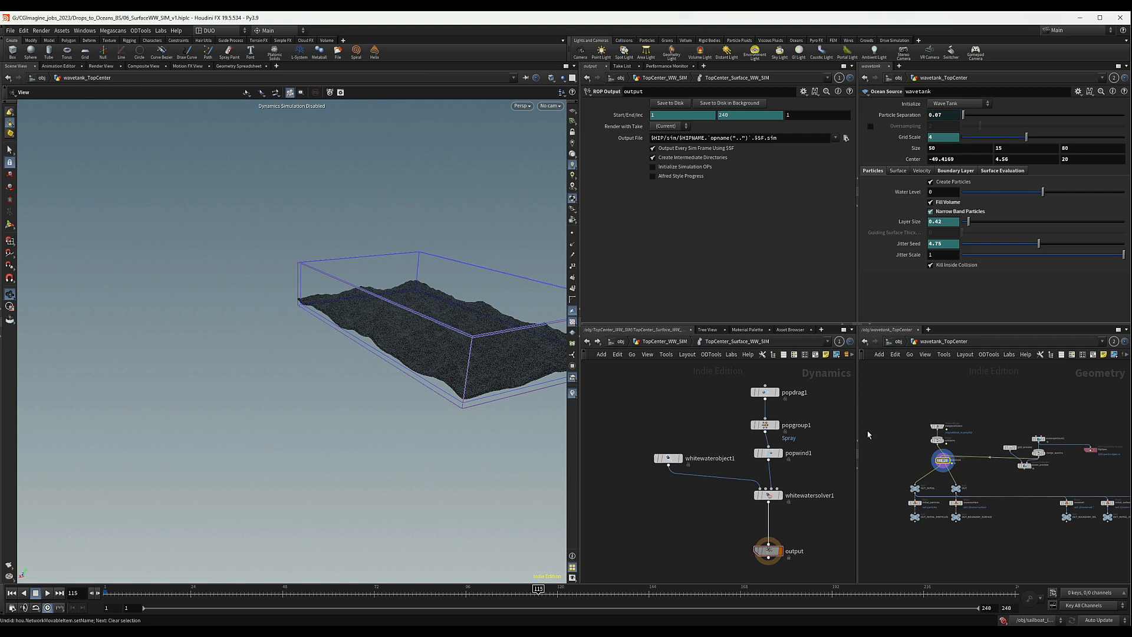
Step: Link the Limit Size of whitewatersolver1 to the wavetank source's Size with a relative channel reference
middle_click_drag(764, 400, 706, 405)
left_click_drag(753, 485, 692, 510)
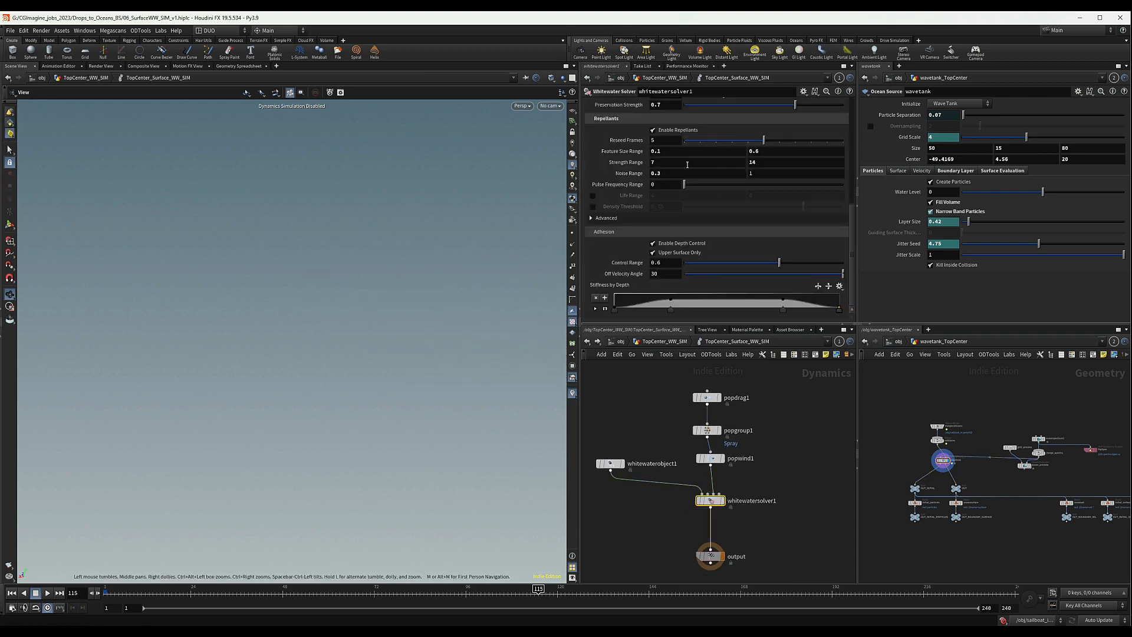
scroll(631, 168, "down", 5)
scroll(631, 167, "up", 5)
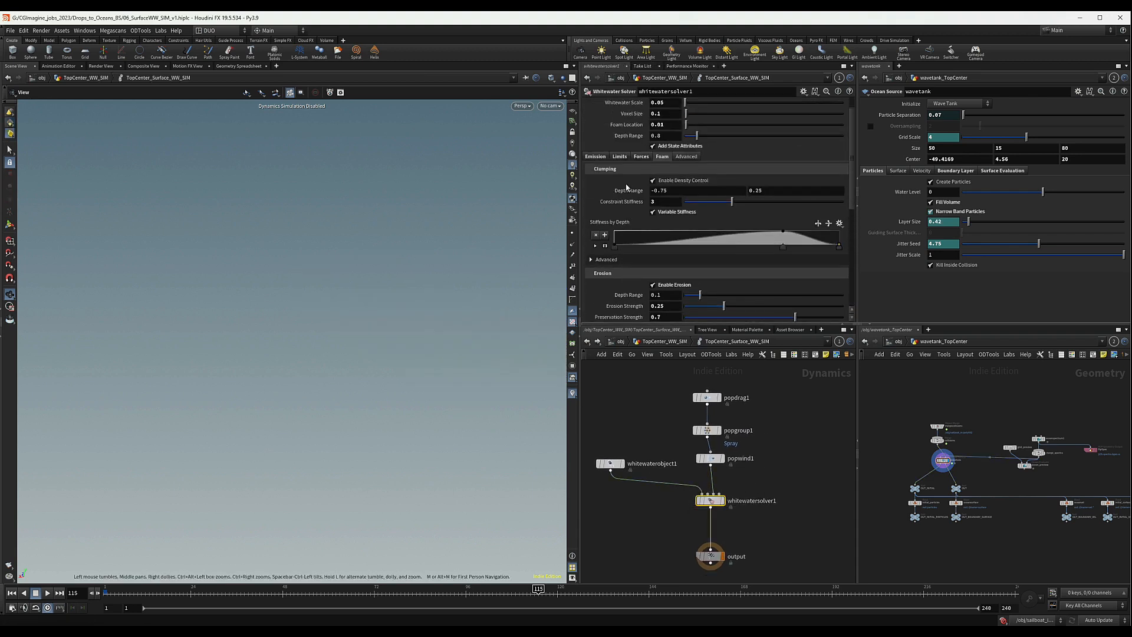
left_click(601, 179)
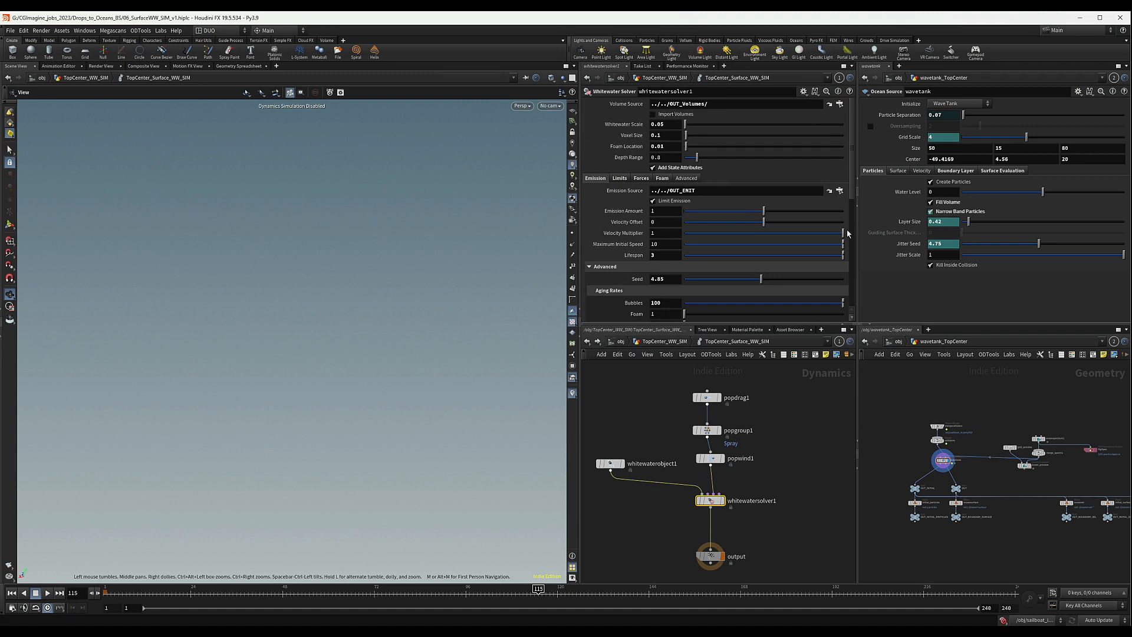
scroll(992, 410, "up", 2)
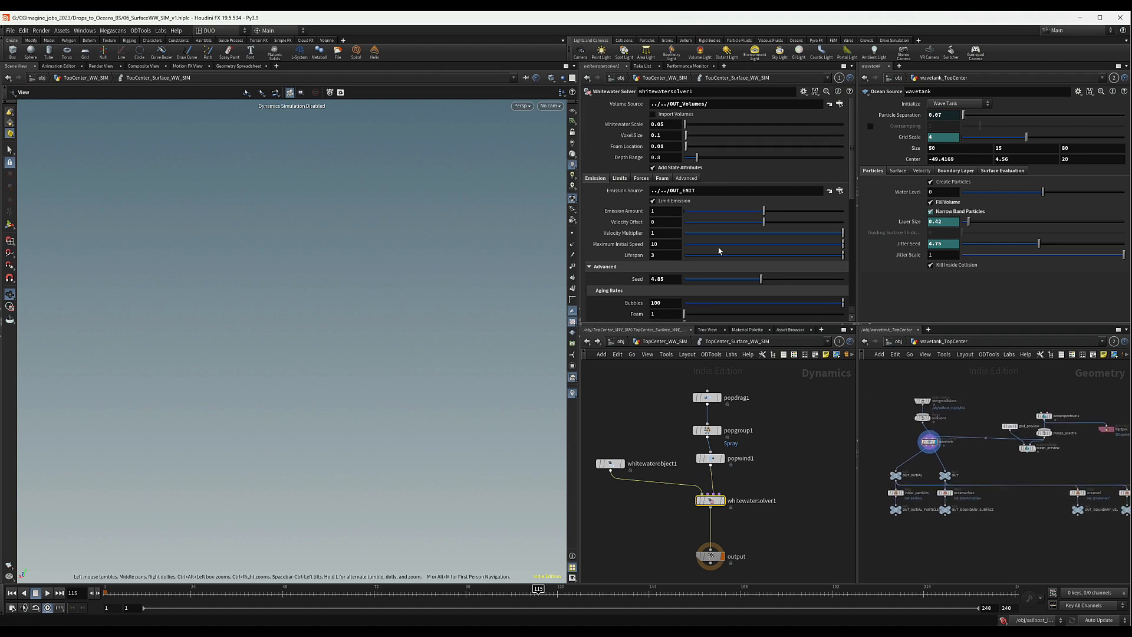
left_click(619, 178)
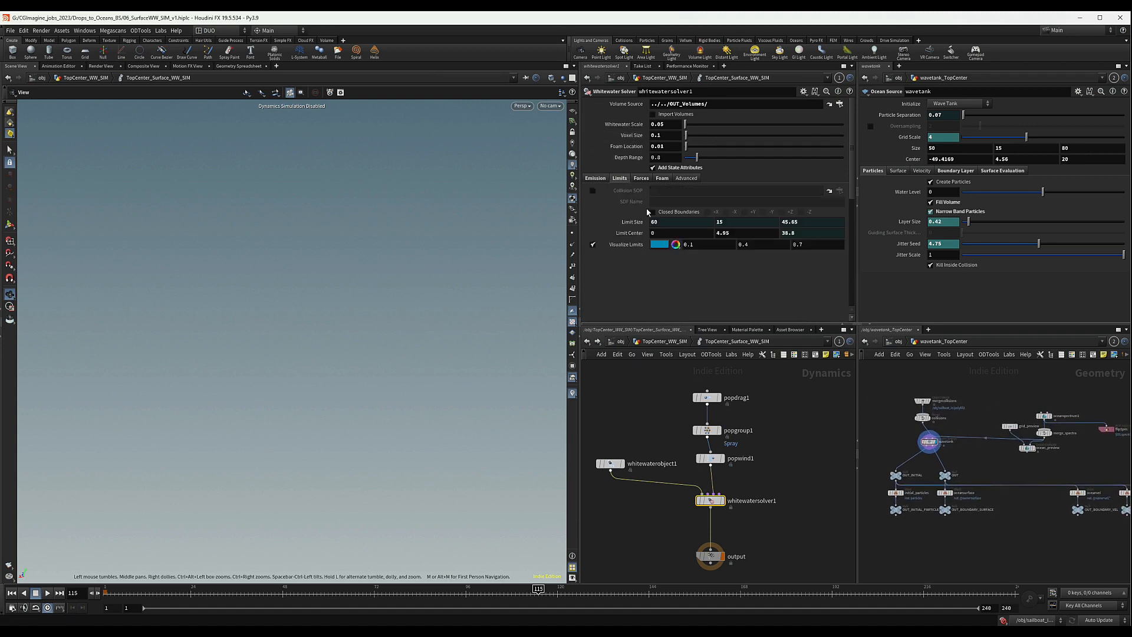
left_click_drag(917, 149, 630, 224)
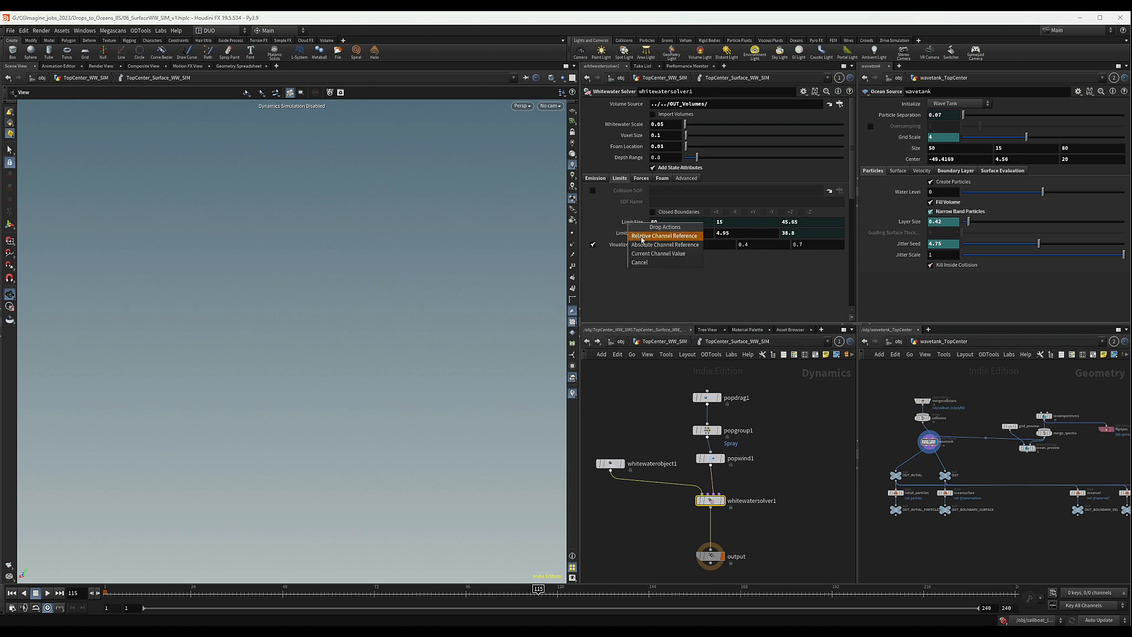
left_click(643, 236)
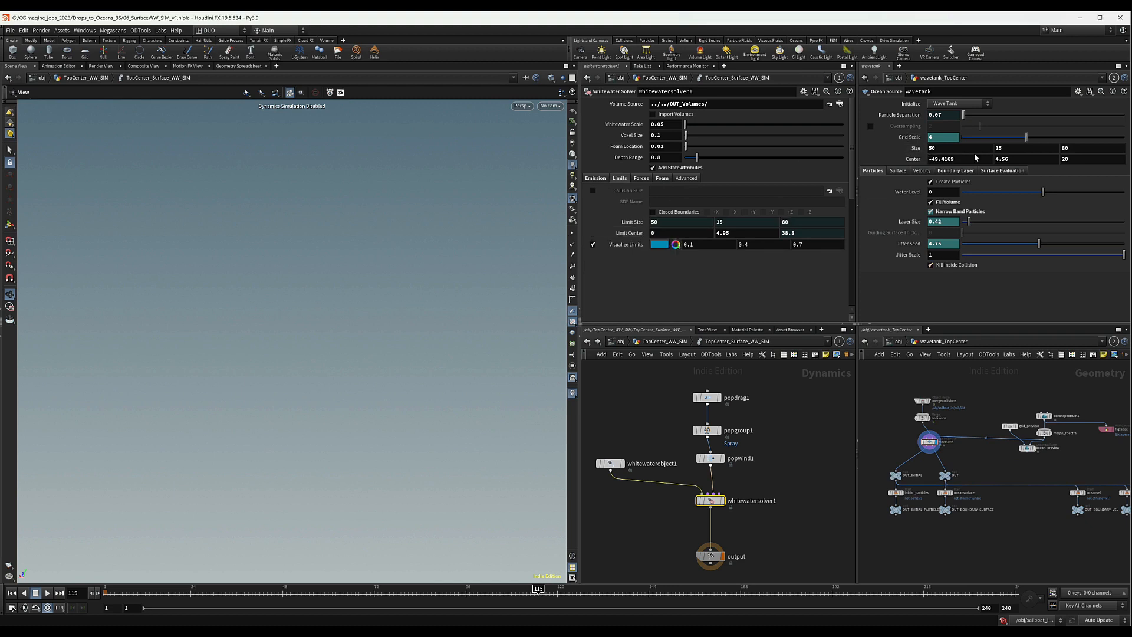
Step: Link the whitewater solver's Limit Center to the wavetank source's Center by copying the parameter and pasting relative references
right_click(905, 159)
left_click(926, 223)
right_click(627, 233)
left_click(654, 319)
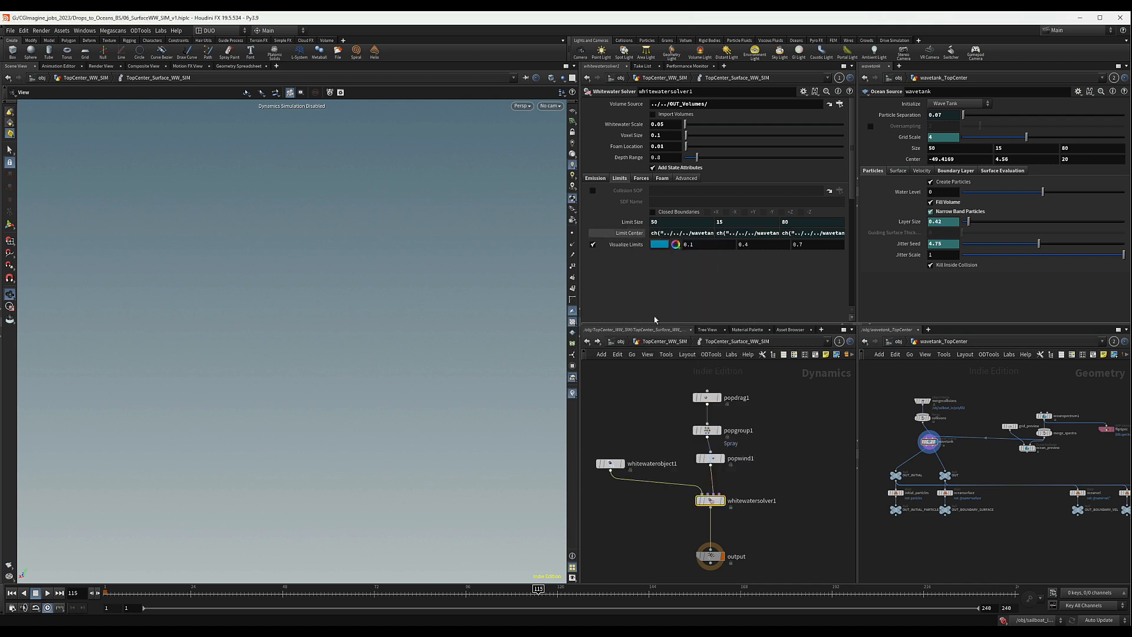
left_click(626, 233)
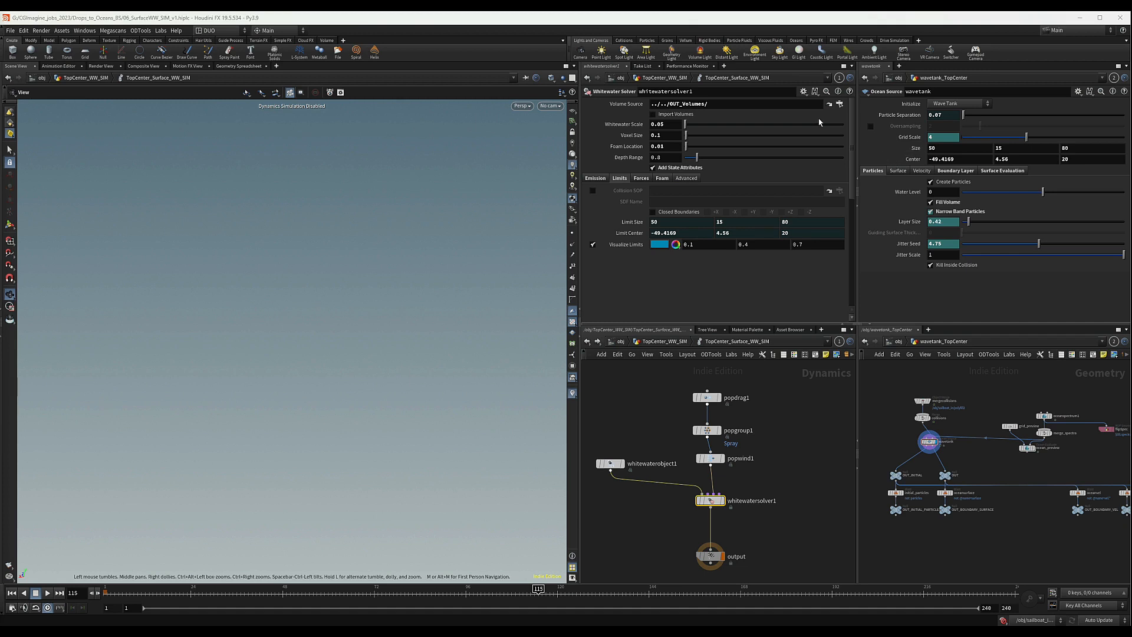
Step: Set the whitewater solver's Whitewater Scale to 0.06 and its Voxel Size to 0.12
left_click(661, 124)
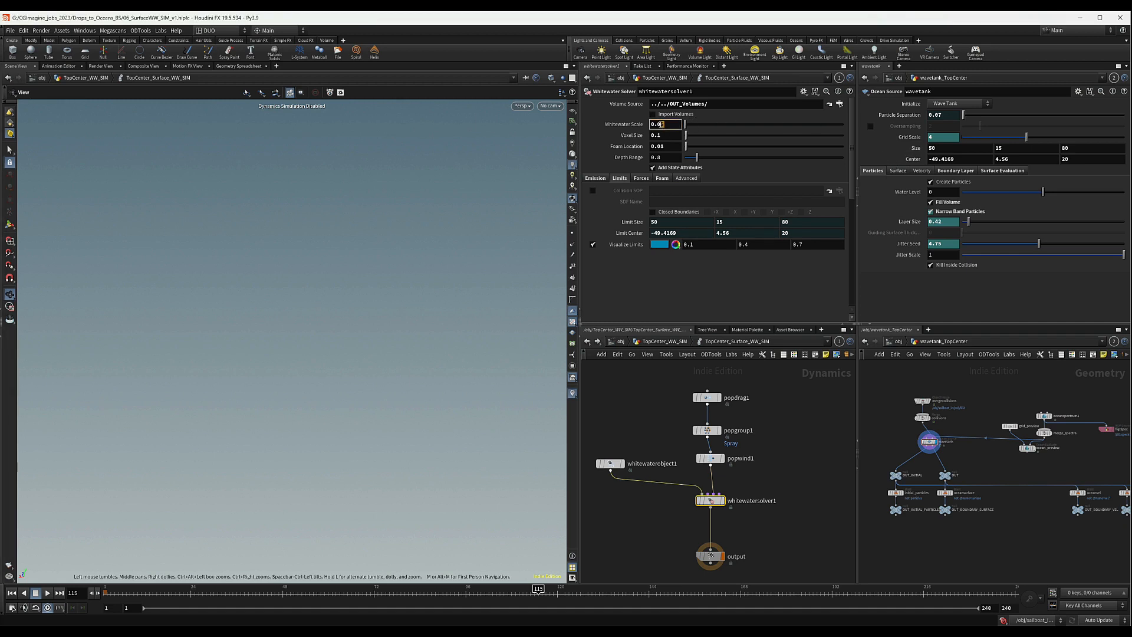
left_click(664, 135)
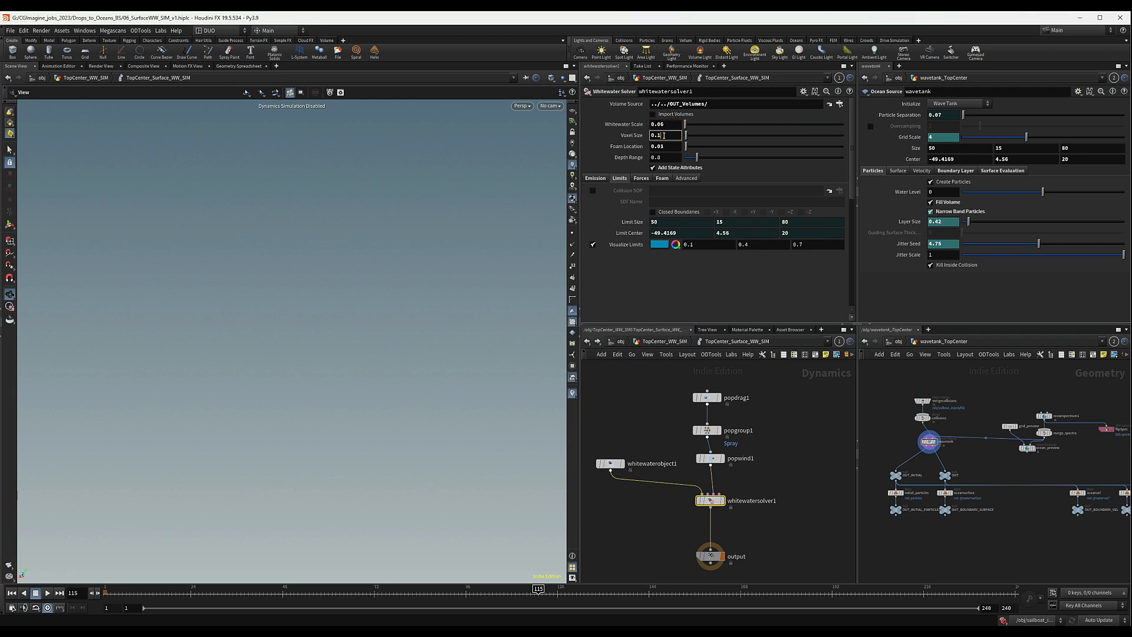
type("2")
key("Return")
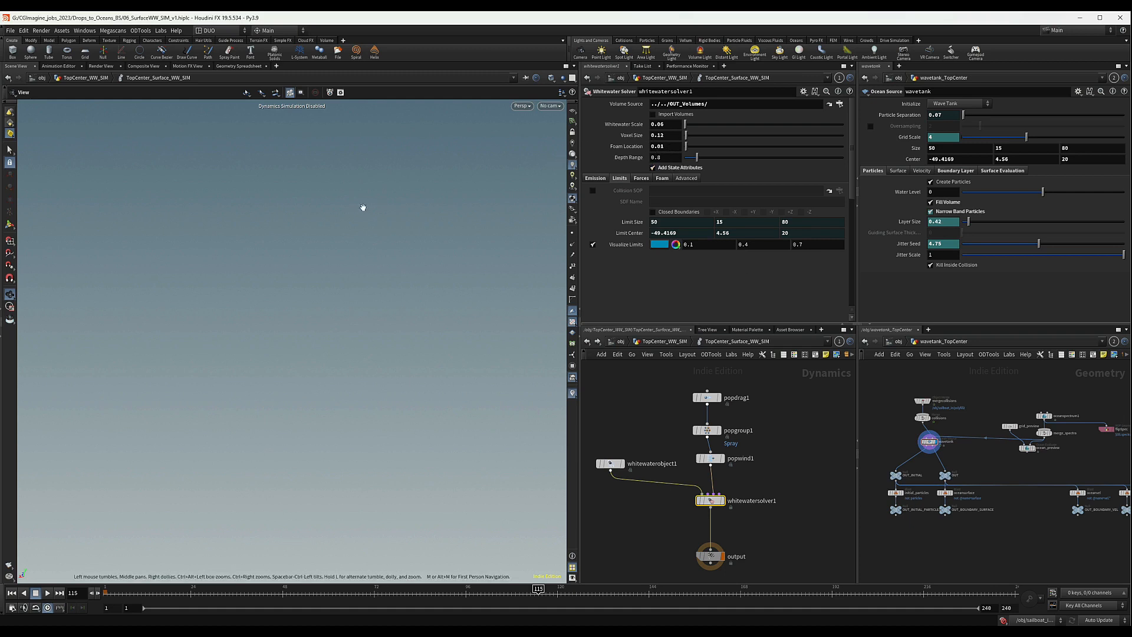
Step: In the whitewater solver's emission settings, set the Emission Amount to .65 and the Seed to 8.36
left_click(595, 178)
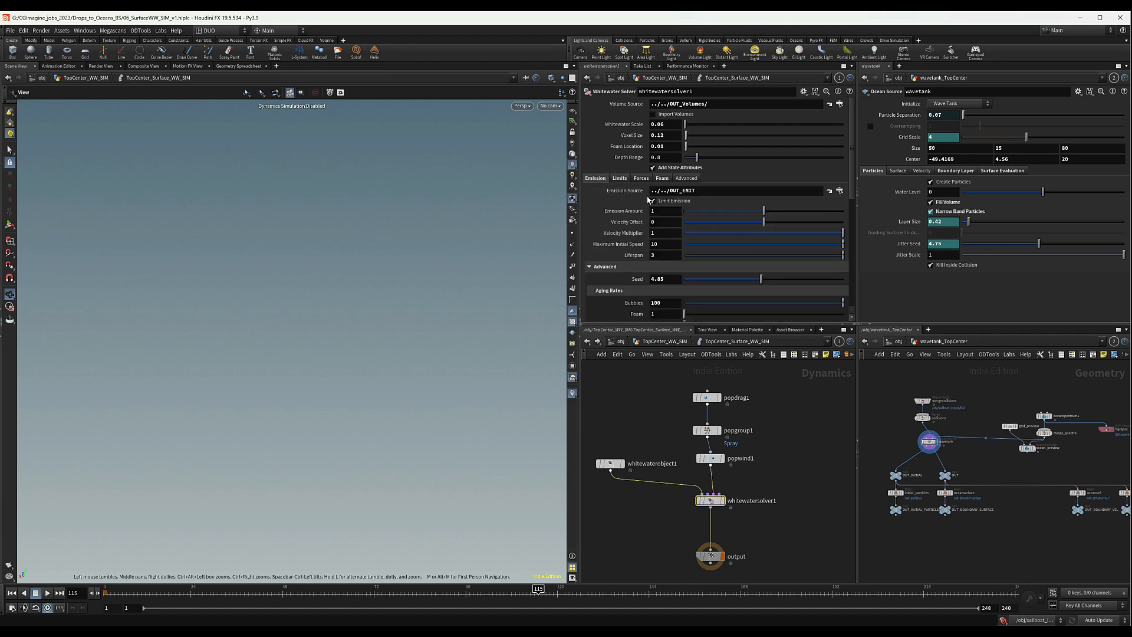
left_click(664, 211)
key("Return")
scroll(624, 249, "down", 3)
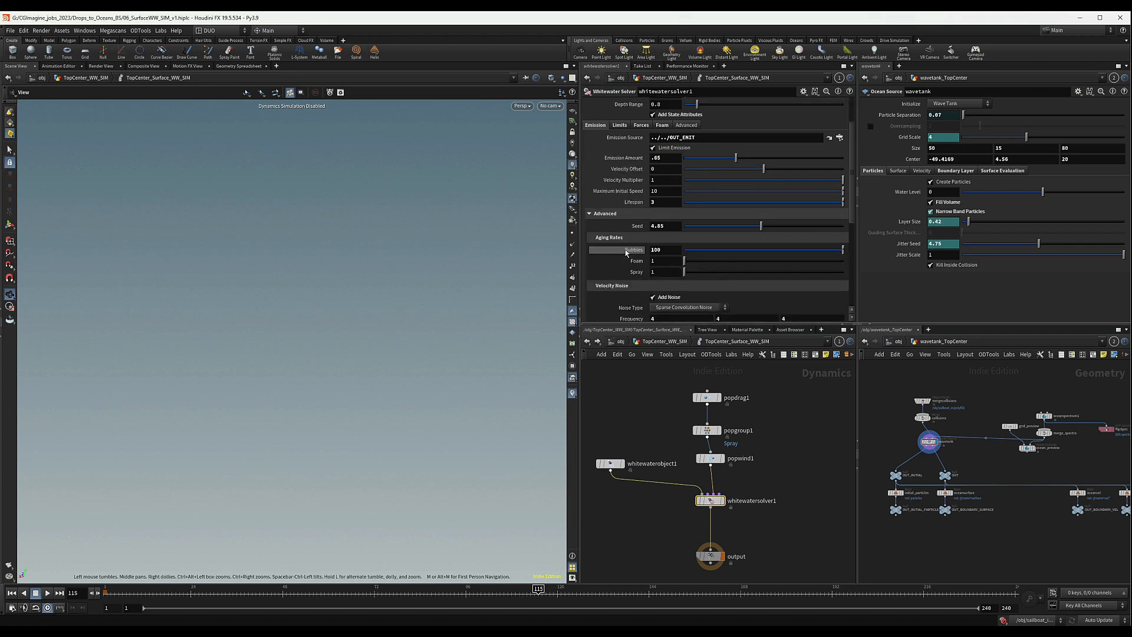
left_click_drag(761, 214, 817, 215)
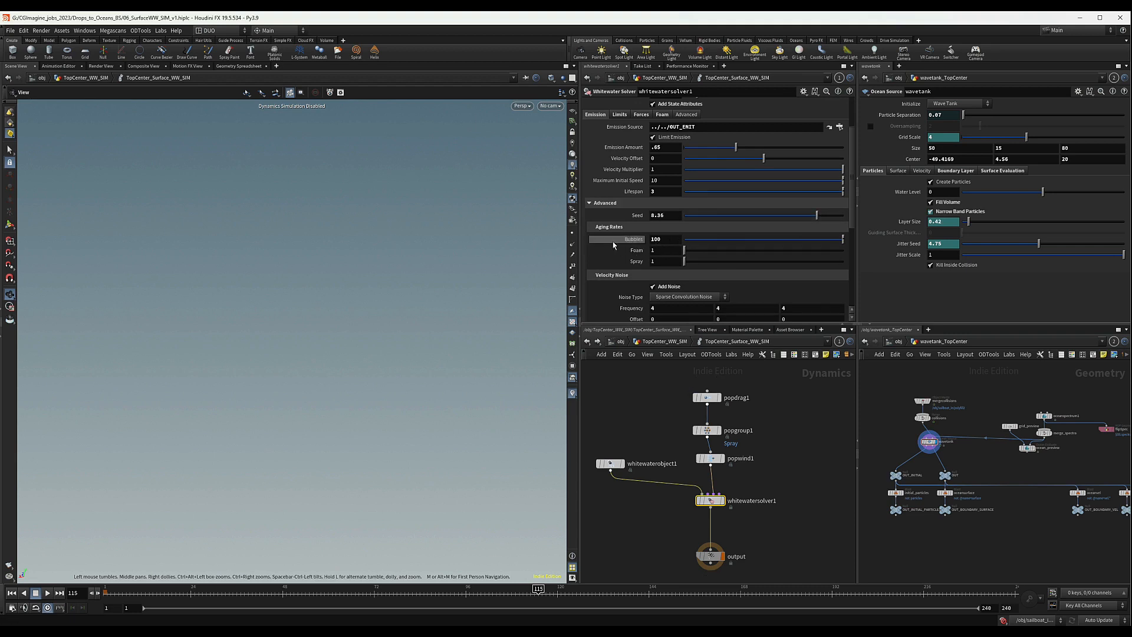
scroll(631, 253, "down", 4)
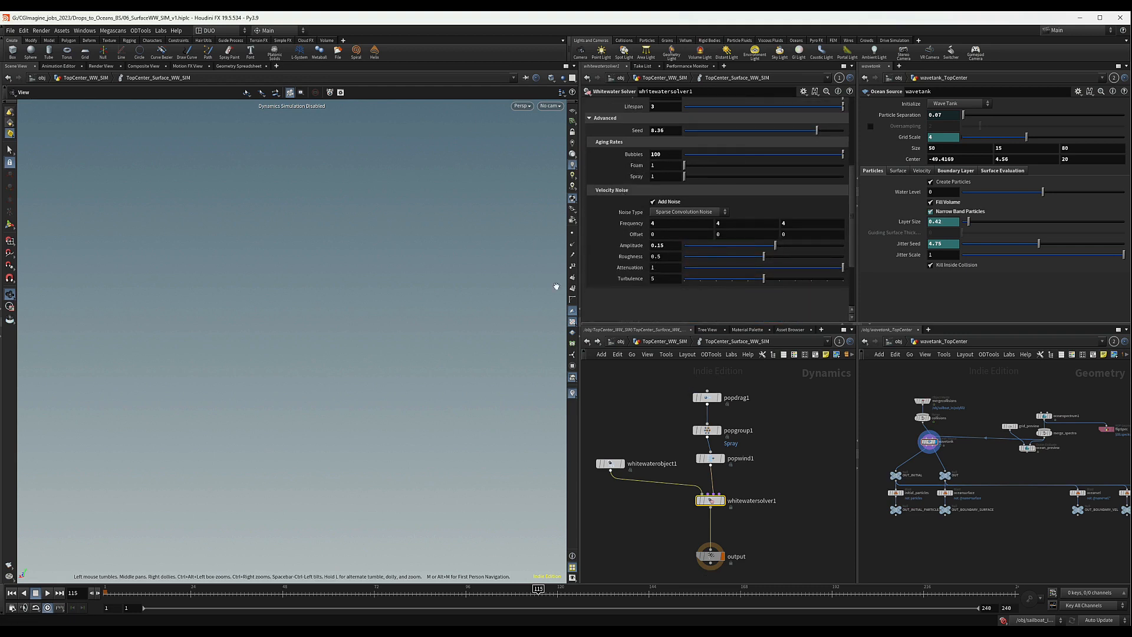
scroll(605, 286, "up", 7)
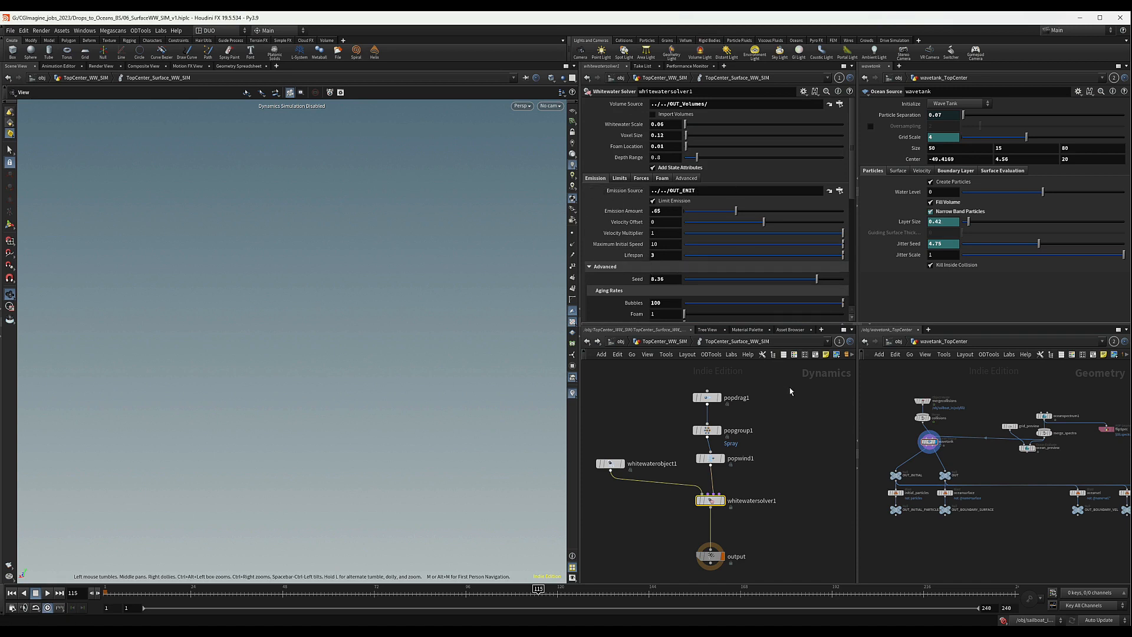
middle_click_drag(798, 500, 764, 482)
left_click(786, 497)
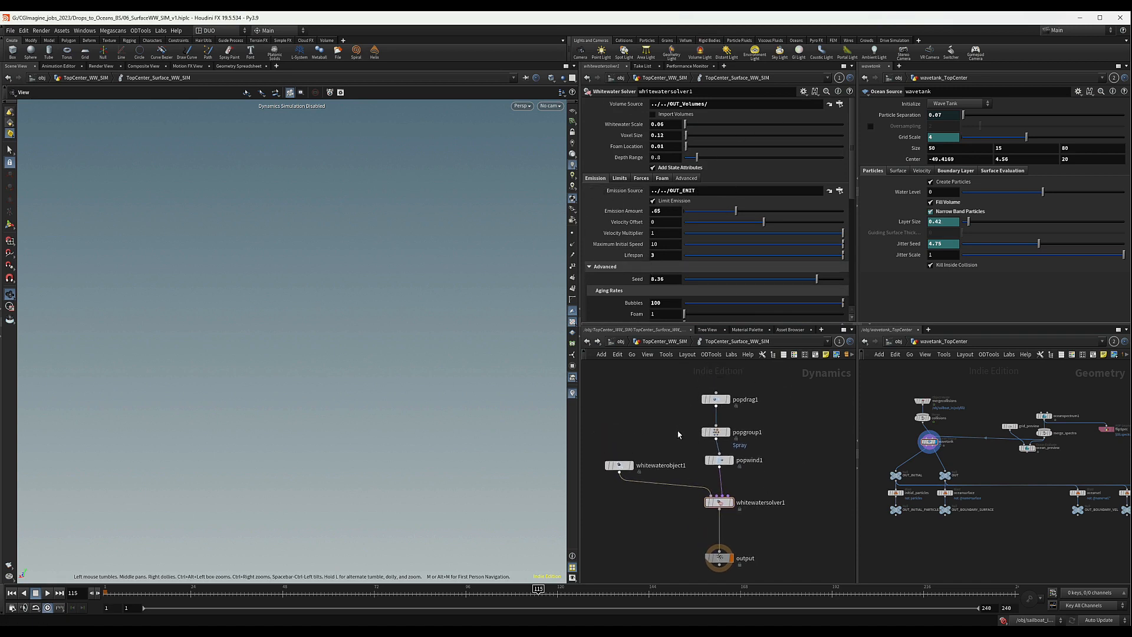
Step: Return to the TopCenter_WW_SIM network and rename the WW_SIM_SideL_Surface file cache as WW_SIM_TopCenter_Surface
left_click(678, 340)
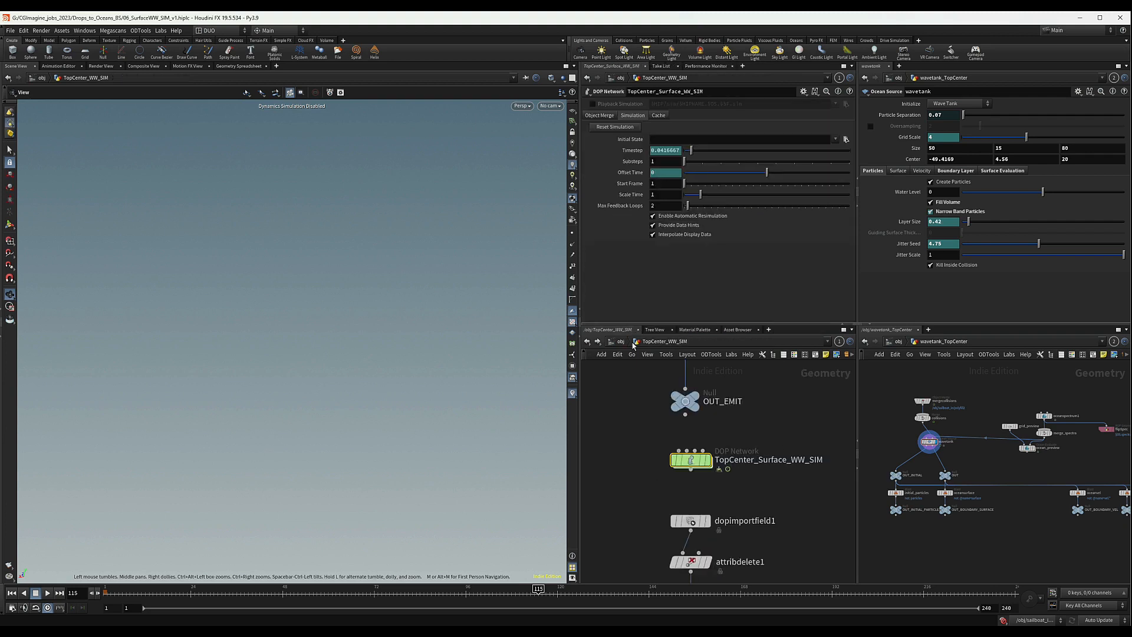
scroll(703, 413, "down", 3)
scroll(702, 412, "down", 1)
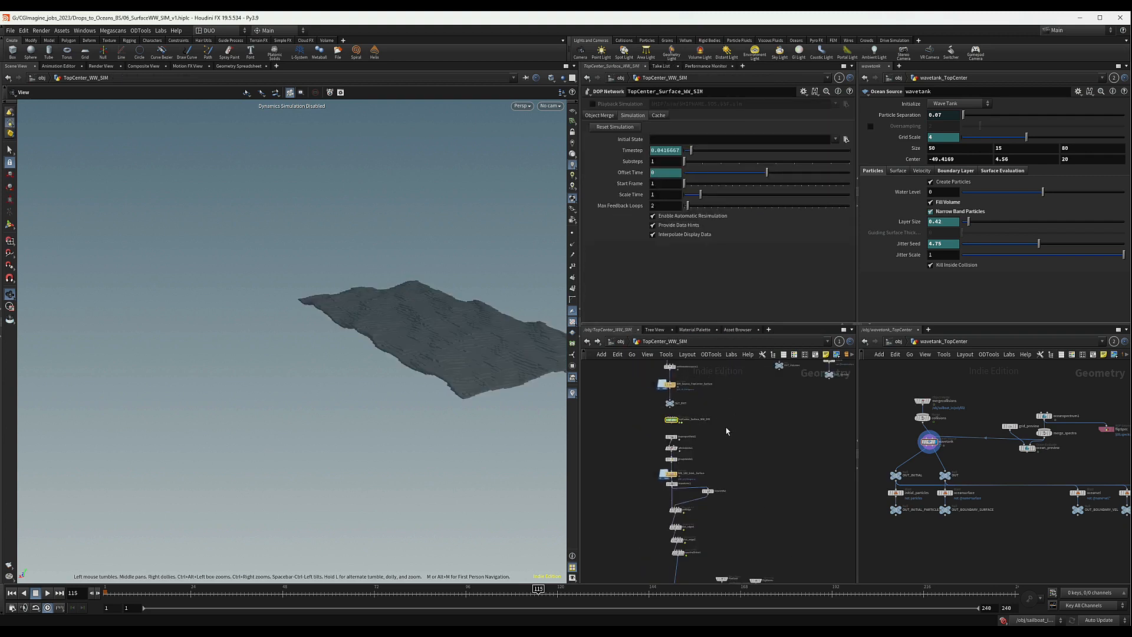
scroll(727, 430, "down", 2)
scroll(711, 462, "up", 6)
middle_click_drag(771, 404, 735, 416)
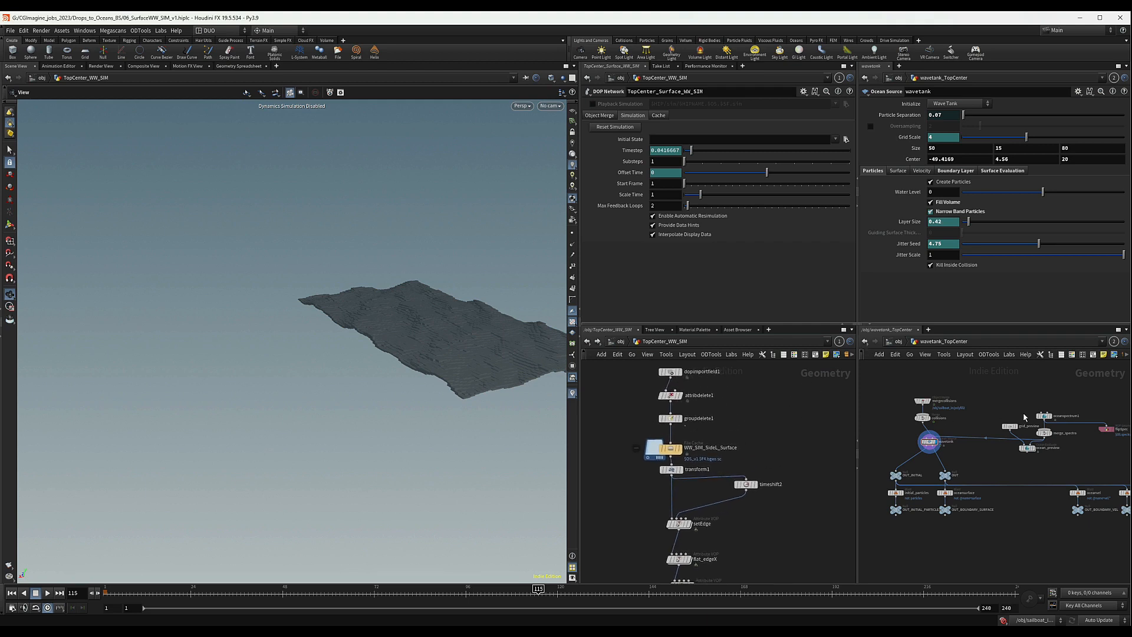
scroll(677, 487, "up", 5)
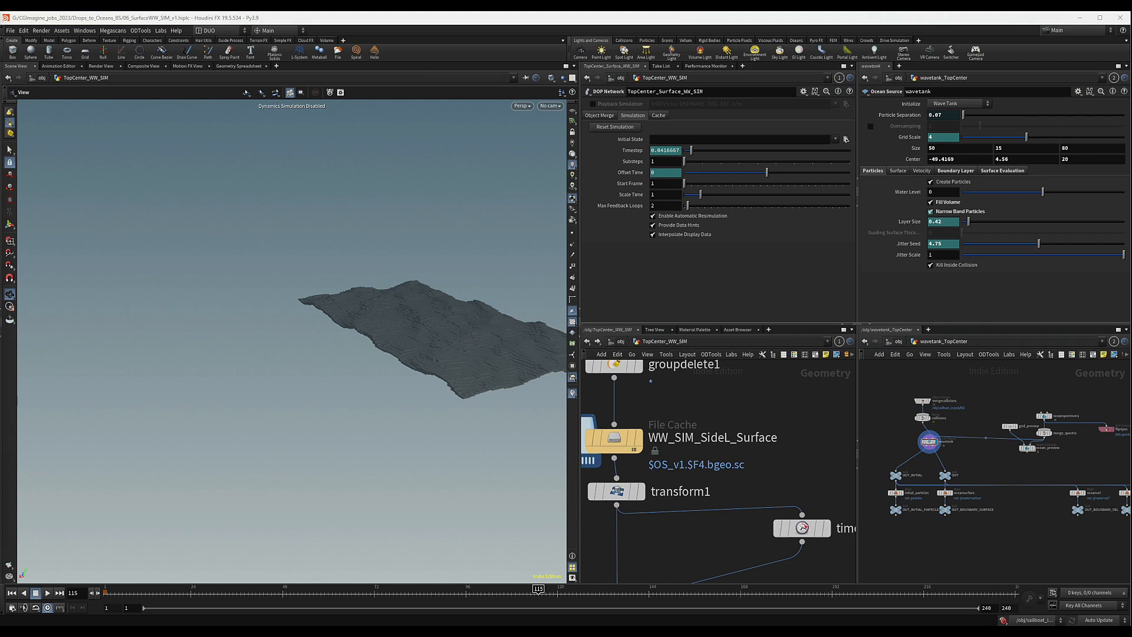
double_click(695, 438)
type("WW_SIM_TopCenter_Surface")
key("Return")
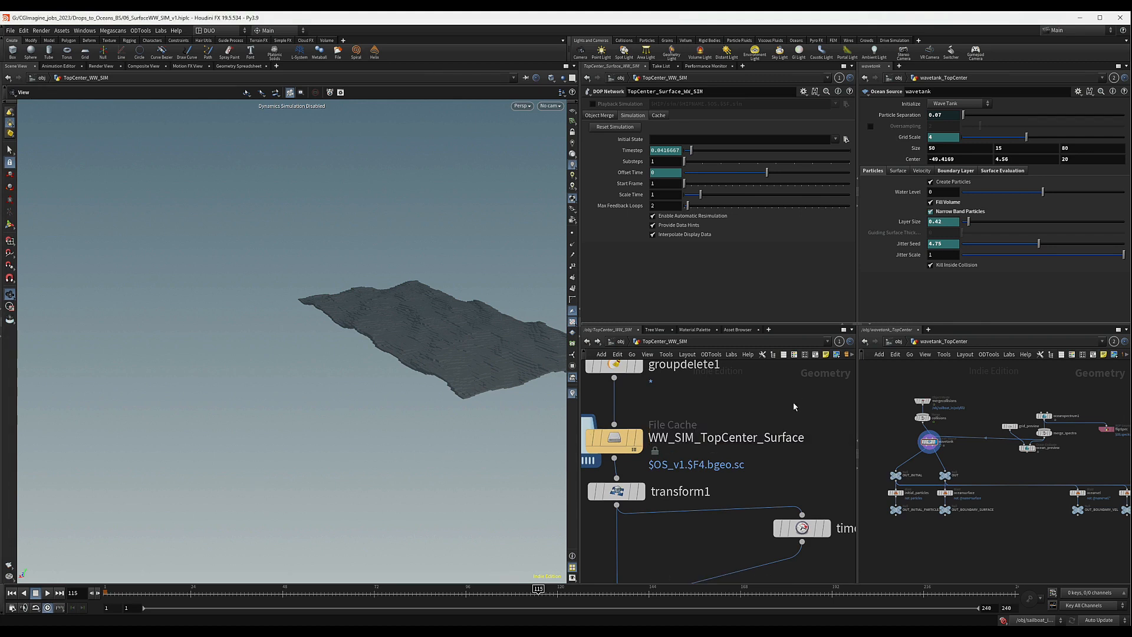
scroll(763, 473, "down", 4)
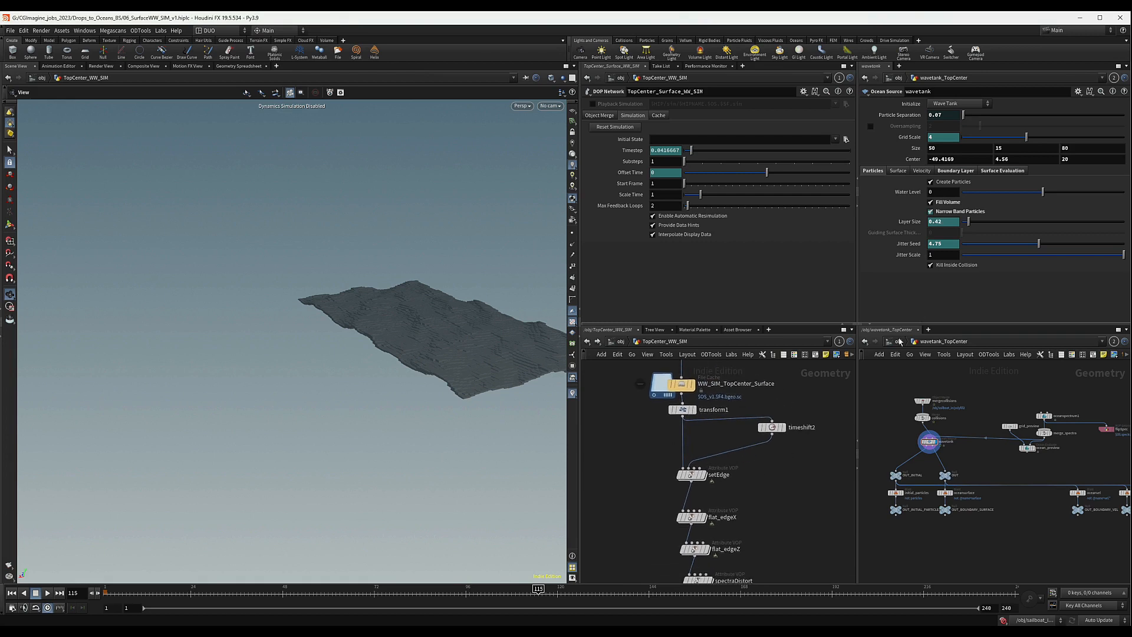
Step: Open the wavetank_fluid_TopCenter network and copy the block of eleven nodes directly below its lower file cache
left_click(899, 340)
double_click(1025, 490)
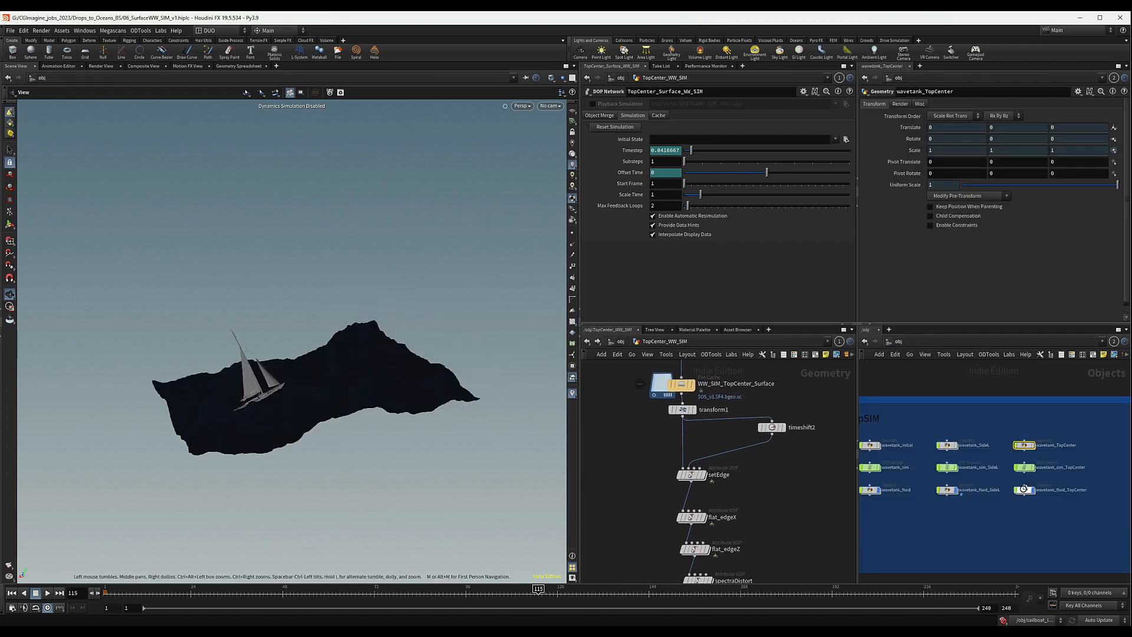
scroll(923, 440, "down", 3)
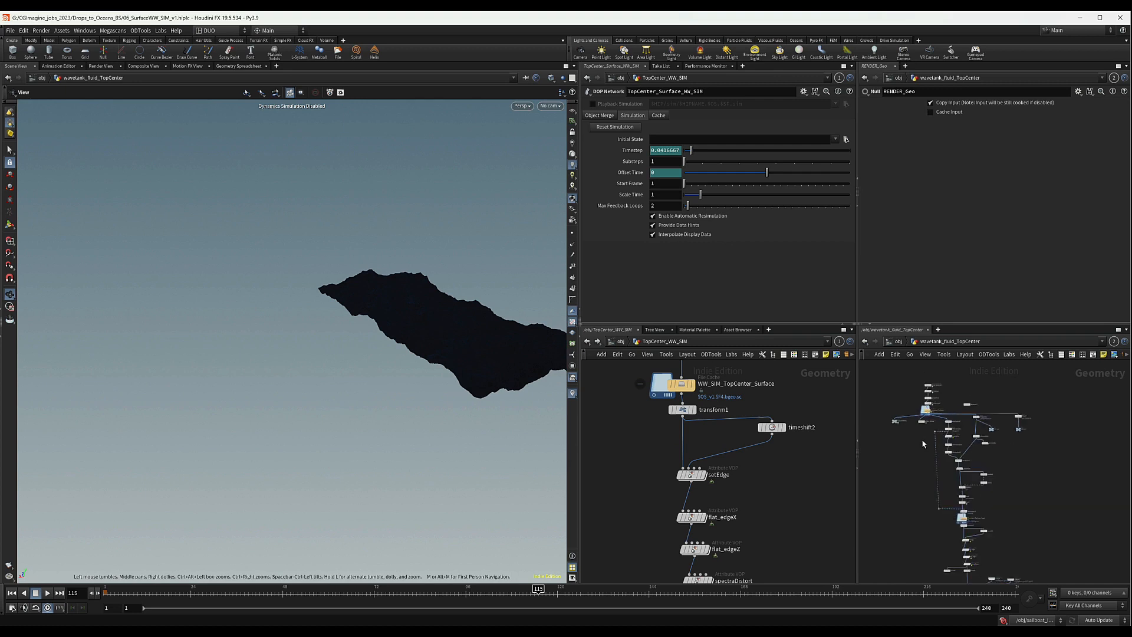
scroll(984, 463, "down", 3)
middle_click_drag(1005, 491, 963, 386)
scroll(954, 434, "up", 6)
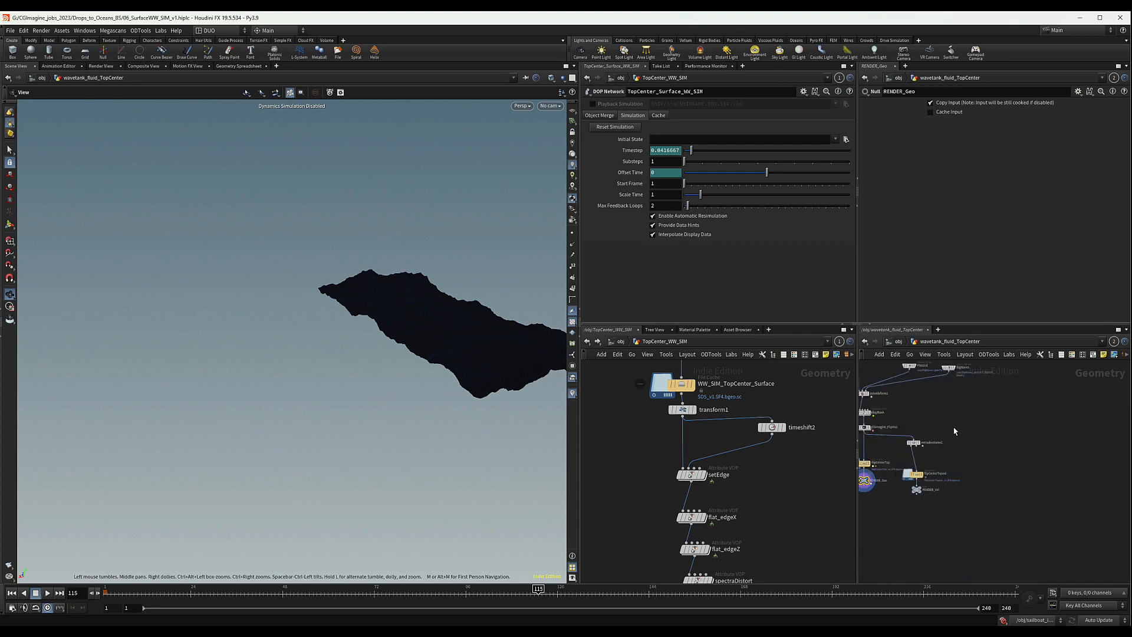
middle_click_drag(955, 430, 1058, 485)
scroll(1053, 467, "down", 1)
middle_click_drag(1064, 430, 1068, 487)
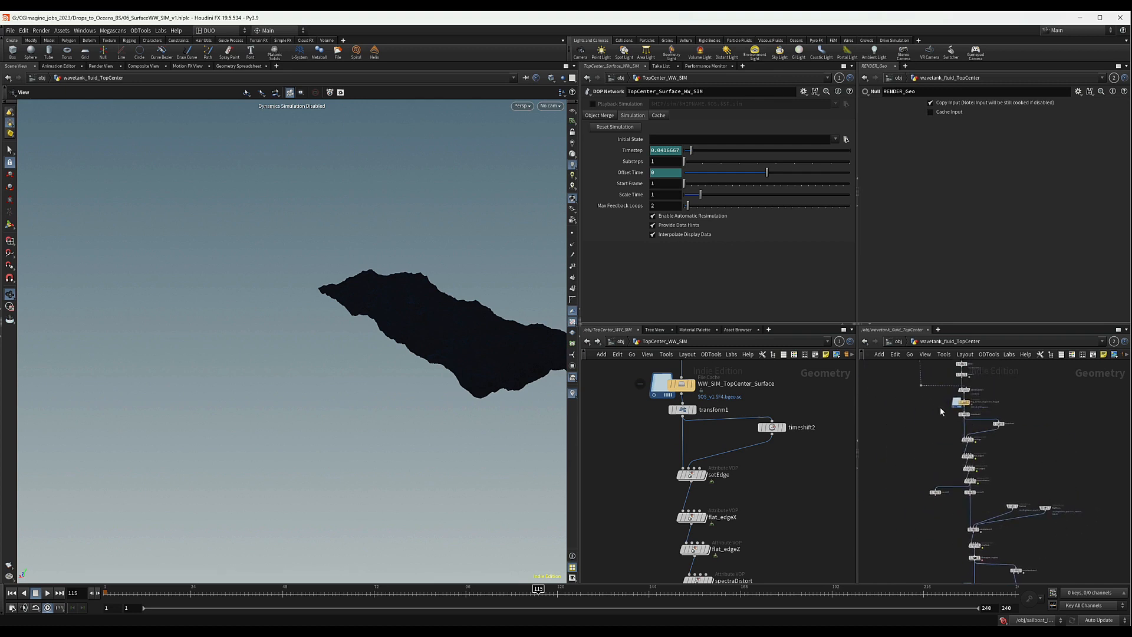
left_click_drag(940, 407, 1078, 541)
key("ctrl+c")
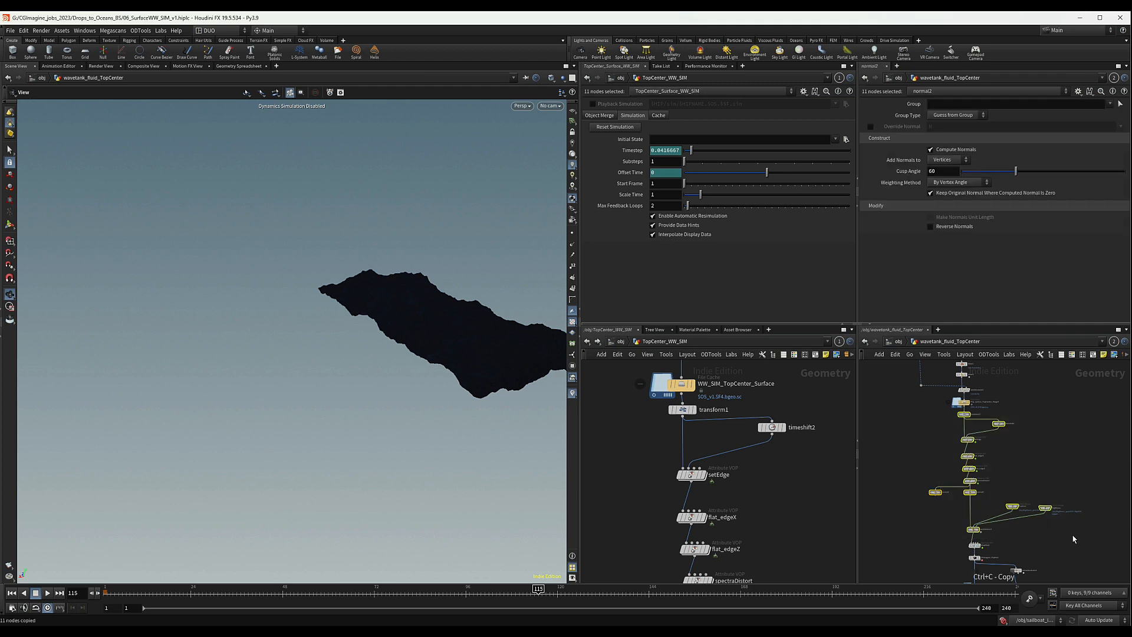
Step: In TopCenter_WW_SIM, replace the nodes between the surface file cache and attribwrangle1 with the copied block of eleven nodes
scroll(766, 463, "down", 5)
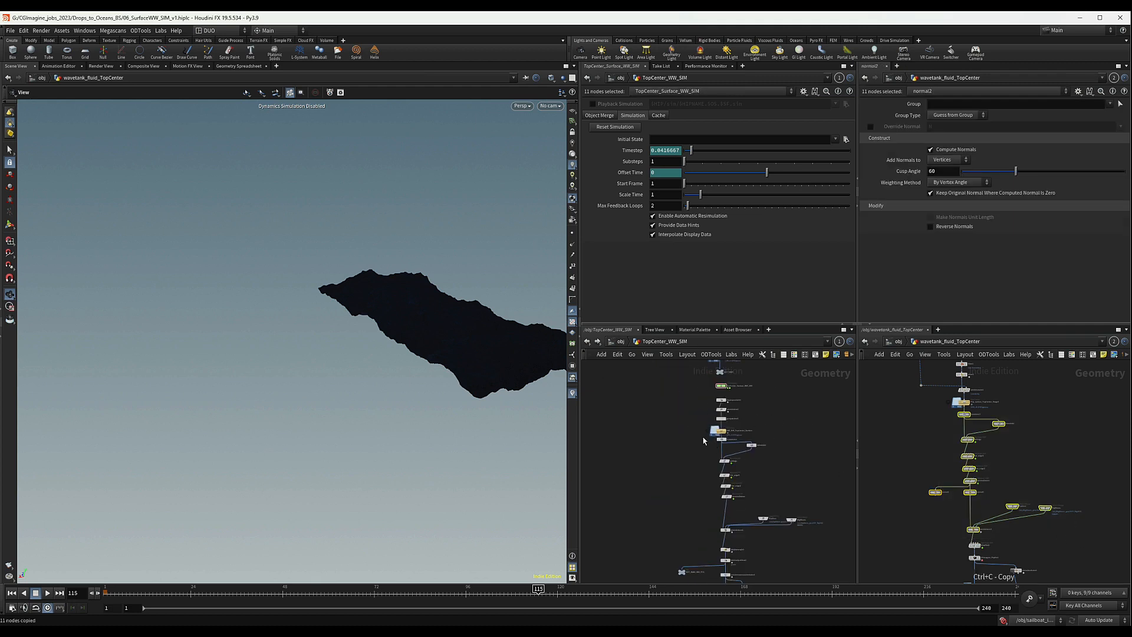
left_click_drag(700, 435, 829, 548)
key("Delete")
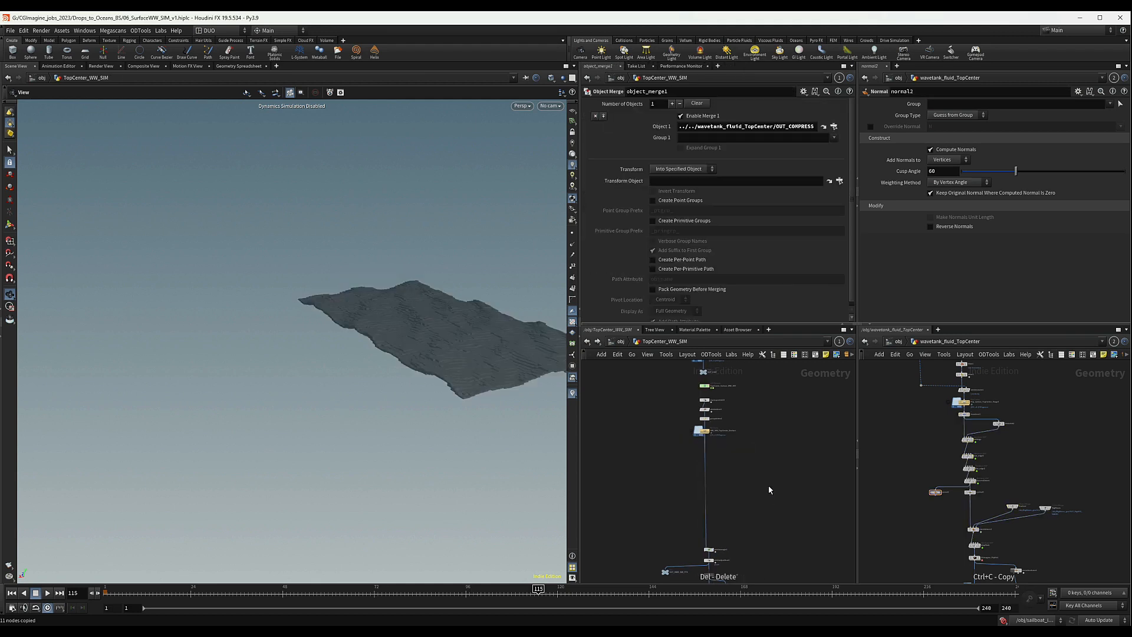
key("ctrl+v")
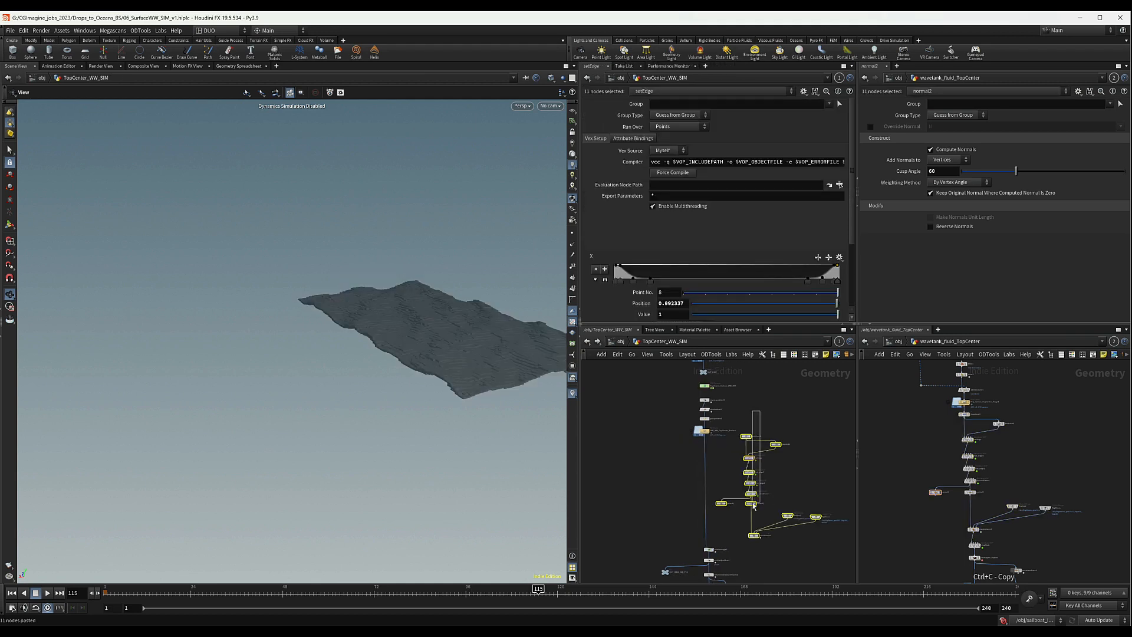
Step: Auto-arrange the main column of seven pasted nodes, from transform1 down to the point deform, into a compact layout
left_click_drag(760, 552, 747, 416)
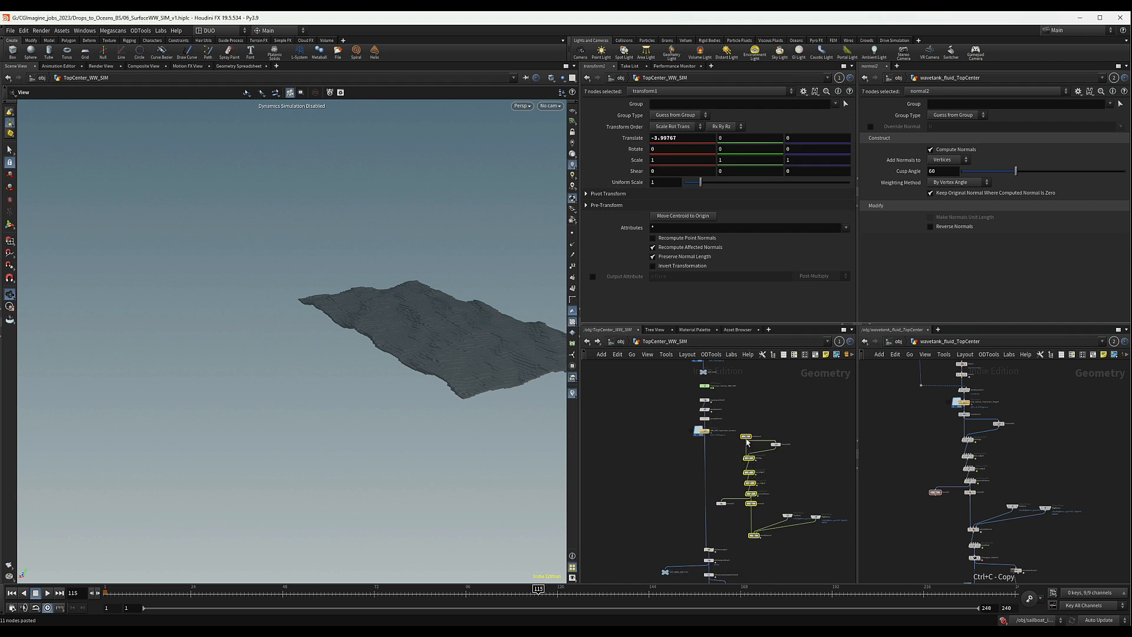
mouse_move(747, 442)
key("l")
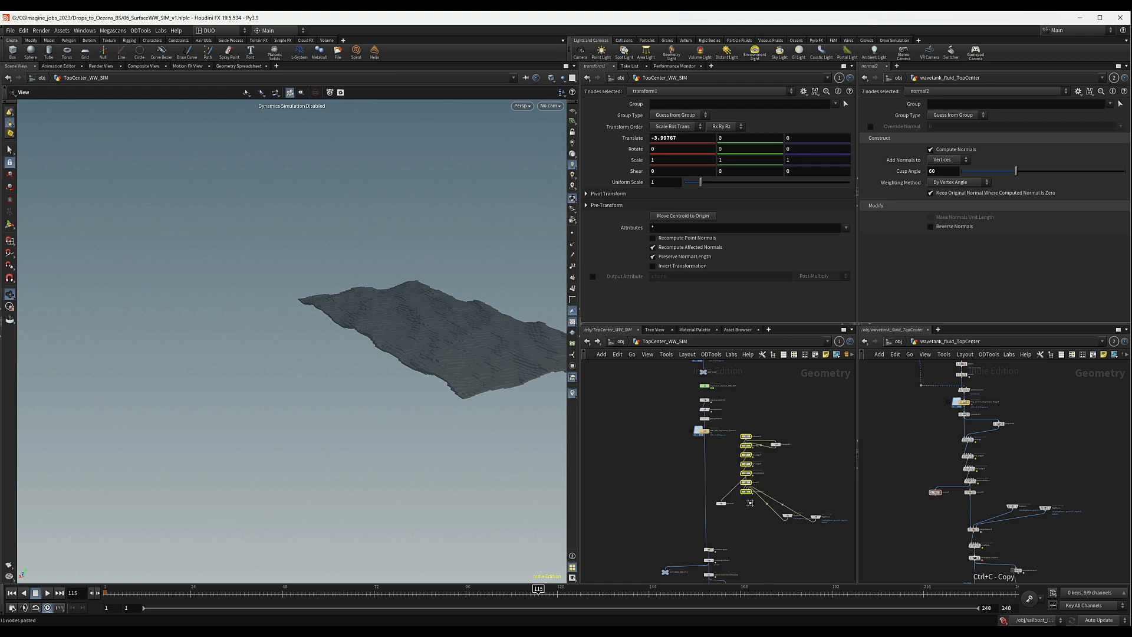
left_click(759, 454)
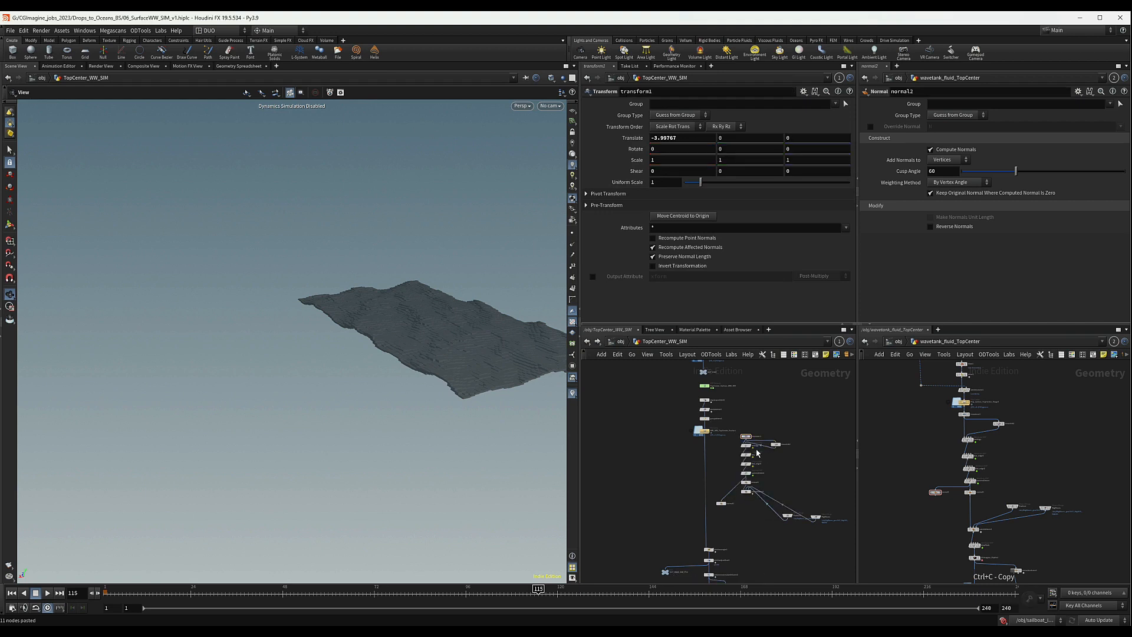
mouse_move(747, 447)
left_mouse_down("ctrl")
mouse_move(748, 458)
mouse_move(760, 448)
left_mouse_up("ctrl")
scroll(766, 449, "up", 5)
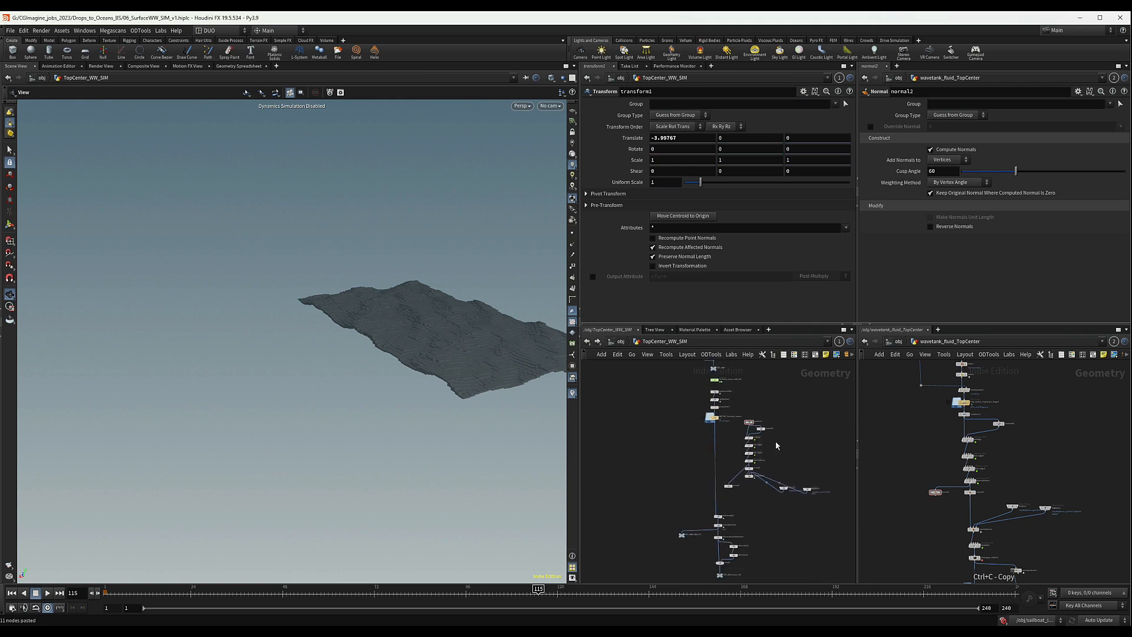
Step: Delete the pasted side-branch normal node and insert the remaining column between the TopCenter surface cache and attribwrangle1
middle_click_drag(710, 460, 726, 432)
left_click_drag(723, 513, 784, 425)
key("Delete")
key("Delete")
scroll(702, 563, "down", 2)
key("l")
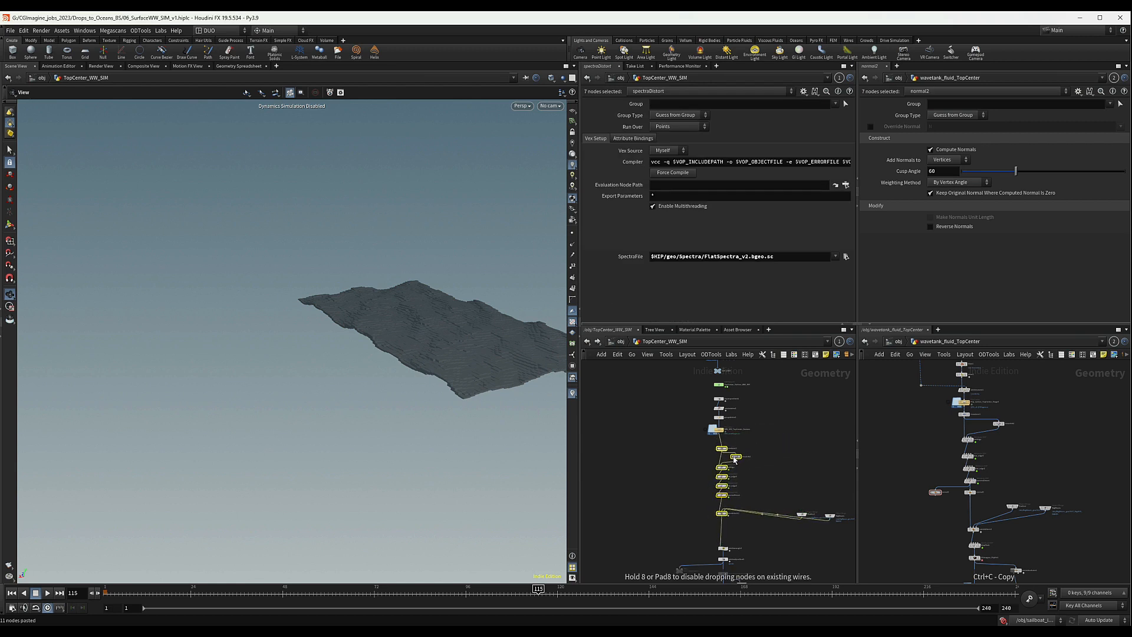
Step: Move the pasted FlatGrid and BigWaves object merges closer to the point deform node
mouse_move(792, 492)
left_mouse_down()
mouse_move(837, 540)
mouse_move(853, 538)
mouse_move(779, 498)
left_mouse_up()
left_click(774, 521)
middle_click_drag(761, 547, 733, 470)
Step: Bypass the attribadjustfloat1 pscale node below attribwrangle1 in the TopCenter_WW_SIM network
scroll(724, 485, "up", 5)
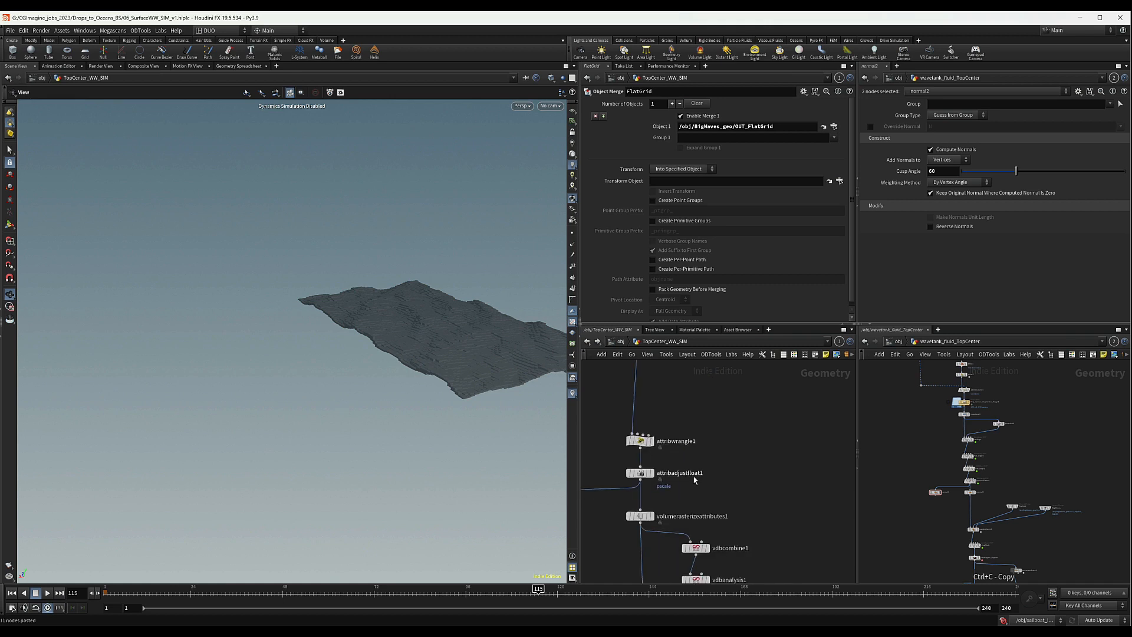
scroll(745, 463, "down", 4)
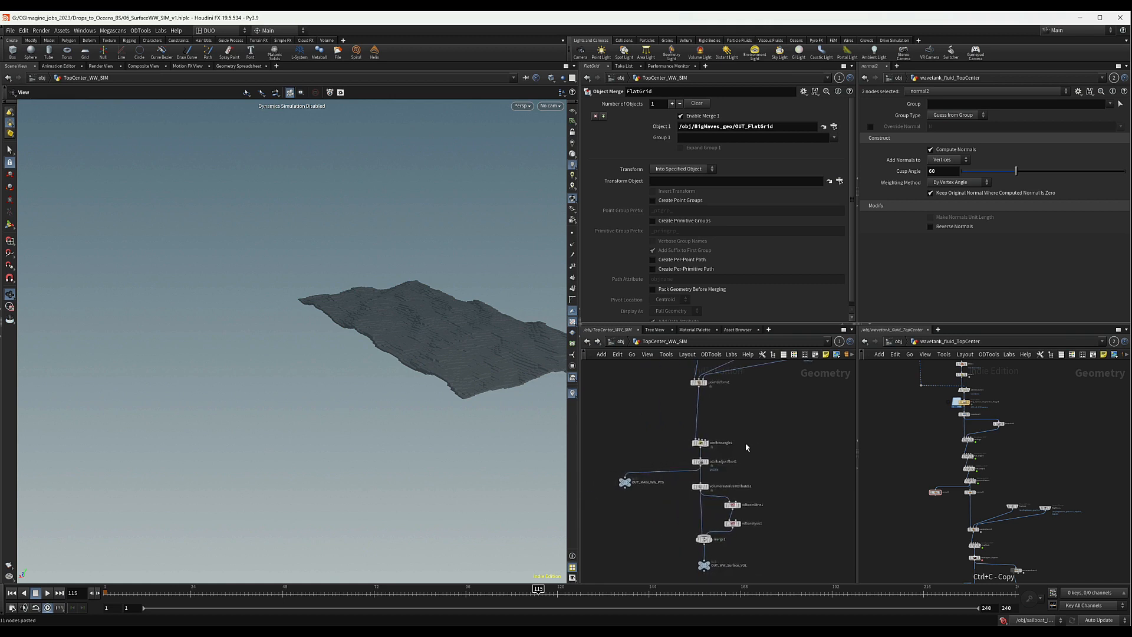
scroll(745, 442, "up", 4)
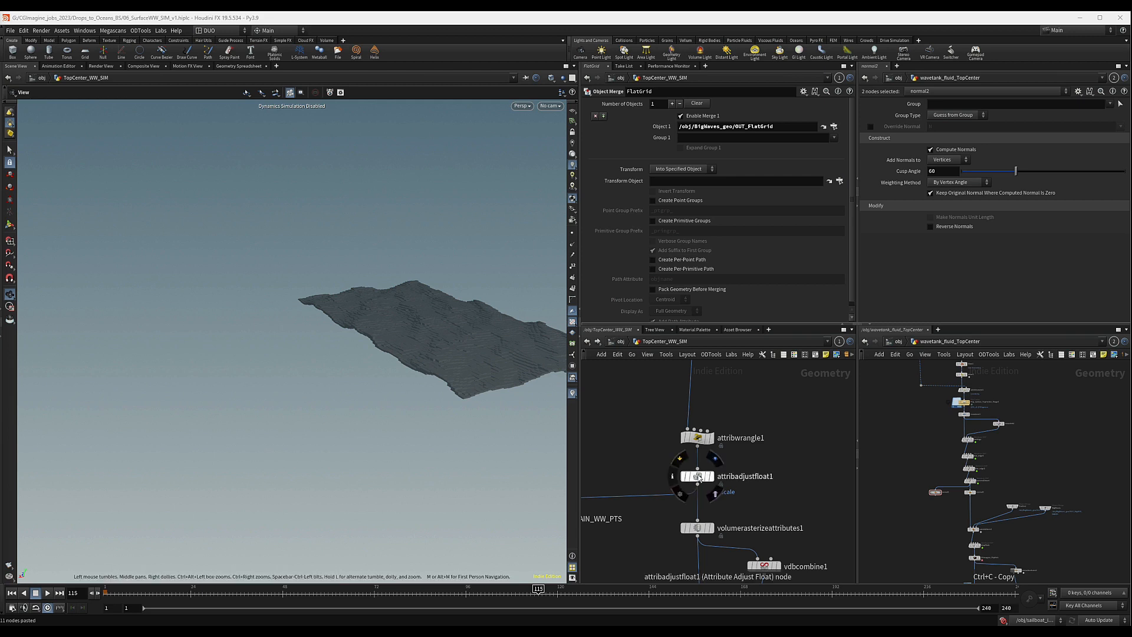
middle_click_drag(759, 456, 769, 438)
left_click_drag(758, 439, 659, 475)
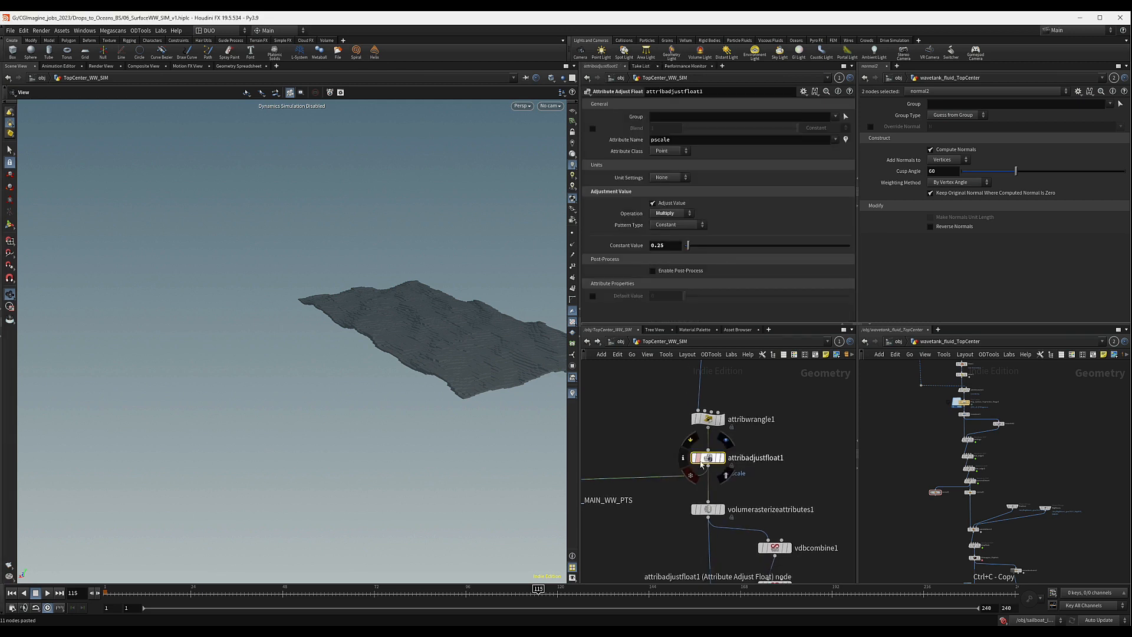
left_click(694, 457)
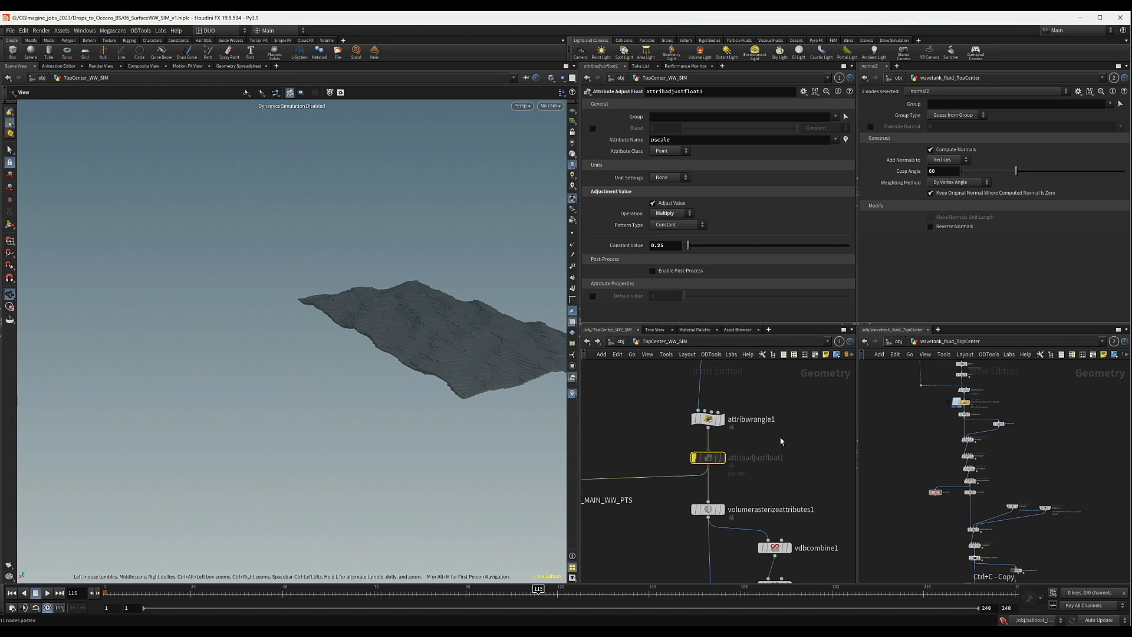
scroll(775, 442, "down", 5)
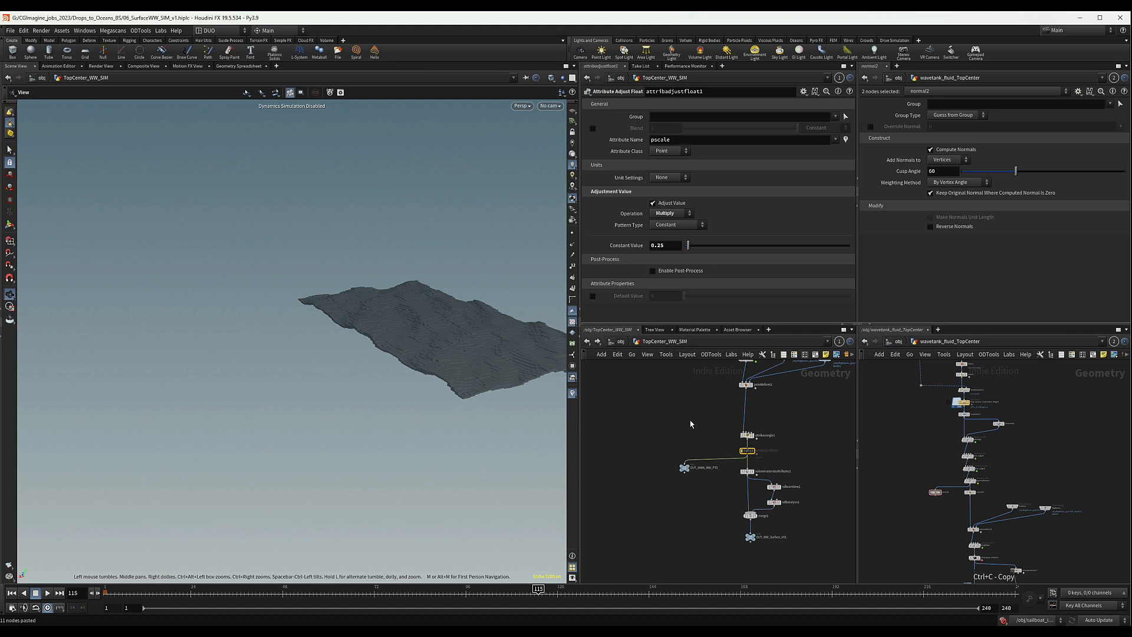
middle_click_drag(816, 420, 789, 501)
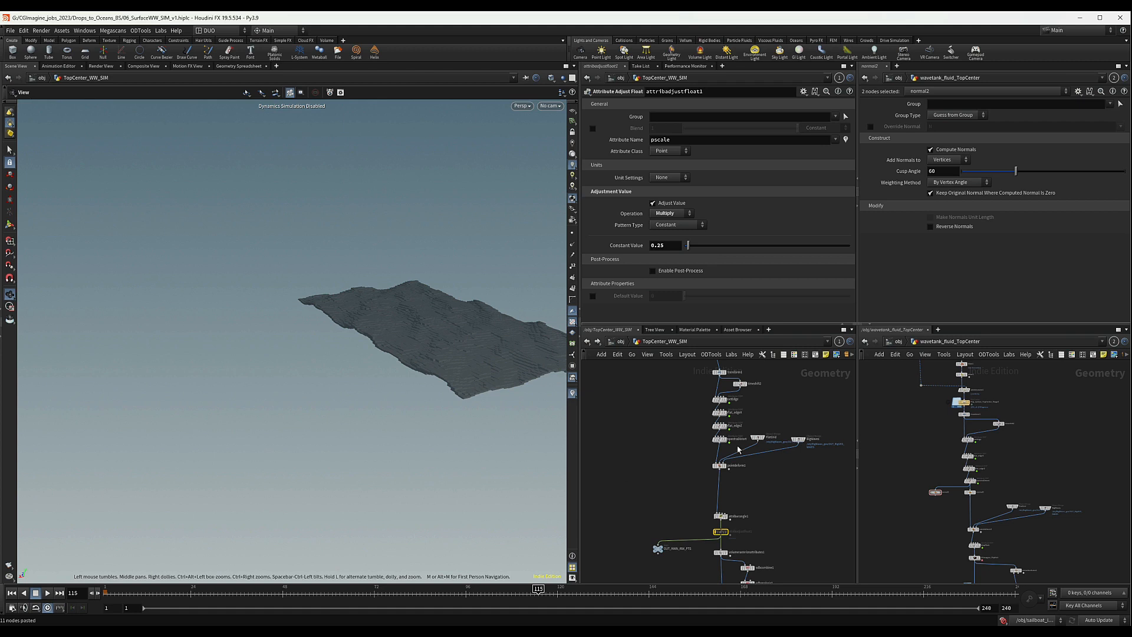
scroll(738, 450, "up", 4)
scroll(737, 449, "down", 4)
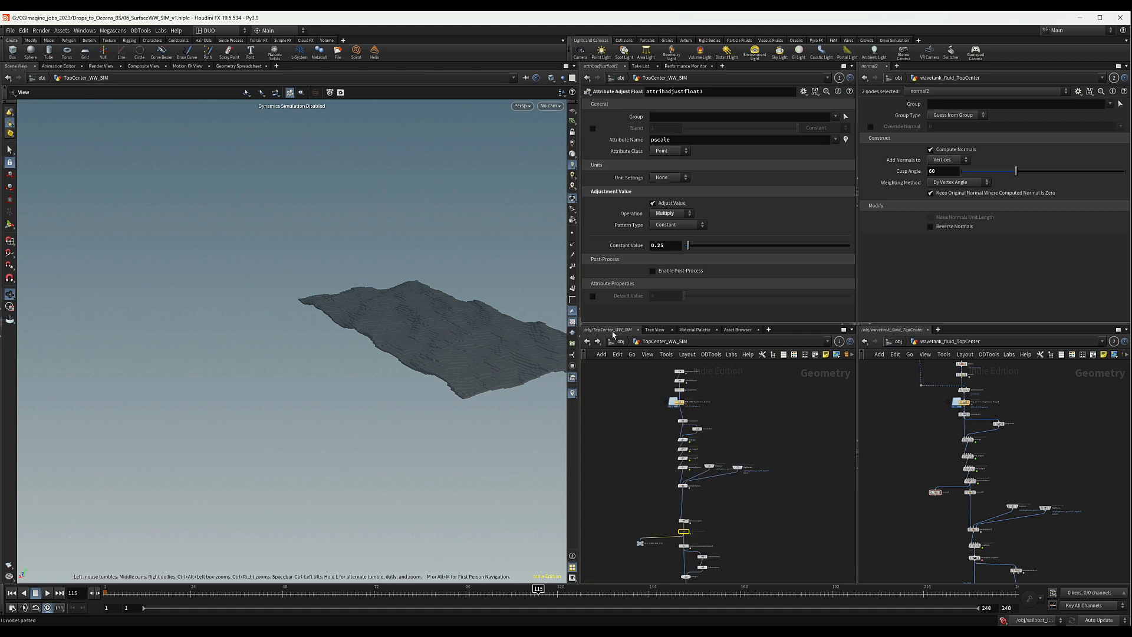
Step: Leave TopCenter_WW_SIM and open the SideL_WW_SIM geometry network from the object level
key("u")
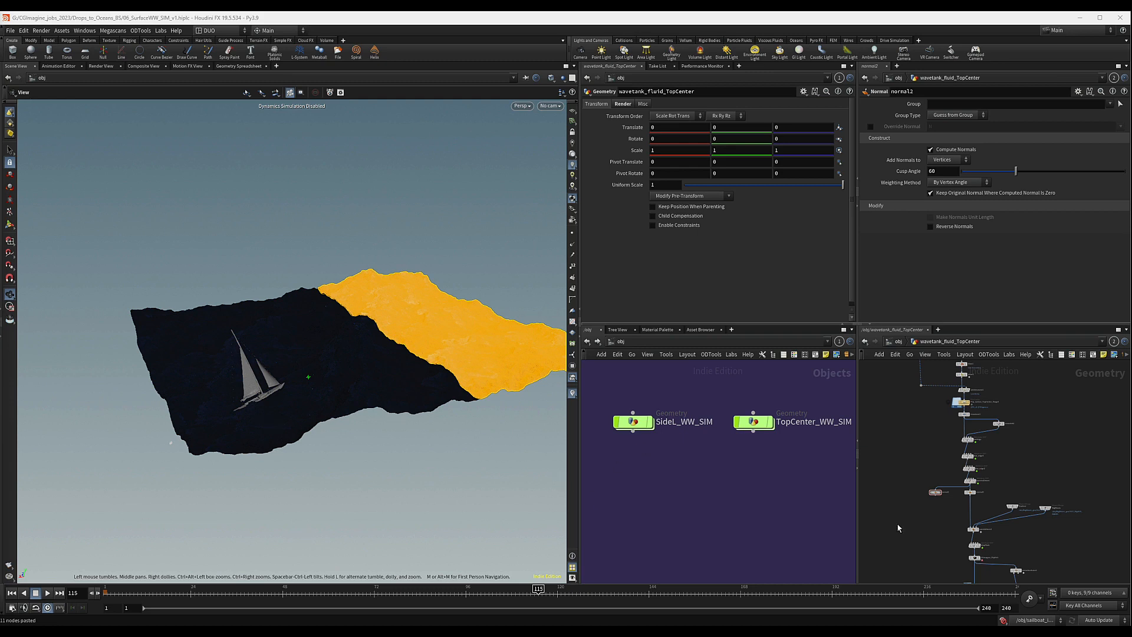
scroll(764, 473, "down", 4)
scroll(723, 460, "up", 4)
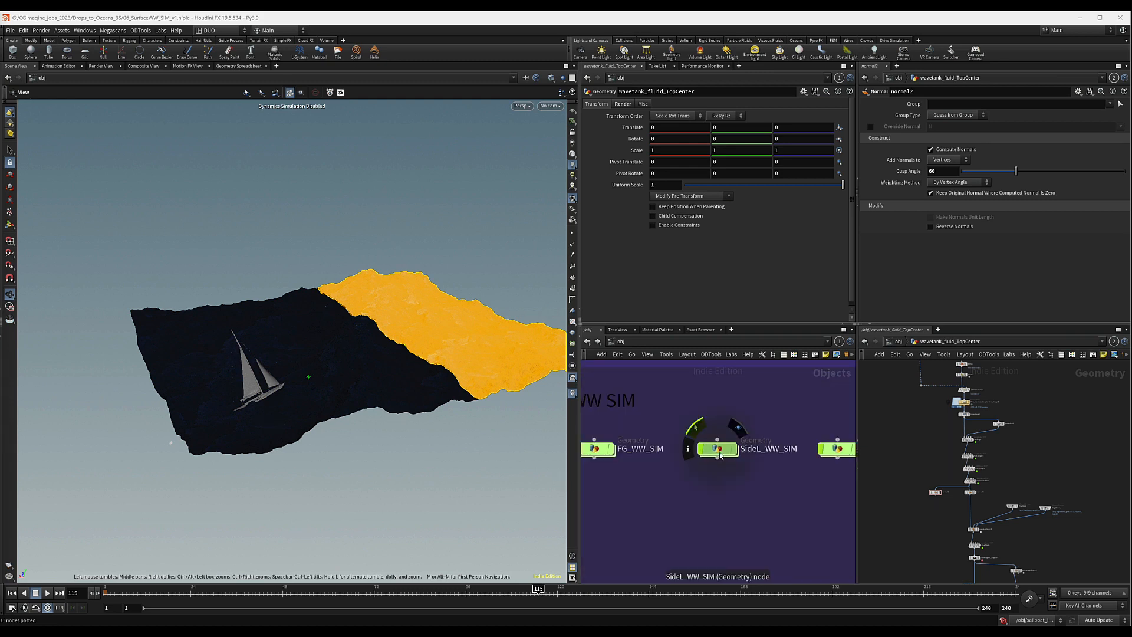
double_click(721, 456)
middle_click_drag(681, 499, 754, 515)
middle_click_drag(696, 454, 708, 463)
Step: Bypass the attribadjustfloat1 pscale node below attribwrangle1 in the SideL_WW_SIM network
scroll(702, 461, "up", 5)
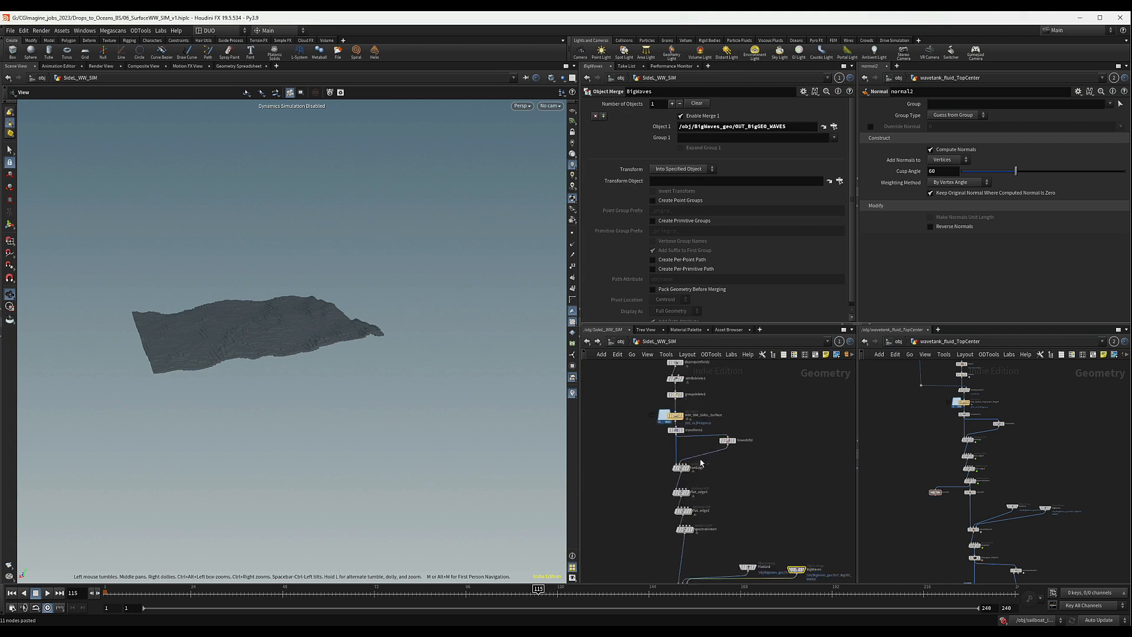
middle_click_drag(728, 502, 752, 422)
middle_click_drag(763, 531, 755, 473)
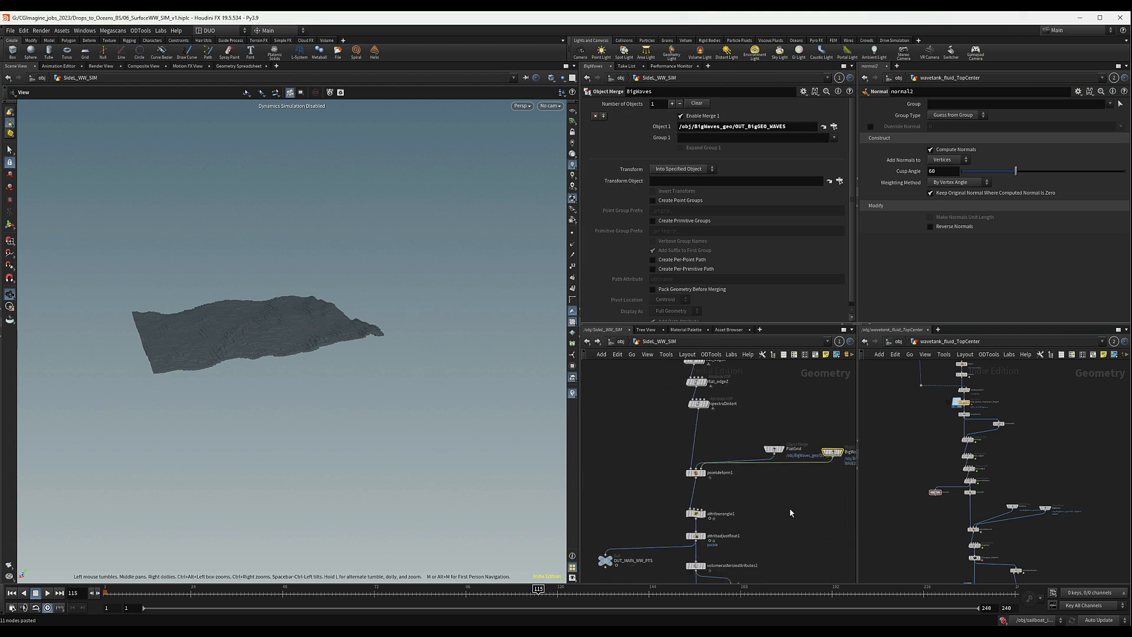
middle_click_drag(766, 539, 752, 480)
left_click(697, 486)
left_click(776, 491)
scroll(776, 492, "down", 4)
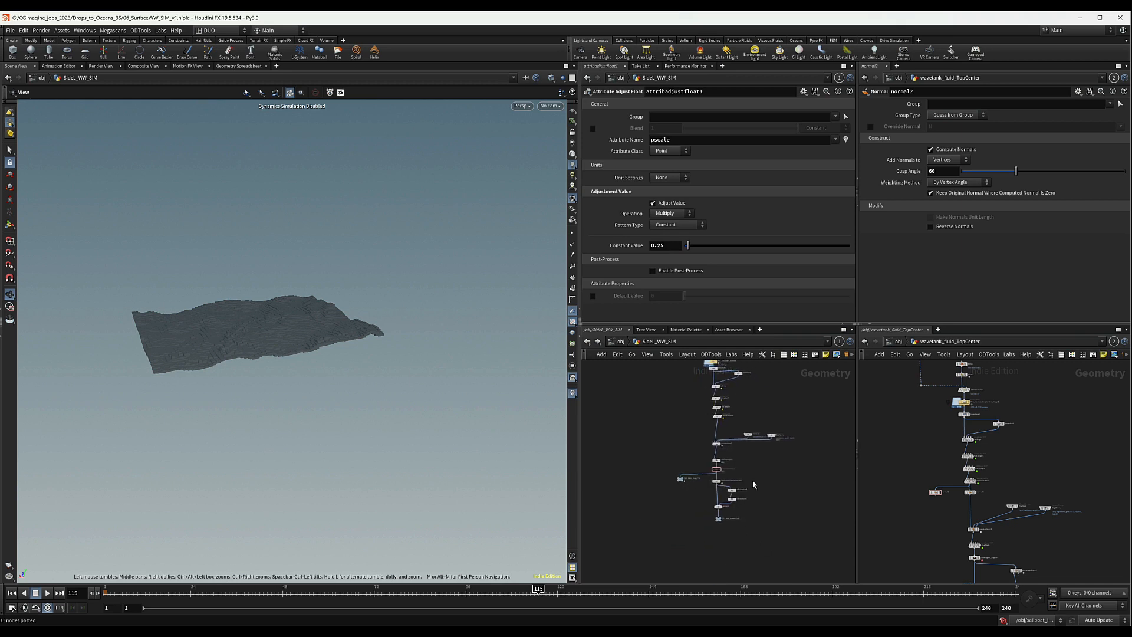
scroll(708, 486, "up", 5)
middle_click_drag(684, 487, 745, 492)
left_click_drag(689, 471, 677, 471)
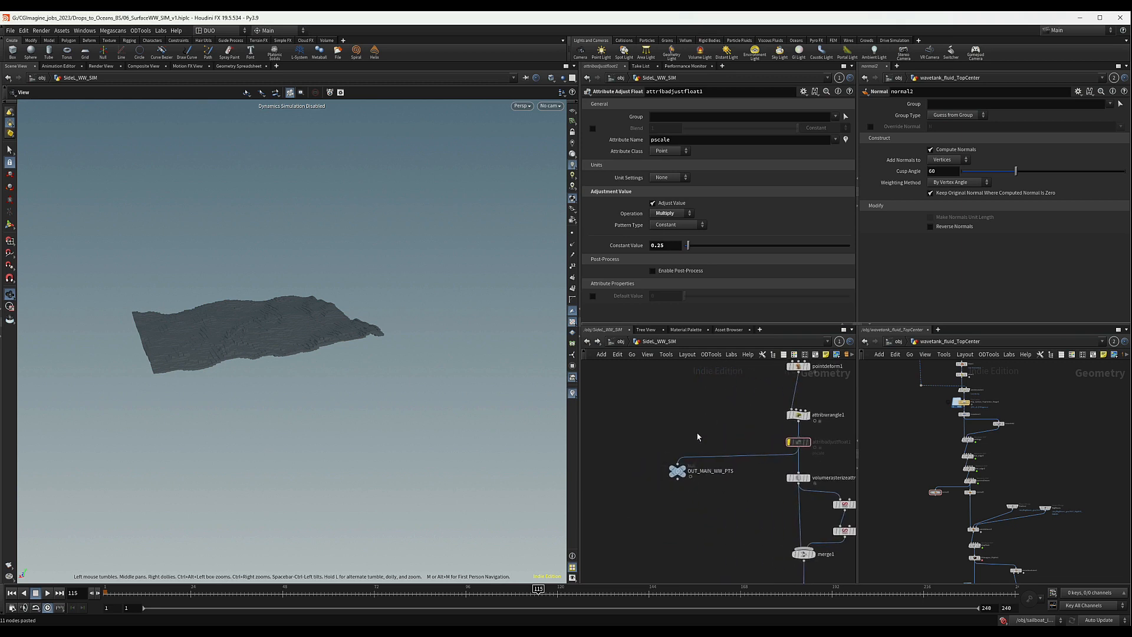
scroll(787, 466, "down", 4)
middle_click_drag(810, 467, 709, 469)
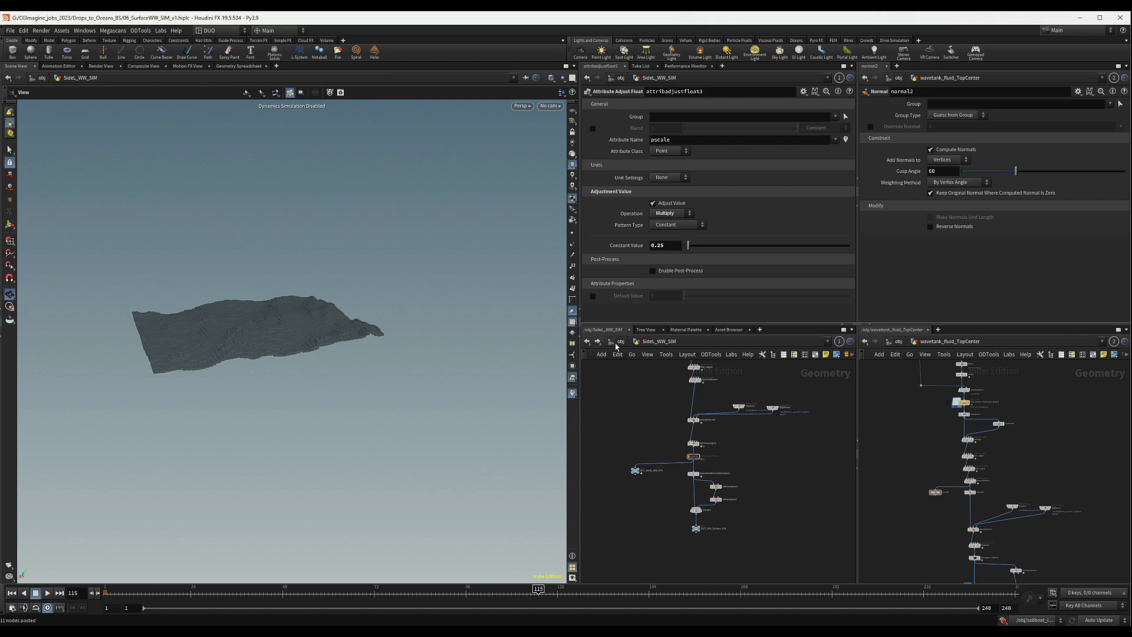
middle_click_drag(773, 454, 747, 458)
Step: In the second network pane, return to the object level and open the topnet1 network in the WW SIM group
left_click(899, 342)
scroll(994, 418, "down", 4)
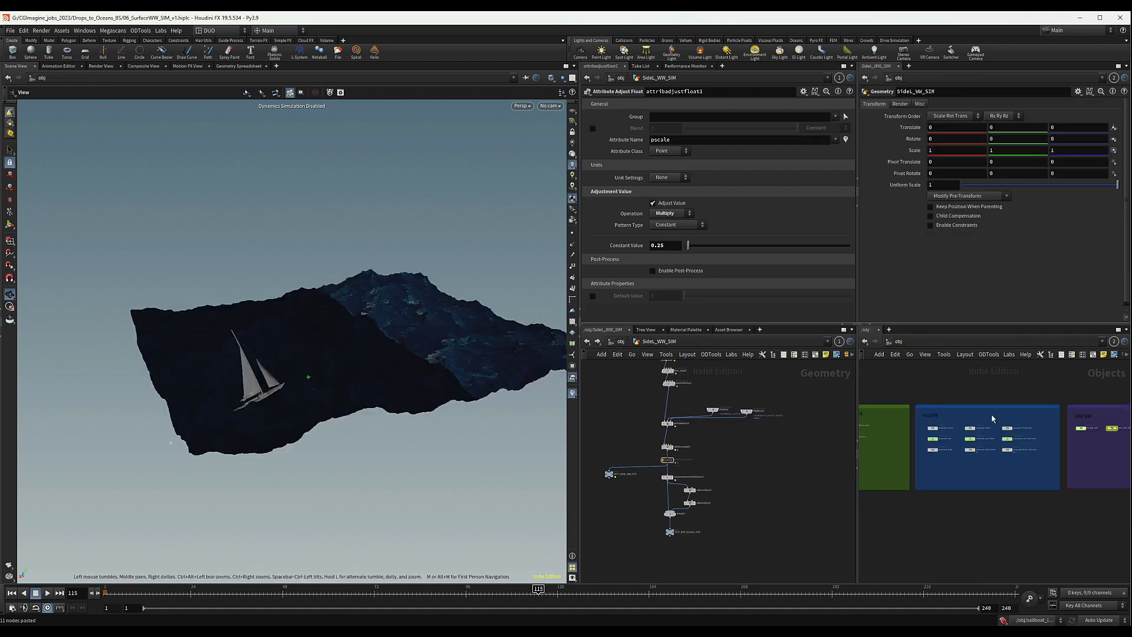
middle_click_drag(1045, 438, 977, 447)
middle_click_drag(1123, 410, 1014, 408)
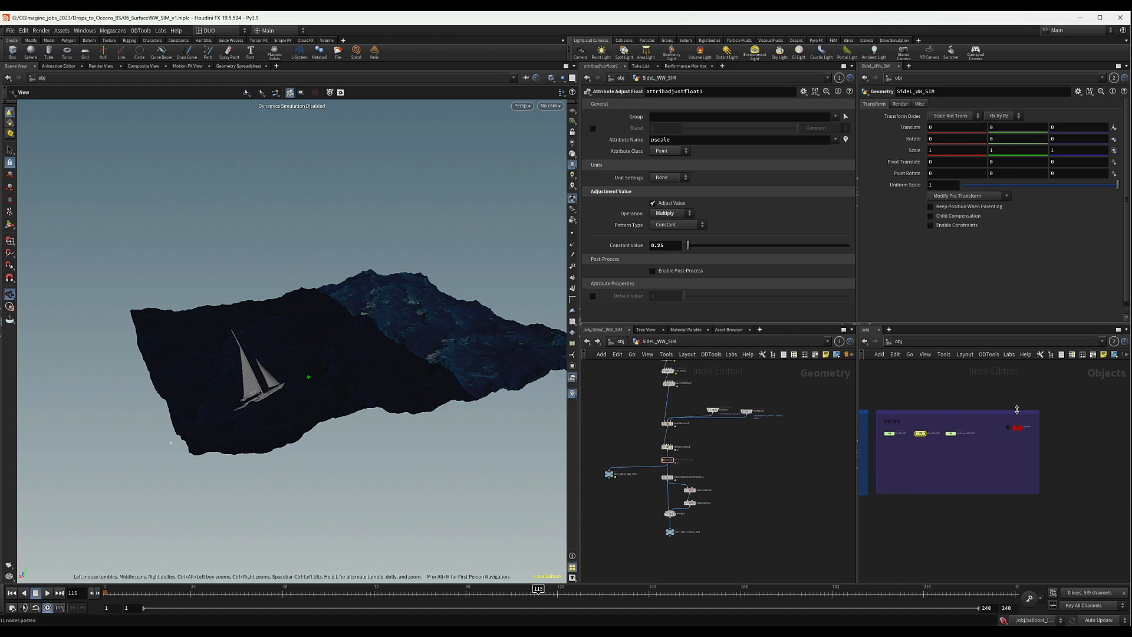
scroll(1017, 431, "up", 4)
double_click(1020, 427)
scroll(1019, 466, "down", 4)
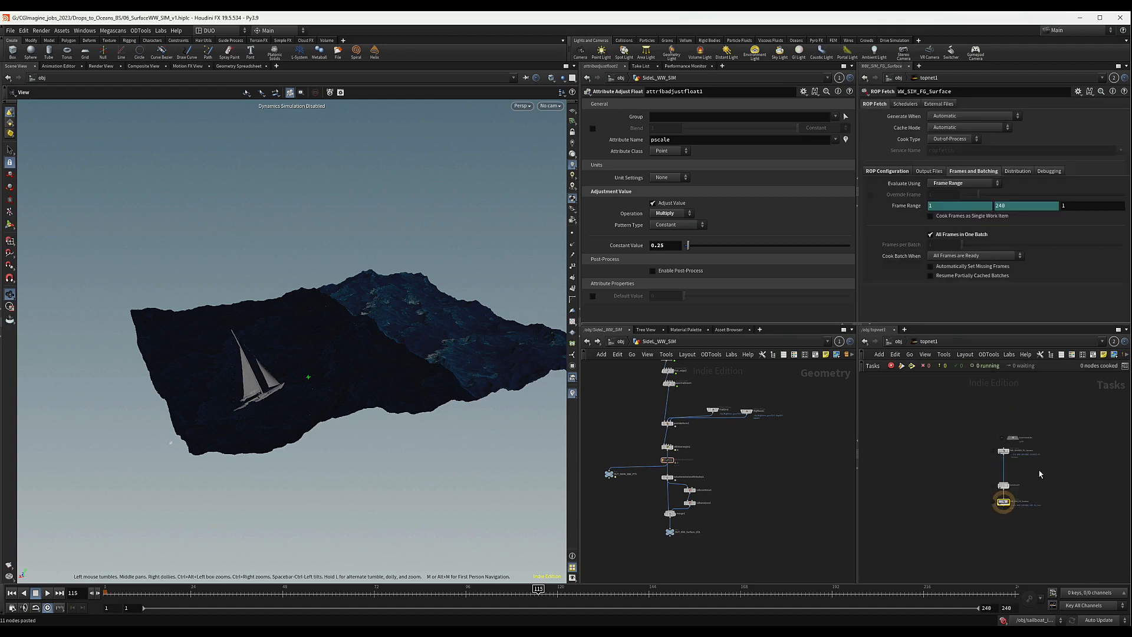
middle_click_drag(996, 470, 909, 462)
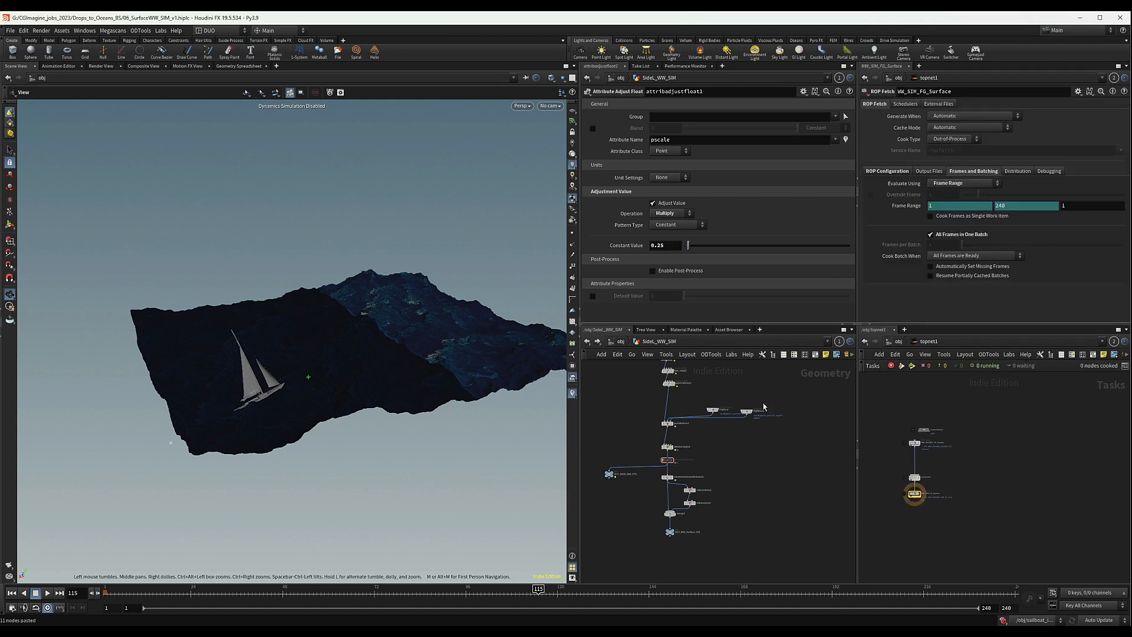
Step: In the first network pane, reopen SideL_WW_SIM from the object level and bring its source file cache into view
middle_click_drag(728, 388, 728, 396)
left_click(622, 342)
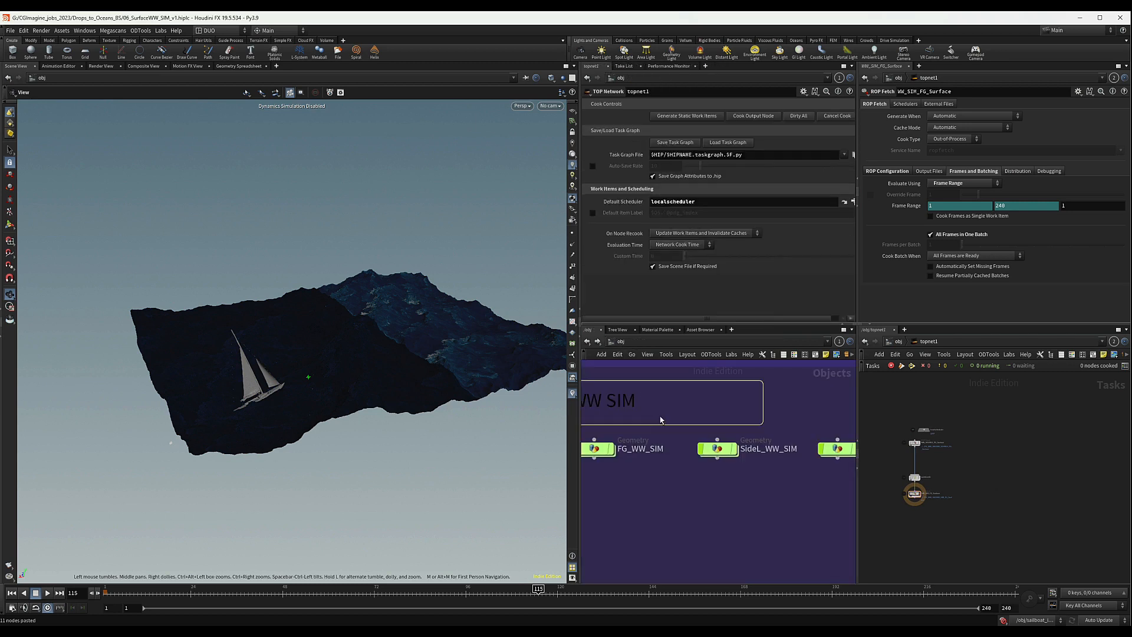
mouse_move(684, 482)
middle_mouse_down()
mouse_move(717, 476)
mouse_move(706, 556)
middle_mouse_up()
scroll(790, 447, "up", 3)
double_click(637, 441)
middle_click_drag(747, 413, 752, 540)
mouse_move(753, 478)
middle_mouse_down()
mouse_move(750, 581)
mouse_move(759, 422)
middle_mouse_up()
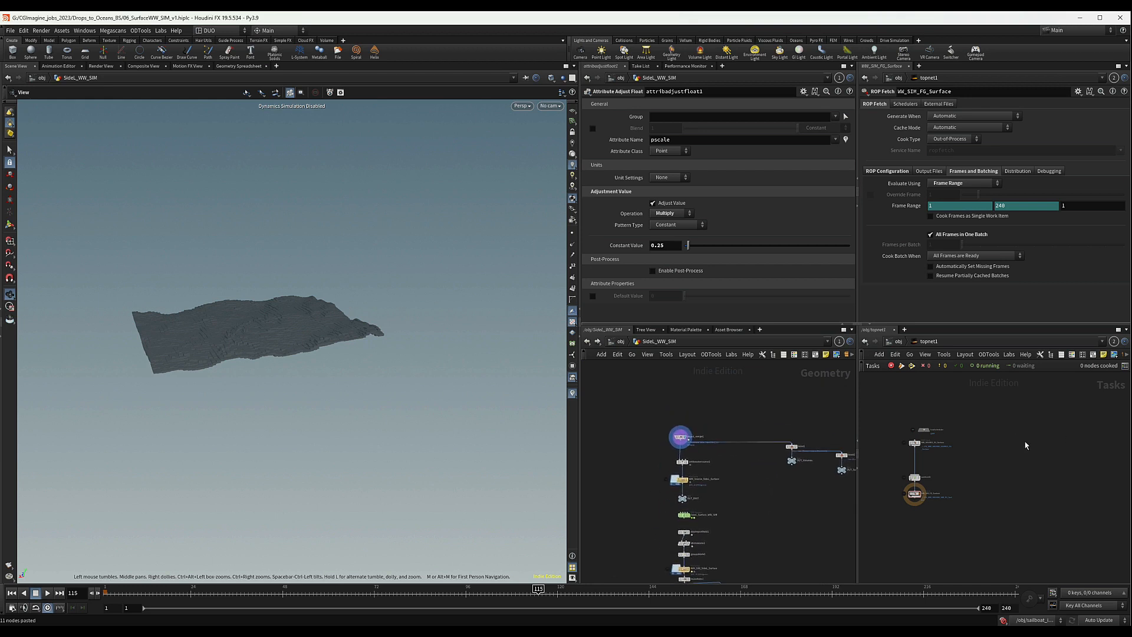
Step: Add a ROP Fetch beside WW_SOURCE_FG_Surface in topnet1 and set its ROP Path to the WW_Source_SideL_Surface file cache in SideL_WW_SIM
scroll(1024, 445, "up", 4)
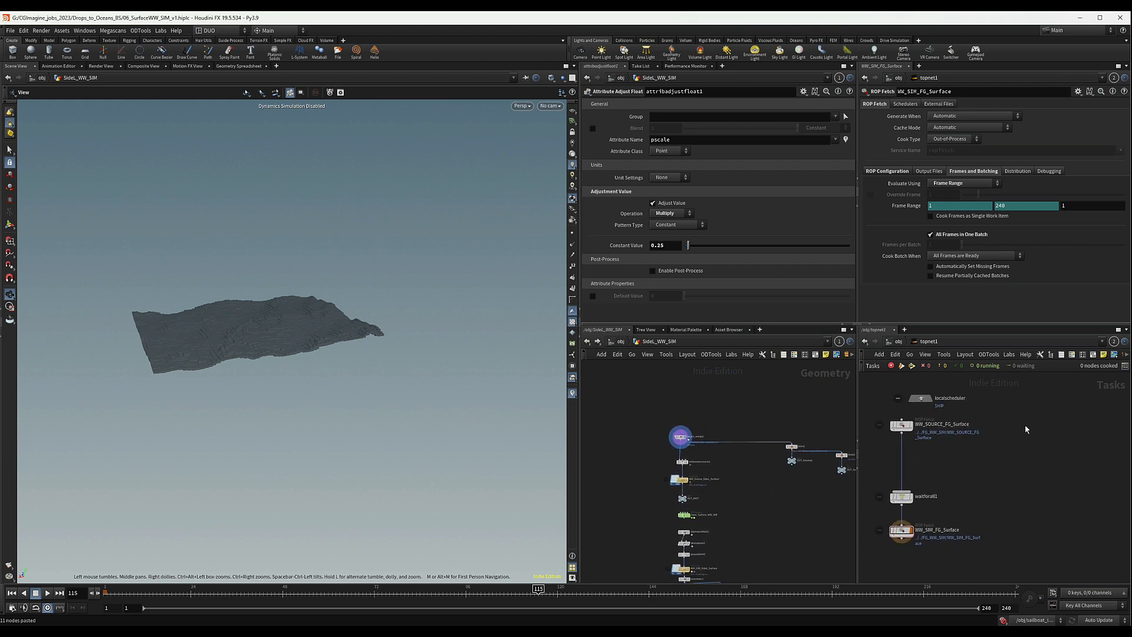
key("Tab")
key("Escape")
left_click(1024, 425)
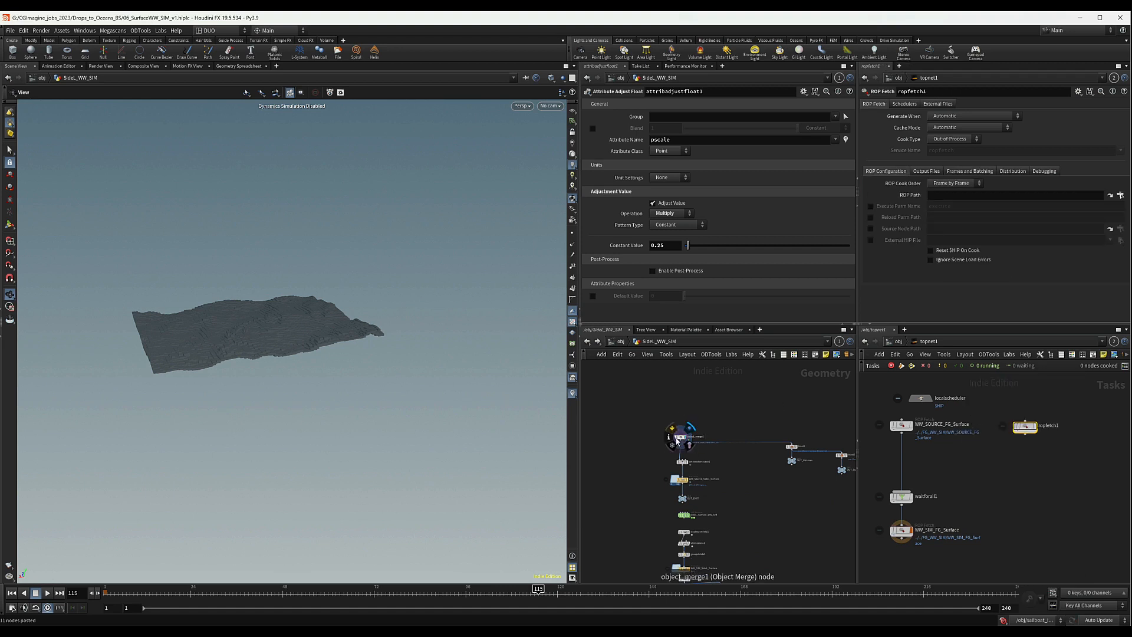
left_click_drag(679, 478, 939, 196)
middle_click_drag(1039, 481, 967, 487)
Step: Copy the SideL source cache's name and rename the new ROP Fetch as WW_Source_SideL_Surface
double_click(704, 481)
key("ctrl+c")
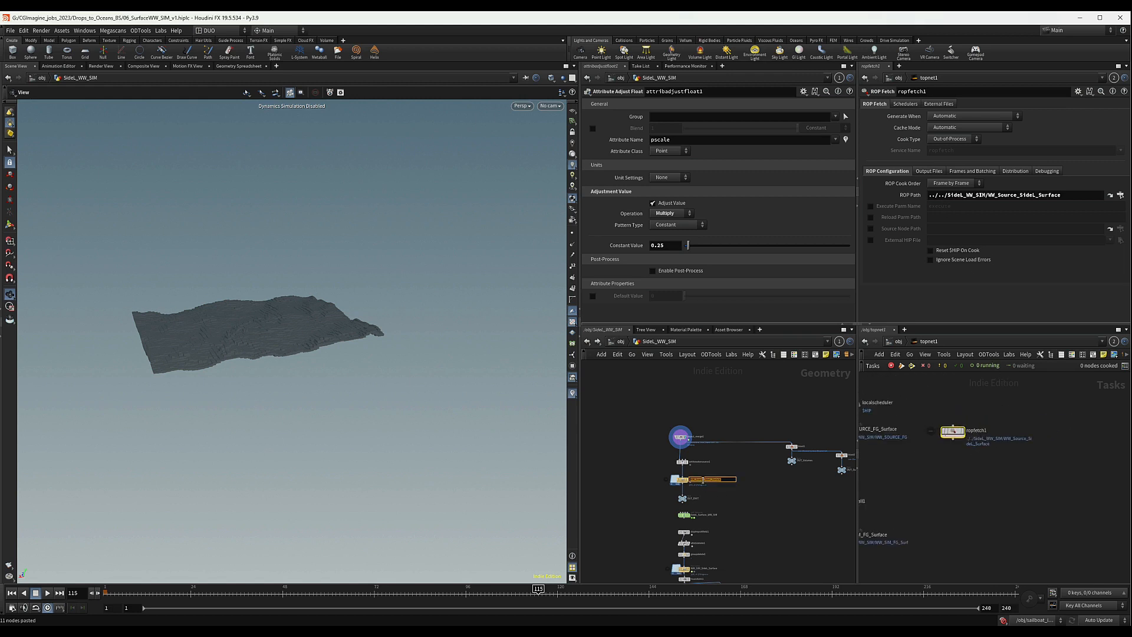
double_click(977, 431)
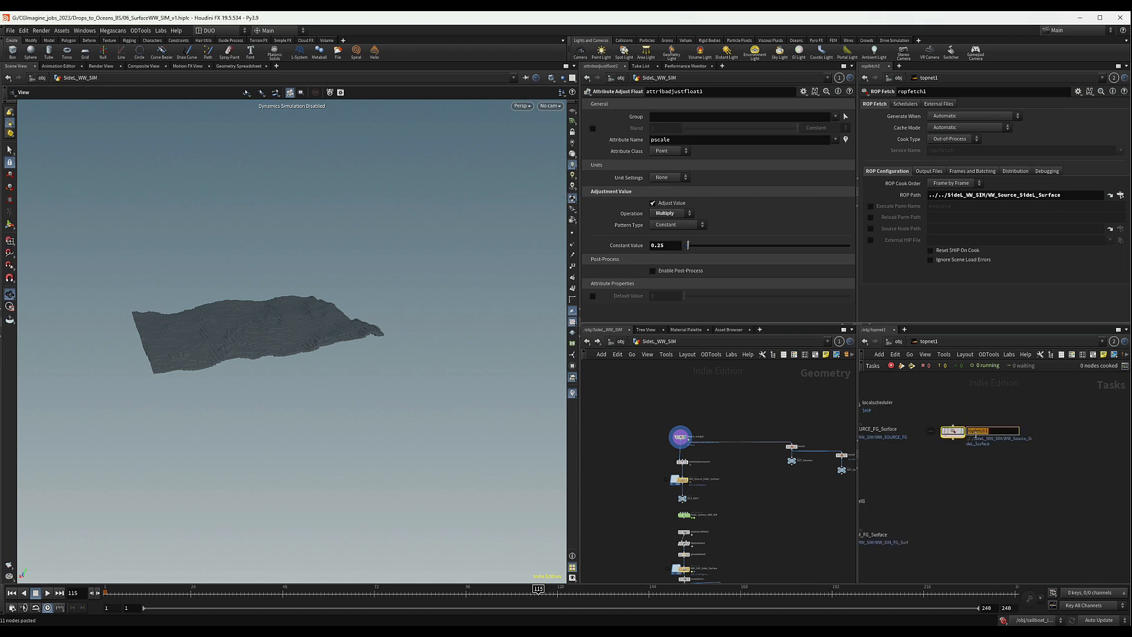
key("ctrl+v")
key("Return")
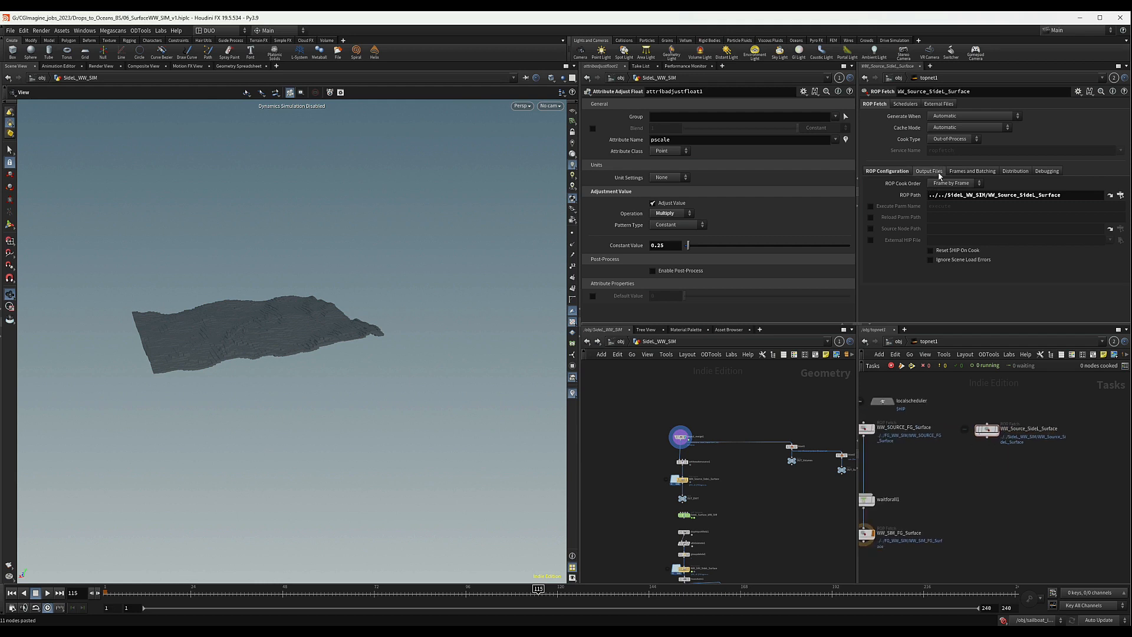
Step: Set the WW_Source_SideL_Surface ROP Fetch to evaluate using Frame Range
left_click(955, 171)
left_click(945, 184)
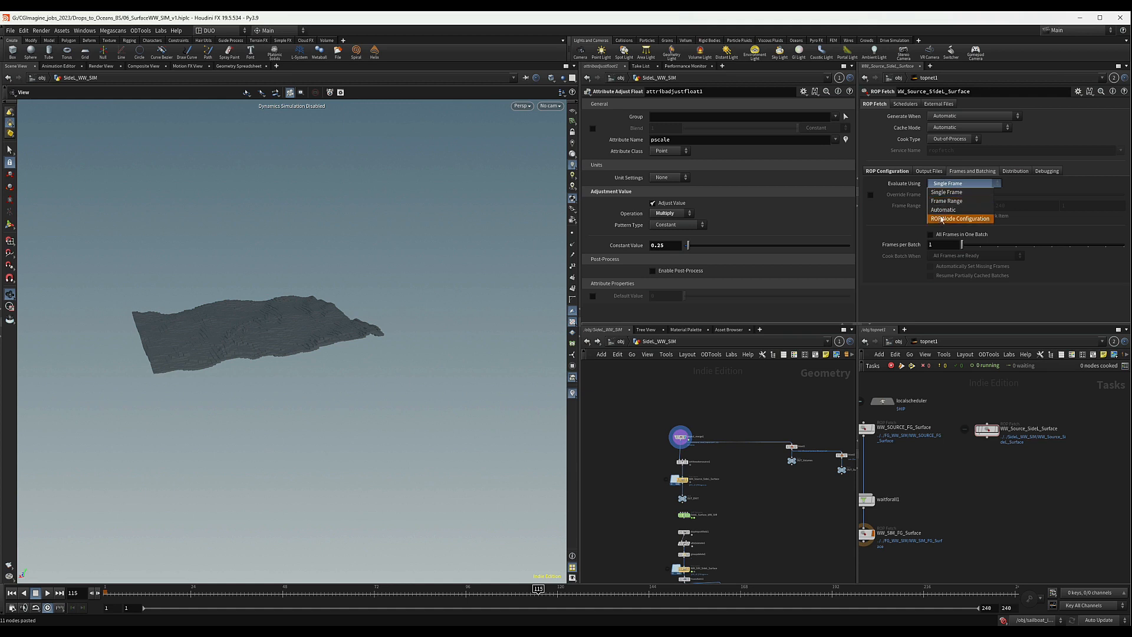
left_click(946, 201)
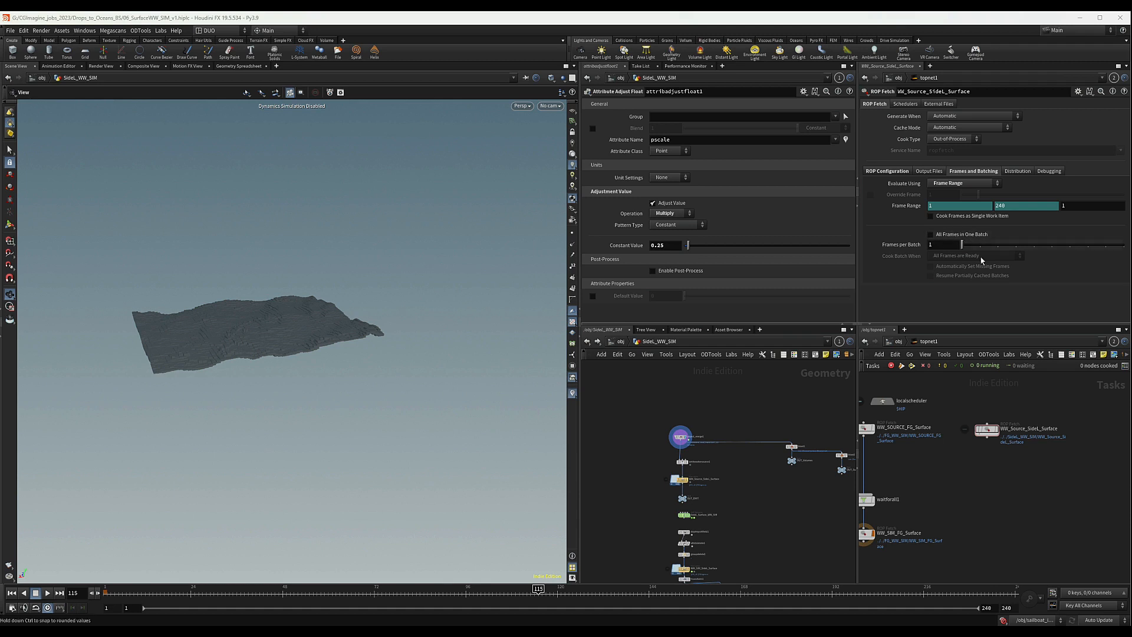
Step: Duplicate the WW_Source_SideL_Surface ROP Fetch and place the copy beside the original in topnet1
mouse_move(1003, 461)
middle_mouse_down()
mouse_move(992, 444)
mouse_move(982, 451)
middle_mouse_up()
scroll(969, 430, "up", 2)
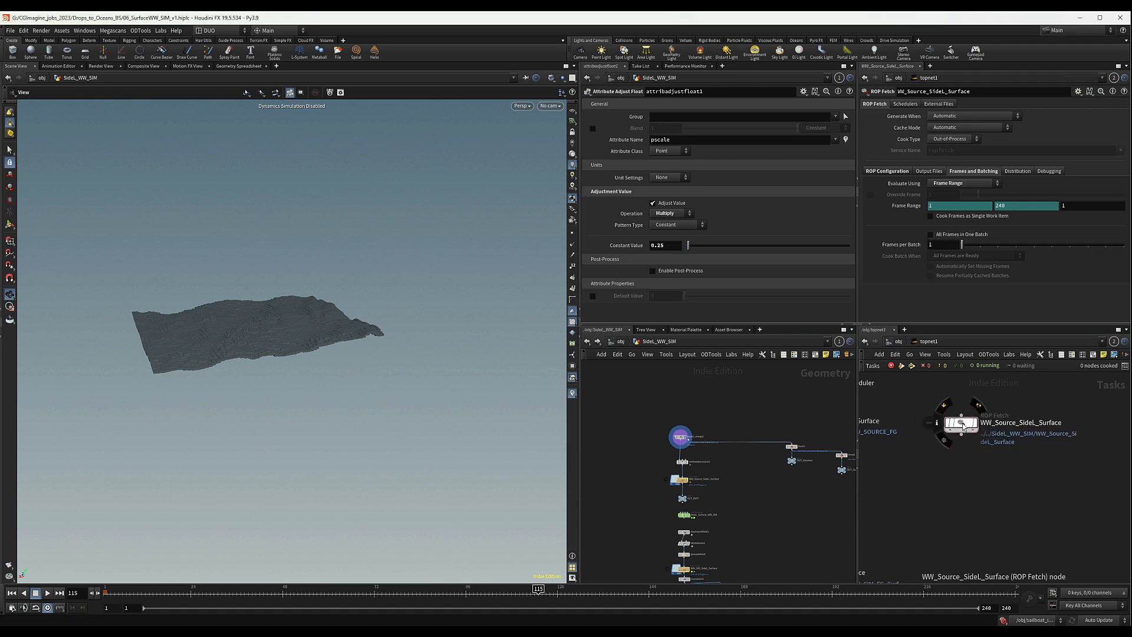
left_click_drag(962, 426, 1089, 426, "alt")
middle_click_drag(1100, 457, 1065, 455)
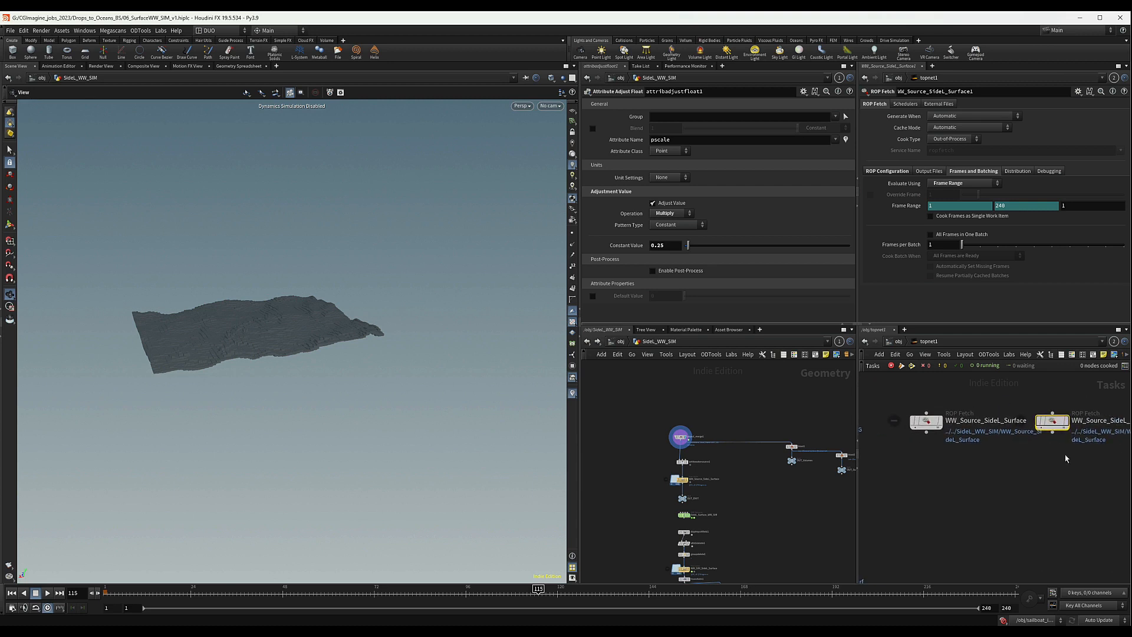
Step: Add a Merge node below the two source ROP Fetch nodes and connect both of them into it
scroll(1035, 453, "down", 3)
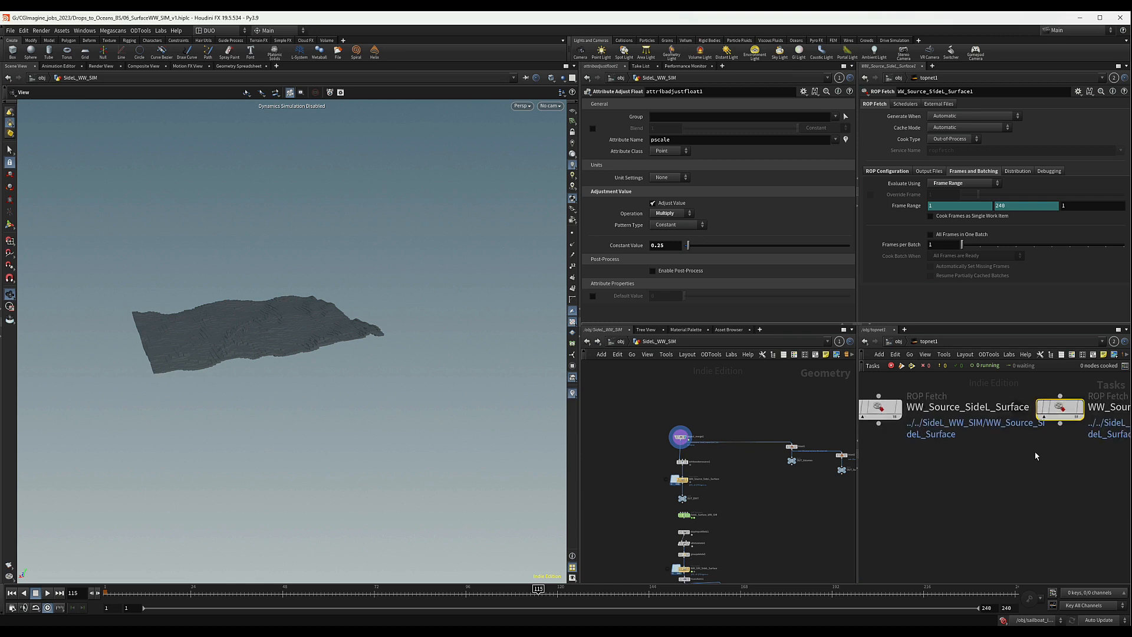
key("Tab")
type("mer")
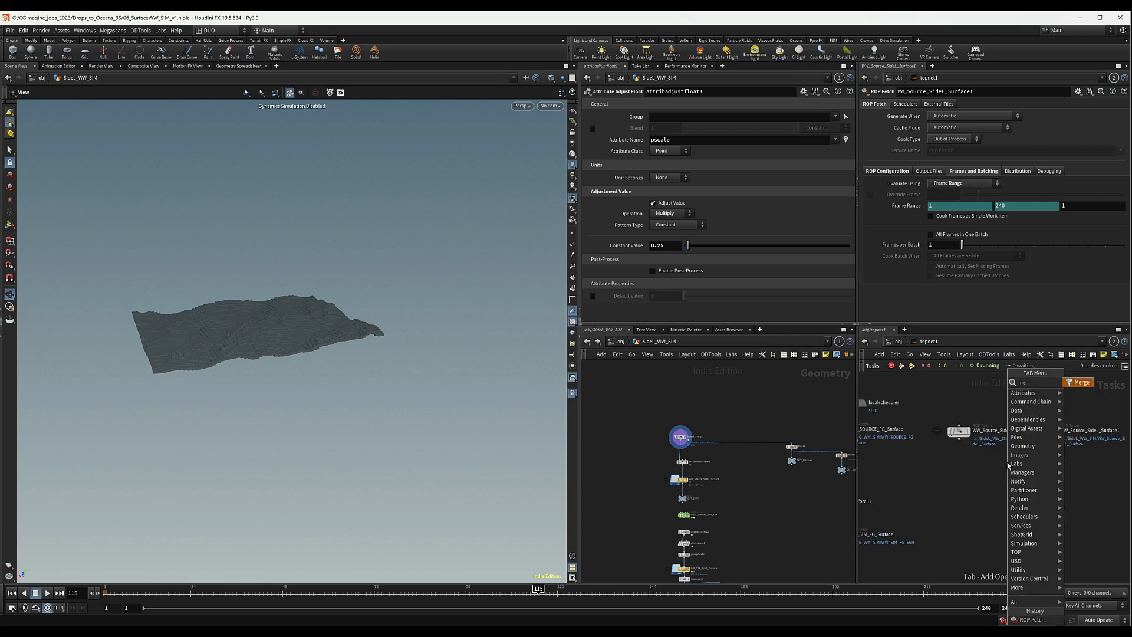
key("Return")
left_click(1007, 472)
left_click_drag(943, 448, 1008, 466)
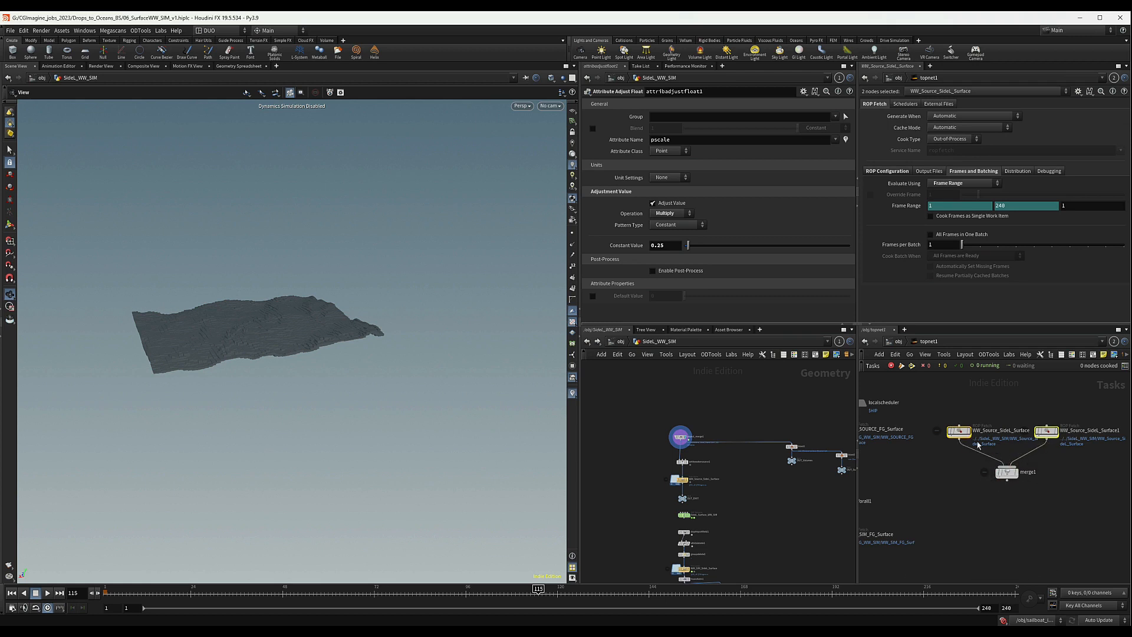
mouse_move(1059, 437)
middle_click_drag(1073, 473, 1067, 466)
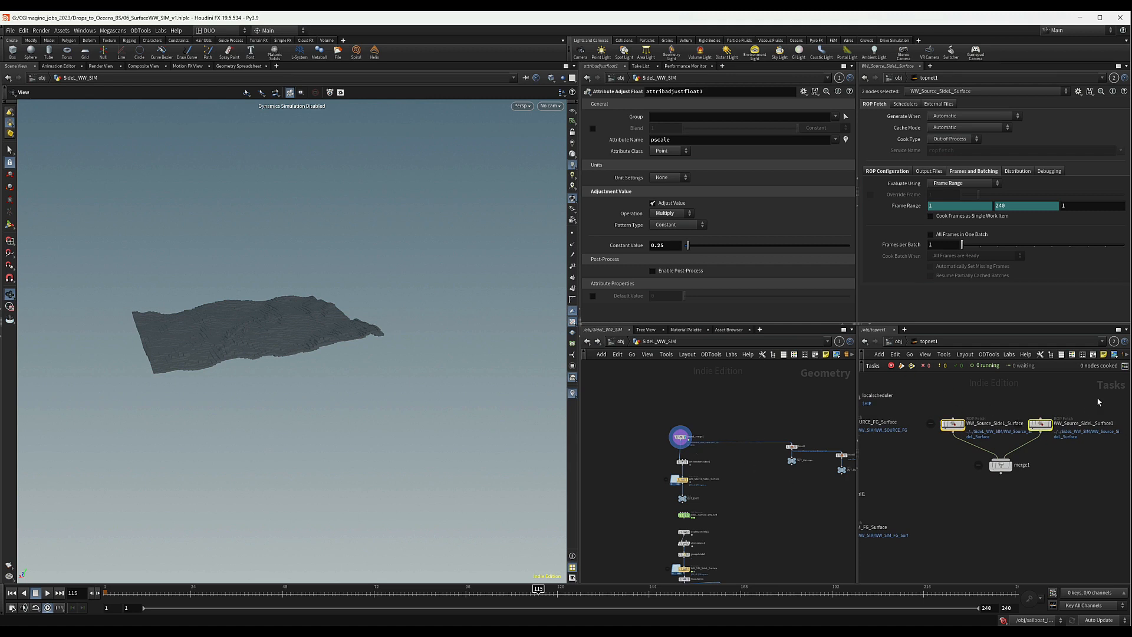
Step: In the first network pane, return to the object level and open TopCenter_WW_SIM
left_click(1070, 409)
left_click(621, 342)
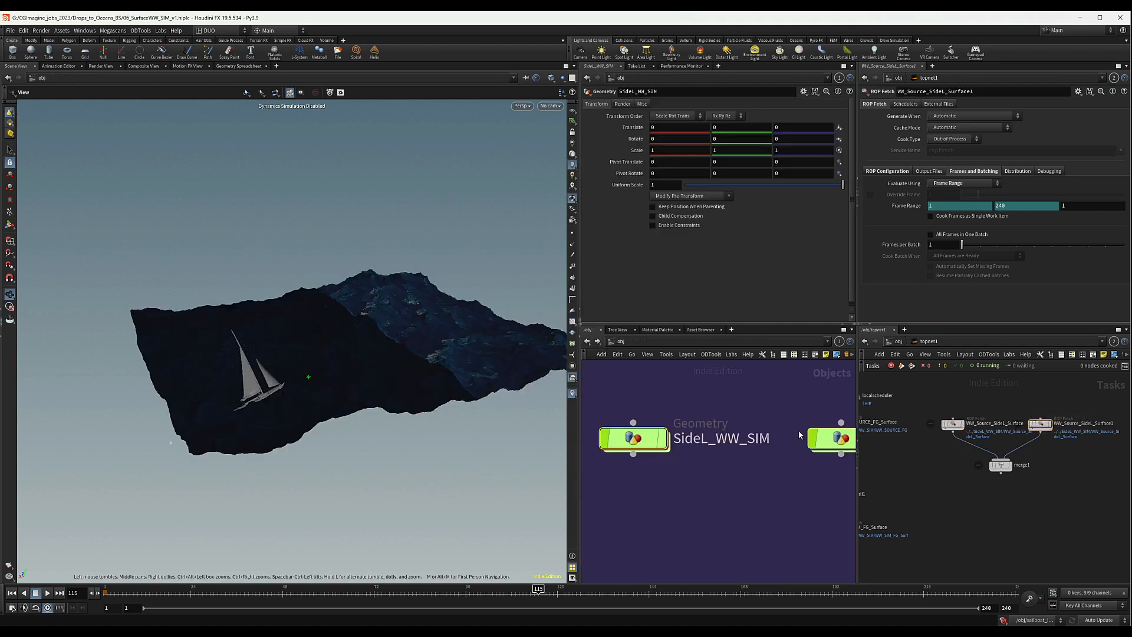
middle_click_drag(798, 431, 674, 422)
double_click(716, 429)
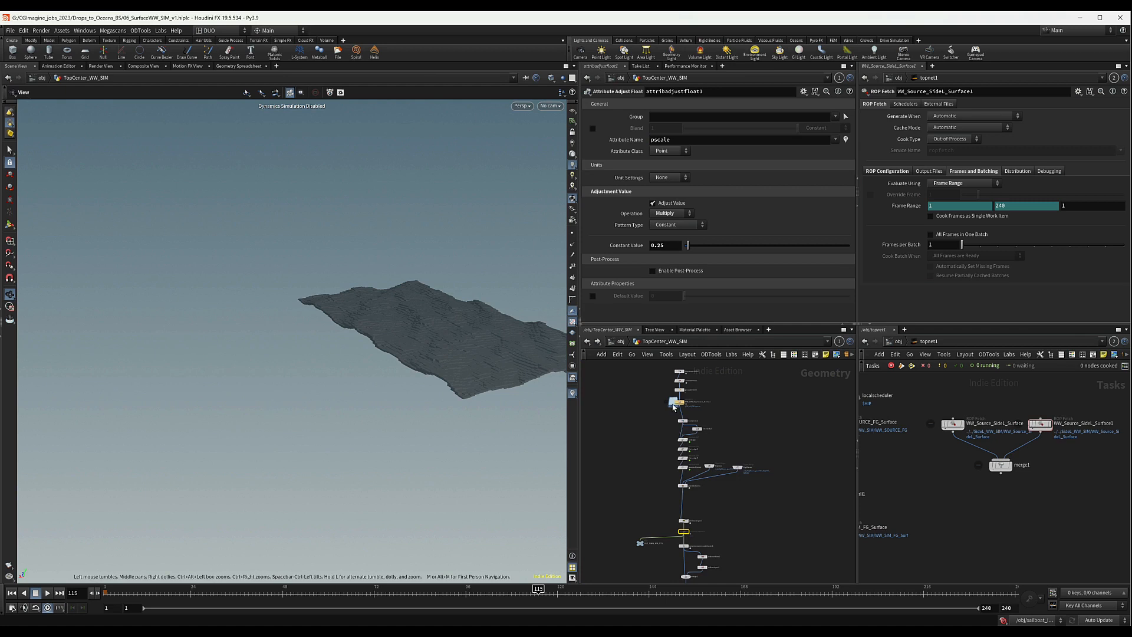
Step: Select the duplicated ROP Fetch and set its ROP Path to the WW_SIM_TopCenter_Surface file cache
scroll(674, 406, "up", 5)
left_click(692, 404)
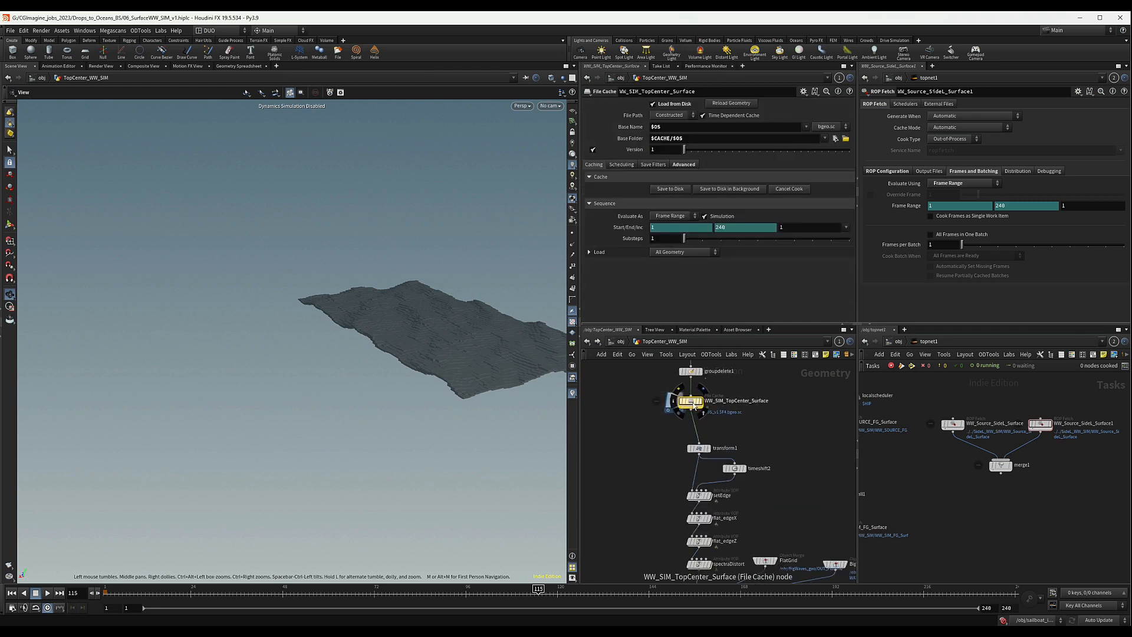
left_click(1040, 424)
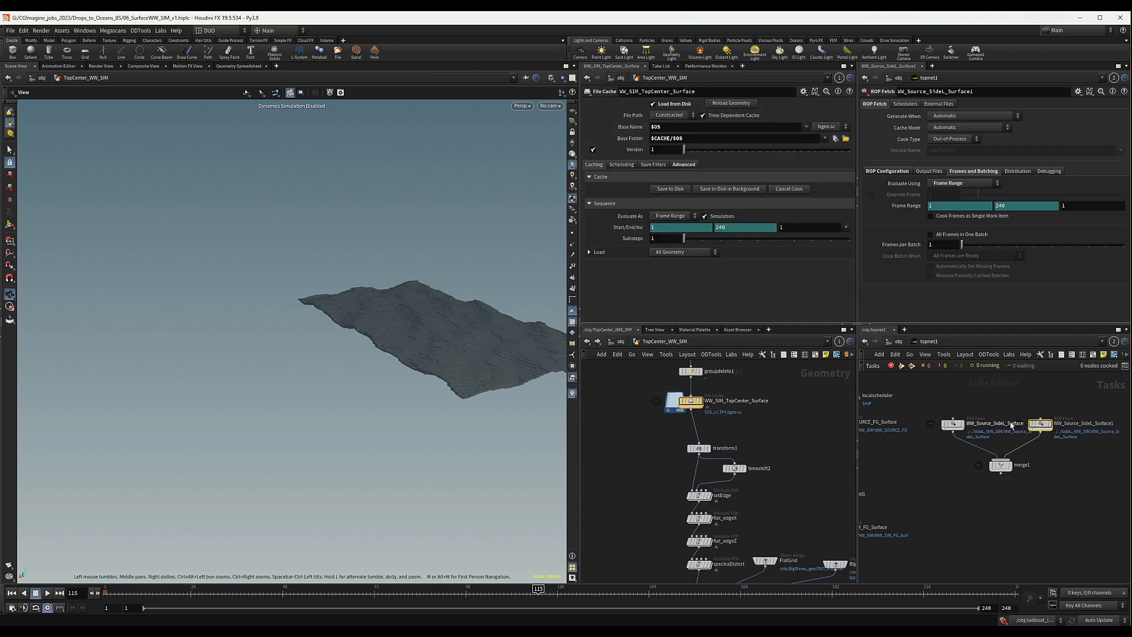
left_click(897, 173)
left_click_drag(688, 402, 1010, 198)
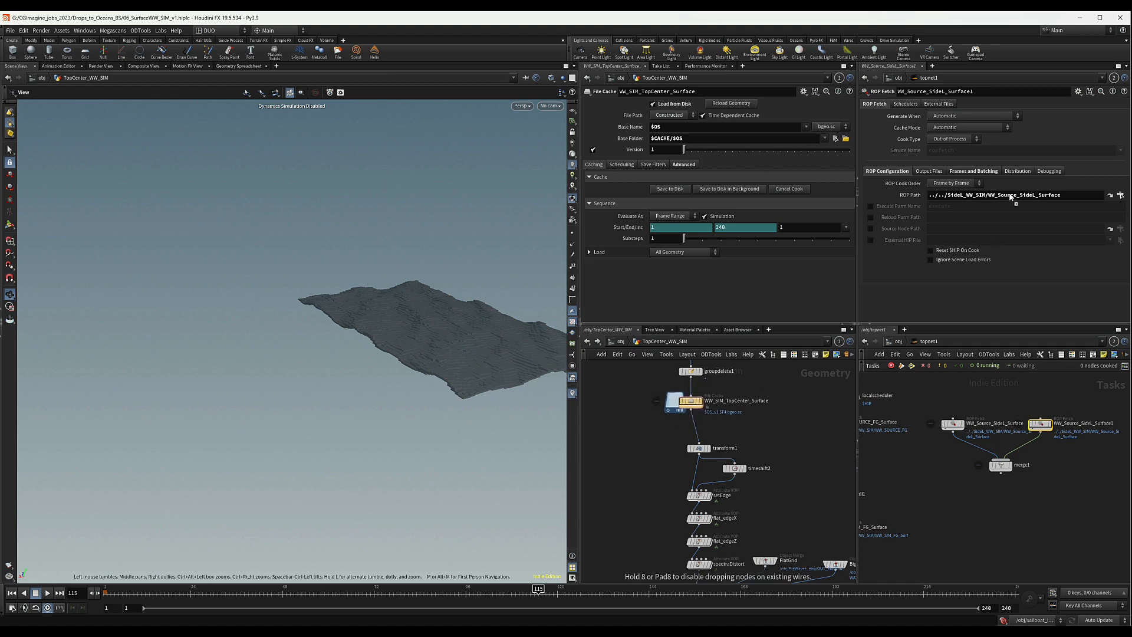
left_click_drag(1010, 196, 1010, 197)
Step: Set the duplicated ROP Fetch's ROP Path to the WW_Source_TopCenter_Surface file cache and compare it with the SideL fetch's path
key("h")
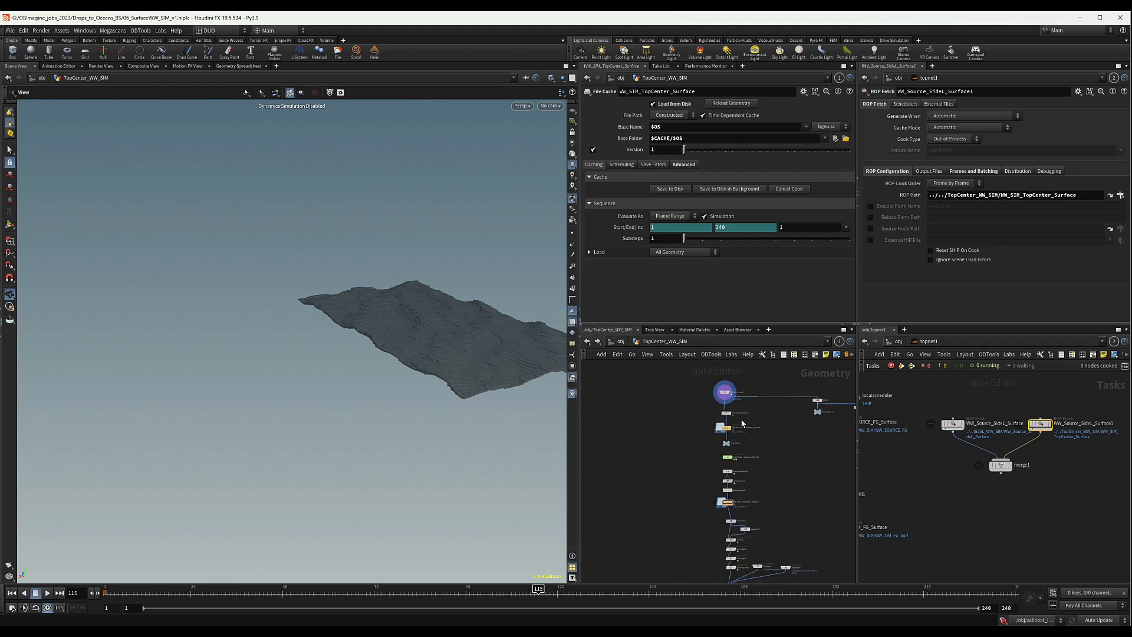
scroll(742, 423, "up", 2)
left_click_drag(719, 432, 986, 197)
left_click(952, 424)
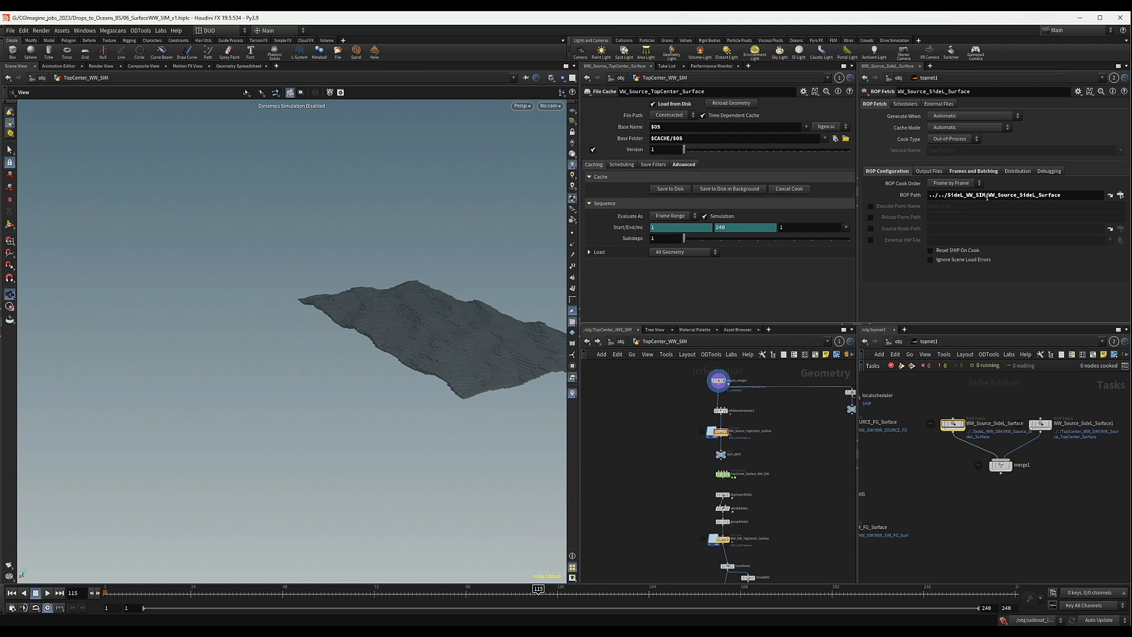
left_click(1079, 418)
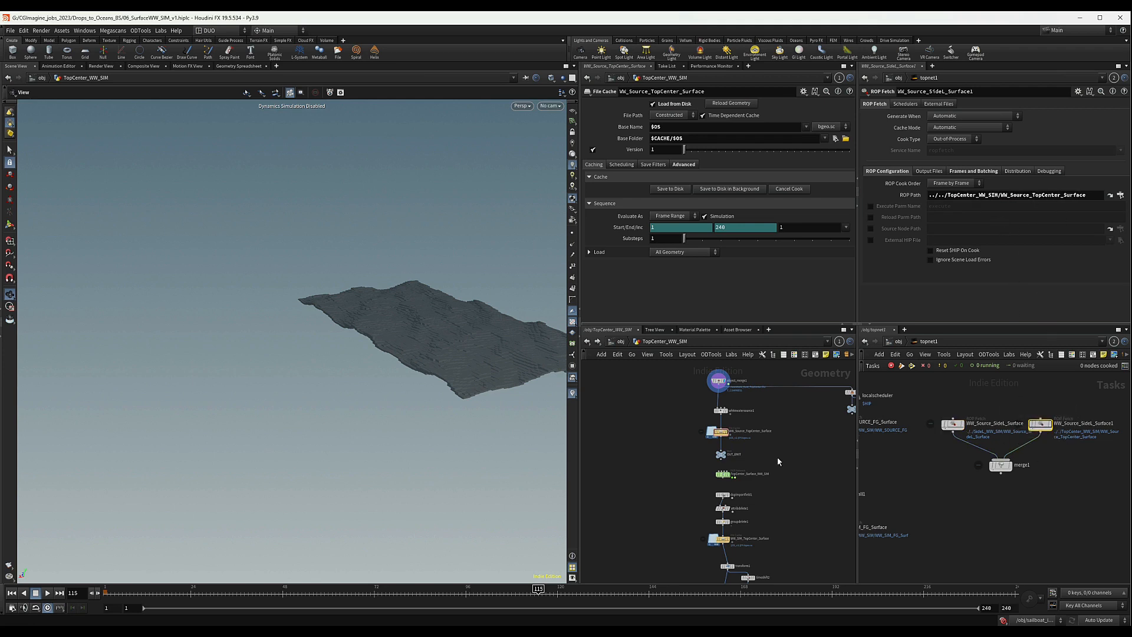
Step: Copy the TopCenter source cache's name and rename the duplicated ROP Fetch as WW_Source_TopCenter_Surface
double_click(755, 430)
key("ctrl+c")
double_click(1082, 423)
key("ctrl+v")
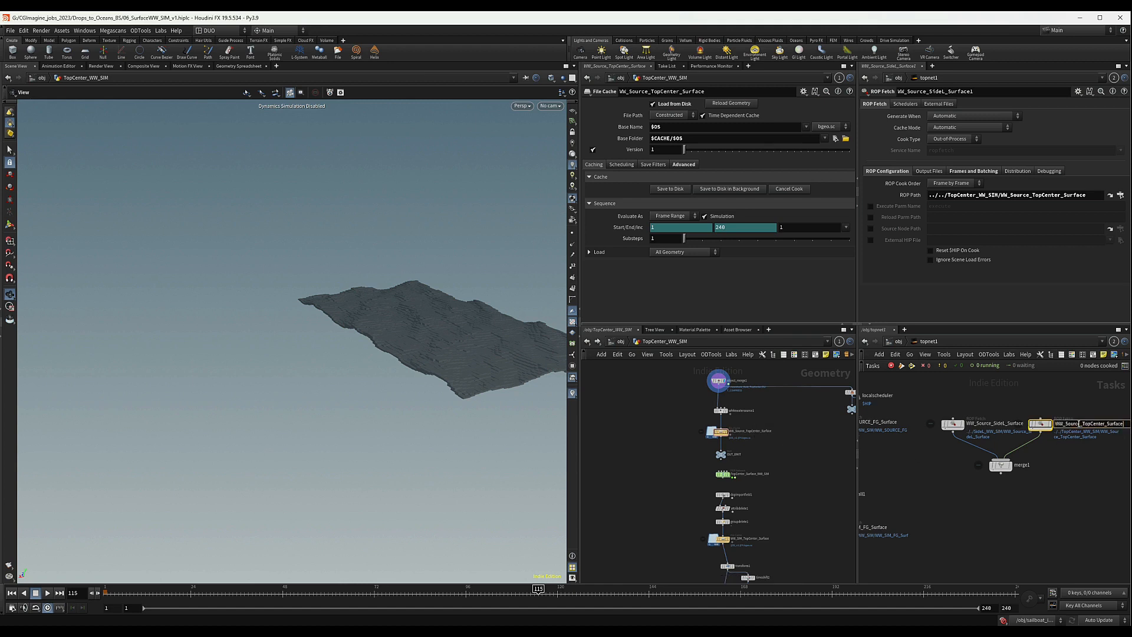
key("Return")
Step: Add a Wait for All node connected below merge1 and align it directly beneath the merge
key("Tab")
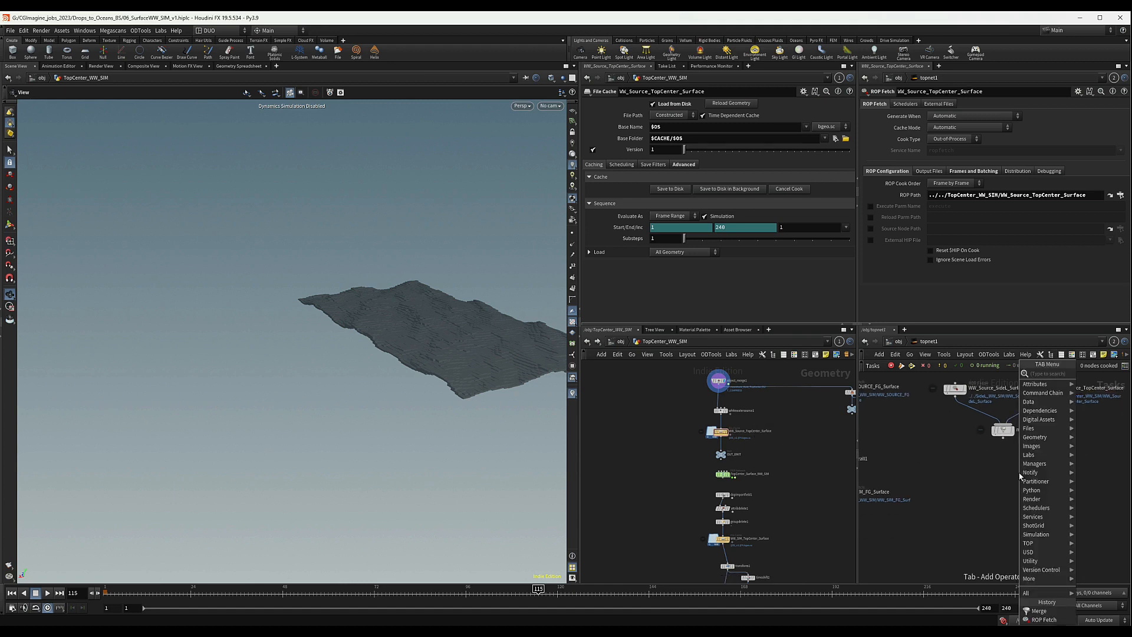
type("wait")
key("Return")
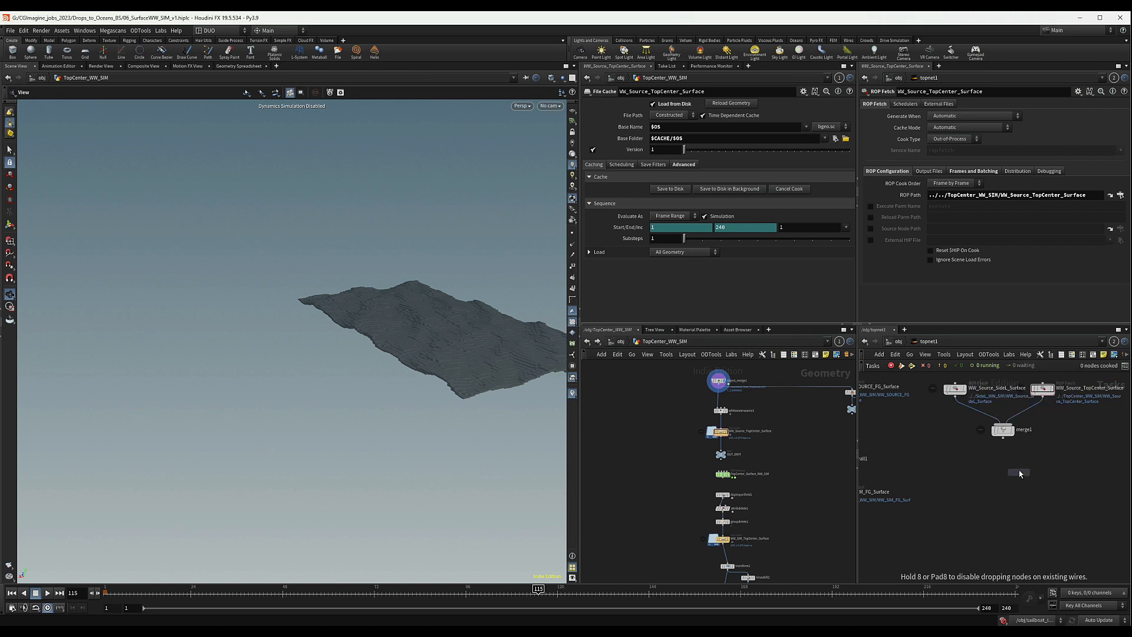
left_click(1020, 474)
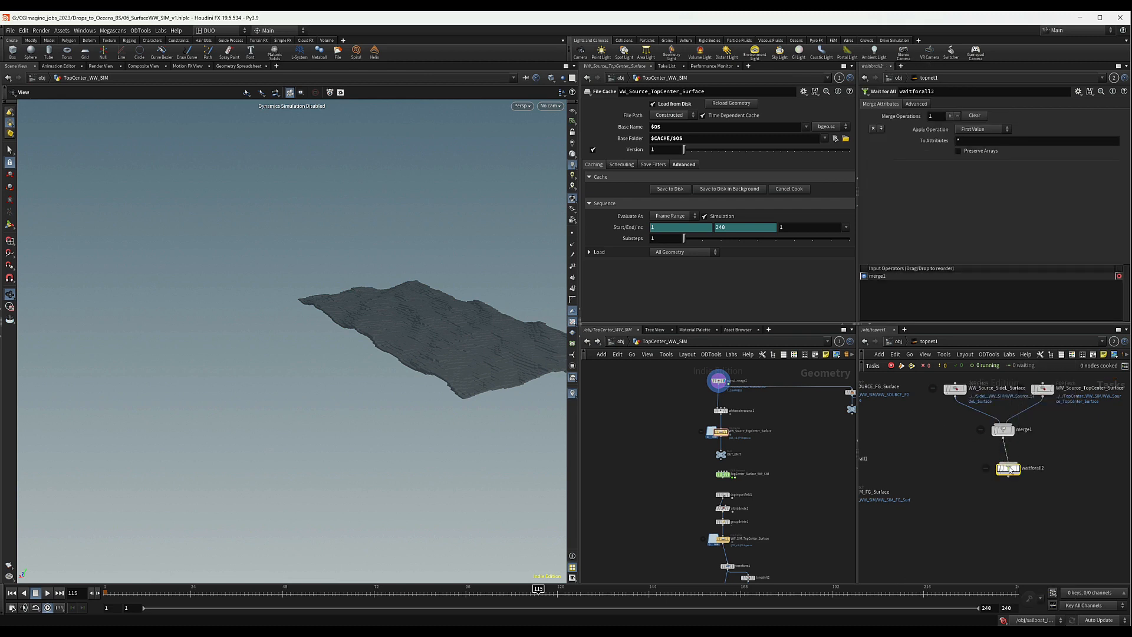
left_click_drag(1009, 470, 1004, 465)
Step: In the first network pane, reopen SideL_WW_SIM from the object level and bring its simulation file cache into view
left_click(617, 340)
middle_click_drag(658, 455, 786, 462)
double_click(639, 439)
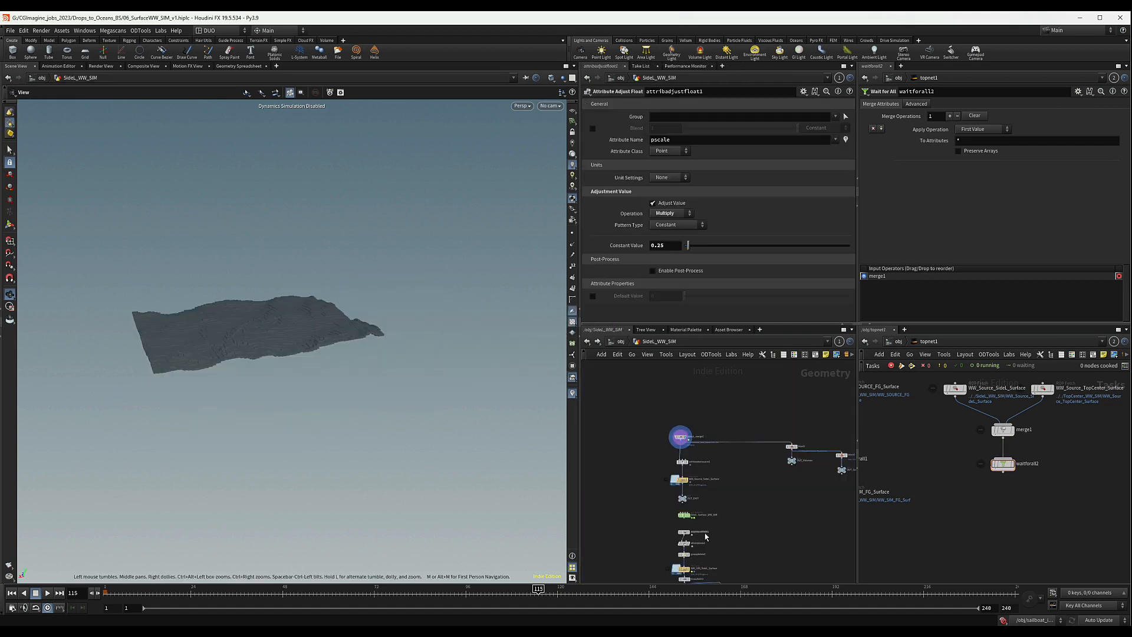
middle_click_drag(705, 535, 741, 453)
scroll(999, 489, "up", 1)
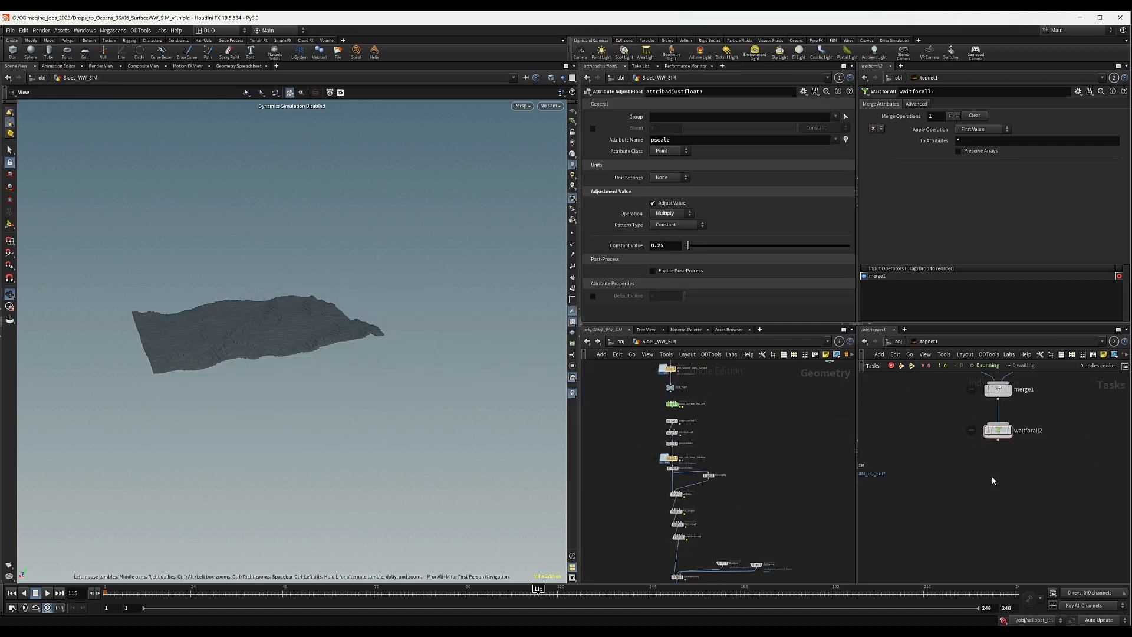
Step: Add a ROP Fetch below waitforall2 and rename it WW_SIM_SideL_Surface using the SideL simulation cache's copied name
key("Tab")
left_click(1018, 619)
left_click(998, 469)
scroll(678, 454, "up", 2)
double_click(708, 449)
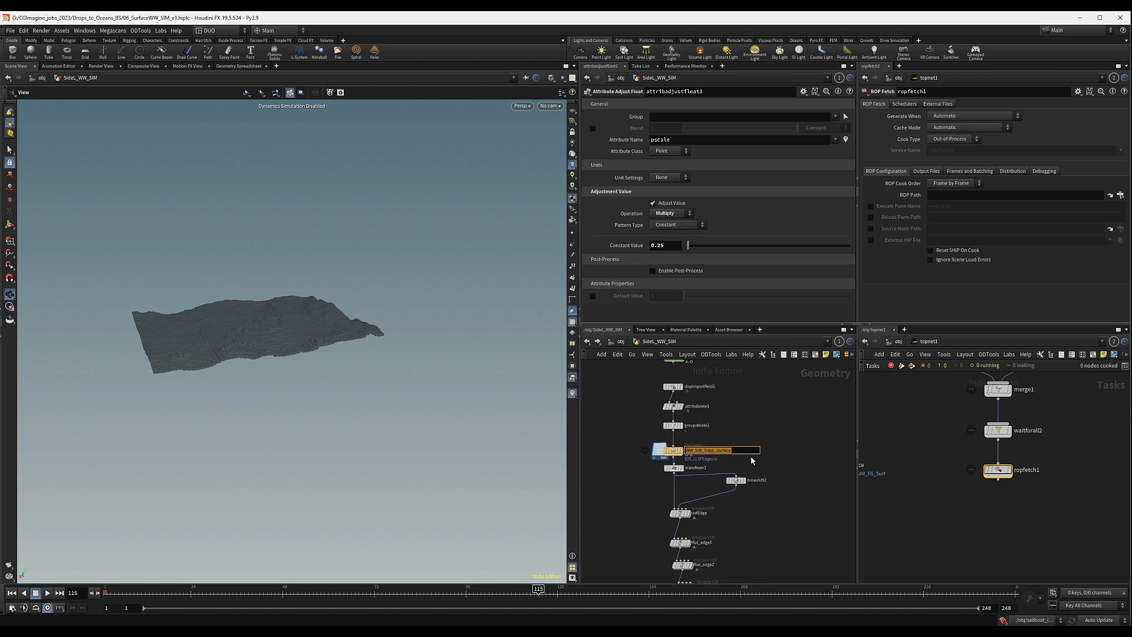
key("ctrl+c")
double_click(1025, 469)
key("ctrl+v")
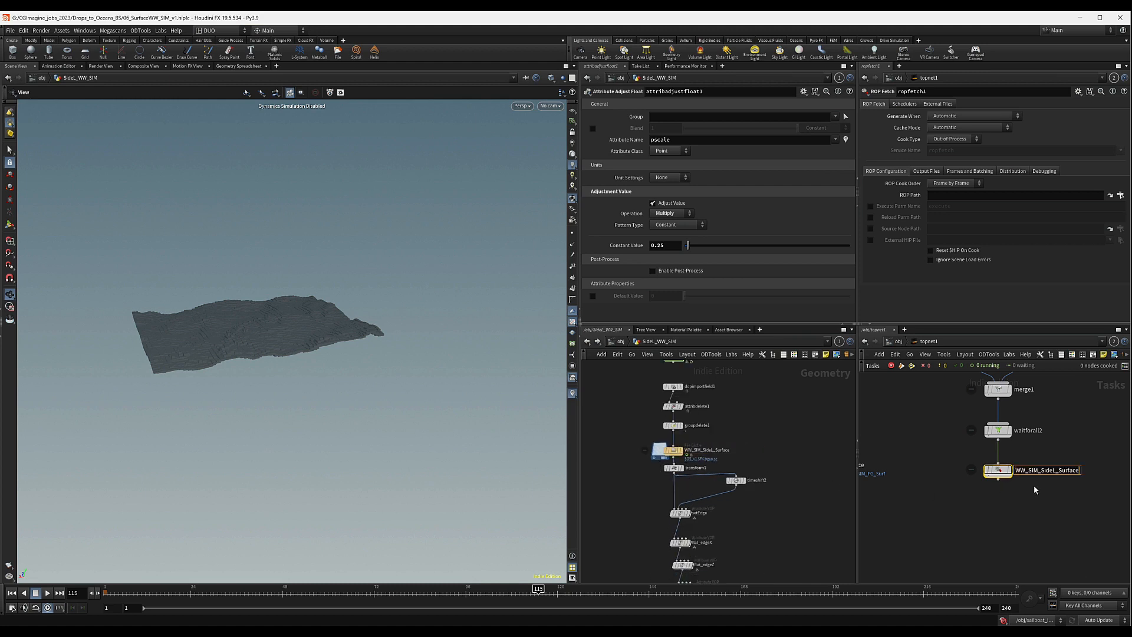
key("Return")
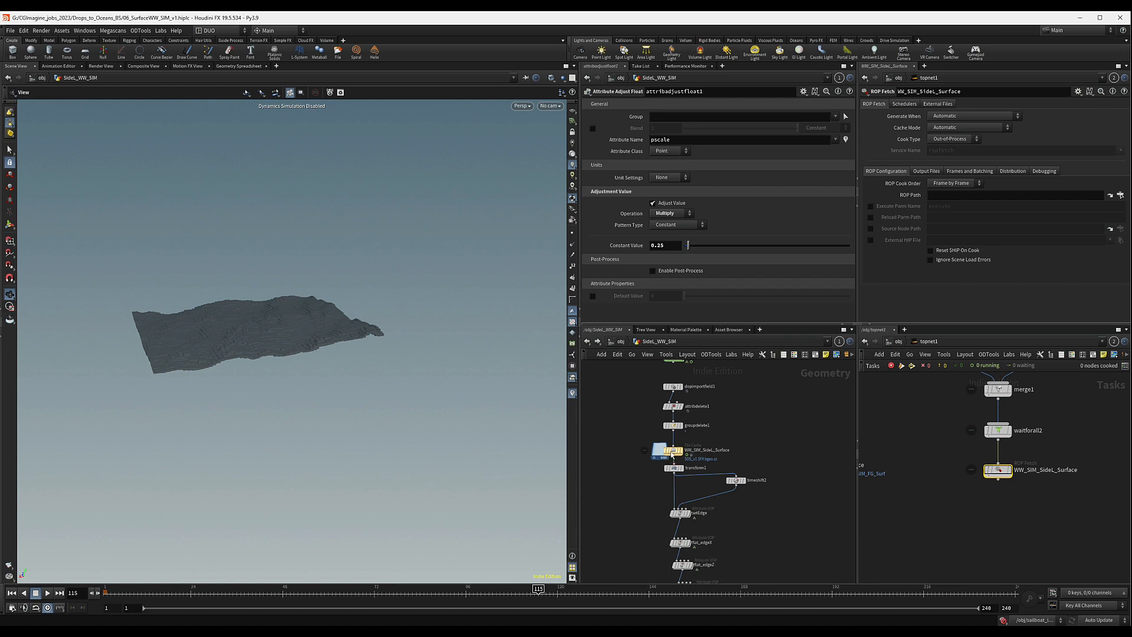
Step: Point WW_SIM_SideL_Surface's ROP Path to the matching SideL file cache, and evaluate it by Frame Range with All Frames in One Batch
left_click_drag(672, 454, 875, 232)
left_click_drag(941, 197, 941, 197)
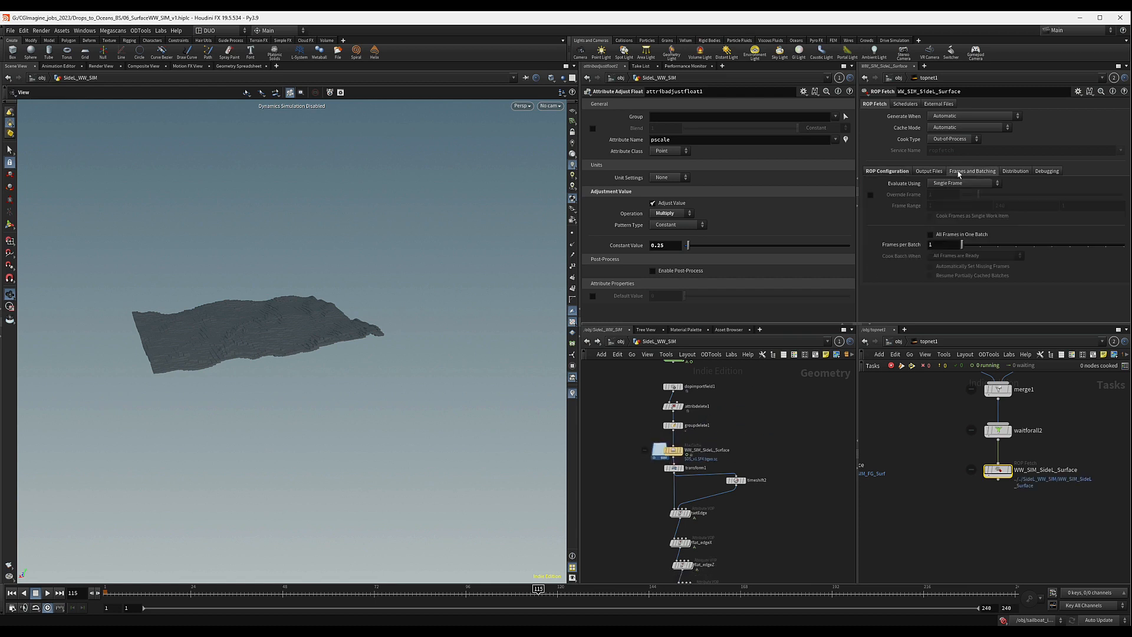
left_click(956, 172)
left_click(943, 183)
left_click(945, 201)
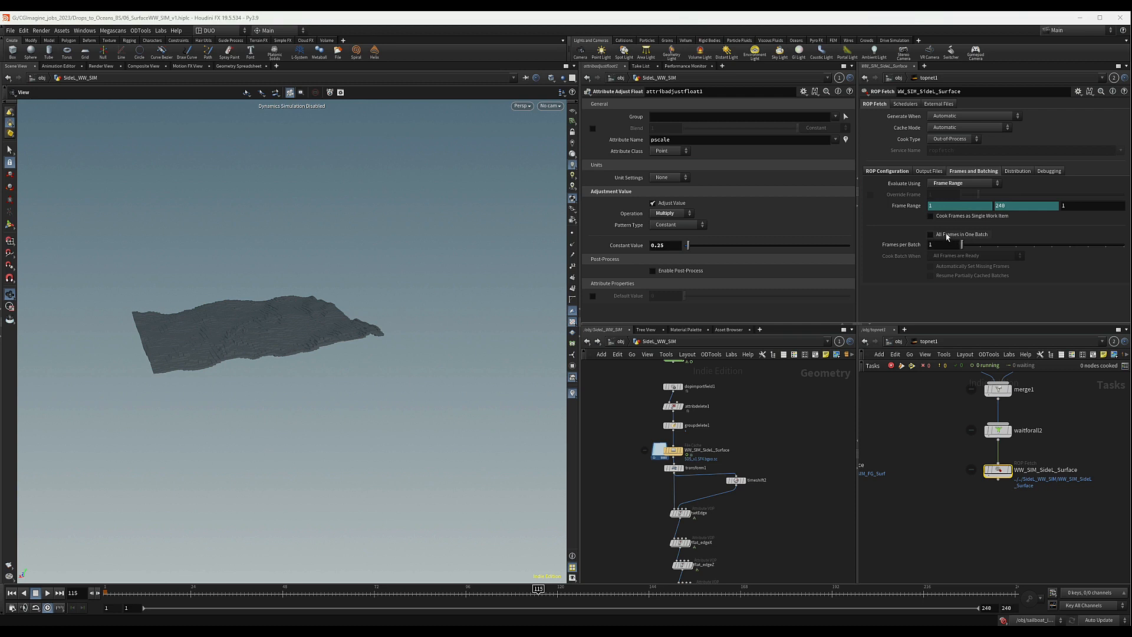
left_click(931, 234)
Step: Duplicate the waitforall2 node and place the copy below the WW_SIM_SideL_Surface ROP Fetch
scroll(1036, 459, "down", 3)
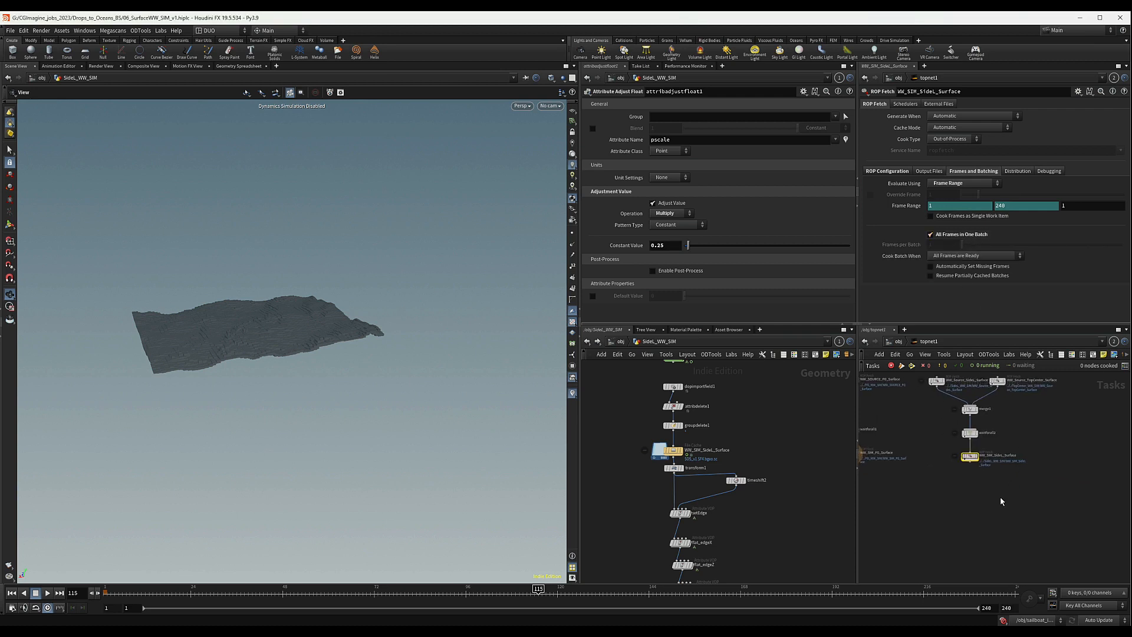
middle_click_drag(958, 498, 969, 474)
left_click_drag(982, 412, 982, 469, "alt")
key("u")
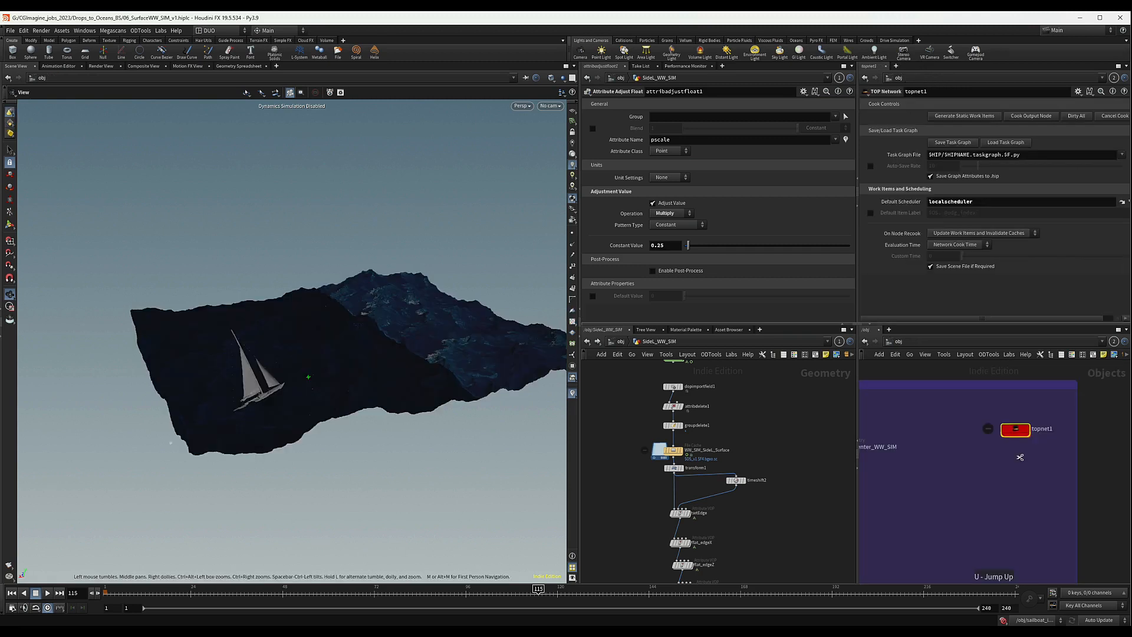
key("i")
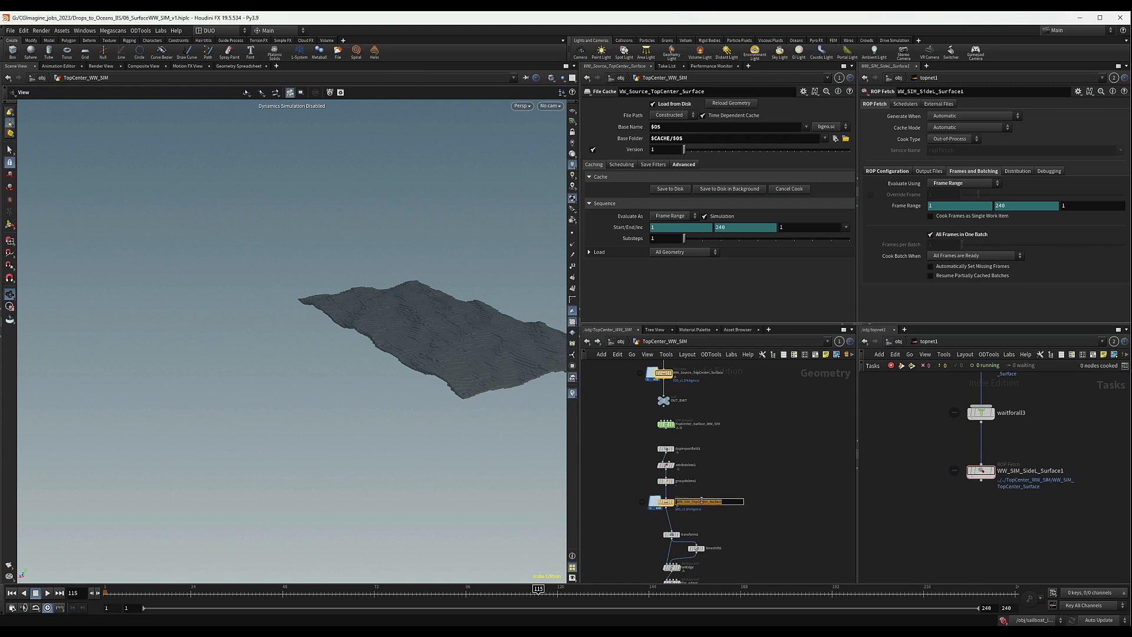
Step: Rename the WW_SIM_SideL_Surface1 ROP Fetch as WW_SIM_TopCenter_Surface using the copied cache name
double_click(1035, 470)
key("ctrl+v")
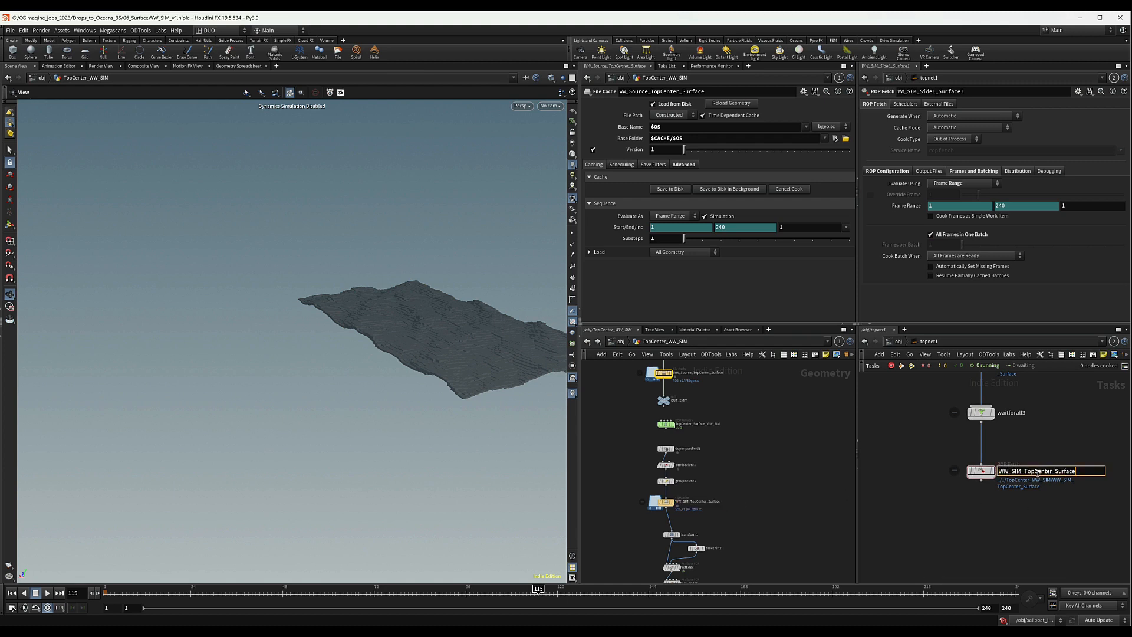
key("Return")
Step: Nudge the WW_Source_TopCenter_Surface node slightly closer to WW_Source_SideL_Surface and look over the chain down to WW_SIM_TopCenter_Surface
middle_click_drag(1081, 402, 1056, 508)
middle_click_drag(1035, 396, 1041, 511)
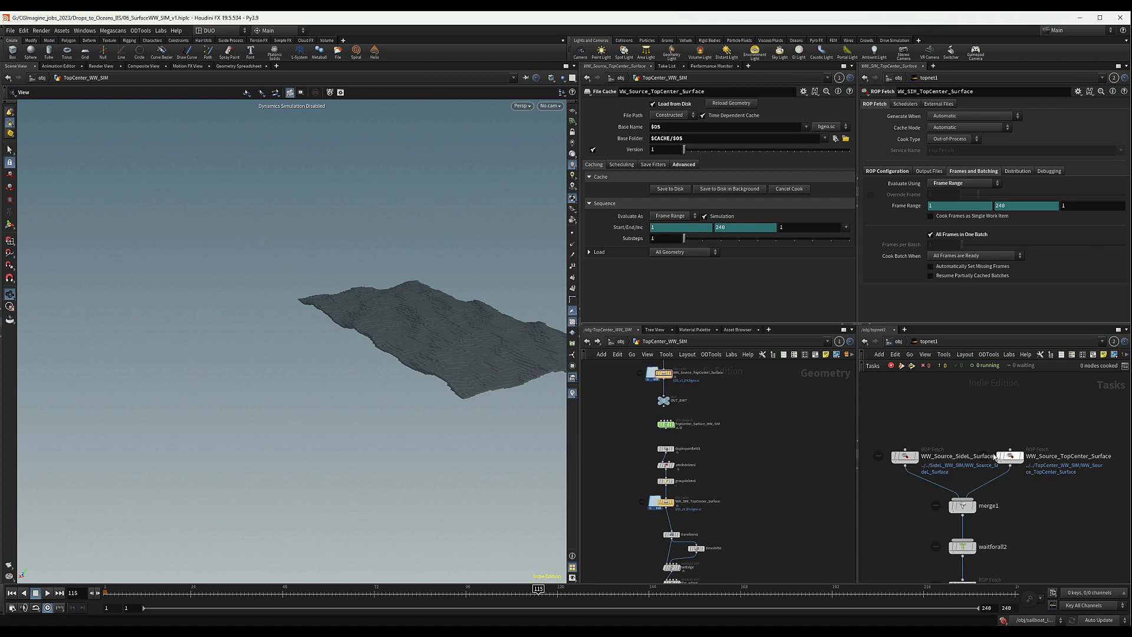
left_click_drag(1007, 463, 1008, 463)
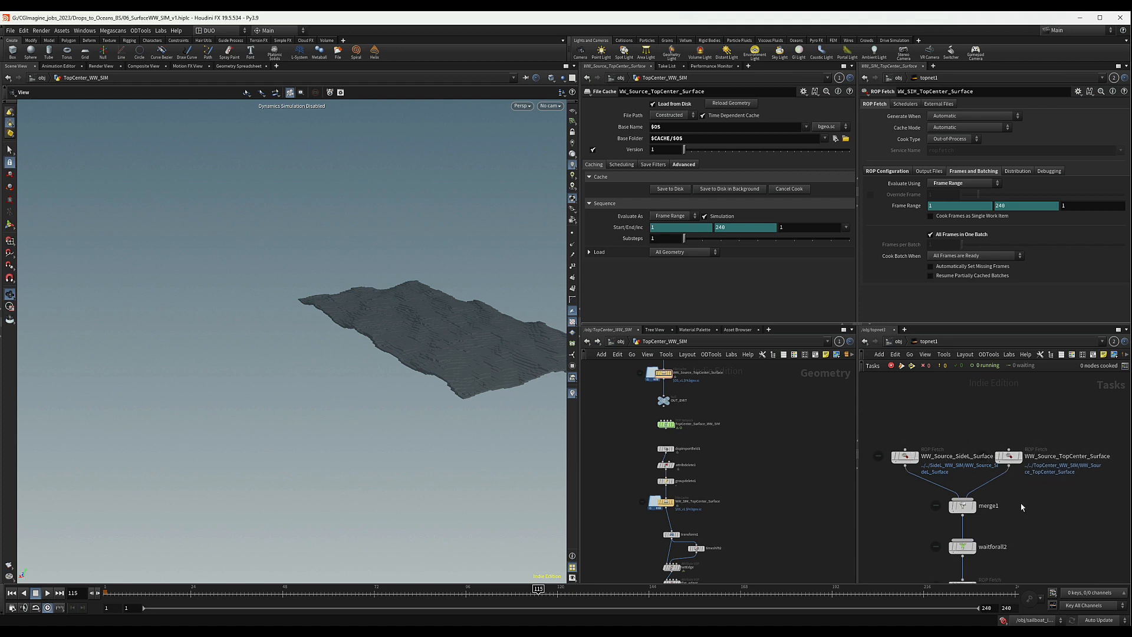
middle_click_drag(988, 510, 992, 355)
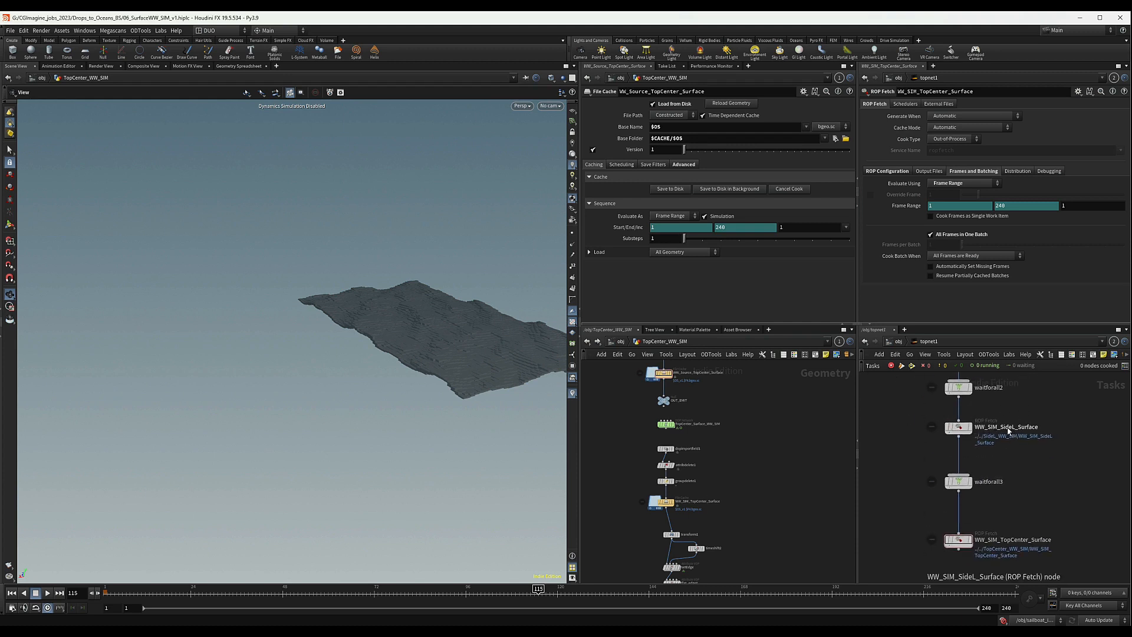
middle_click_drag(1018, 510, 1000, 429)
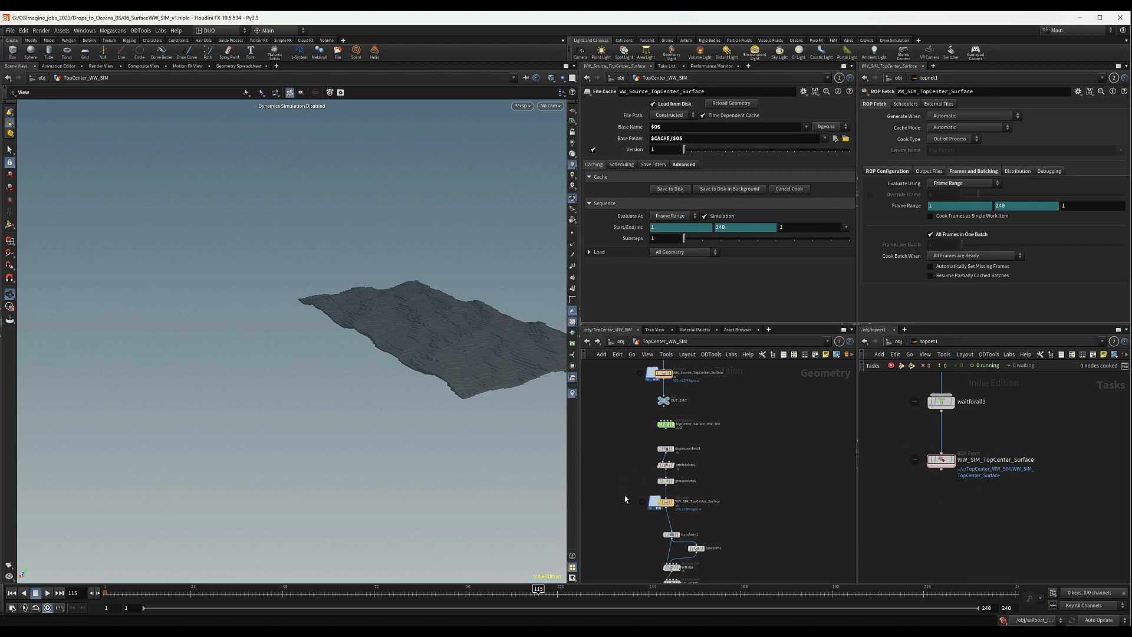
left_click(699, 509)
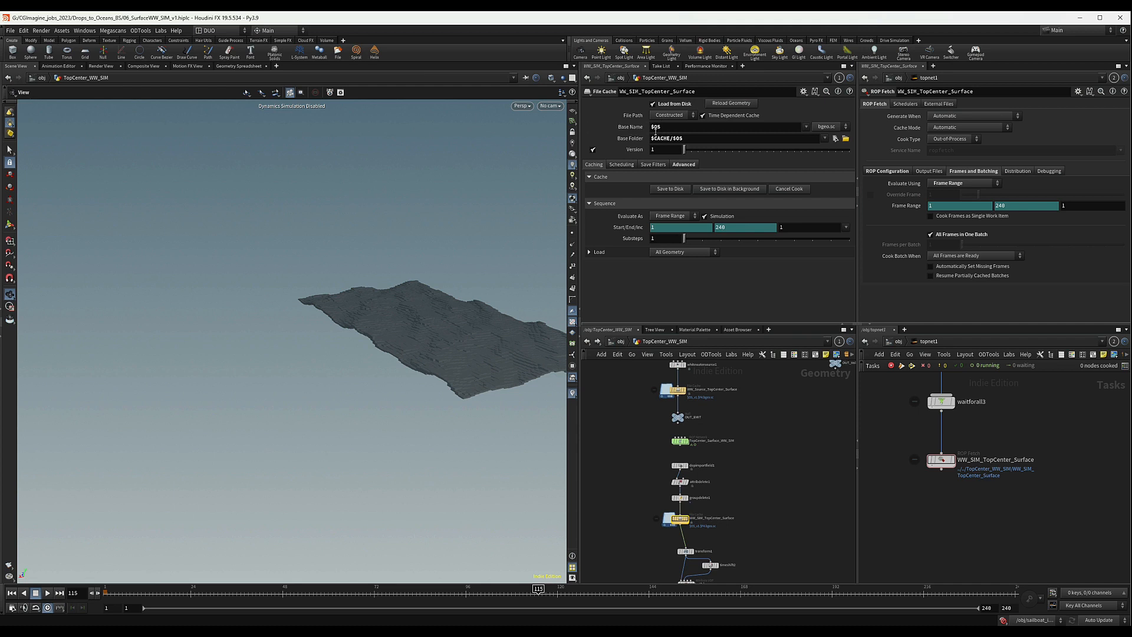
middle_click_drag(753, 453, 757, 492)
left_click_drag(637, 409, 708, 435)
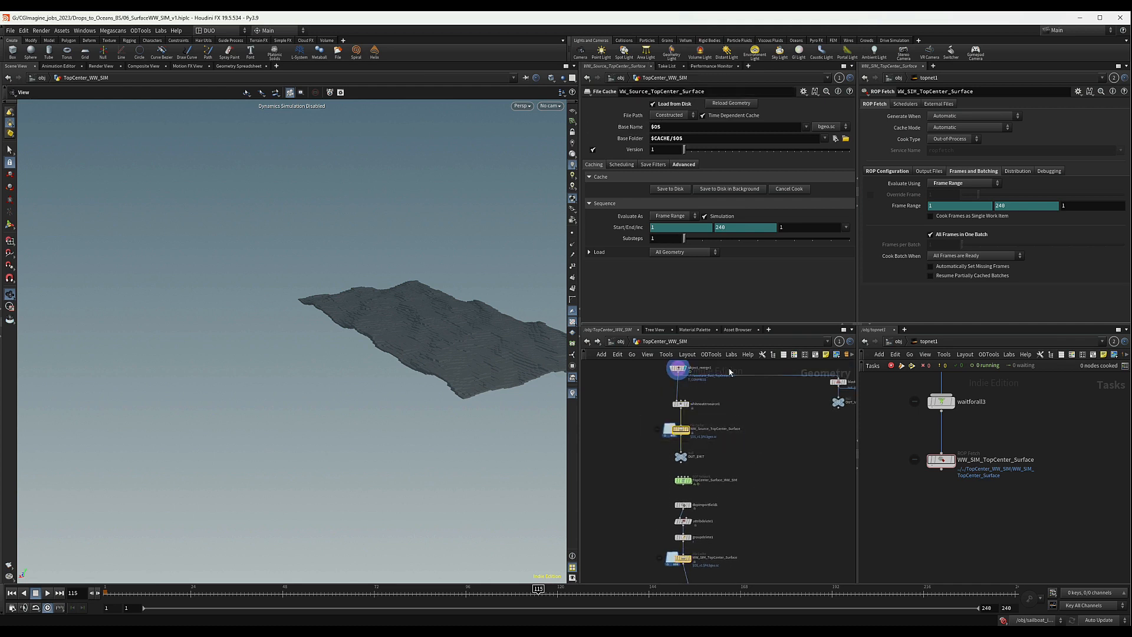
middle_click_drag(749, 446, 751, 482)
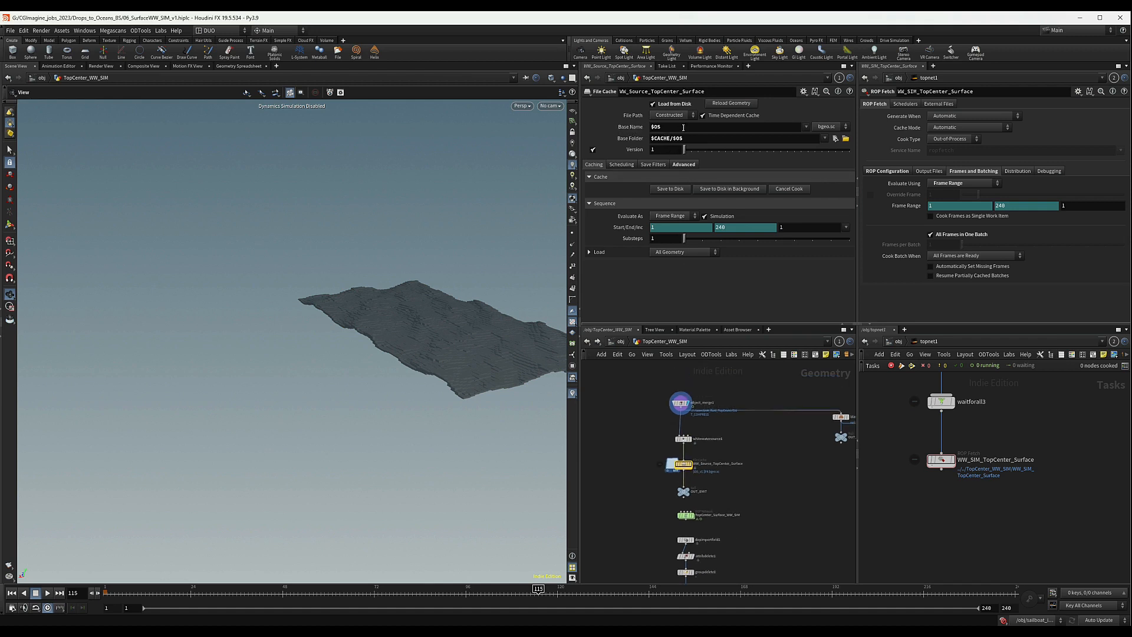
scroll(692, 476, "up", 4)
left_click_drag(676, 451, 830, 459, "alt")
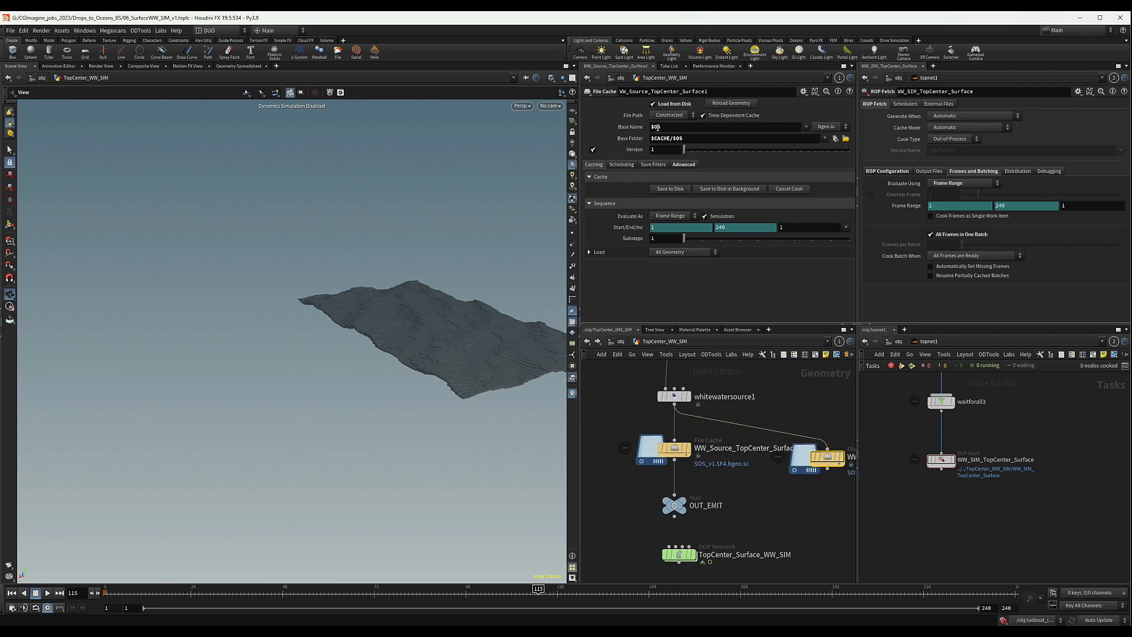
key("Delete")
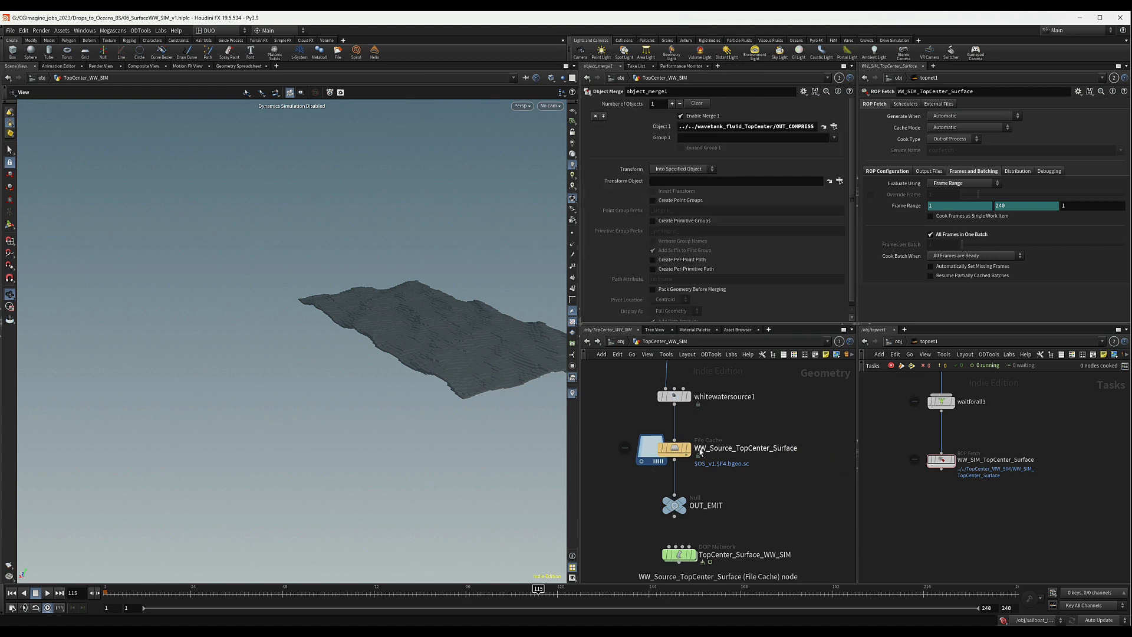
Step: Generate the work items of the whole whitewater chain from the WW_SIM_TopCenter_Surface ROP Fetch in topnet1
scroll(769, 481, "down", 5)
middle_click_drag(783, 499, 736, 460)
scroll(733, 493, "down", 3)
scroll(953, 498, "down", 2)
scroll(1019, 488, "down", 3)
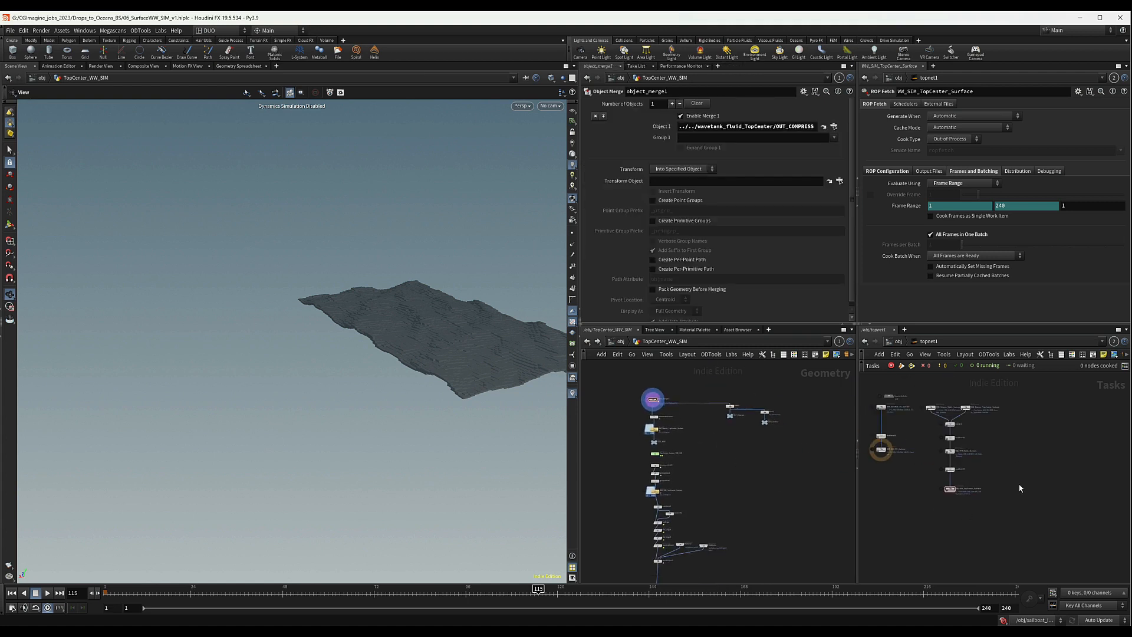
scroll(1009, 447, "up", 3)
scroll(942, 471, "up", 2)
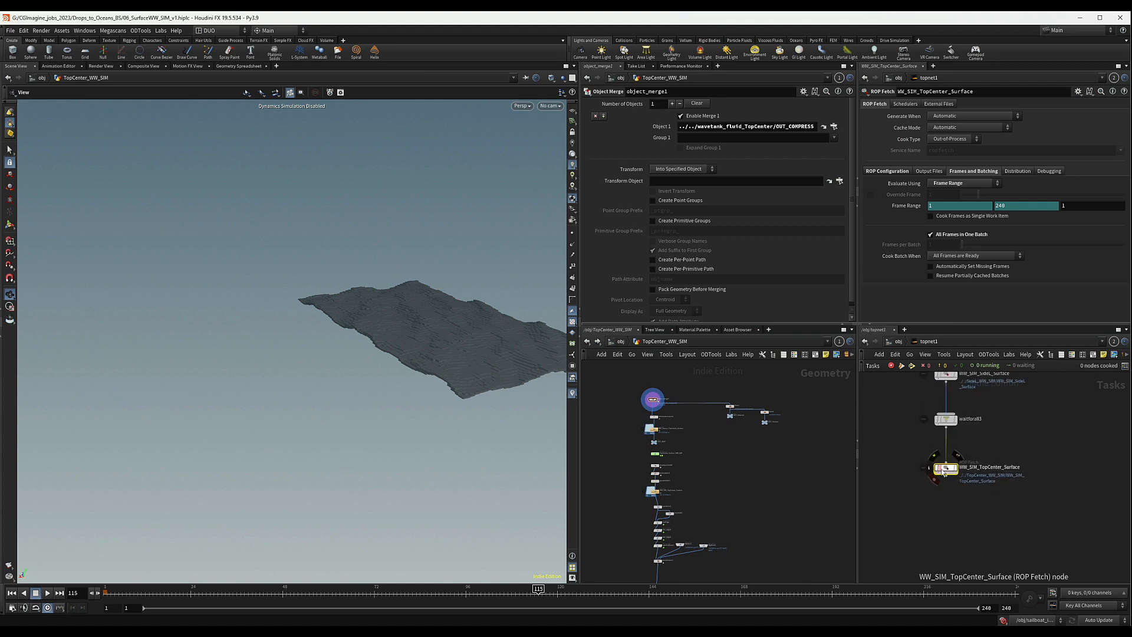
right_click(947, 469)
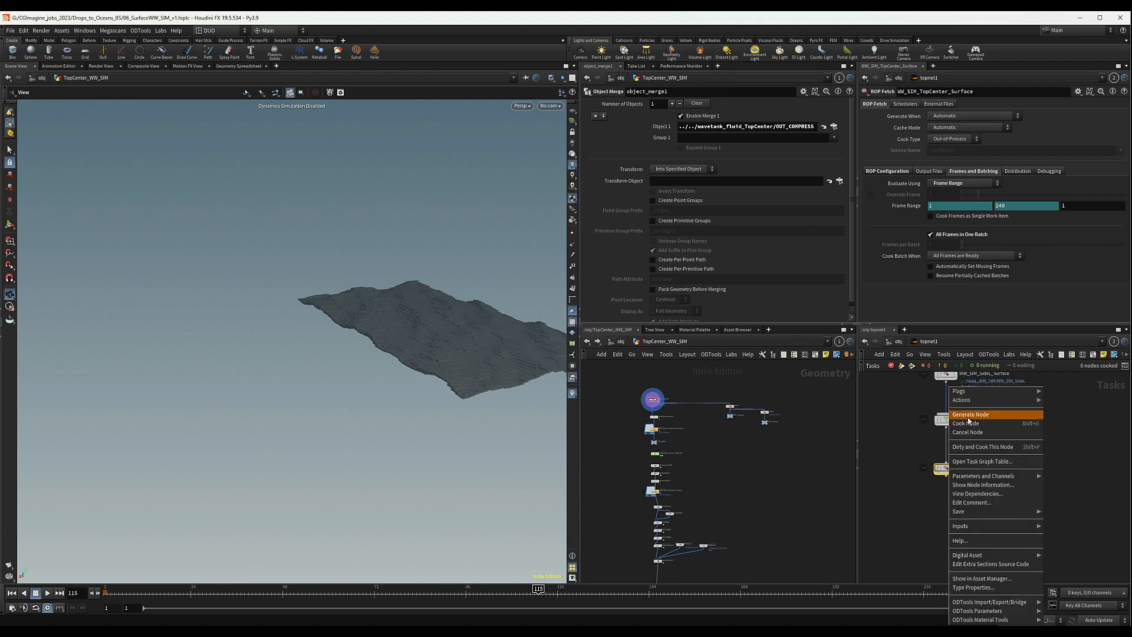
left_click(969, 417)
left_click(954, 447)
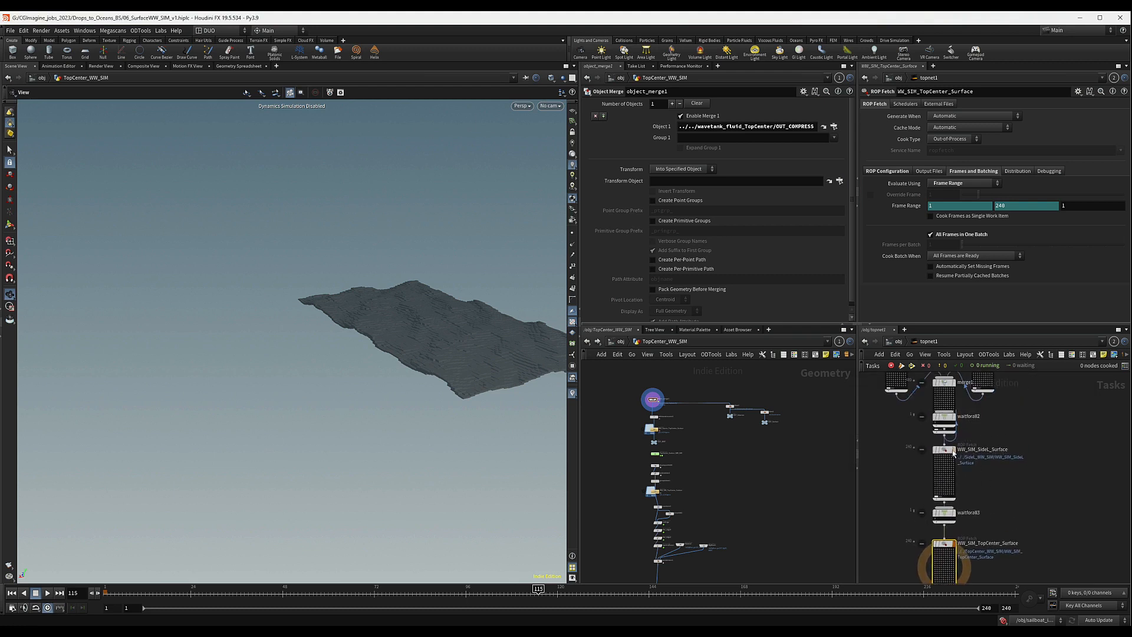
Step: Move the two WW_SIM fetches and waitforall3 lower, and place WW_Source_TopCenter_Surface level with WW_Source_SideL_Surface
scroll(996, 430, "down", 3)
left_click_drag(962, 503, 1009, 401)
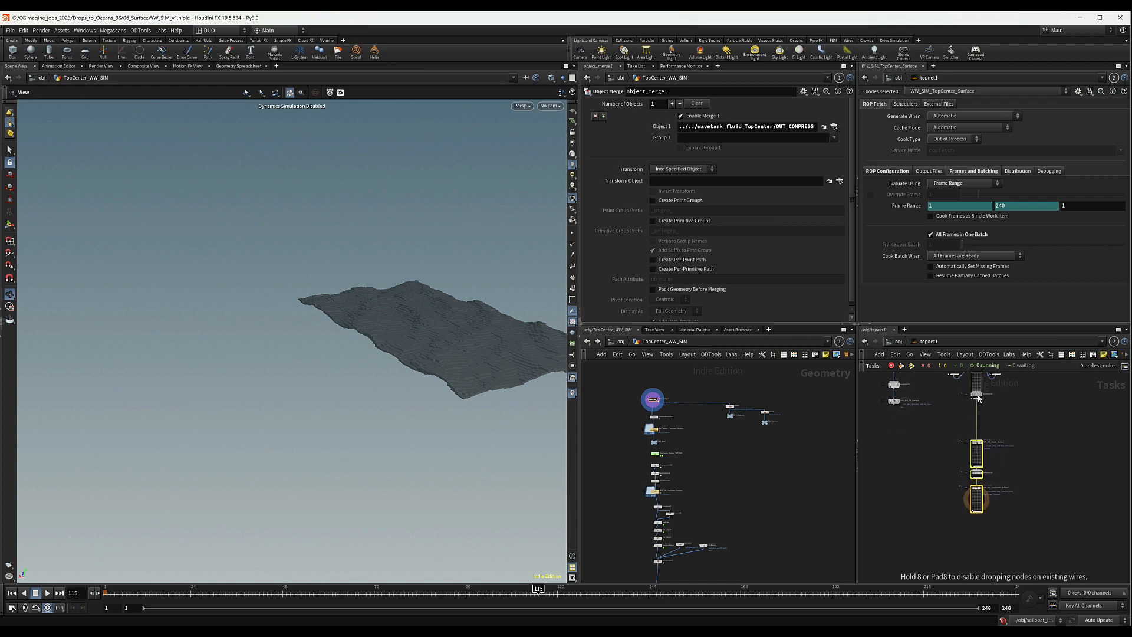
middle_click_drag(1014, 400, 1008, 469)
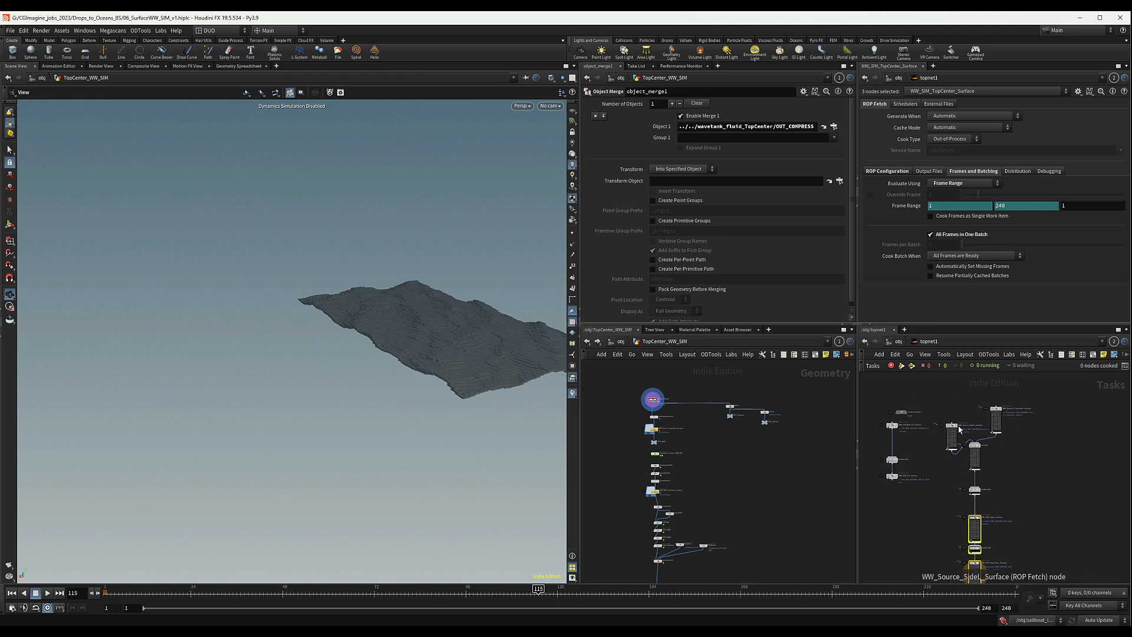
scroll(979, 454, "up", 5)
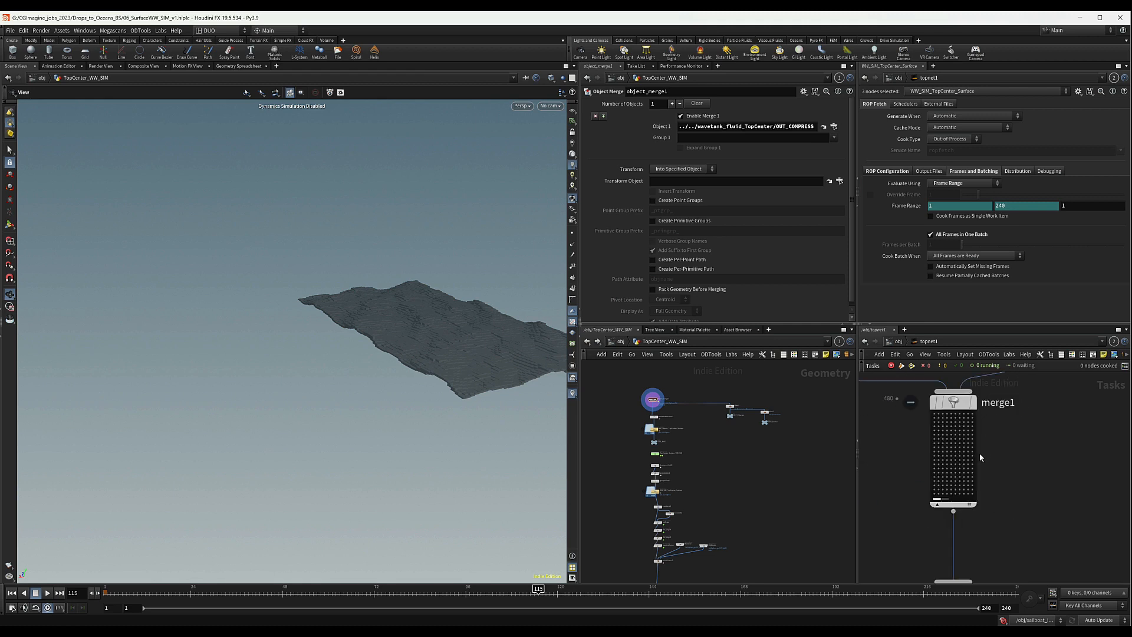
scroll(979, 453, "down", 5)
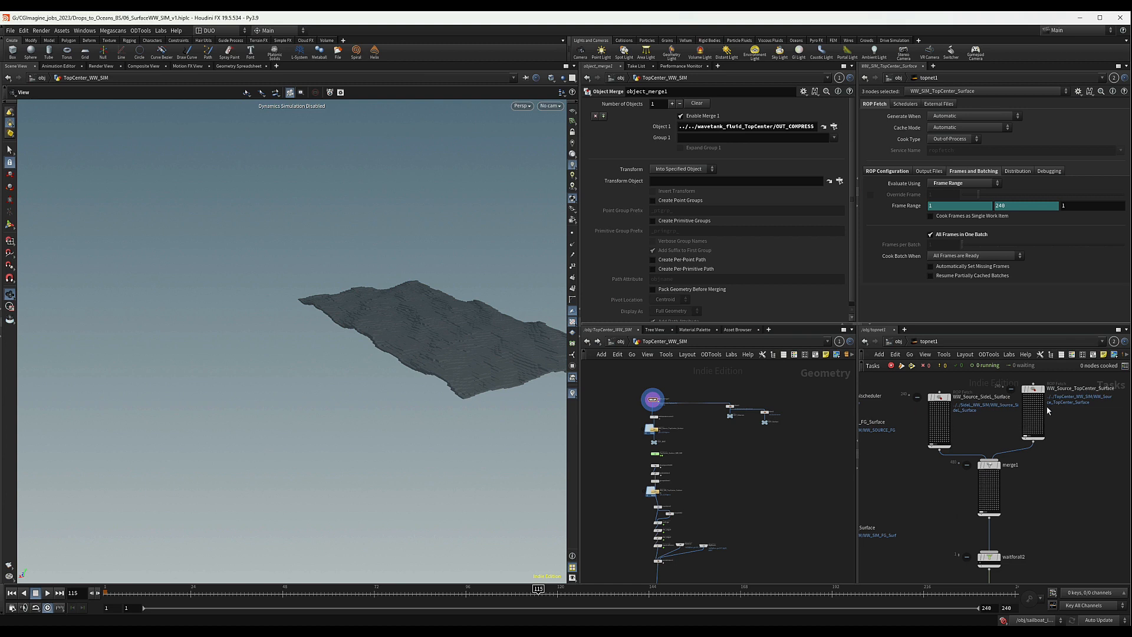
left_click_drag(1033, 389, 1036, 398)
middle_click_drag(1033, 480, 1038, 477)
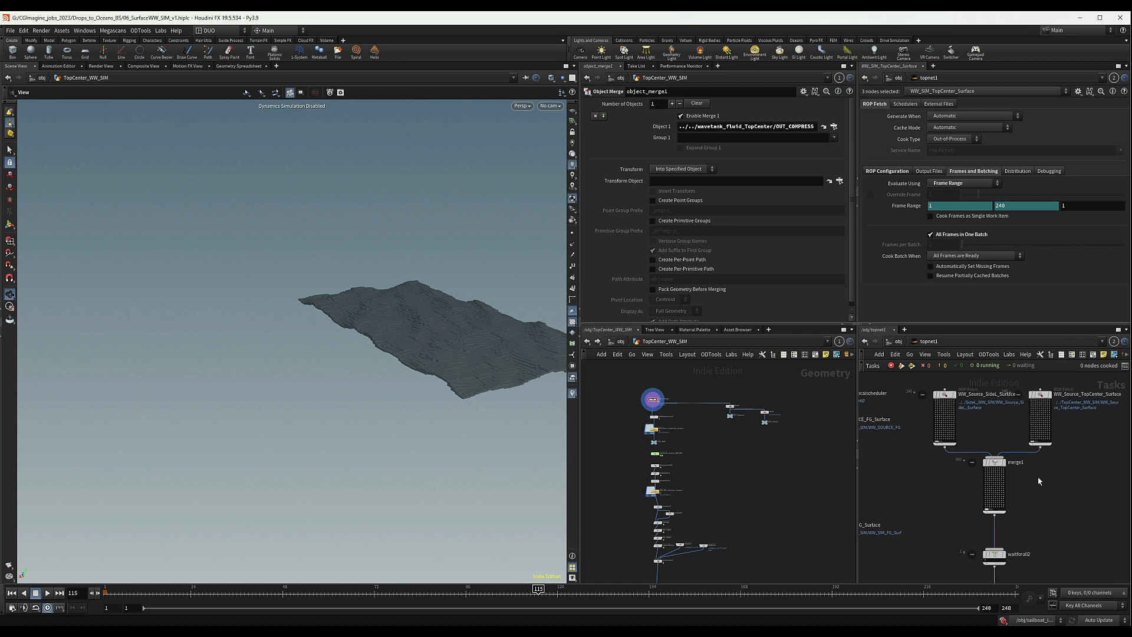
Step: Check the Generate When options of the merge1 node and leave it on Automatic
scroll(1020, 488, "up", 3)
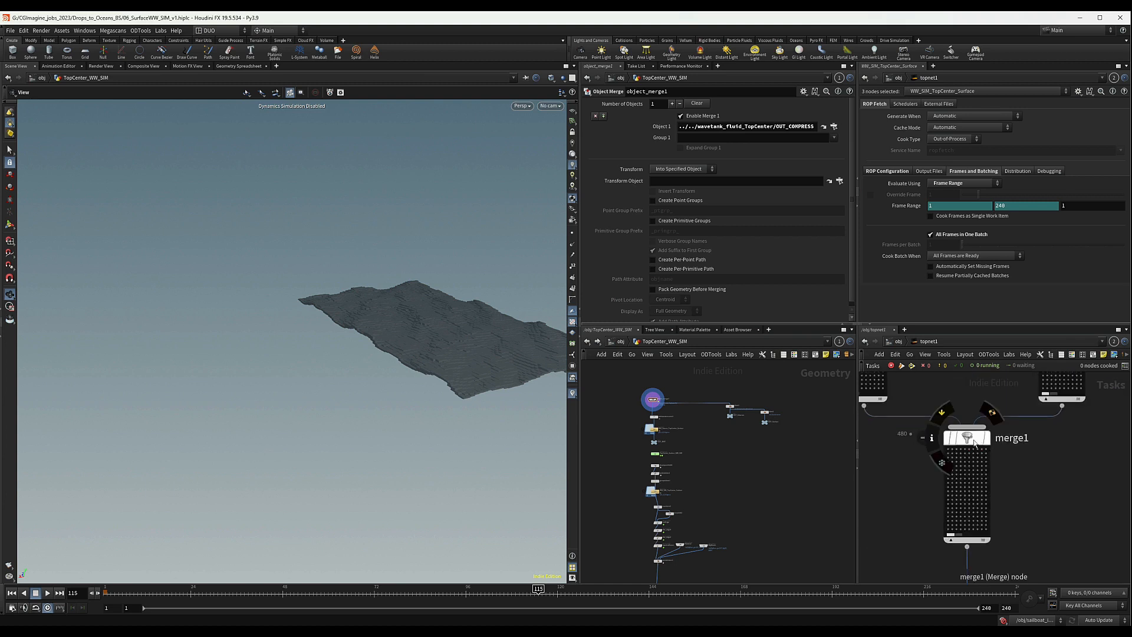
left_click(968, 442)
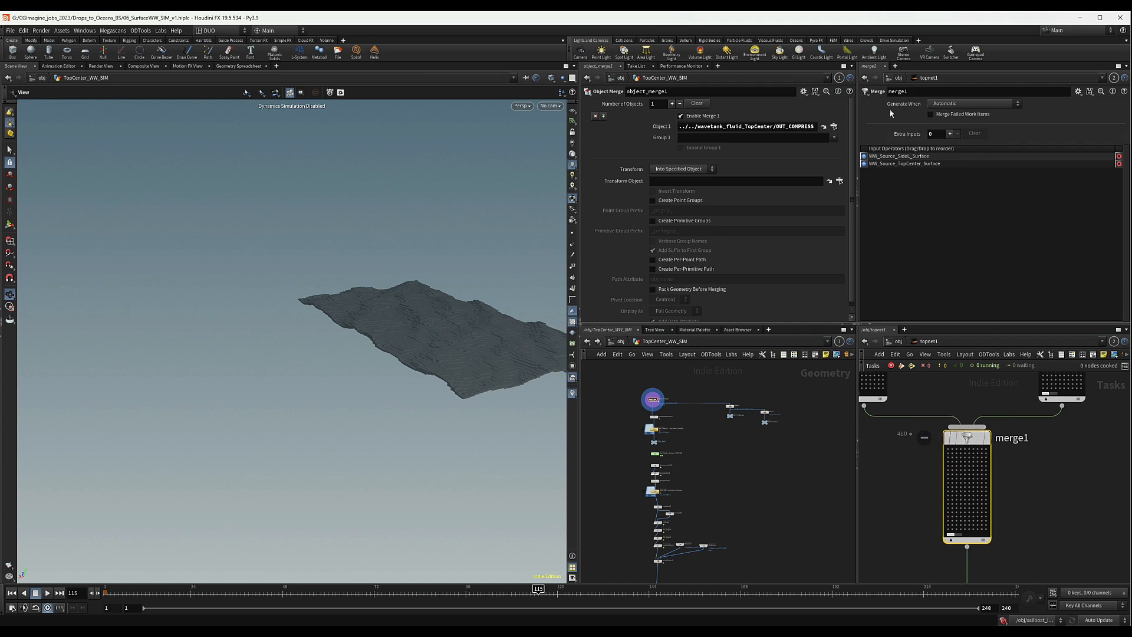
left_click(969, 104)
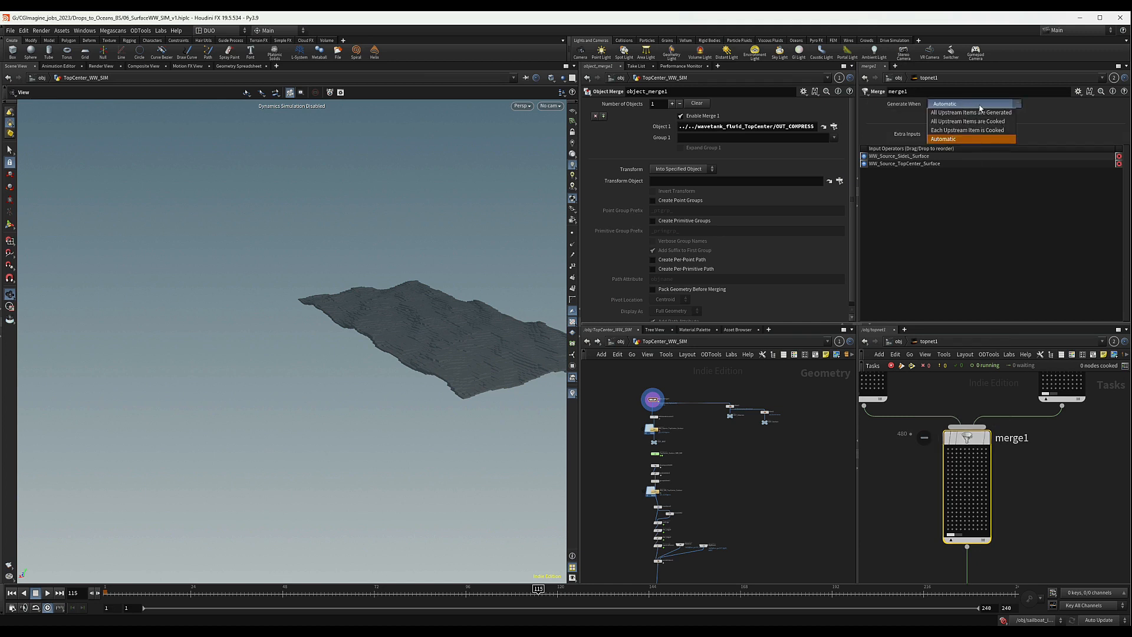
left_click(980, 108)
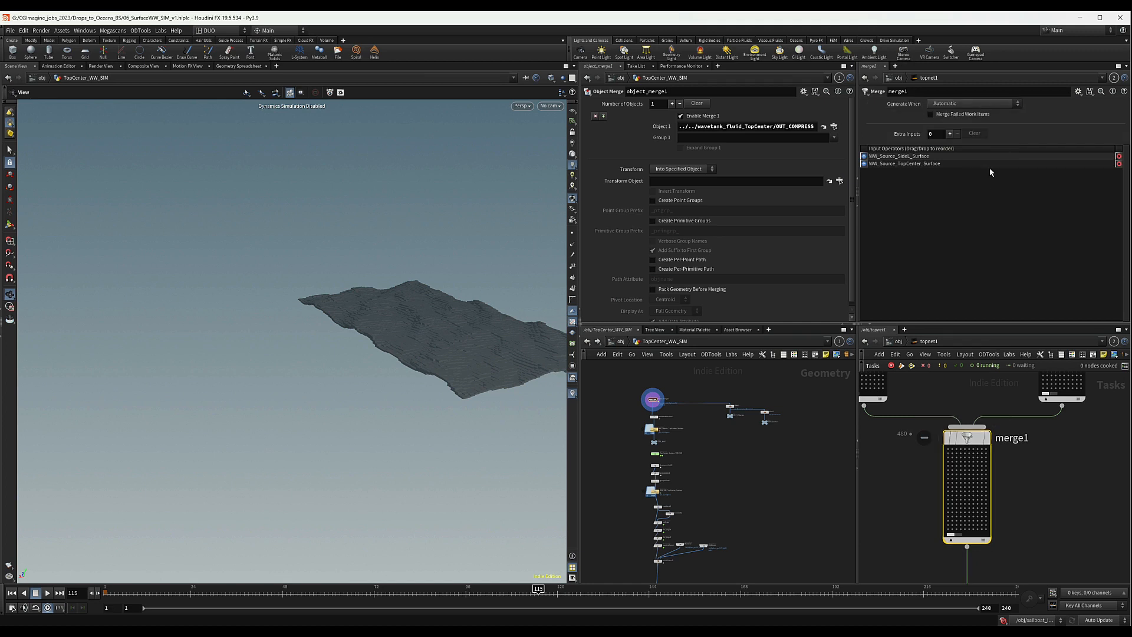
Step: Delete the merge1 node so both WW_Source fetches feed directly into waitforall2, and check waitforall2's input operators
scroll(1032, 436, "down", 3)
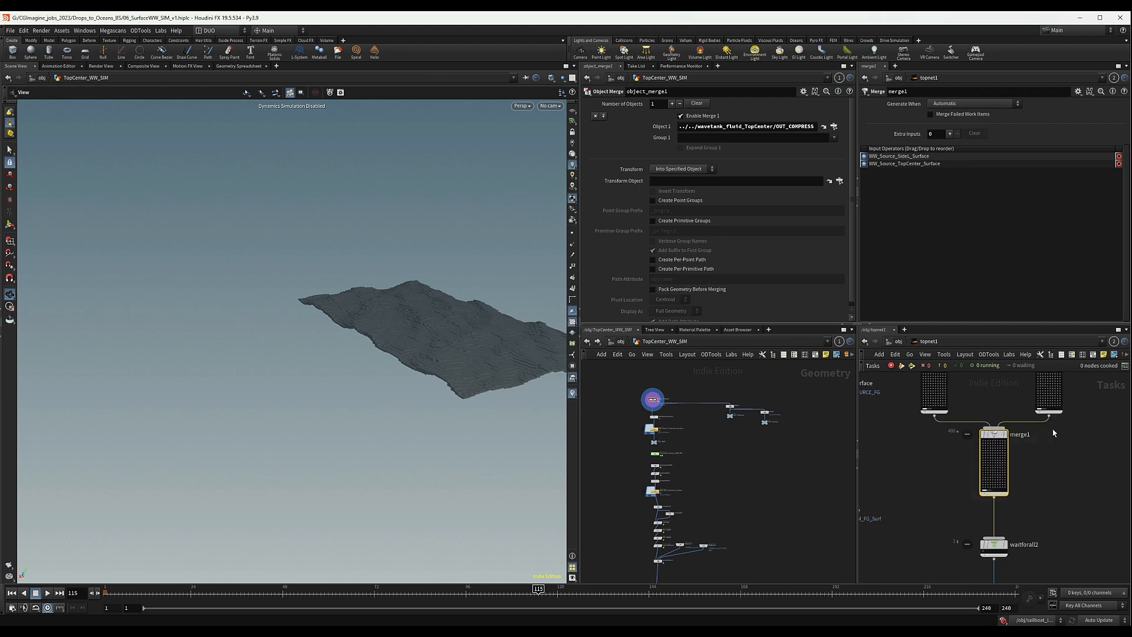
key("Delete")
left_click_drag(1055, 409, 1001, 530)
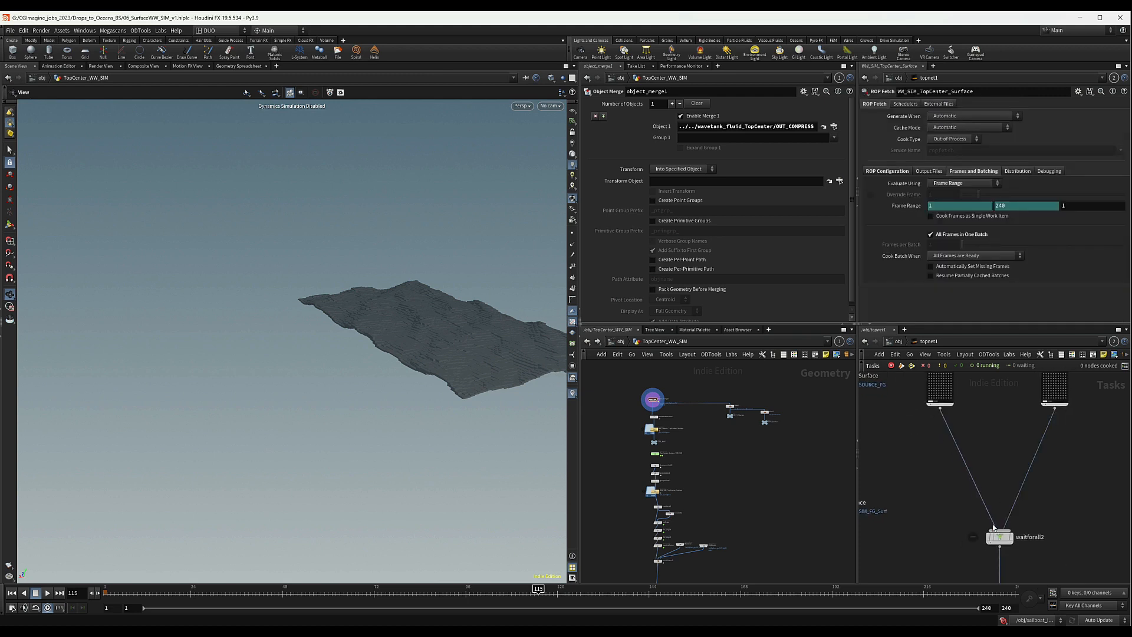
middle_click_drag(1061, 524, 1051, 469)
left_click_drag(937, 475, 1012, 503)
Step: Move the WW_Source_SideL_Surface and WW_Source_TopCenter_Surface fetches down closer to waitforall2
scroll(1029, 486, "down", 5)
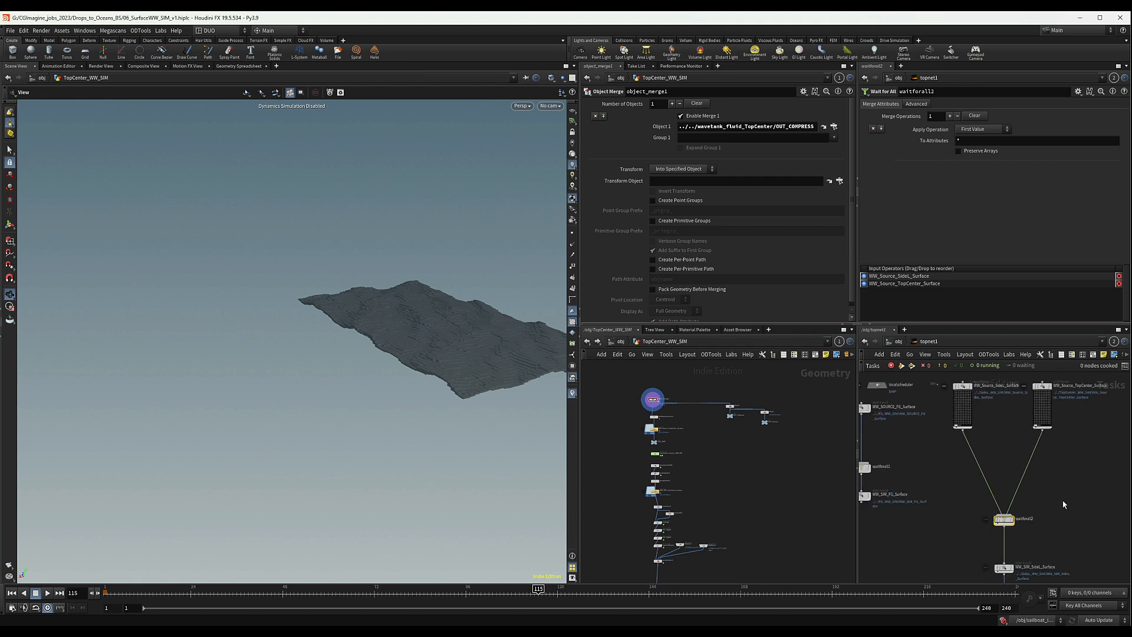
middle_click_drag(1050, 471, 1044, 570)
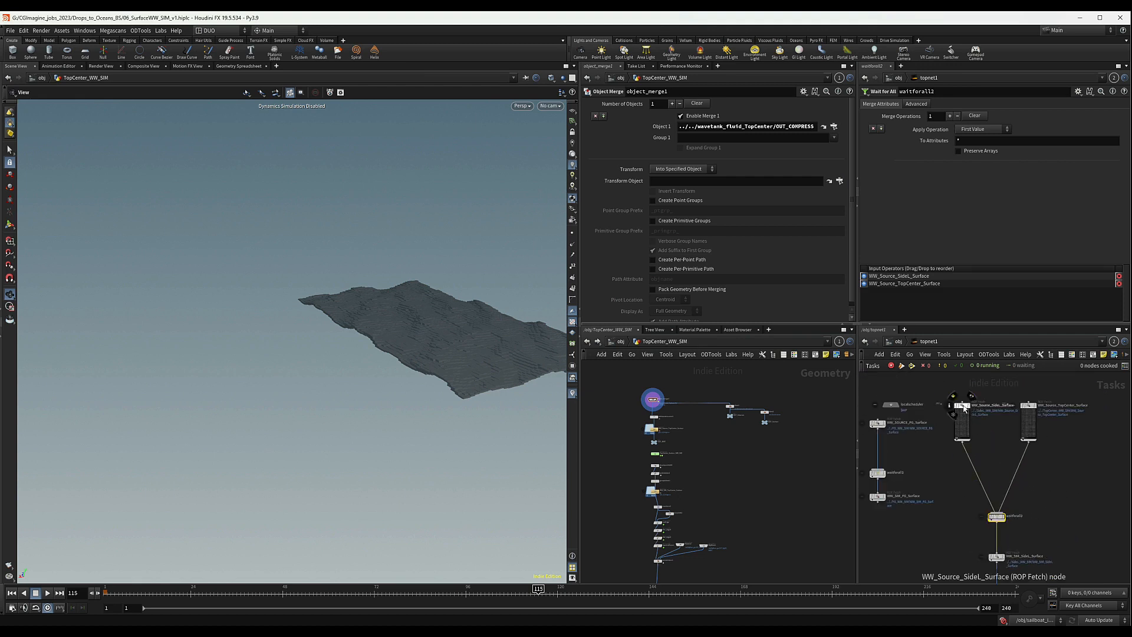
left_click_drag(1030, 415, 1026, 455)
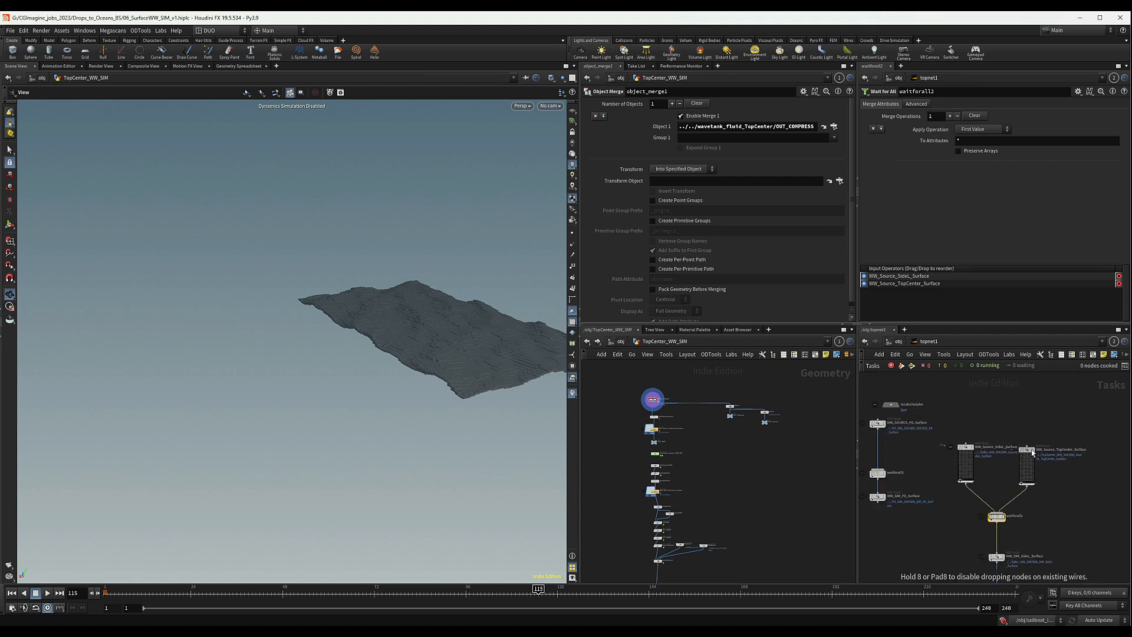
mouse_move(1056, 502)
middle_mouse_down()
mouse_move(1046, 444)
mouse_move(1035, 497)
middle_mouse_up()
scroll(1033, 510, "up", 5)
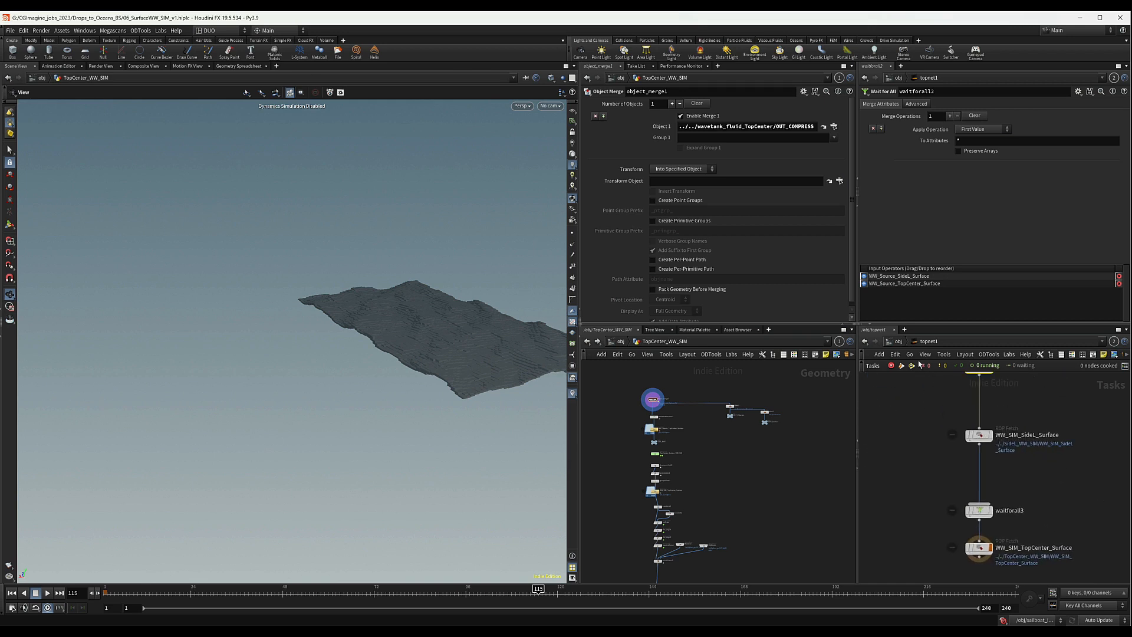
Step: Select all six nodes of the SideL and TopCenter chain and shift them up beside the FG_Surface chain
middle_click_drag(1042, 456, 1033, 398)
mouse_move(1027, 572)
middle_mouse_down()
mouse_move(1018, 464)
mouse_move(1026, 485)
mouse_move(970, 442)
mouse_move(973, 412)
mouse_move(978, 467)
middle_mouse_up()
scroll(979, 472, "down", 1)
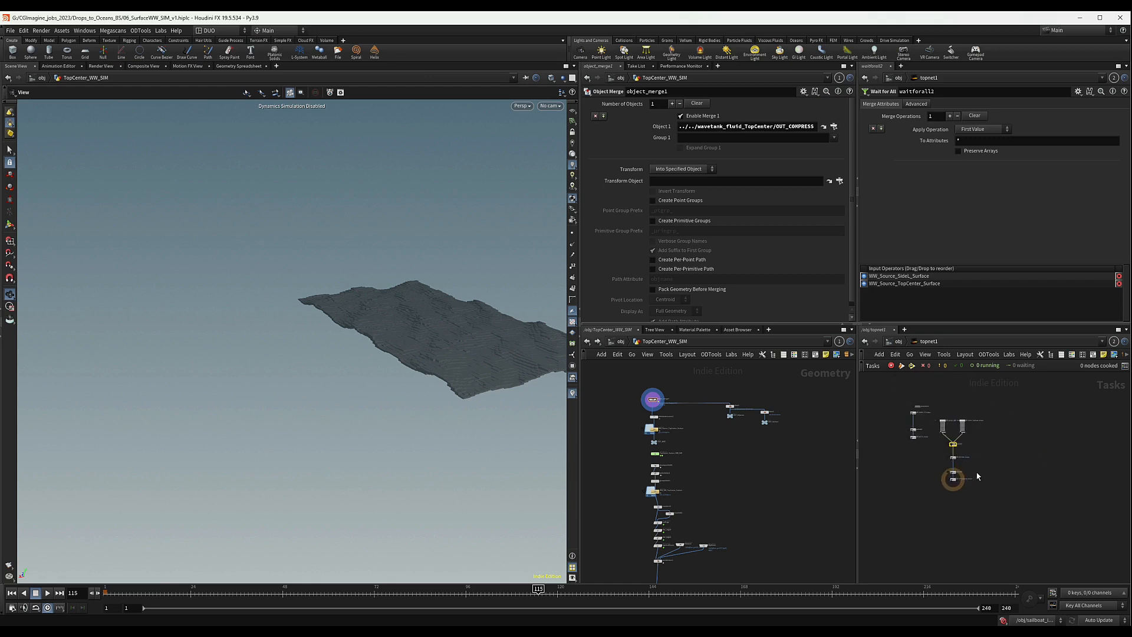
left_click_drag(993, 400, 931, 491)
scroll(954, 482, "up", 5)
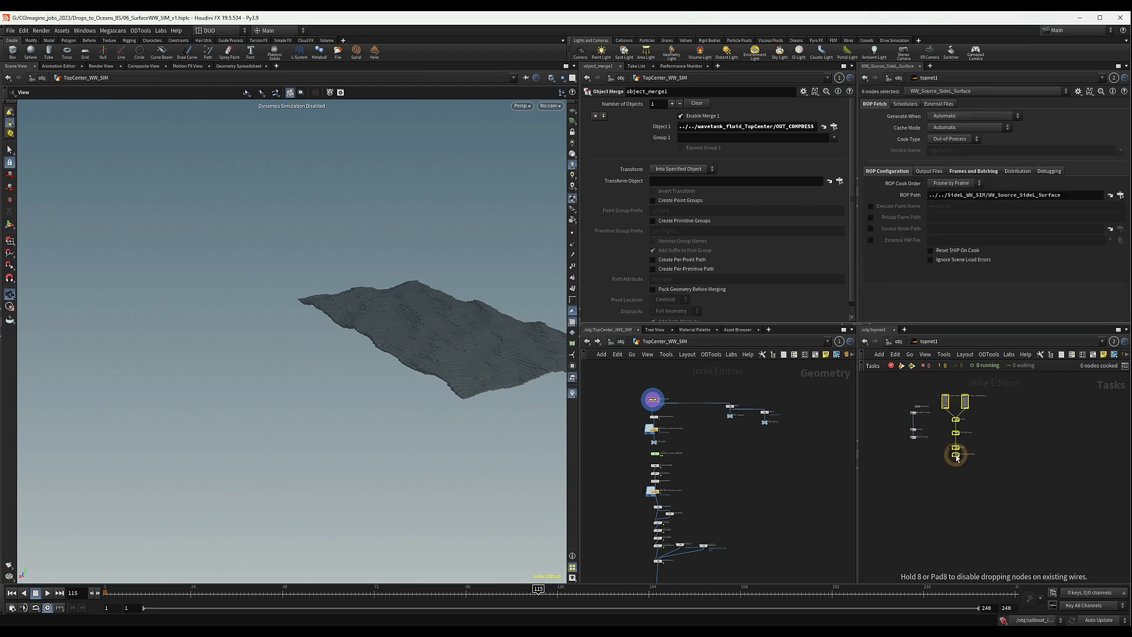
Step: Regenerate the work items for the chain without the merge, starting from WW_SIM_TopCenter_Surface
right_click(945, 459)
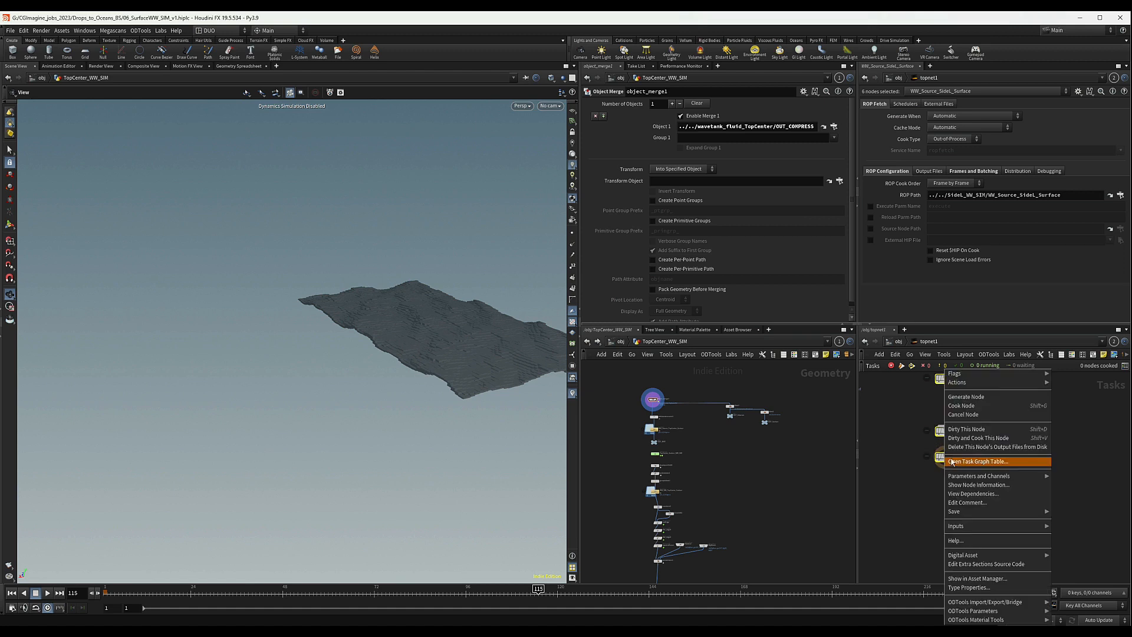
left_click(971, 401)
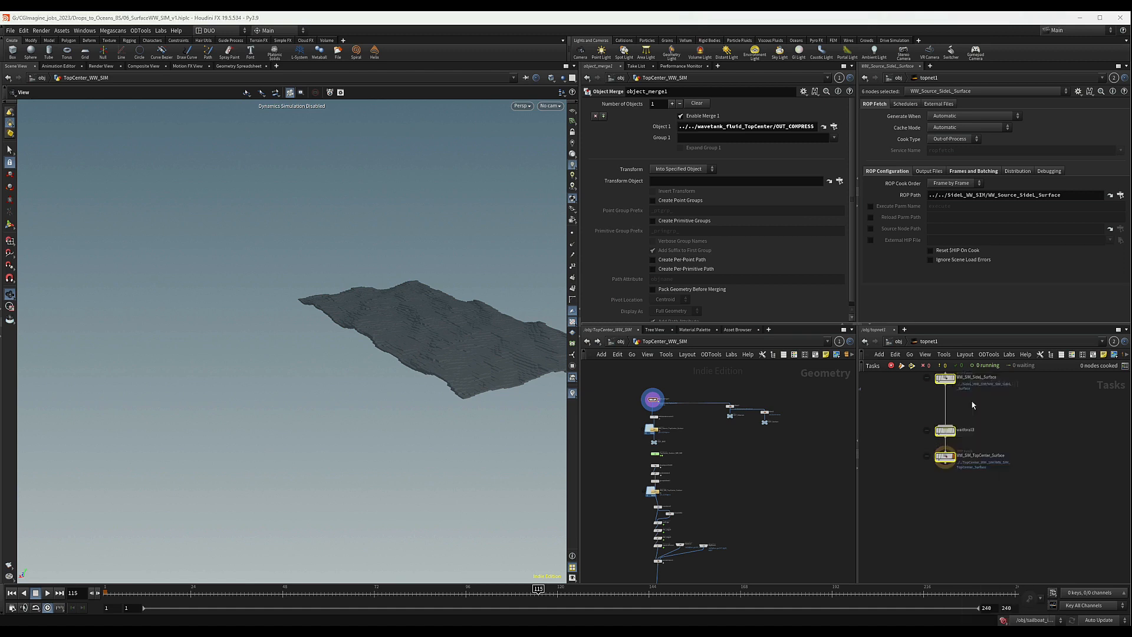
left_click(997, 431)
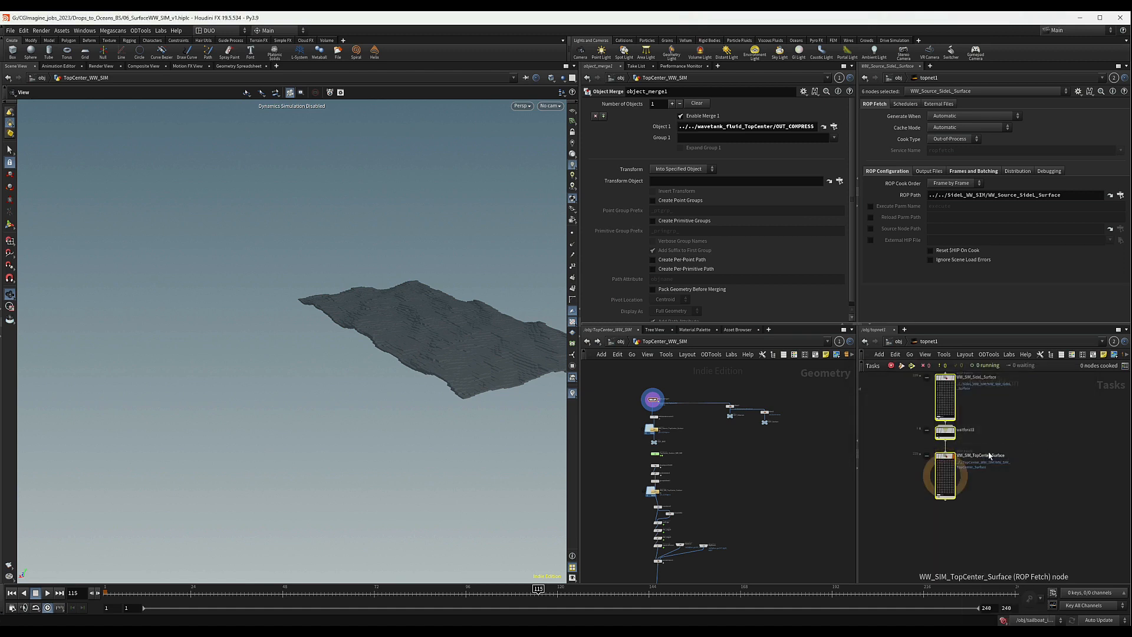
Step: Examine the generated work items from the two WW_Source fetches through waitforall2, WW_SIM_SideL_Surface and waitforall3 to WW_SIM_TopCenter_Surface
scroll(1002, 454, "down", 3)
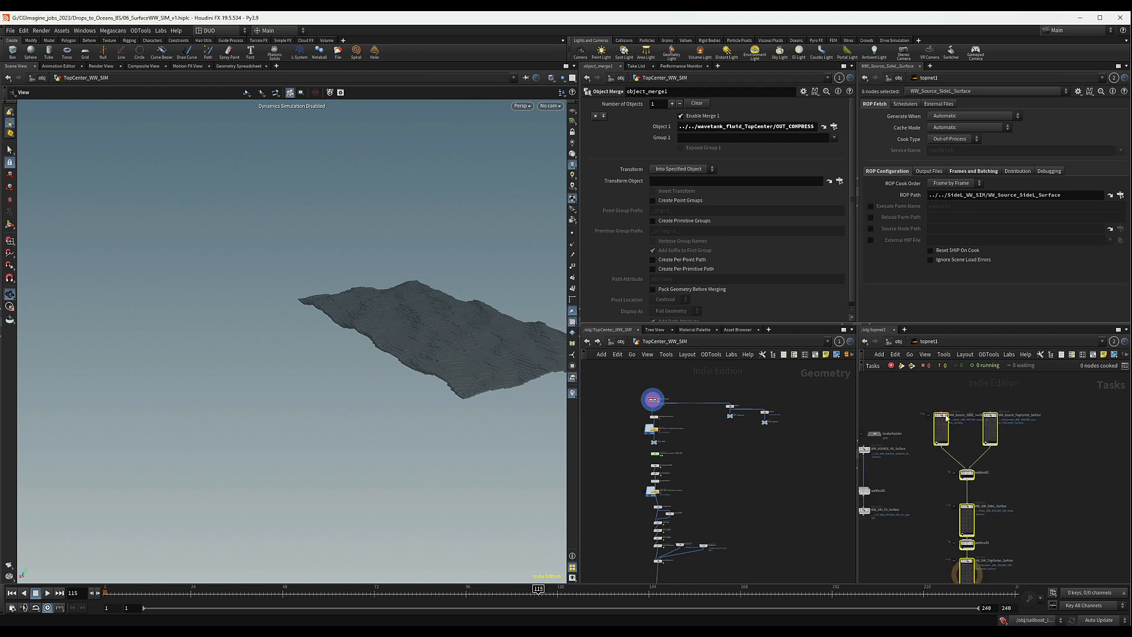
scroll(946, 417, "up", 4)
scroll(1085, 481, "down", 2)
middle_click_drag(1085, 481, 1038, 405)
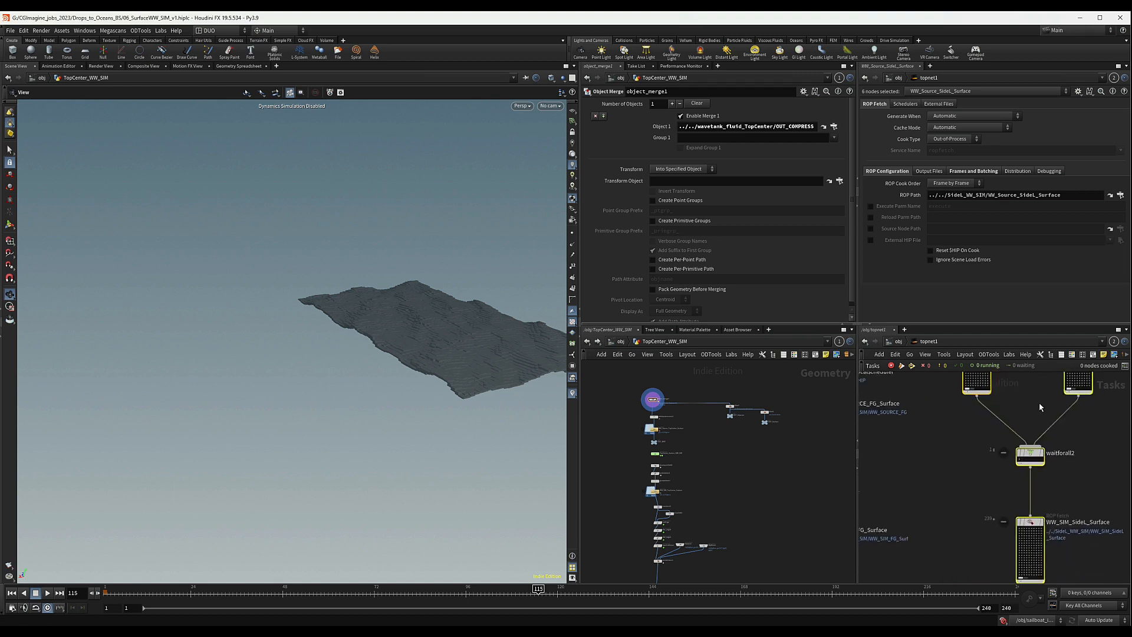
middle_click_drag(1114, 503, 1100, 440)
middle_click_drag(984, 494, 974, 464)
middle_click_drag(1057, 477, 1048, 438)
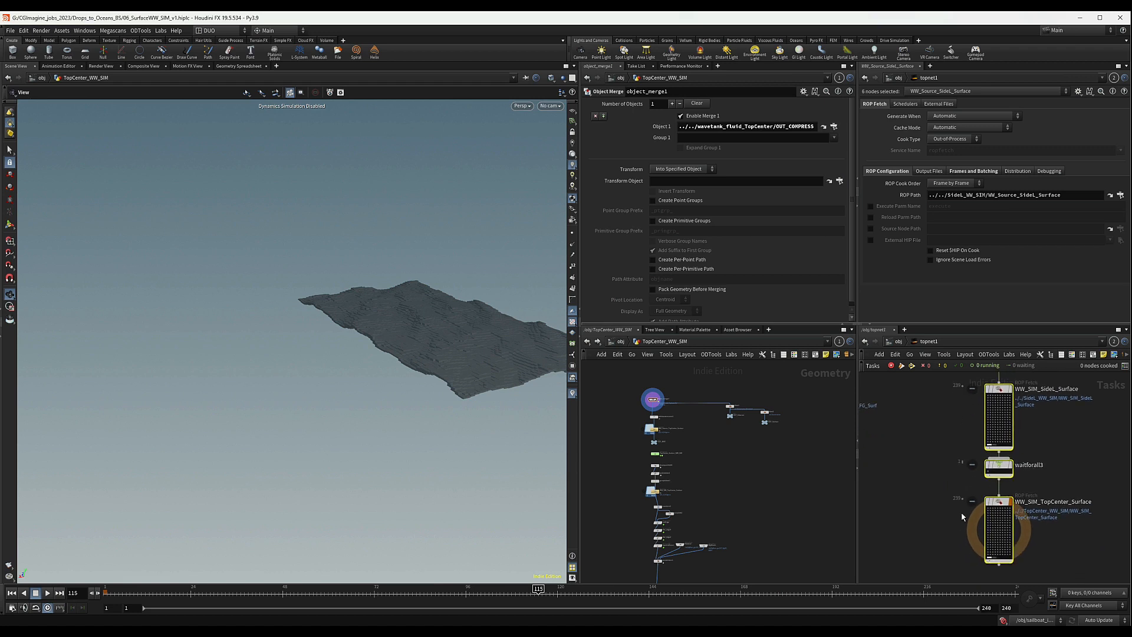
middle_click_drag(961, 516, 949, 475)
scroll(1024, 468, "down", 4)
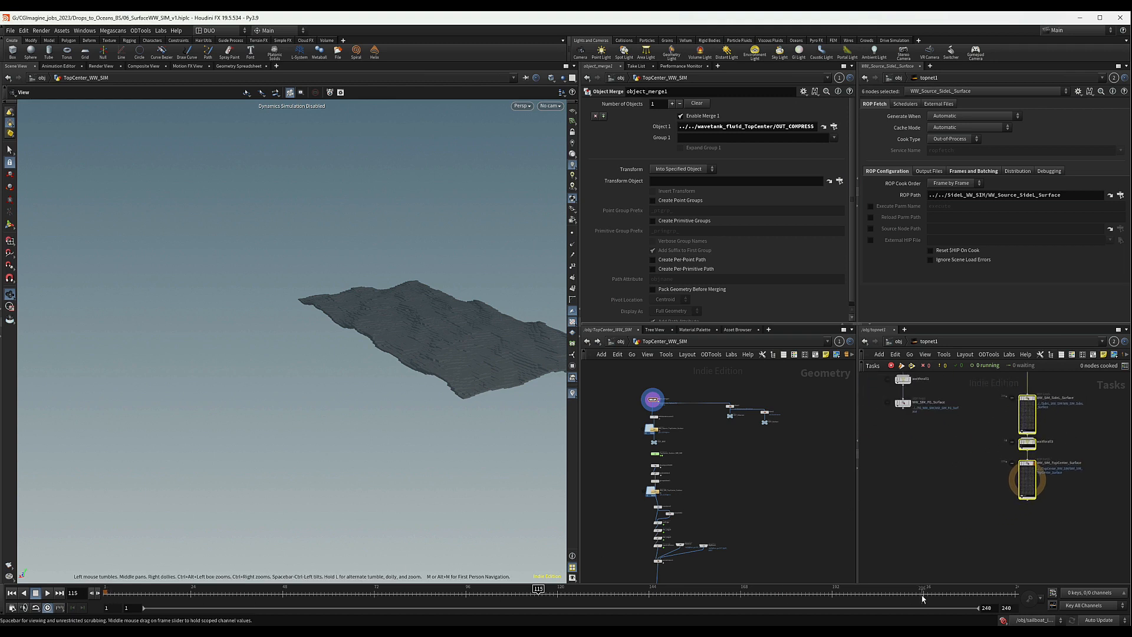
middle_click_drag(1093, 493, 1047, 561)
scroll(1001, 504, "up", 4)
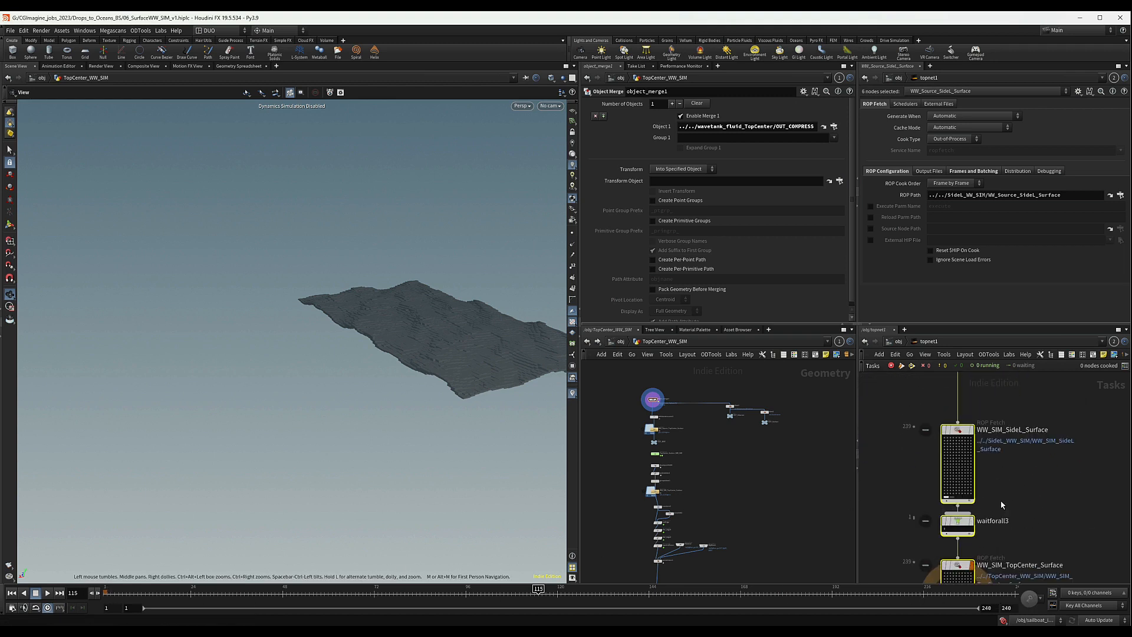
scroll(1043, 511, "down", 4)
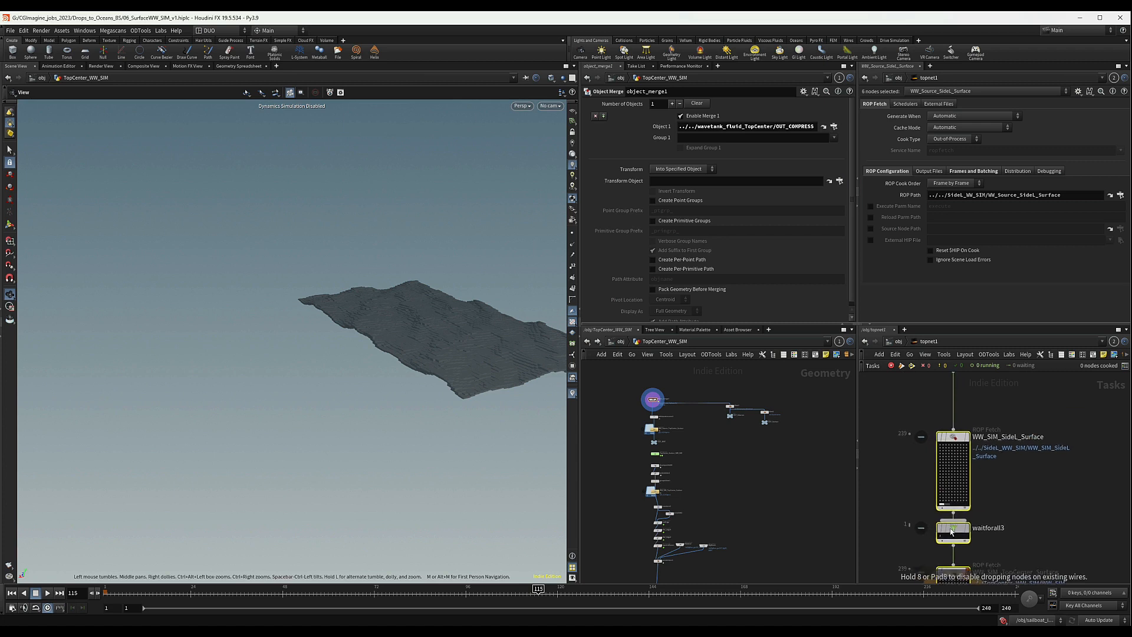
Step: Check the frame range and batching settings of the WW_SIM_TopCenter_Surface and WW_SIM_SideL_Surface fetches in topnet1
left_click(1043, 513)
left_click_drag(996, 511, 996, 515)
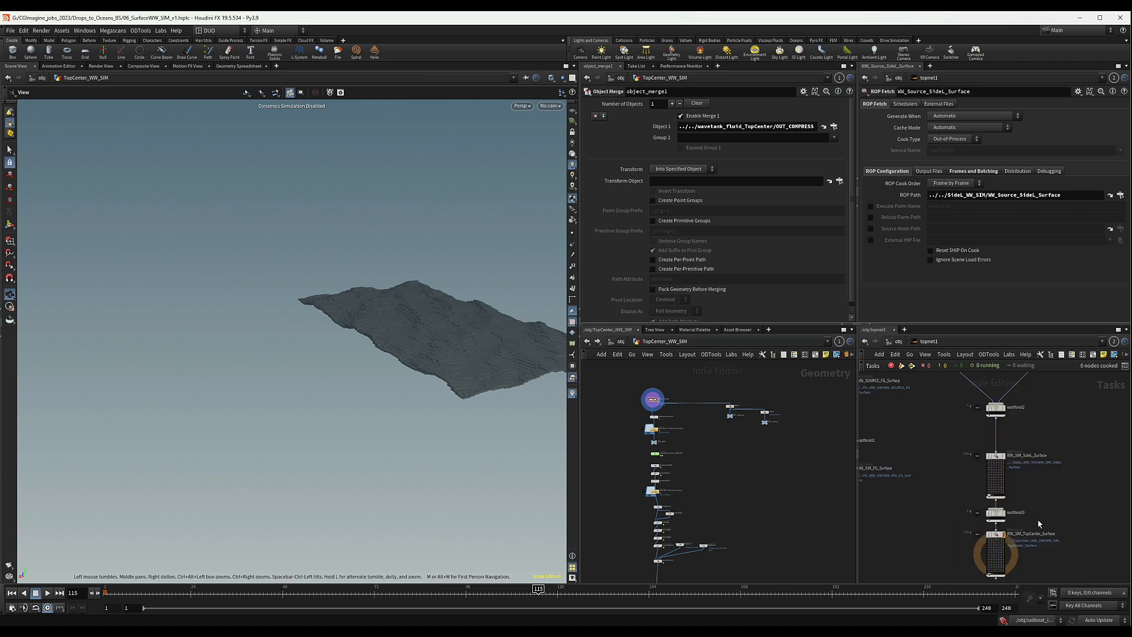
scroll(1039, 523, "up", 3)
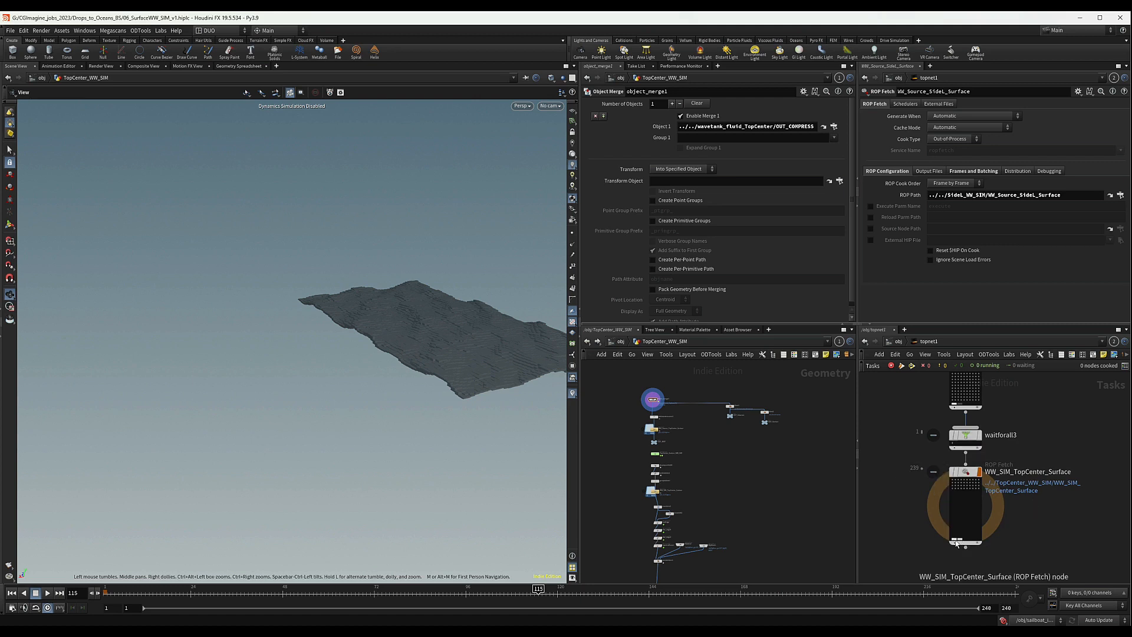
scroll(978, 531, "down", 5)
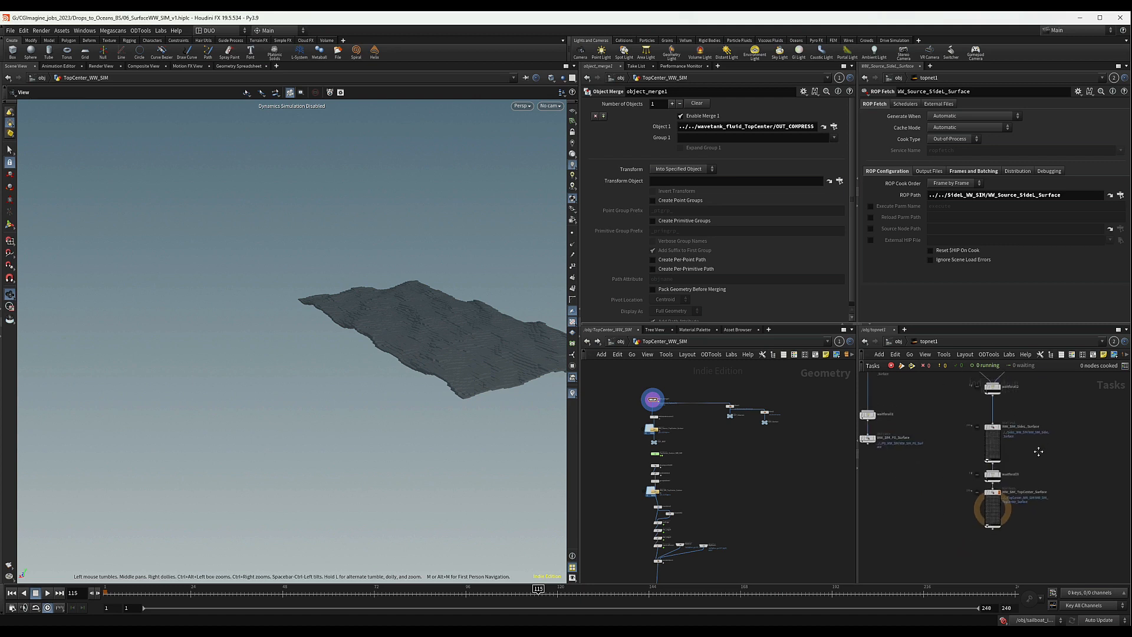
scroll(984, 494, "up", 5)
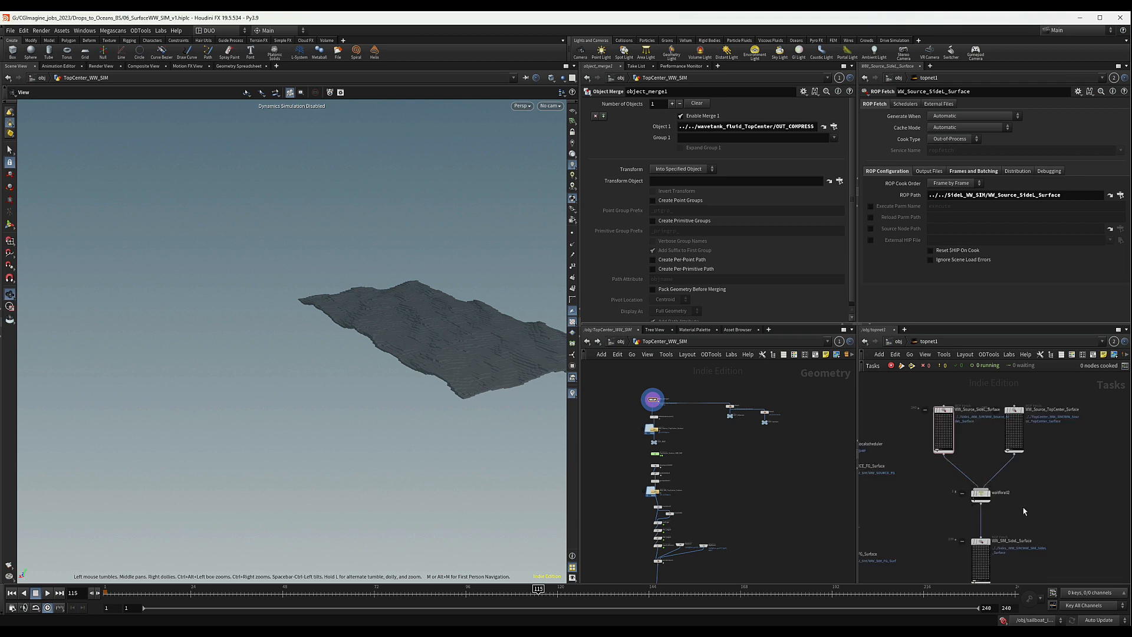
left_click(974, 519)
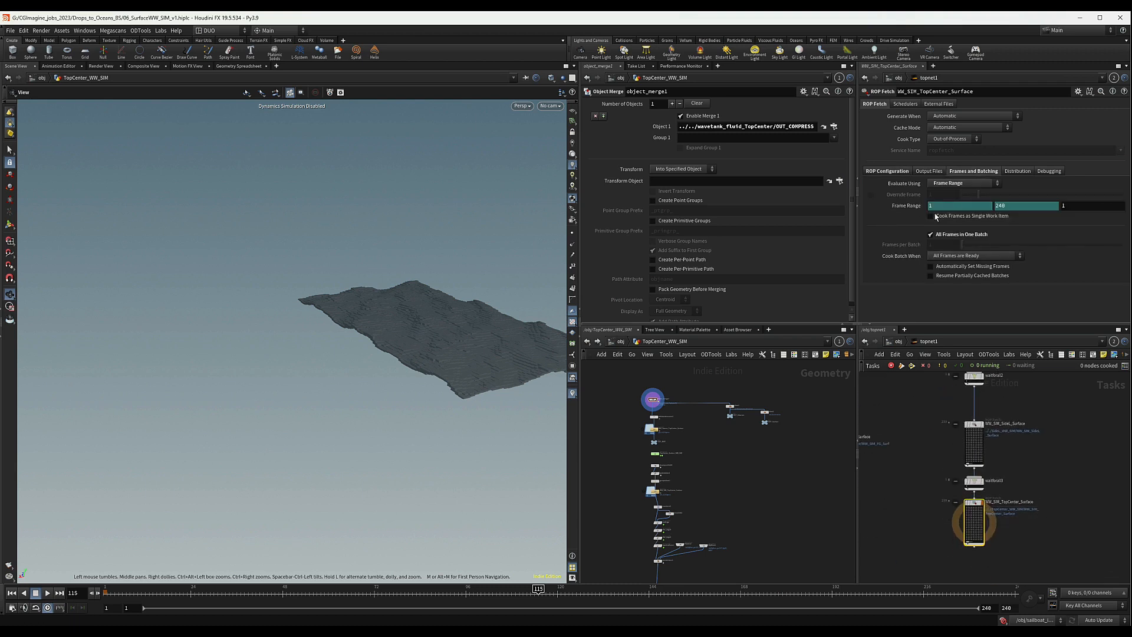
middle_click_drag(1051, 472, 1051, 507)
left_click(974, 476)
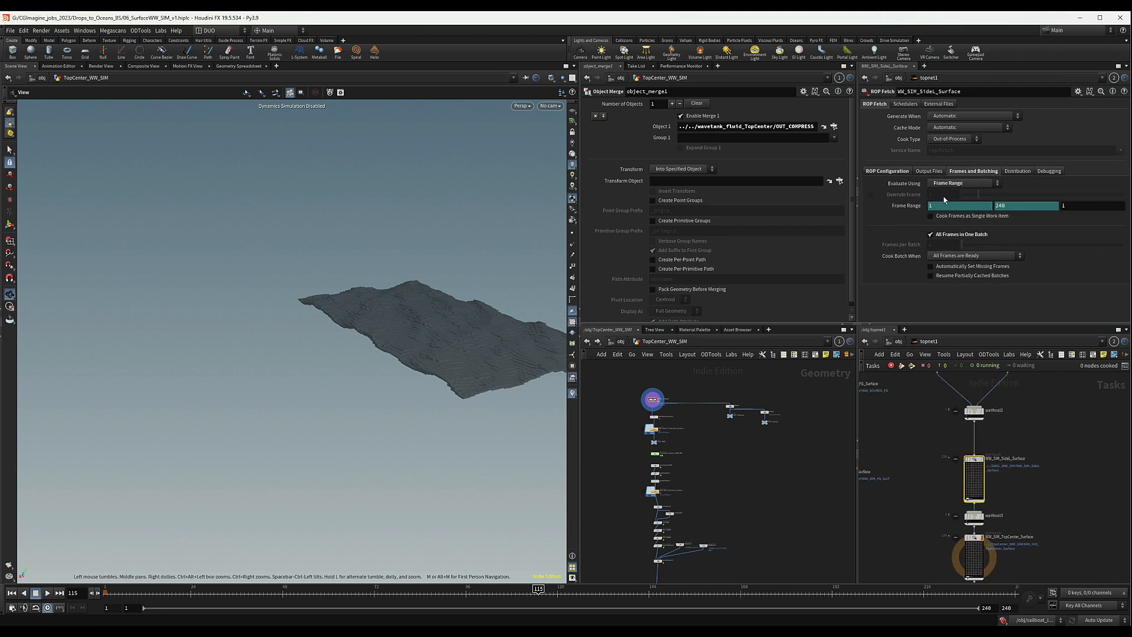
scroll(1027, 476, "down", 2)
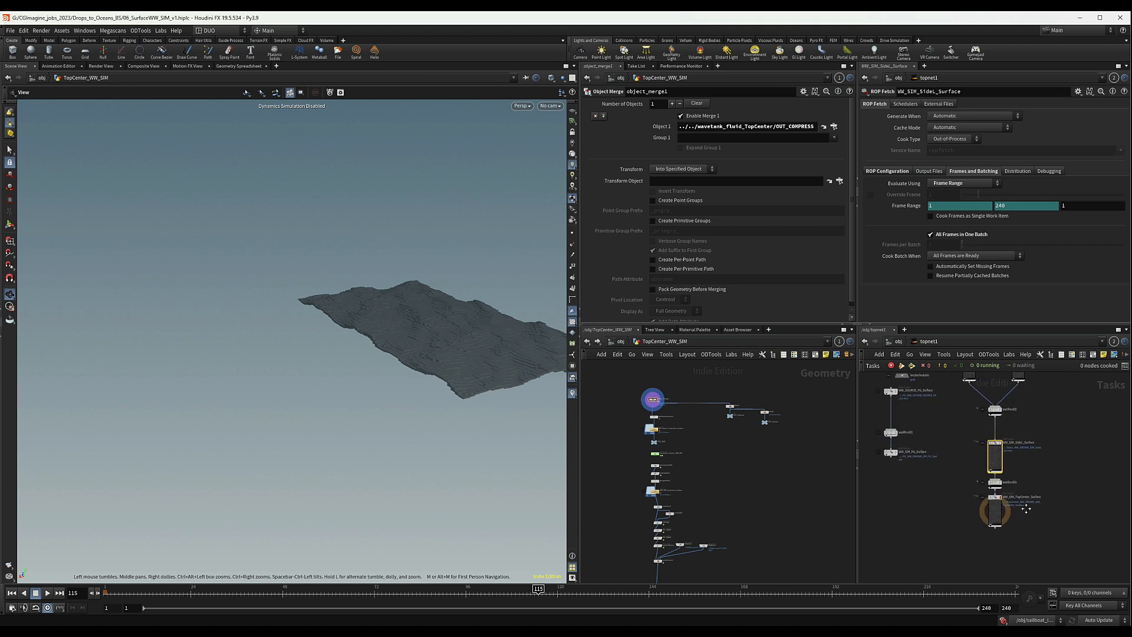
scroll(994, 500, "up", 3)
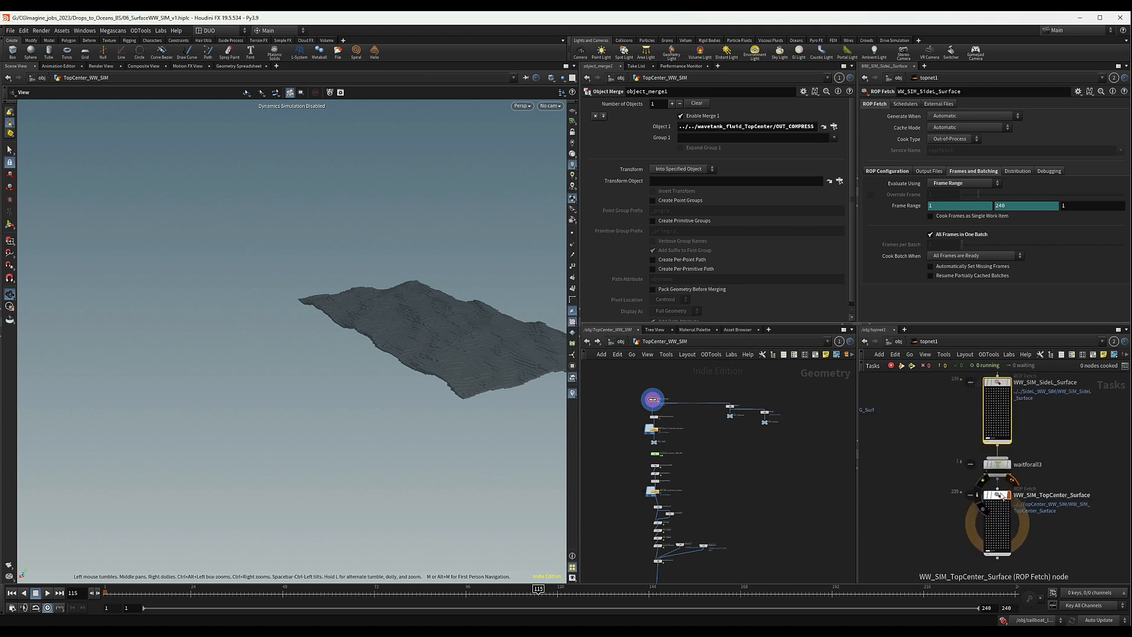
Step: Dirty the WW_SIM_TopCenter_Surface fetch and generate its work items again
right_click(999, 499)
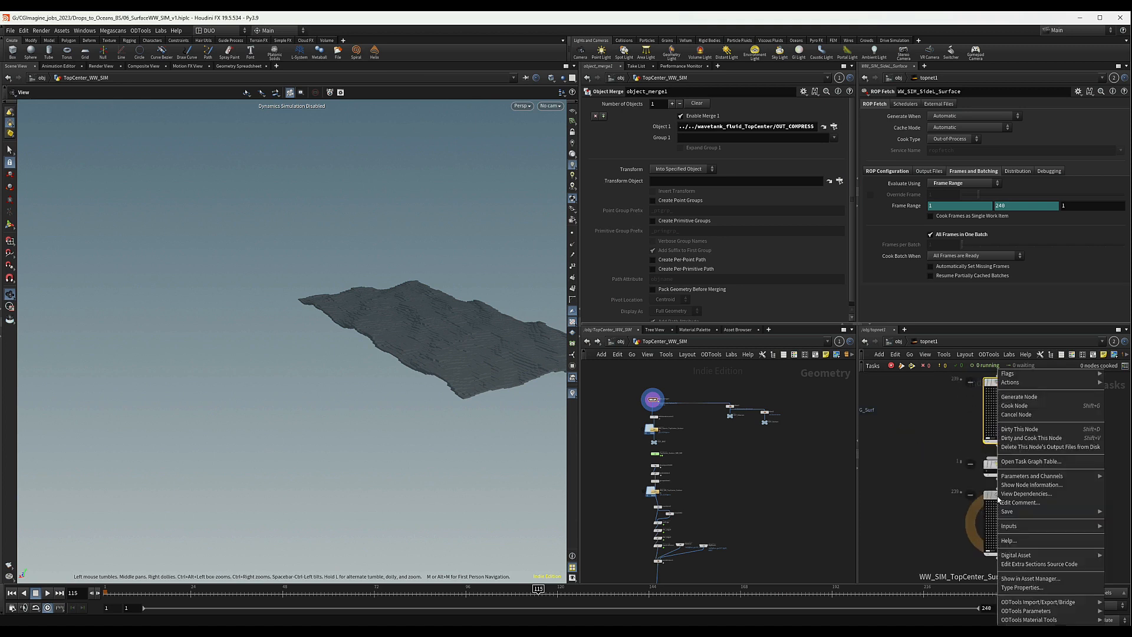
left_click(1029, 430)
right_click(1000, 499)
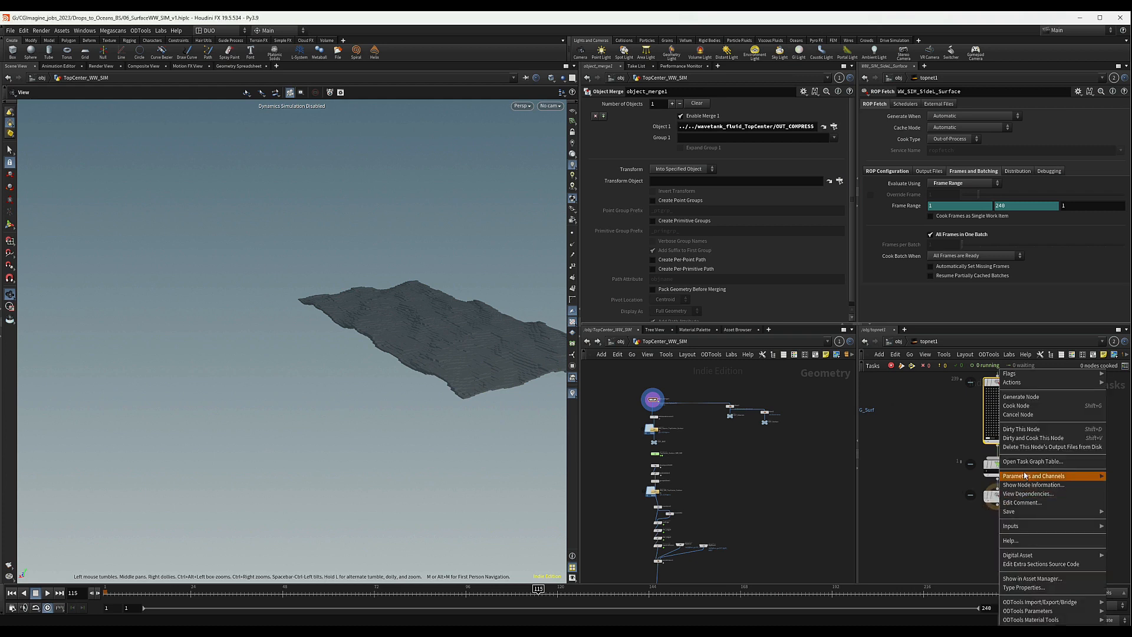
left_click(1021, 397)
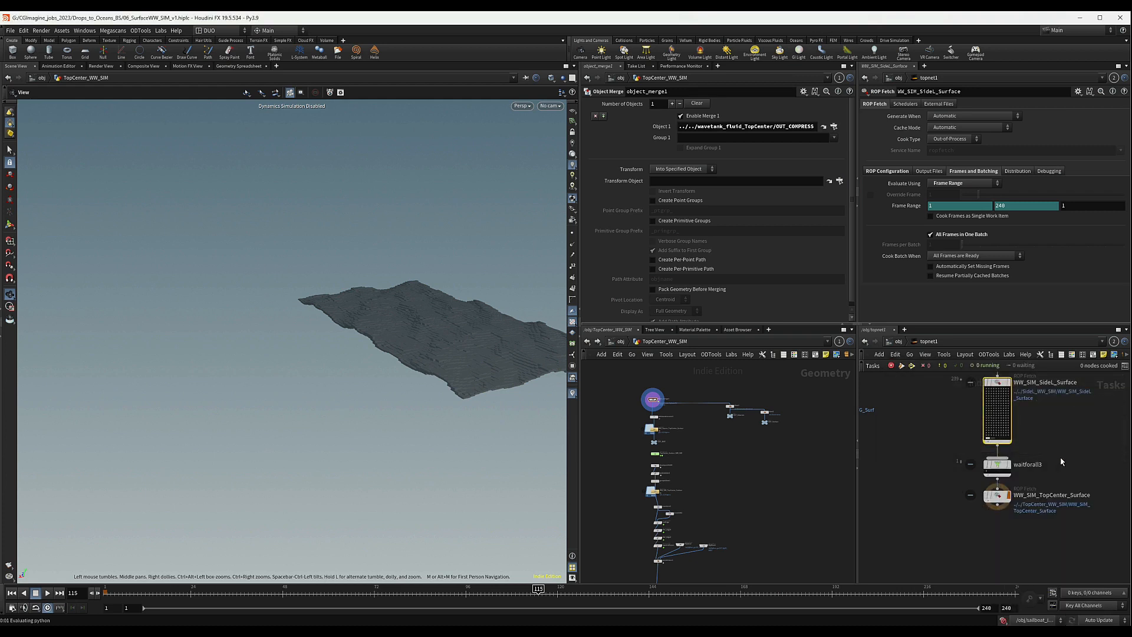
Step: Dirty the WW_SIM_SideL_Surface fetch and regenerate its work items
right_click(983, 429)
left_click(1025, 422)
right_click(981, 437)
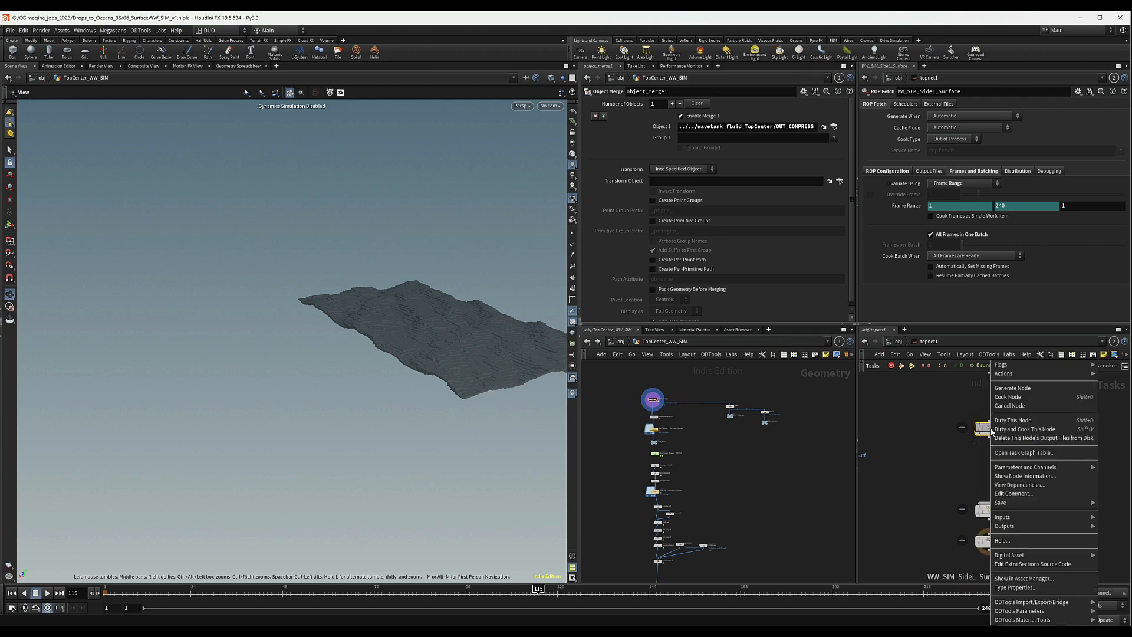
left_click(1012, 392)
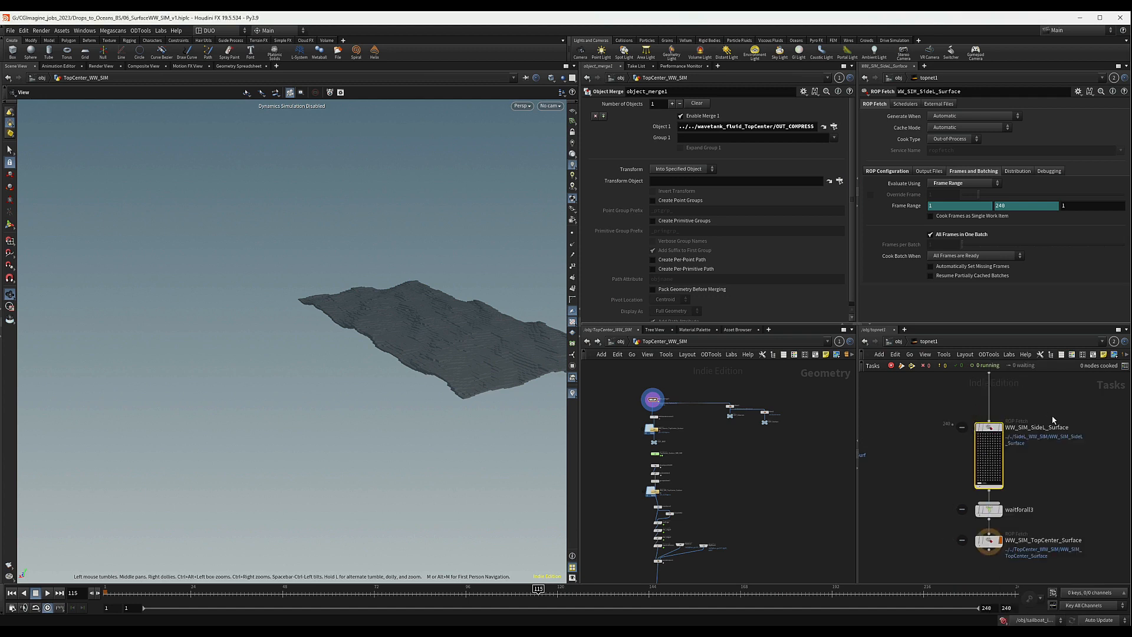
Step: Generate the WW_SIM_TopCenter_Surface work items, then dirty the node and generate it once more
right_click(1003, 525)
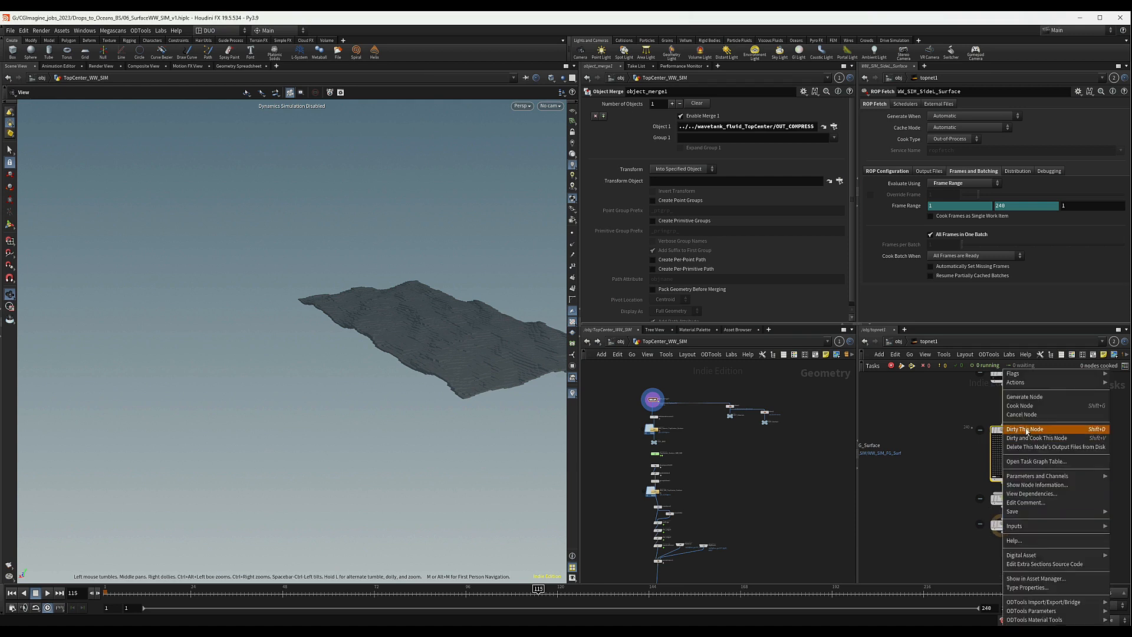
left_click(1019, 406)
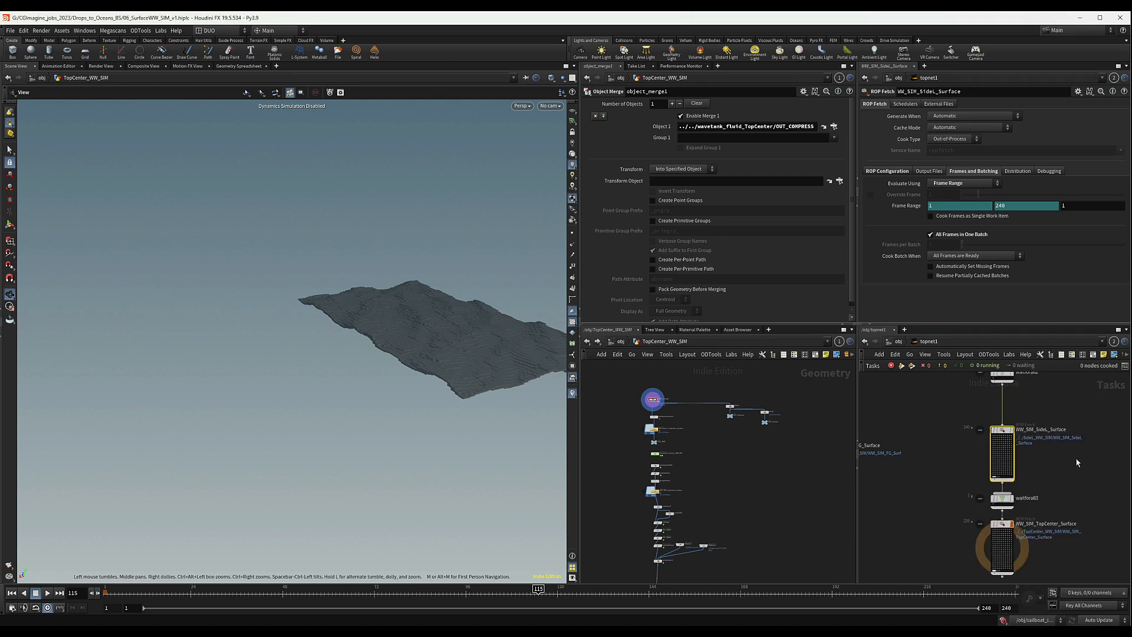
right_click(1000, 531)
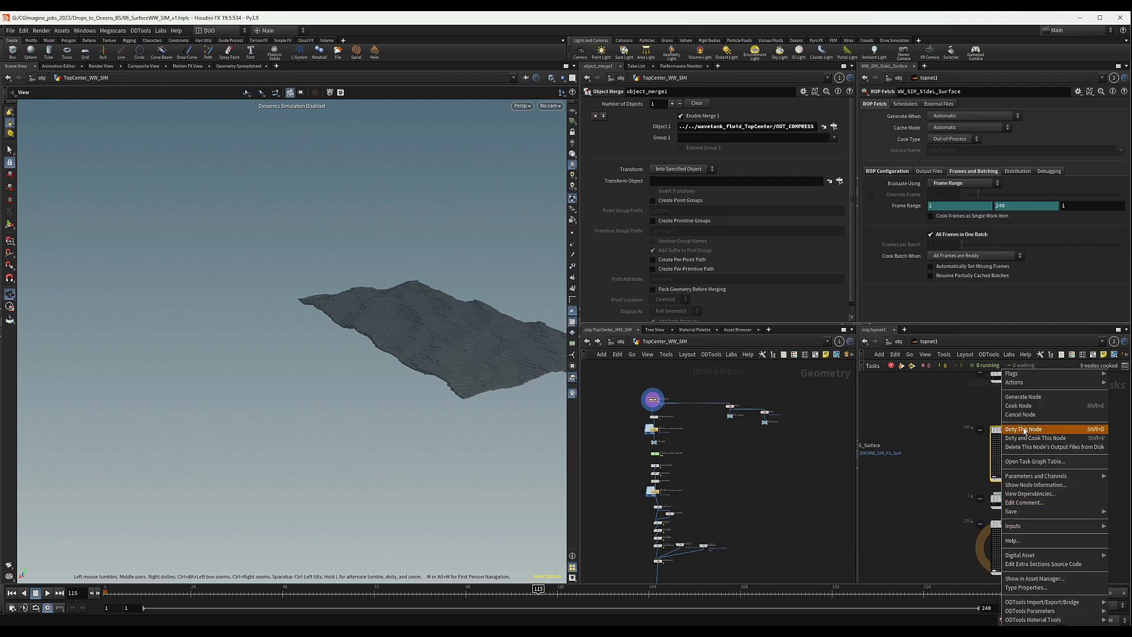
left_click(1020, 438)
right_click(1001, 527)
left_click(1023, 401)
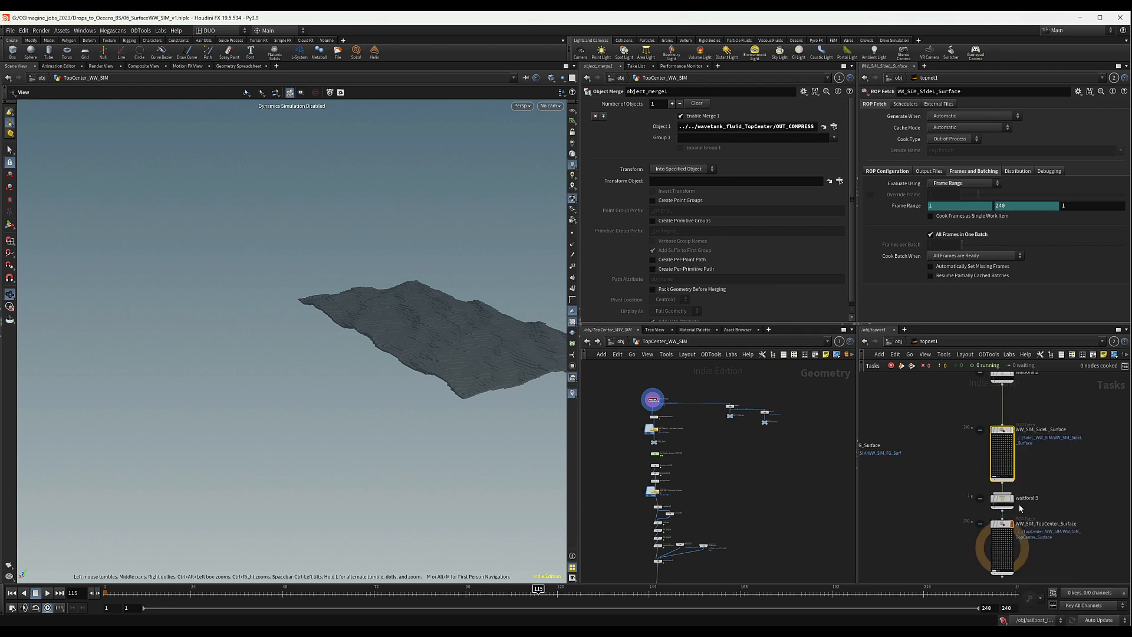
Step: Examine the regenerated work items from the two WW_Source fetches down to WW_SIM_TopCenter_Surface
middle_click_drag(993, 371, 992, 437)
scroll(992, 437, "up", 2)
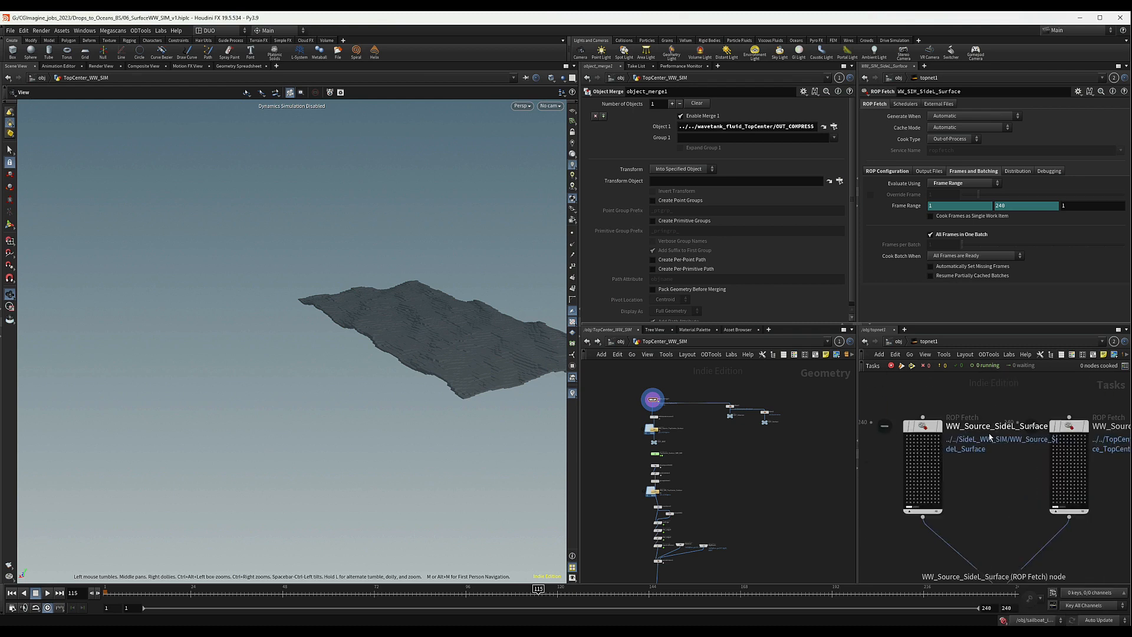
scroll(1014, 460, "down", 1)
middle_click_drag(1021, 480, 1041, 397)
scroll(1070, 501, "down", 2)
mouse_move(1073, 506)
middle_mouse_down()
mouse_move(1032, 424)
mouse_move(1085, 498)
mouse_move(1076, 417)
middle_mouse_up()
middle_click_drag(1034, 501, 1050, 443)
scroll(1050, 442, "up", 2)
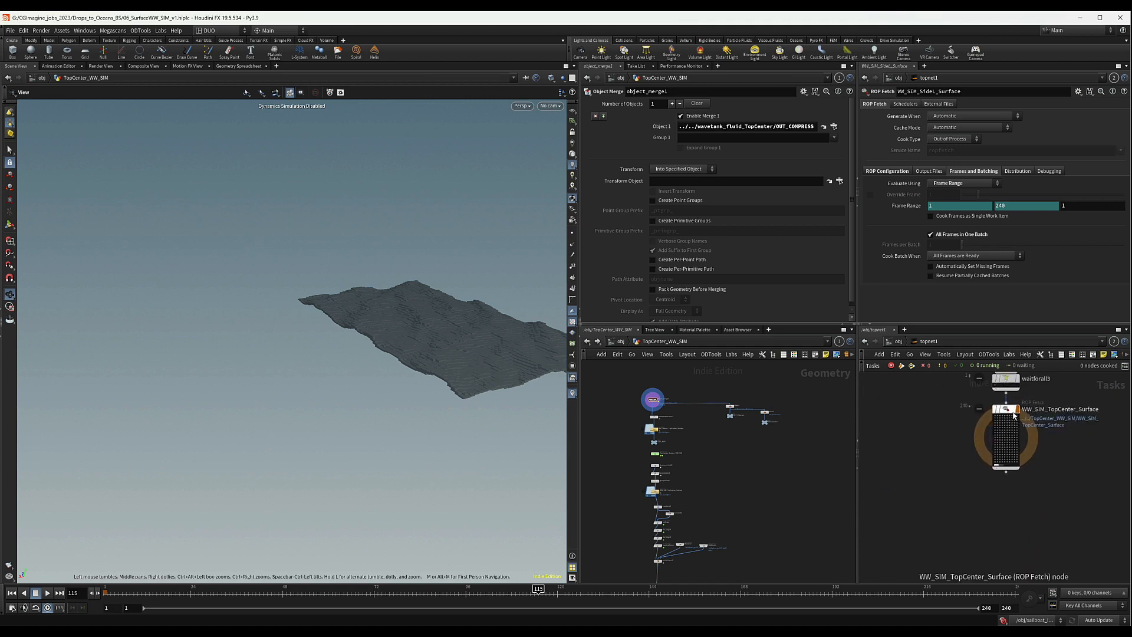
scroll(1061, 451, "down", 3)
scroll(1063, 448, "up", 2)
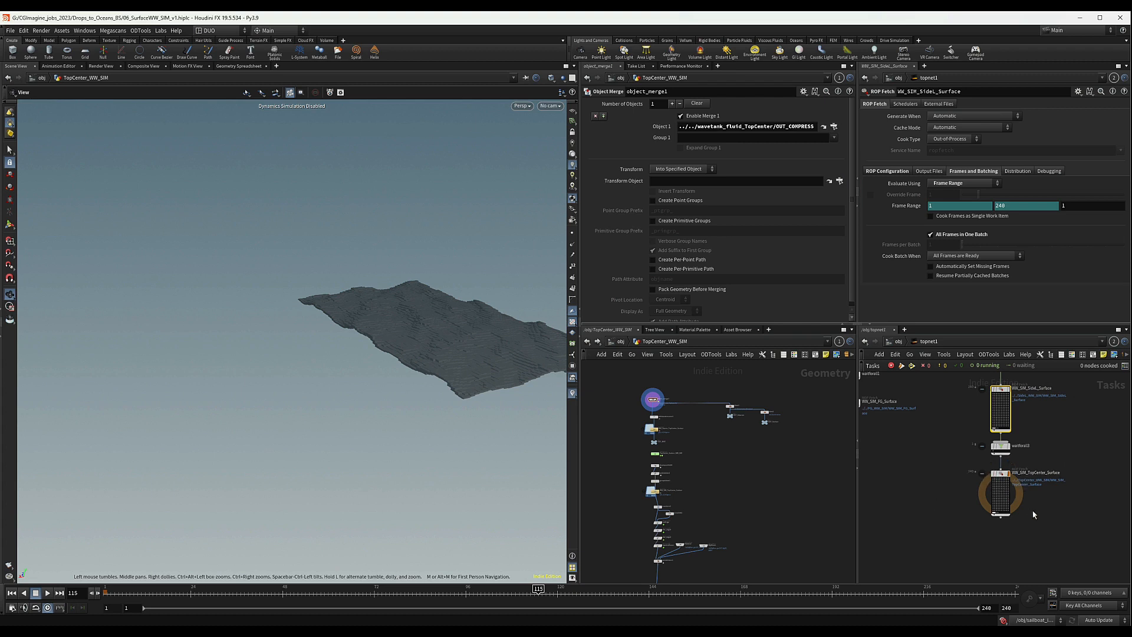
Step: Review the cook commands available for the WW_SIM_TopCenter_Surface fetch without running any
scroll(1021, 492, "up", 3)
right_click(988, 370)
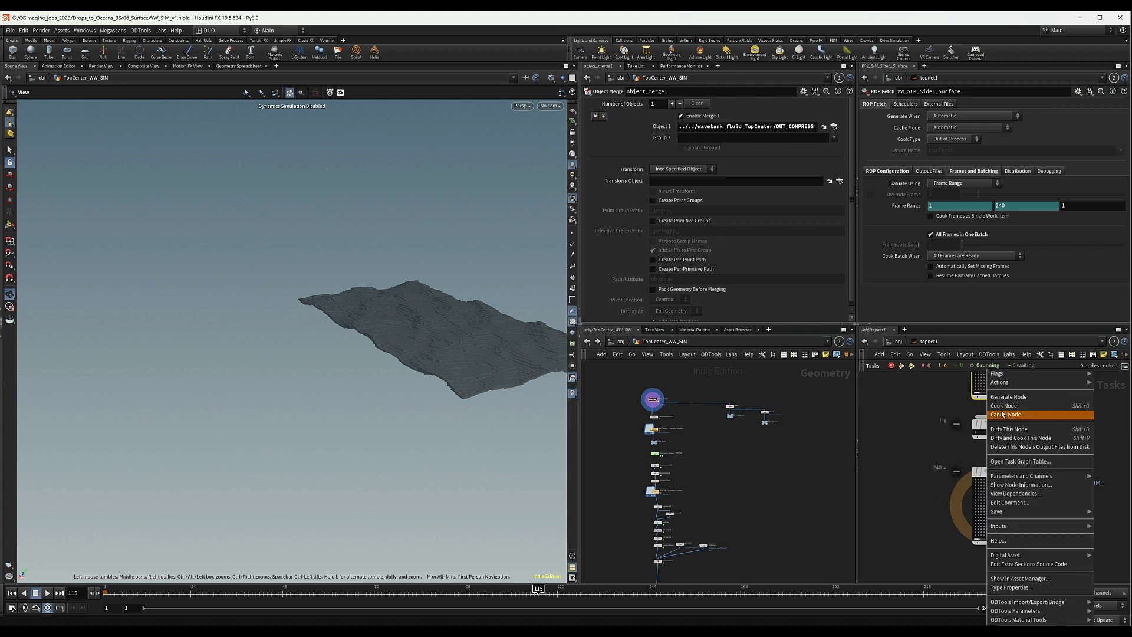
left_click(924, 471)
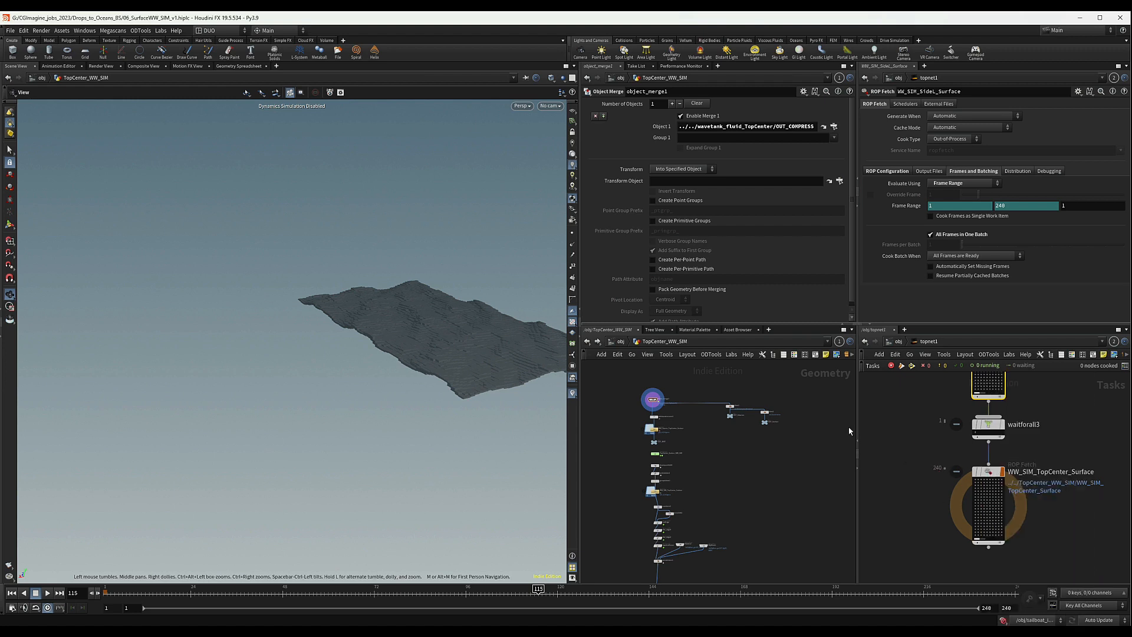
Step: Compare the SideL and TopCenter chain with the FG_Surface chain and look over the complete task network
scroll(910, 450, "down", 2)
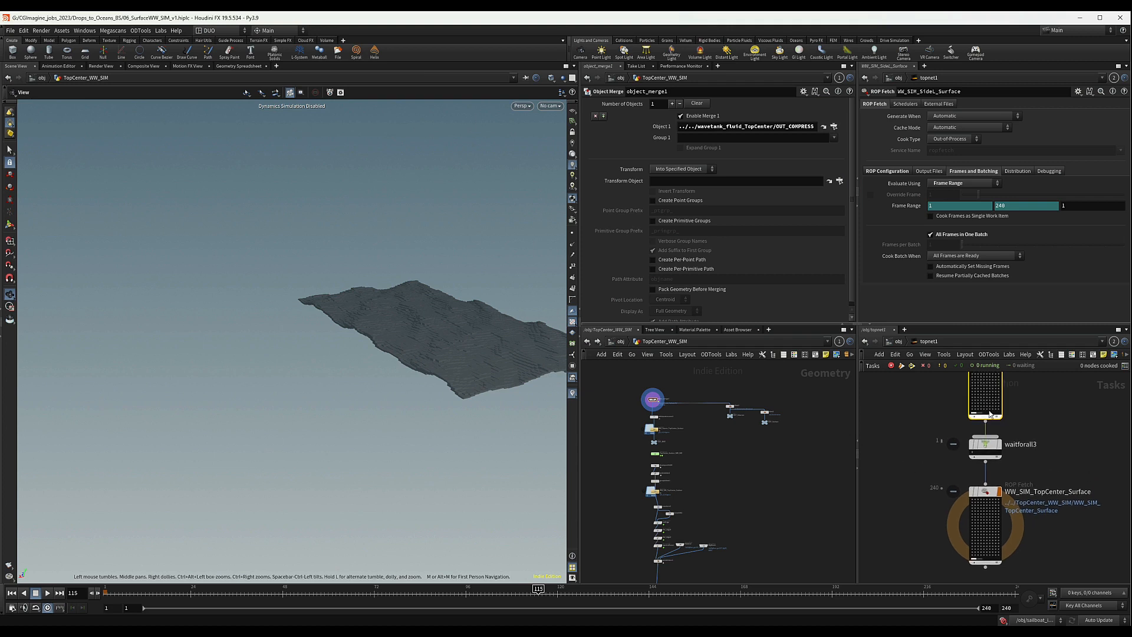
scroll(1063, 482, "down", 2)
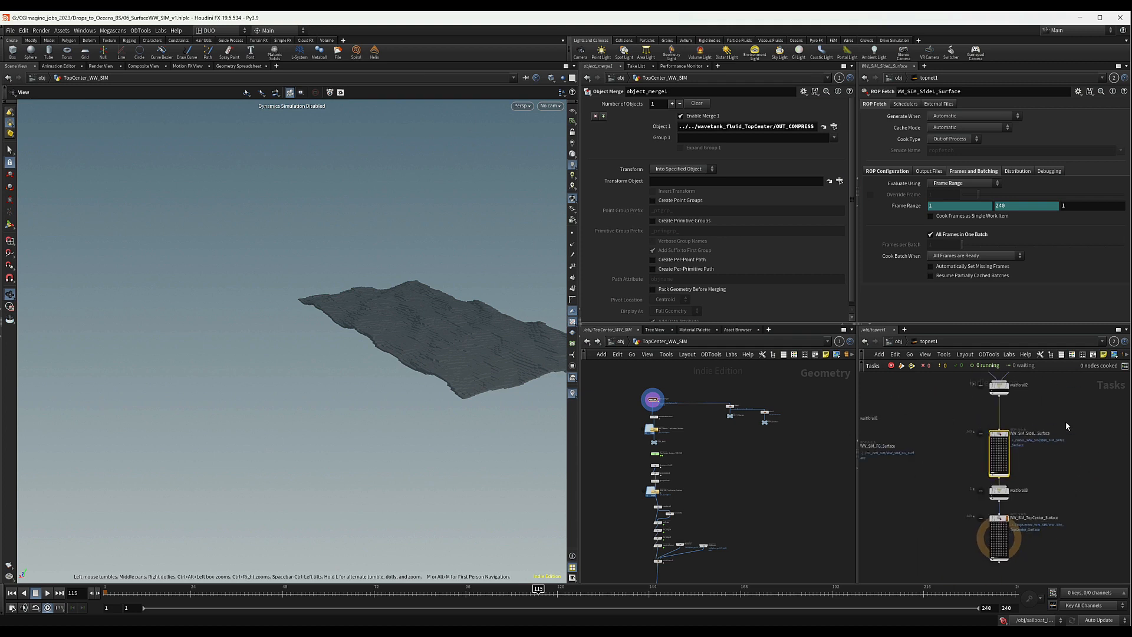
middle_click_drag(1066, 424, 1066, 462)
middle_click_drag(955, 418, 1020, 444)
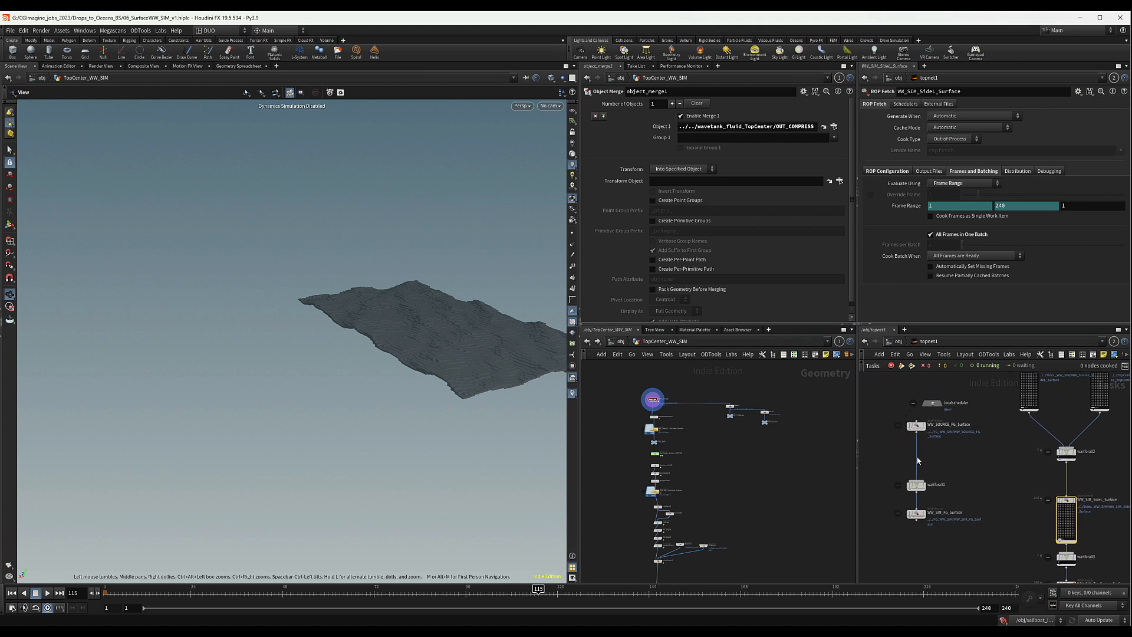
middle_click_drag(979, 446, 947, 472)
scroll(1078, 482, "down", 3)
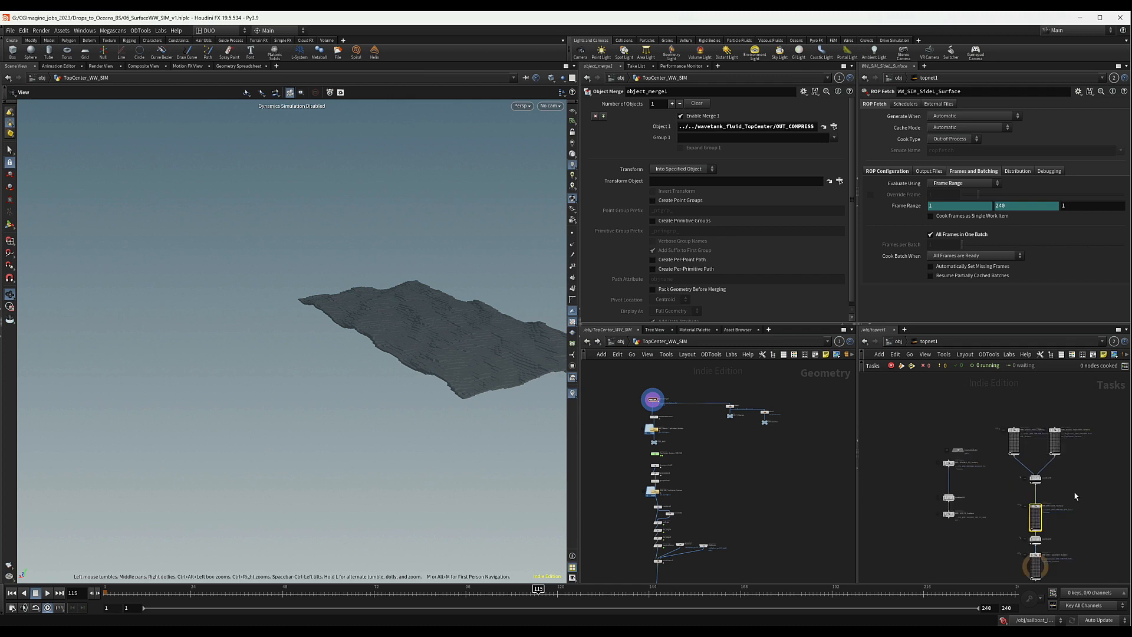
middle_click_drag(1076, 495, 1029, 451)
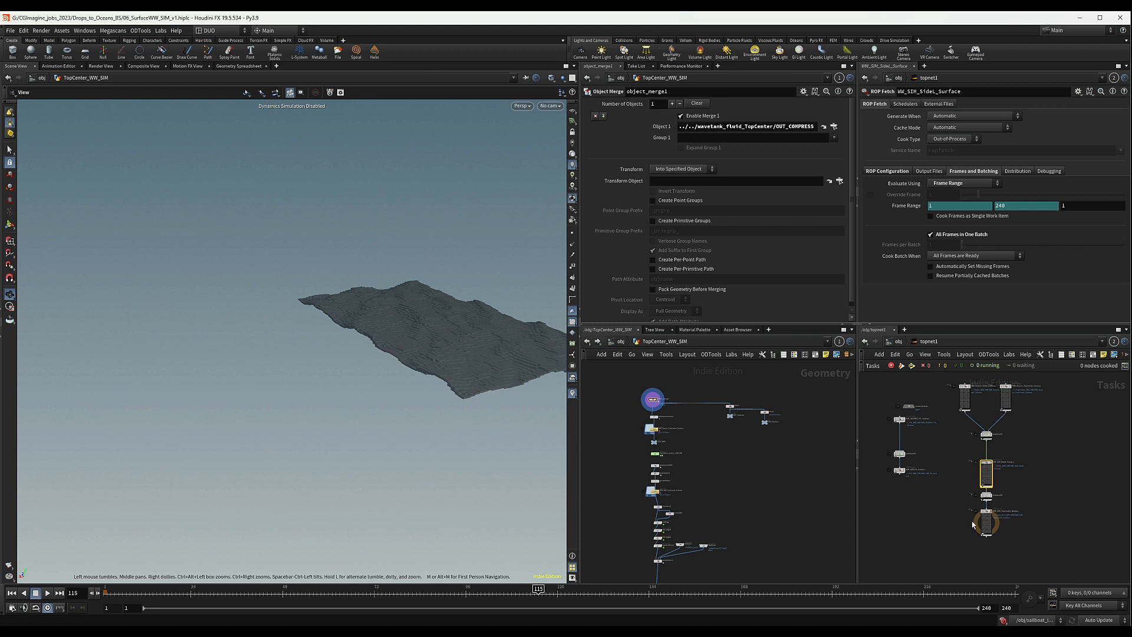
middle_click_drag(1044, 508, 1036, 482)
left_click(1034, 483)
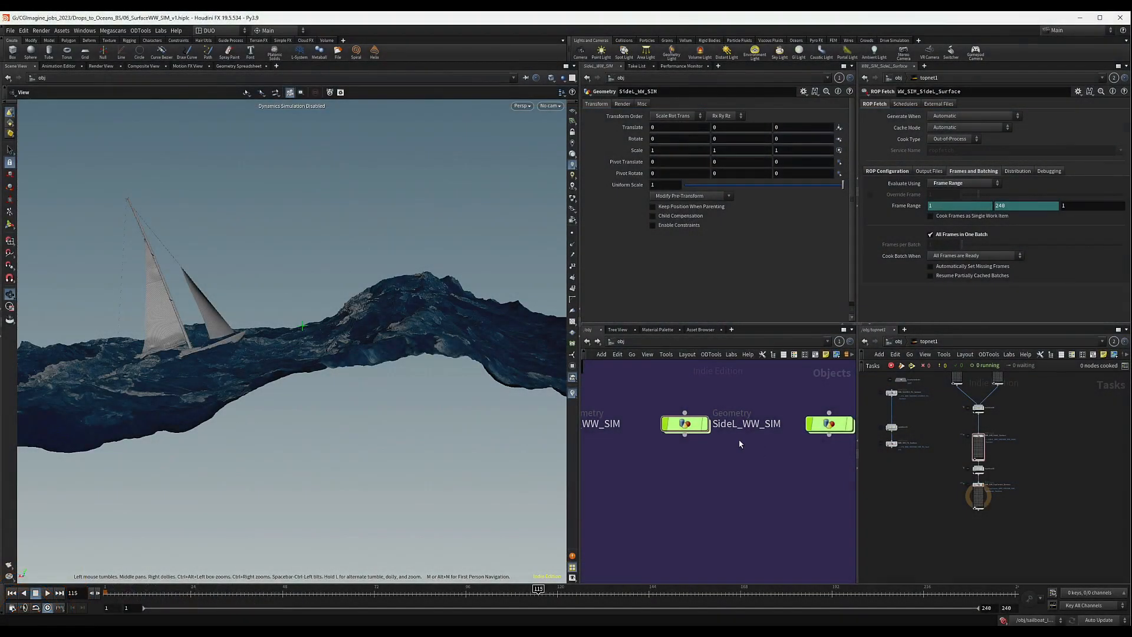
Step: Open the SideL_WW_SIM network and inspect the whitewater points and node information of OUT_MAIN_WW_PTS
scroll(740, 443, "down", 1)
middle_click_drag(761, 466, 732, 468)
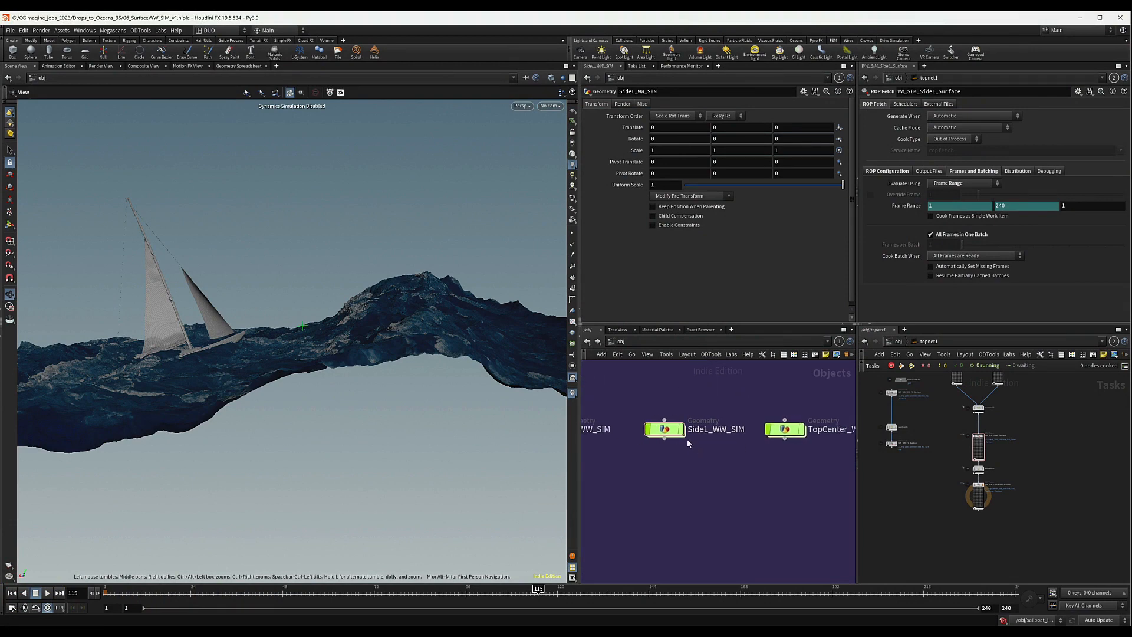
left_click_drag(322, 315, 328, 340)
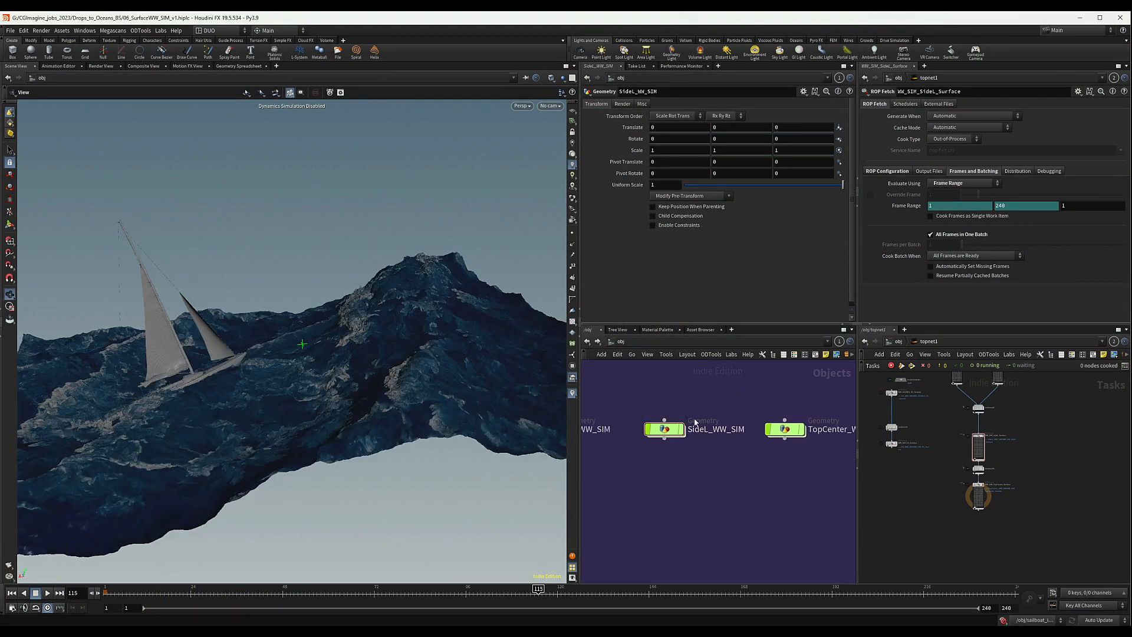
double_click(665, 428)
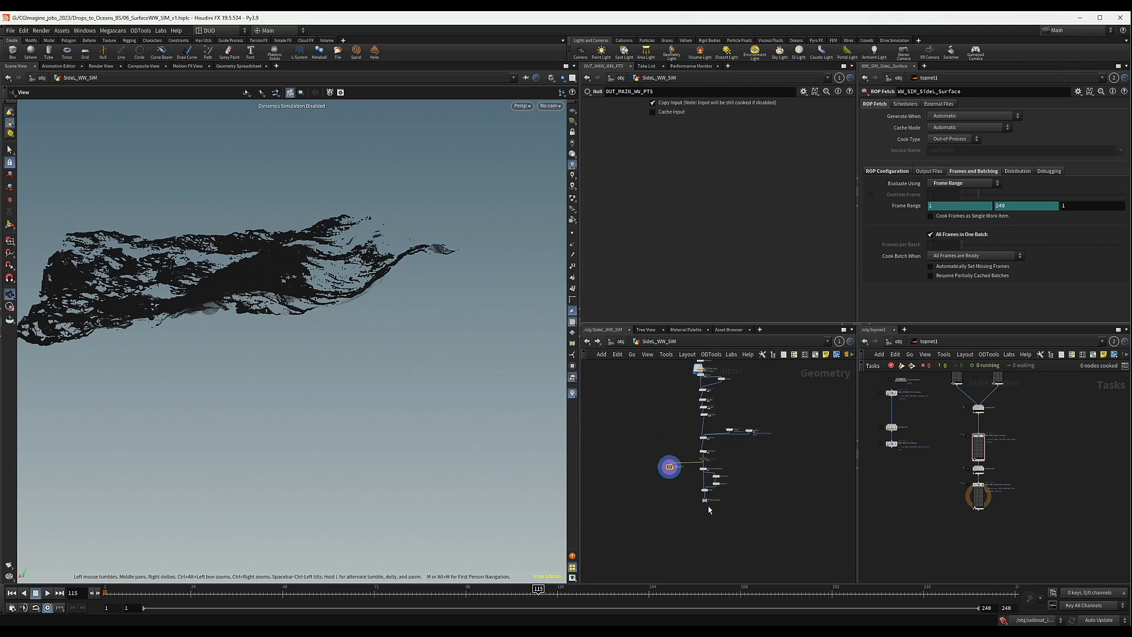
left_click_drag(184, 266, 200, 325)
scroll(639, 451, "up", 5)
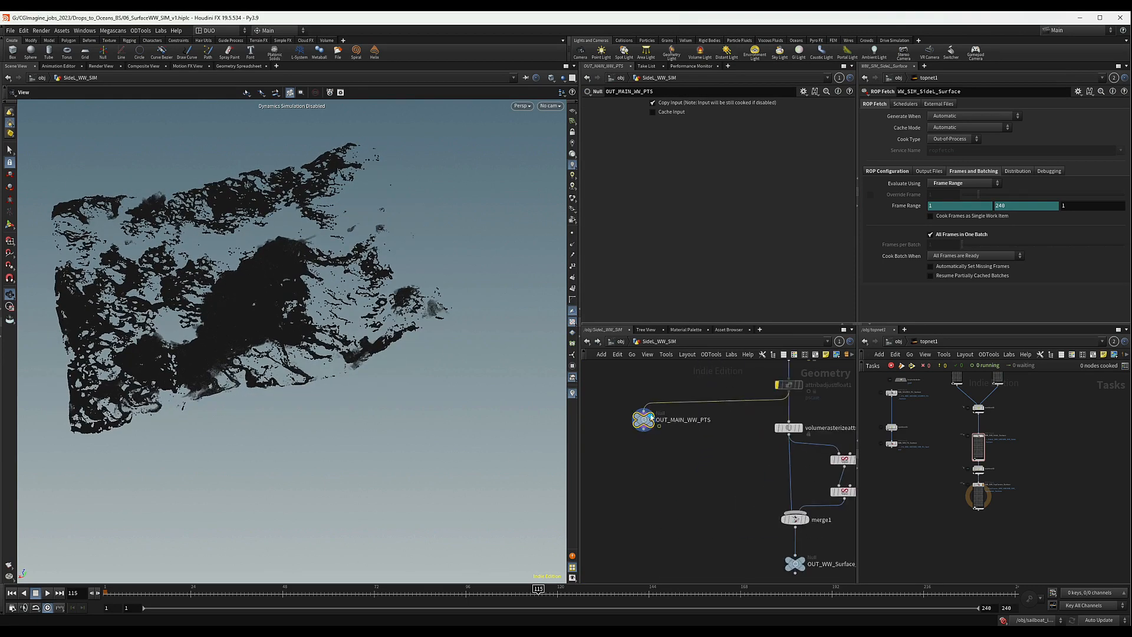
middle_click(642, 426)
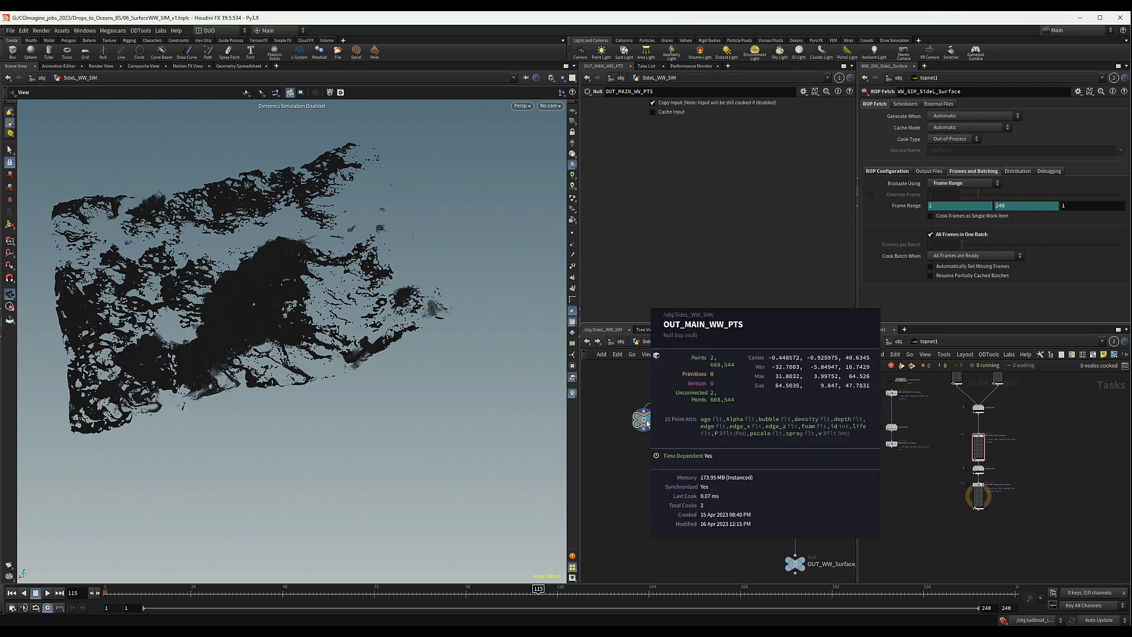
Step: Return to the object level and open the TopCenter_WW_SIM network to view its source and simulation nodes
left_click(620, 342)
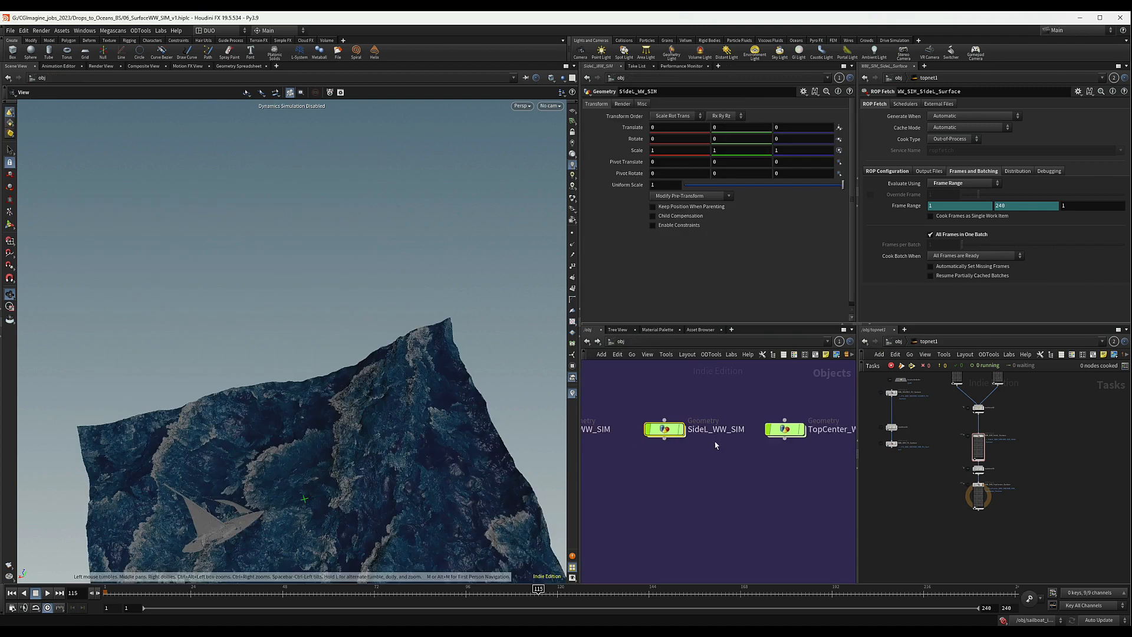
middle_click_drag(715, 445, 692, 445)
double_click(762, 432)
scroll(708, 455, "down", 8)
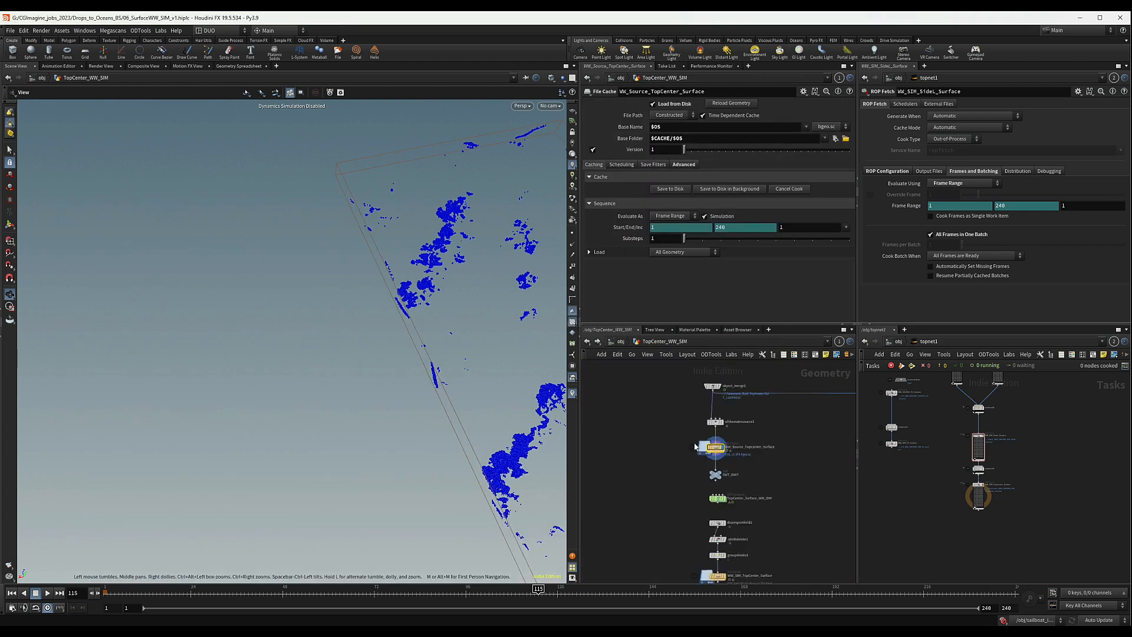
Step: Display OUT_MAIN_WW_PTS in TopCenter_WW_SIM, check its node information and view the whitewater points from a wider angle
scroll(689, 452, "up", 8)
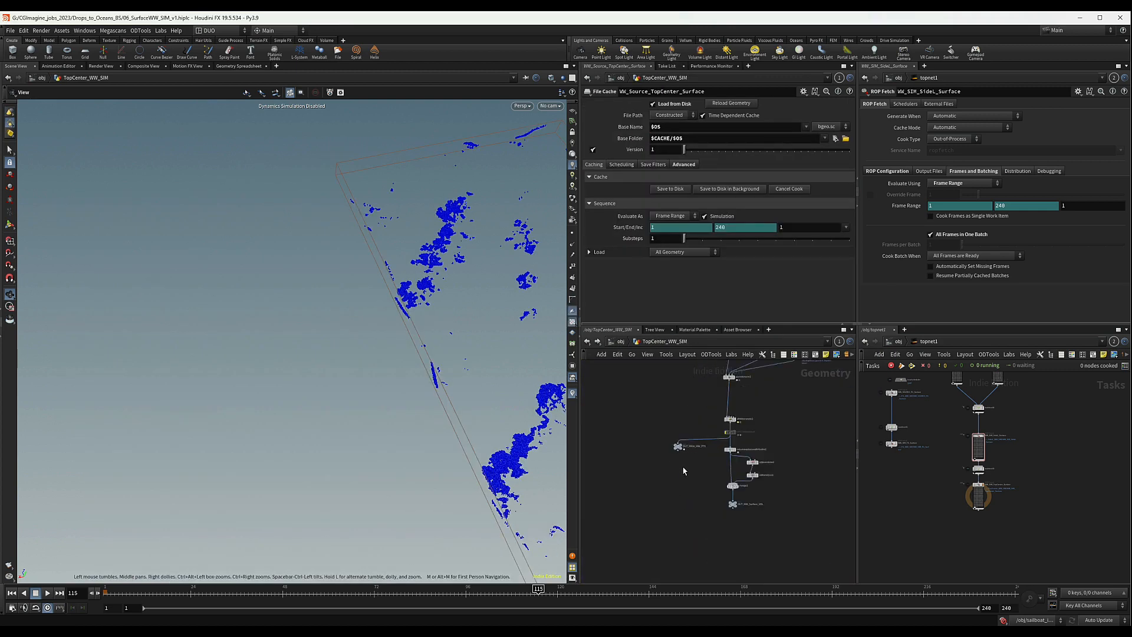
left_click(687, 389)
middle_click(671, 414)
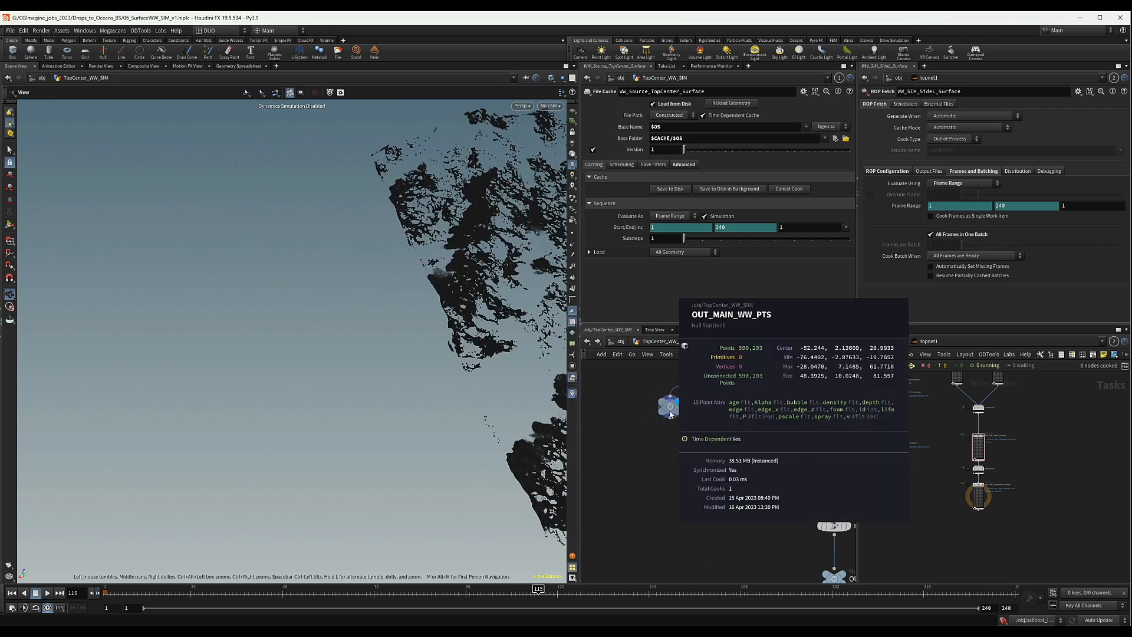
middle_click(677, 423)
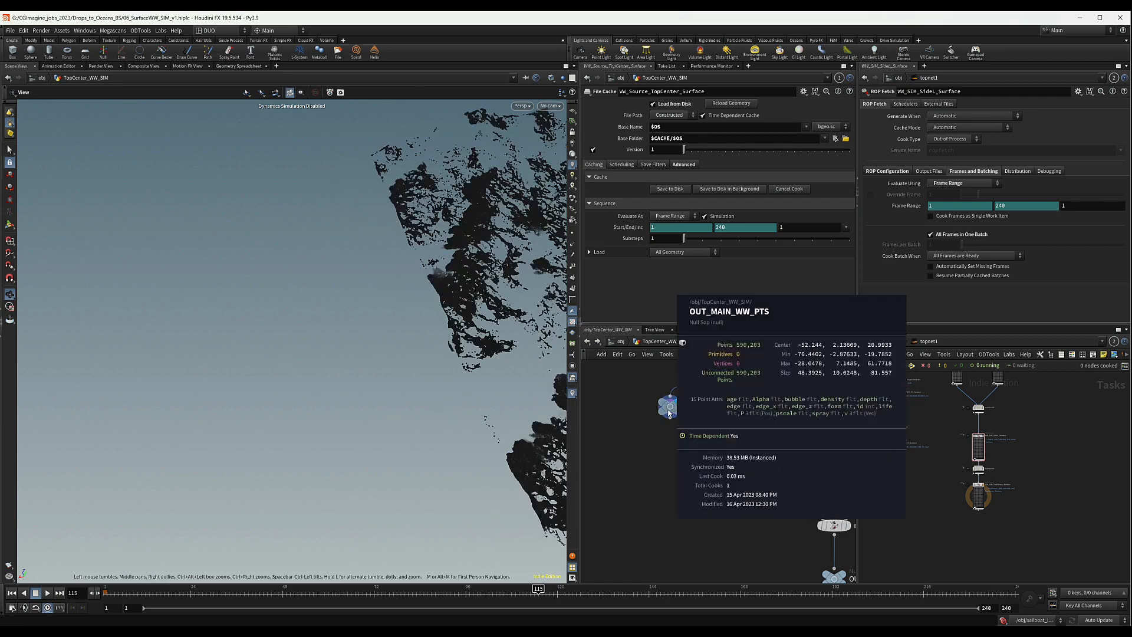
left_click_drag(514, 303, 435, 218)
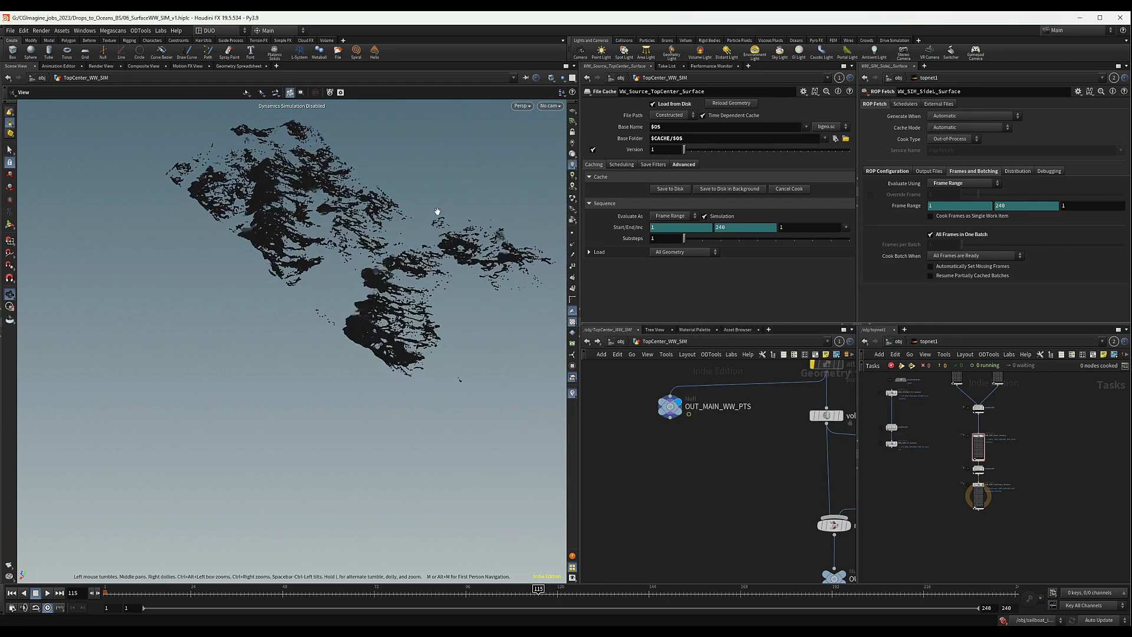
Step: View the whitewater points through Cam_Mid_Shot1 and switch the viewport lighting so they display bright instead of black
left_click(550, 105)
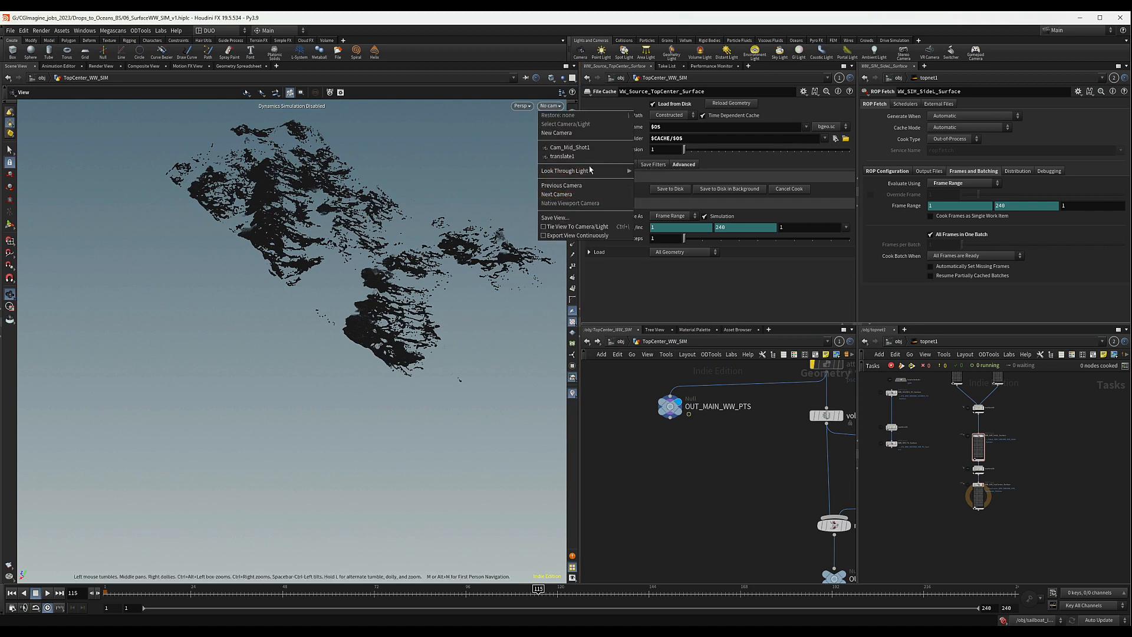
left_click(571, 147)
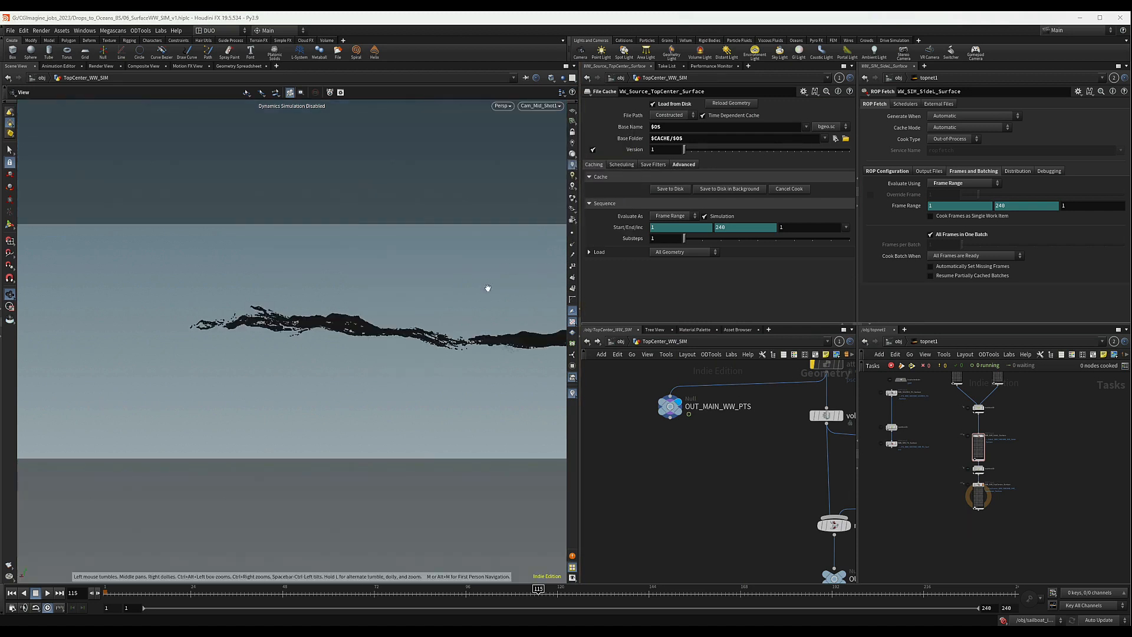
left_click(571, 199)
left_click(588, 422)
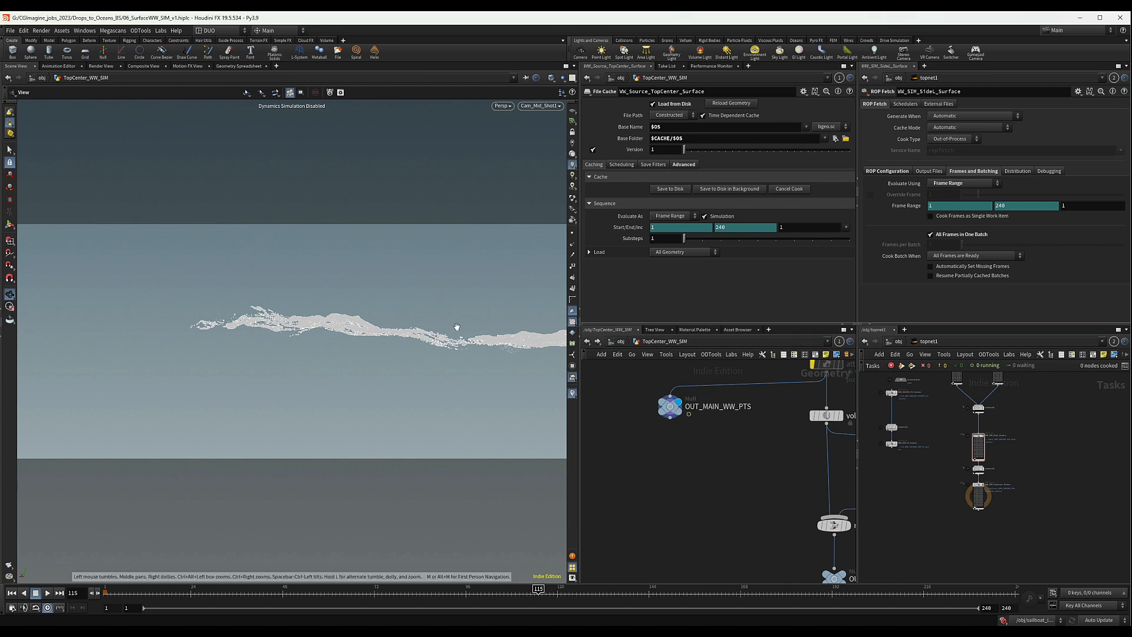
middle_click(668, 406)
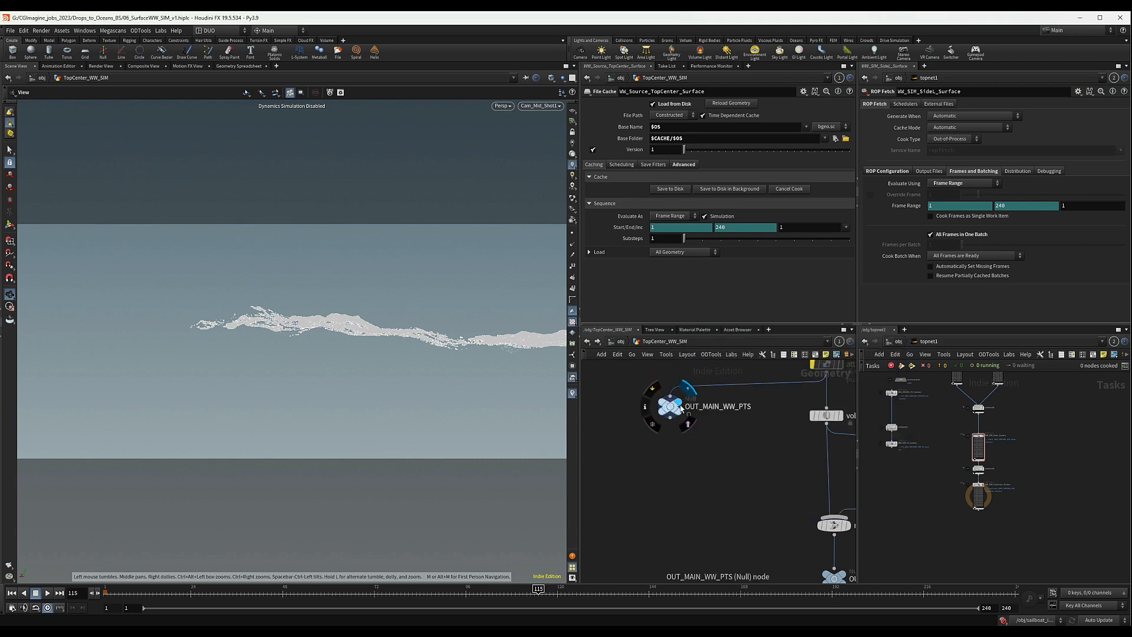
Step: Return to the object level, play part of the Storm_Edited reference footage in Media Player, and minimize the player
left_click(622, 342)
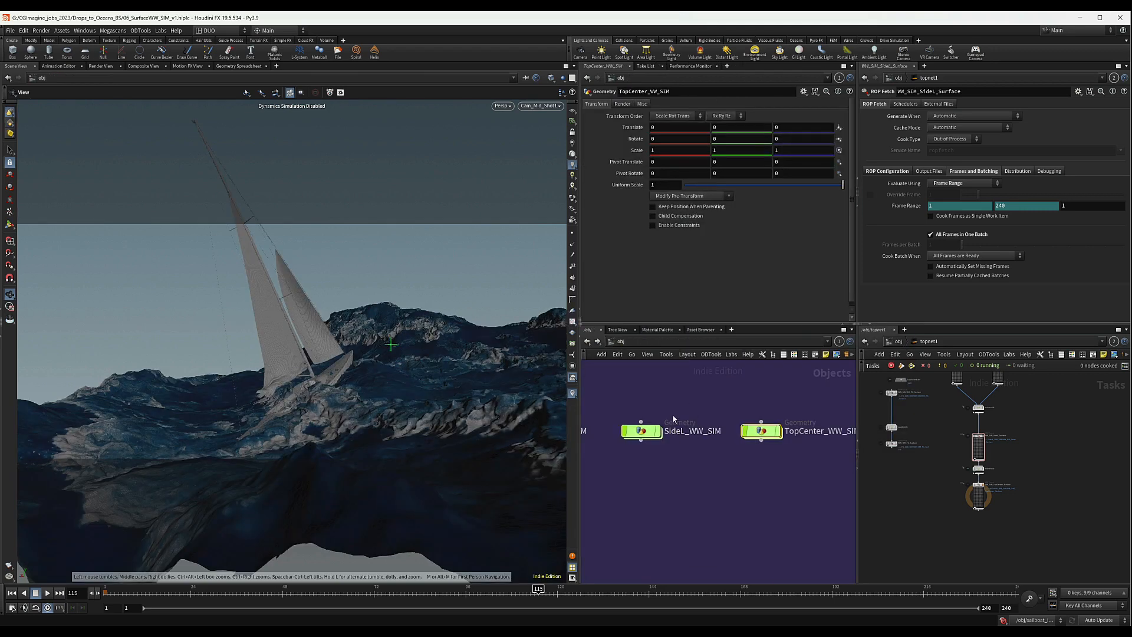
key("h")
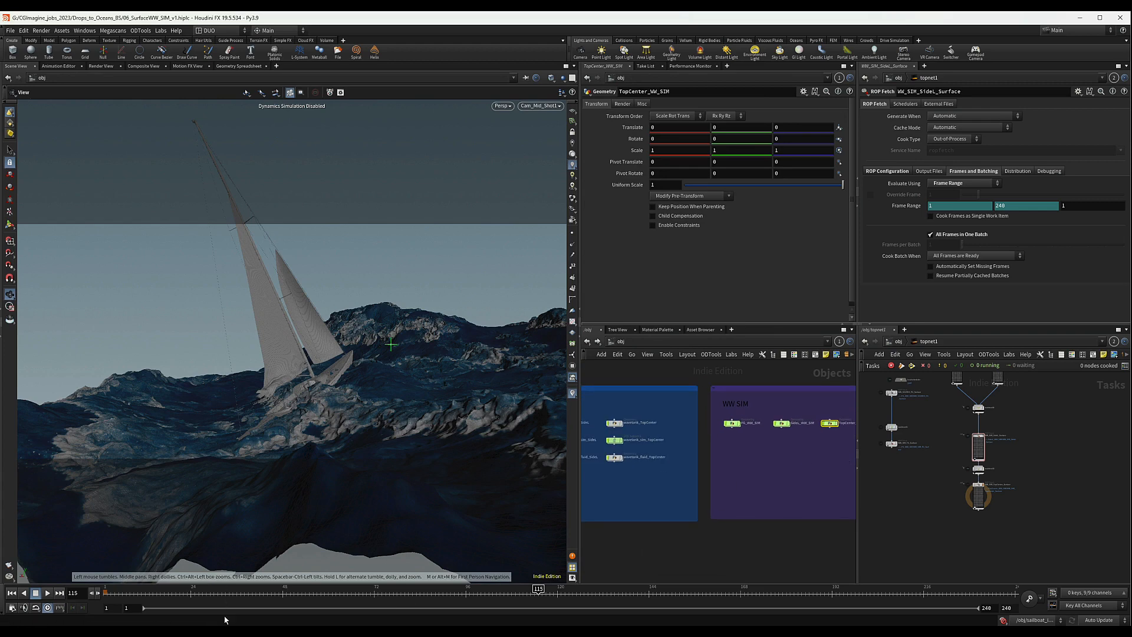
left_click(248, 630)
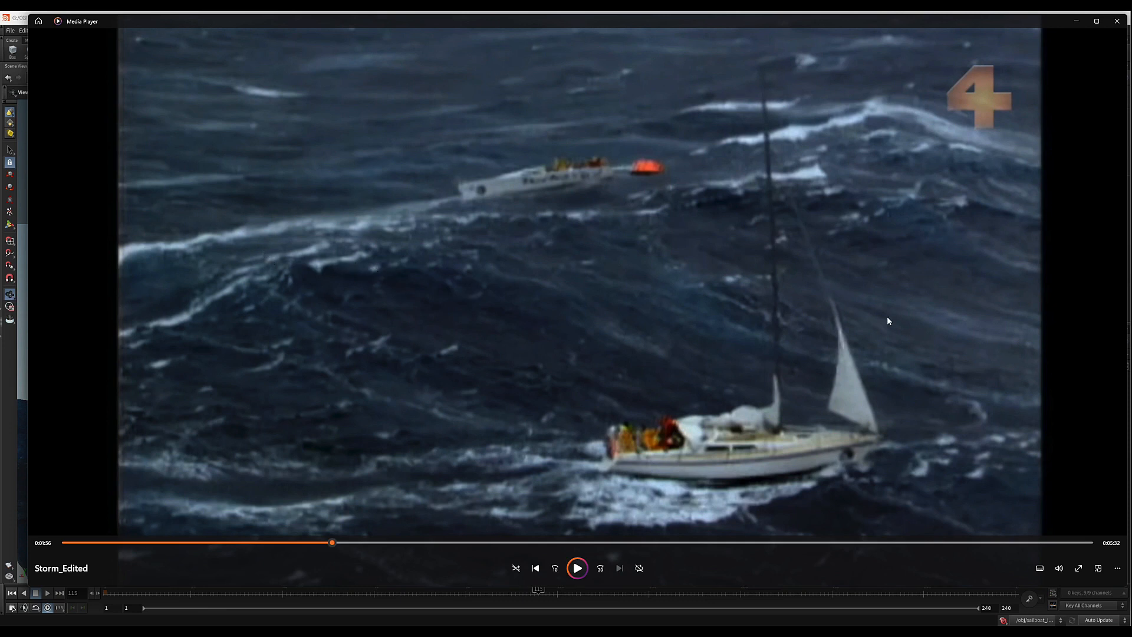
left_click(573, 567)
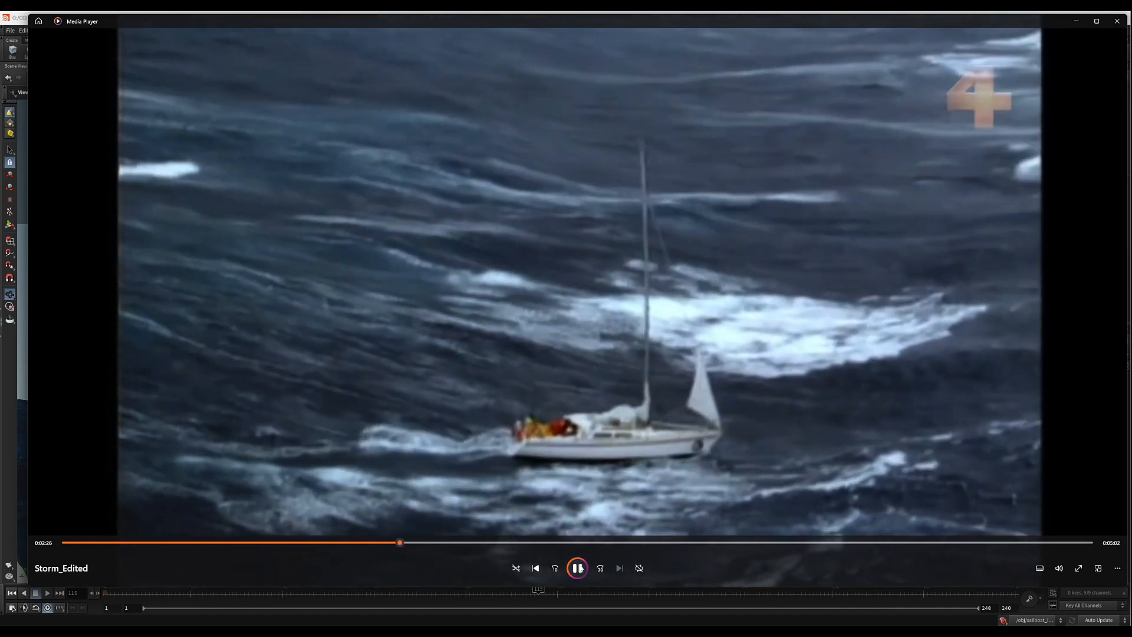
left_click(578, 568)
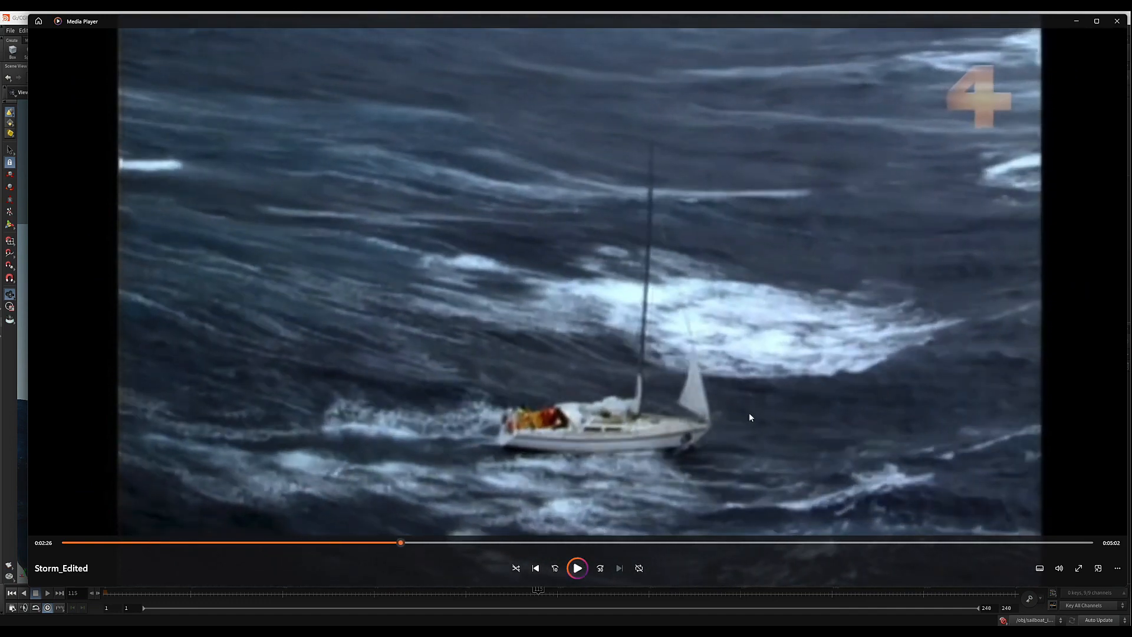
left_click(1076, 21)
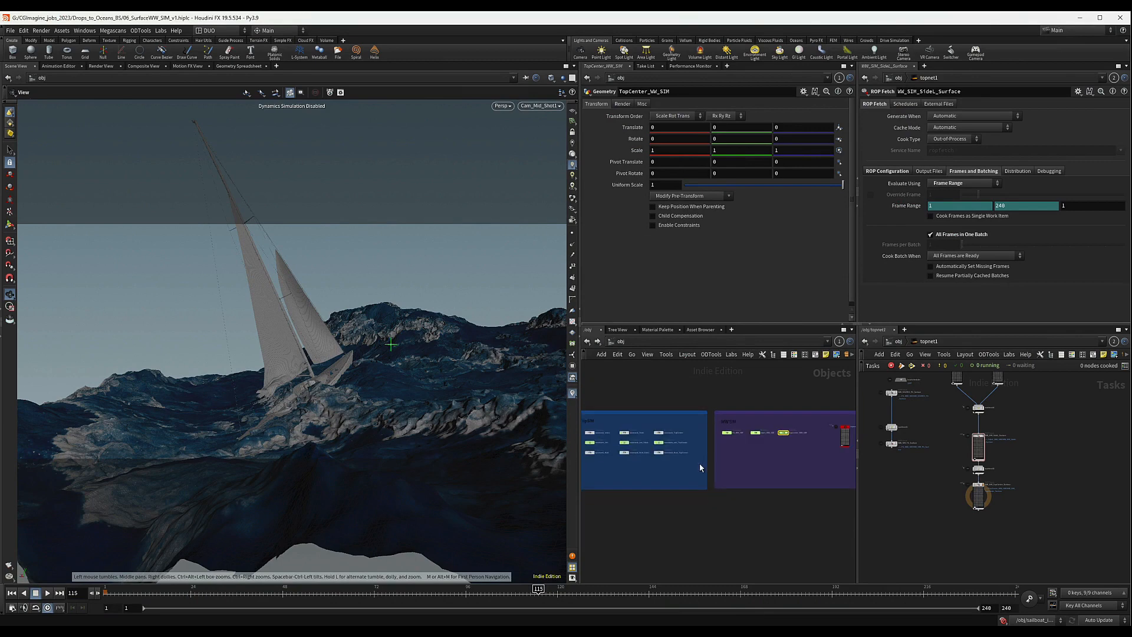
Step: Examine the ocean surface and wave crest around the sailboat from several angles outside the shot camera
left_click_drag(340, 376, 479, 260)
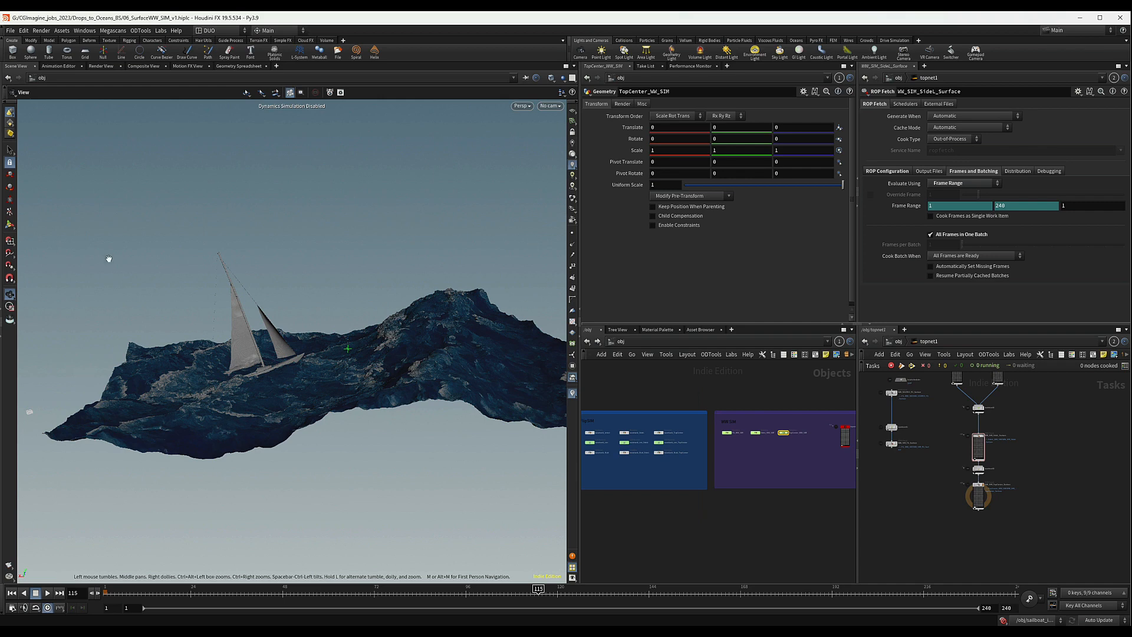
left_click_drag(408, 327, 397, 388)
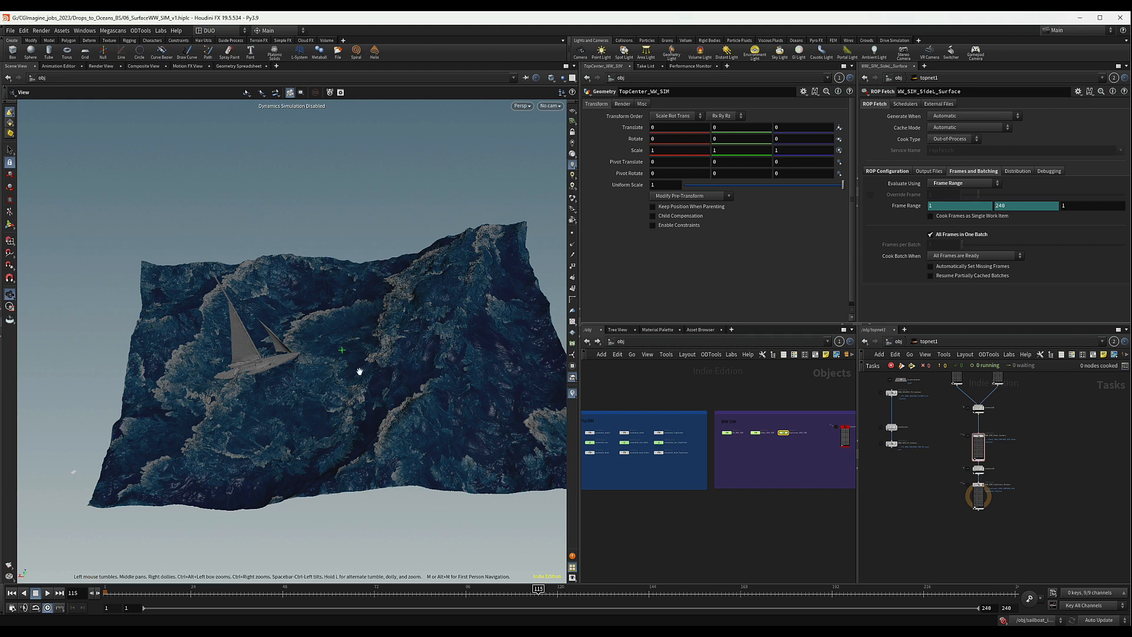
left_click_drag(396, 412, 313, 419)
scroll(493, 383, "up", 5)
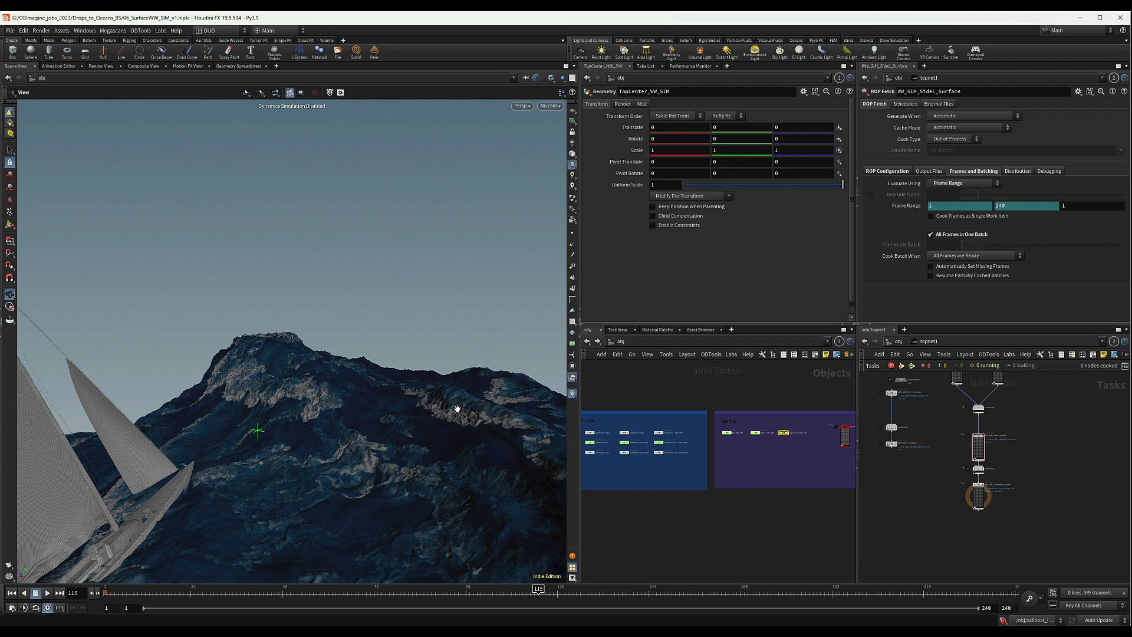
left_click_drag(442, 419, 422, 417)
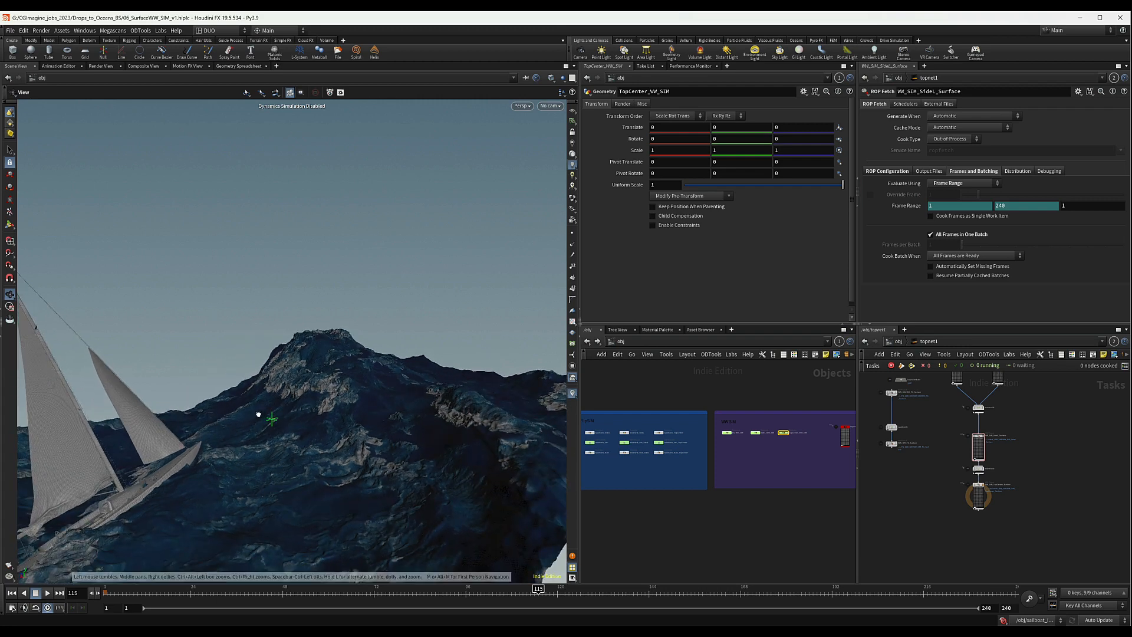
left_click_drag(259, 414, 216, 433)
middle_click_drag(192, 392, 239, 379)
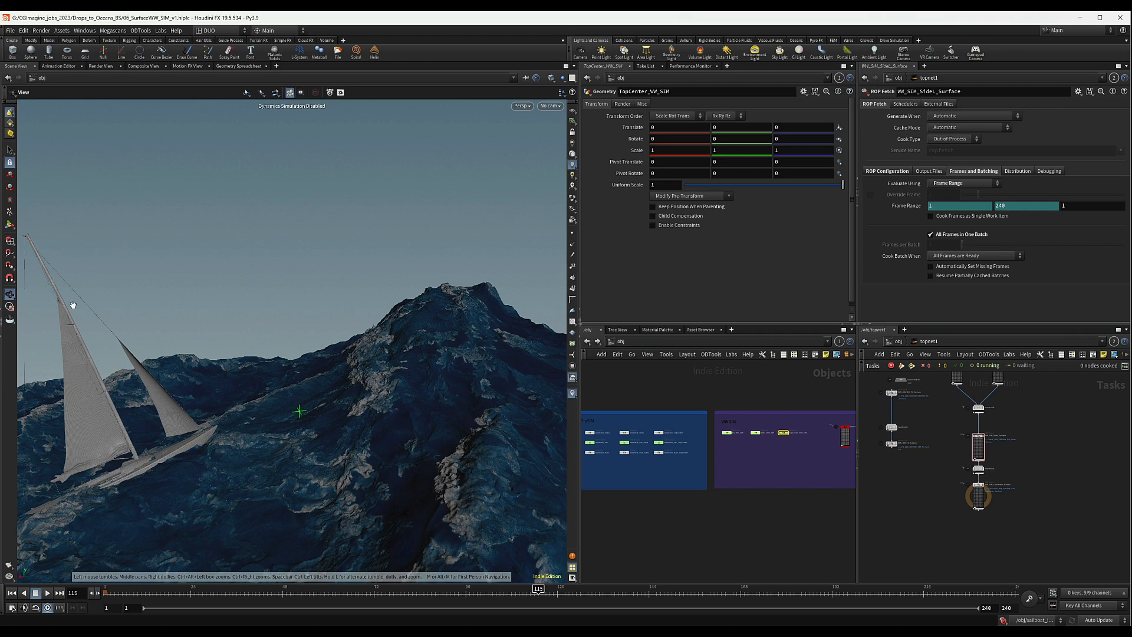
Step: Move the FlipSIM and WW SIM network boxes away from Assets_IN to open a gap between them
middle_click_drag(616, 488, 722, 488)
scroll(713, 475, "down", 2)
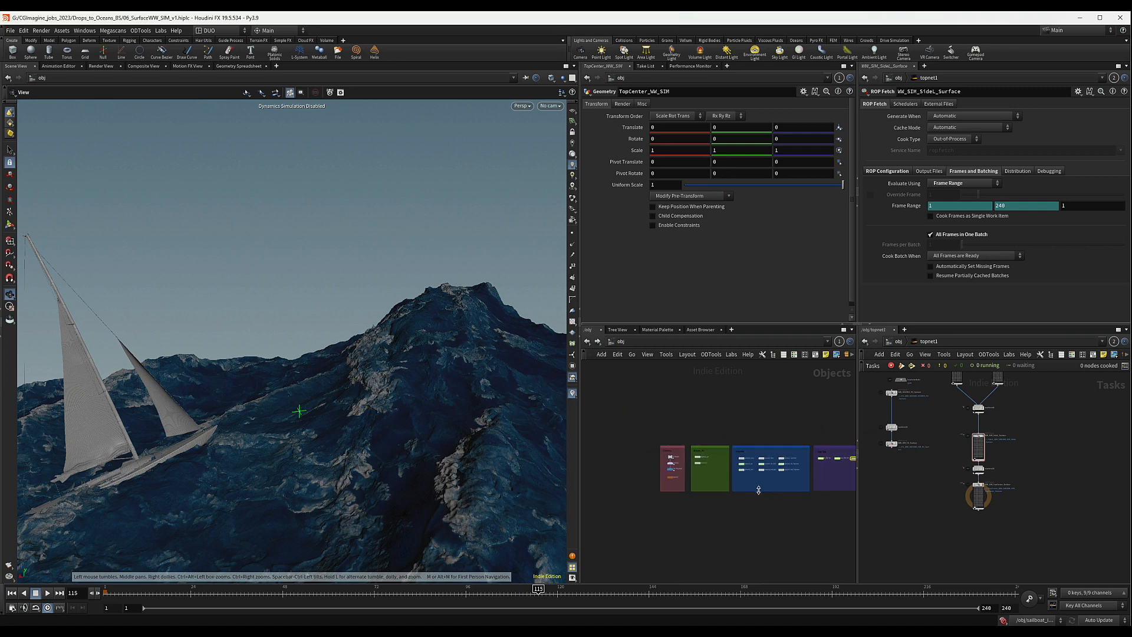
scroll(713, 475, "up", 2)
scroll(687, 480, "up", 3)
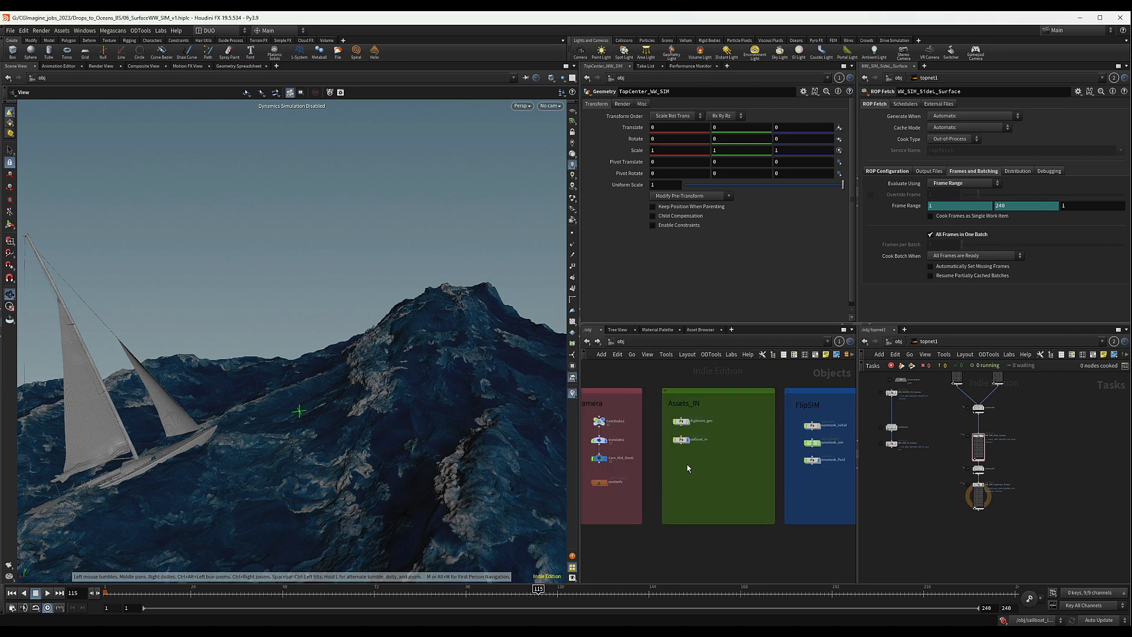
scroll(687, 468, "down", 3)
middle_click_drag(687, 468, 642, 468)
scroll(648, 468, "down", 3)
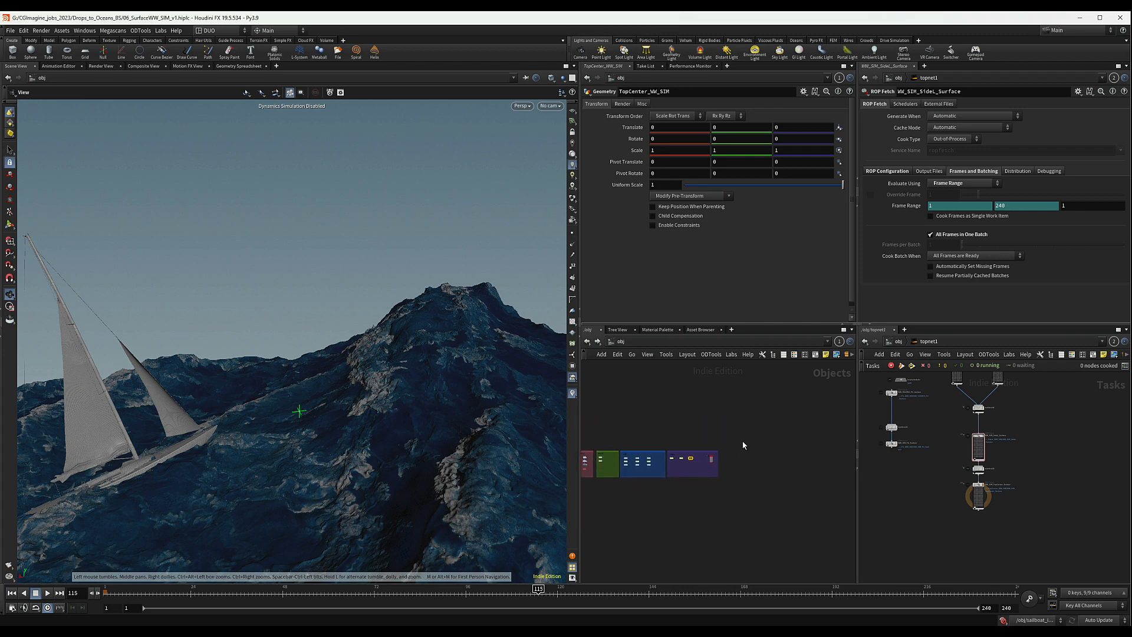
left_click_drag(750, 433, 620, 502)
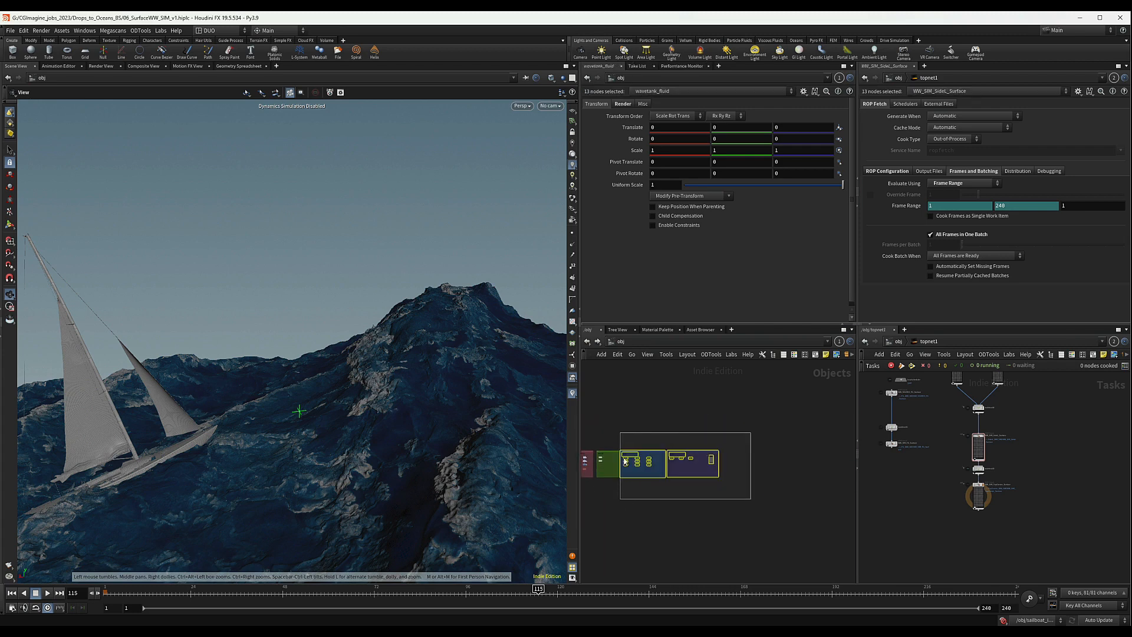
key("f")
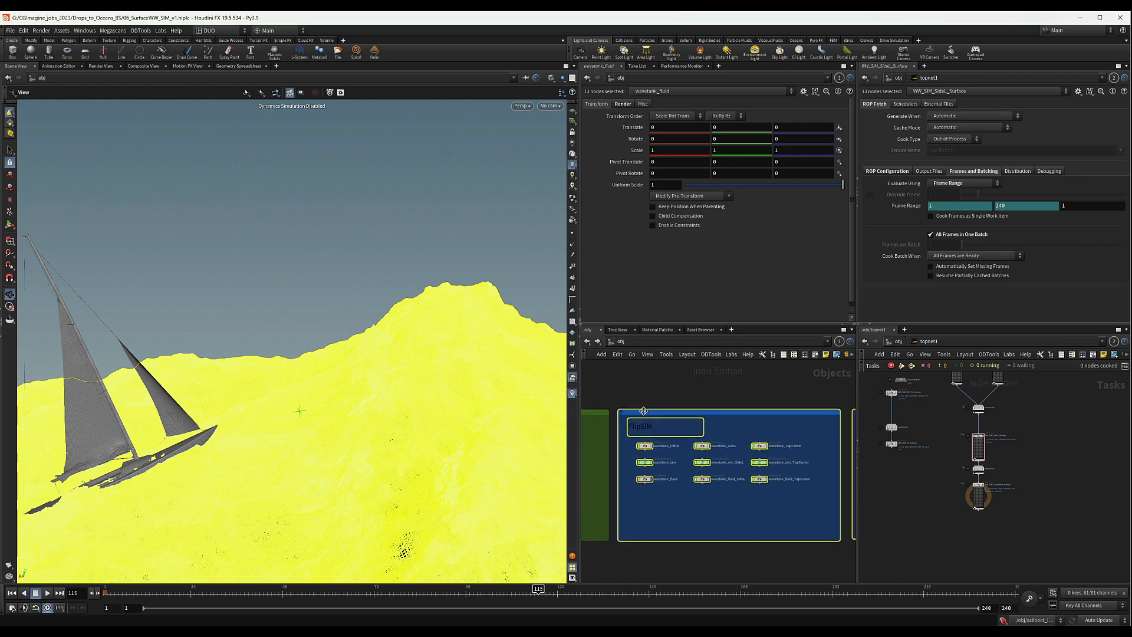
left_click_drag(642, 412, 857, 429)
middle_click_drag(858, 429, 643, 441)
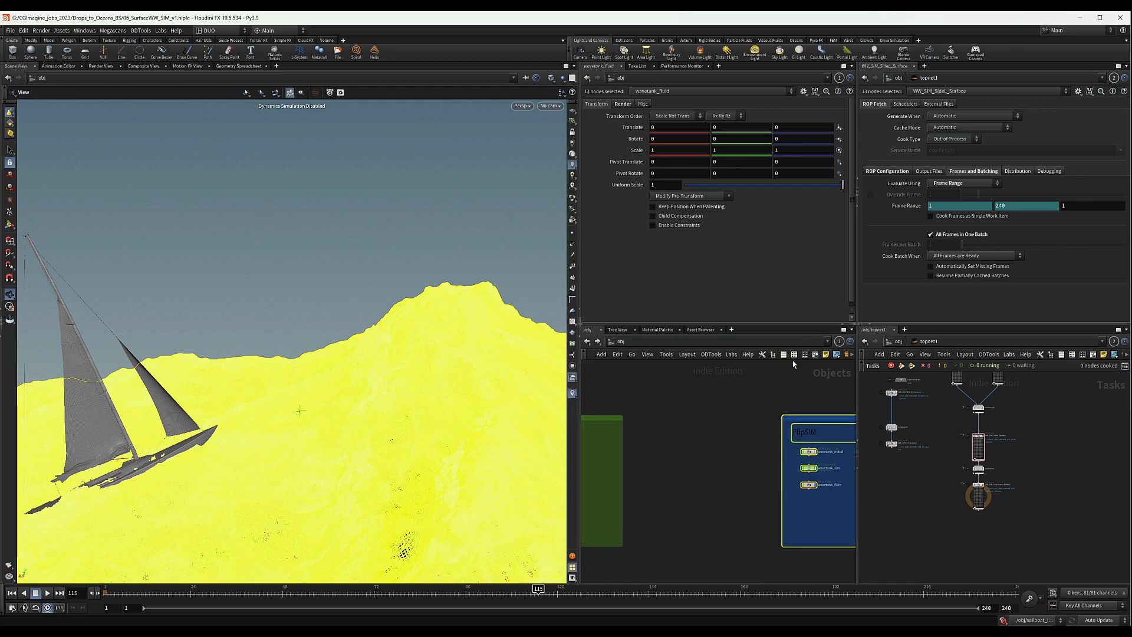
Step: Create an empty network box beside Assets_IN and resize it to match the height of the neighbouring boxes
left_click(741, 406)
key("shift+o")
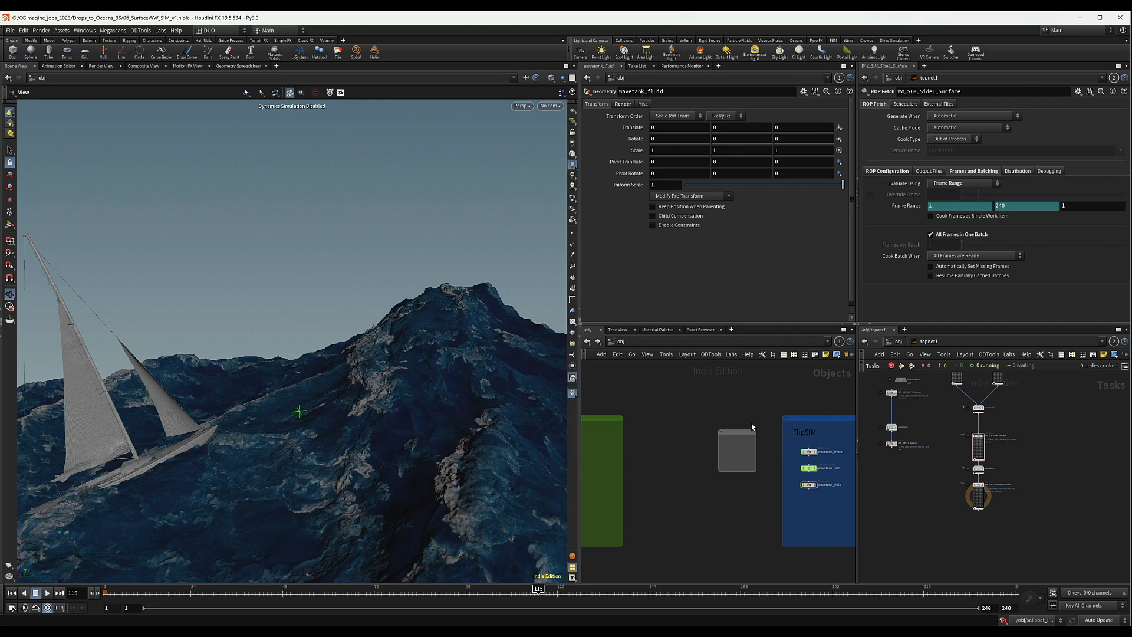
left_click_drag(742, 431, 655, 418)
left_click_drag(670, 458, 711, 544)
scroll(649, 423, "down", 8)
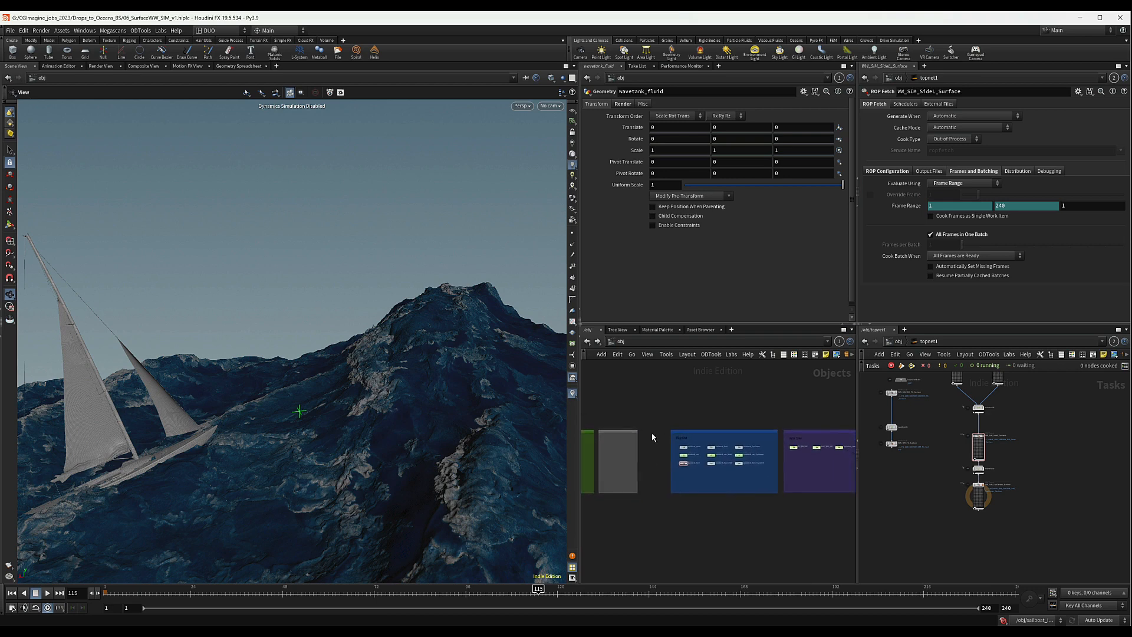
Step: Move the FlipSIM and WW SIM boxes with their nodes closer to the new empty network box
key("ctrl+a")
scroll(654, 421, "up", 4)
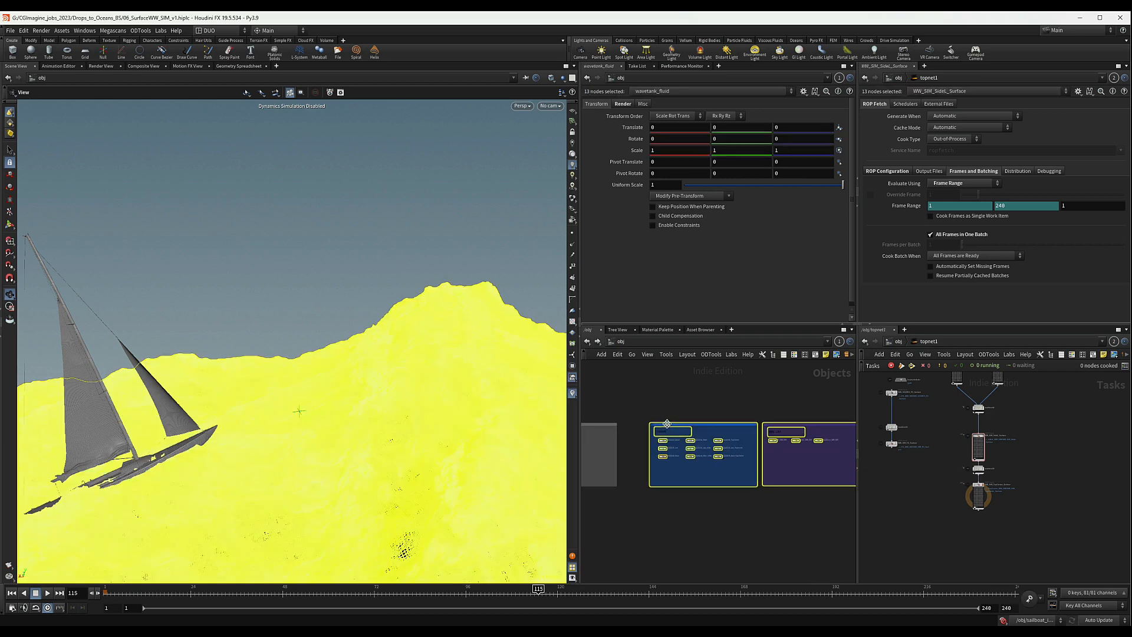
left_click_drag(655, 423, 637, 425)
middle_click_drag(623, 395, 712, 388)
left_click(683, 398)
Step: Give the new network box the title Forces, matching the text style of the FlipSIM title
scroll(662, 409, "up", 4)
double_click(780, 430)
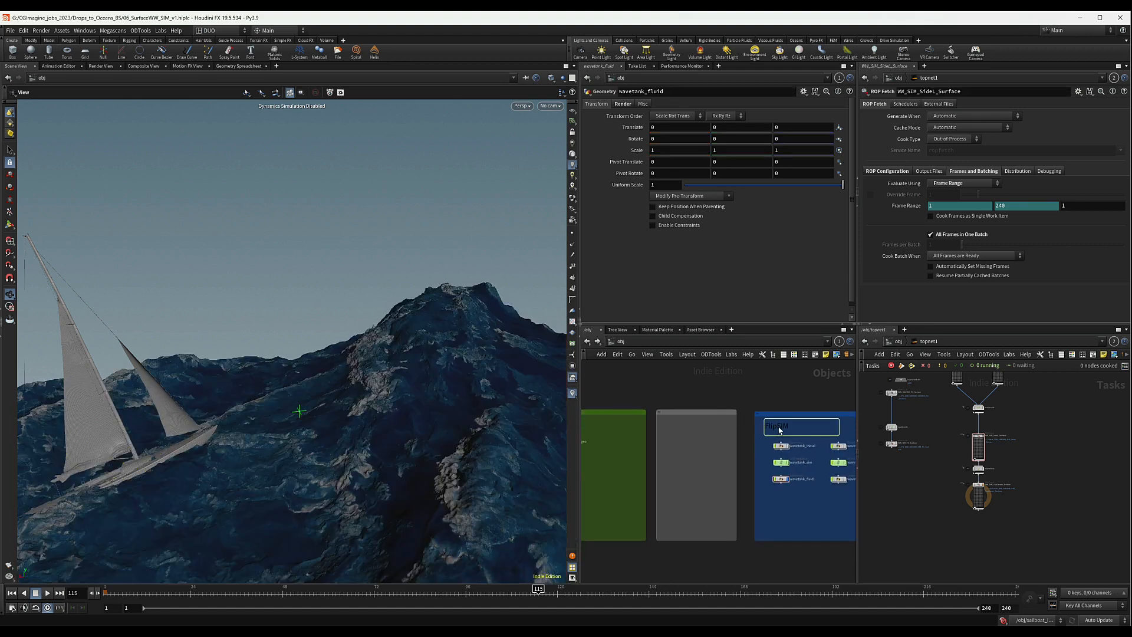
double_click(672, 427)
type("FlipSIM")
scroll(668, 431, "up", 2)
double_click(667, 427)
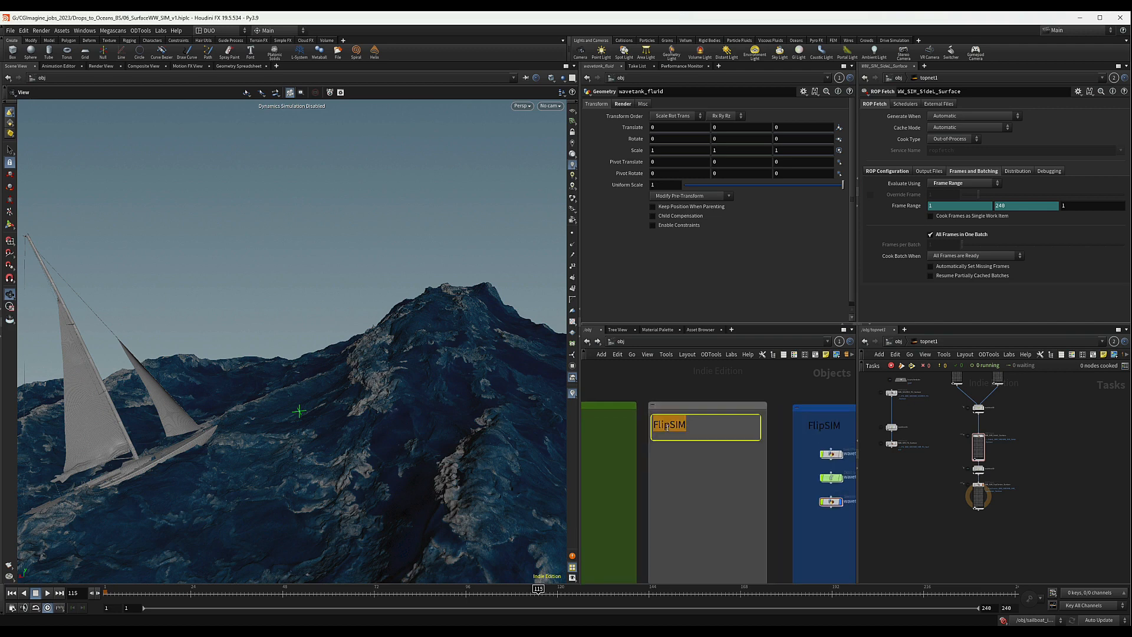
type("For")
key("BackSpace")
key("BackSpace")
key("BackSpace")
key("BackSpace")
key("BackSpace")
type("Forces")
key("Return")
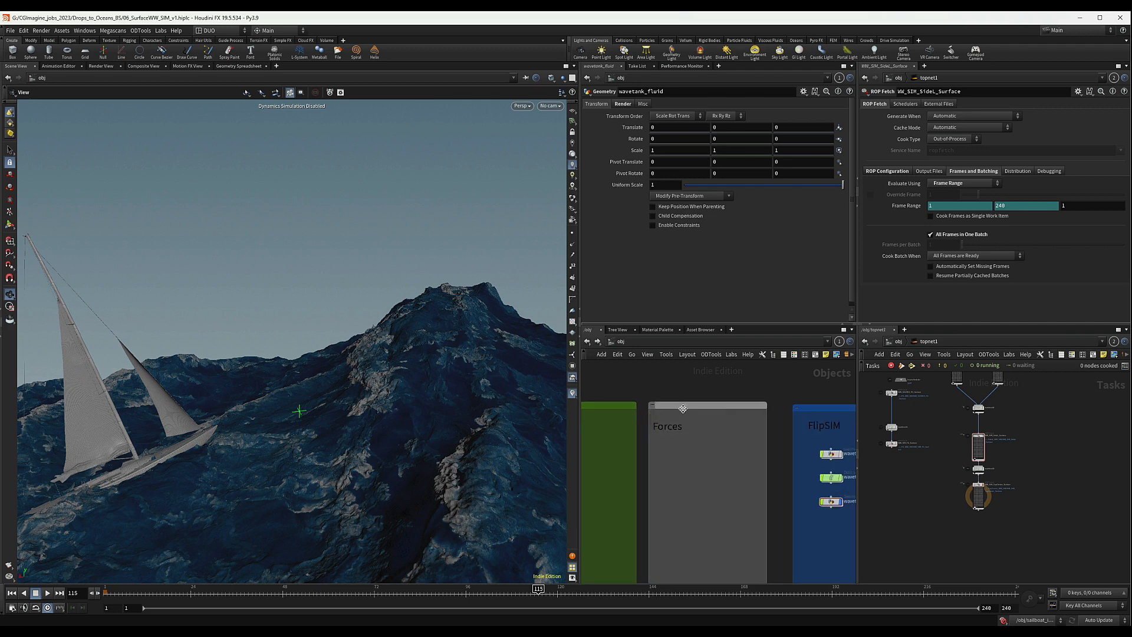
Step: Color the Forces network box orange
left_click(685, 405)
key("c")
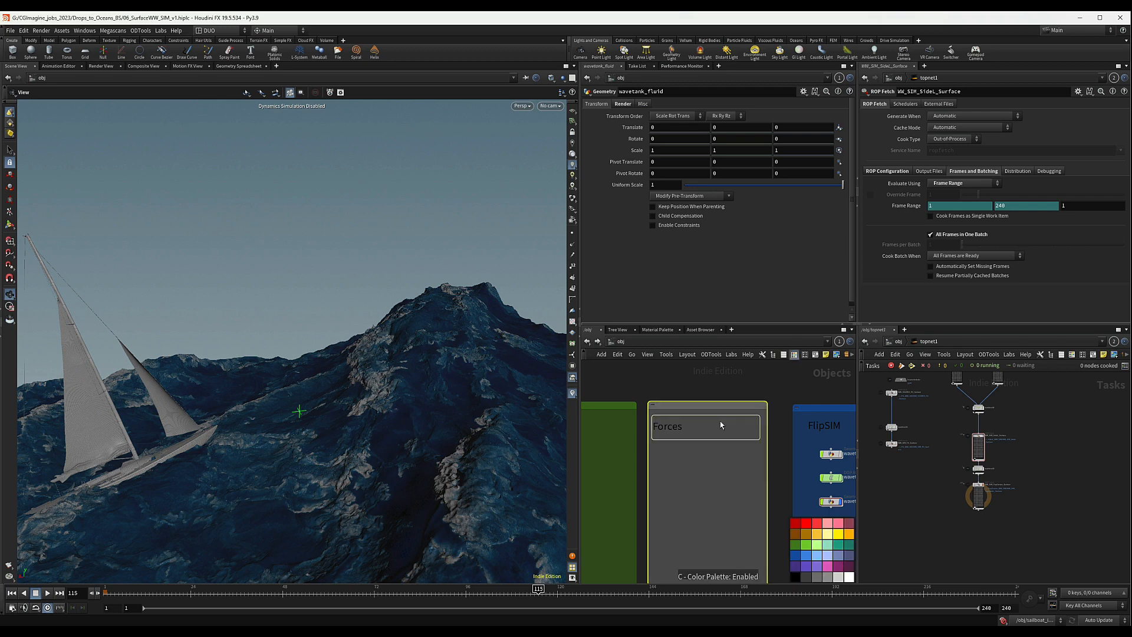
left_click(849, 533)
Step: Add a Geometry object inside the orange Forces network box
scroll(767, 436, "down", 4)
middle_click_drag(771, 466, 726, 458)
scroll(679, 432, "up", 3)
key("Tab")
type("geo")
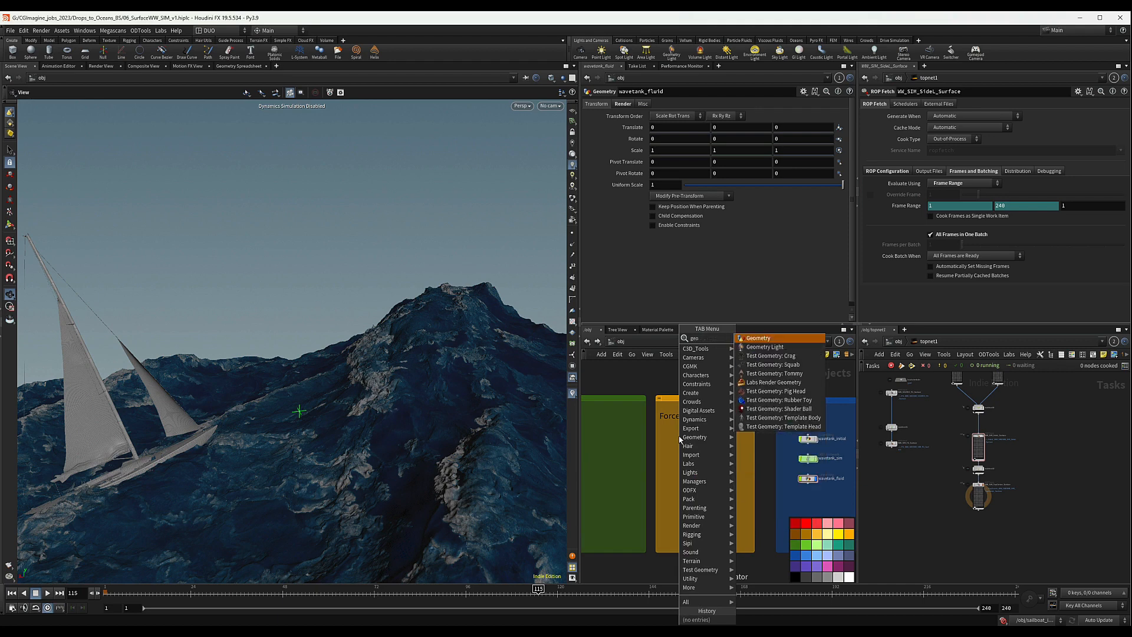
key("Return")
left_click(678, 437)
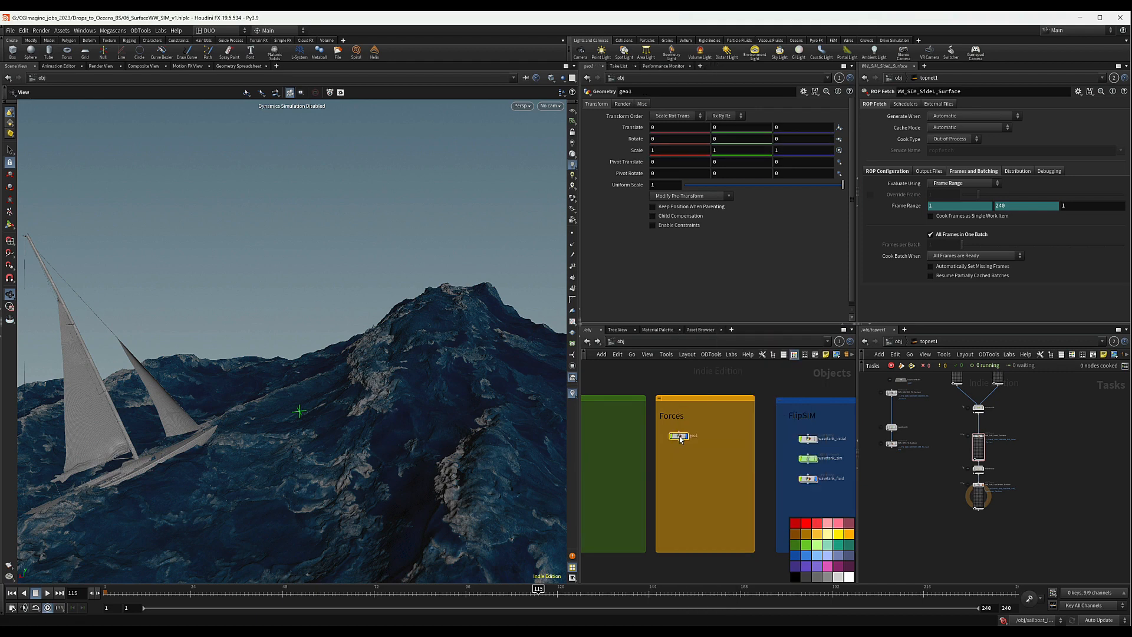
Step: Rename the new geometry object in the Forces box to WIND
scroll(683, 438, "up", 2)
double_click(694, 436)
type("WIND")
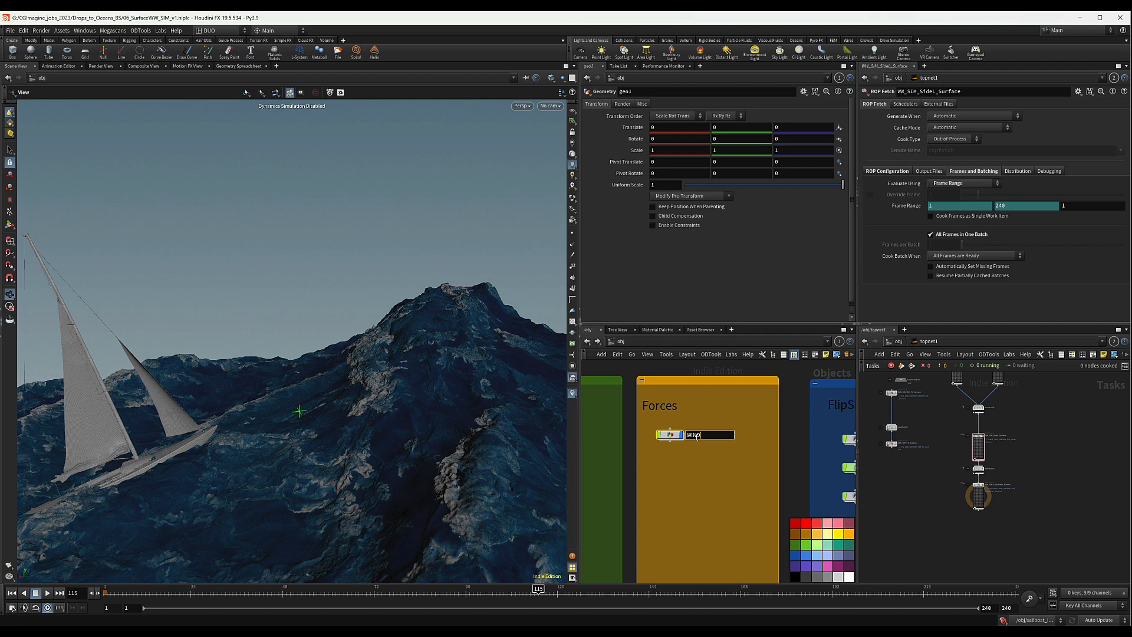
key("Return")
middle_click_drag(683, 431, 766, 439)
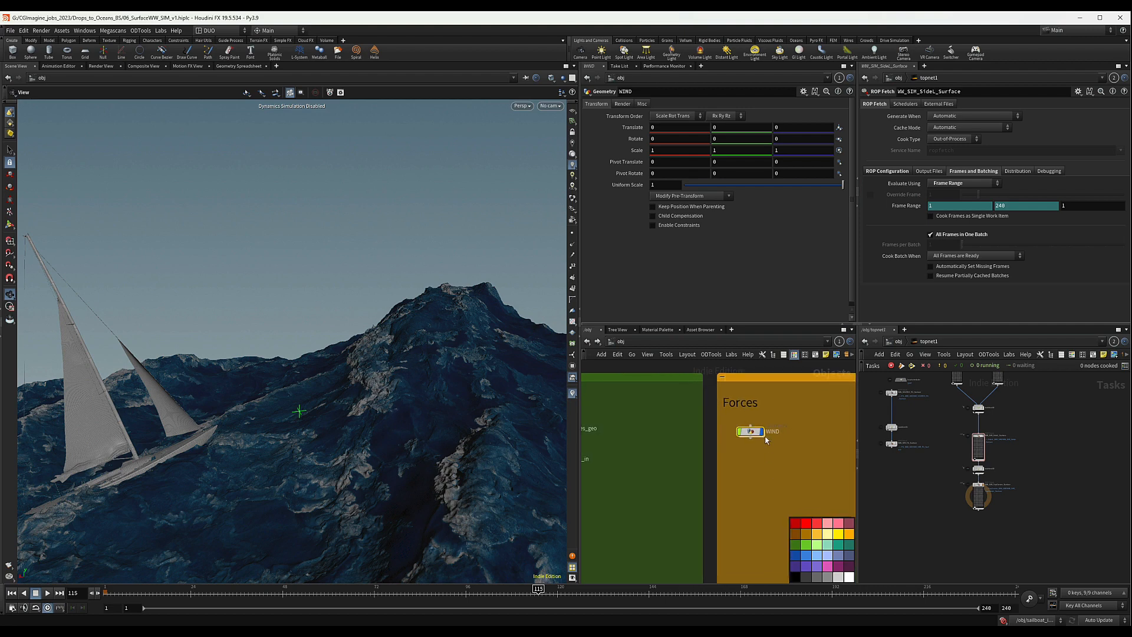
Step: Go inside the WIND object and add an Object Merge node to its empty network
double_click(764, 435)
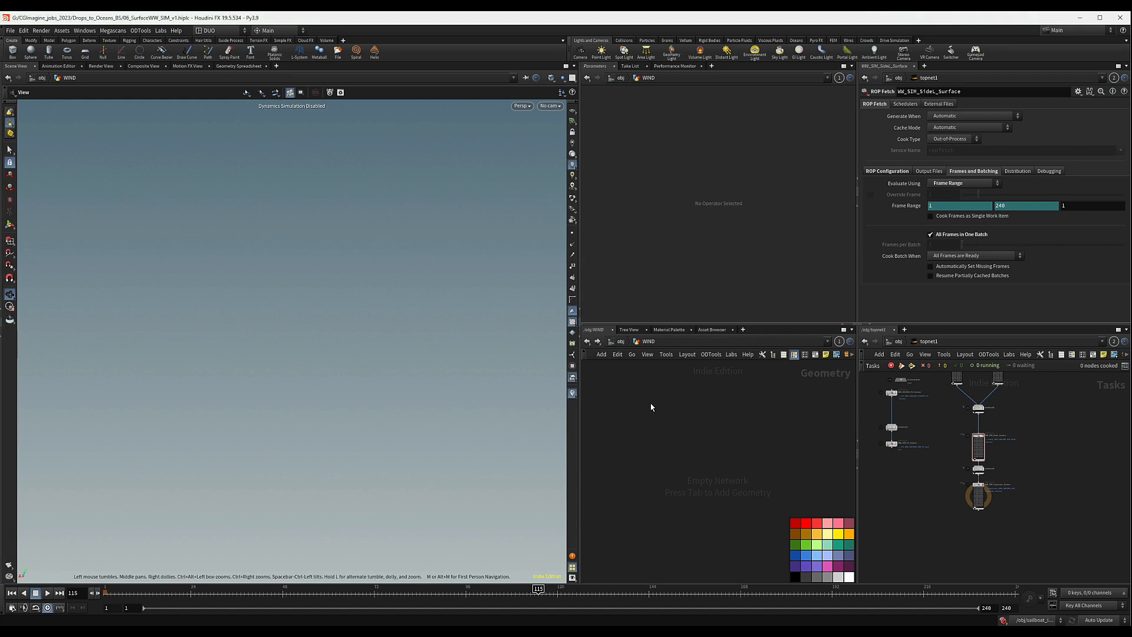
key("Tab")
type("objm")
key("Return")
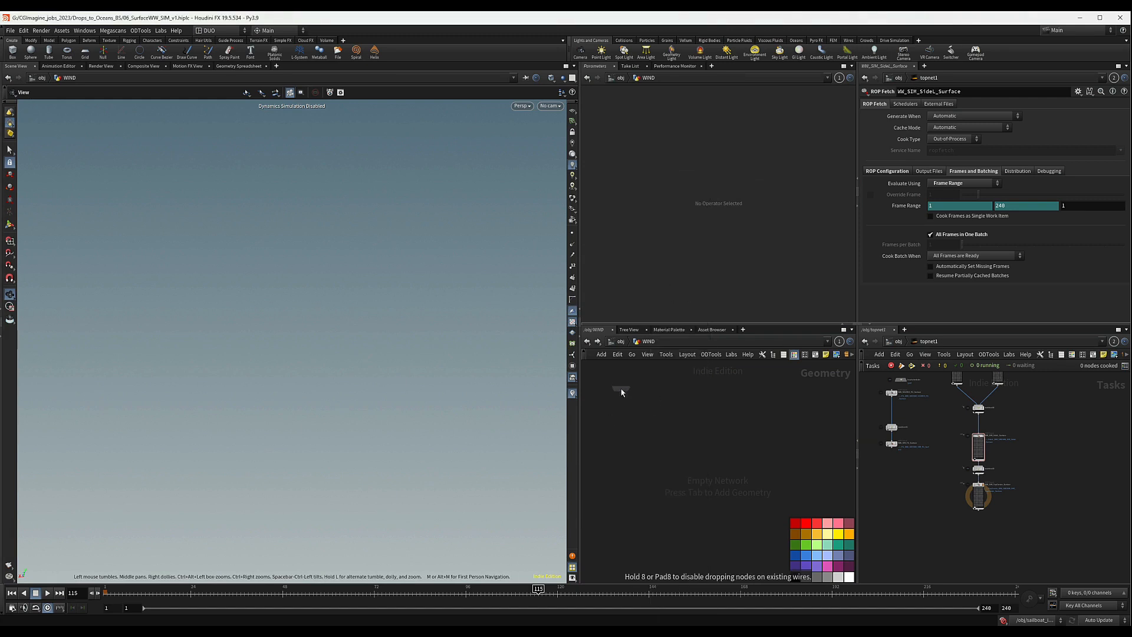
left_click(642, 377)
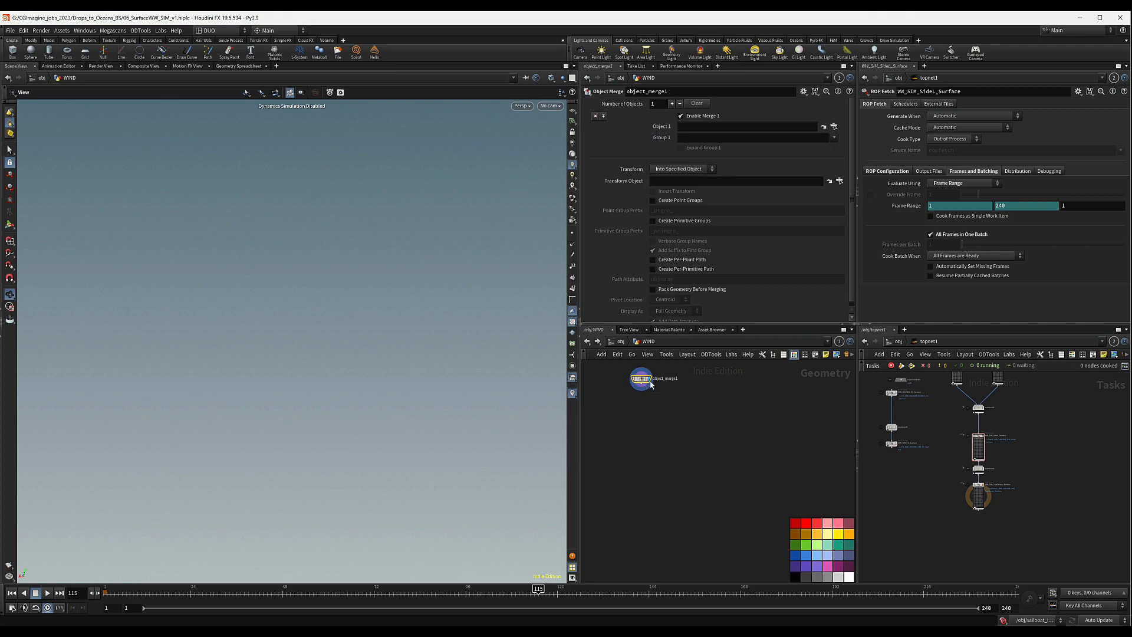
scroll(659, 394, "up", 3)
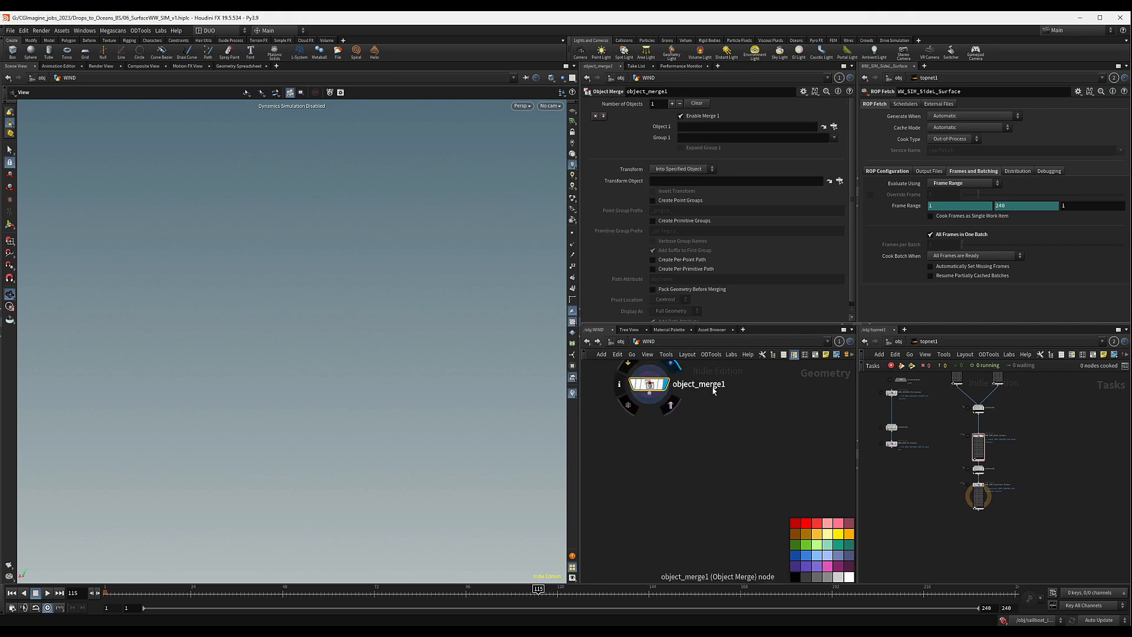
Step: In the second network view, go up to object level and open the wavetank_fluid object's network
left_click(898, 342)
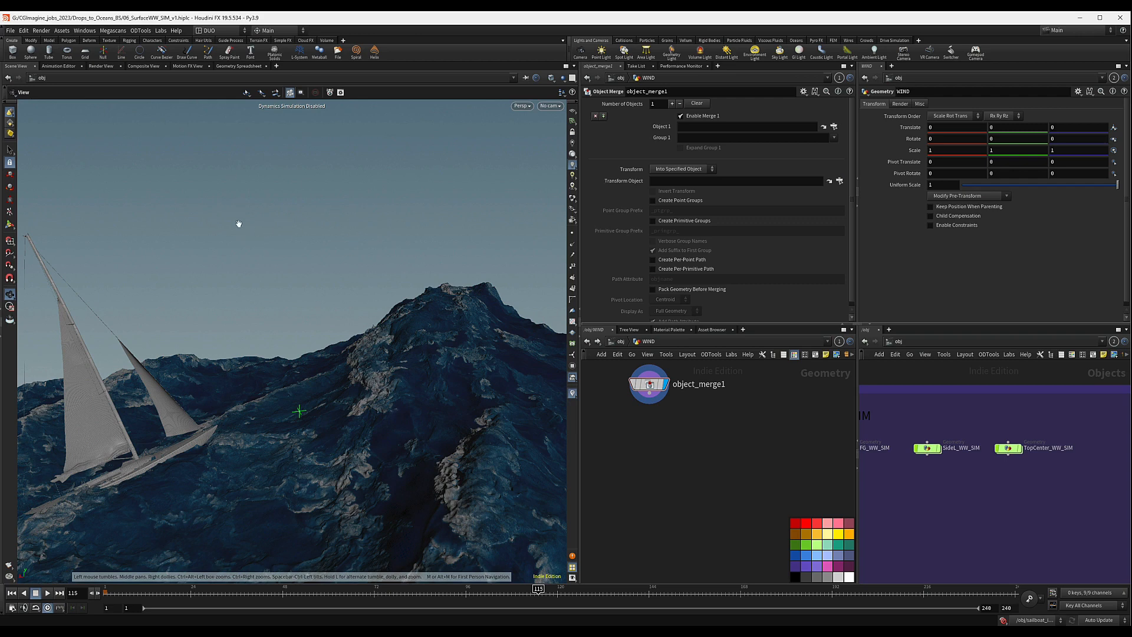
scroll(670, 430, "down", 3)
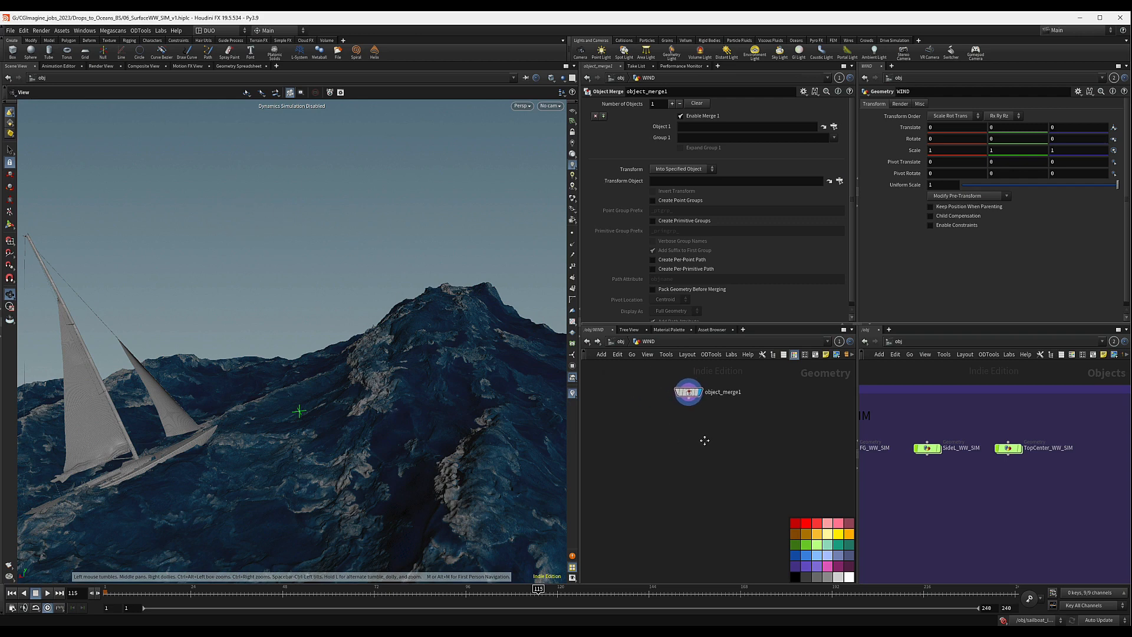
scroll(397, 438, "down", 10)
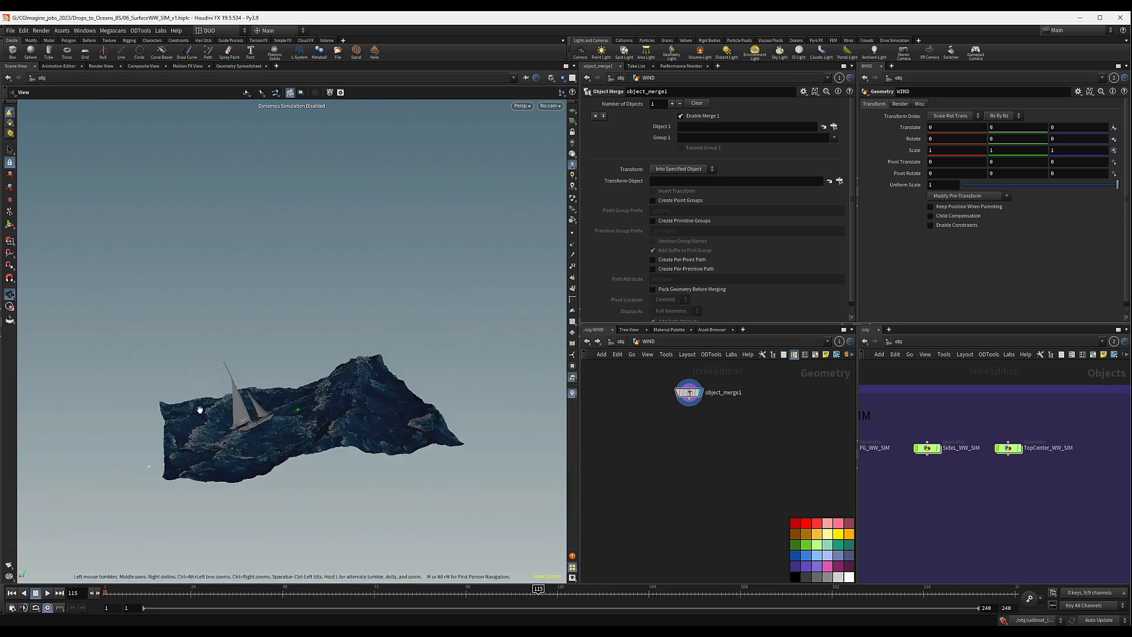
left_click(693, 392)
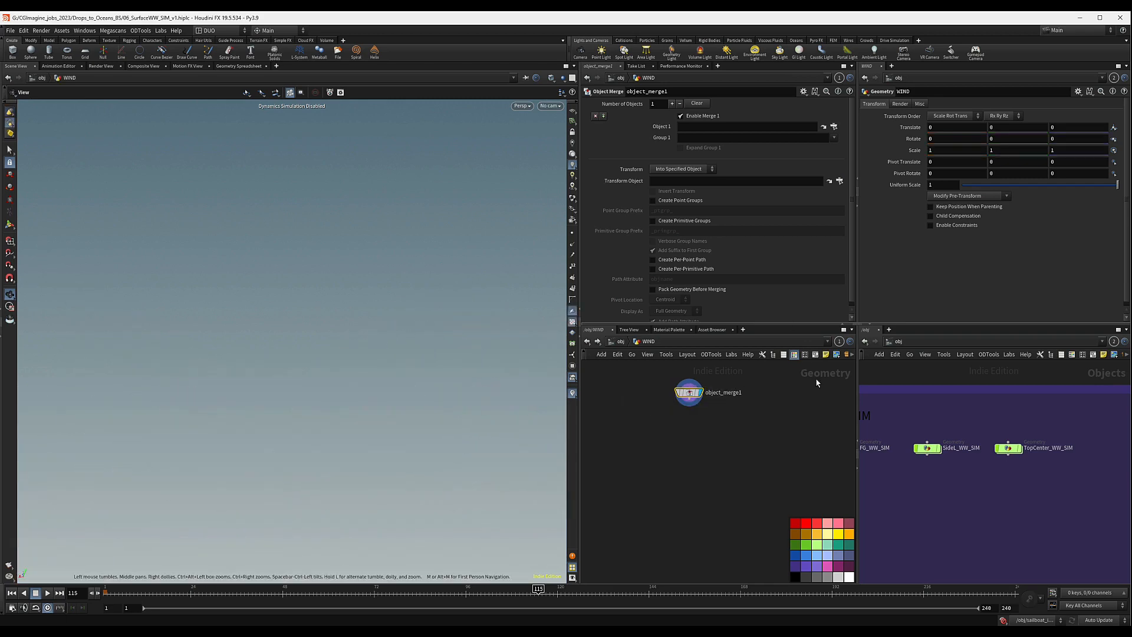
scroll(955, 419, "down", 5)
middle_click_drag(930, 488, 1090, 470)
scroll(958, 451, "up", 5)
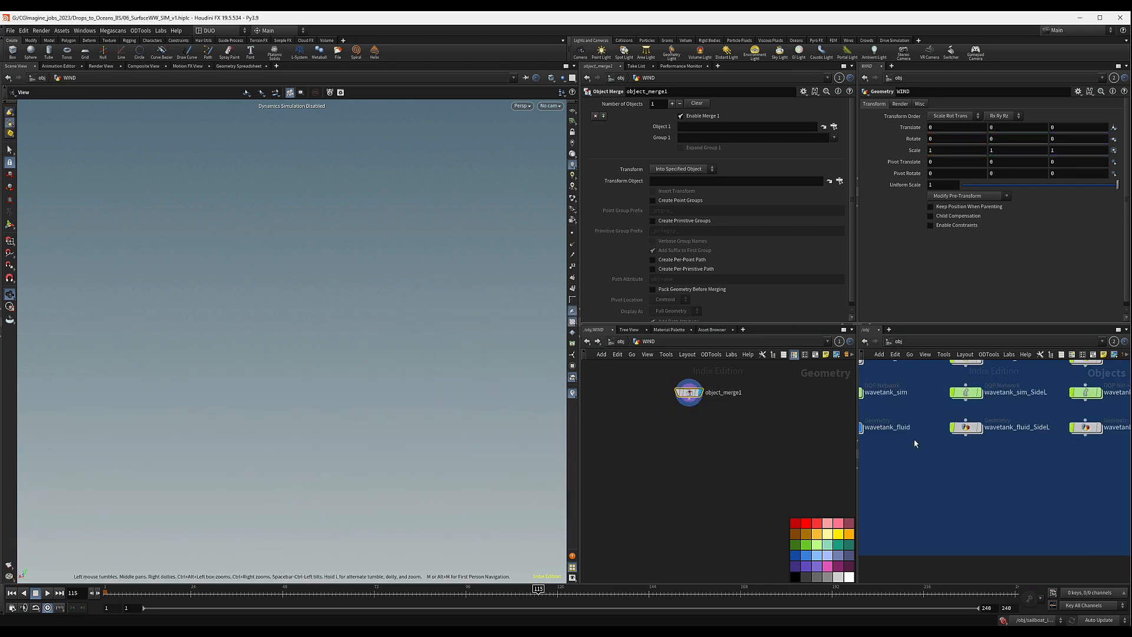
middle_click_drag(914, 439, 1051, 442)
double_click(1001, 422)
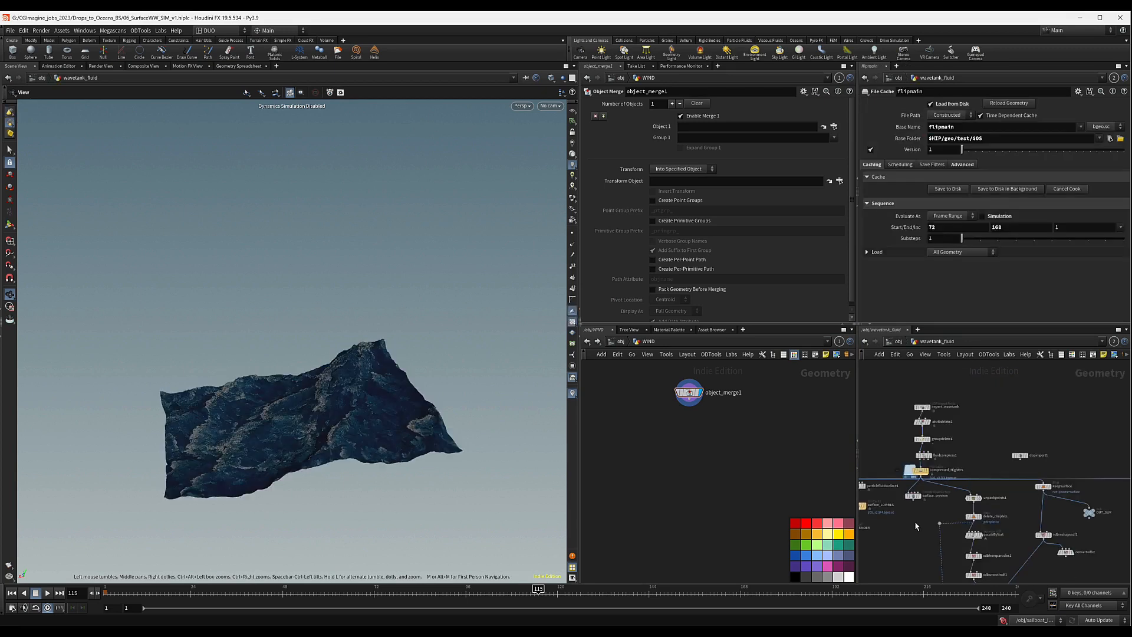
Step: Copy the RENDER_Geo null and paste its path, /obj/wavetank_fluid/RENDER_Geo, as Object 1 of the Object Merge in WIND
scroll(919, 508, "up", 8)
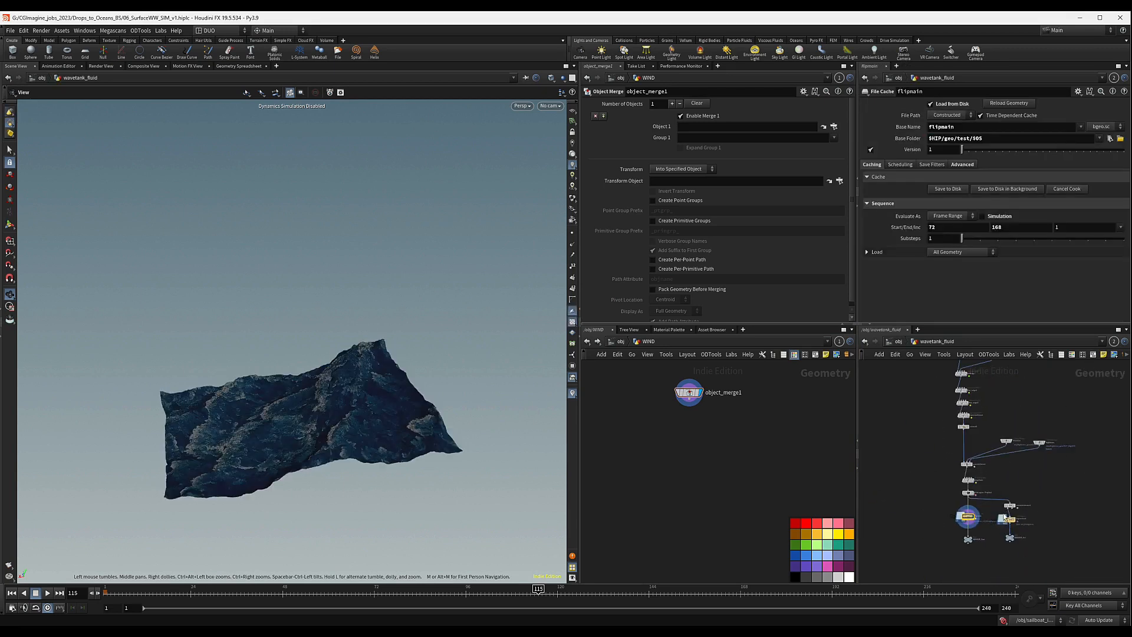
middle_click_drag(980, 506, 969, 417)
left_click(949, 462)
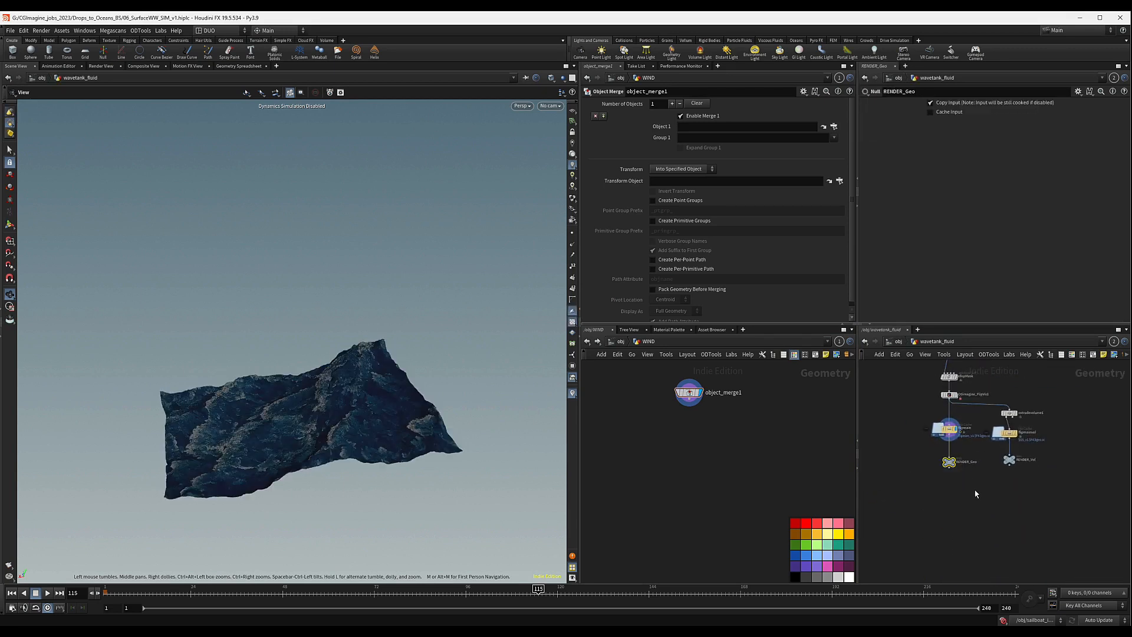
key("ctrl+c")
left_click(663, 425)
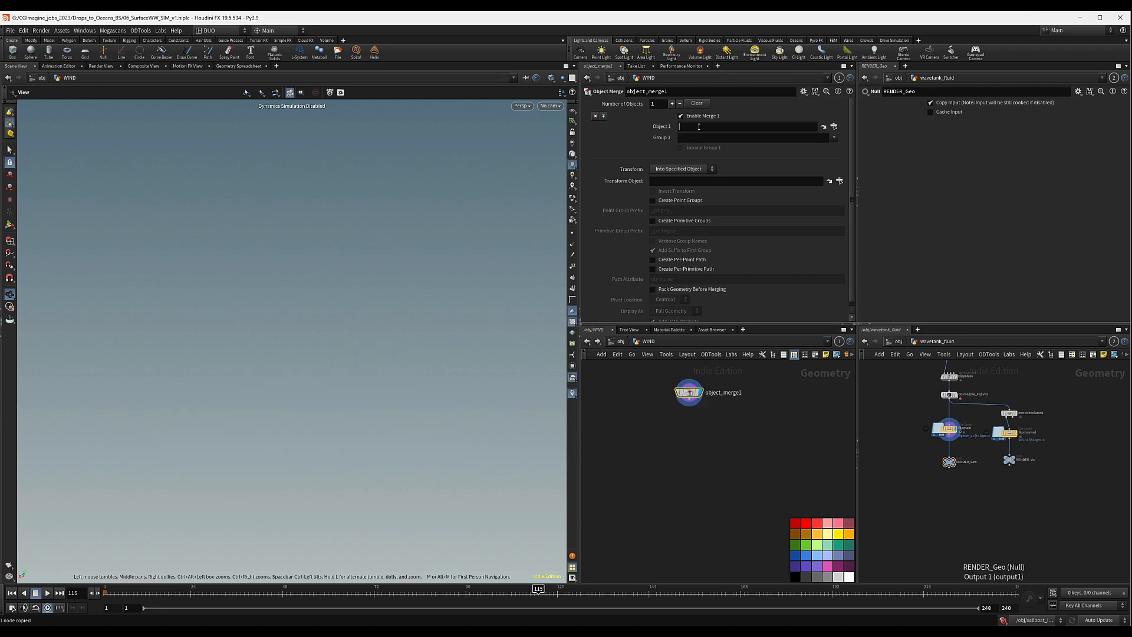
key("ctrl+v")
key("Return")
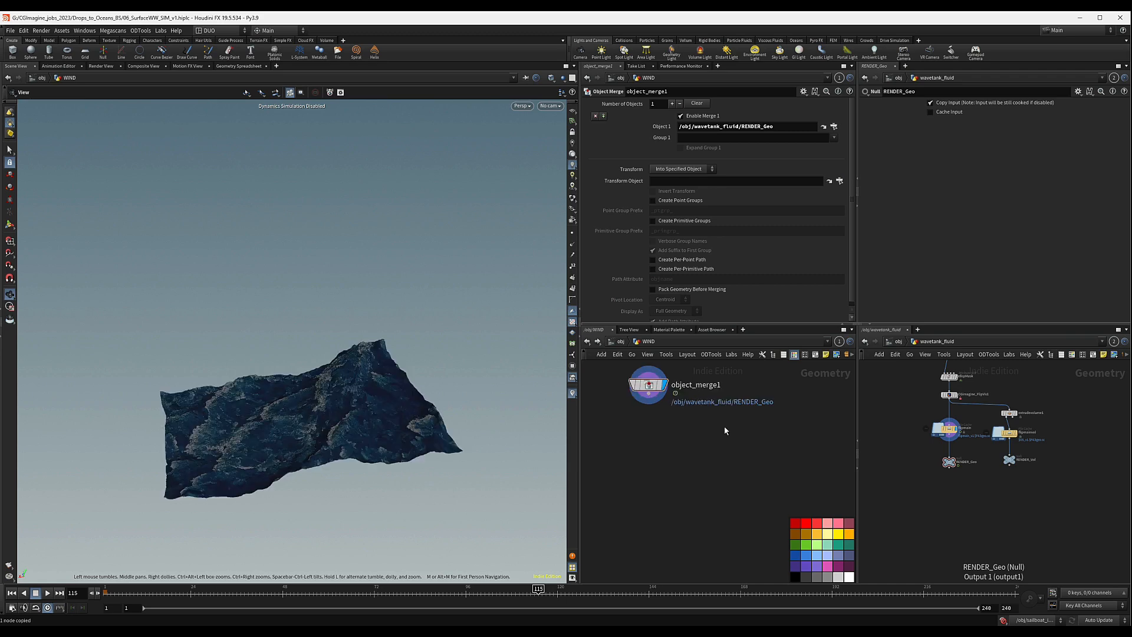
Step: Add a Time Shift wired after object_merge1 and remove its Frame expression to hold it at frame 115
key("Tab")
type("time")
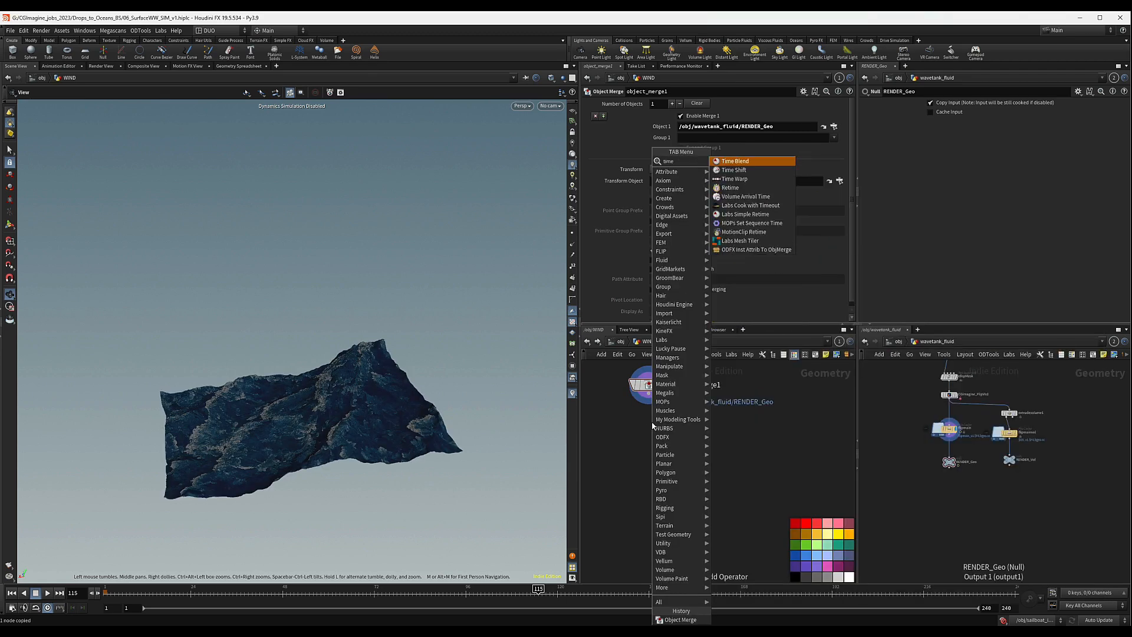
key("Return")
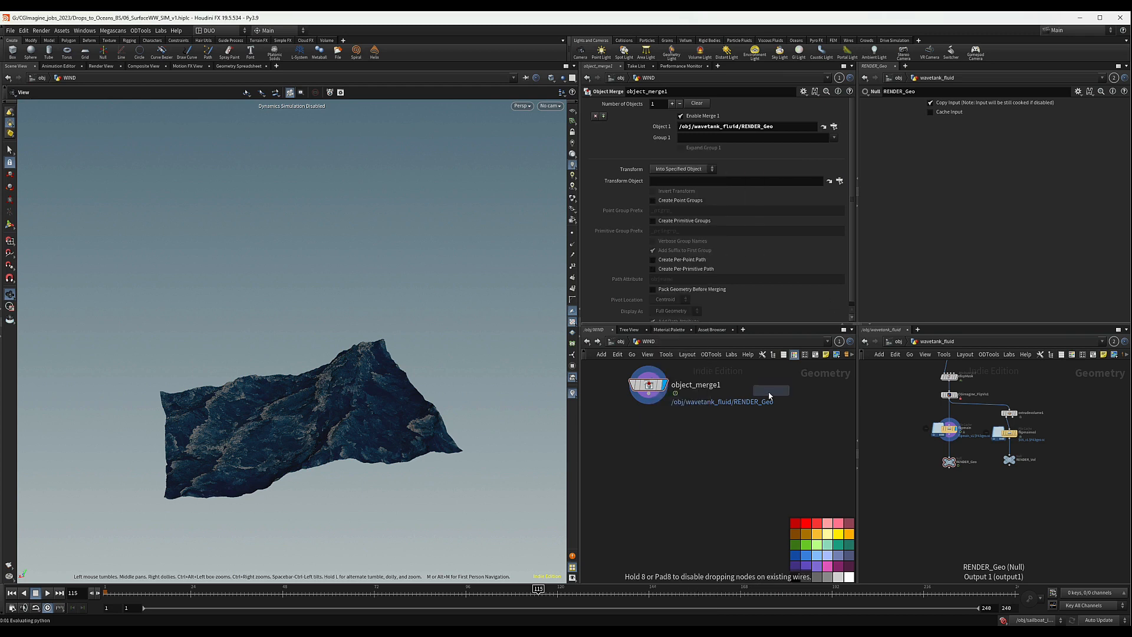
left_click(665, 425)
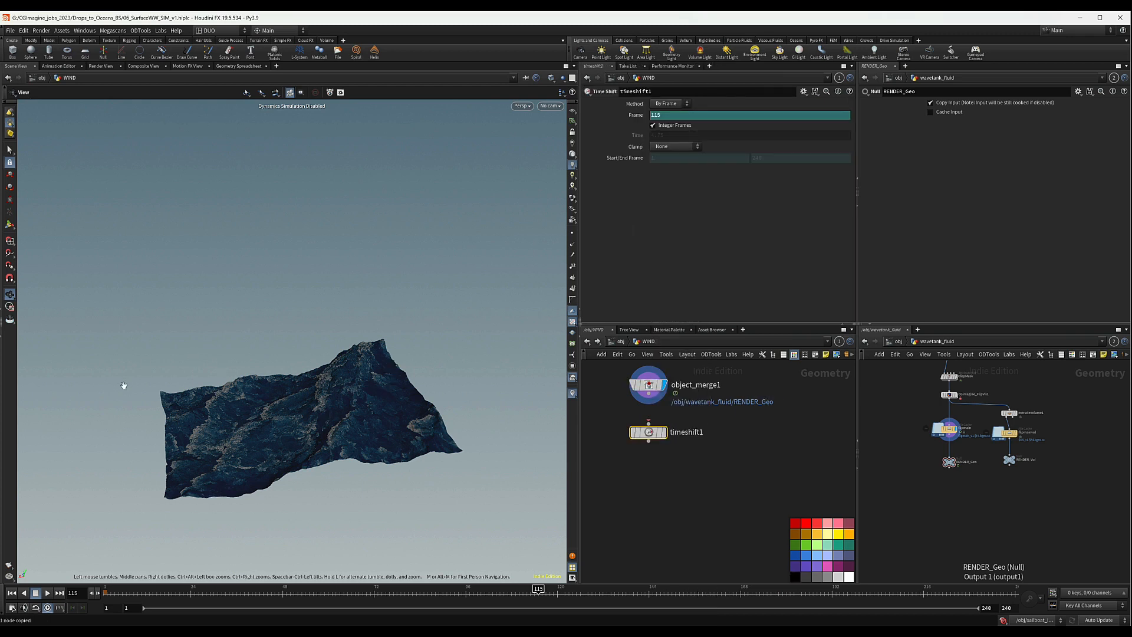
scroll(640, 407, "up", 2)
left_click_drag(650, 390, 650, 428)
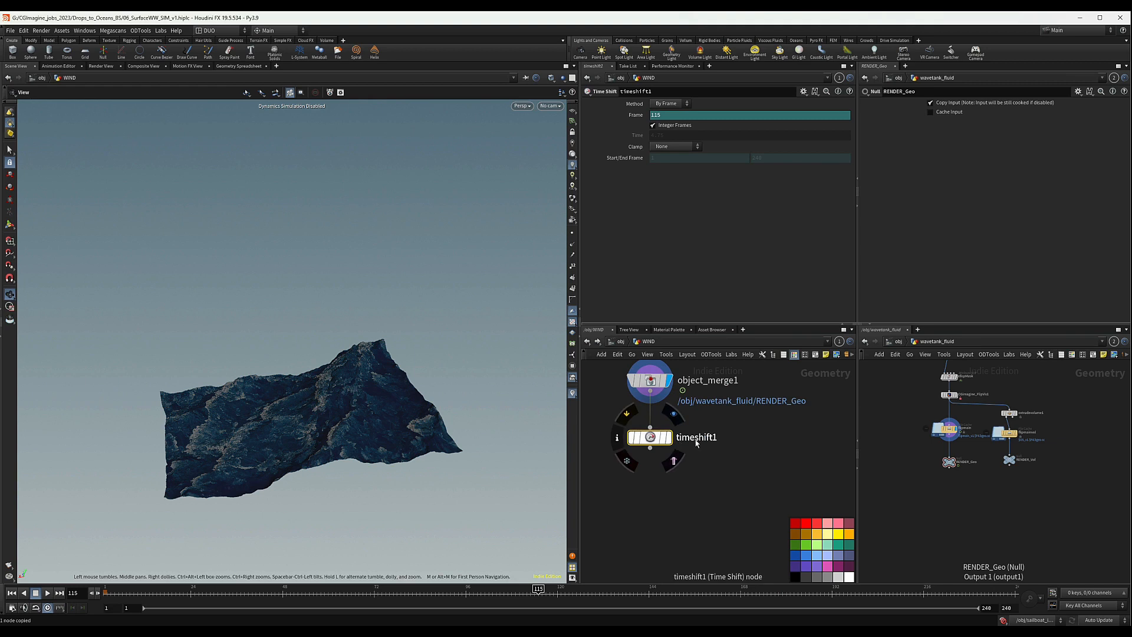
left_click(632, 116, "ctrl+shift")
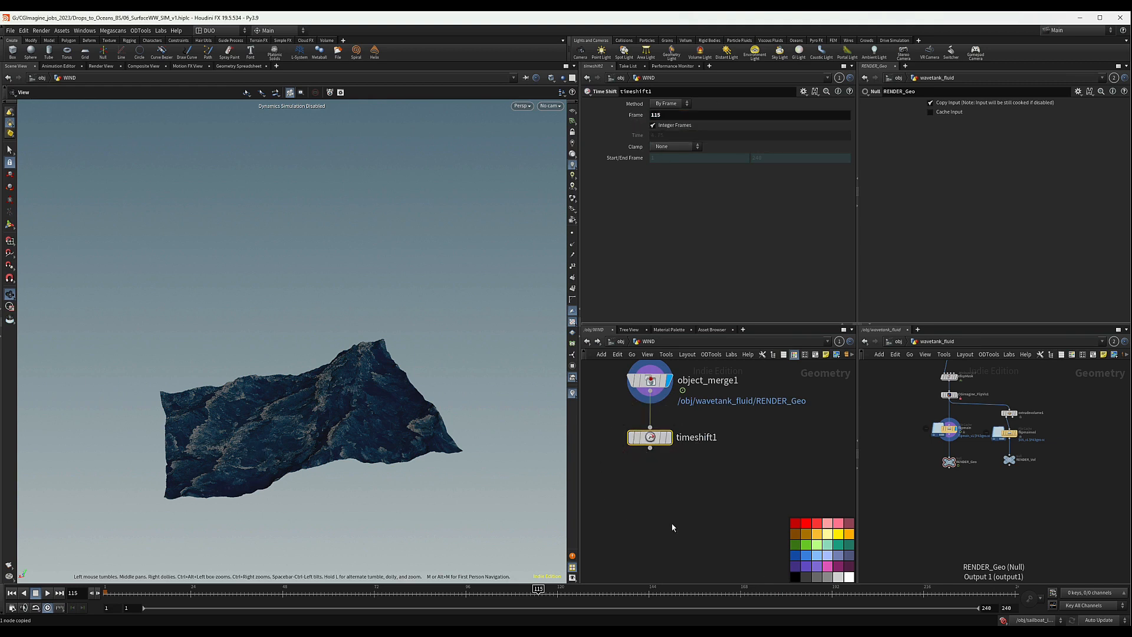
Step: Add a Bound node, wire it below timeshift1 and display its bounding box
key("Tab")
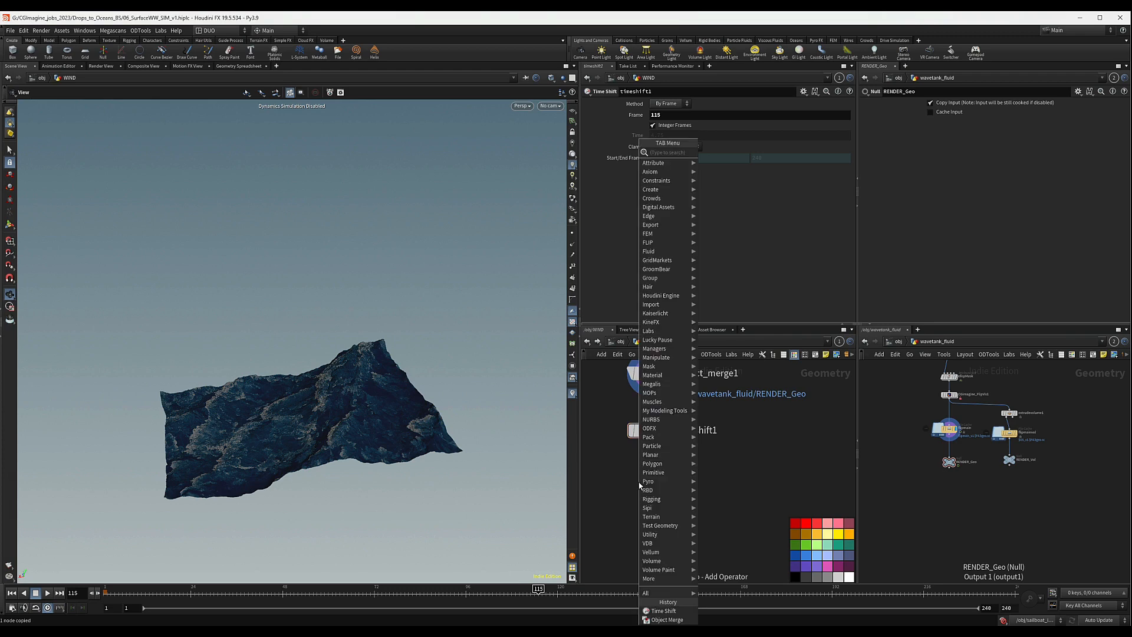
type("null")
key("Return")
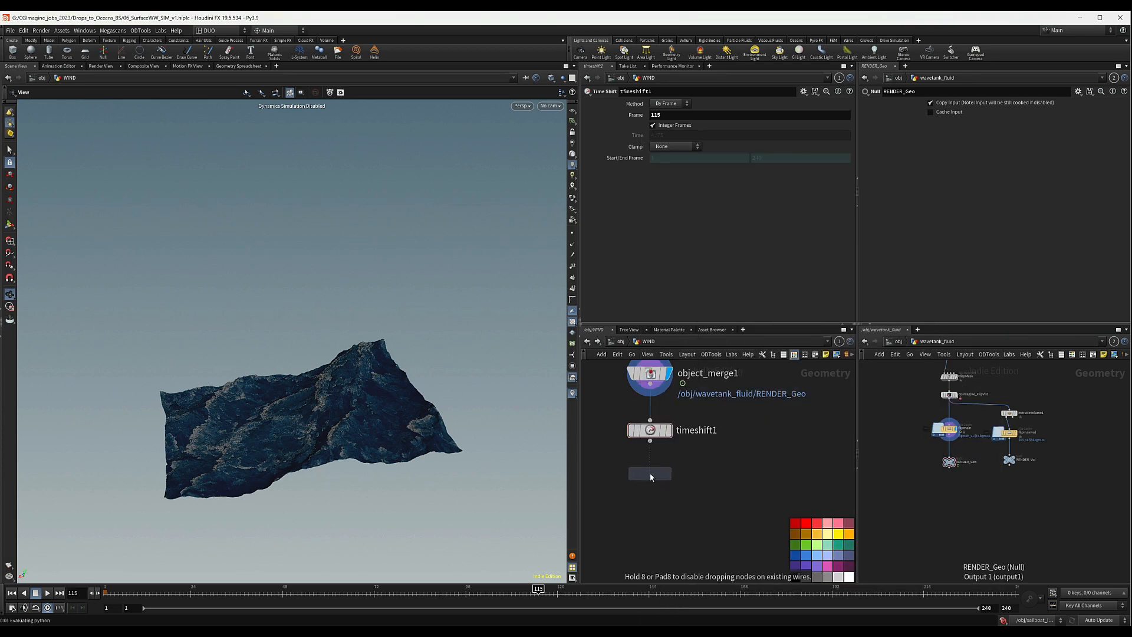
left_click(651, 477)
left_click(651, 466)
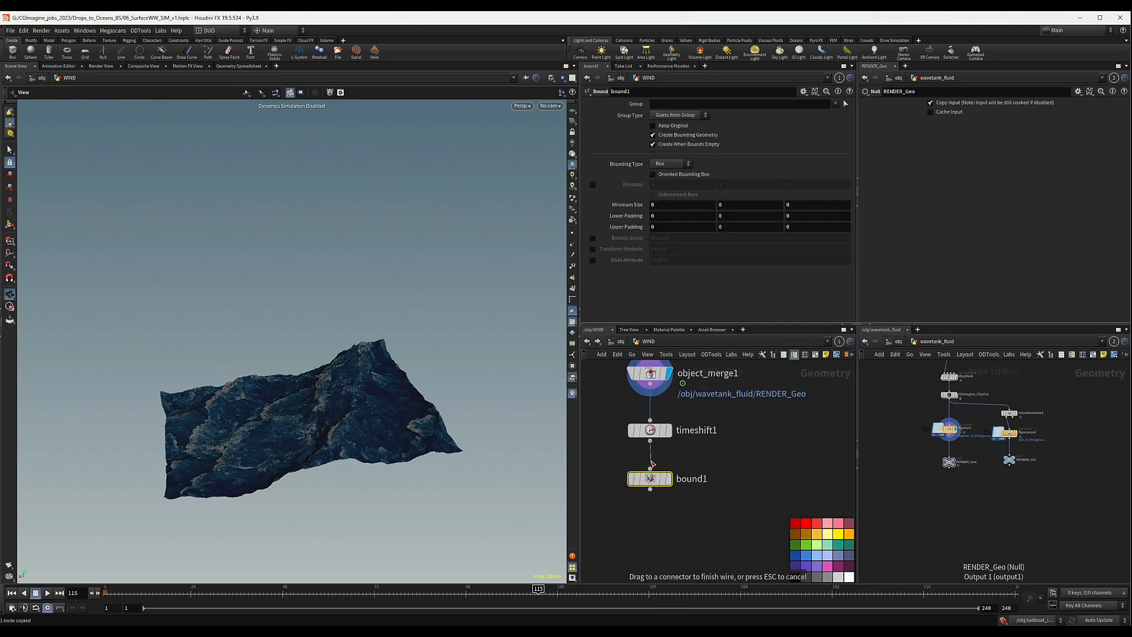
left_click(651, 470)
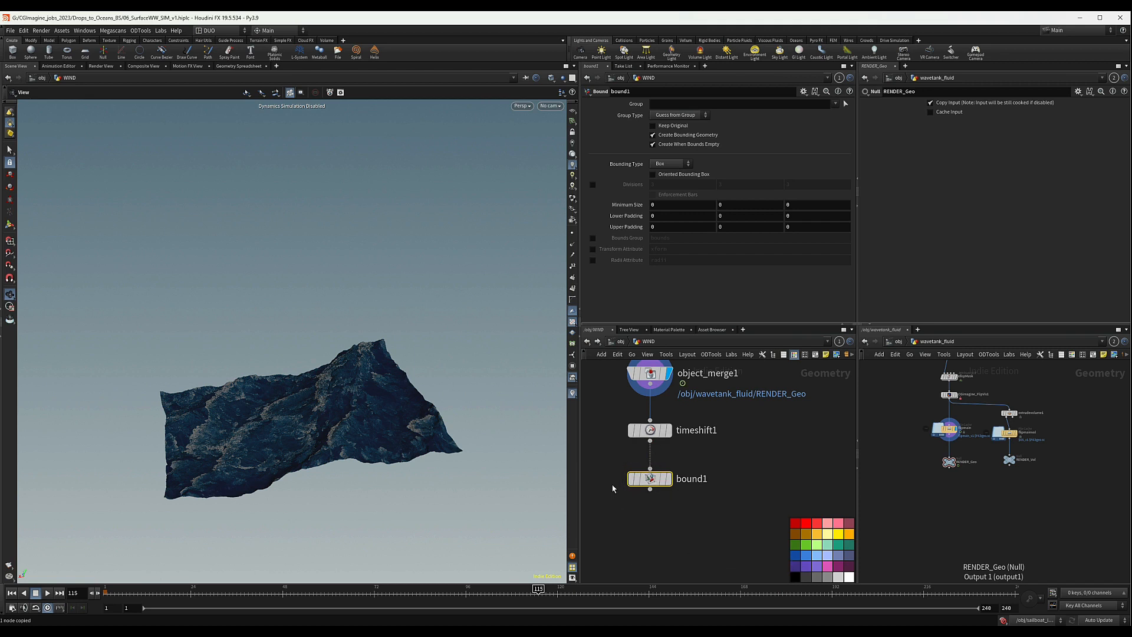
left_click(667, 478)
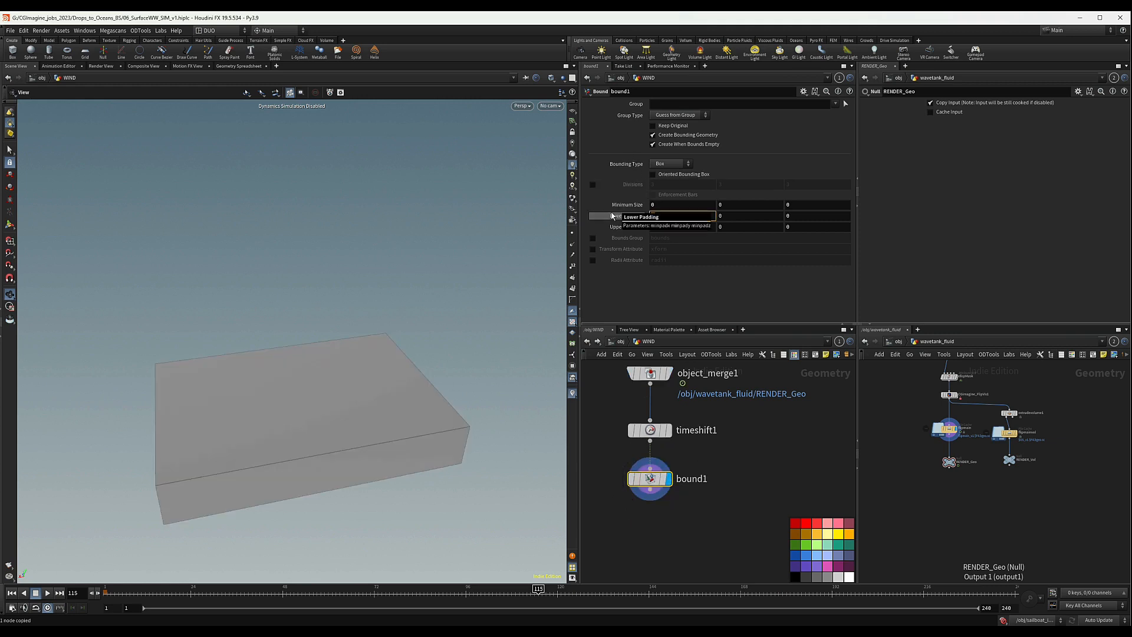
Step: Set the Bound node's Lower Padding to 2, 0, 2 and its Upper Padding to 2, 5, 2
key("Tab")
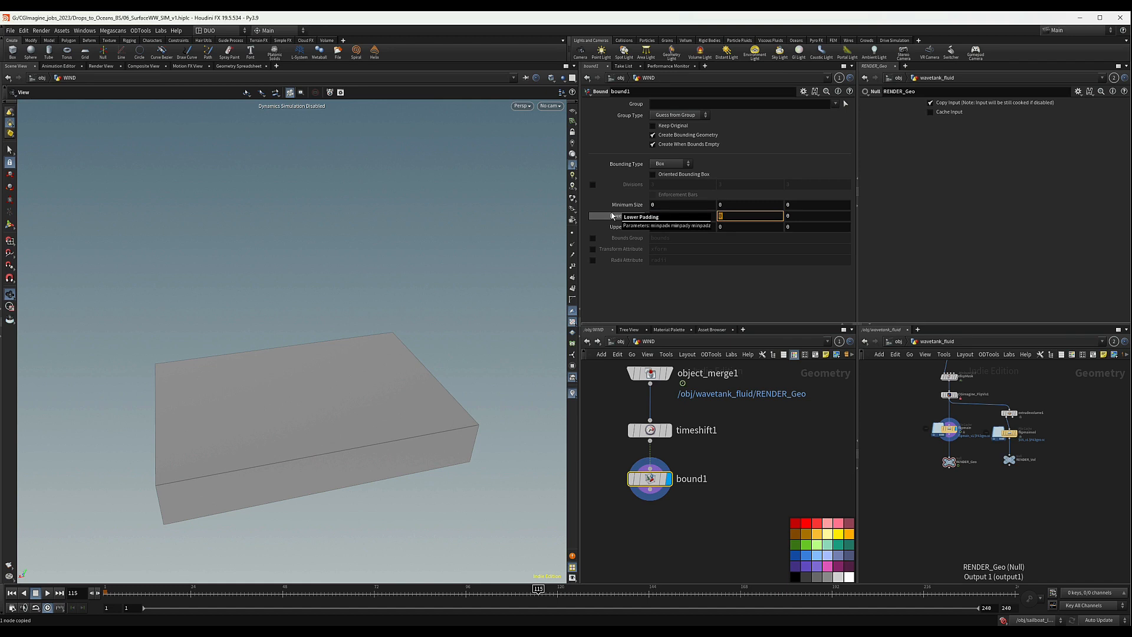
key("Tab")
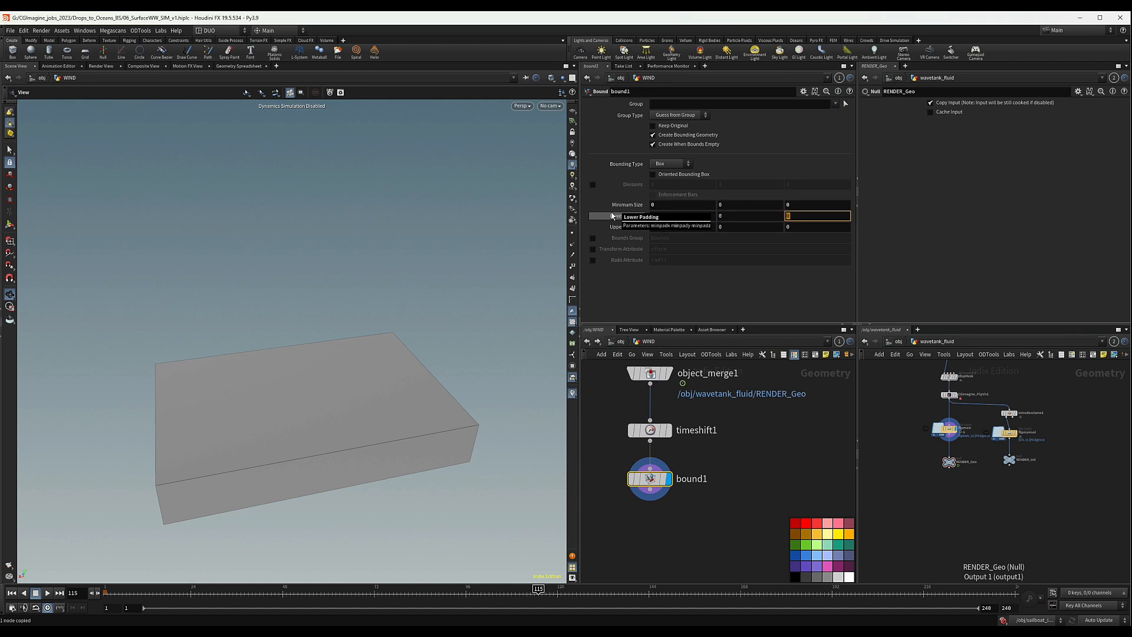
type("2")
key("Tab")
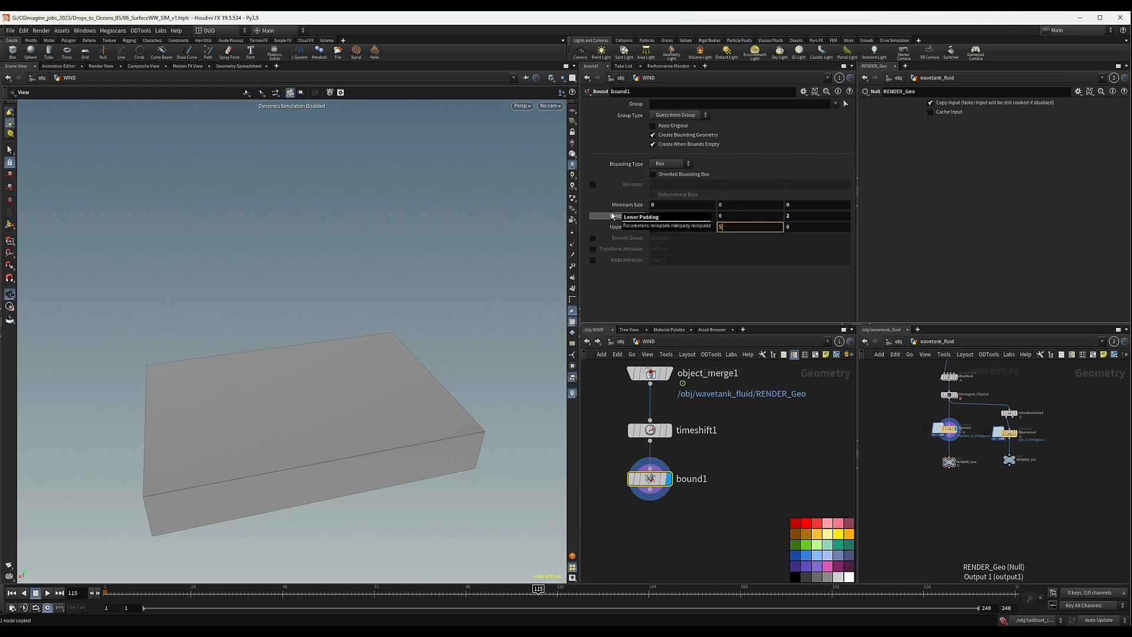
key("Return")
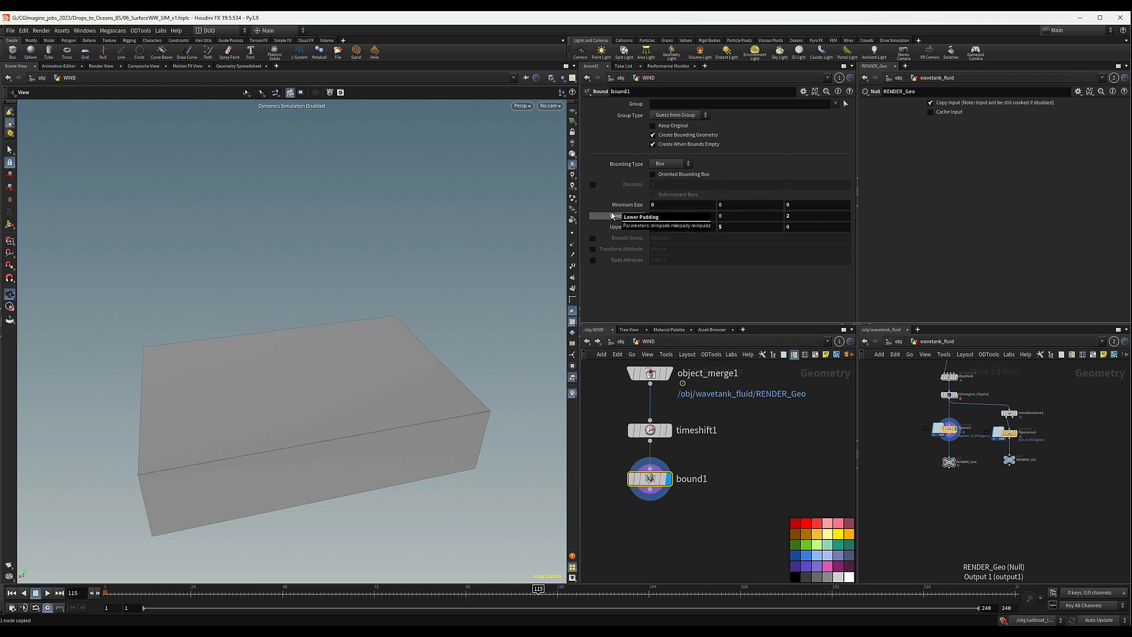
left_click(797, 228)
type("2")
key("Return")
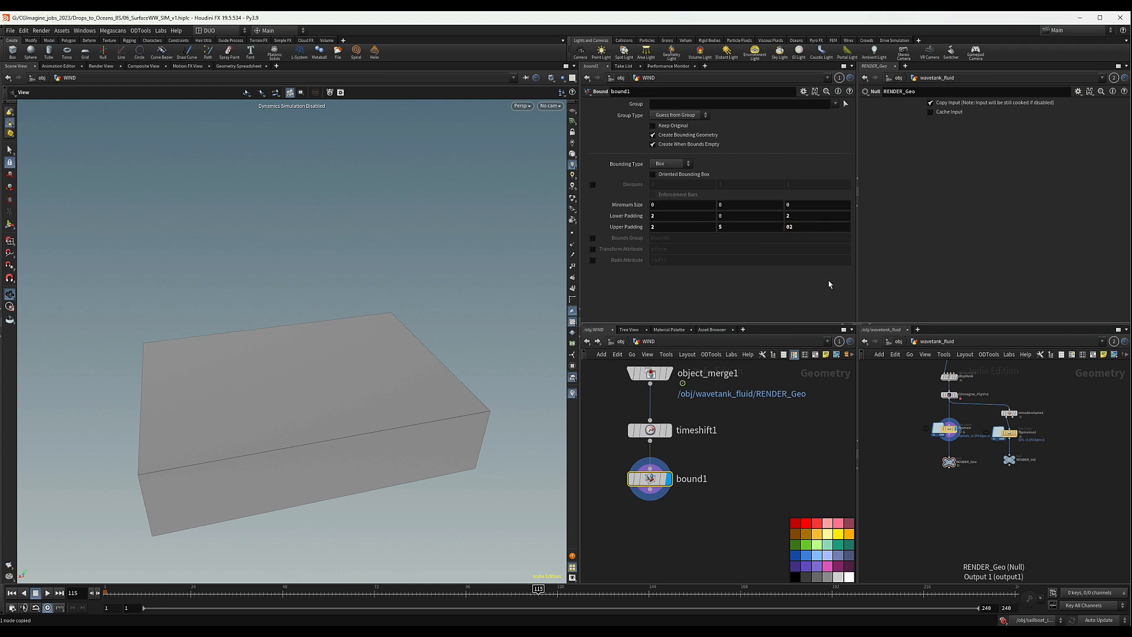
double_click(794, 227)
type("2")
key("Return")
Step: Inspect the padded bounding box from the side and switch the display to object_merge1 for comparison
left_click_drag(397, 435, 393, 400)
middle_click_drag(757, 423, 738, 436)
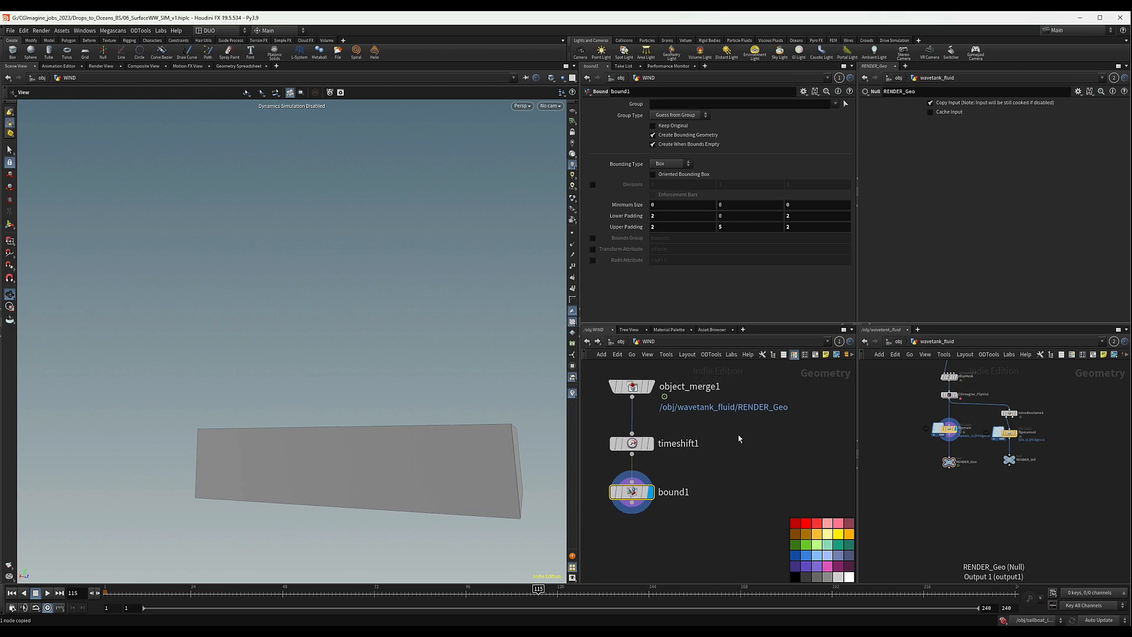
left_click(649, 389)
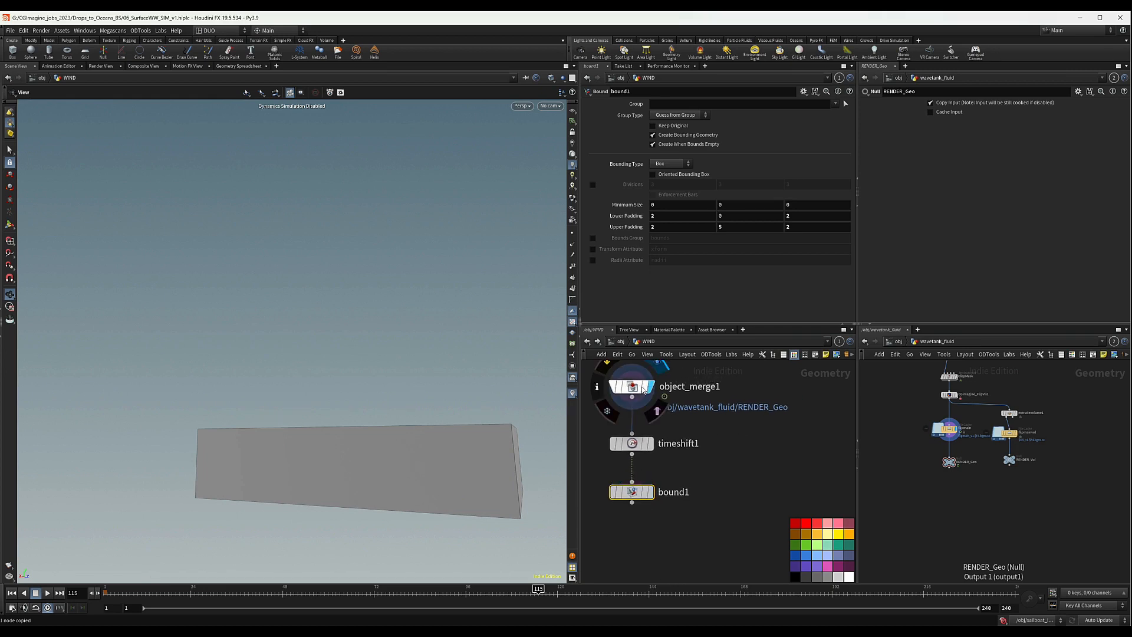
Step: Display the fluid surface from object_merge1 with bound1 overlaid as a template, and compare their heights from the side
left_click(641, 388)
left_click_drag(399, 469, 475, 502)
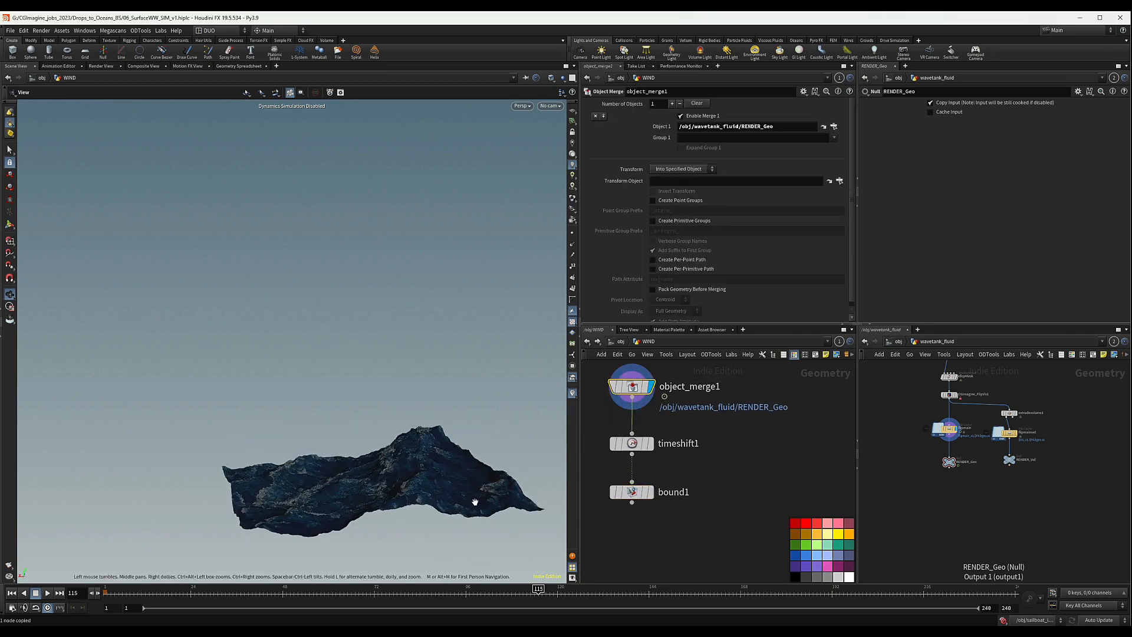
left_click(647, 491)
left_click_drag(405, 470, 375, 439)
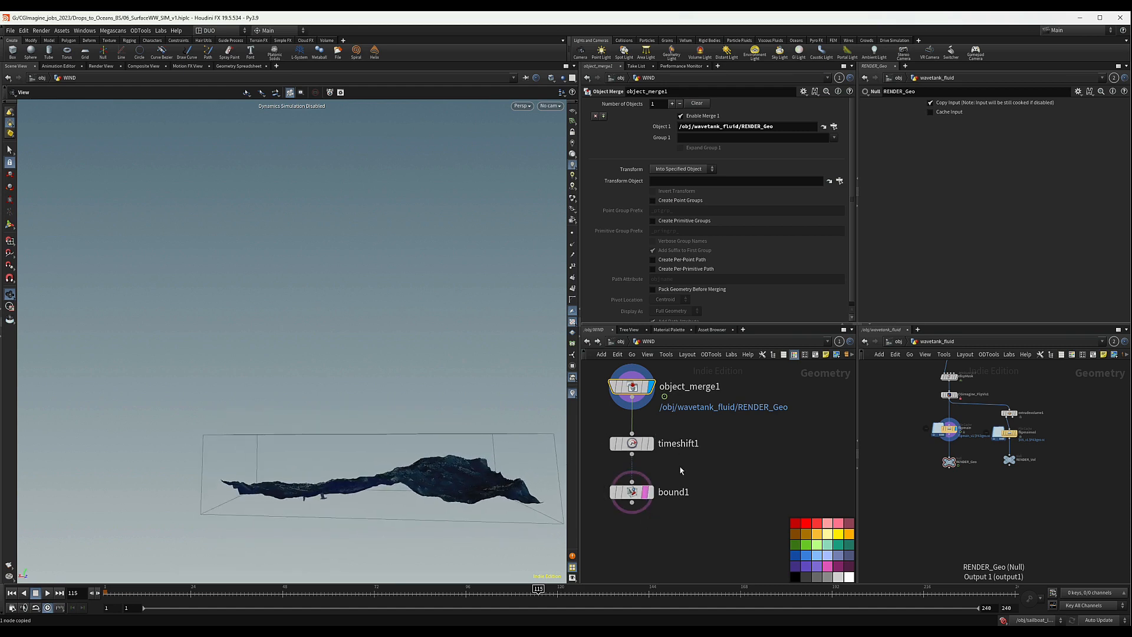
Step: Turn off bound1's template overlay and set its vertical Upper Padding to 6
middle_click_drag(680, 471, 744, 474)
left_click(696, 495)
mouse_move(696, 495)
left_click(719, 518)
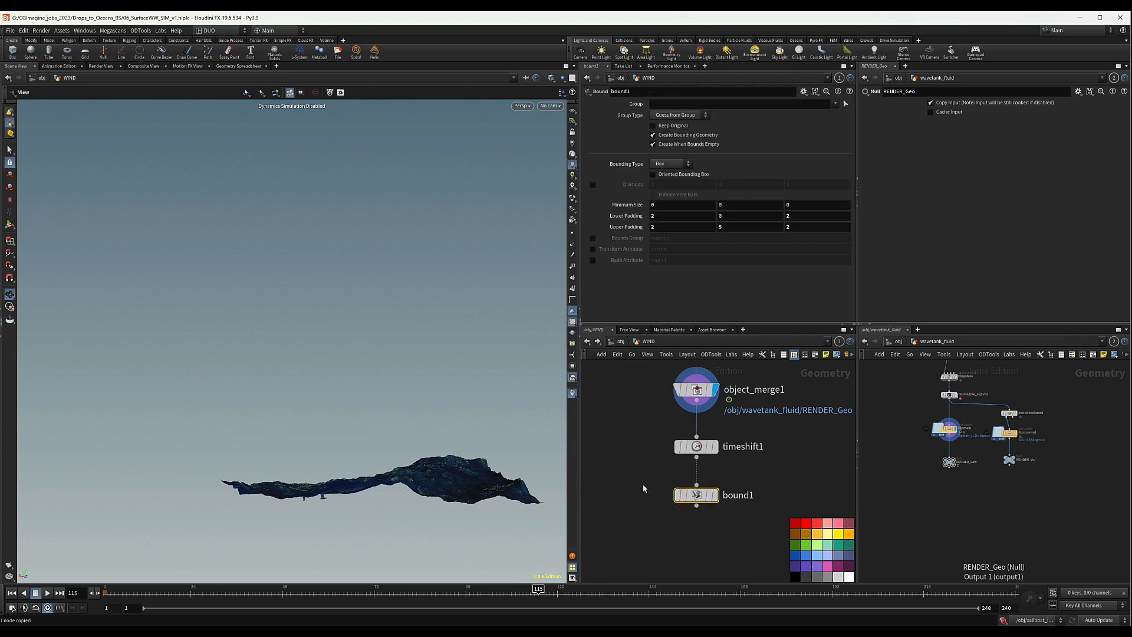
left_click(738, 225)
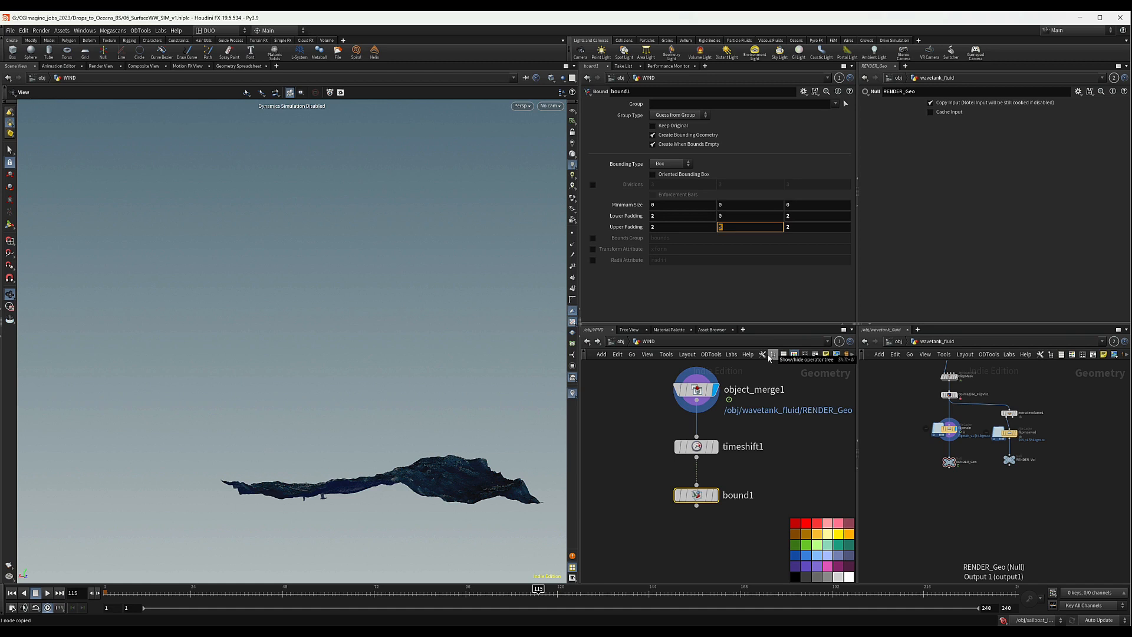
type("6")
key("Return")
Step: Display bound1 and inspect the taller bounding box from the front
scroll(805, 480, "down", 2)
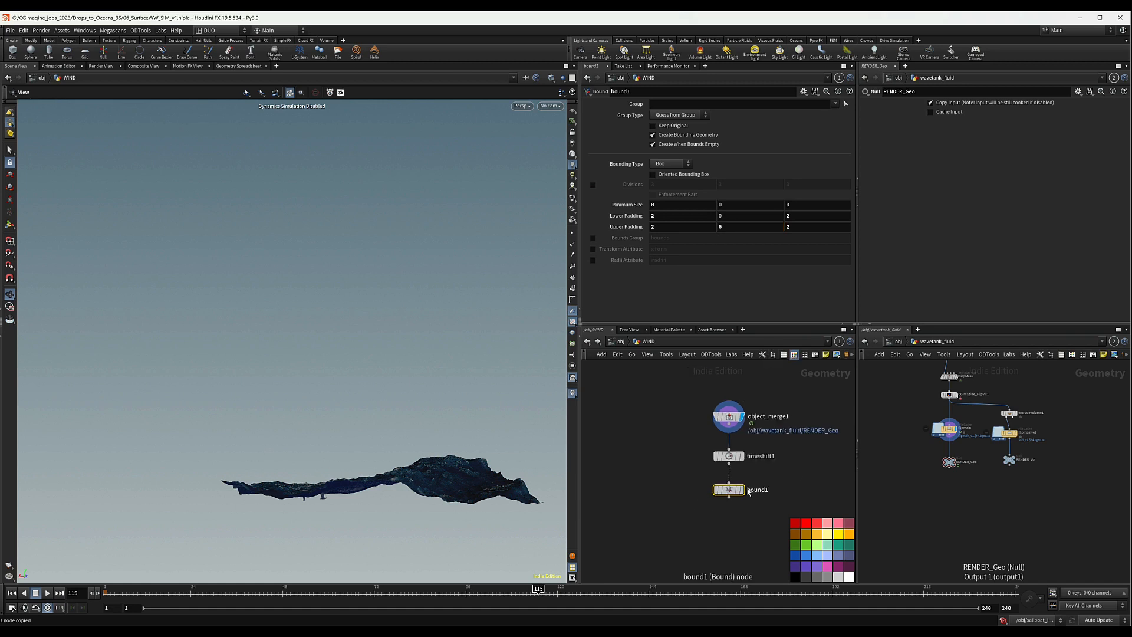
left_click(742, 491)
middle_click_drag(740, 536, 724, 502)
left_click_drag(358, 459, 363, 470)
middle_click_drag(363, 469, 275, 434)
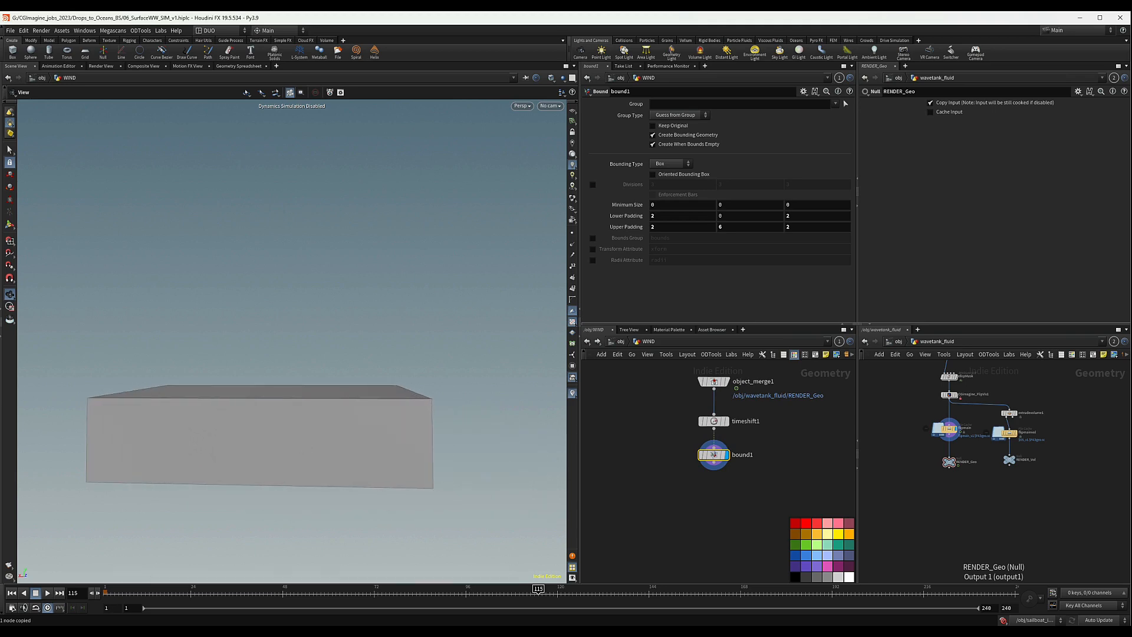
Step: Add a Volume node directly below bound1, wired to its output
key("Tab")
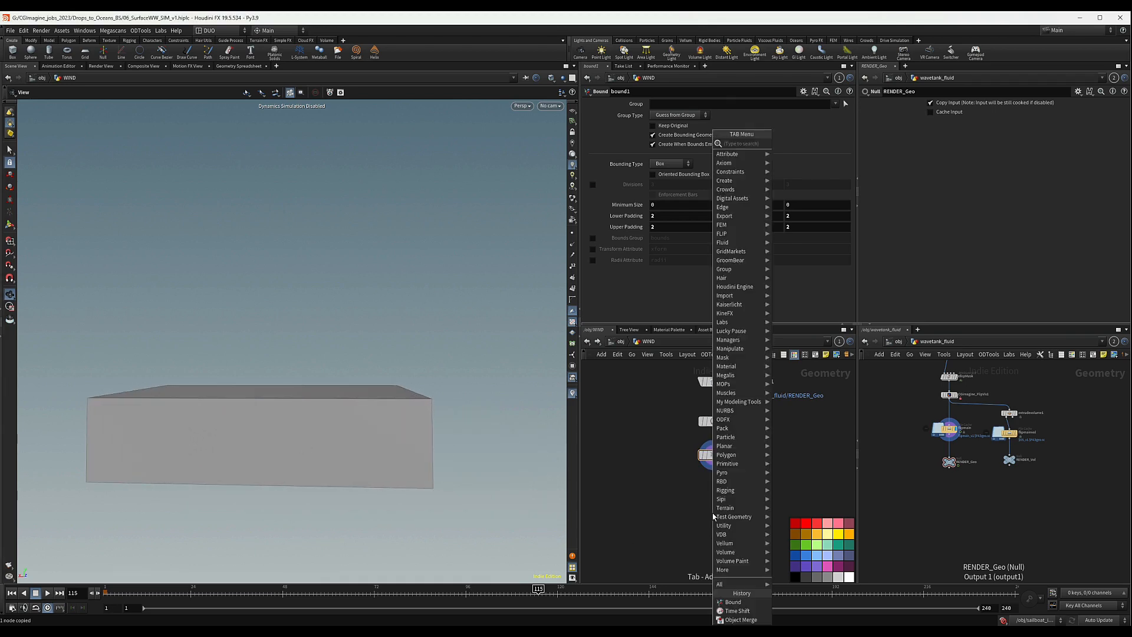
type("vo")
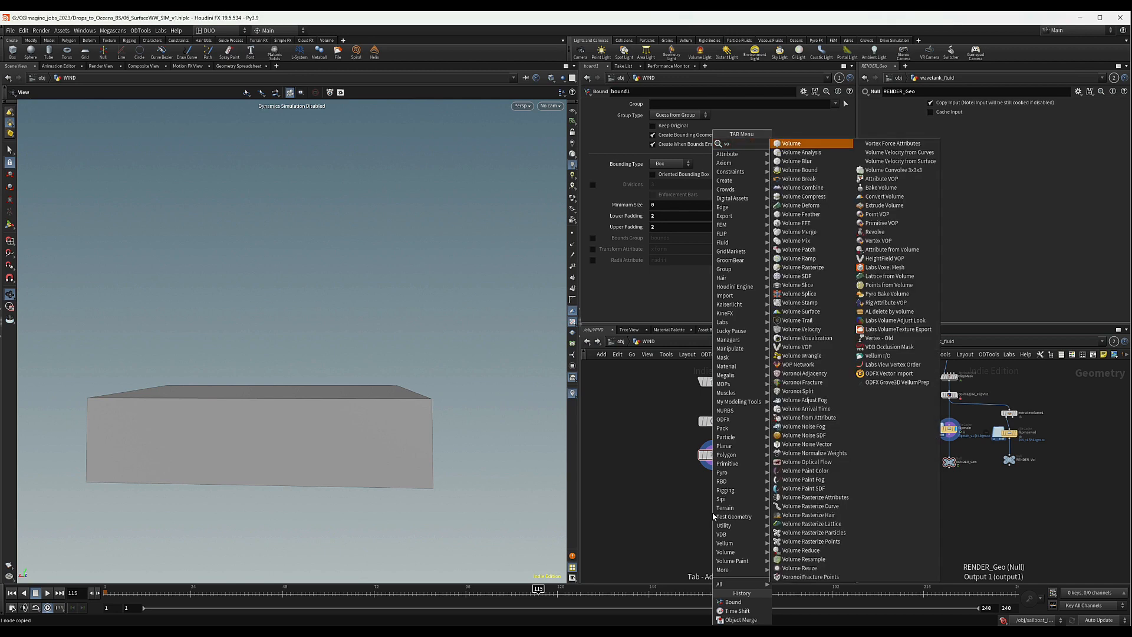
type("l")
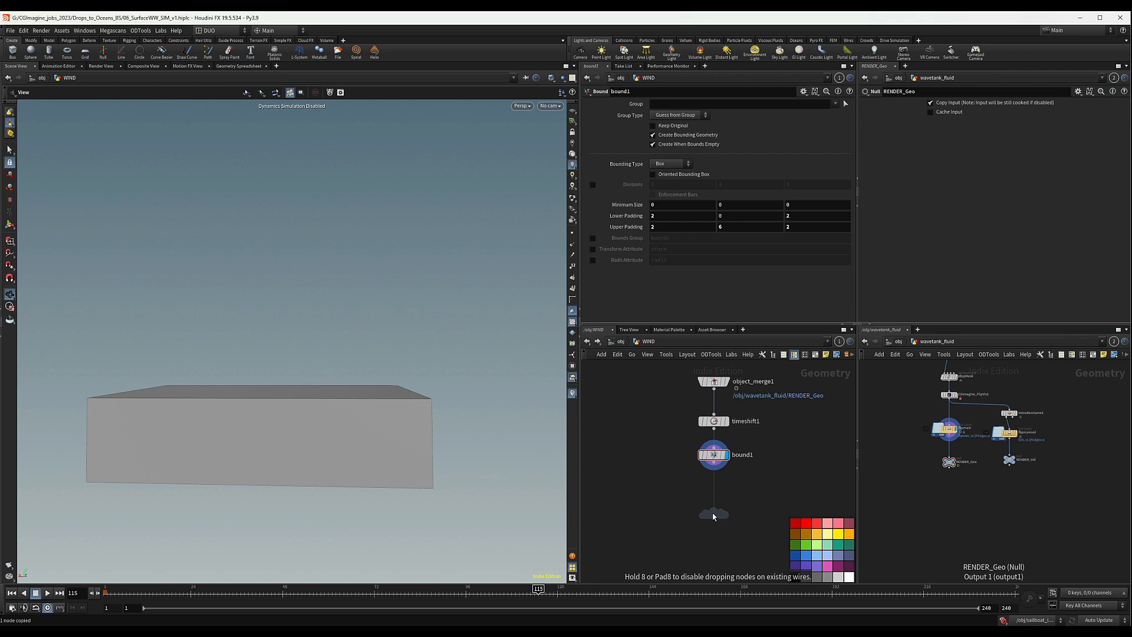
left_click(713, 490)
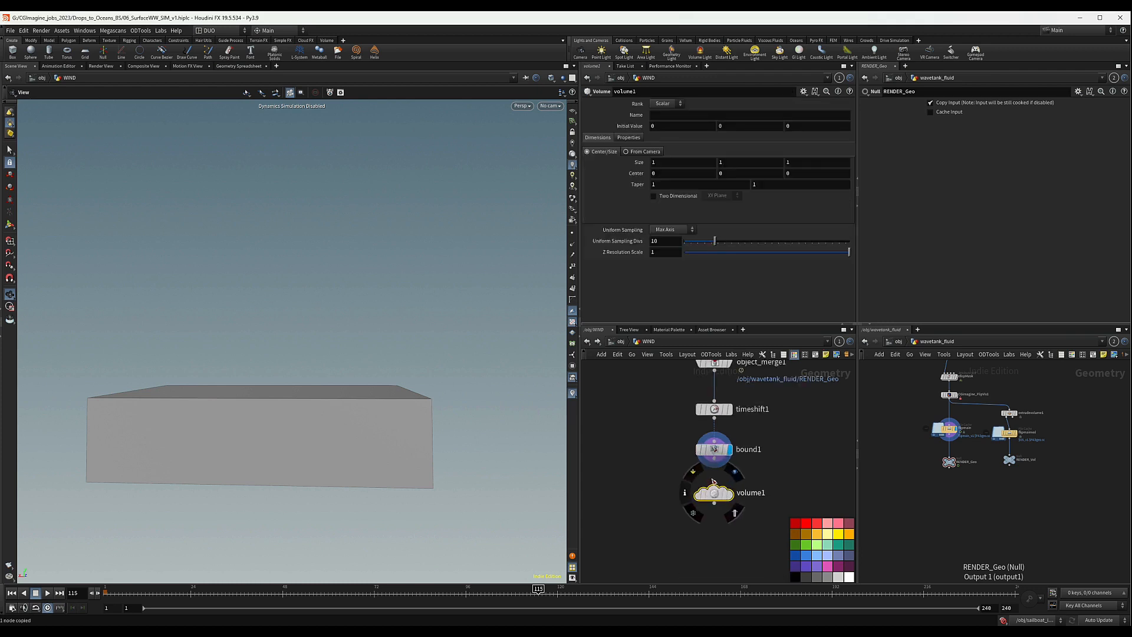
scroll(713, 482, "up", 1)
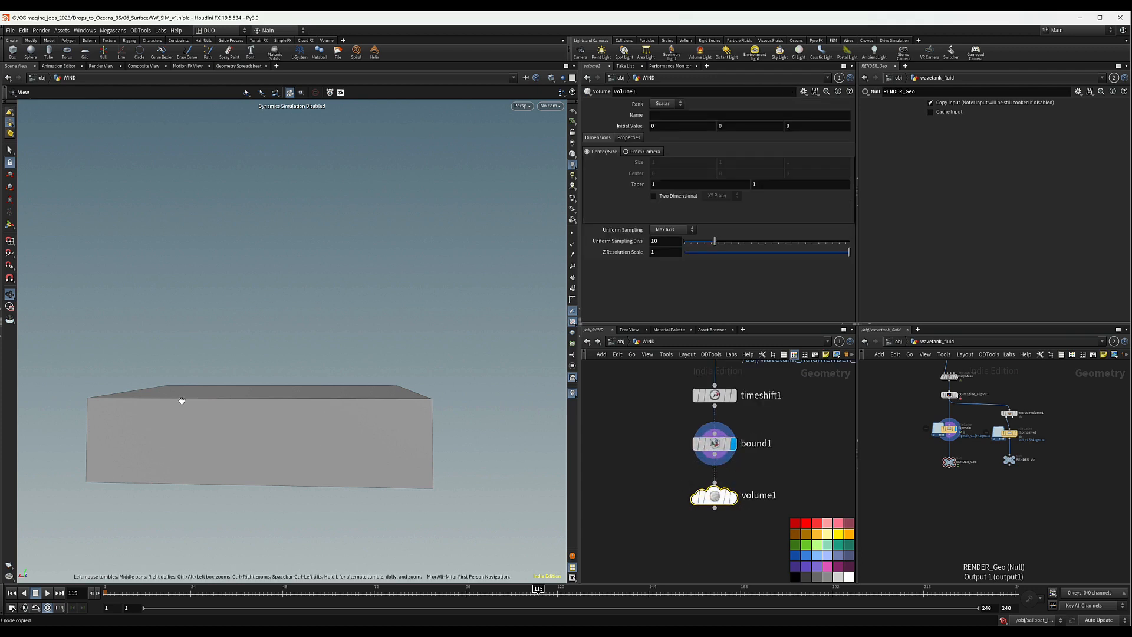
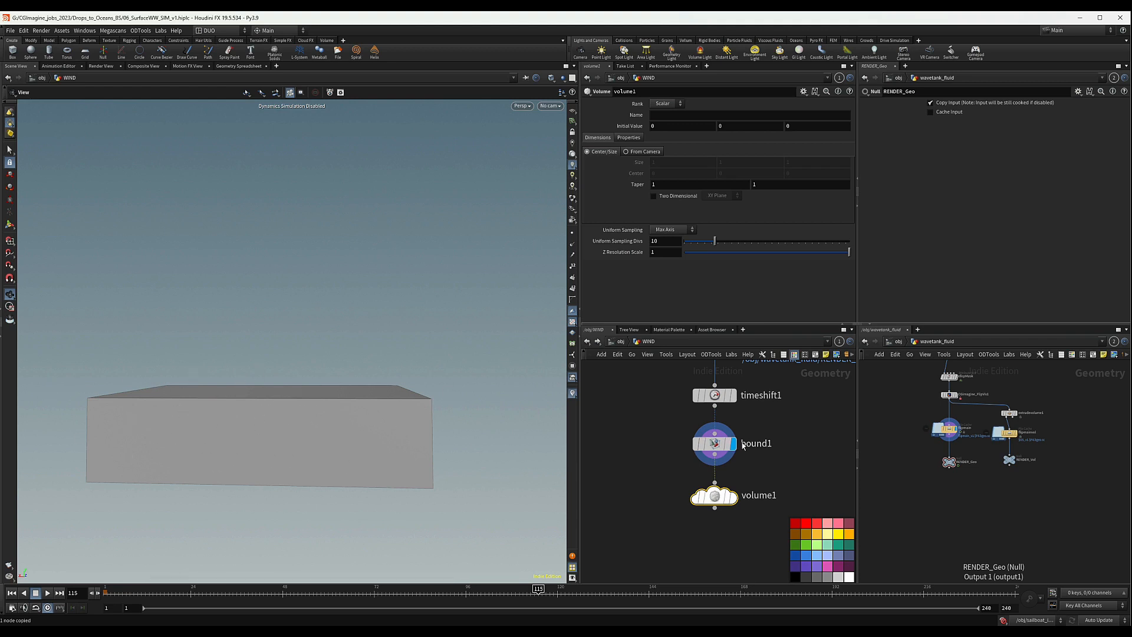
Step: Cut the wire between bound1 and volume1 before changing the volume's sampling
mouse_move(717, 455)
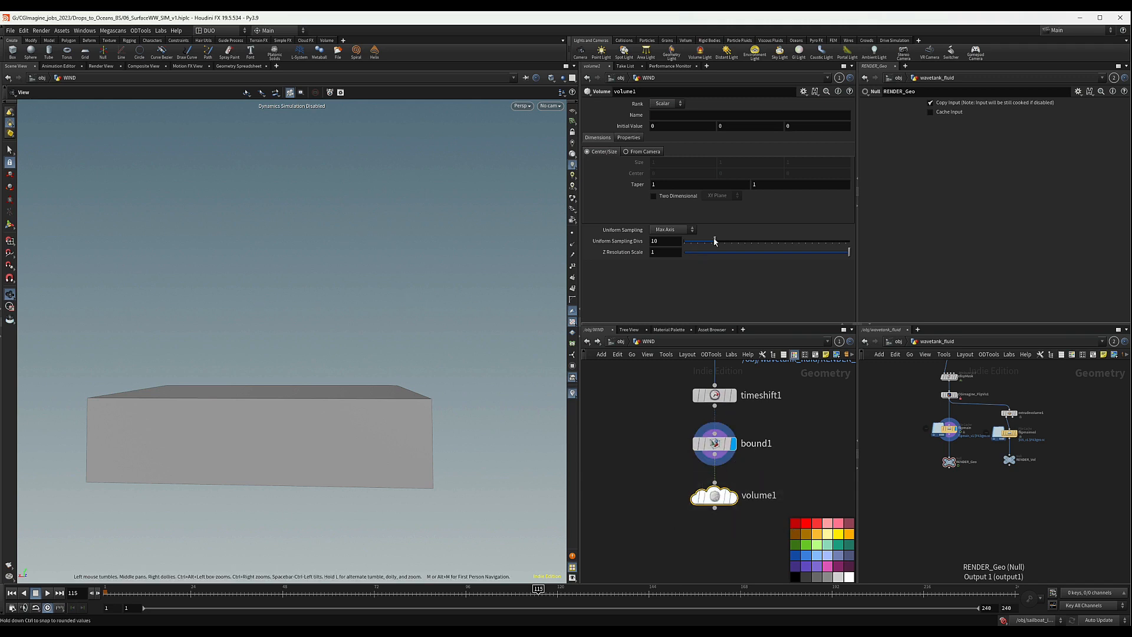
left_click(668, 230)
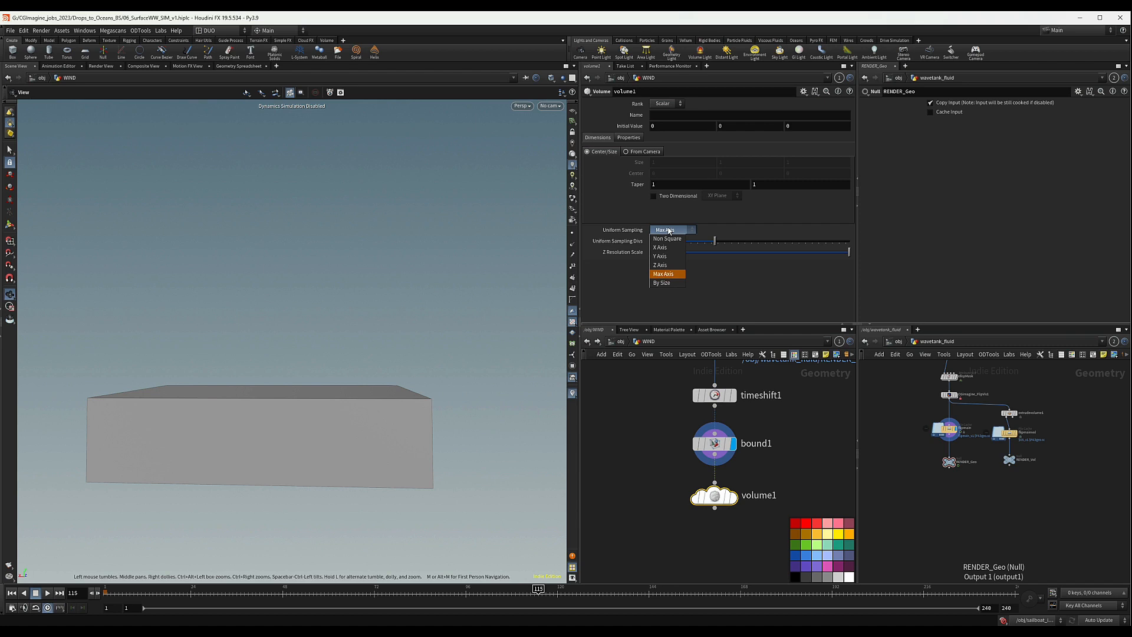
left_click(663, 274)
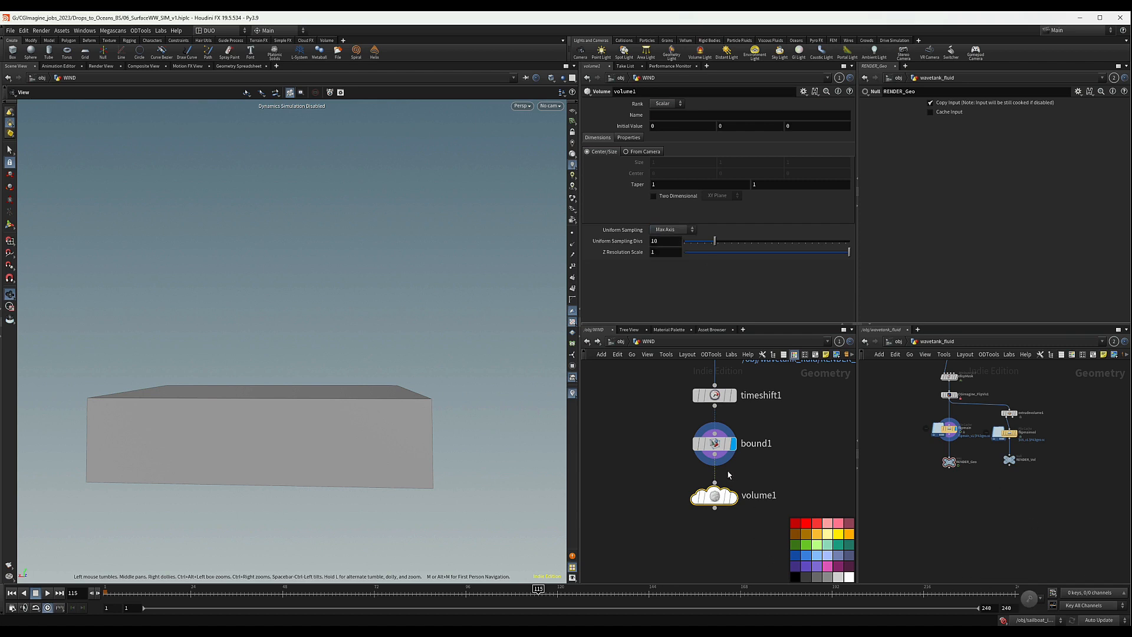
key("y")
left_click_drag(736, 464, 658, 458)
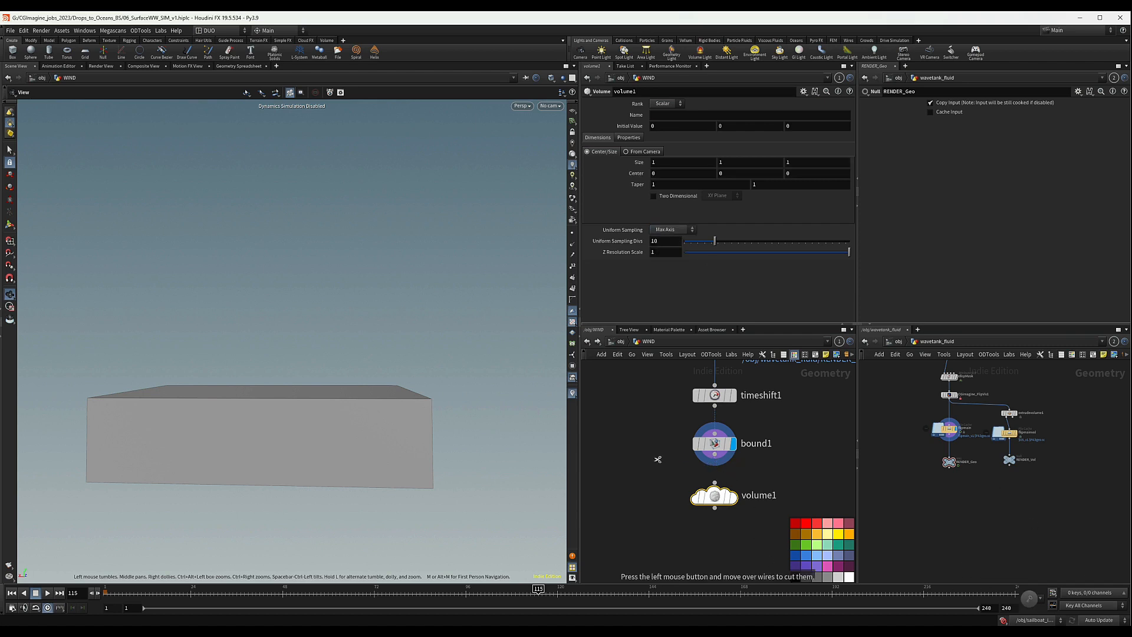
Step: Set volume1's Uniform Sampling to By Size with a Div Size of 1, then rewire it to bound1 and display it
left_click(670, 231)
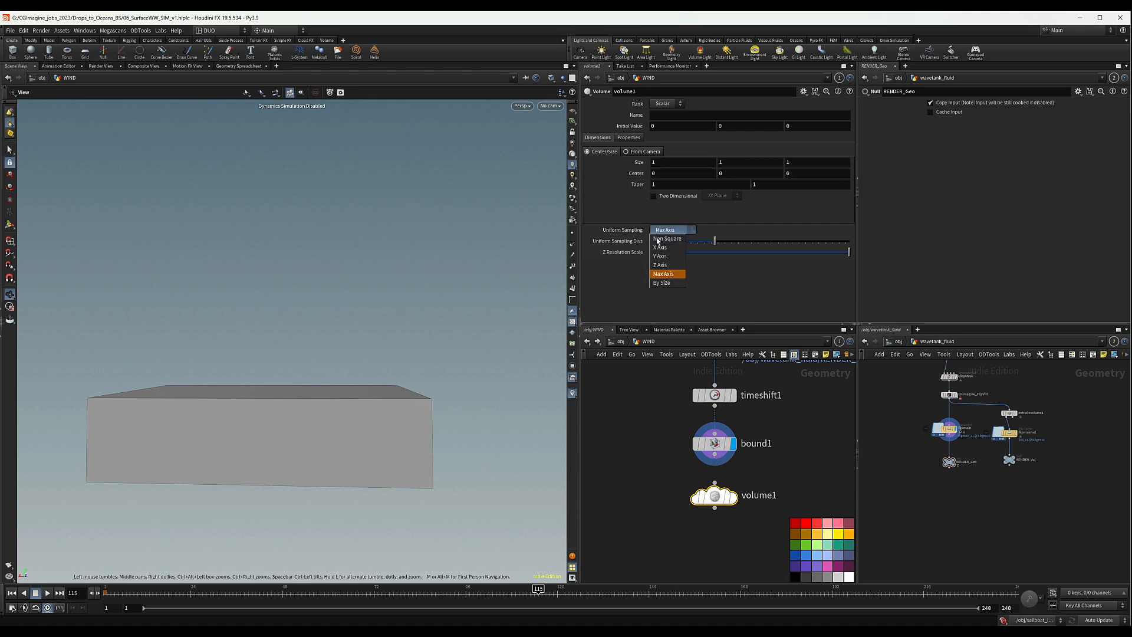
left_click(662, 283)
double_click(673, 242)
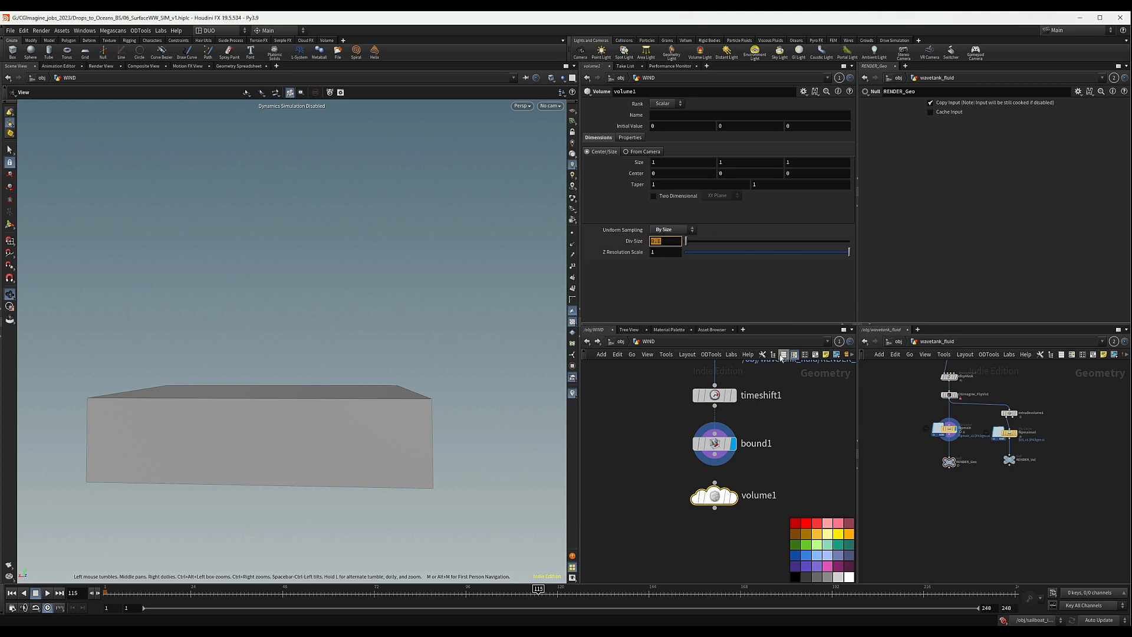
type("1")
key("Return")
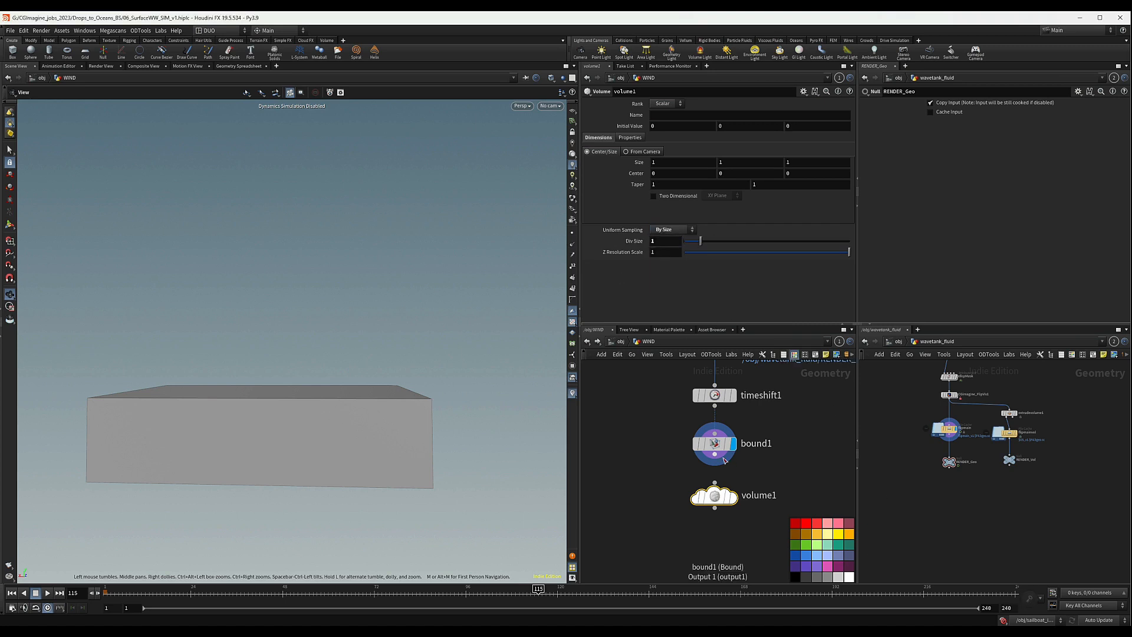
left_click_drag(715, 460, 714, 483)
left_click(733, 495)
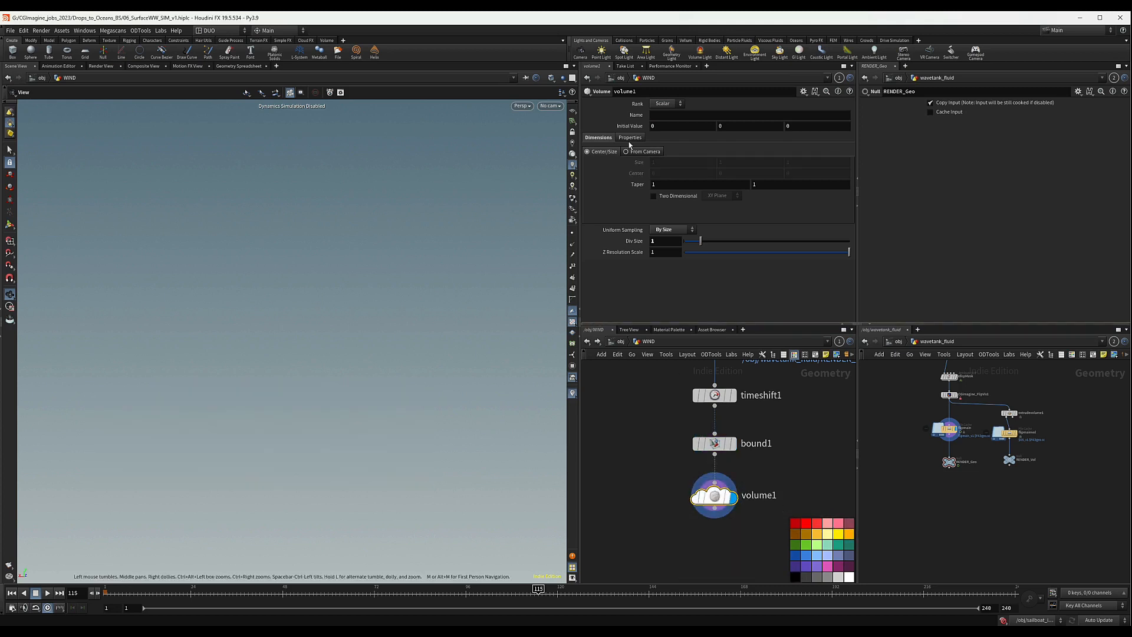
Step: Set volume1's Rank to Vector and name the volume vel
left_click(676, 116)
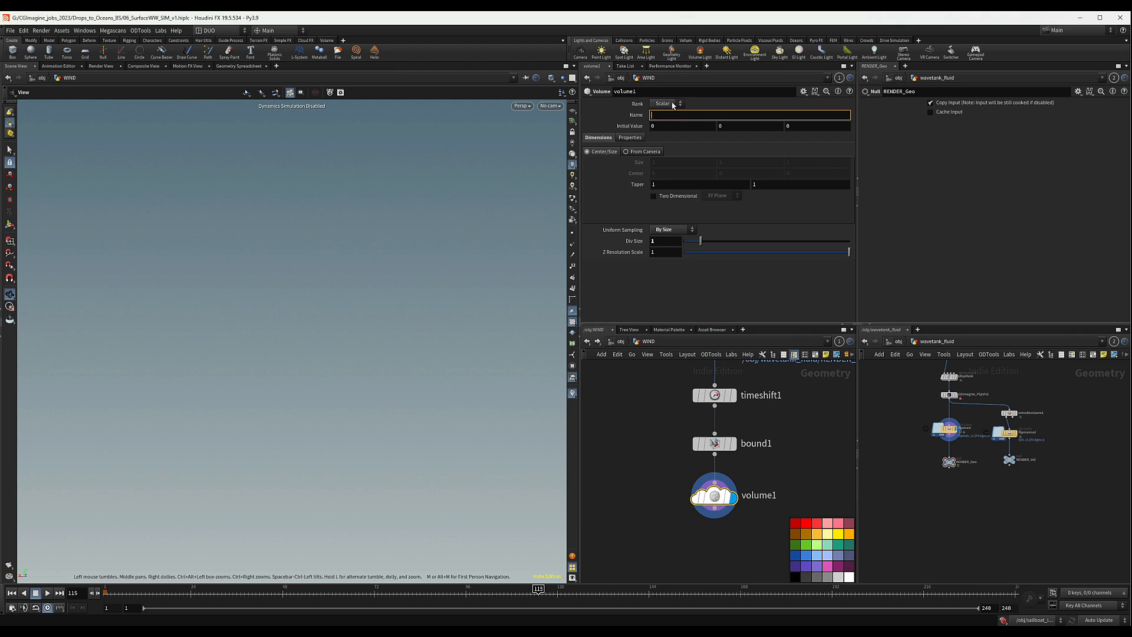
left_click(673, 105)
left_click(669, 120)
left_click(665, 118)
key("Return")
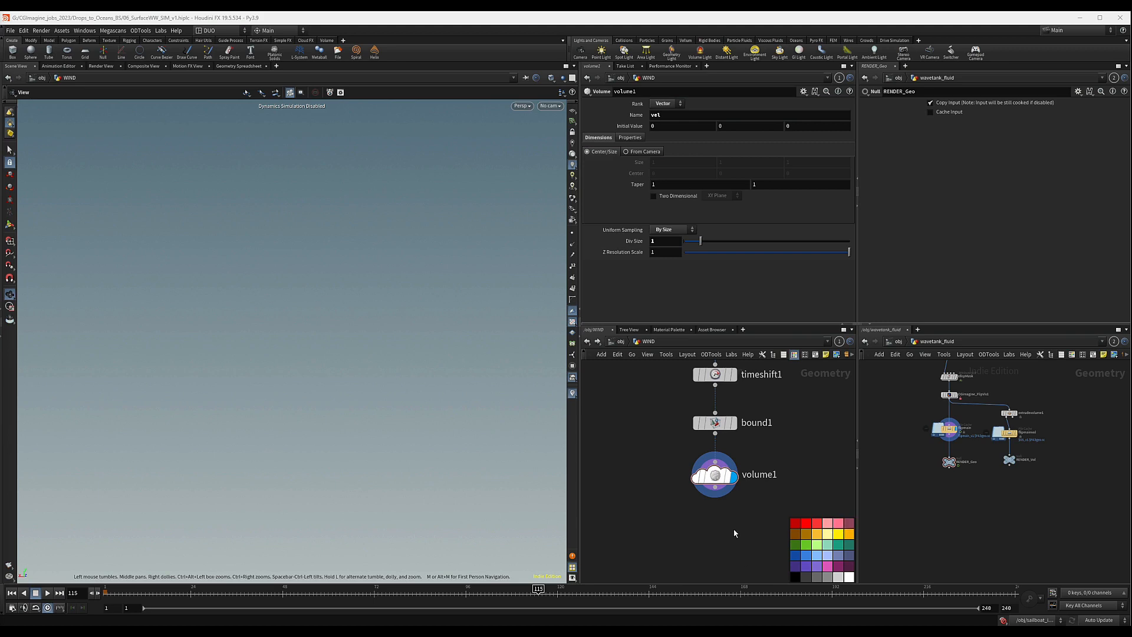
Step: Add a Volume Velocity node below volume1 and wire volume1 into its first input
key("Tab")
type("voluv")
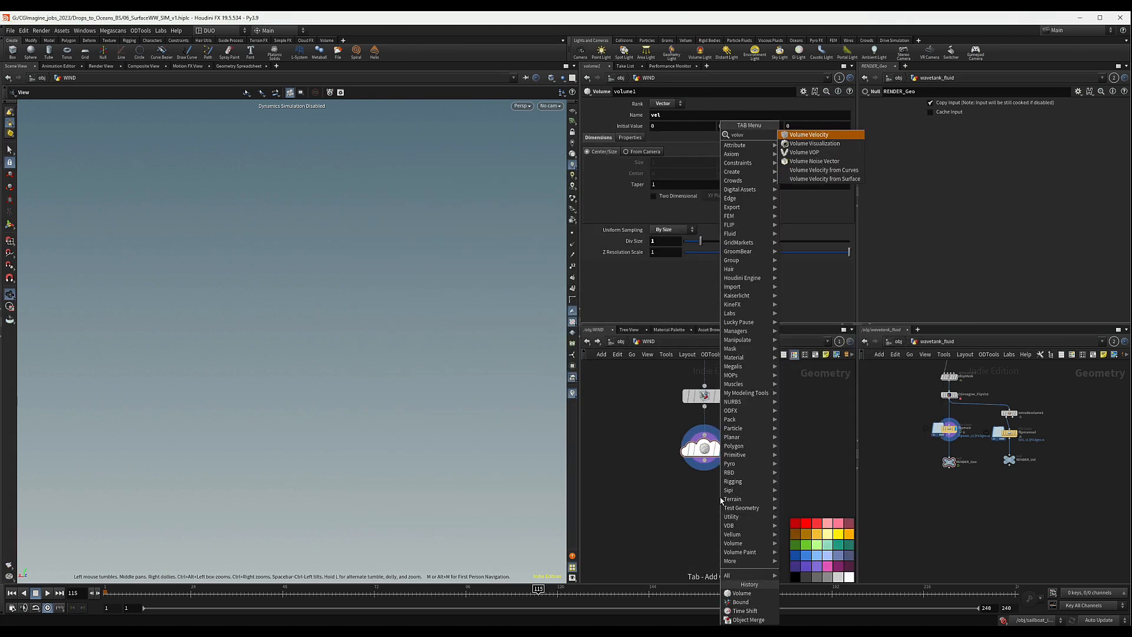
type("el")
key("Return")
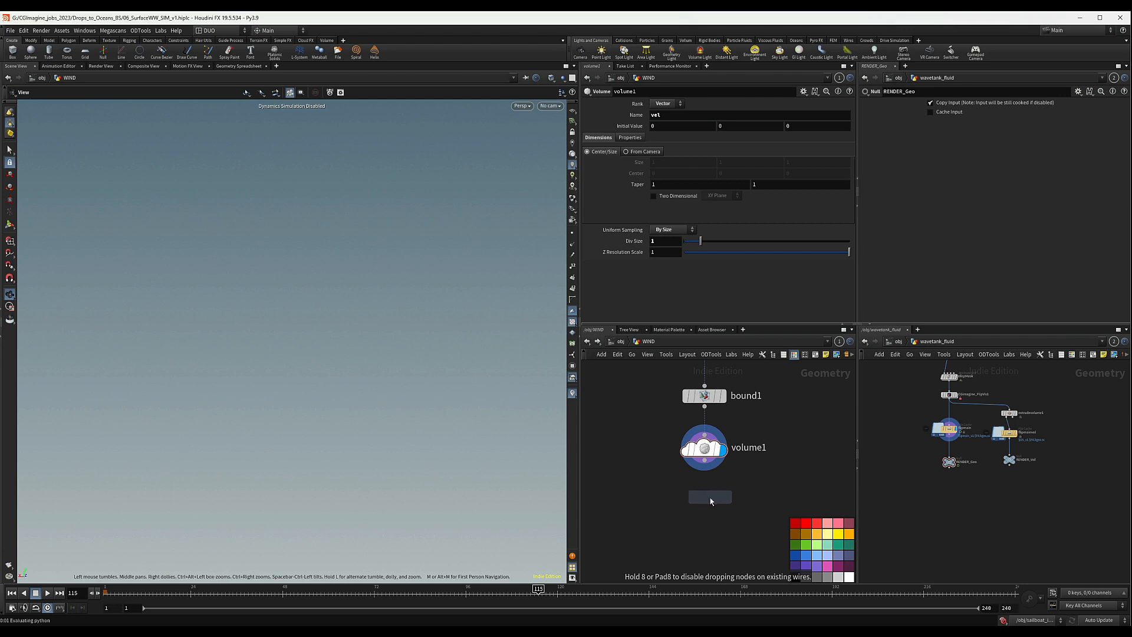
left_click(704, 500)
left_click_drag(703, 465, 703, 502)
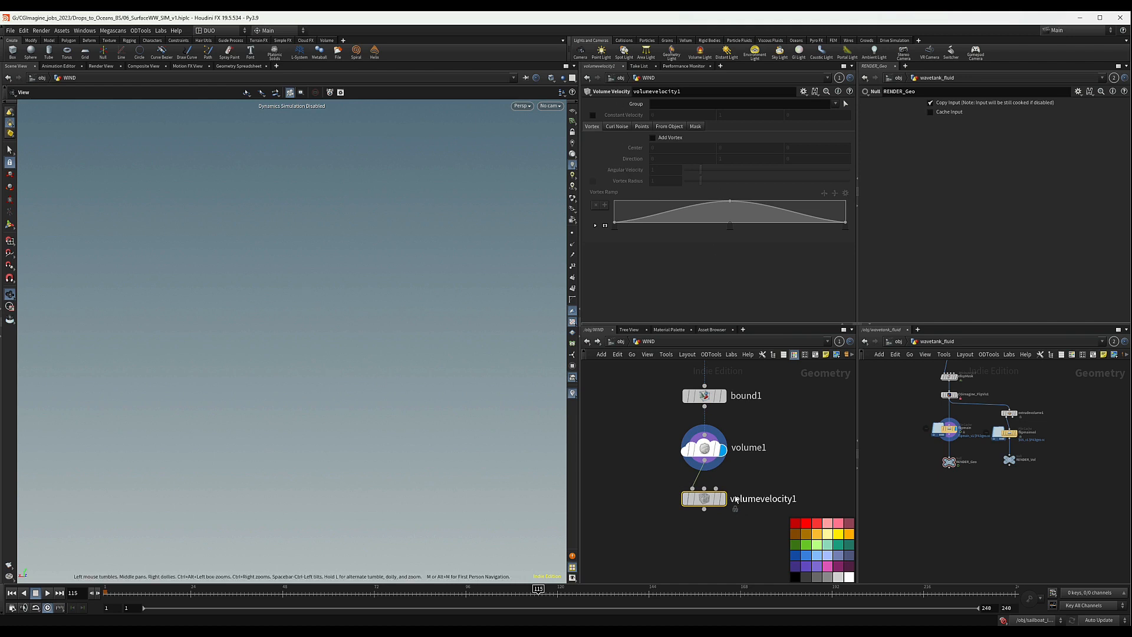
Step: Place a Grid node in the empty space beside volumevelocity1
left_click(684, 441)
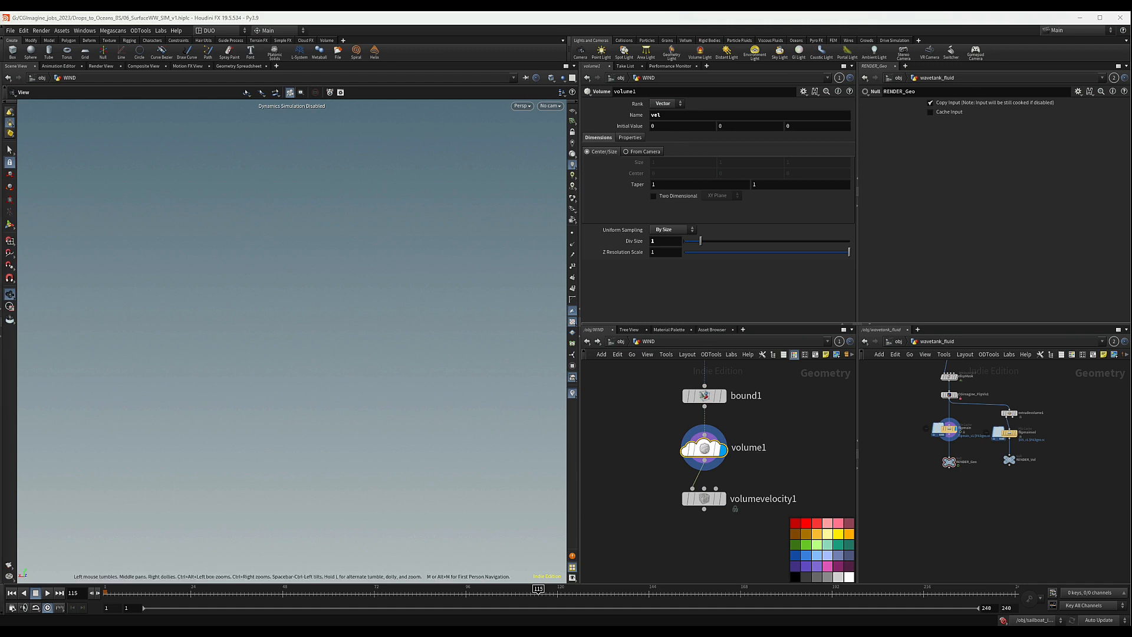
scroll(707, 489, "down", 3)
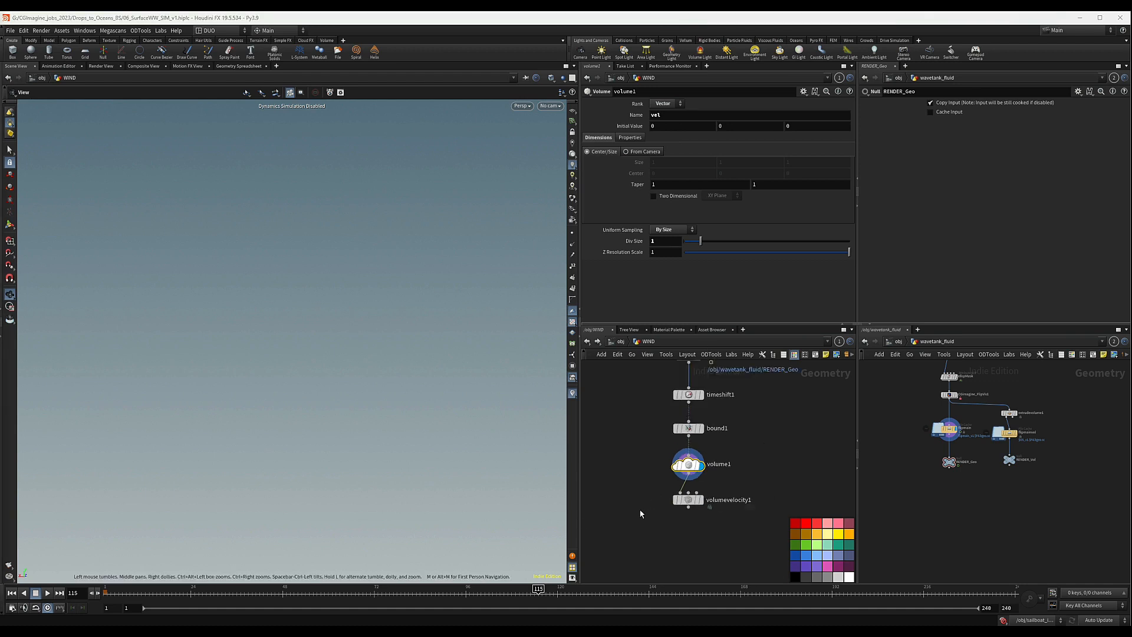
key("Tab")
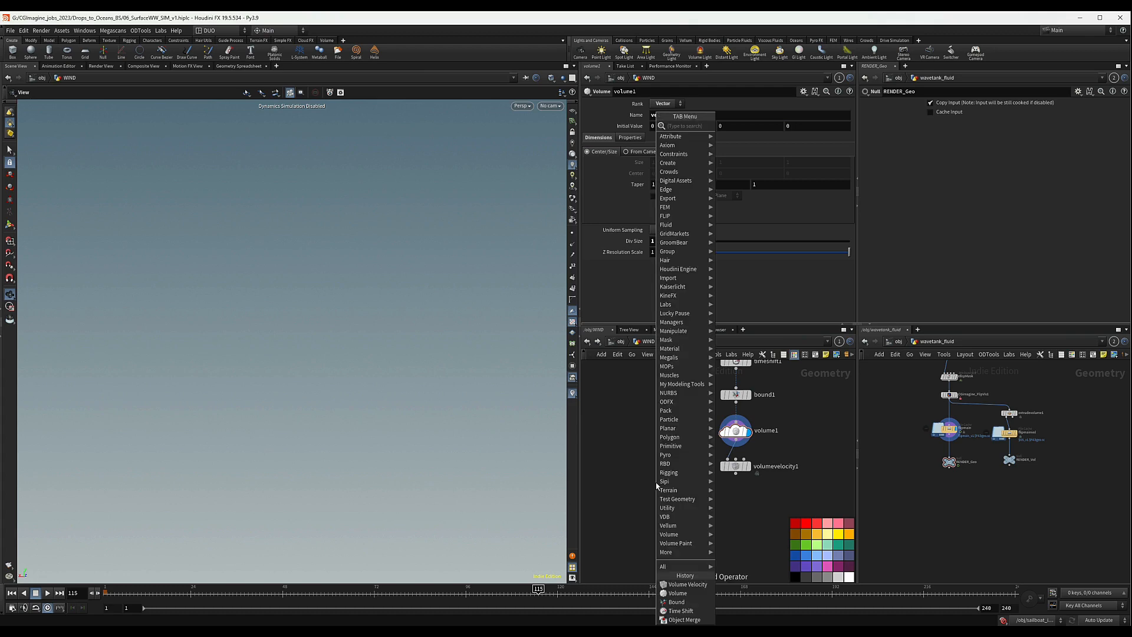
key("Escape")
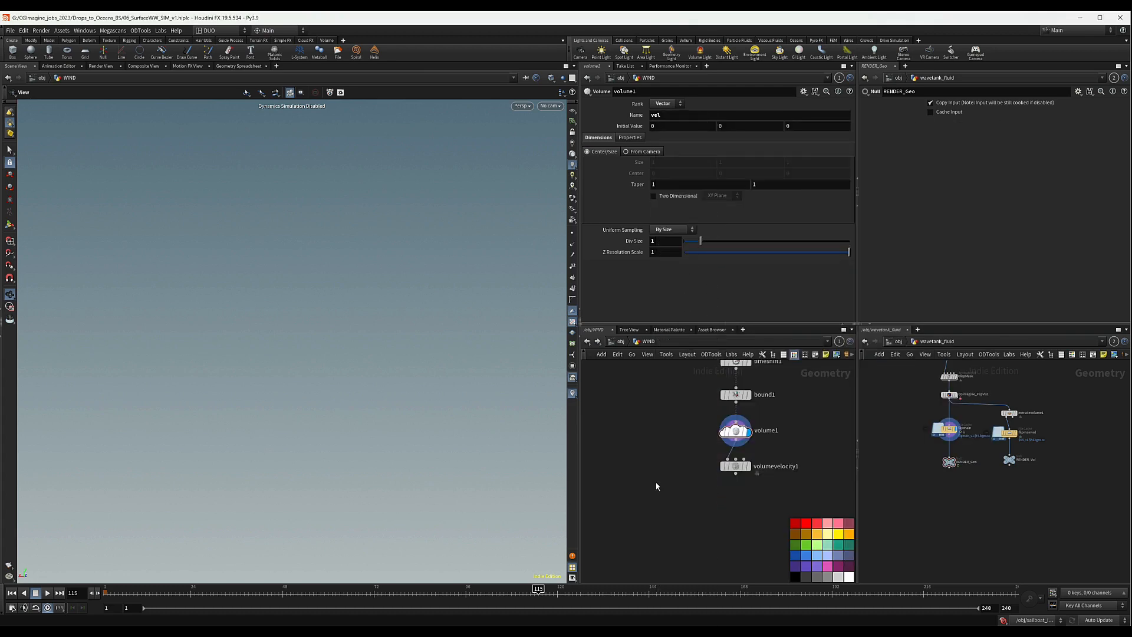
left_click(641, 466)
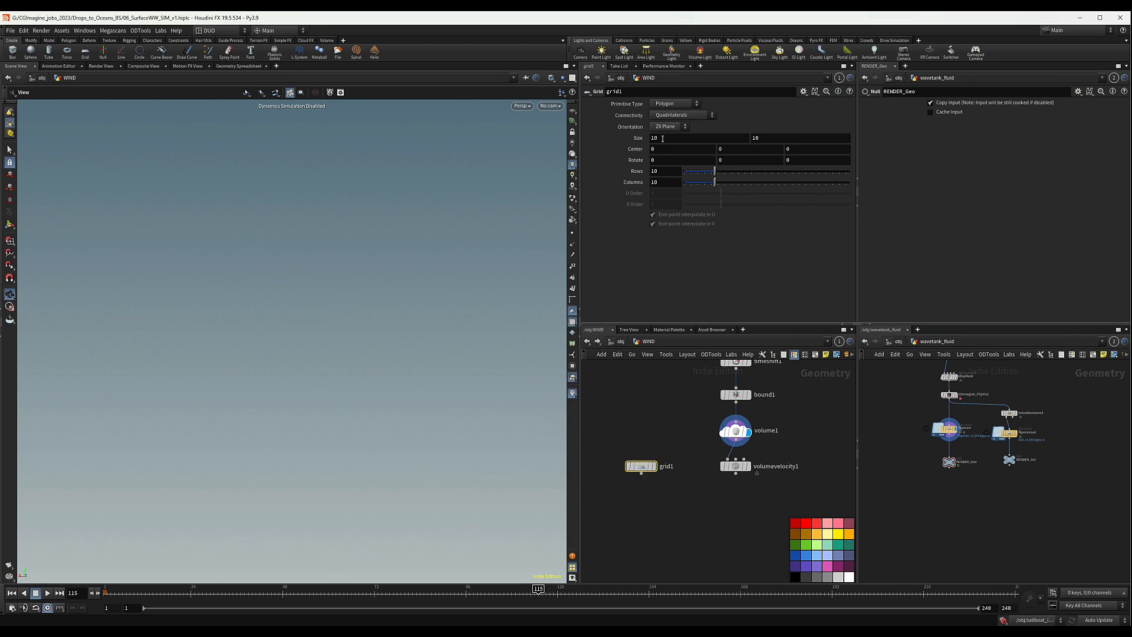
Step: Set the Grid node's Size to 50 by 50
left_click_drag(663, 139, 592, 153)
type("50")
key("Tab")
type("50")
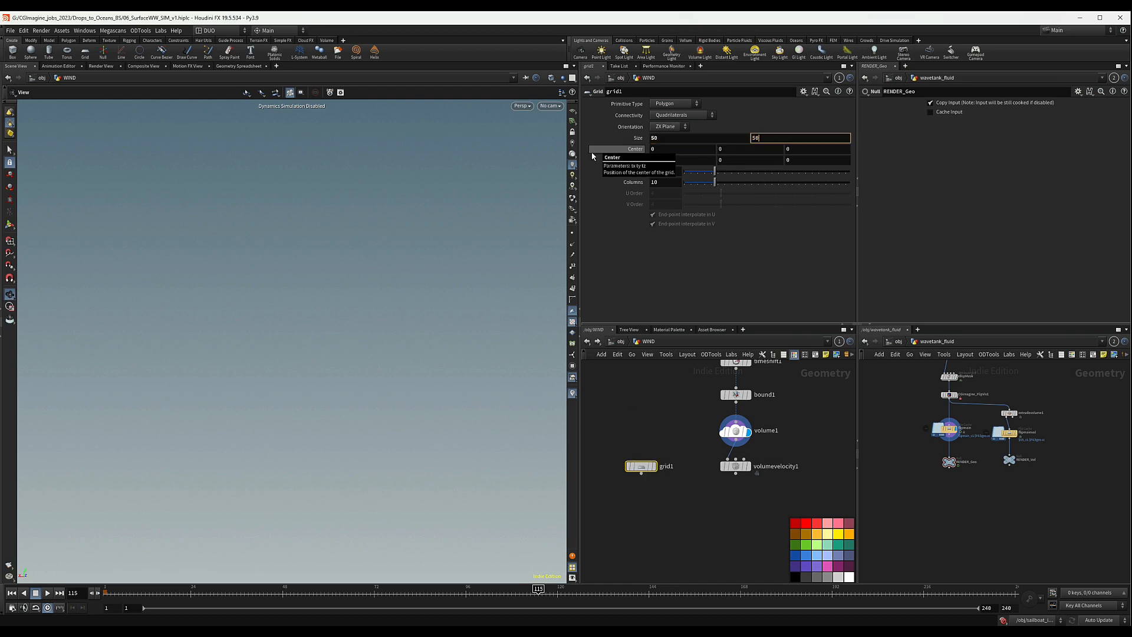
key("Return")
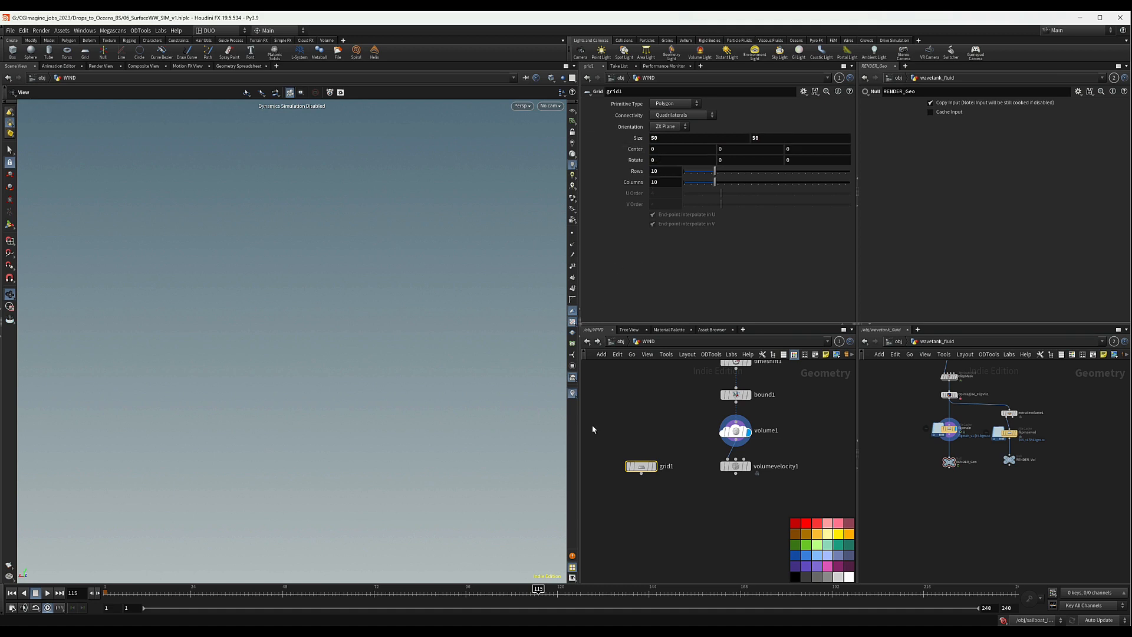
Step: Add a Scatter node below grid1 and wire the grid's output into it
middle_click_drag(641, 497, 647, 486)
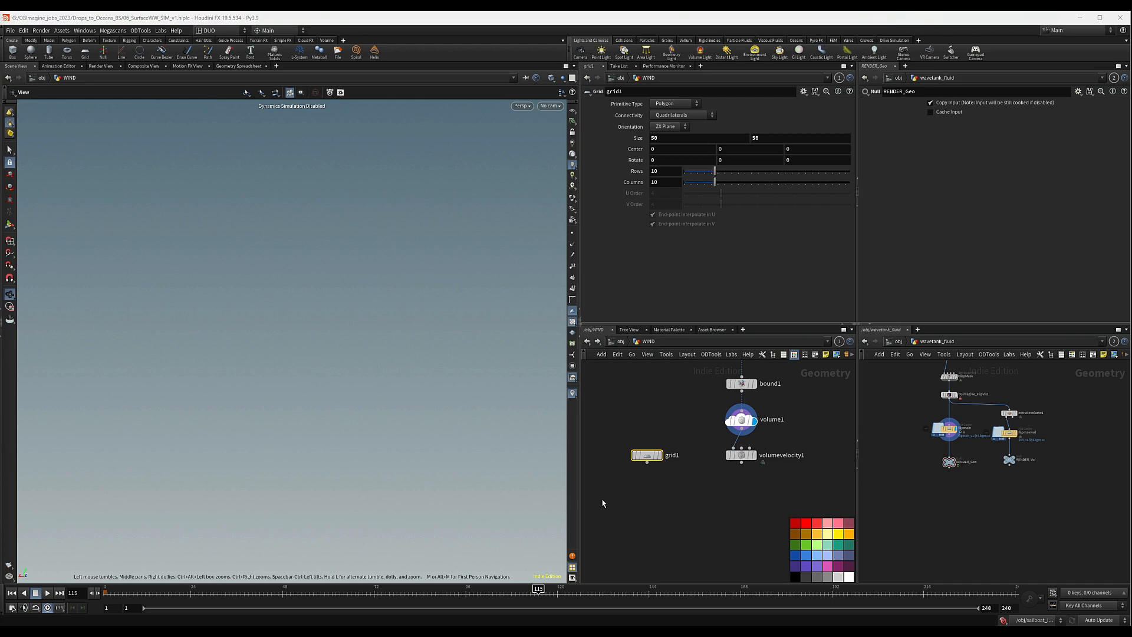
left_click(633, 516)
key("Tab")
type("sca")
key("Return")
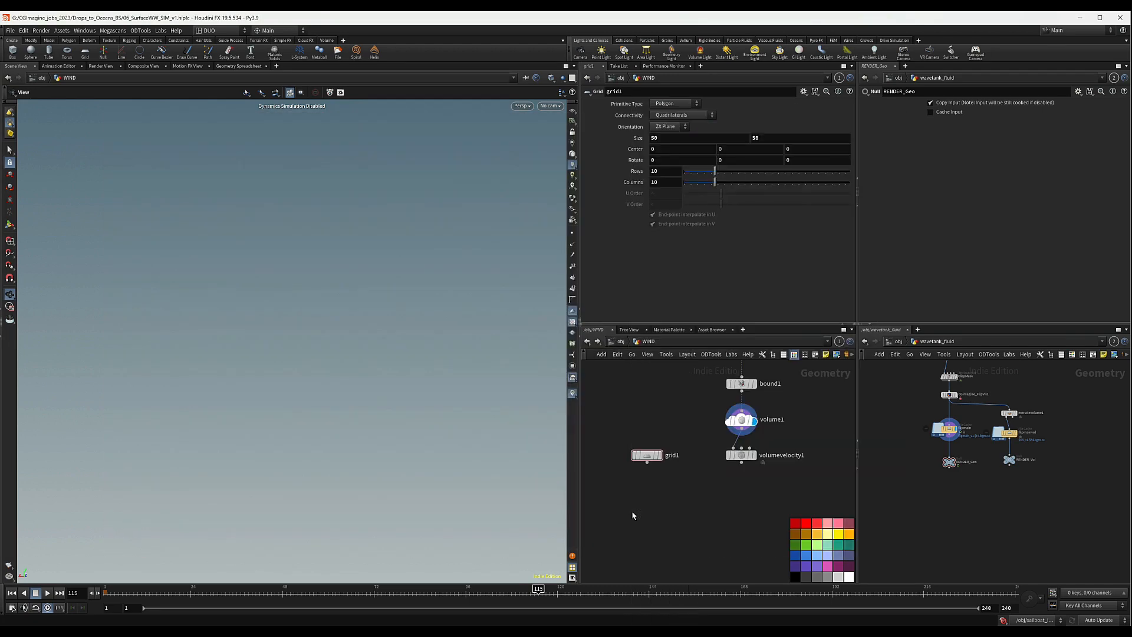
left_click(632, 511)
left_click_drag(646, 463, 647, 493)
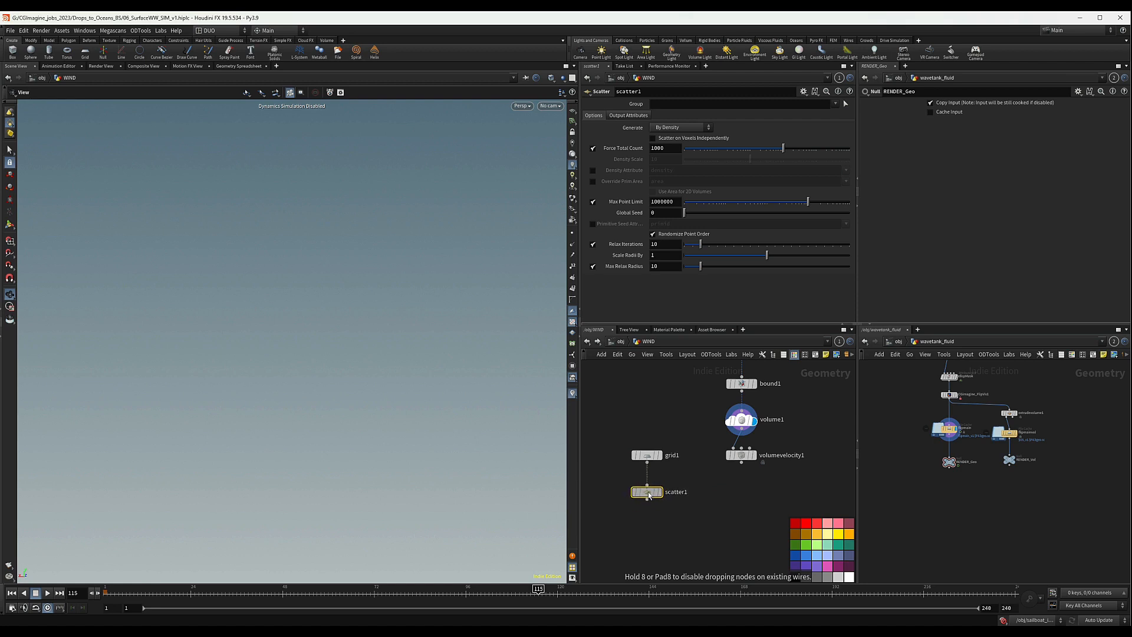
Step: Display the scatter1 points in the viewport and check the settings of grid1 and scatter1
left_click(660, 495)
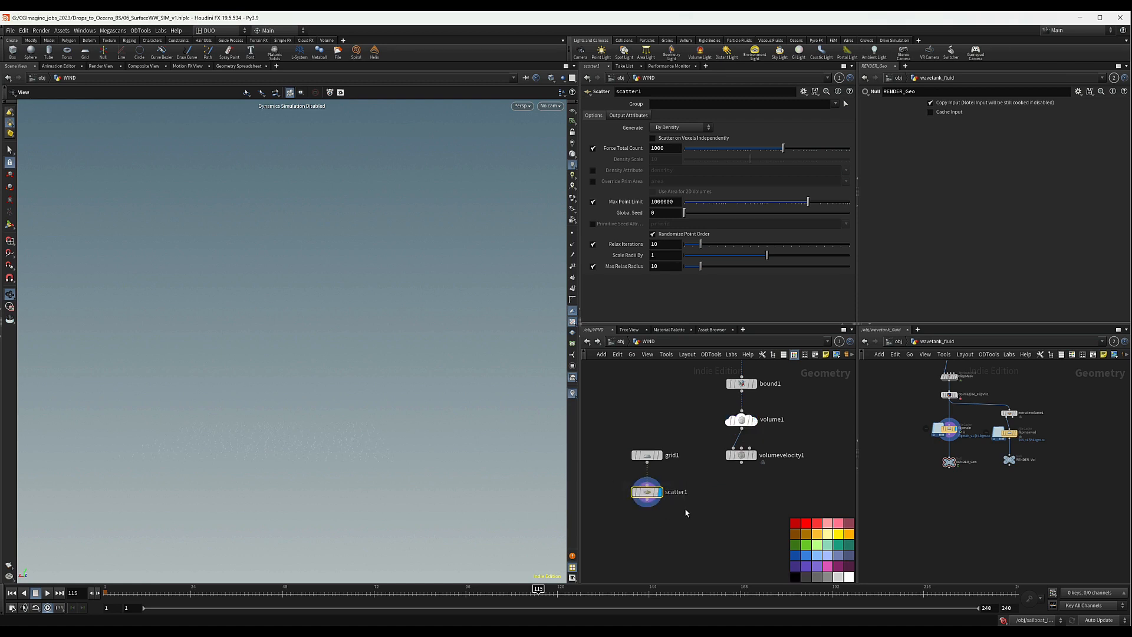
left_click(646, 455)
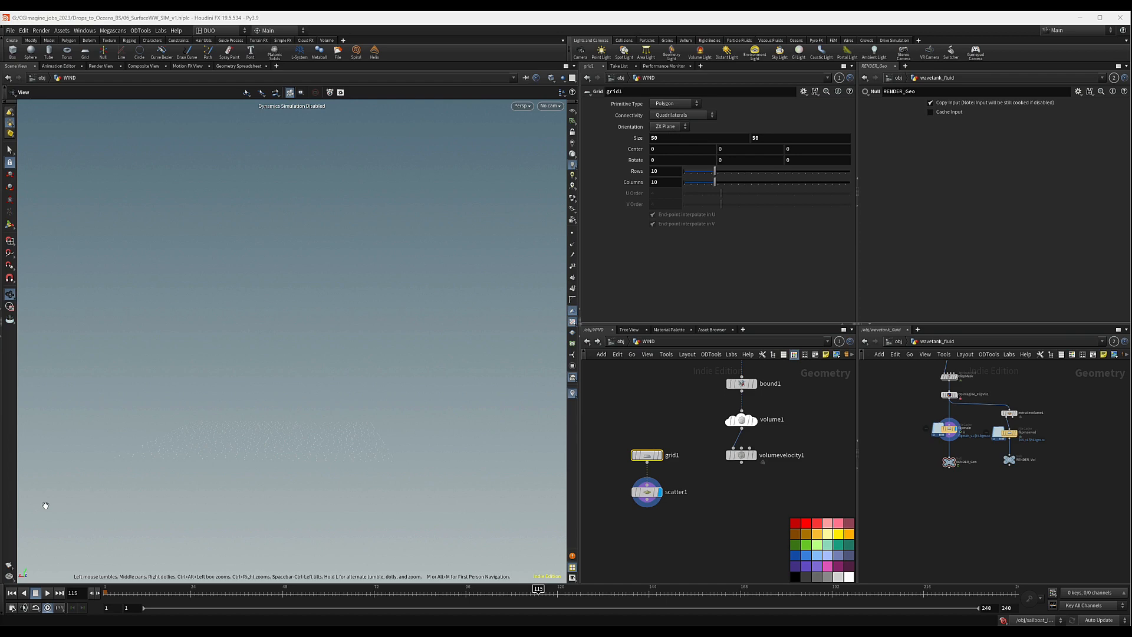
left_click(647, 491)
scroll(750, 504, "up", 4)
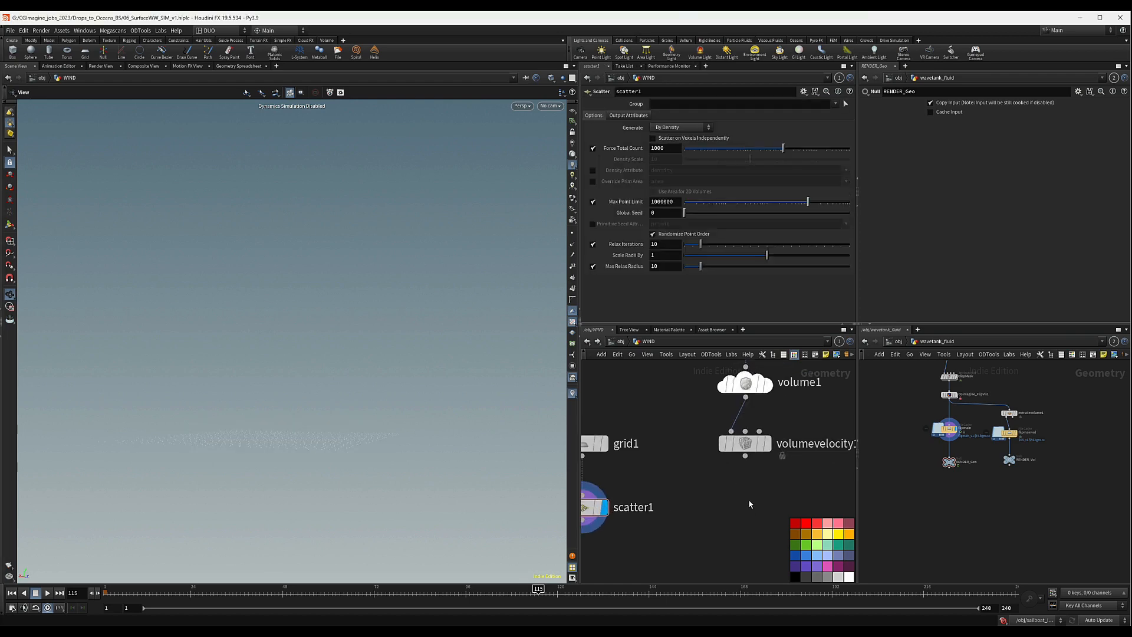
Step: Add a Convert VDB node below volumevelocity1, wire volumevelocity1 into it and display its output
scroll(750, 504, "down", 4)
key("Tab")
type("conv")
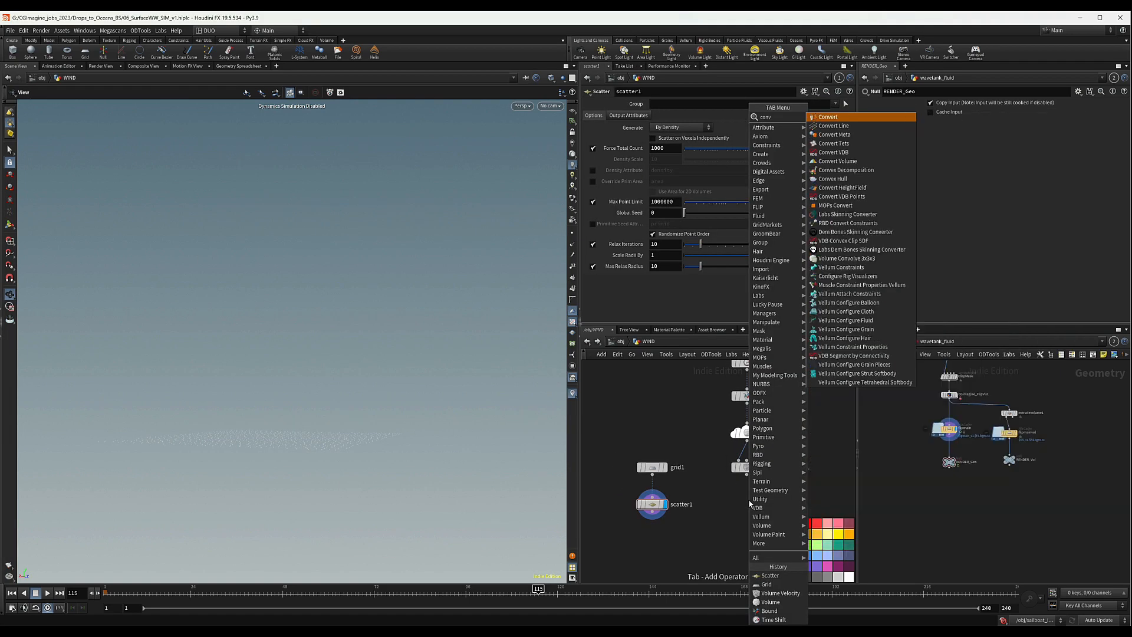
key("BackSpace")
key("BackSpace")
key("BackSpace")
key("BackSpace")
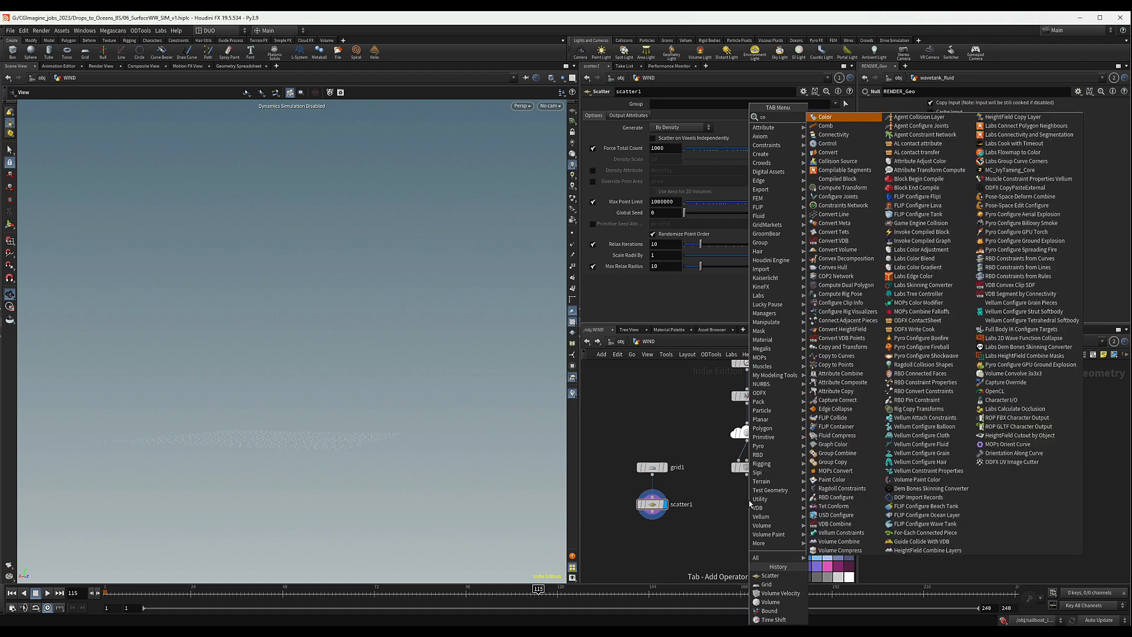
type("vdb con")
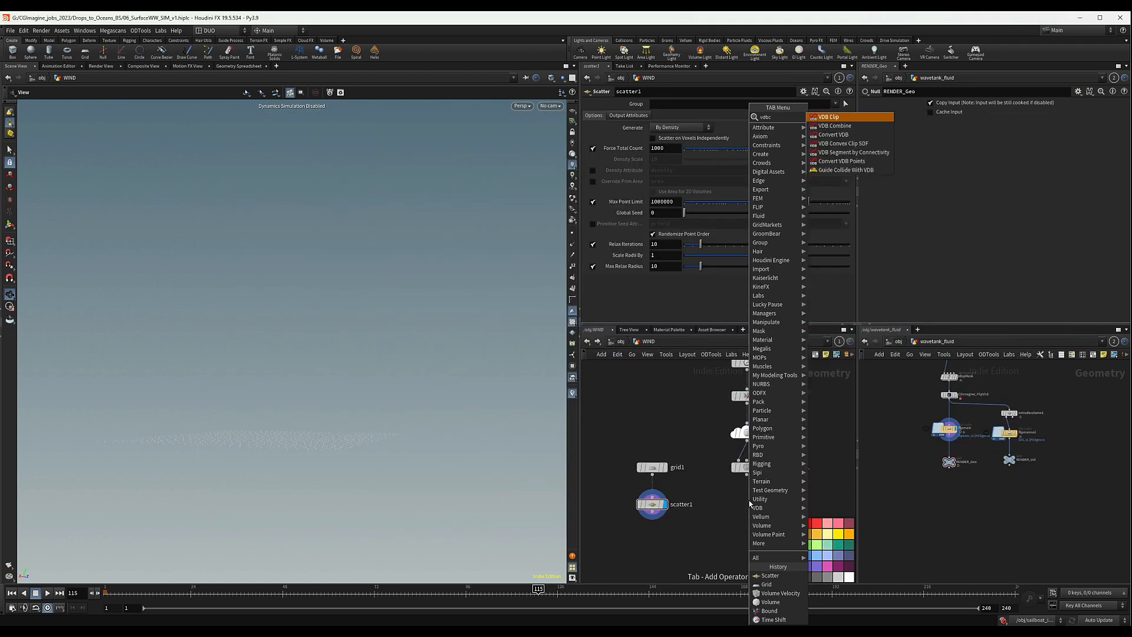
key("Return")
left_click(750, 504)
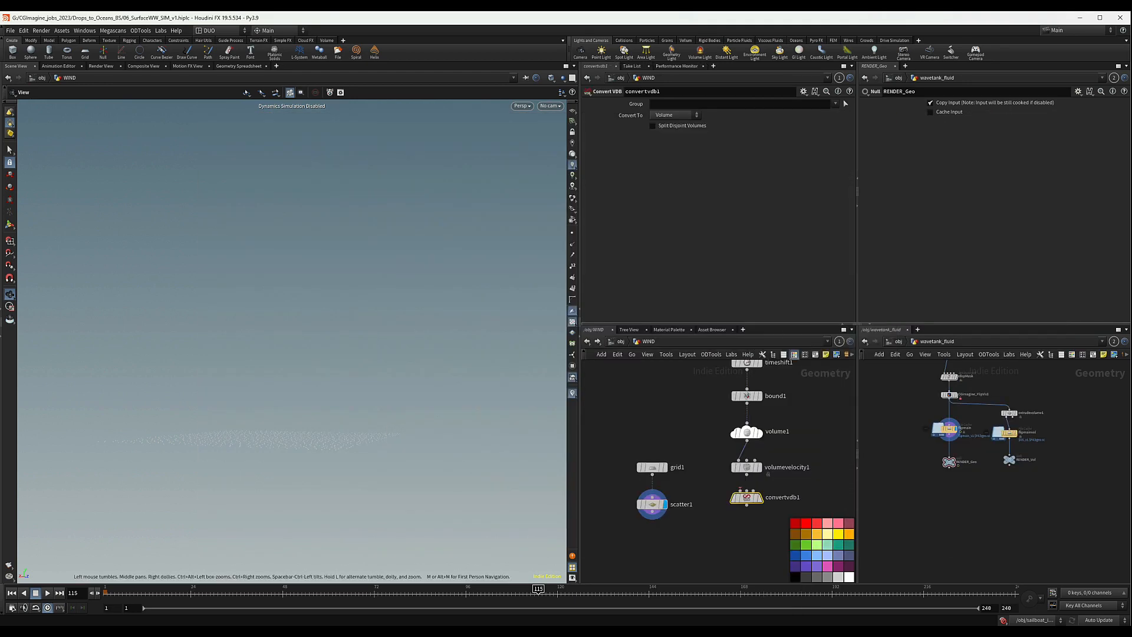
middle_click(746, 467)
left_click(760, 499)
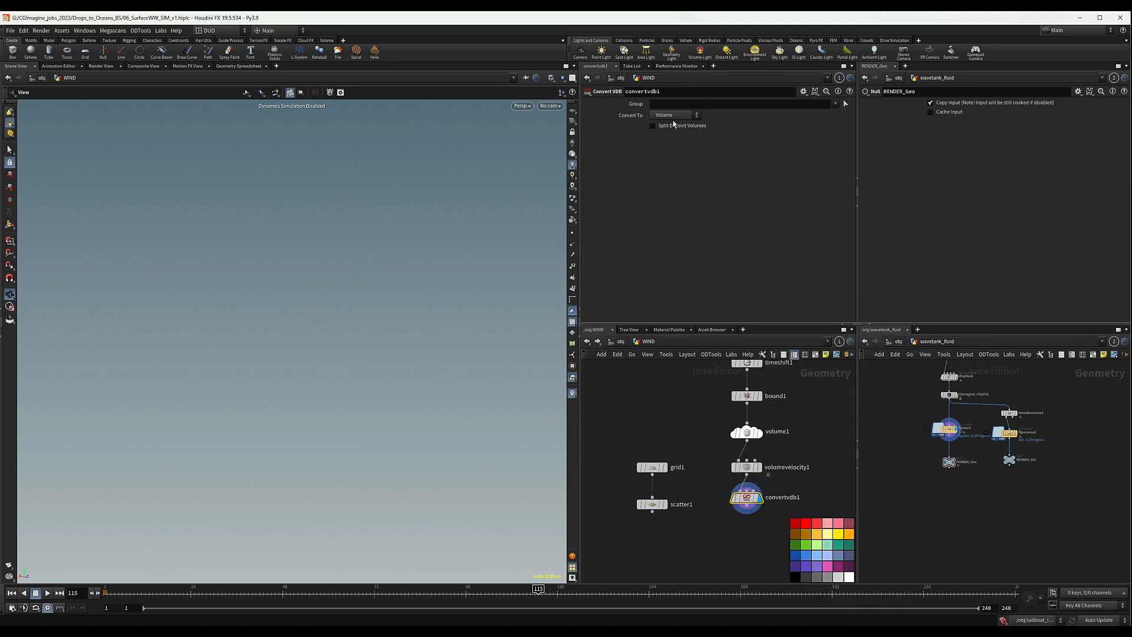
Step: Set convertvdb1's Convert To option to VDB and inspect the volumes it outputs in the node info
left_click(674, 116)
left_click(670, 132)
middle_click(746, 498)
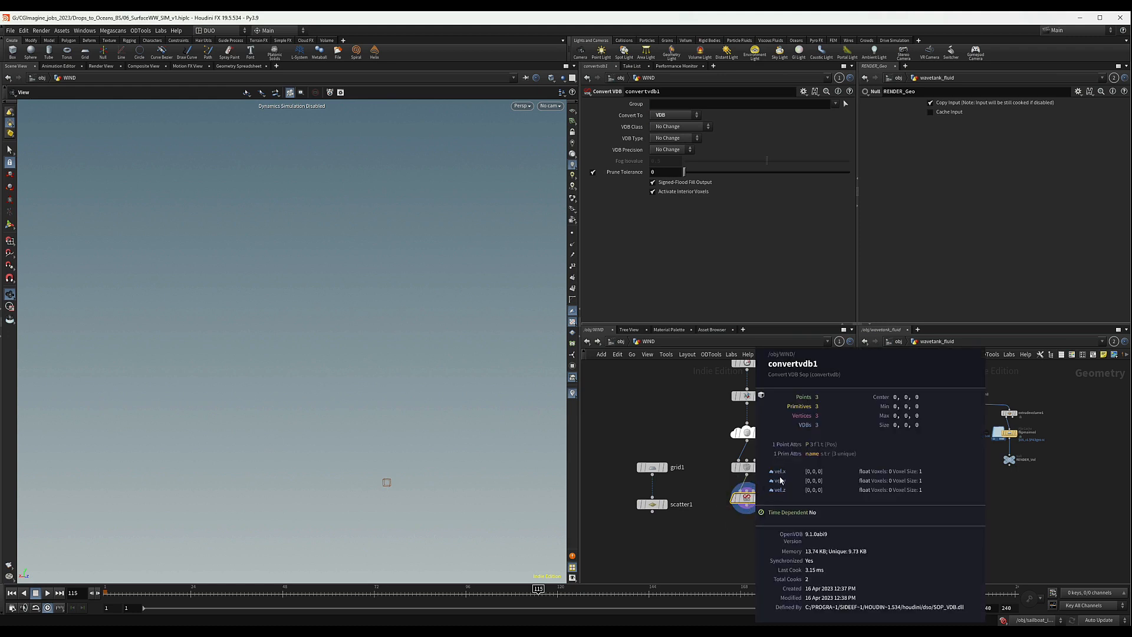
Step: Add a VDB Vector from Scalar node below convertvdb1
scroll(767, 476, "down", 4)
middle_click_drag(758, 506, 753, 479)
scroll(752, 478, "up", 3)
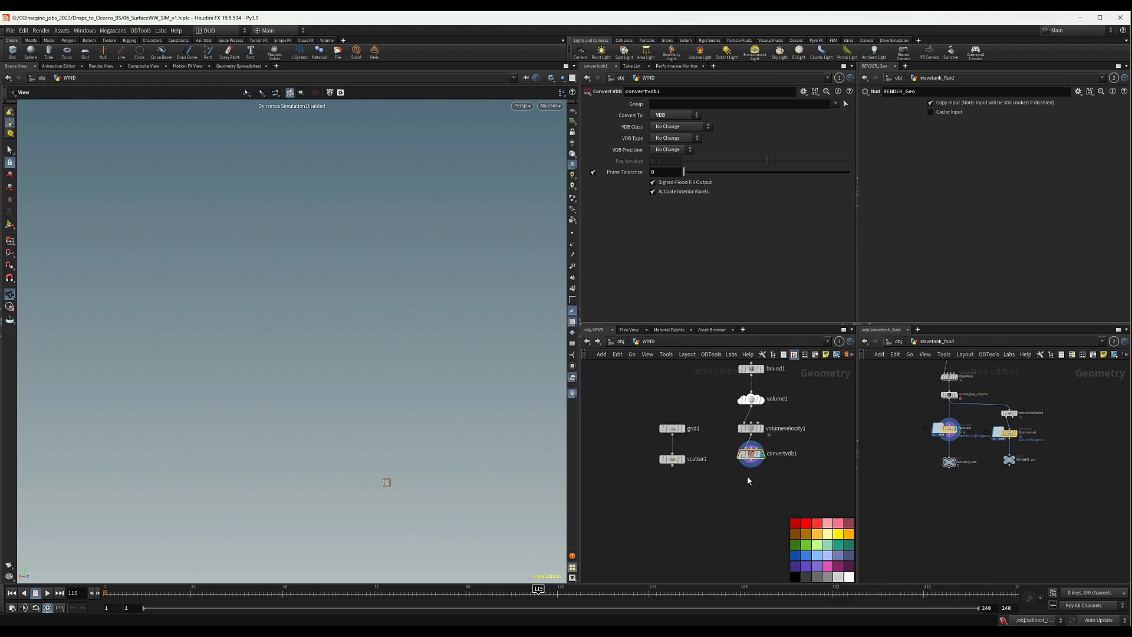
scroll(752, 476, "up", 3)
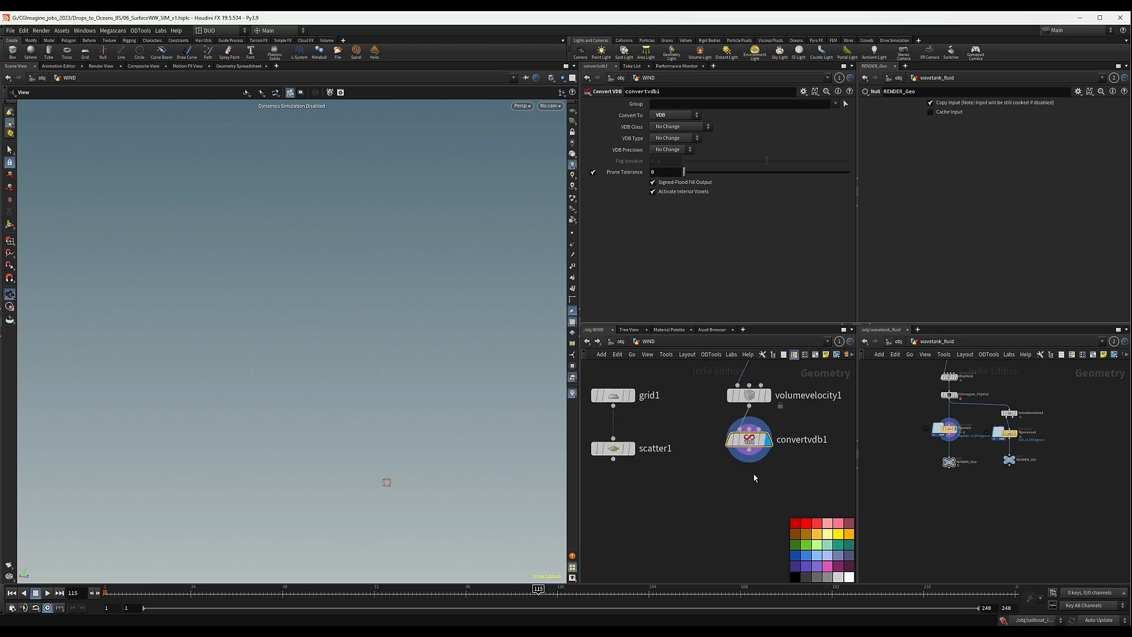
key("Tab")
type("vector")
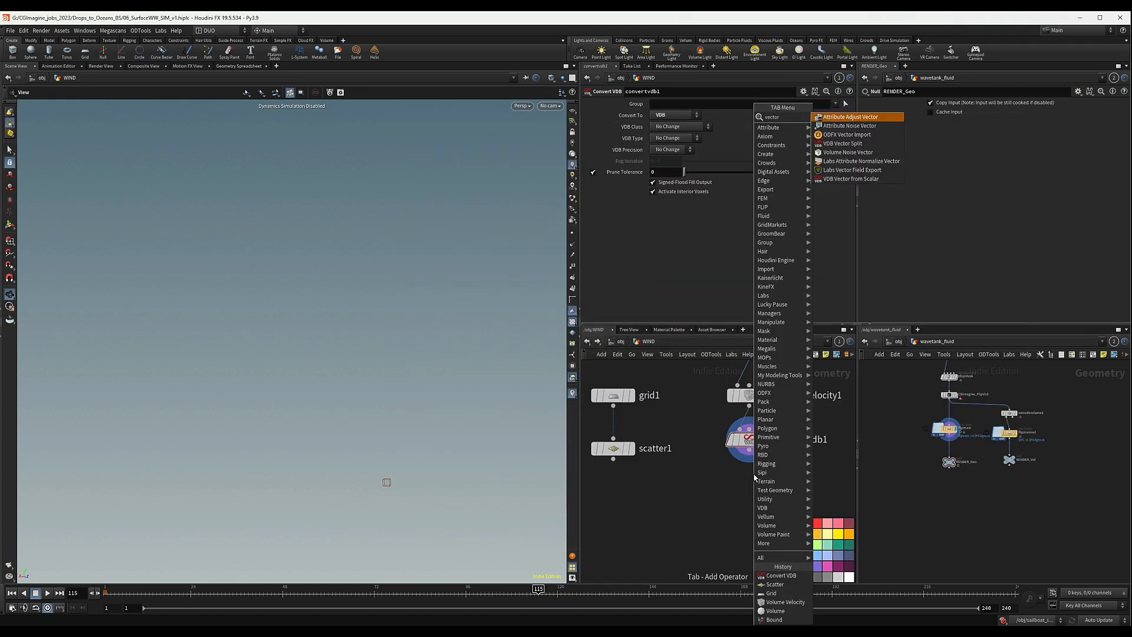
key("Down")
key("Down")
key("Down")
key("Down")
key("Down")
key("Down")
key("Down")
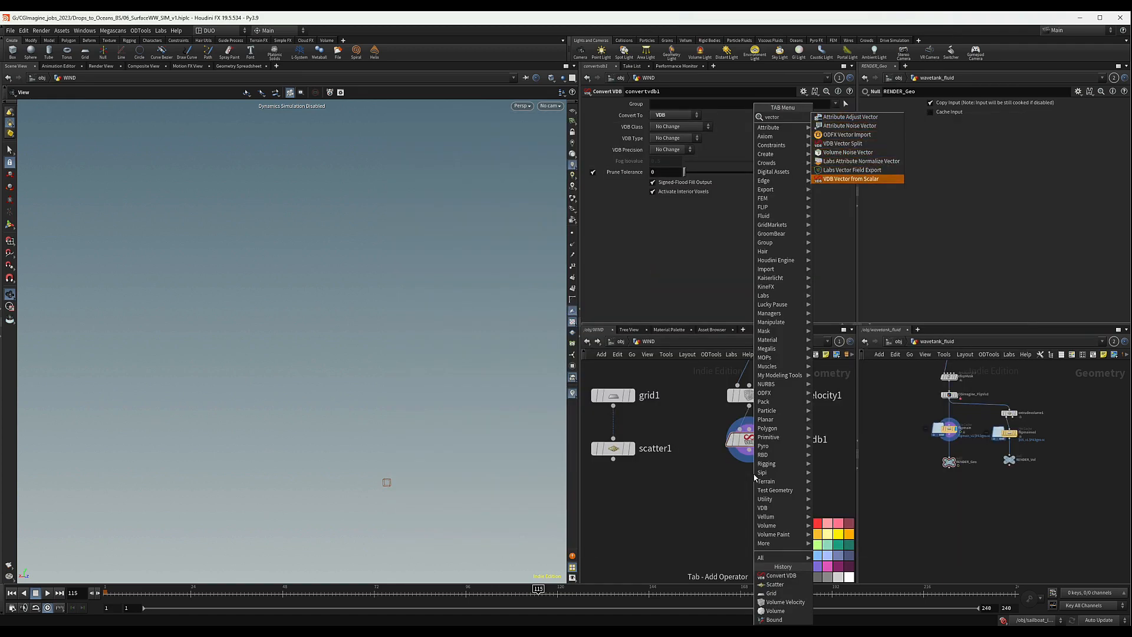
key("Return")
left_click(753, 476)
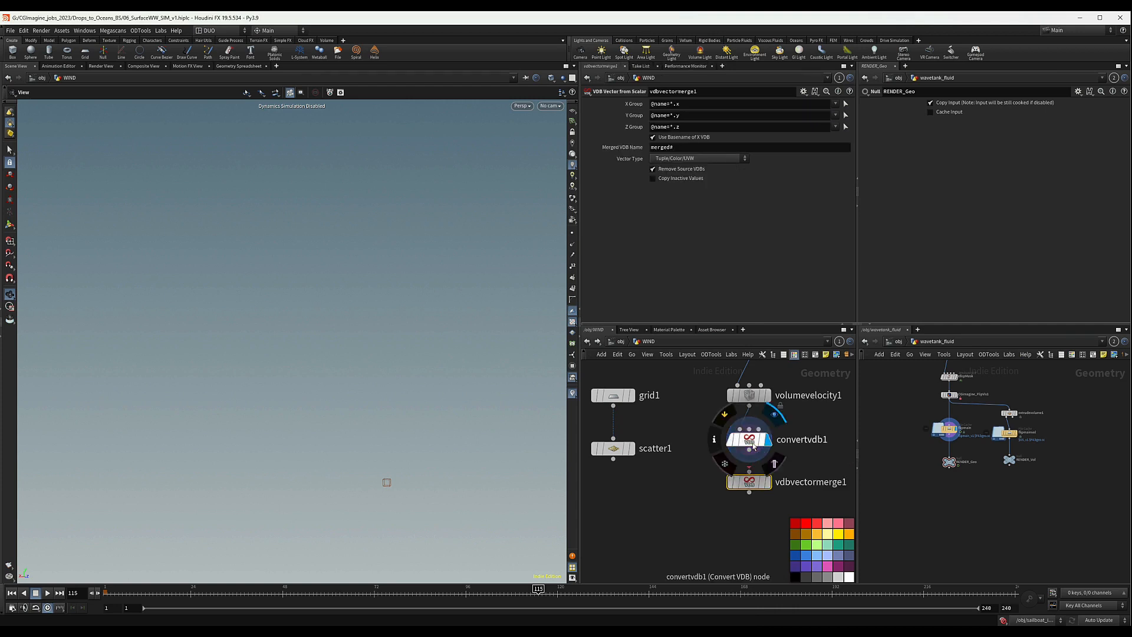
Step: Wire convertvdb1 into vdbvectormerge1, display the merged output and inspect its node info
middle_click(767, 439)
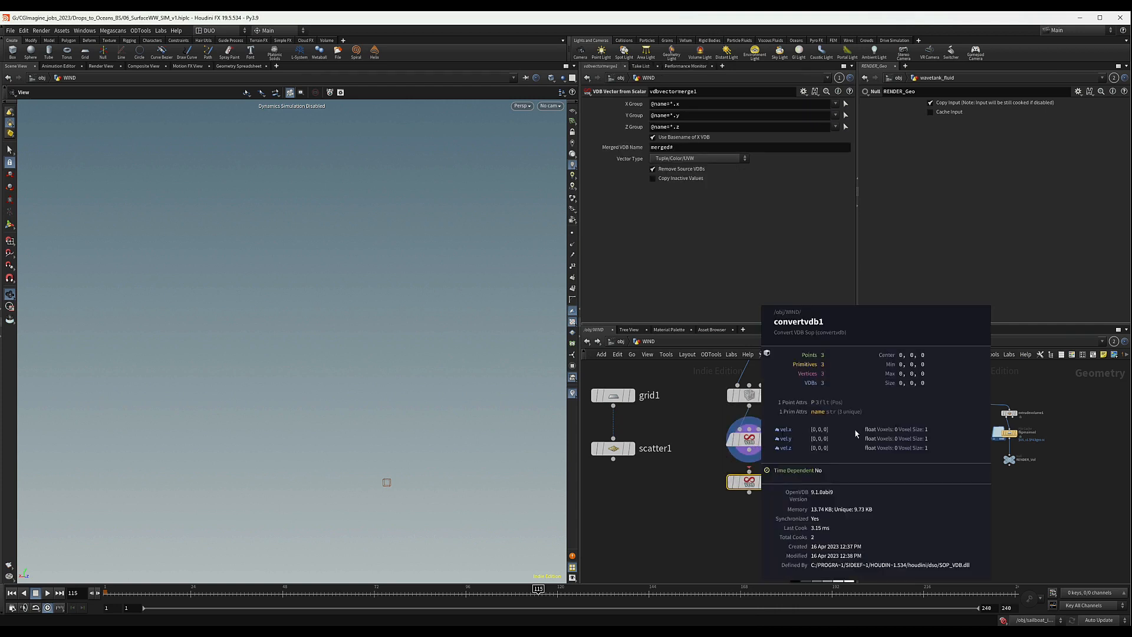
scroll(770, 484, "down", 1)
left_click_drag(752, 455, 754, 476)
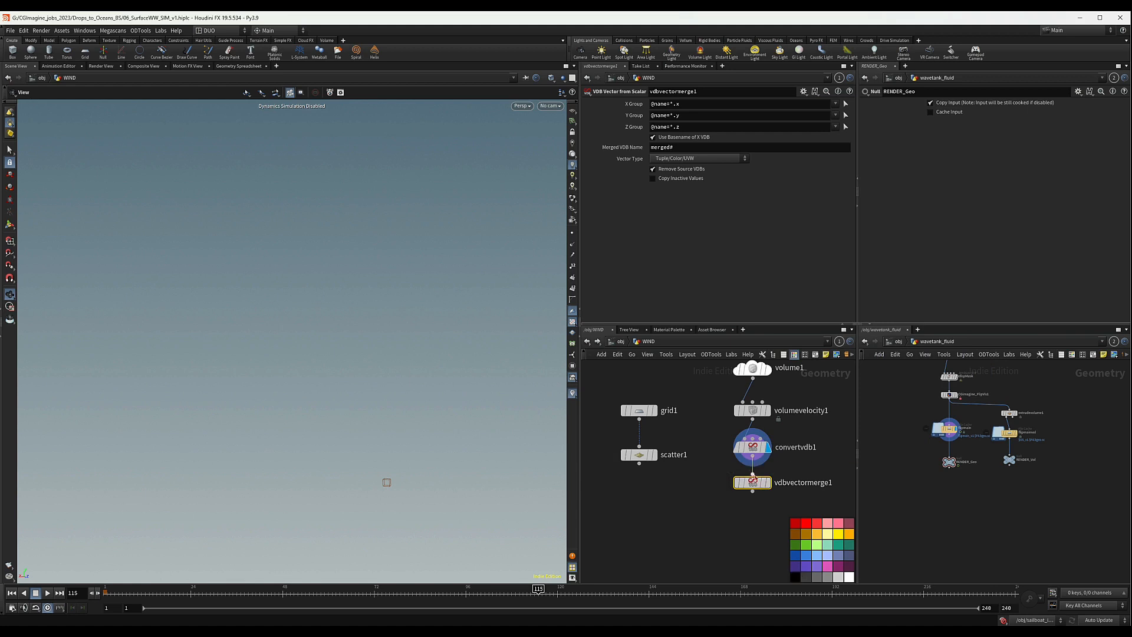
left_click(768, 483)
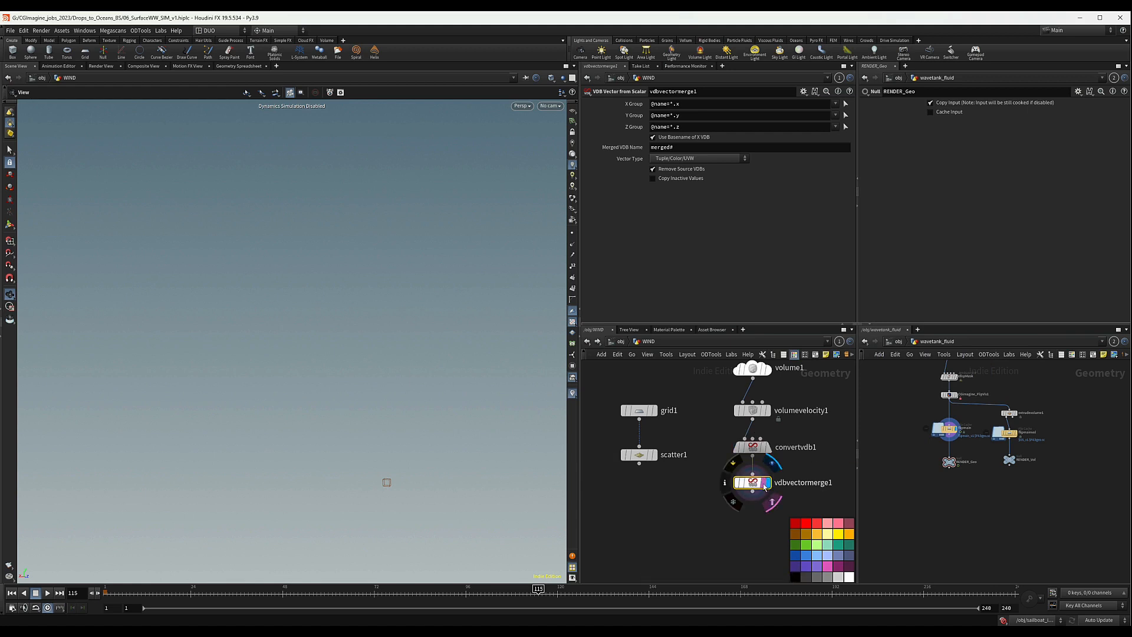
middle_click(765, 484)
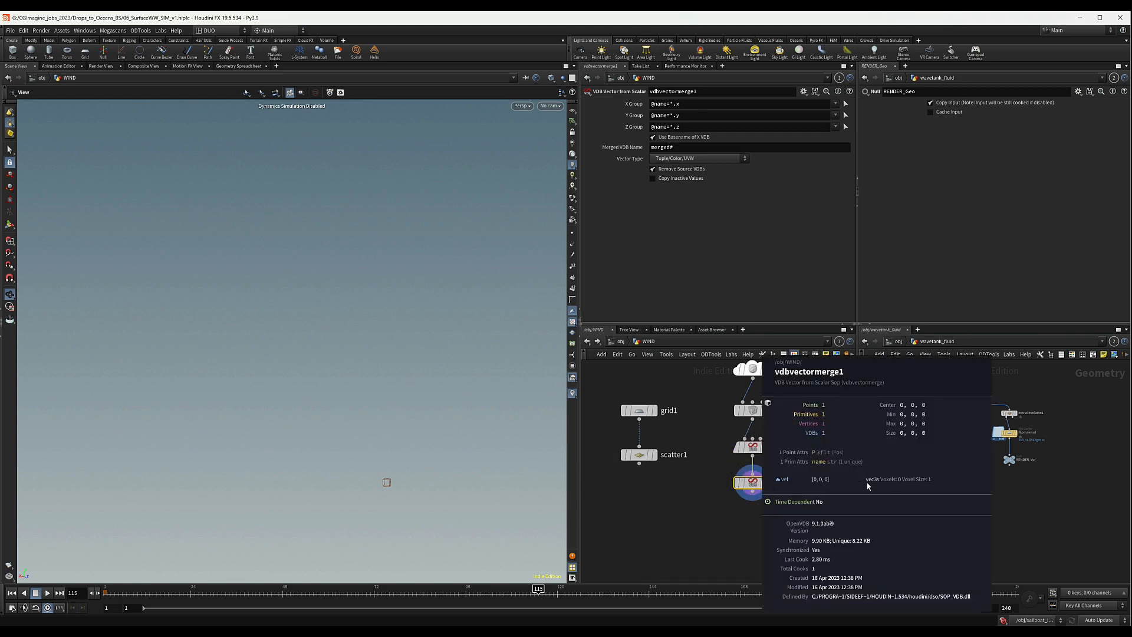
Step: Add a Volume Trail node fed by scatter1 in its first input and vdbvectormerge1 in its second, and display it
scroll(669, 468, "down", 2)
left_click_drag(645, 492, 663, 406)
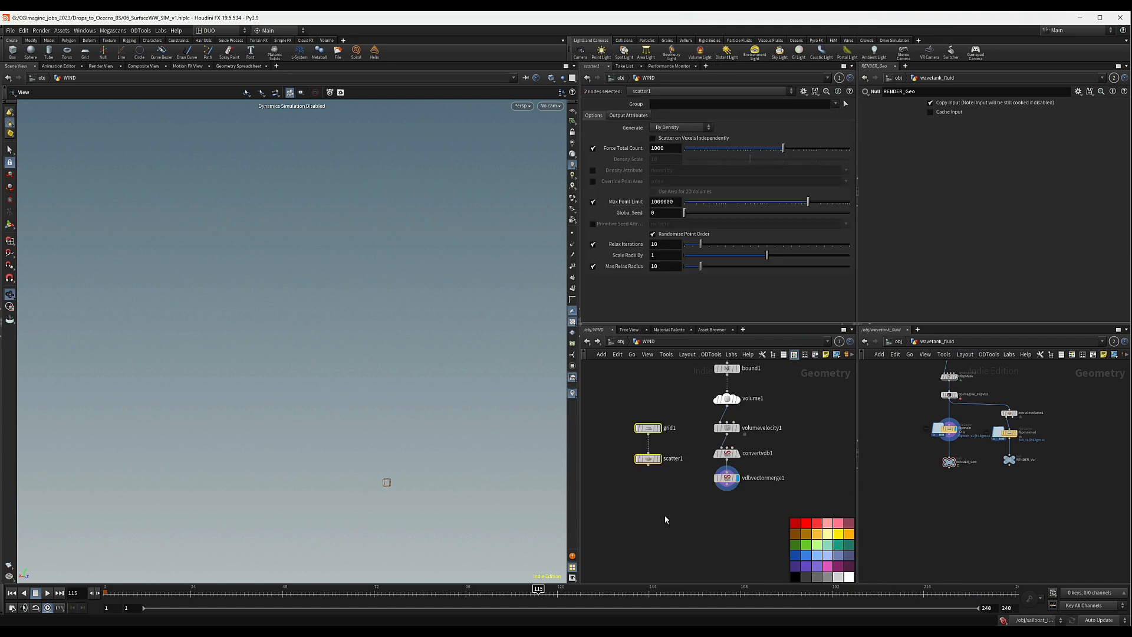
middle_click_drag(665, 518, 662, 475)
key("Tab")
type("vo")
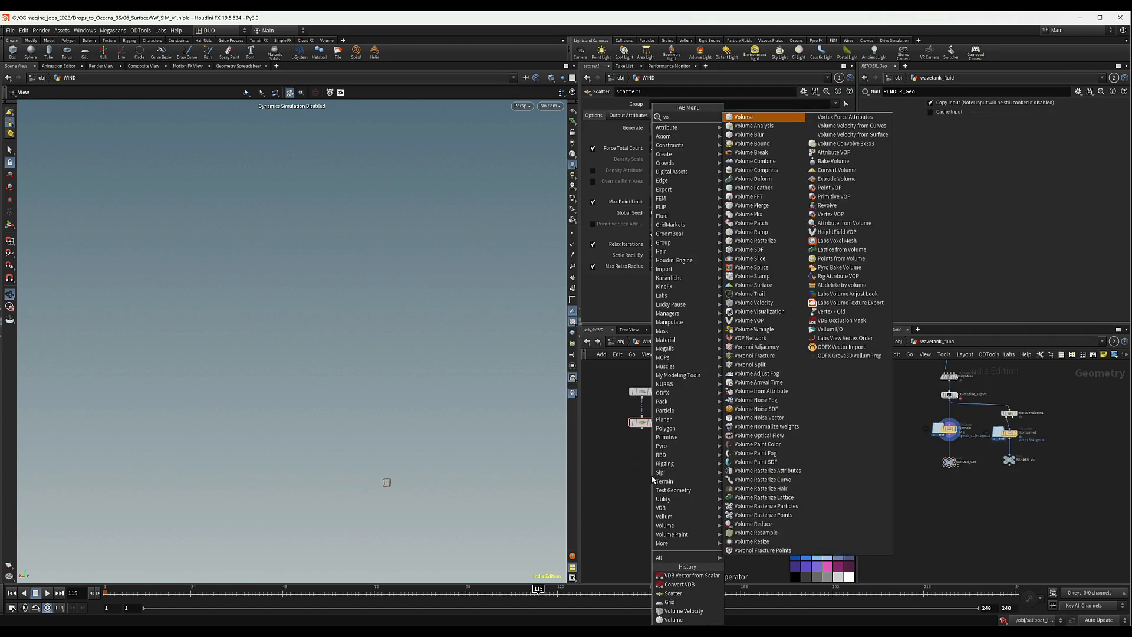
type("lu")
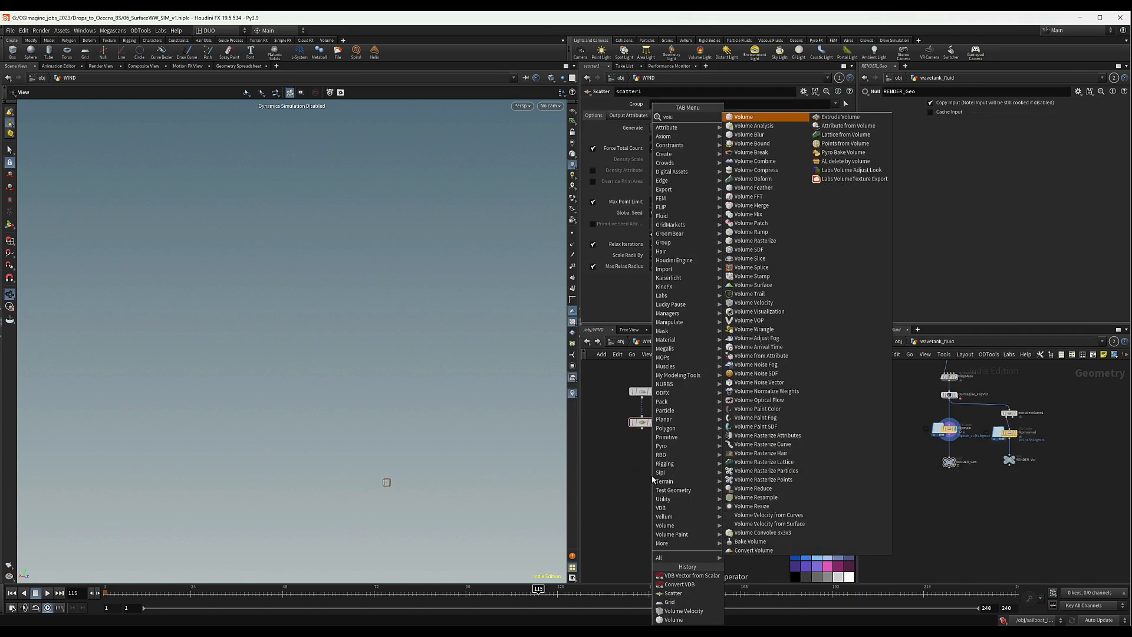
type("tr")
key("Return")
left_click(652, 475)
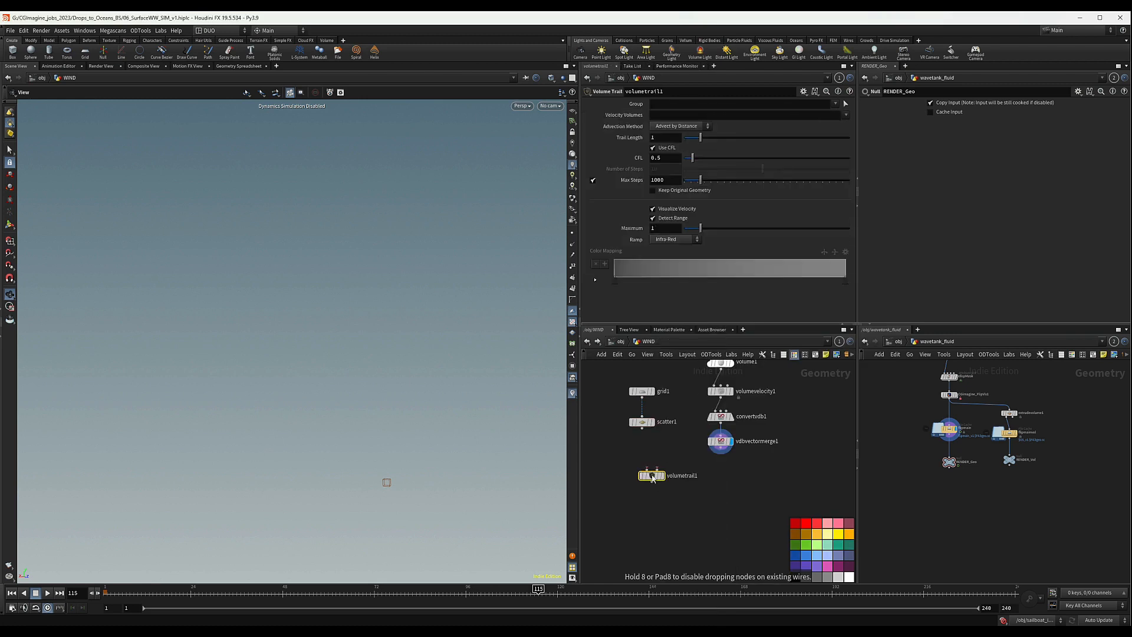
mouse_move(646, 470)
left_mouse_down()
mouse_move(642, 429)
mouse_move(729, 459)
mouse_move(722, 450)
left_mouse_up()
left_click(662, 476)
scroll(663, 466, "up", 2)
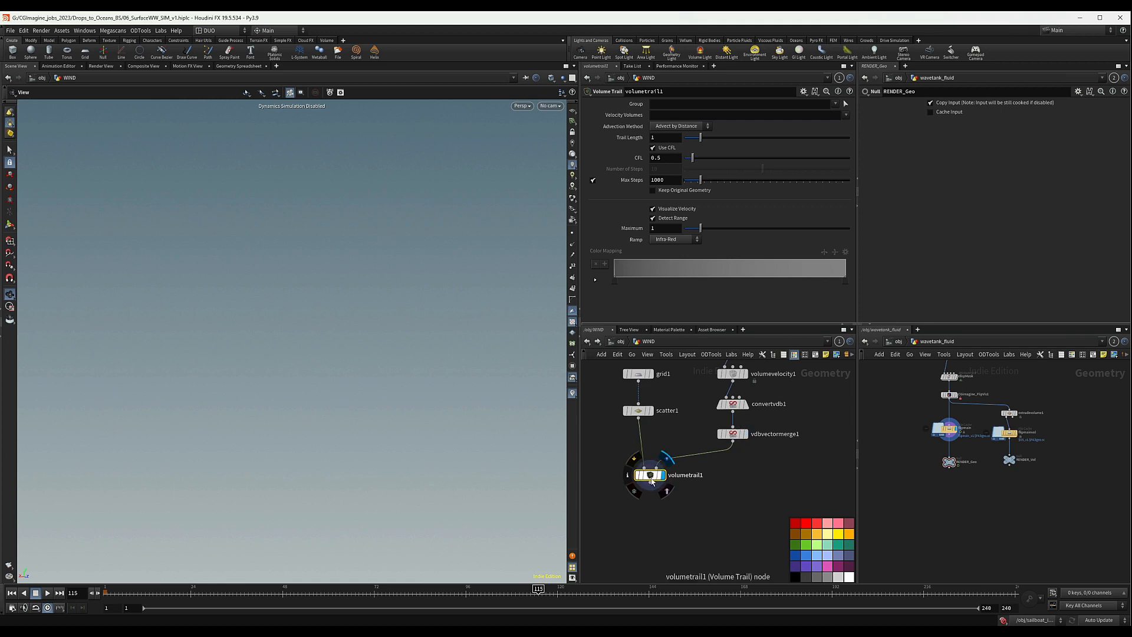
Step: Enable Constant Velocity on volumevelocity1 with values 10, 1, 6, and bring up its Curl Noise settings
middle_click_drag(696, 409, 689, 462)
left_click(726, 426)
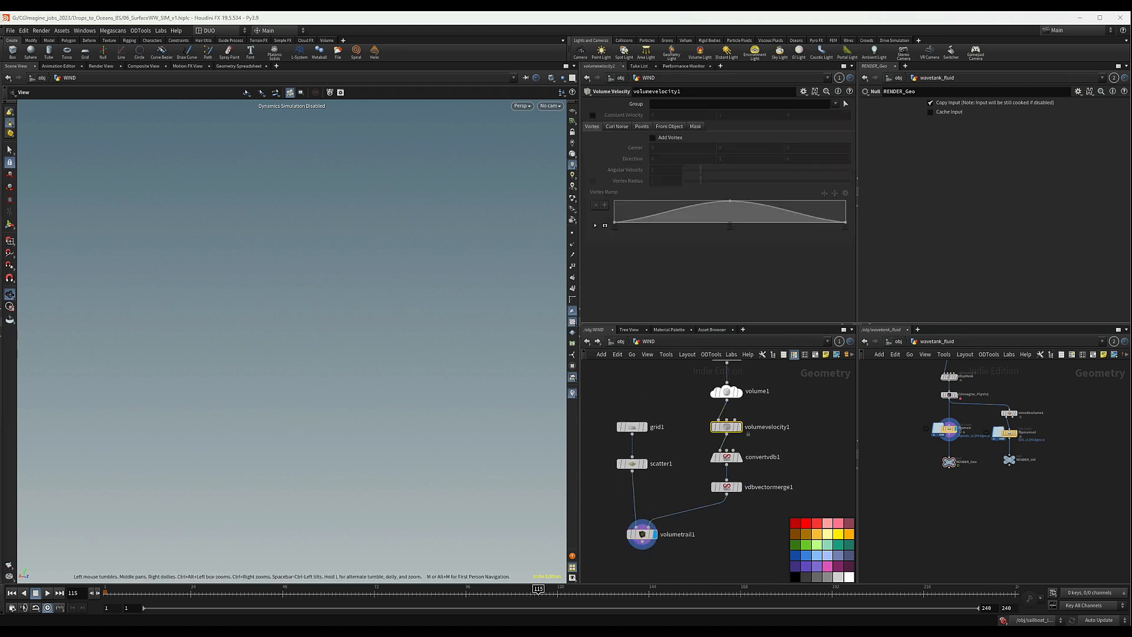
left_click(592, 115)
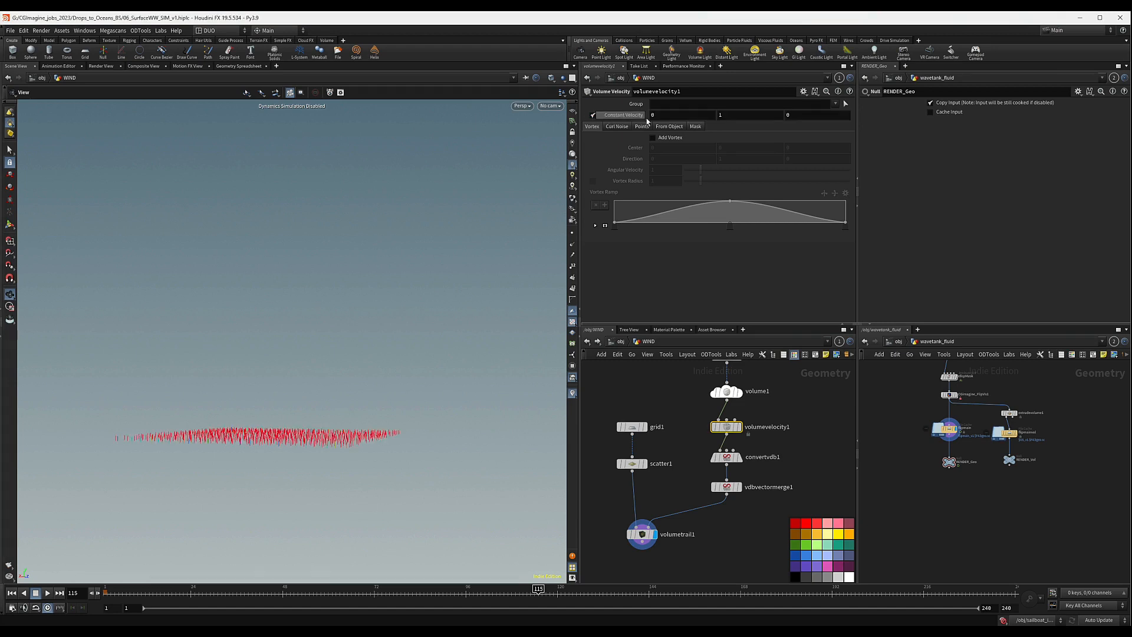
left_click_drag(303, 435, 303, 519)
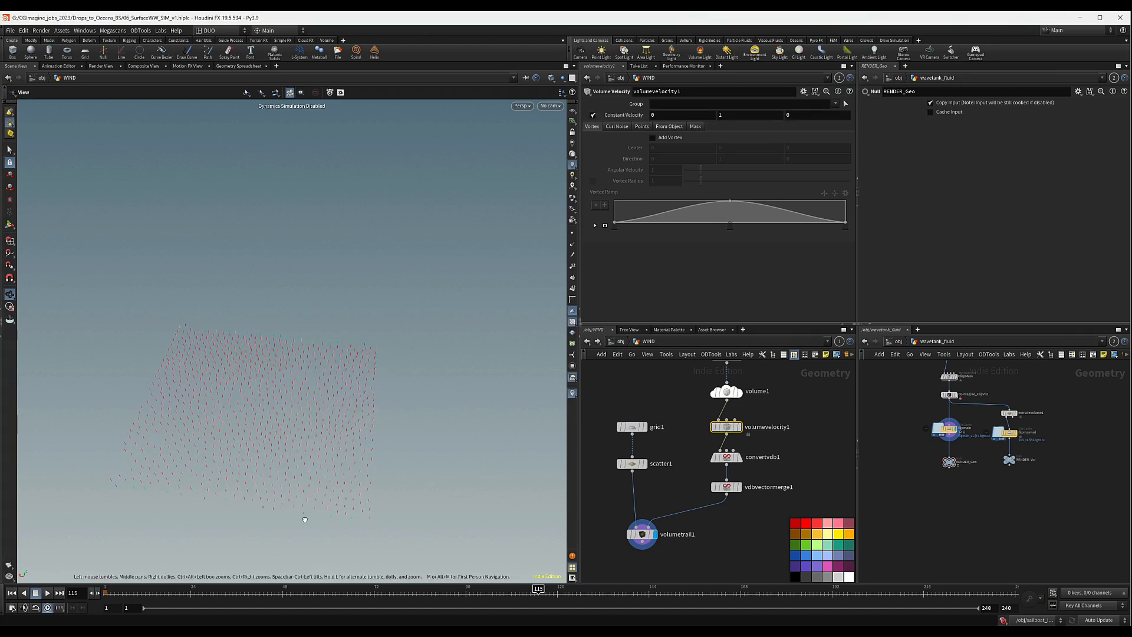
left_click(667, 116)
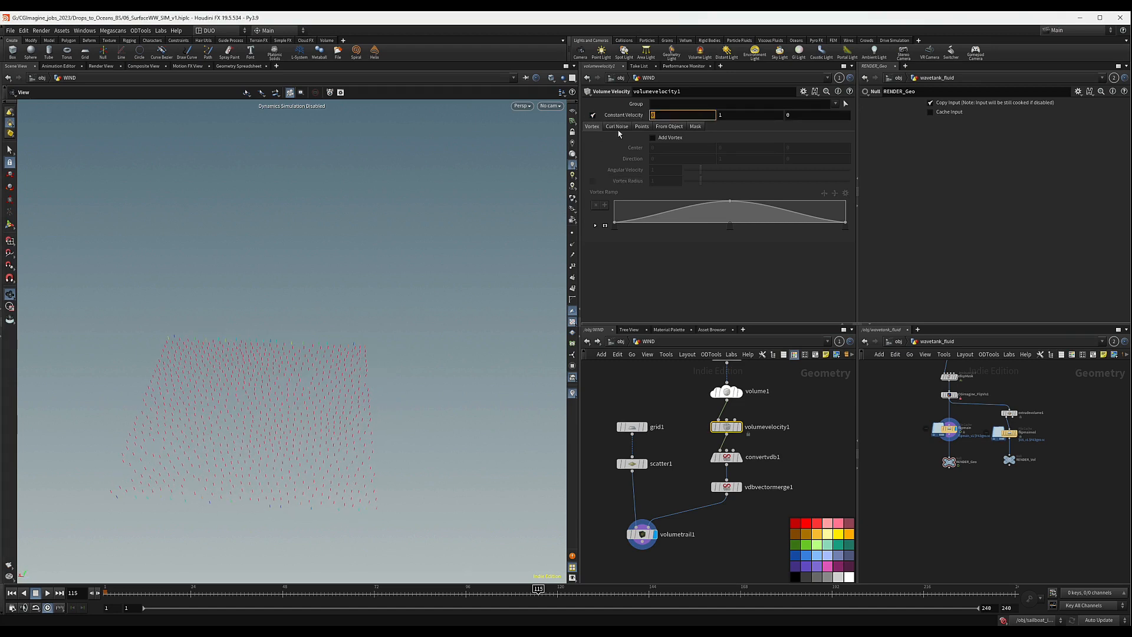
type("10")
key("Tab")
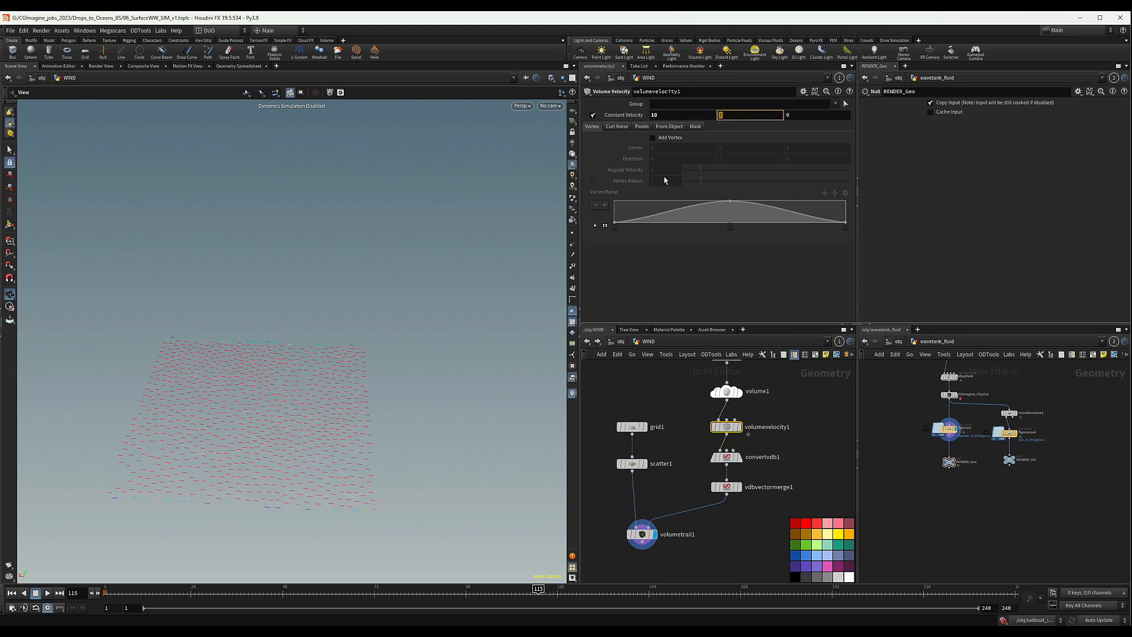
key("Tab")
type("6")
key("Return")
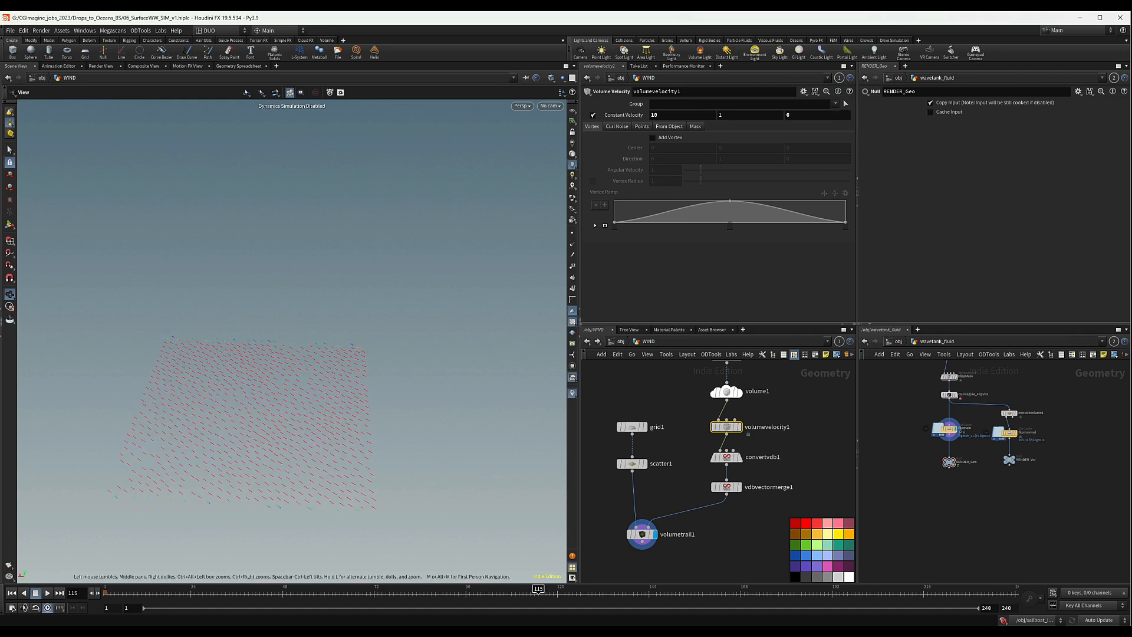
left_click(617, 126)
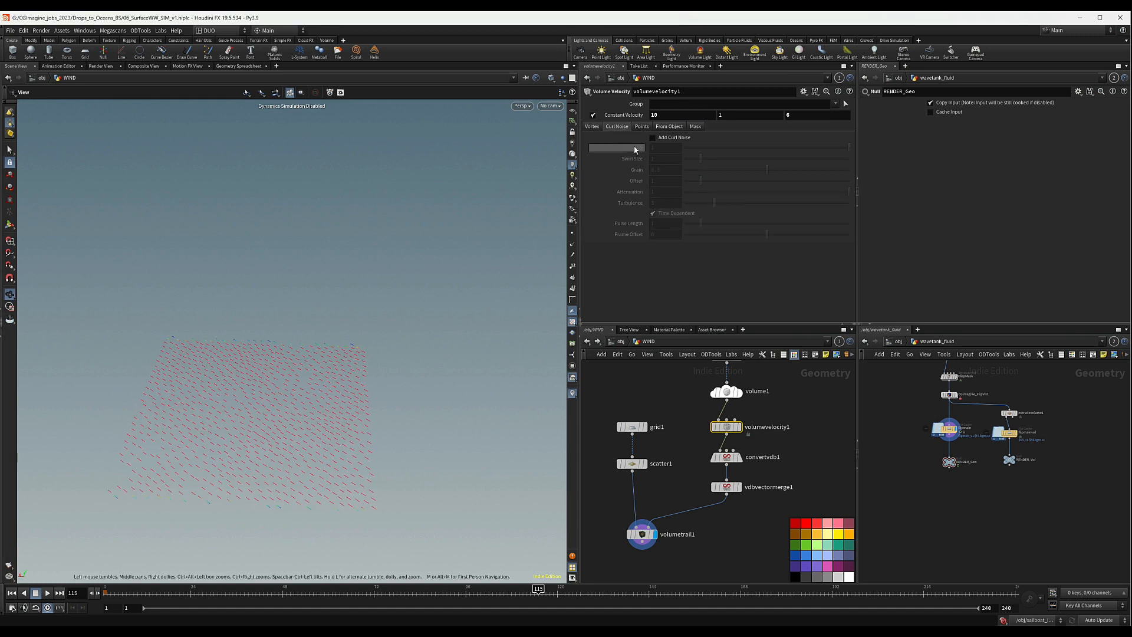
left_click_drag(224, 435, 291, 427)
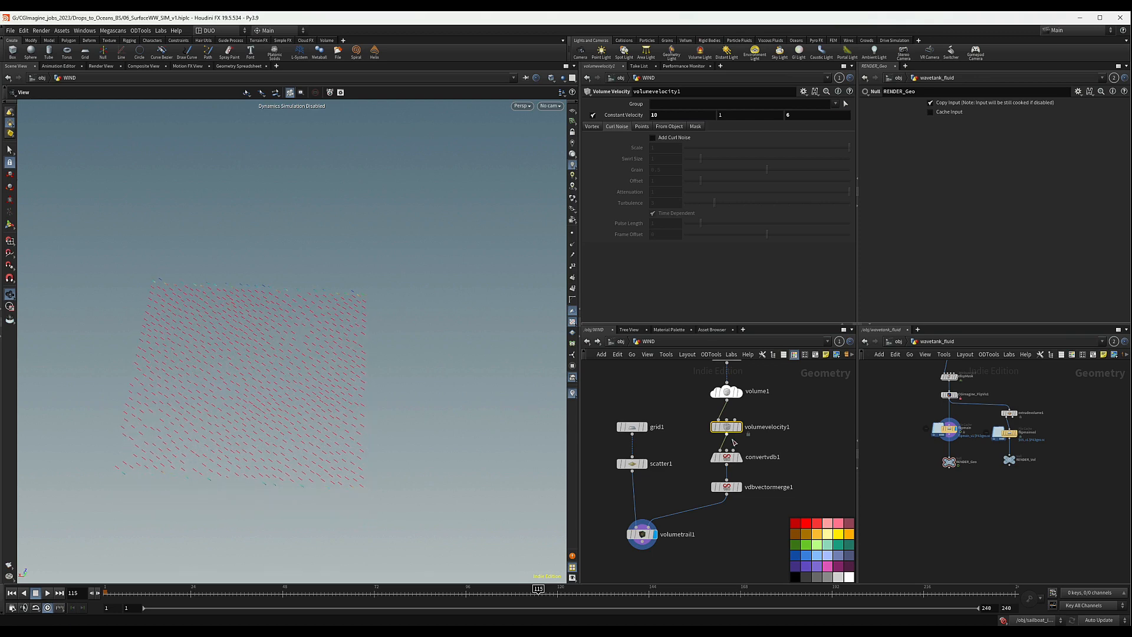
Step: Set grid1's Center Y to 2, examine the velocity trails up close and reselect volumevelocity1
left_click(655, 427)
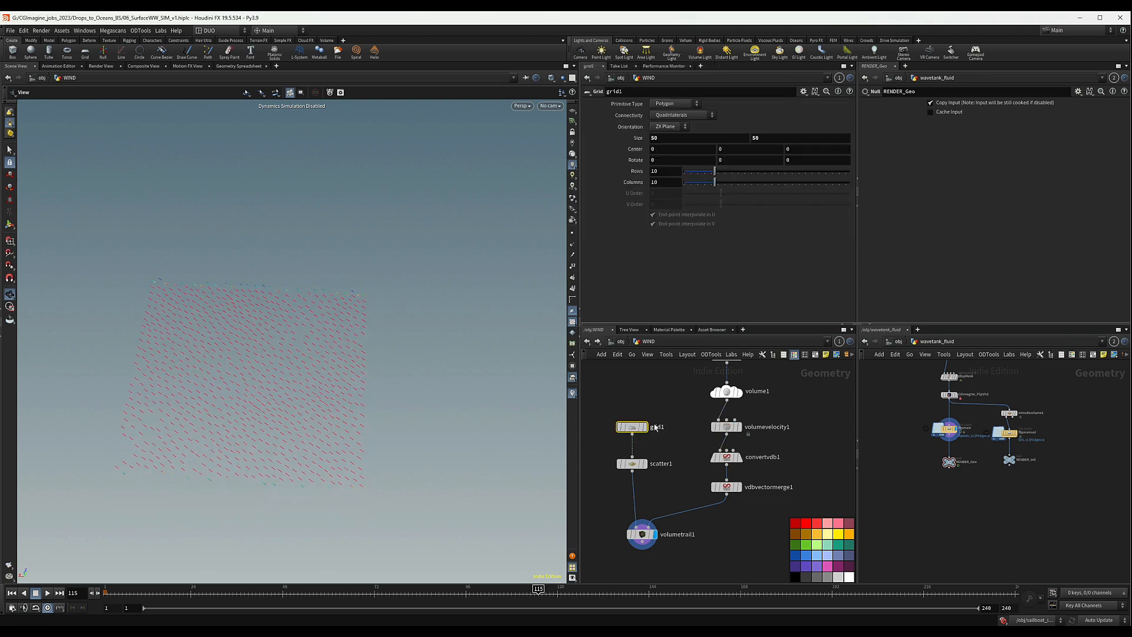
left_click(734, 151)
type("2")
key("Return")
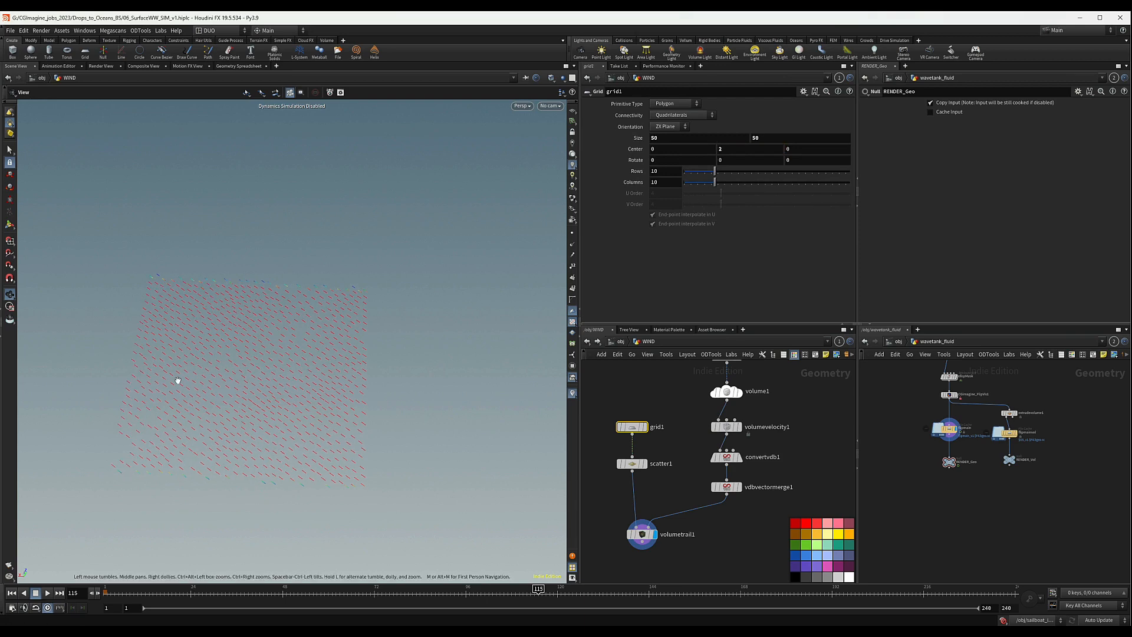
left_click_drag(227, 417, 230, 359)
right_click_drag(229, 358, 399, 394)
left_click_drag(399, 394, 383, 502)
left_click_drag(372, 382, 370, 429)
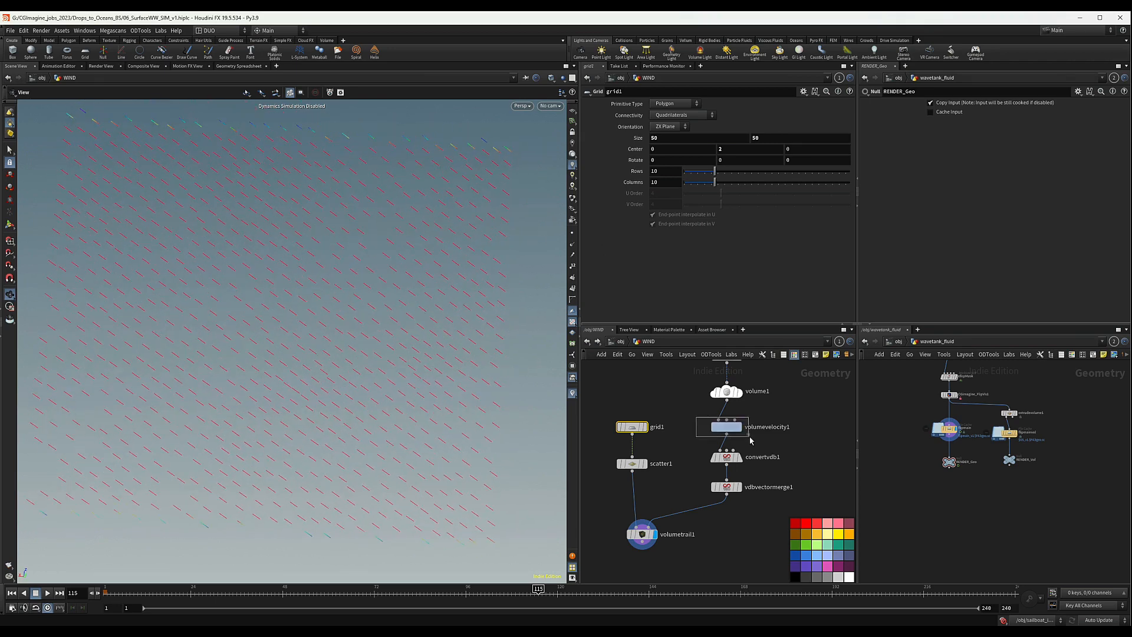
left_click(726, 426)
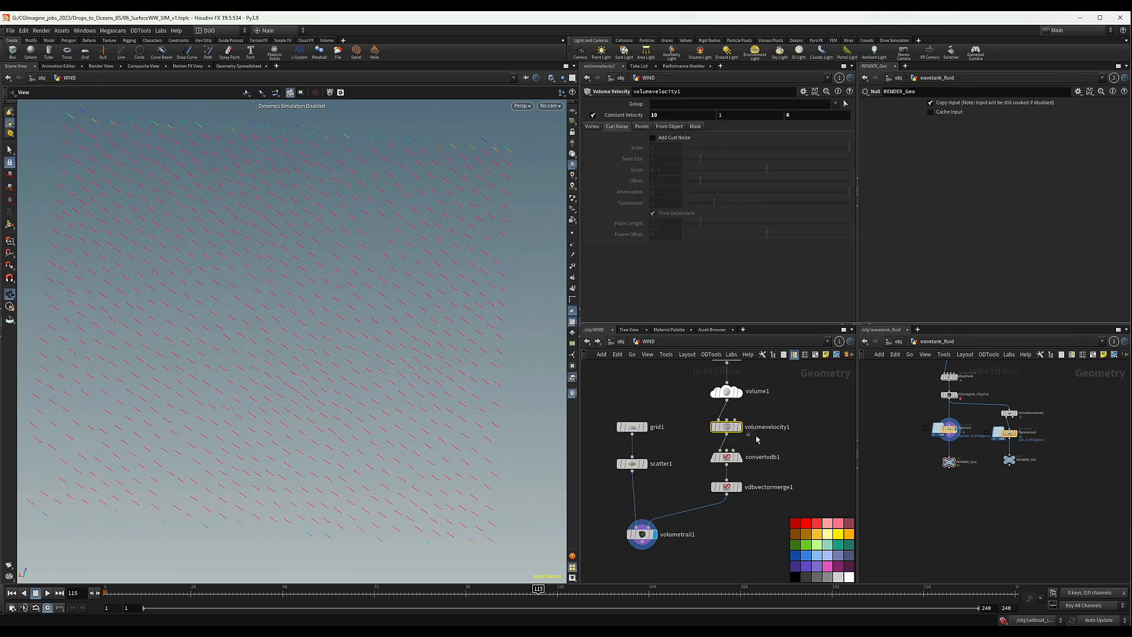
Step: Enable Add Curl Noise on volumevelocity1 with Scale 3 and Swirl Size 8
left_click(652, 138)
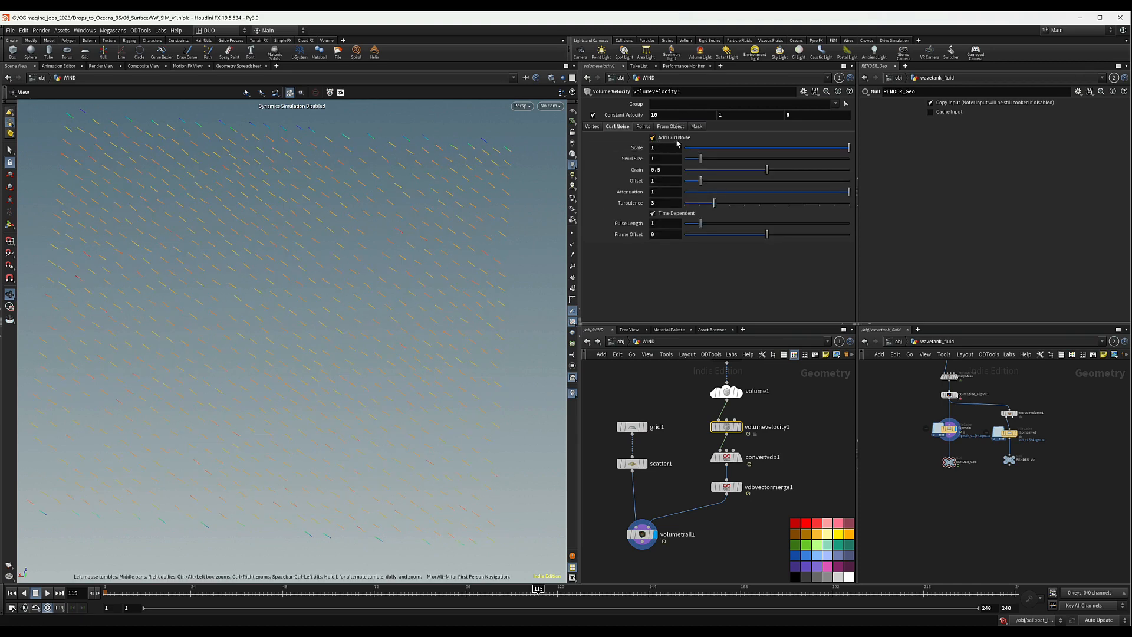
left_click(670, 149)
key("Return")
type("8")
key("Return")
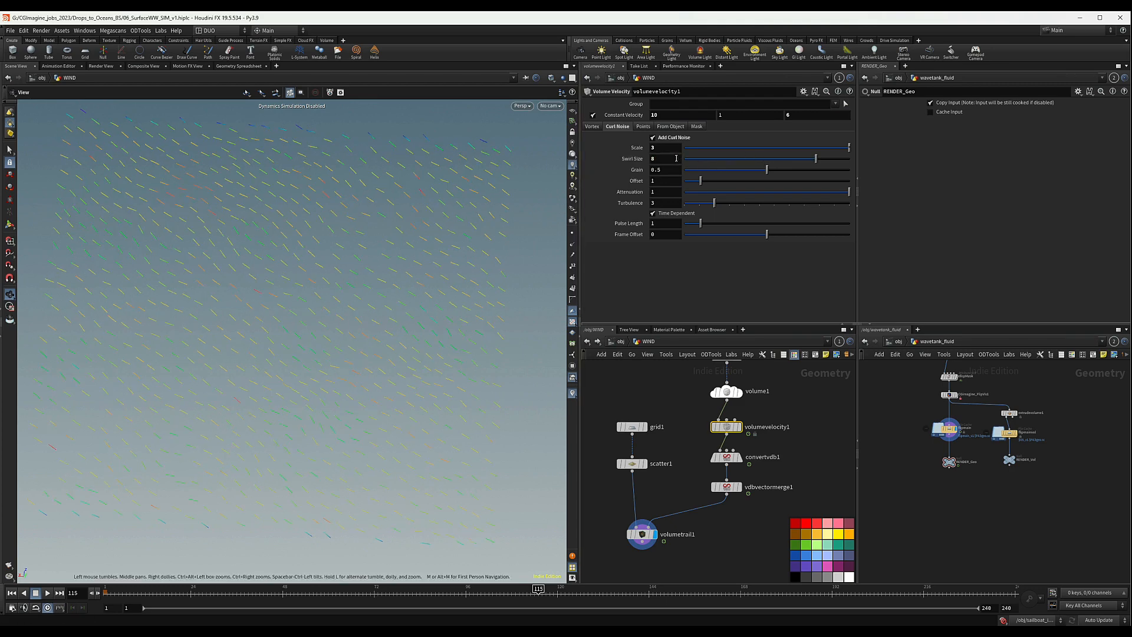
Step: Try curl noise Swirl Size values of 0.1 and 20, and return it to 8
double_click(652, 159)
type(".1")
key("Return")
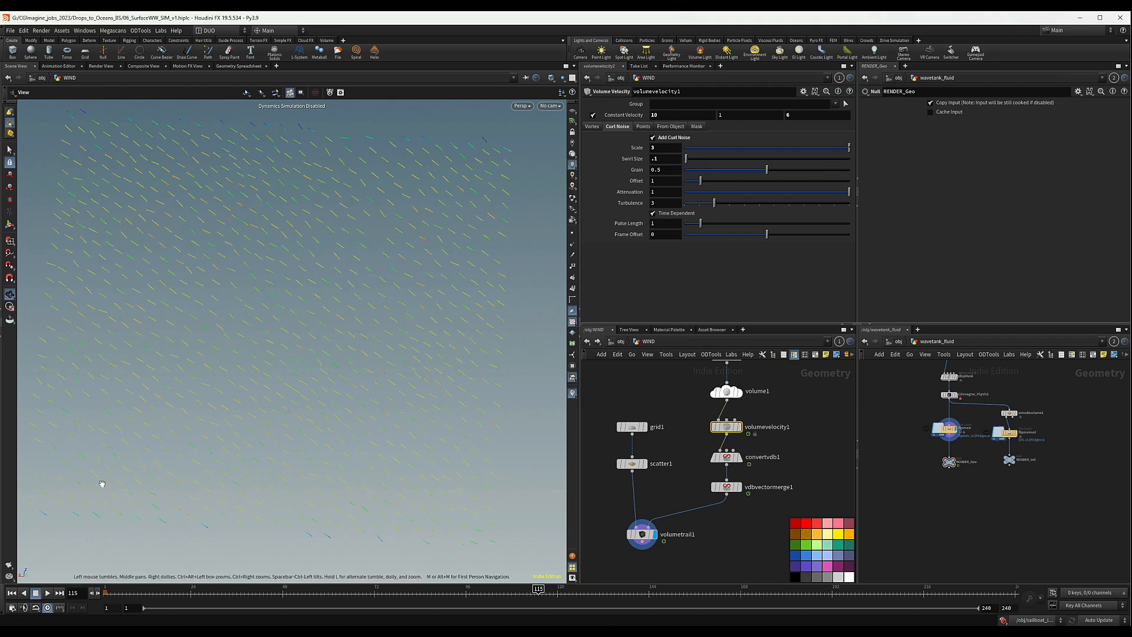
double_click(674, 162)
type("20")
key("Return")
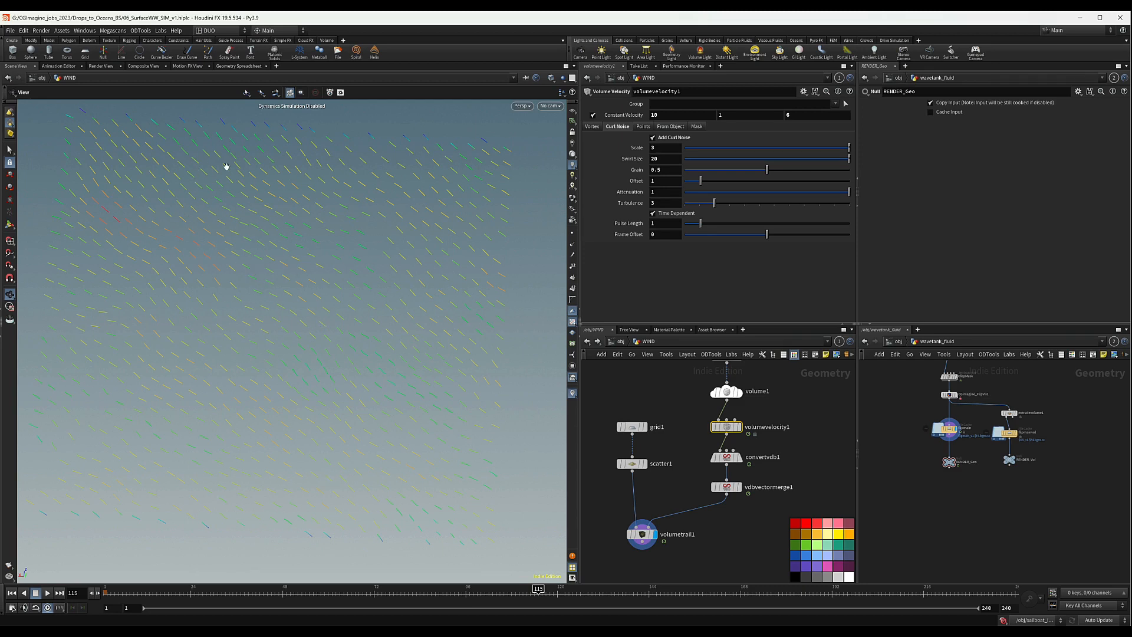
key("Tab")
type("8")
key("Return")
Step: Set volumetrail1's Advection Method to Advect by Time and view the trails from above
left_click_drag(556, 228, 313, 248)
left_click(642, 534)
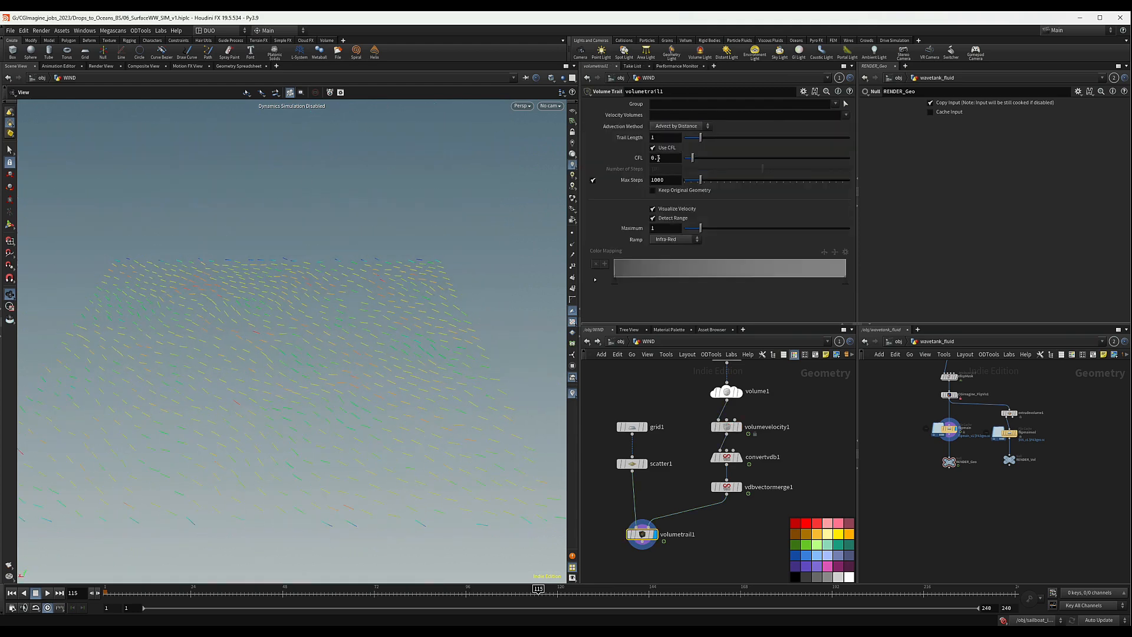
left_click(697, 128)
left_click(692, 144)
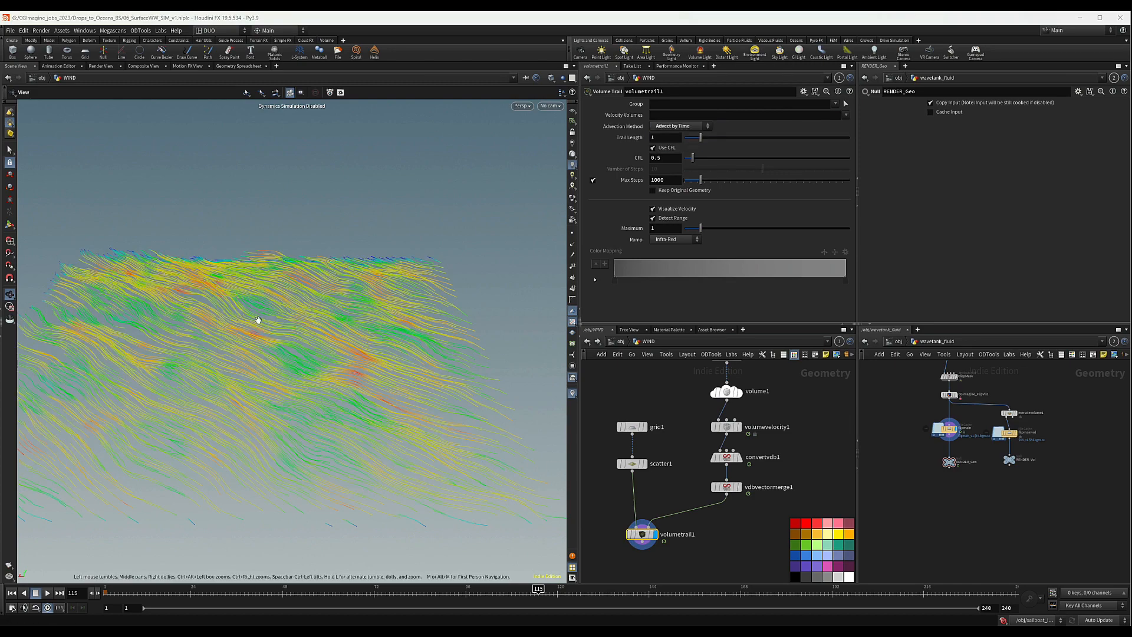
left_click_drag(259, 320, 308, 409)
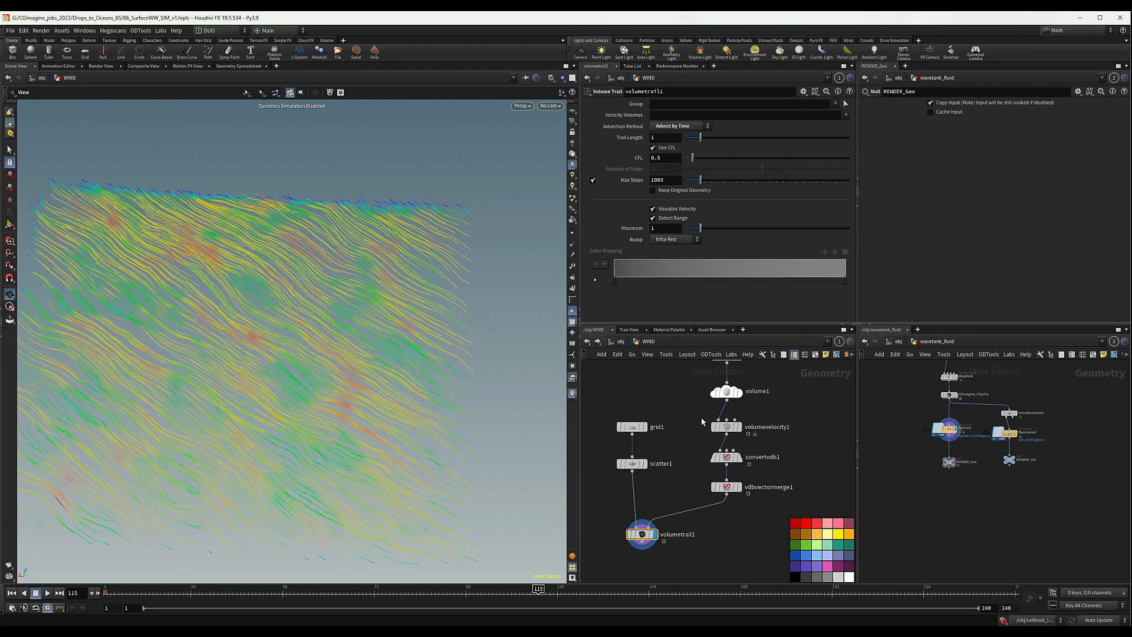
Step: Compare the trails with volumevelocity1's curl noise switched off and back on
left_click(726, 427)
left_click(653, 138)
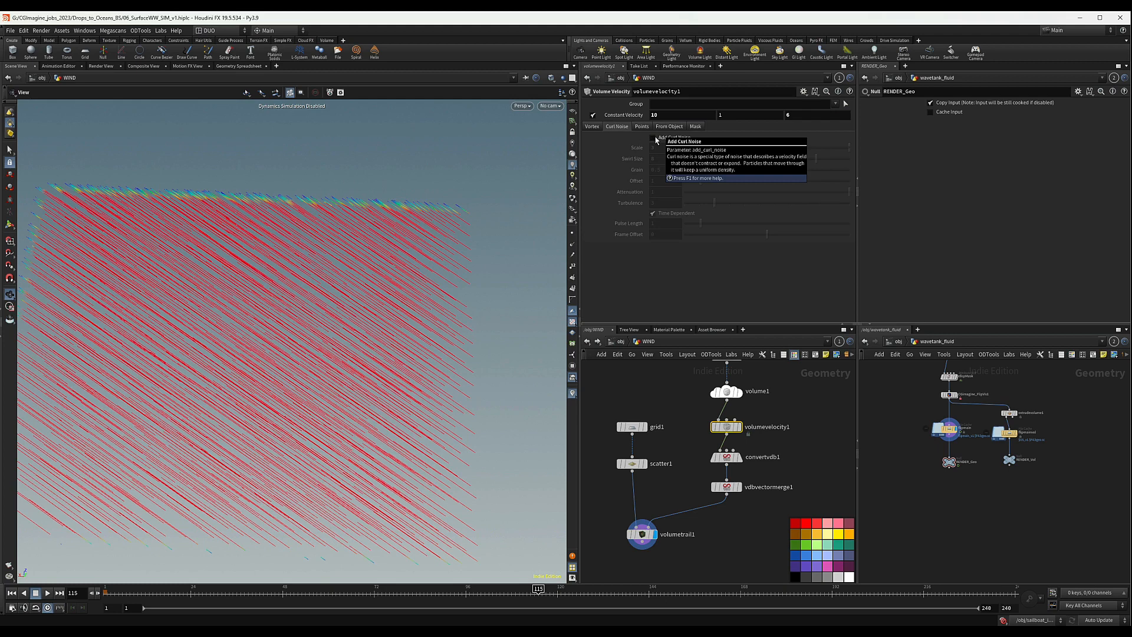
left_click(653, 138)
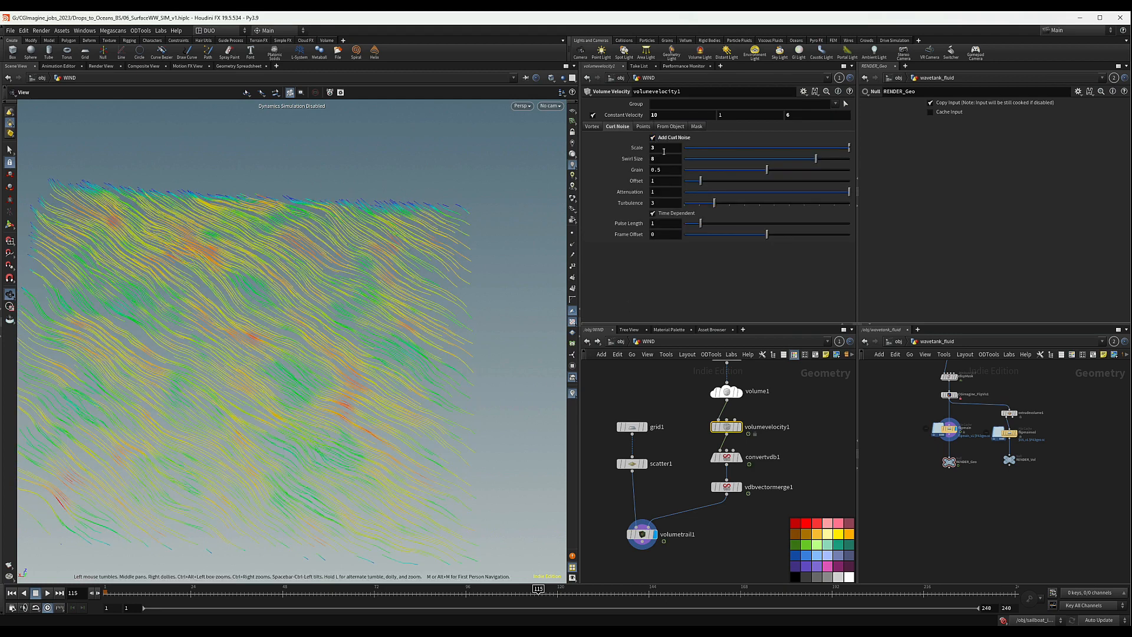
Step: Test Swirl Size 20 and 0.2 on the time-advected trails, and restore the value to 8
left_click(664, 158)
type("20")
key("Return")
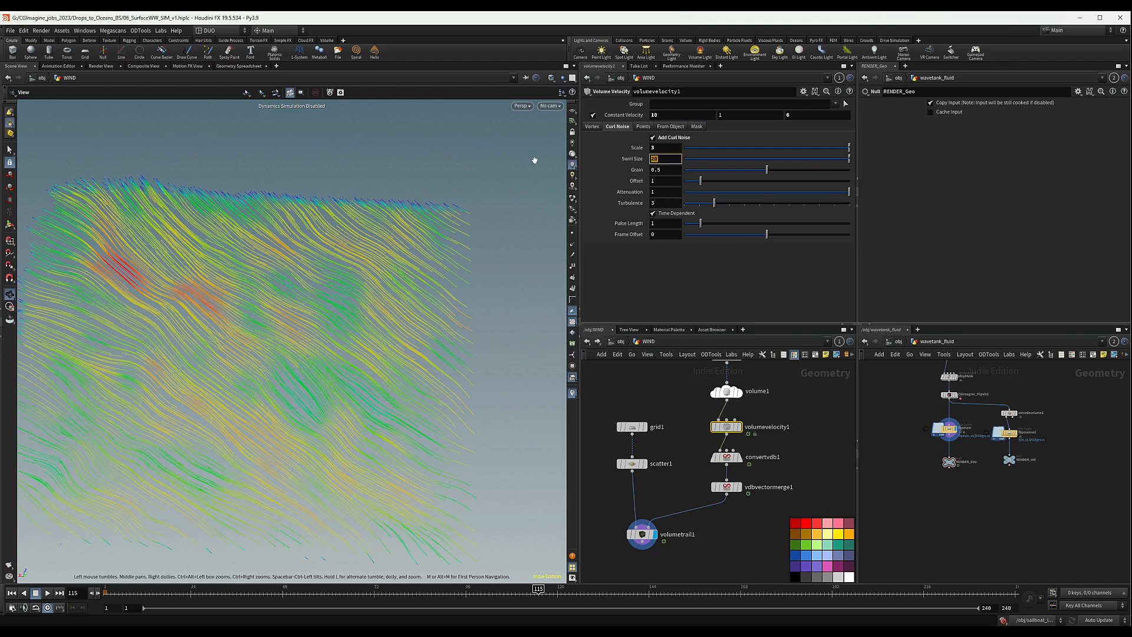
type(".2")
key("Return")
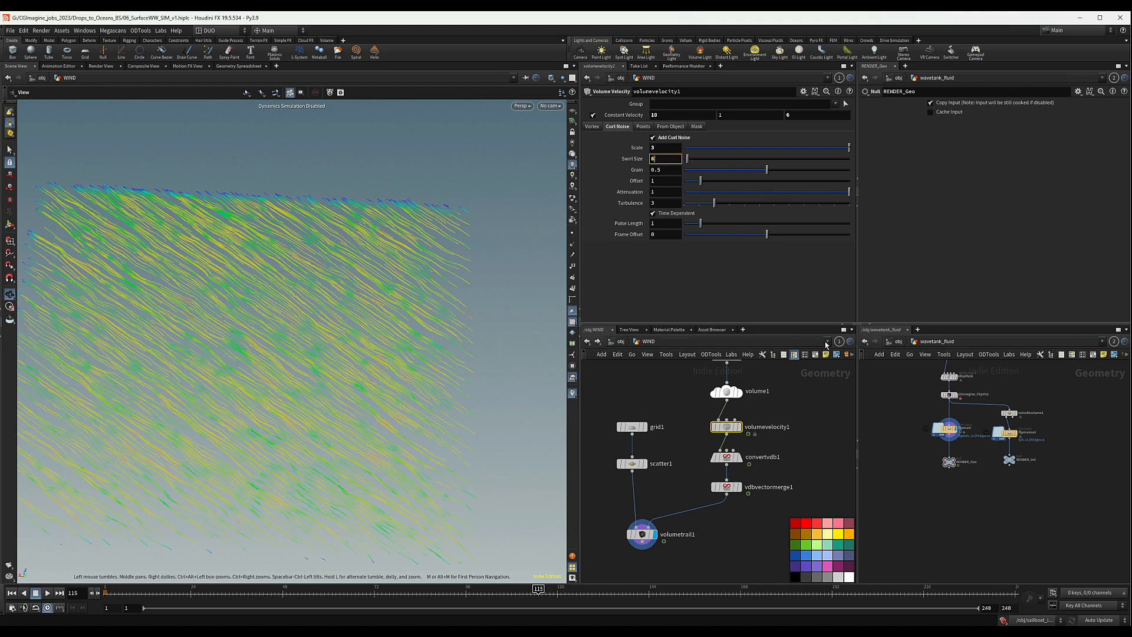
key("Return")
left_click_drag(313, 434, 332, 353)
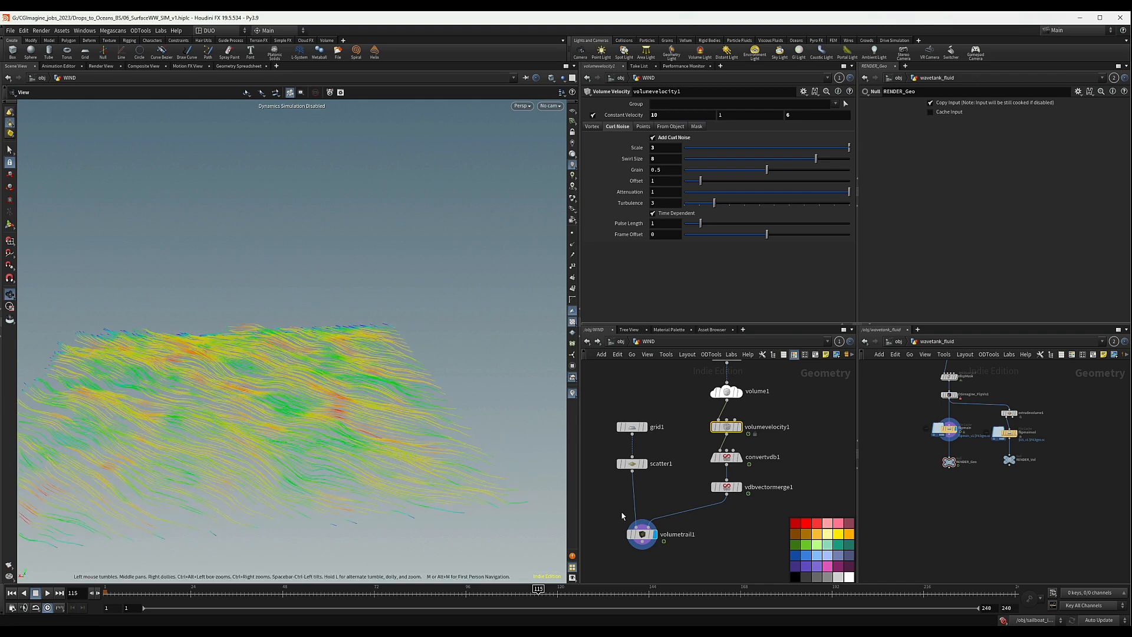
Step: Add a Null node below vdbvectormerge1 and wire the merged velocity output into it
middle_click_drag(704, 558, 654, 527)
key("Tab")
type("null")
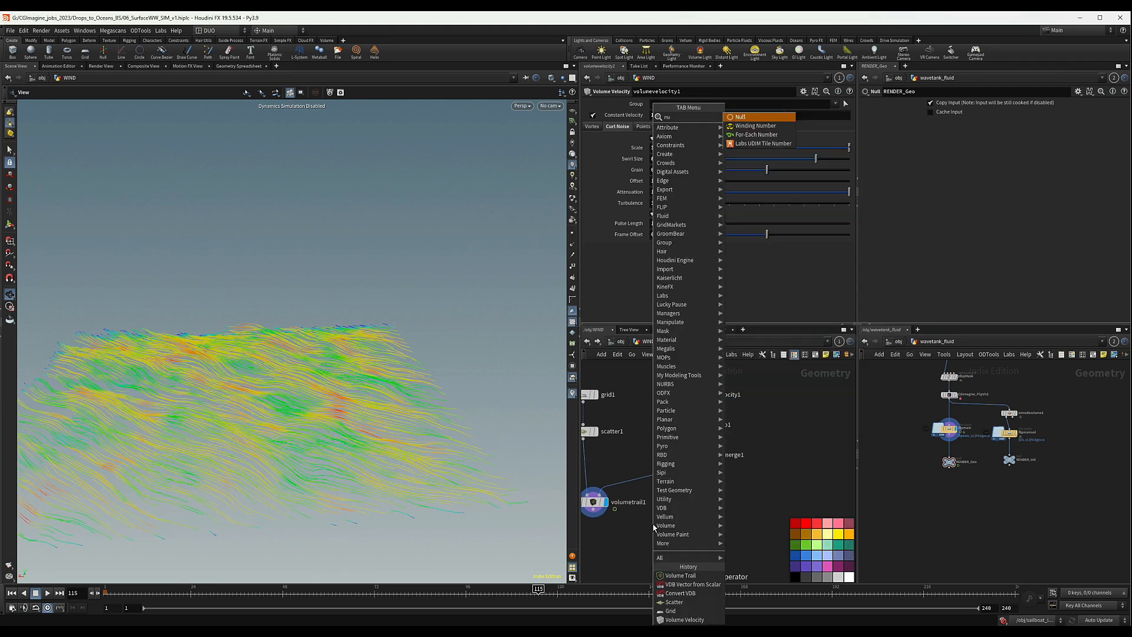
key("Return")
left_click(677, 520)
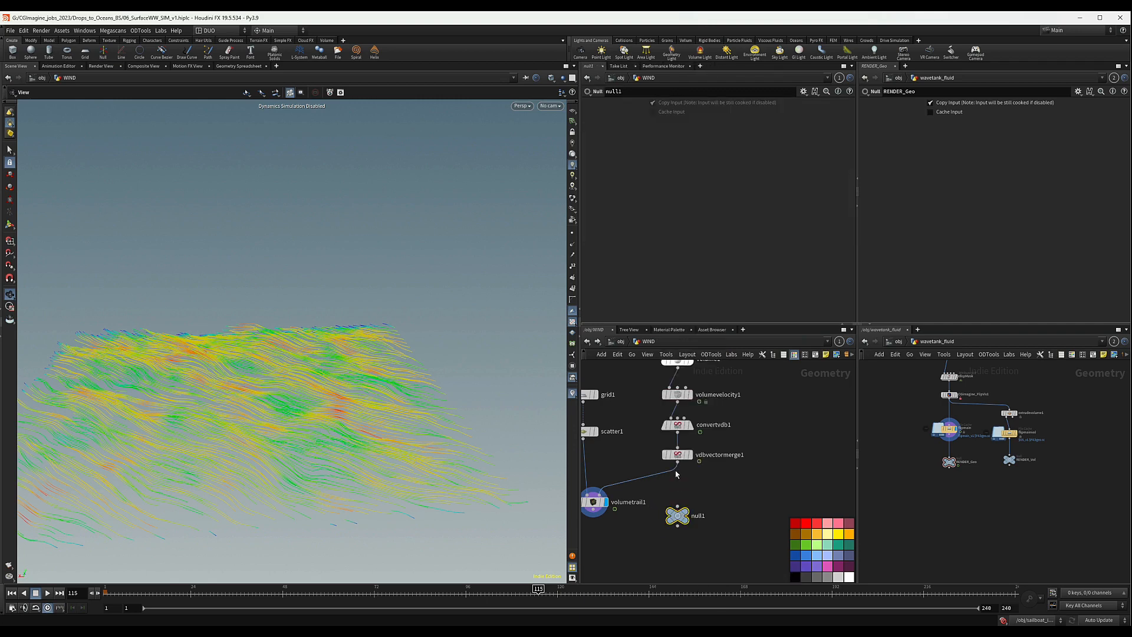
left_click_drag(677, 459, 678, 508)
Step: Rename the new Null node as OUT_WIND_FORCE
double_click(700, 516)
type("OUT")
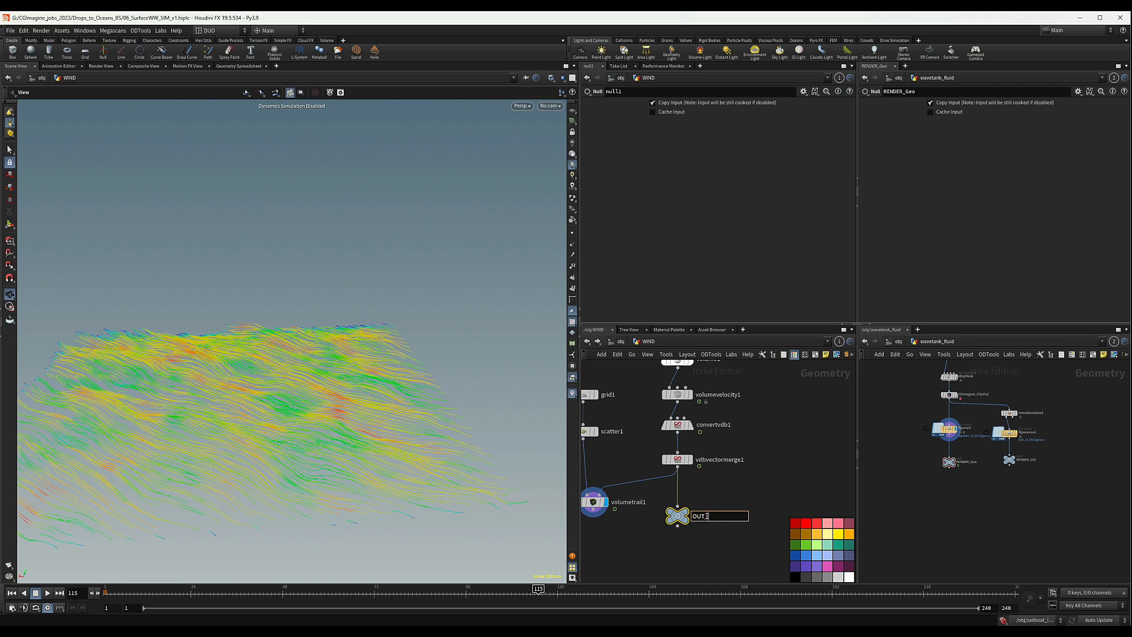
type("_WIND_FORCE")
key("Return")
Step: Compare the display of OUT_WIND_FORCE and volumetrail1, leave OUT_WIND_FORCE displayed and inspect its node info
scroll(704, 525, "down", 2)
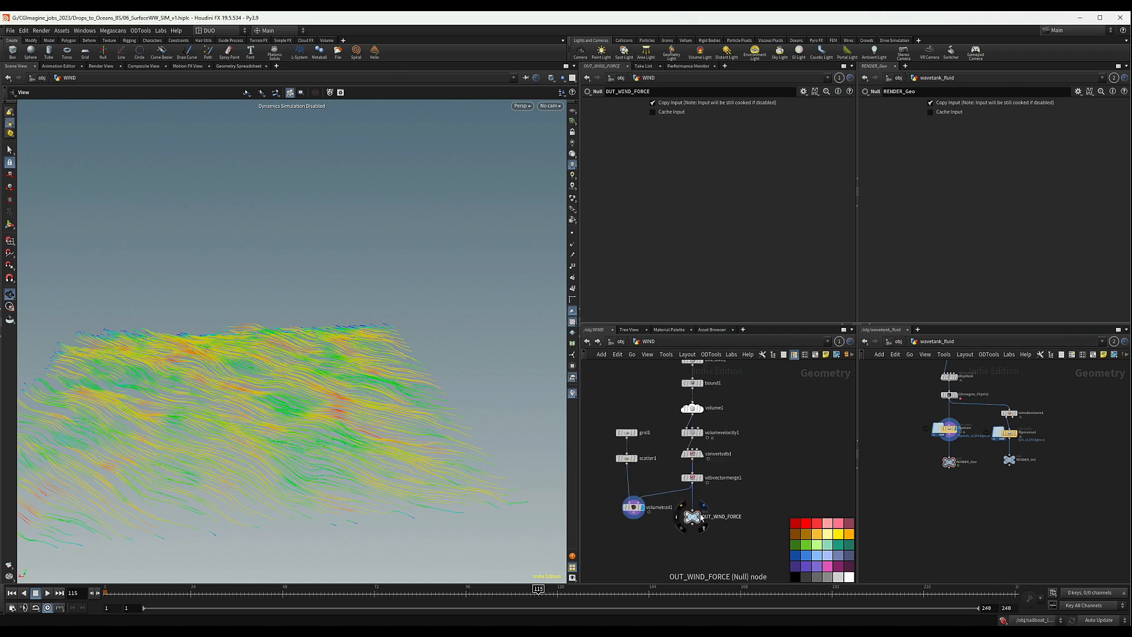
left_click(702, 517)
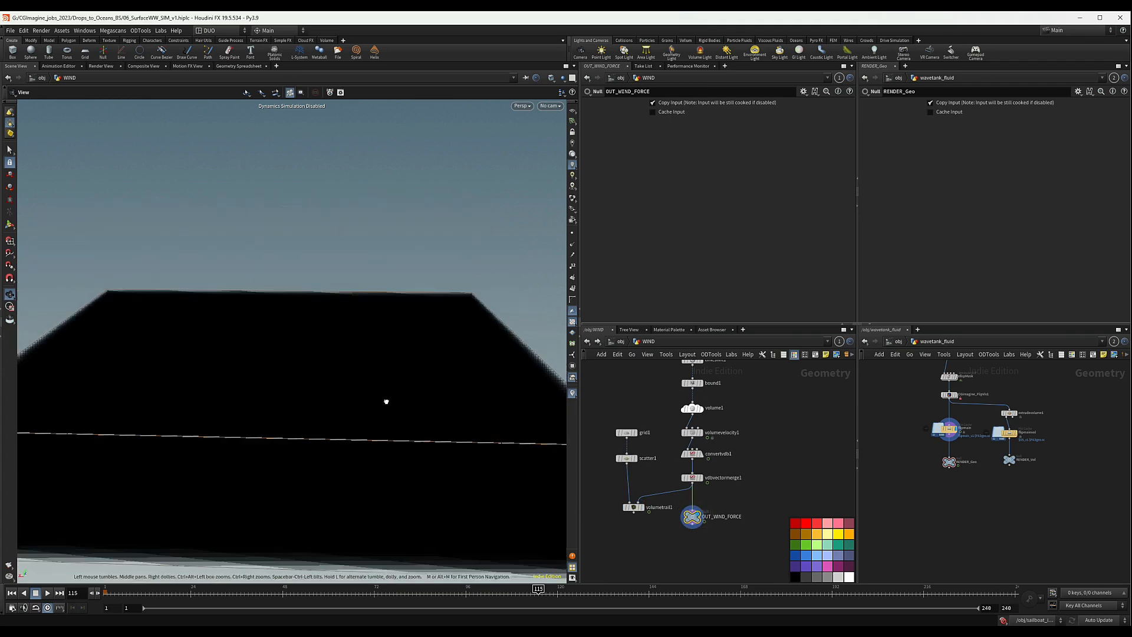
left_click(641, 507)
left_click(631, 507)
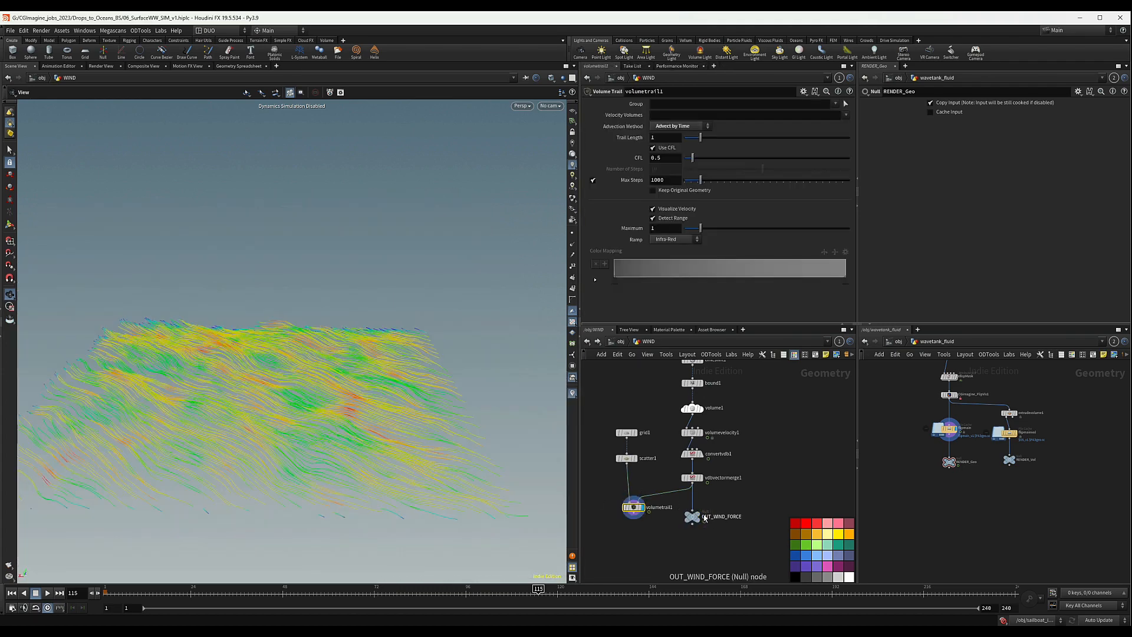
left_click(705, 518)
middle_click(695, 520)
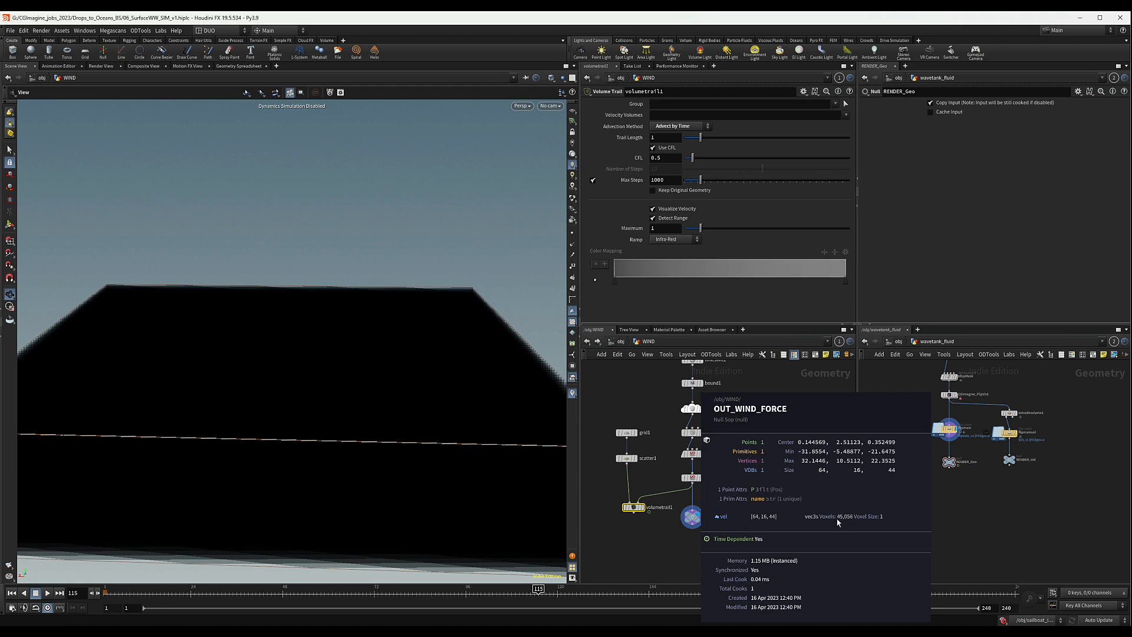
left_click_drag(503, 472, 338, 370)
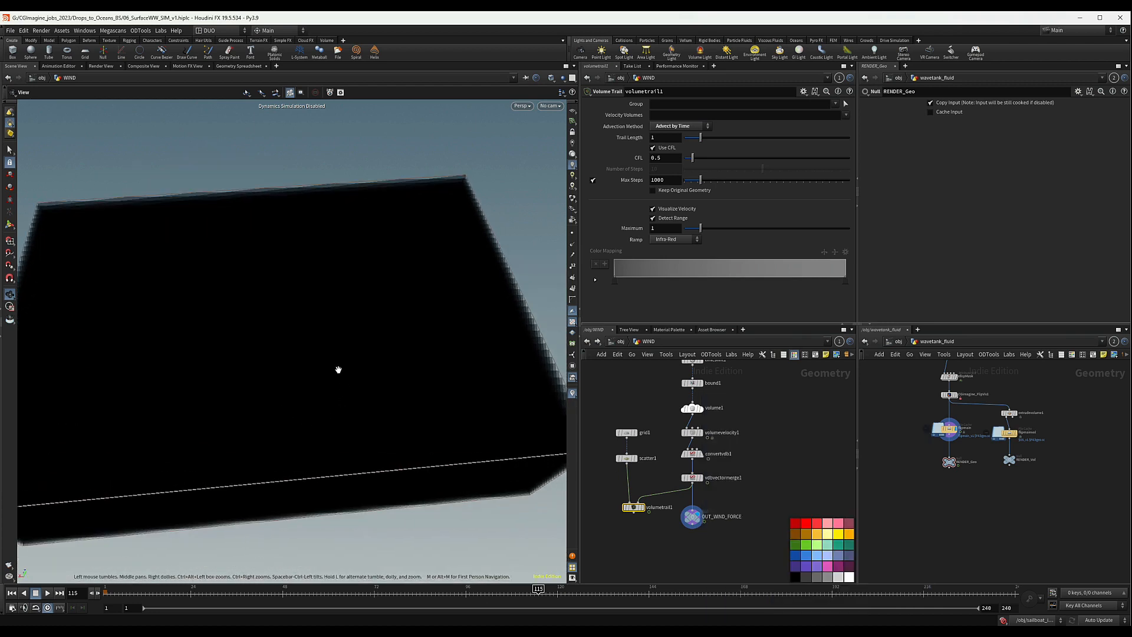
scroll(737, 458, "down", 4)
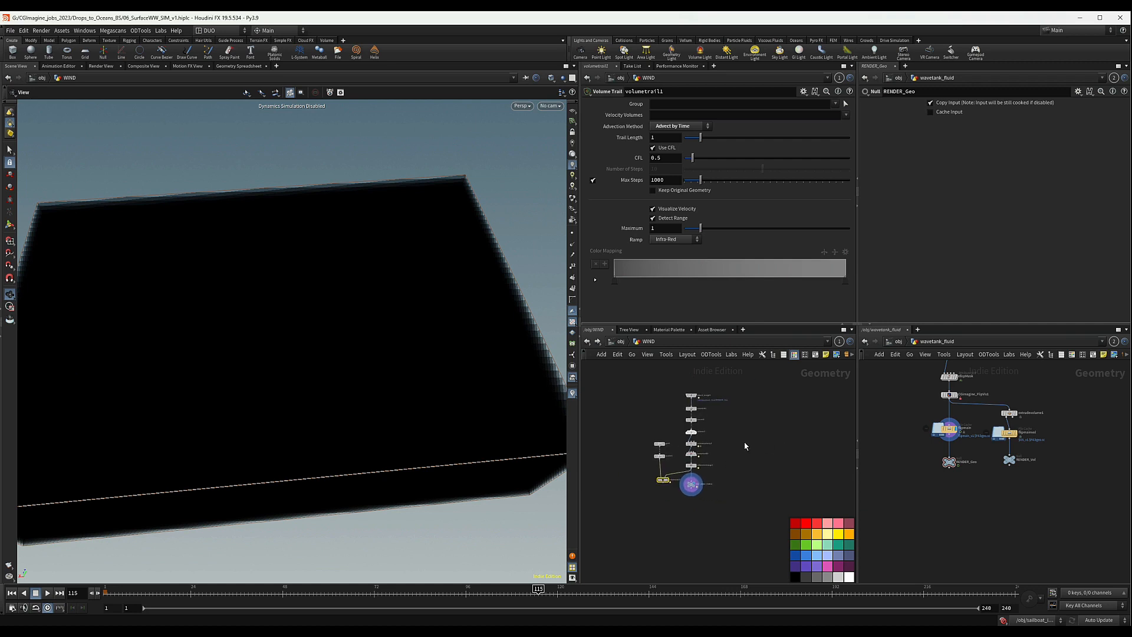